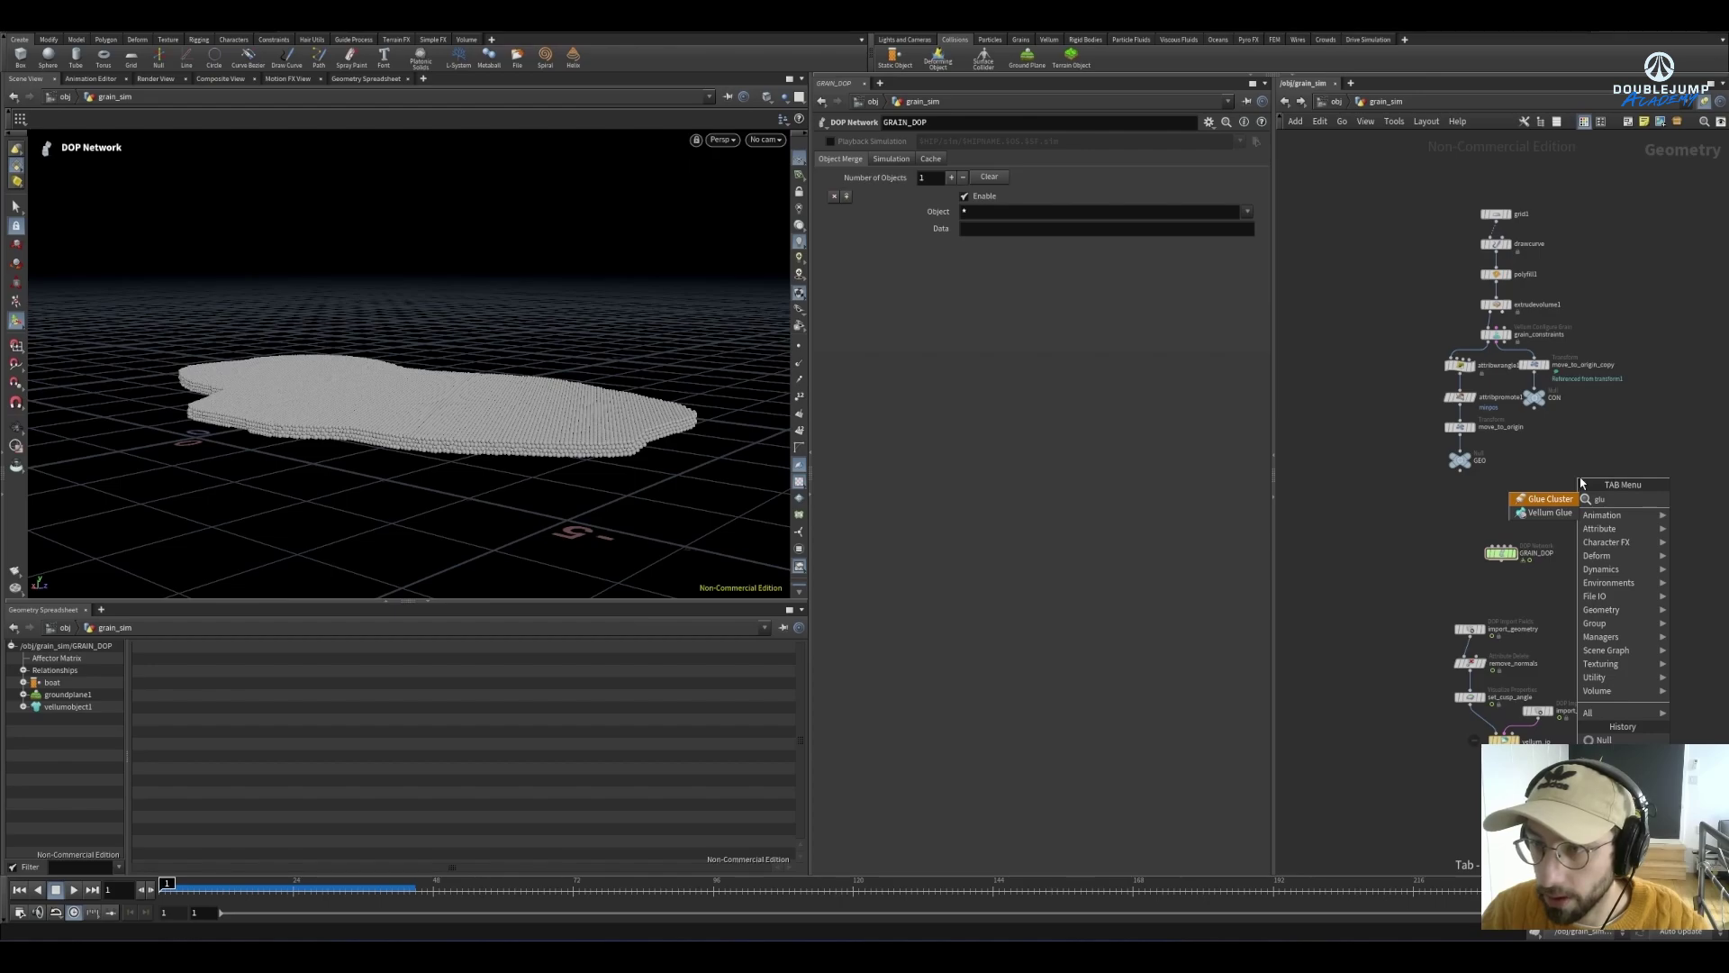
Add a Vellum Glue constraint node to the grain_sim network
{"action": "key", "text": "Down"}
{"action": "key", "text": "Return"}
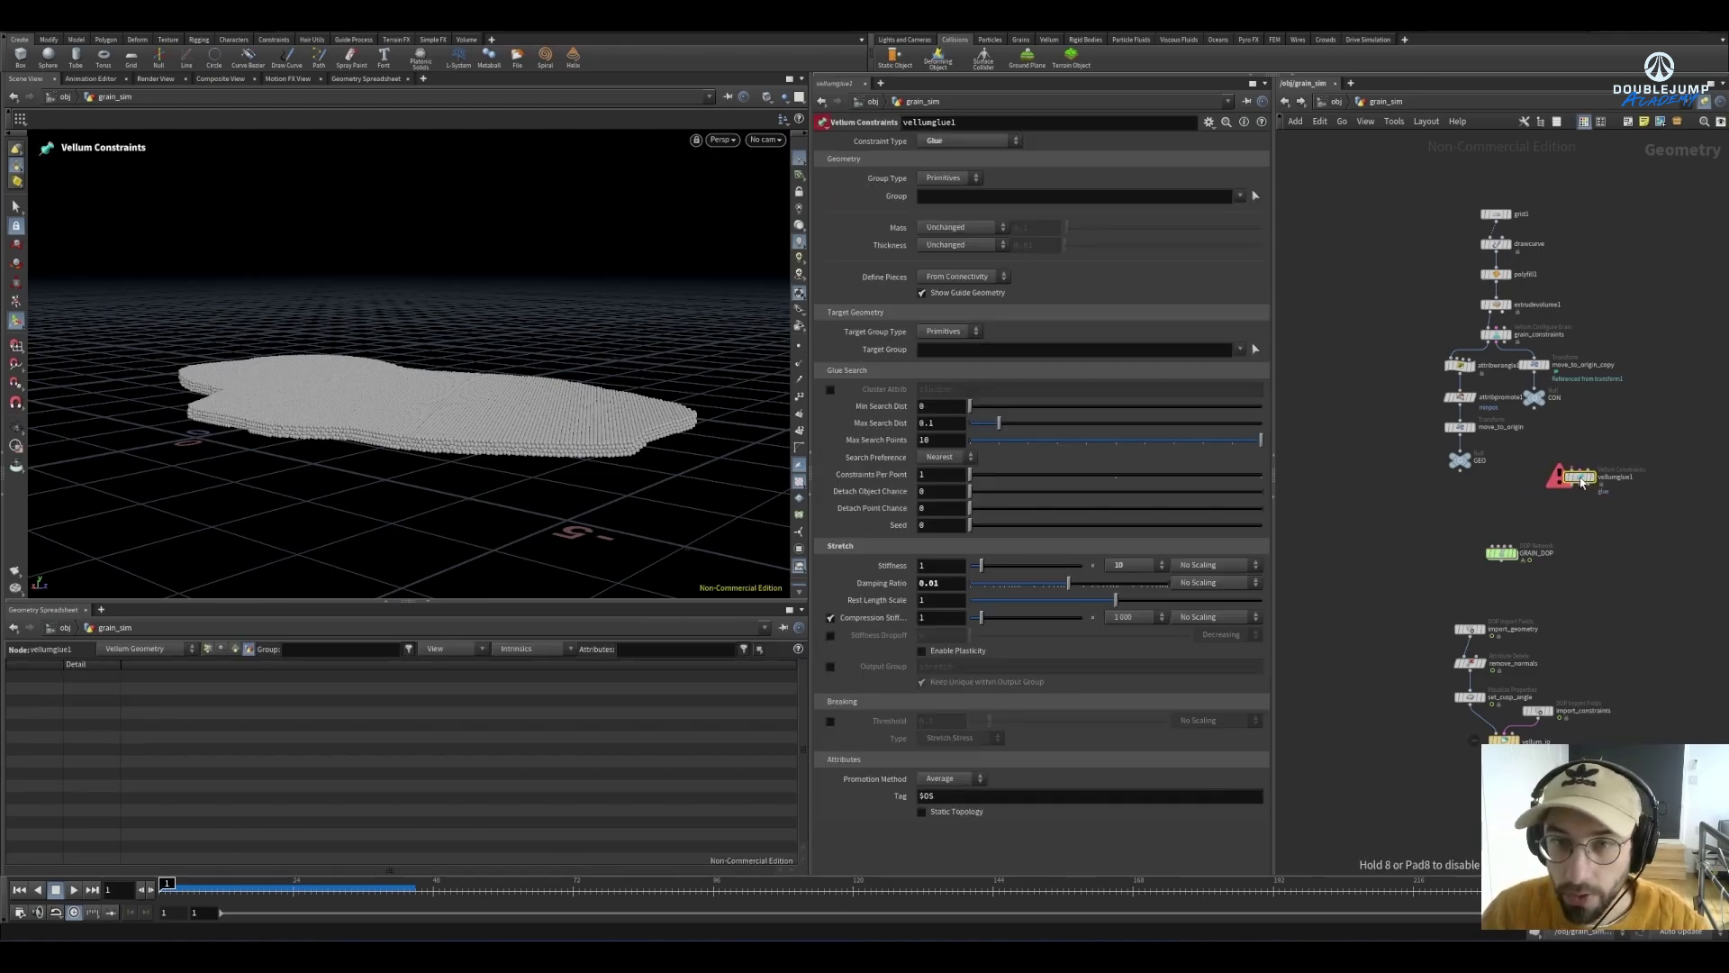
{"action": "left_click", "coordinate": [1582, 482]}
{"action": "scroll", "coordinate": [1507, 489], "scroll_direction": "up", "scroll_amount": 5}
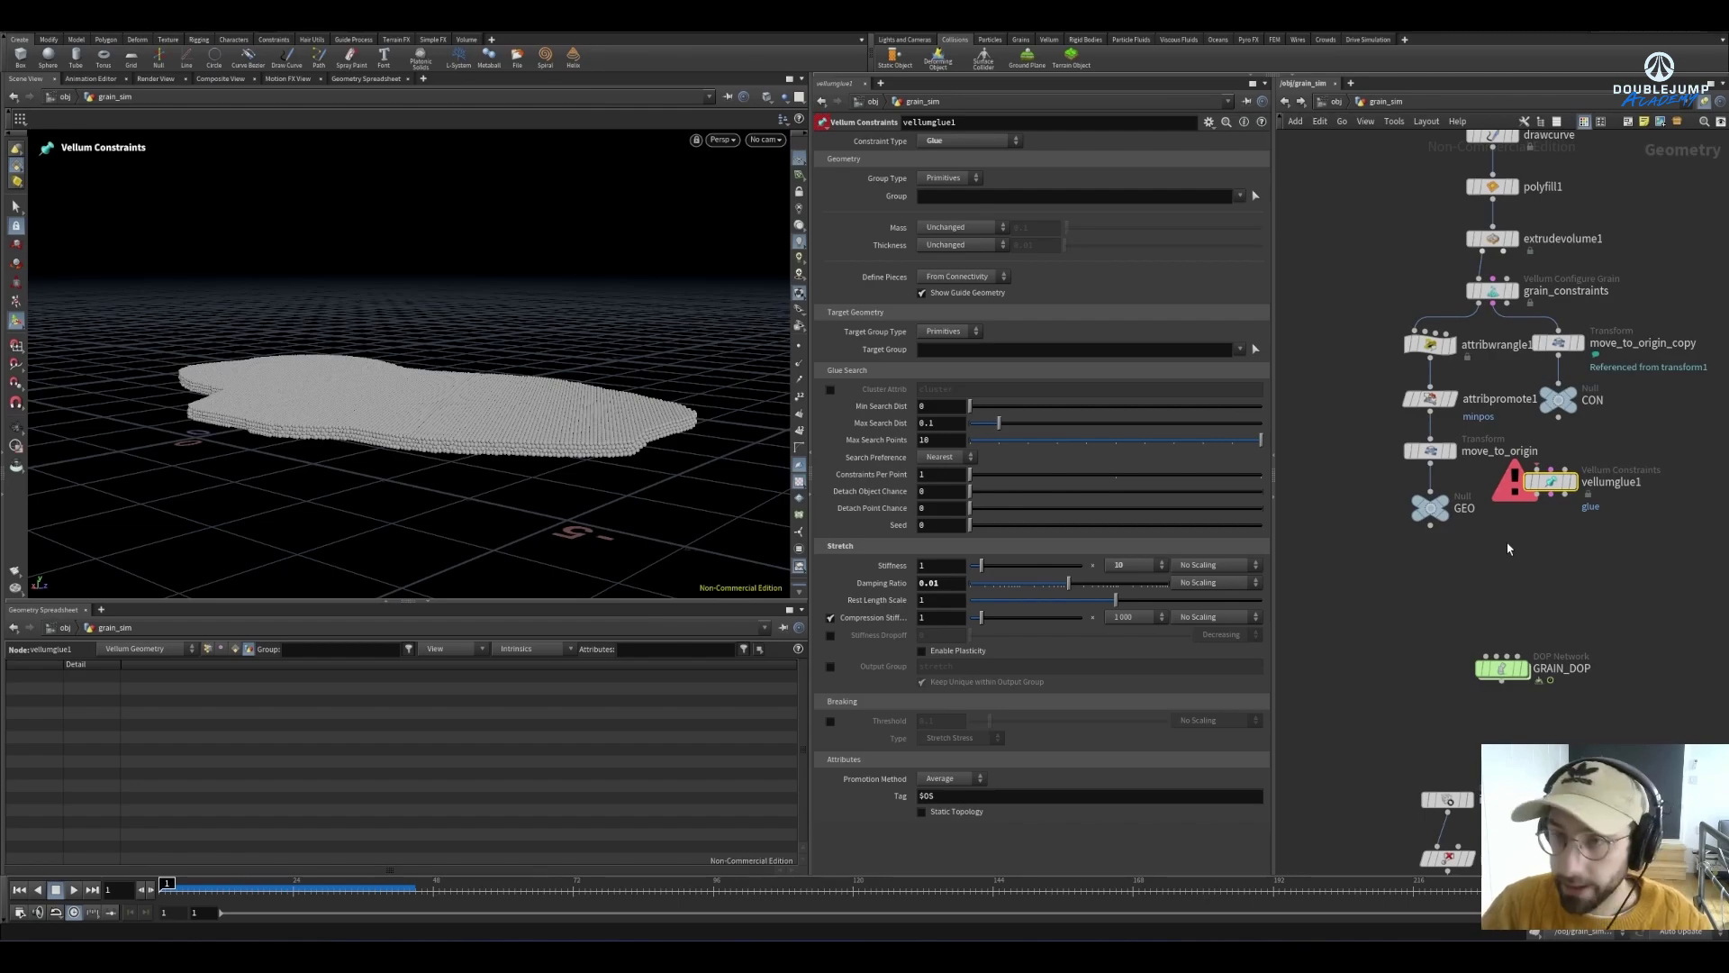
Move the GEO null down to make room and connect move_to_origin to the glue node's geometry input
{"action": "mouse_move", "coordinate": [1425, 516]}
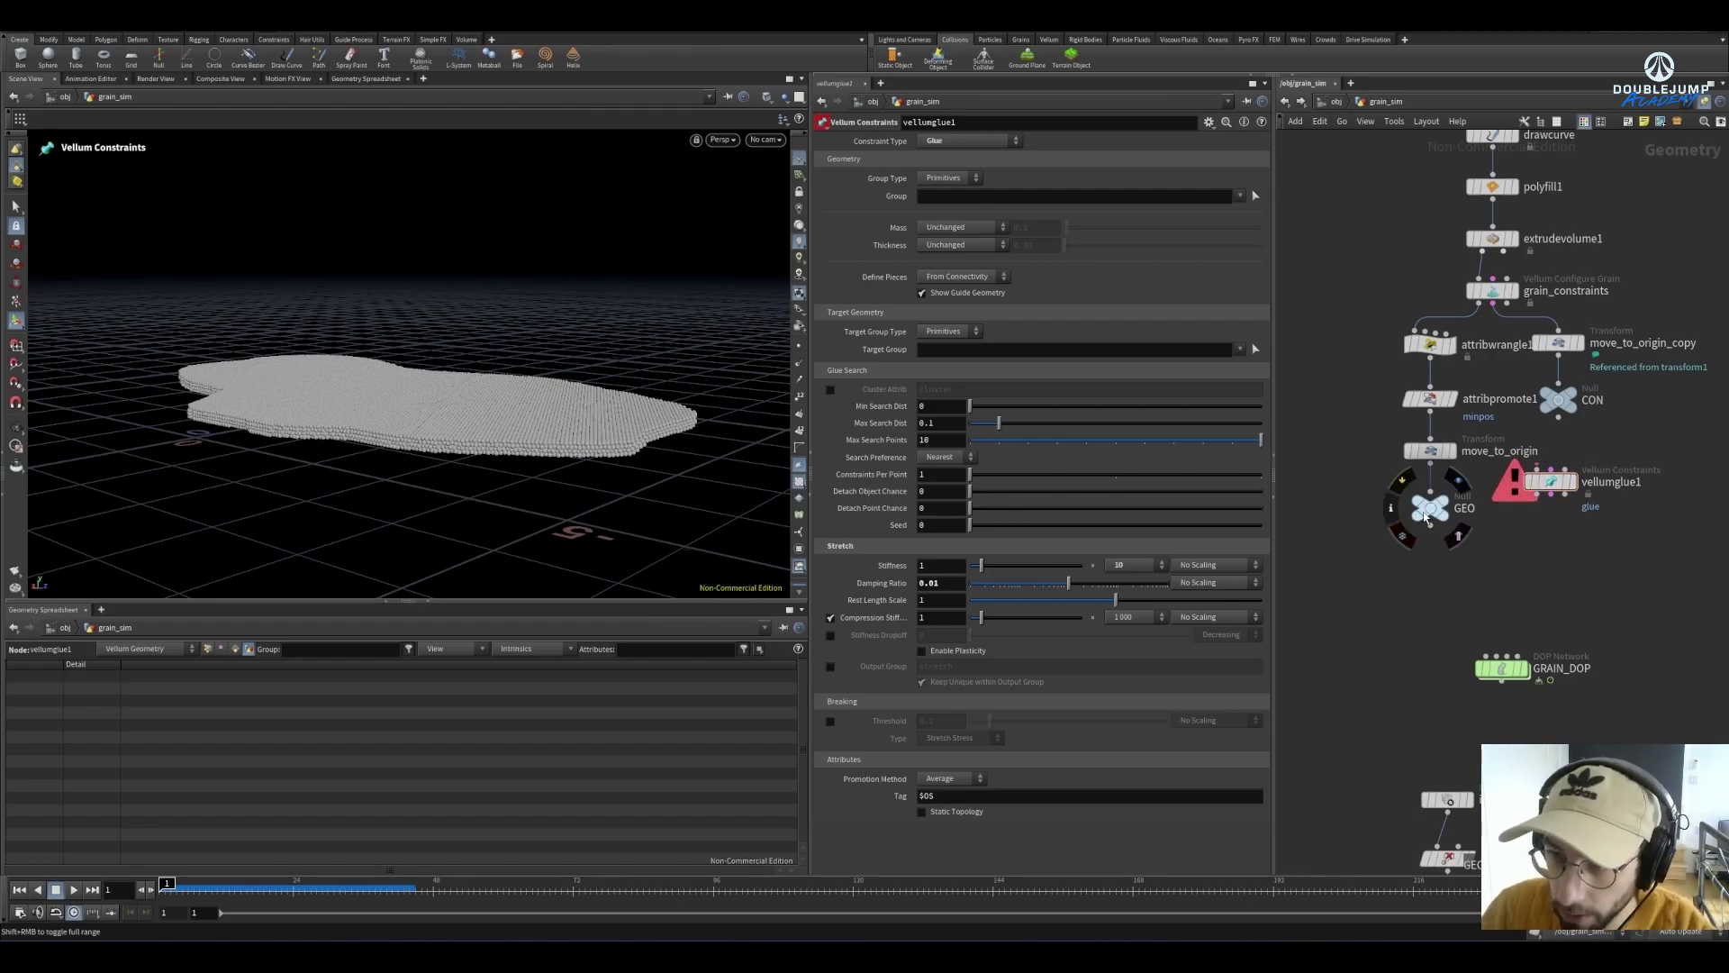
{"action": "left_click_drag", "start_coordinate": [1424, 516], "coordinate": [1430, 565]}
{"action": "left_click_drag", "start_coordinate": [1551, 482], "coordinate": [1517, 529]}
{"action": "left_click", "coordinate": [1430, 462]}
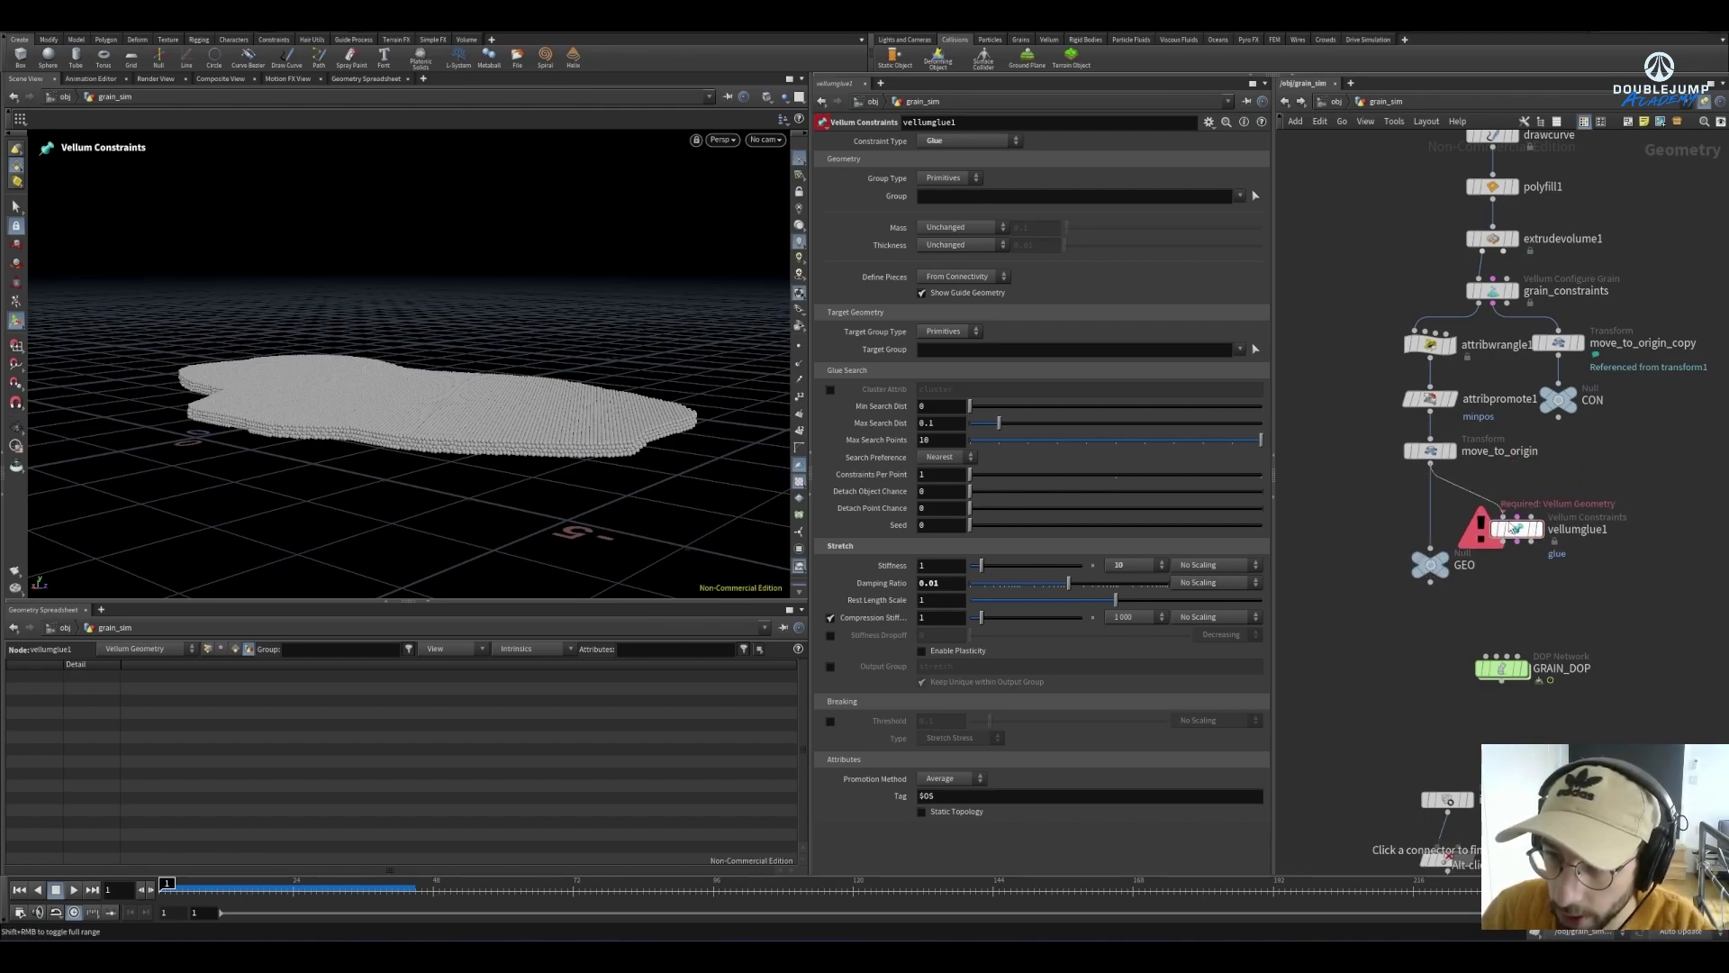
{"action": "left_click", "coordinate": [1509, 522]}
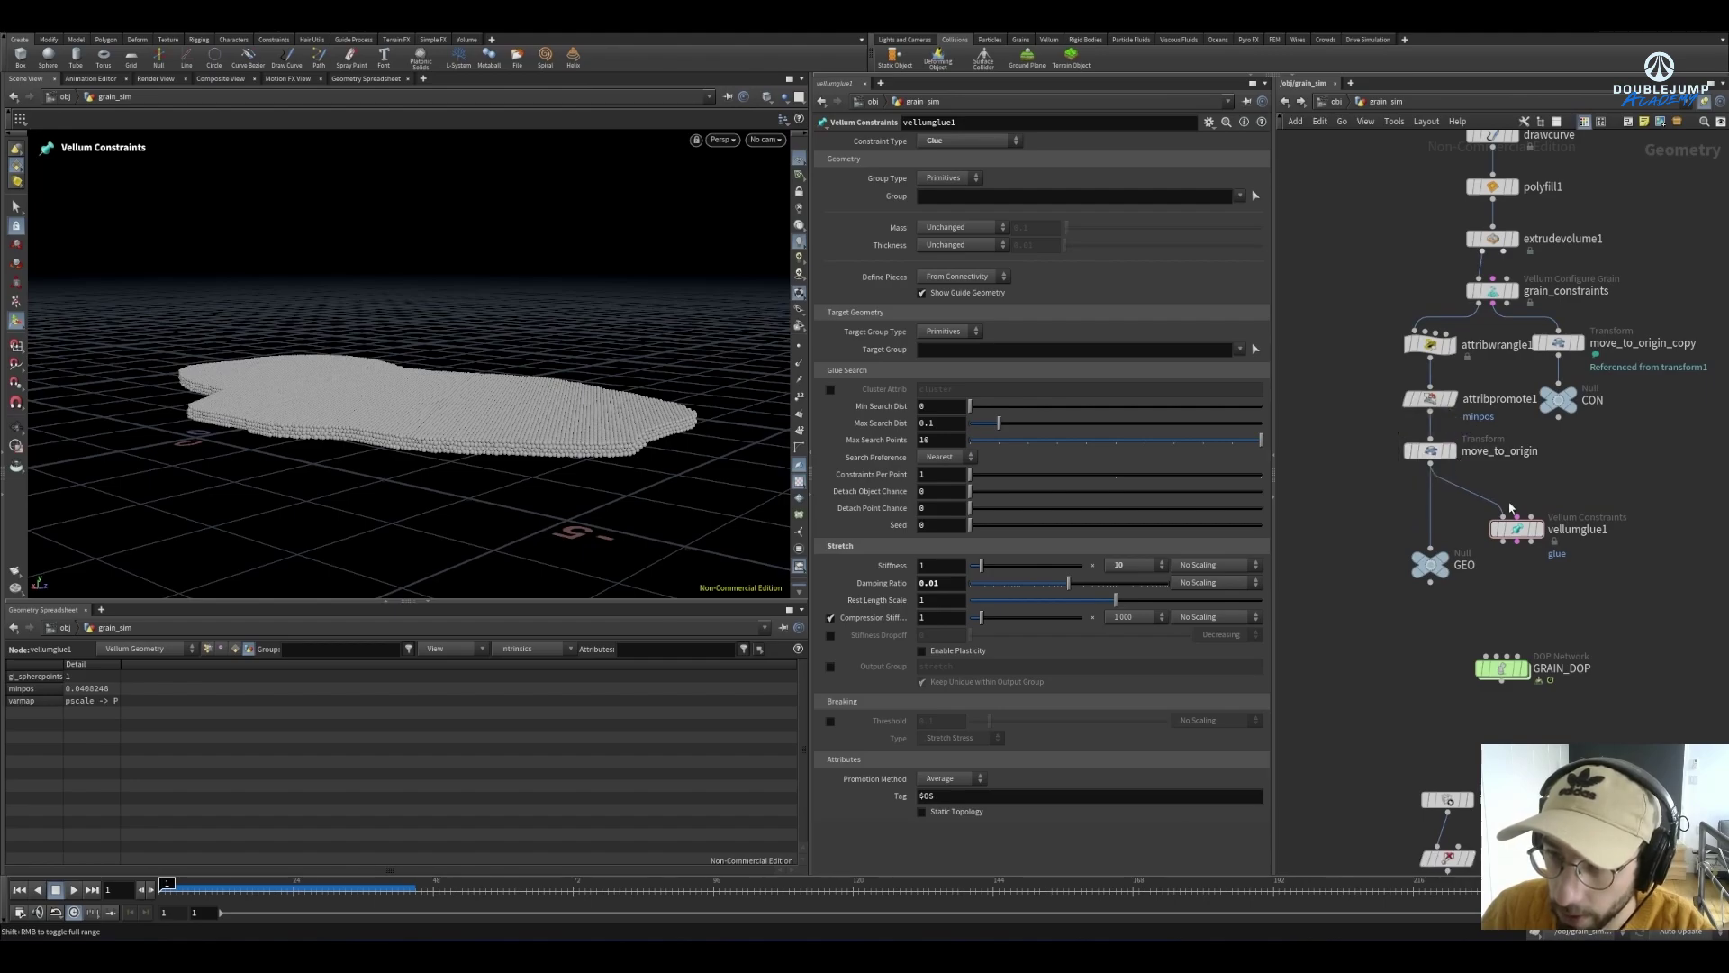
Feed move_to_origin_copy into the glue node's constraint input and route the glue outputs to the GEO and CON nulls
{"action": "left_click_drag", "start_coordinate": [1558, 399], "coordinate": [1650, 578]}
{"action": "left_click_drag", "start_coordinate": [1517, 518], "coordinate": [1558, 354]}
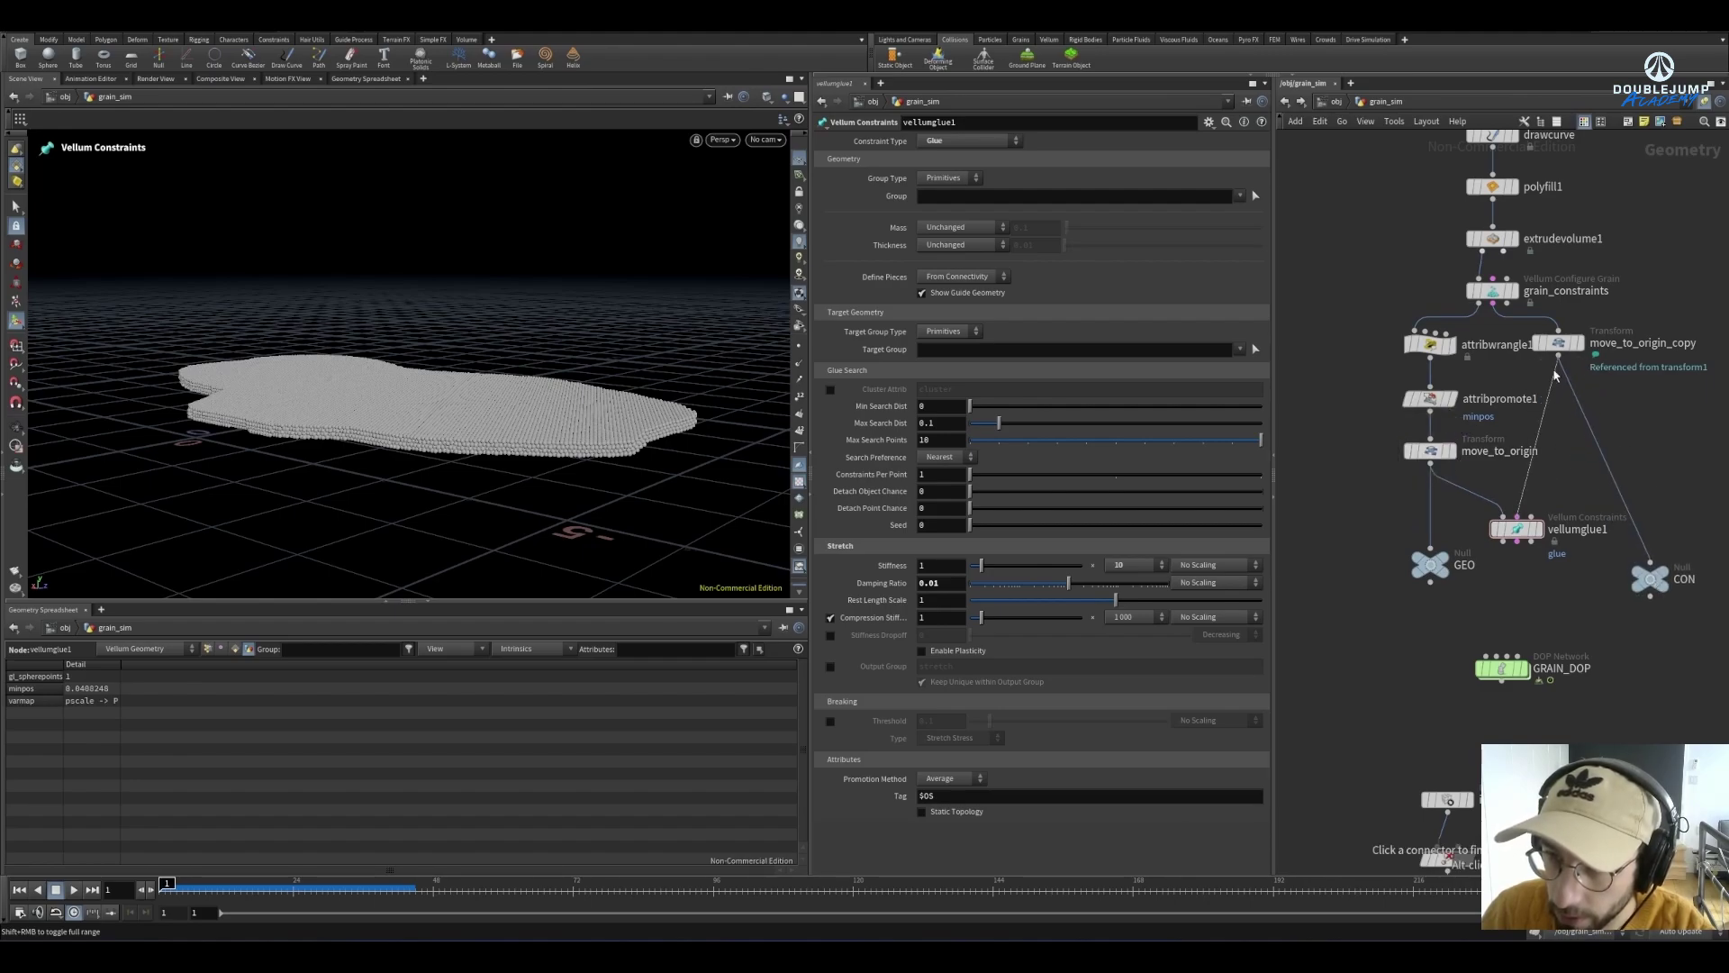
{"action": "left_click_drag", "start_coordinate": [1517, 542], "coordinate": [1431, 552]}
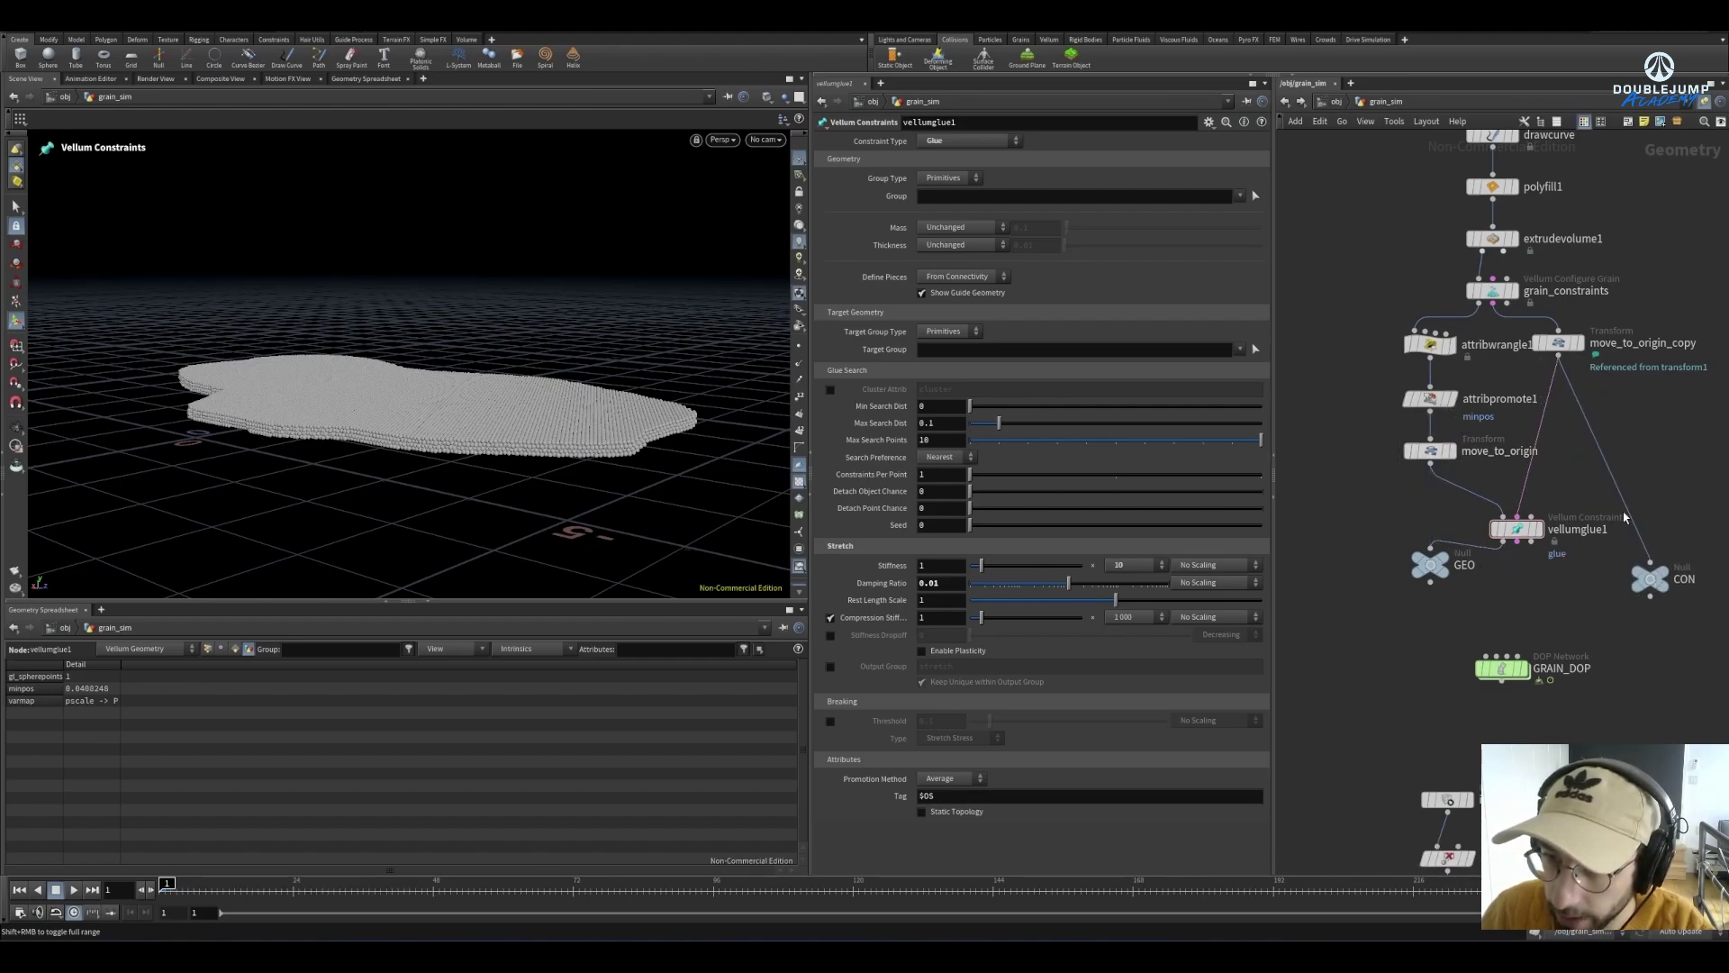
{"action": "scroll", "coordinate": [1405, 523], "scroll_direction": "down", "scroll_amount": 5}
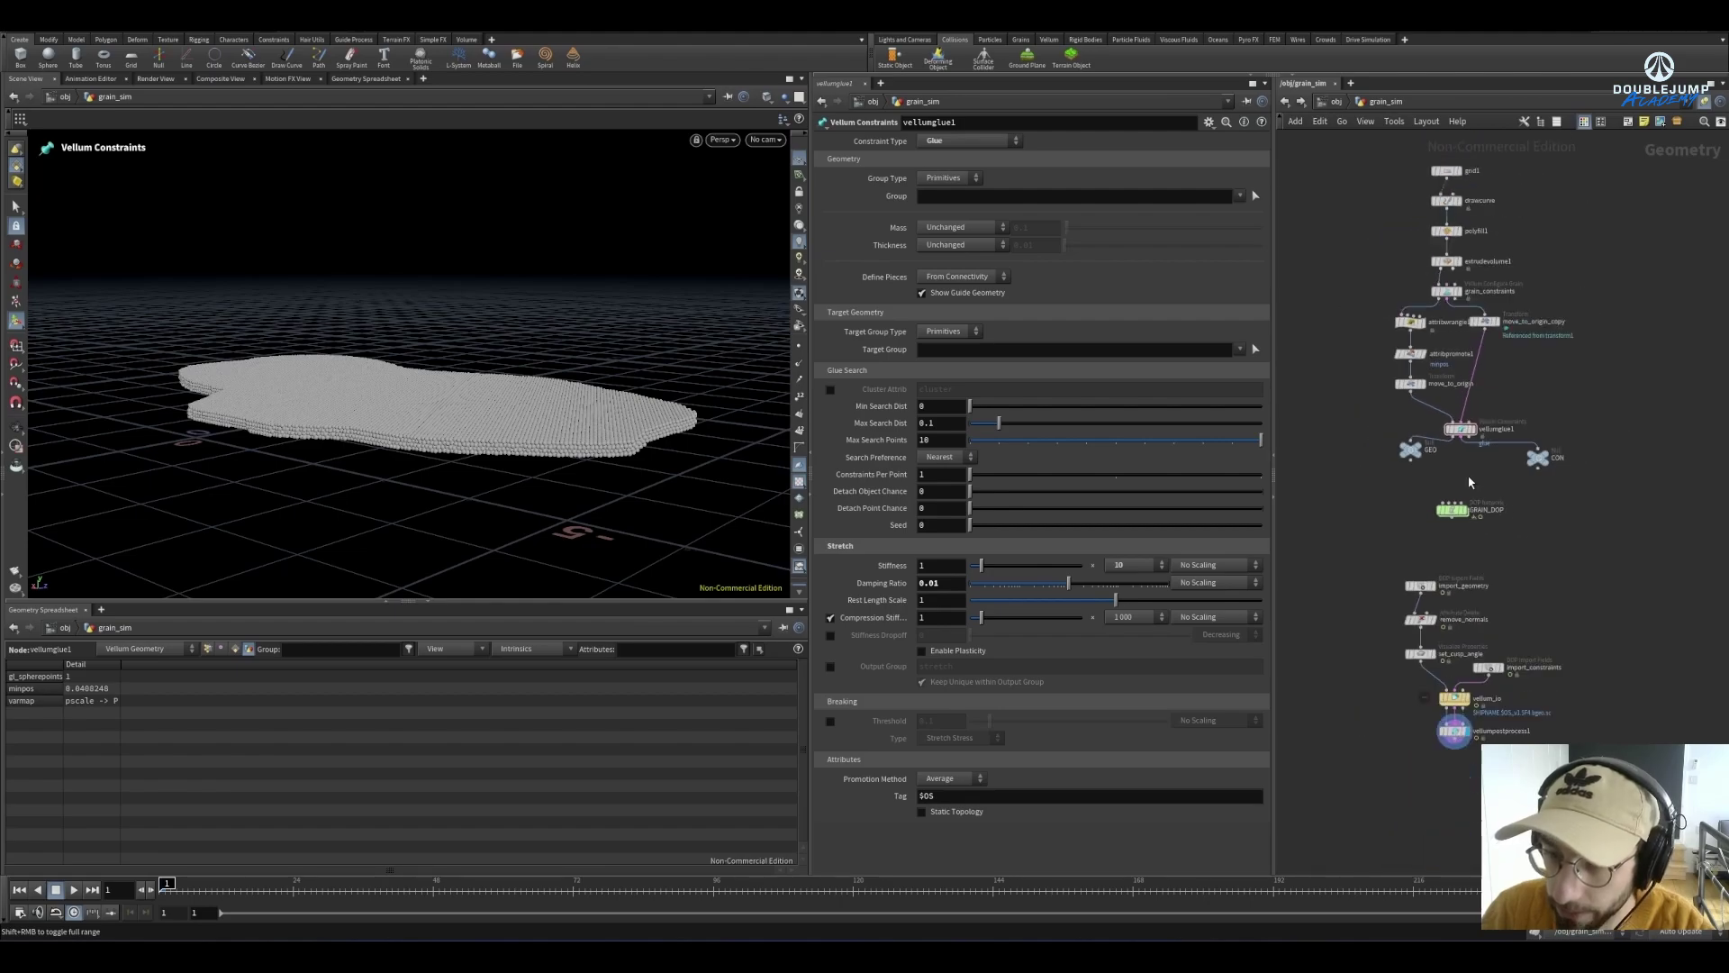
Move GRAIN_DOP and its import nodes further down and neatly align the glue node with the GEO and CON nulls
{"action": "left_click_drag", "start_coordinate": [1392, 481], "coordinate": [1531, 712]}
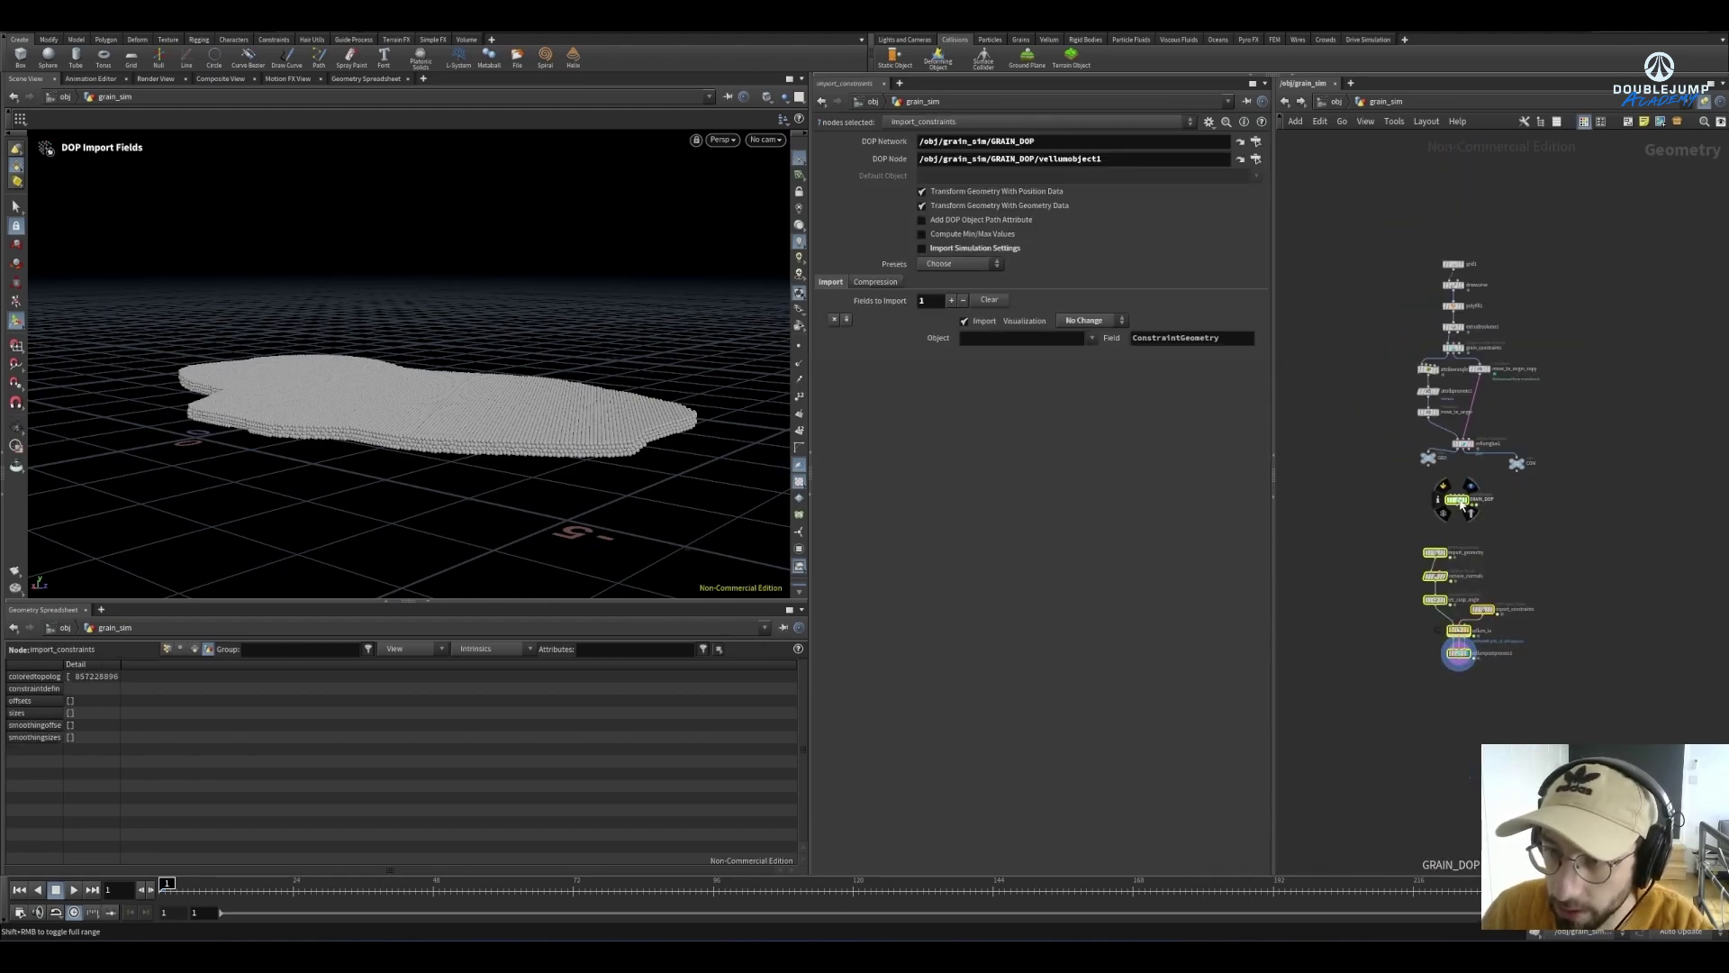
{"action": "left_click_drag", "start_coordinate": [1460, 503], "coordinate": [1470, 650]}
{"action": "scroll", "coordinate": [1445, 423], "scroll_direction": "up", "scroll_amount": 4}
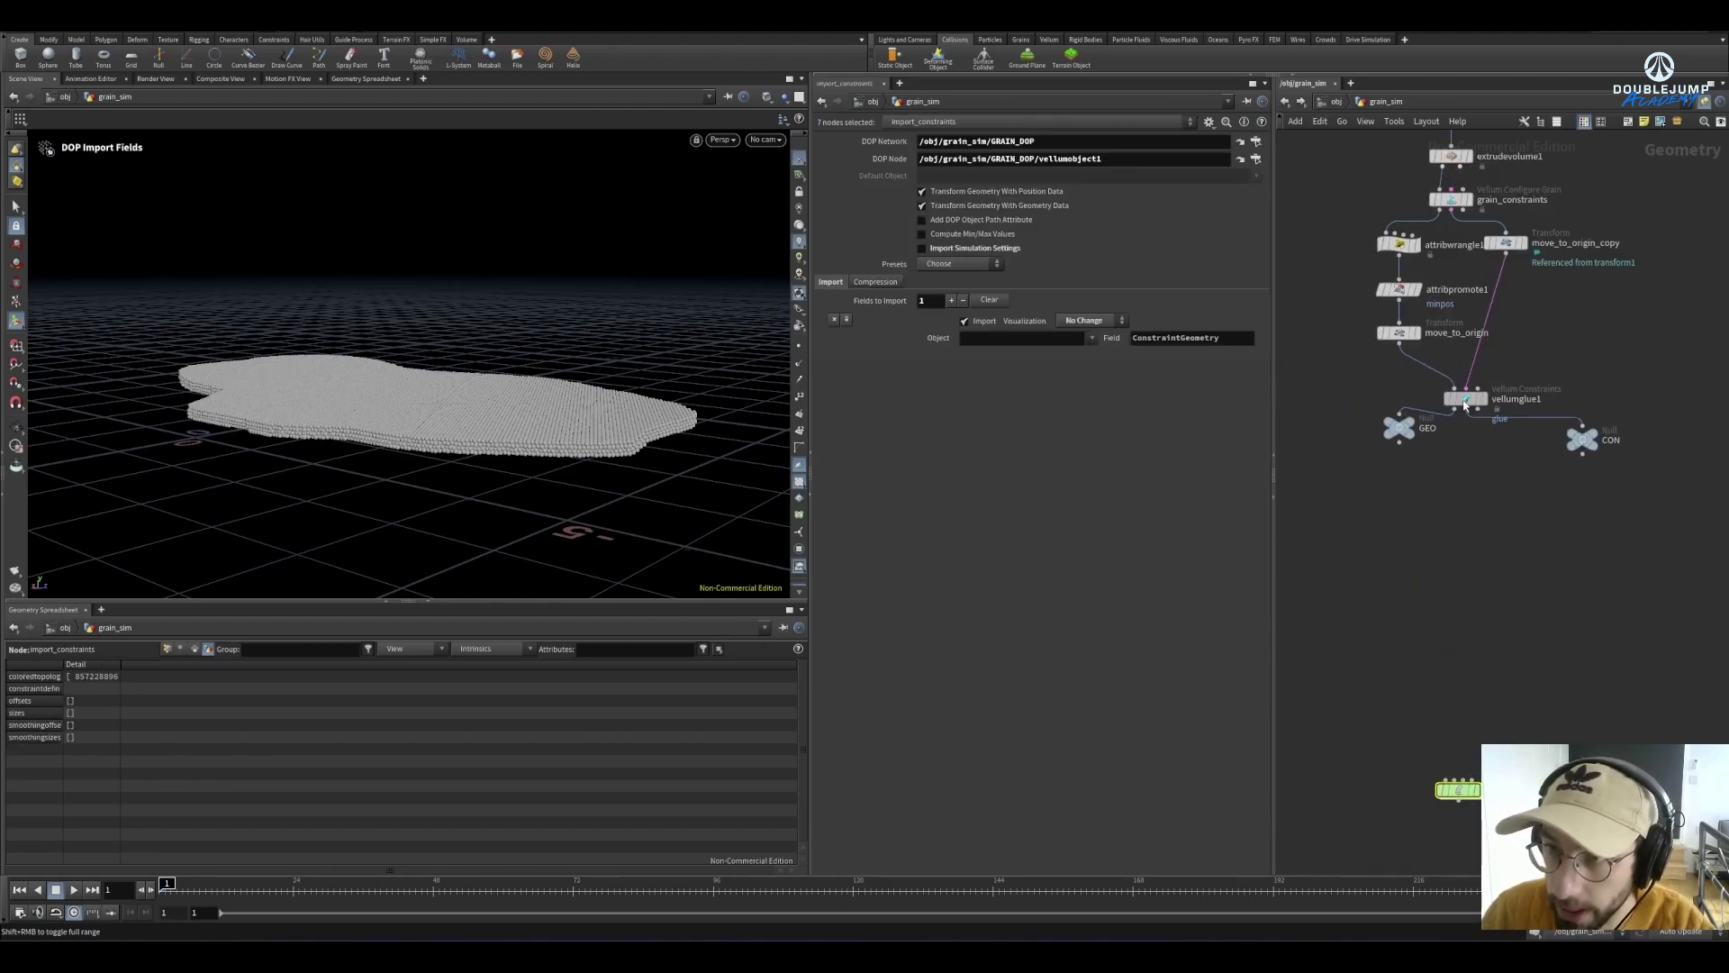
{"action": "left_click", "coordinate": [1455, 414]}
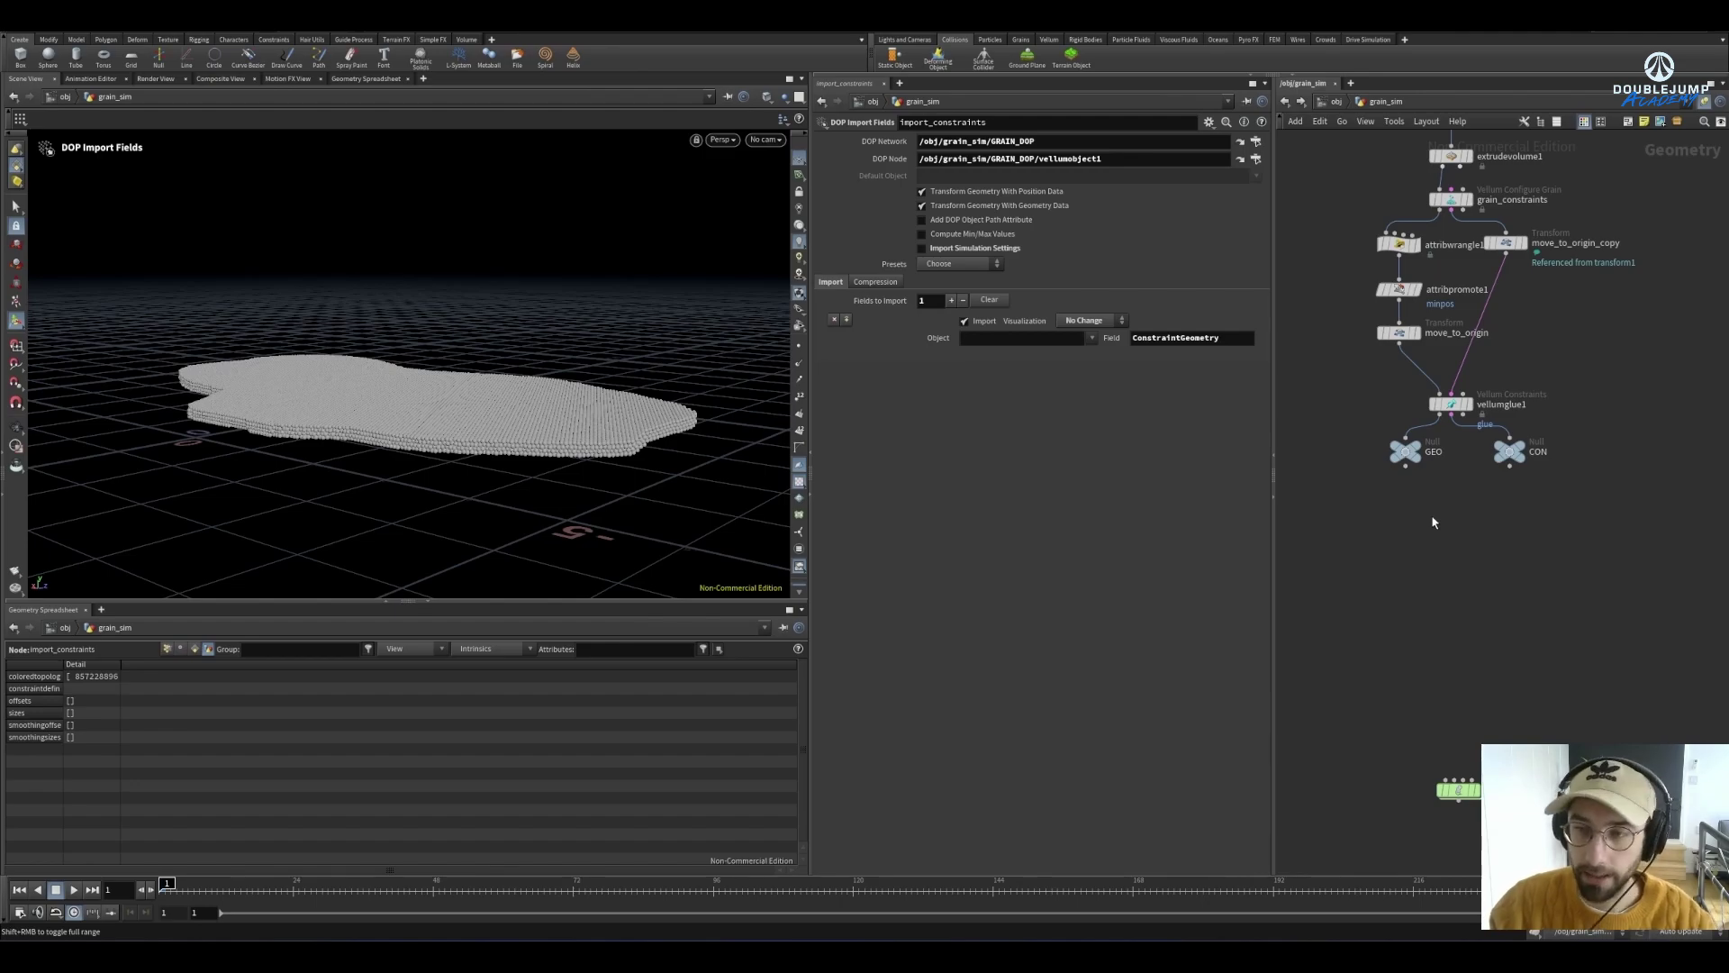
{"action": "scroll", "coordinate": [1441, 518], "scroll_direction": "up", "scroll_amount": 4}
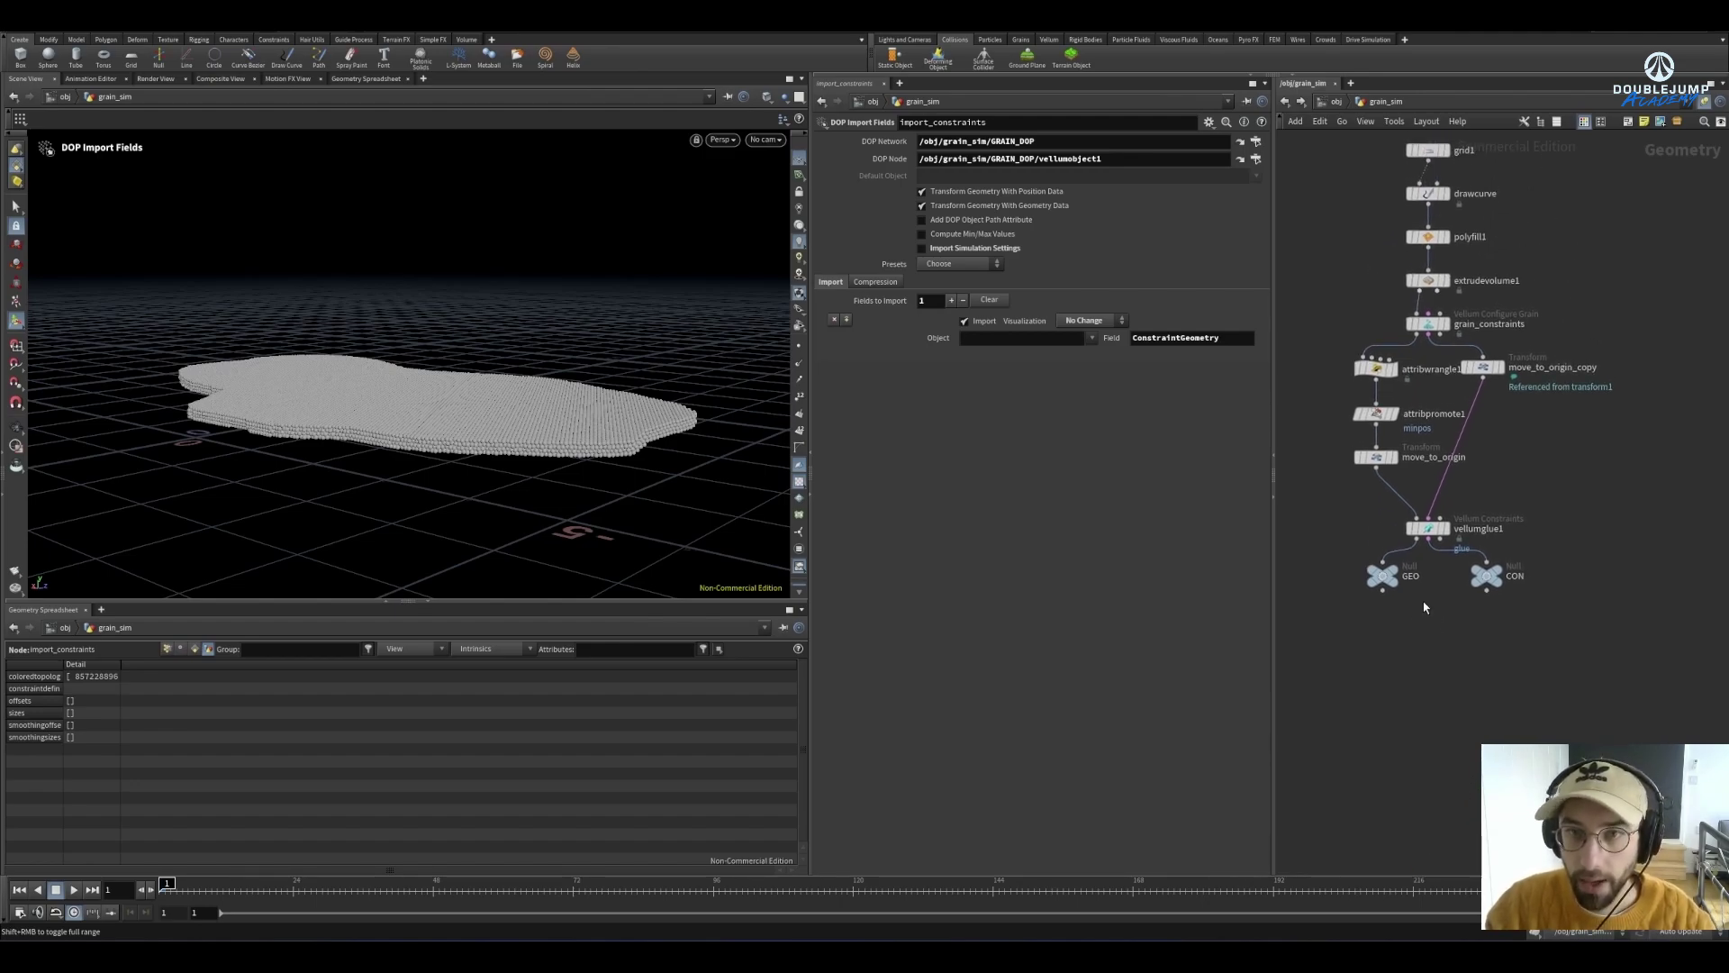
Set both the Group Type and the Target Group Type of vellumglue1 to Points
{"action": "left_click", "coordinate": [1427, 530]}
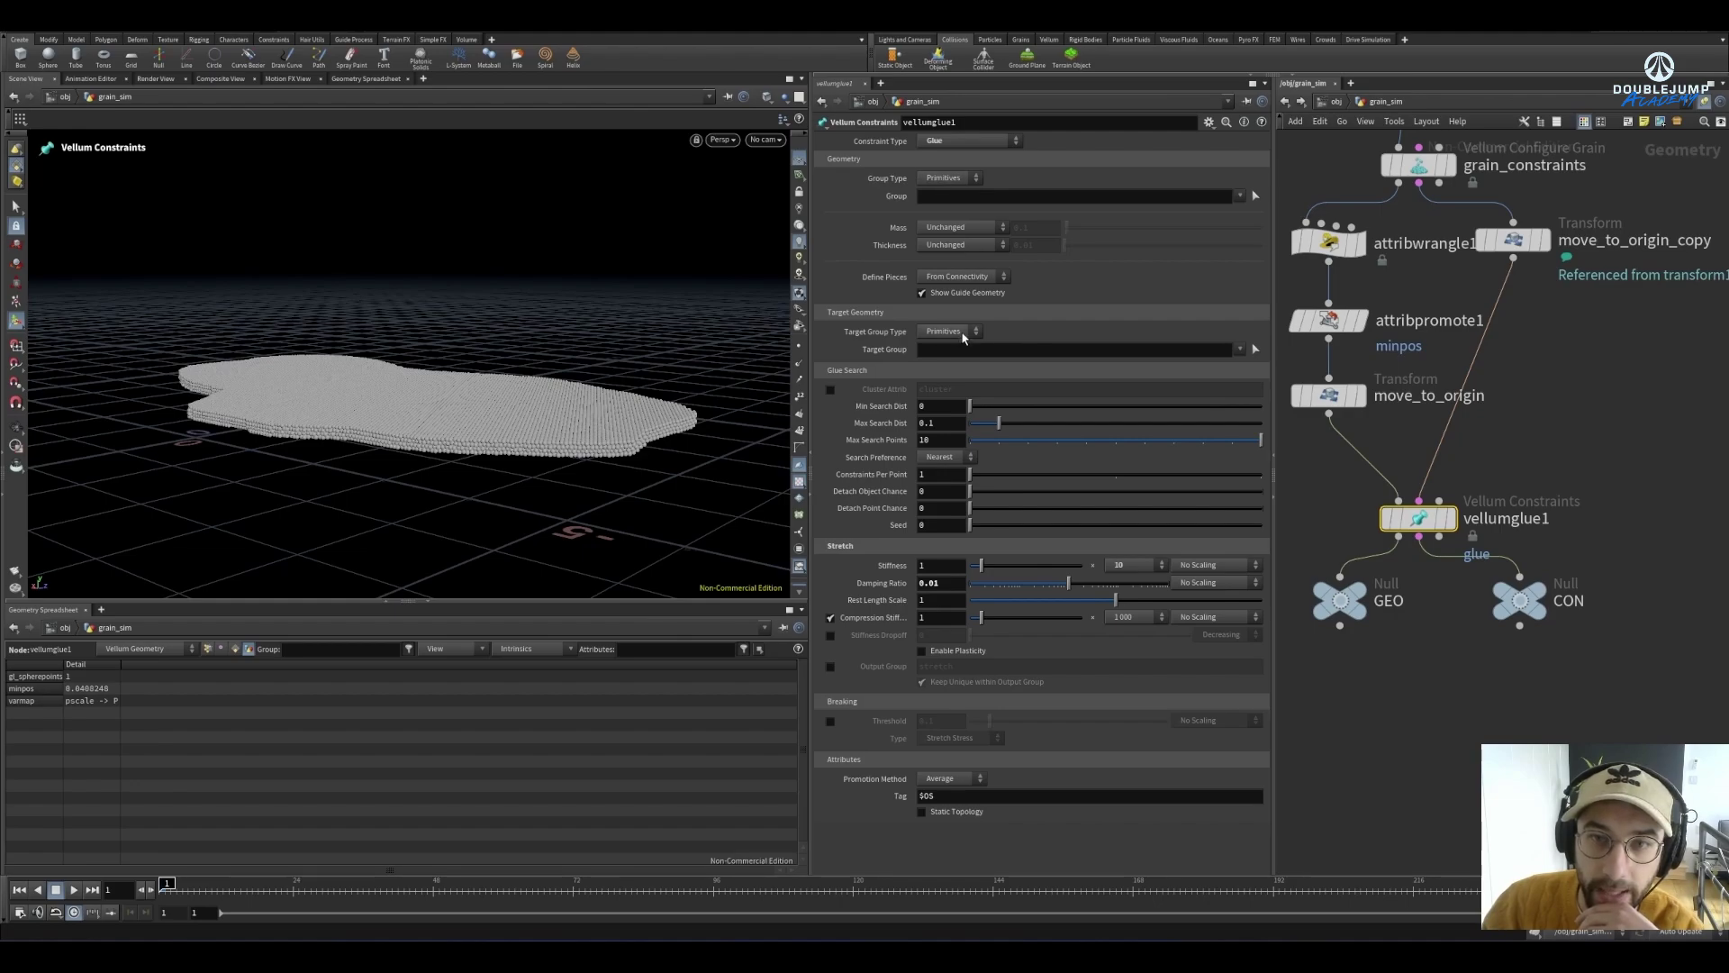
{"action": "left_click", "coordinate": [956, 179]}
{"action": "left_click", "coordinate": [936, 204]}
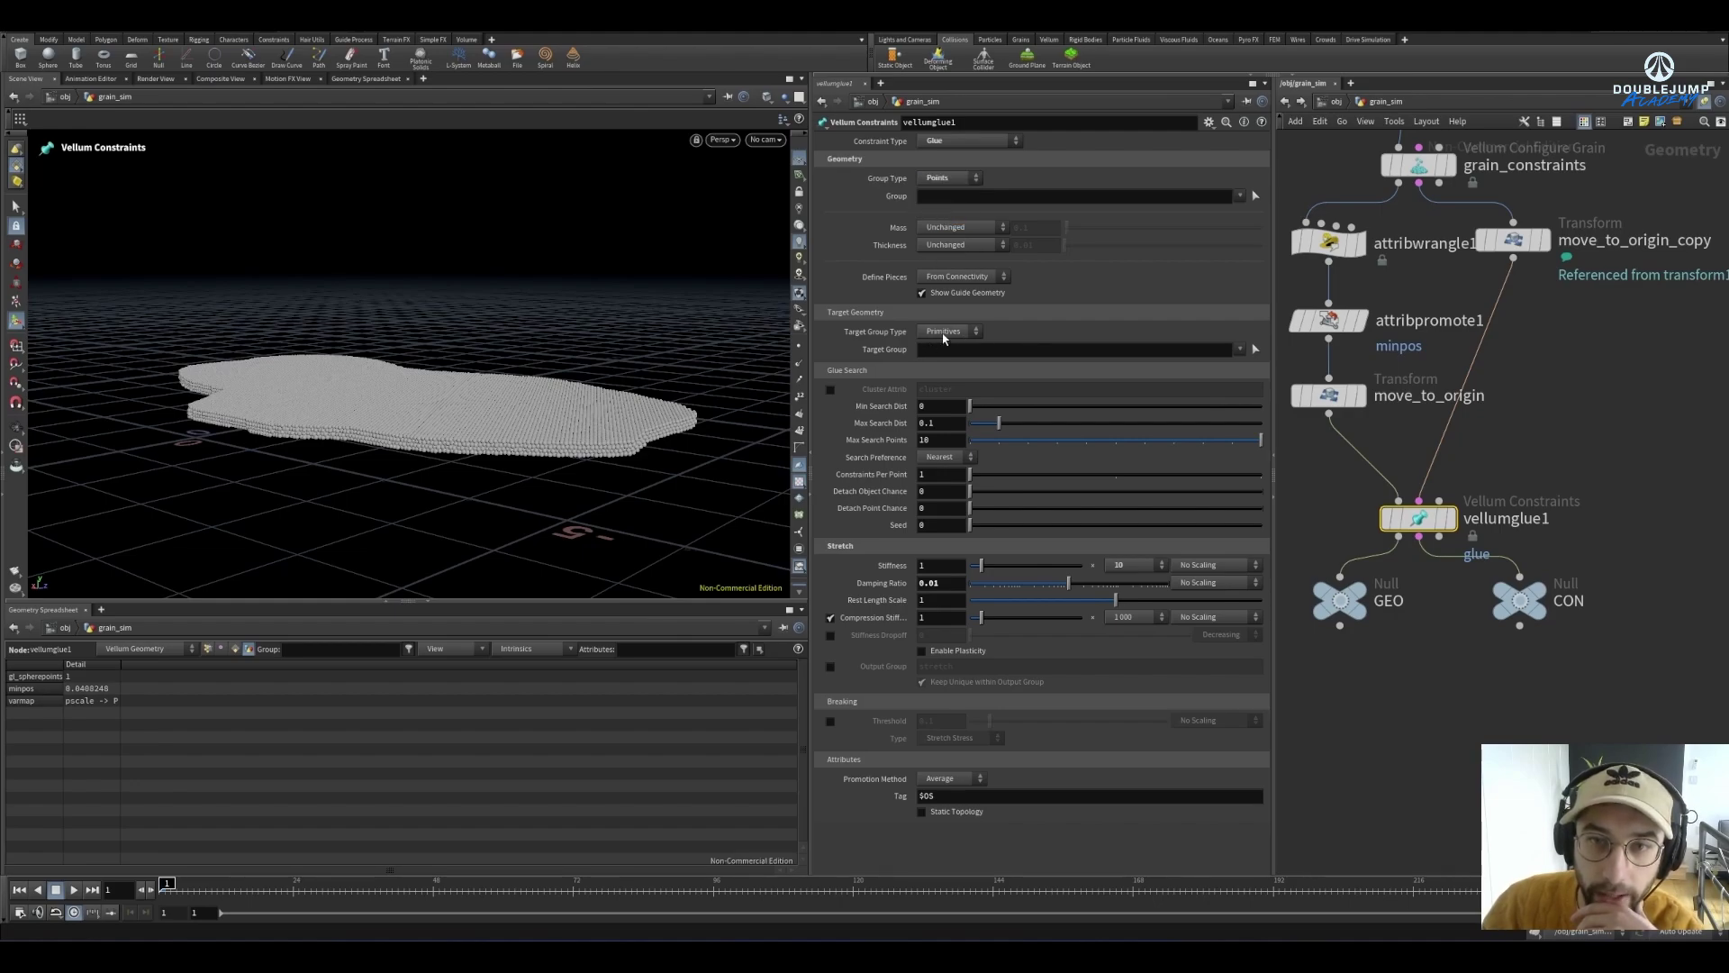
{"action": "left_click", "coordinate": [946, 332]}
{"action": "left_click", "coordinate": [934, 358]}
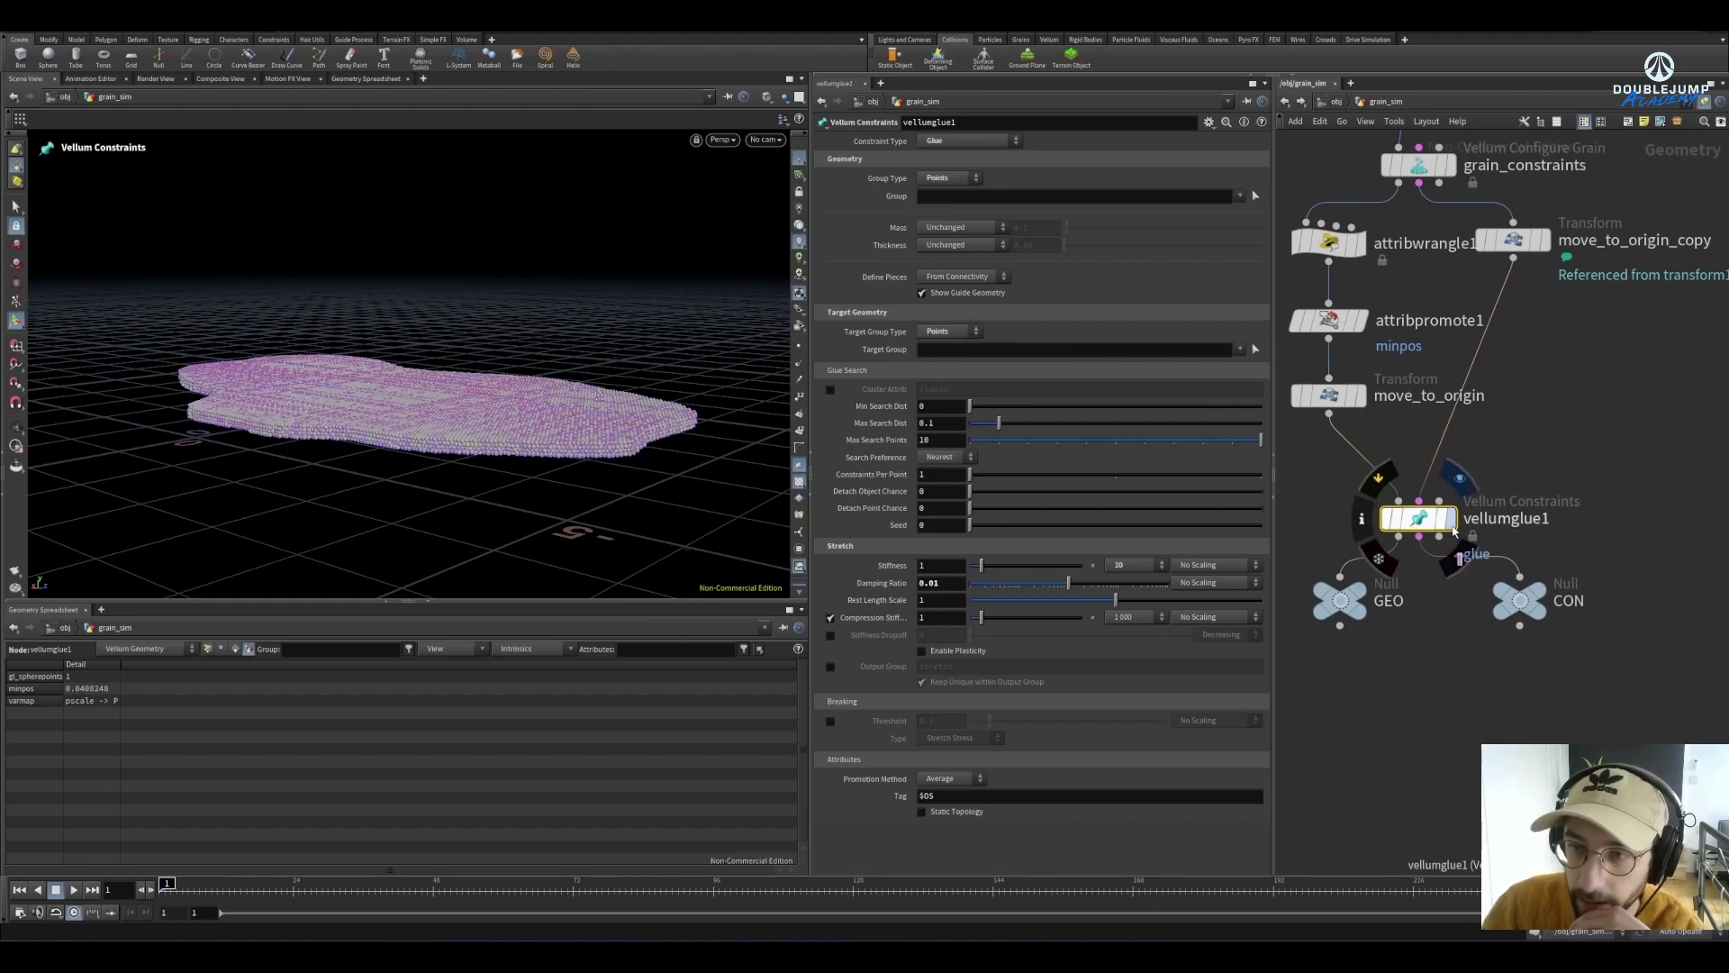
Display vellumglue1 and the CON null in turn and examine the glue constraints up close
{"action": "scroll", "coordinate": [403, 450], "scroll_direction": "down", "scroll_amount": 10}
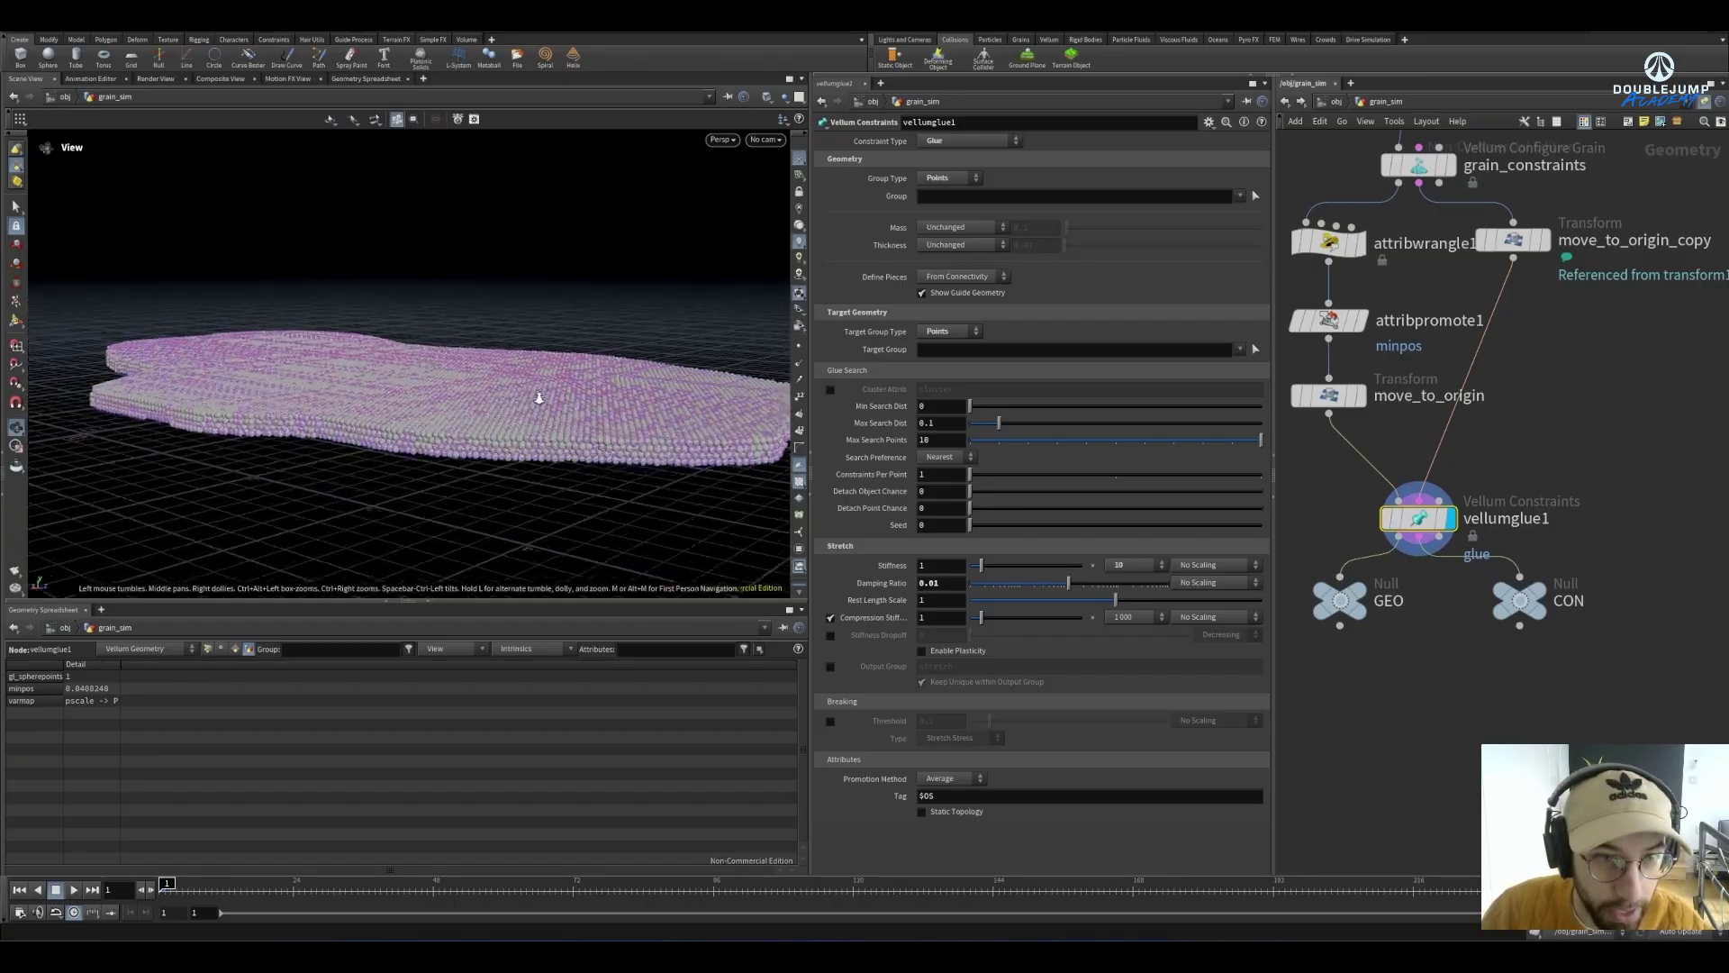
{"action": "left_click", "coordinate": [1540, 599]}
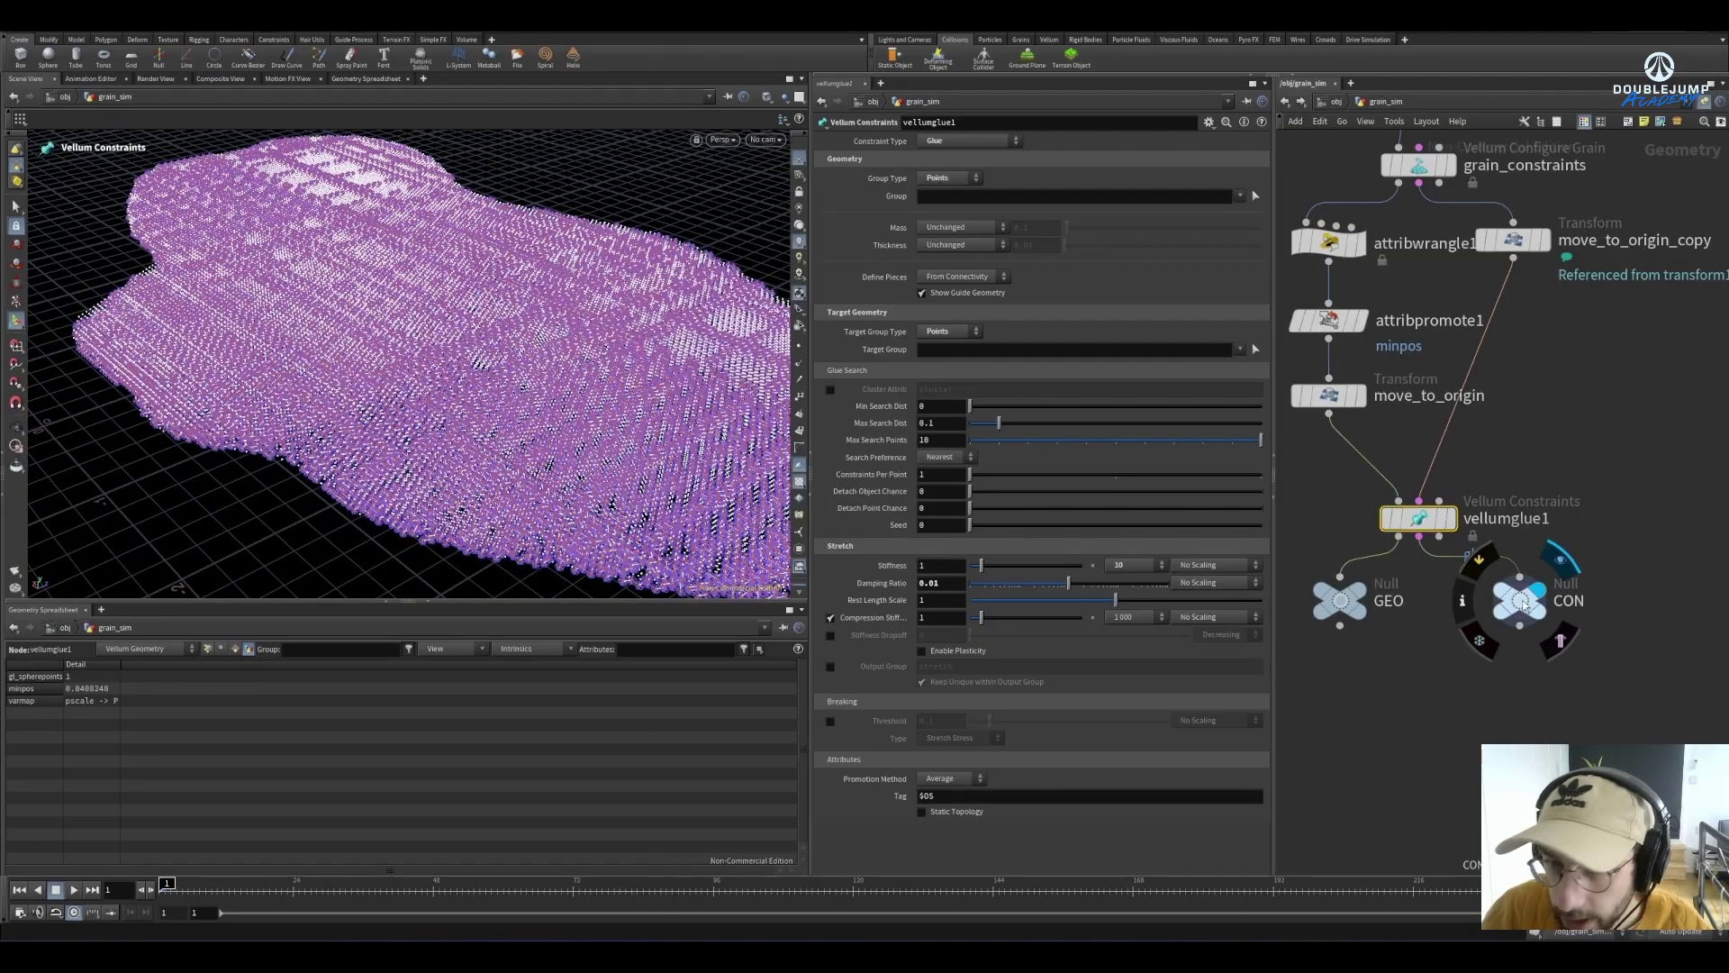
{"action": "scroll", "coordinate": [578, 405], "scroll_direction": "down", "scroll_amount": 5}
{"action": "scroll", "coordinate": [448, 455], "scroll_direction": "up", "scroll_amount": 3}
{"action": "scroll", "coordinate": [447, 455], "scroll_direction": "down", "scroll_amount": 5}
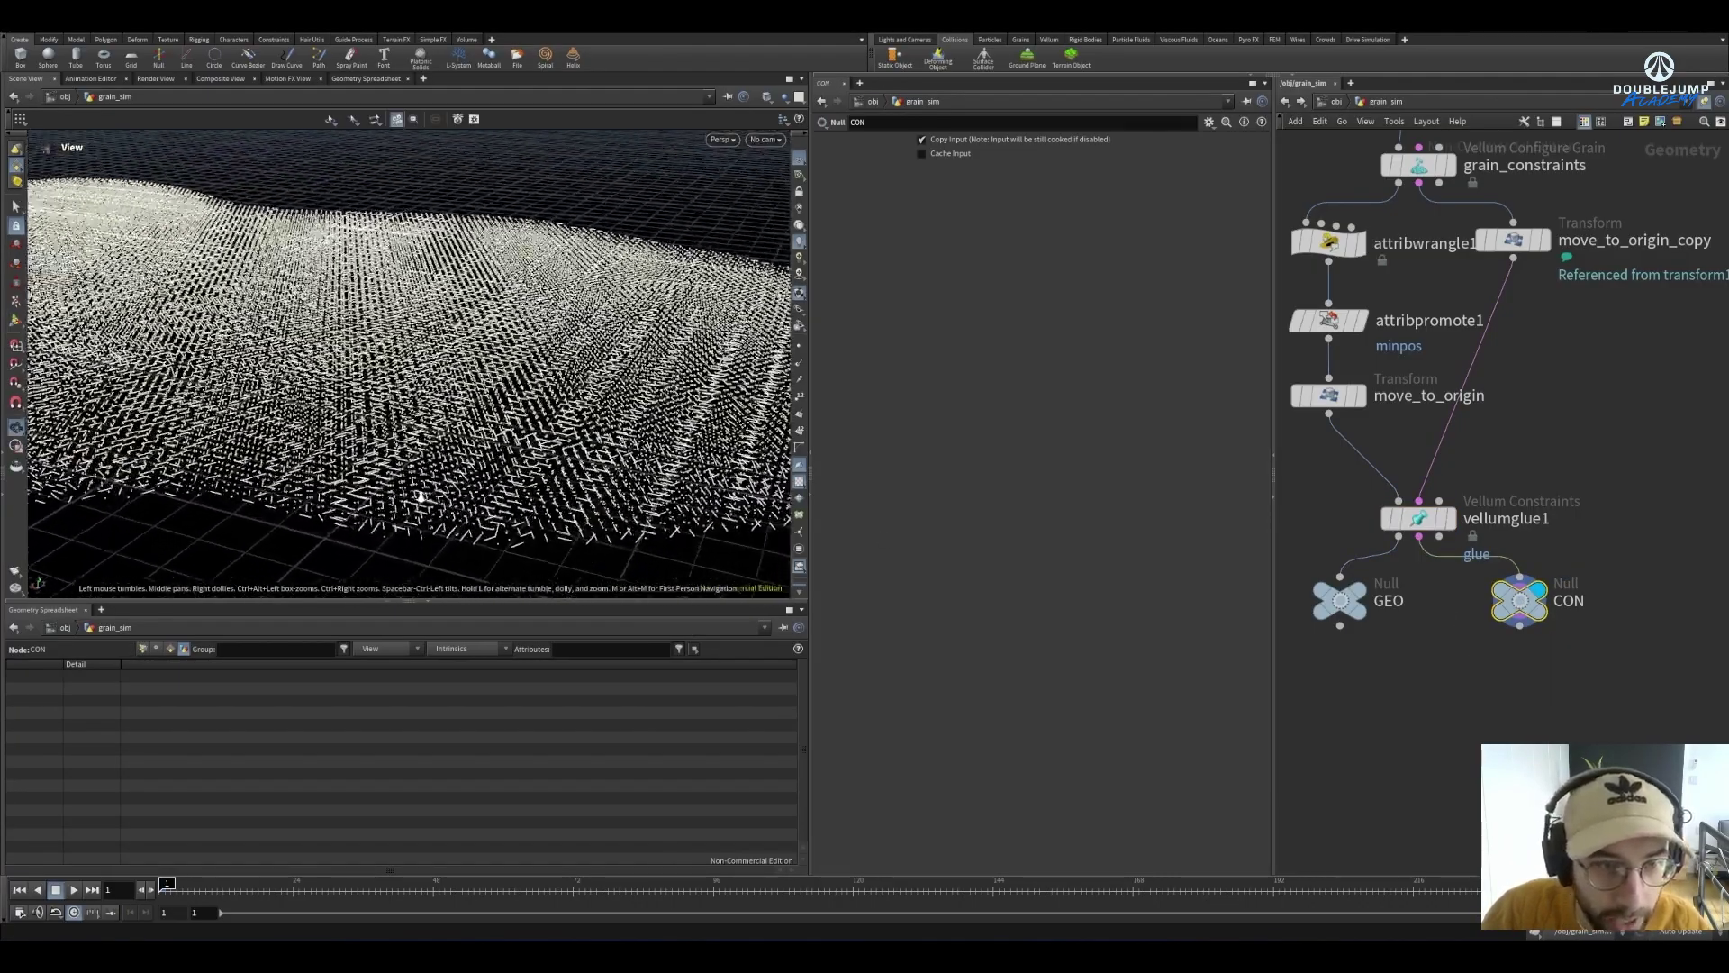
Rewire CON to move_to_origin_copy to compare the original constraints, and reconnect it to vellumglue1's constraint output
{"action": "left_click_drag", "start_coordinate": [1498, 572], "coordinate": [1514, 261]}
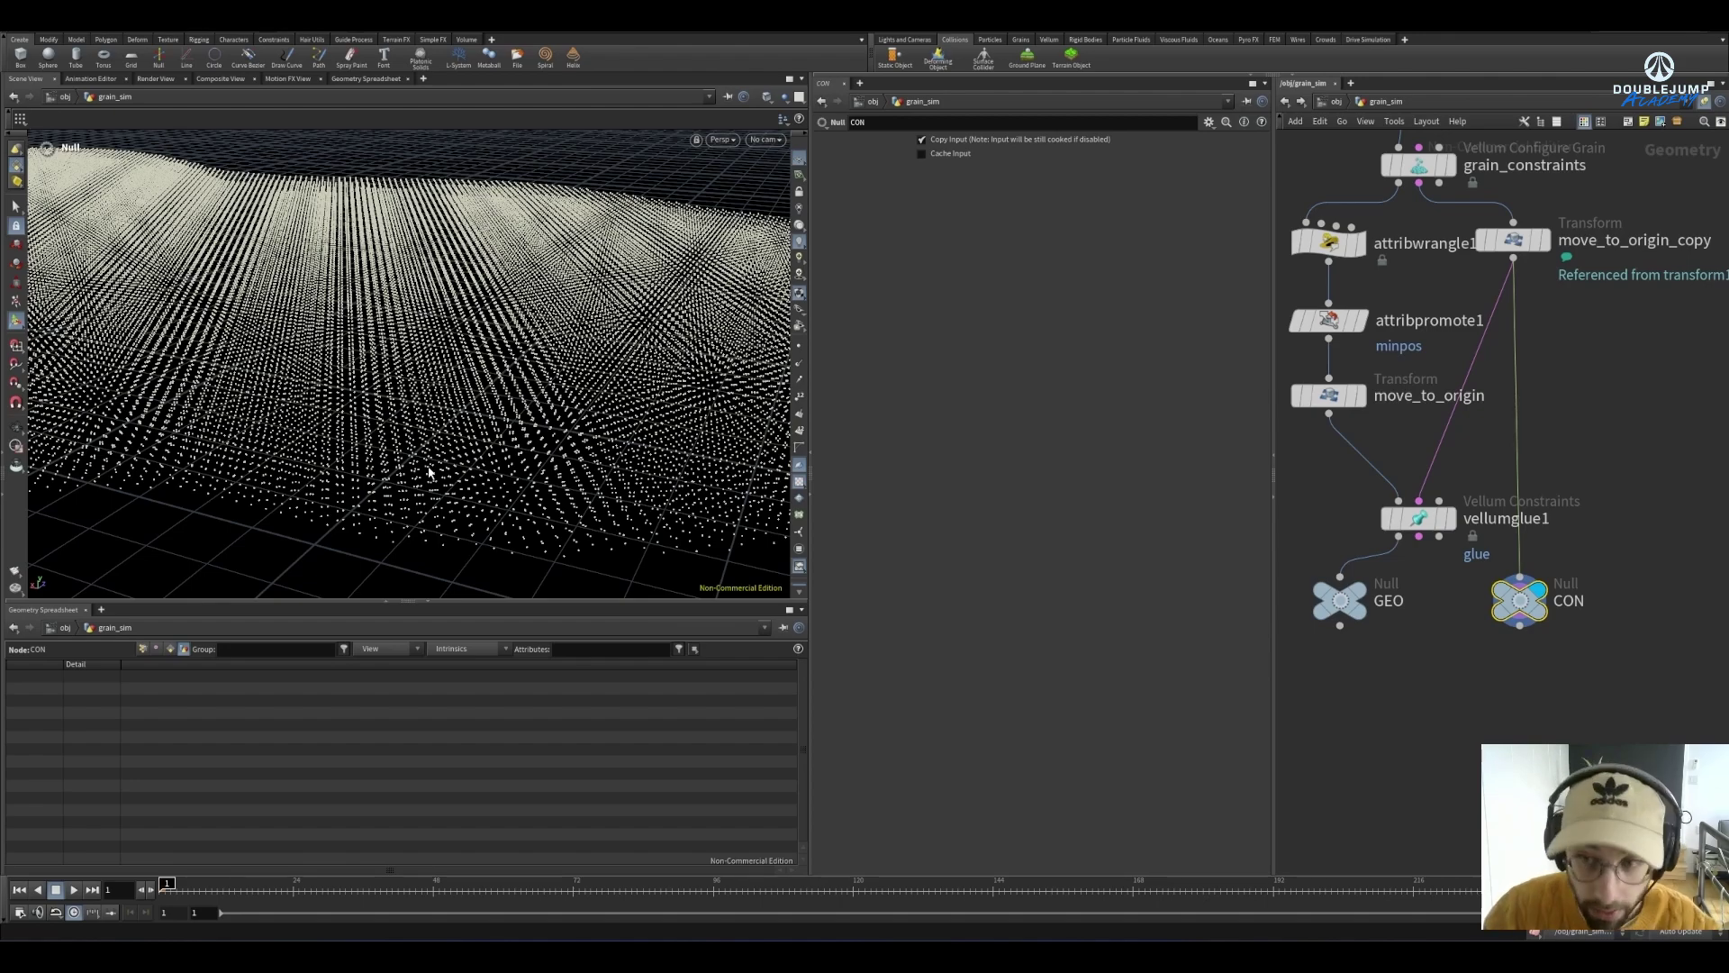
{"action": "left_click_drag", "start_coordinate": [1519, 573], "coordinate": [1439, 538]}
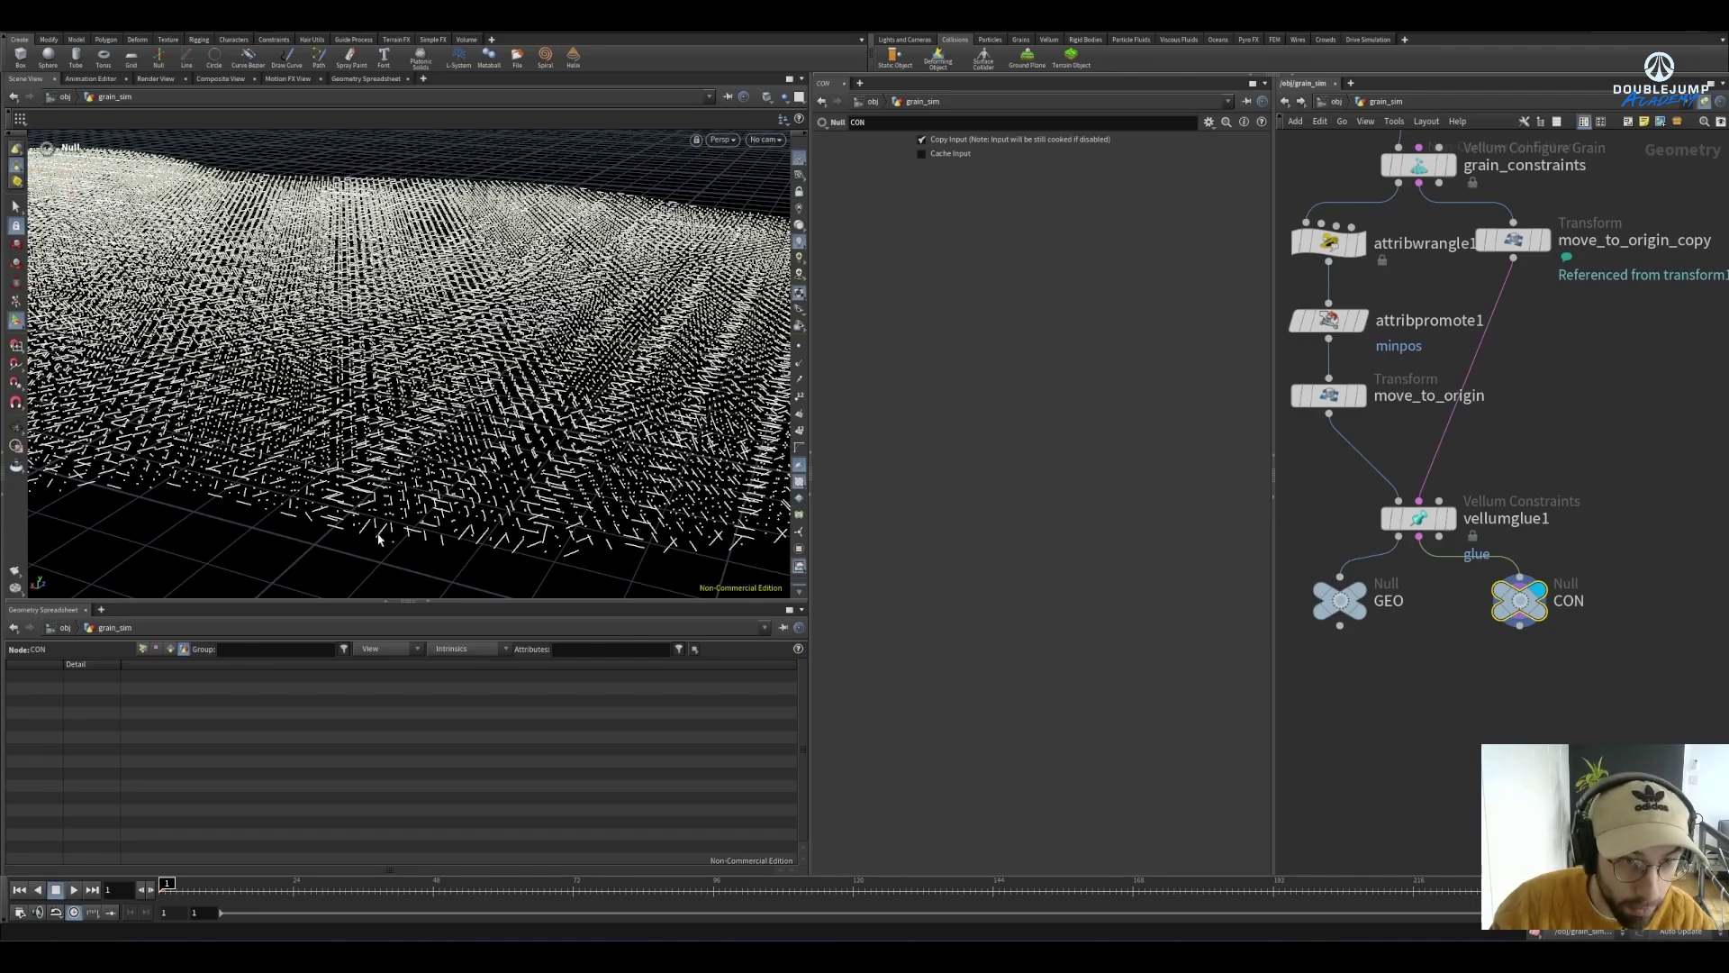
{"action": "key", "text": "Escape"}
{"action": "right_click_drag", "start_coordinate": [419, 535], "coordinate": [360, 494]}
{"action": "key", "text": "Return"}
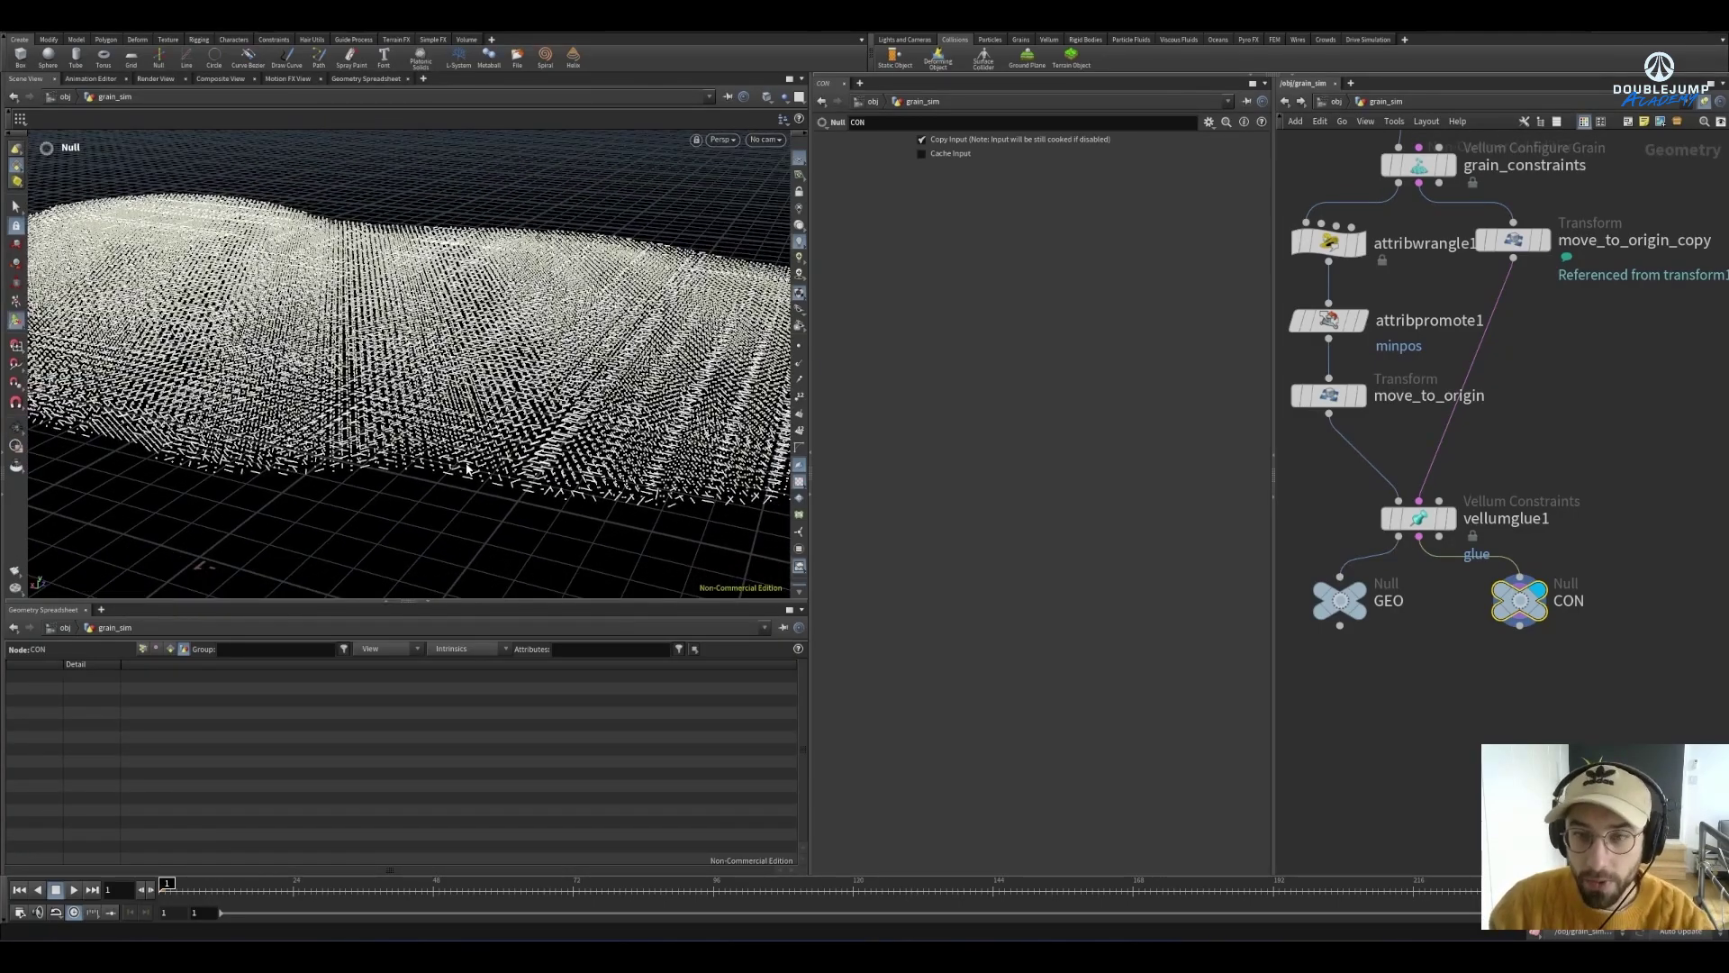
Raise vellumglue1's Max Search Dist to 0.383 and set its Constraints Per Point to 3
{"action": "mouse_move", "coordinate": [1420, 522]}
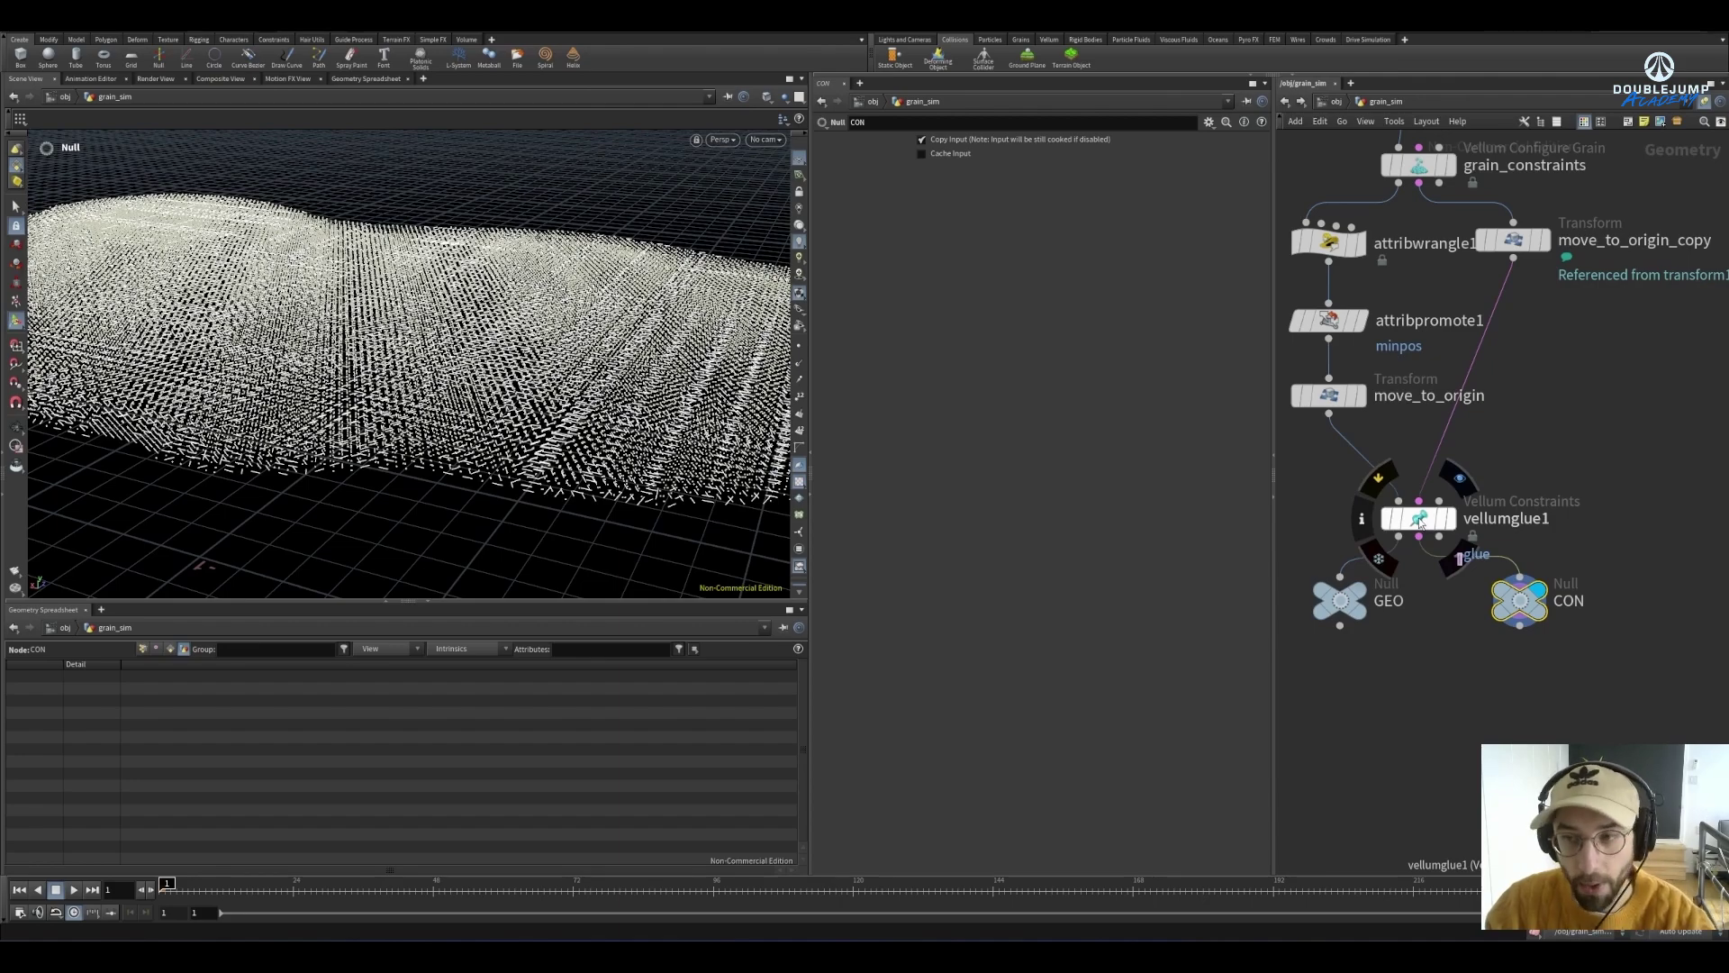
{"action": "left_click", "coordinate": [1420, 521]}
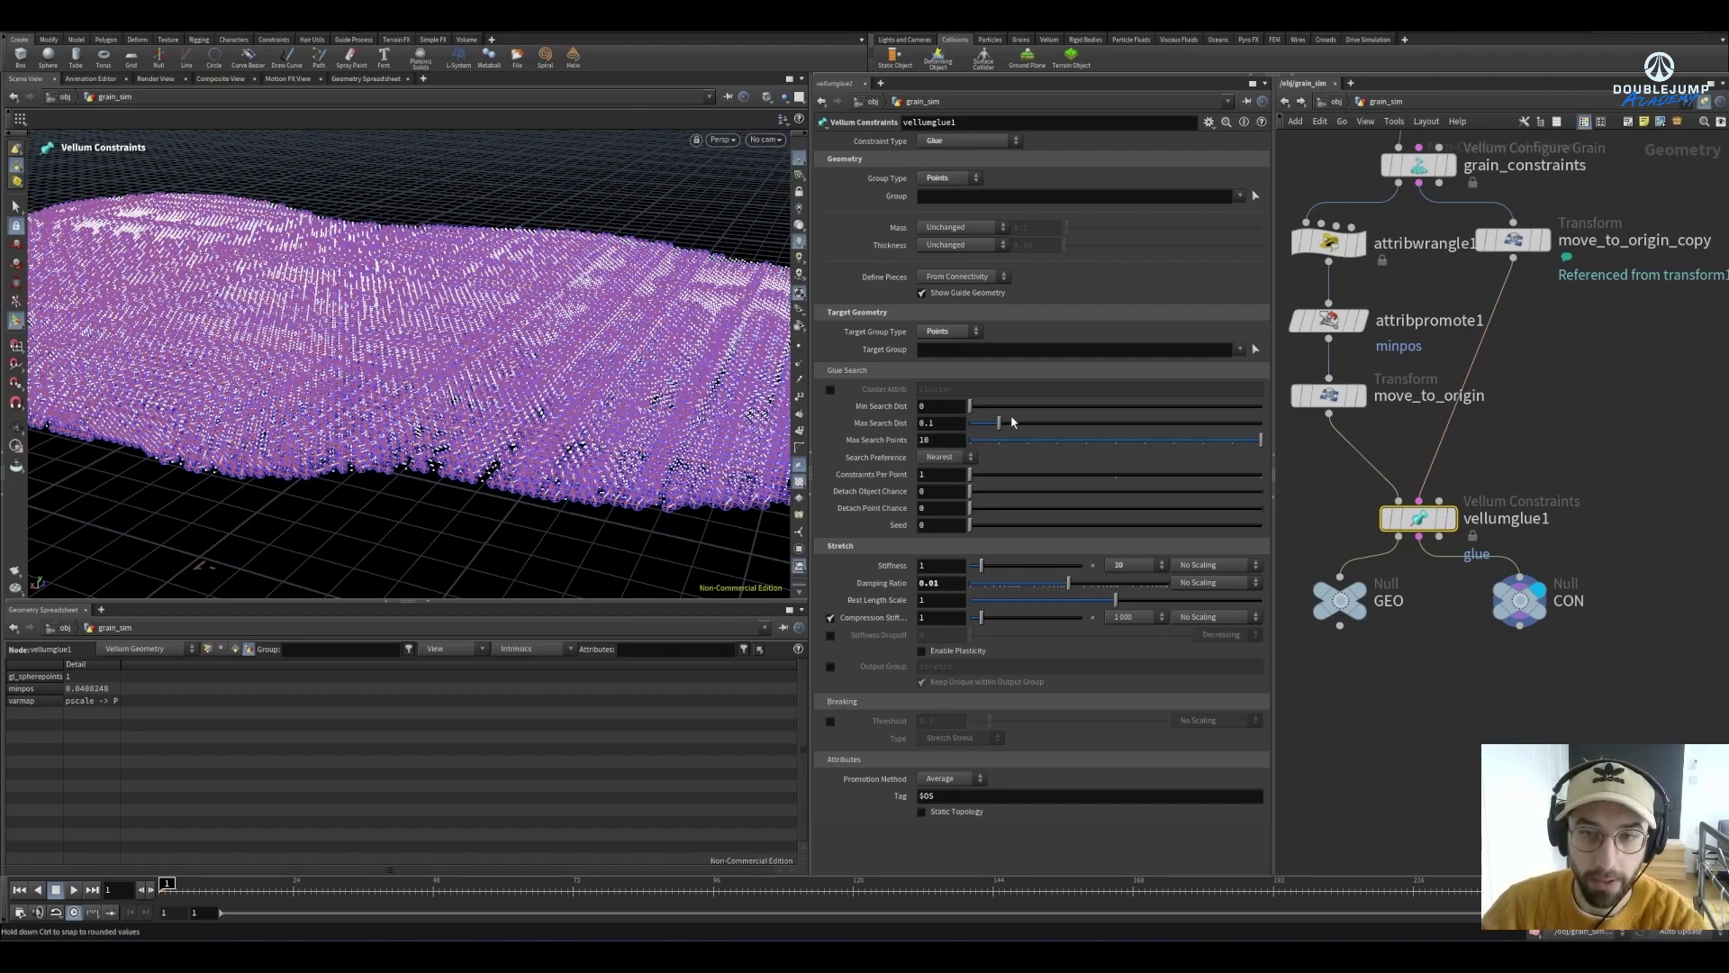
{"action": "left_click_drag", "start_coordinate": [1000, 422], "coordinate": [1084, 427]}
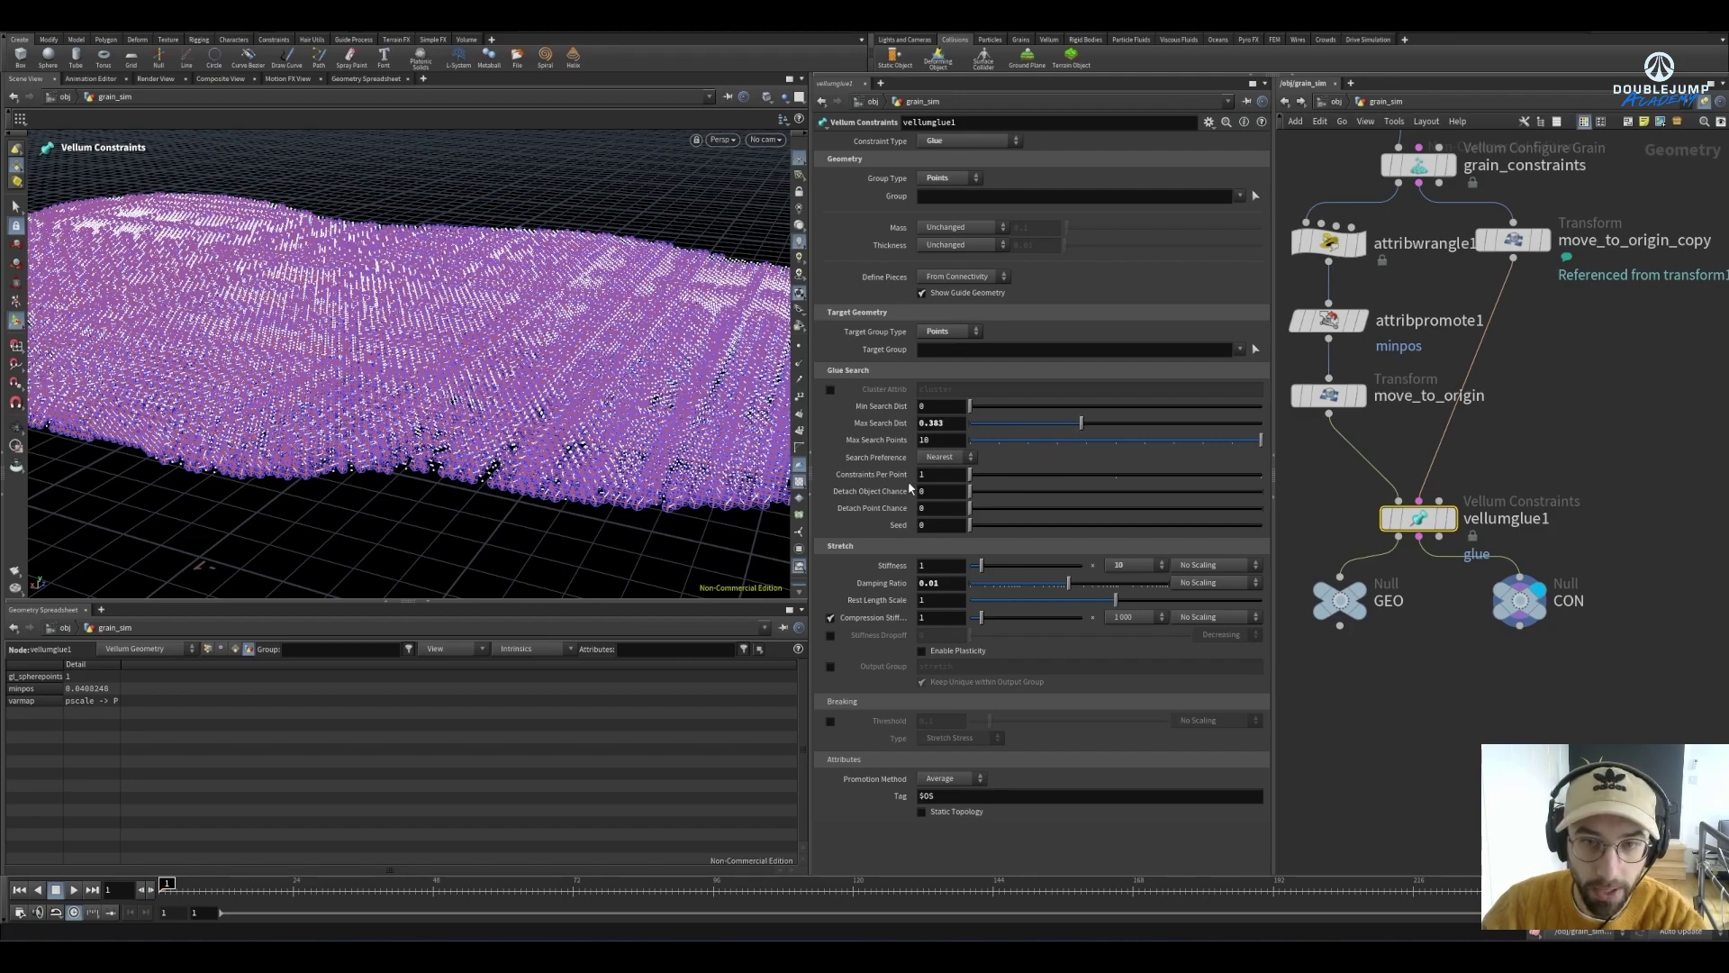
{"action": "left_click", "coordinate": [936, 475]}
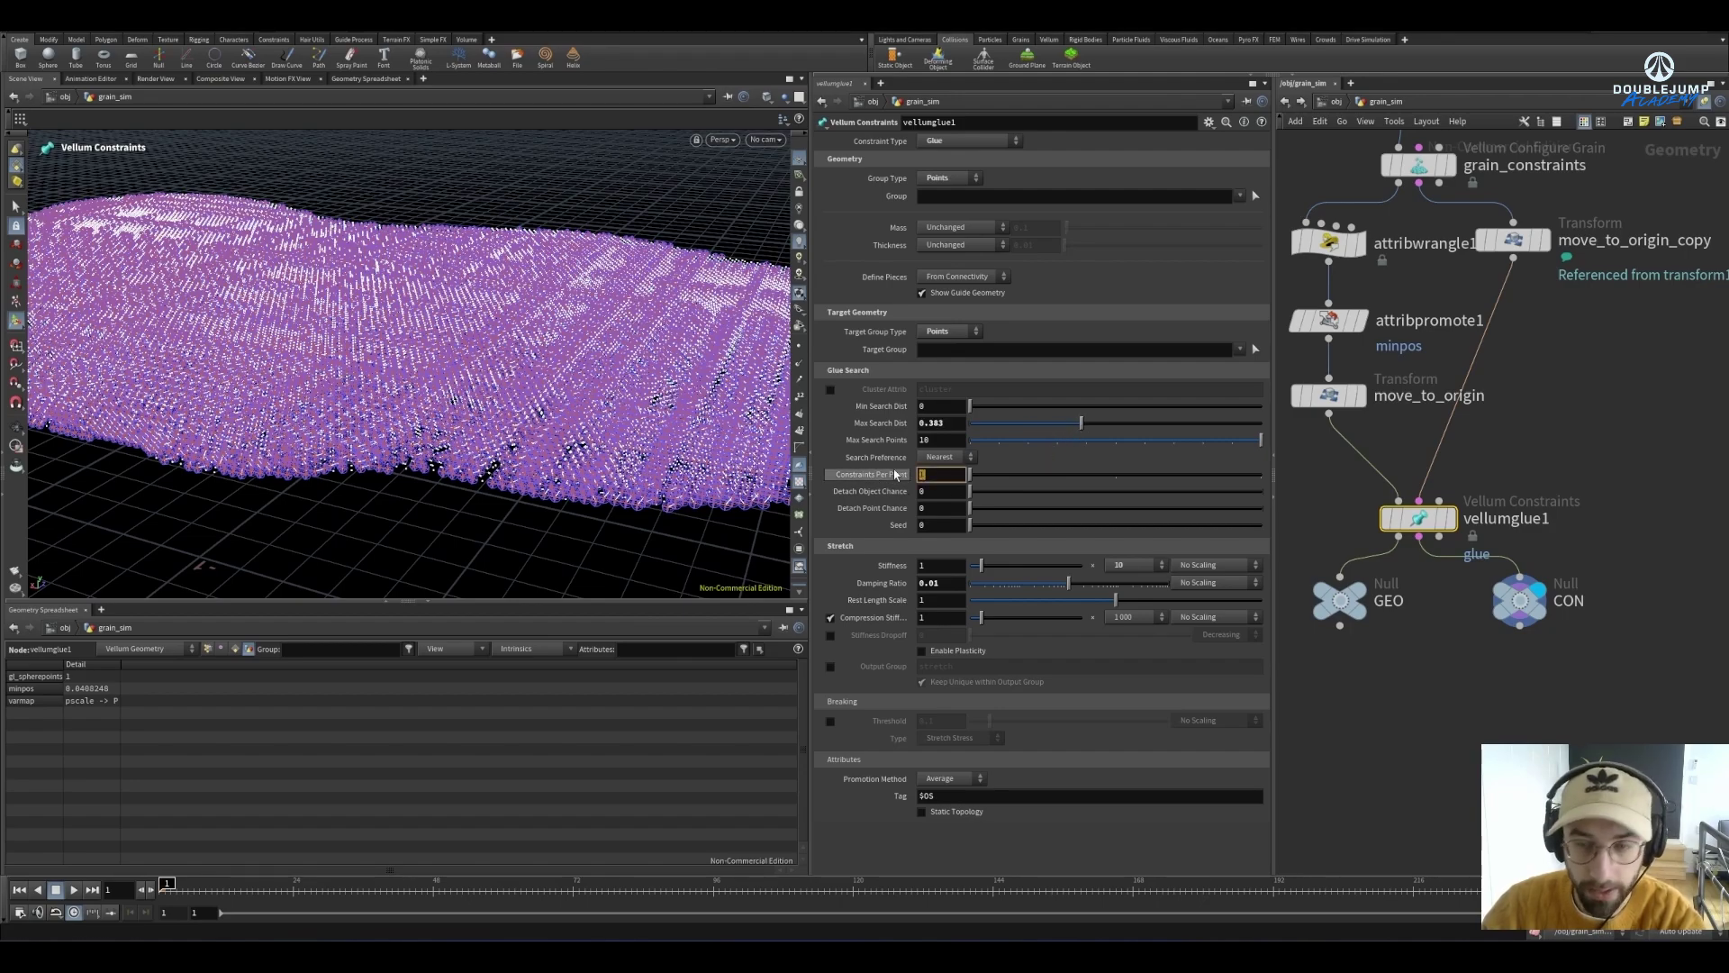
{"action": "type", "text": "3"}
{"action": "key", "text": "Return"}
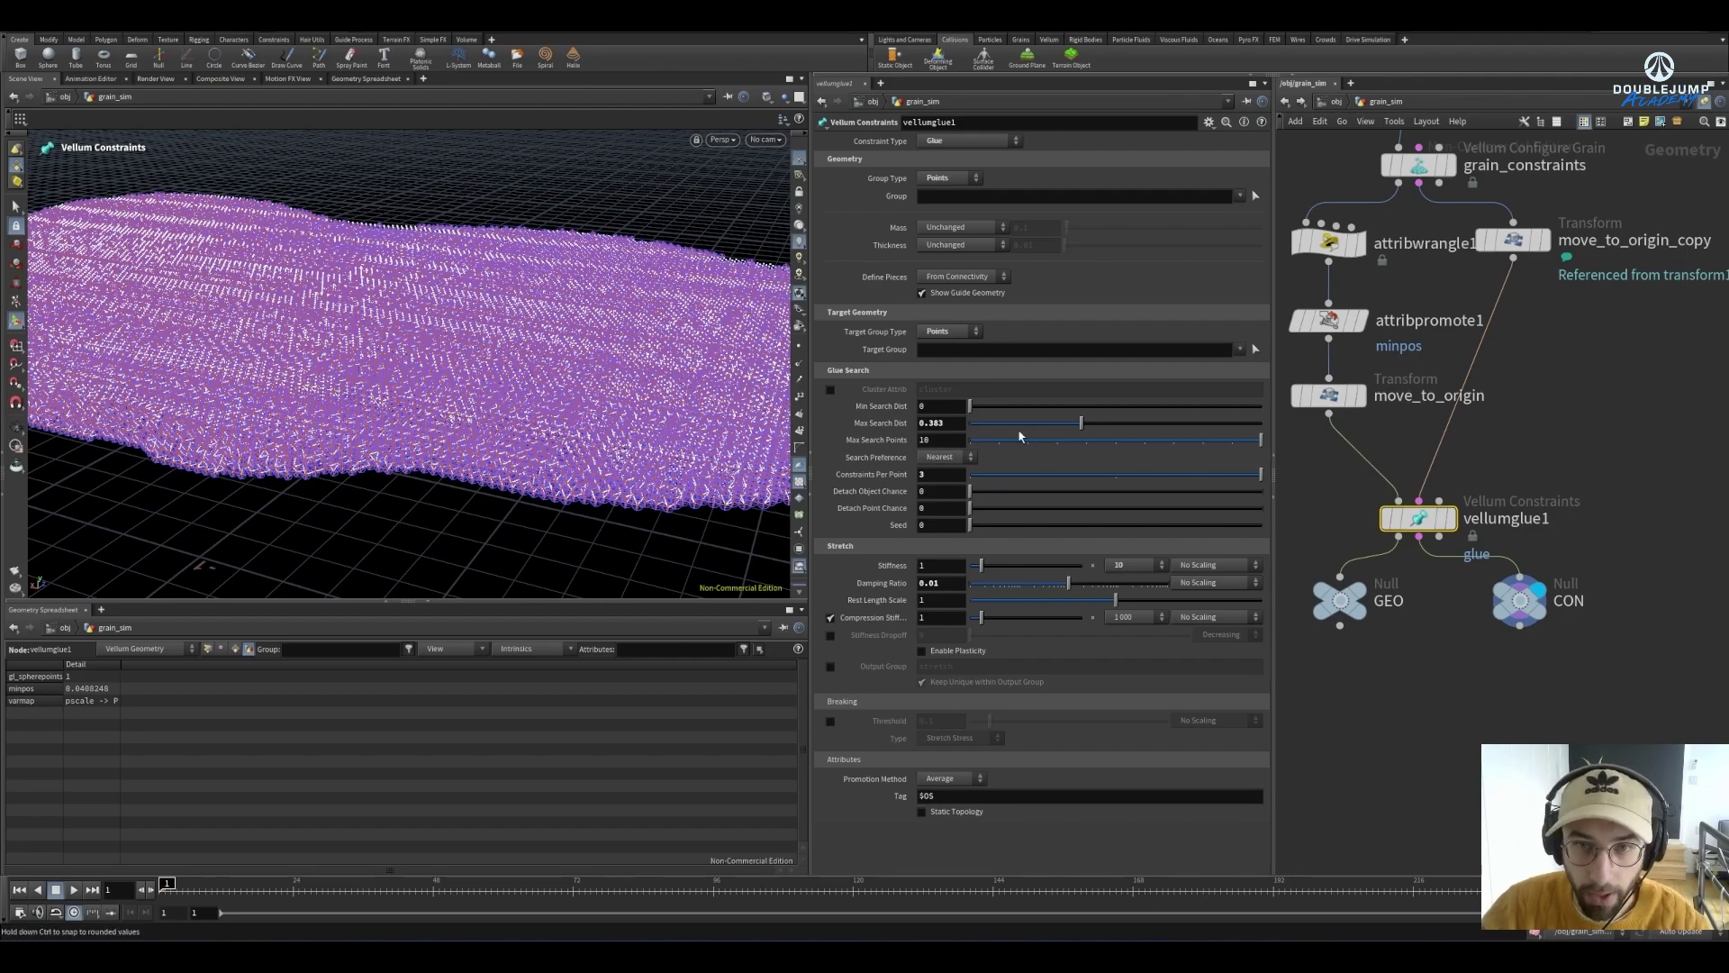
Try Max Search Dist values of 0.026 and 0.193 on vellumglue1 and inspect the glue connections
{"action": "left_click", "coordinate": [982, 426]}
{"action": "left_click_drag", "start_coordinate": [981, 426], "coordinate": [977, 426]}
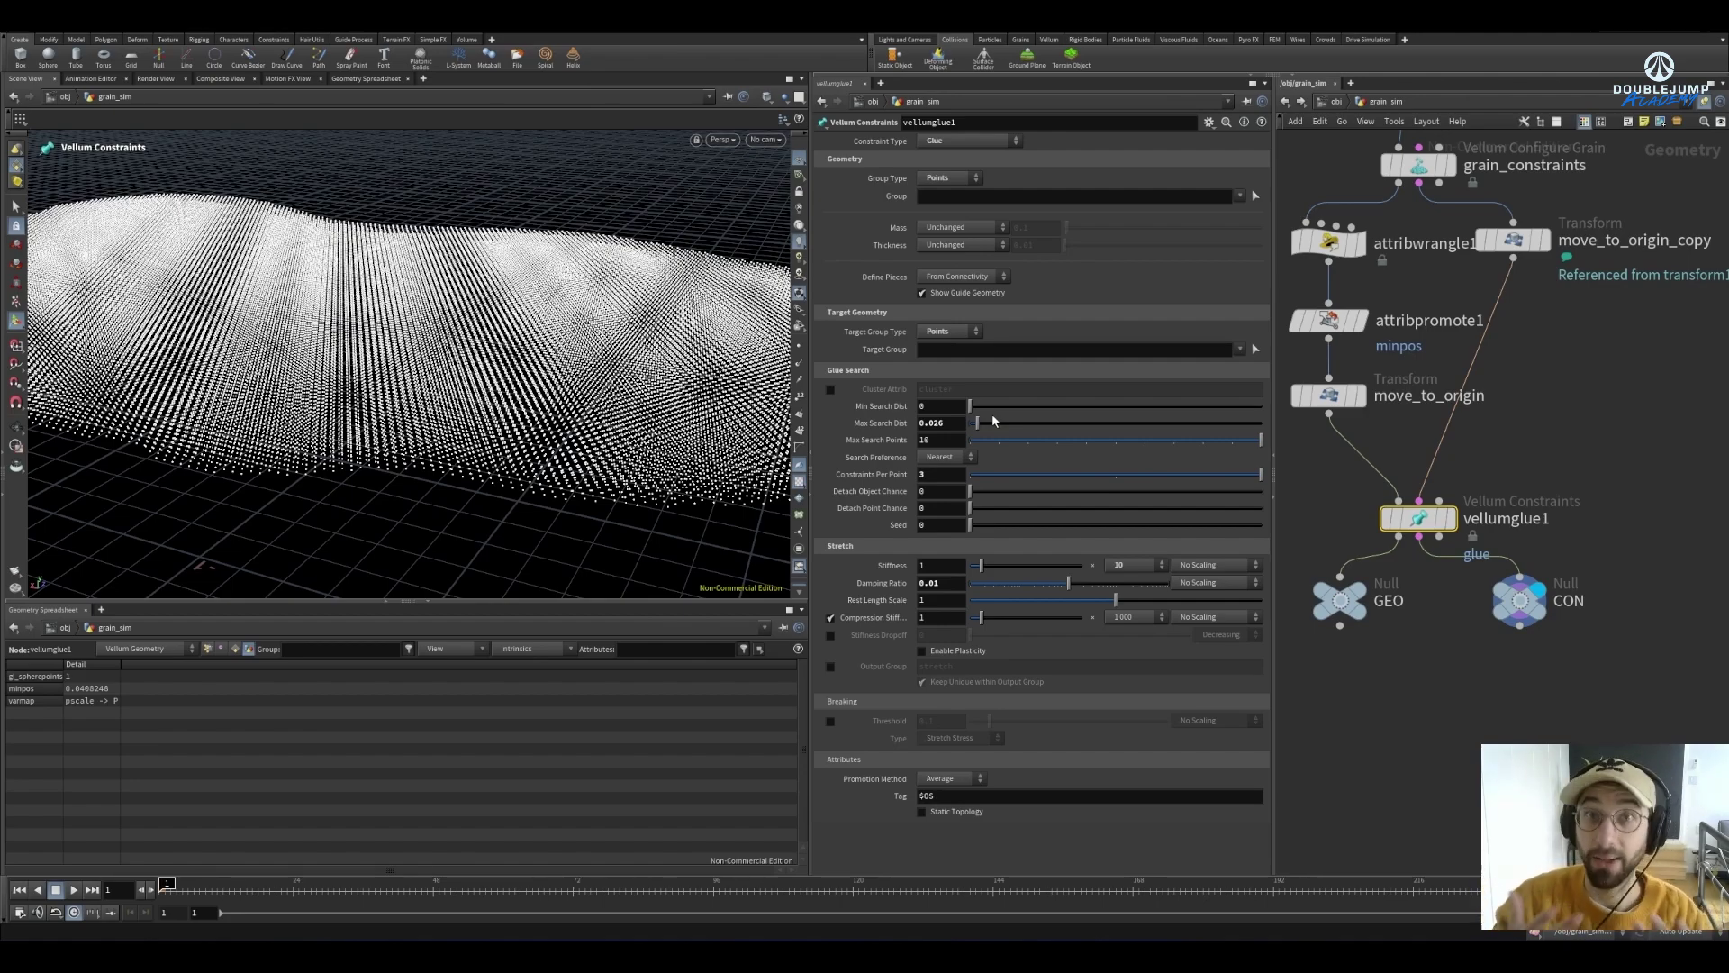
{"action": "left_click_drag", "start_coordinate": [991, 416], "coordinate": [1026, 430]}
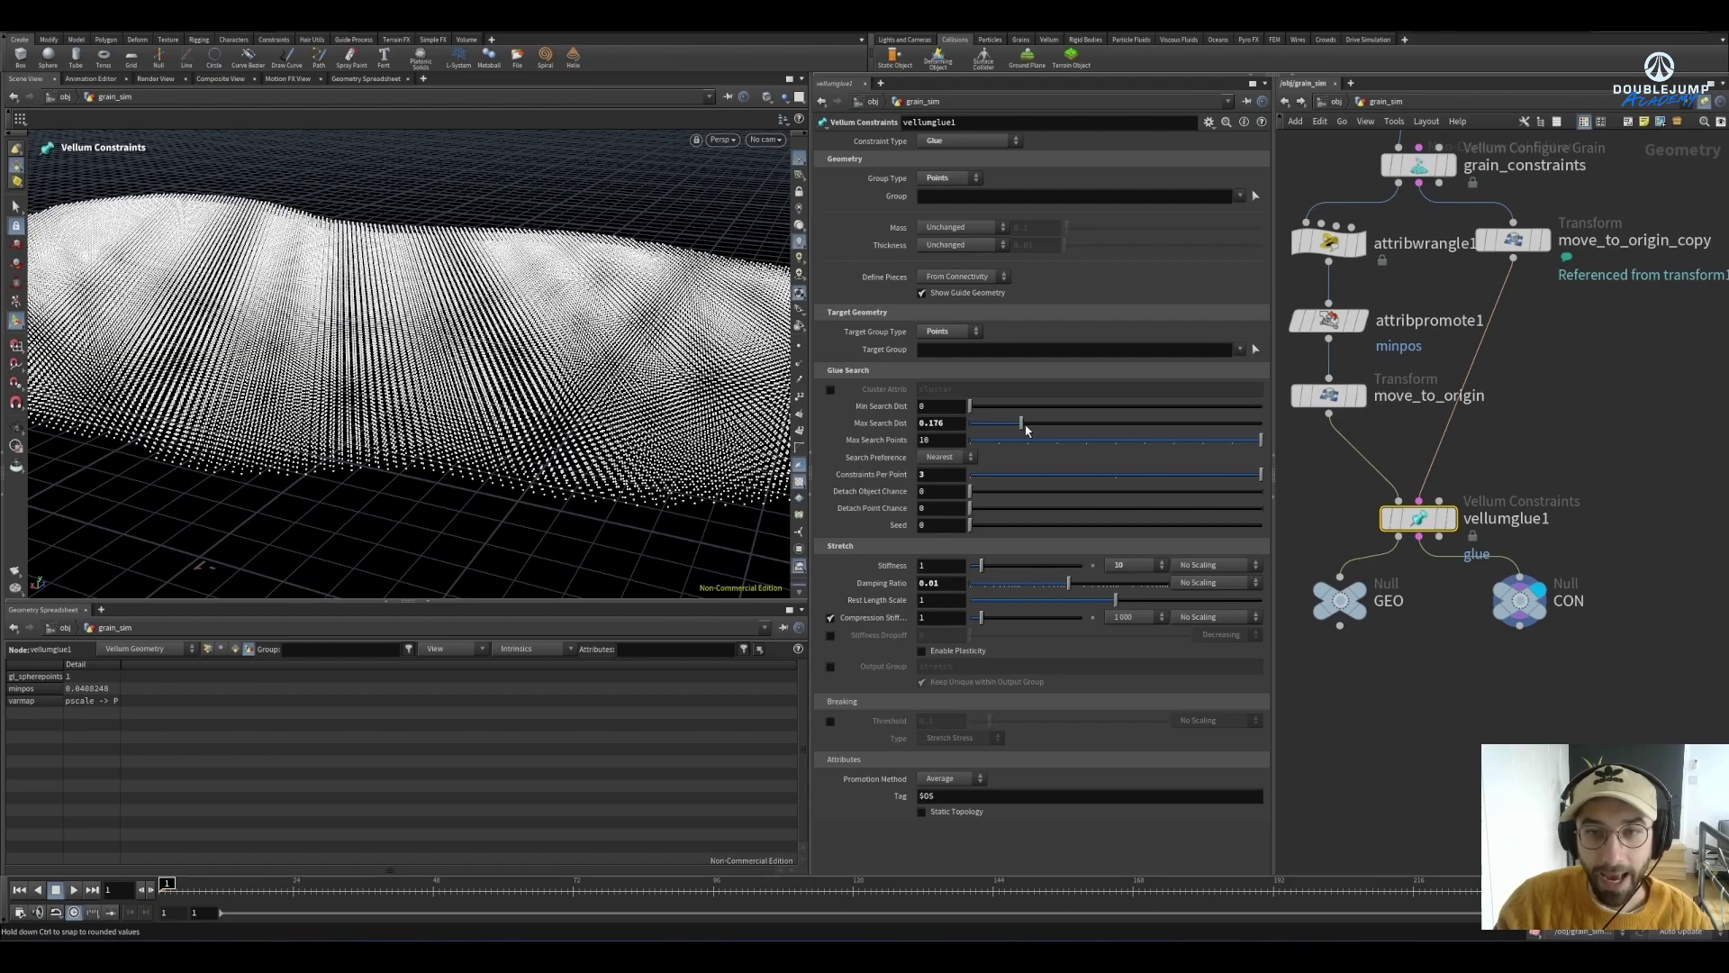
{"action": "key", "text": "Escape"}
{"action": "scroll", "coordinate": [563, 464], "scroll_direction": "up", "scroll_amount": 5}
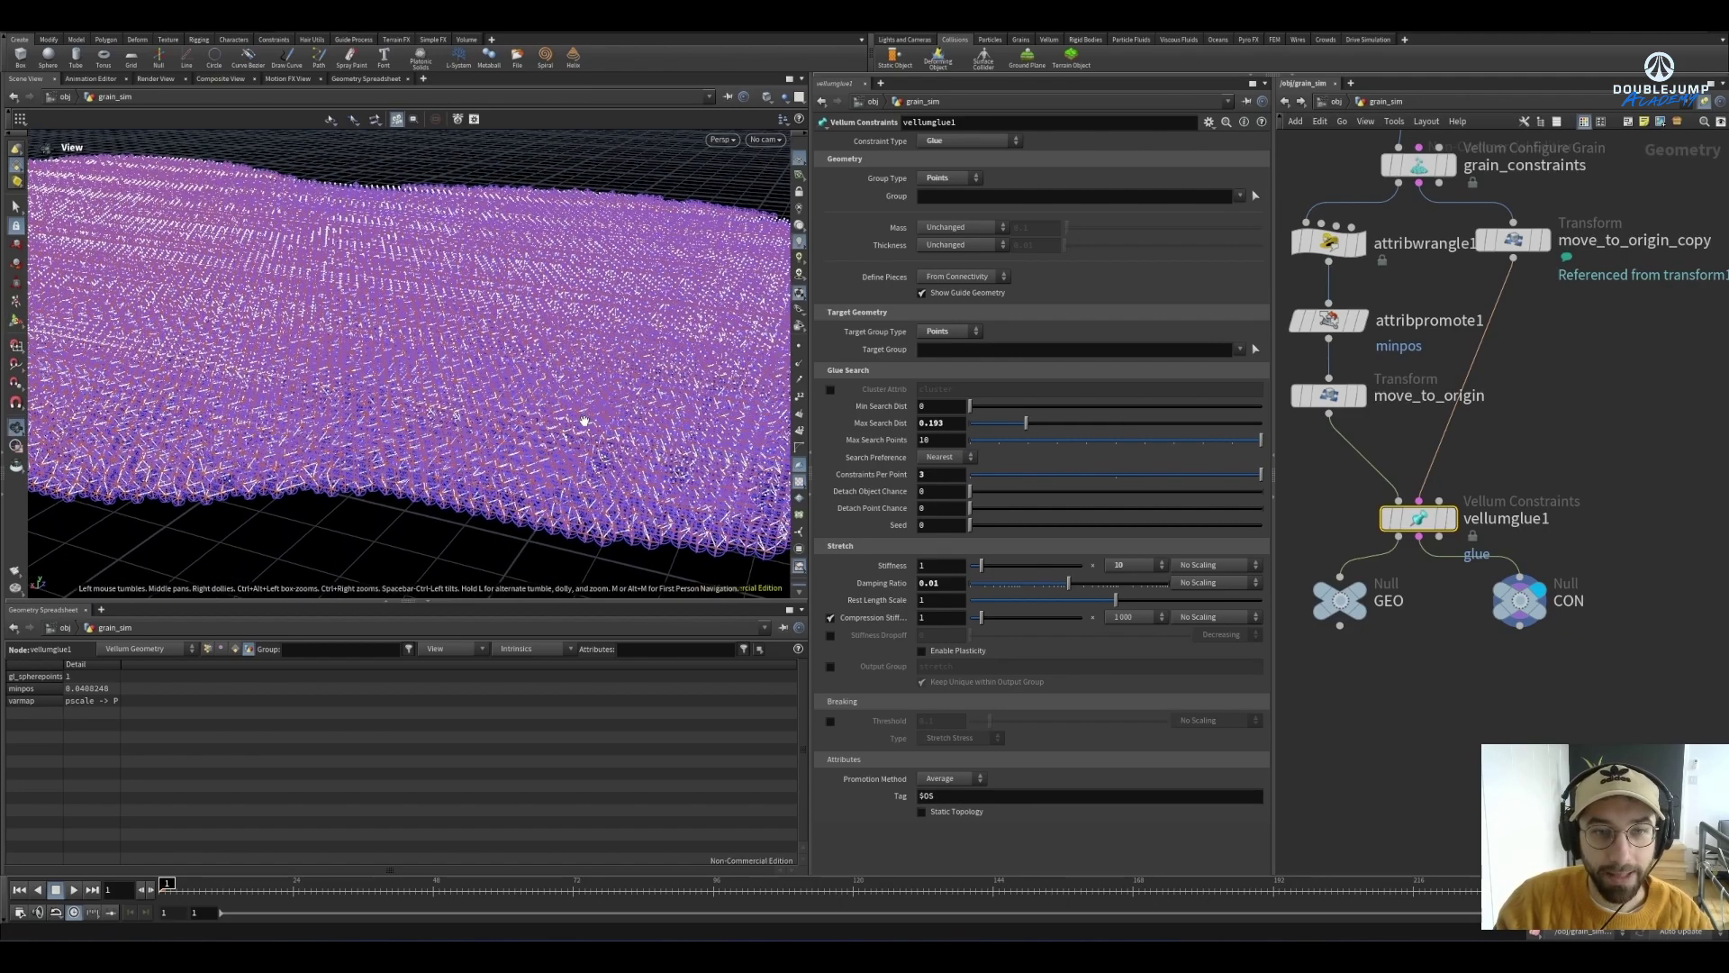
{"action": "scroll", "coordinate": [574, 483], "scroll_direction": "up", "scroll_amount": 2}
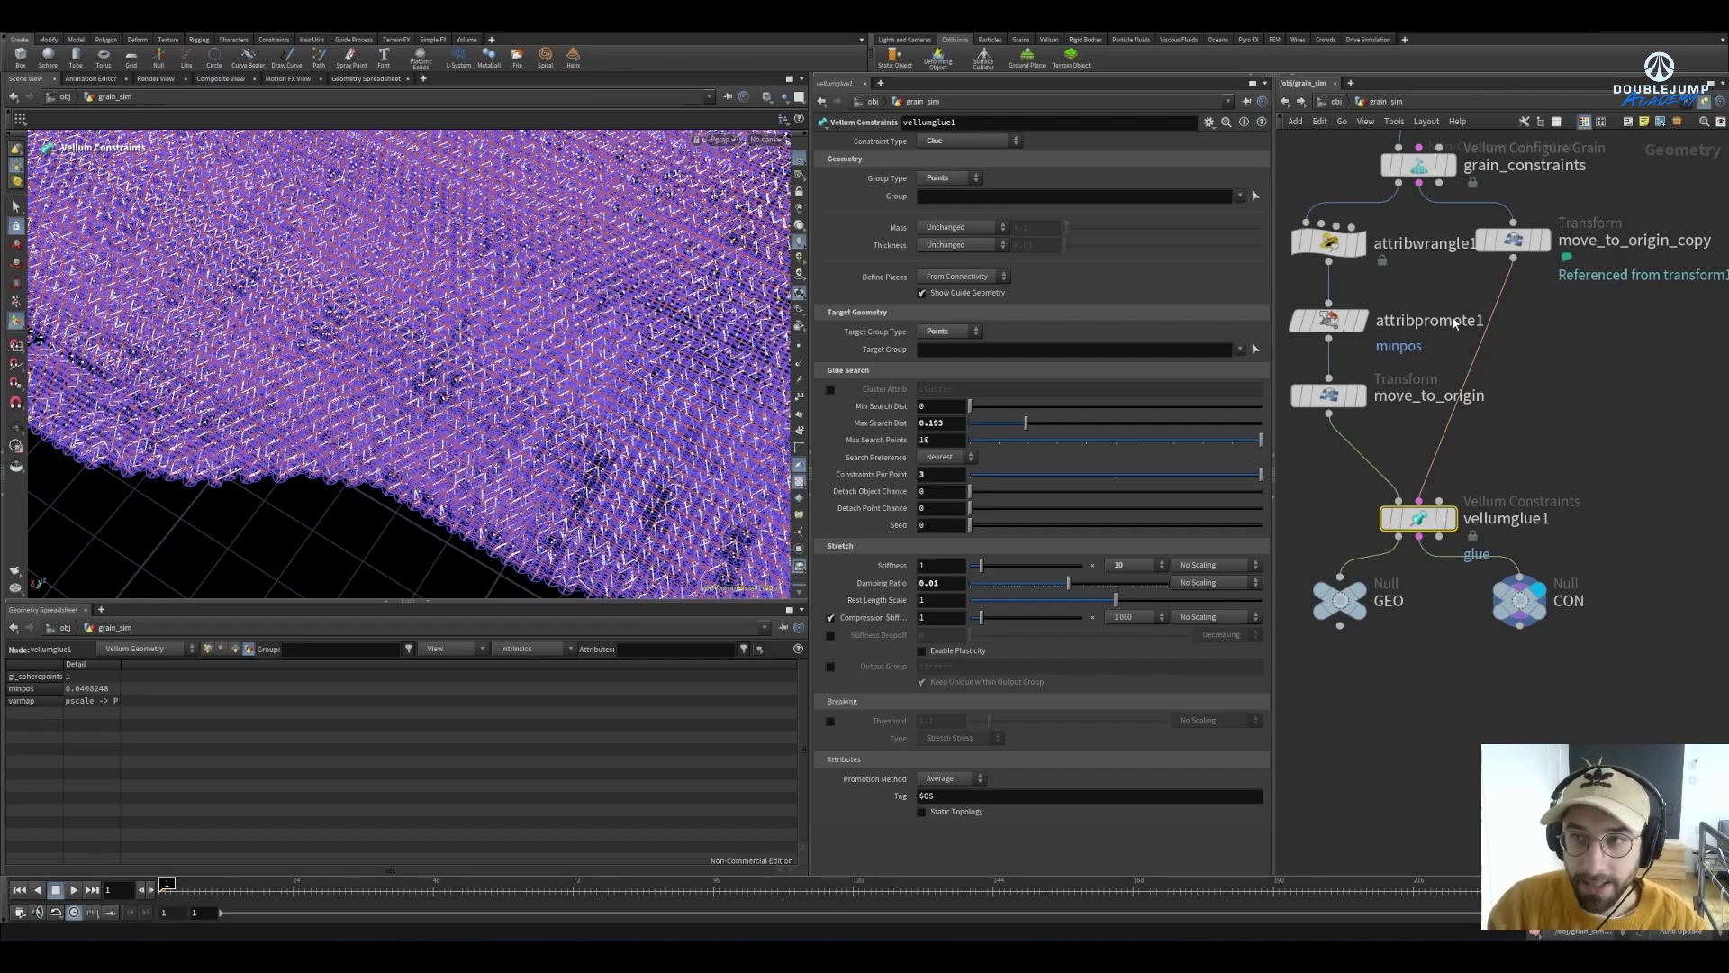
Link vellumglue1's Max Search Dist to grain_constraints' Particle Size with a relative reference multiplied by 1.6
{"action": "left_click", "coordinate": [1419, 165]}
{"action": "right_click", "coordinate": [922, 207]}
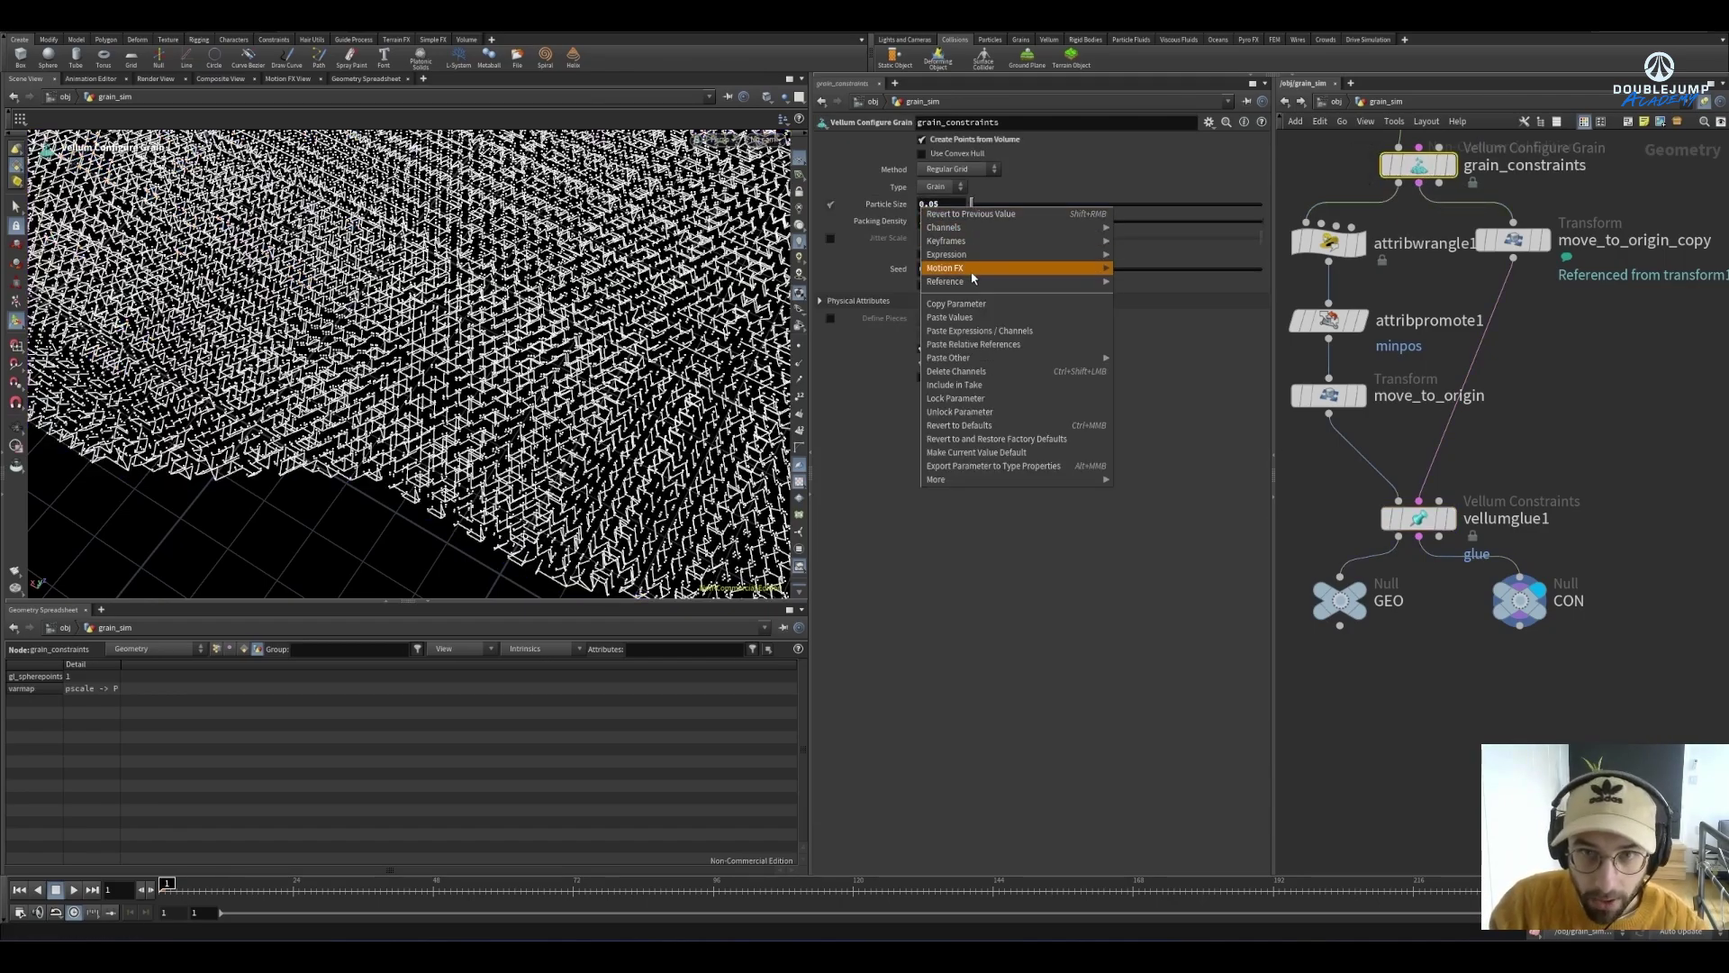
{"action": "left_click", "coordinate": [972, 304]}
{"action": "left_click", "coordinate": [1418, 517]}
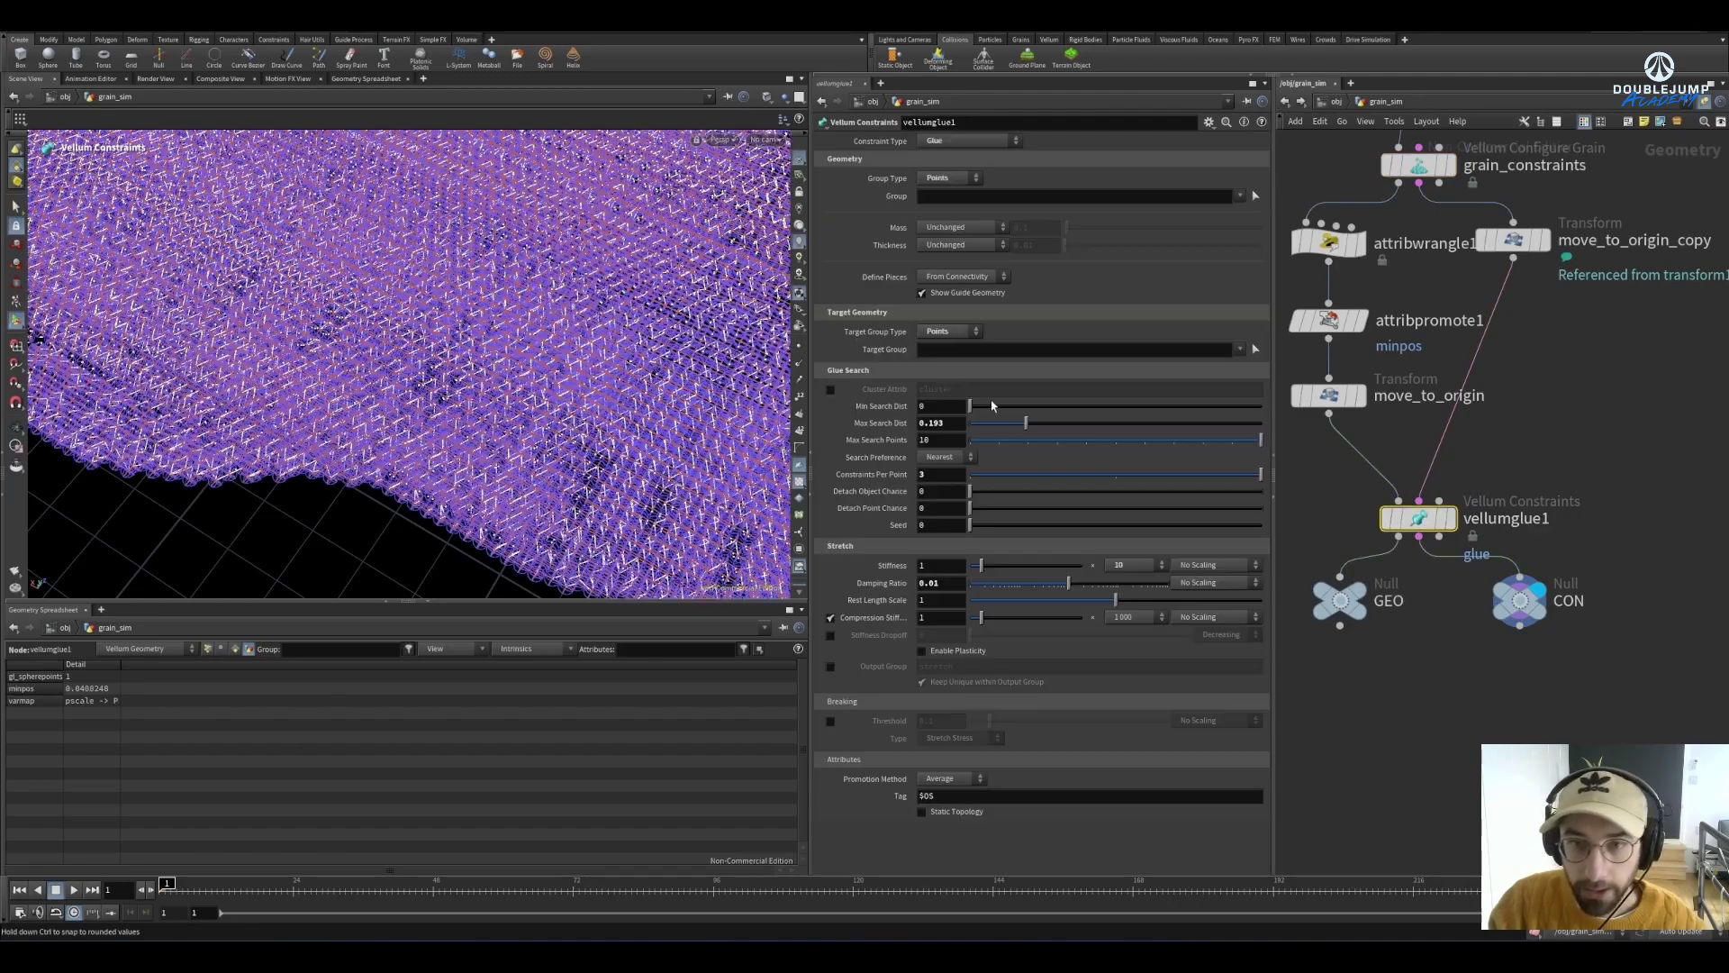
{"action": "right_click", "coordinate": [940, 424]}
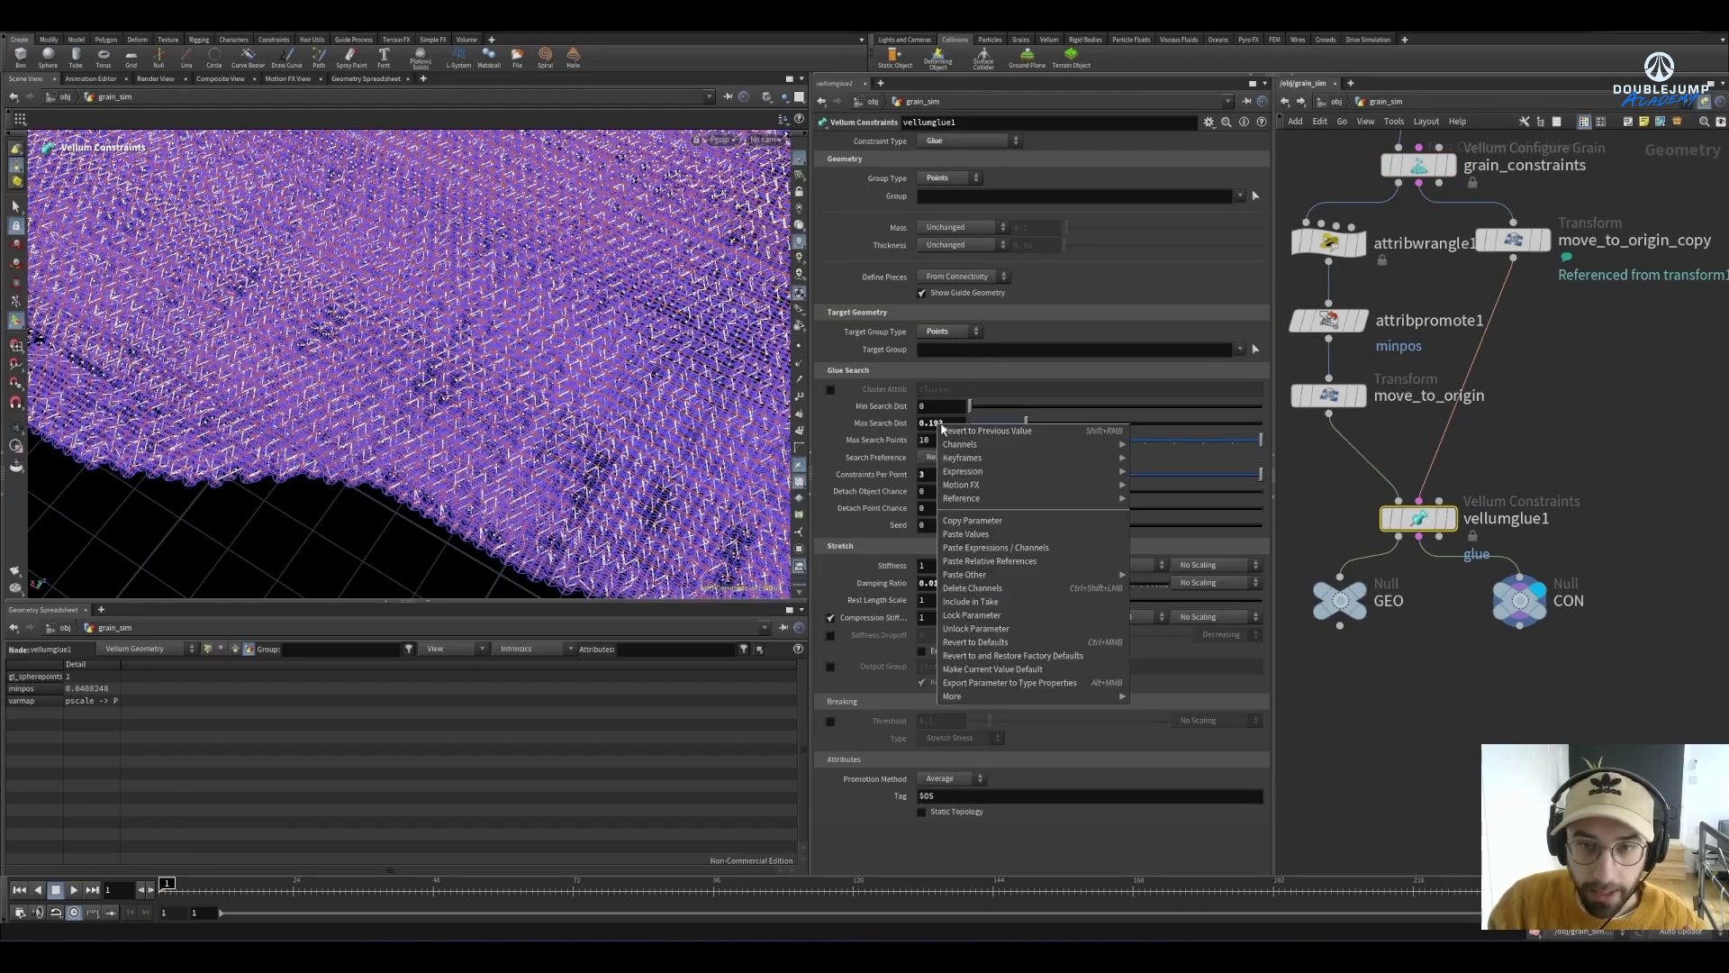
{"action": "left_click", "coordinate": [1036, 561]}
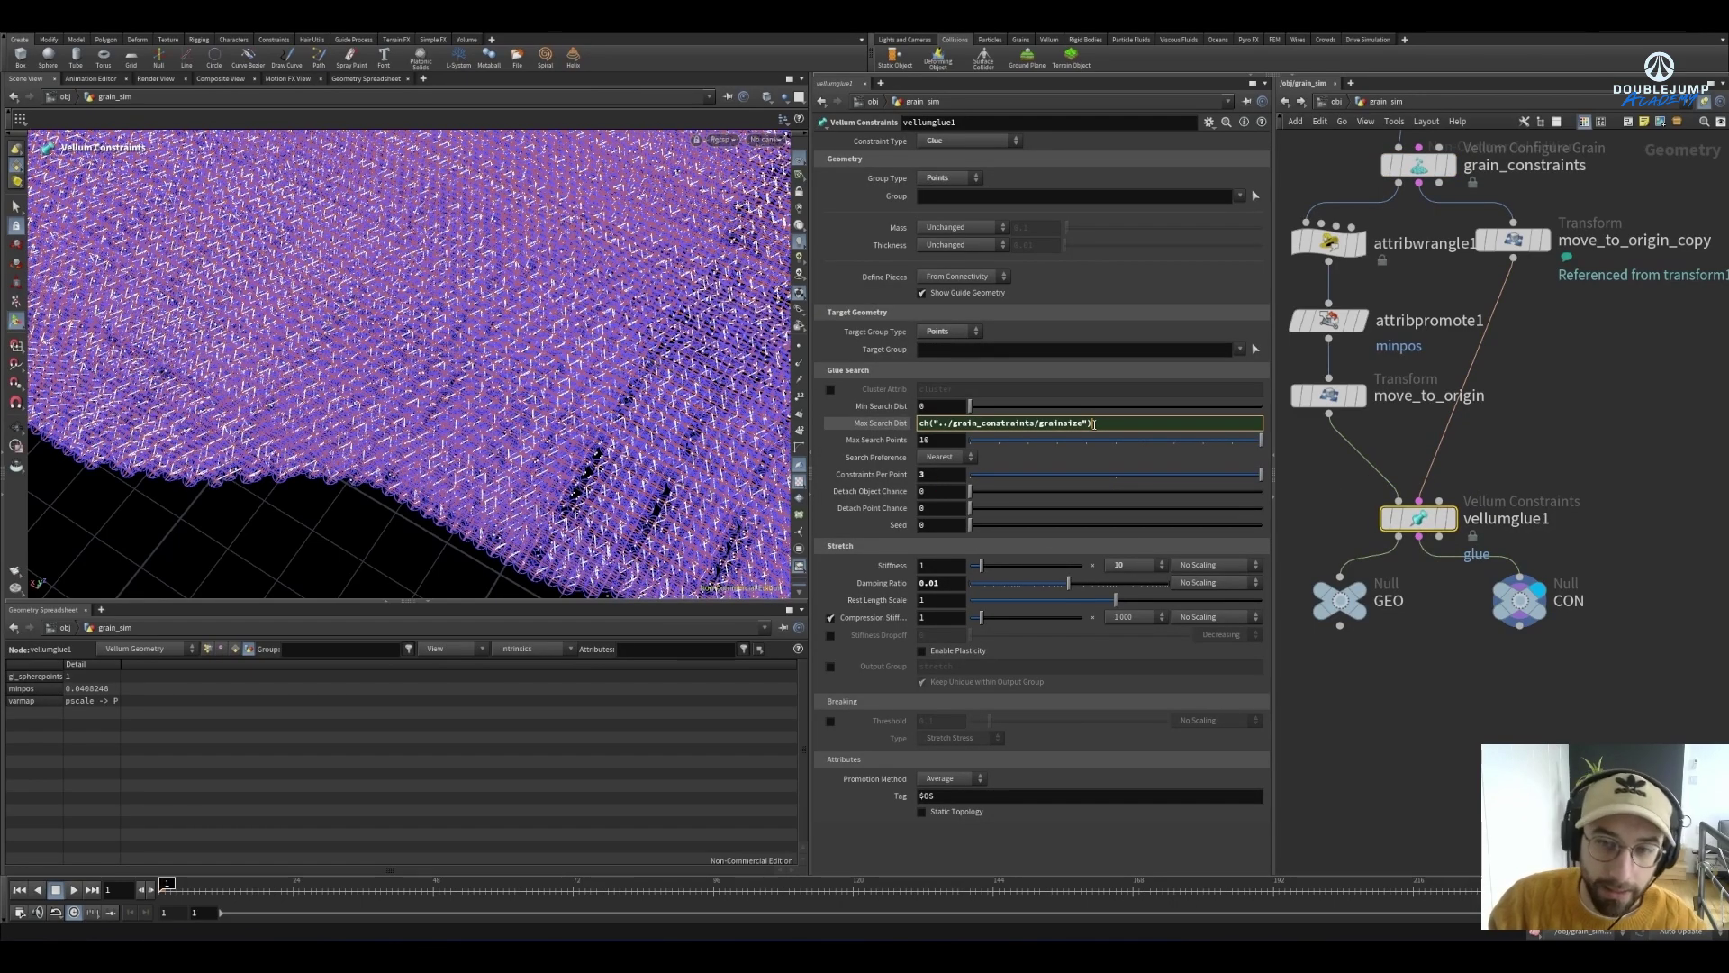
{"action": "type", "text": "*1."}
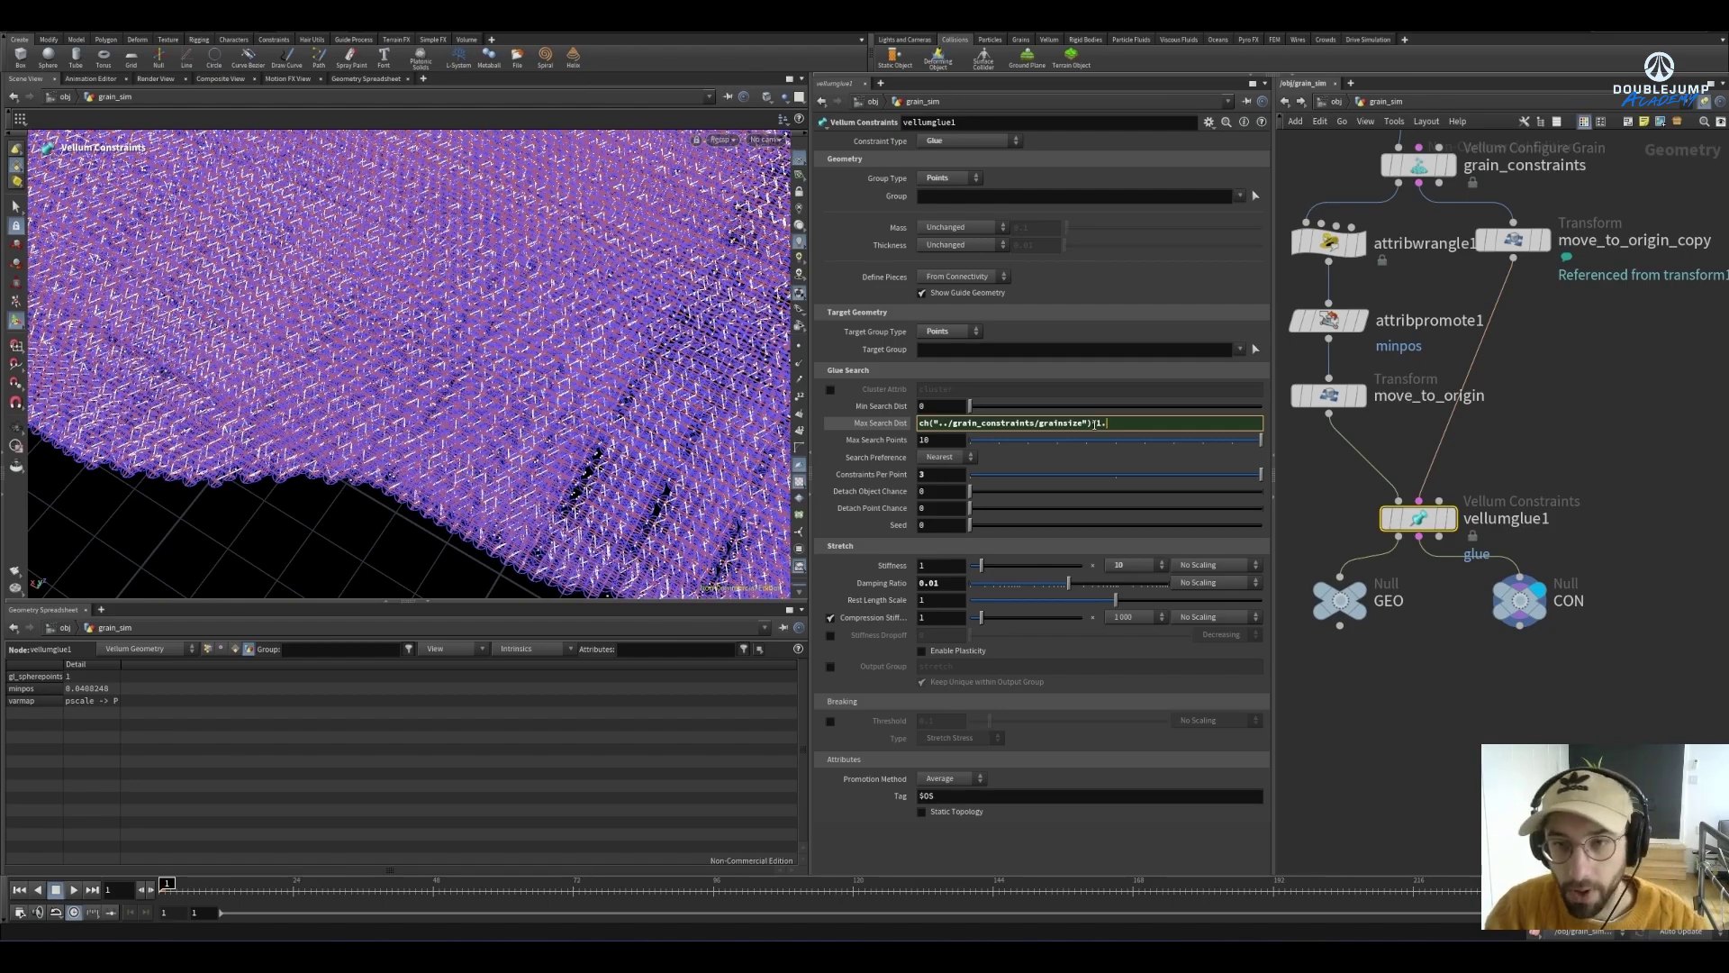
{"action": "type", "text": "6"}
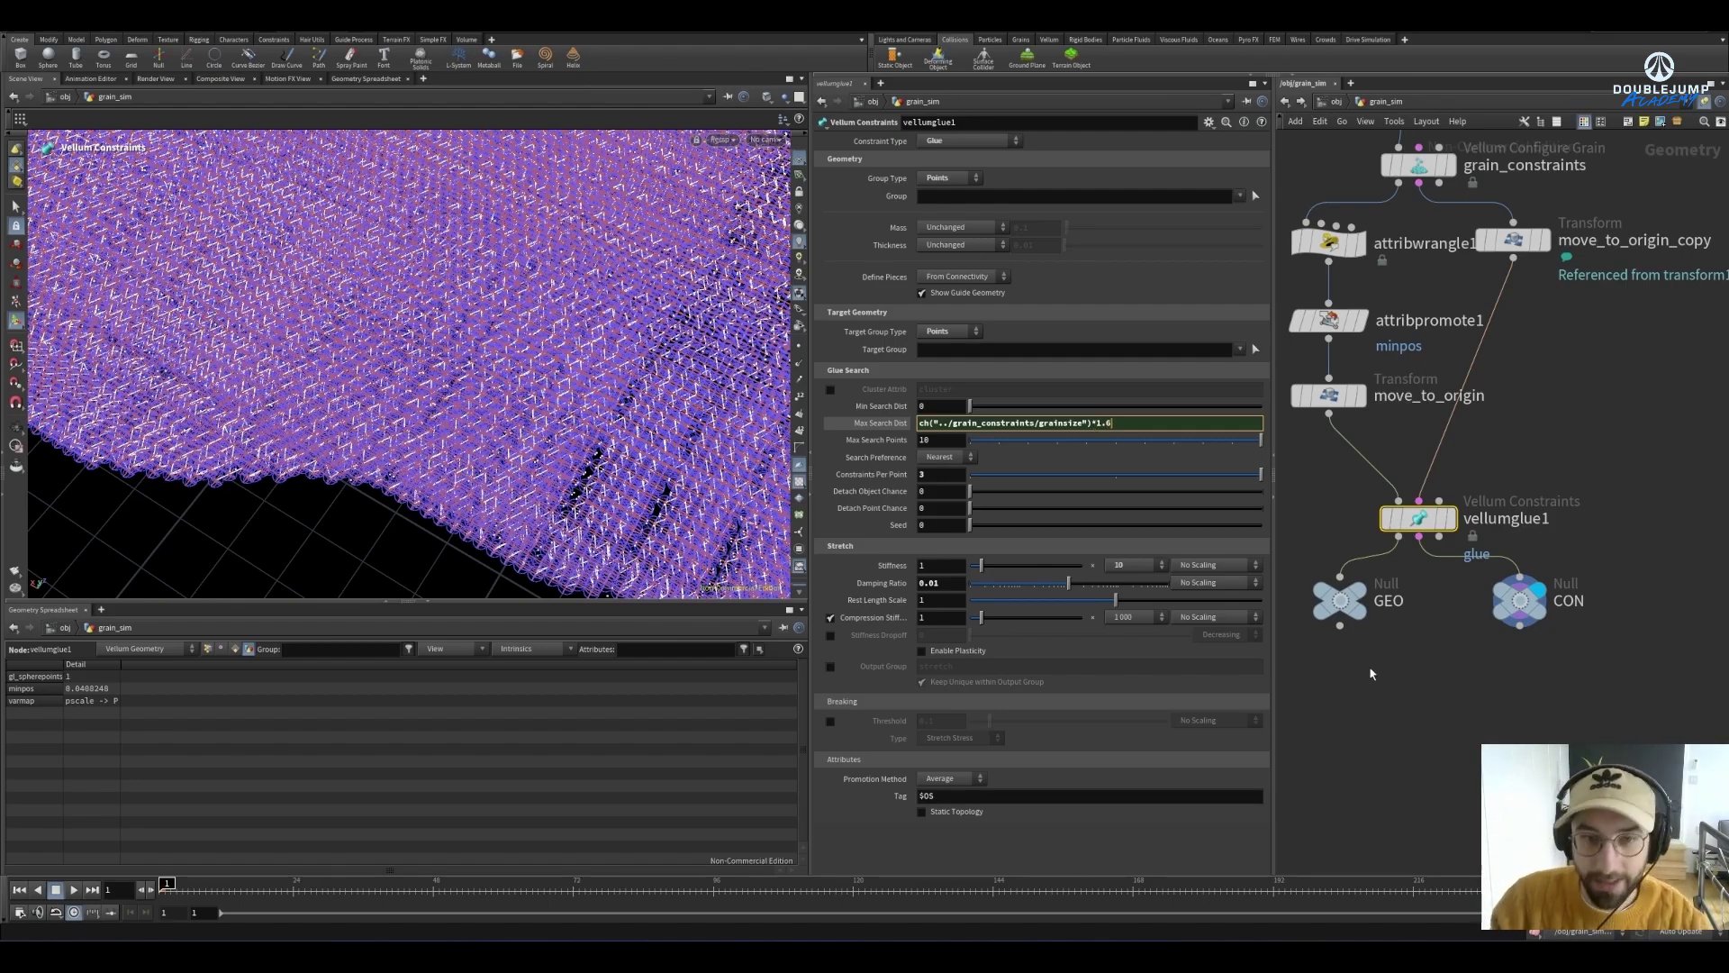
{"action": "key", "text": "Return"}
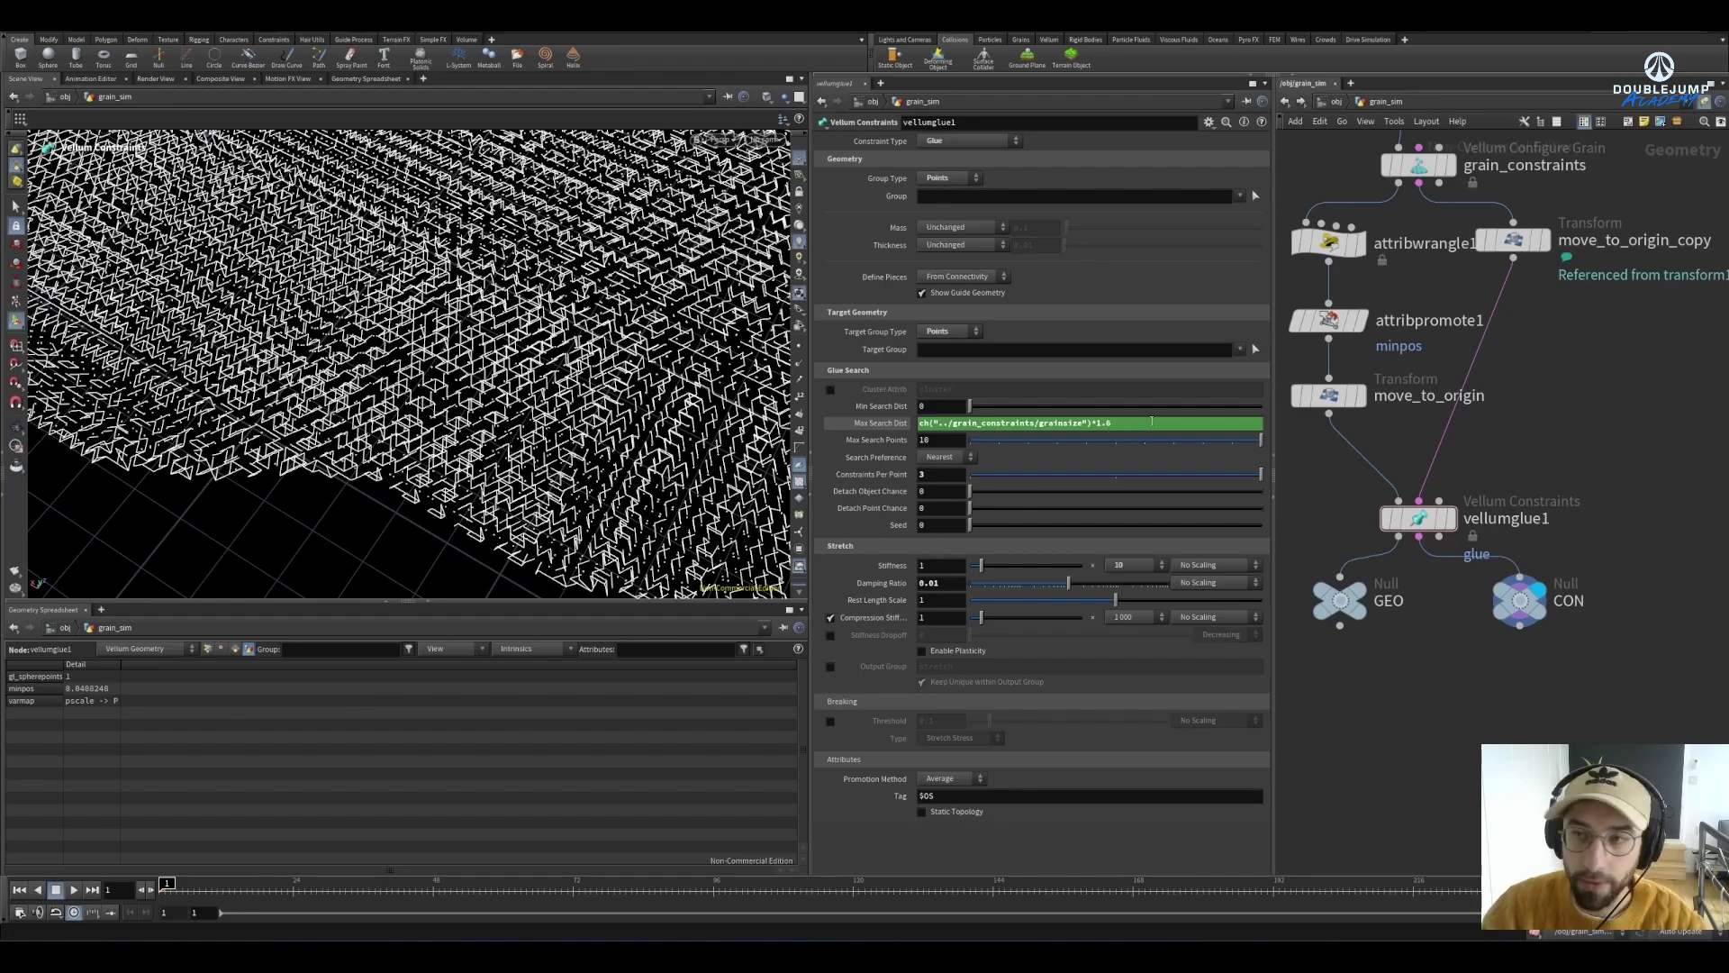
Set vellumglue1's Max Search Points to 30 and its Constraints Per Point to 30
{"action": "mouse_move", "coordinate": [1415, 174]}
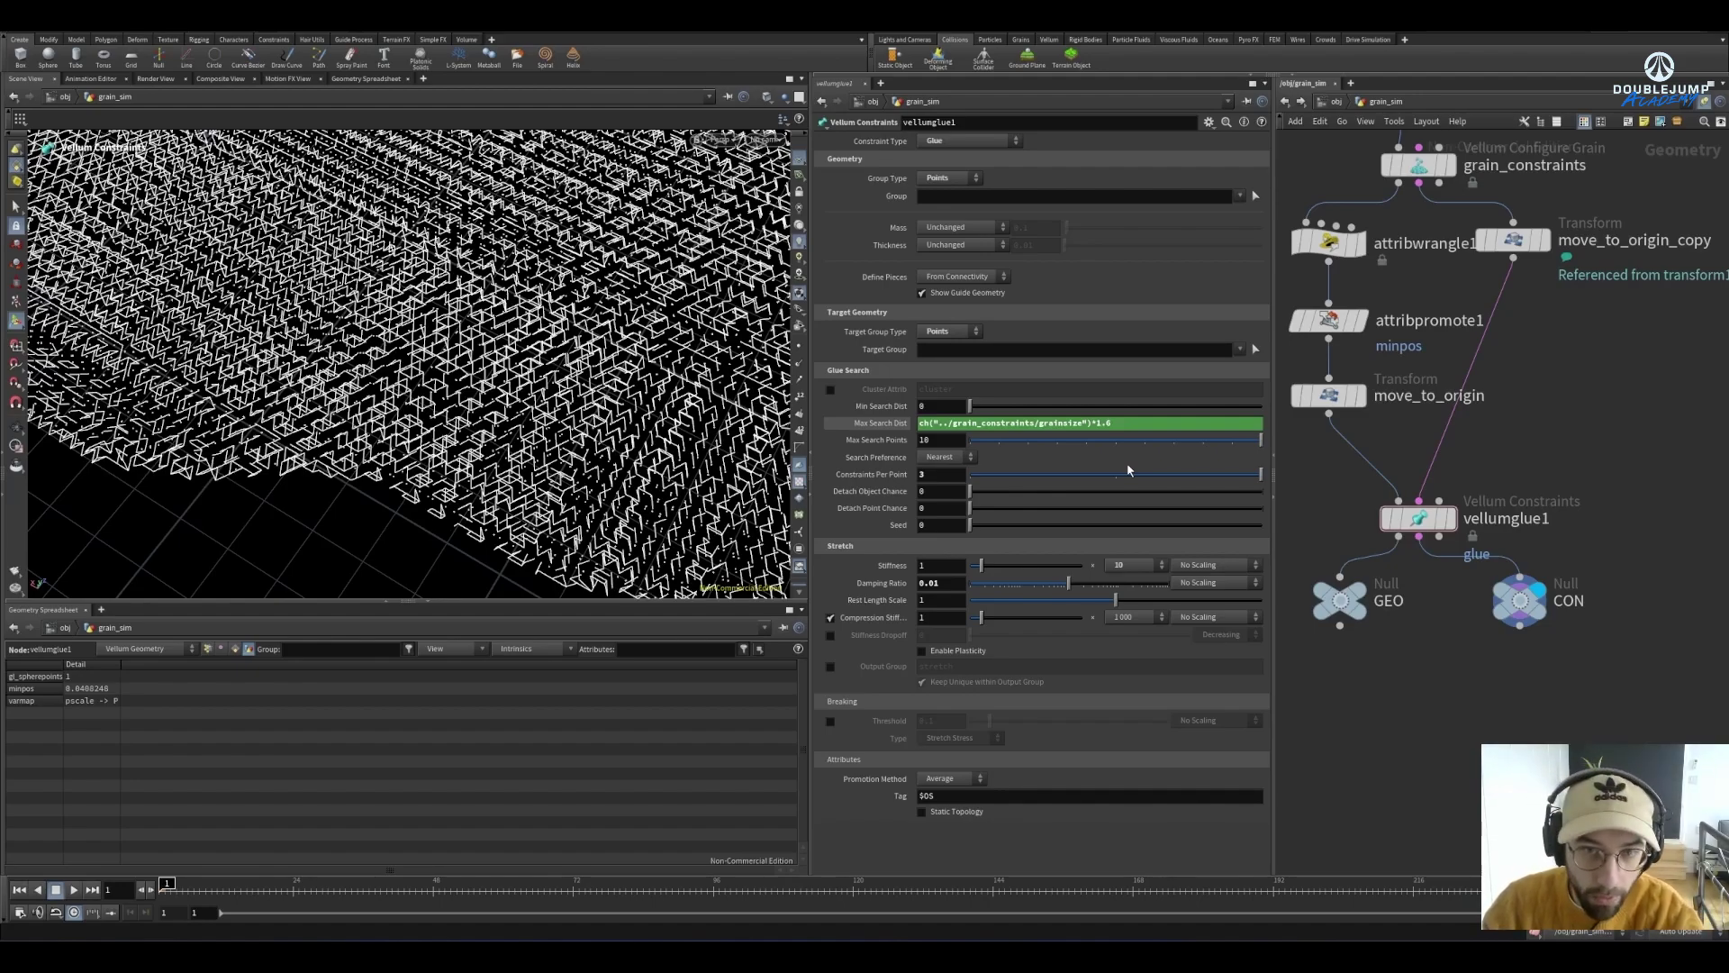
{"action": "left_click", "coordinate": [924, 440]}
{"action": "left_click", "coordinate": [942, 440]}
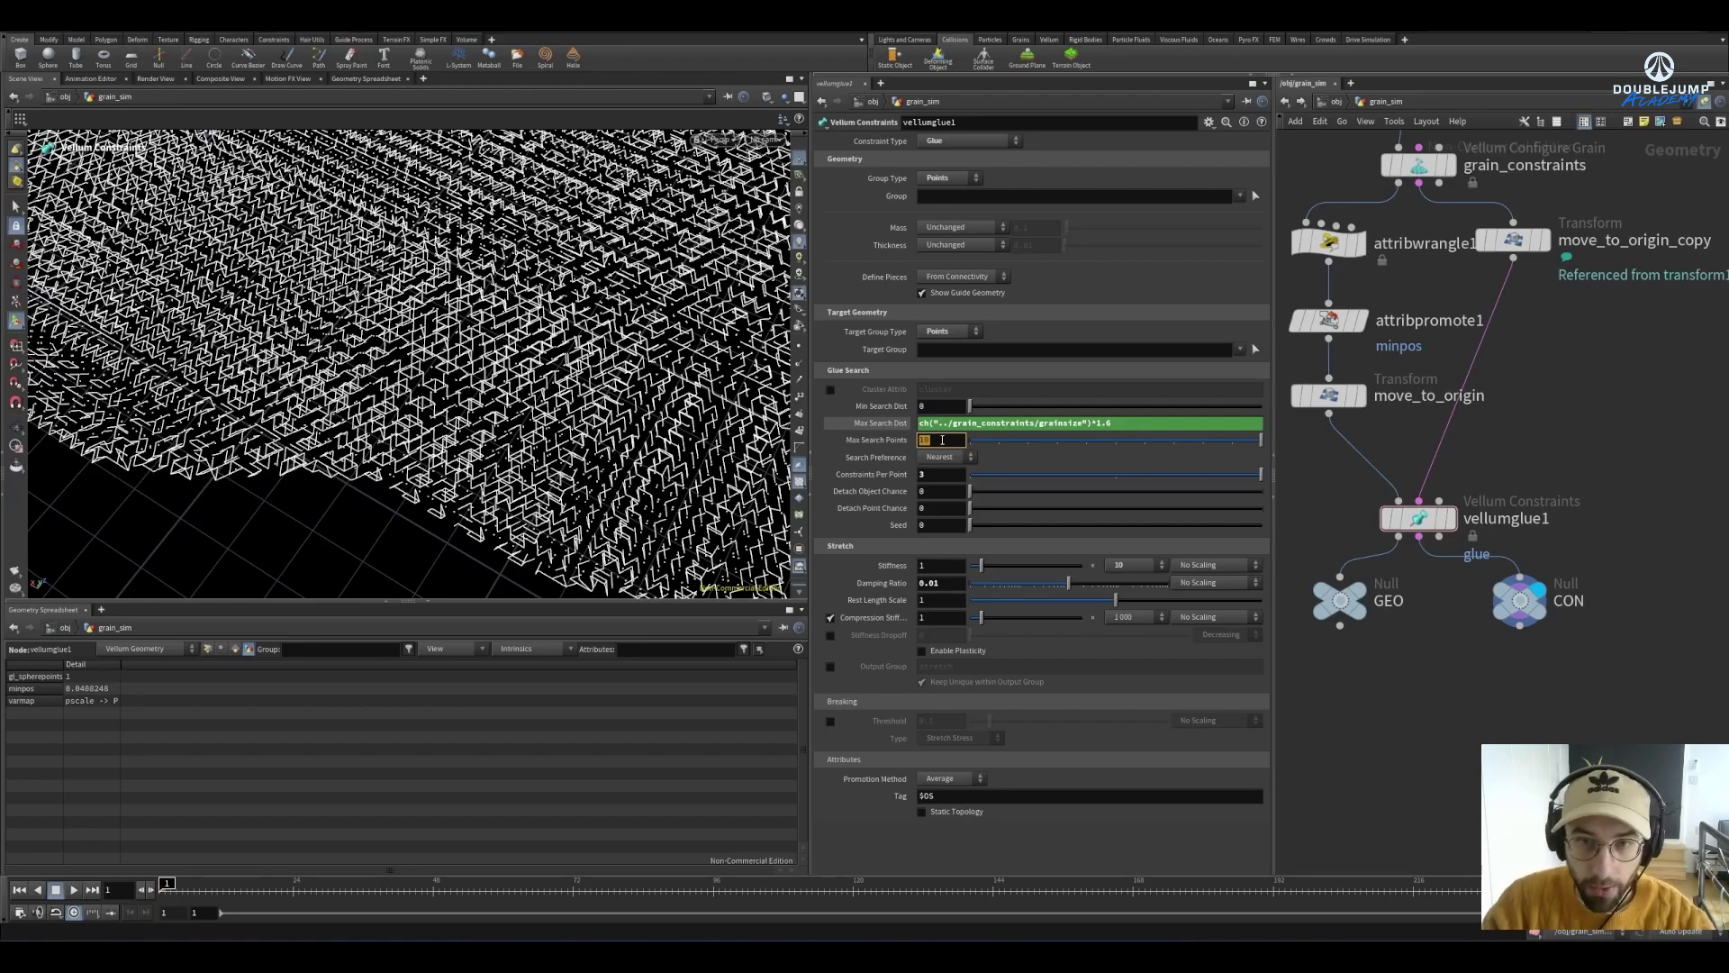
{"action": "type", "text": "30"}
{"action": "key", "text": "Return"}
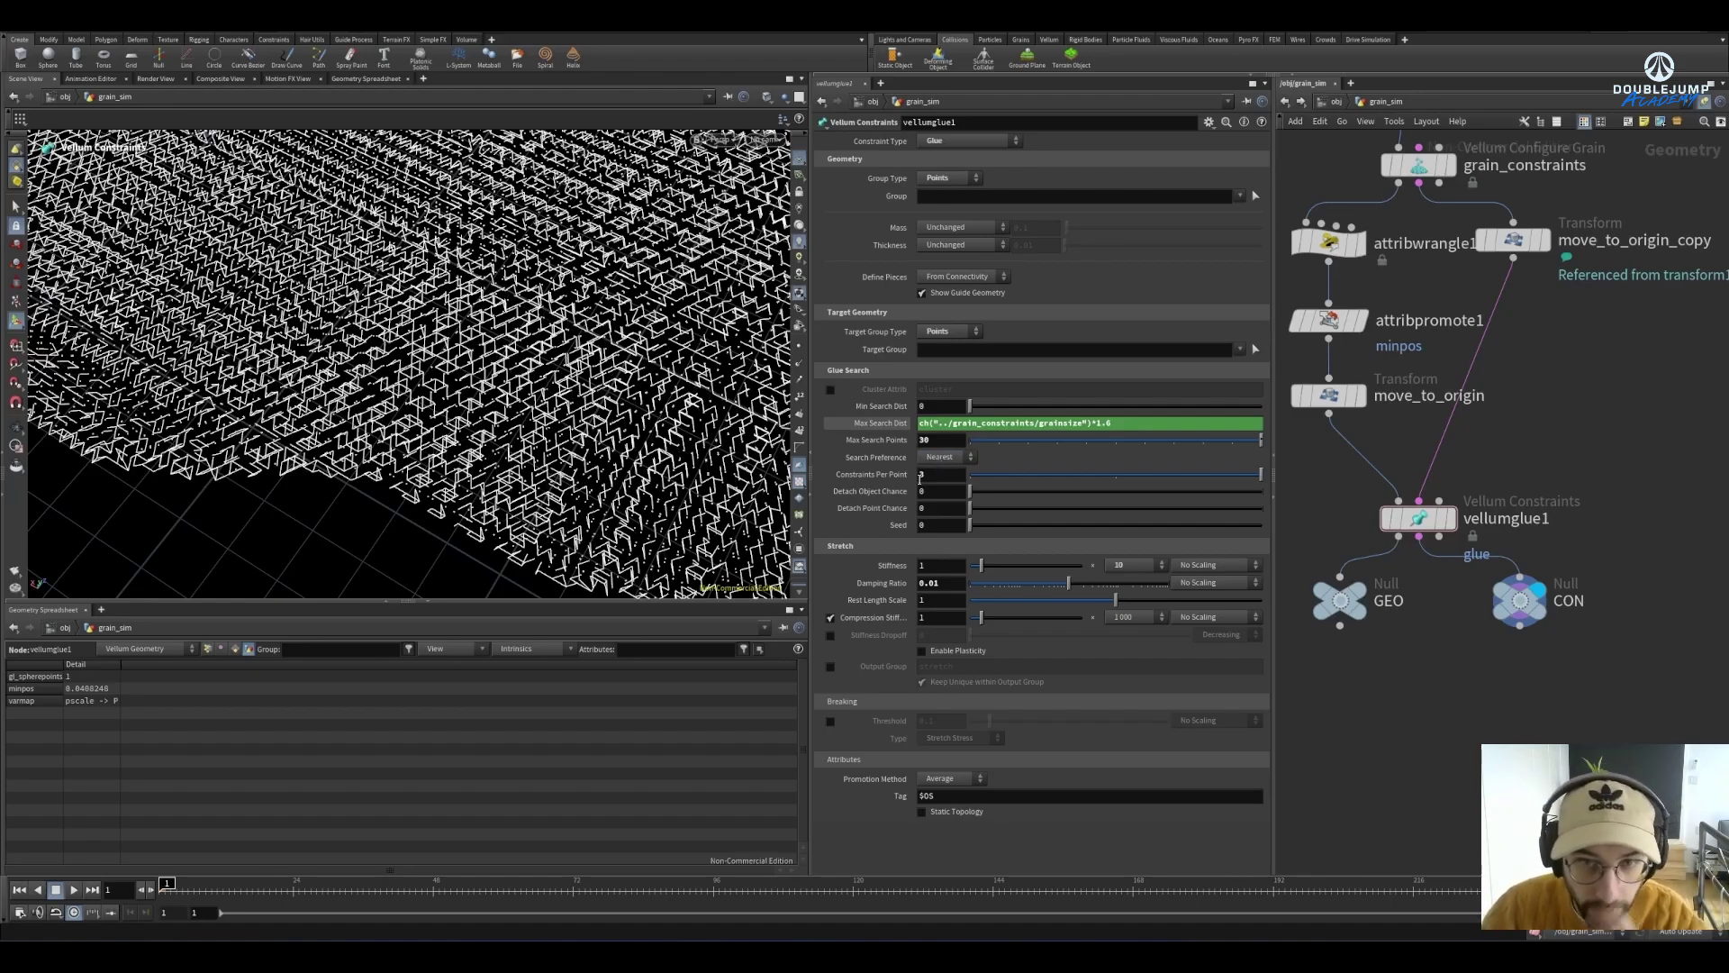
{"action": "double_click", "coordinate": [926, 439]}
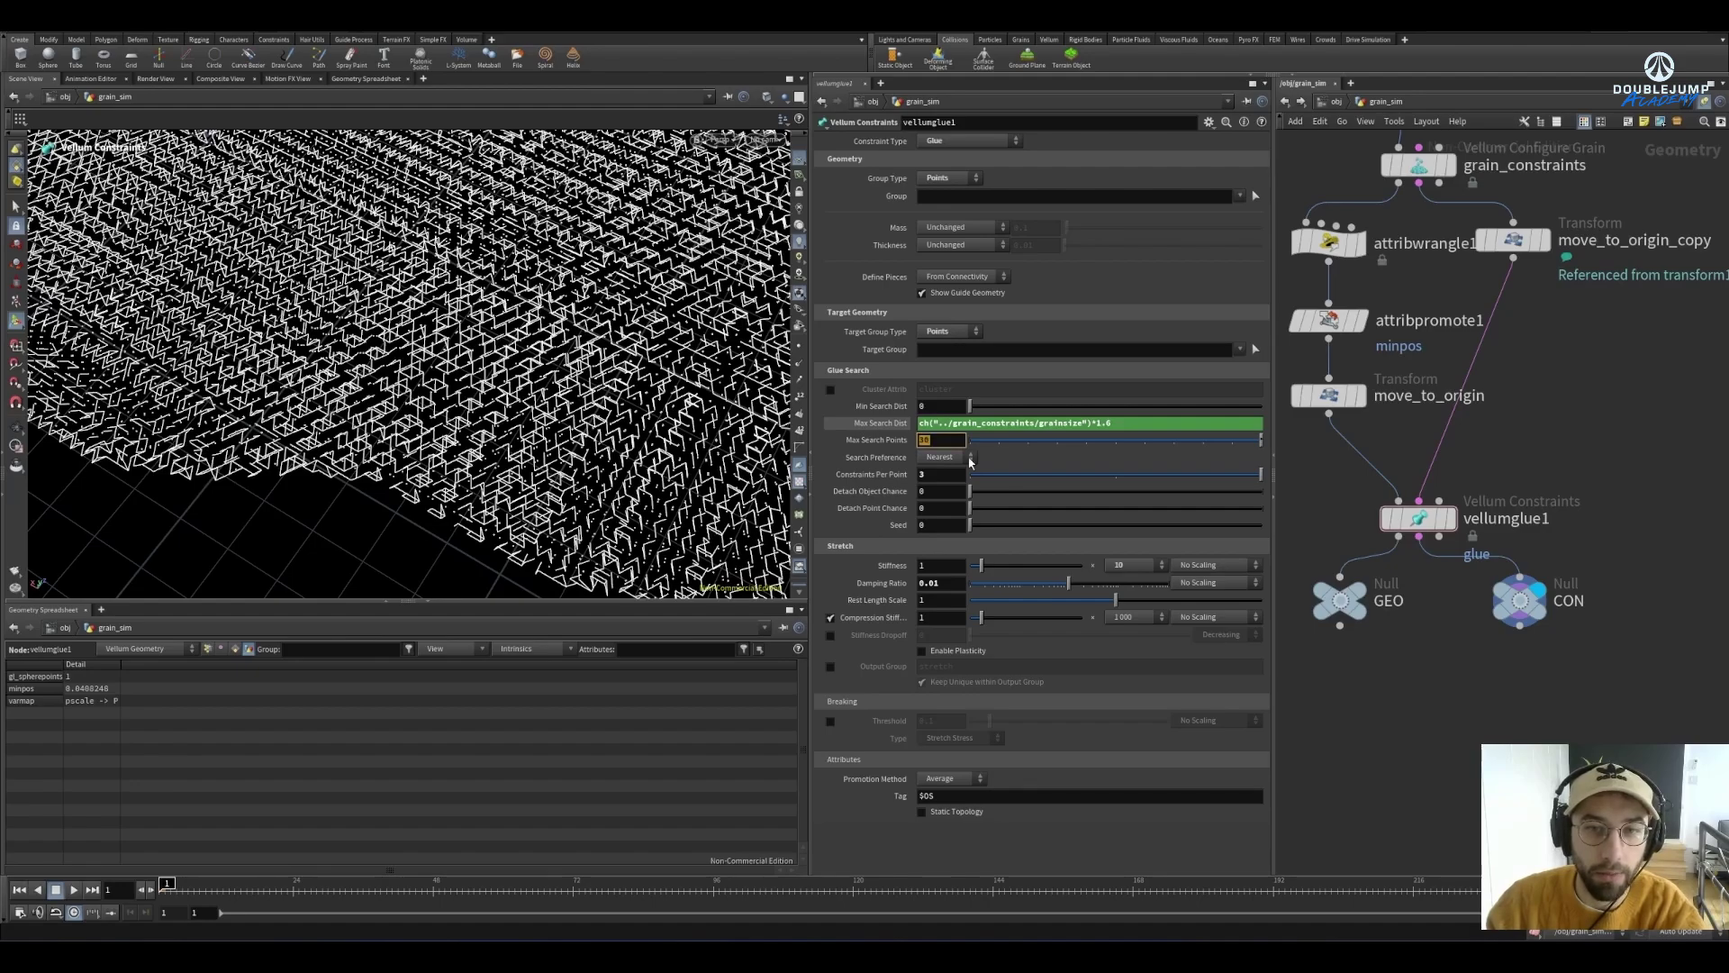
{"action": "double_click", "coordinate": [942, 475]}
{"action": "type", "text": "30"}
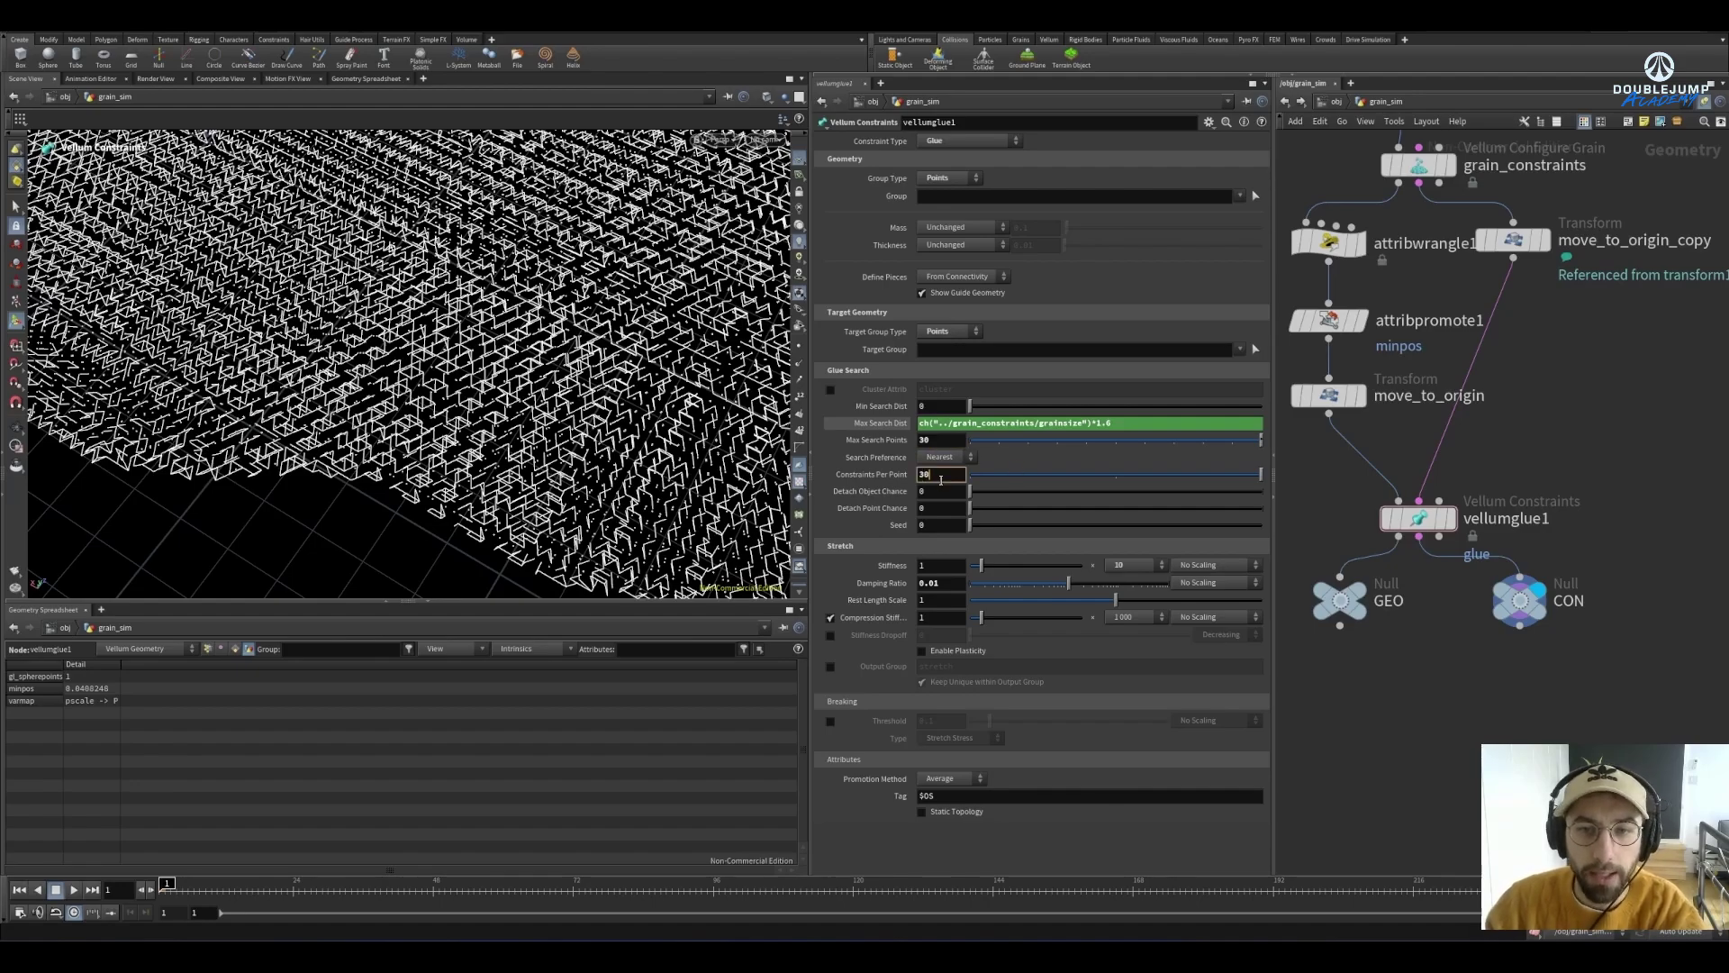
{"action": "key", "text": "Return"}
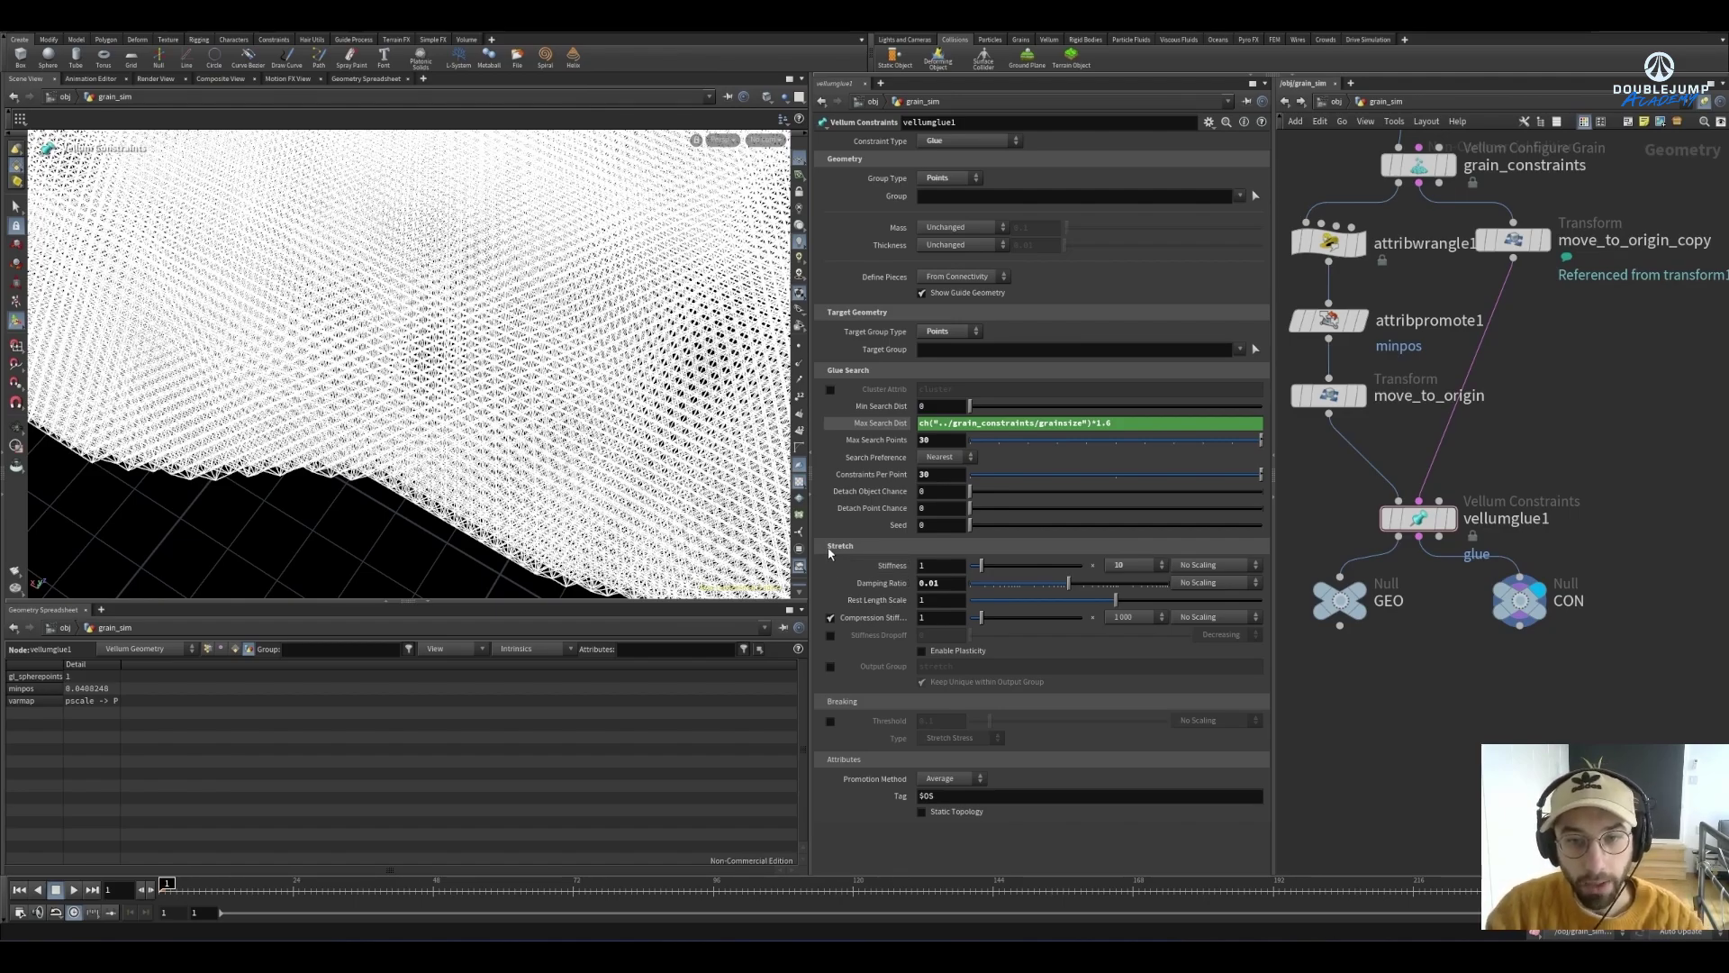
Set vellumglue1's stretch Stiffness to 10000 with a 1e+10 multiplier
{"action": "left_click", "coordinate": [1140, 565]}
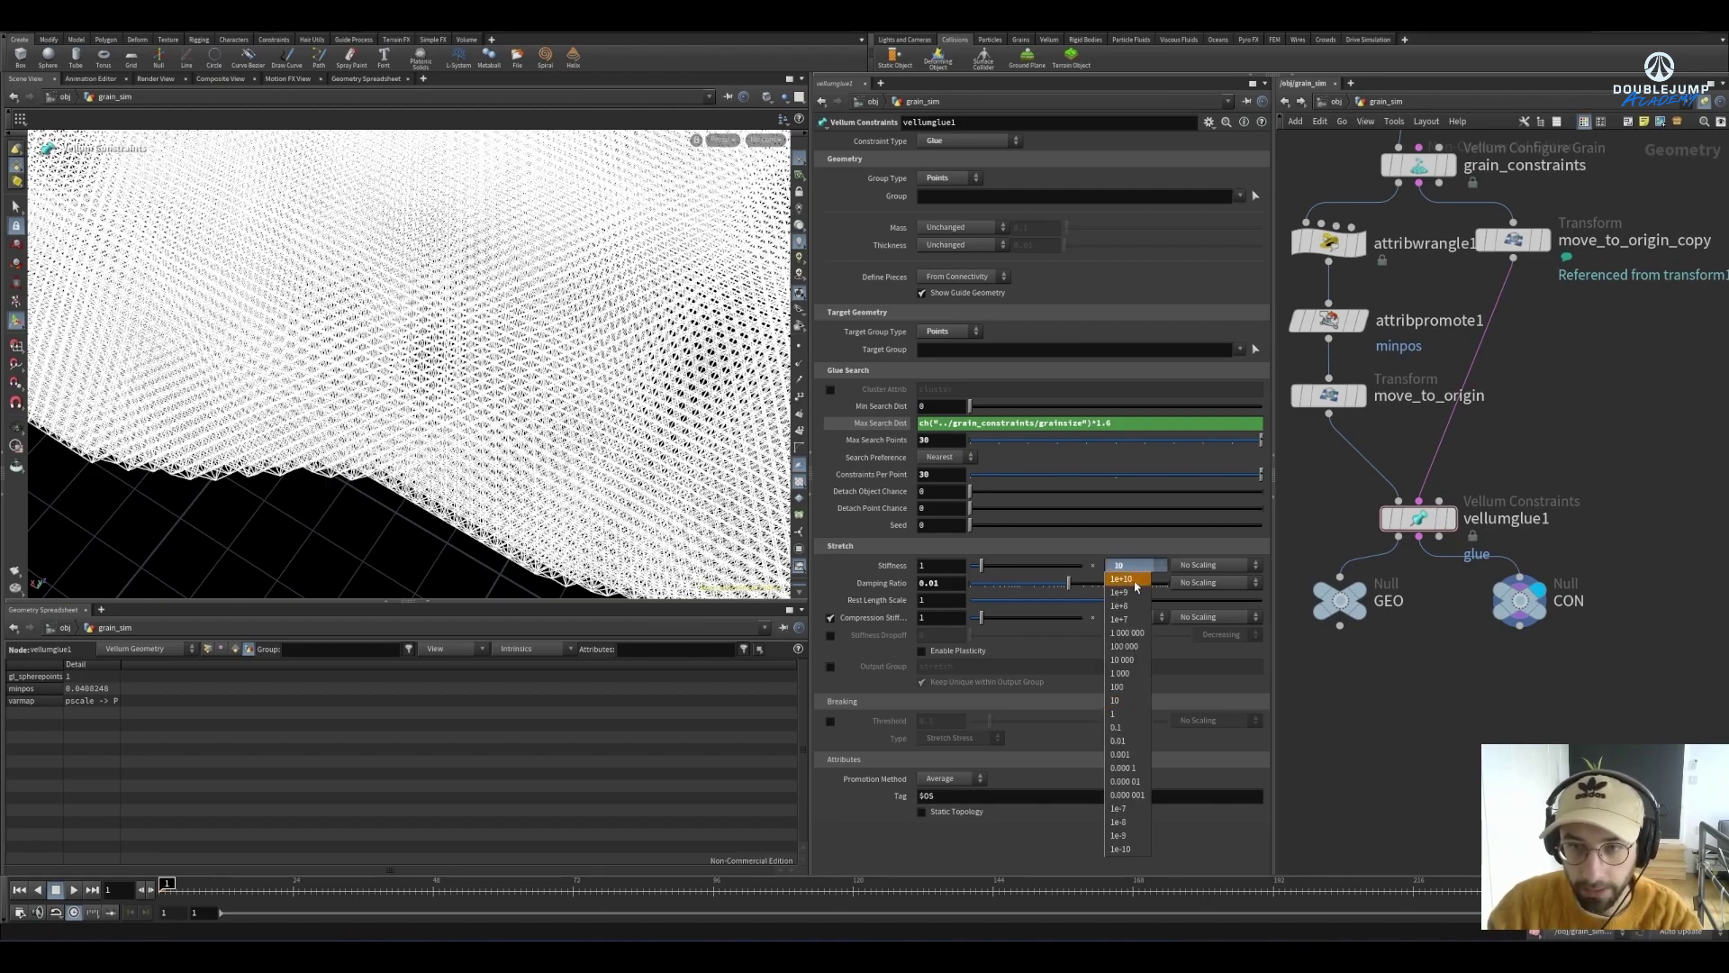
{"action": "left_click", "coordinate": [1136, 581]}
{"action": "left_click", "coordinate": [949, 566]}
{"action": "type", "text": "0000"}
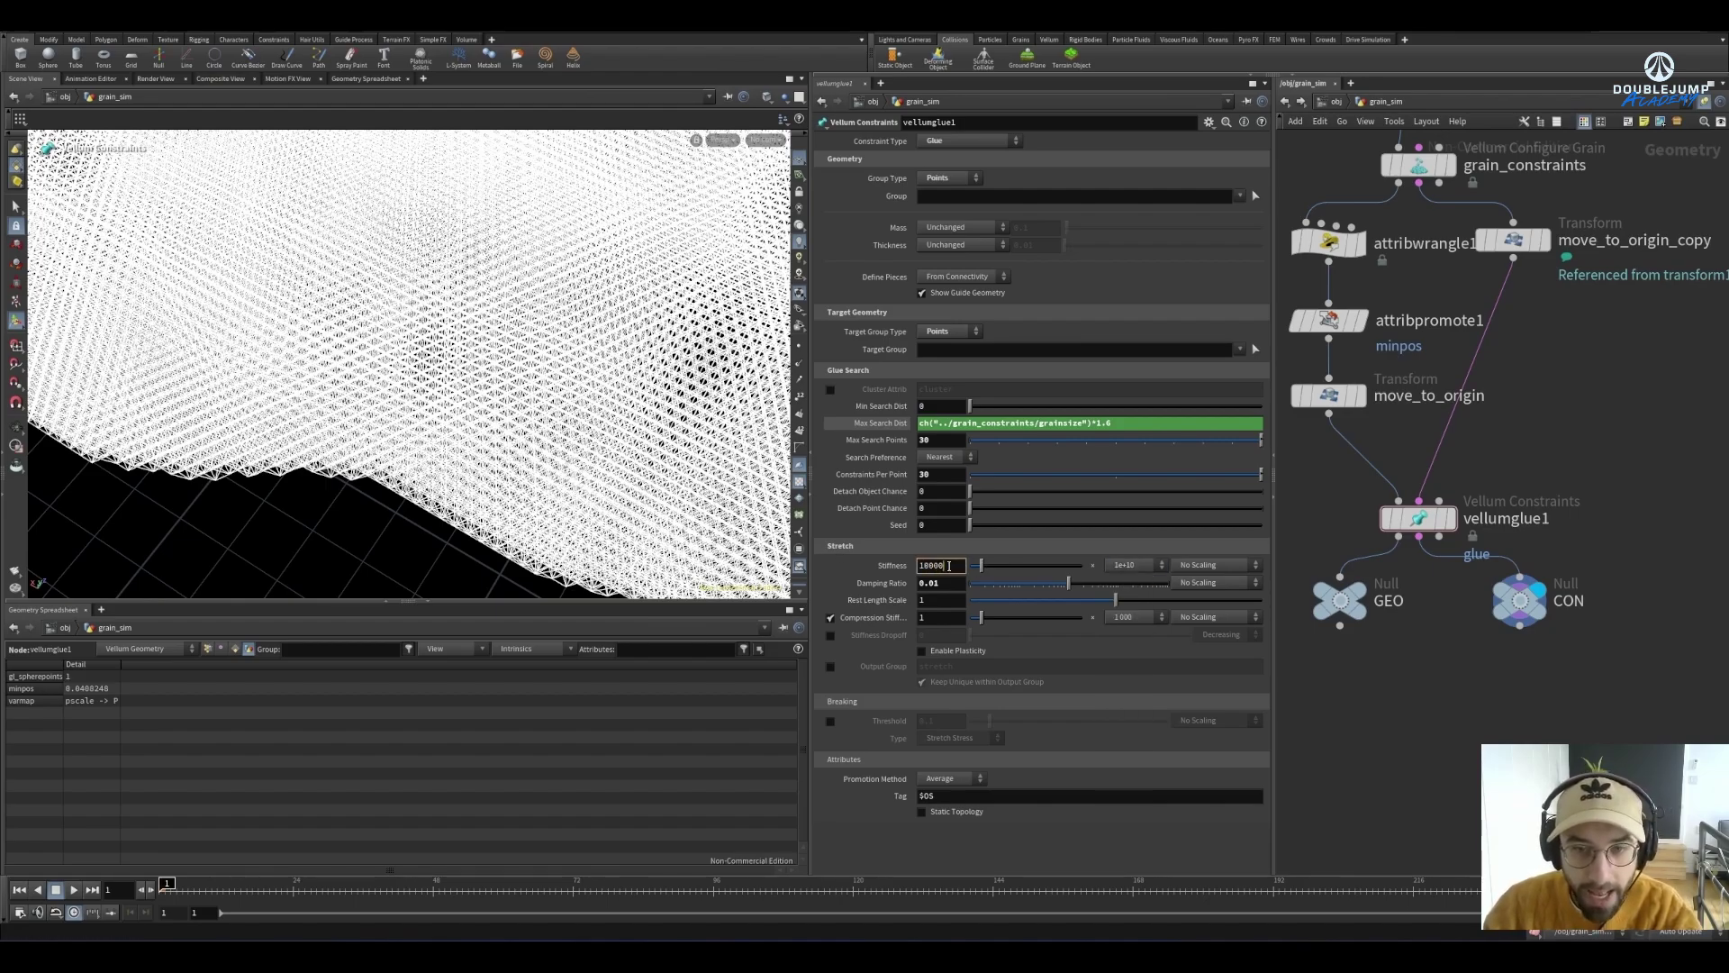
{"action": "key", "text": "Return"}
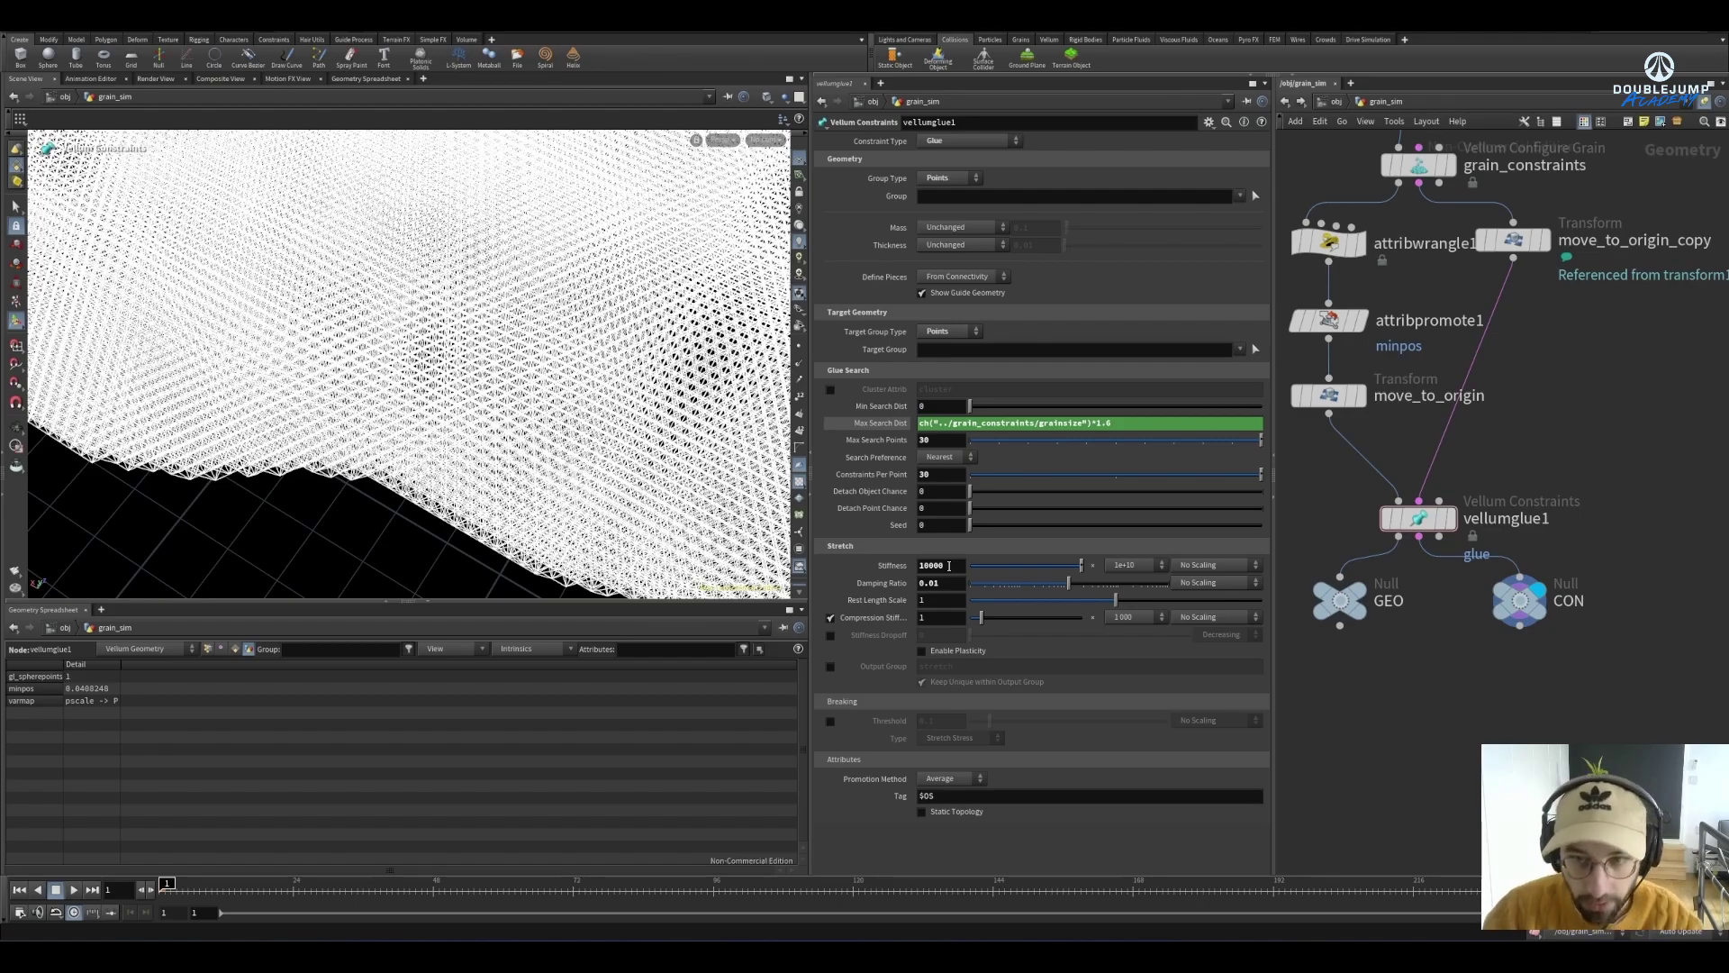
{"action": "left_click", "coordinate": [1124, 565]}
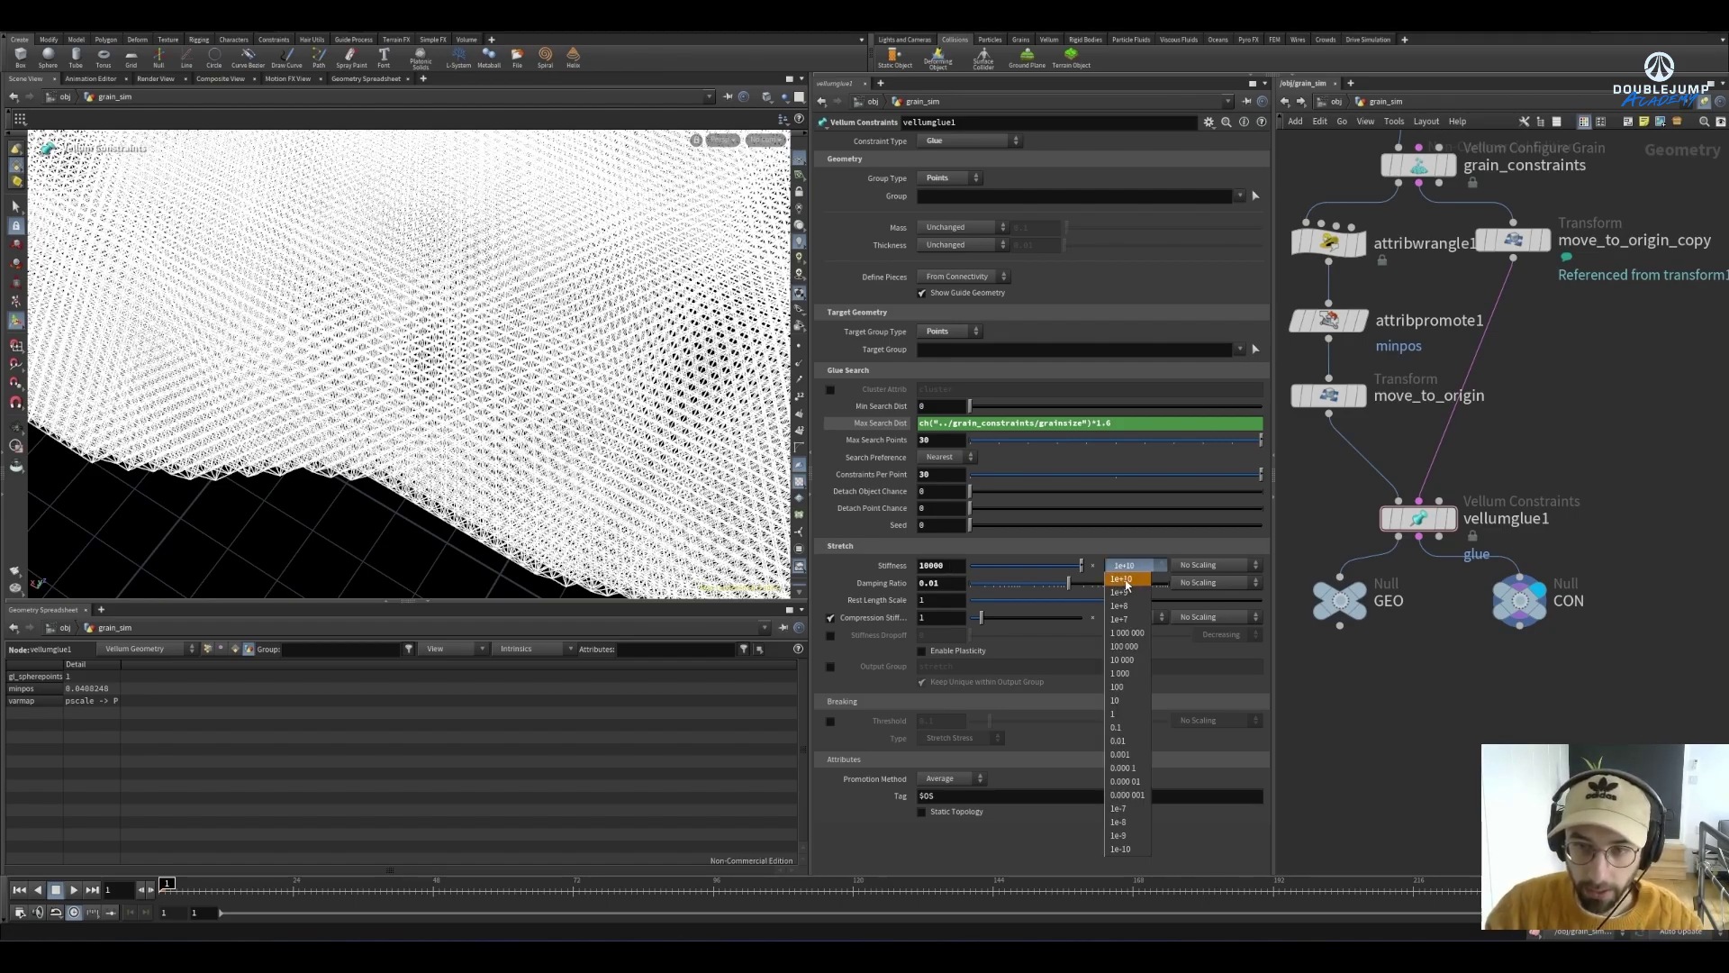
{"action": "left_click", "coordinate": [828, 576]}
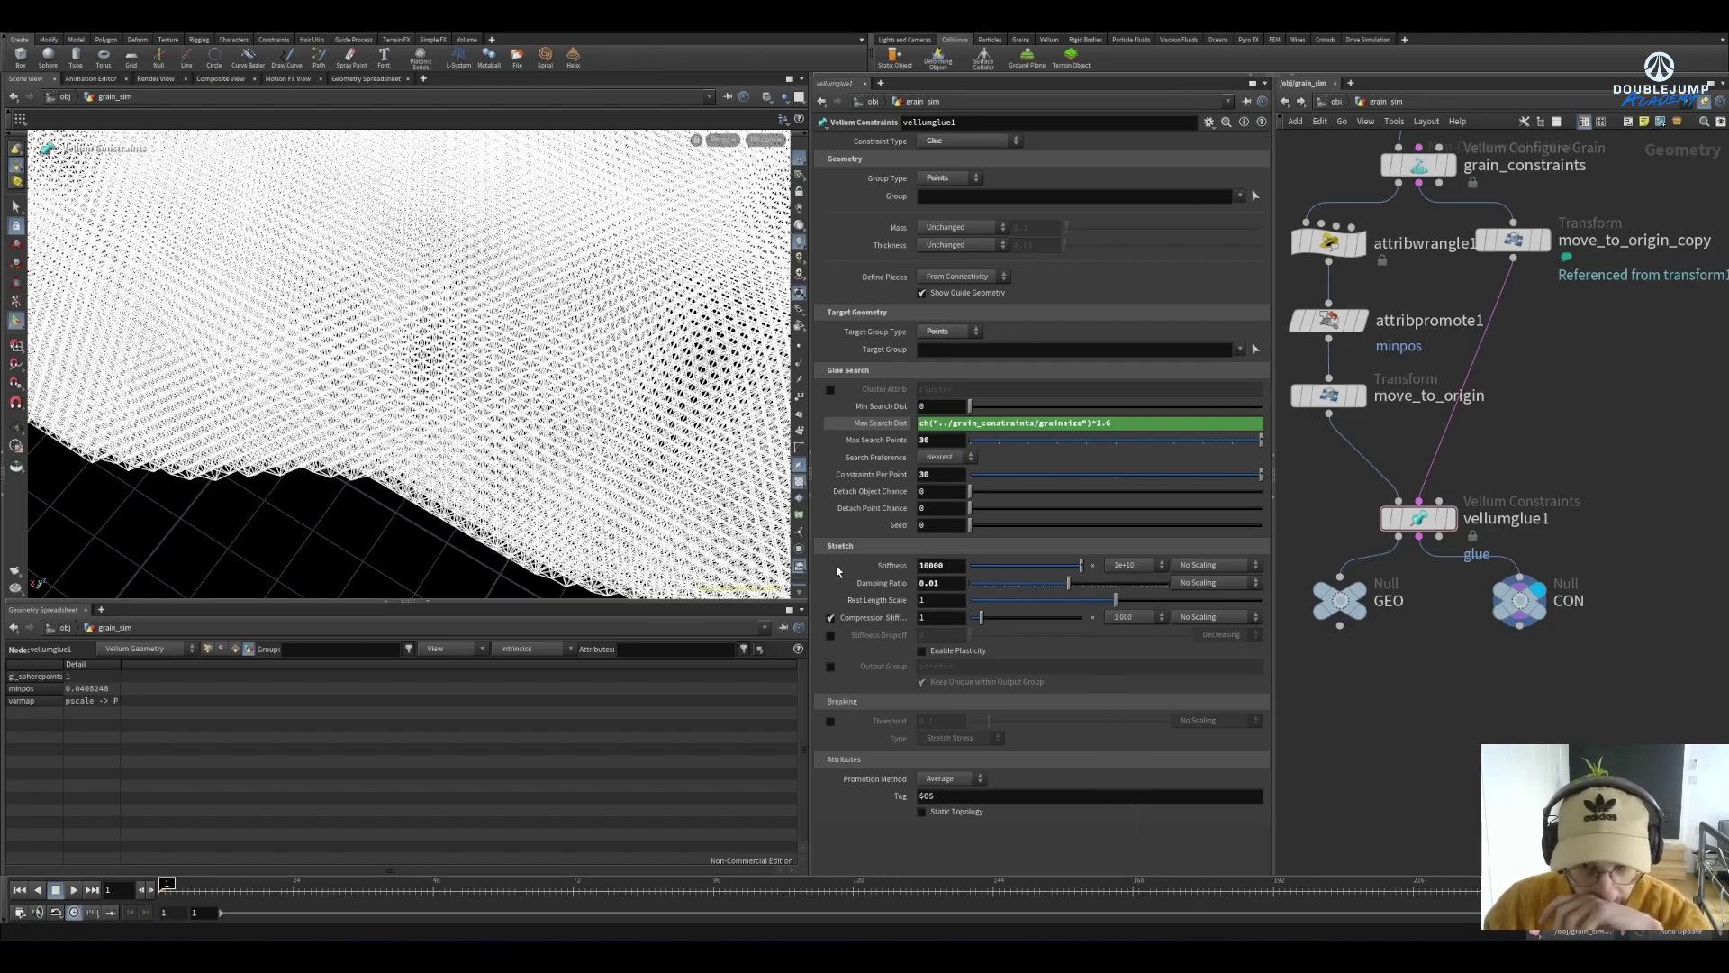
{"action": "mouse_move", "coordinate": [837, 574]}
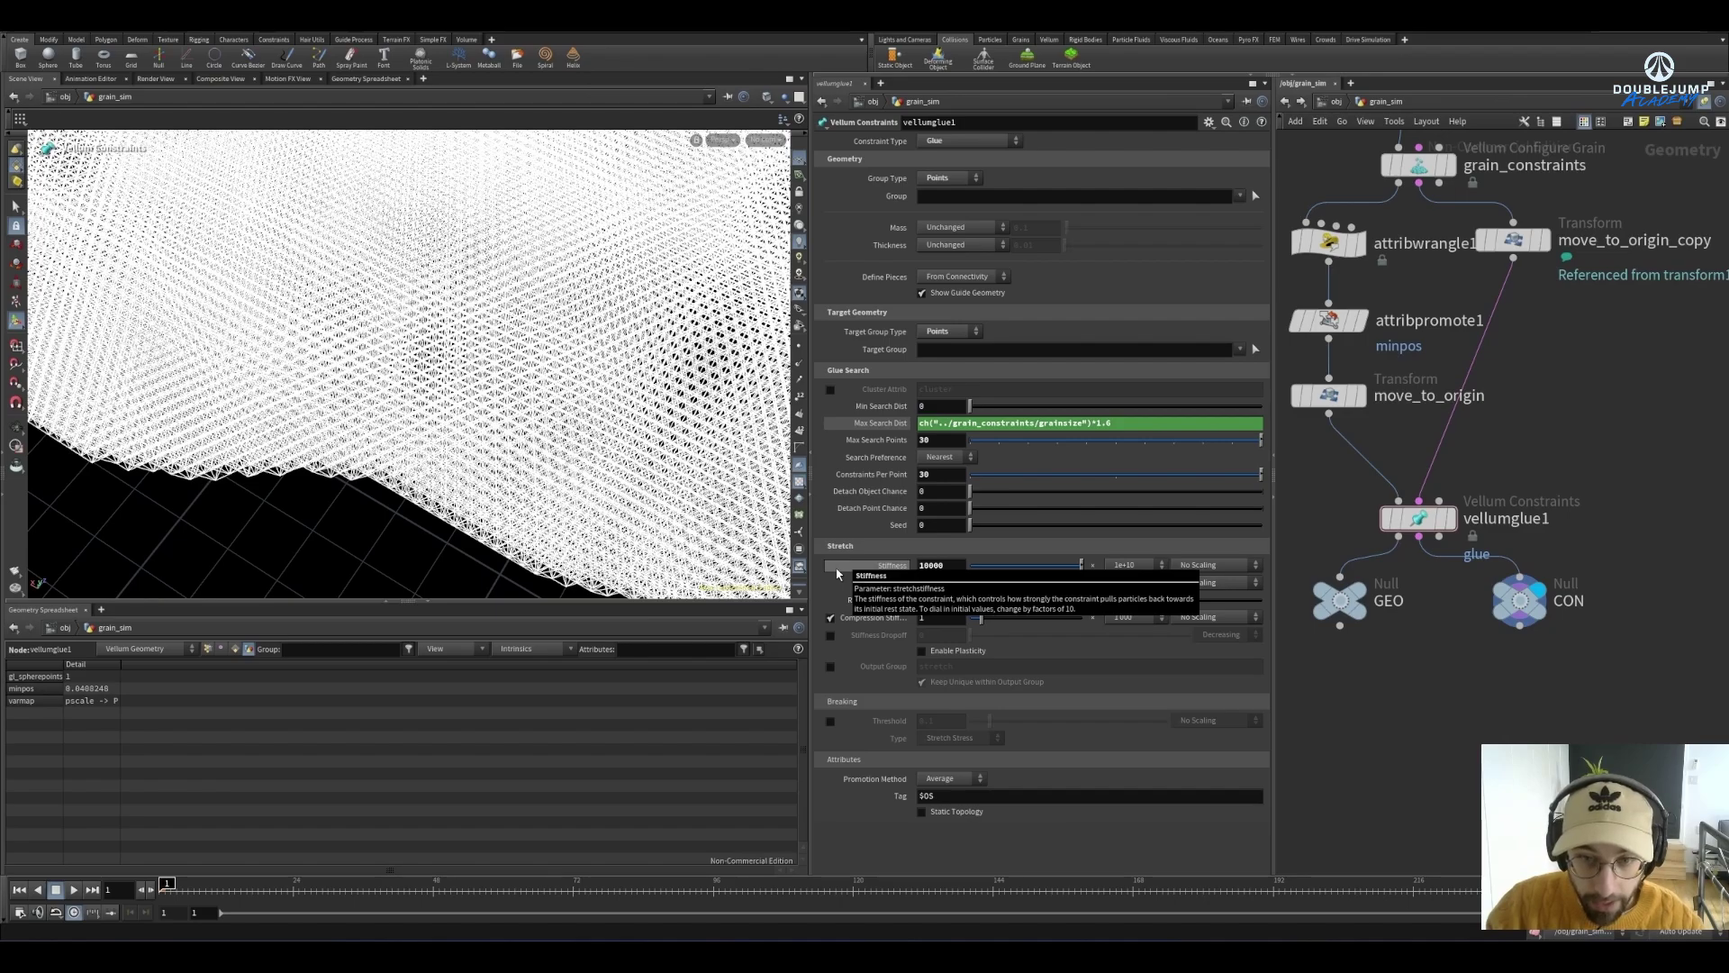
{"action": "left_click", "coordinate": [830, 722]}
{"action": "left_click", "coordinate": [829, 722]}
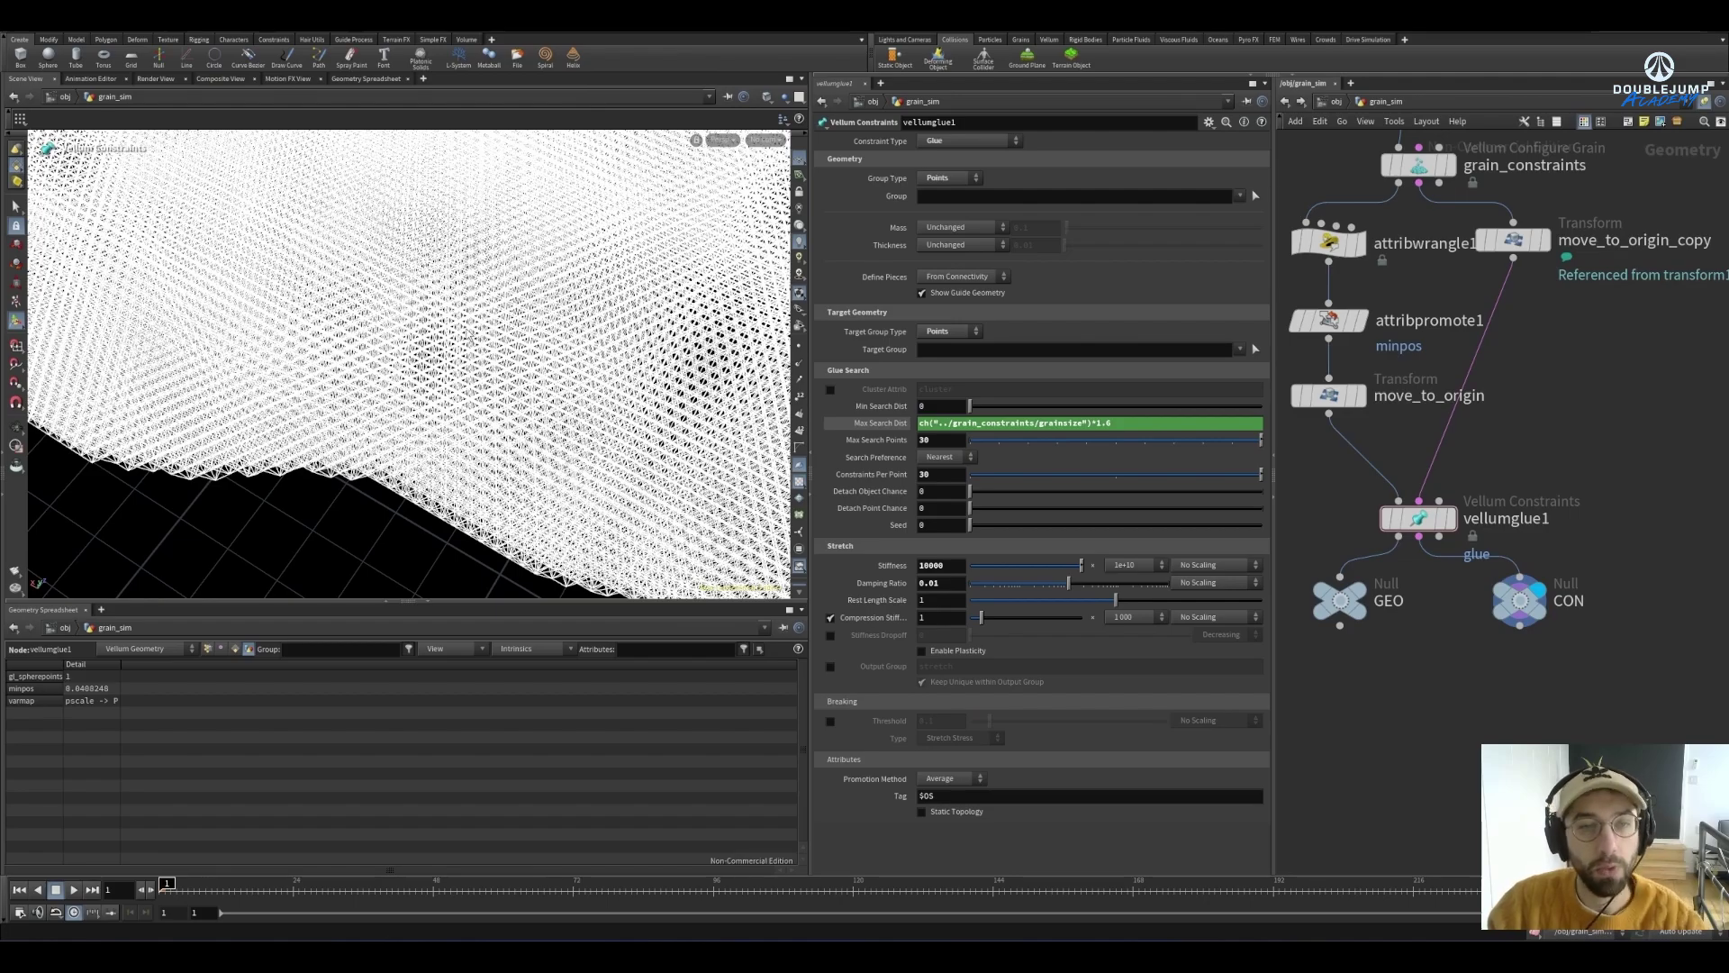
Enter the GRAIN_DOP network and play the grain simulation up to frame 30
{"action": "left_click_drag", "start_coordinate": [584, 309], "coordinate": [470, 396]}
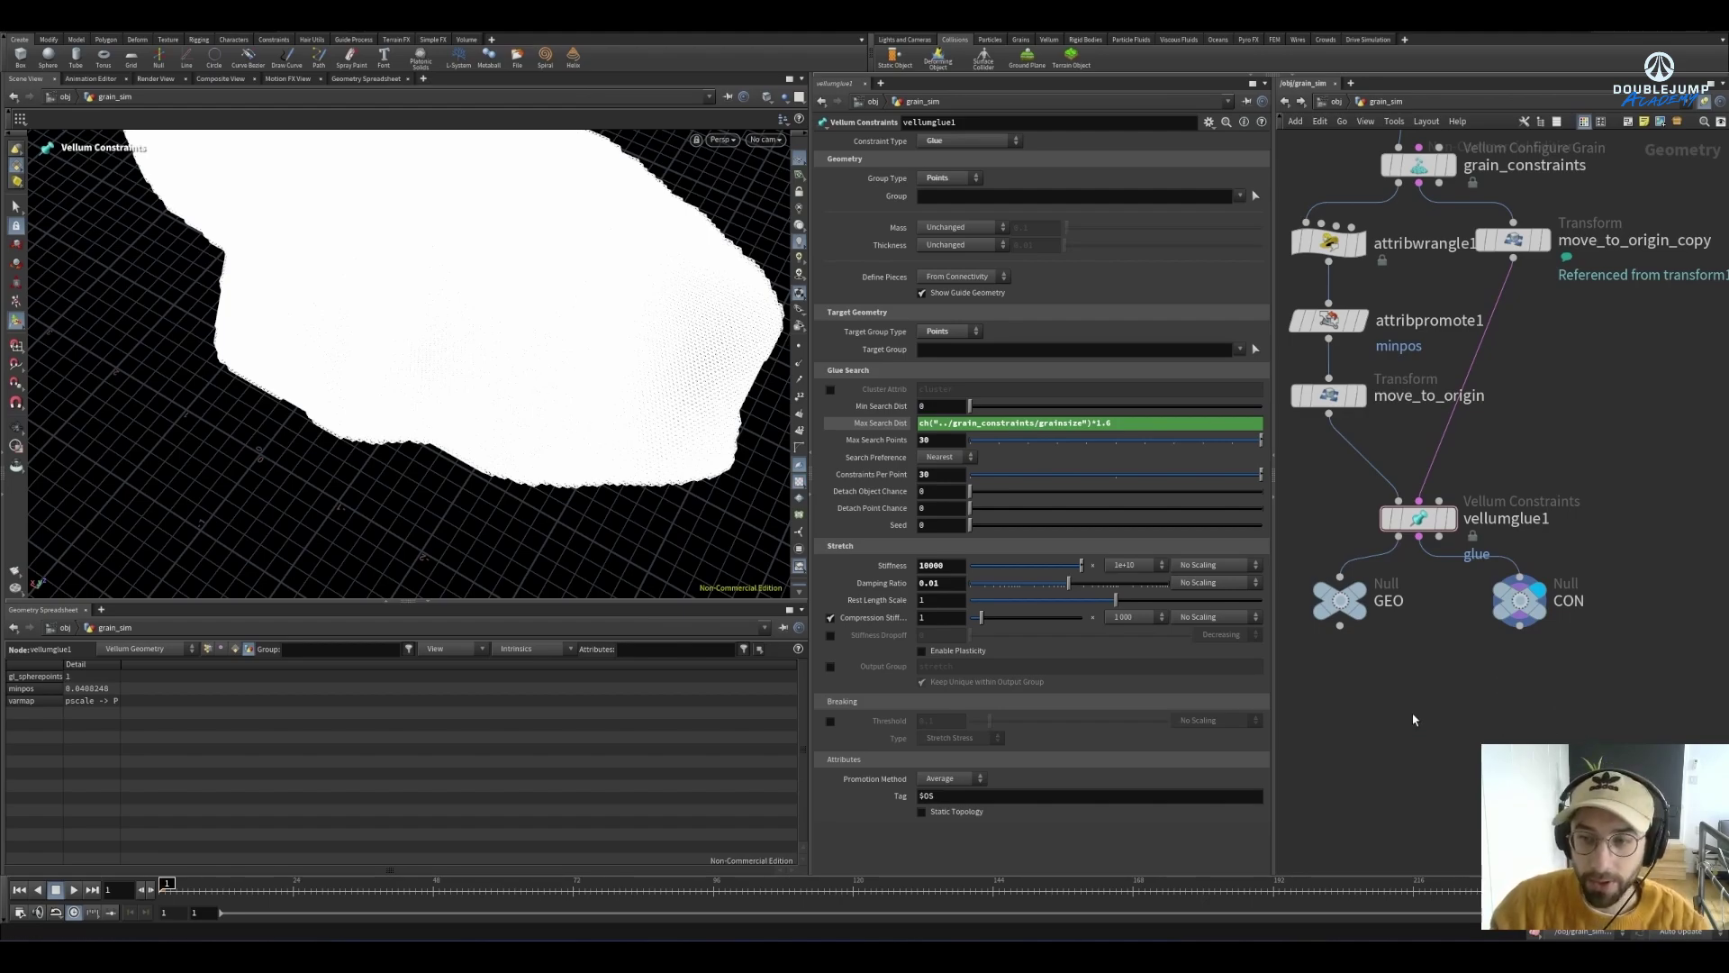
{"action": "scroll", "coordinate": [1414, 720], "scroll_direction": "down", "scroll_amount": 5}
{"action": "double_click", "coordinate": [1458, 649]}
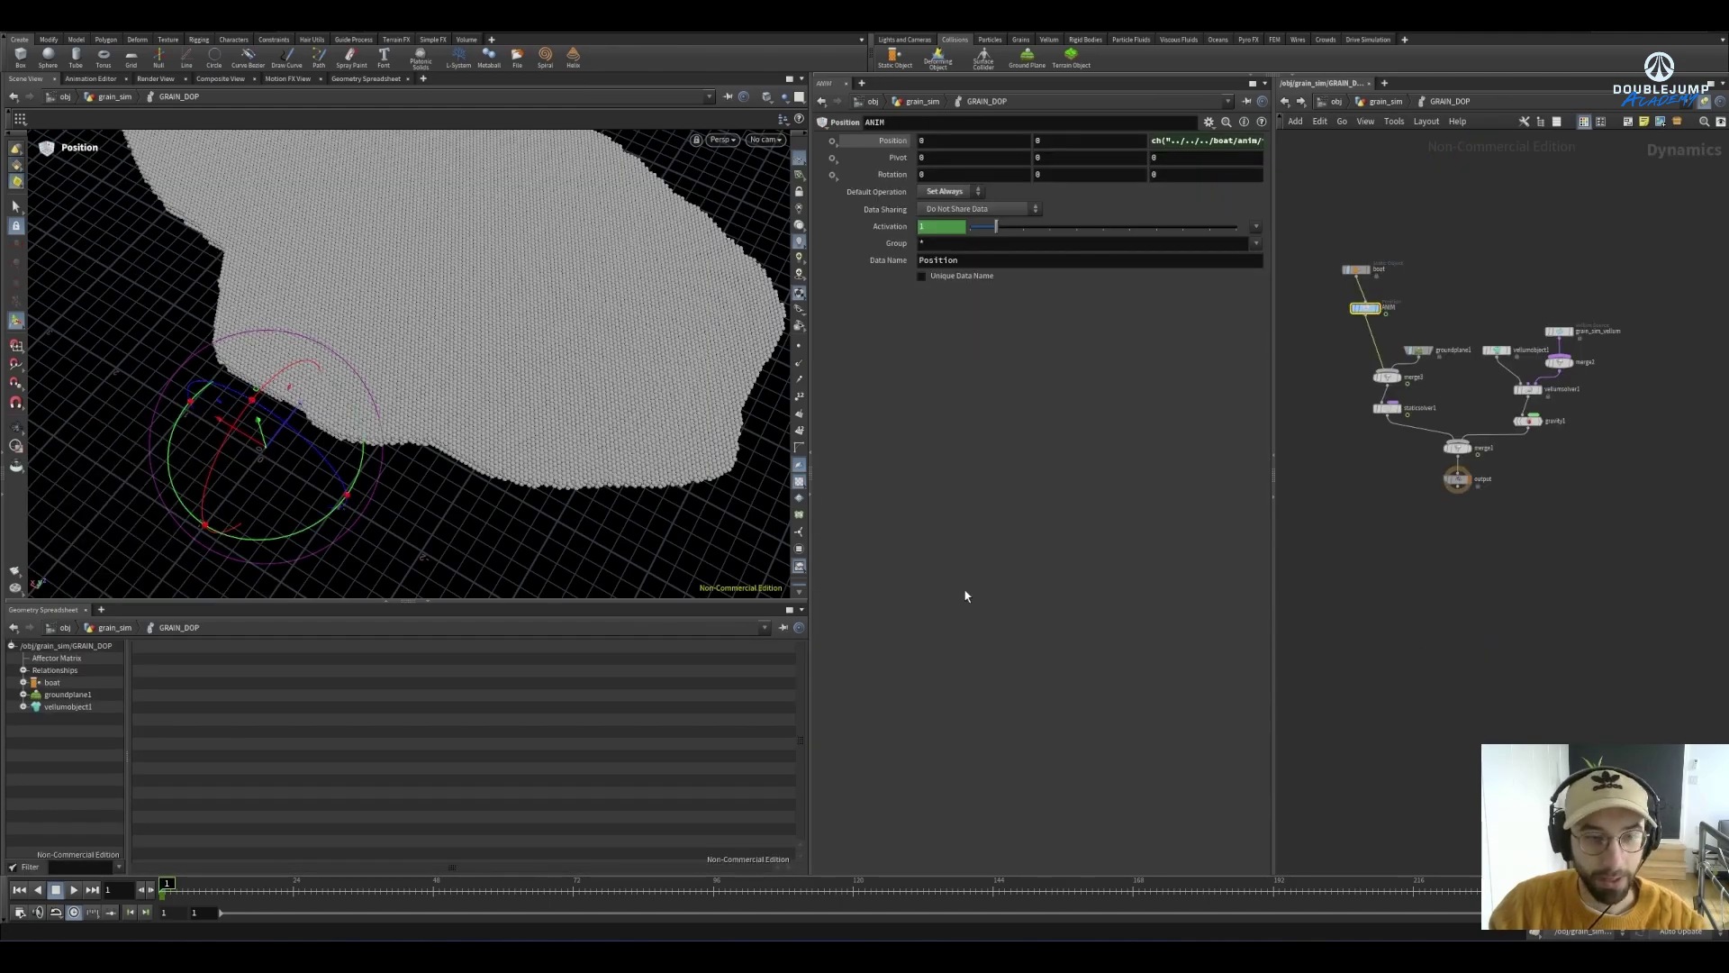
{"action": "key", "text": "Up"}
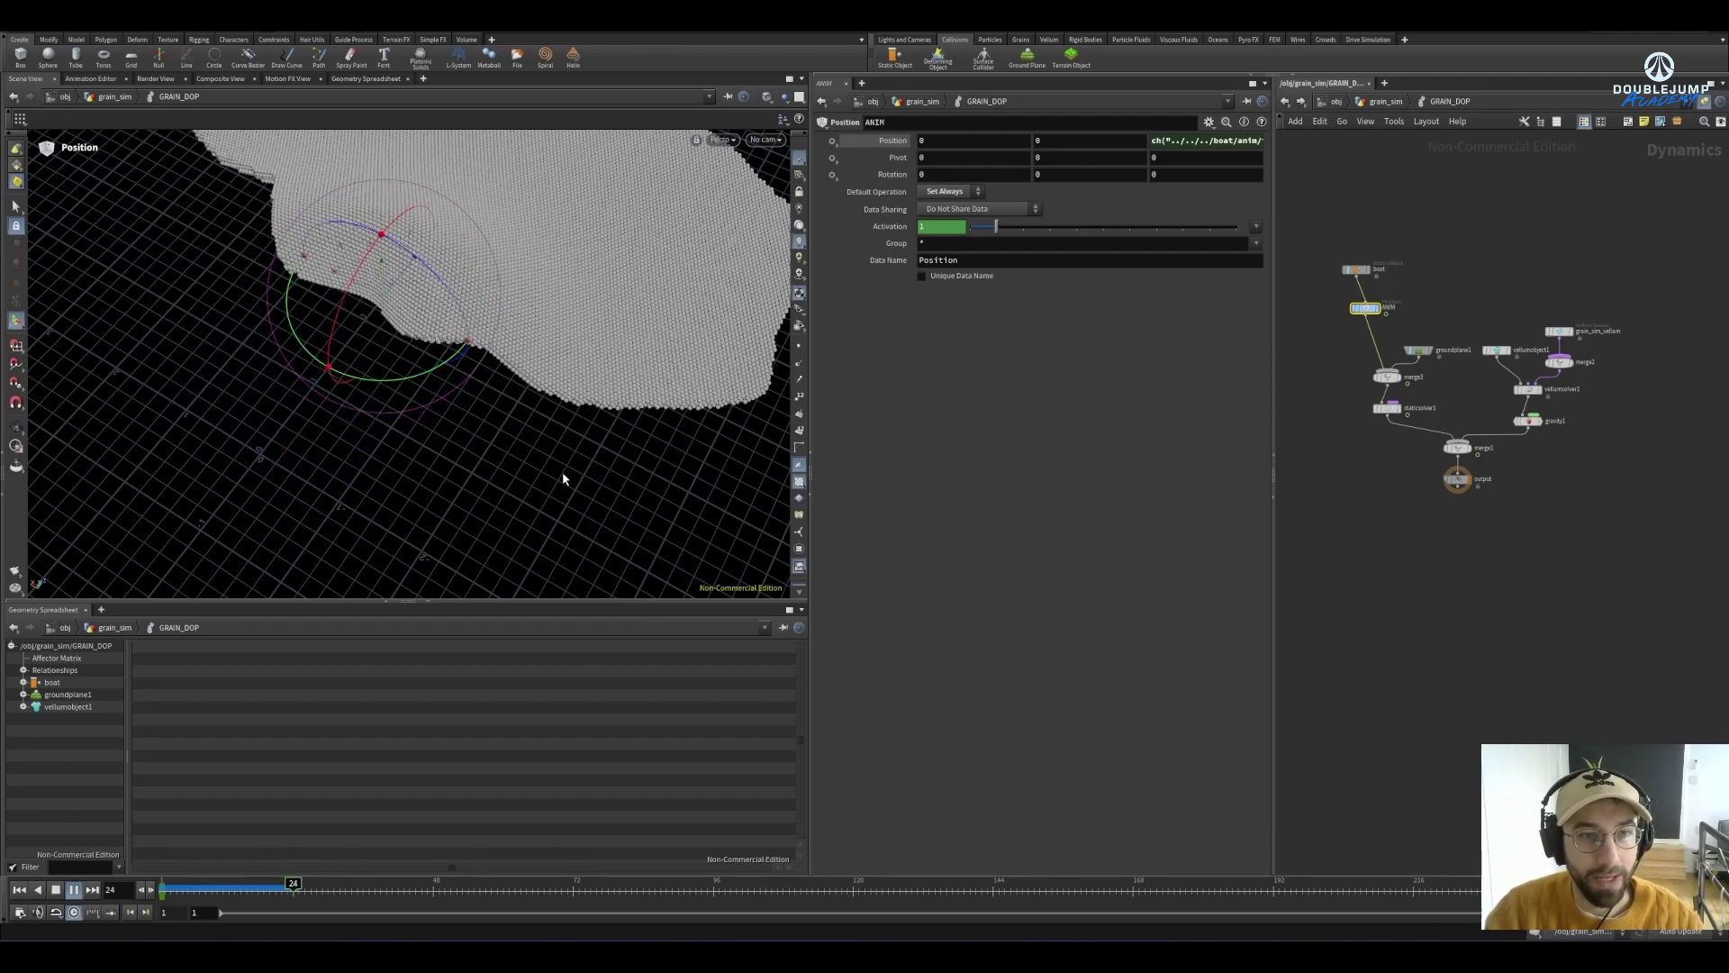
{"action": "key", "text": "Escape"}
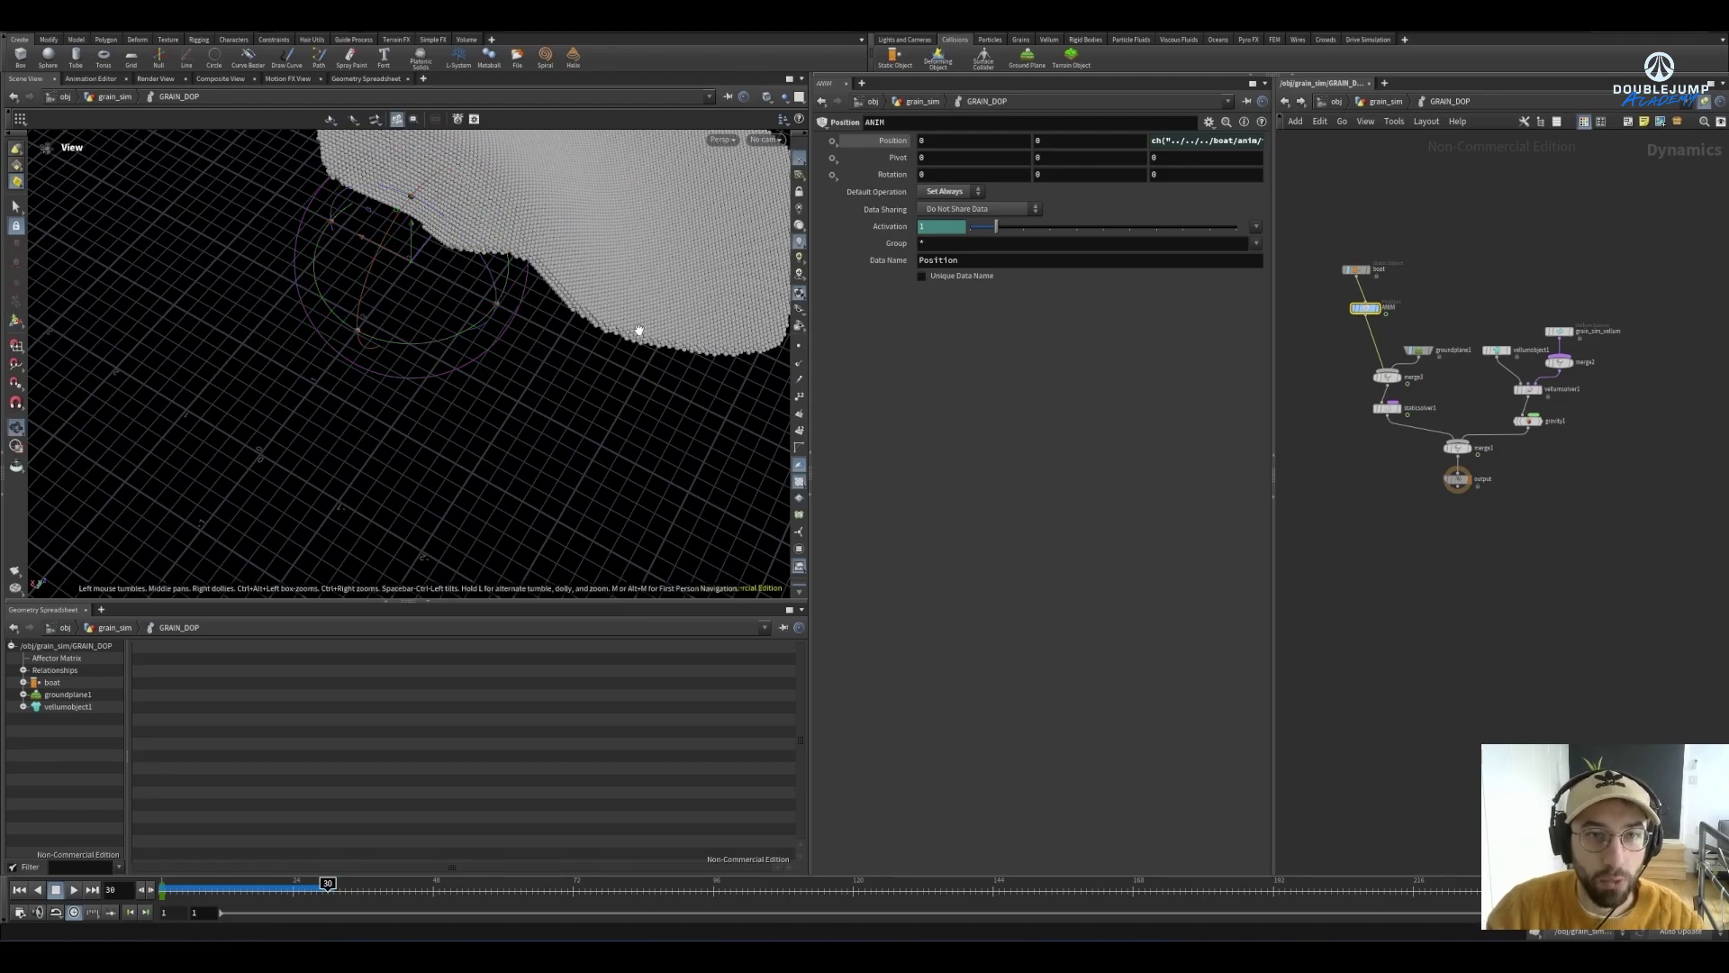
Examine the simulated grains from the side and scrub back to frame 23 to check the boat collision
{"action": "left_click_drag", "start_coordinate": [641, 332], "coordinate": [315, 356]}
{"action": "key", "text": "Return"}
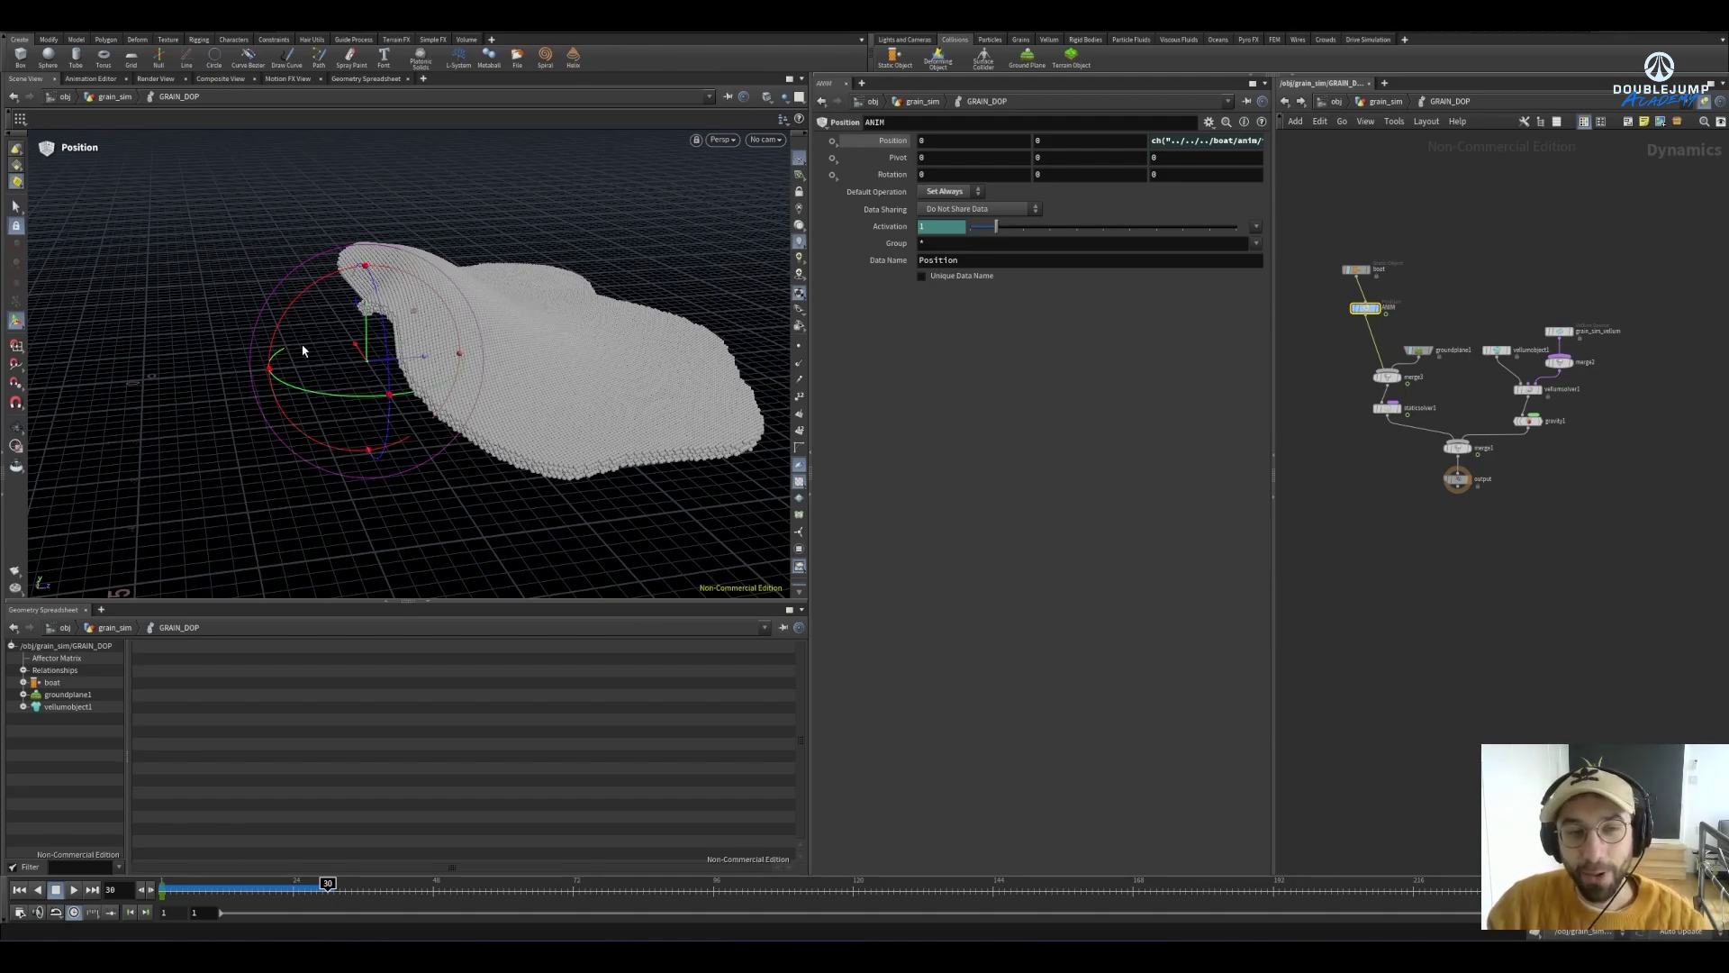
{"action": "scroll", "coordinate": [1369, 297], "scroll_direction": "up", "scroll_amount": 3}
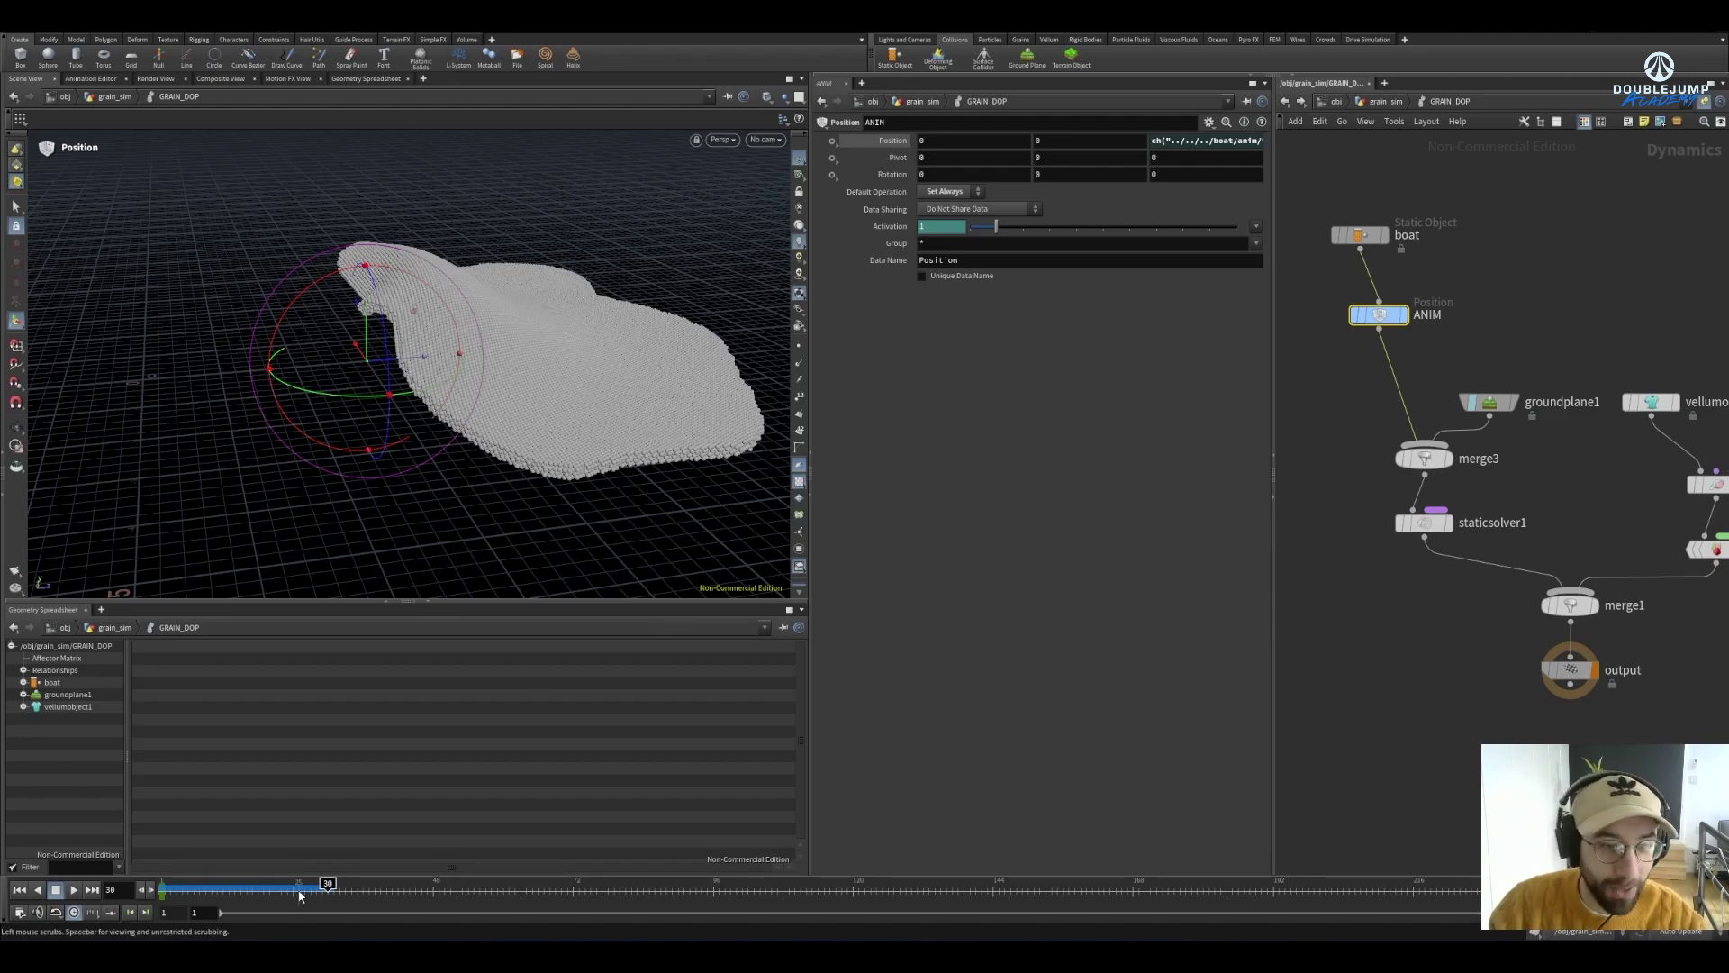
{"action": "left_click", "coordinate": [253, 887]}
{"action": "left_click_drag", "start_coordinate": [253, 887], "coordinate": [287, 882]}
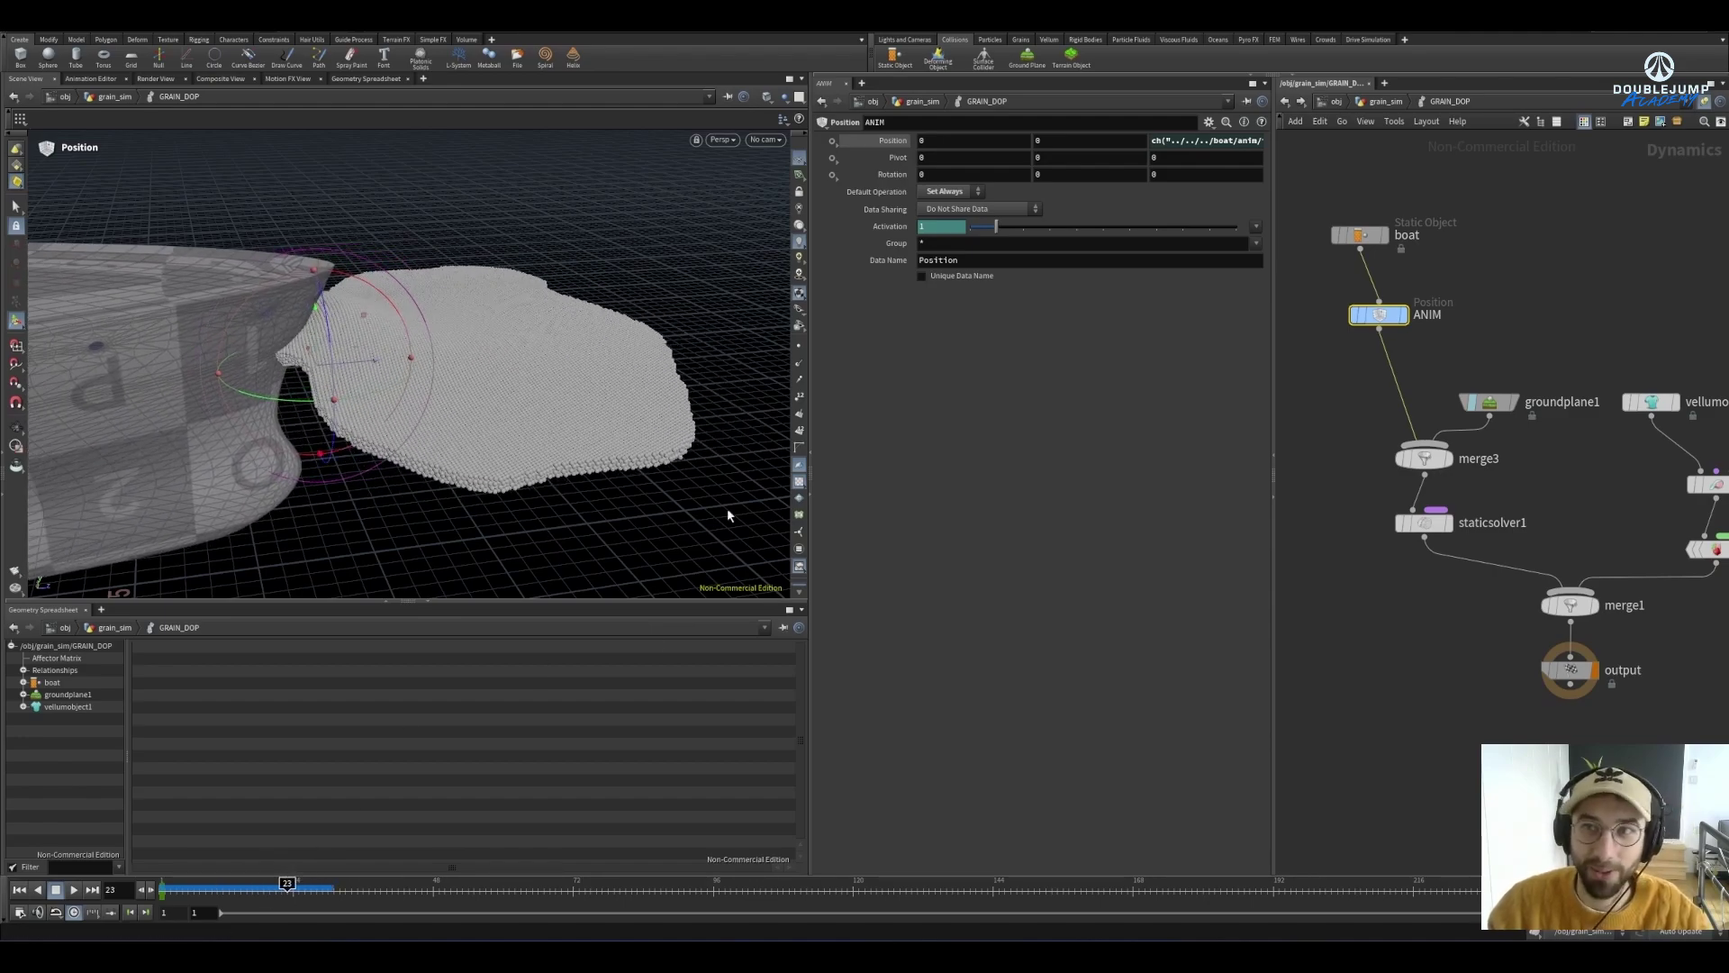
Return to grain_sim, rewind to frame 1, and enable vellumglue1's breaking Threshold with the Stretch Stress type
{"action": "left_click", "coordinate": [1387, 102]}
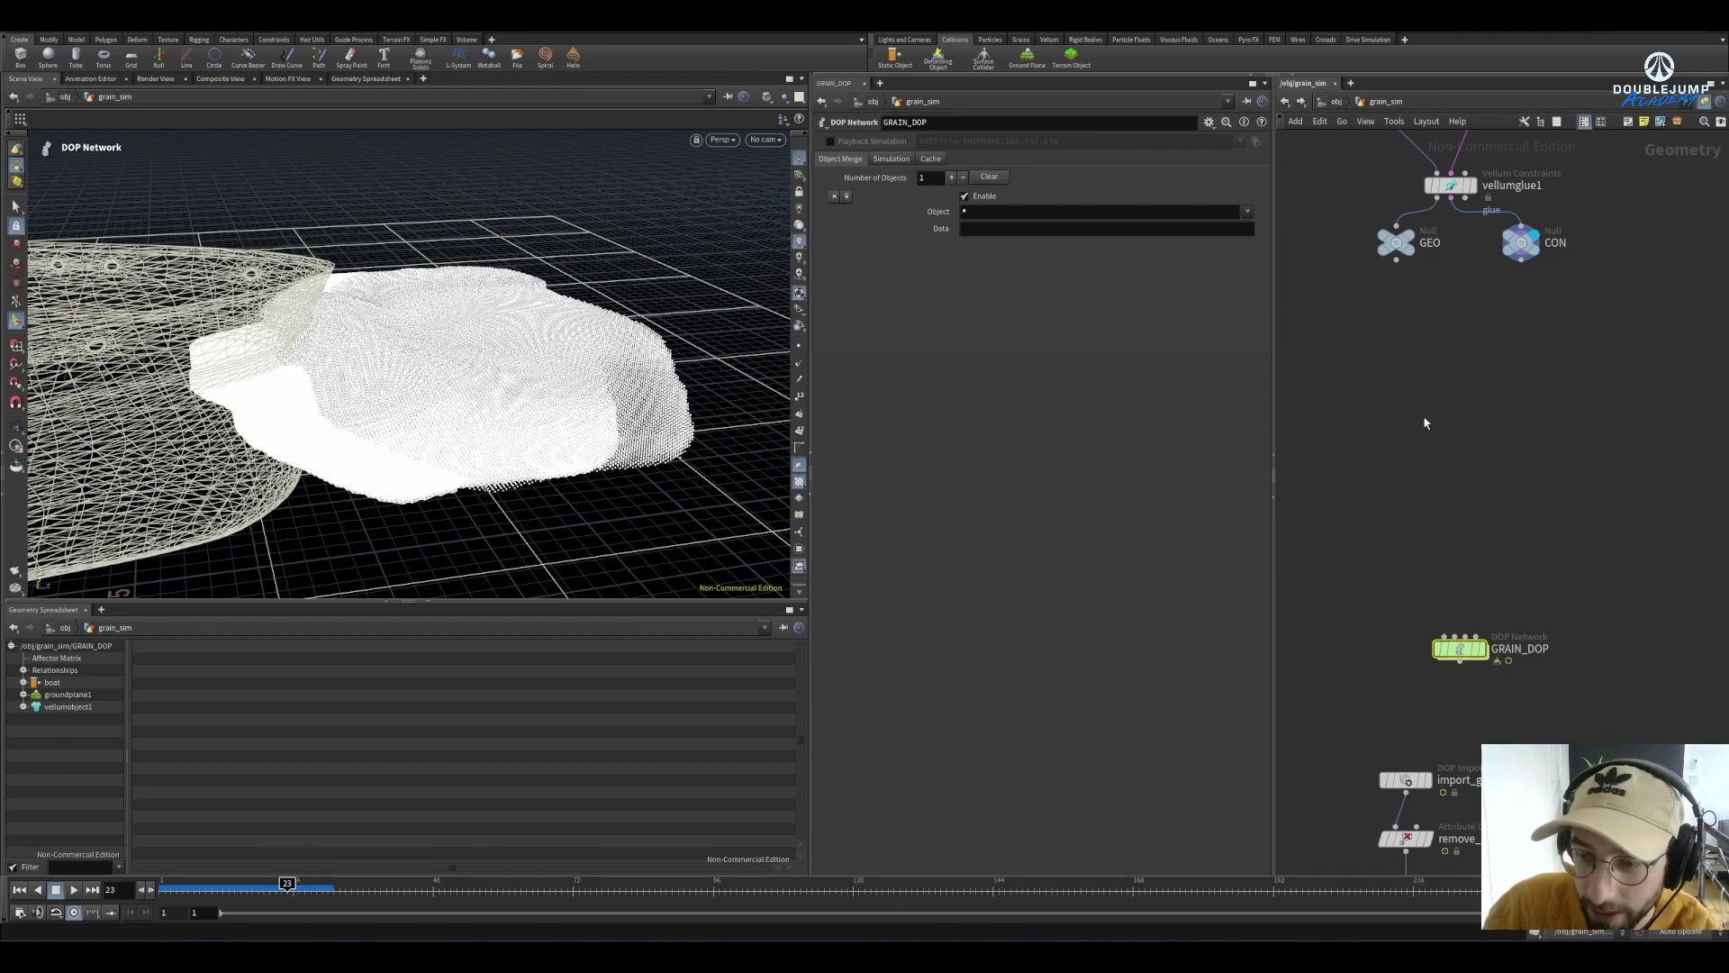
{"action": "middle_click_drag", "start_coordinate": [1455, 417], "coordinate": [1459, 738]}
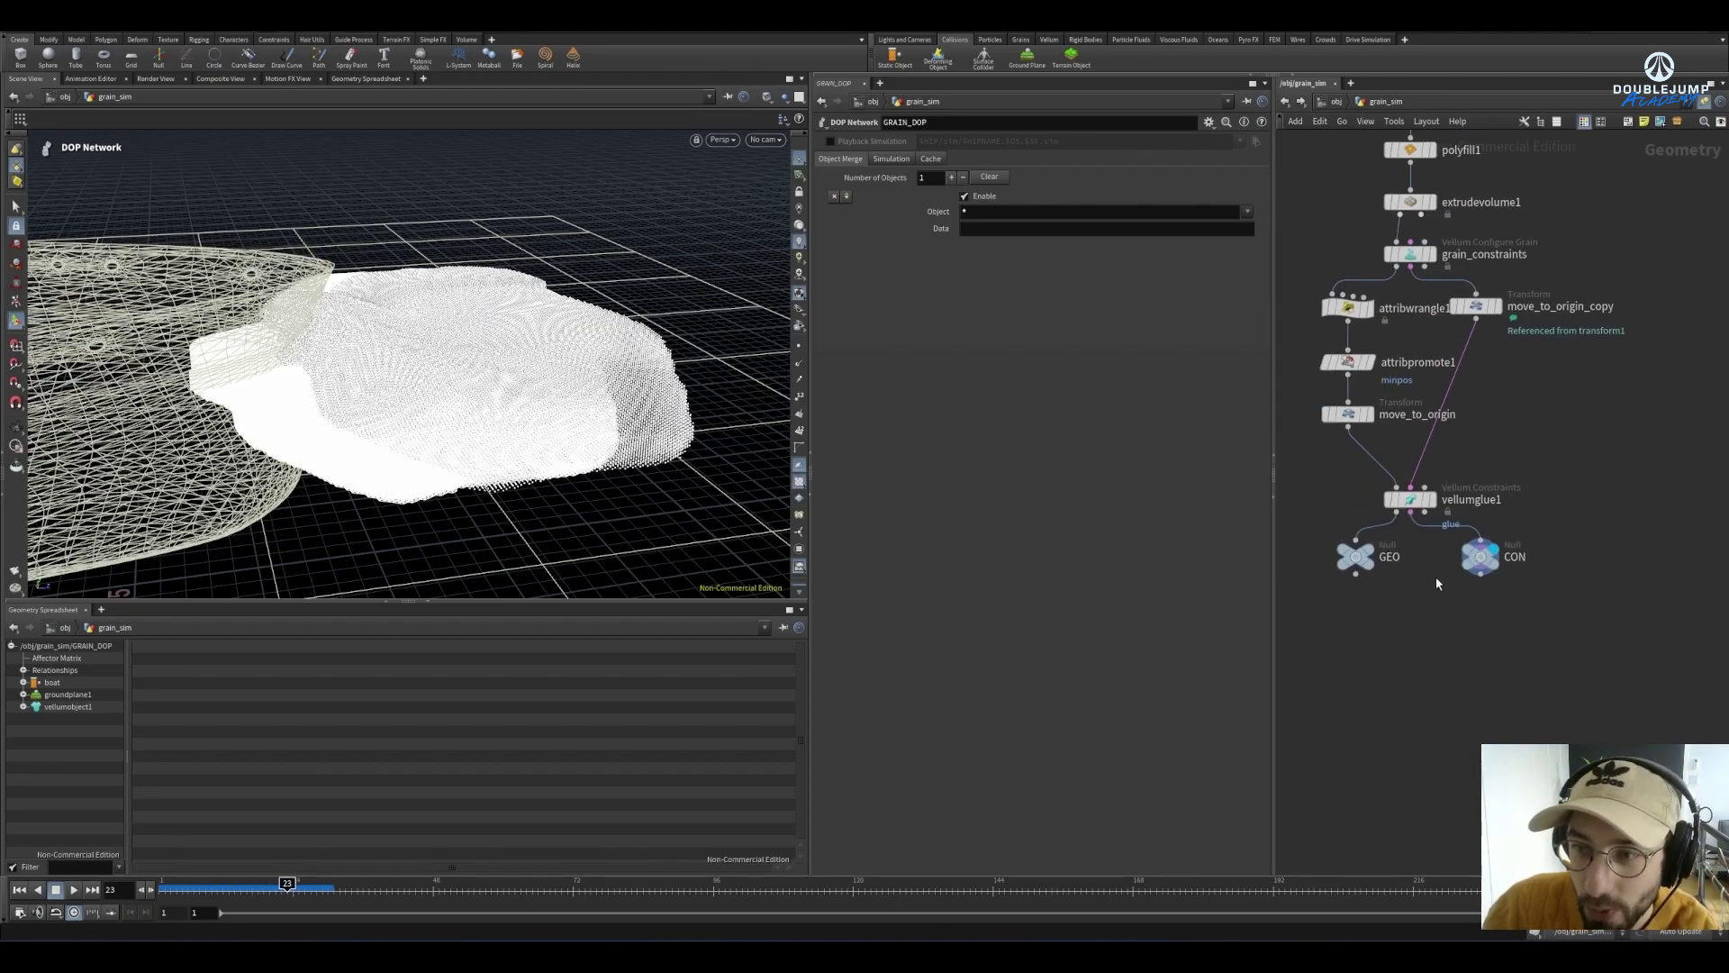
{"action": "scroll", "coordinate": [1405, 456], "scroll_direction": "up", "scroll_amount": 4}
{"action": "left_click", "coordinate": [1395, 449]}
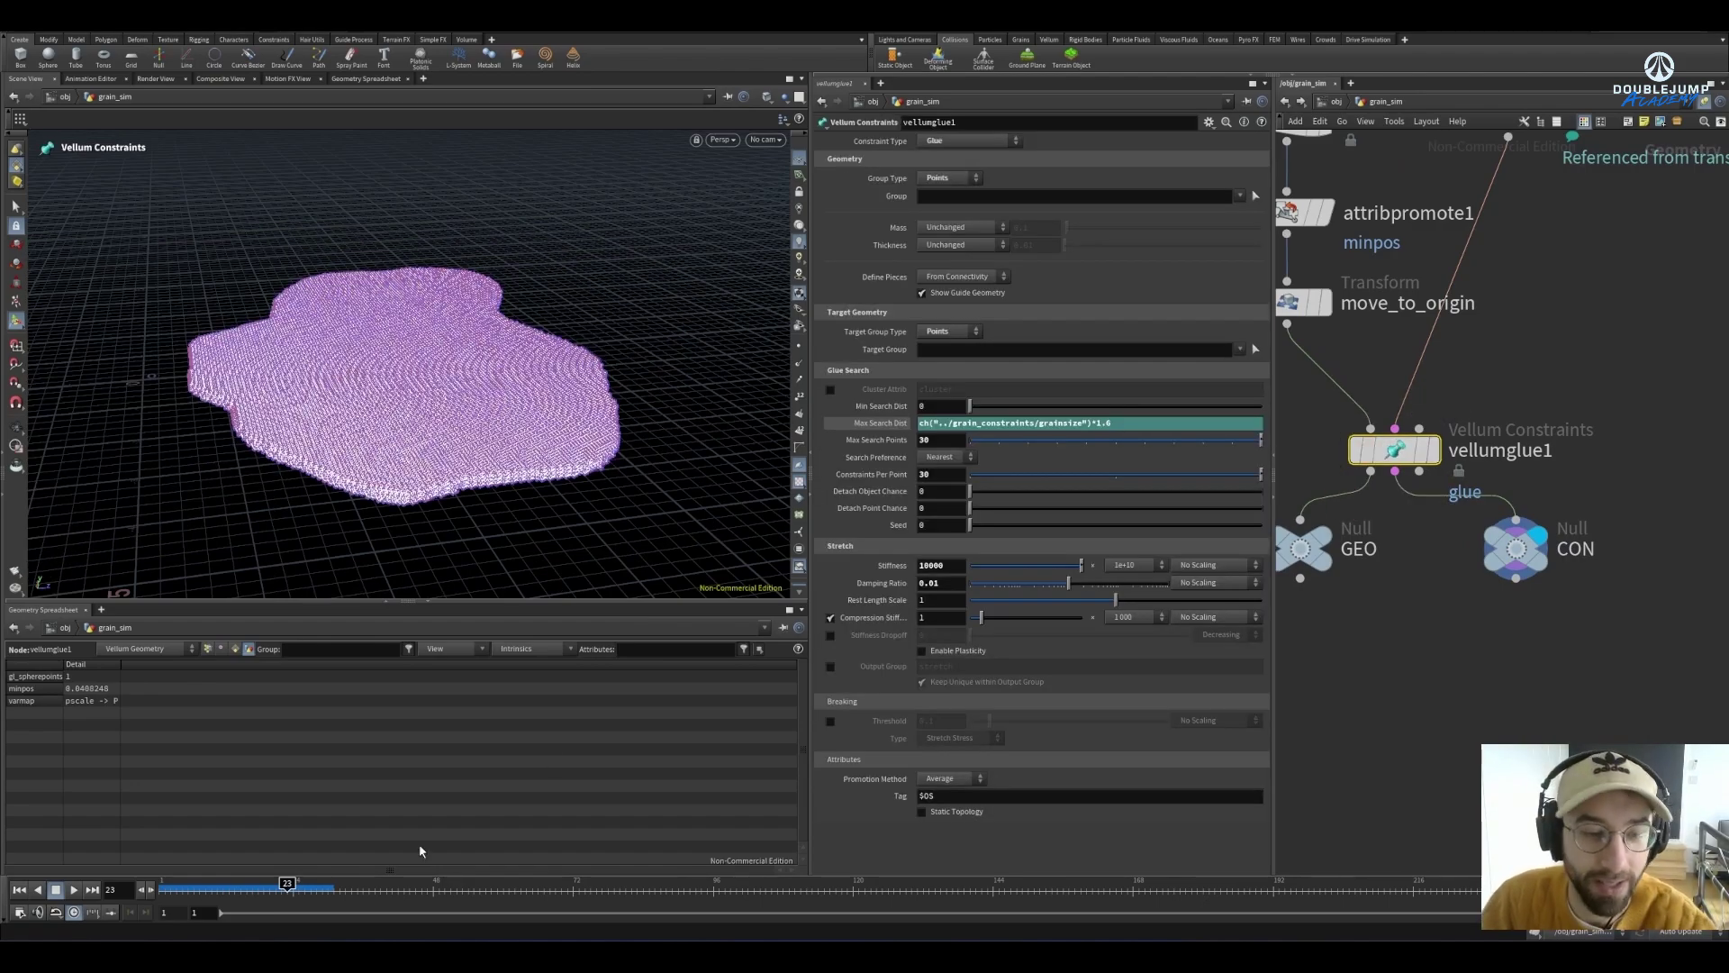
{"action": "left_click_drag", "start_coordinate": [196, 884], "coordinate": [165, 885]}
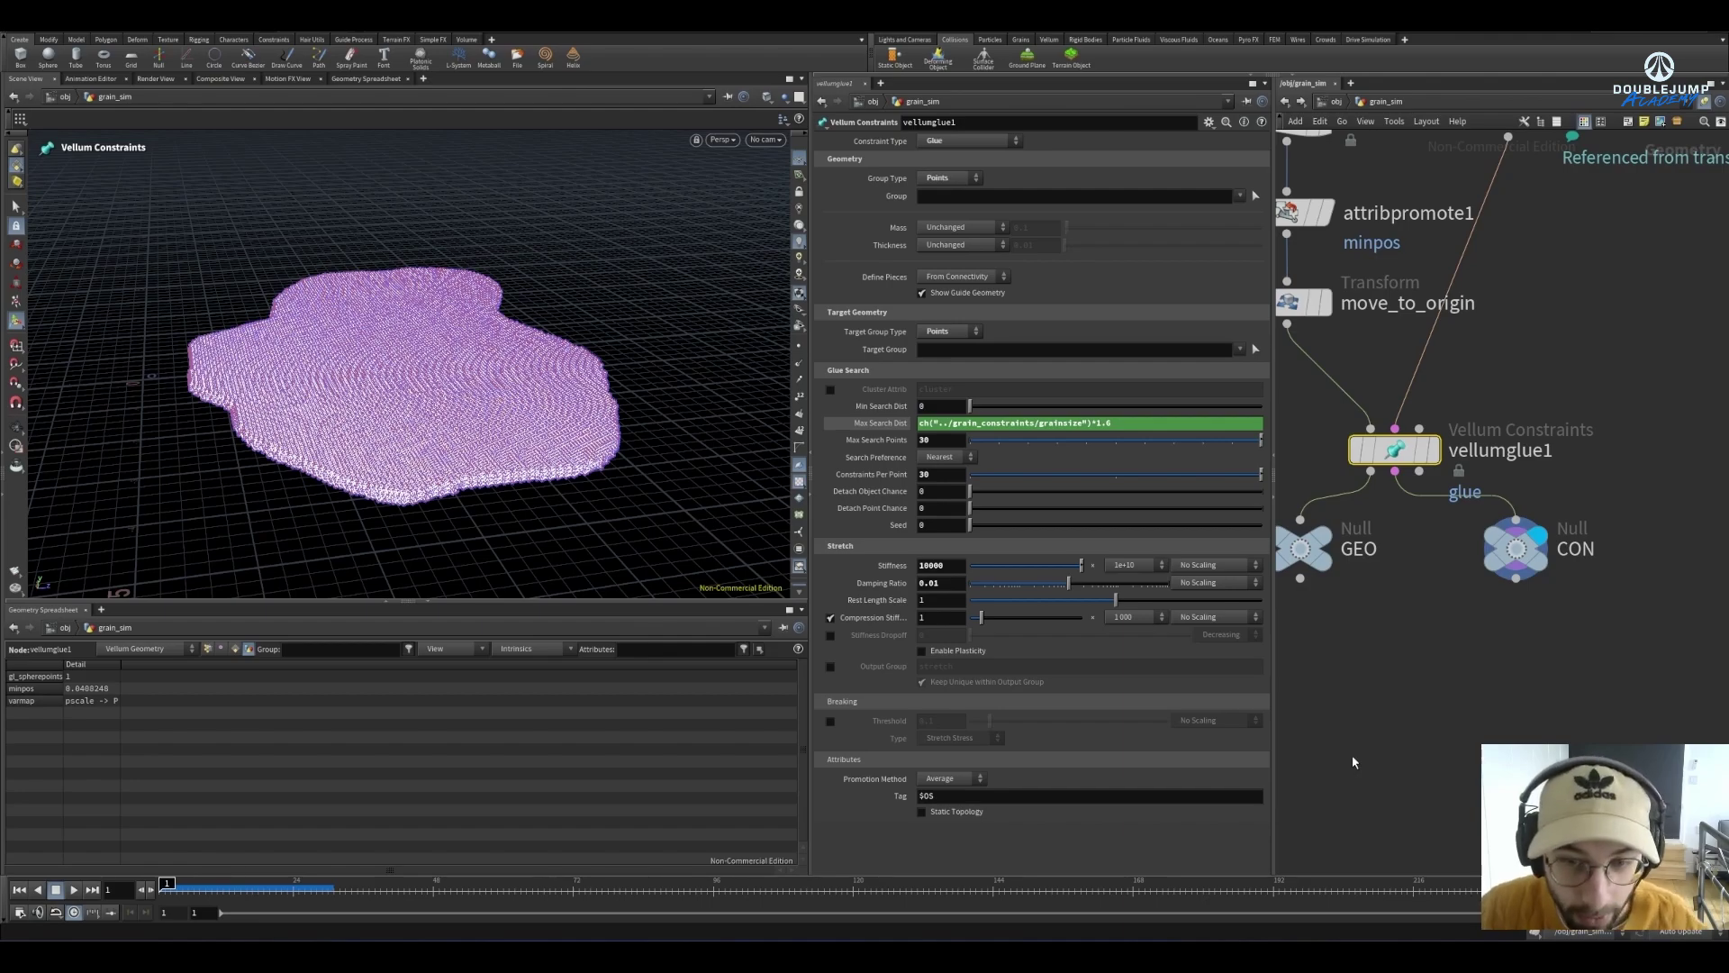
{"action": "left_click", "coordinate": [830, 720]}
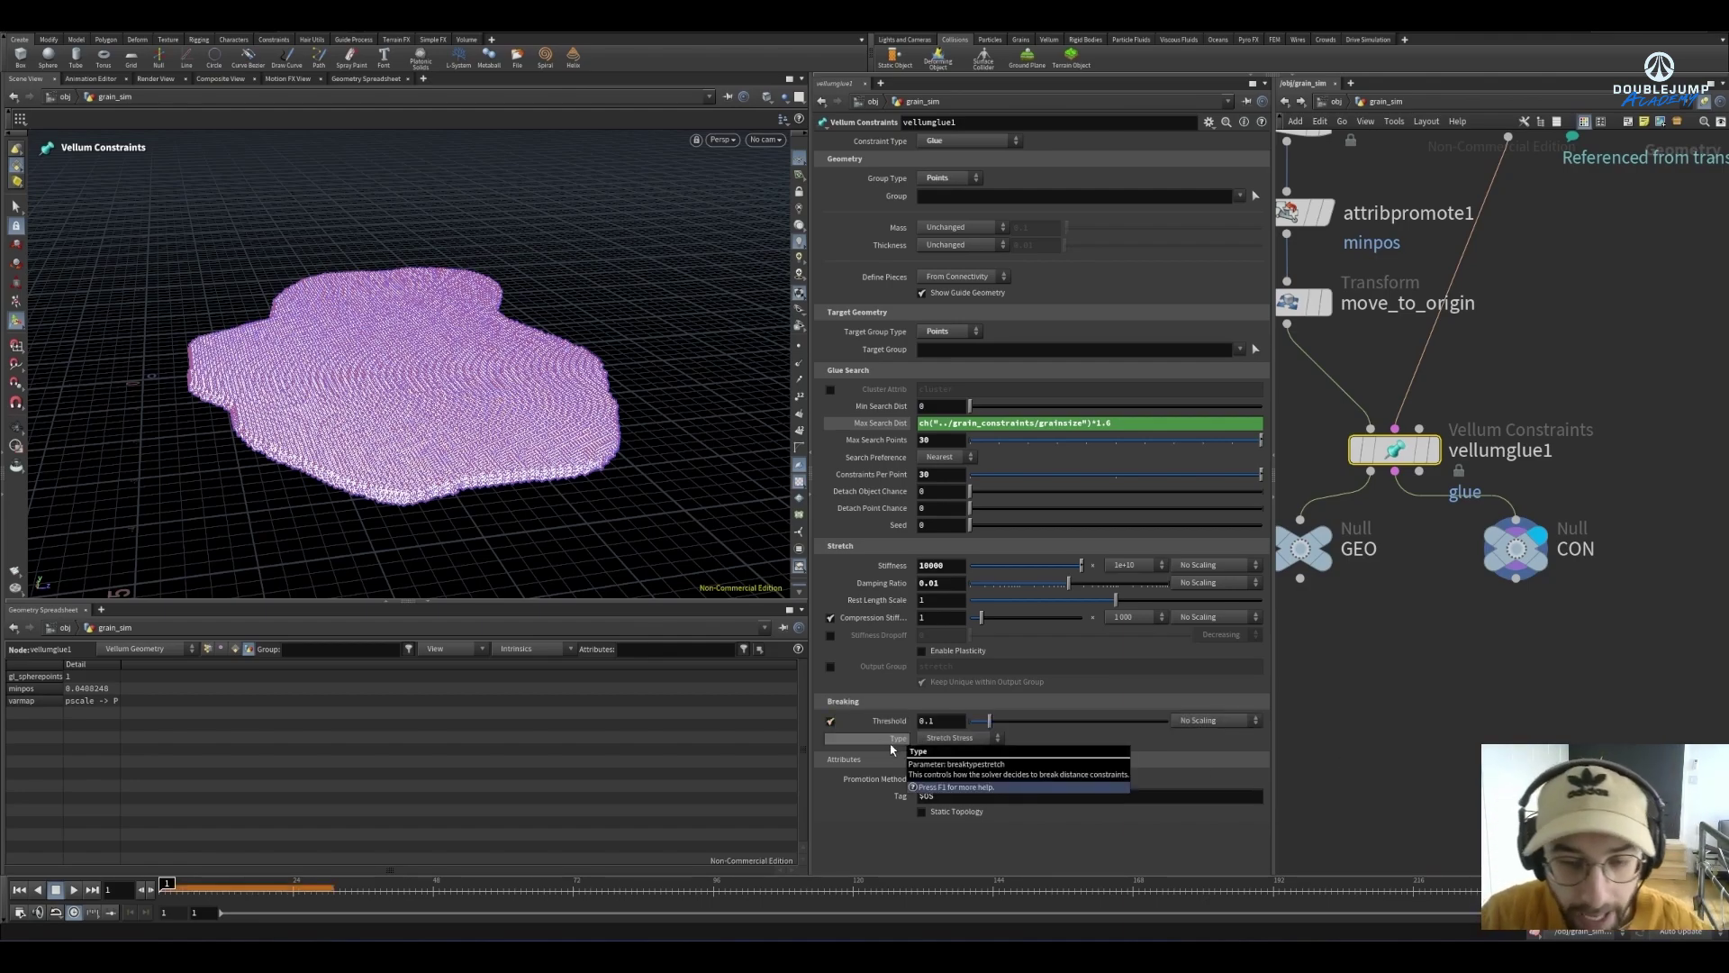
{"action": "left_click", "coordinate": [938, 741]}
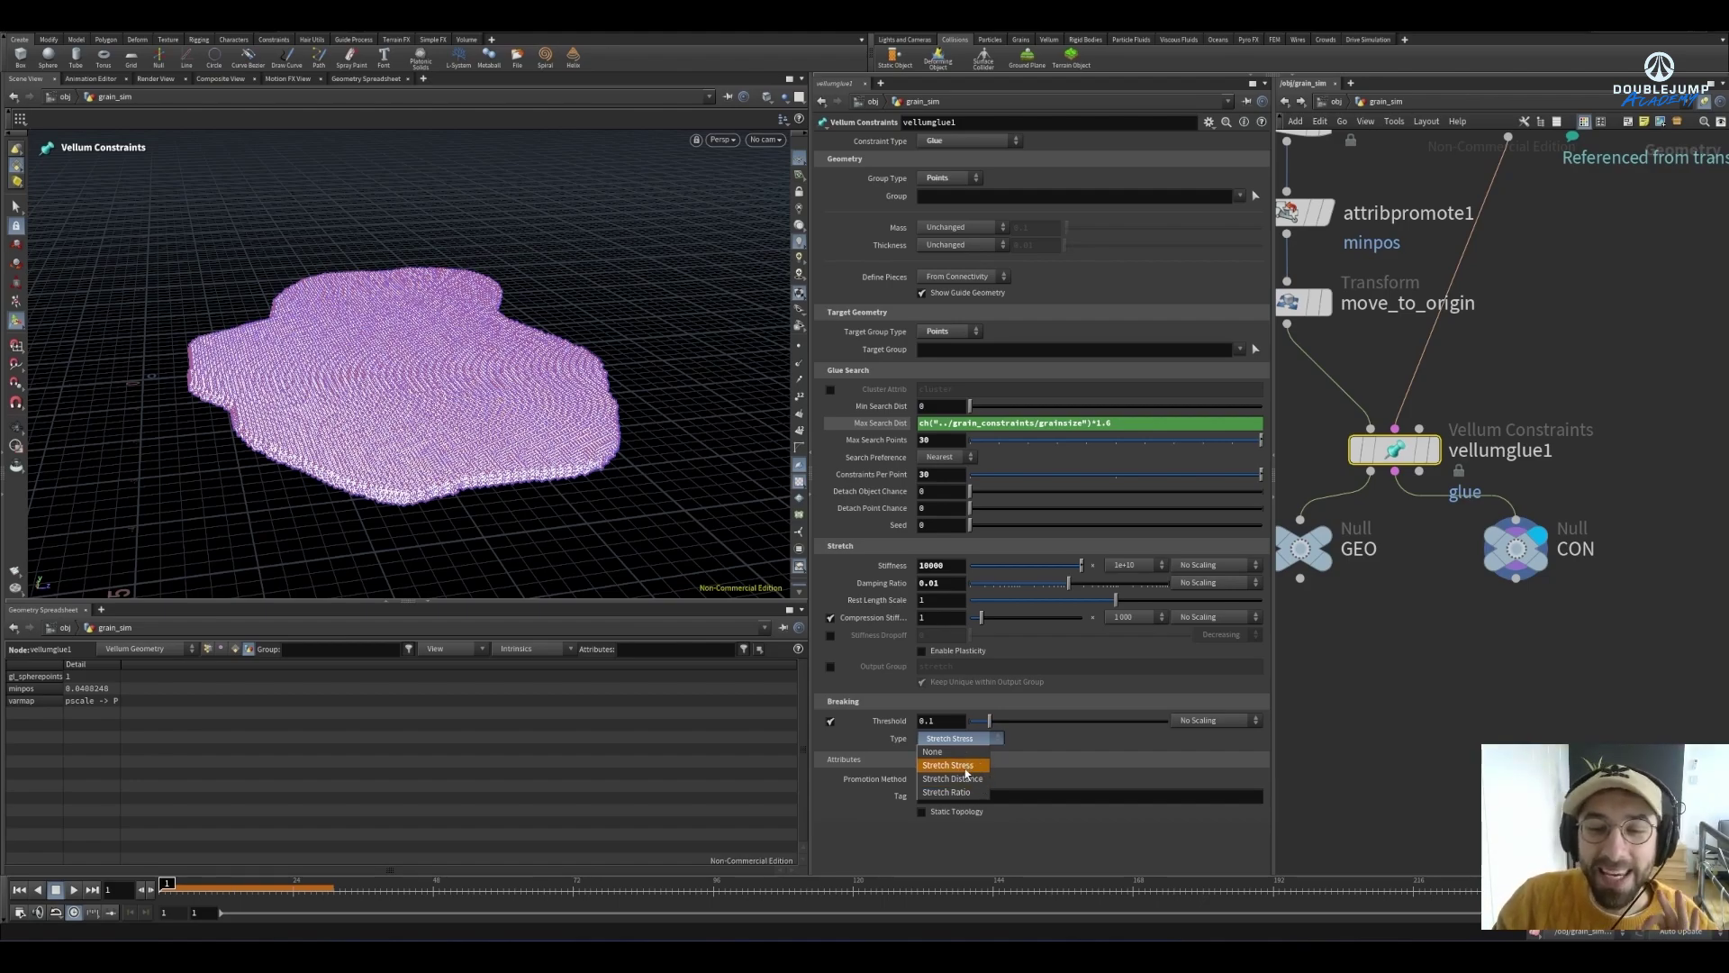
{"action": "left_click", "coordinate": [969, 765]}
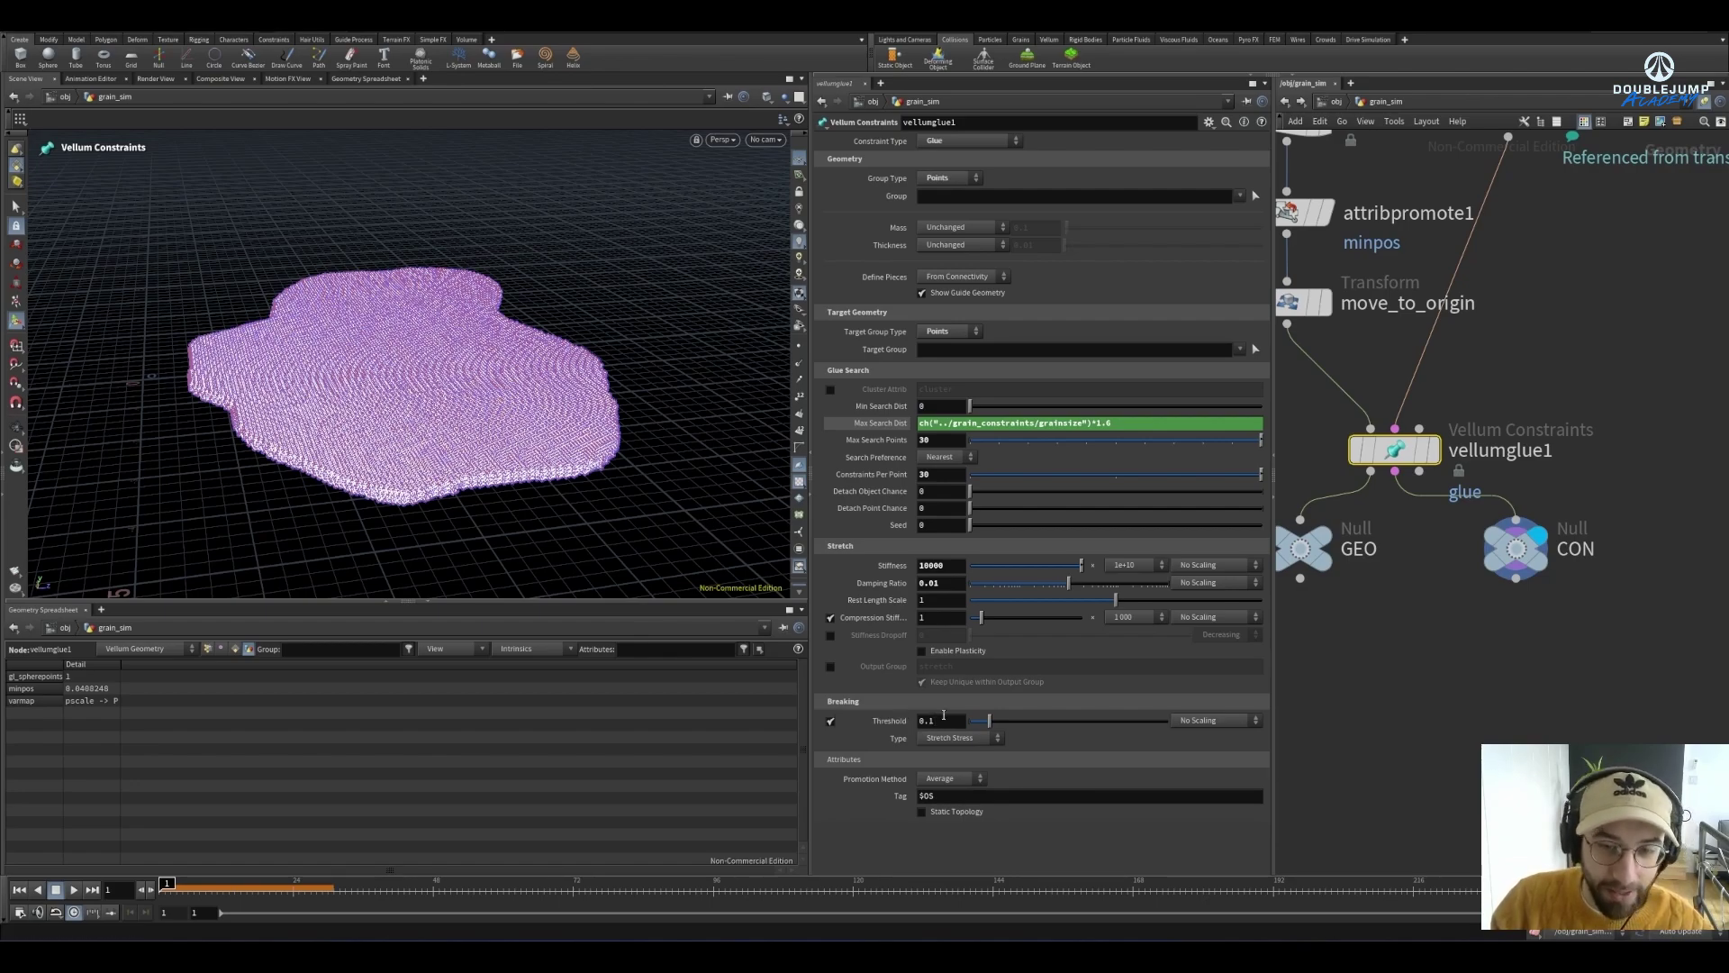
Enter the GRAIN_DOP network, play the simulation up to frame 42, and inspect how the grains break around the boat
{"action": "scroll", "coordinate": [1495, 406], "scroll_direction": "down", "scroll_amount": 5}
{"action": "scroll", "coordinate": [1533, 570], "scroll_direction": "up", "scroll_amount": 3}
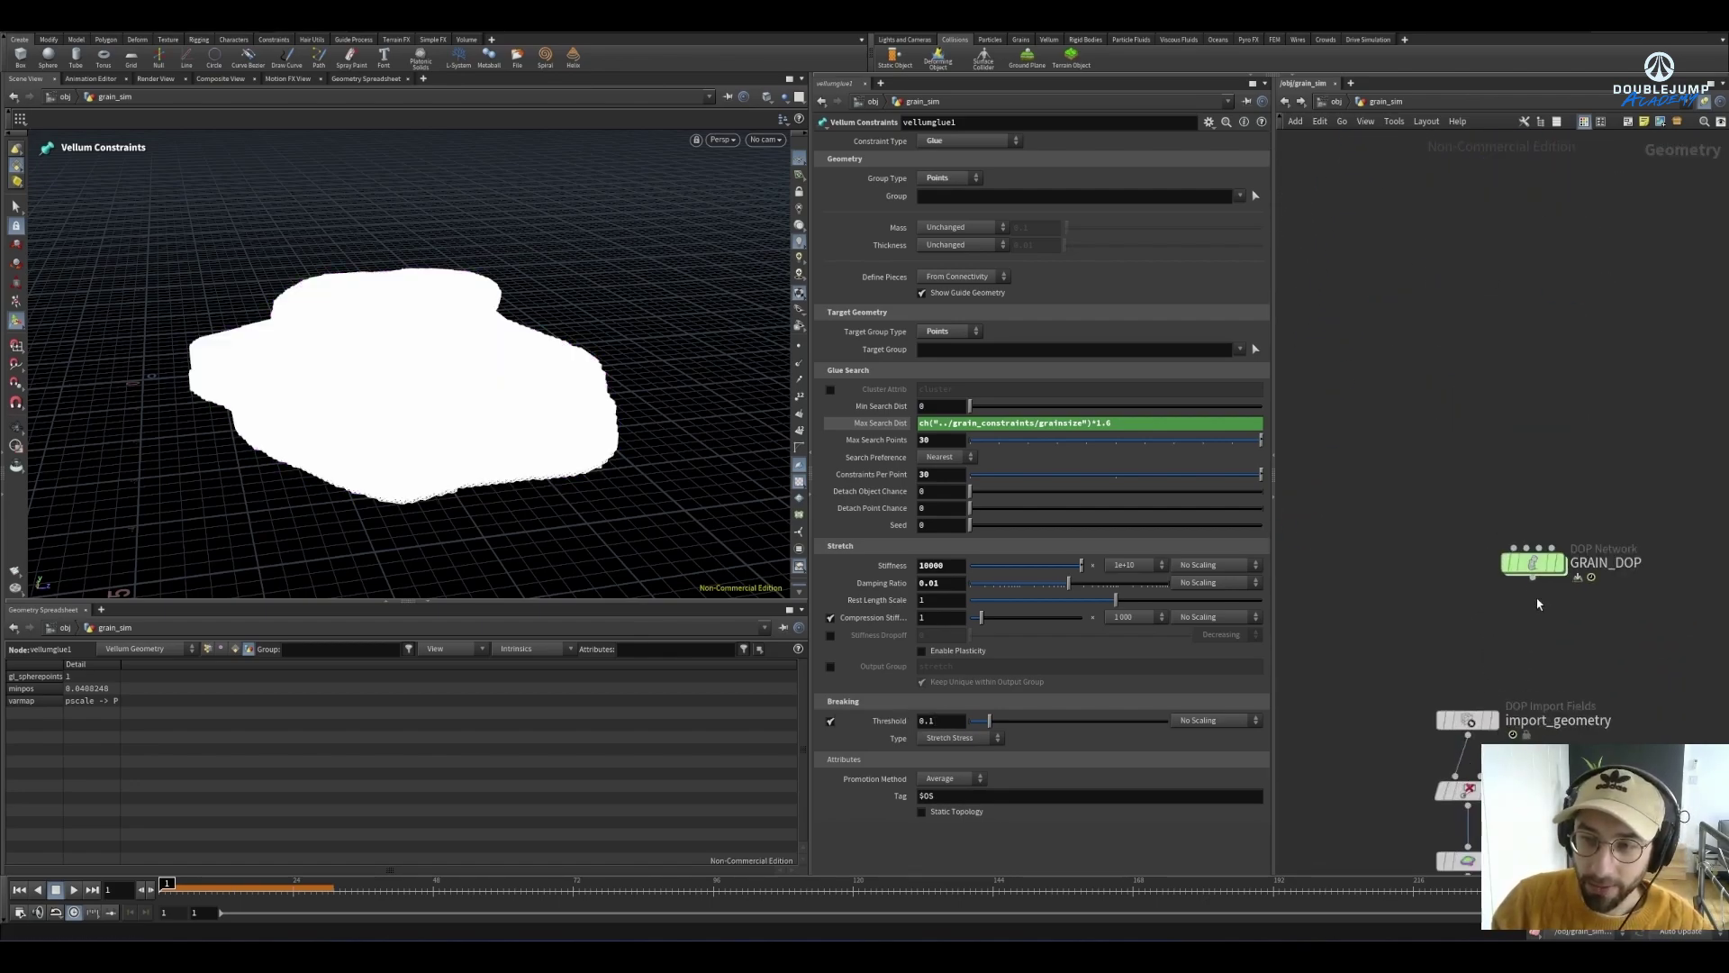
{"action": "double_click", "coordinate": [1535, 567]}
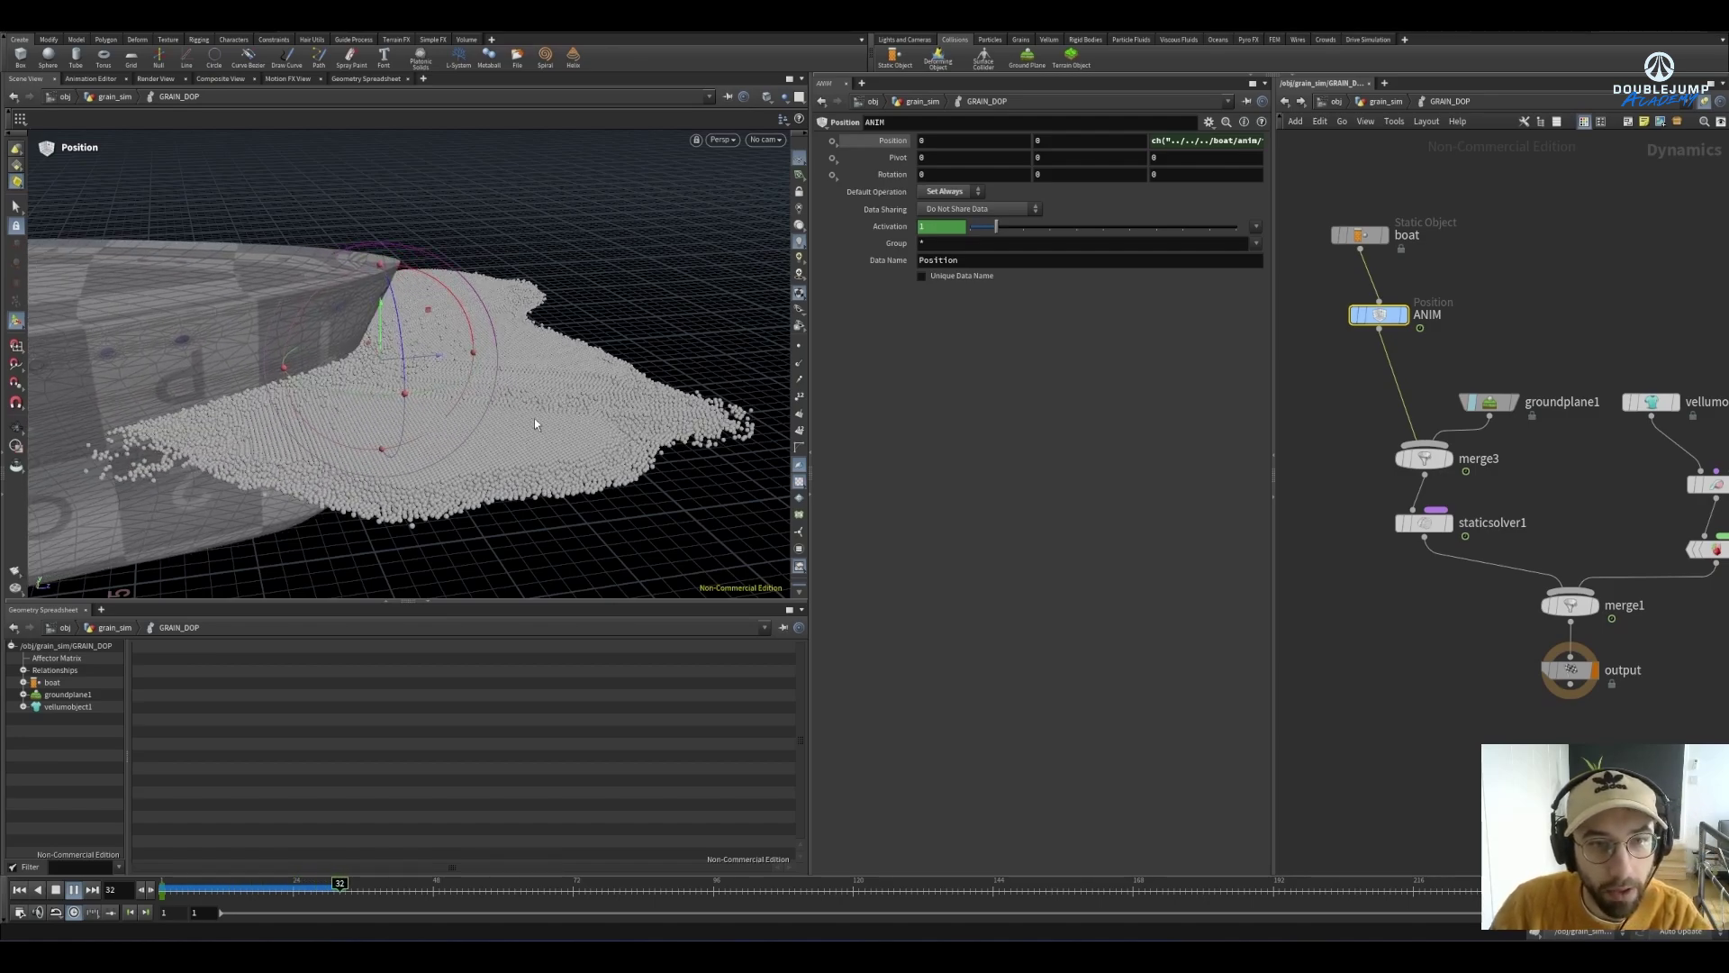
{"action": "key", "text": "Up"}
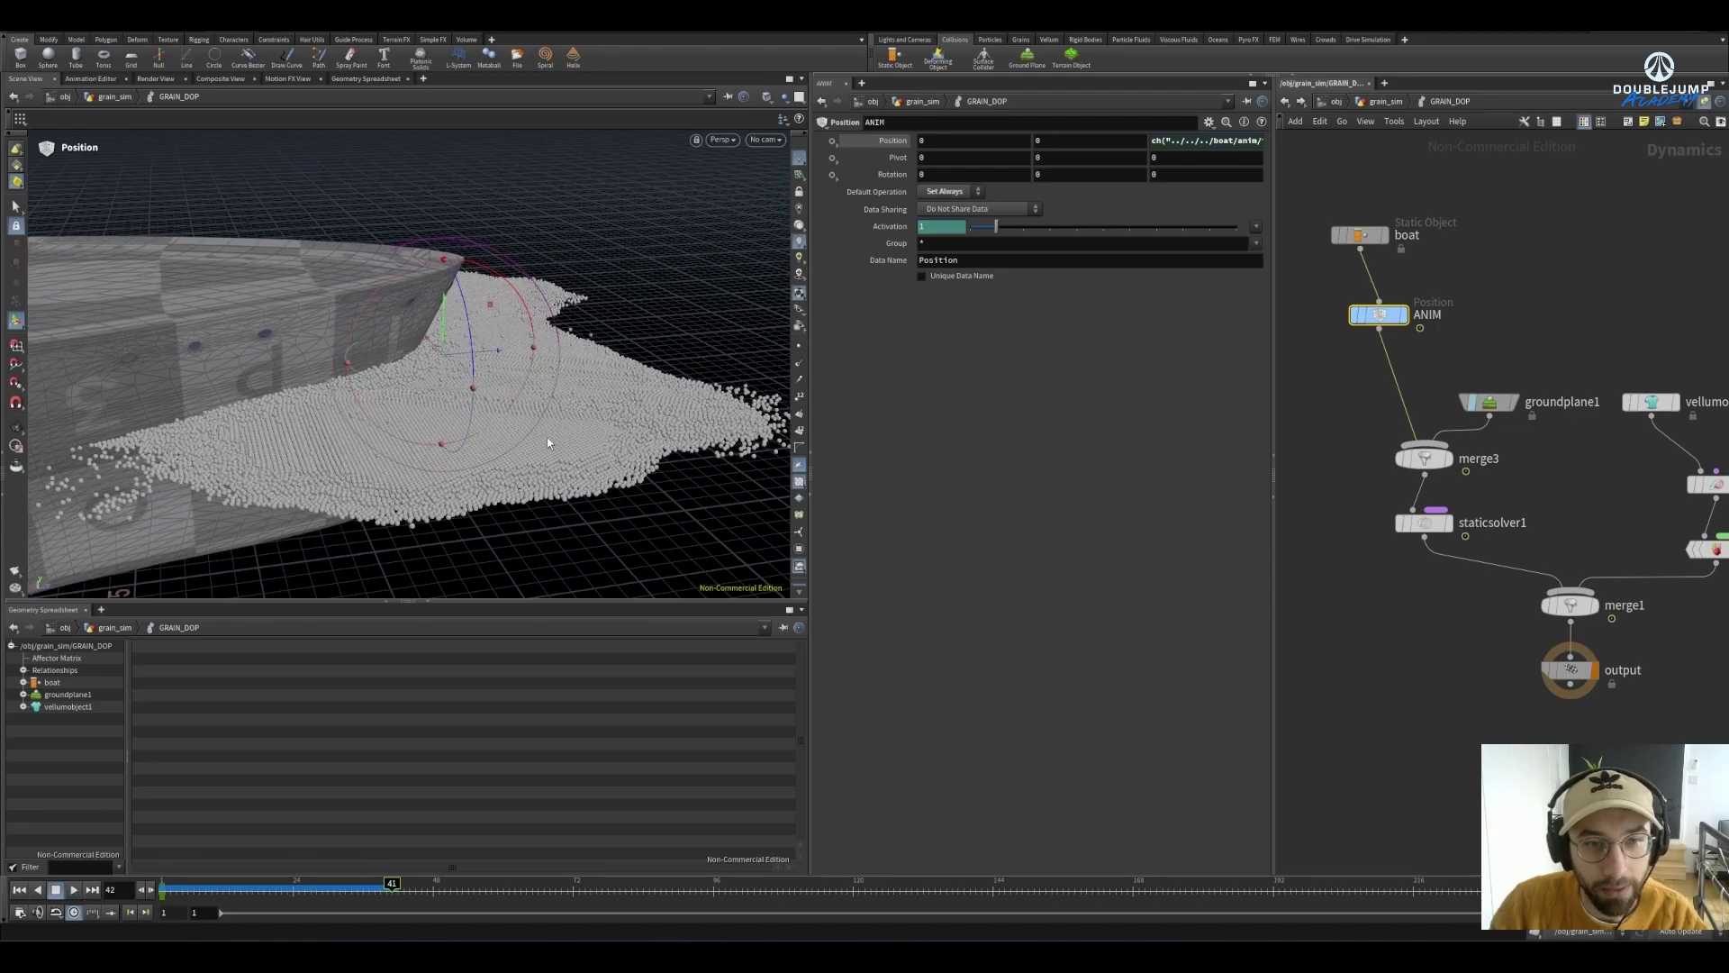
{"action": "left_click_drag", "start_coordinate": [547, 439], "coordinate": [558, 360], "text": "alt"}
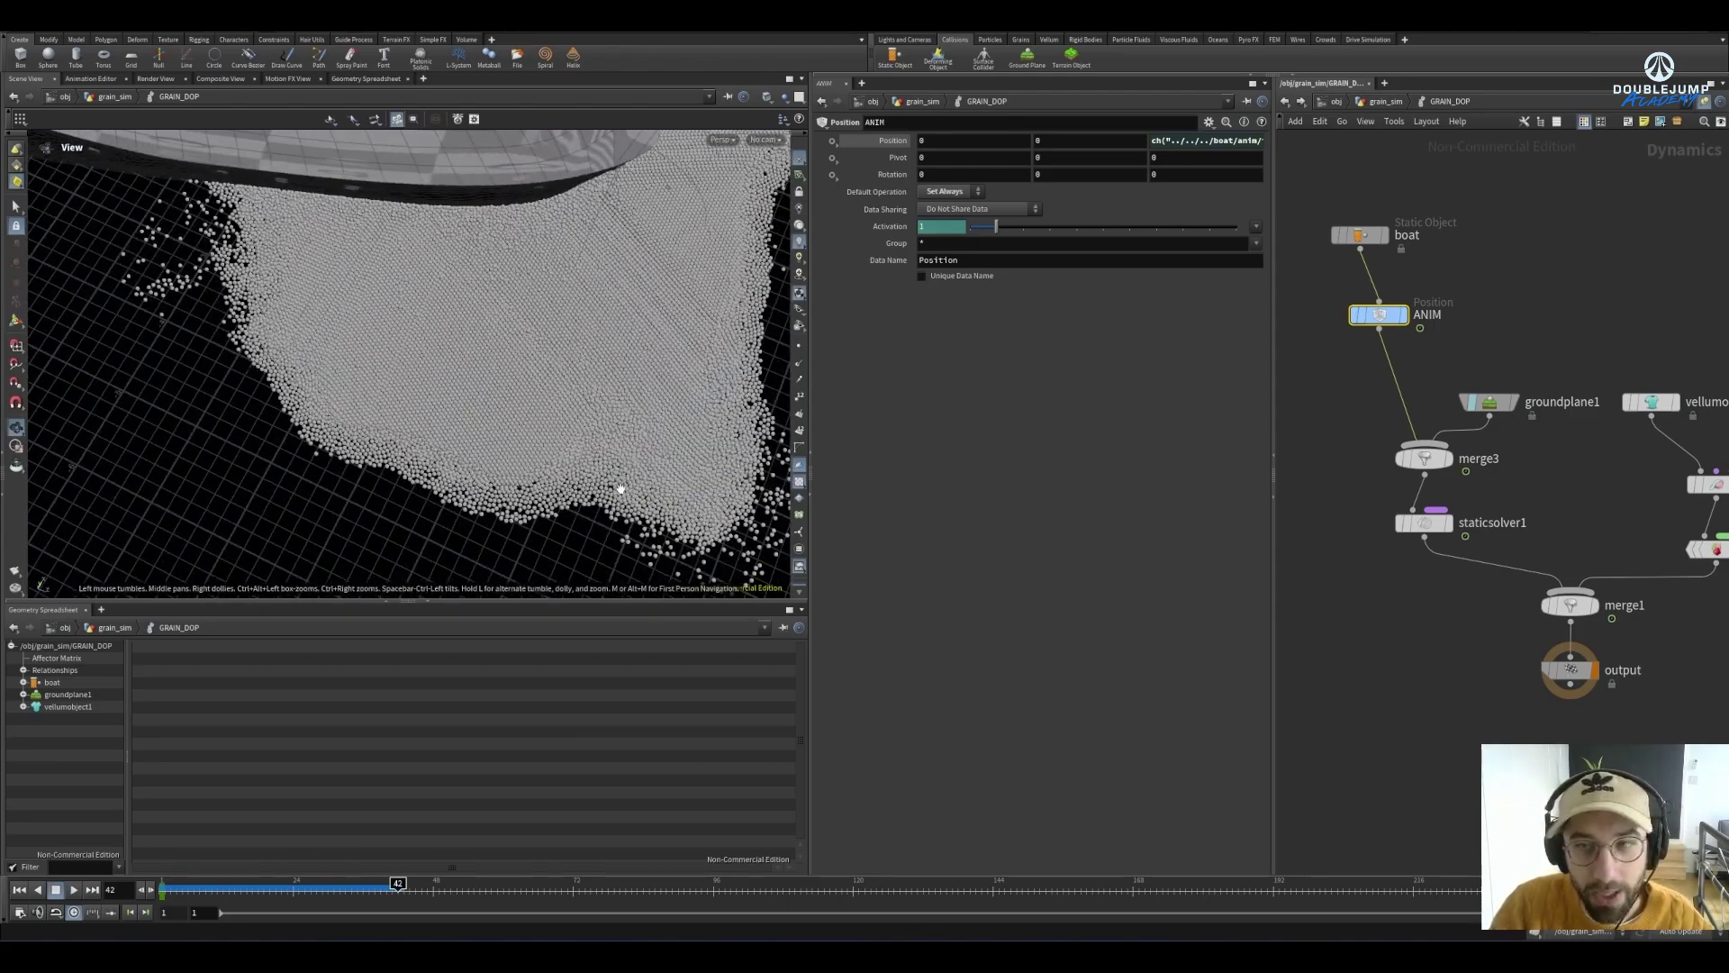
Return to grain_sim, display import_constraints, and examine the glue constraints at frame 30
{"action": "left_click", "coordinate": [1378, 101]}
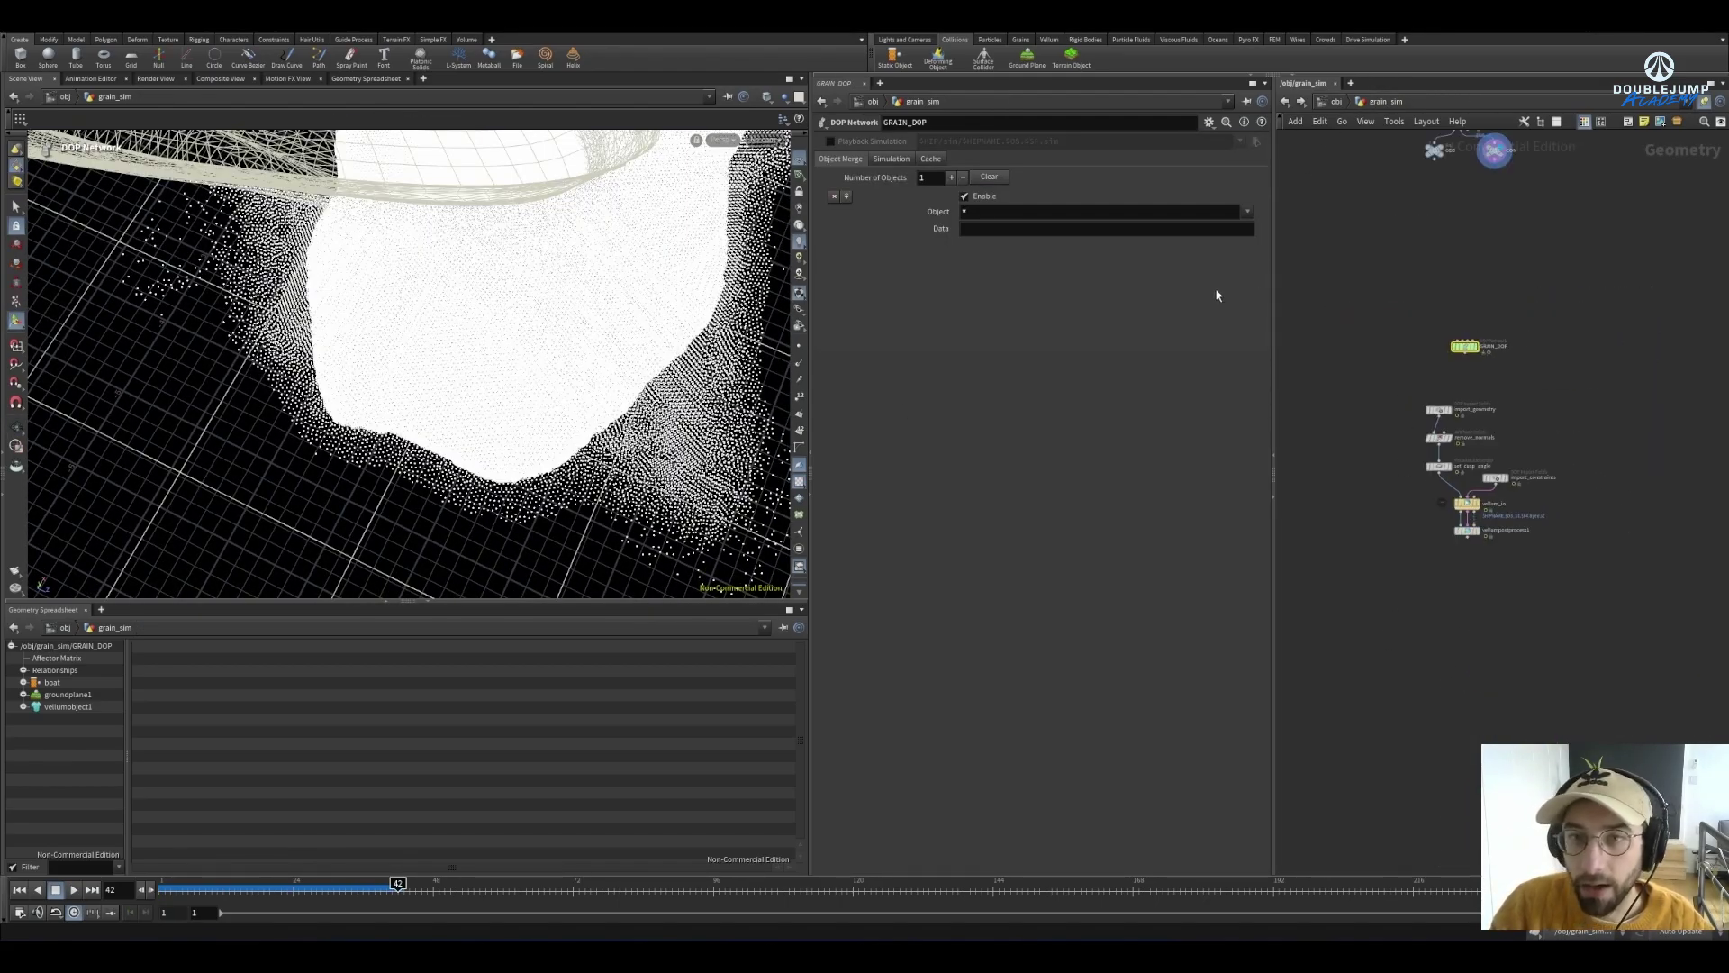
{"action": "scroll", "coordinate": [1438, 498], "scroll_direction": "up", "scroll_amount": 5}
{"action": "left_click", "coordinate": [1411, 502]}
{"action": "left_click", "coordinate": [1438, 503]}
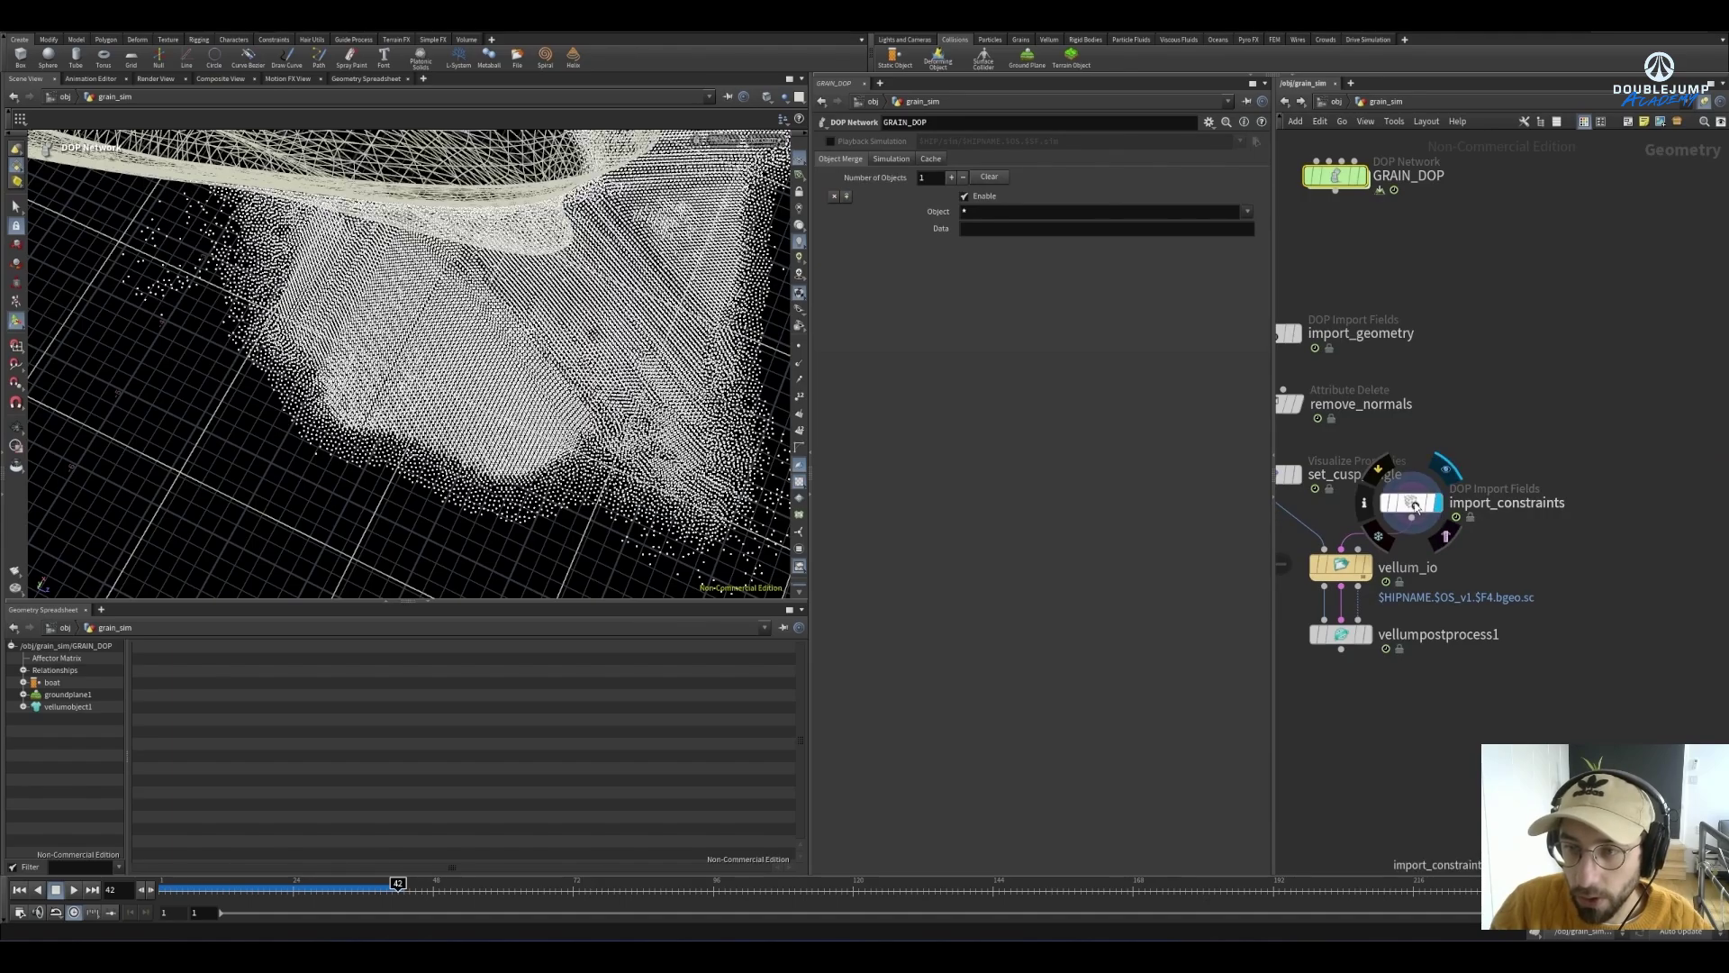
{"action": "left_click_drag", "start_coordinate": [221, 879], "coordinate": [328, 883]}
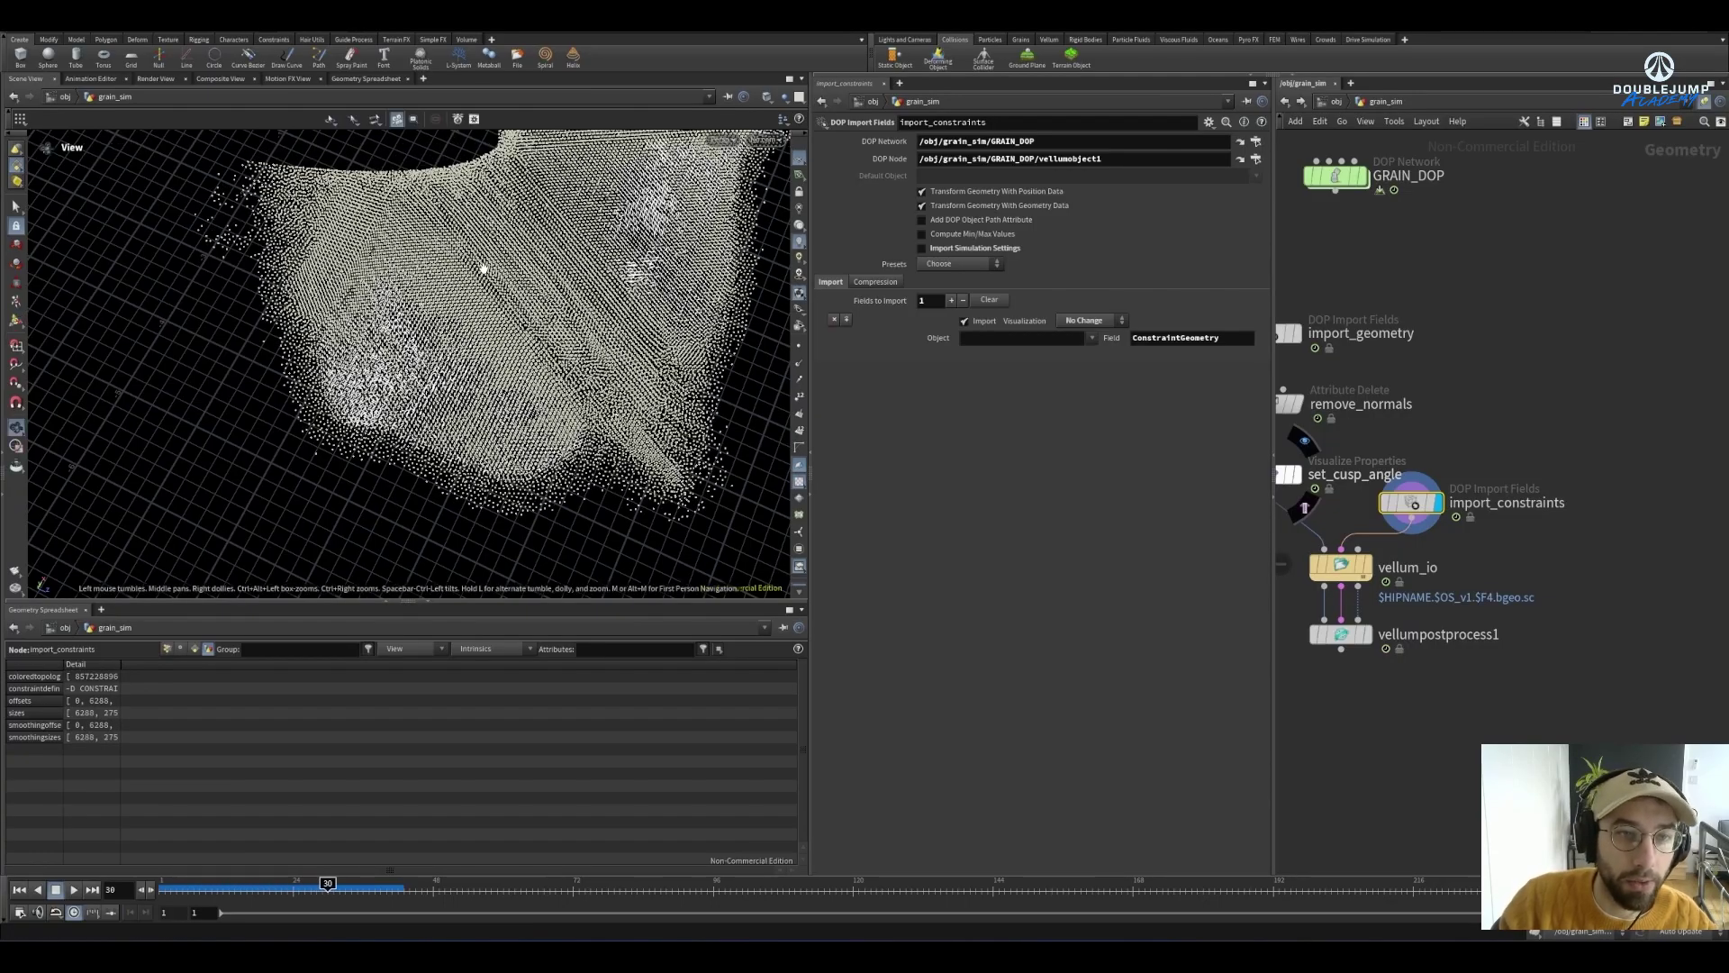
{"action": "left_click_drag", "start_coordinate": [483, 268], "coordinate": [370, 270]}
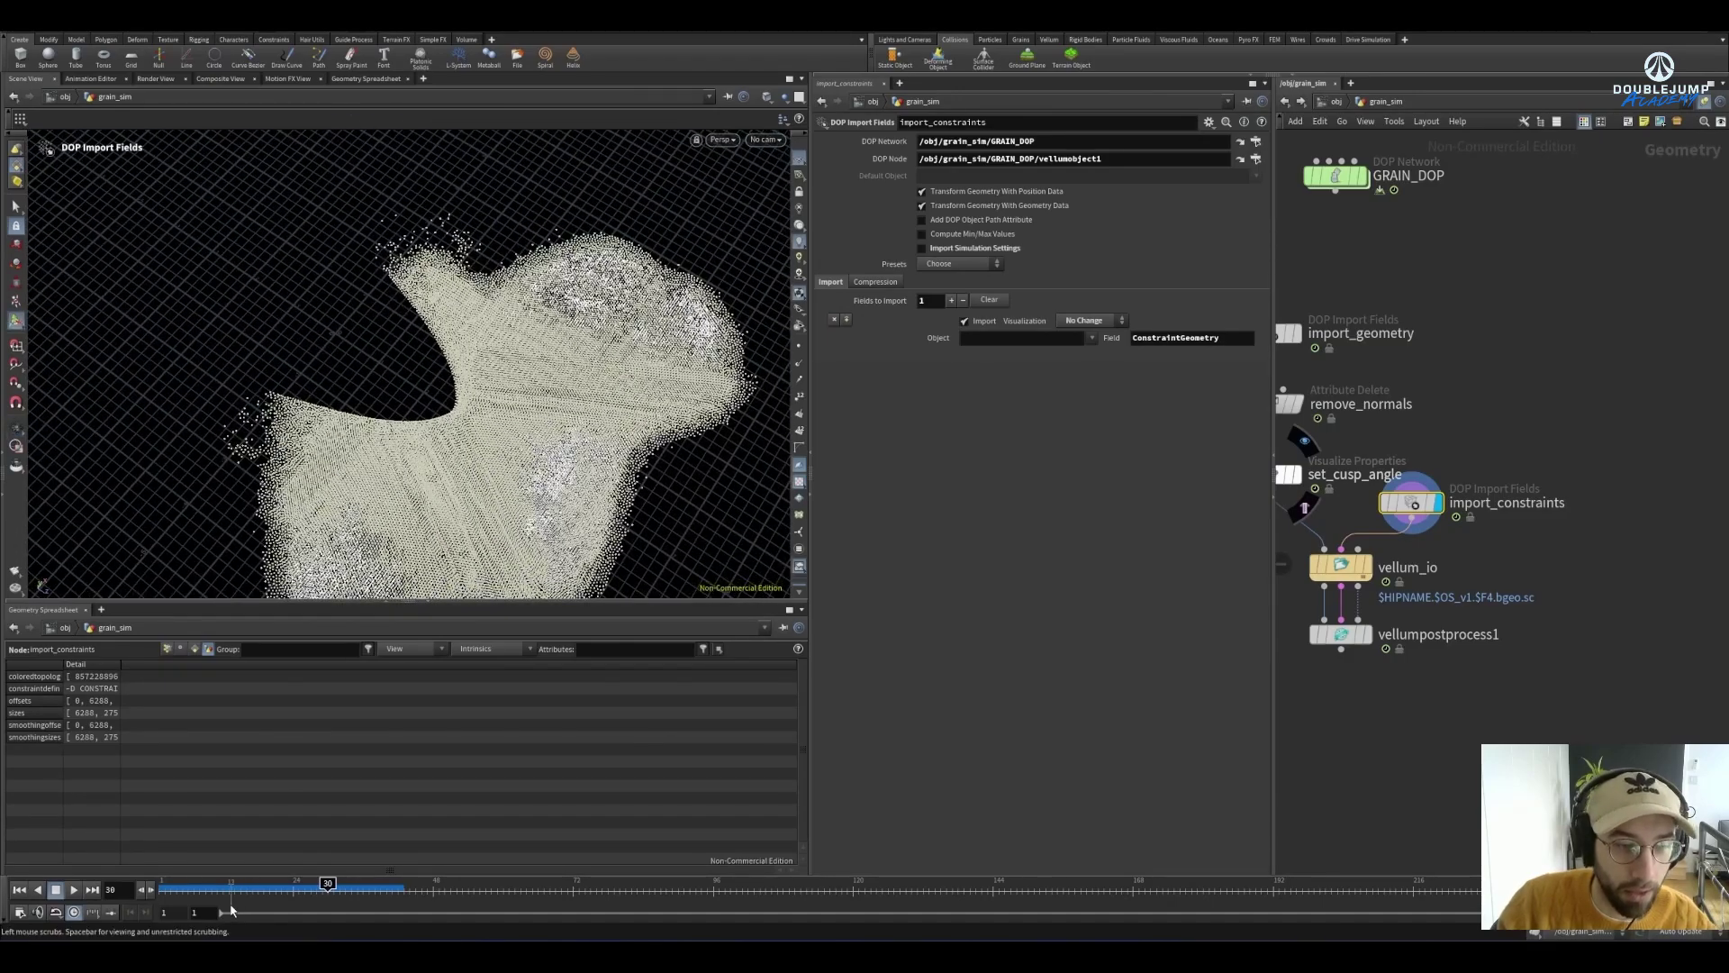
Rewind to frame 1 and set vellumglue1's breaking Threshold to 10
{"action": "left_click", "coordinate": [163, 887]}
{"action": "key", "text": "h"}
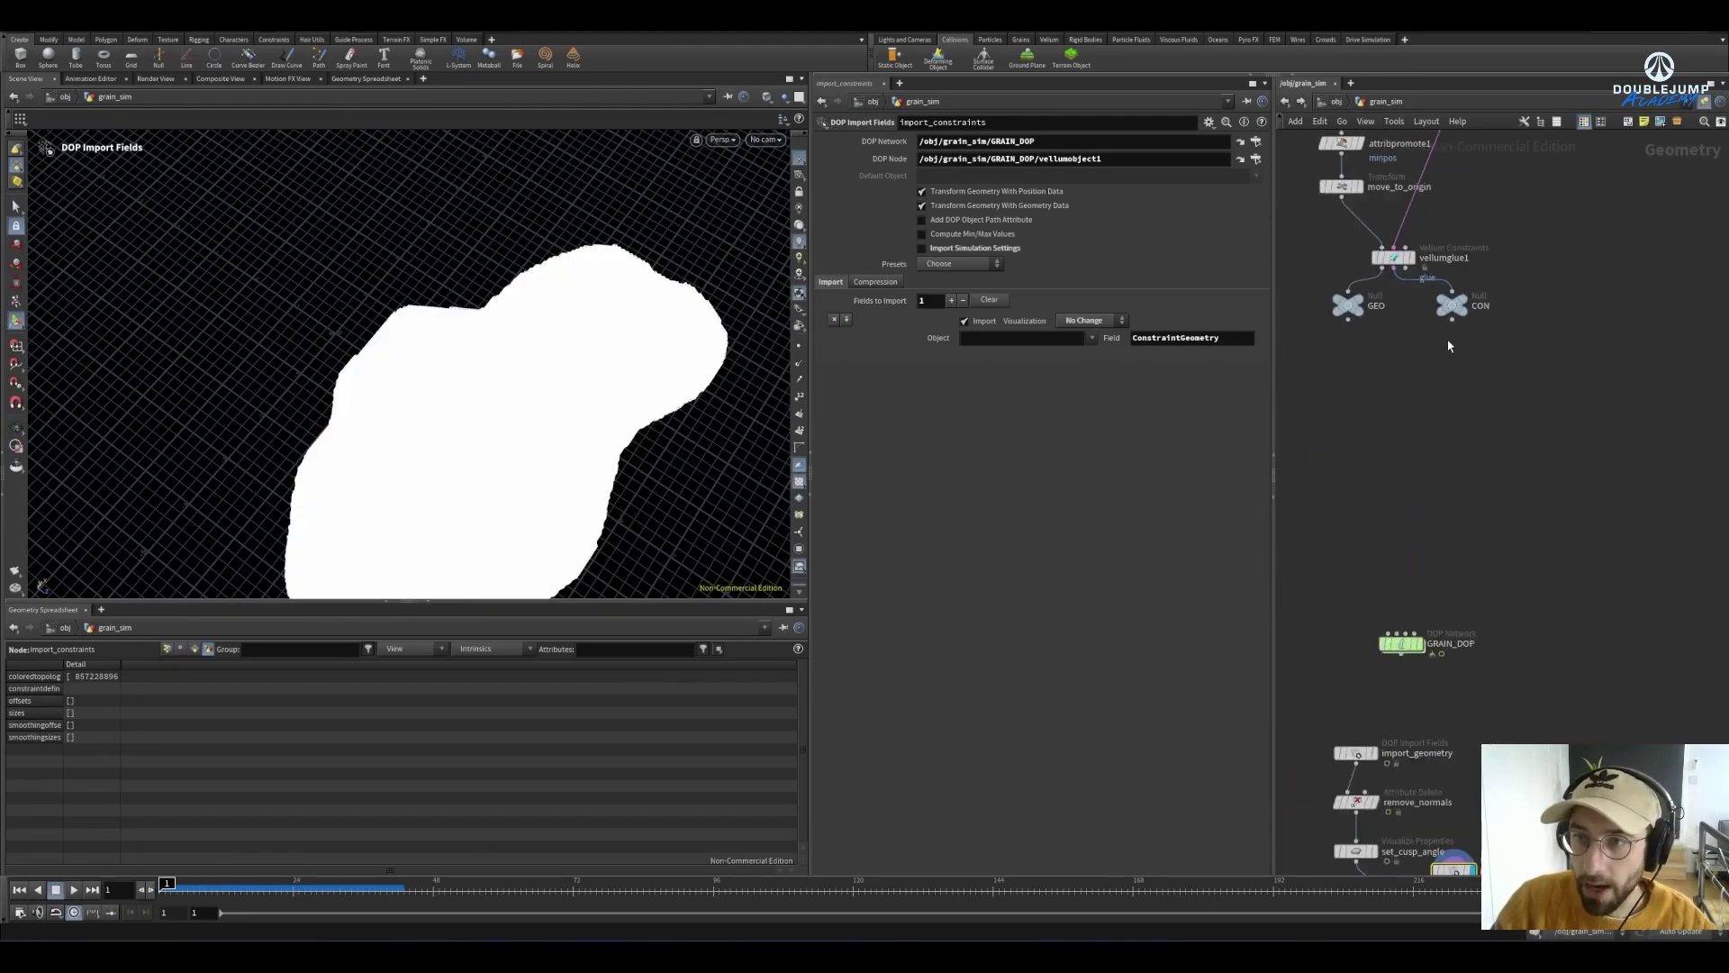
{"action": "left_click", "coordinate": [1387, 241]}
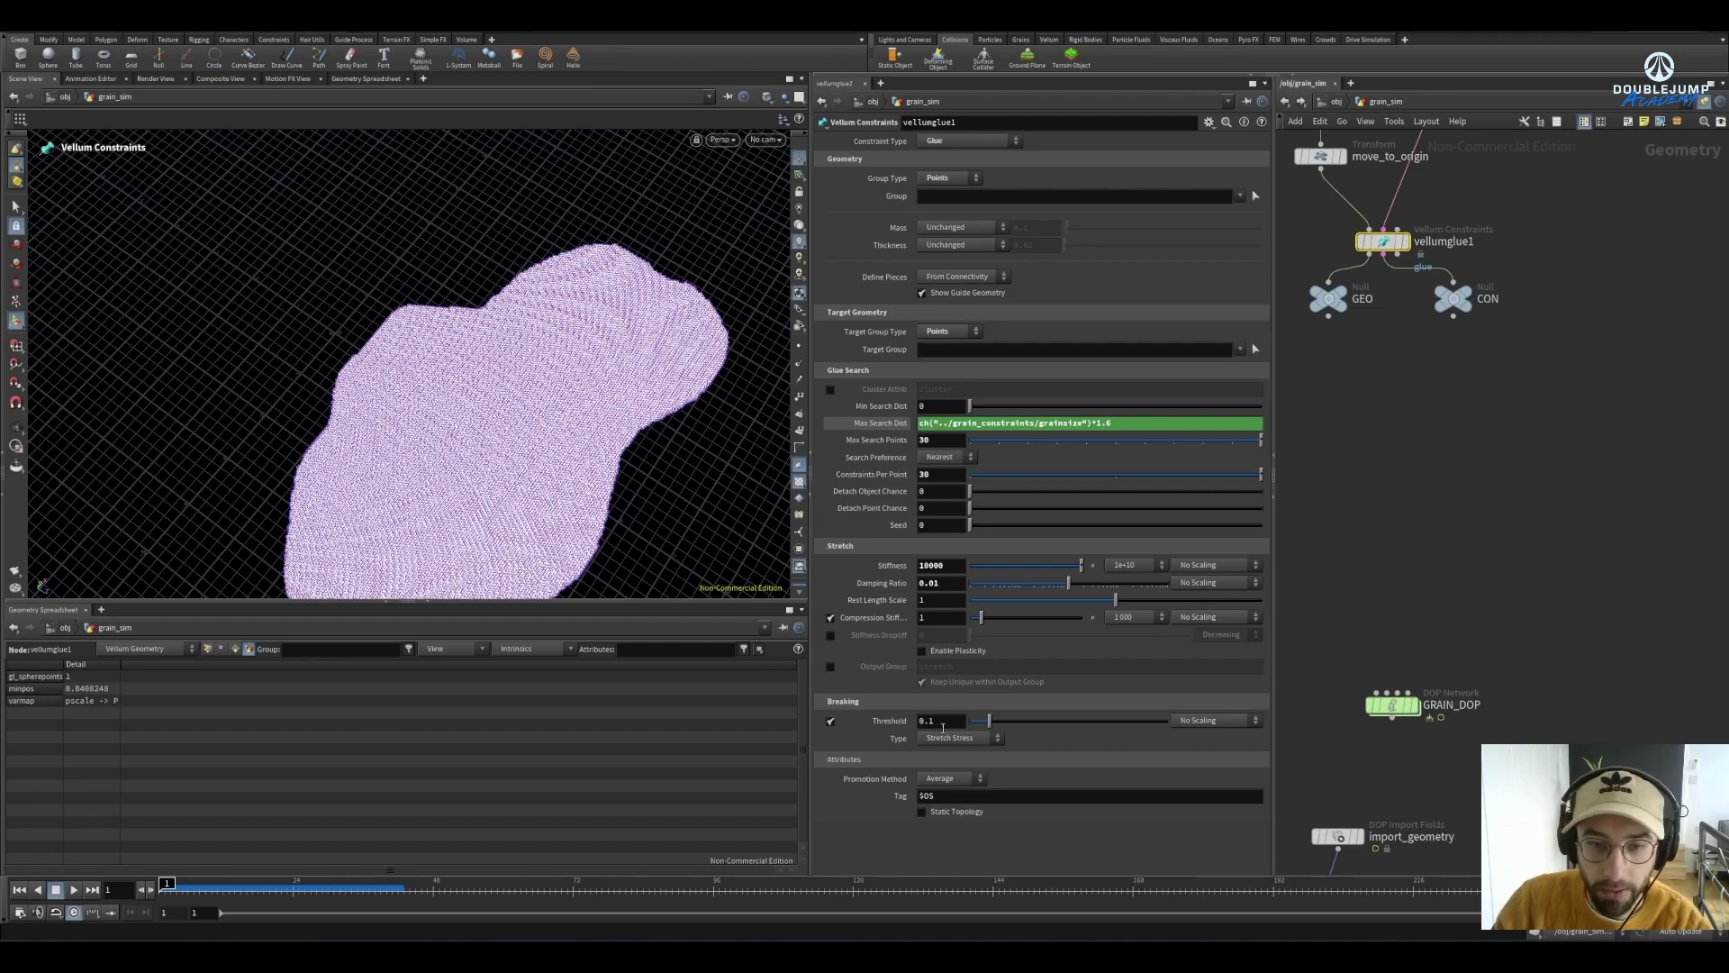
{"action": "double_click", "coordinate": [937, 720]}
{"action": "type", "text": "10"}
{"action": "key", "text": "Return"}
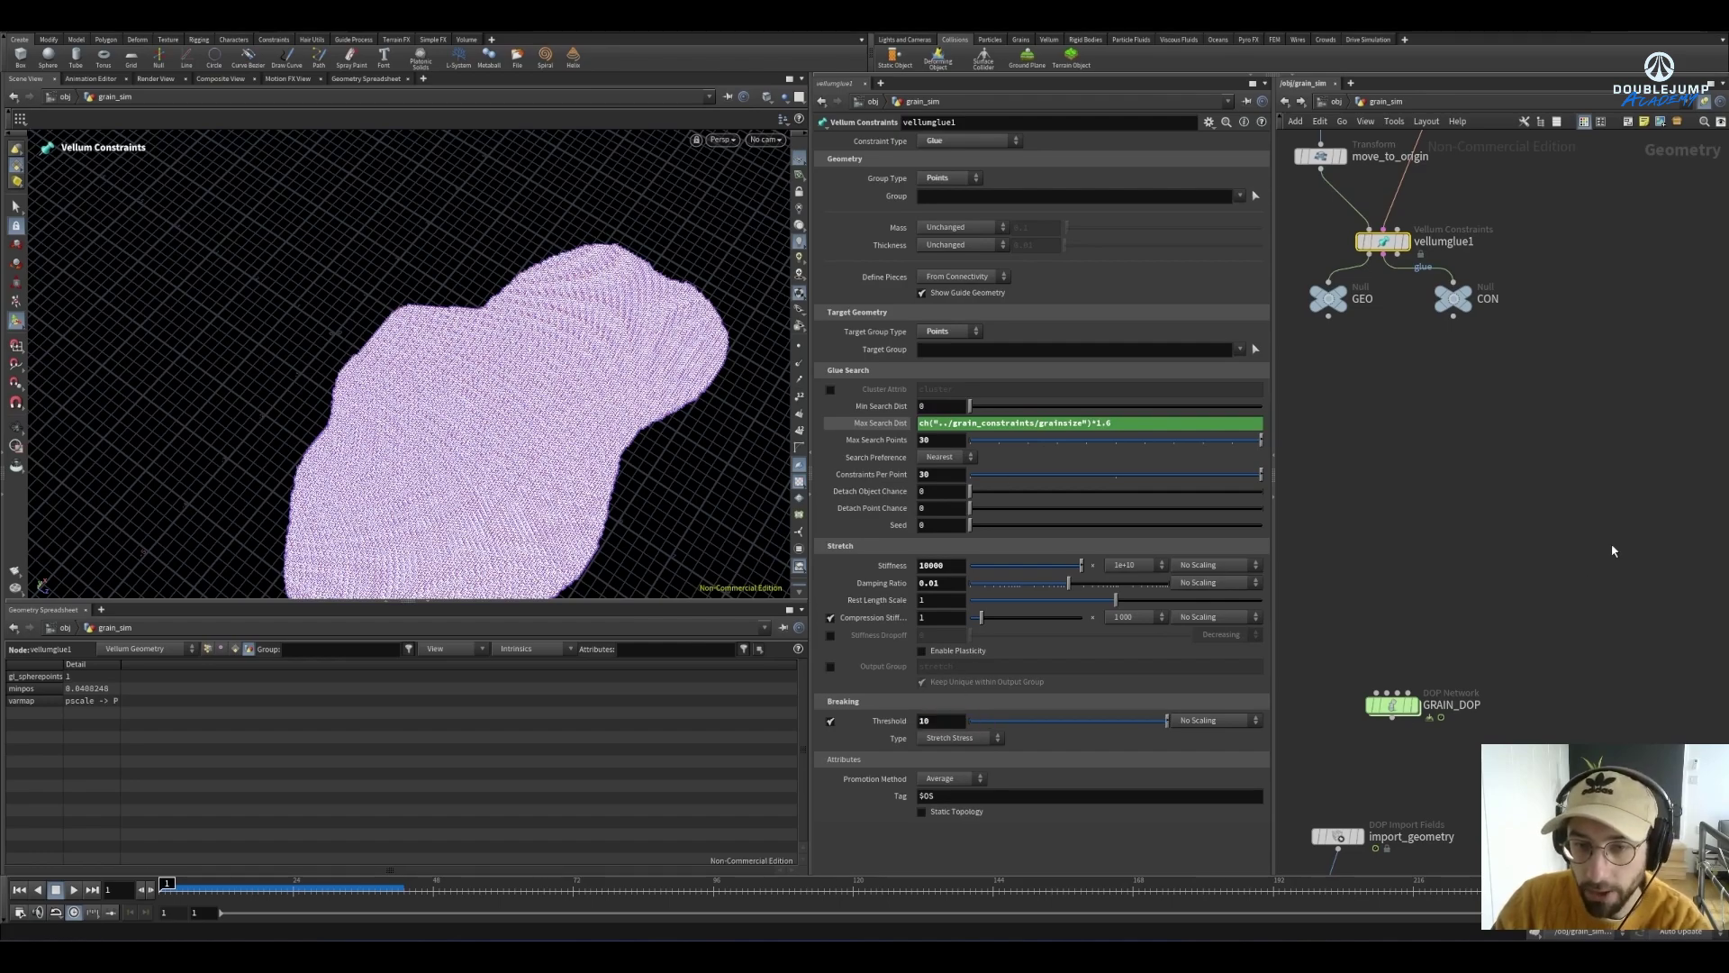
Play import_constraints to frame 39, then inspect the grain and boat collision inside GRAIN_DOP, scrubbing to frame 36
{"action": "middle_click_drag", "start_coordinate": [1583, 566], "coordinate": [1558, 360]}
{"action": "left_click", "coordinate": [1434, 766]}
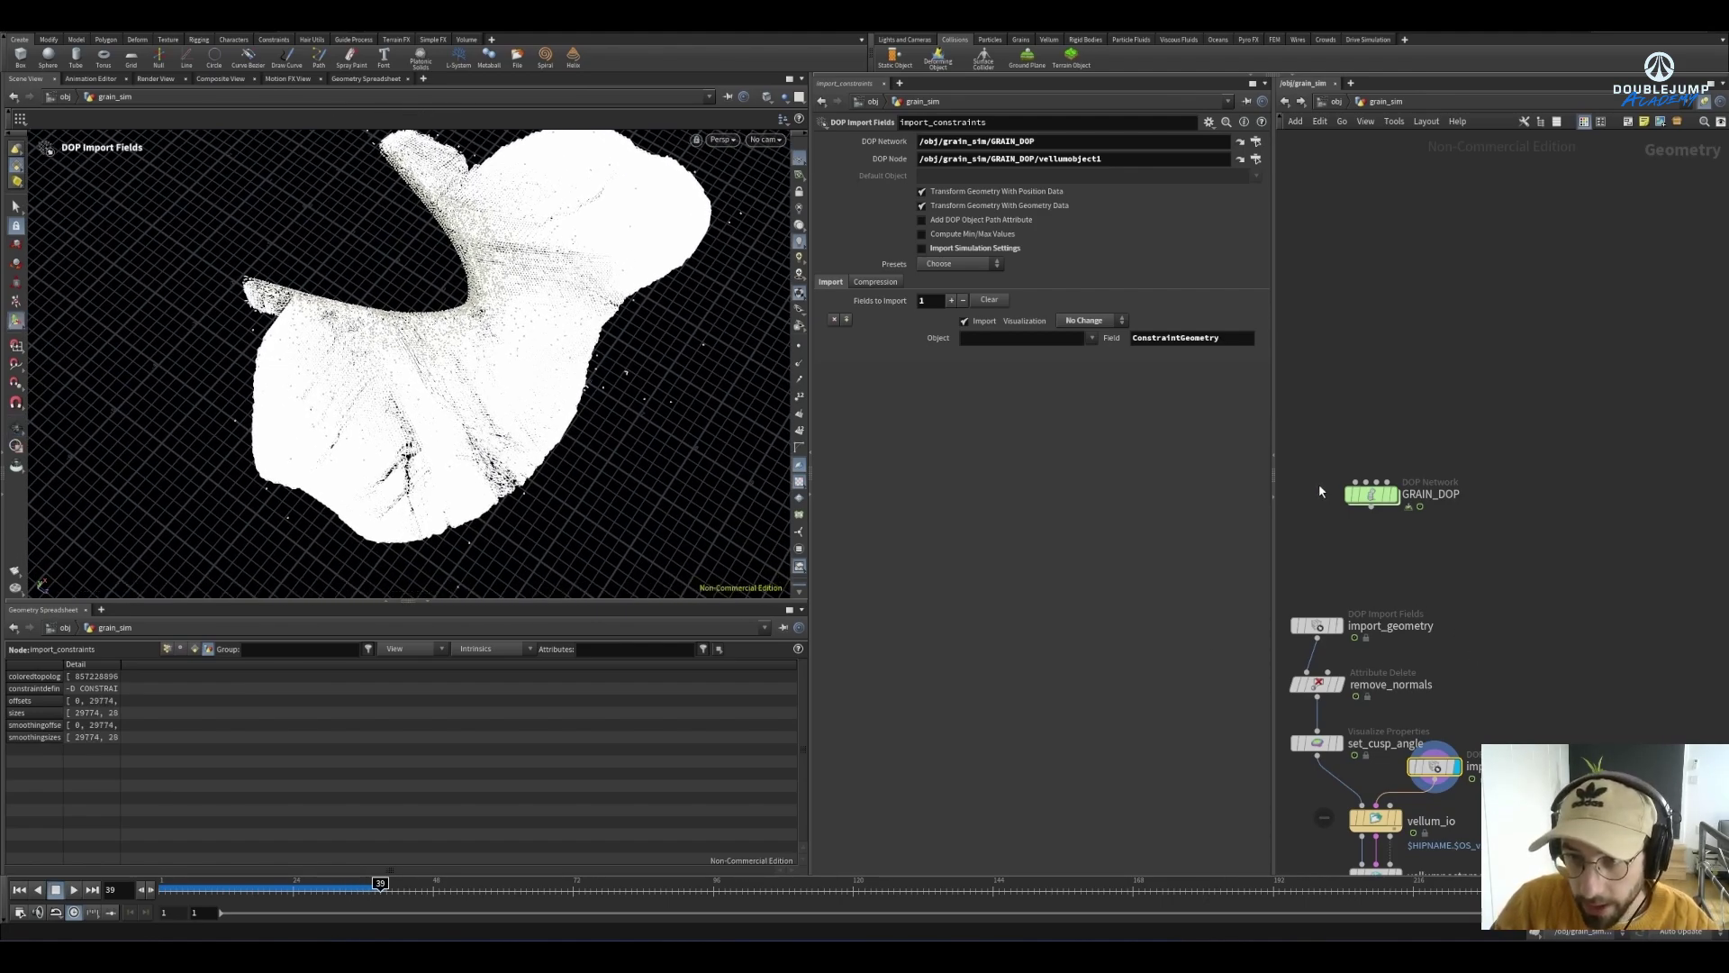
{"action": "double_click", "coordinate": [1370, 494]}
{"action": "scroll", "coordinate": [532, 406], "scroll_direction": "up", "scroll_amount": 6}
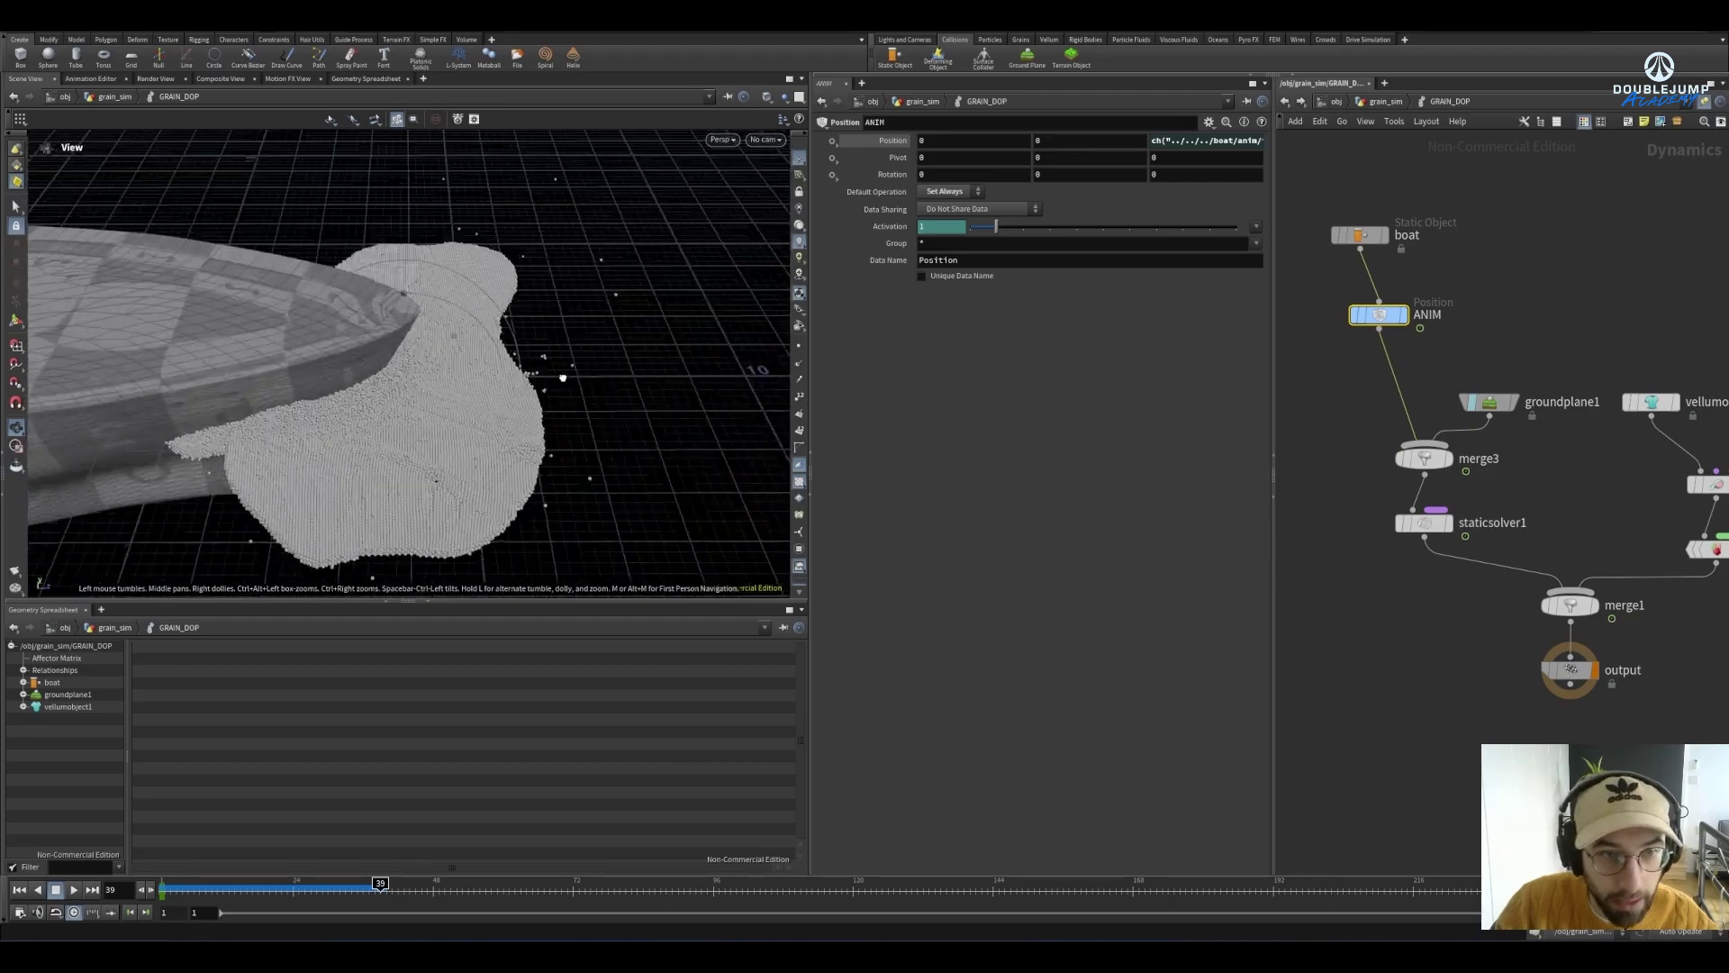
{"action": "left_click_drag", "start_coordinate": [512, 420], "coordinate": [460, 450]}
{"action": "key", "text": "Return"}
{"action": "mouse_move", "coordinate": [187, 883]}
{"action": "left_mouse_down"}
{"action": "mouse_move", "coordinate": [278, 862]}
{"action": "mouse_move", "coordinate": [363, 878]}
{"action": "left_mouse_up"}
{"action": "scroll", "coordinate": [455, 493], "scroll_direction": "up", "scroll_amount": 3}
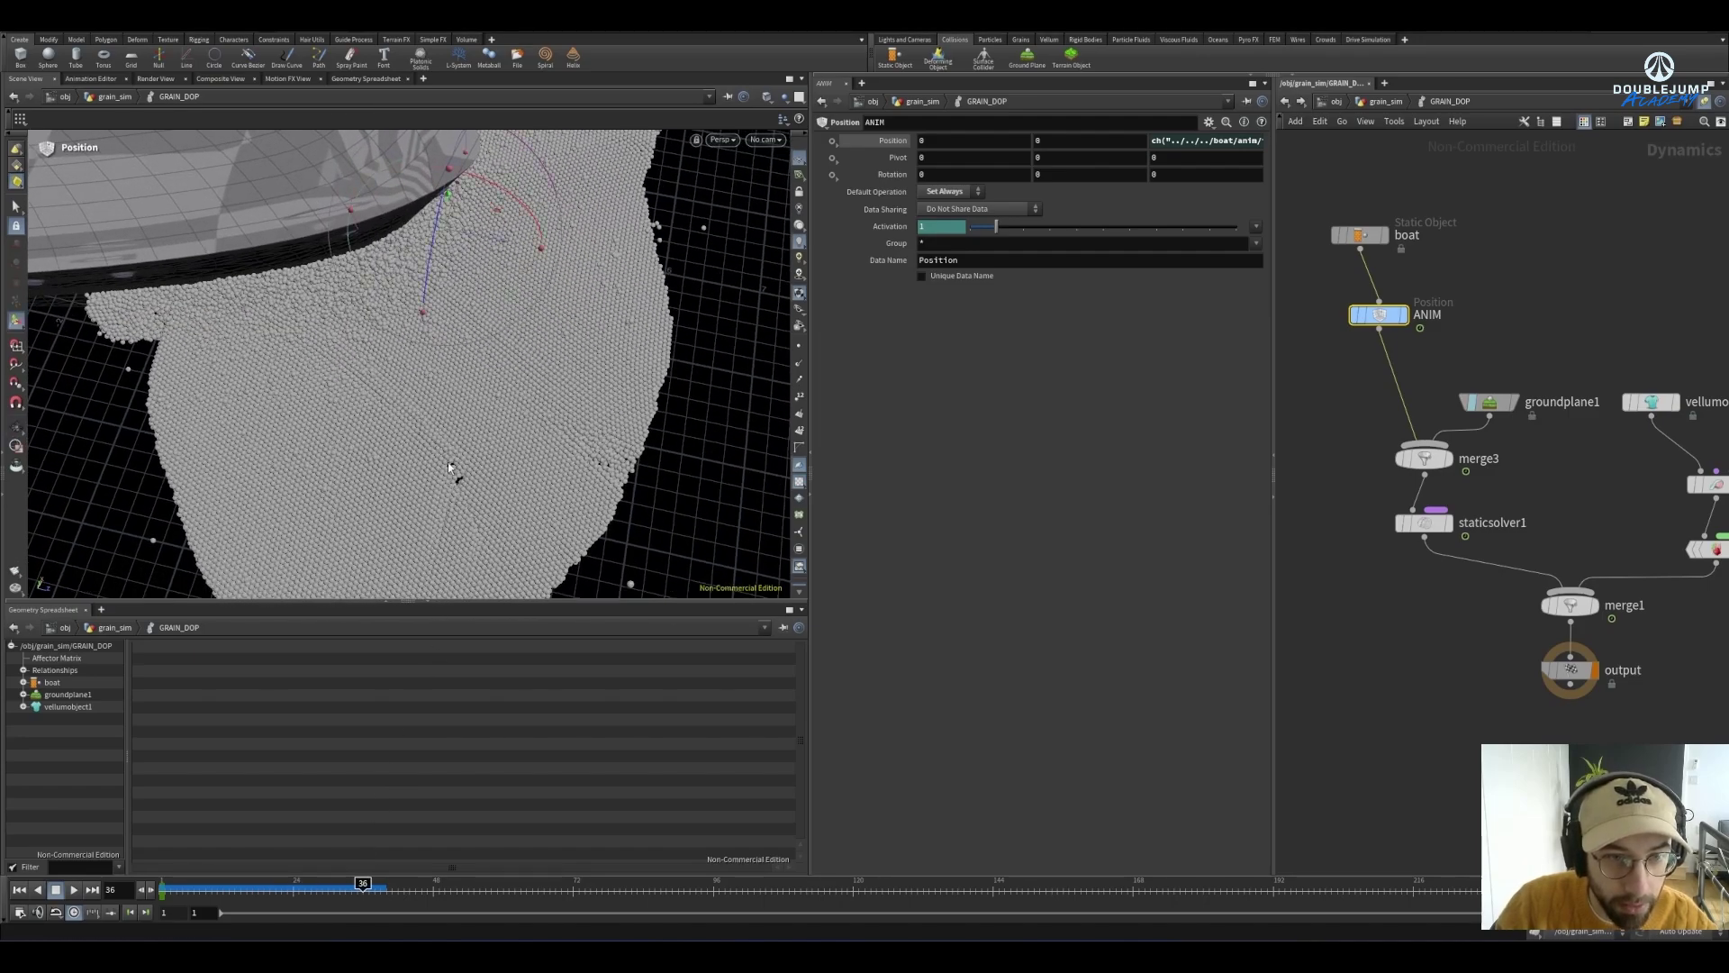
Rewind to frame 1, return to grain_sim, and set vellumglue1's breaking Threshold to 10000
{"action": "left_click", "coordinate": [147, 884]}
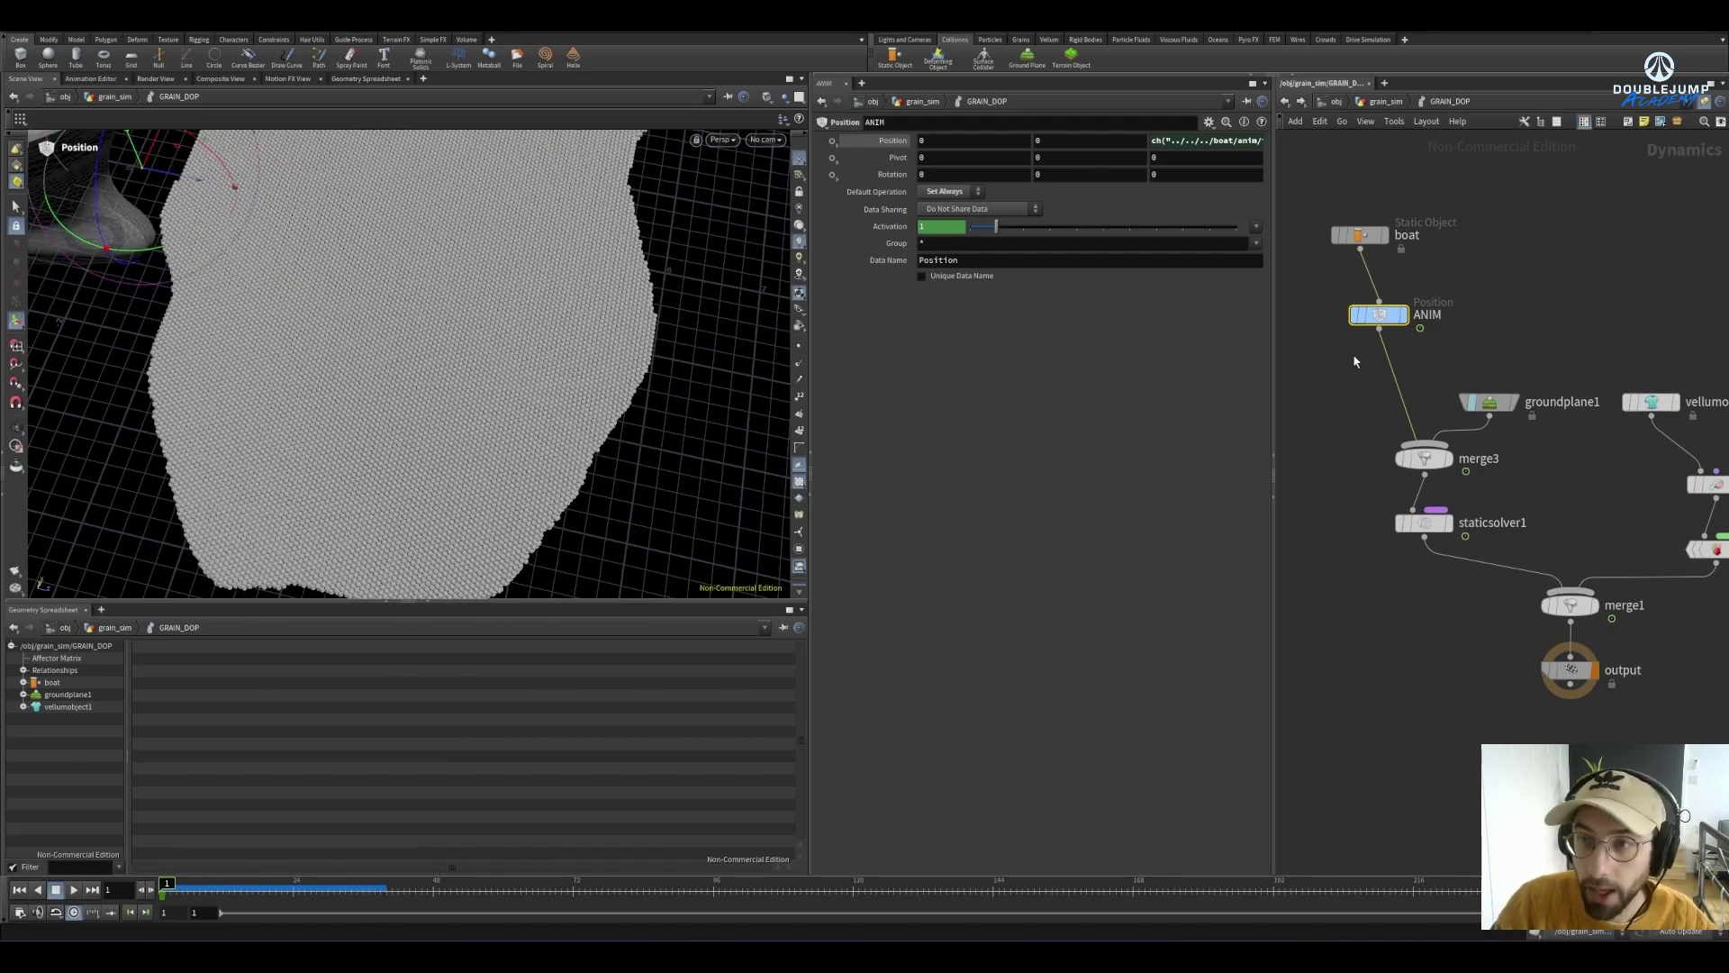
{"action": "left_click", "coordinate": [1385, 102]}
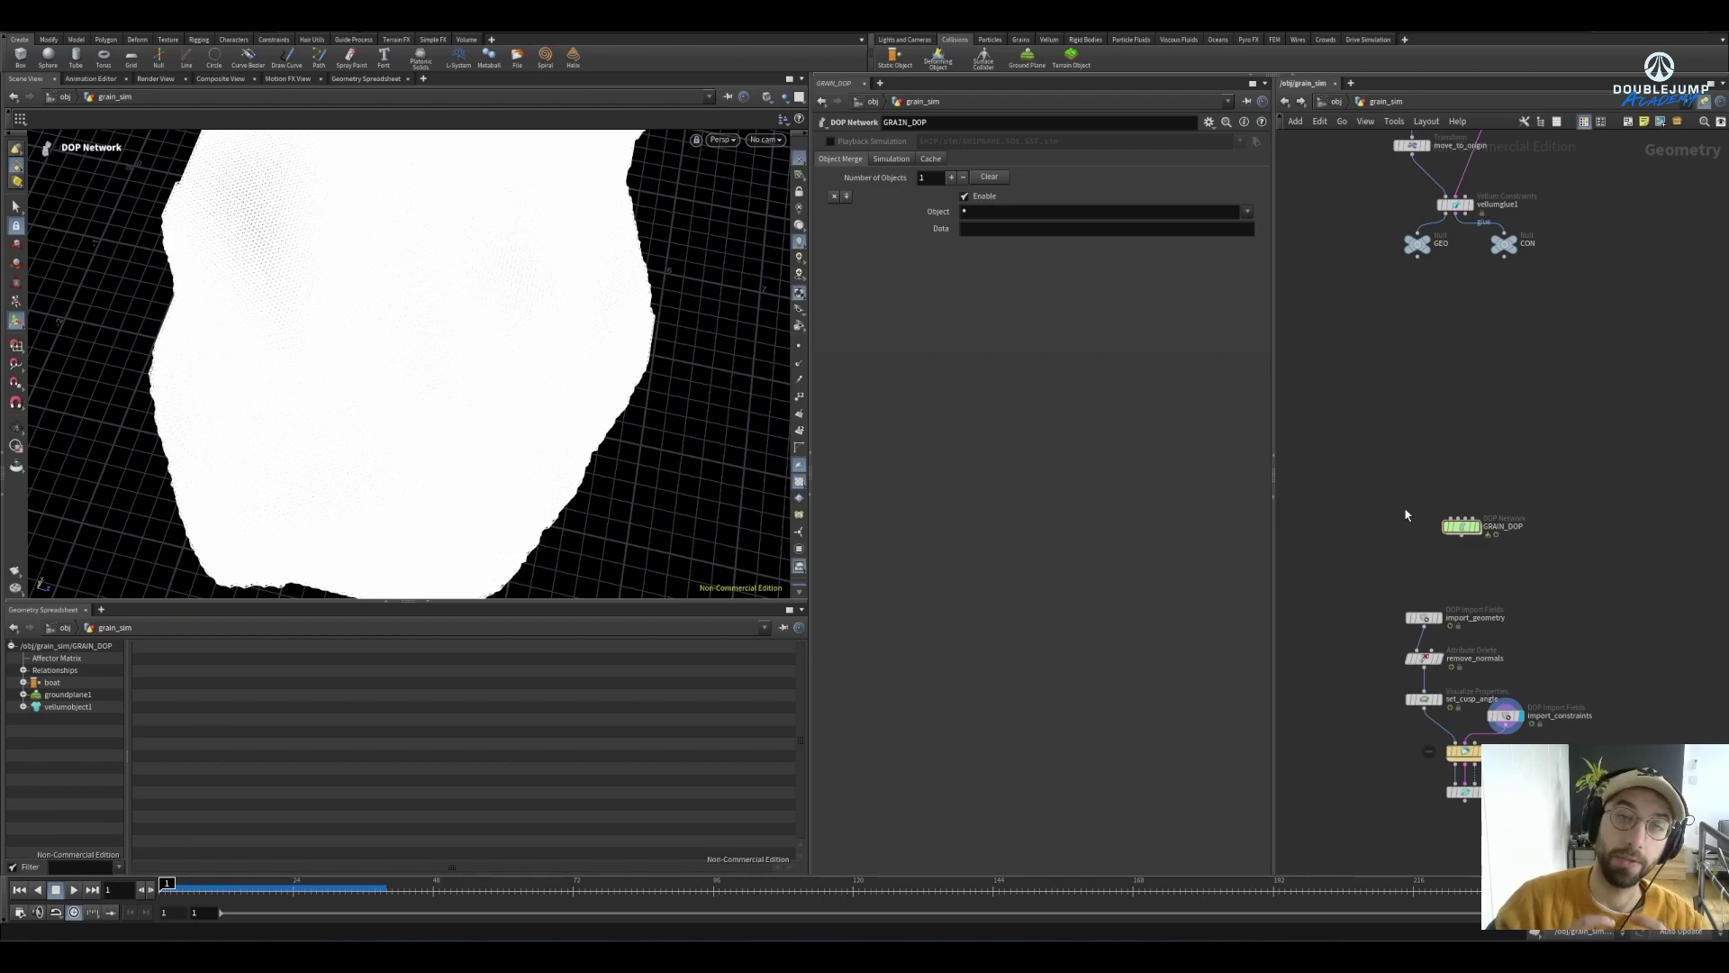
{"action": "left_click", "coordinate": [1455, 205]}
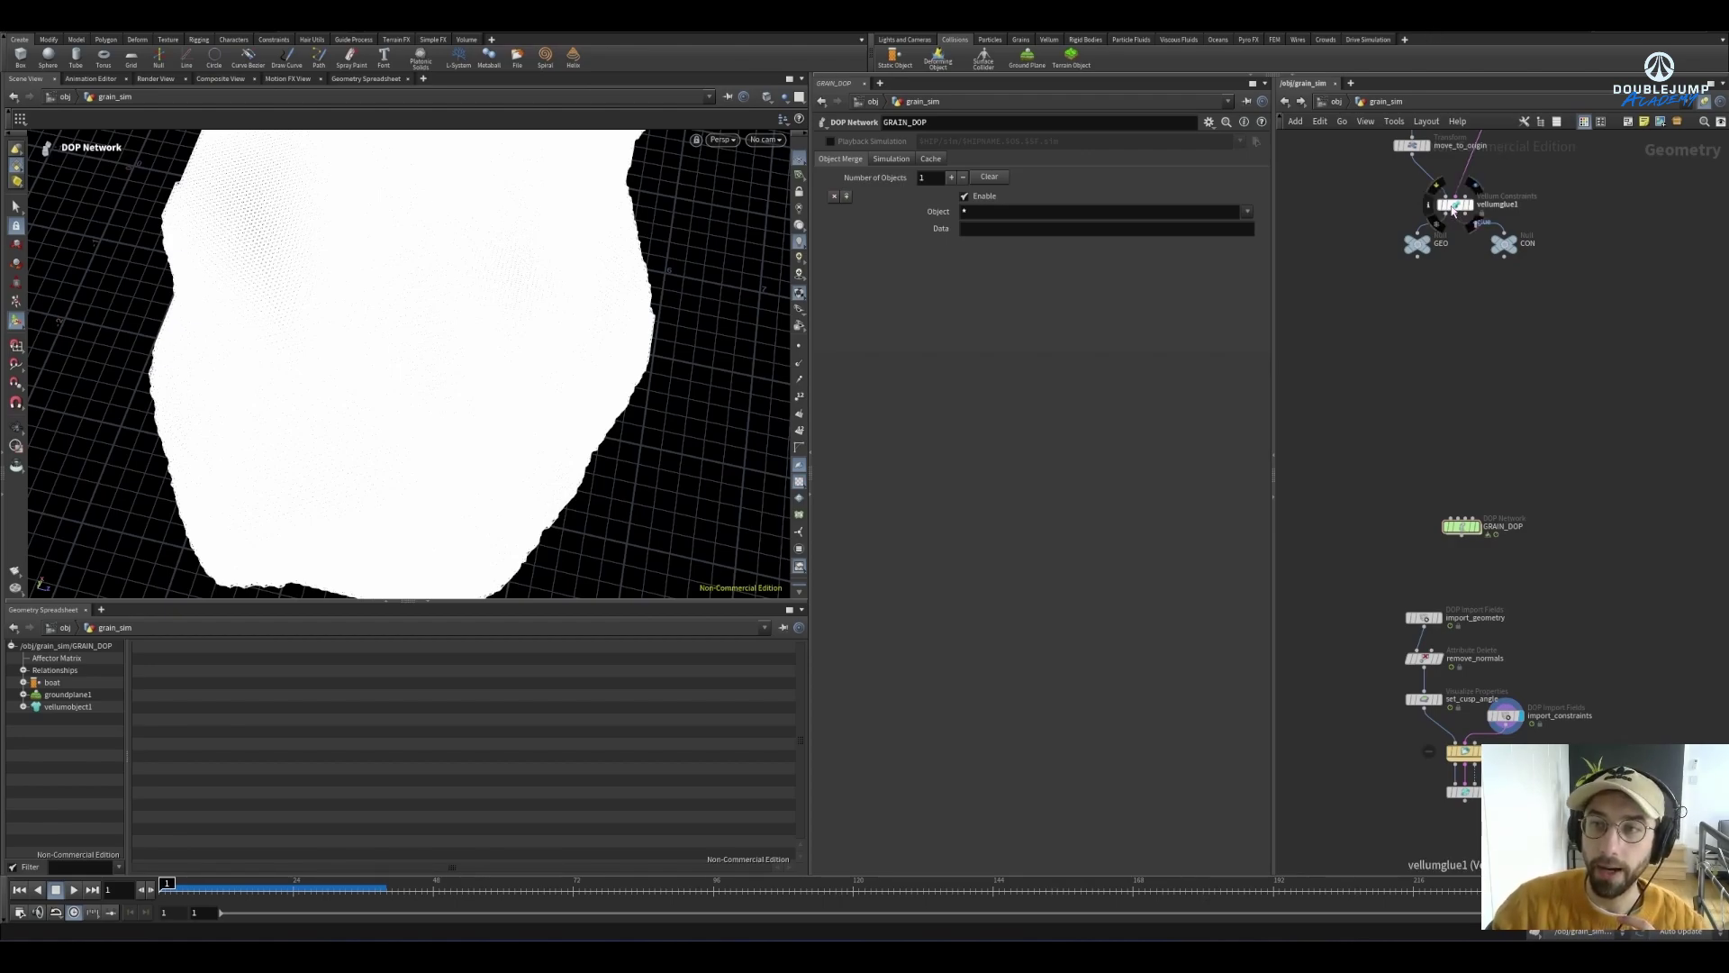
{"action": "left_click", "coordinate": [941, 724]}
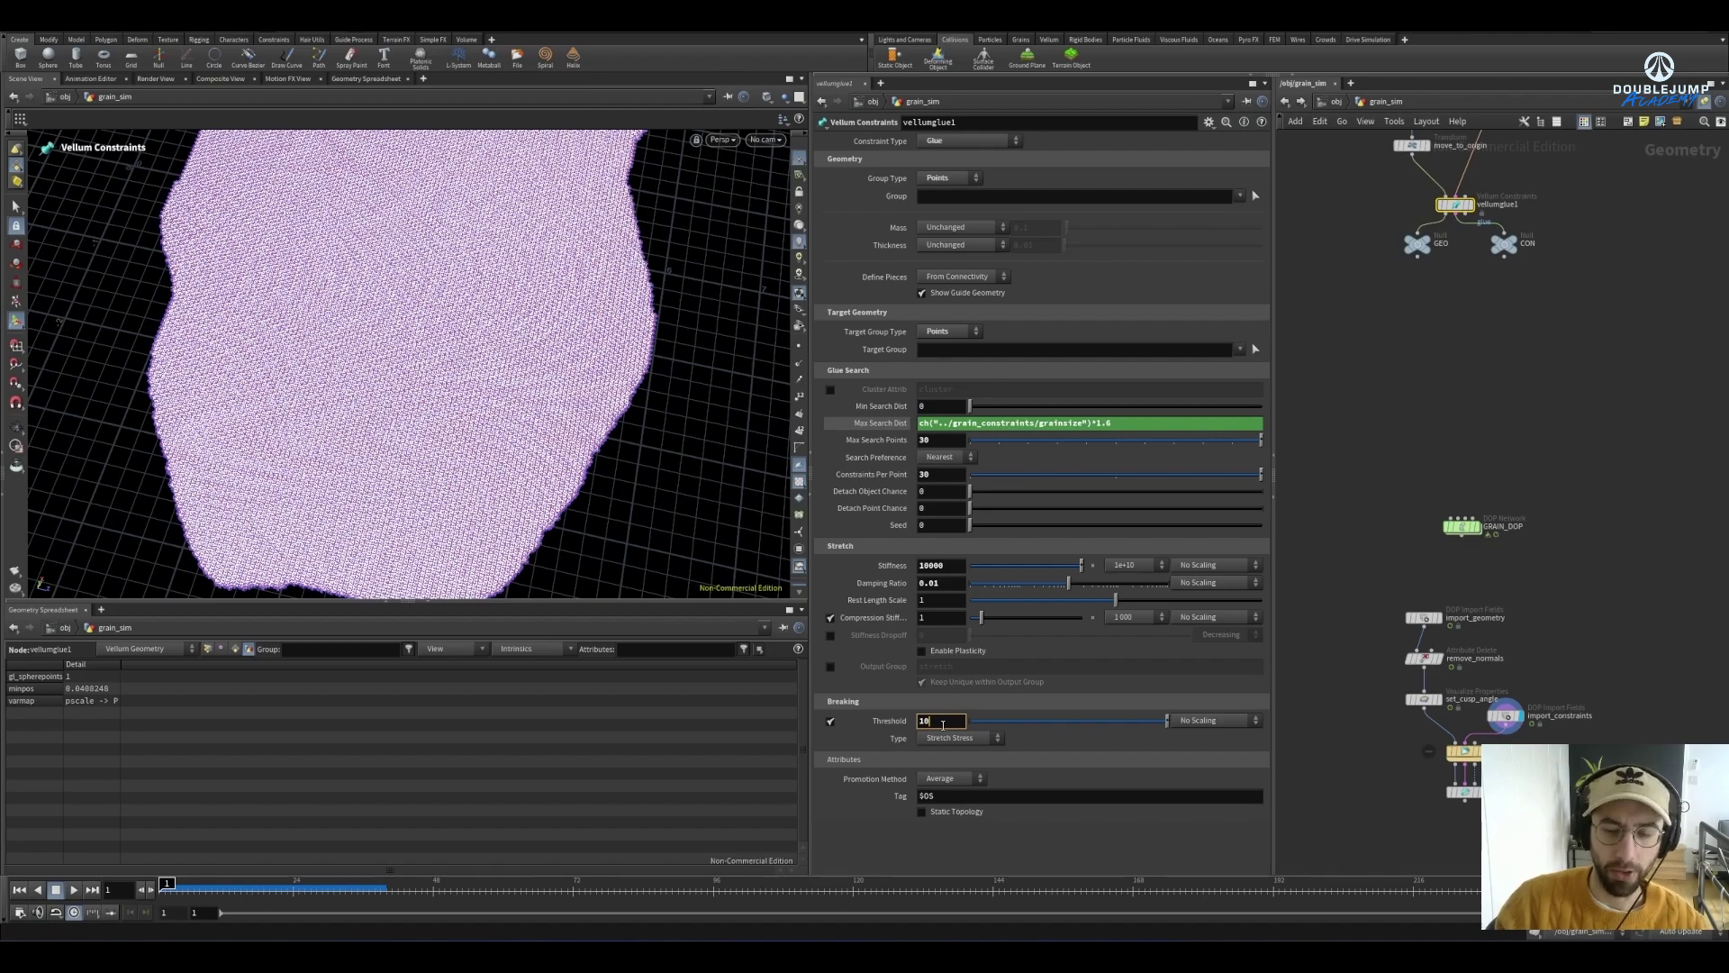
{"action": "key", "text": "Return"}
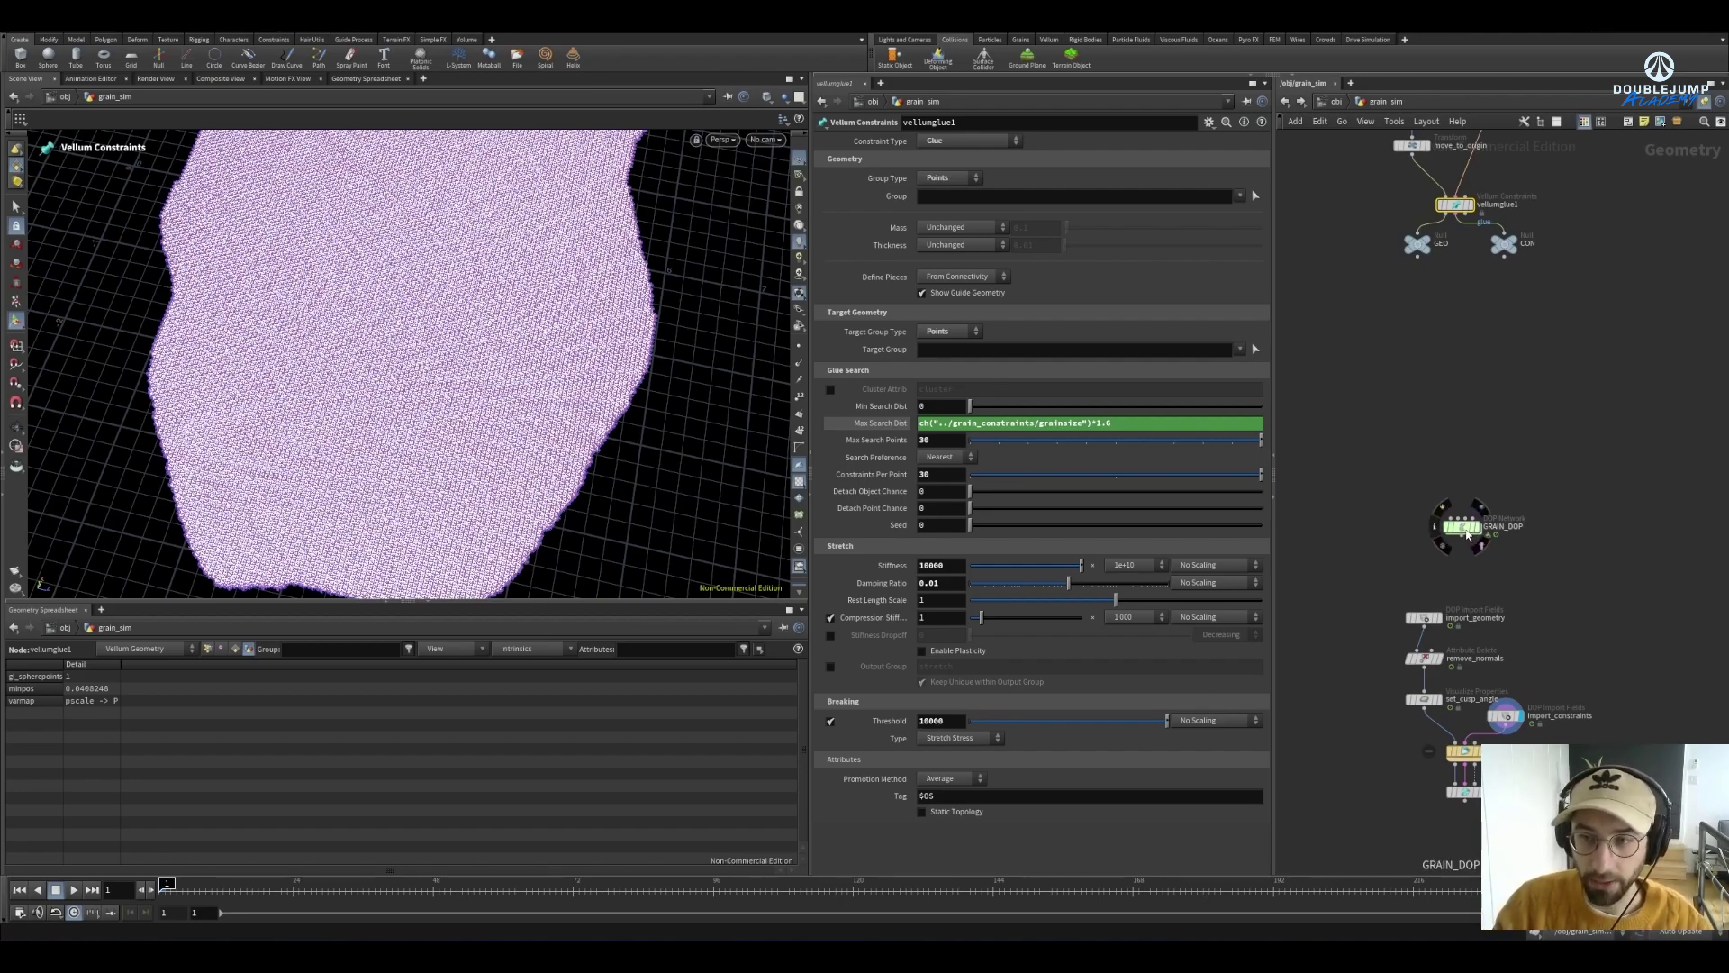
Enter GRAIN_DOP, play the simulation to frame 42, and examine the grain sheet against the boat from several angles
{"action": "left_click", "coordinate": [1466, 532]}
{"action": "double_click", "coordinate": [1466, 531]}
{"action": "key", "text": "Up"}
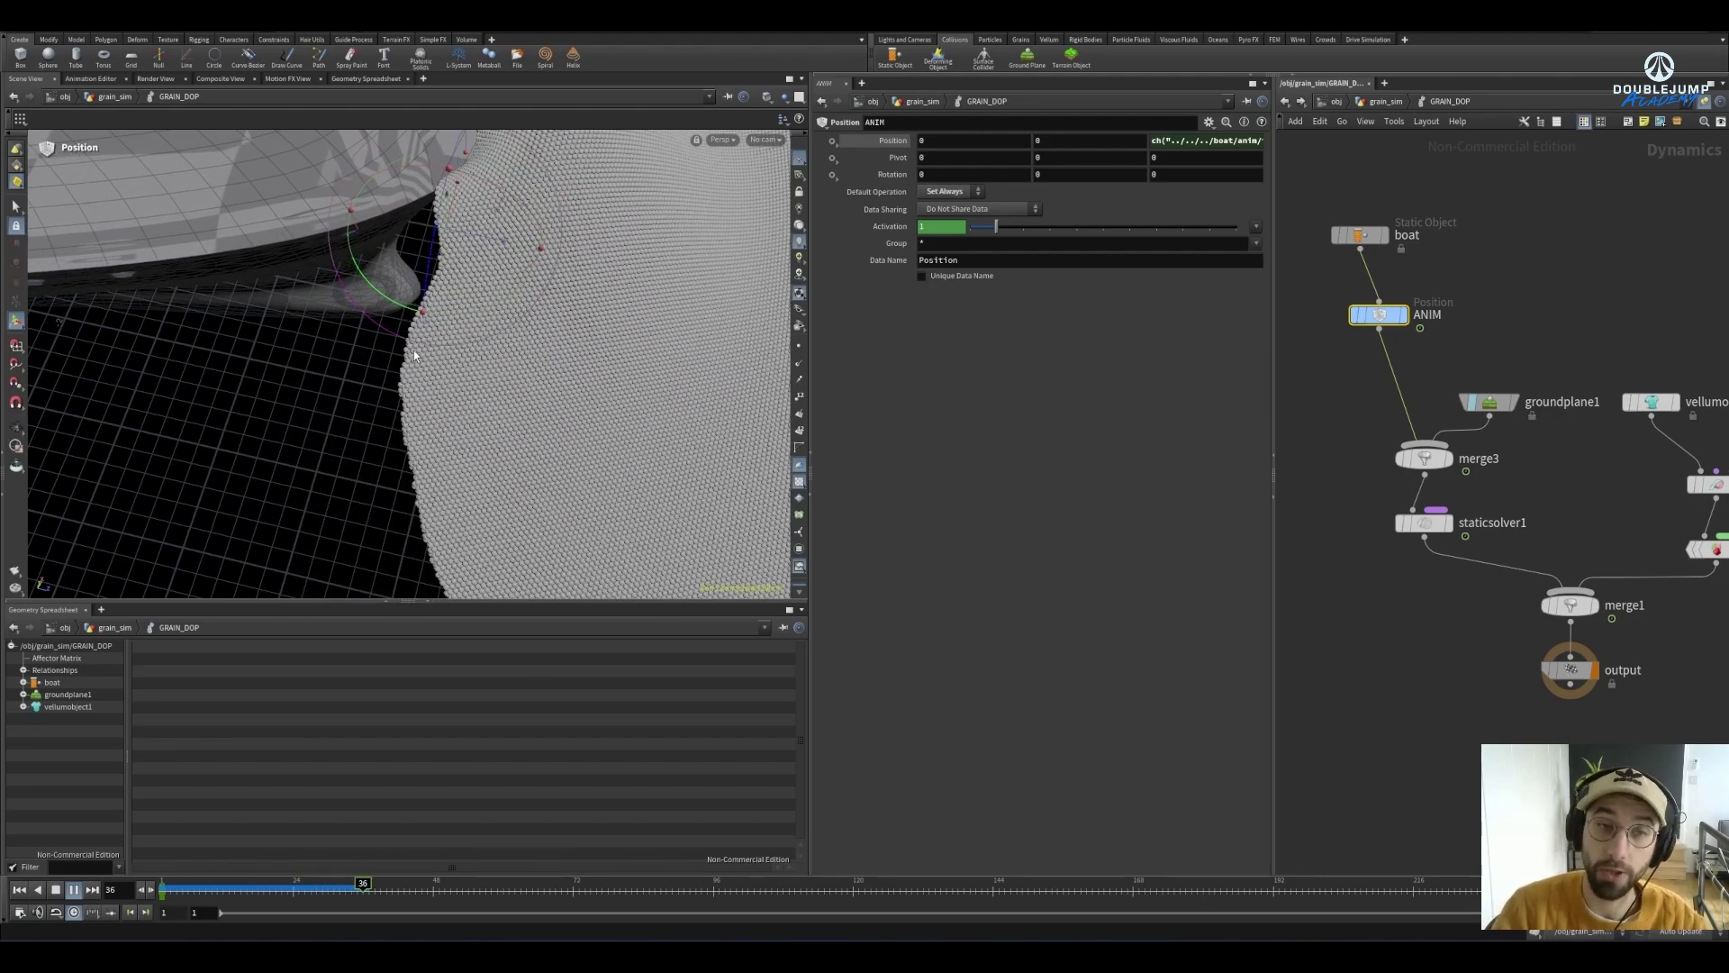
{"action": "key", "text": "Escape"}
{"action": "left_click_drag", "start_coordinate": [414, 356], "coordinate": [517, 340]}
{"action": "key", "text": "Return"}
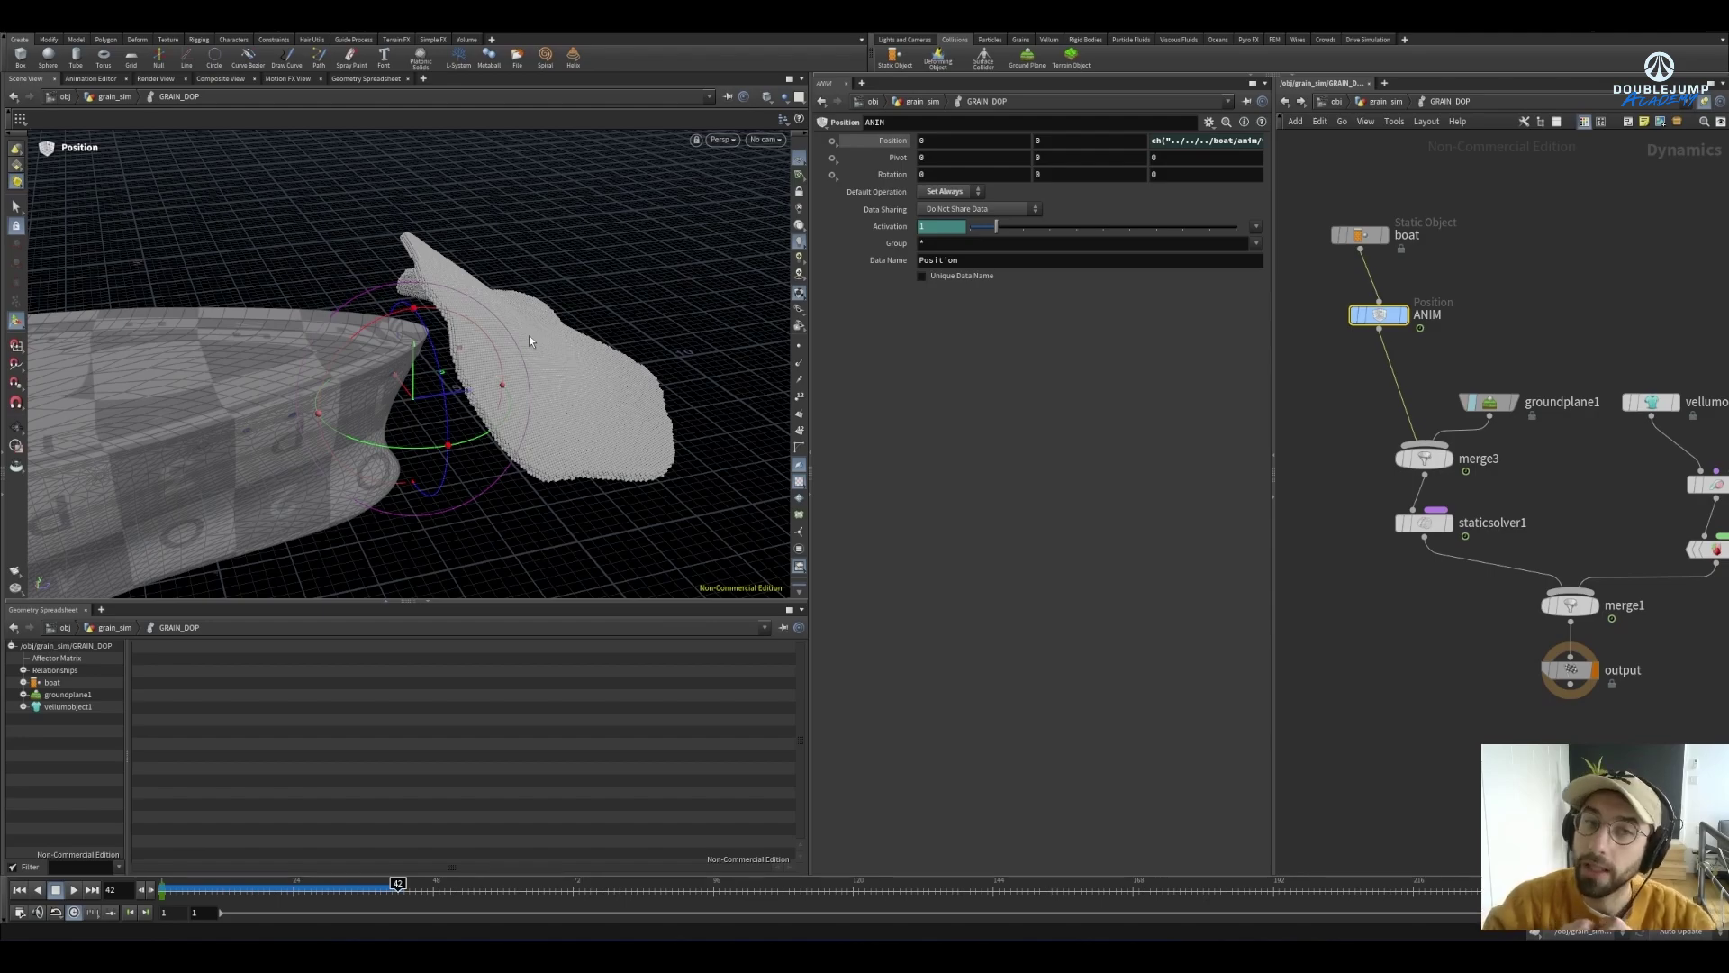
{"action": "left_click_drag", "start_coordinate": [527, 339], "coordinate": [602, 368], "text": "alt"}
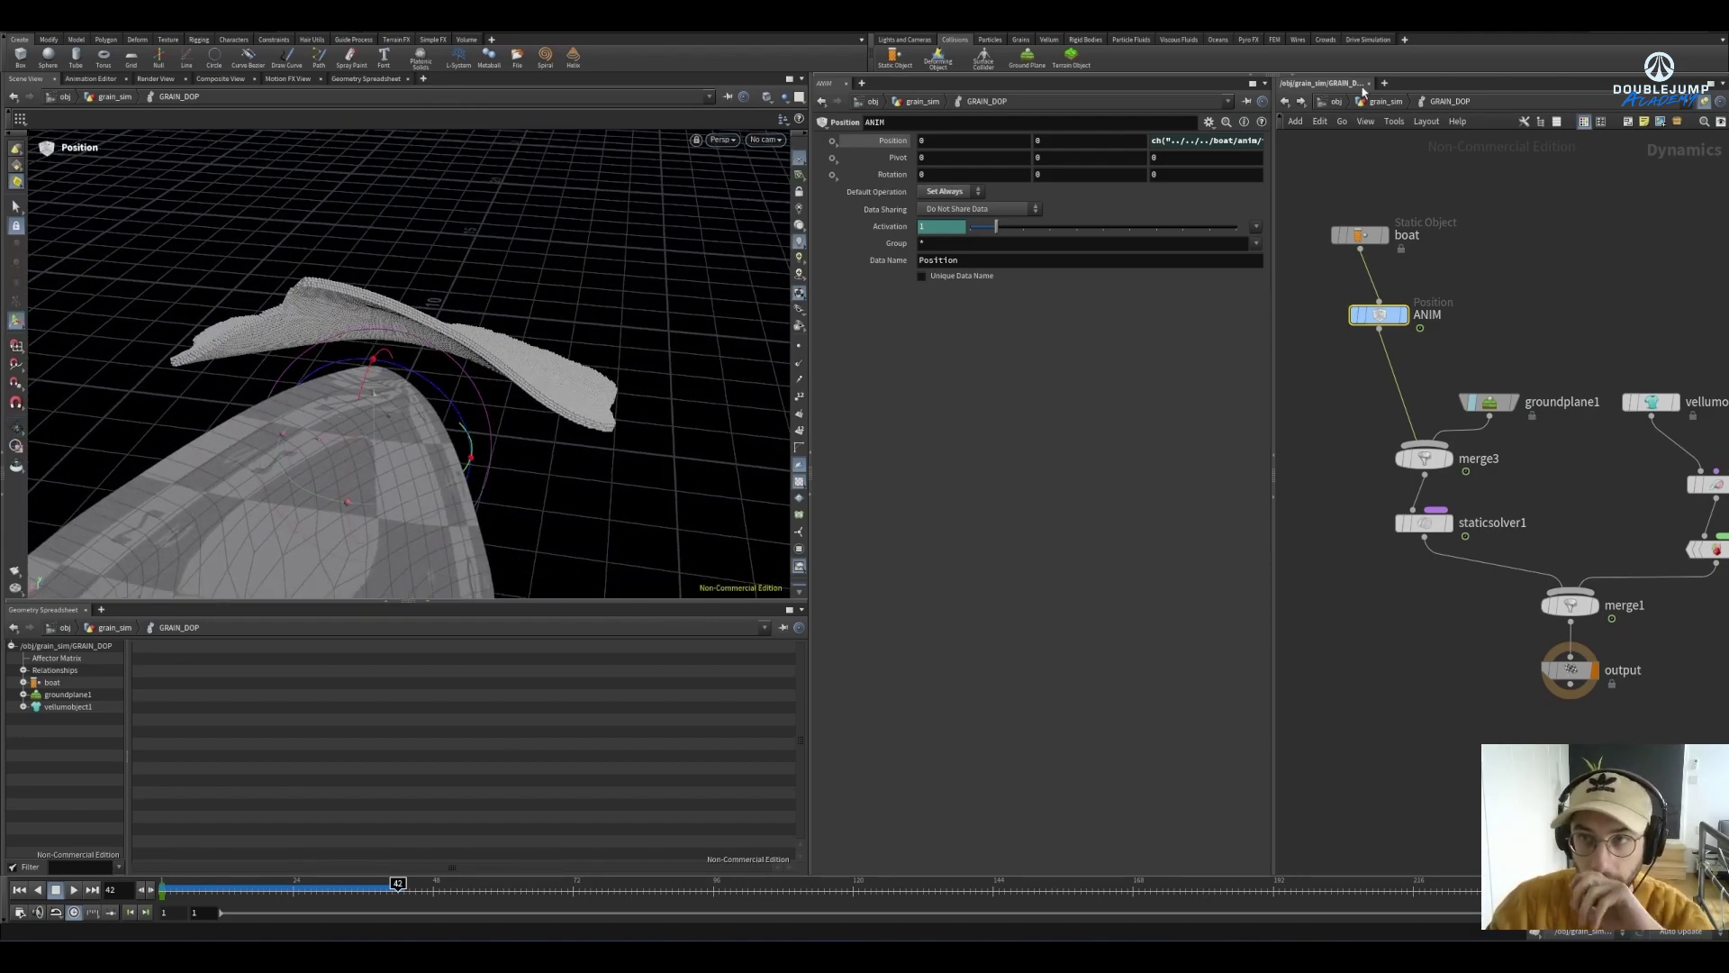
Return to grain_sim, rewind to frame 1, and view the whole grain shape from above
{"action": "left_click", "coordinate": [1380, 101]}
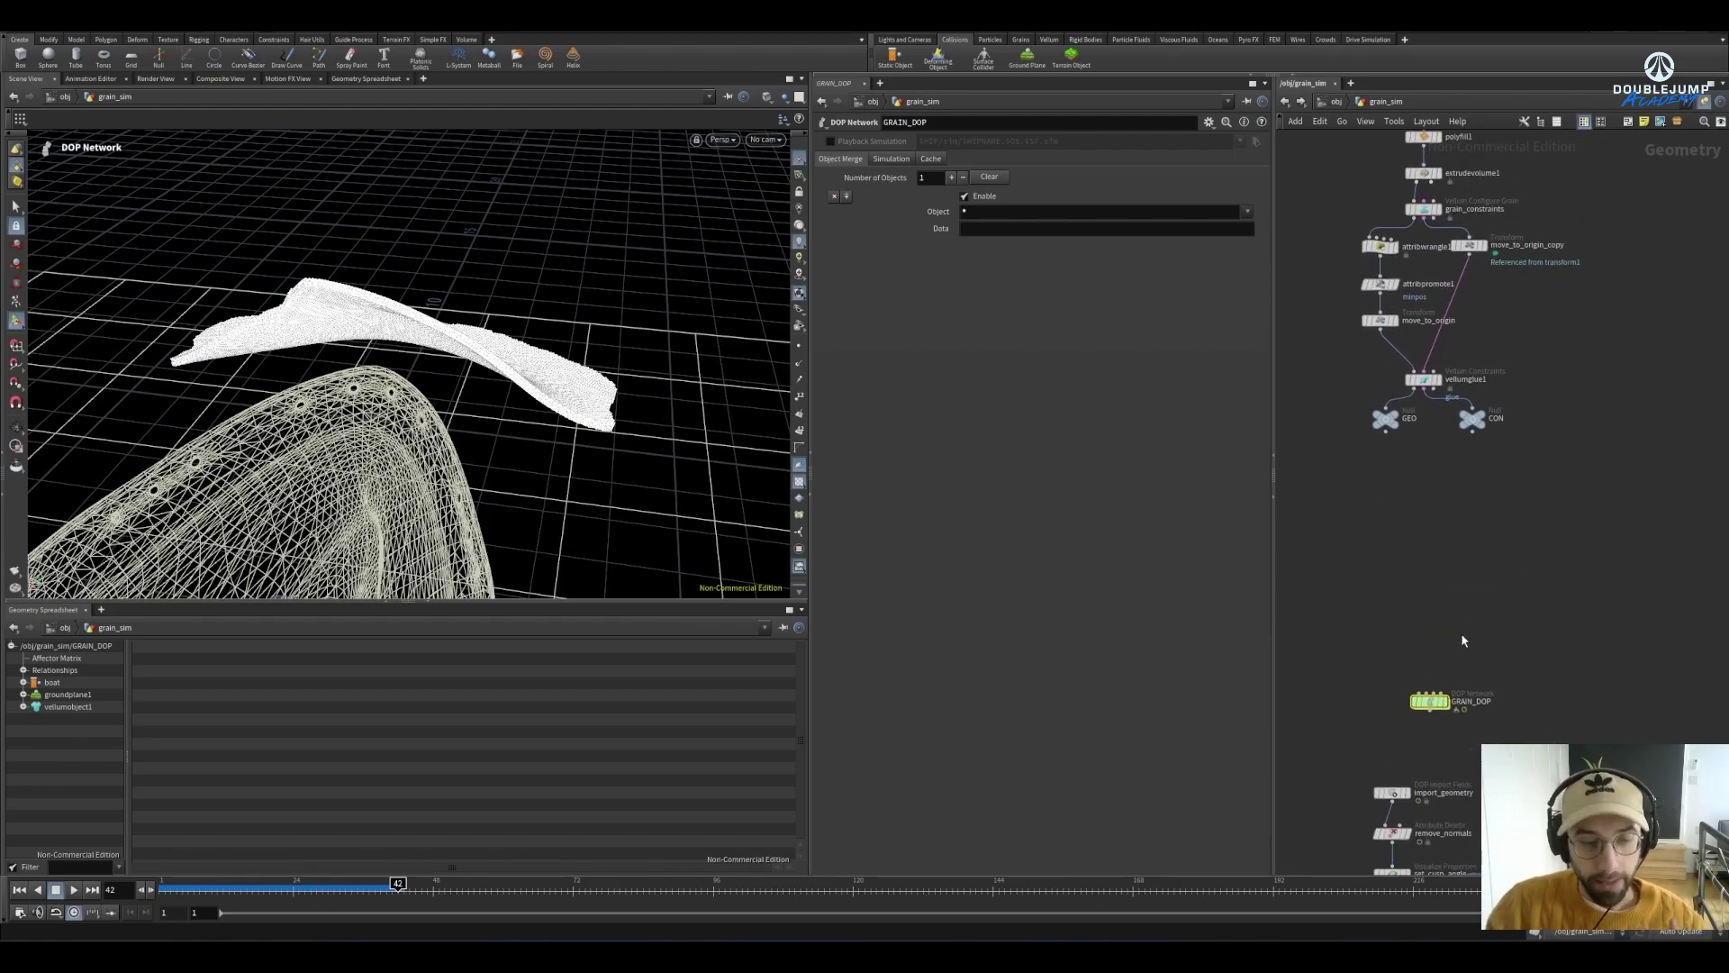
{"action": "key", "text": "ctrl+Up"}
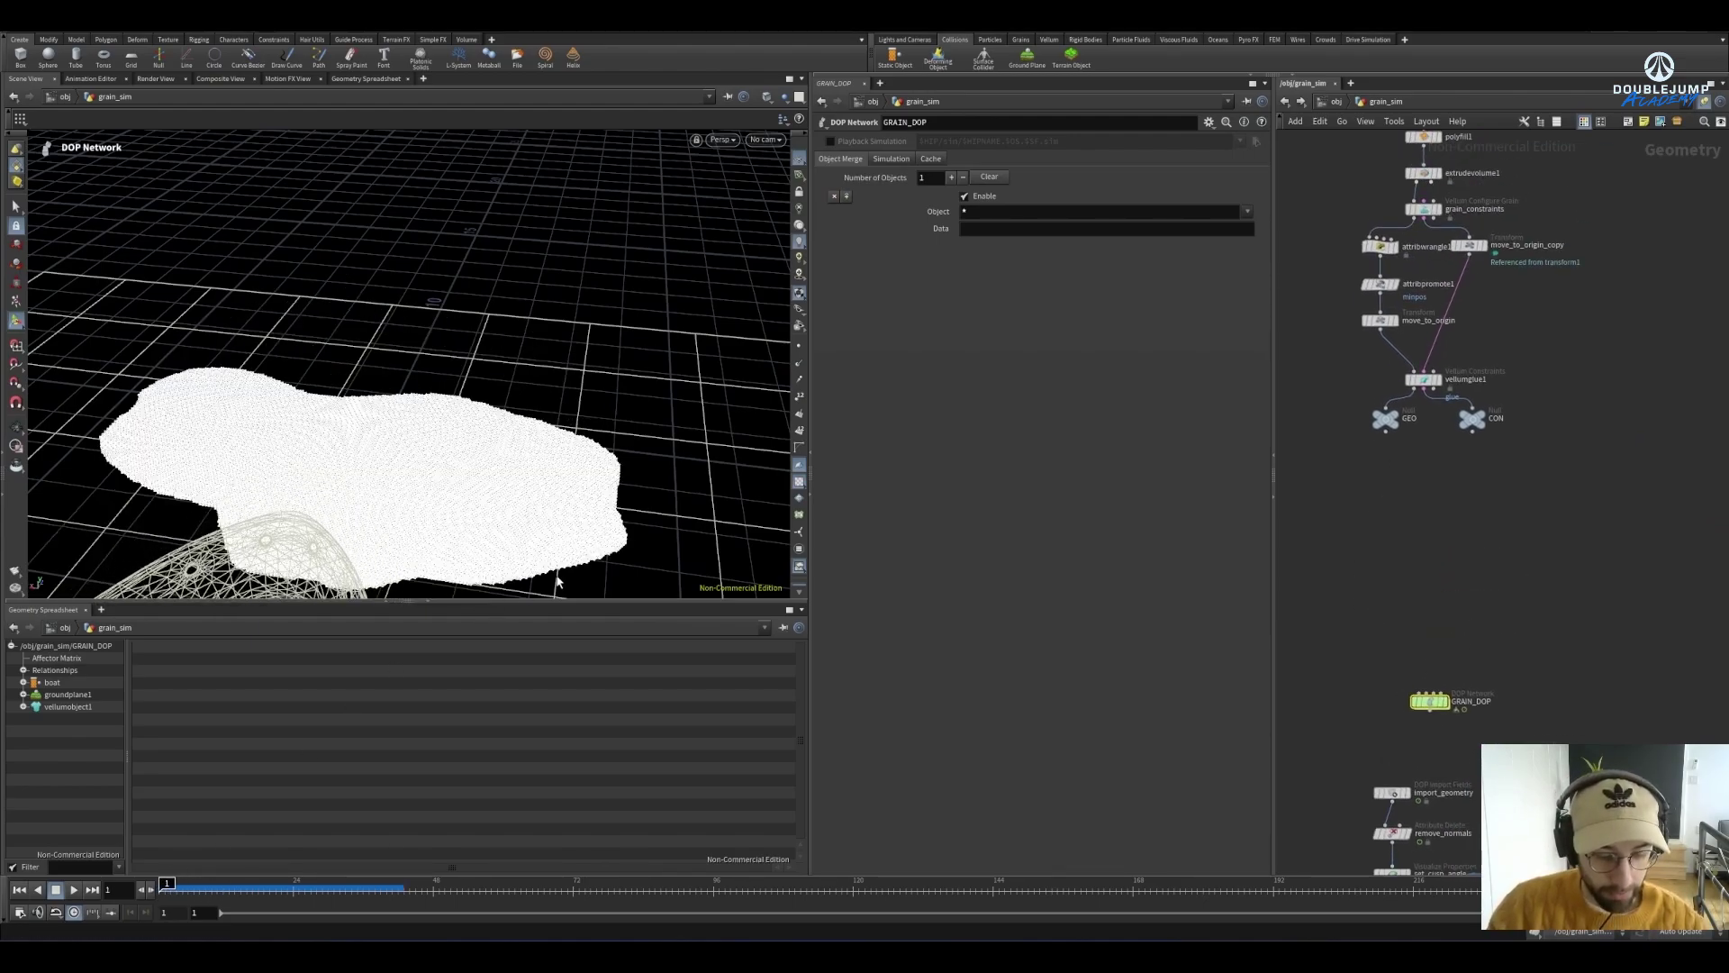
{"action": "key", "text": "Escape"}
{"action": "left_click_drag", "start_coordinate": [543, 536], "coordinate": [492, 513]}
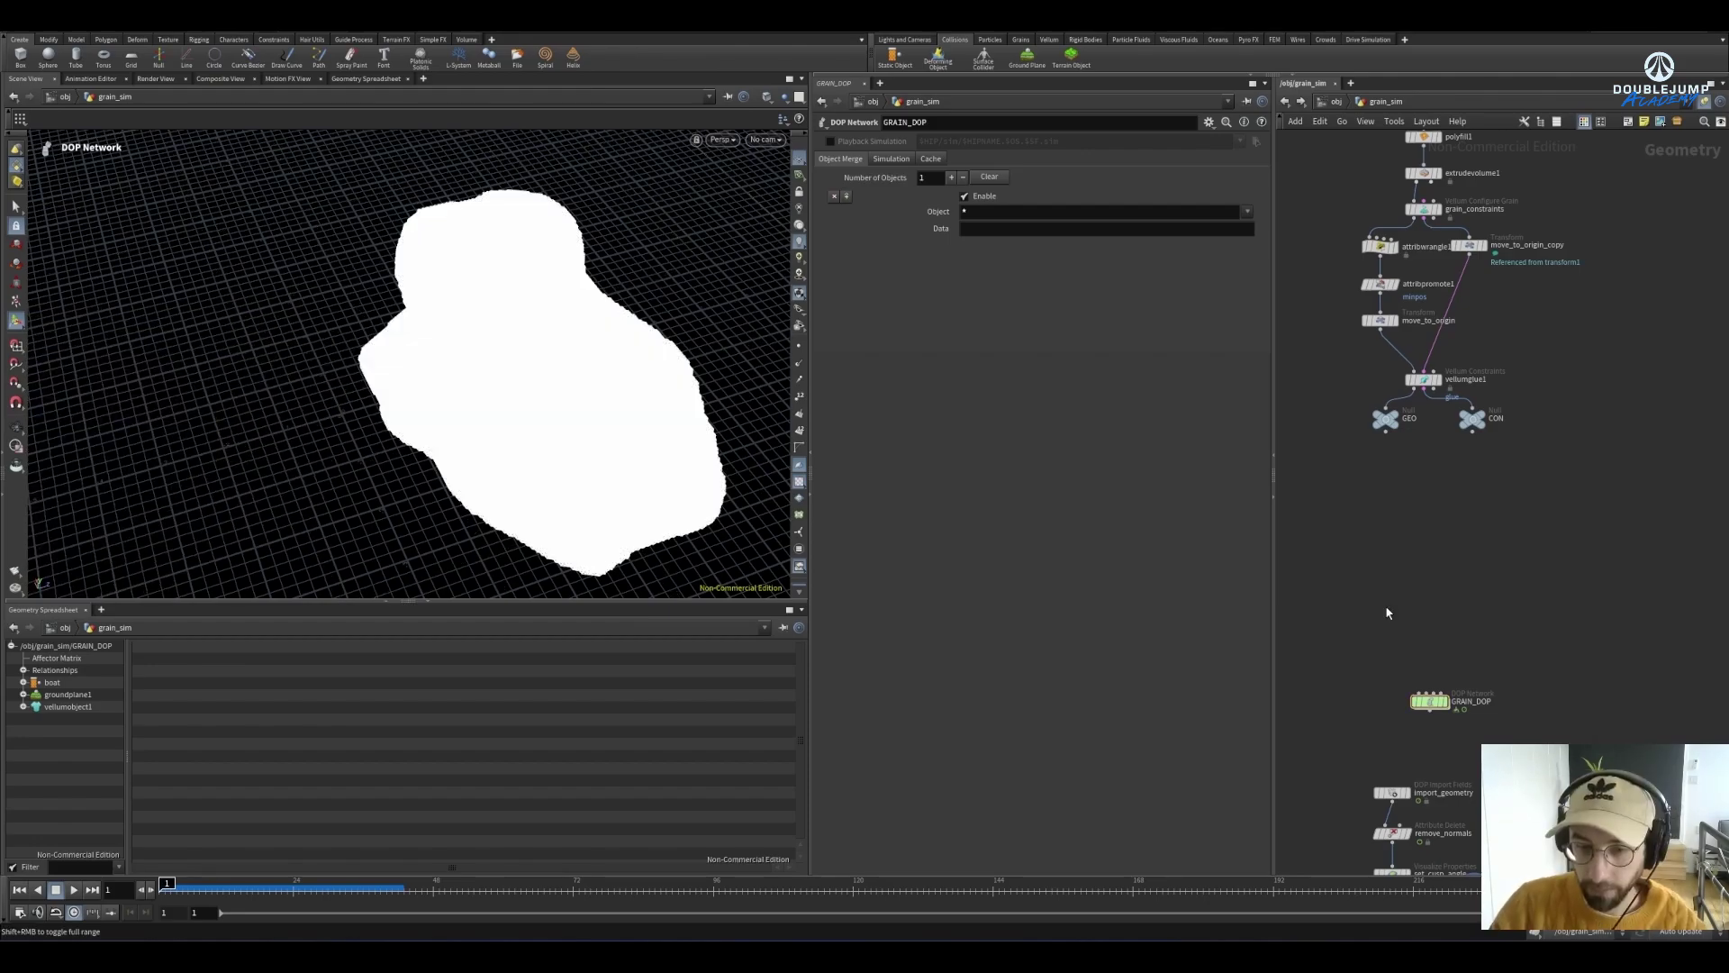
Display the drawcurve node and move grid1 and drawcurve up to make room above polyfill1
{"action": "scroll", "coordinate": [1391, 711], "scroll_direction": "down", "scroll_amount": 8}
{"action": "scroll", "coordinate": [1436, 718], "scroll_direction": "up", "scroll_amount": 10}
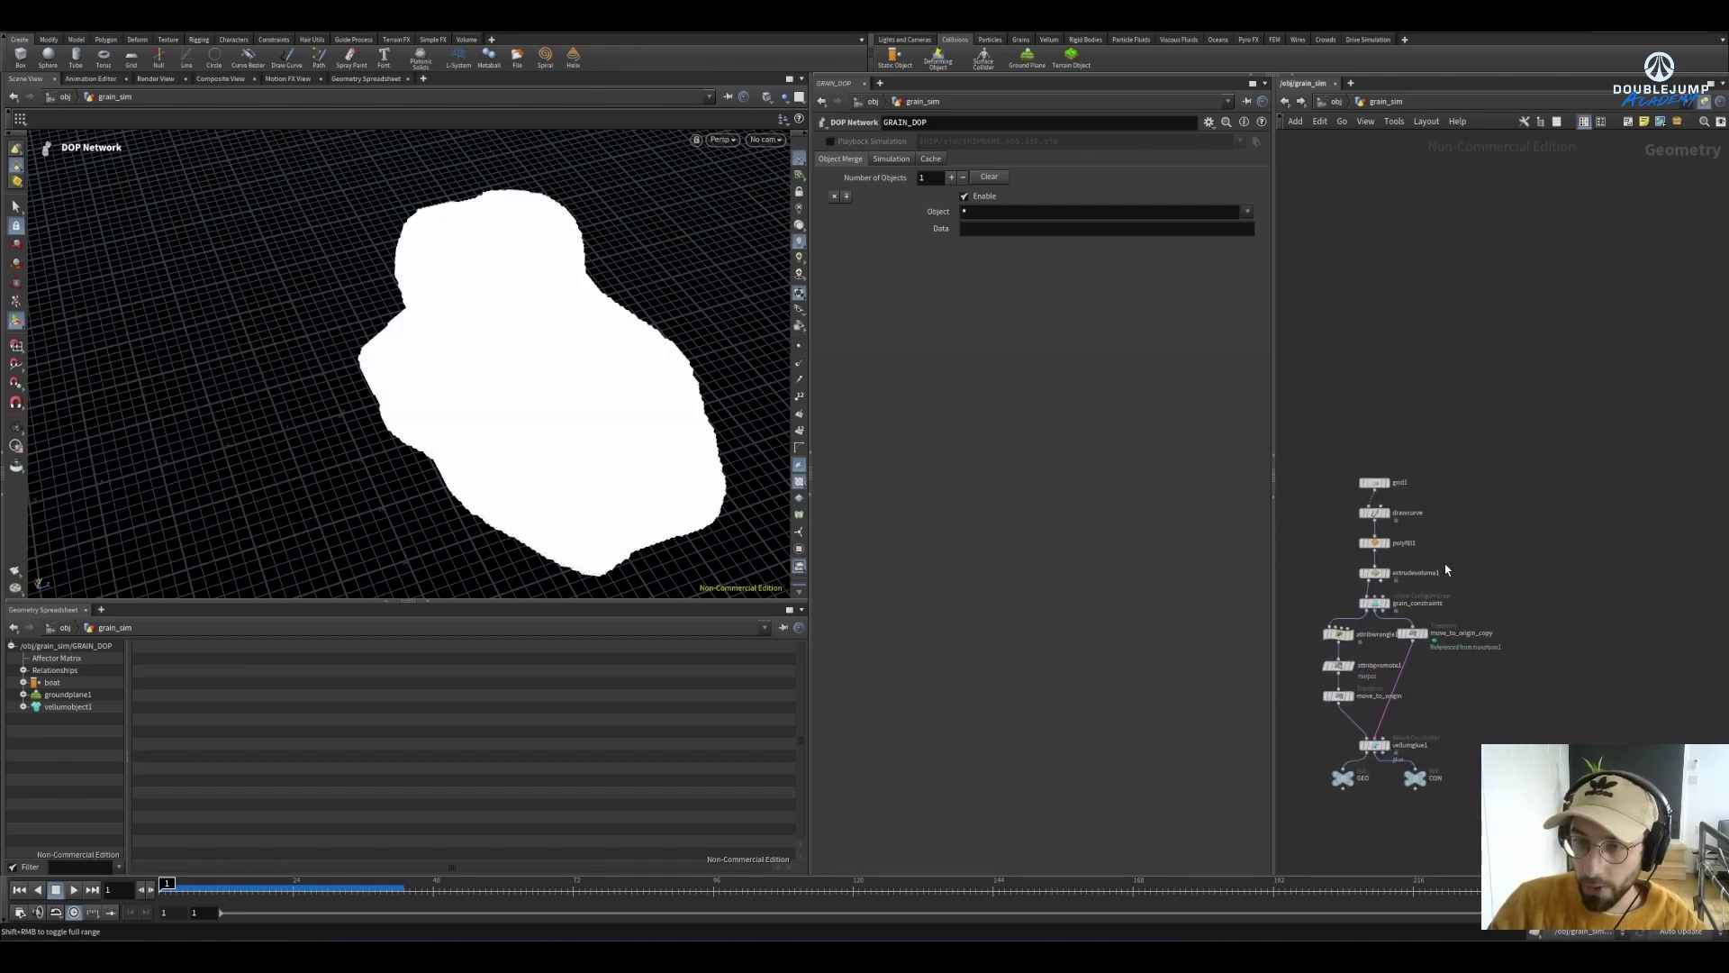
{"action": "scroll", "coordinate": [1367, 339], "scroll_direction": "up", "scroll_amount": 2}
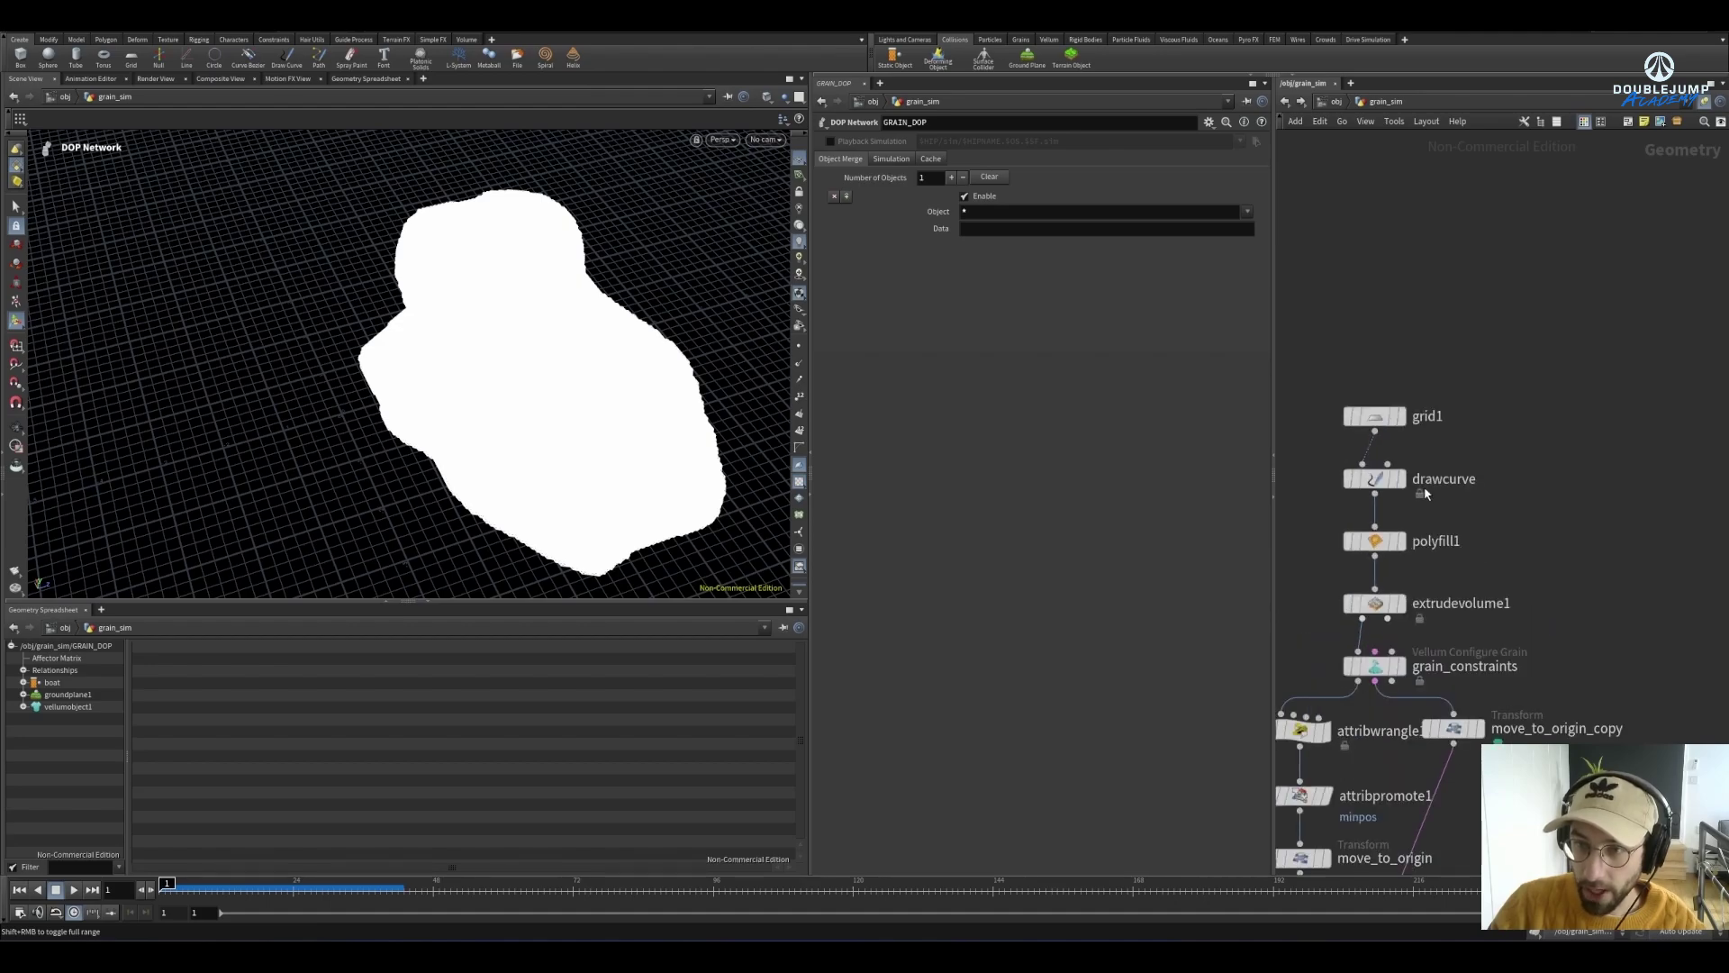
{"action": "left_click", "coordinate": [1398, 478]}
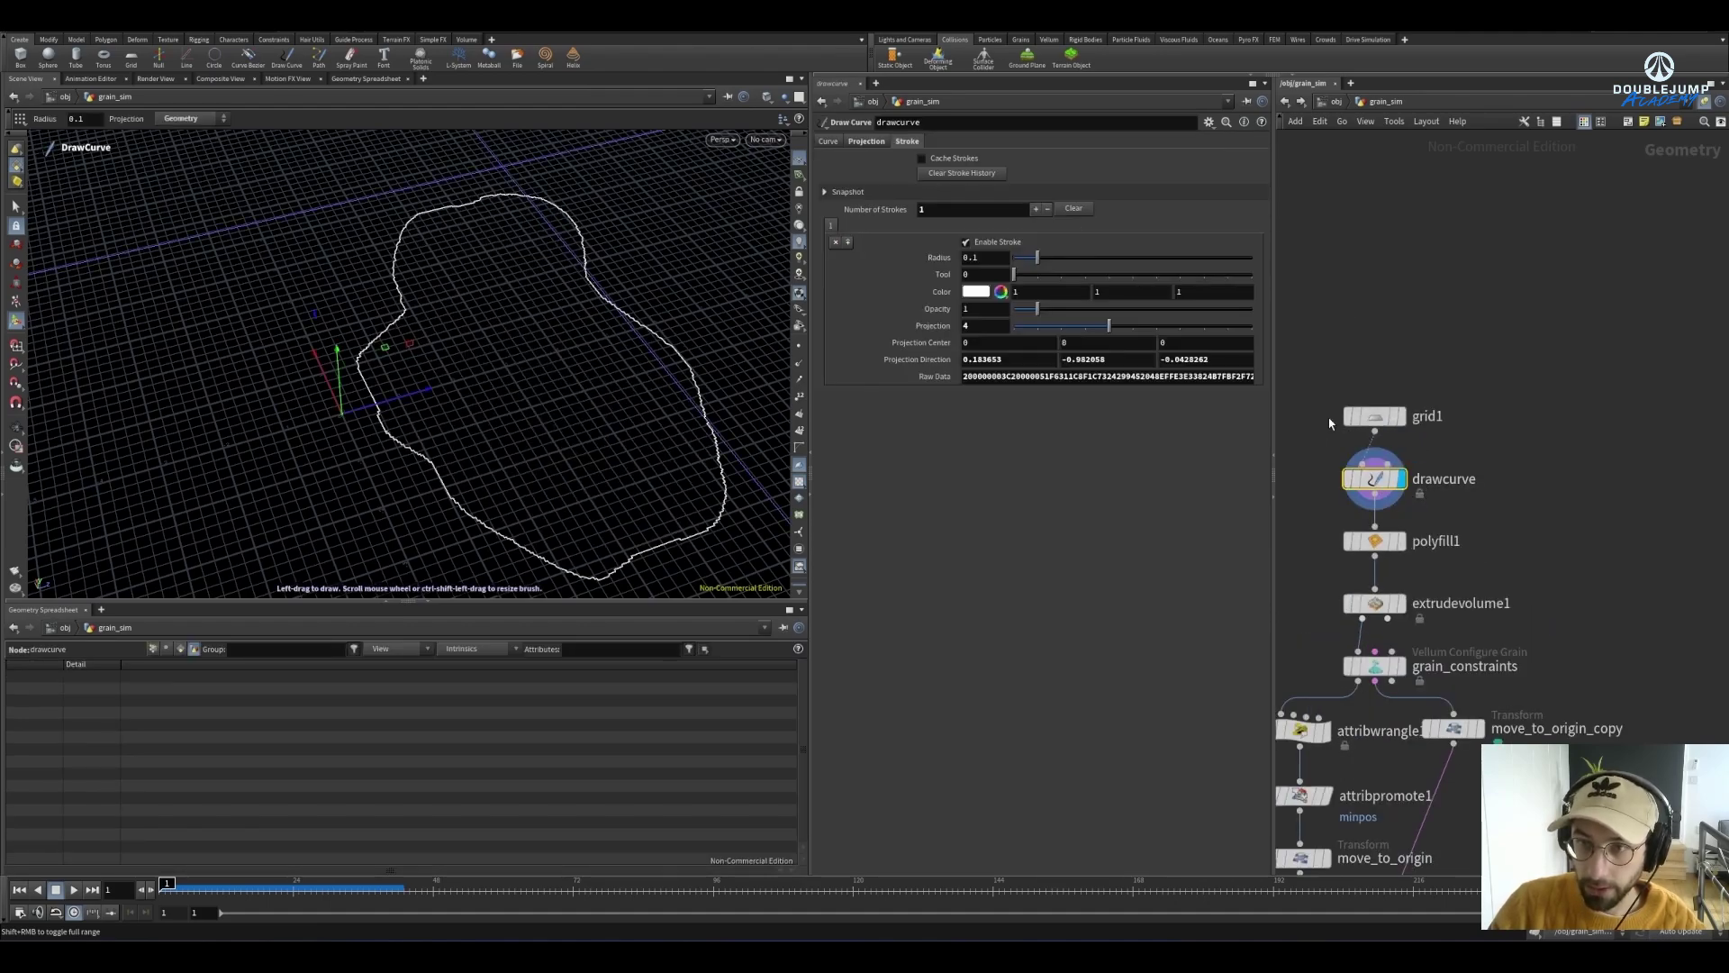
{"action": "left_click_drag", "start_coordinate": [1330, 360], "coordinate": [1372, 306]}
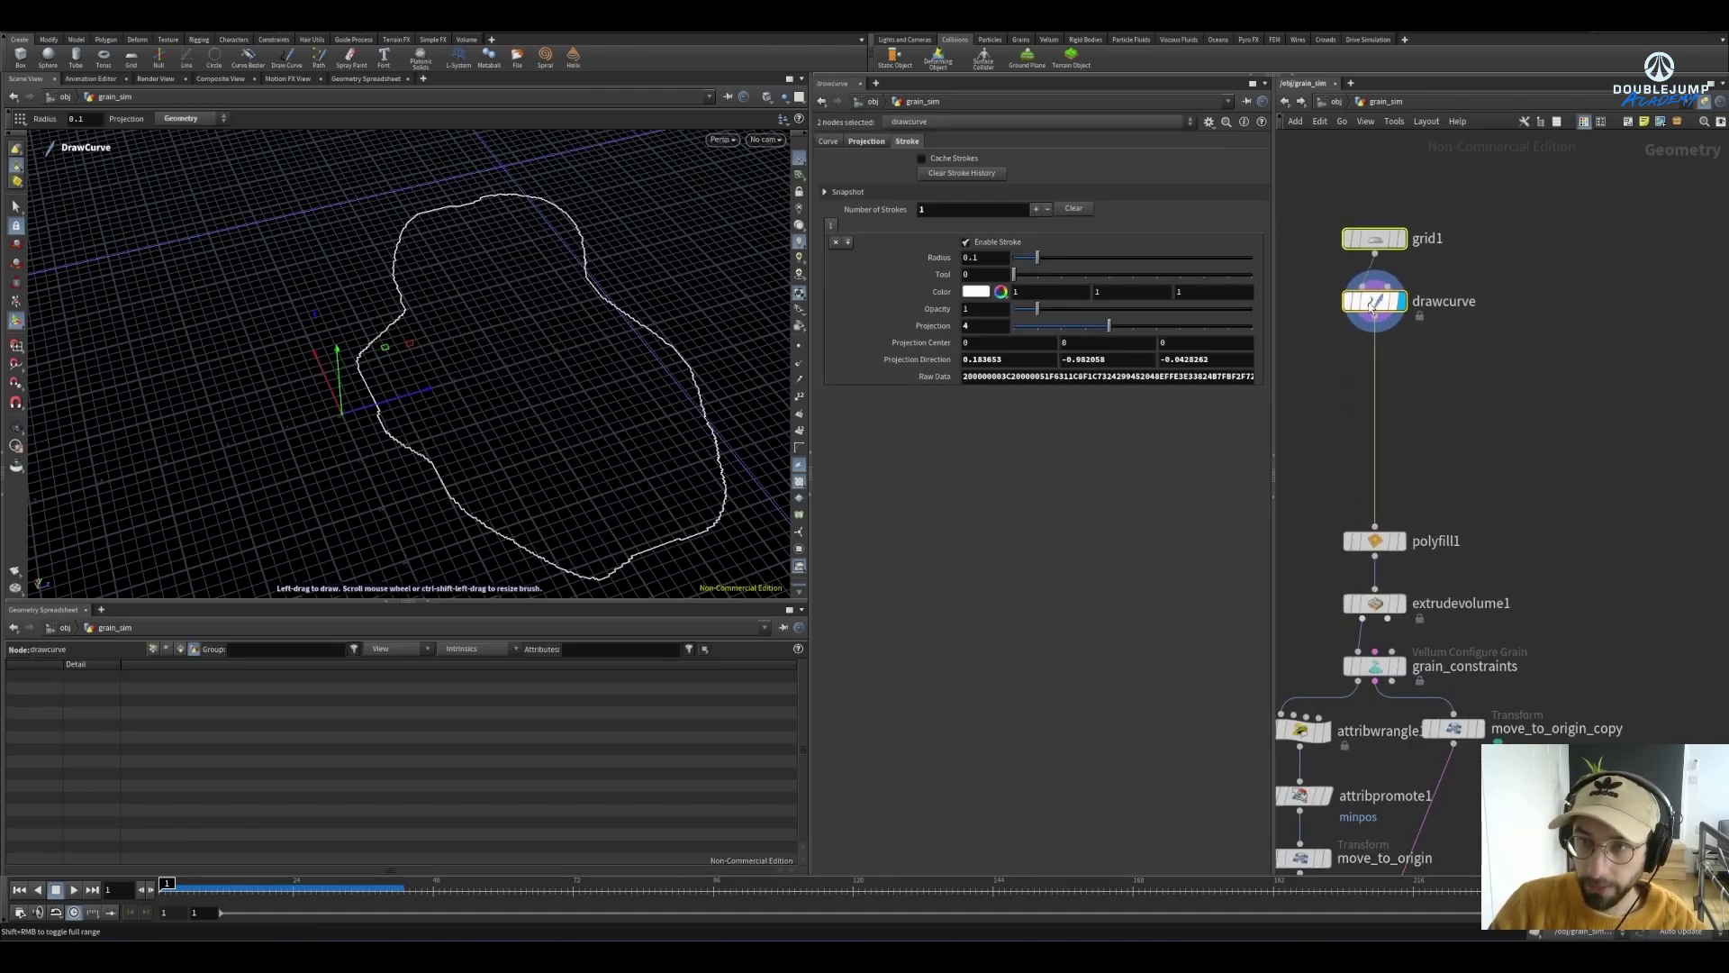
Add a Null node and insert it into the connection between drawcurve and polyfill1
{"action": "left_click", "coordinate": [1372, 306]}
{"action": "key", "text": "Tab"}
{"action": "left_click", "coordinate": [1453, 420]}
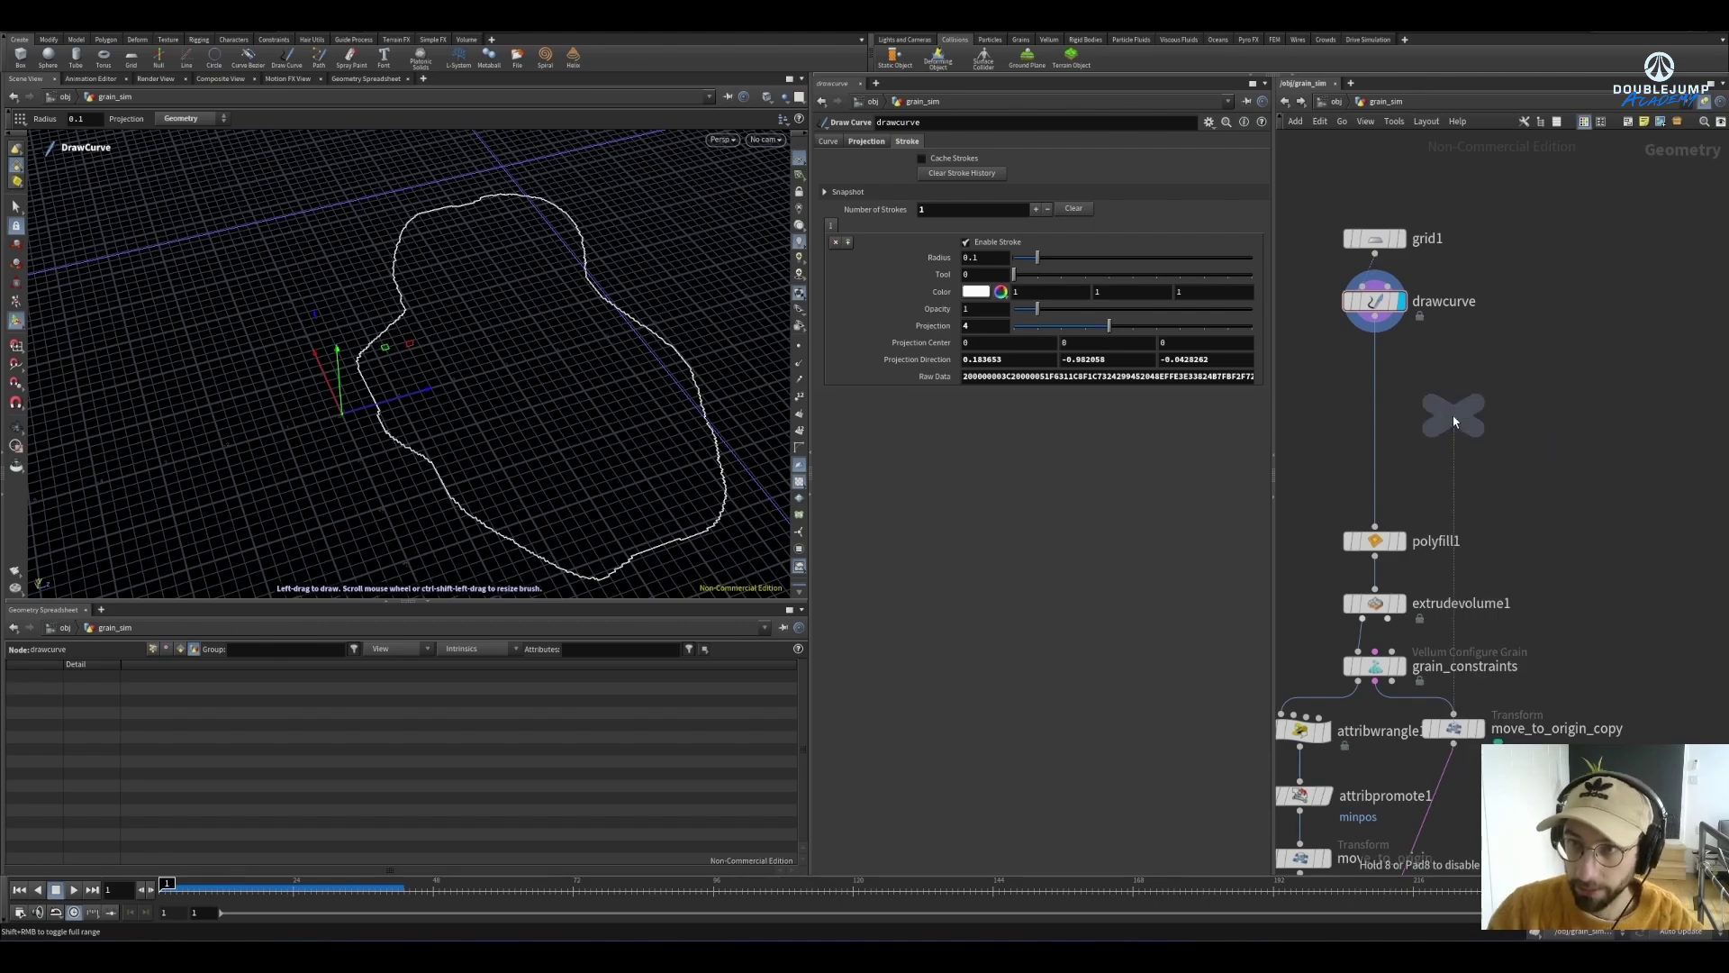
{"action": "left_click", "coordinate": [1453, 417]}
{"action": "left_click_drag", "start_coordinate": [1454, 412], "coordinate": [1381, 380]}
Rename the new Null node to ISLAND and display it
{"action": "double_click", "coordinate": [1428, 382]}
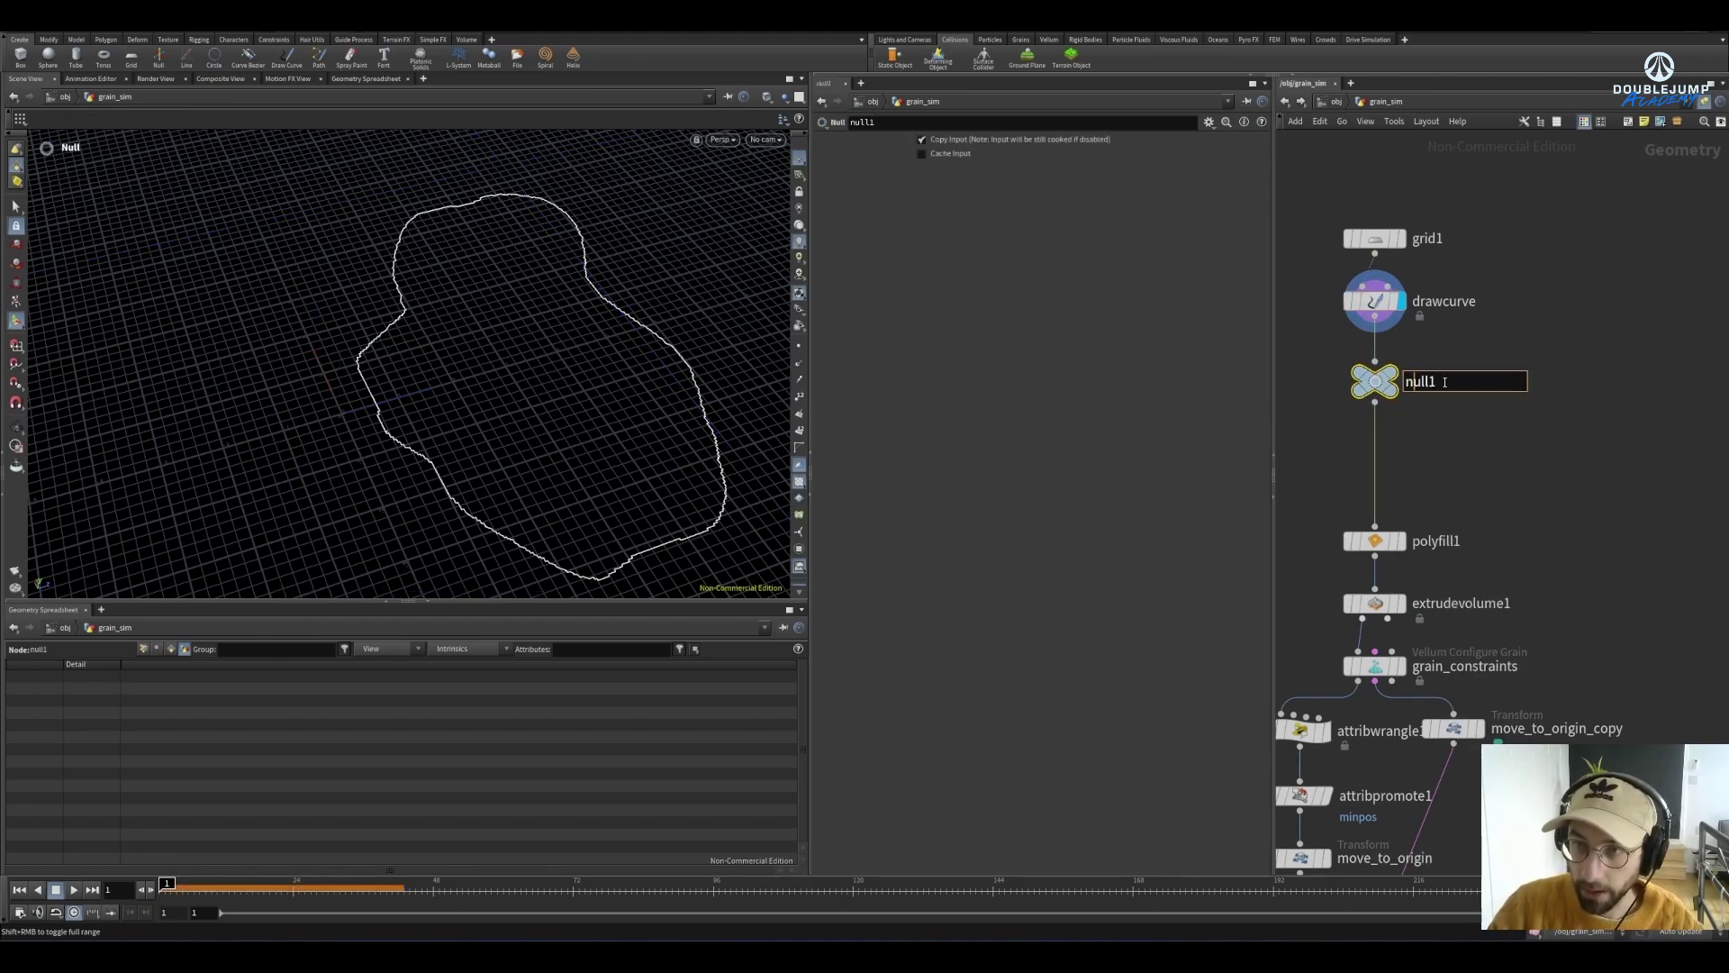
{"action": "key", "text": "ctrl+a"}
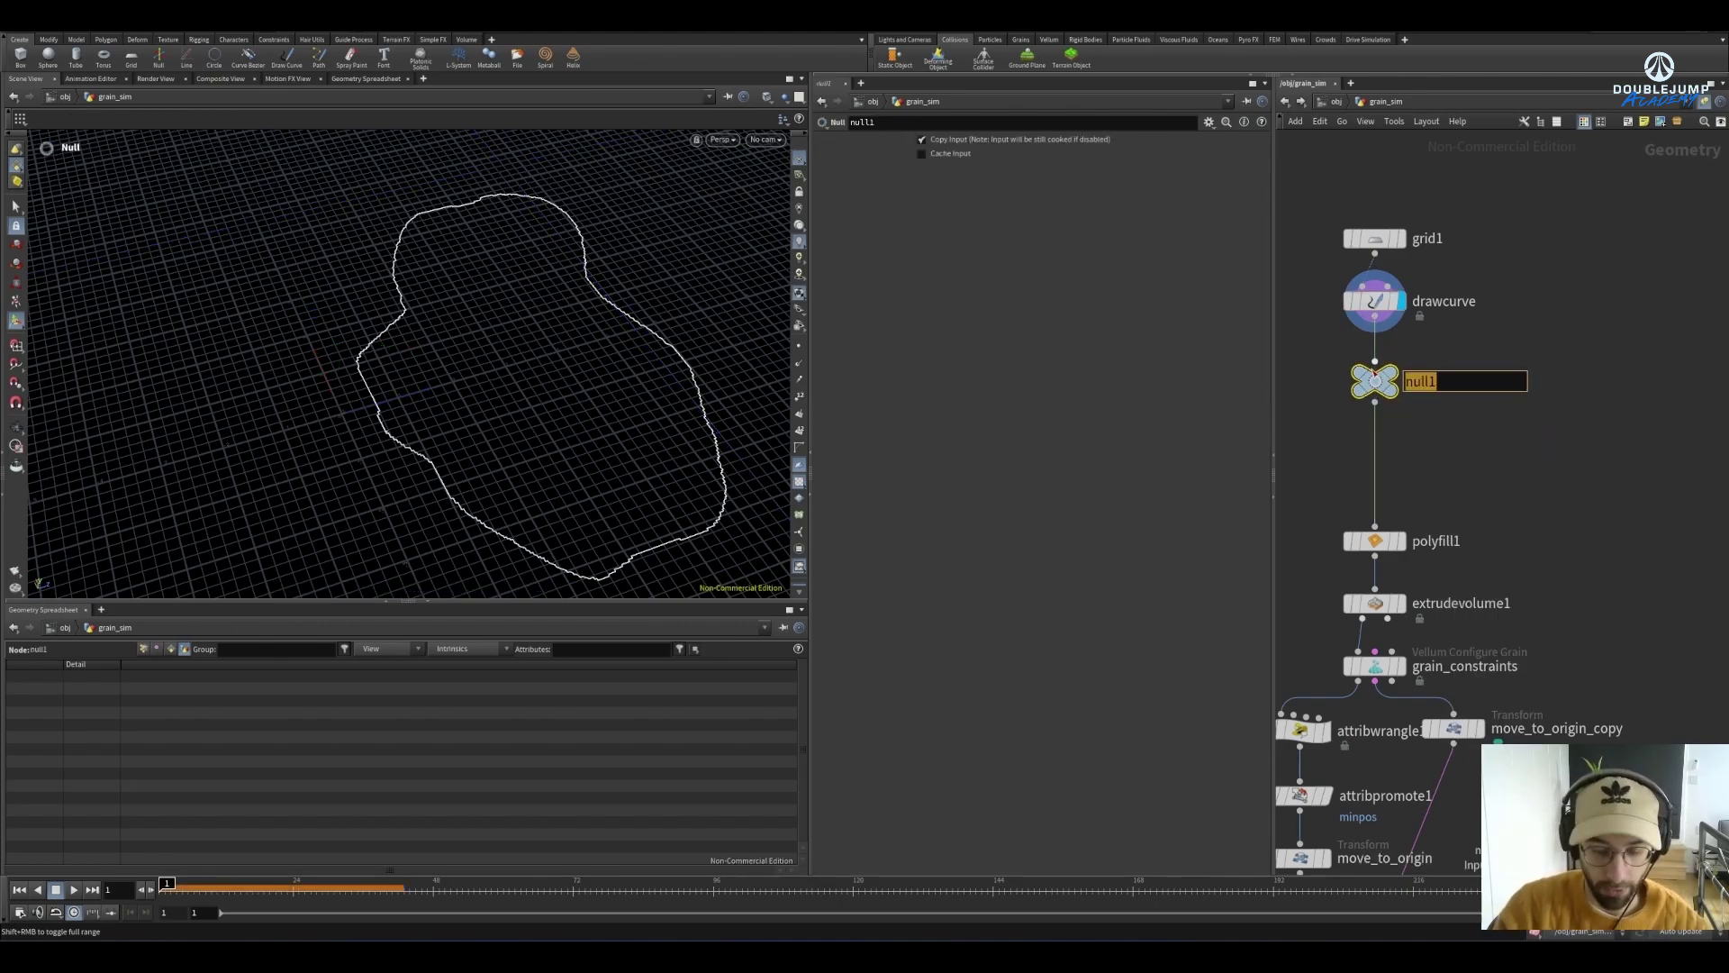
{"action": "type", "text": "ISLAN"}
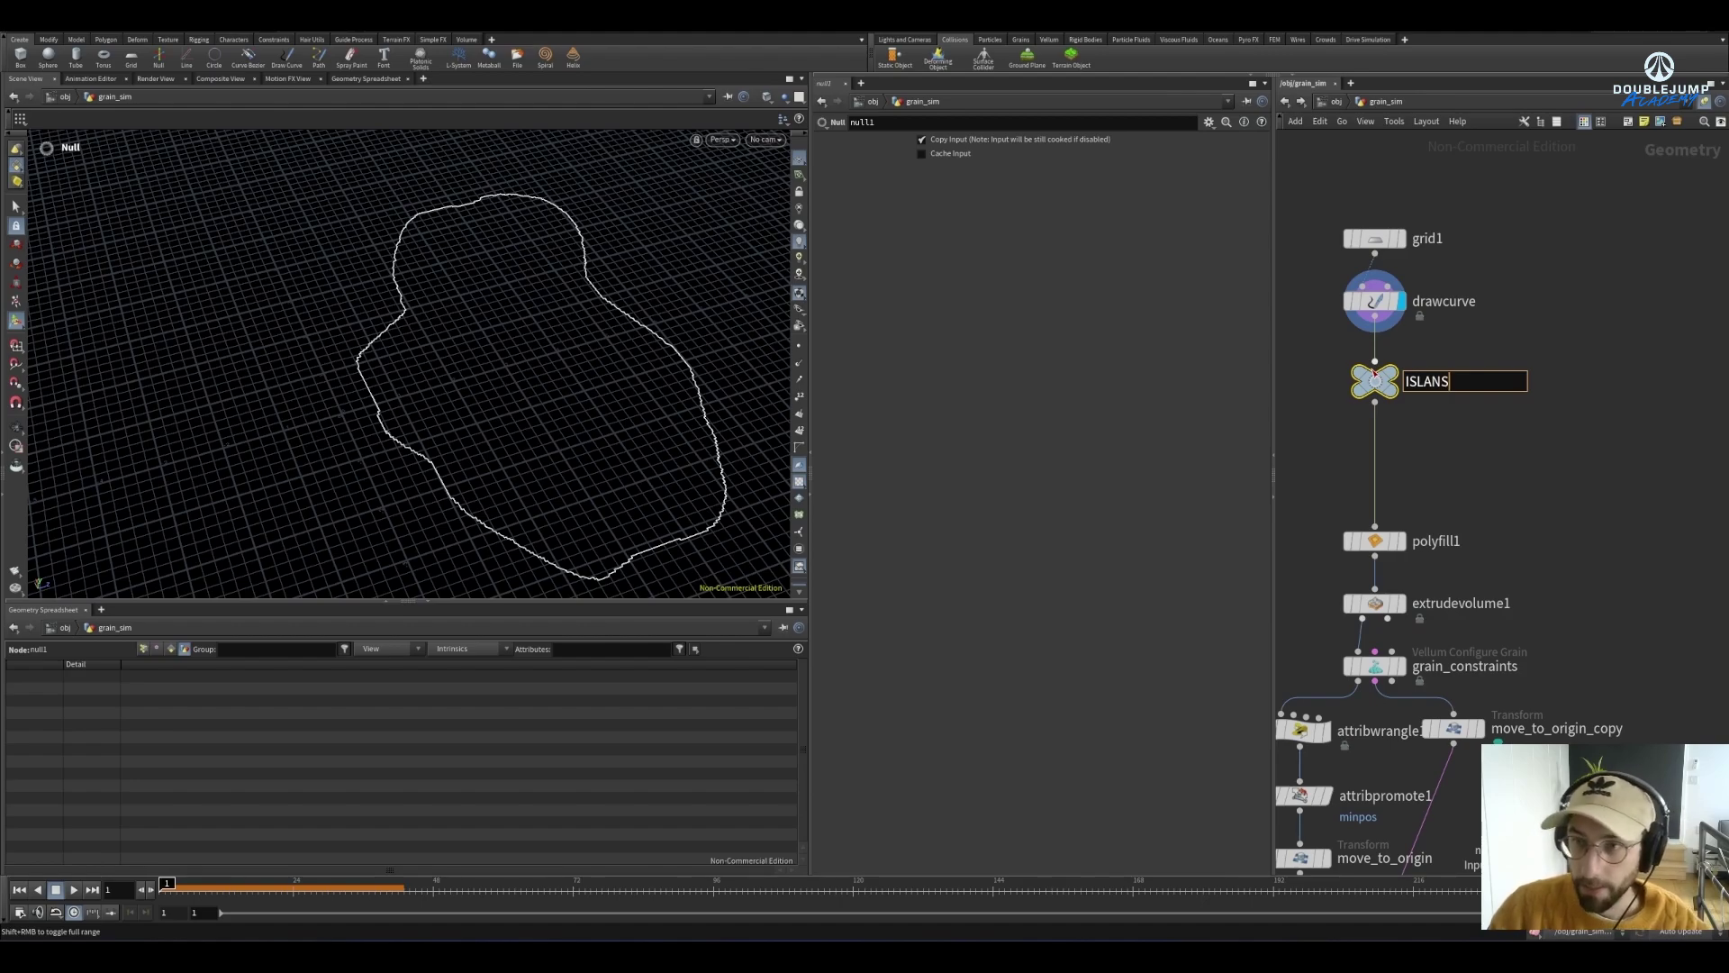
{"action": "type", "text": "D"}
{"action": "key", "text": "Return"}
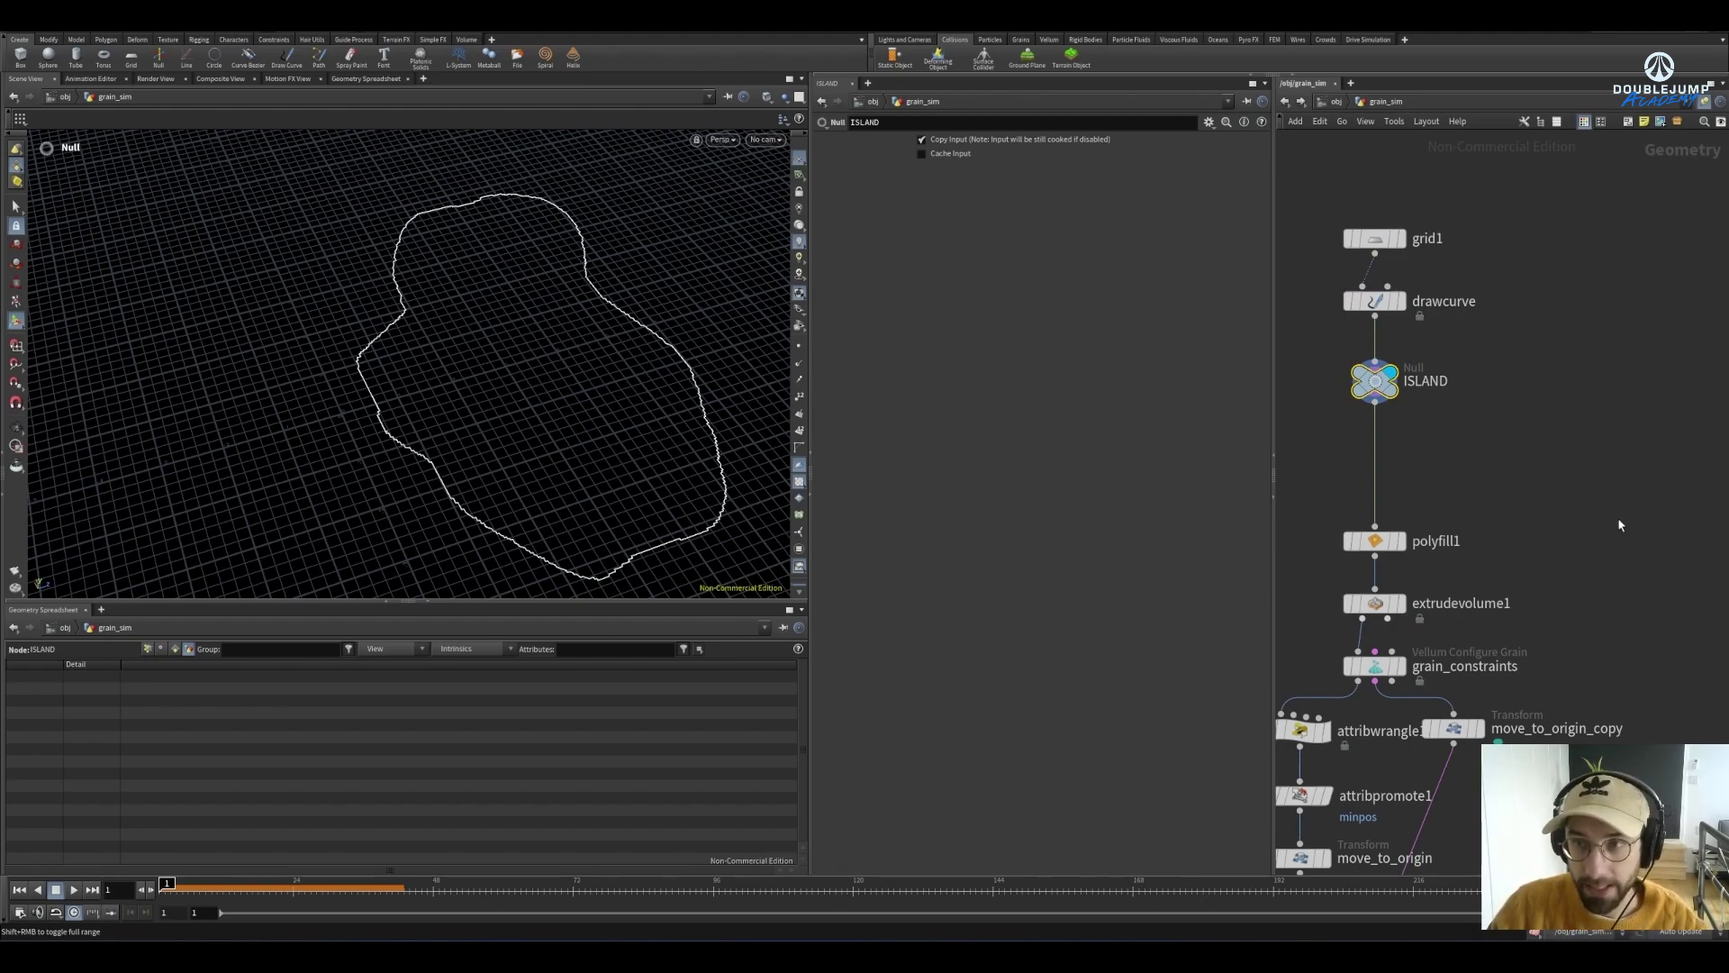
Add a Bound node, feed it from the ISLAND null, and display it
{"action": "key", "text": "h"}
{"action": "key", "text": "Tab"}
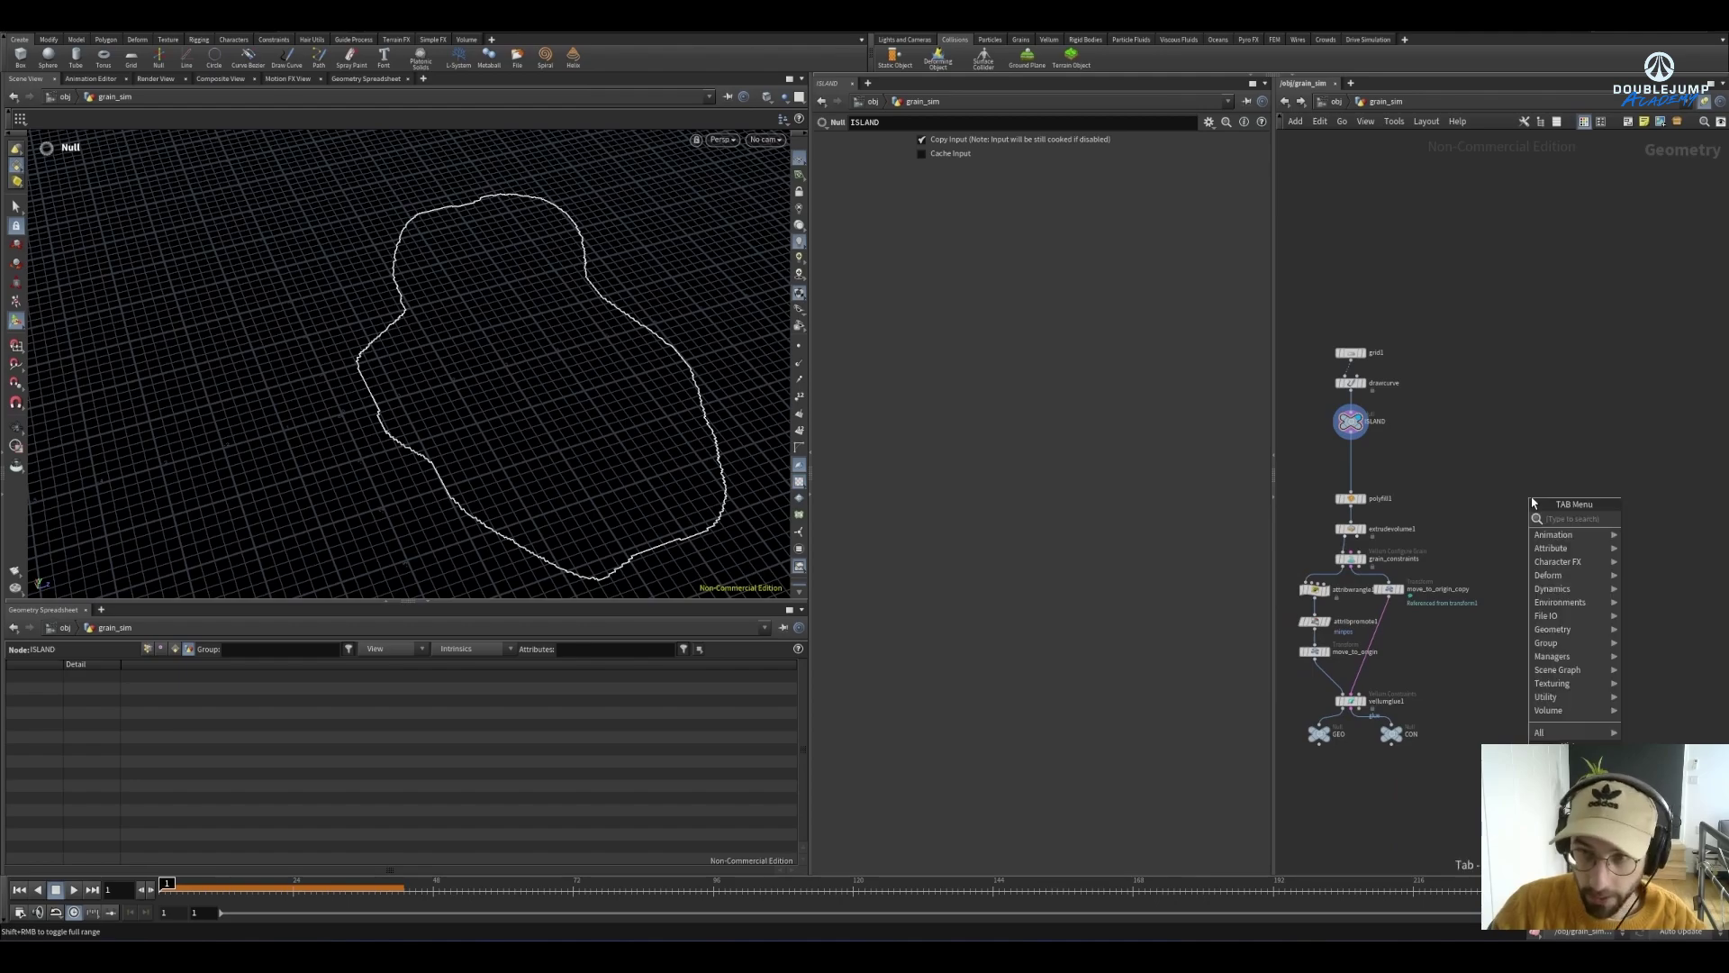
{"action": "type", "text": "bound"}
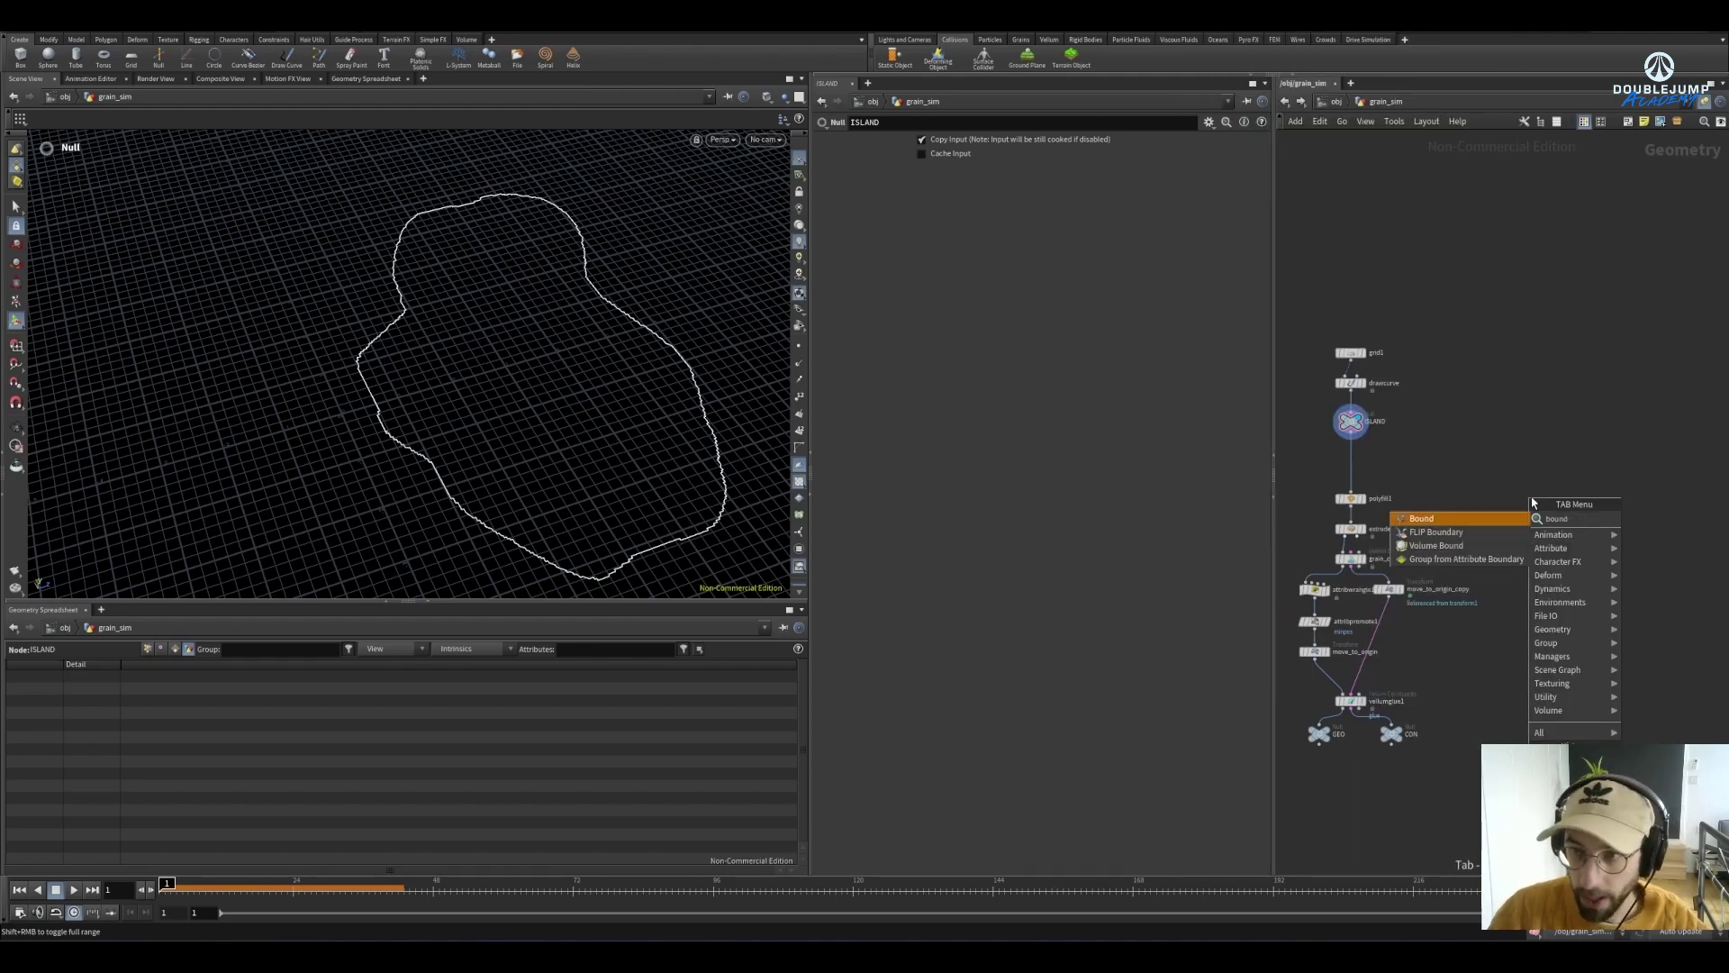
{"action": "key", "text": "Return"}
{"action": "left_click", "coordinate": [1531, 500]}
{"action": "scroll", "coordinate": [1459, 425], "scroll_direction": "up", "scroll_amount": 4}
{"action": "mouse_move", "coordinate": [1323, 469]}
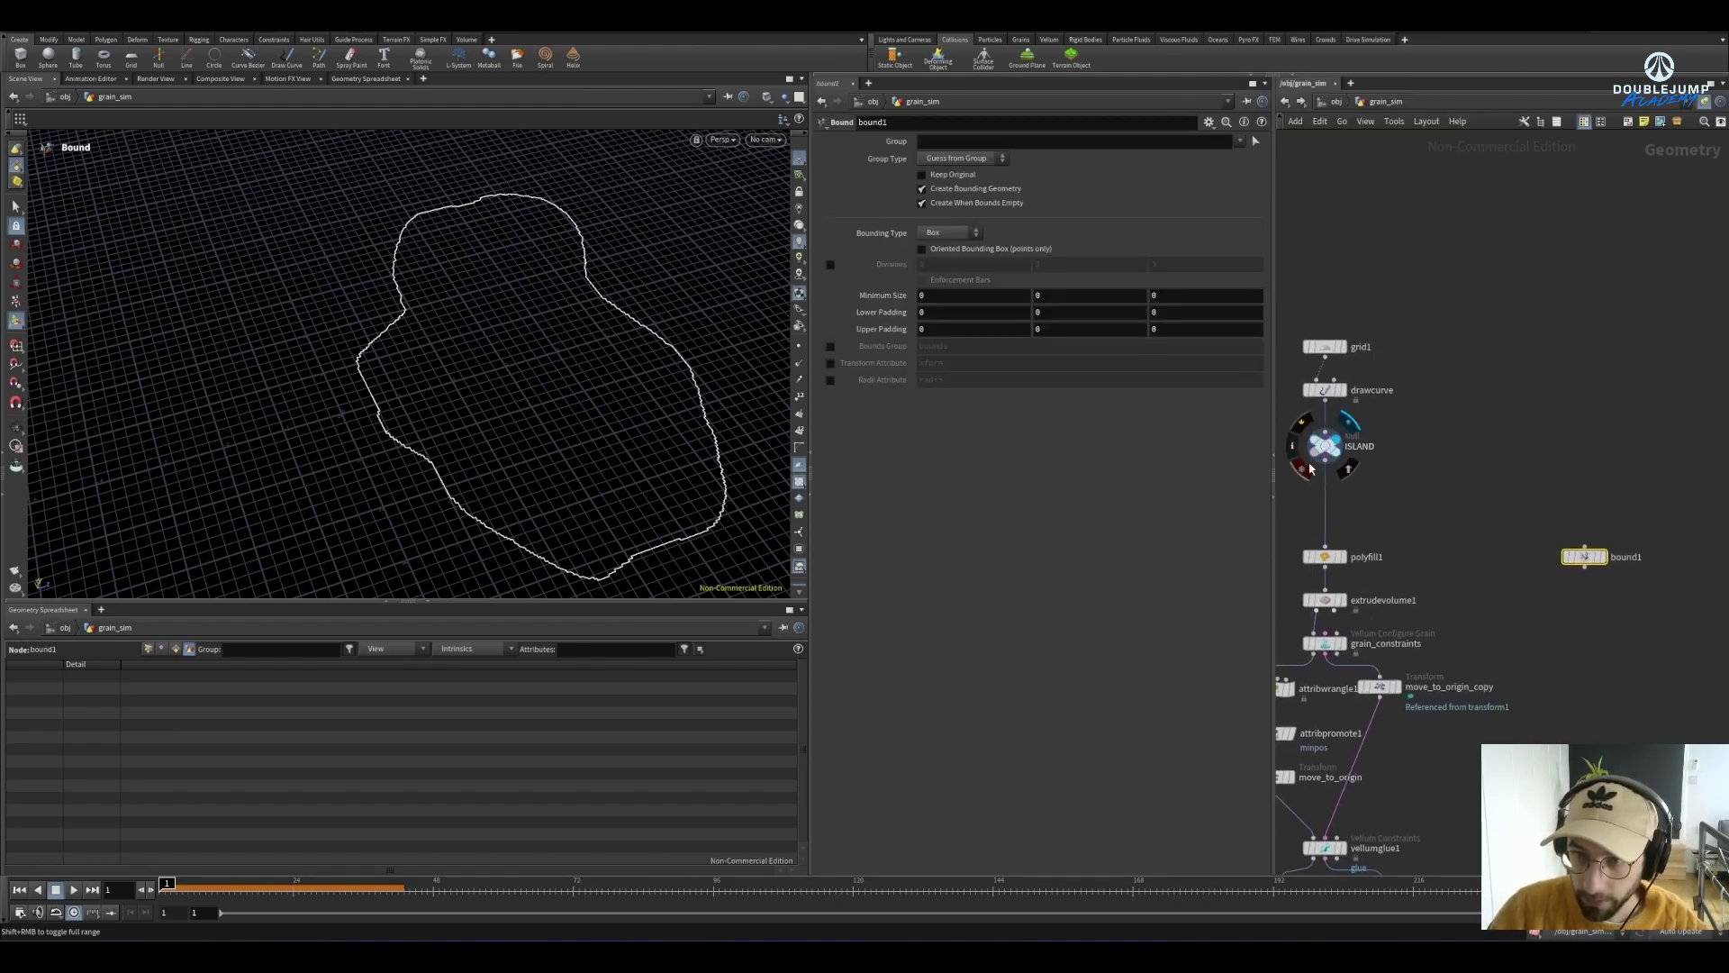
{"action": "left_click_drag", "start_coordinate": [1323, 468], "coordinate": [1584, 550]}
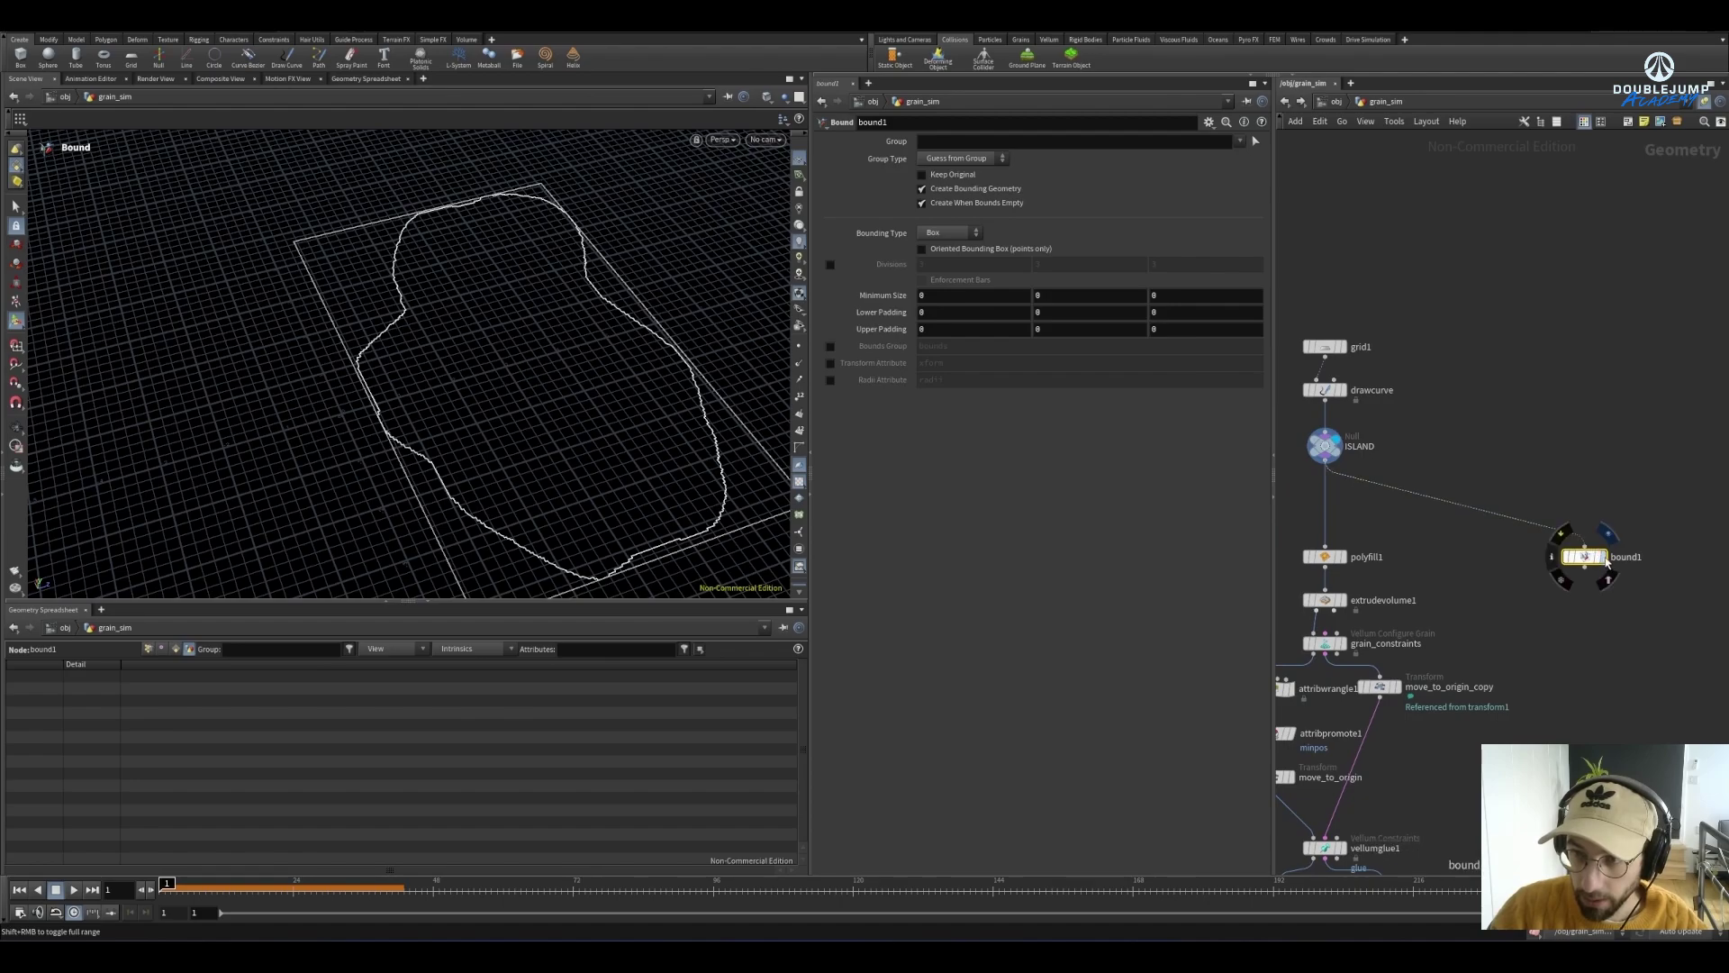
{"action": "middle_click_drag", "start_coordinate": [1459, 636], "coordinate": [1478, 493]}
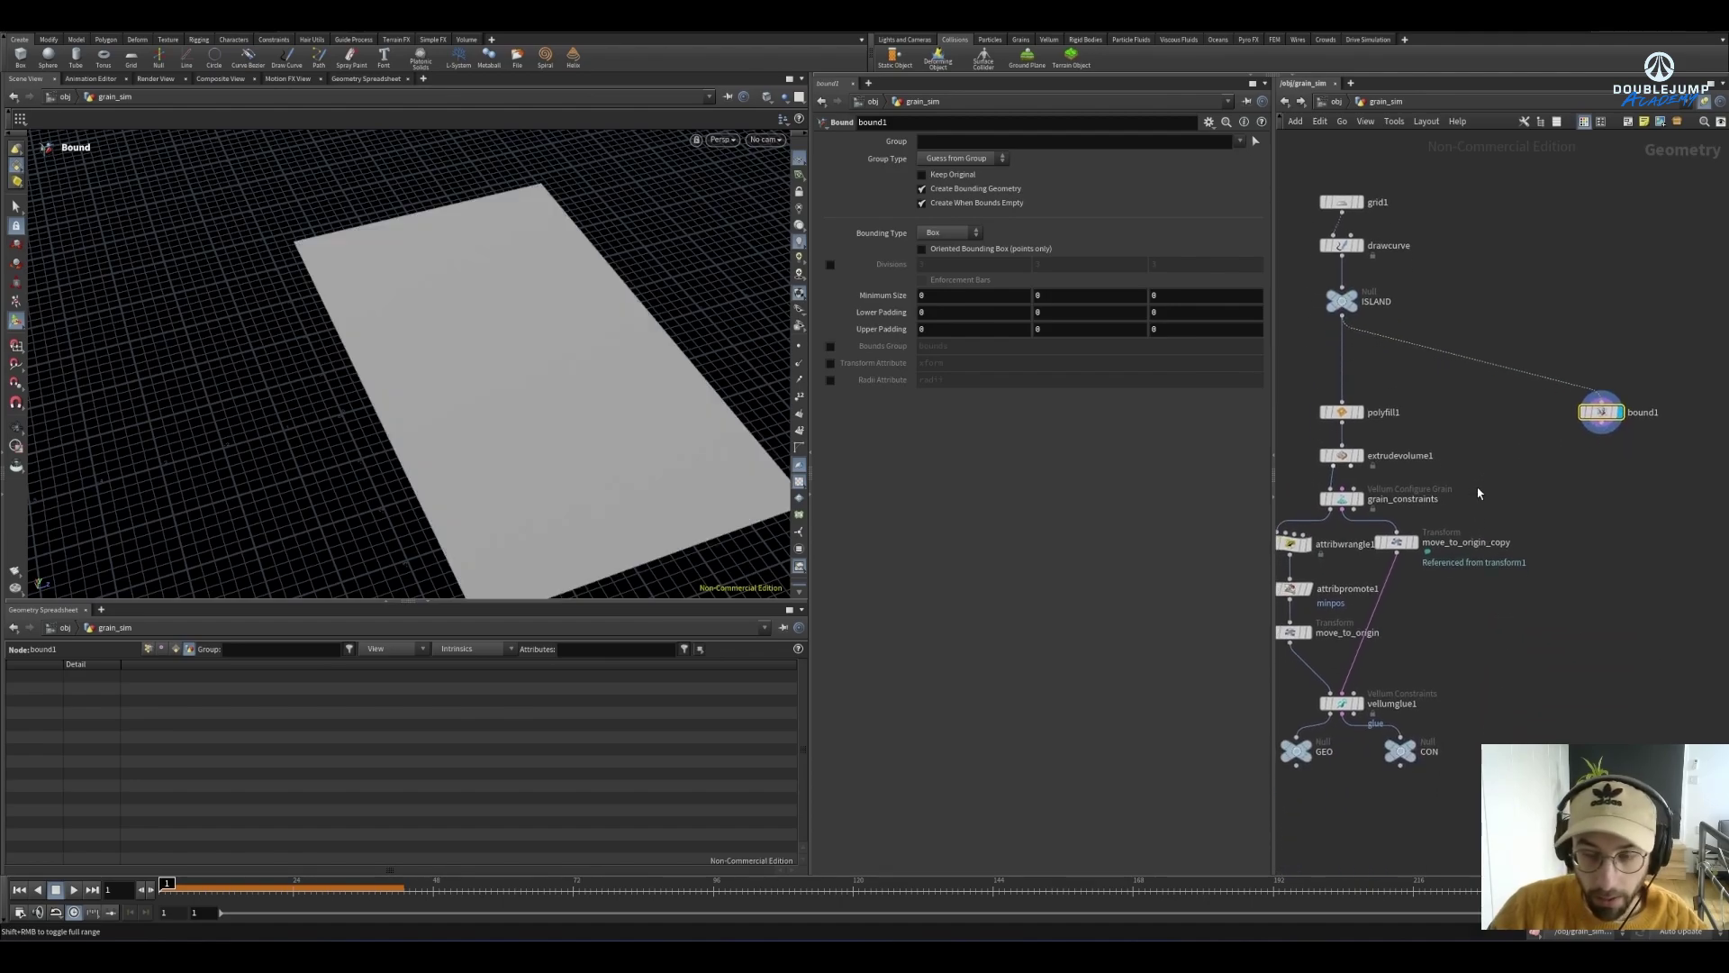
Rewire bound1's input from ISLAND to move_to_origin and move bound1 down beside the lower end of the network
{"action": "middle_click_drag", "start_coordinate": [1523, 640], "coordinate": [1582, 626]}
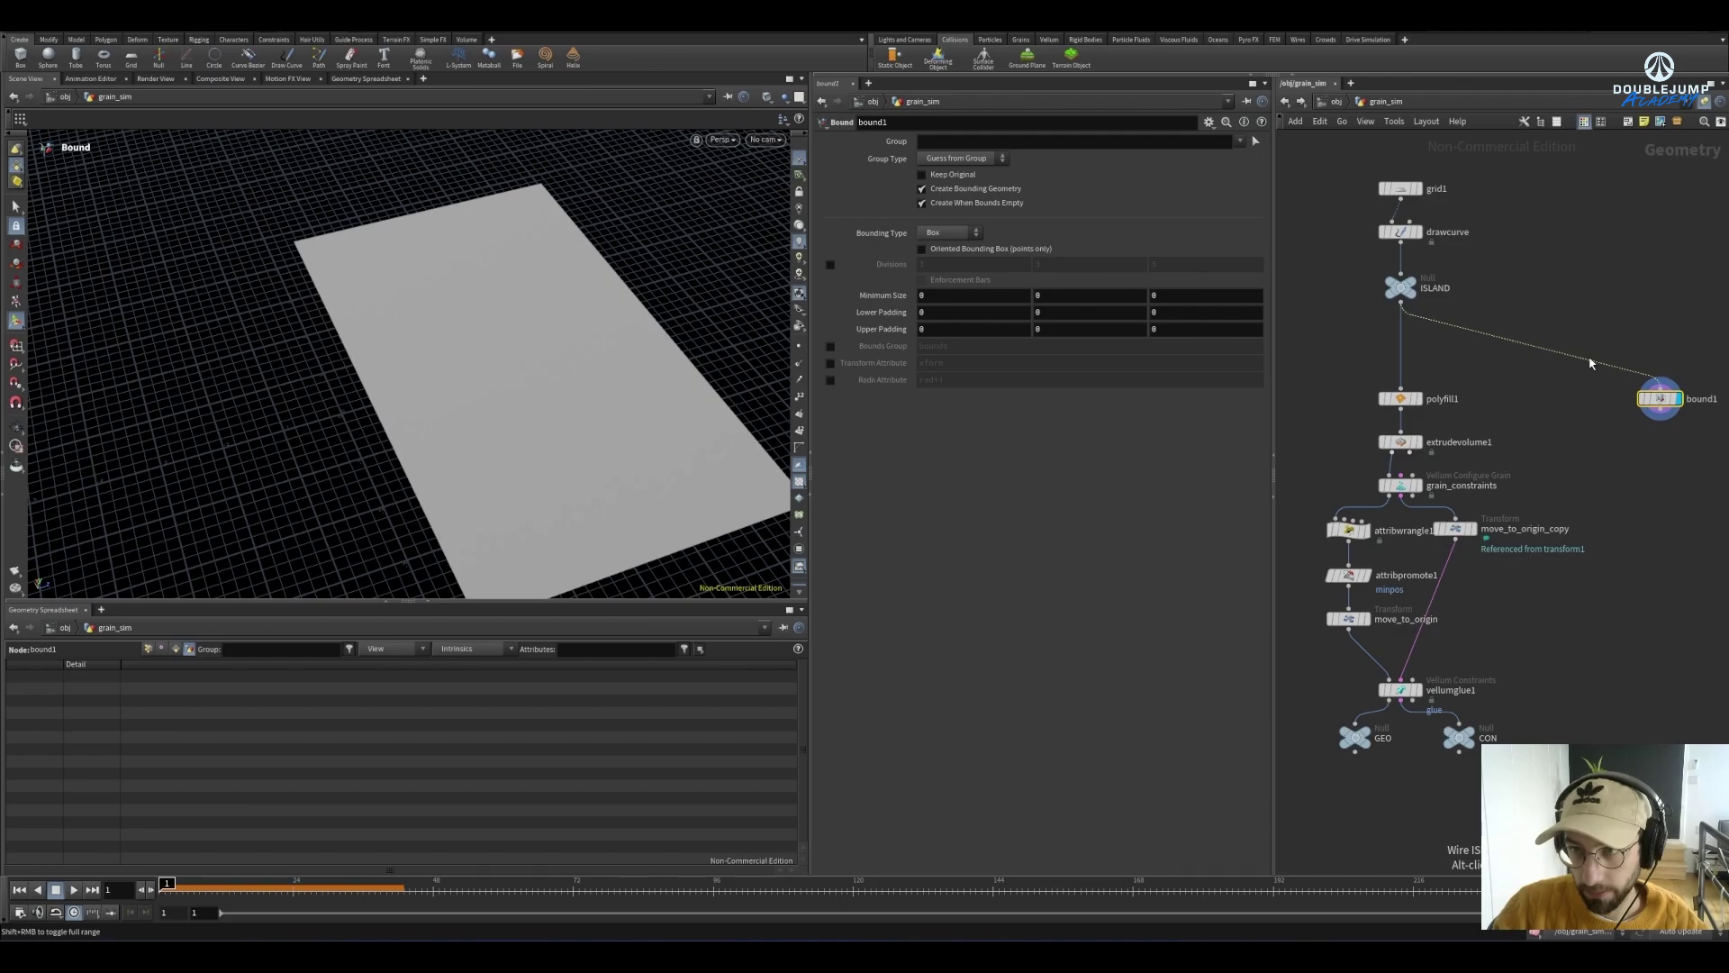
{"action": "left_click_drag", "start_coordinate": [1590, 363], "coordinate": [1355, 638]}
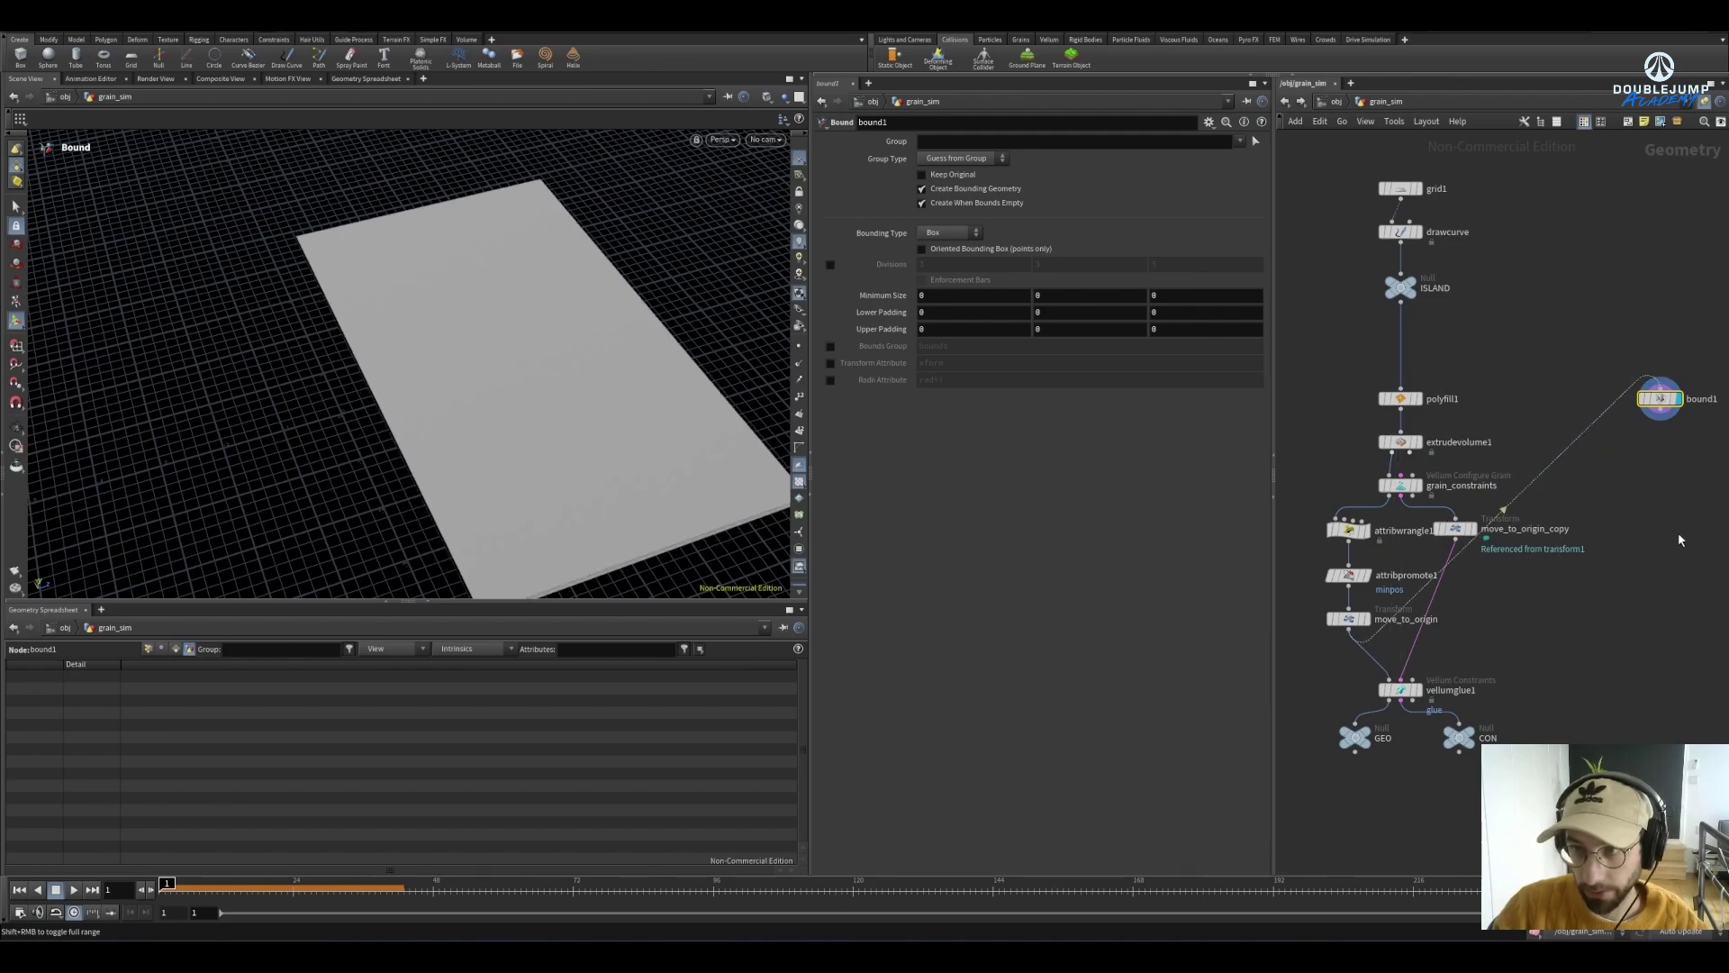
{"action": "middle_click_drag", "start_coordinate": [1640, 545], "coordinate": [1504, 417]}
{"action": "key", "text": "Escape"}
{"action": "left_click_drag", "start_coordinate": [730, 443], "coordinate": [532, 522]}
{"action": "key", "text": "Return"}
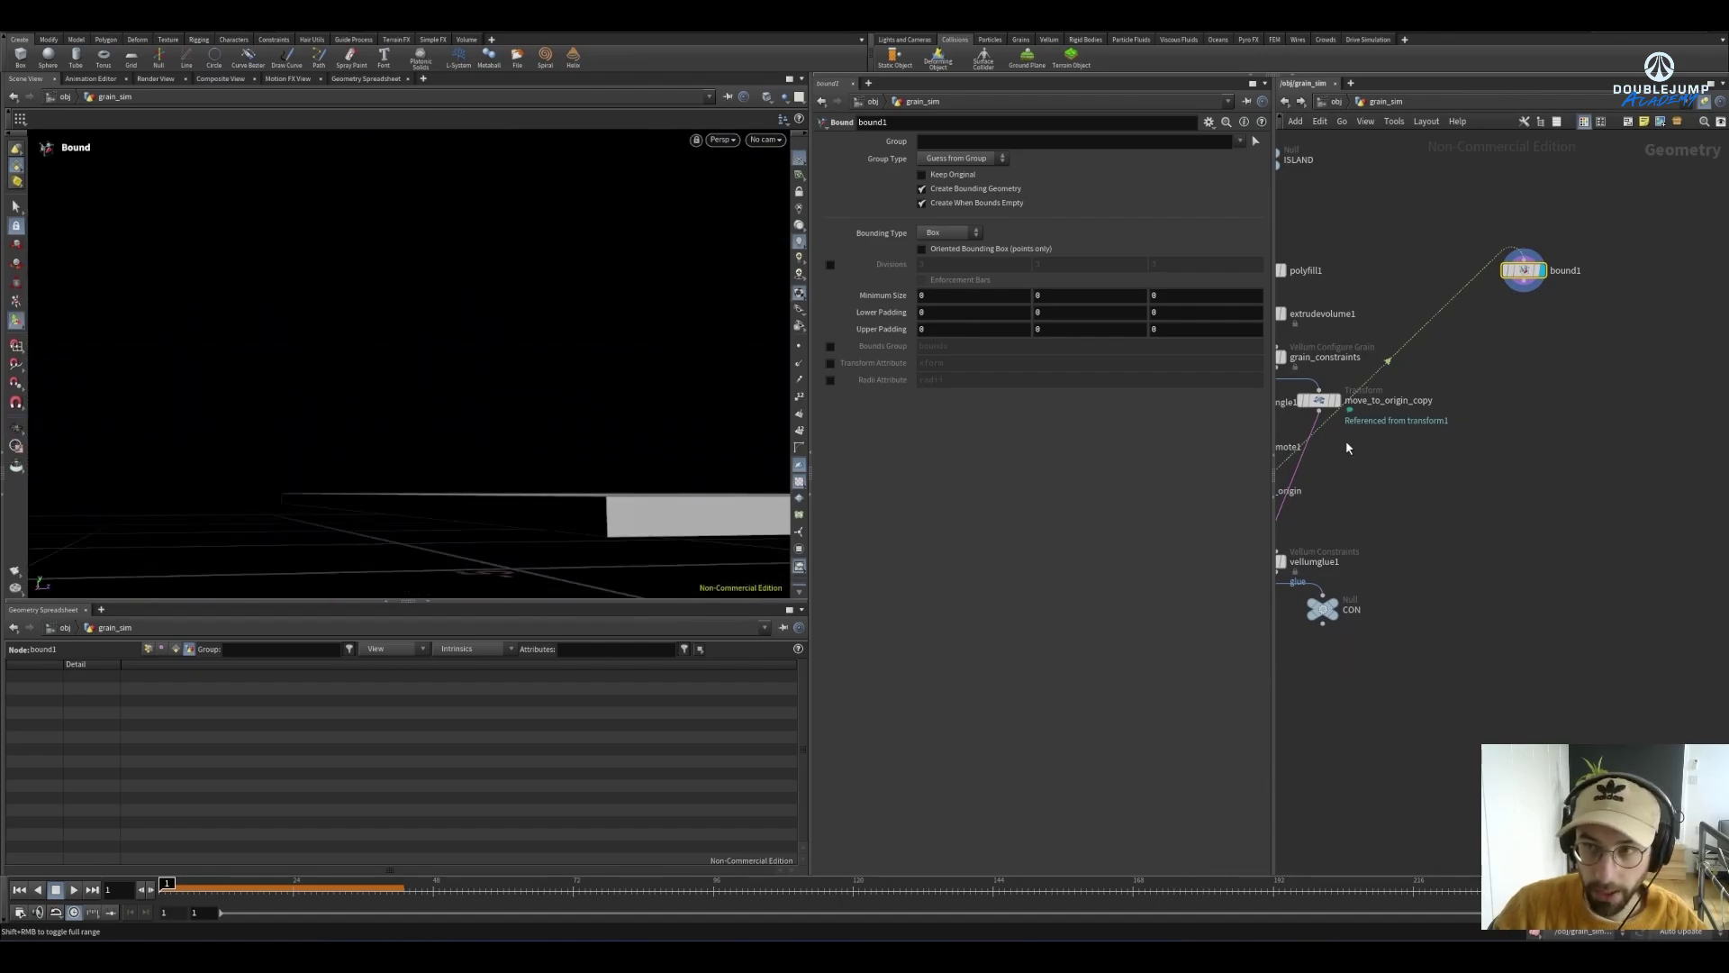
{"action": "left_click_drag", "start_coordinate": [1524, 270], "coordinate": [1587, 641]}
{"action": "left_click_drag", "start_coordinate": [567, 449], "coordinate": [378, 551]}
{"action": "middle_click_drag", "start_coordinate": [1483, 722], "coordinate": [1491, 661]}
{"action": "scroll", "coordinate": [1562, 571], "scroll_direction": "up", "scroll_amount": 3}
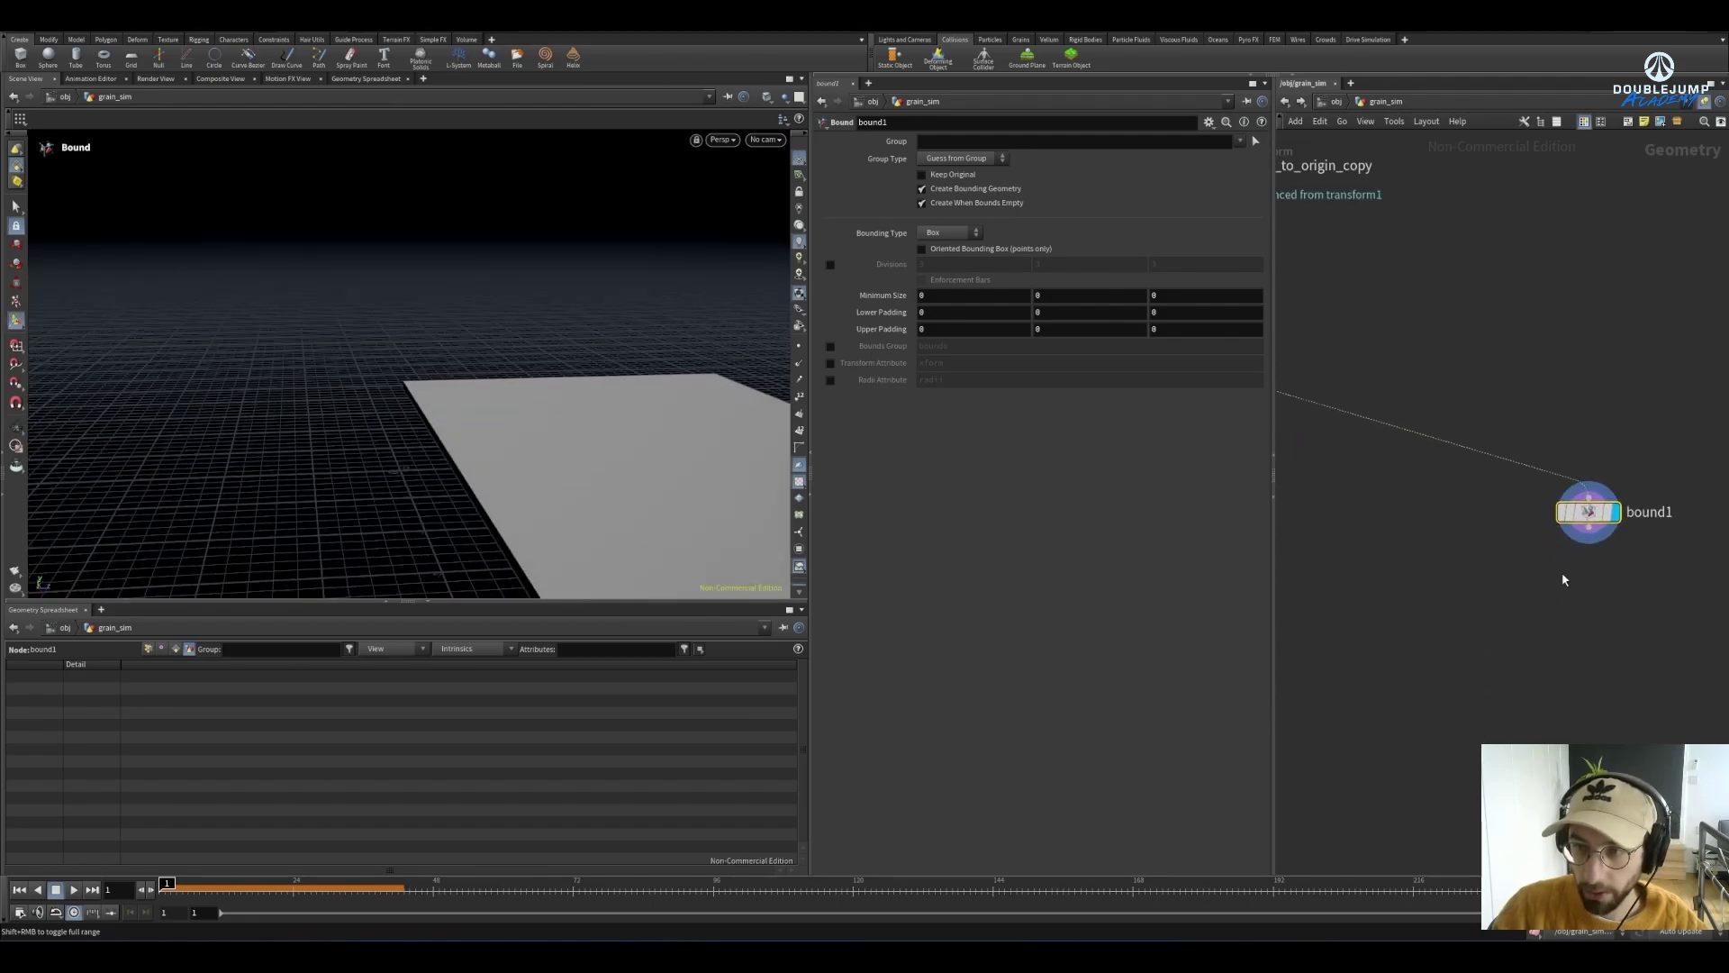
Add a Scatter node below bound1, connect it to bound1's output, and display it
{"action": "key", "text": "Tab"}
{"action": "type", "text": "scat"}
{"action": "key", "text": "Return"}
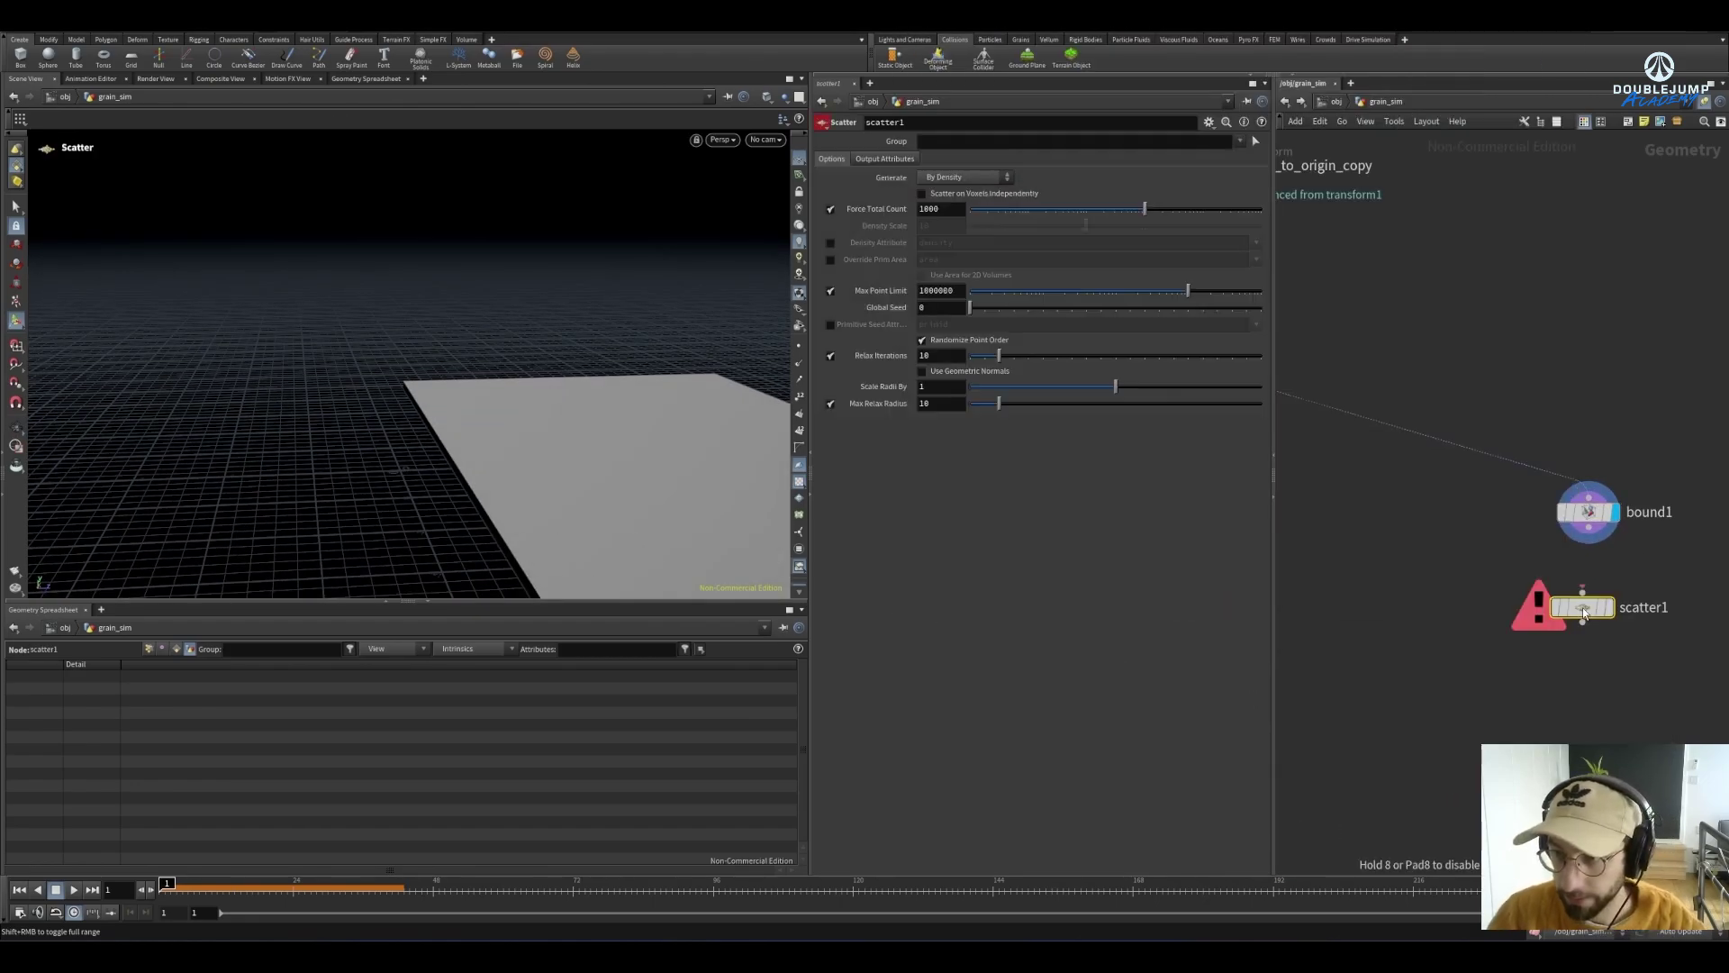
{"action": "left_click", "coordinate": [1582, 607]}
{"action": "left_click_drag", "start_coordinate": [1582, 607], "coordinate": [1622, 608]}
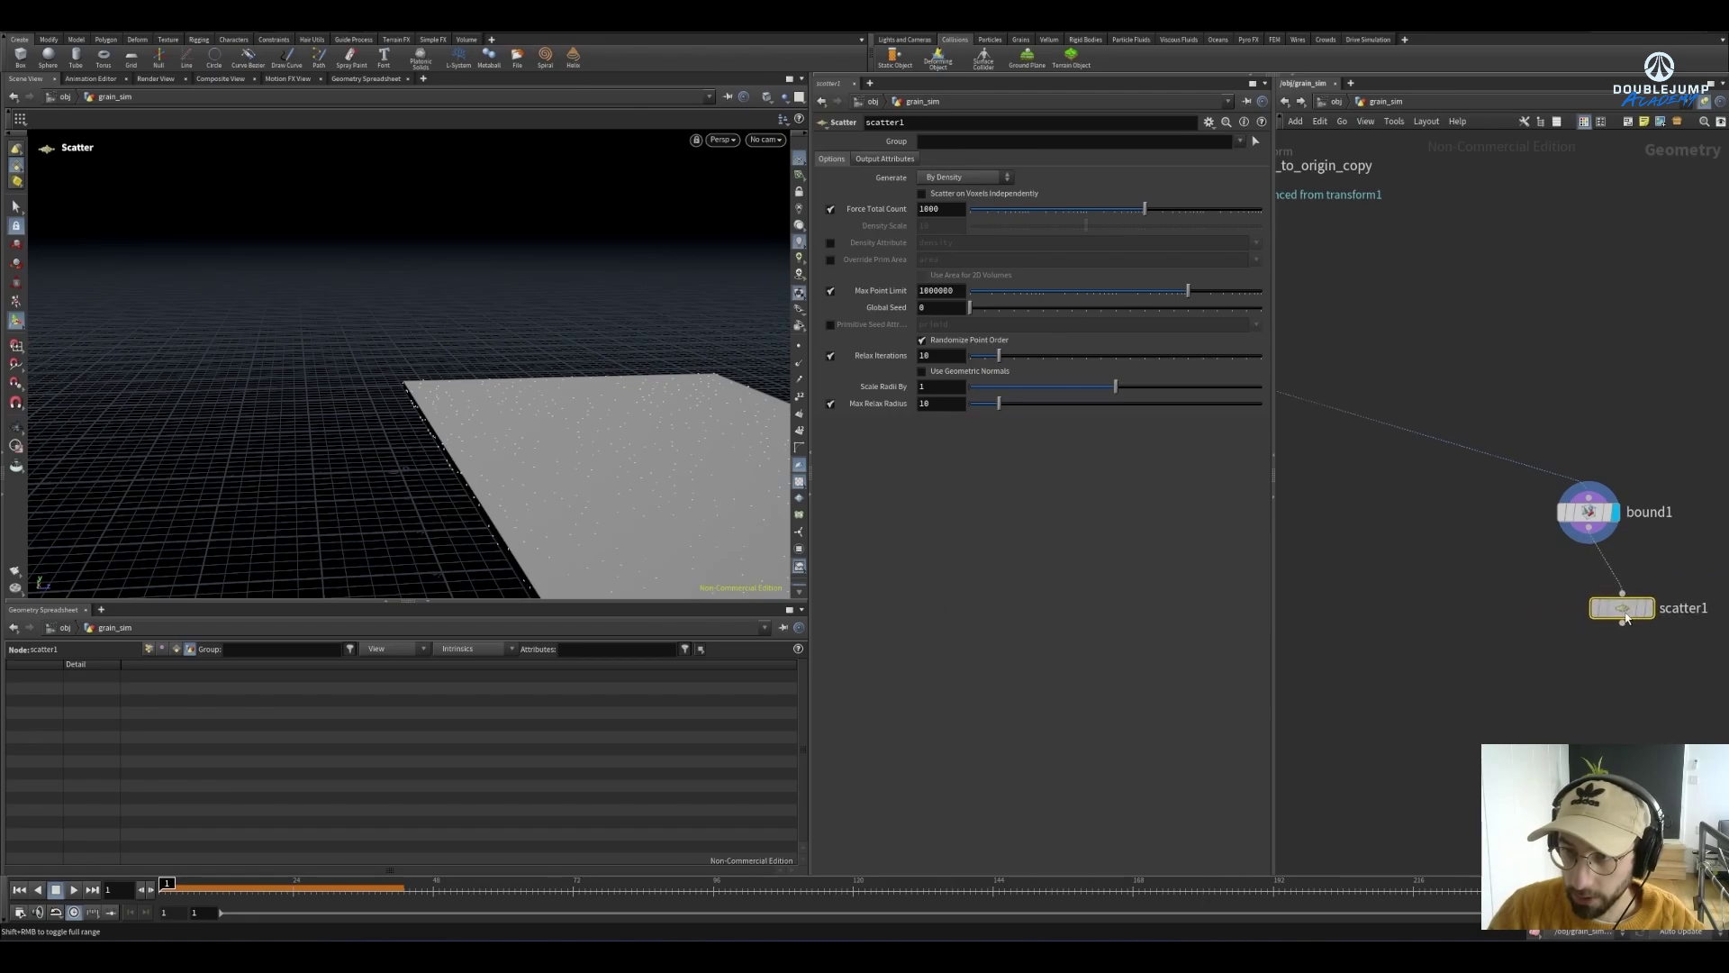
{"action": "left_click", "coordinate": [1647, 607]}
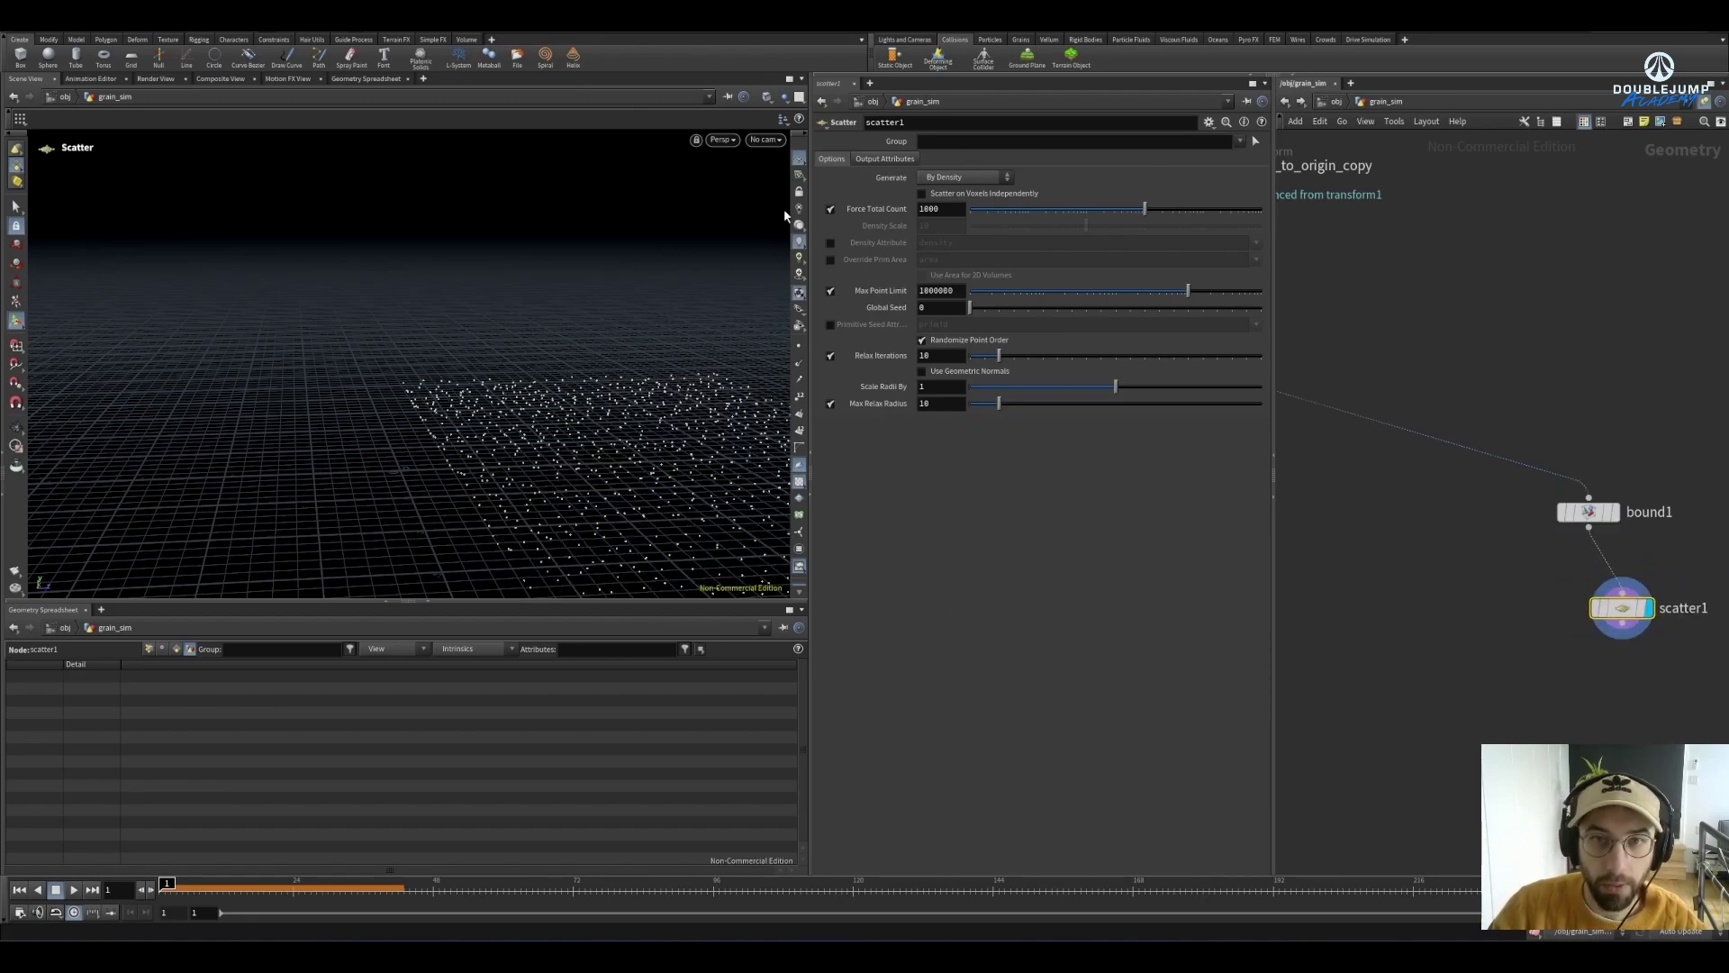
Turn off Force Total Count on scatter1, lower Density Scale to about 0.825, and turn off Relax Iterations
{"action": "left_click", "coordinate": [830, 210]}
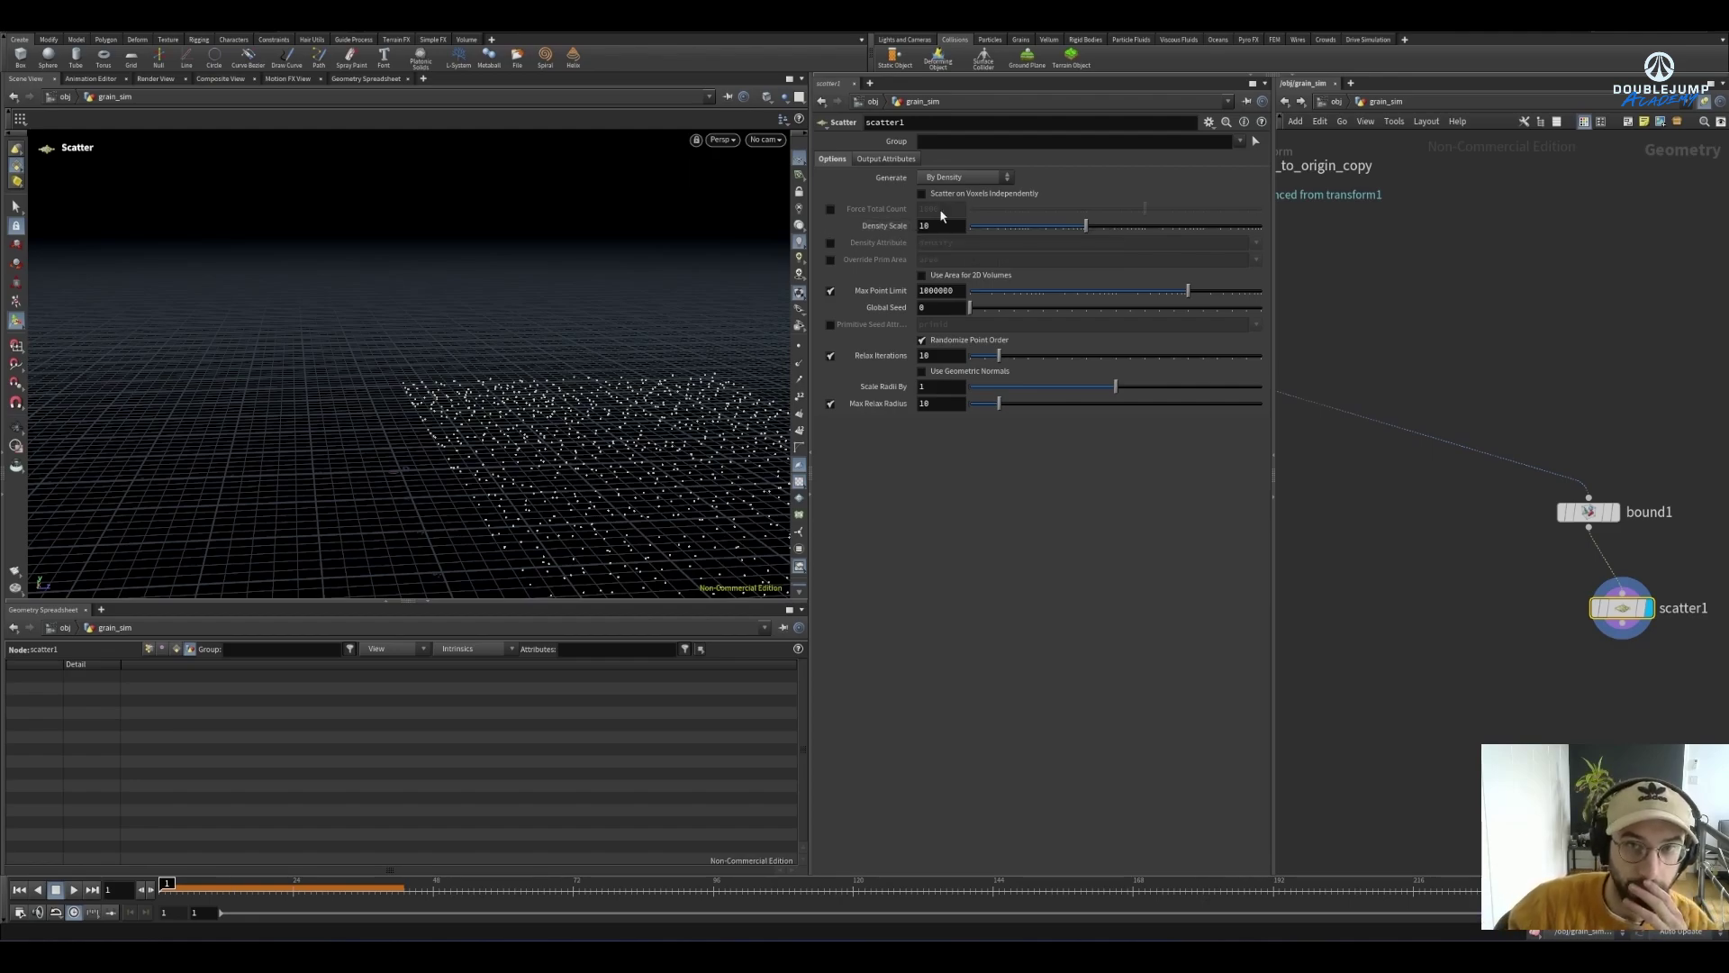
{"action": "left_click_drag", "start_coordinate": [1030, 226], "coordinate": [1023, 226]}
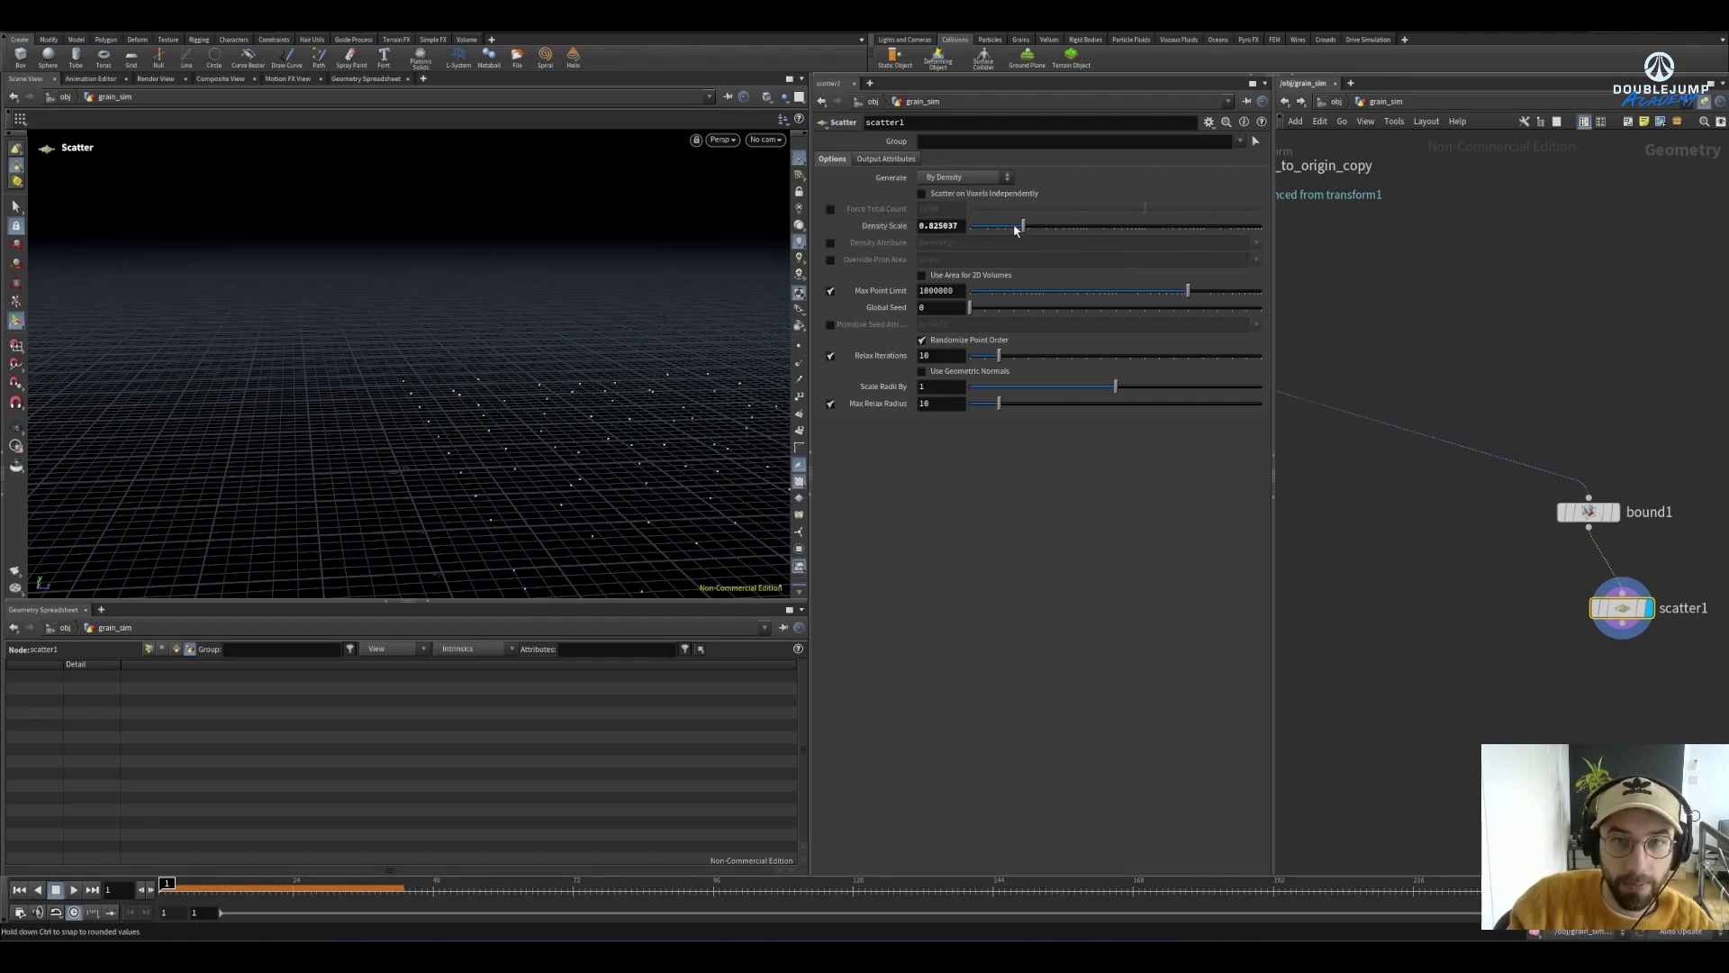
{"action": "left_click", "coordinate": [830, 356]}
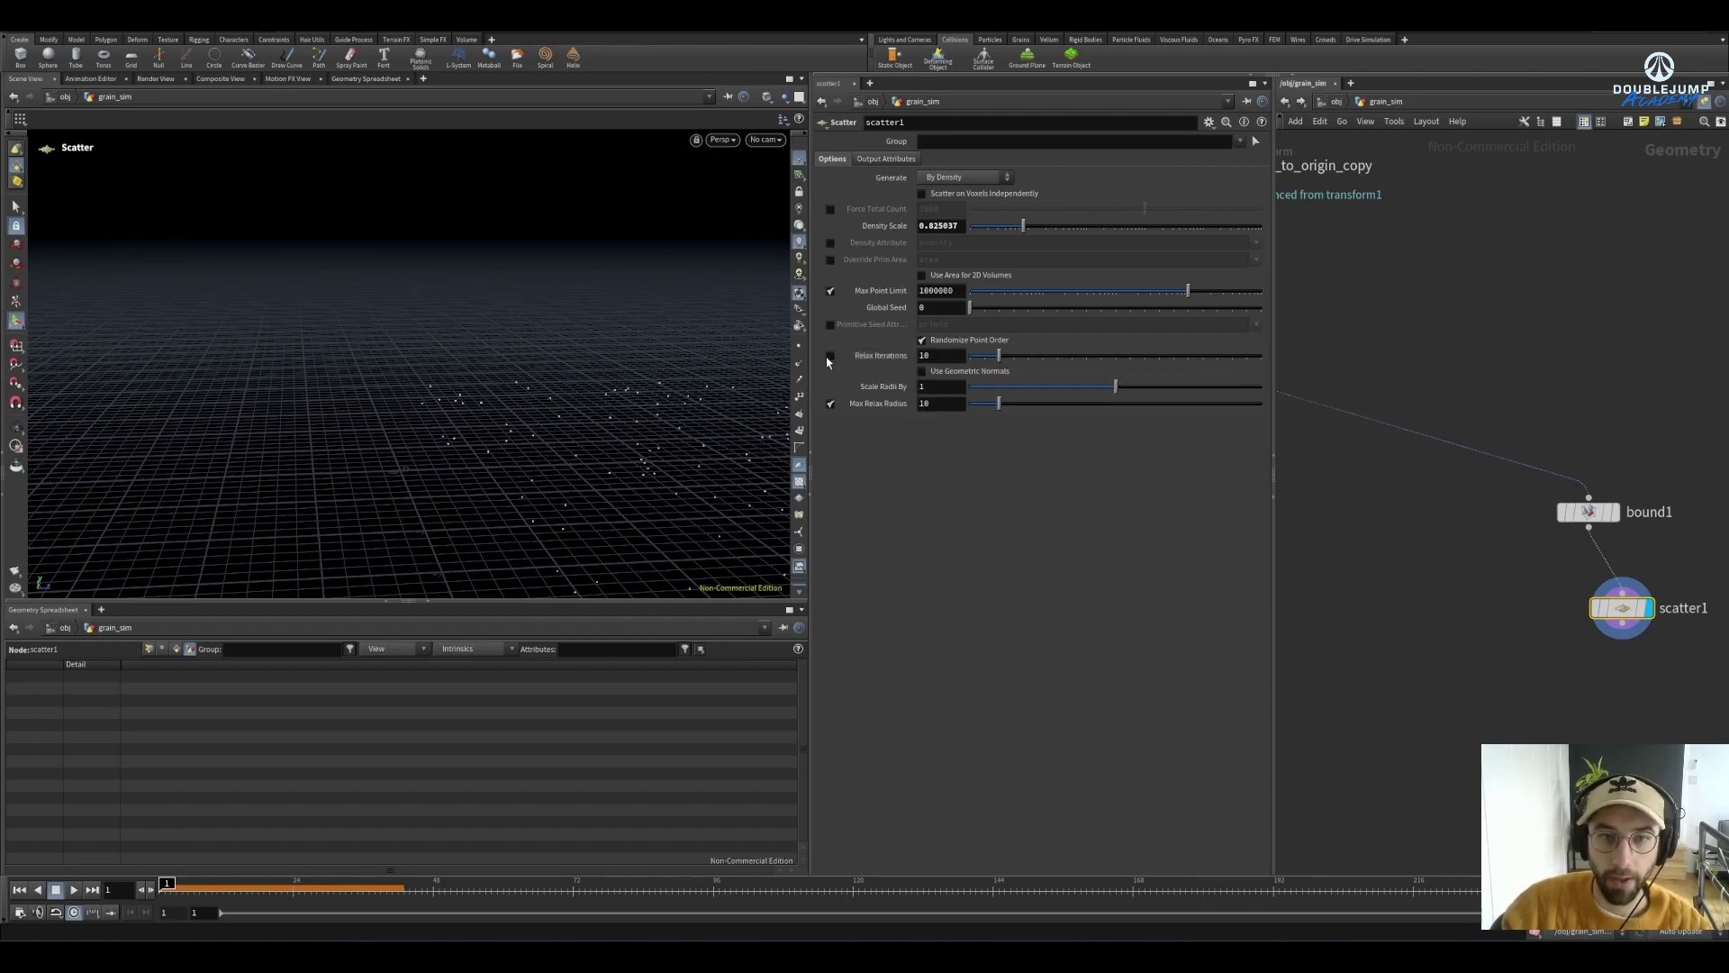
Compare the bounding box of bound1 with the scattered points of scatter1
{"action": "left_click", "coordinate": [1612, 512]}
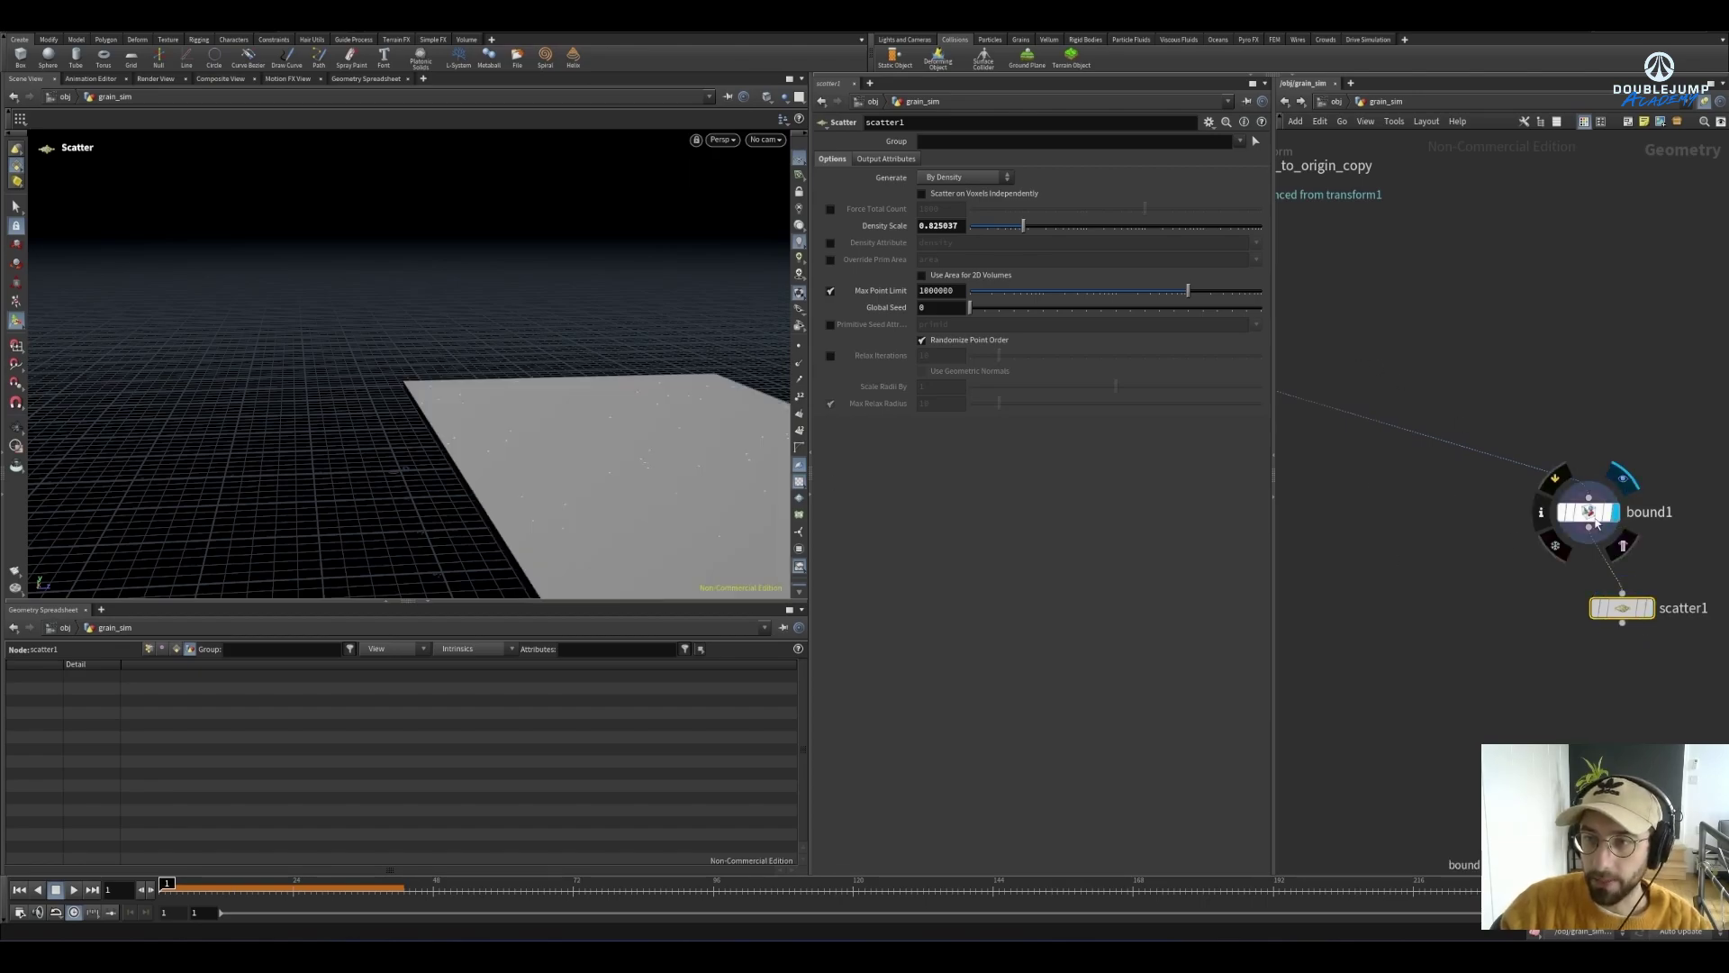
{"action": "left_click", "coordinate": [1581, 512]}
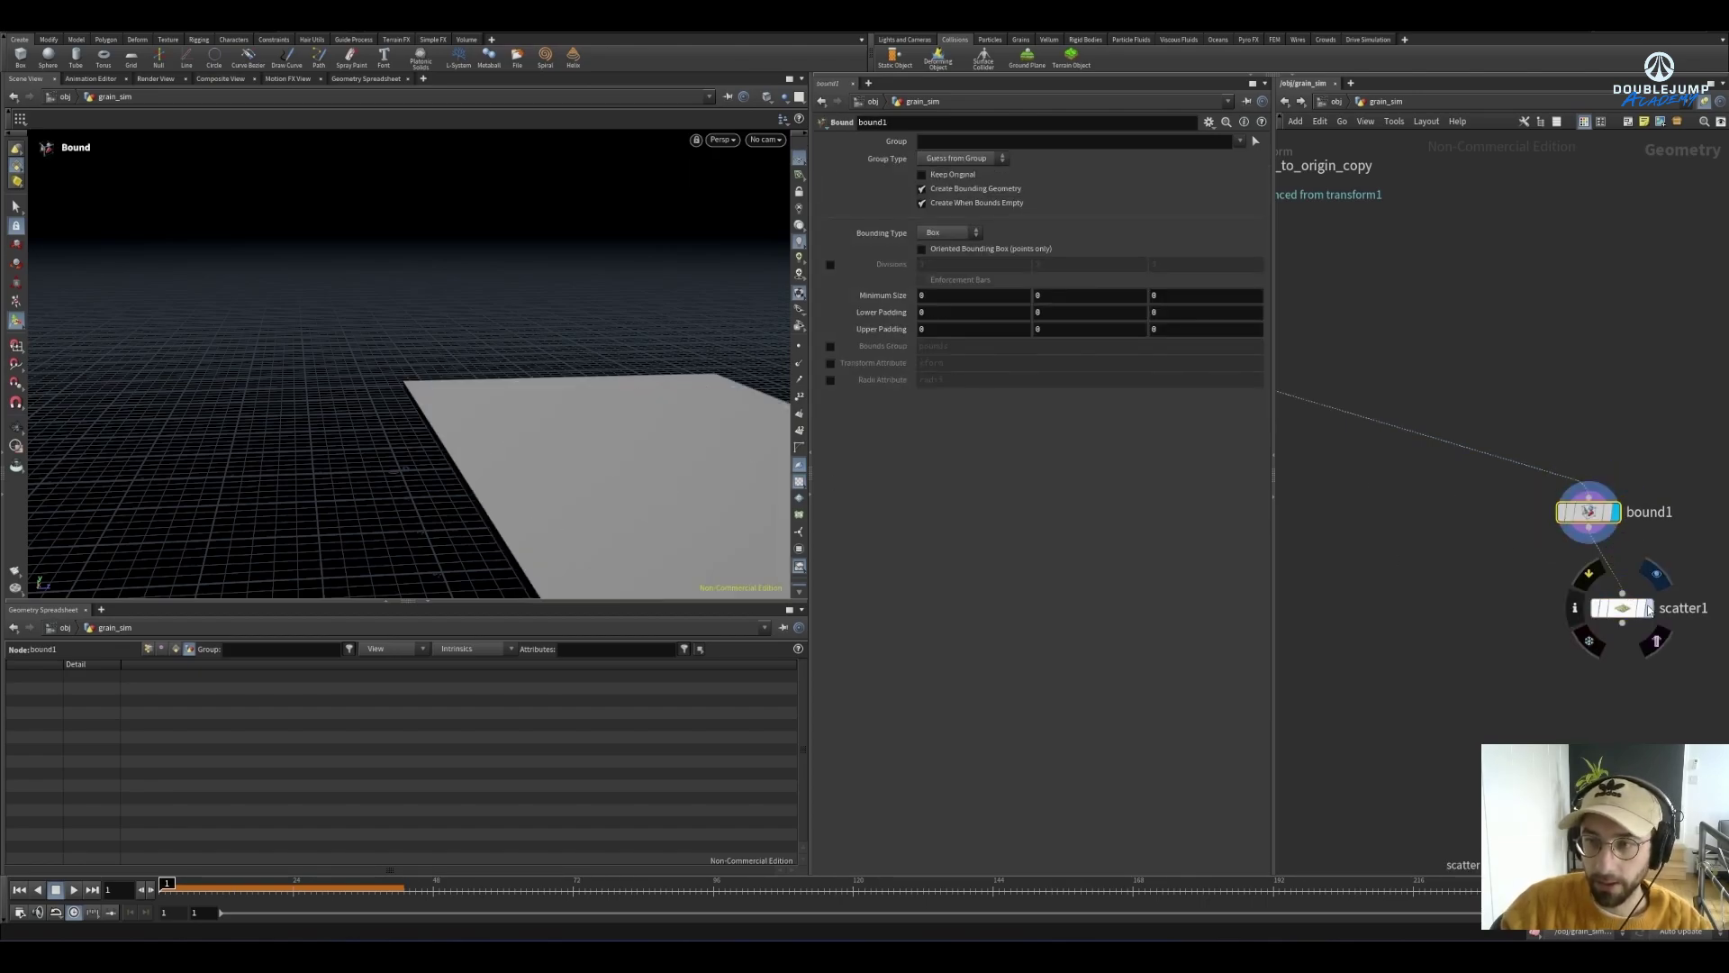
{"action": "left_click", "coordinate": [1646, 608]}
{"action": "left_click", "coordinate": [1619, 608]}
{"action": "key", "text": "h"}
{"action": "key", "text": "h"}
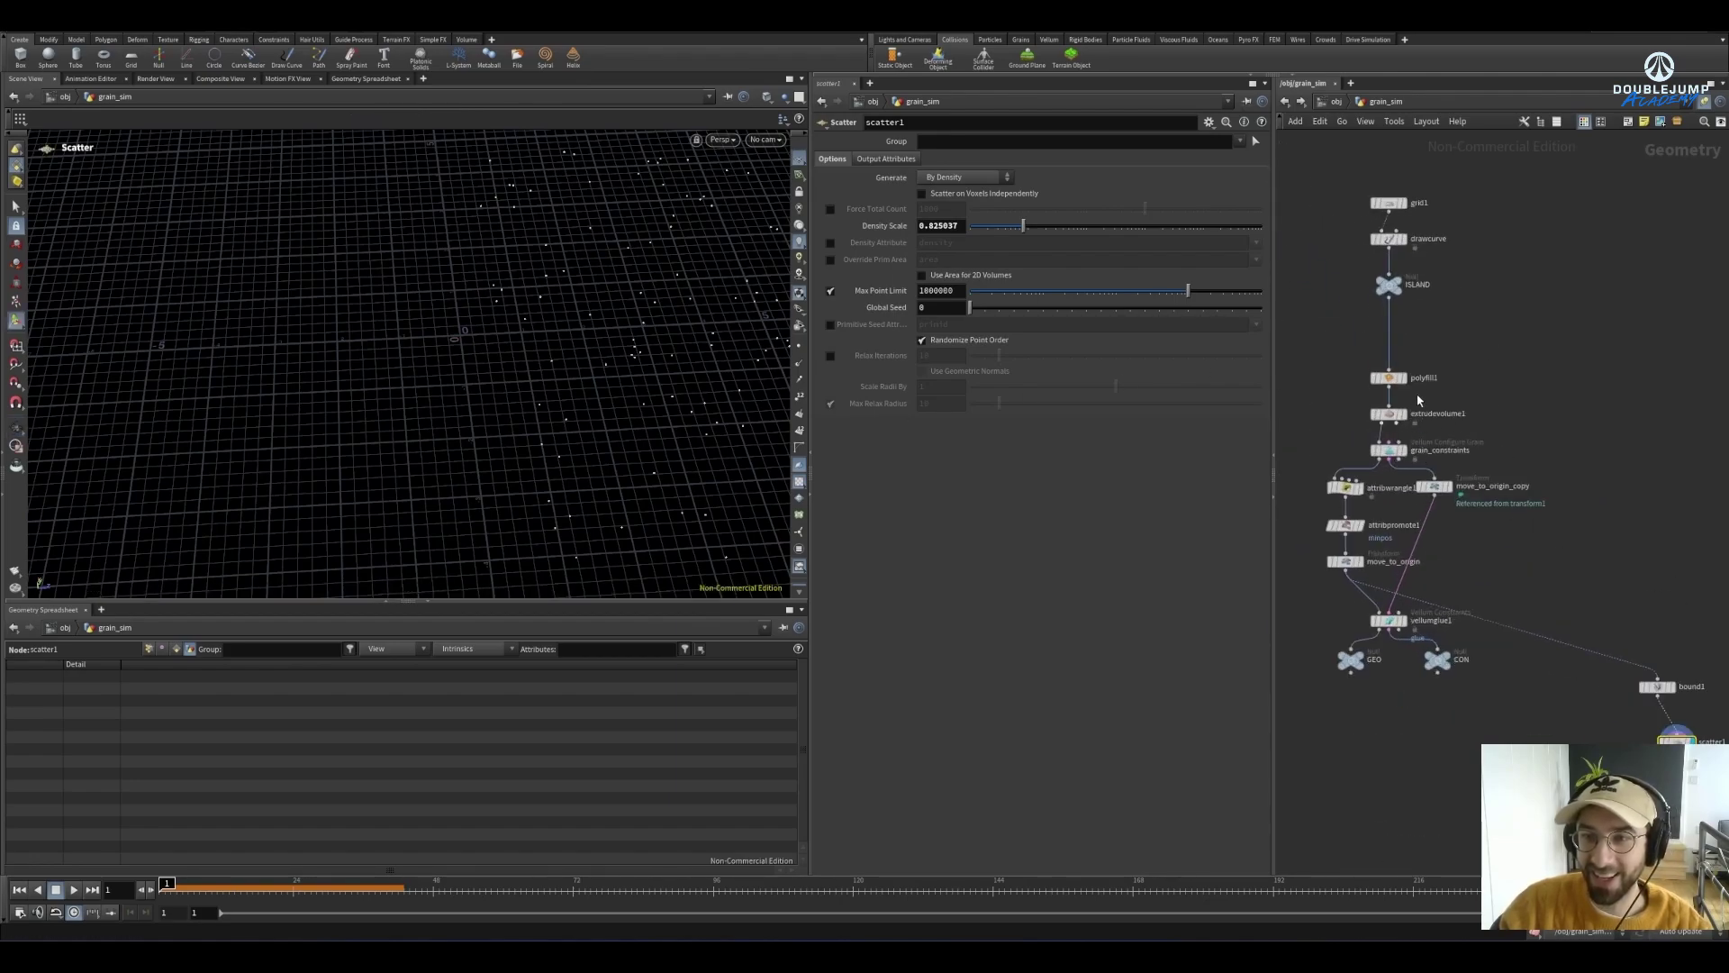
{"action": "scroll", "coordinate": [1382, 242], "scroll_direction": "up", "scroll_amount": 3}
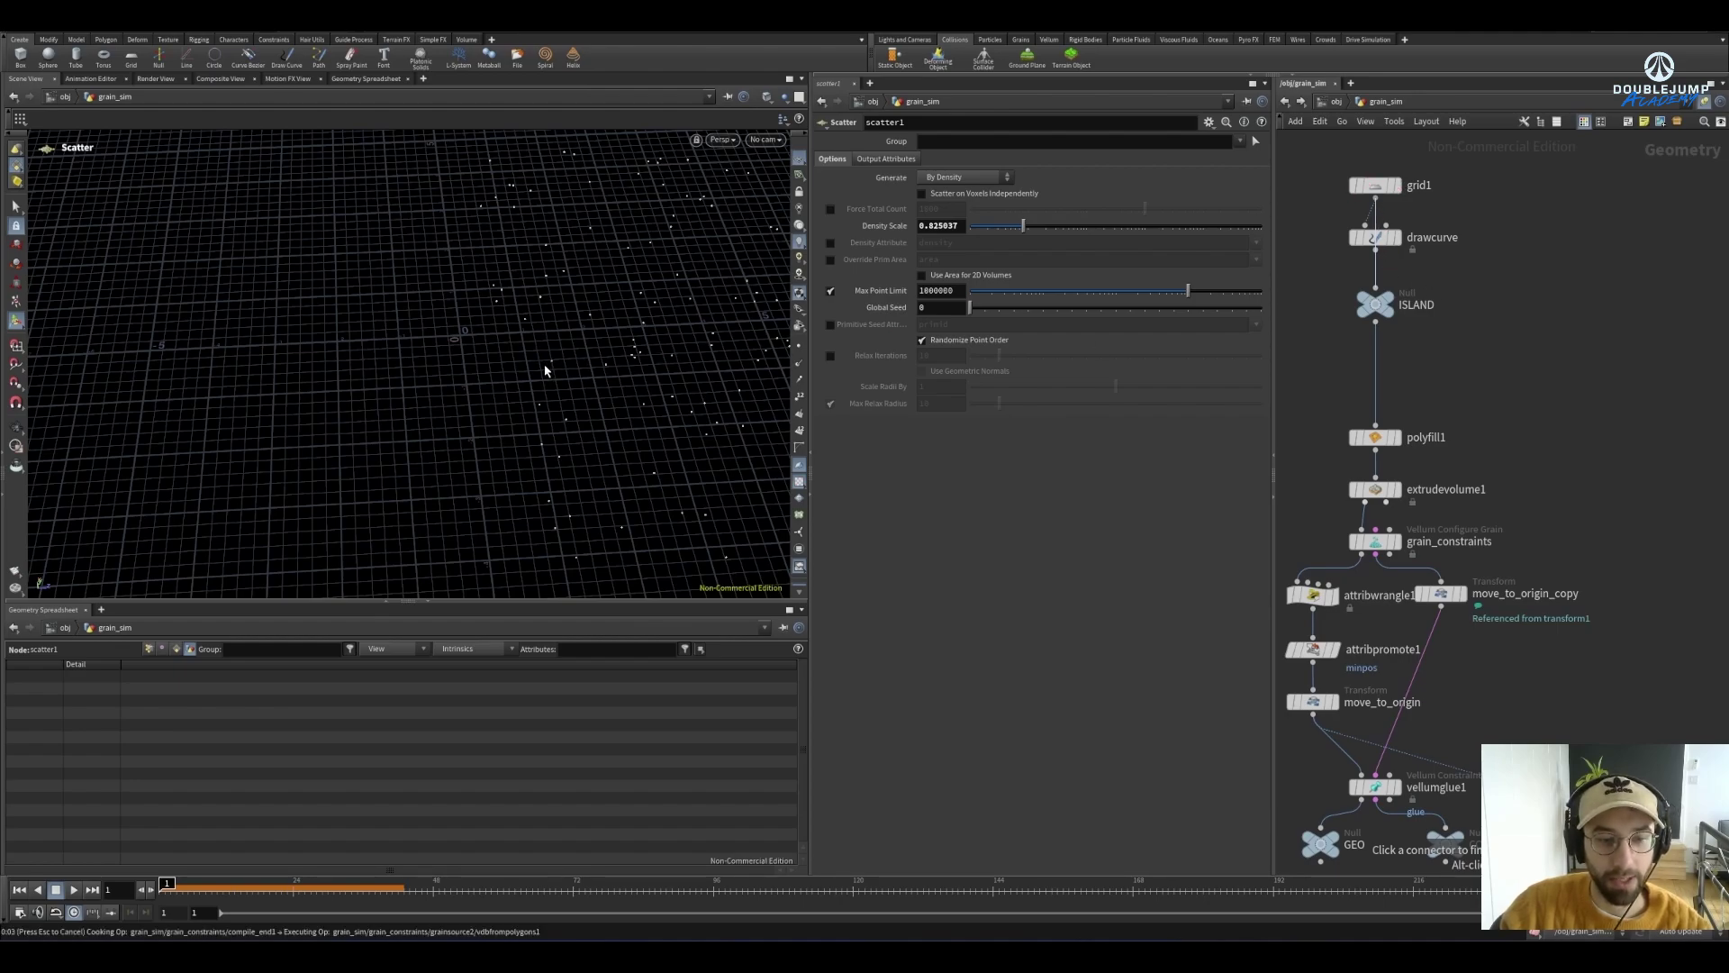
{"action": "key", "text": "Escape"}
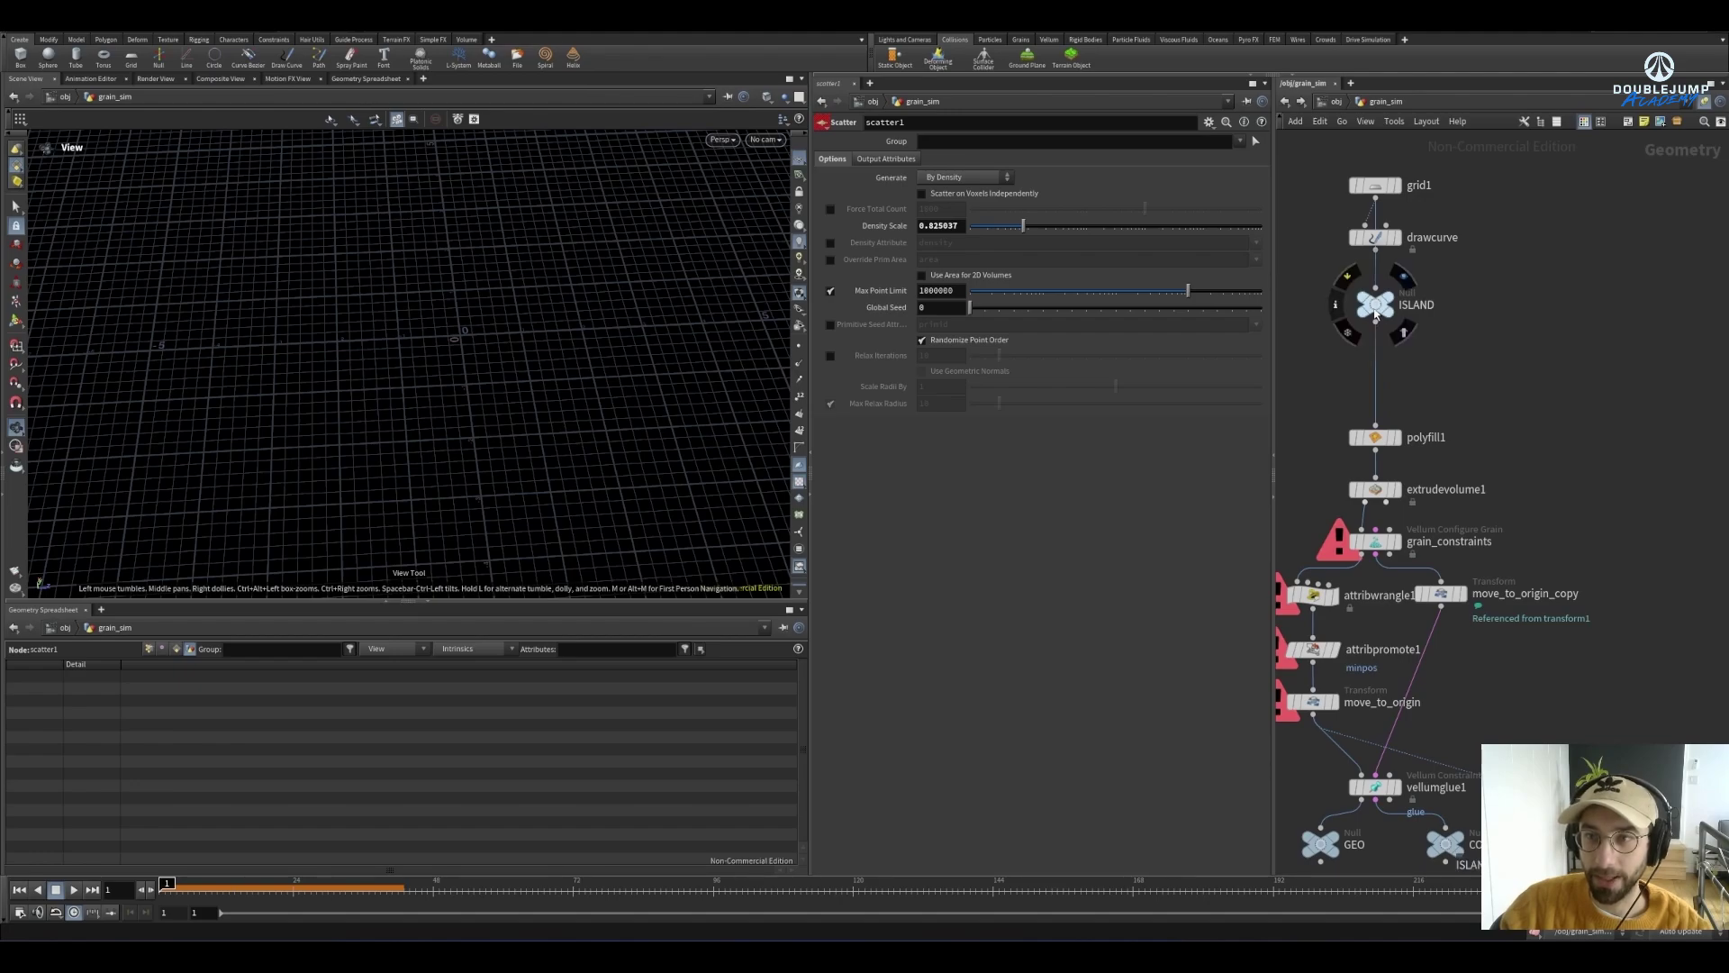
Duplicate the drawcurve node as a second branch from grid1 and remove the stroke stored in the copy
{"action": "mouse_move", "coordinate": [1375, 306]}
{"action": "left_mouse_down"}
{"action": "mouse_move", "coordinate": [1454, 309]}
{"action": "mouse_move", "coordinate": [1375, 313]}
{"action": "left_mouse_up"}
{"action": "left_click", "coordinate": [1375, 237]}
{"action": "key", "text": "ctrl+c"}
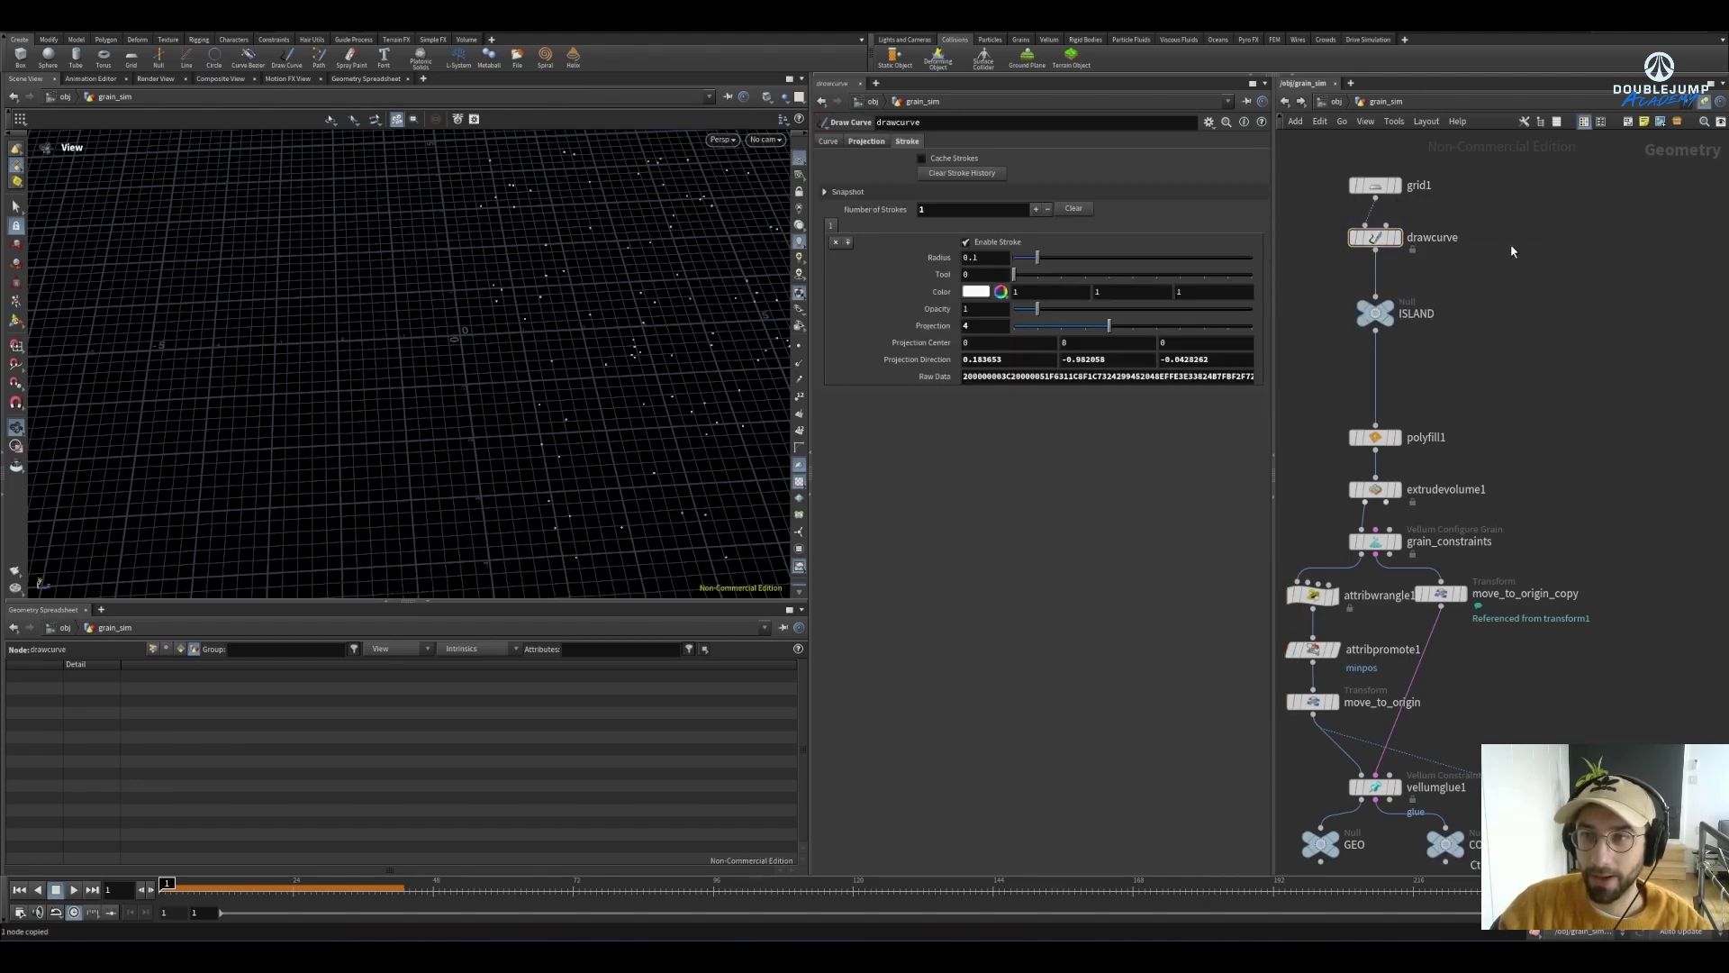
{"action": "key", "text": "ctrl+v"}
{"action": "left_click_drag", "start_coordinate": [462, 259], "coordinate": [424, 308]}
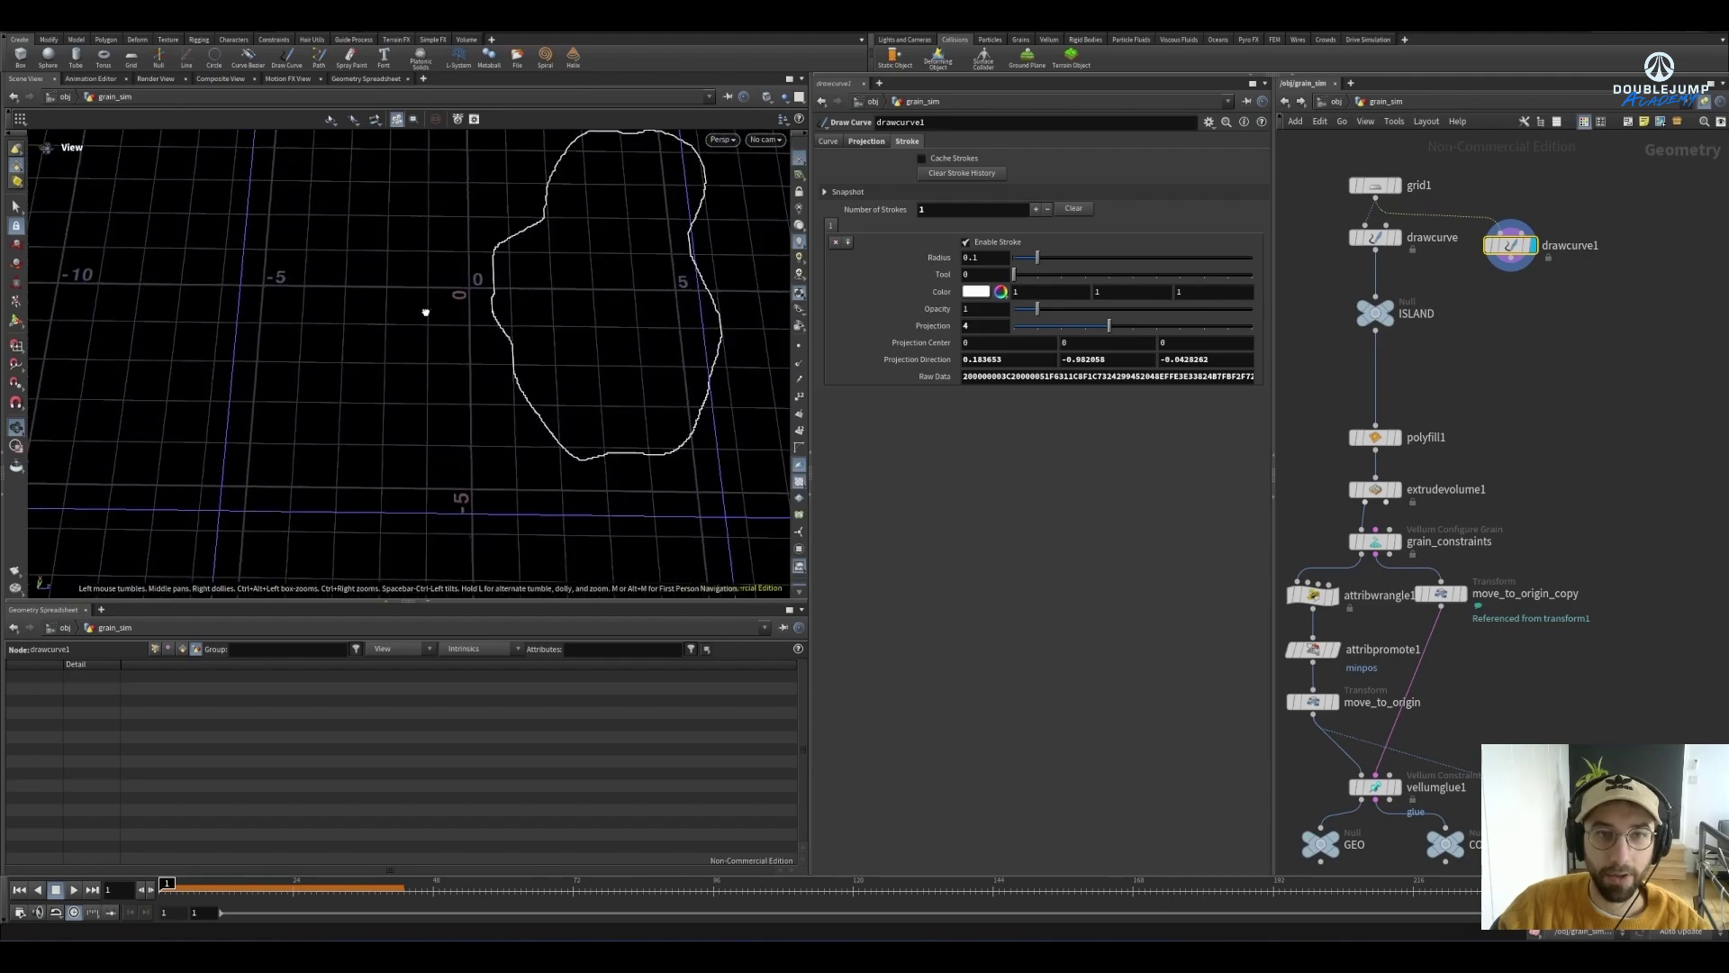
{"action": "left_click", "coordinate": [836, 242]}
{"action": "left_click", "coordinate": [16, 320]}
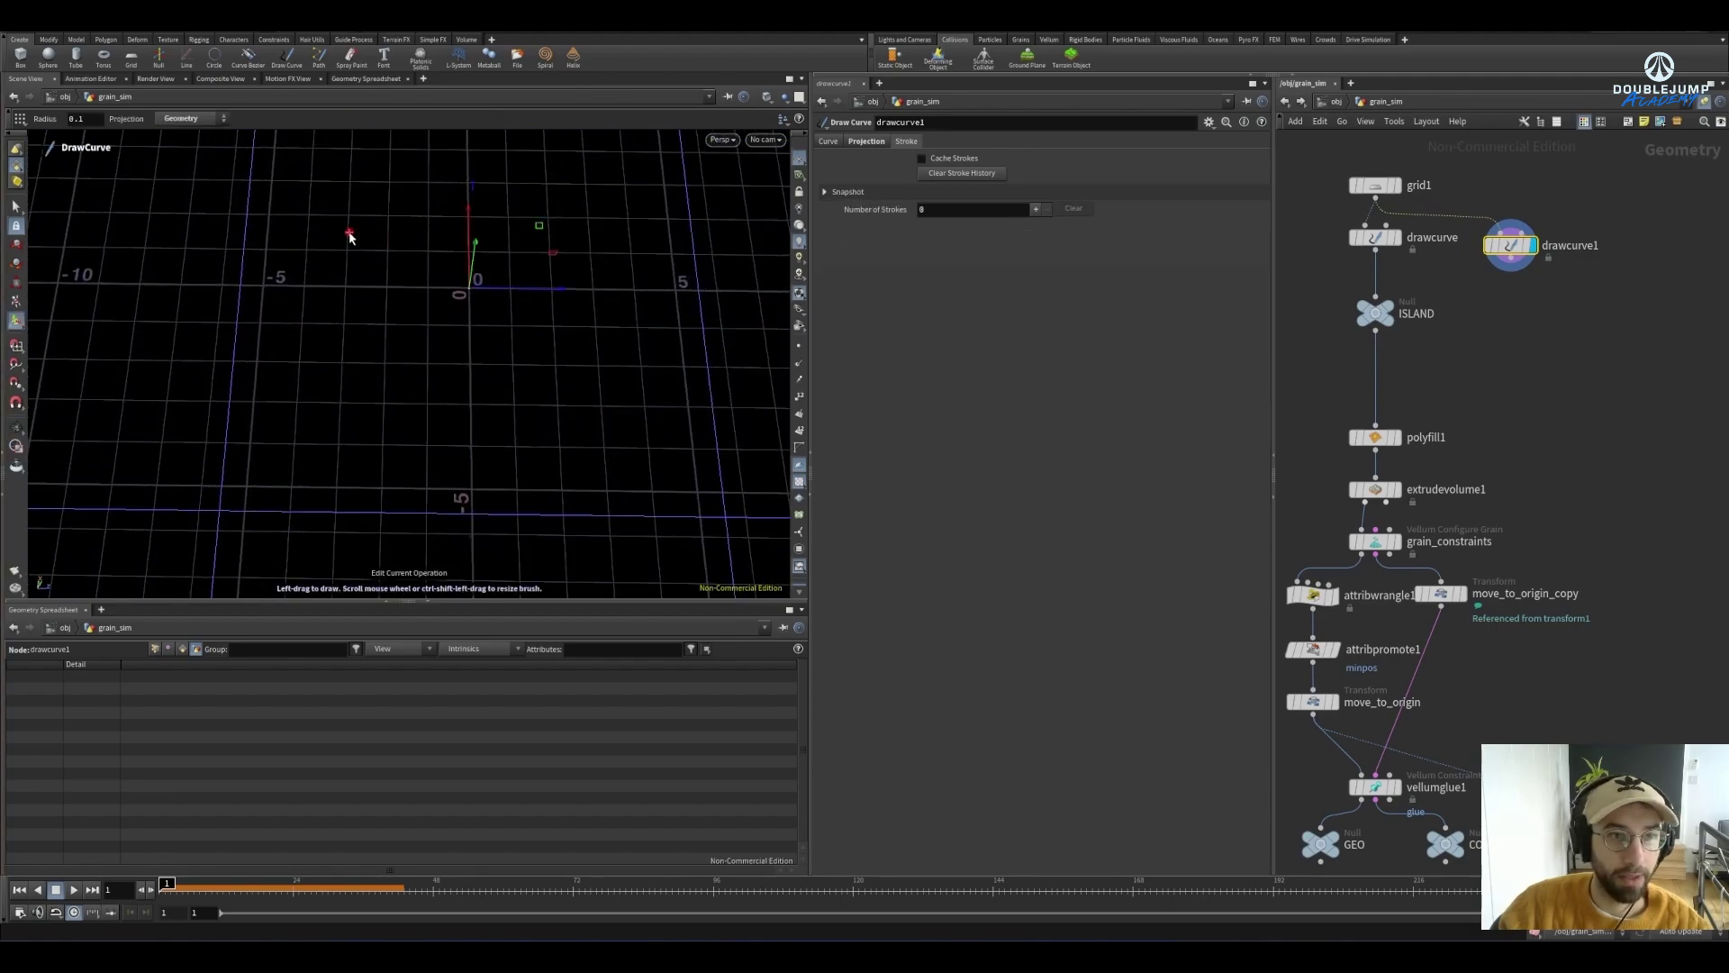
Draw a new, wider closed outline around the grid's centre with drawcurve1 and feed it into ISLAND
{"action": "mouse_move", "coordinate": [347, 232]}
{"action": "left_mouse_down"}
{"action": "mouse_move", "coordinate": [181, 386]}
{"action": "mouse_move", "coordinate": [489, 535]}
{"action": "mouse_move", "coordinate": [742, 393]}
{"action": "mouse_move", "coordinate": [682, 135]}
{"action": "mouse_move", "coordinate": [348, 233]}
{"action": "left_mouse_up"}
{"action": "key", "text": "Escape"}
{"action": "mouse_move", "coordinate": [351, 236]}
{"action": "left_mouse_down"}
{"action": "mouse_move", "coordinate": [378, 273]}
{"action": "mouse_move", "coordinate": [478, 289]}
{"action": "mouse_move", "coordinate": [459, 385]}
{"action": "left_mouse_up"}
{"action": "key", "text": "Return"}
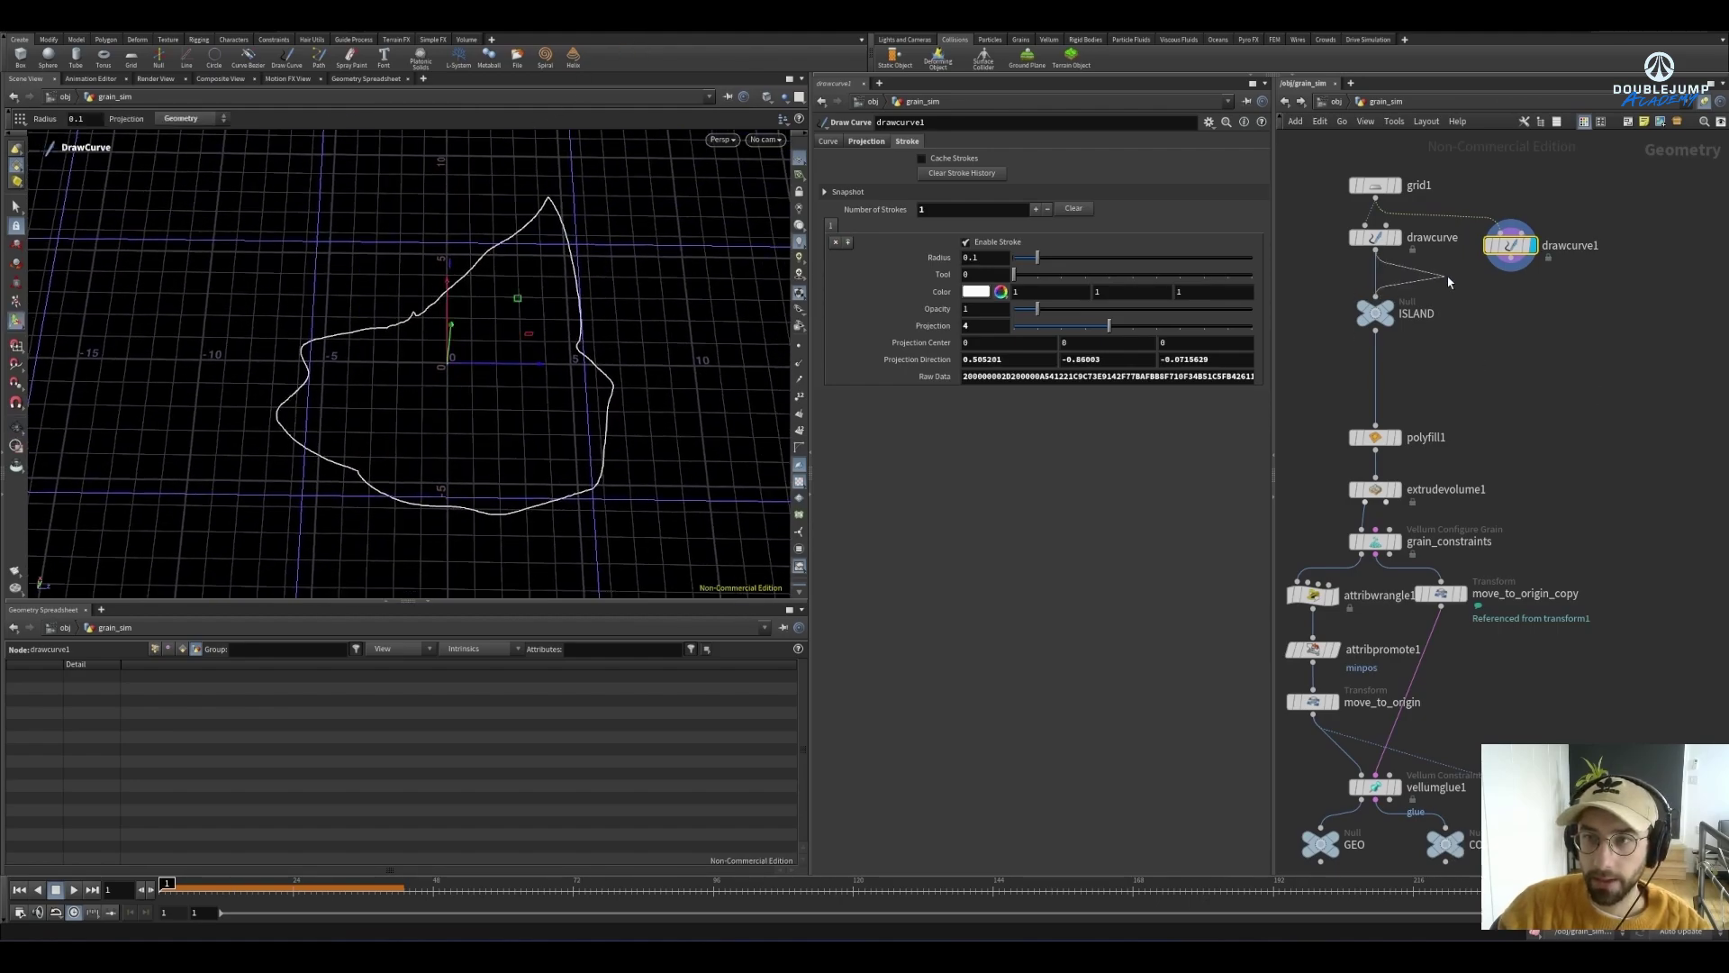
Display scatter1 and compare its points with drawcurve1 and drawcurve feeding ISLAND, toggling Force Total Count at 1000
{"action": "key", "text": "h"}
{"action": "scroll", "coordinate": [1661, 440], "scroll_direction": "up", "scroll_amount": 1}
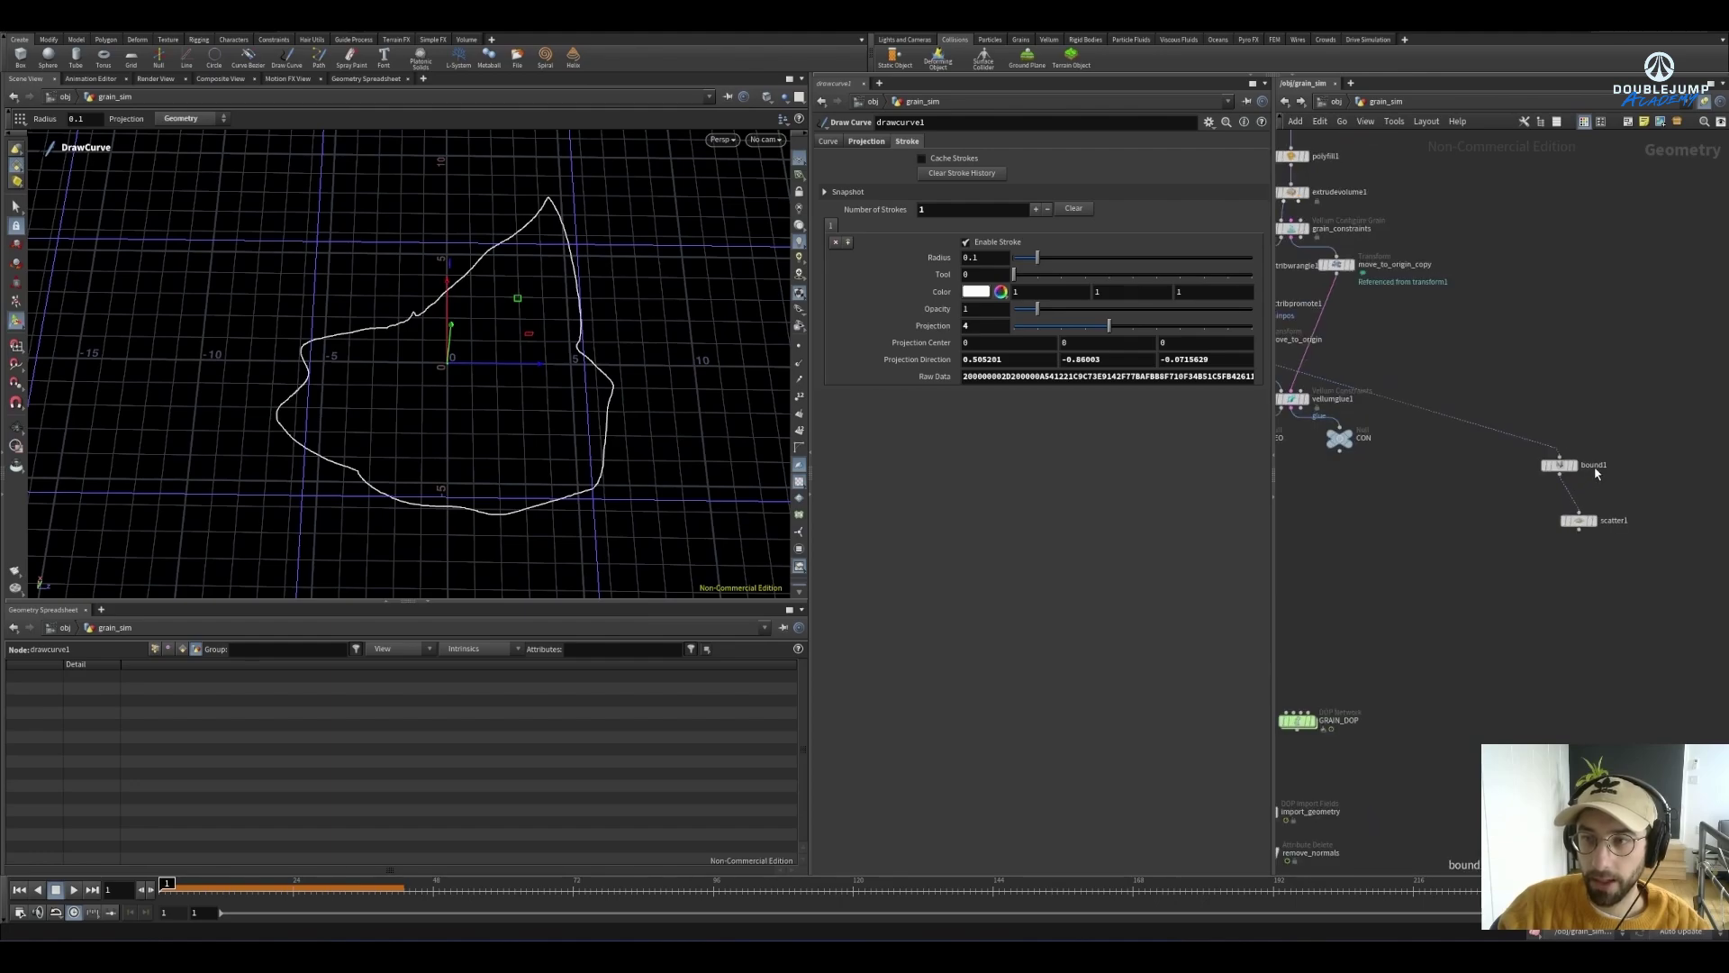
{"action": "left_click", "coordinate": [1591, 506]}
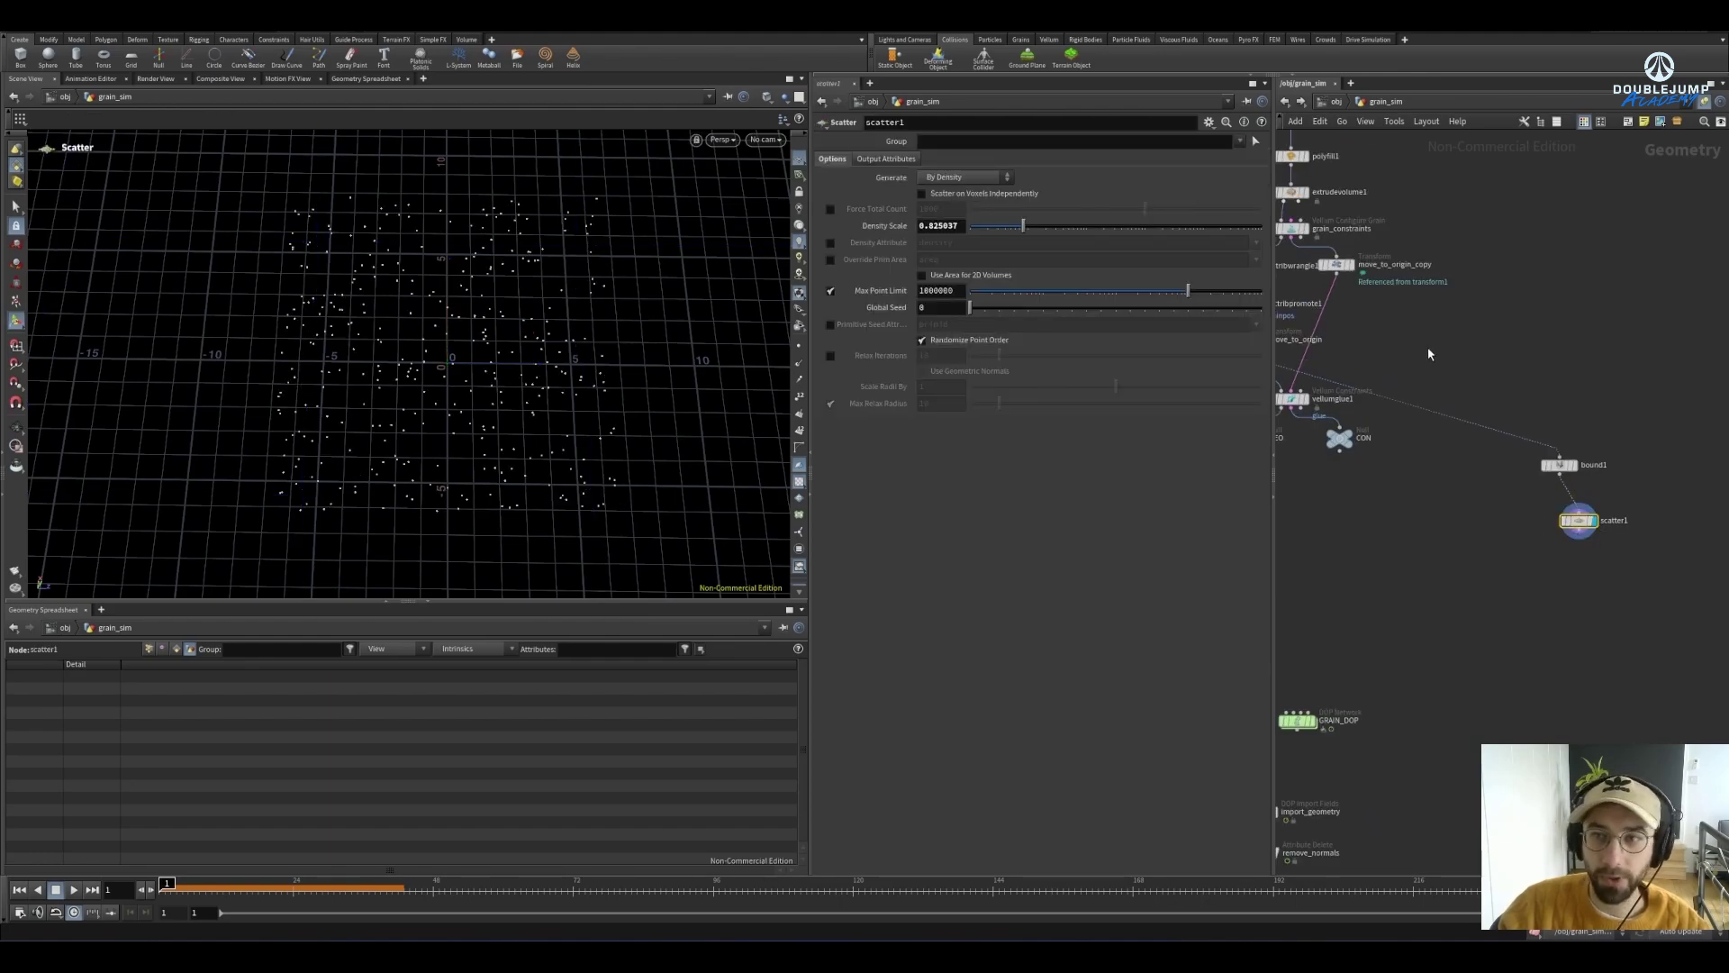
{"action": "middle_click_drag", "start_coordinate": [1429, 354], "coordinate": [1548, 718]}
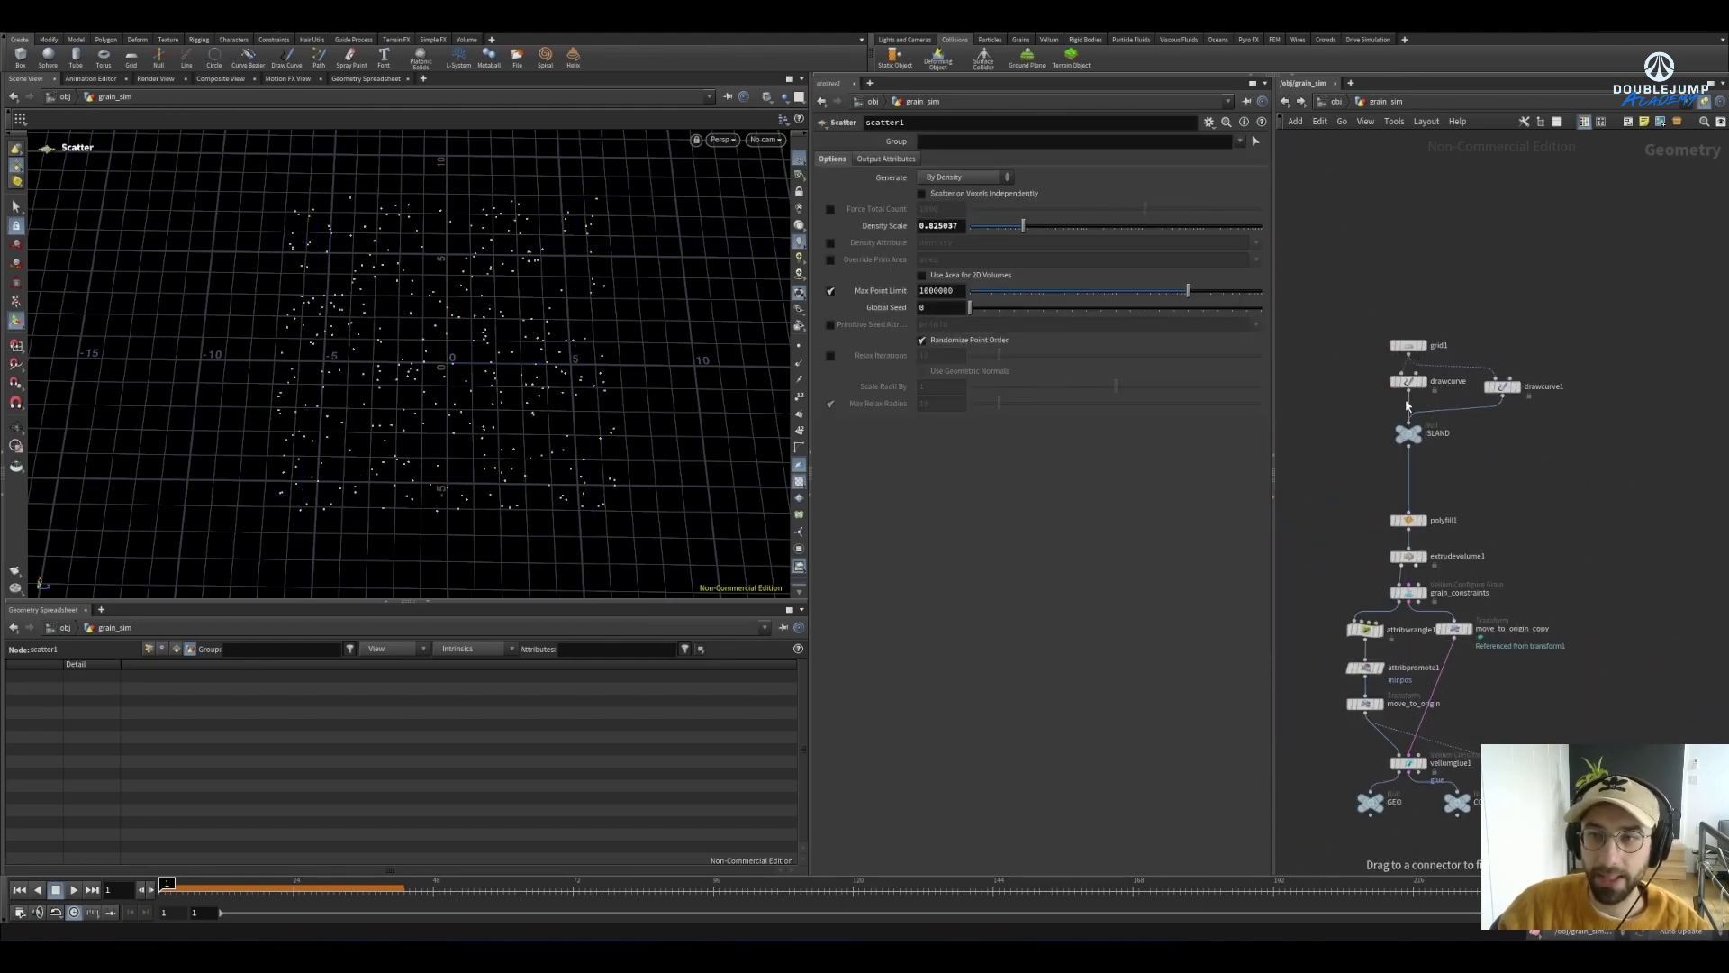
{"action": "left_click_drag", "start_coordinate": [1408, 407], "coordinate": [1501, 396]}
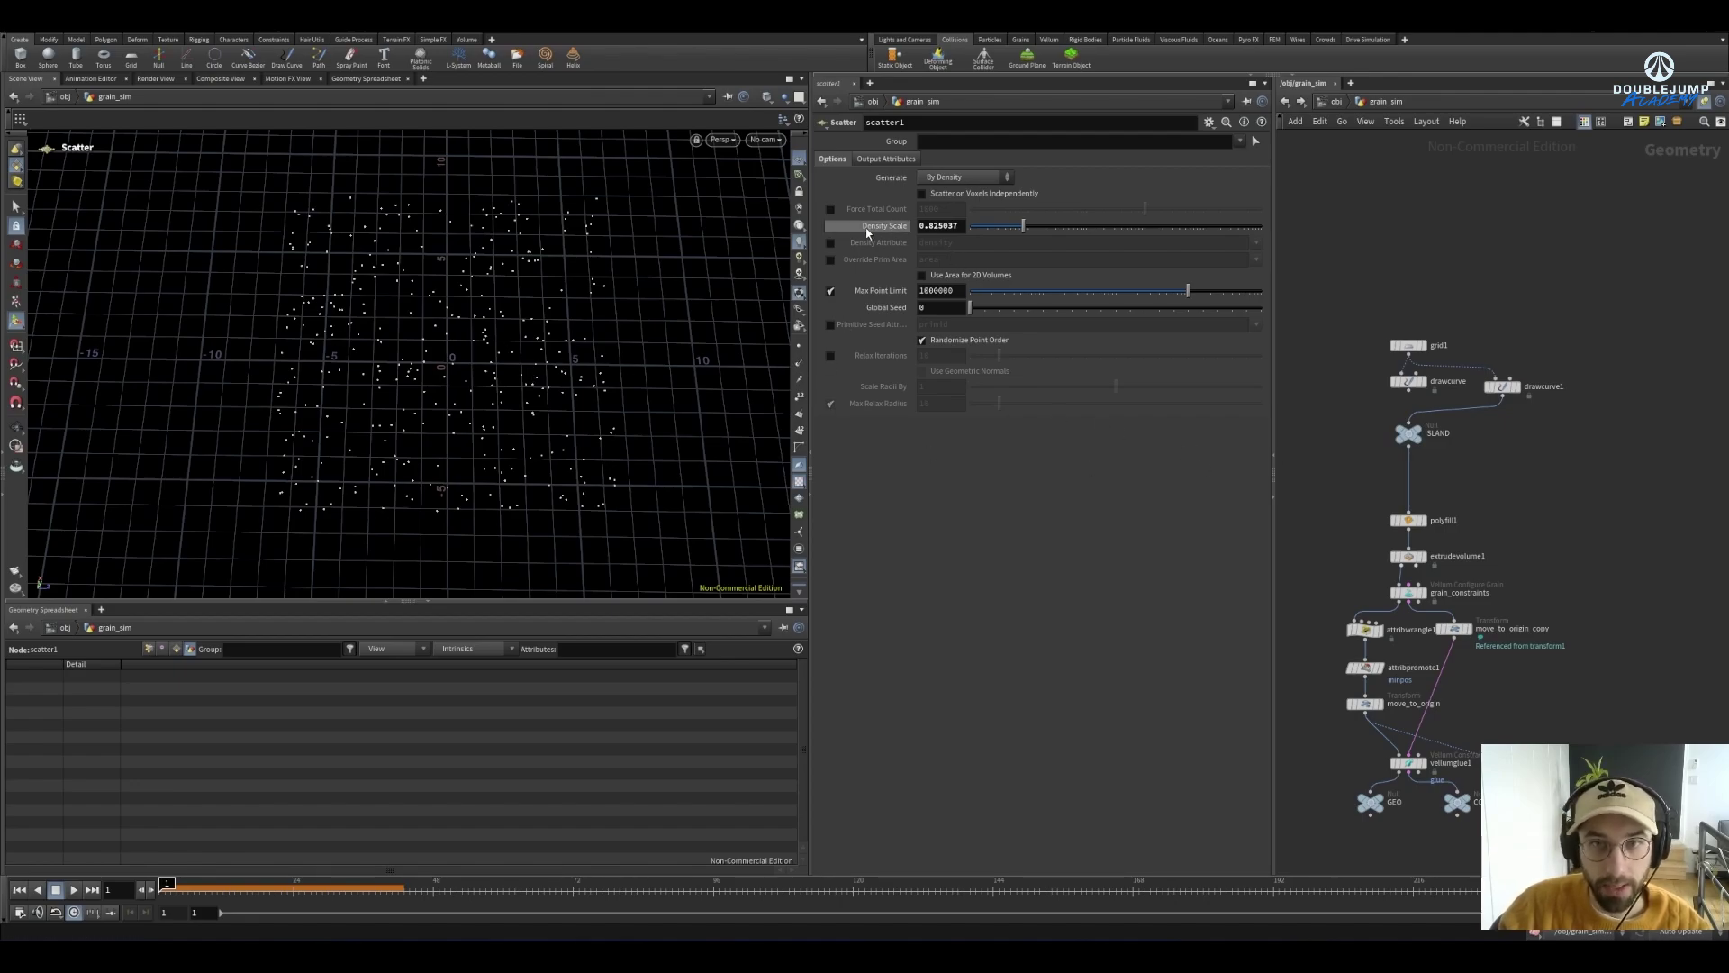
{"action": "left_click", "coordinate": [830, 209]}
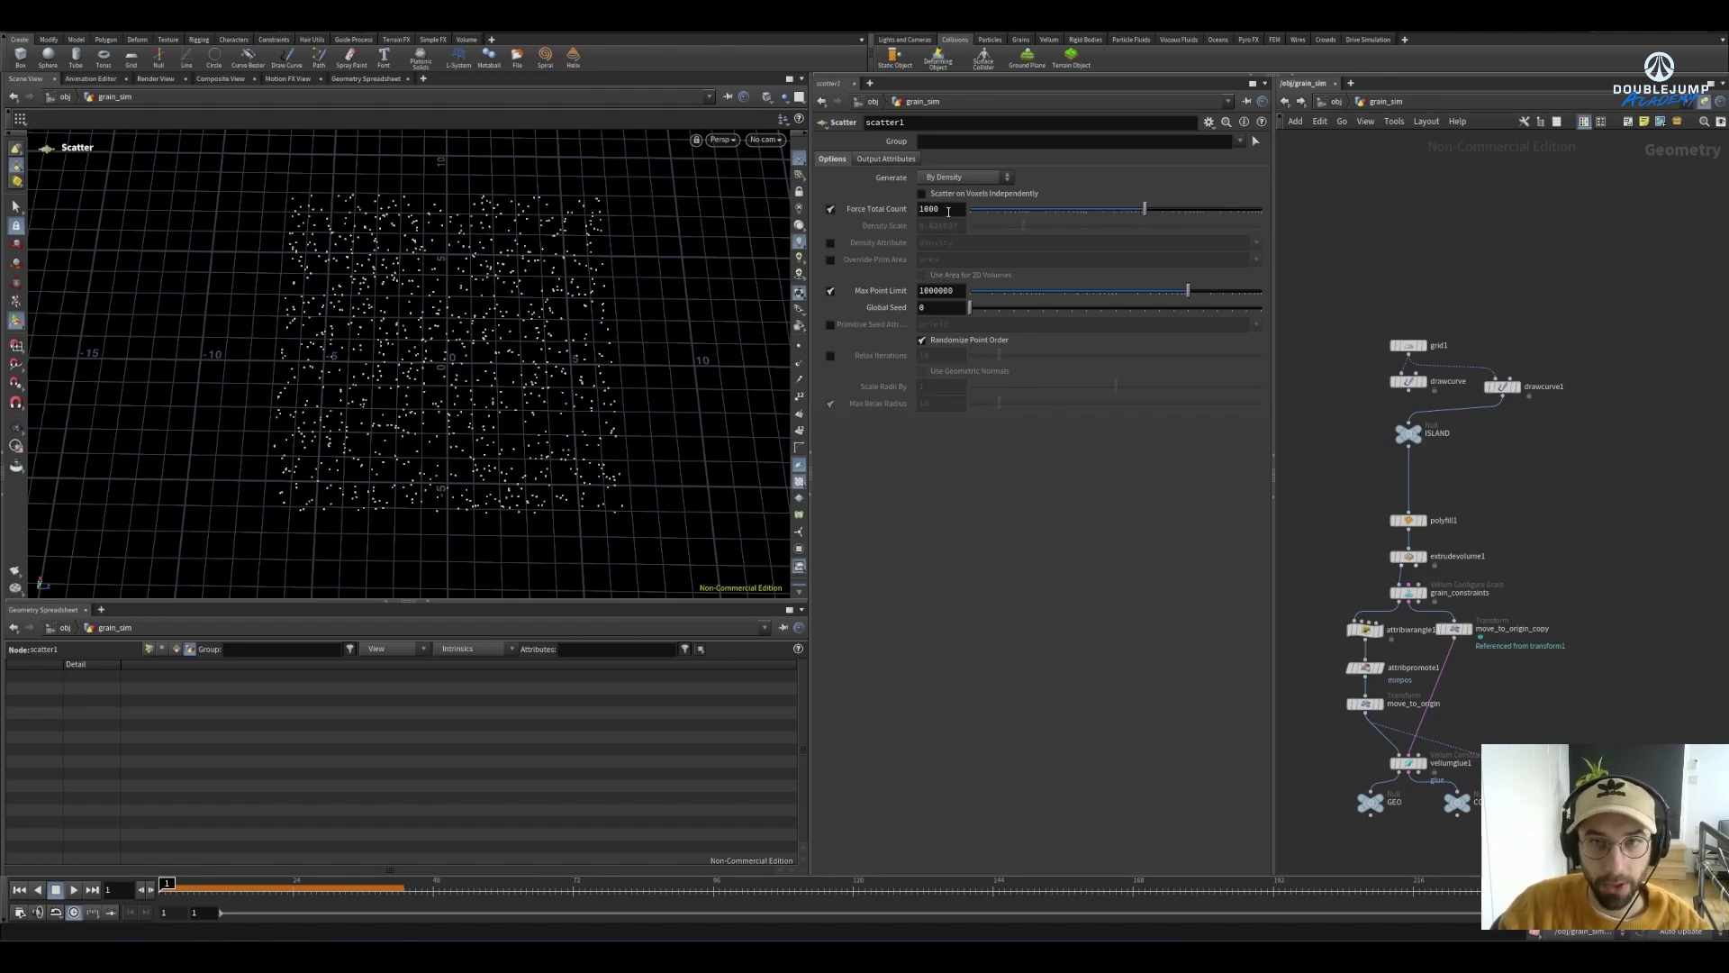
{"action": "left_click_drag", "start_coordinate": [1411, 416], "coordinate": [1409, 391]}
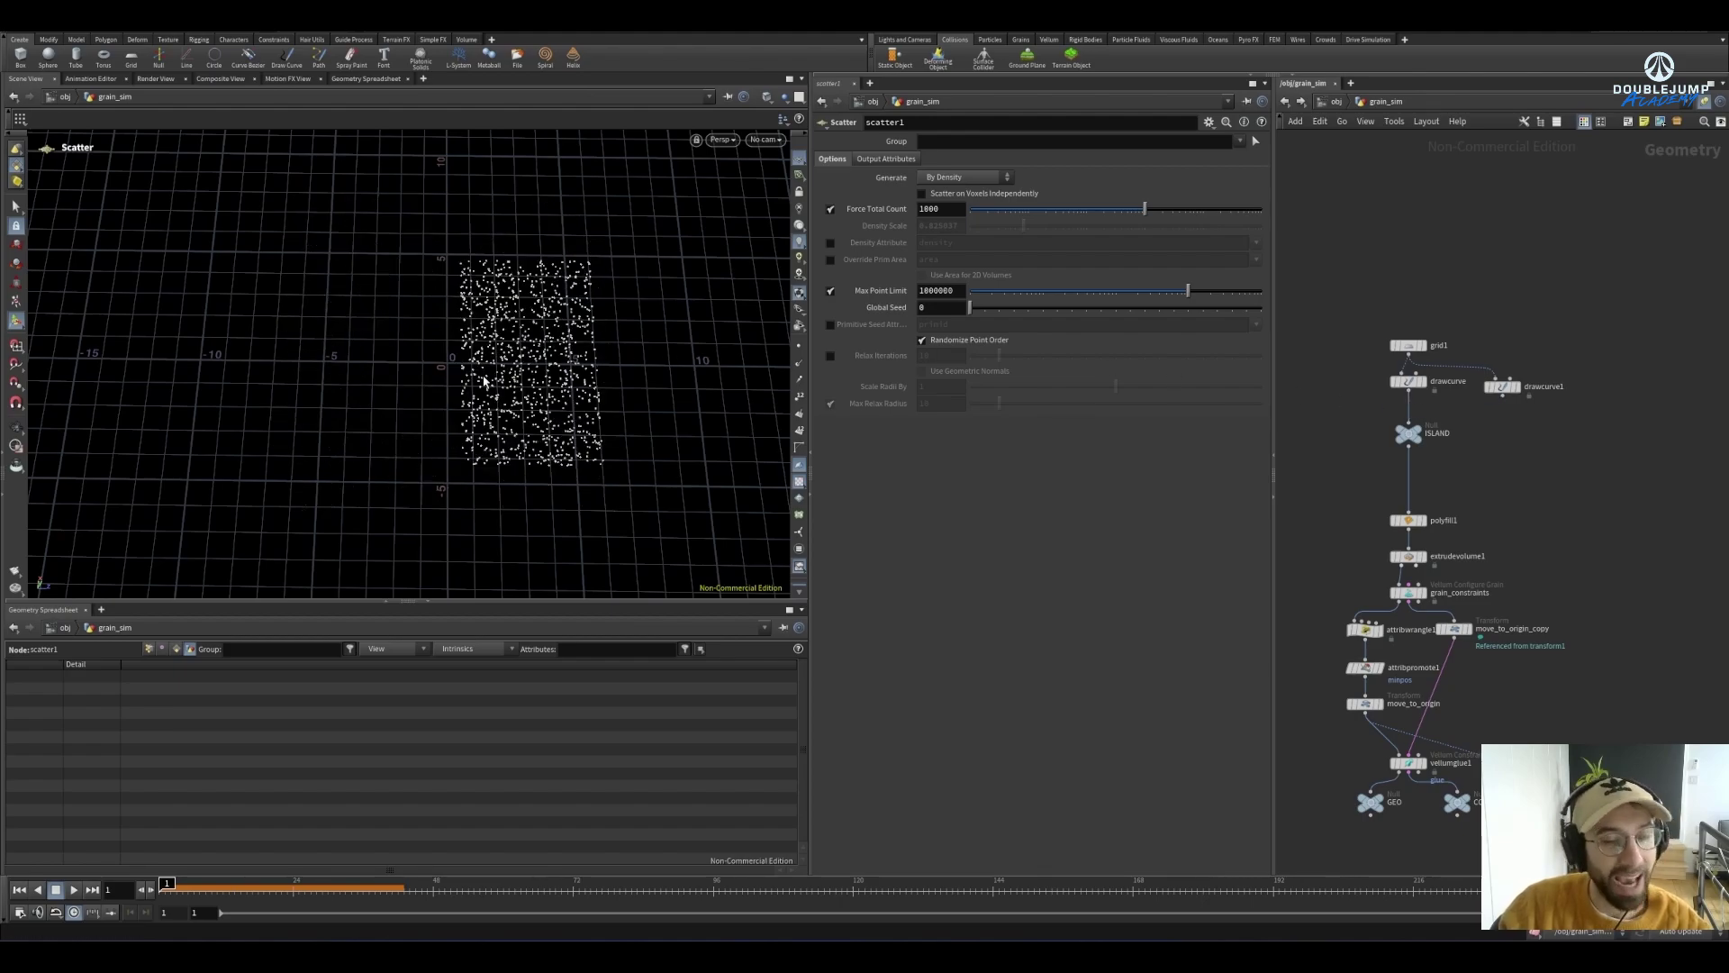
{"action": "left_click", "coordinate": [830, 209]}
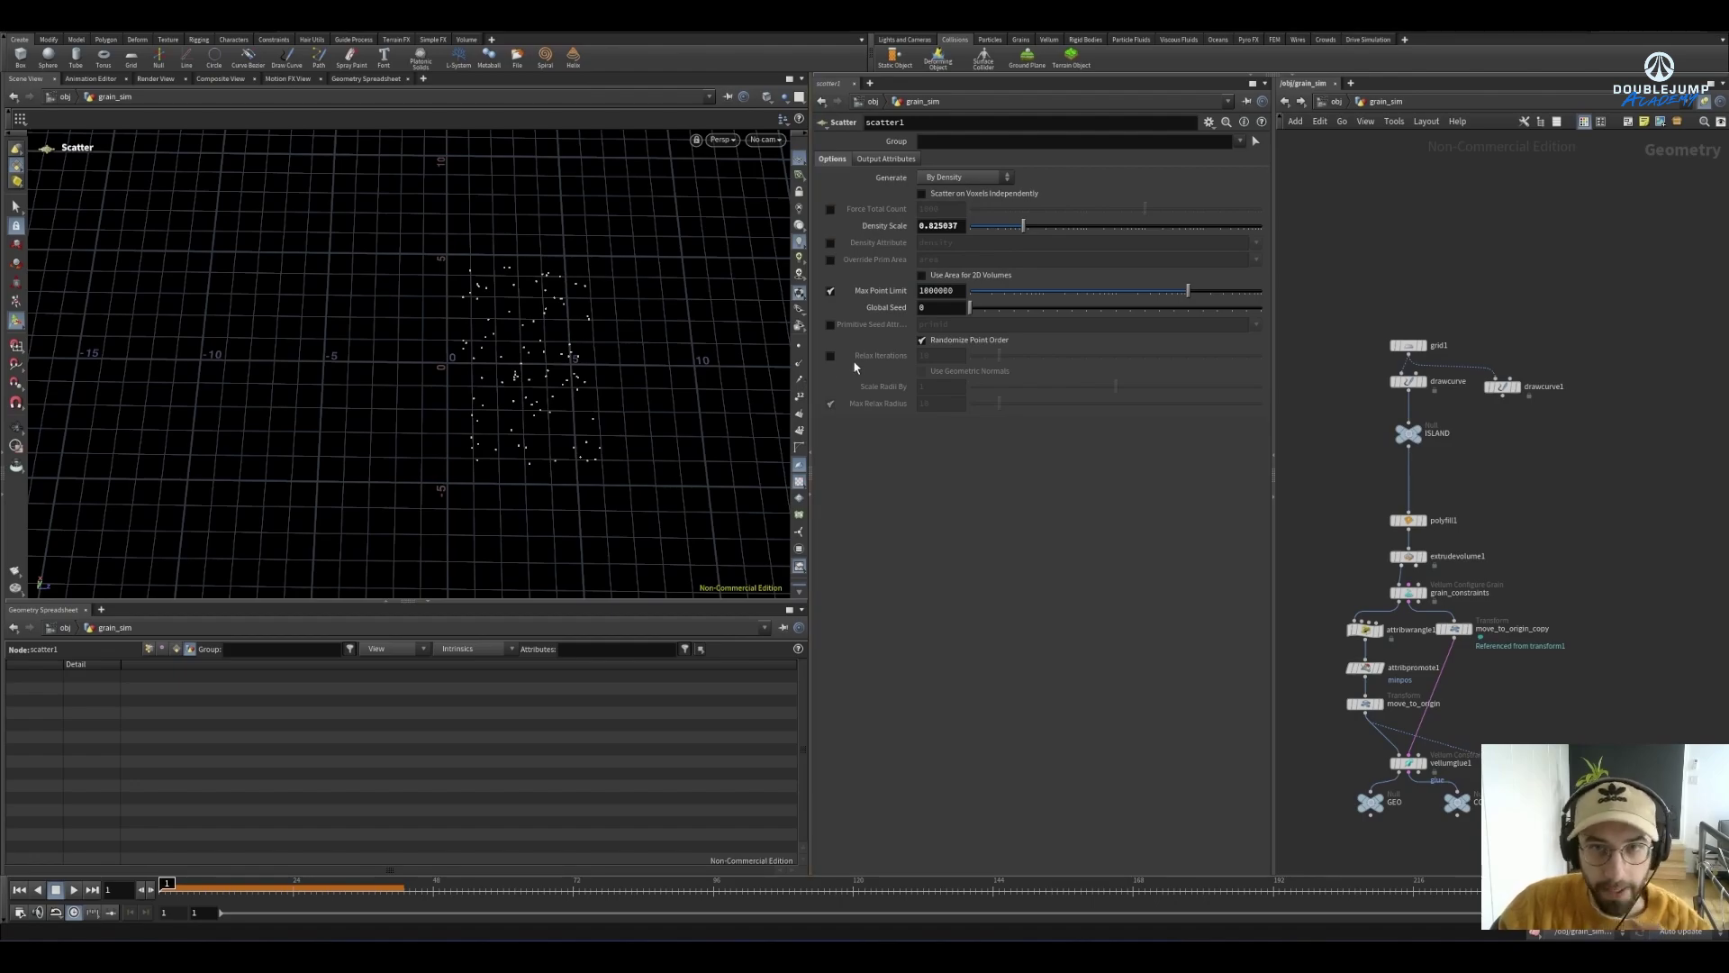
Reduce scatter1's Density Scale, trying 0.05 before settling on 0.07
{"action": "left_click_drag", "start_coordinate": [1023, 233], "coordinate": [927, 227]}
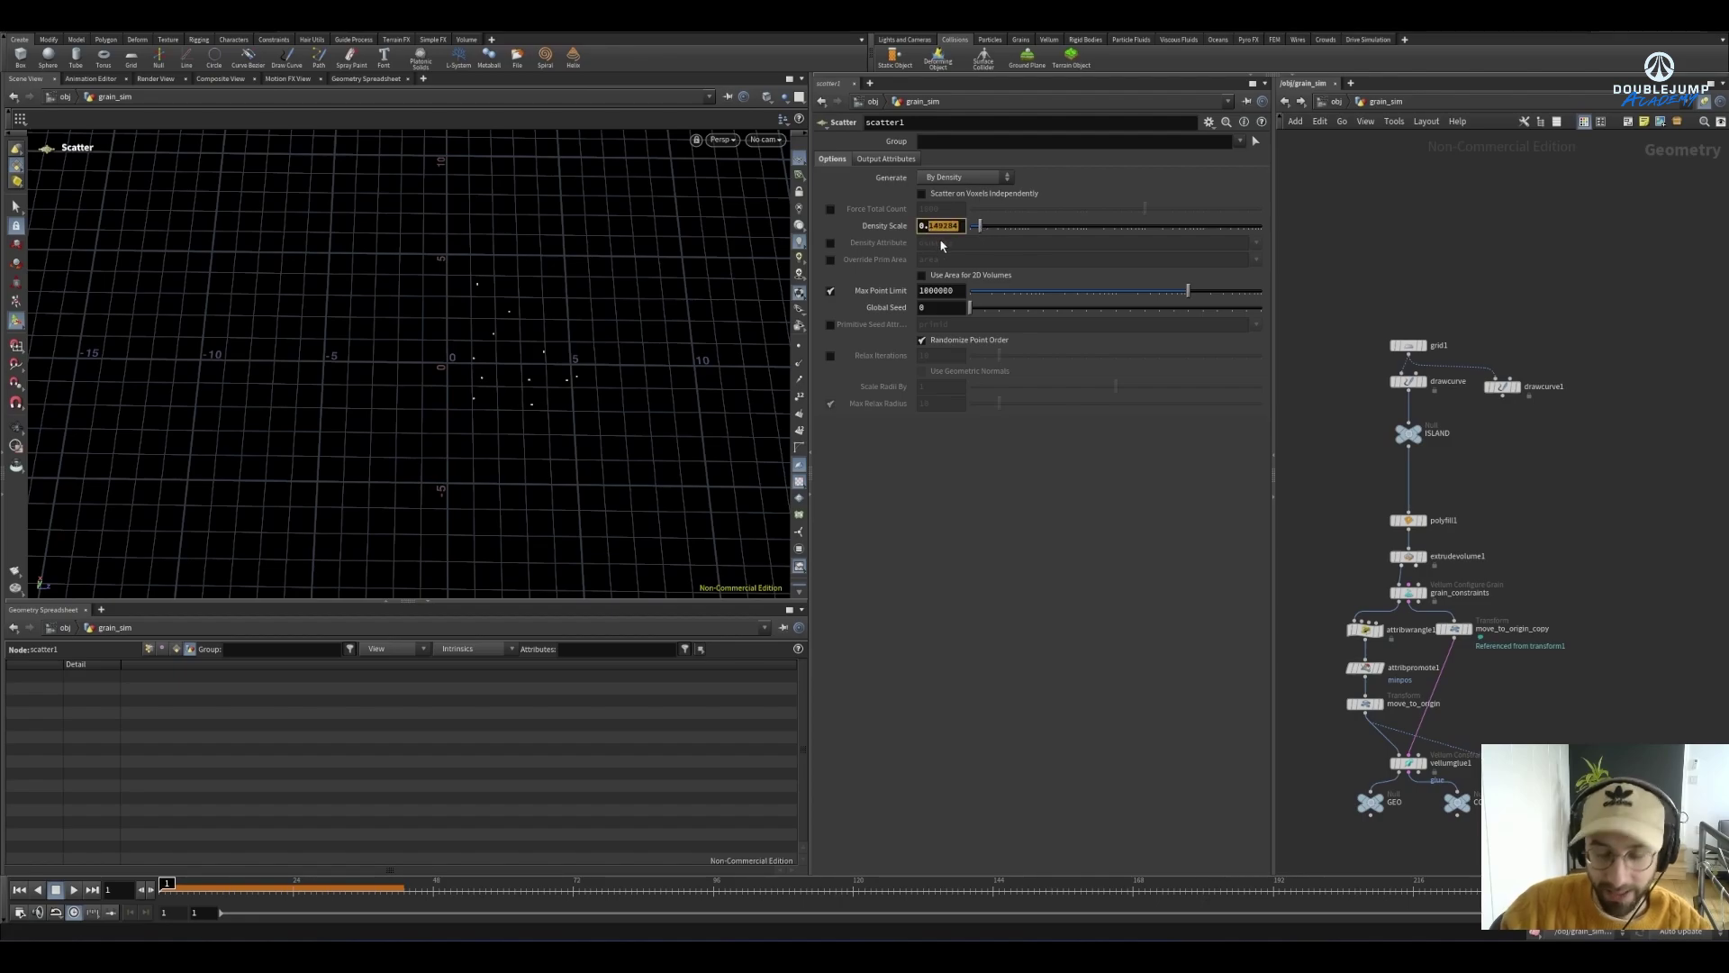
{"action": "type", "text": "05"}
{"action": "key", "text": "Return"}
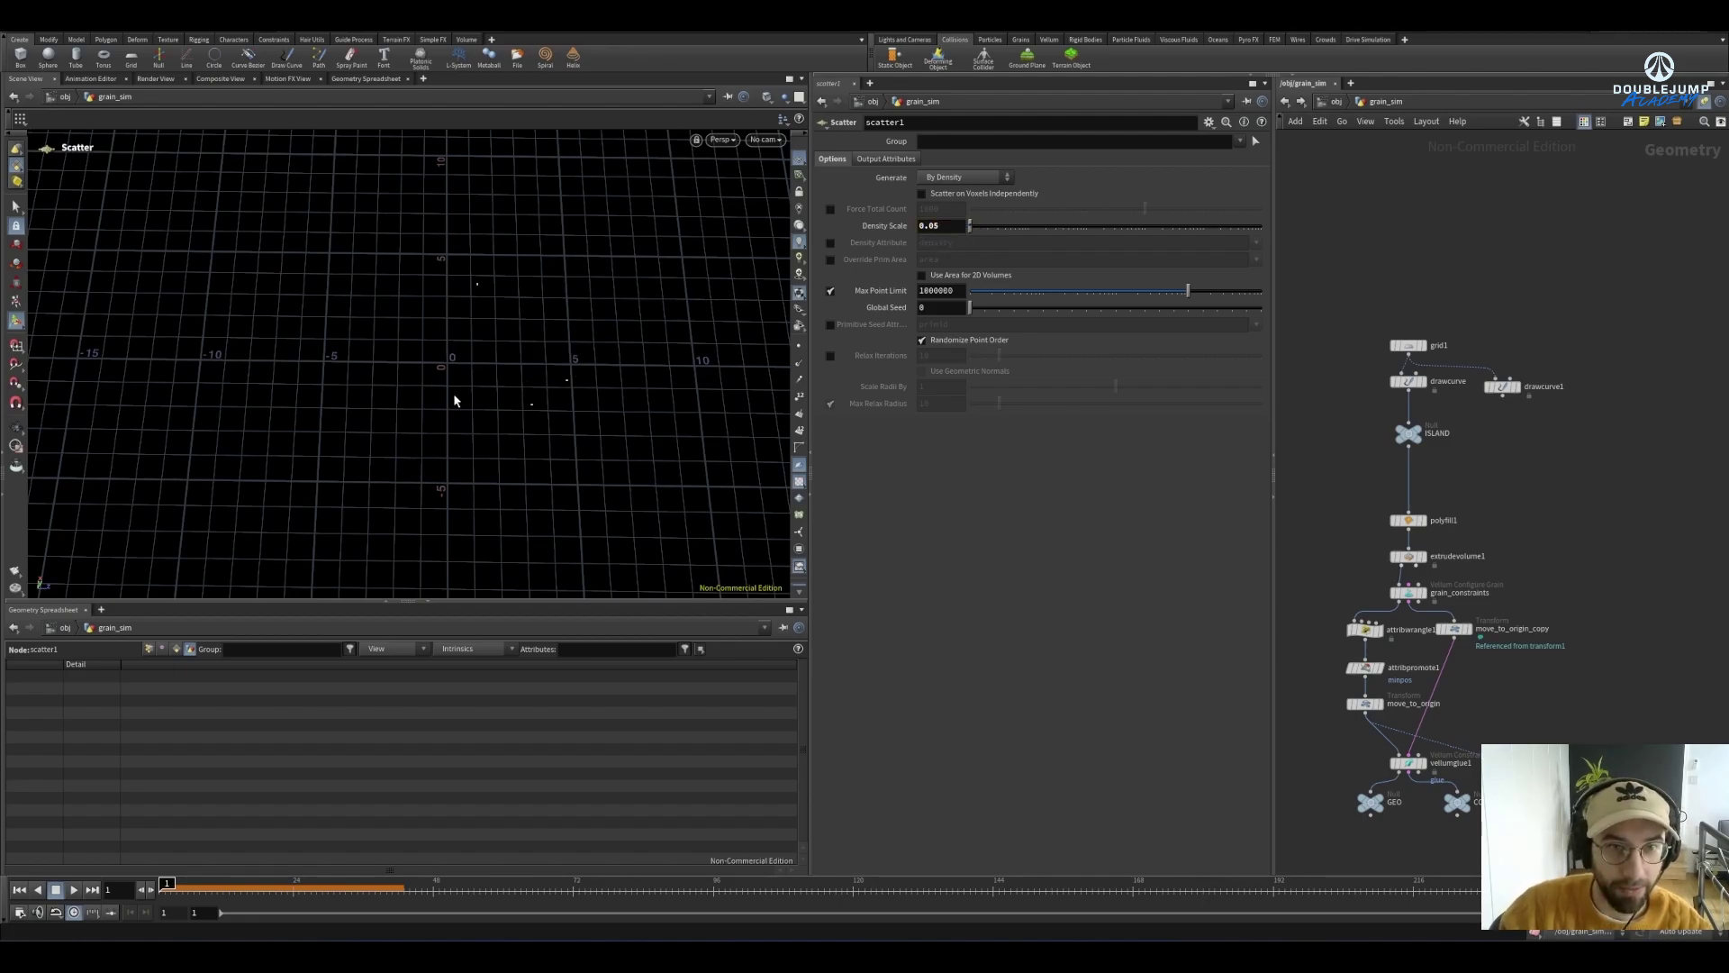
{"action": "left_click", "coordinate": [959, 226]}
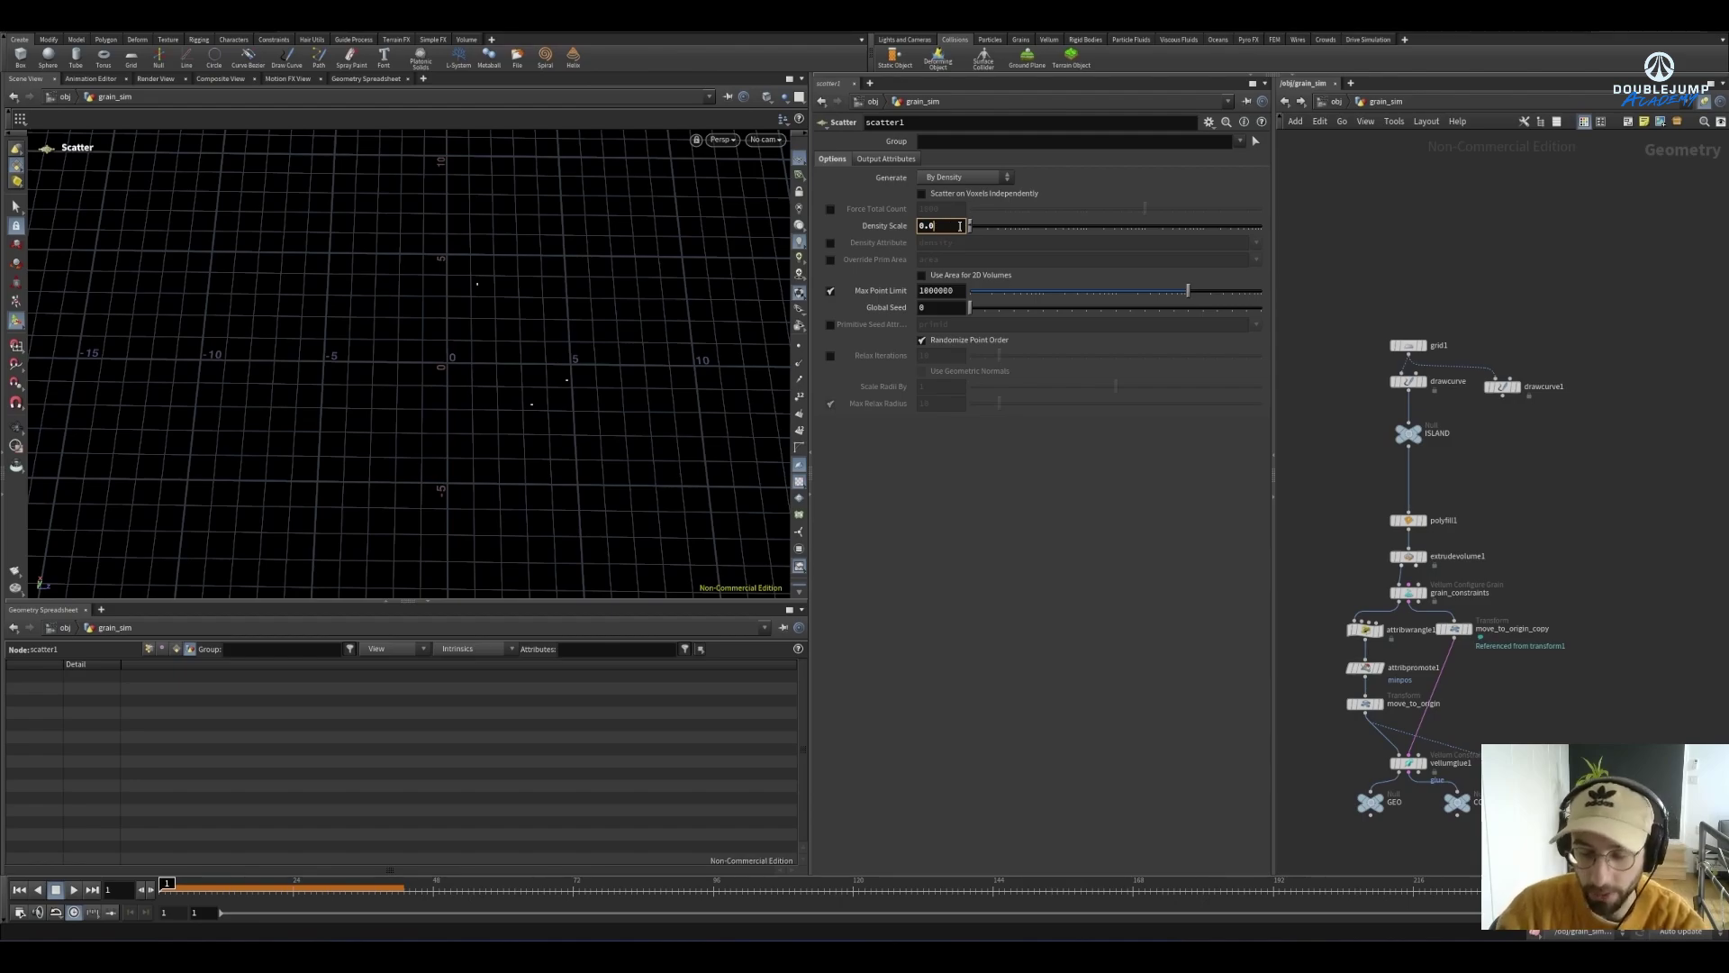
{"action": "type", "text": "7"}
{"action": "key", "text": "Return"}
{"action": "middle_click_drag", "start_coordinate": [1638, 560], "coordinate": [1567, 407]}
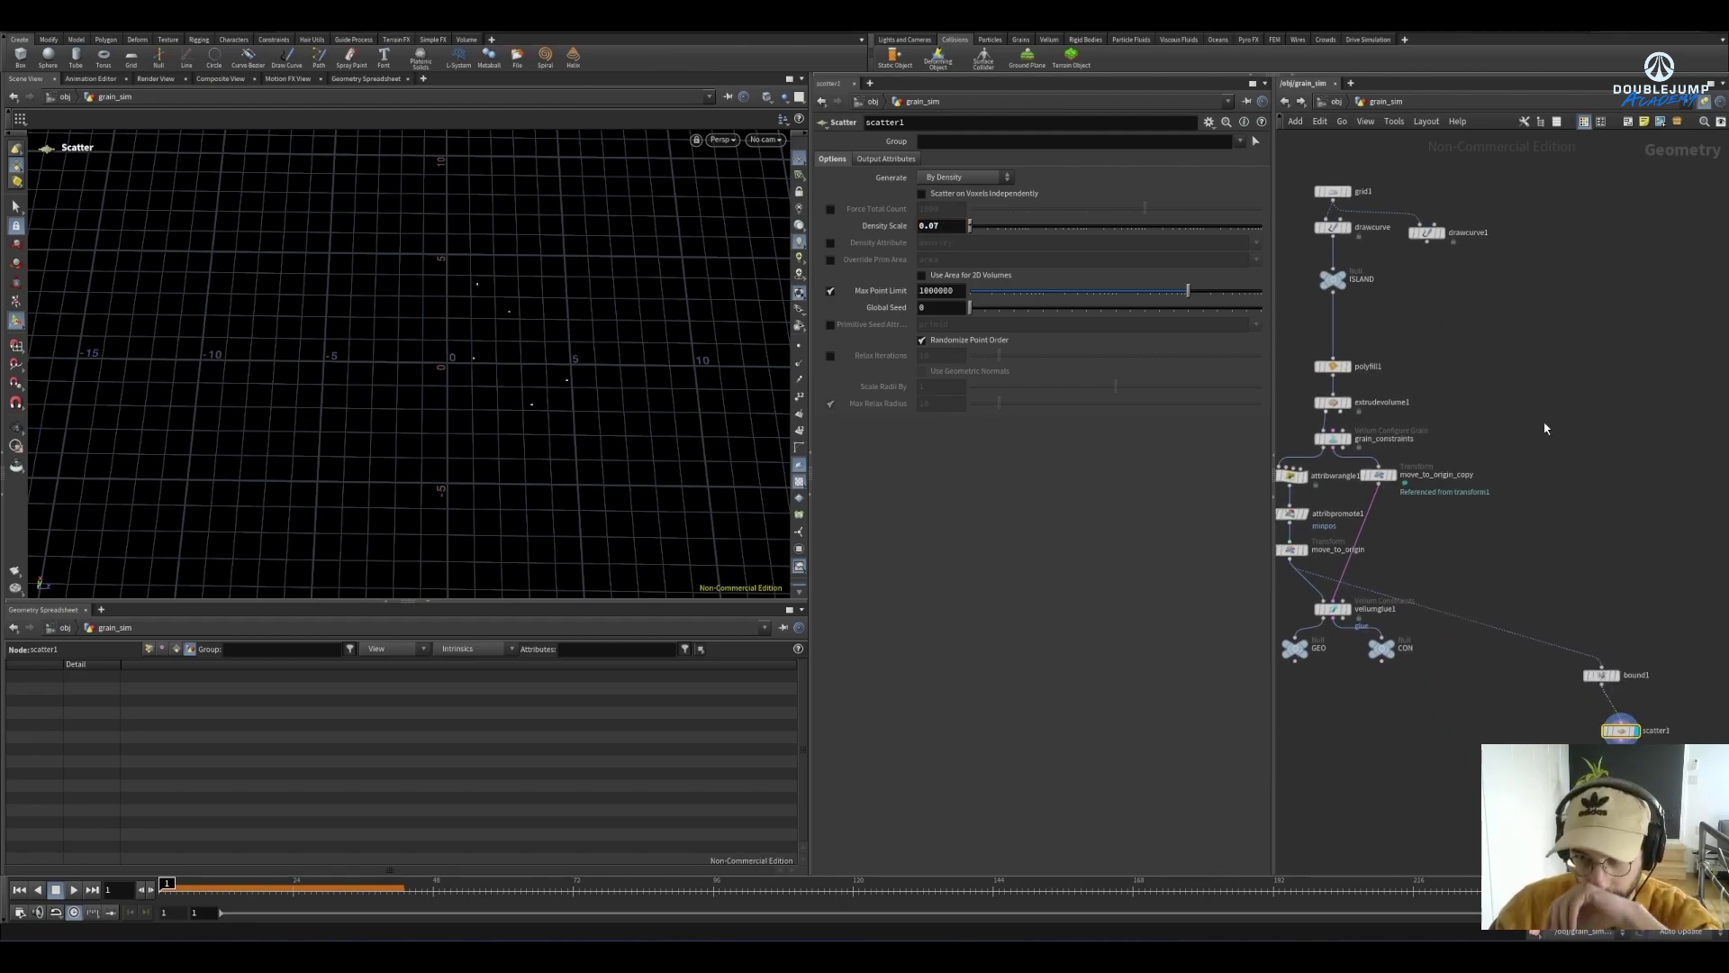
Add a Voronoi Fracture node fed by bound1 as geometry and scatter1 as cell points, and display it
{"action": "scroll", "coordinate": [1589, 577], "scroll_direction": "up", "scroll_amount": 5}
{"action": "left_click_drag", "start_coordinate": [1592, 555], "coordinate": [1603, 553]}
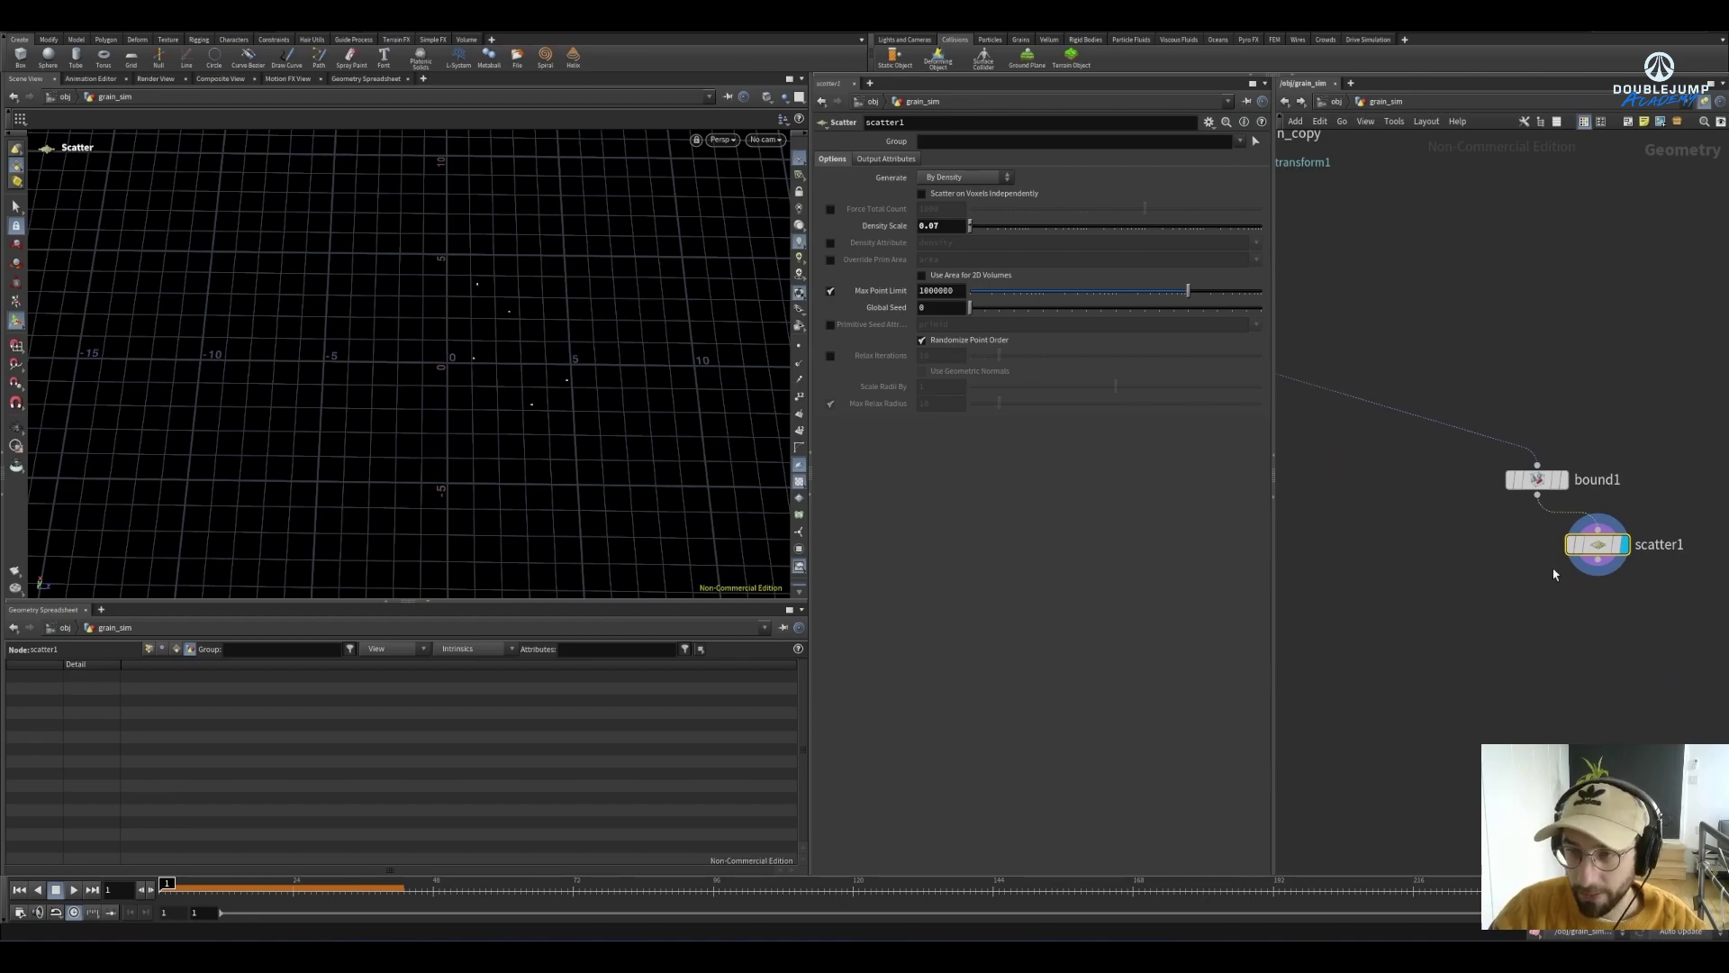
{"action": "middle_click", "coordinate": [1594, 545]}
{"action": "key", "text": "Tab"}
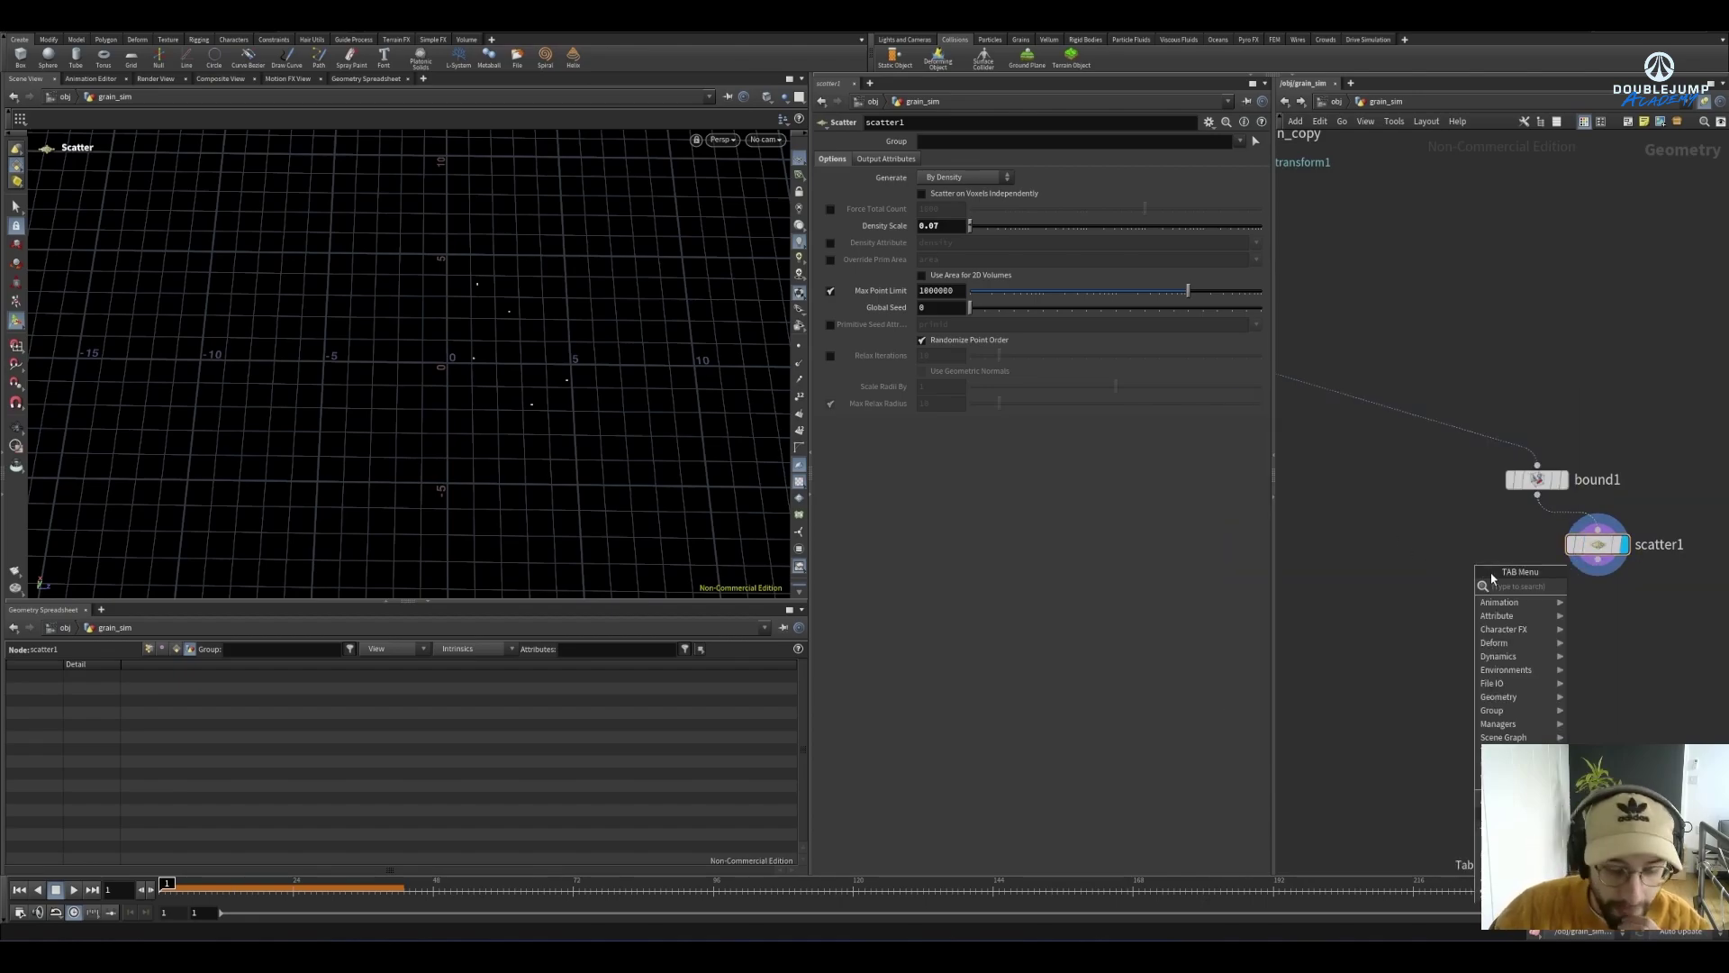
{"action": "type", "text": "vor"}
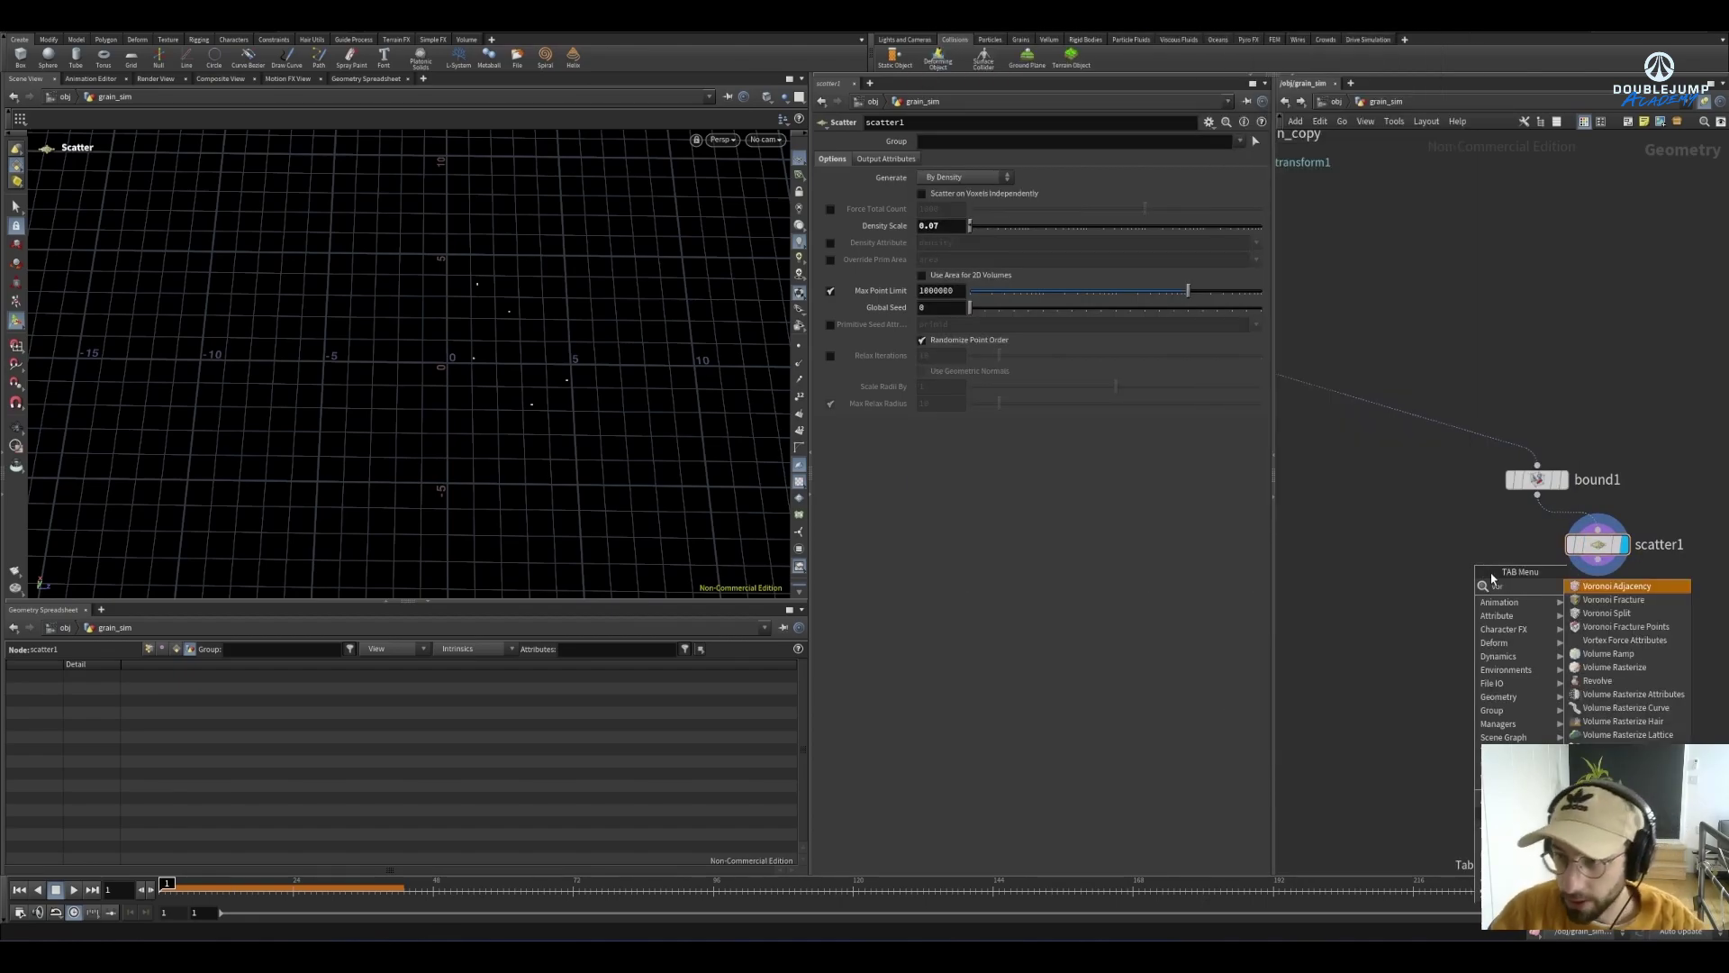
{"action": "key", "text": "Down"}
{"action": "key", "text": "Return"}
{"action": "left_click", "coordinate": [1491, 574]}
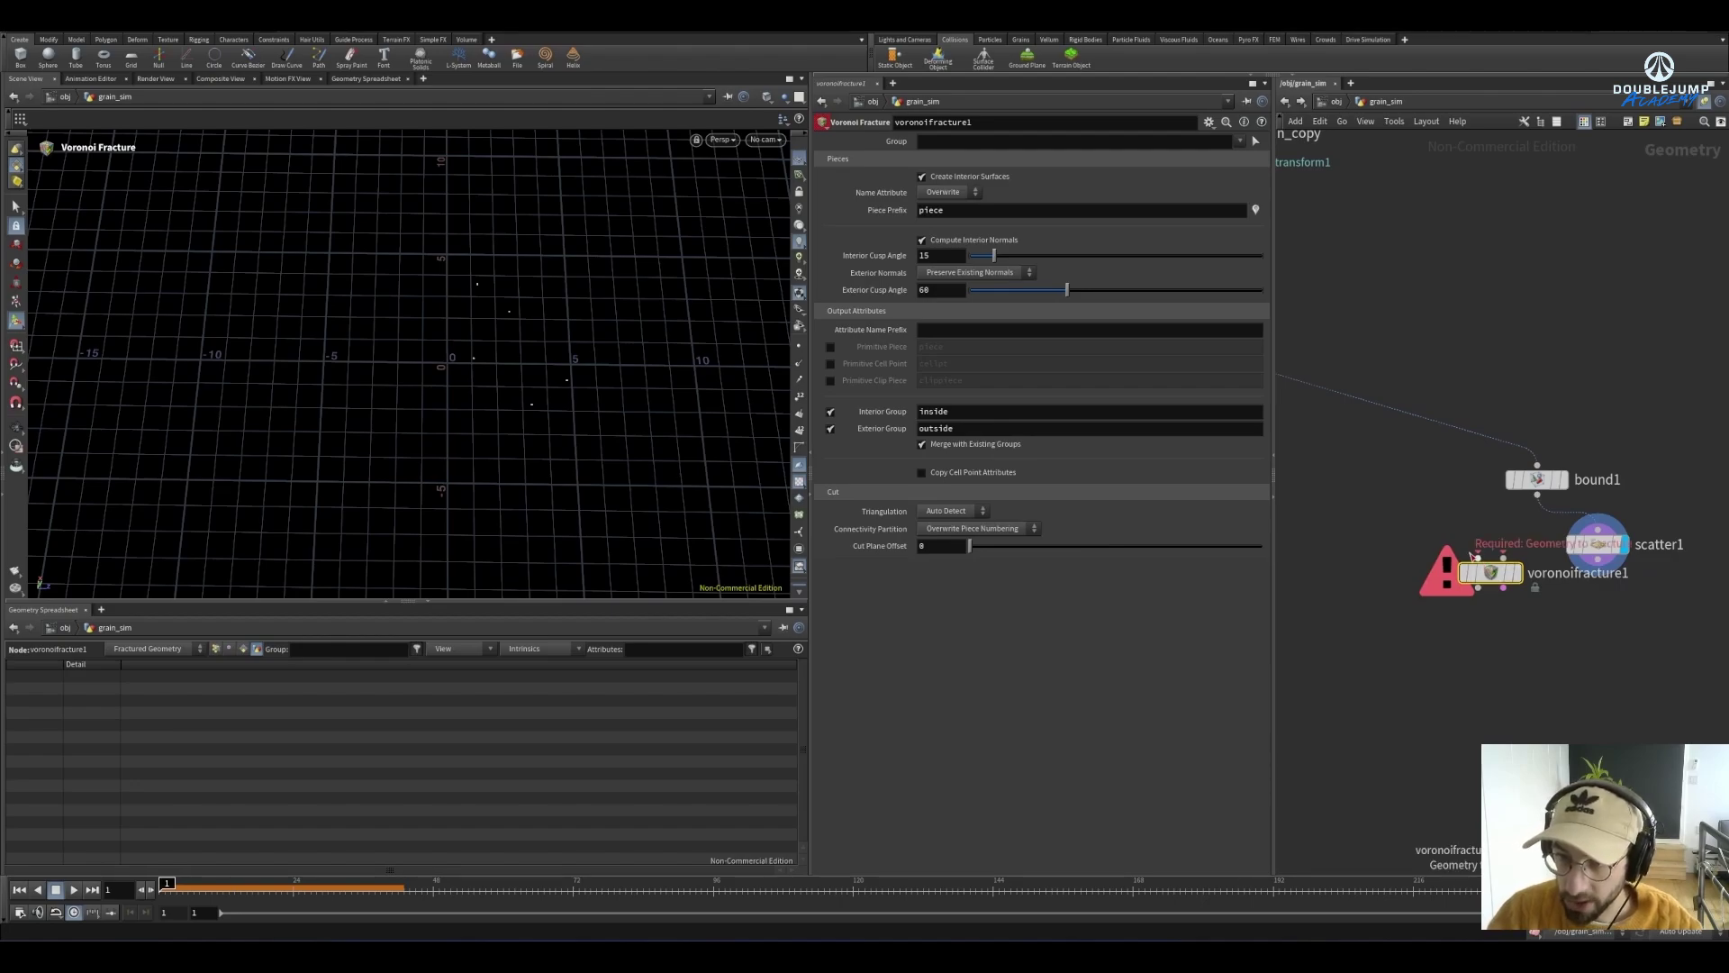
{"action": "left_click_drag", "start_coordinate": [1477, 558], "coordinate": [1538, 494]}
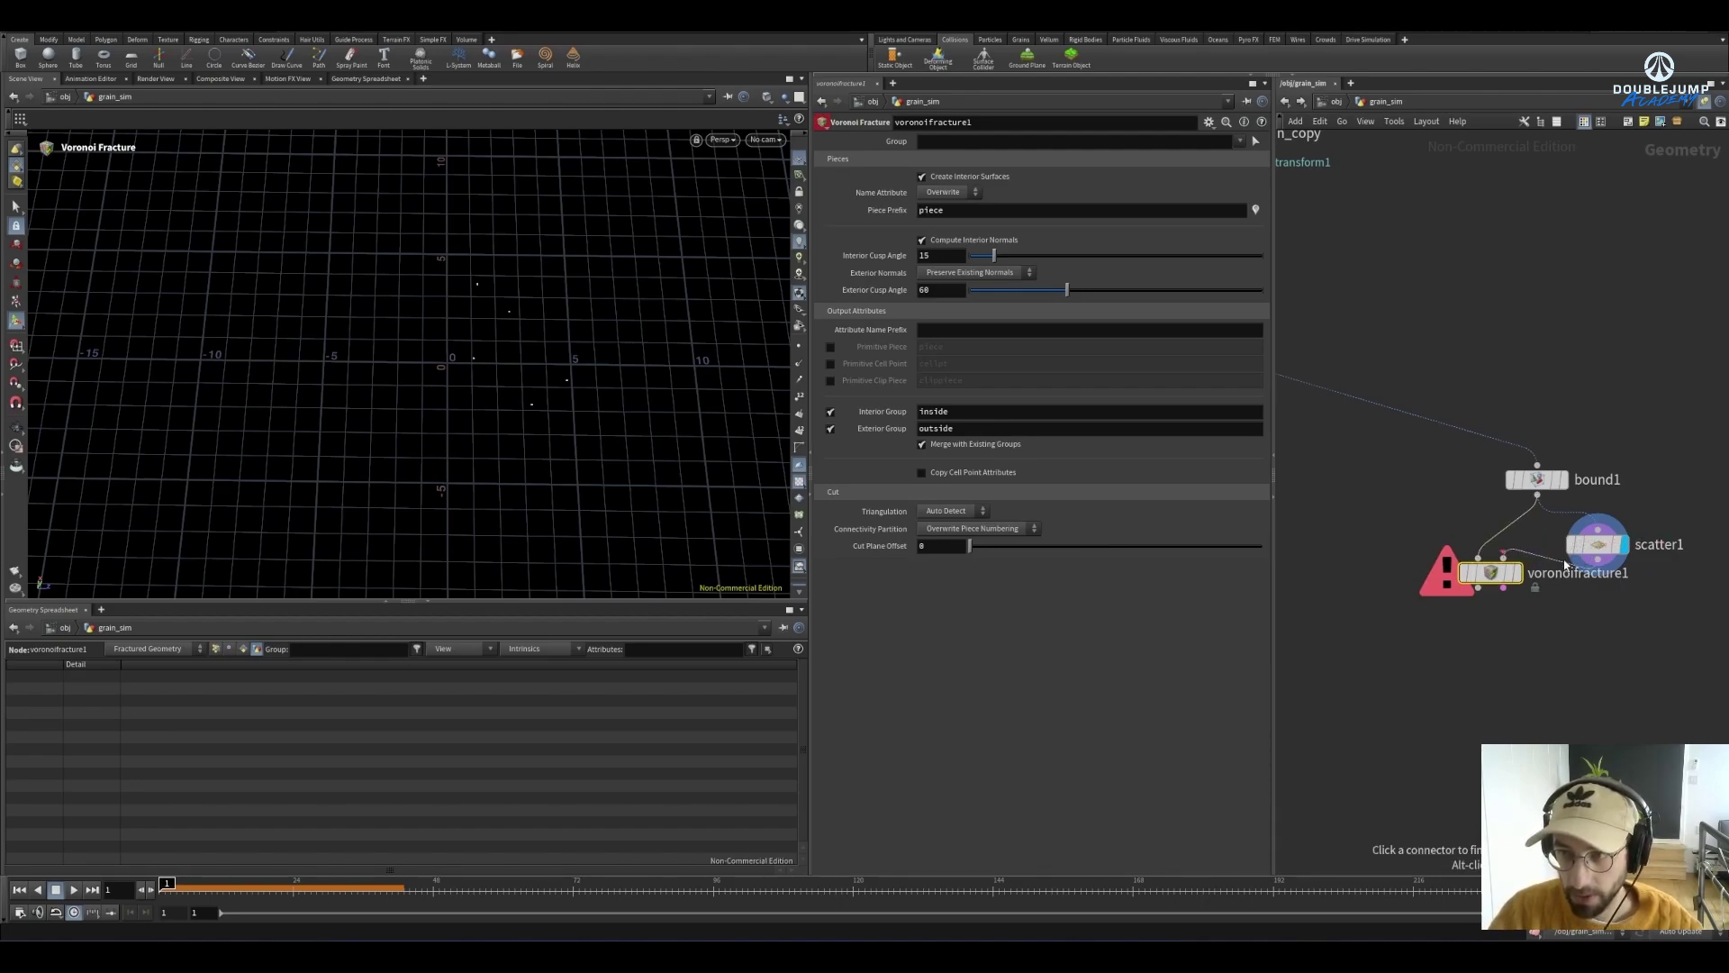
{"action": "left_click_drag", "start_coordinate": [1492, 573], "coordinate": [1504, 660]}
{"action": "left_click_drag", "start_coordinate": [1598, 558], "coordinate": [1517, 650]}
{"action": "key", "text": "Escape"}
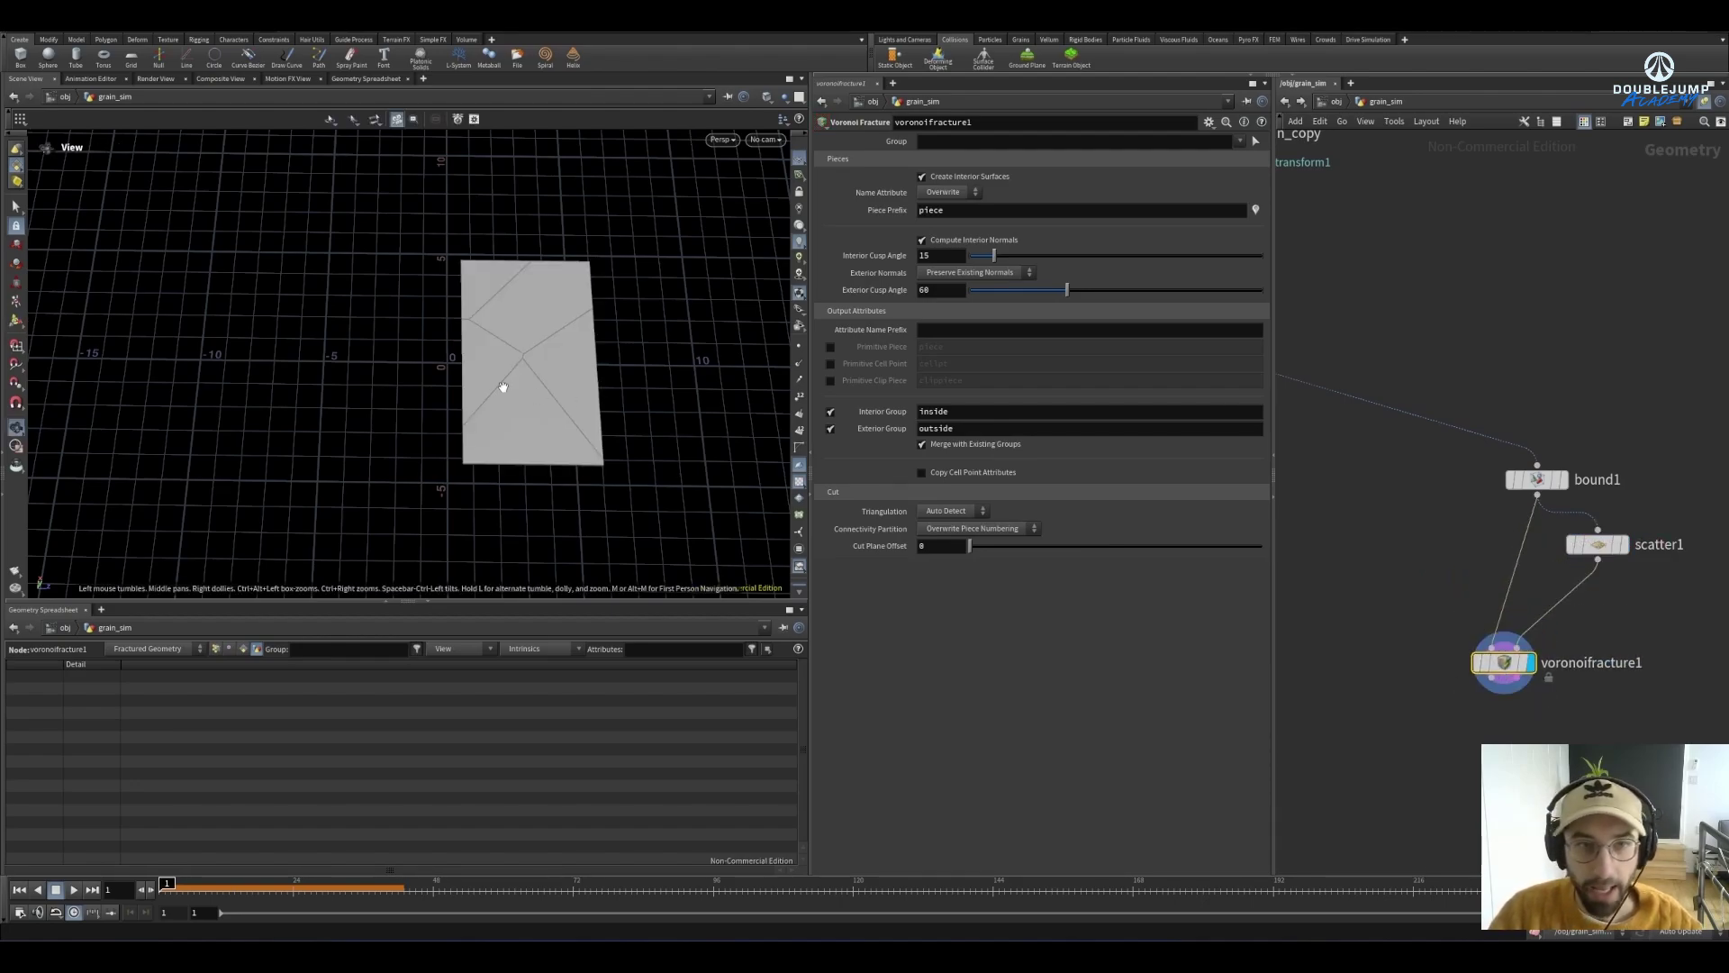
Inspect how the bounding slab is split into pieces by voronoifracture1, with group selection on
{"action": "scroll", "coordinate": [541, 374], "scroll_direction": "up", "scroll_amount": 3}
{"action": "mouse_move", "coordinate": [554, 371]}
{"action": "left_mouse_down"}
{"action": "mouse_move", "coordinate": [744, 231]}
{"action": "mouse_move", "coordinate": [516, 397]}
{"action": "mouse_move", "coordinate": [409, 370]}
{"action": "mouse_move", "coordinate": [569, 357]}
{"action": "left_mouse_up"}
{"action": "key", "text": "Return"}
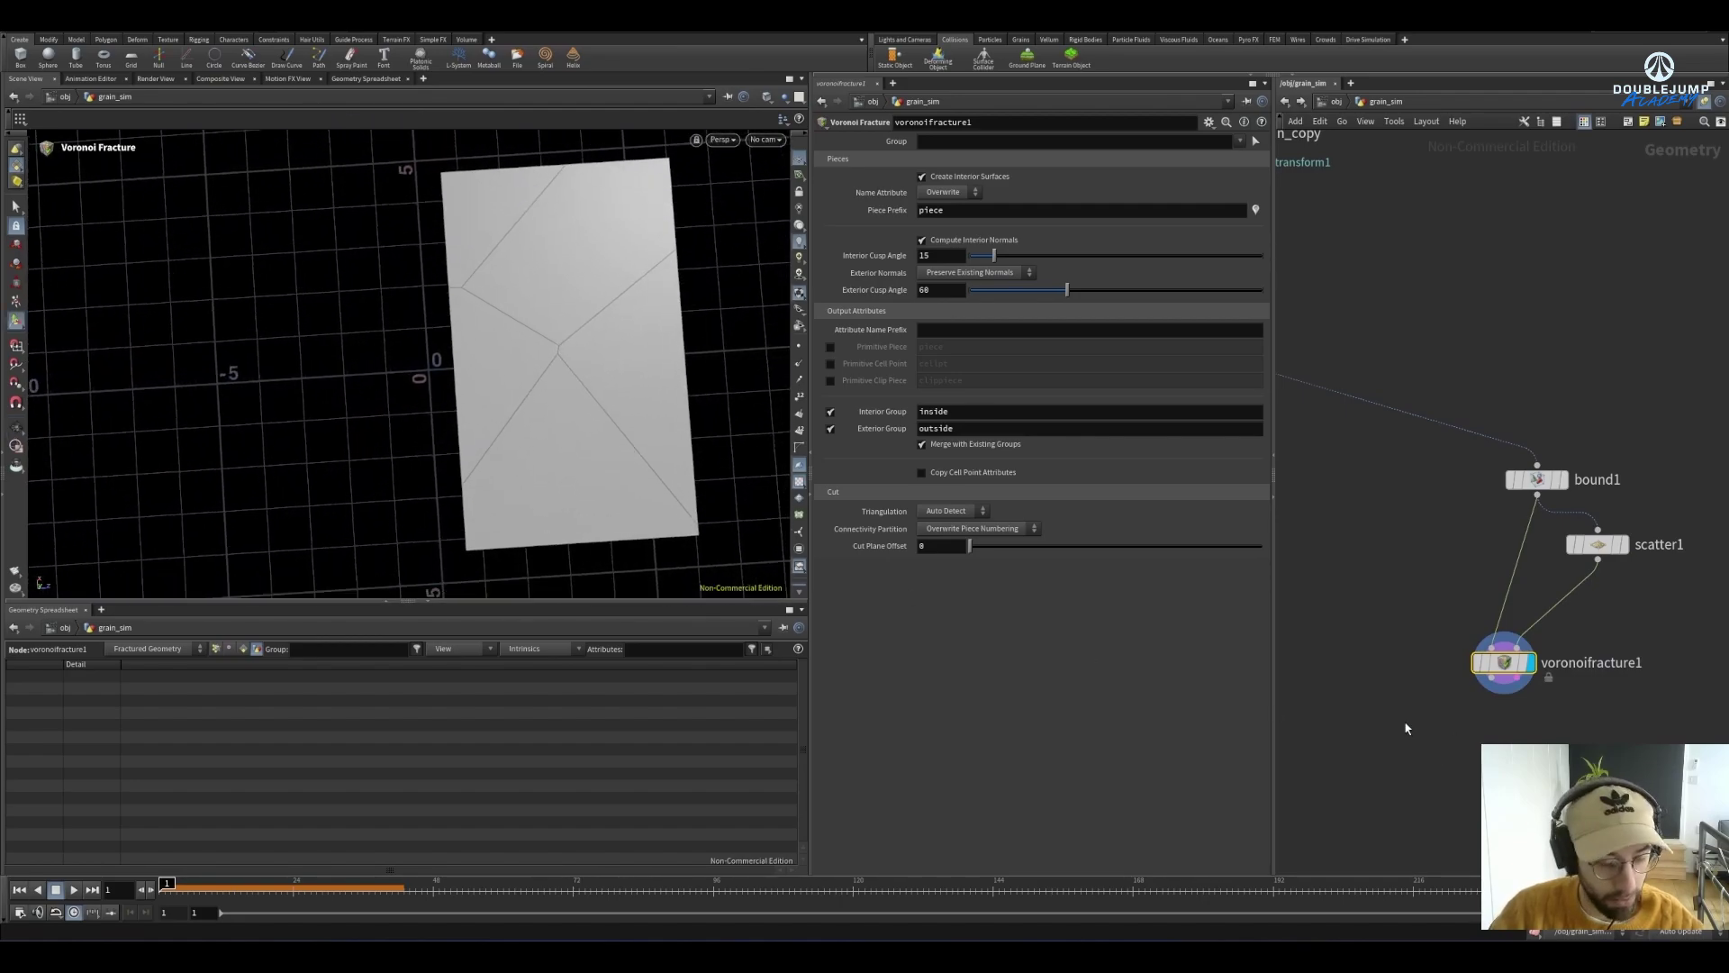
{"action": "left_click", "coordinate": [1427, 559]}
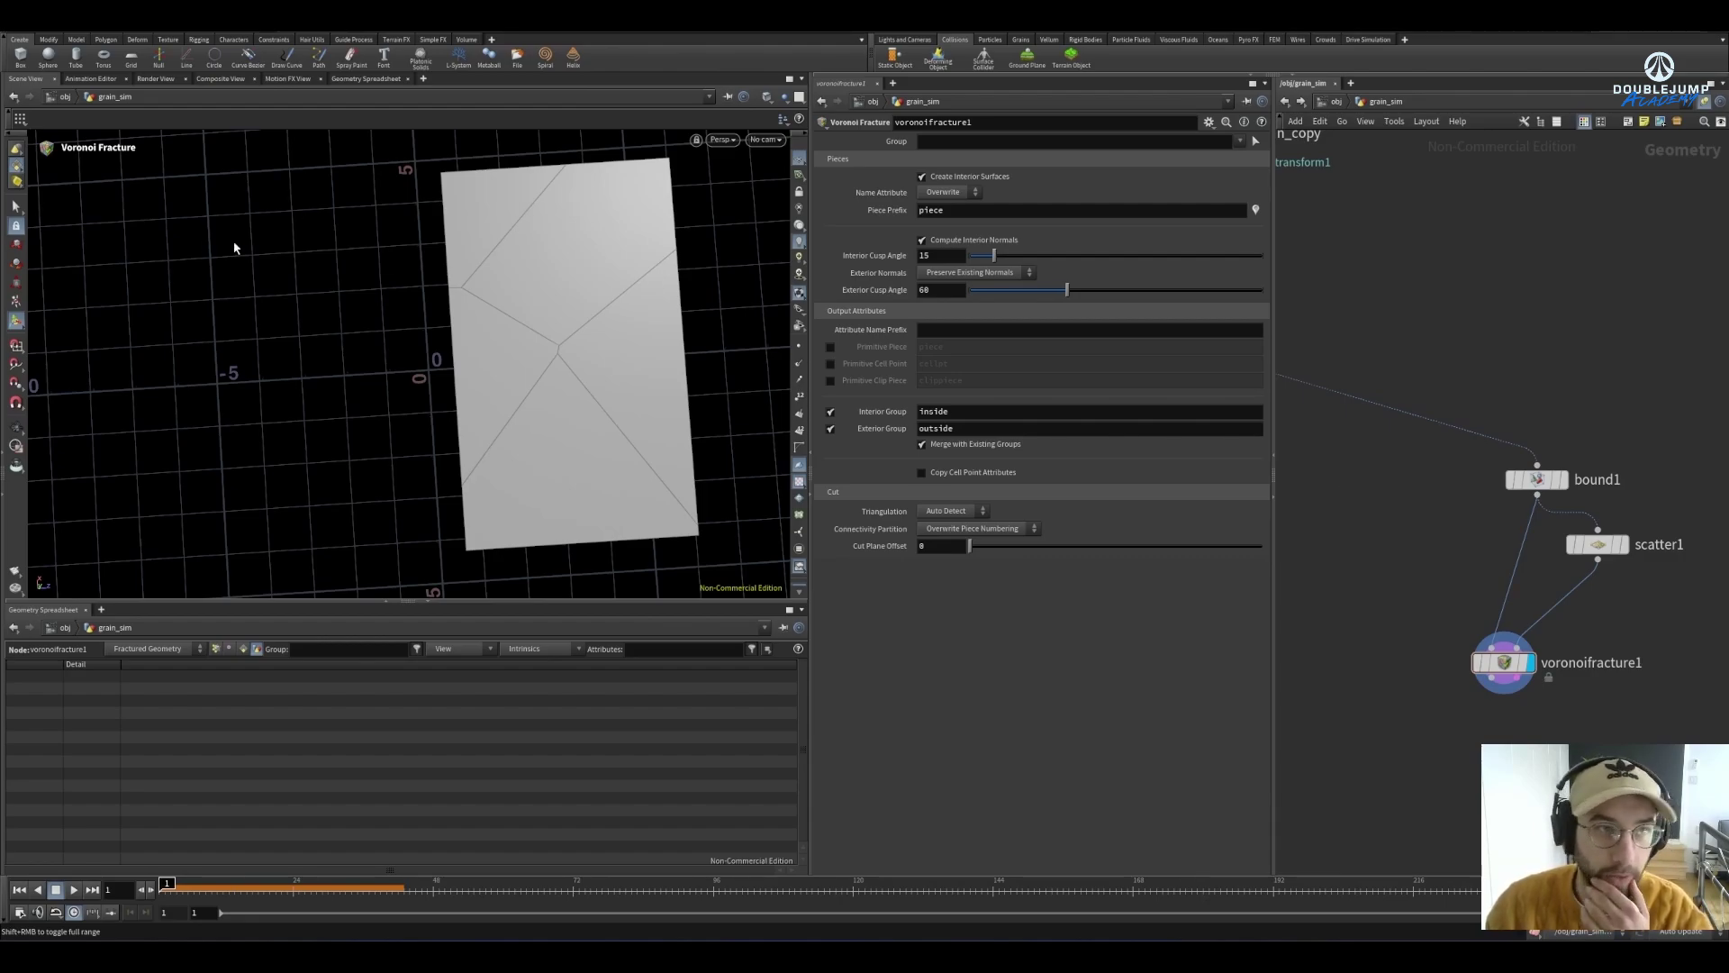
{"action": "key", "text": "s"}
{"action": "key", "text": "9"}
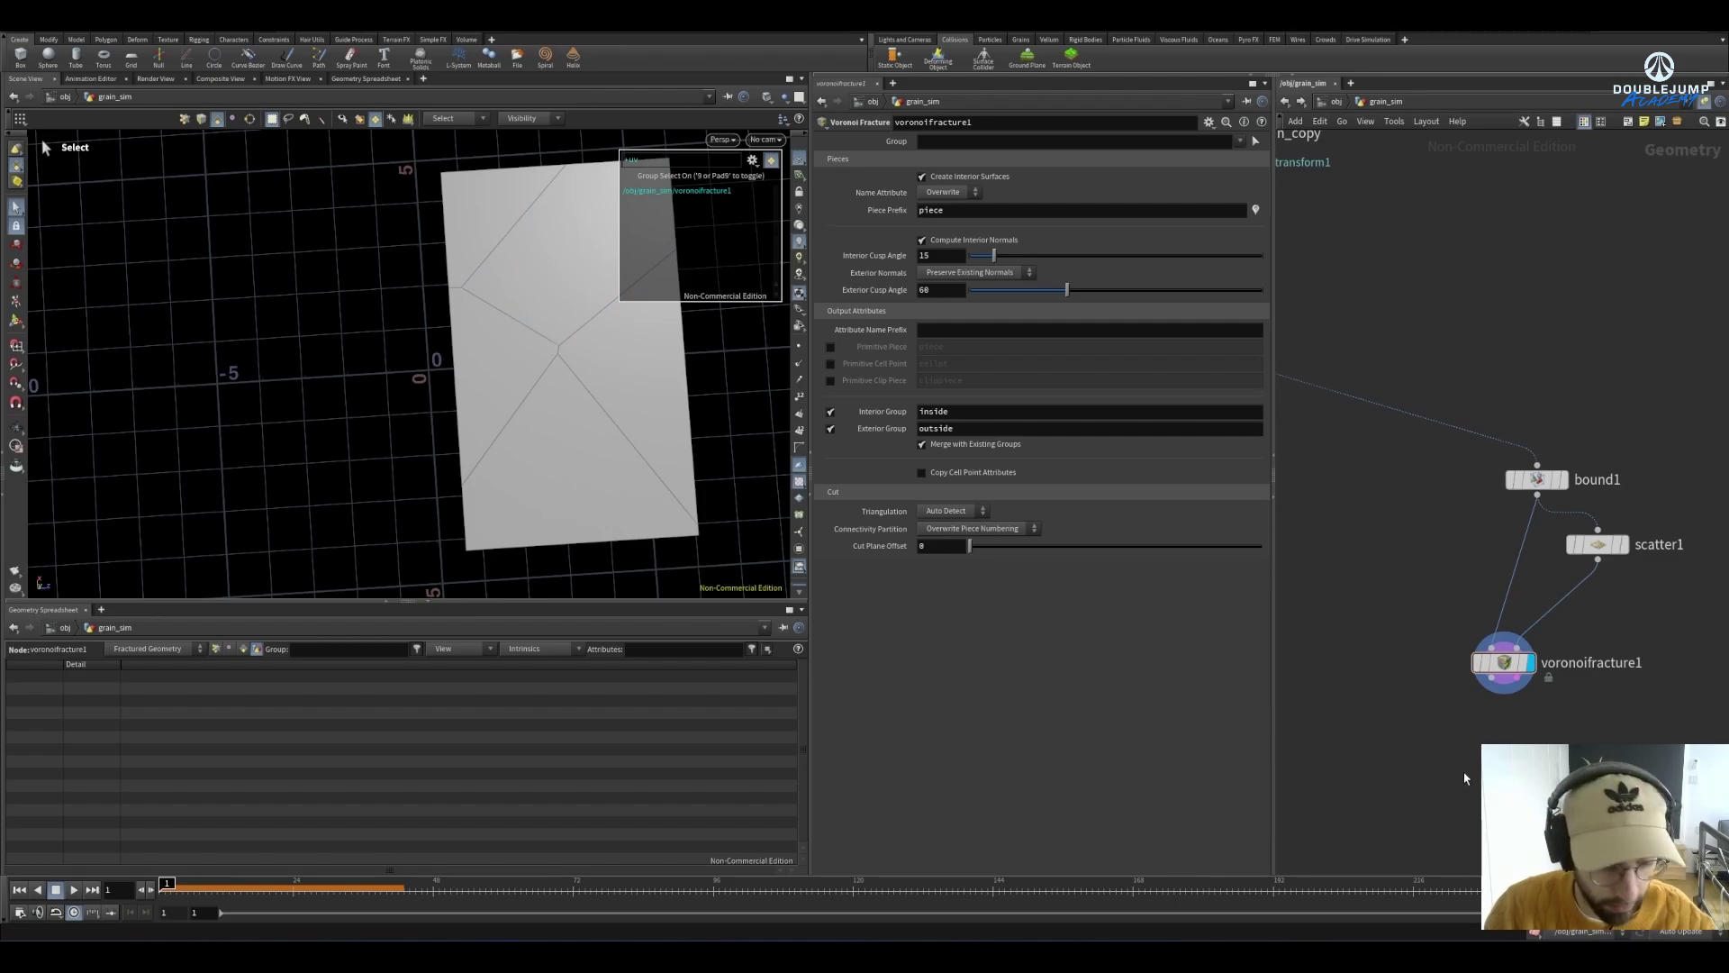
Preview the fractured pieces with an Exploded View node at Uniform Scale 0.12 on voronoifracture1 and delete that node
{"action": "key", "text": "Tab"}
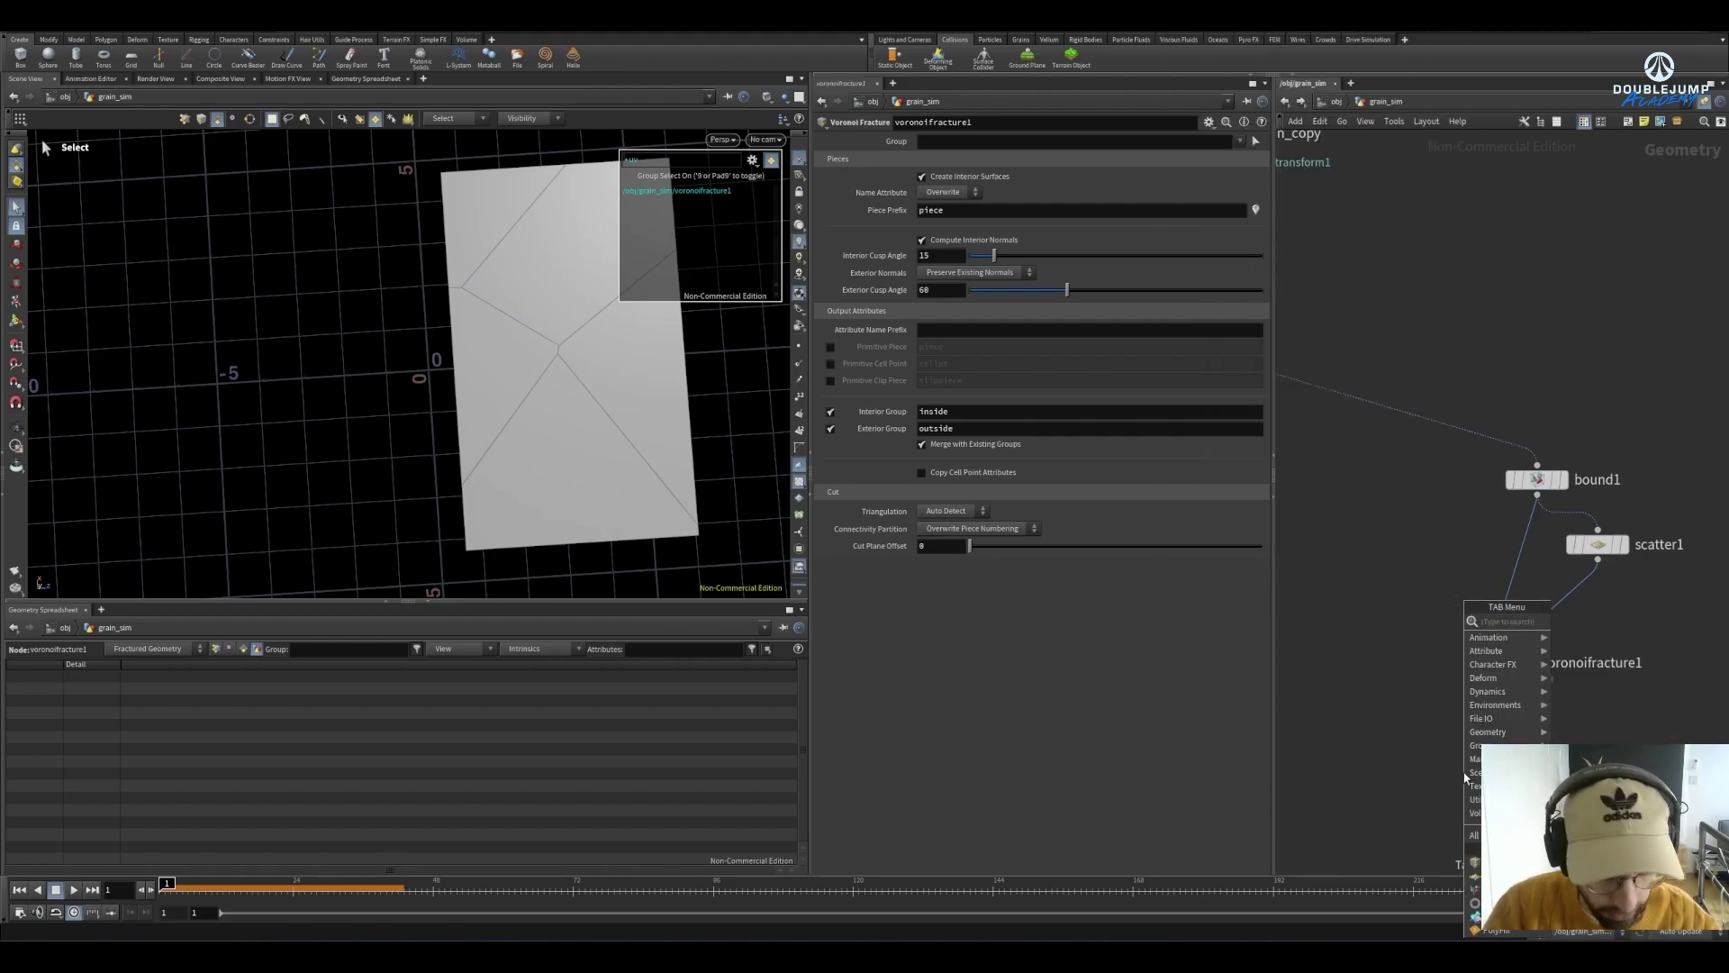
{"action": "type", "text": "explo"}
{"action": "key", "text": "Return"}
{"action": "left_click", "coordinate": [1463, 772]}
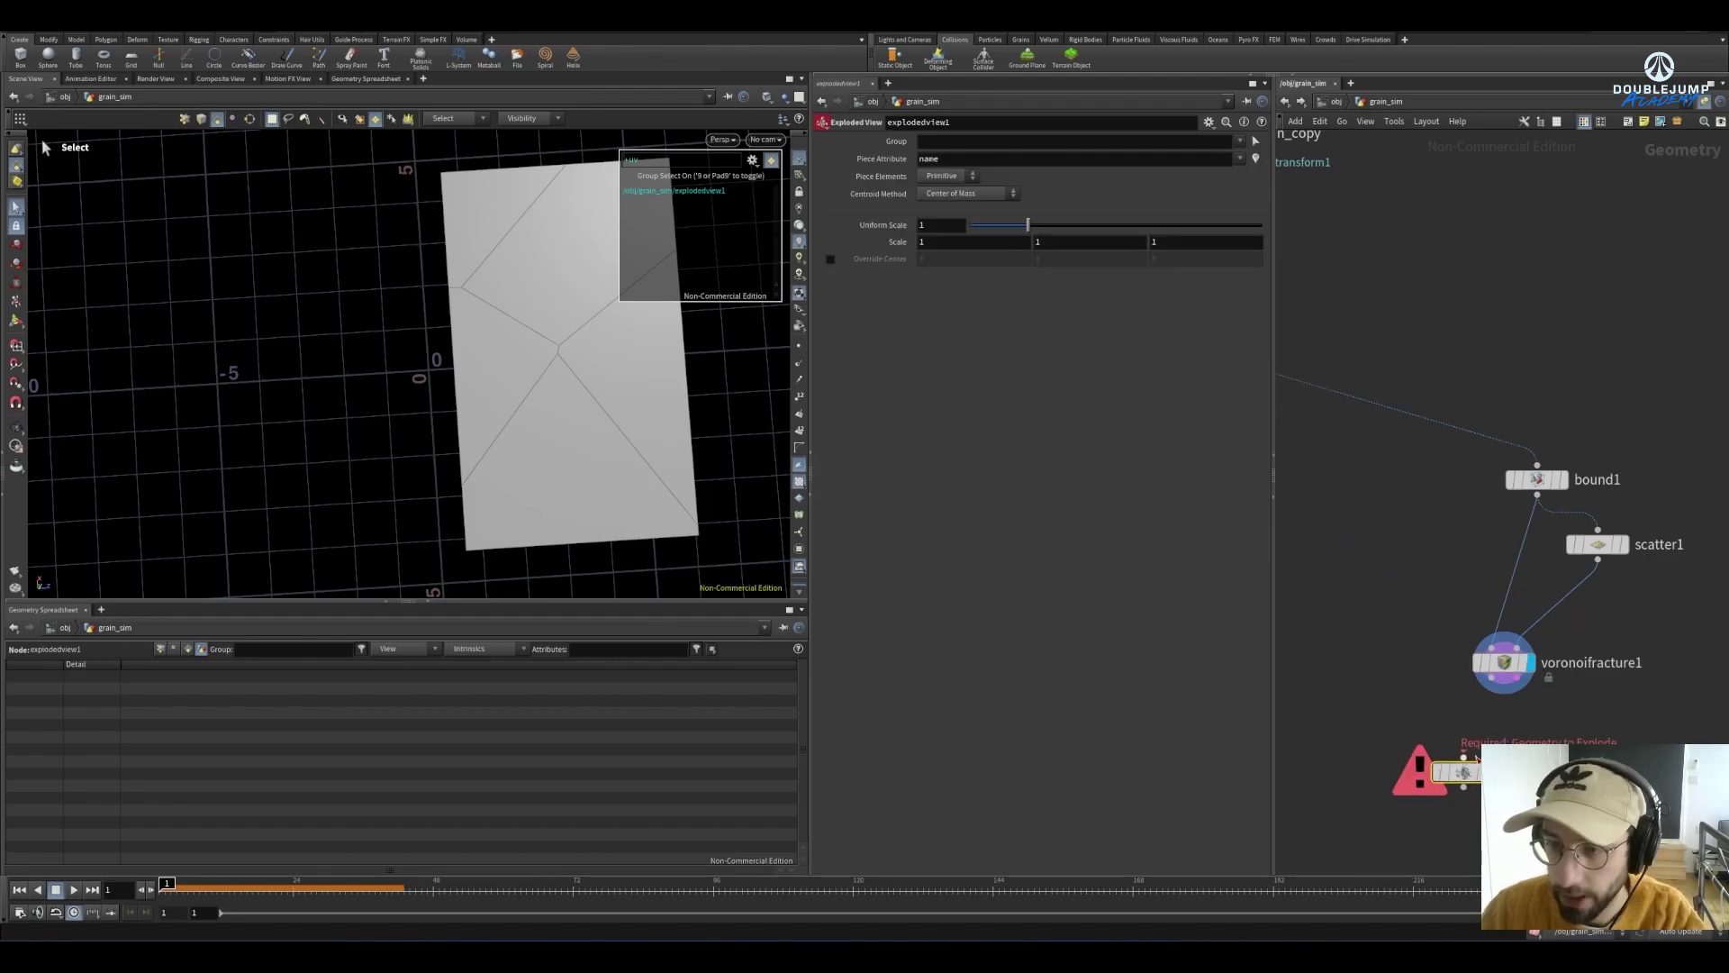
{"action": "left_click_drag", "start_coordinate": [1465, 760], "coordinate": [1503, 694]}
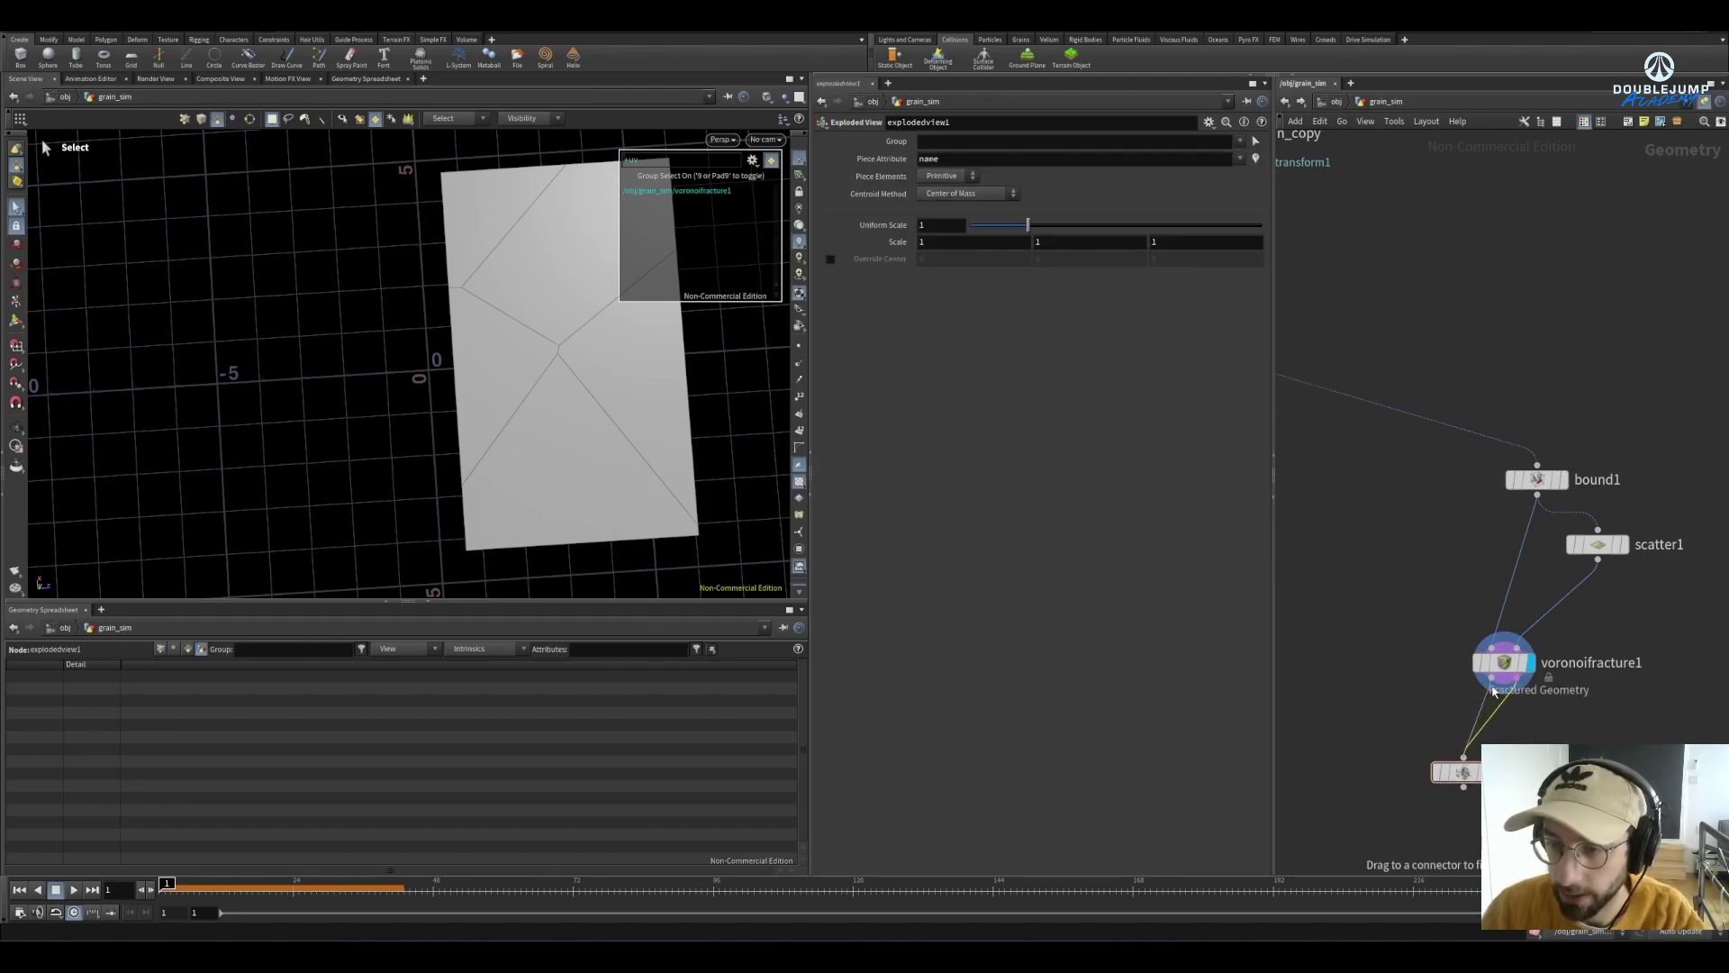
{"action": "left_click", "coordinate": [1477, 772]}
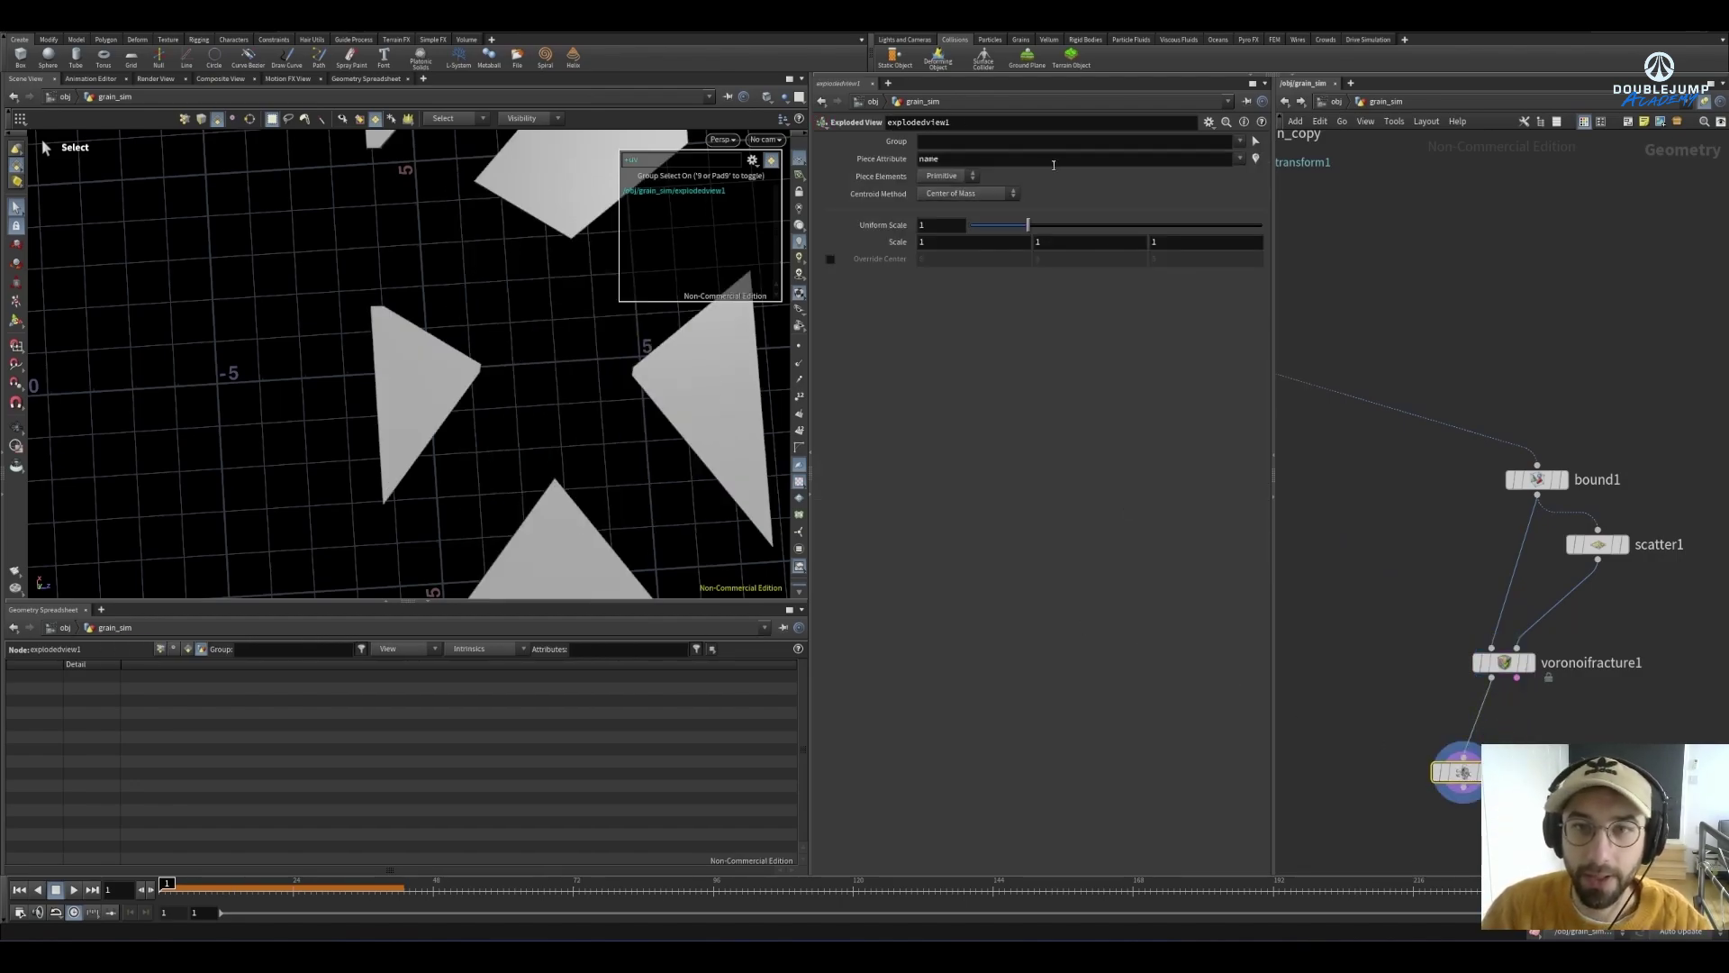
{"action": "left_click_drag", "start_coordinate": [1028, 225], "coordinate": [976, 225]}
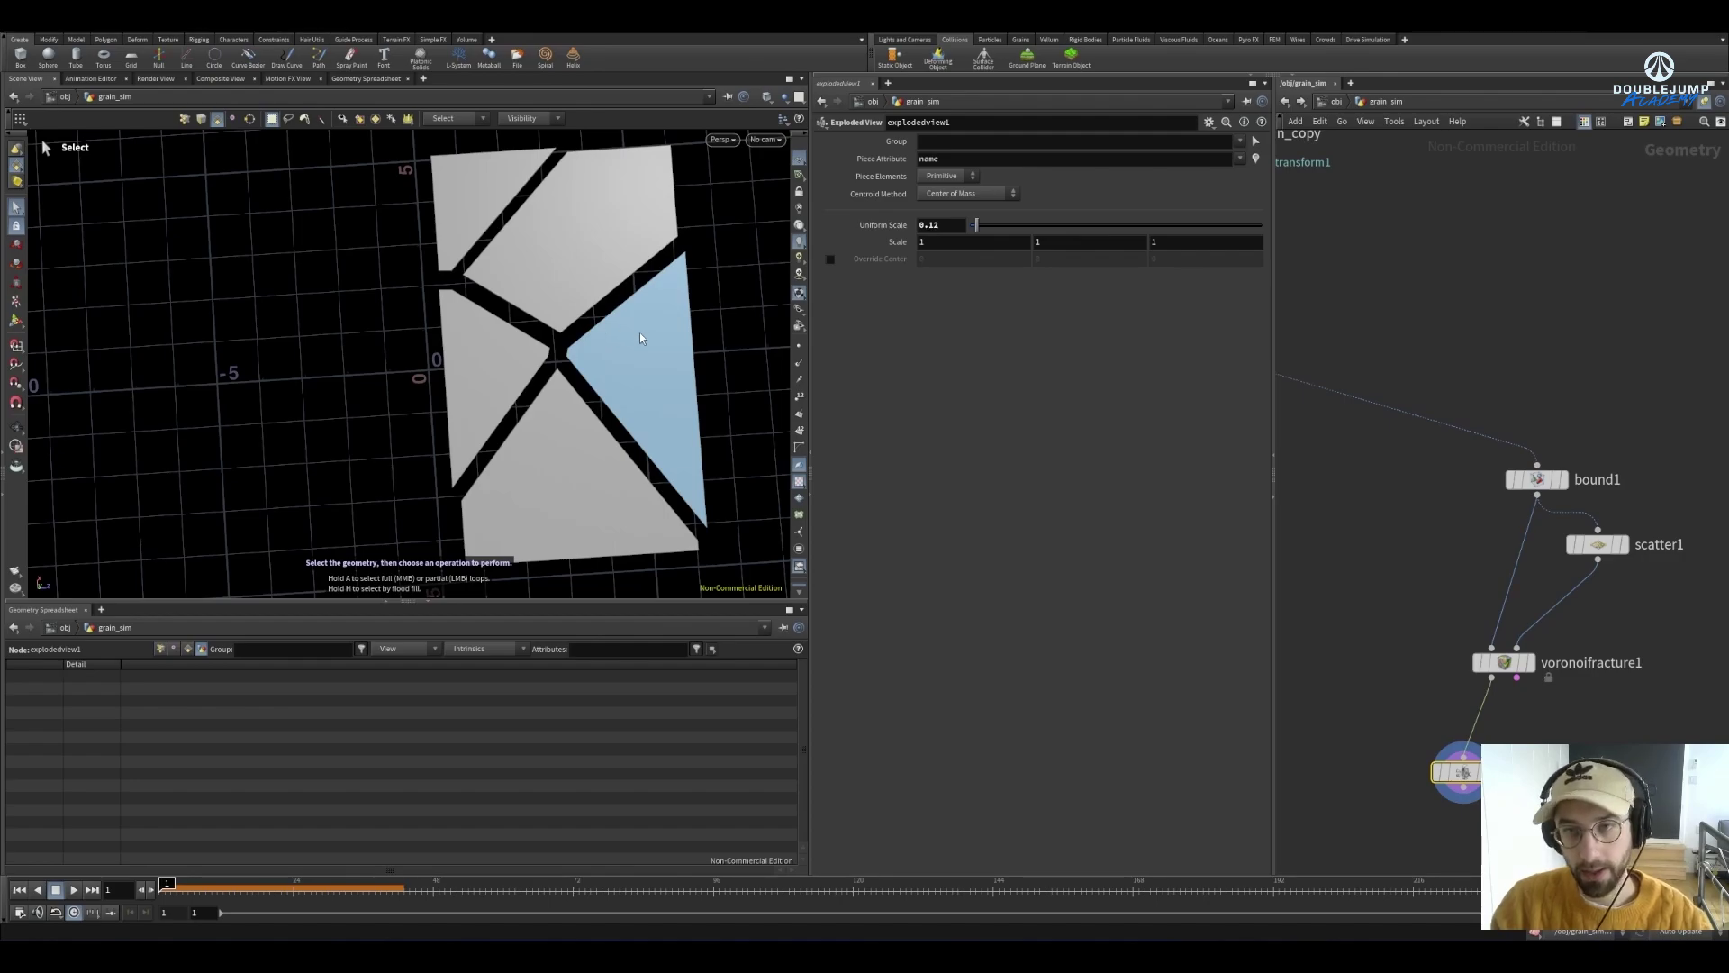
{"action": "key", "text": "f"}
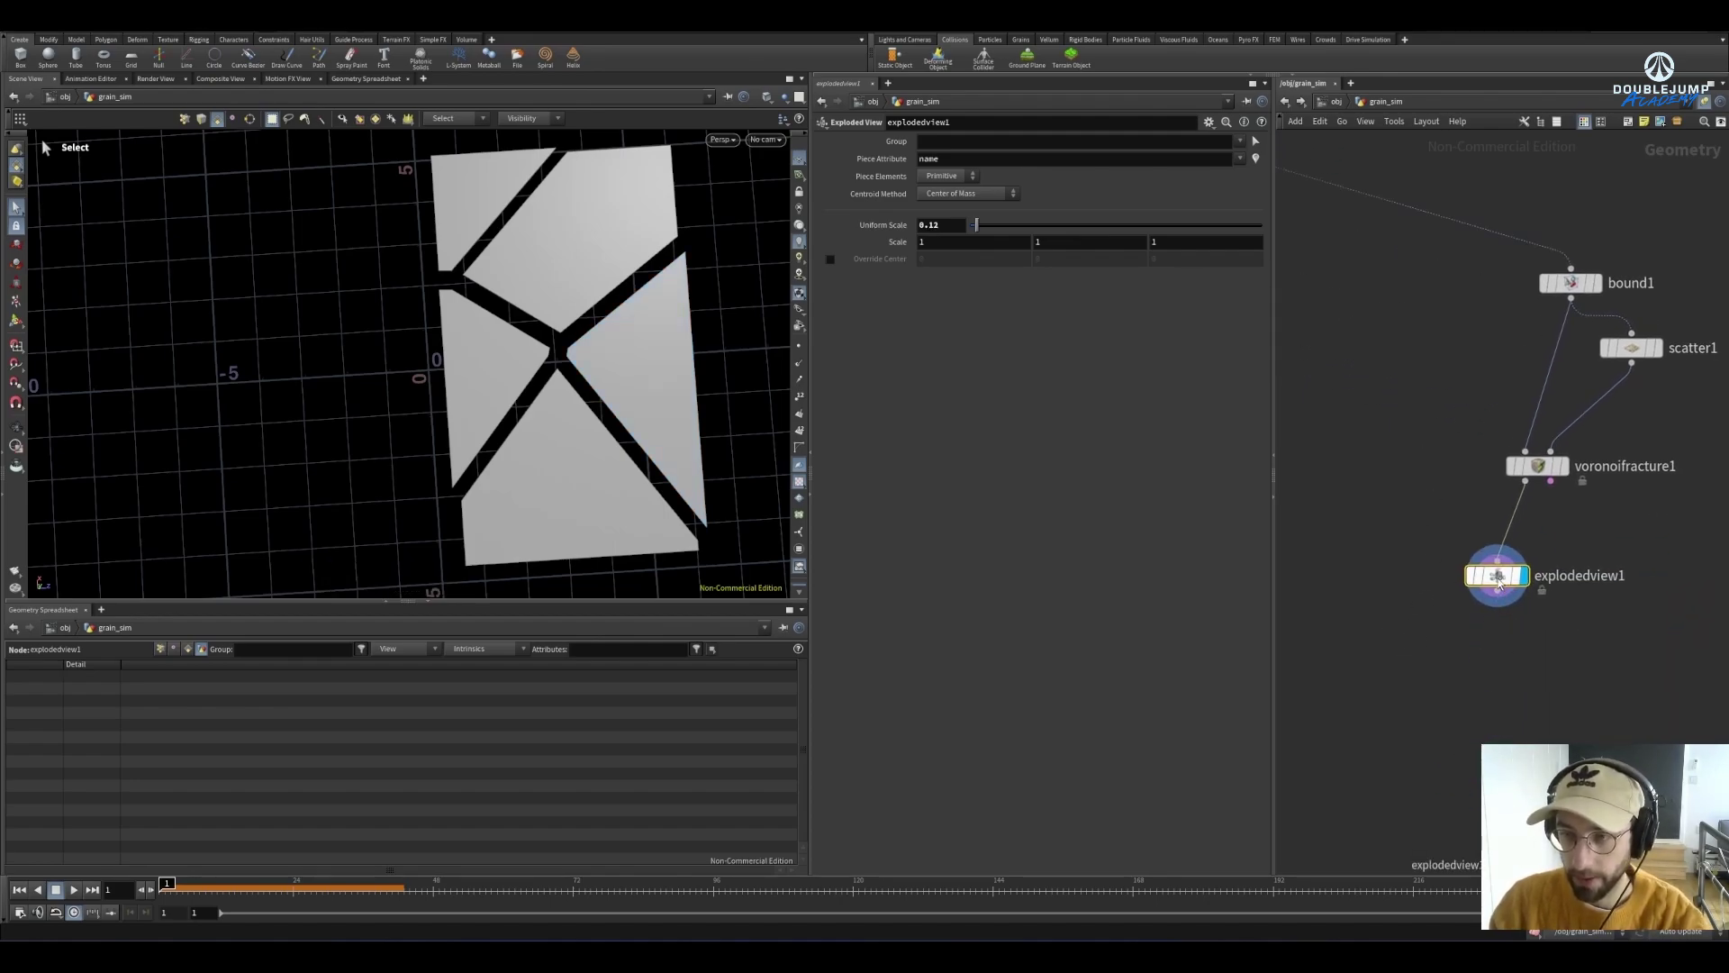
{"action": "key", "text": "Delete"}
Add a For-Each Connected Piece loop fed by voronoifracture1 and display foreach_end1
{"action": "scroll", "coordinate": [1453, 591], "scroll_direction": "down", "scroll_amount": 3}
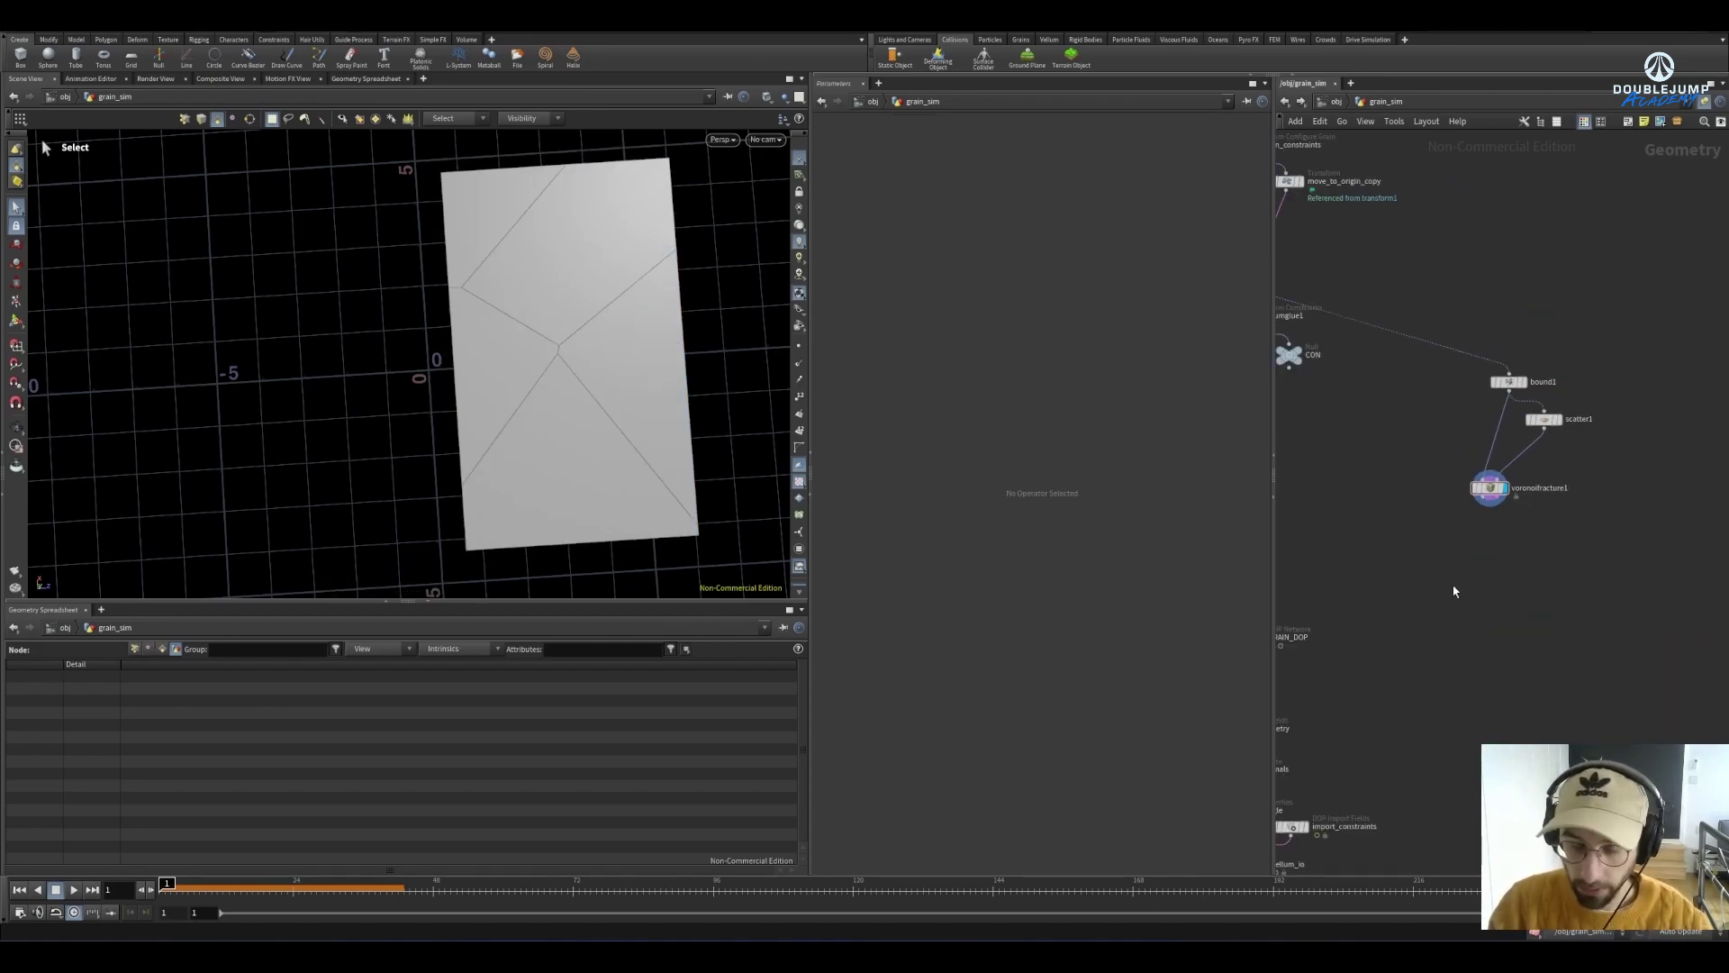
{"action": "key", "text": "Tab"}
{"action": "type", "text": "for e"}
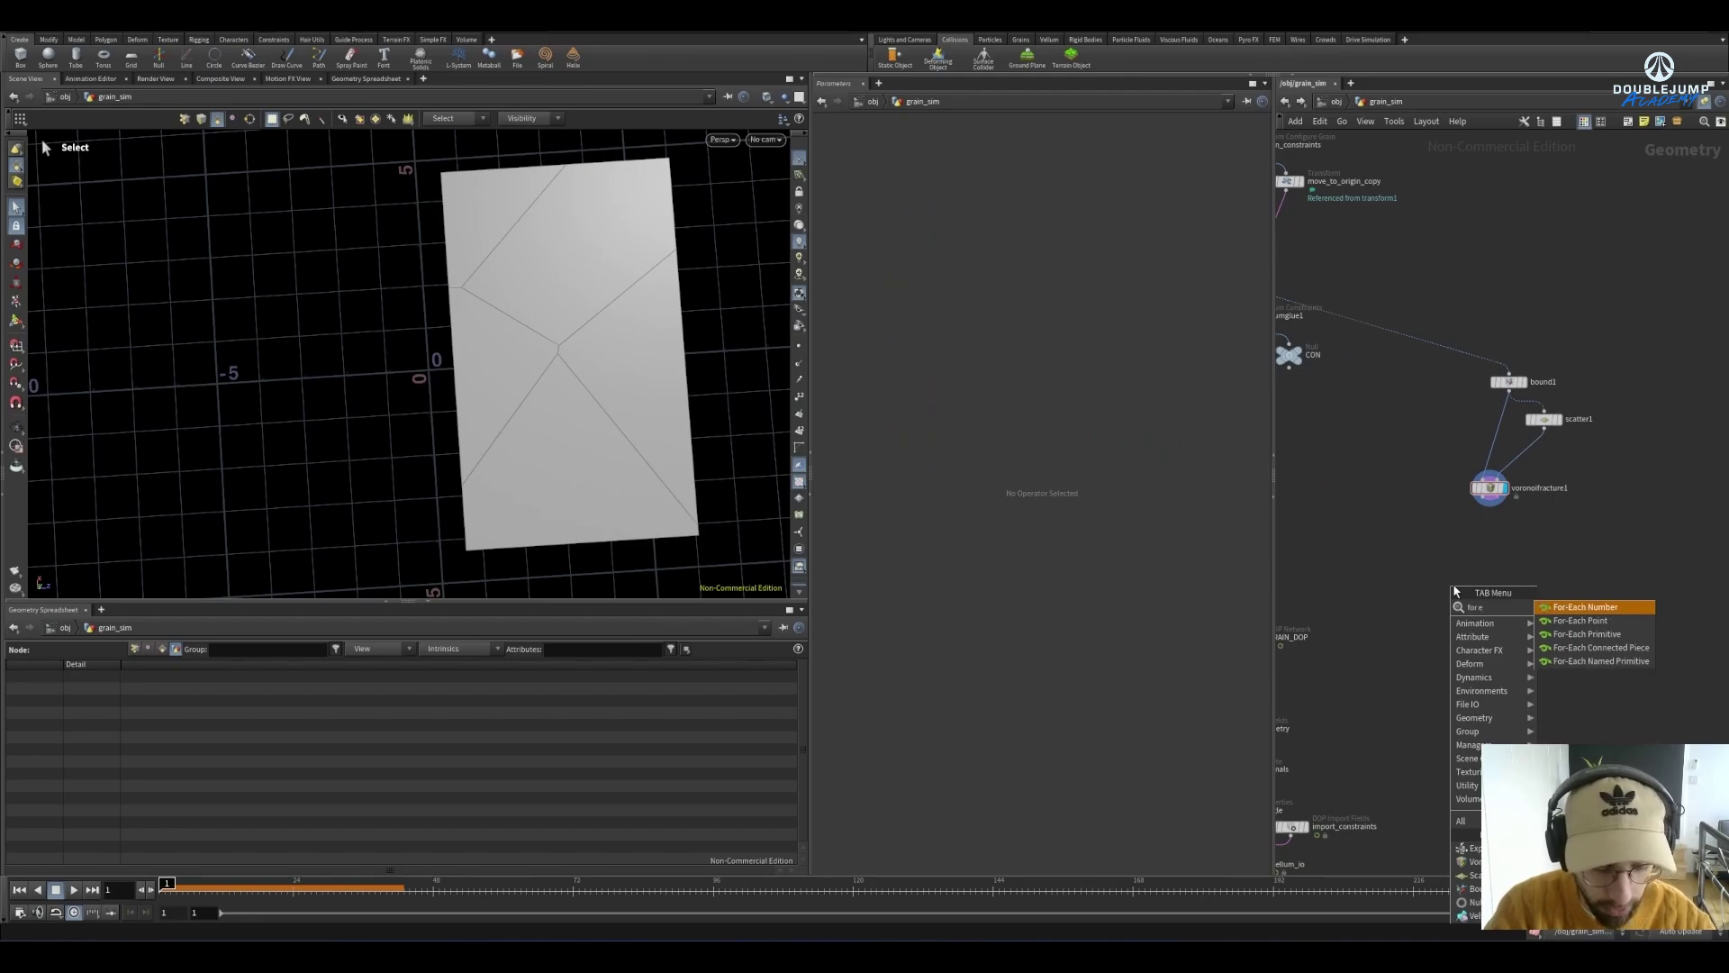
{"action": "key", "text": "Down"}
{"action": "key", "text": "Down"}
{"action": "key", "text": "Down"}
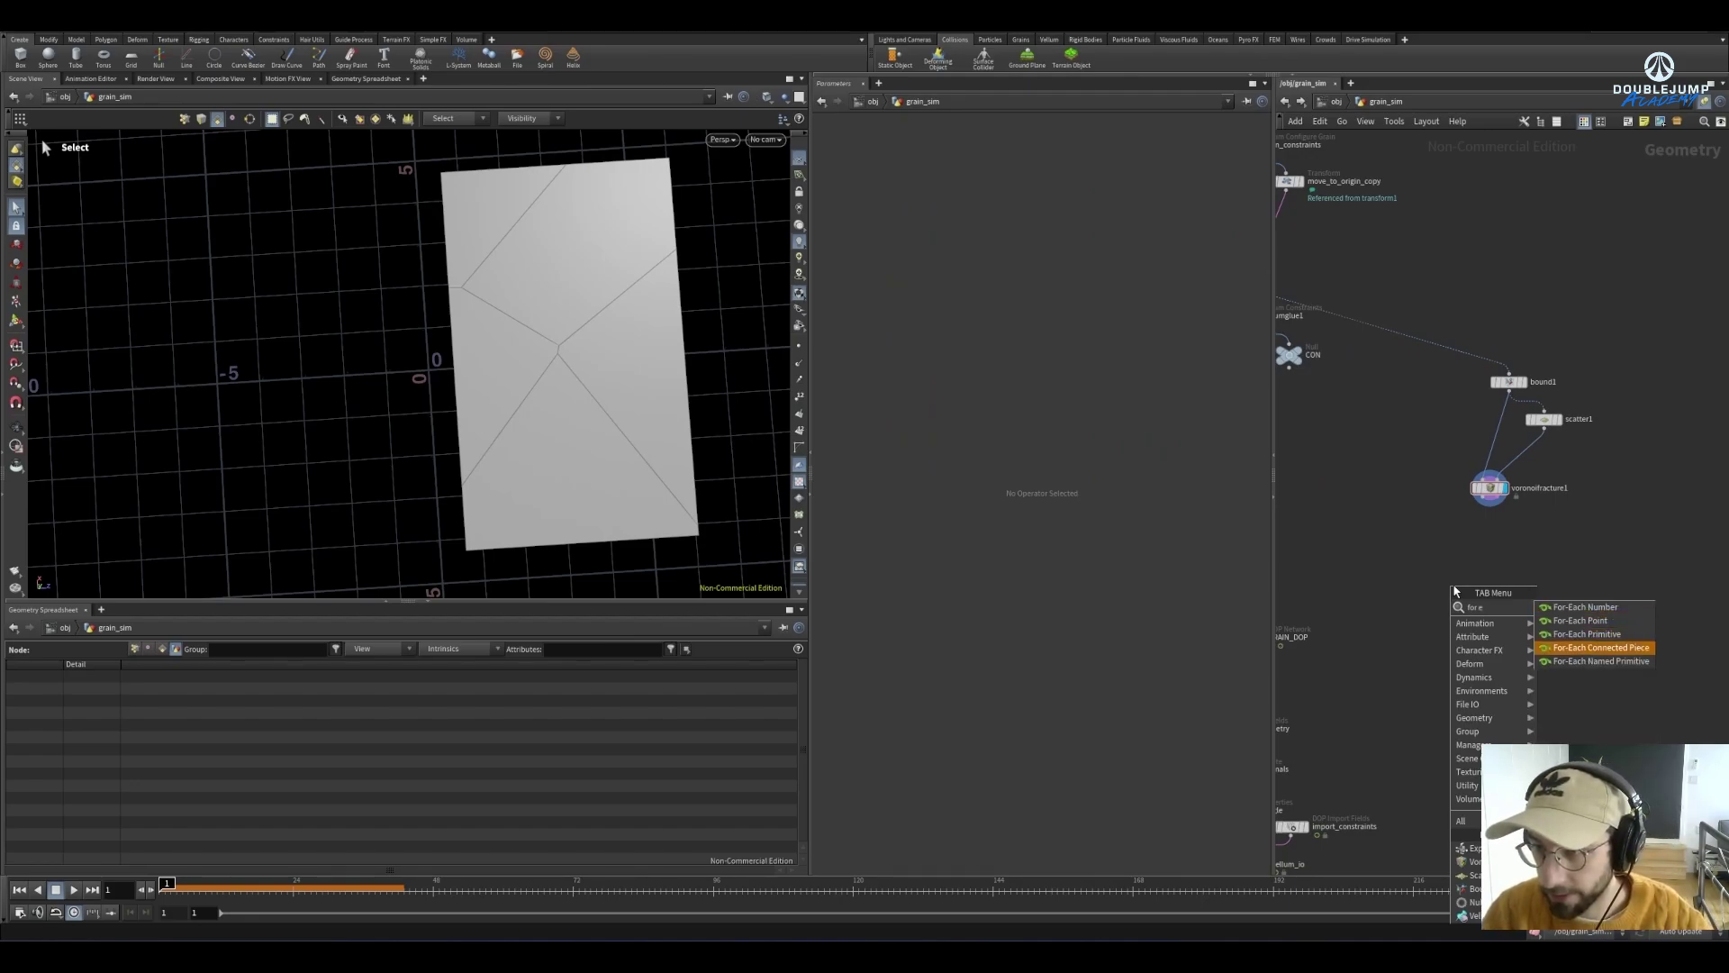
{"action": "key", "text": "Return"}
{"action": "left_click", "coordinate": [1456, 590]}
{"action": "scroll", "coordinate": [1461, 605], "scroll_direction": "up", "scroll_amount": 3}
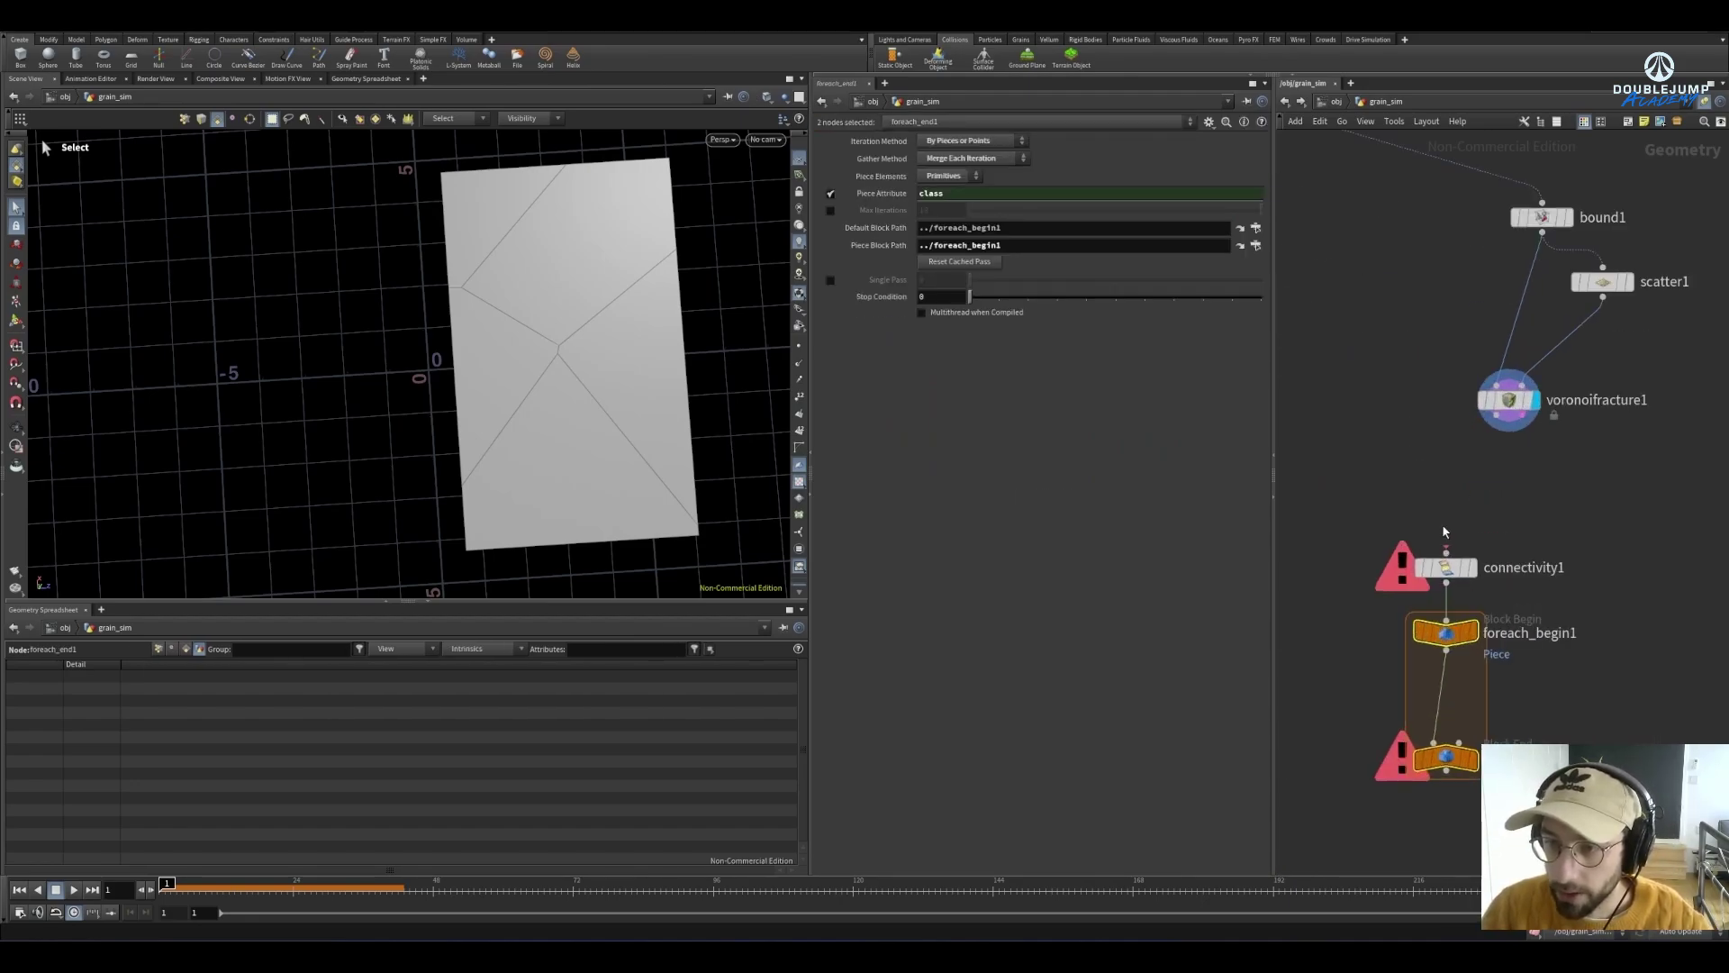
{"action": "left_click", "coordinate": [1445, 551]}
{"action": "left_click", "coordinate": [1496, 416]}
{"action": "left_click", "coordinate": [1445, 568]}
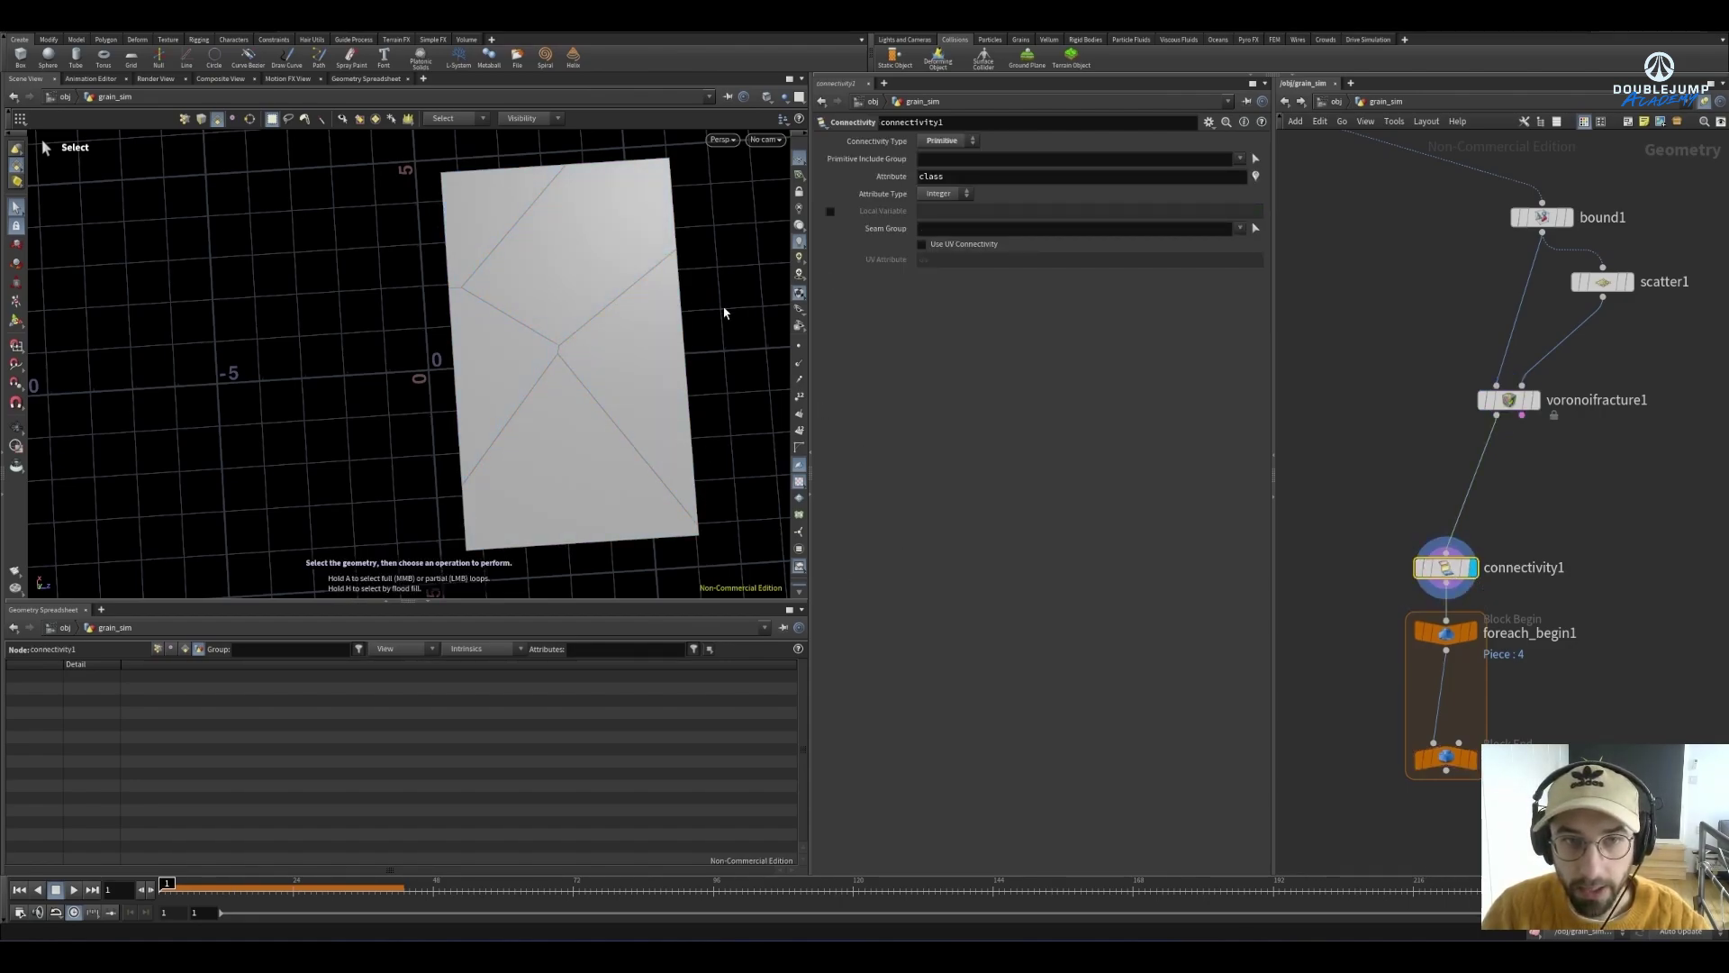
{"action": "left_click", "coordinate": [1464, 762]}
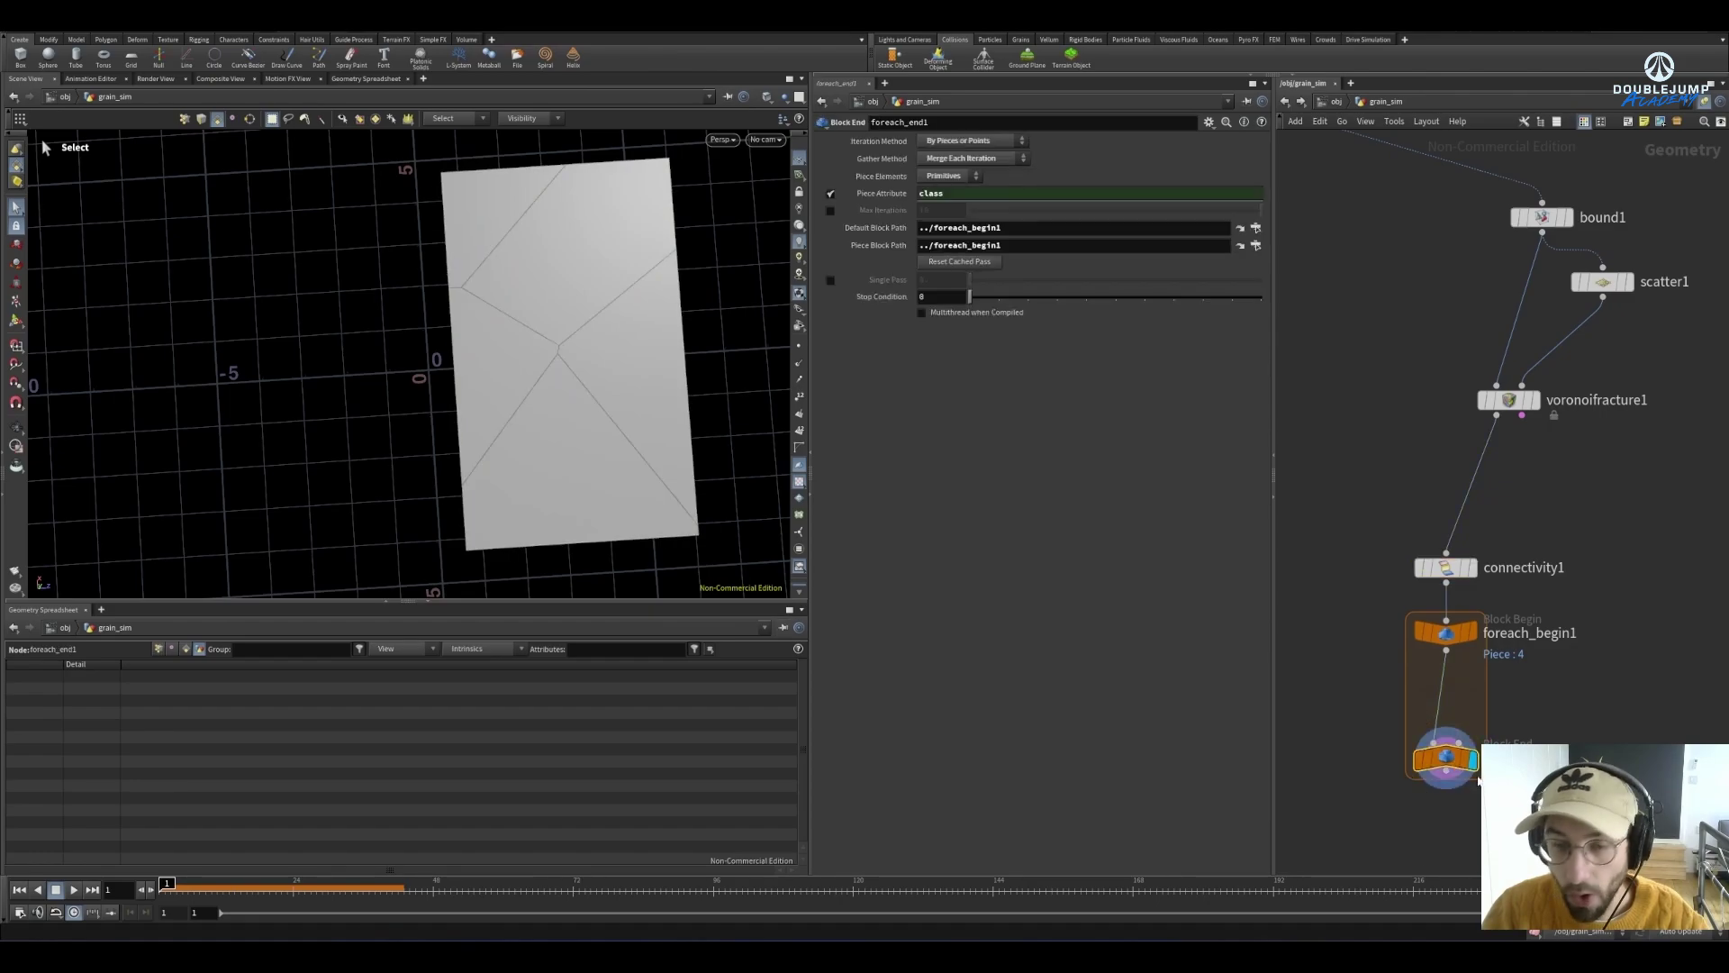
Examine the fractured slab from several angles and check scatter1's node information
{"action": "left_click_drag", "start_coordinate": [527, 430], "coordinate": [558, 414], "text": "alt"}
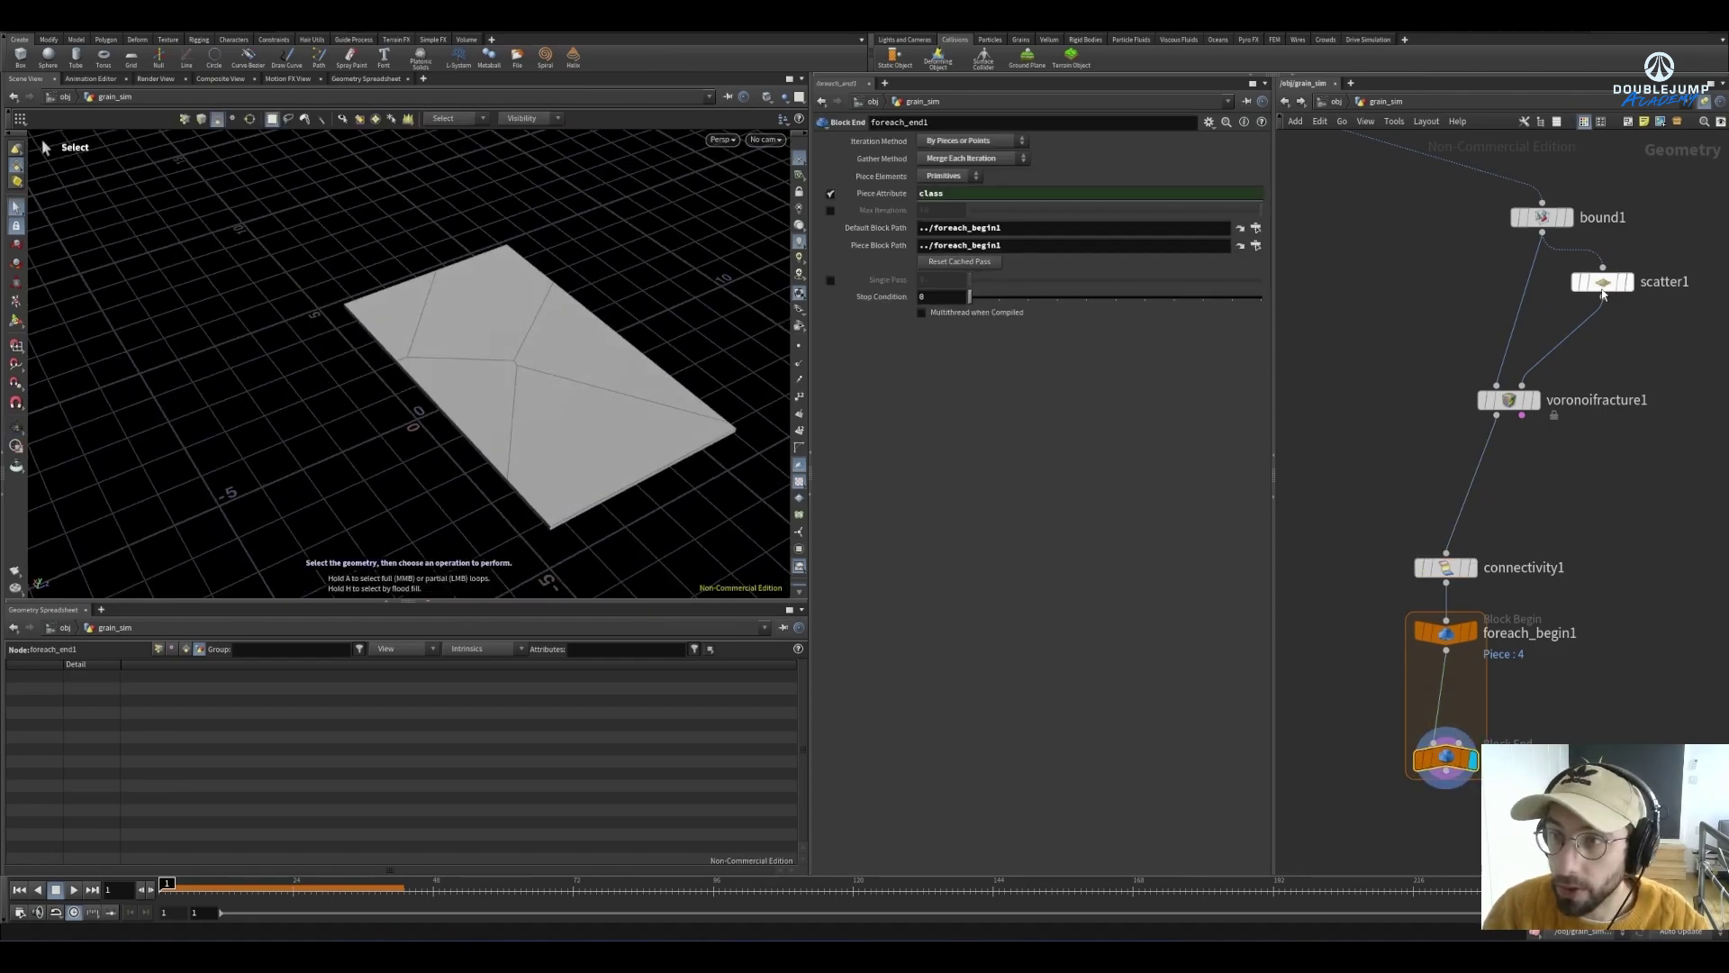
{"action": "middle_click", "coordinate": [1602, 287]}
{"action": "key", "text": "Escape"}
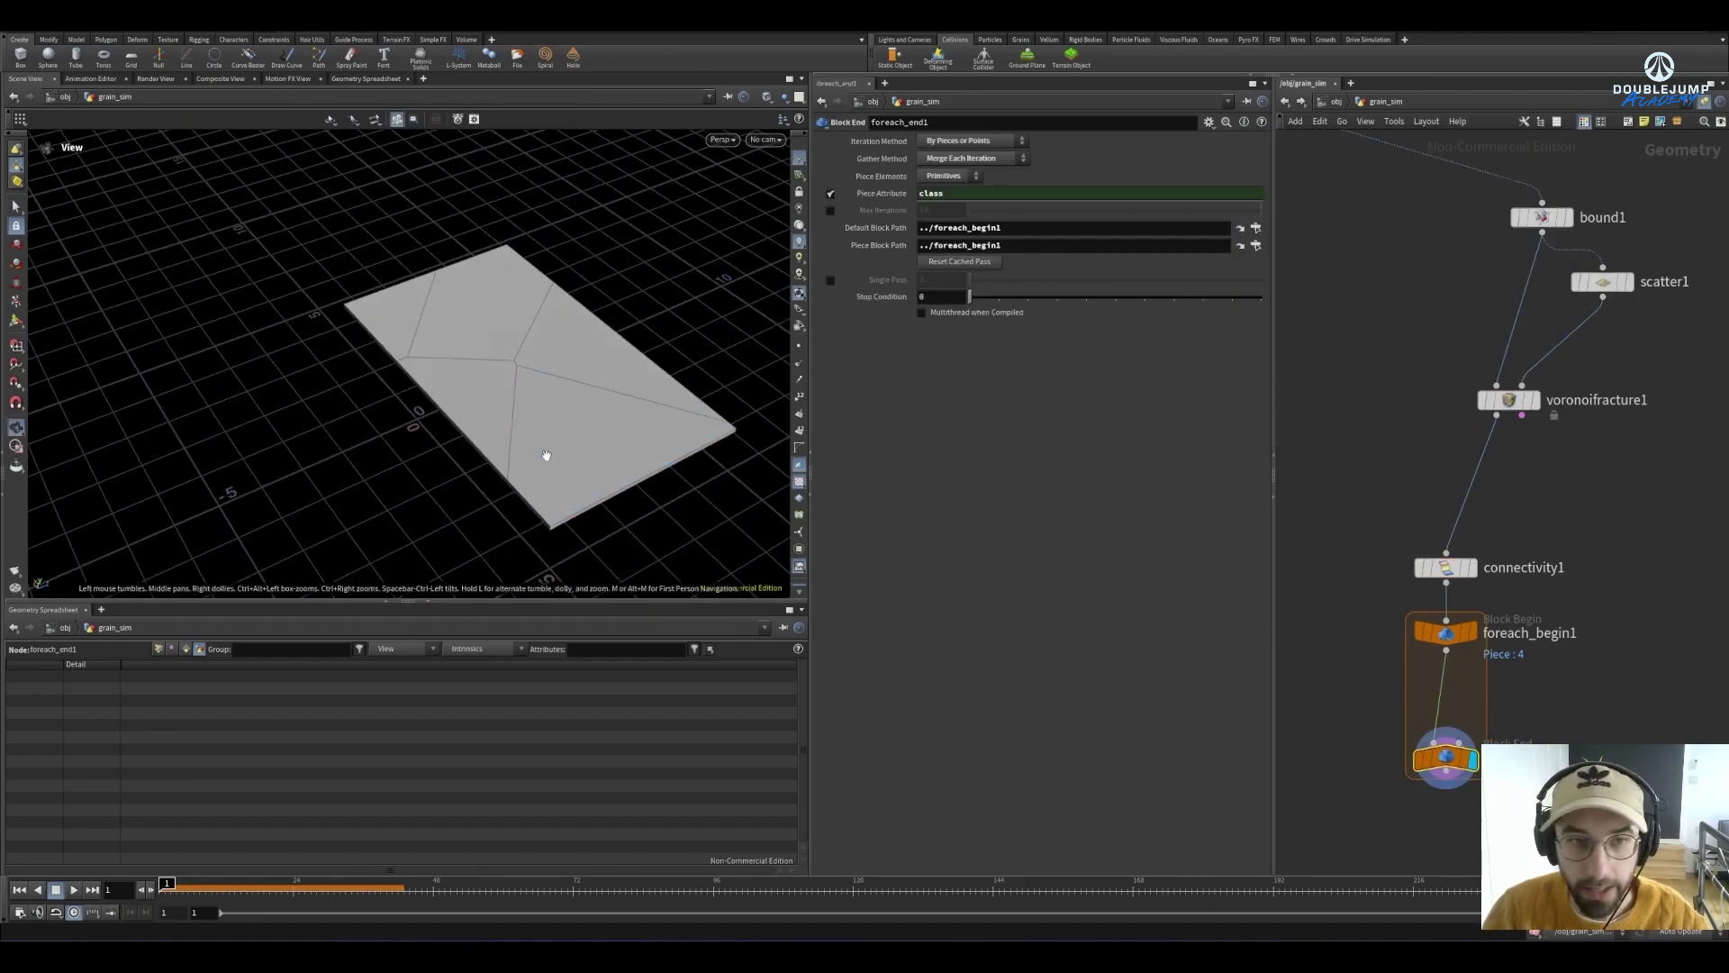
{"action": "left_click_drag", "start_coordinate": [544, 455], "coordinate": [599, 375]}
{"action": "key", "text": "h"}
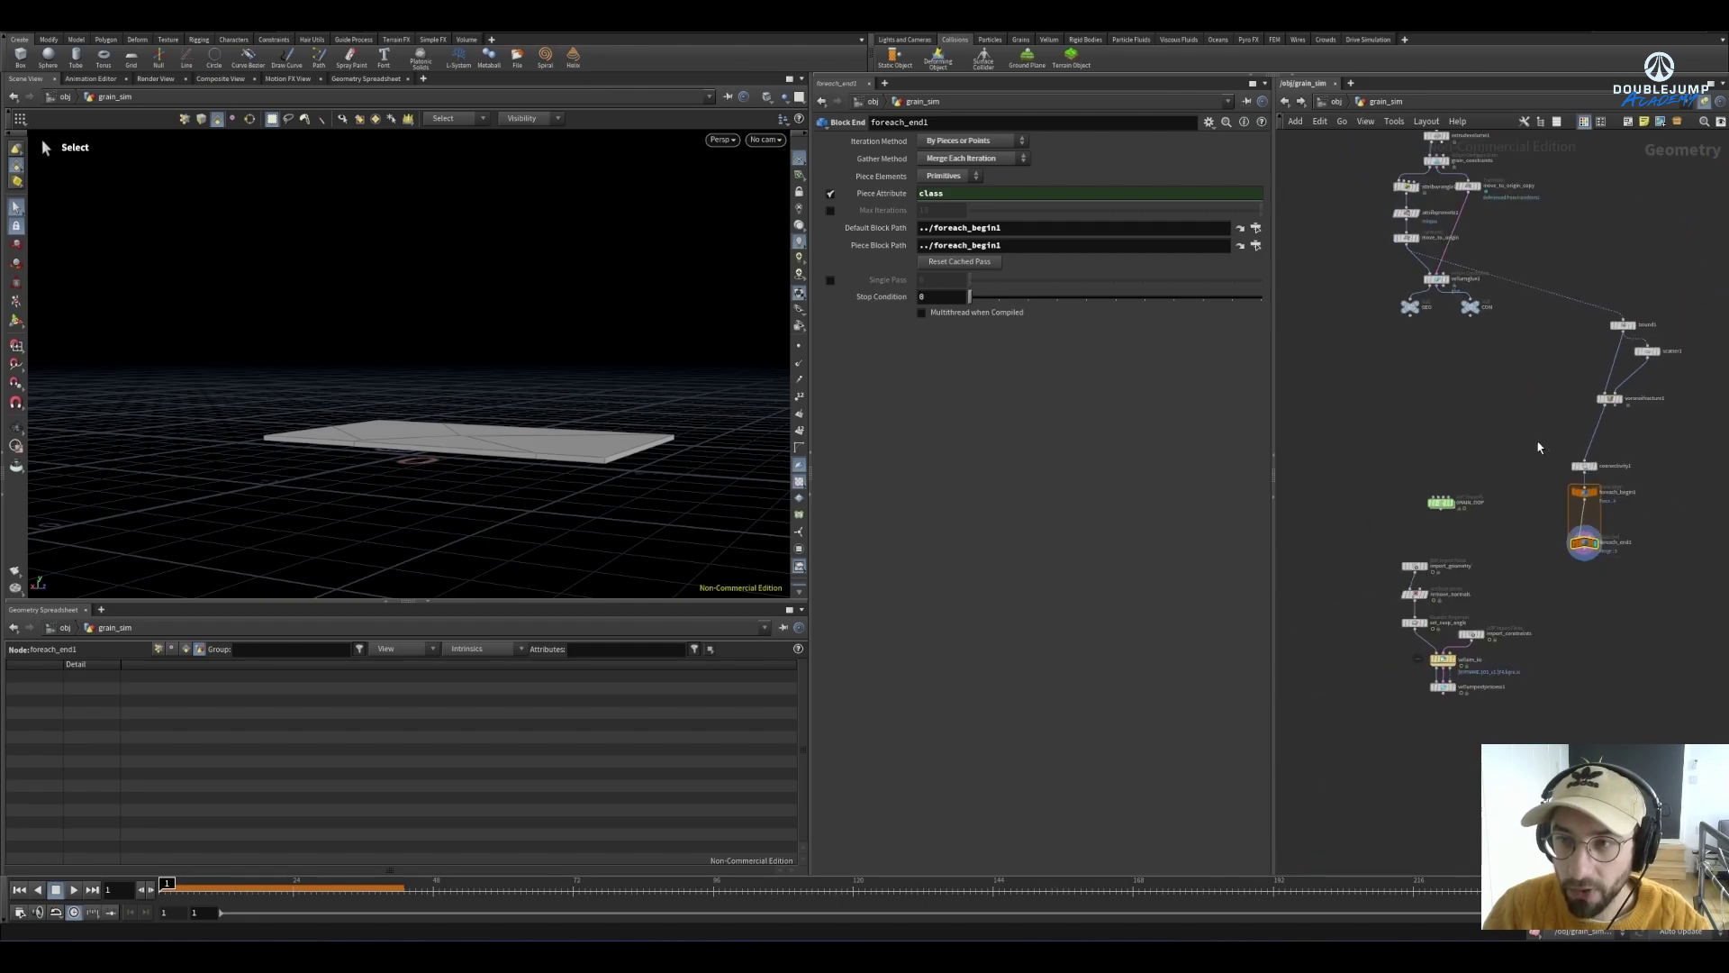
{"action": "middle_click_drag", "start_coordinate": [1529, 387], "coordinate": [1439, 455]}
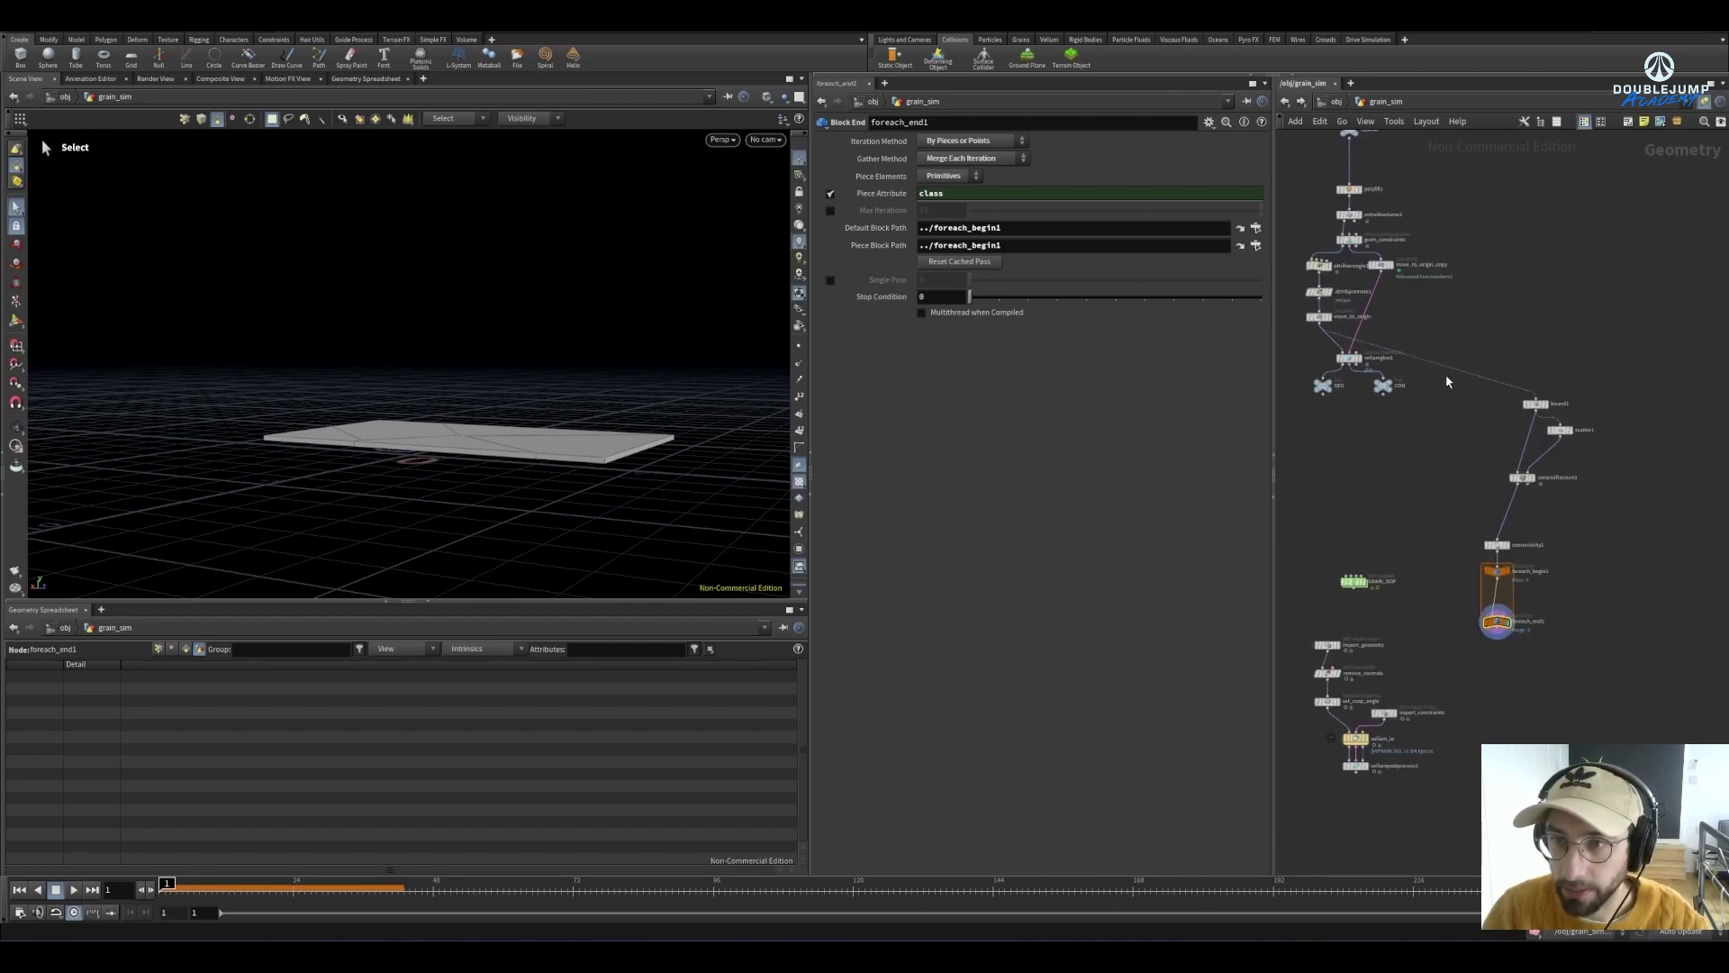
Move the whole fracture branch, from bound1 to foreach_end1, farther away from the main grain network
{"action": "left_click_drag", "start_coordinate": [1458, 333], "coordinate": [1585, 688]}
{"action": "left_click_drag", "start_coordinate": [1496, 544], "coordinate": [1610, 432]}
{"action": "left_click", "coordinate": [1505, 359]}
{"action": "middle_click_drag", "start_coordinate": [1505, 360], "coordinate": [1544, 479]}
{"action": "scroll", "coordinate": [1545, 479], "scroll_direction": "up", "scroll_amount": 2}
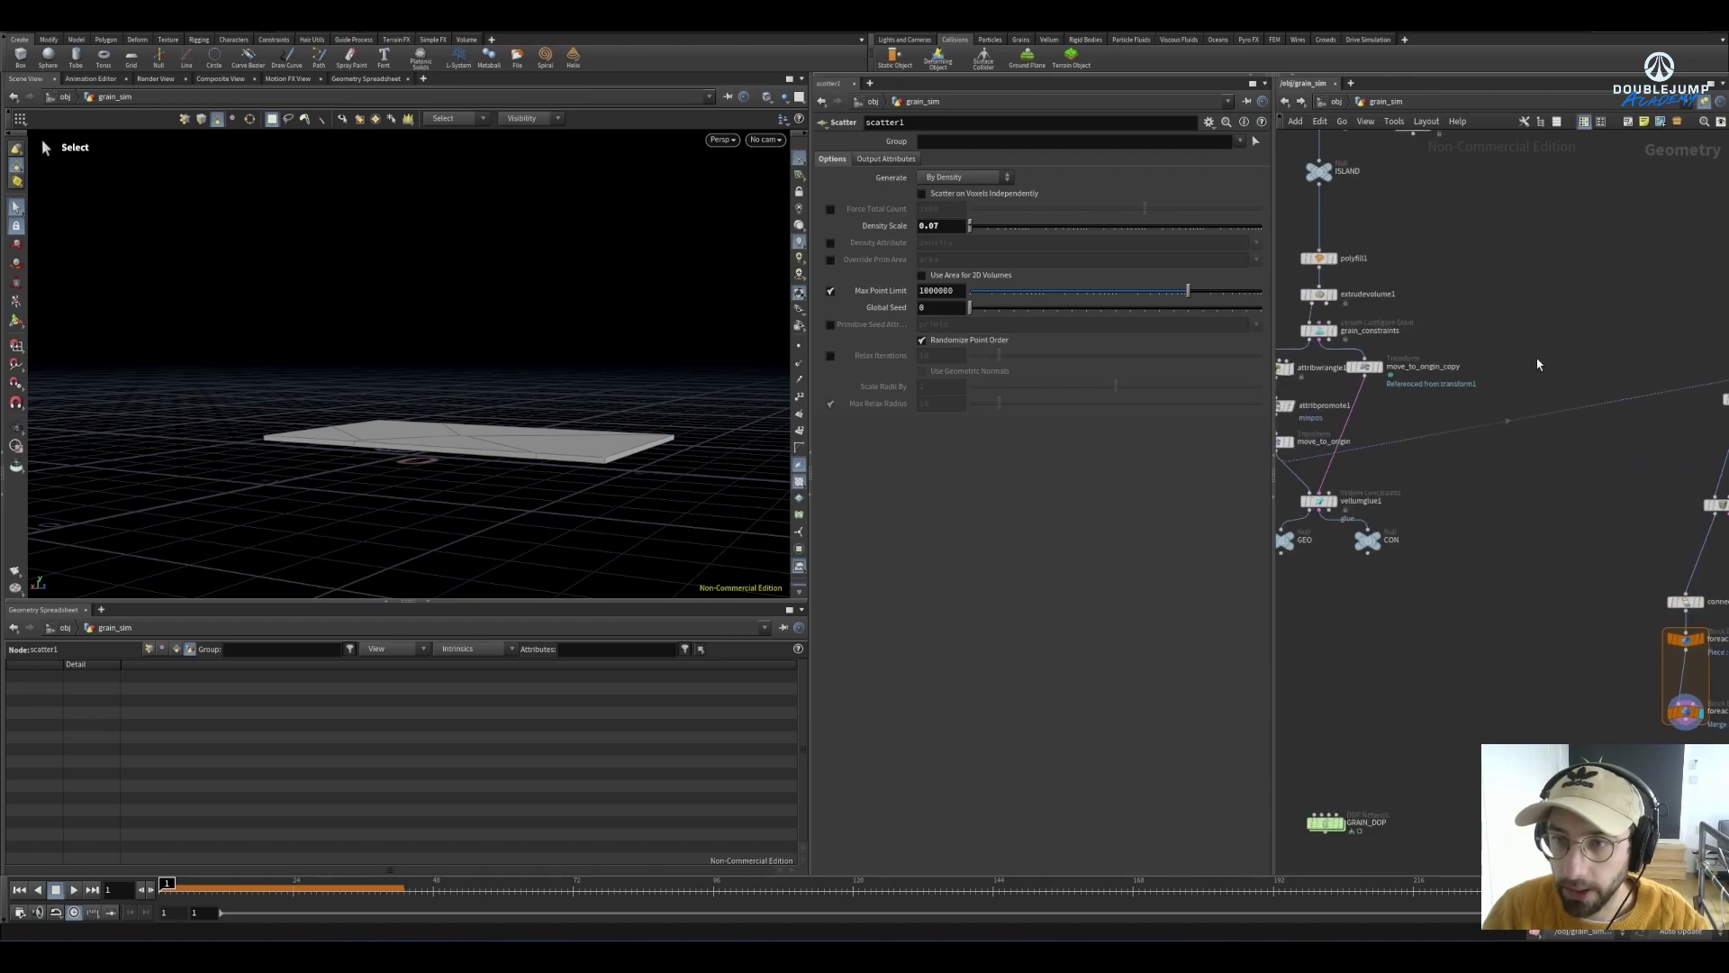
Align bound1, scatter1 and voronoifracture1, and line up connectivity1 and the for-each nodes in a column under voronoifracture1
{"action": "scroll", "coordinate": [1481, 451], "scroll_direction": "down", "scroll_amount": 3}
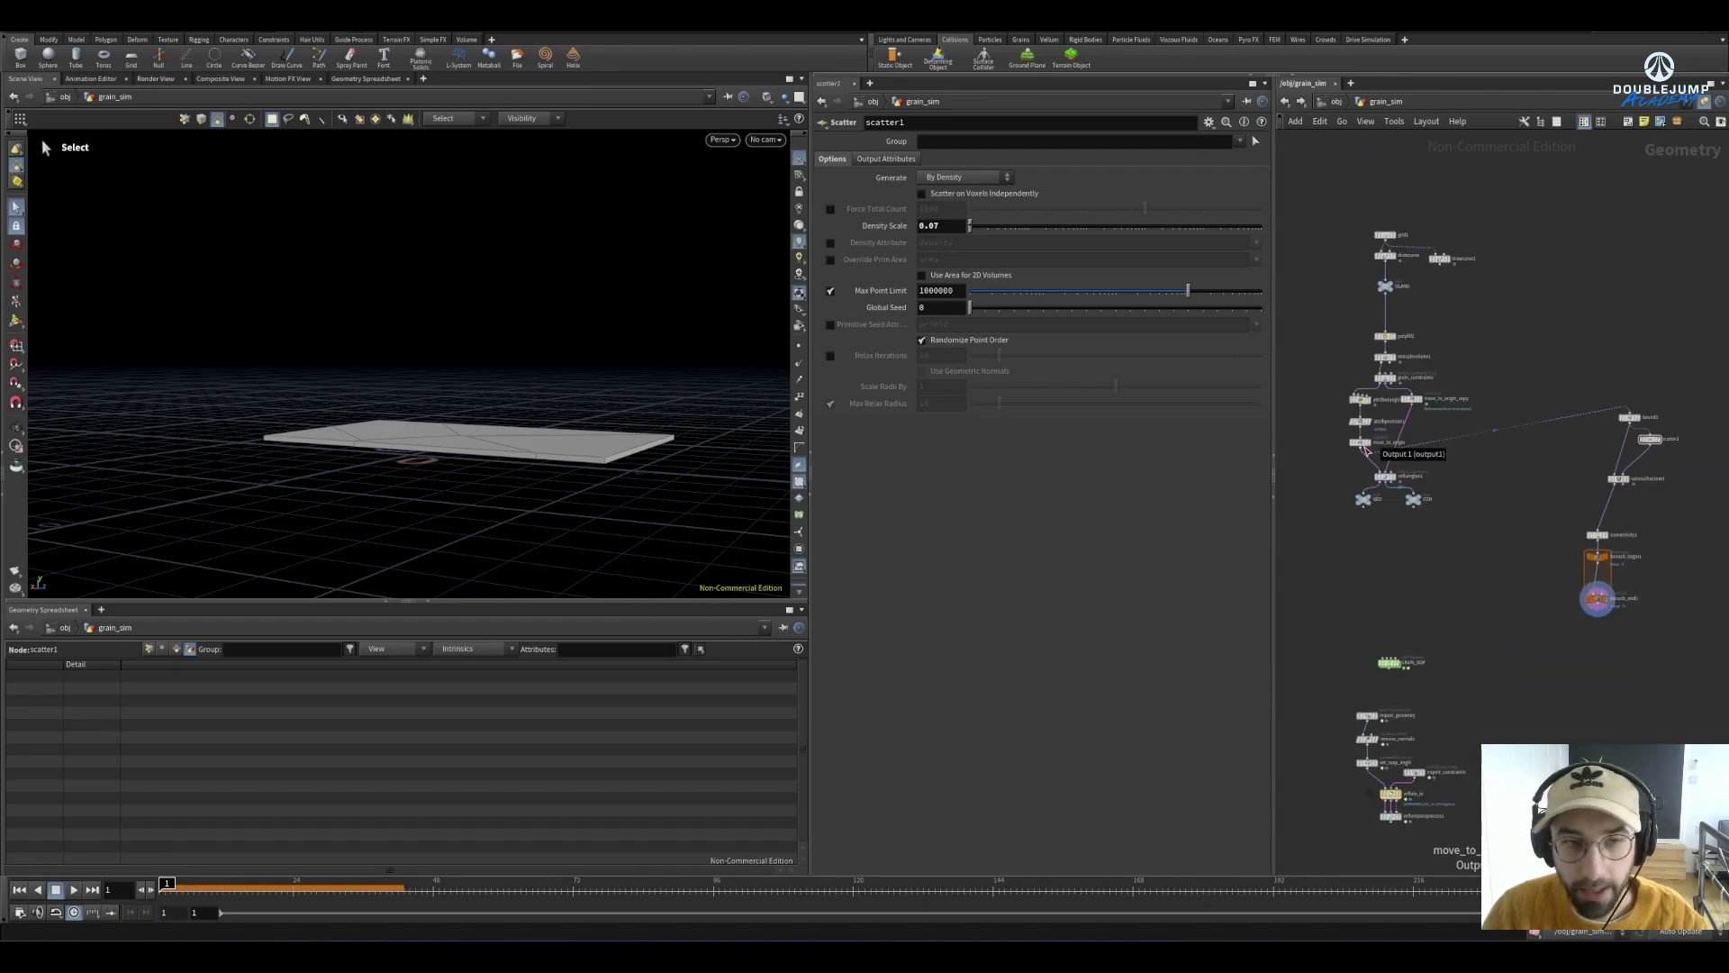
{"action": "scroll", "coordinate": [1366, 450], "scroll_direction": "up", "scroll_amount": 3}
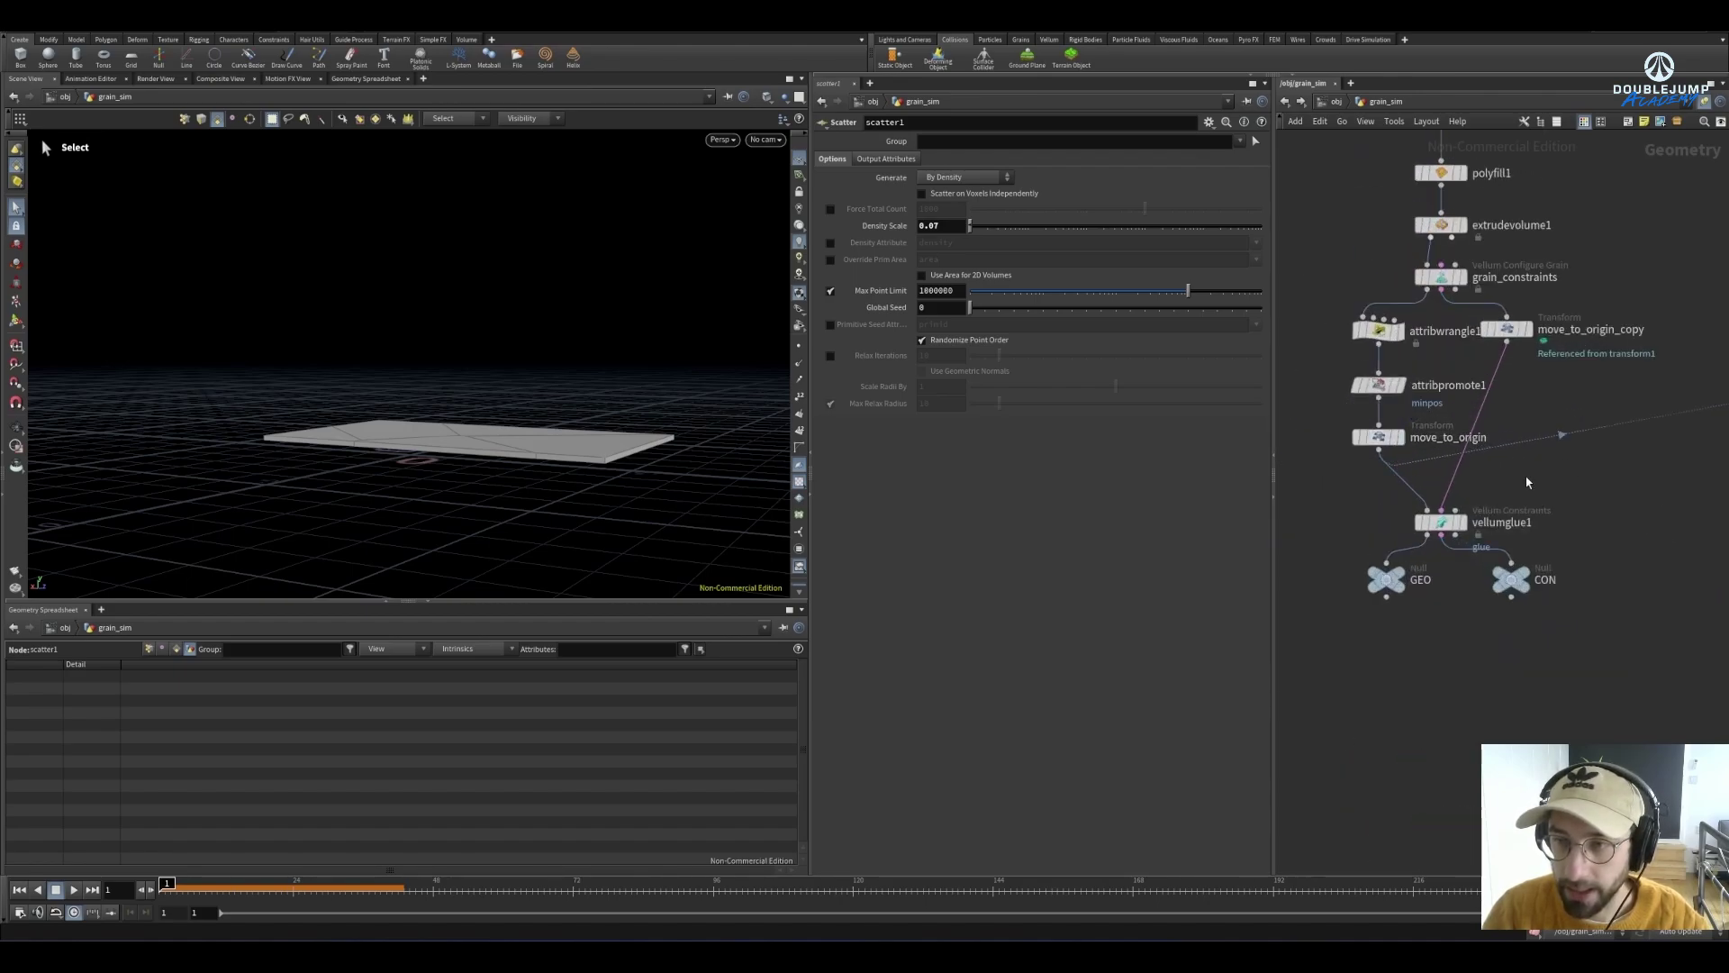
{"action": "scroll", "coordinate": [1589, 494], "scroll_direction": "down", "scroll_amount": 2}
{"action": "middle_click_drag", "start_coordinate": [1610, 498], "coordinate": [1432, 507]}
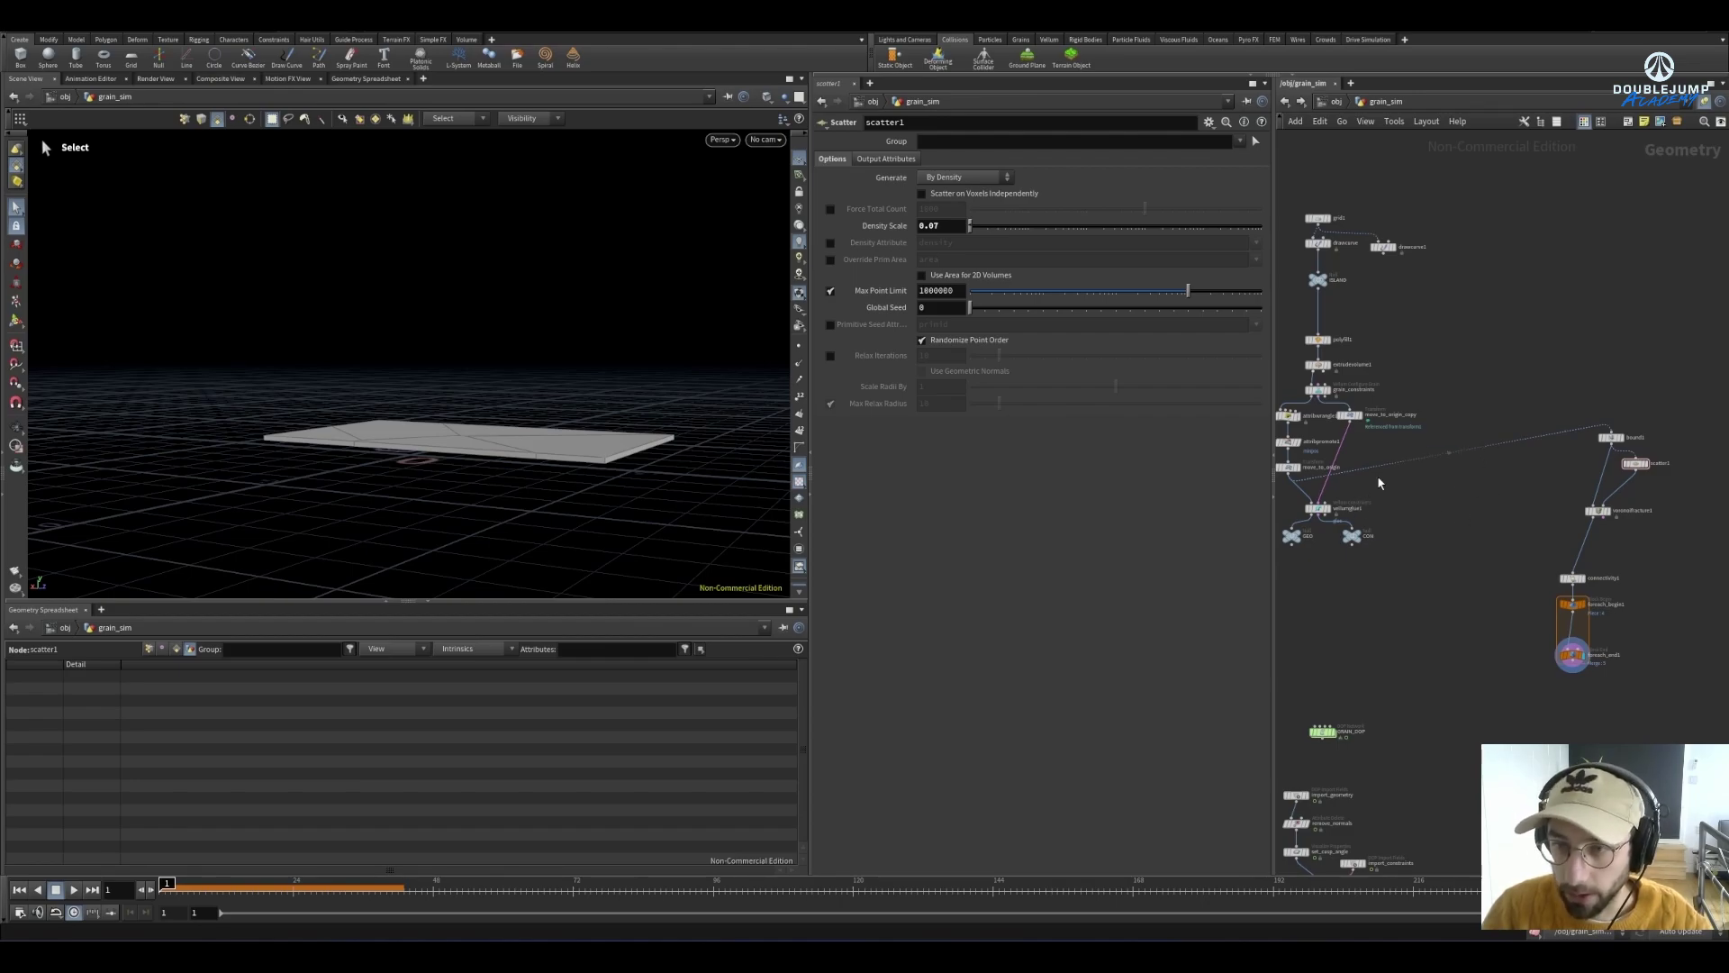
{"action": "left_click_drag", "start_coordinate": [1625, 510], "coordinate": [1570, 383]}
{"action": "key", "text": "l"}
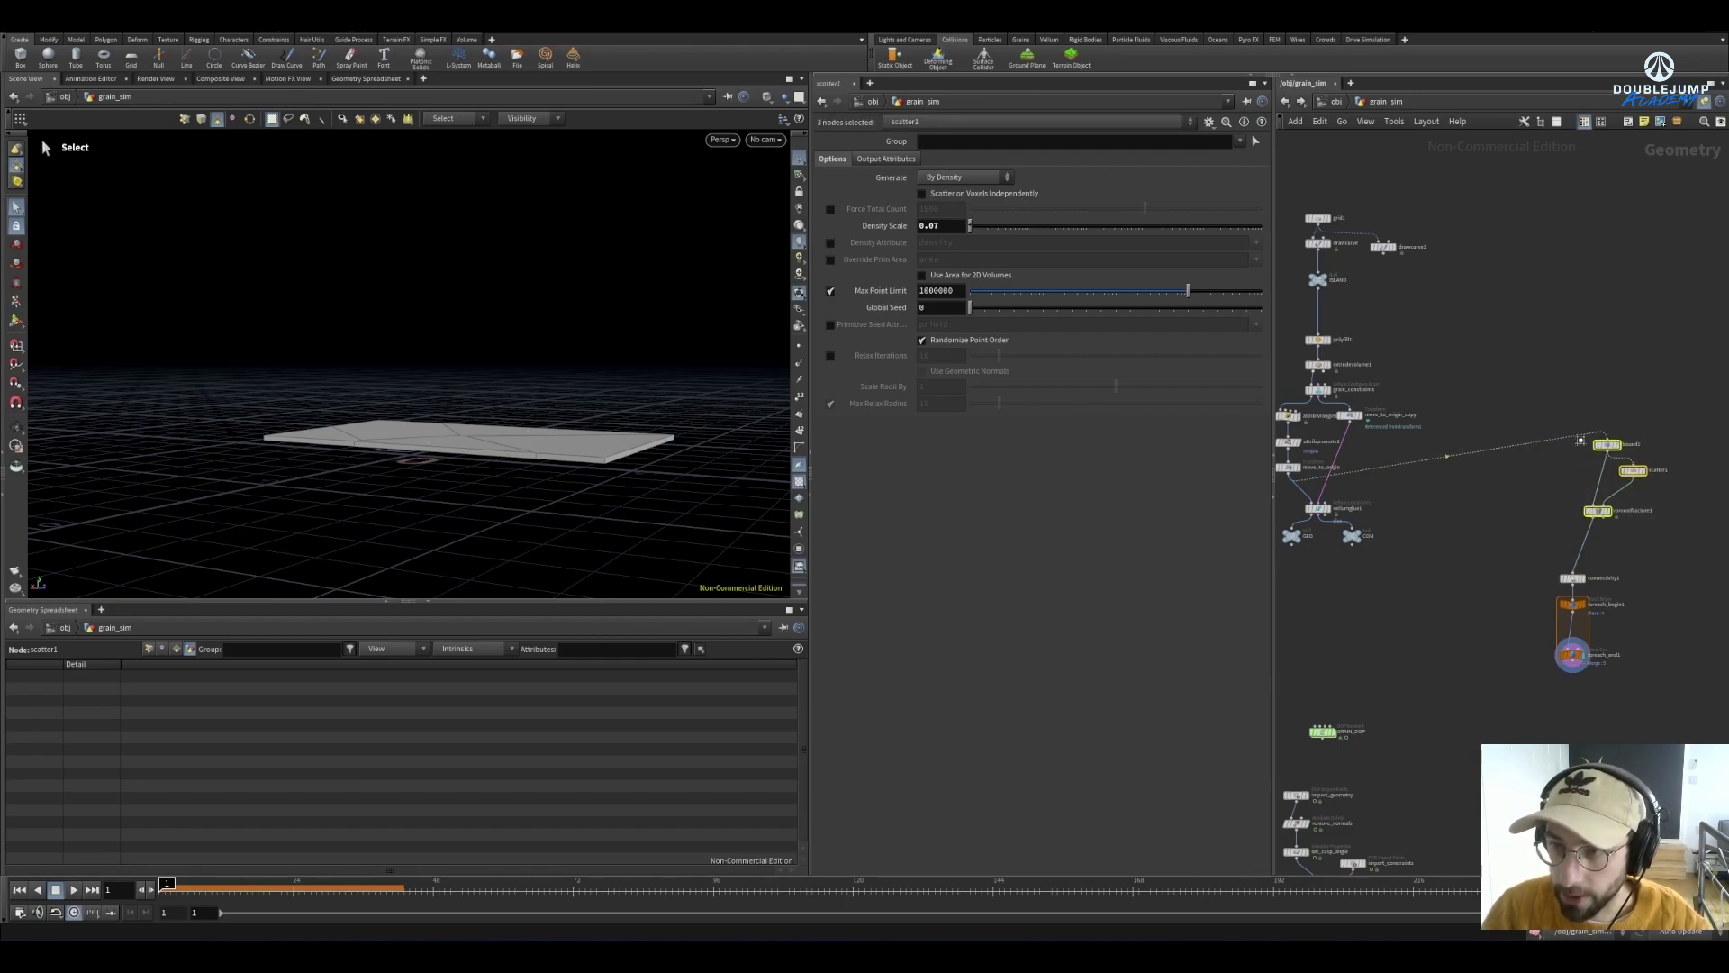
{"action": "scroll", "coordinate": [1568, 590], "scroll_direction": "up", "scroll_amount": 2}
{"action": "left_click", "coordinate": [1618, 493]}
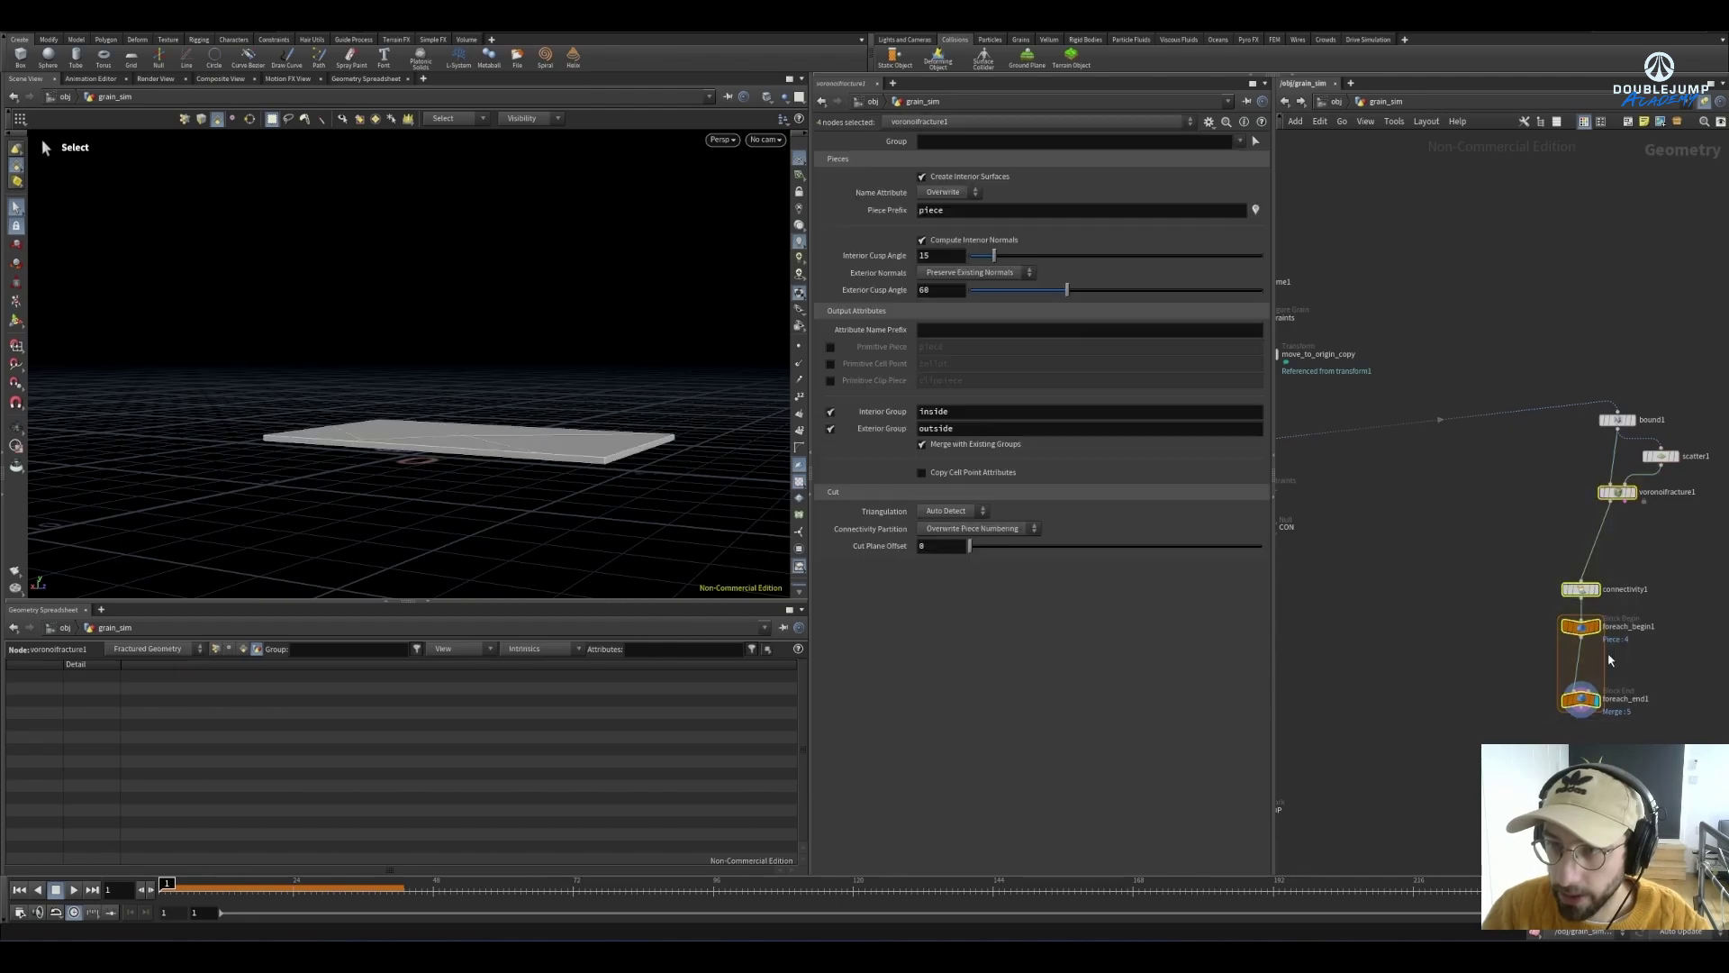
{"action": "key", "text": "l"}
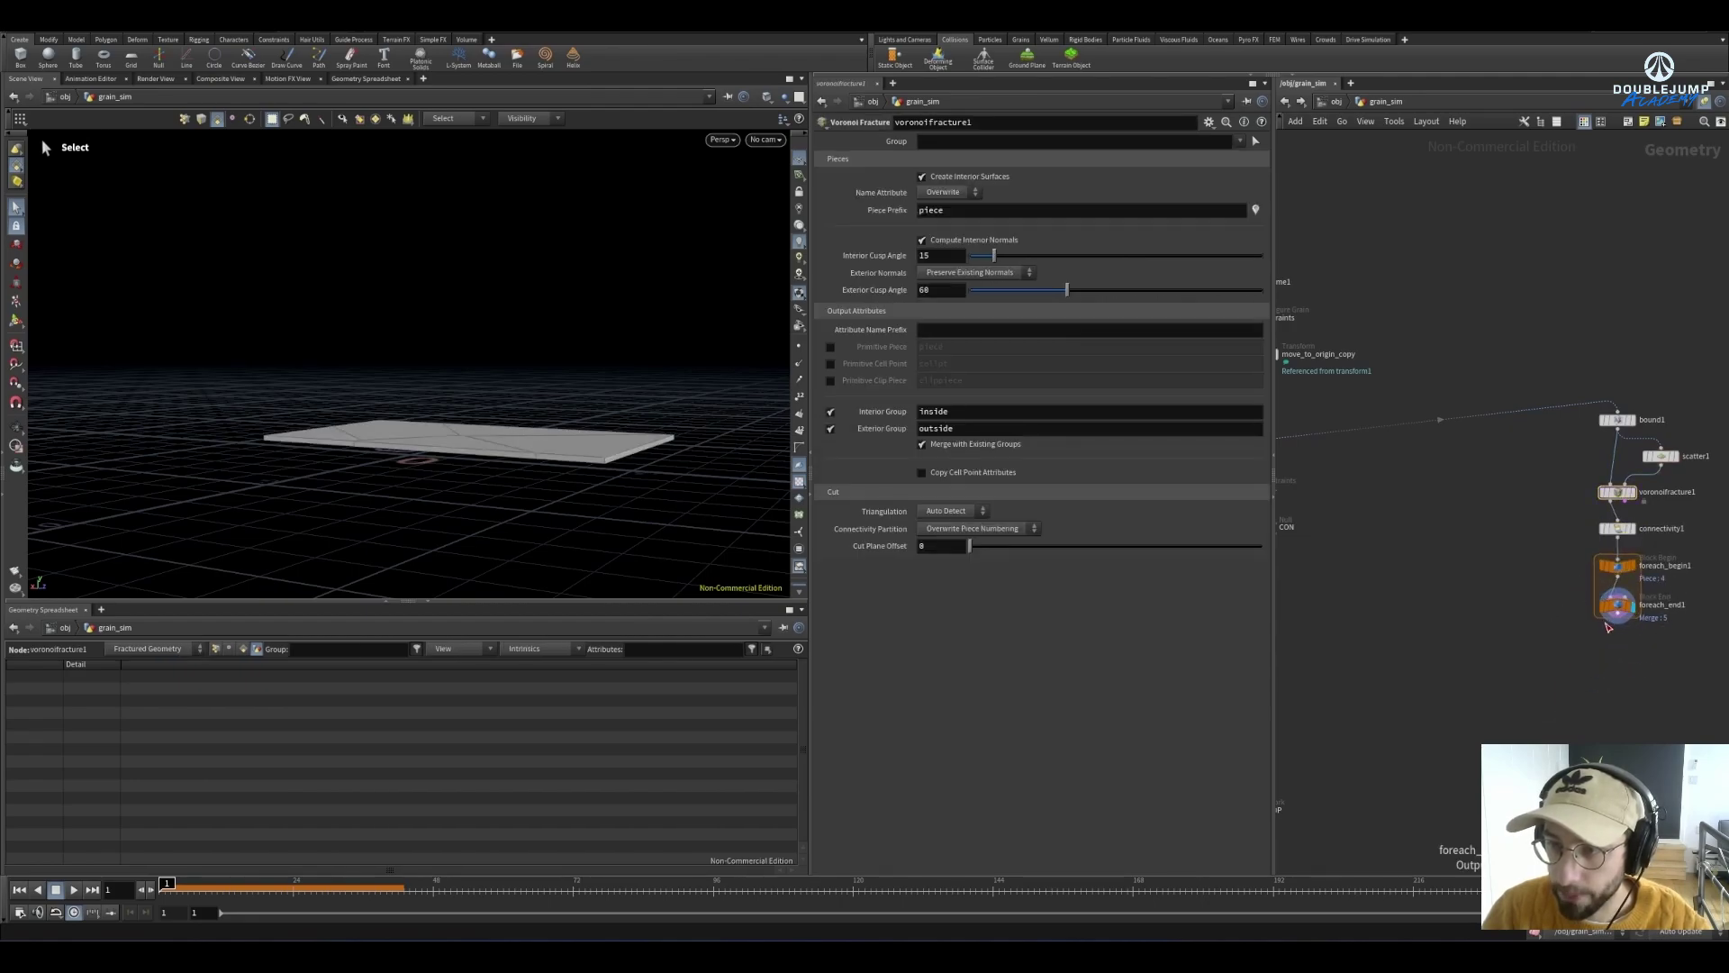
Move foreach_end1 farther below foreach_begin1 to make room inside the loop
{"action": "left_click_drag", "start_coordinate": [1621, 613], "coordinate": [1550, 595]}
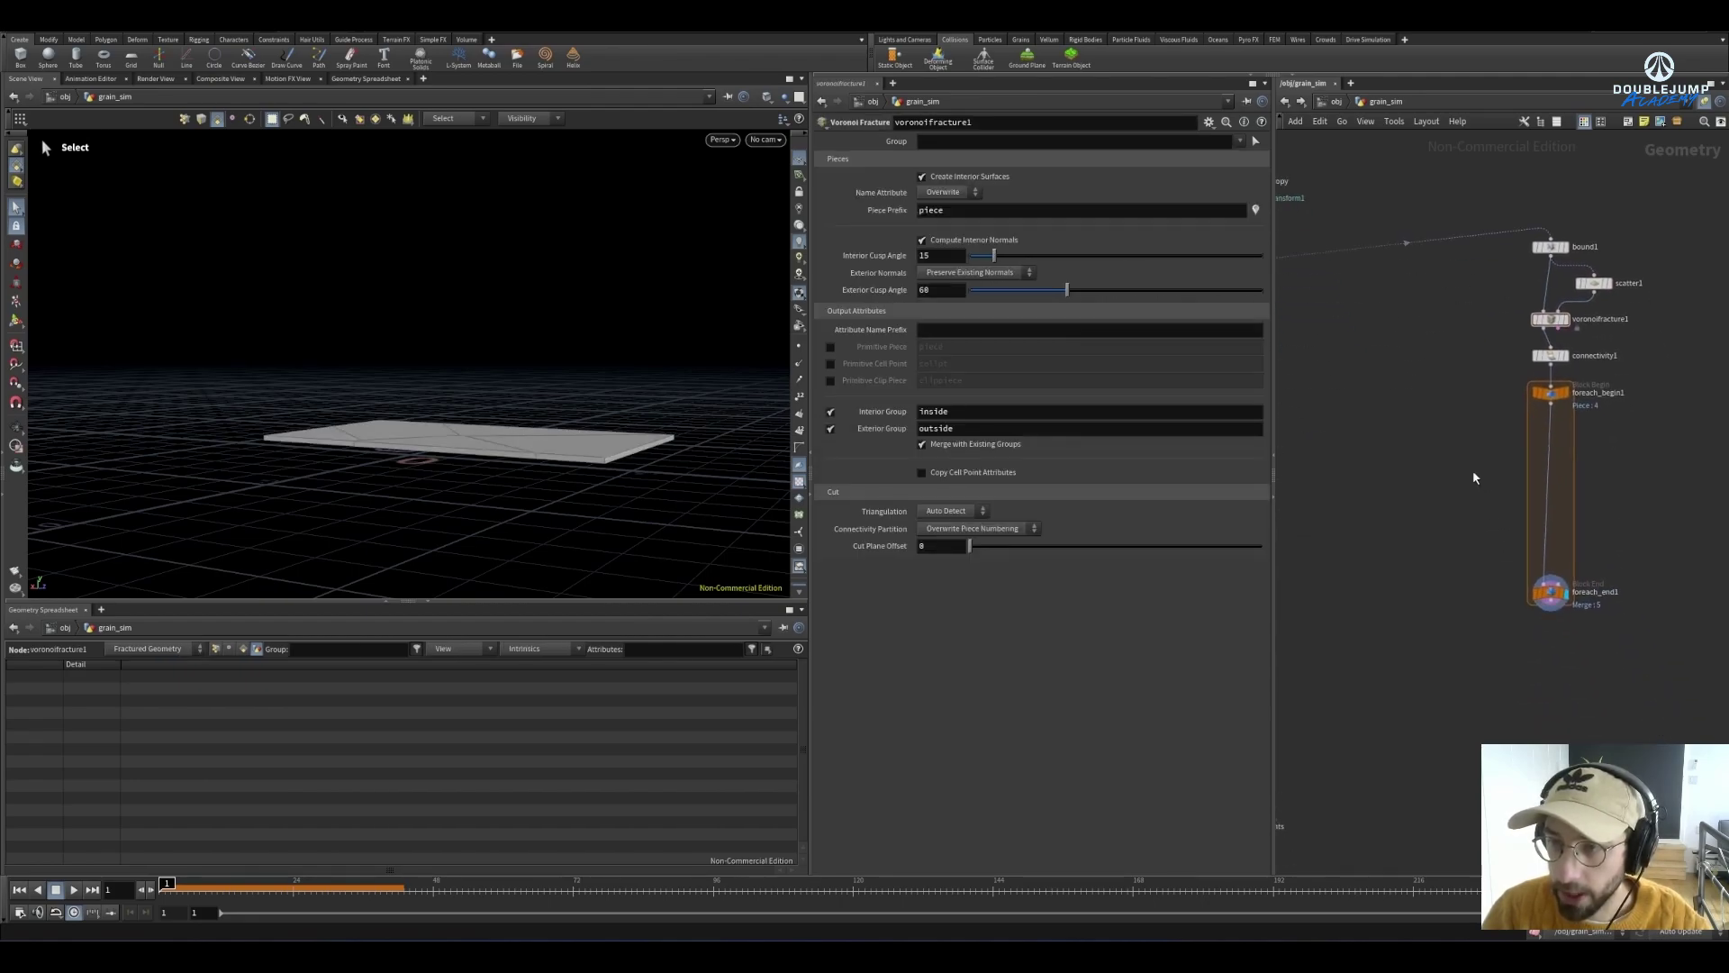
{"action": "key", "text": "h"}
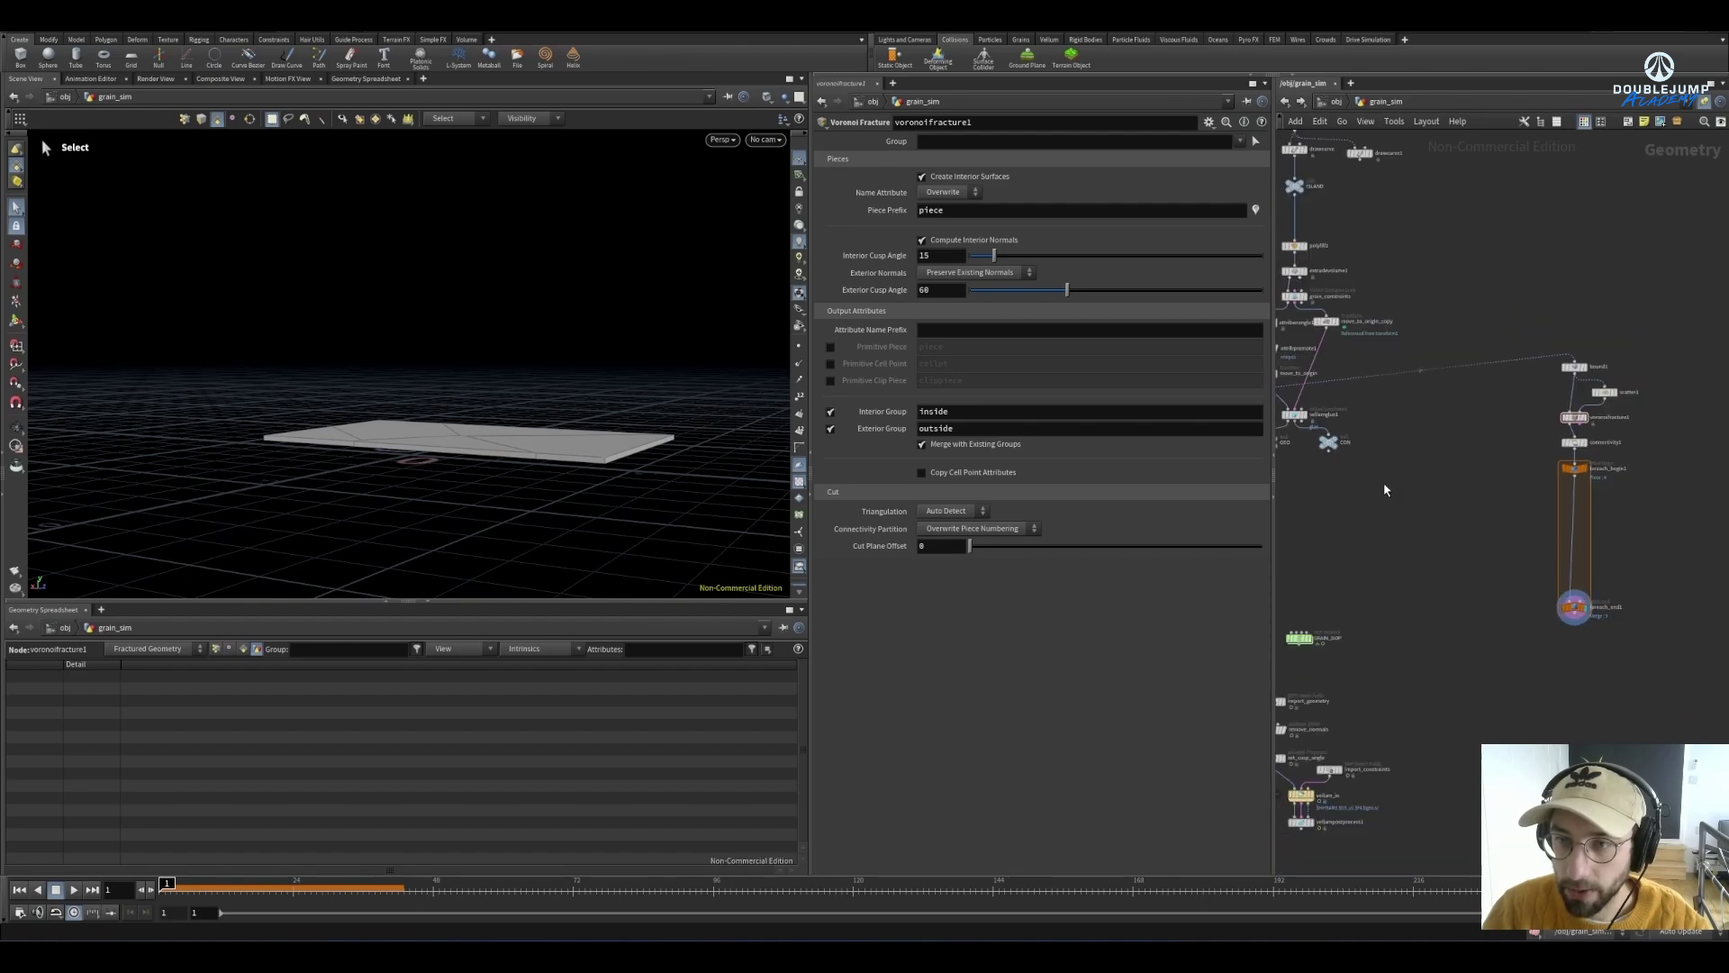
{"action": "scroll", "coordinate": [1700, 655], "scroll_direction": "up", "scroll_amount": 3}
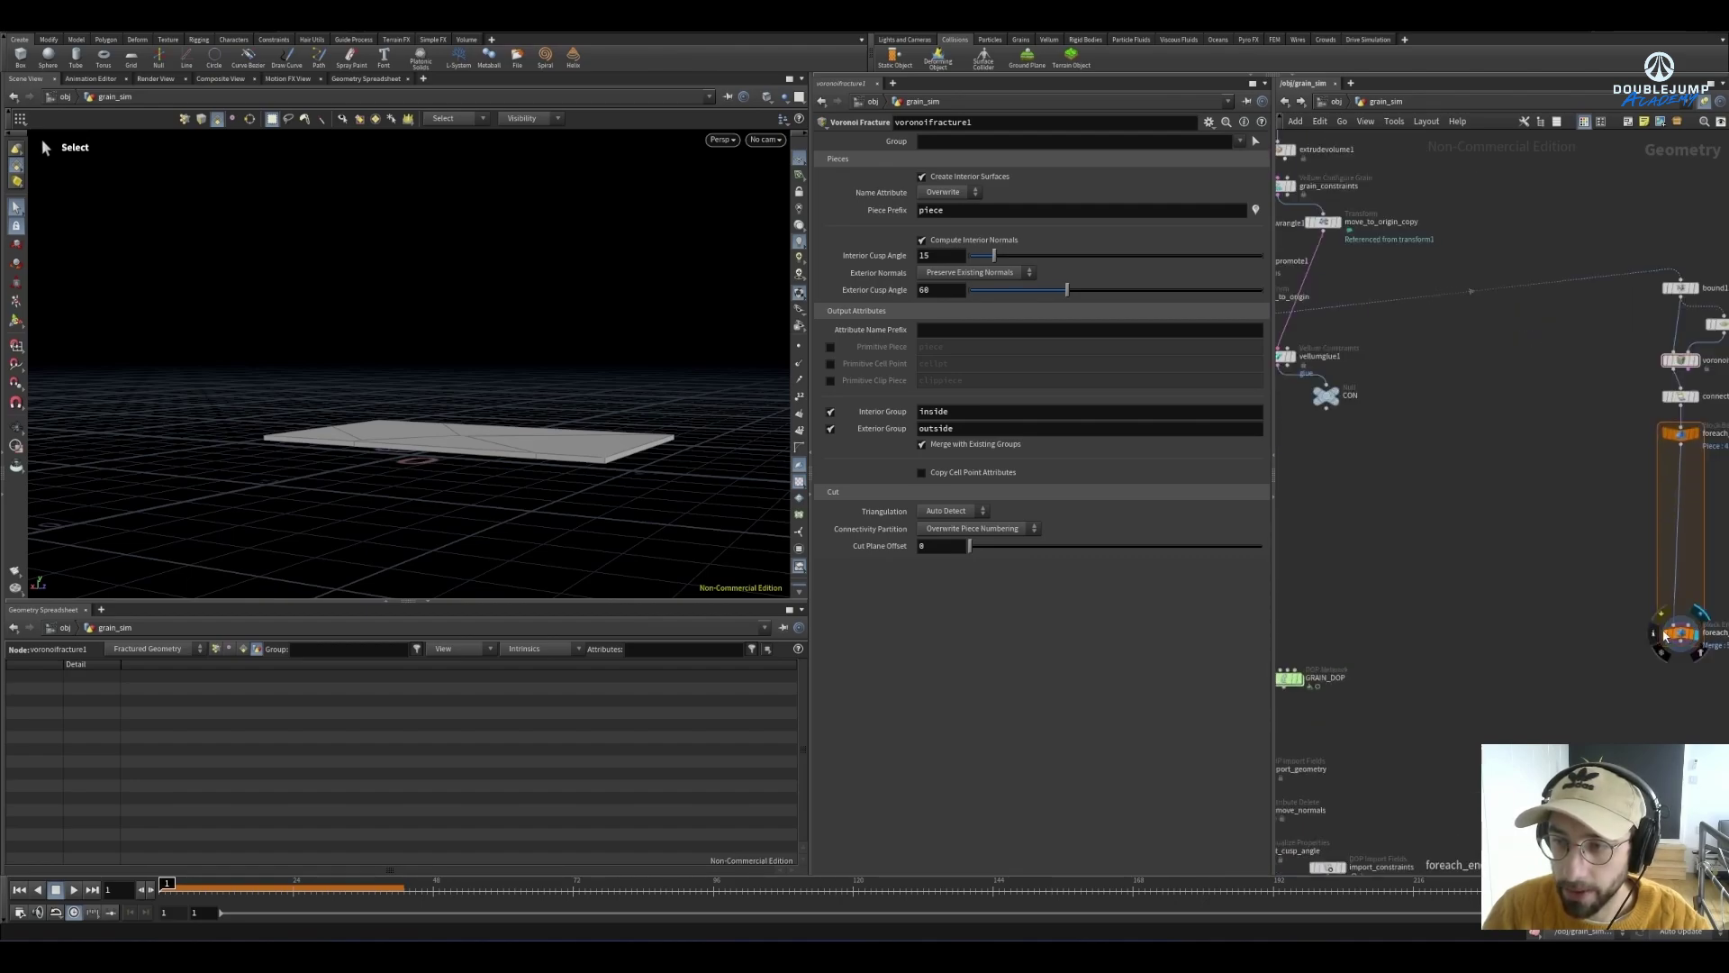
Enable Single Pass on foreach_end1 with pass 0 and view the isolated fracture piece
{"action": "left_click", "coordinate": [1680, 634]}
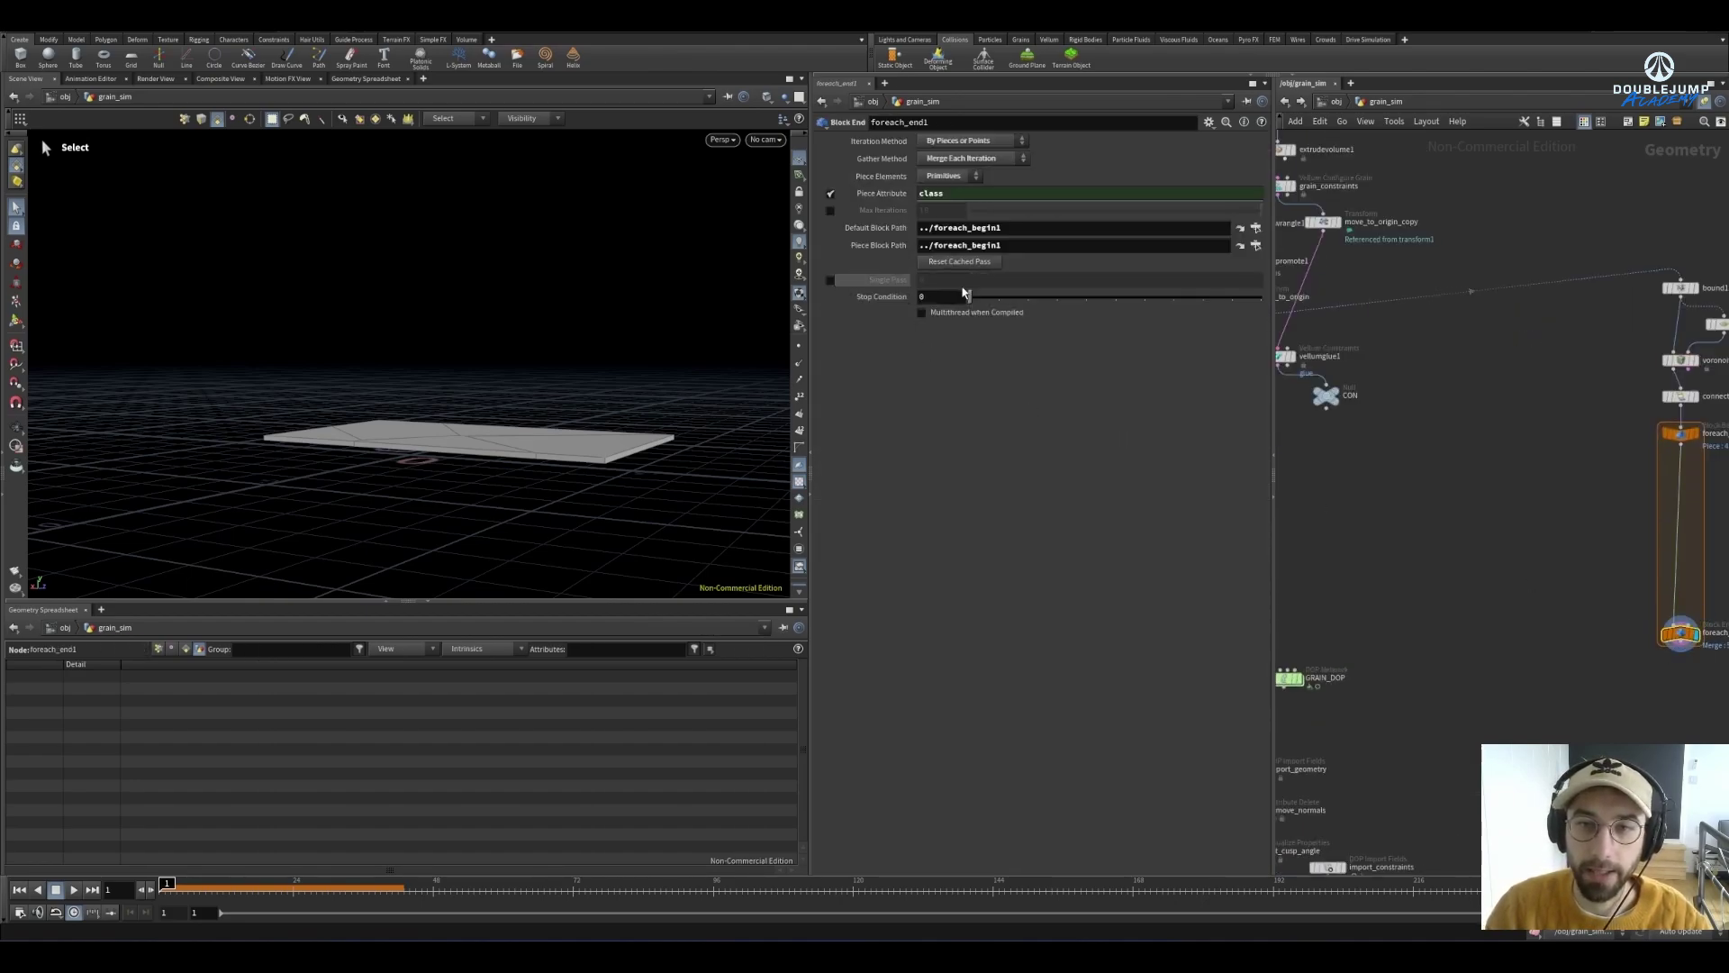
{"action": "left_click", "coordinate": [830, 280]}
{"action": "left_click_drag", "start_coordinate": [540, 405], "coordinate": [616, 418], "text": "alt"}
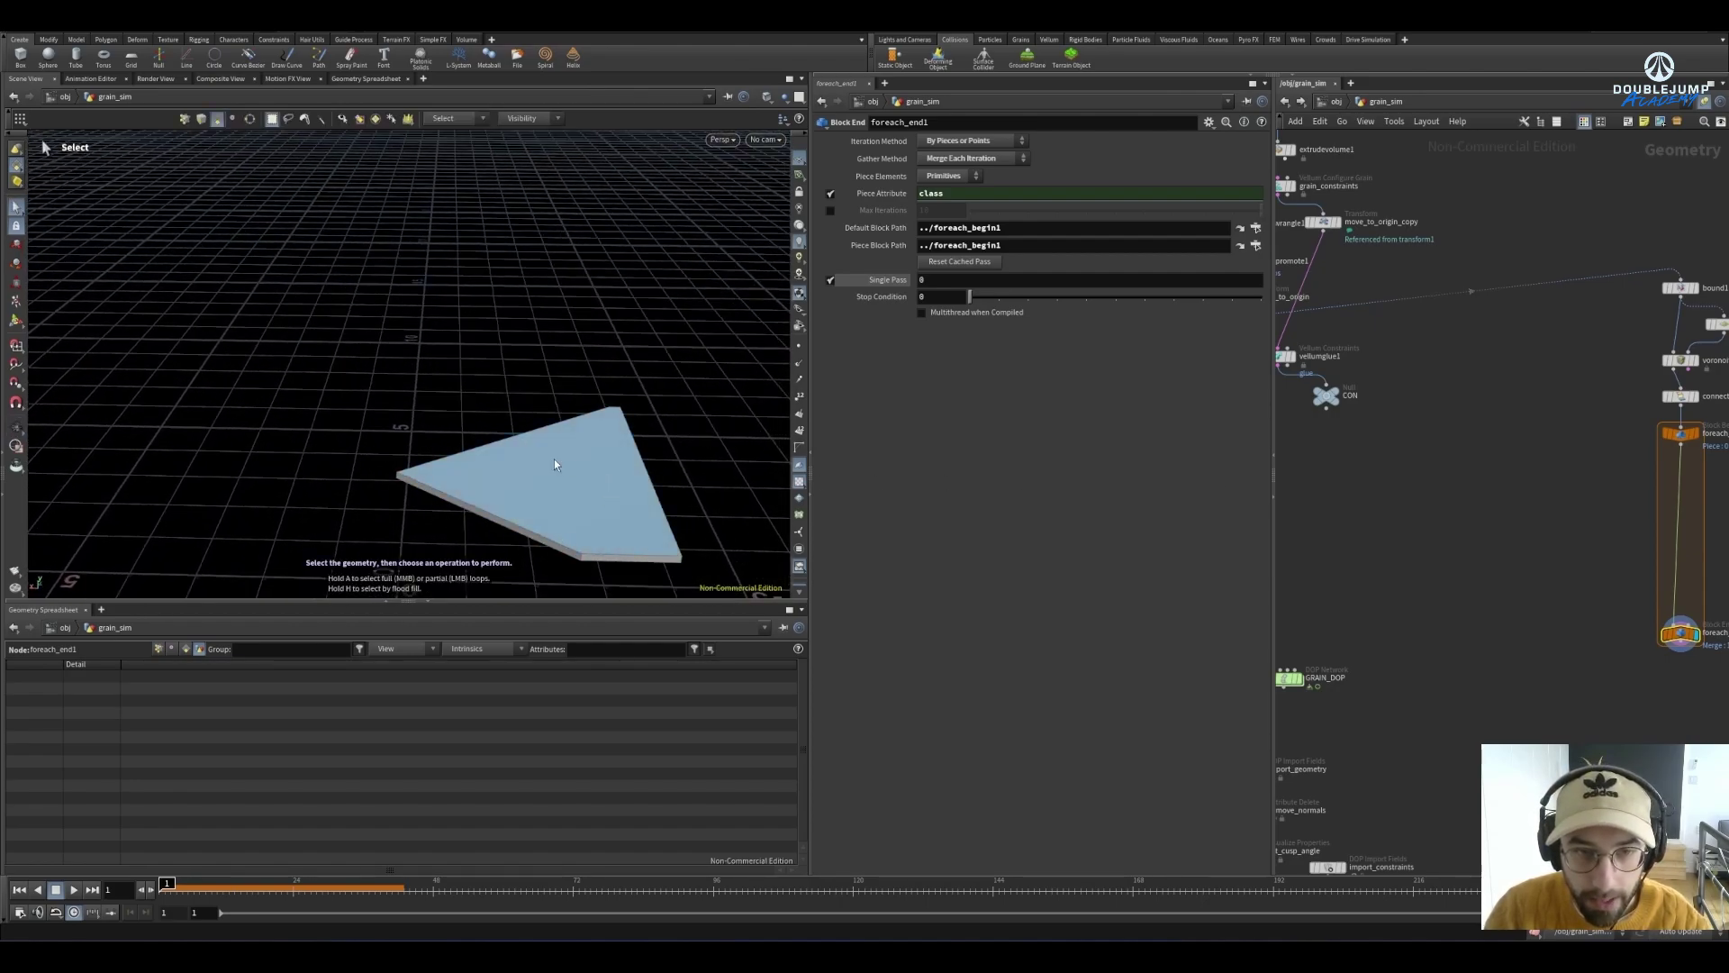
Insert a Group Create node inside the loop between foreach_begin1 and foreach_end1
{"action": "middle_click_drag", "start_coordinate": [1412, 532], "coordinate": [1401, 586]}
{"action": "scroll", "coordinate": [1461, 565], "scroll_direction": "up", "scroll_amount": 2}
{"action": "key", "text": "Tab"}
{"action": "type", "text": "g"}
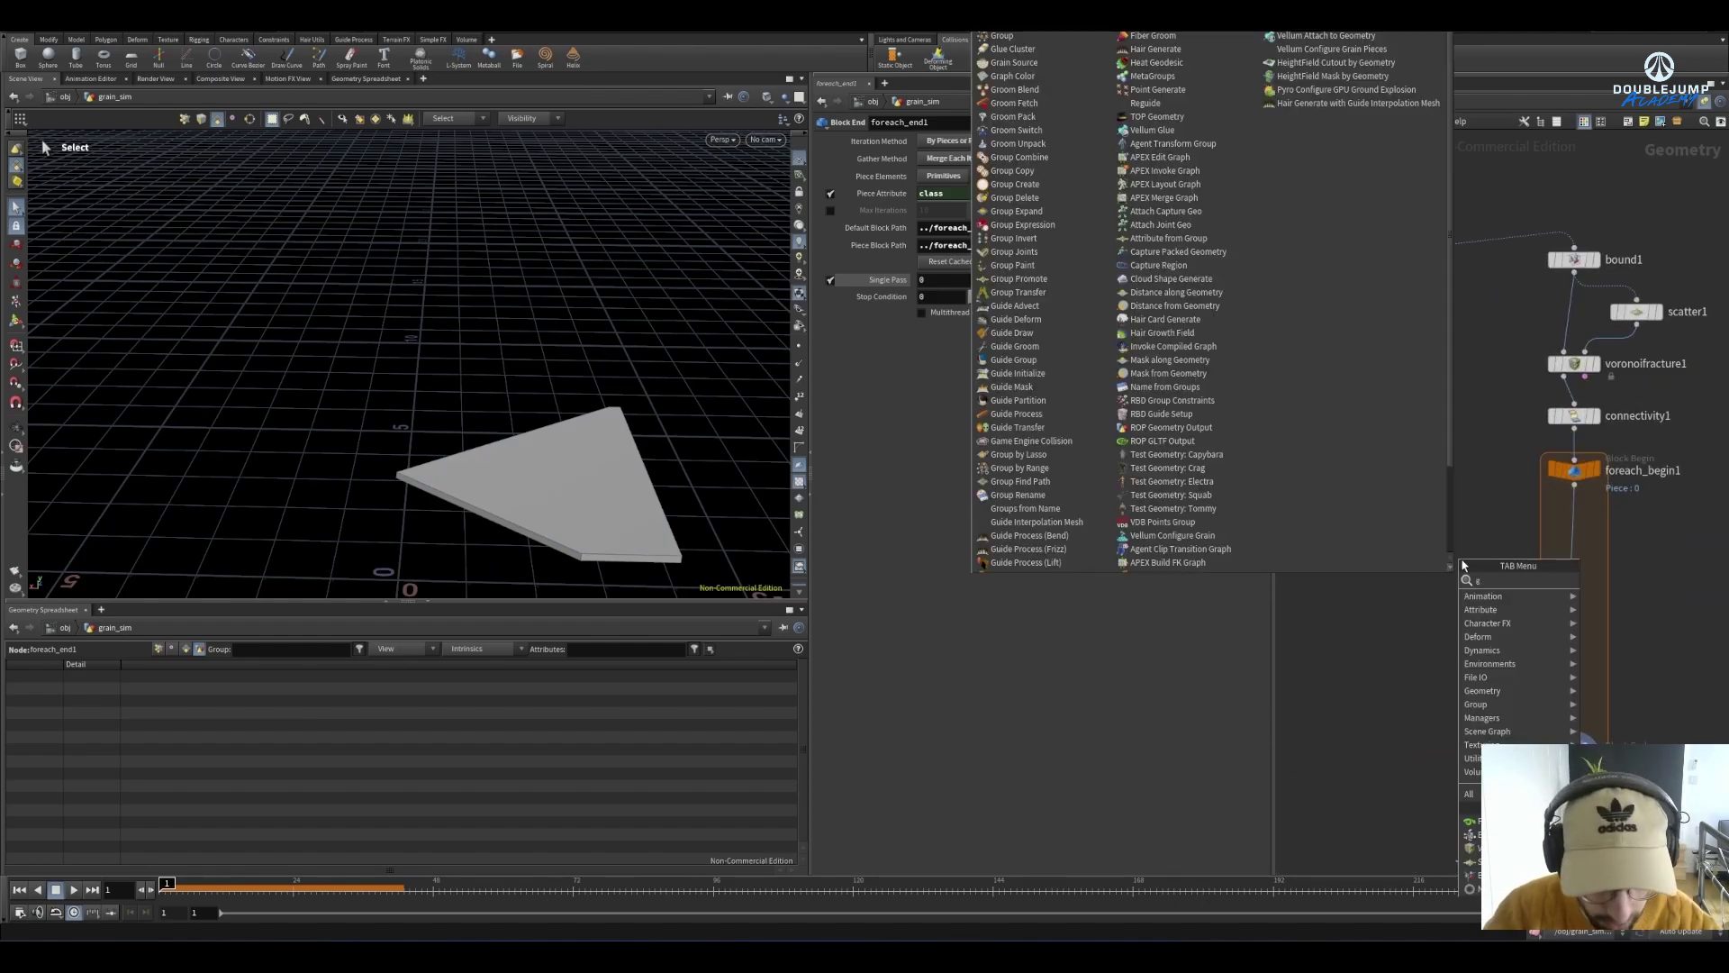
{"action": "type", "text": "roupp"}
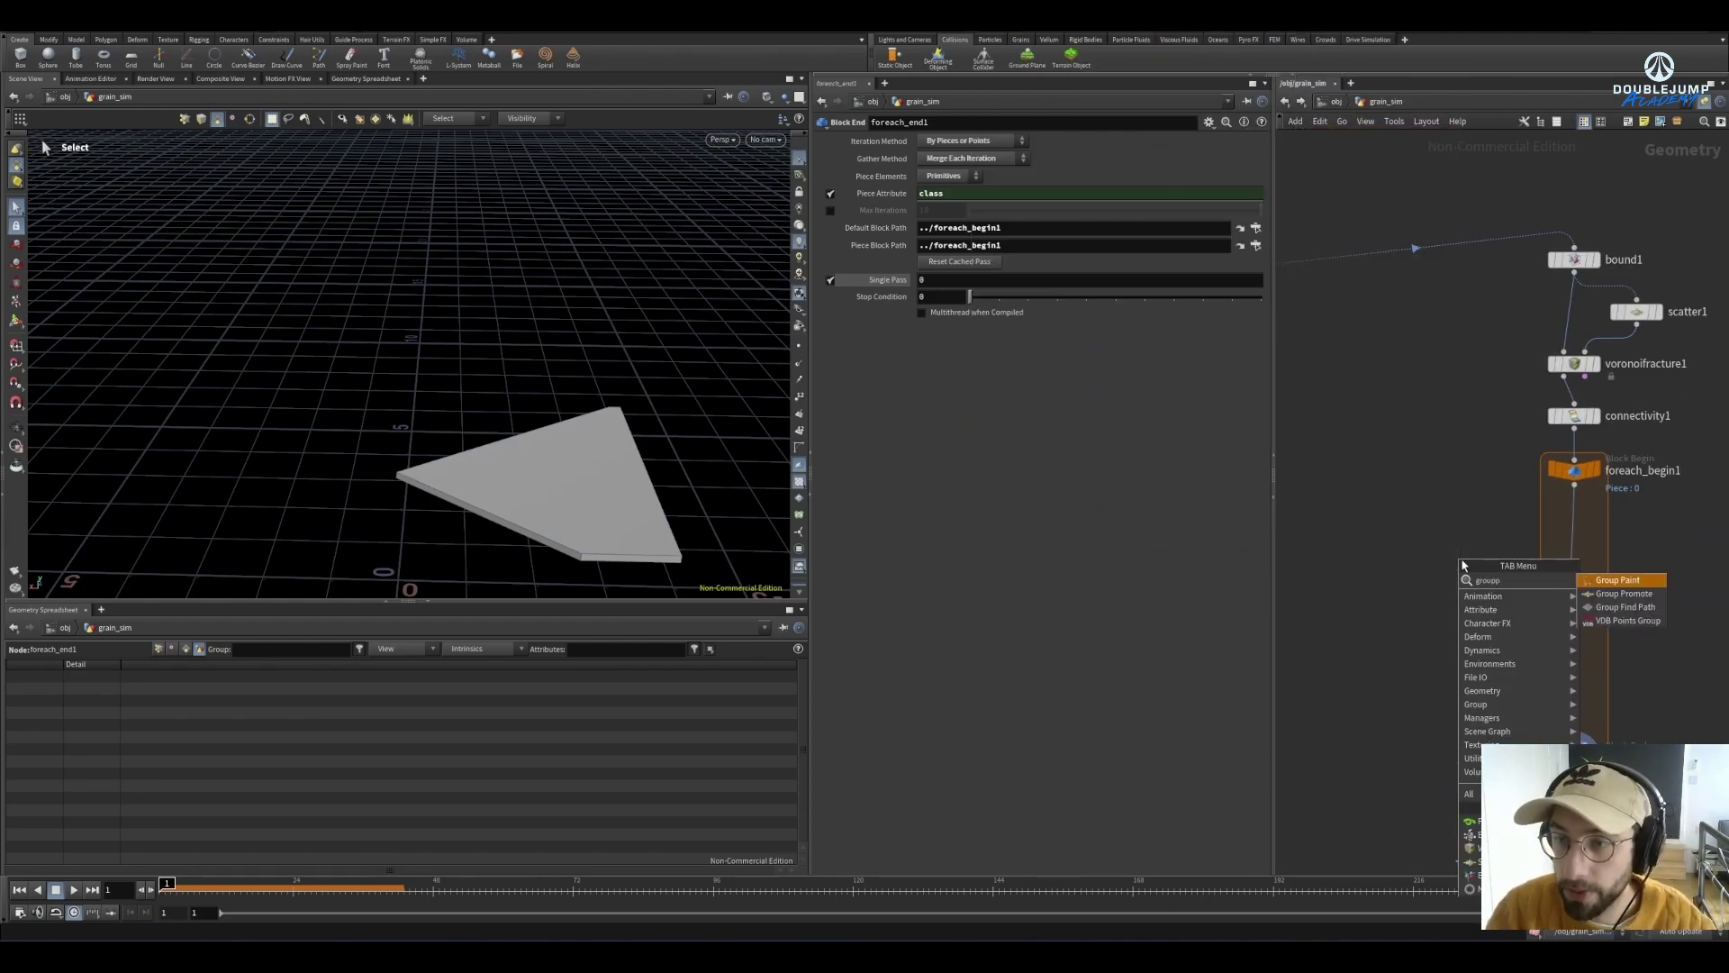
{"action": "key", "text": "BackSpace"}
{"action": "key", "text": "Return"}
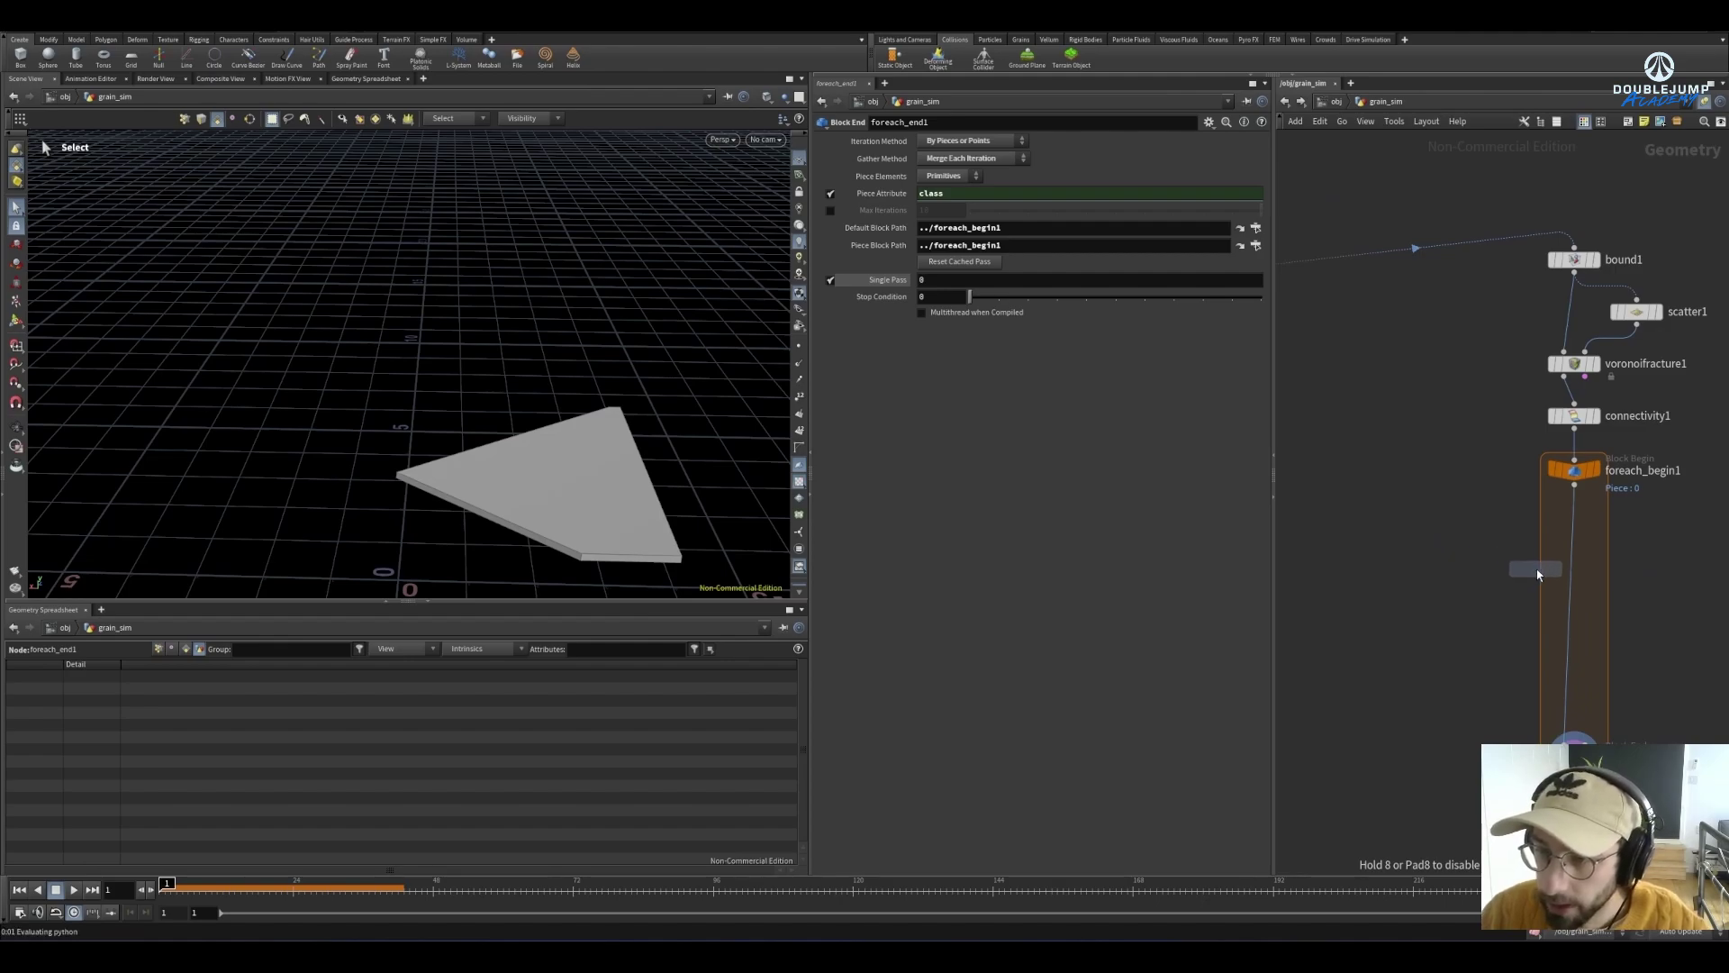
{"action": "left_click", "coordinate": [1575, 554]}
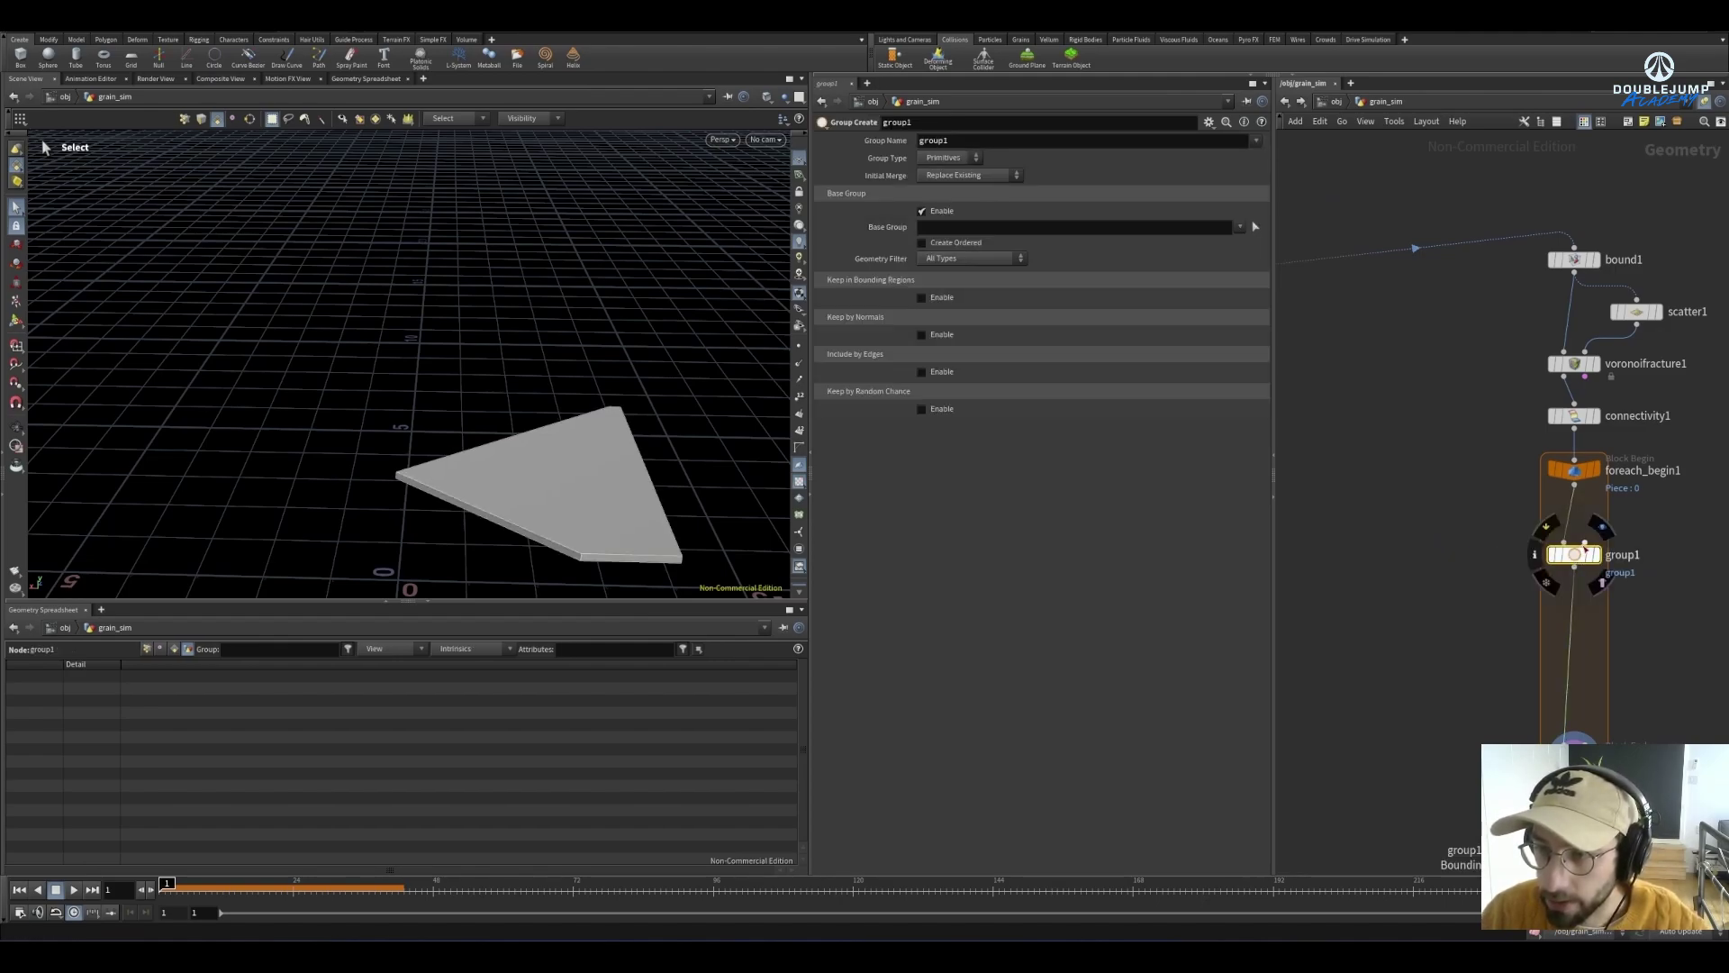
Rewire group1 so the move_to_origin grains feed its first input and foreach_begin1 feeds its bounding input
{"action": "left_click_drag", "start_coordinate": [1563, 551], "coordinate": [1524, 551]}
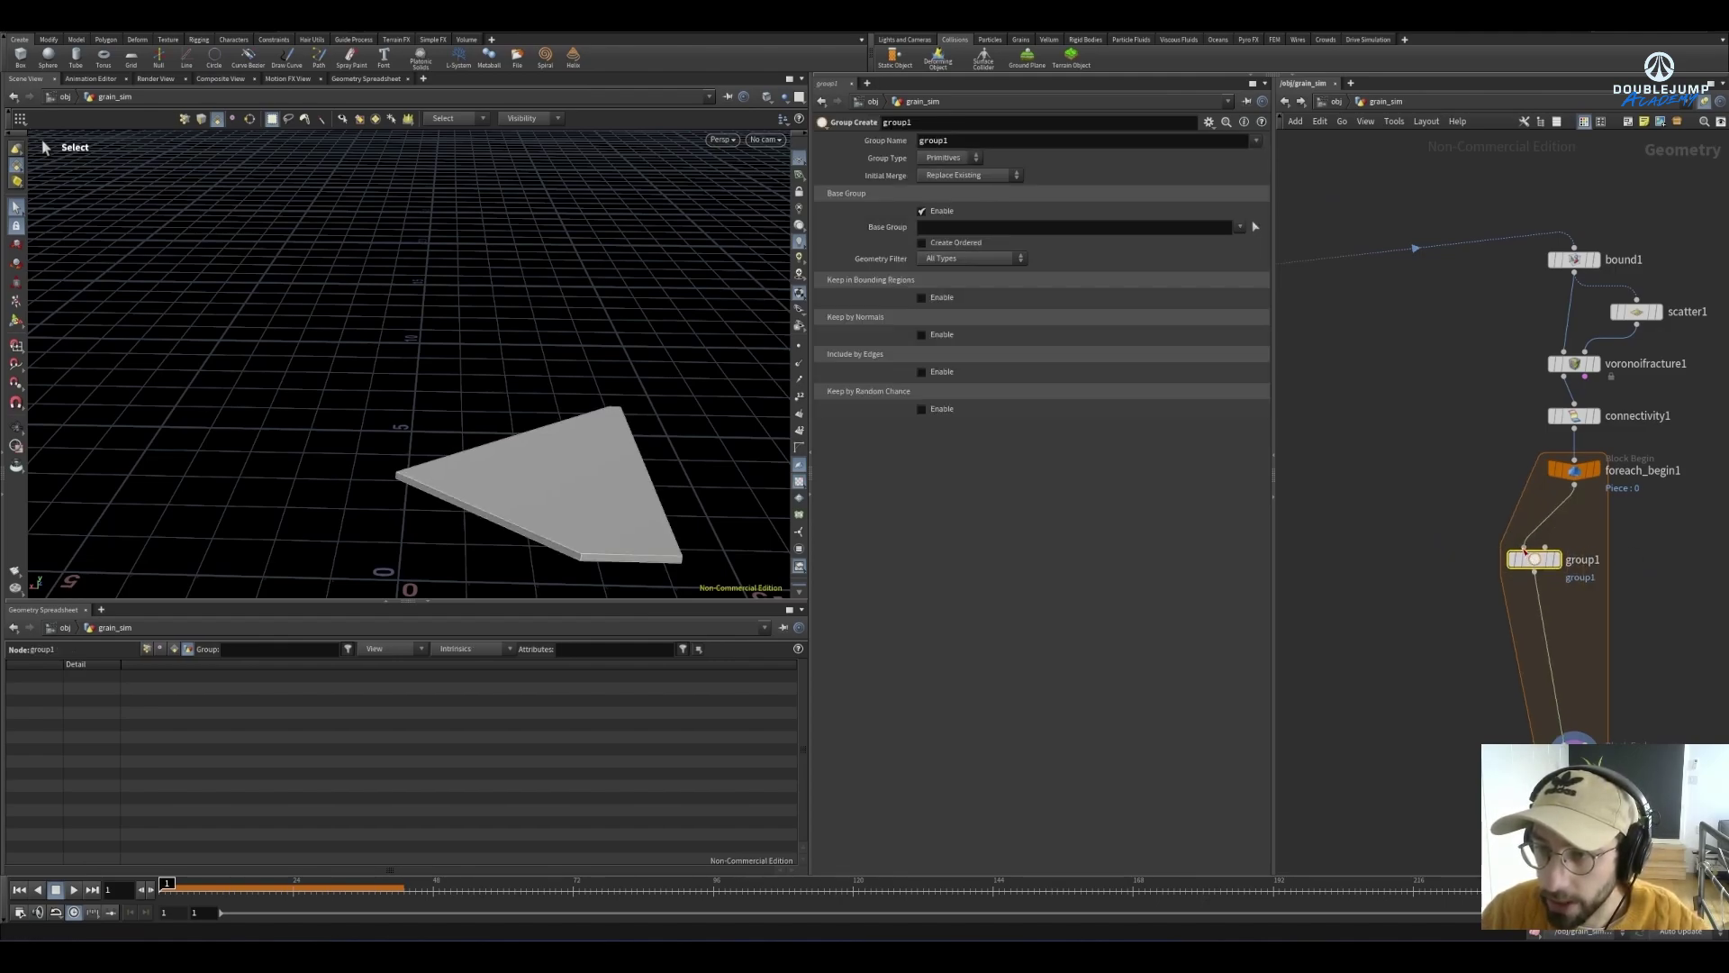
{"action": "left_click", "coordinate": [1524, 548]}
{"action": "middle_click_drag", "start_coordinate": [1460, 489], "coordinate": [1627, 544]}
{"action": "scroll", "coordinate": [1626, 544], "scroll_direction": "down", "scroll_amount": 4}
{"action": "scroll", "coordinate": [1522, 516], "scroll_direction": "up", "scroll_amount": 2}
{"action": "left_click", "coordinate": [1363, 434]}
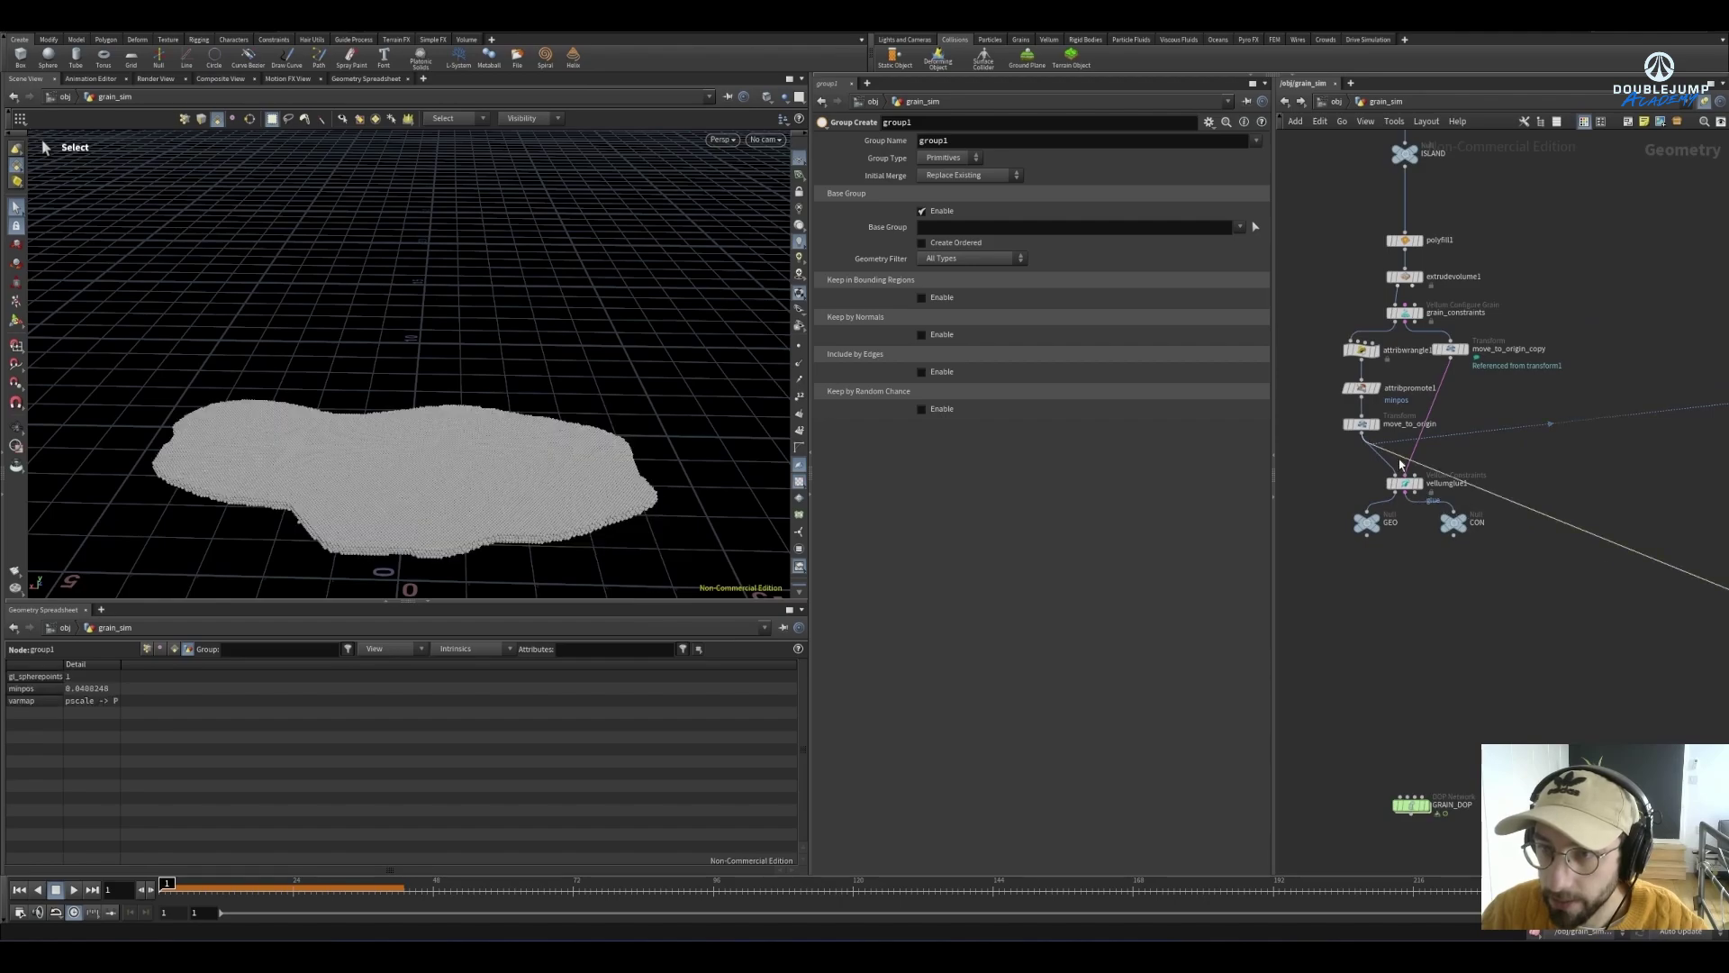
{"action": "scroll", "coordinate": [1441, 486], "scroll_direction": "down", "scroll_amount": 3}
{"action": "scroll", "coordinate": [1477, 504], "scroll_direction": "up", "scroll_amount": 5}
{"action": "left_click", "coordinate": [1452, 520]}
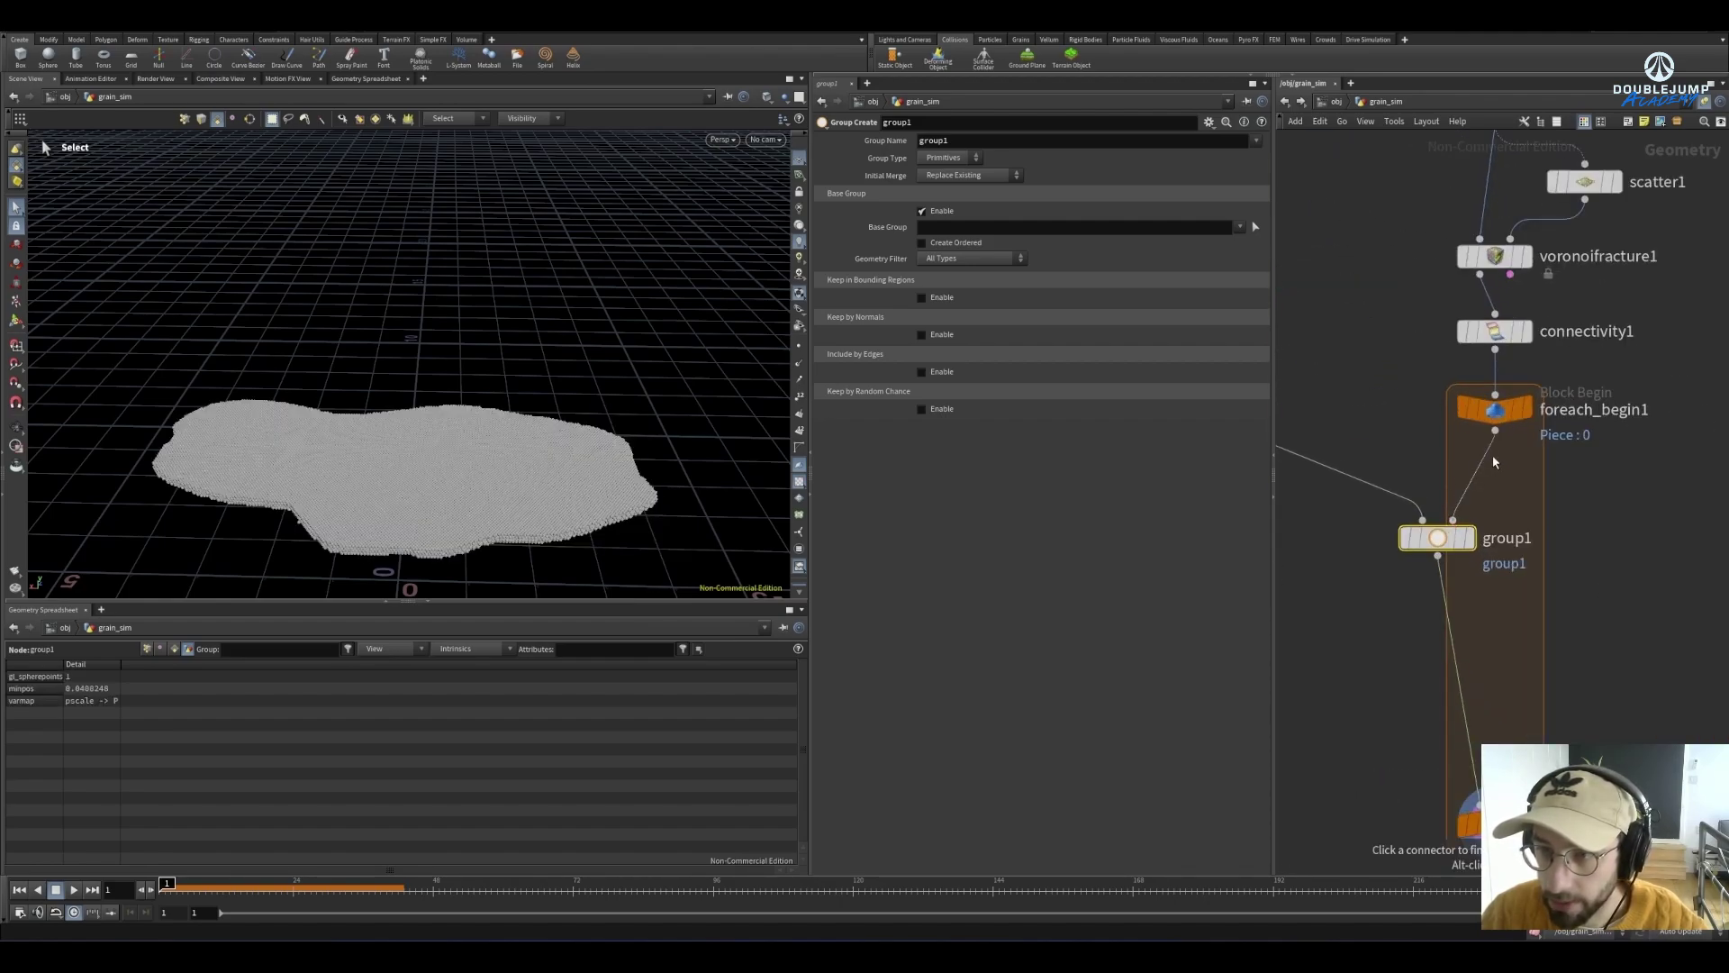
{"action": "left_click", "coordinate": [1495, 432]}
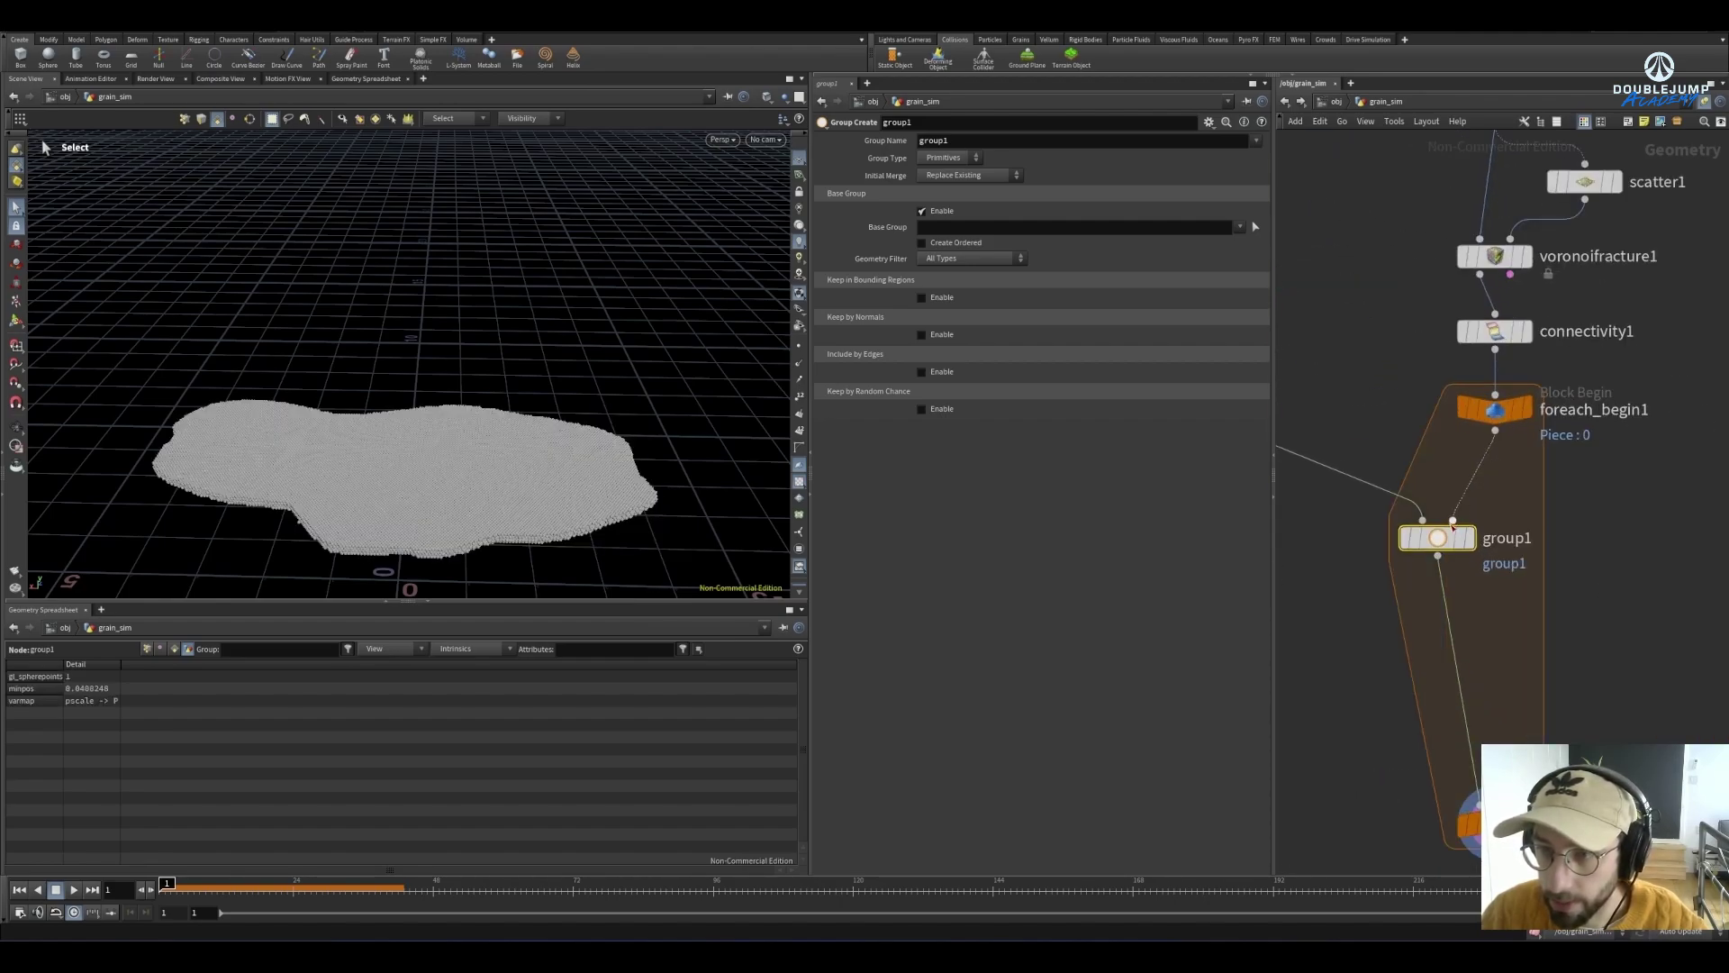
Set group1 to a Points group with the base group disabled and Keep in Bounding Regions using Bounding Object
{"action": "left_click", "coordinate": [922, 210]}
{"action": "left_click", "coordinate": [922, 248]}
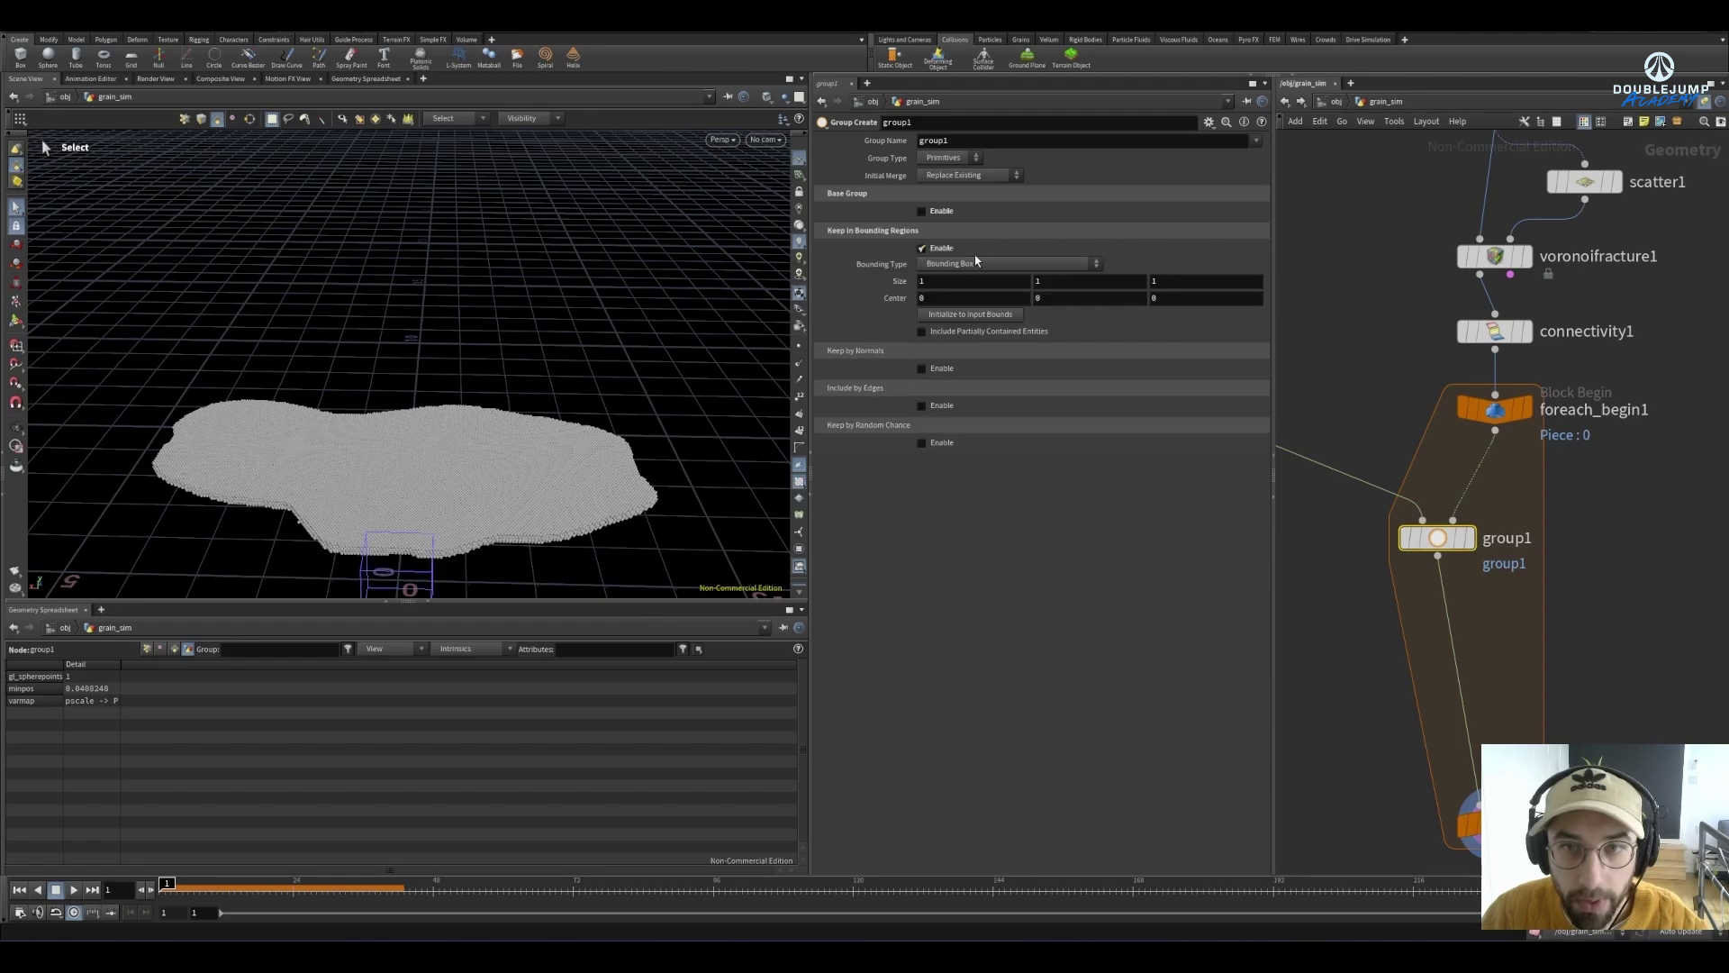
{"action": "left_click", "coordinate": [977, 264]}
{"action": "left_click", "coordinate": [996, 305]}
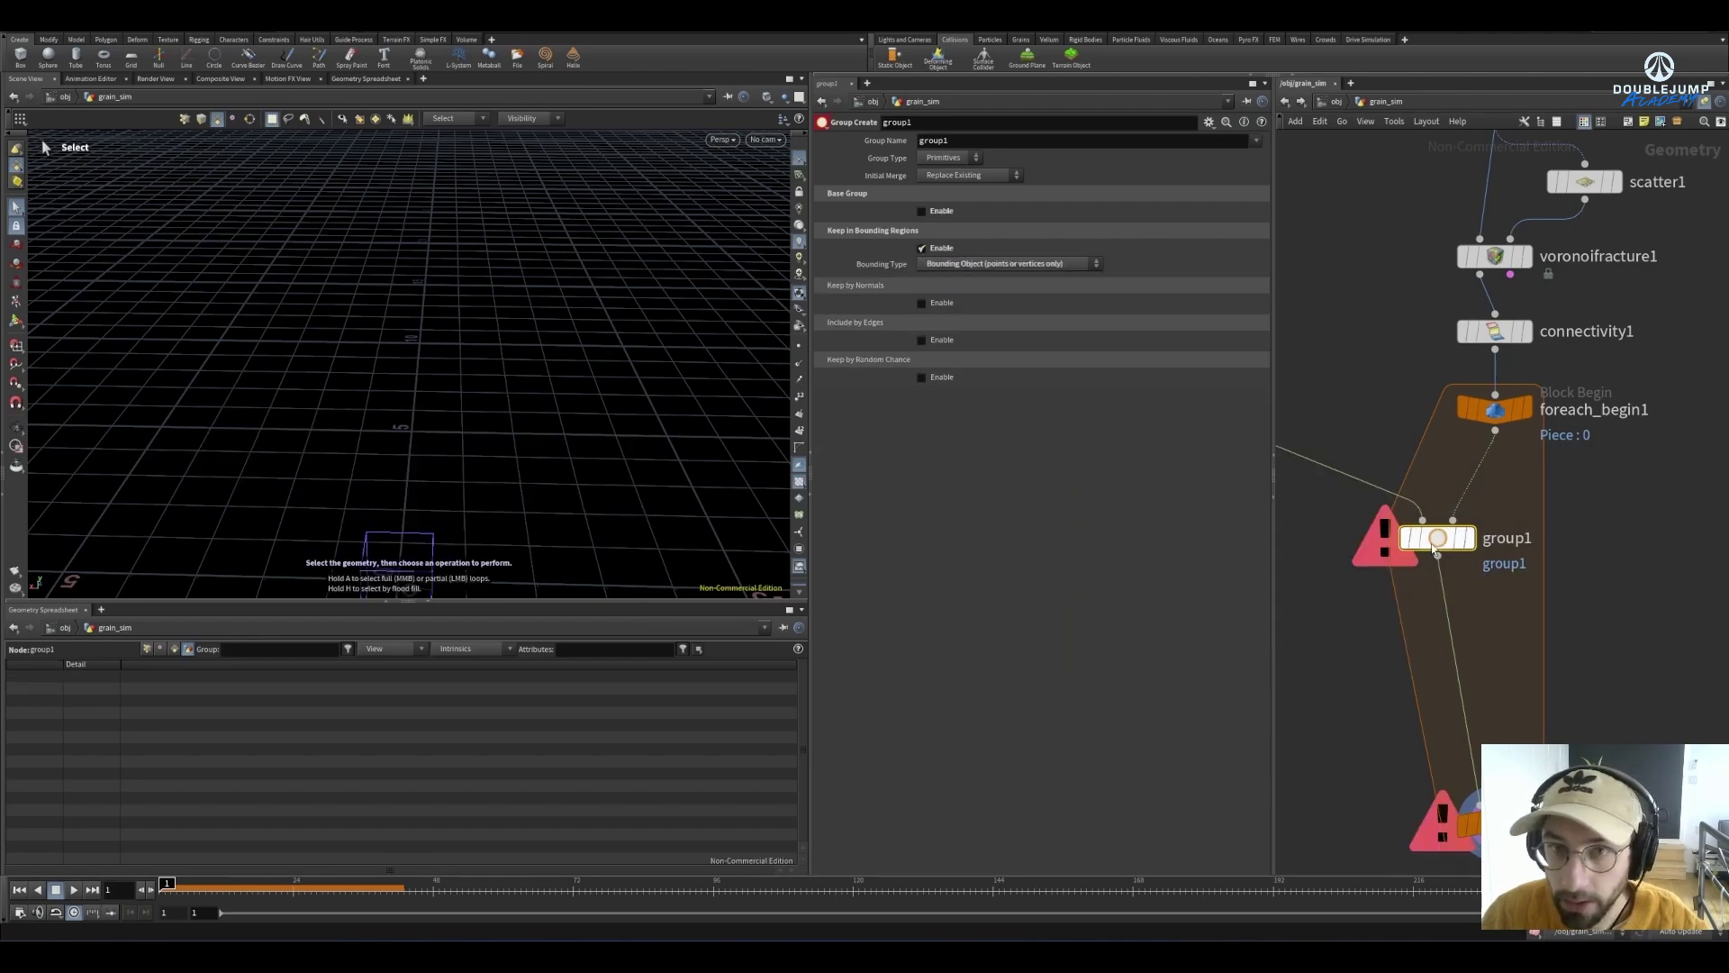
{"action": "left_click", "coordinate": [950, 159]}
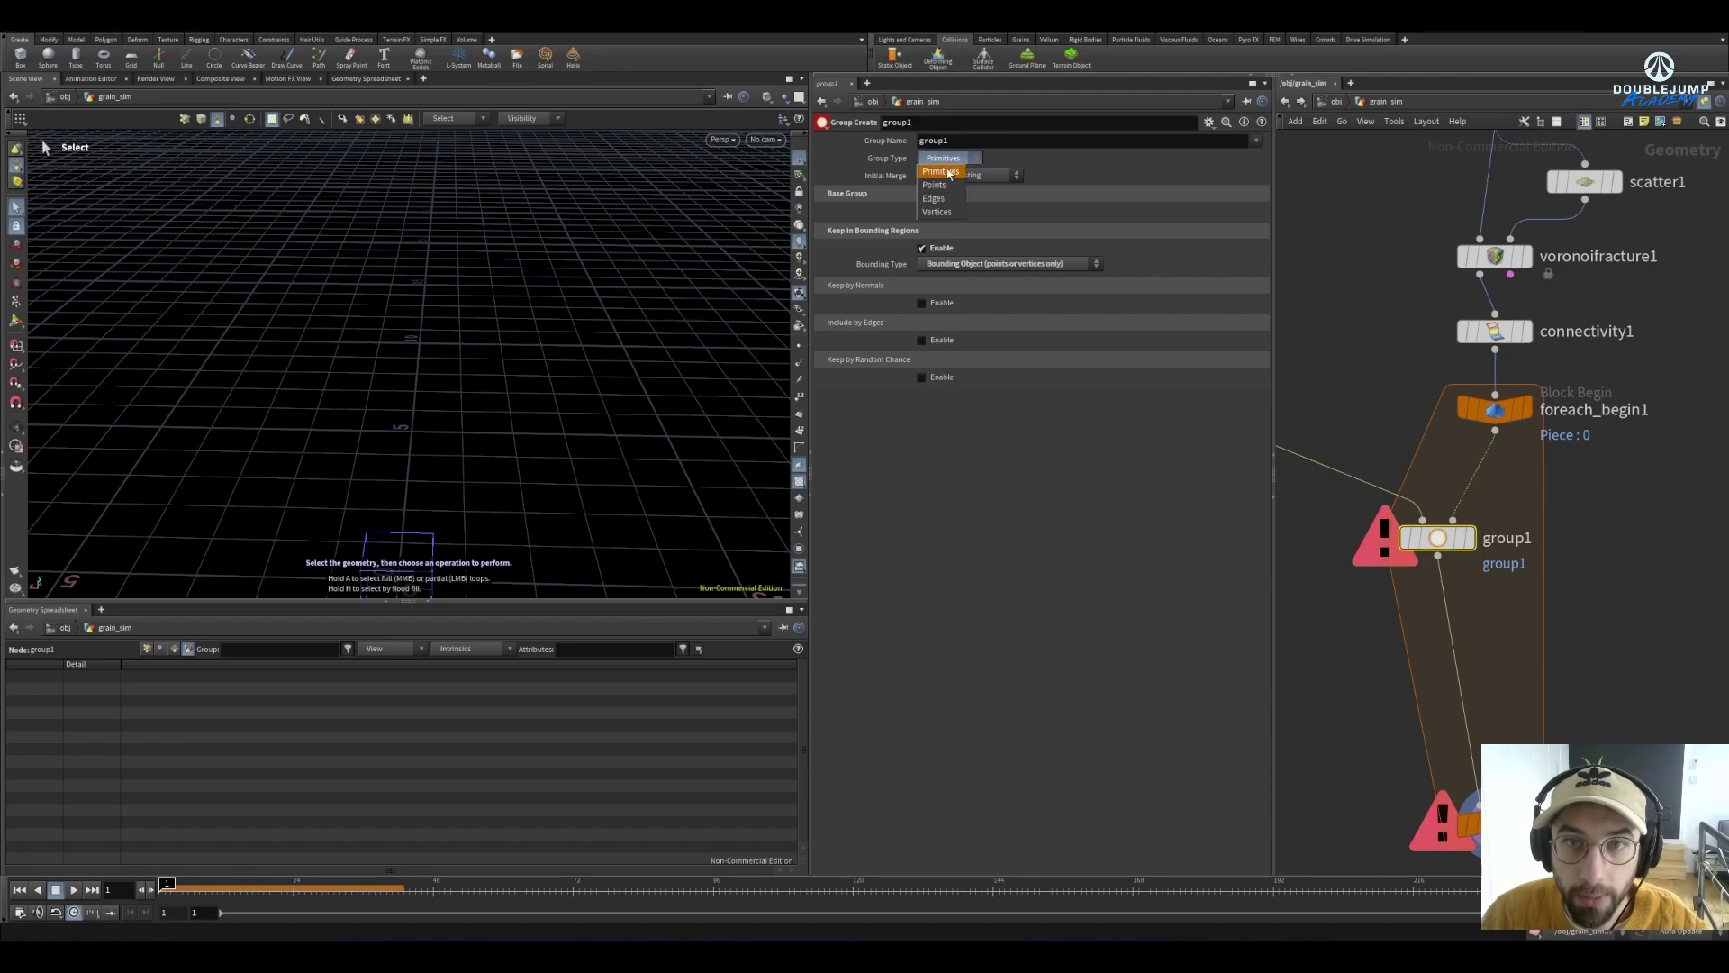
{"action": "left_click", "coordinate": [944, 175]}
Examine the grains against the bounding piece and check group1's node information for its grouped points
{"action": "left_click_drag", "start_coordinate": [543, 458], "coordinate": [631, 504]}
{"action": "key", "text": "s"}
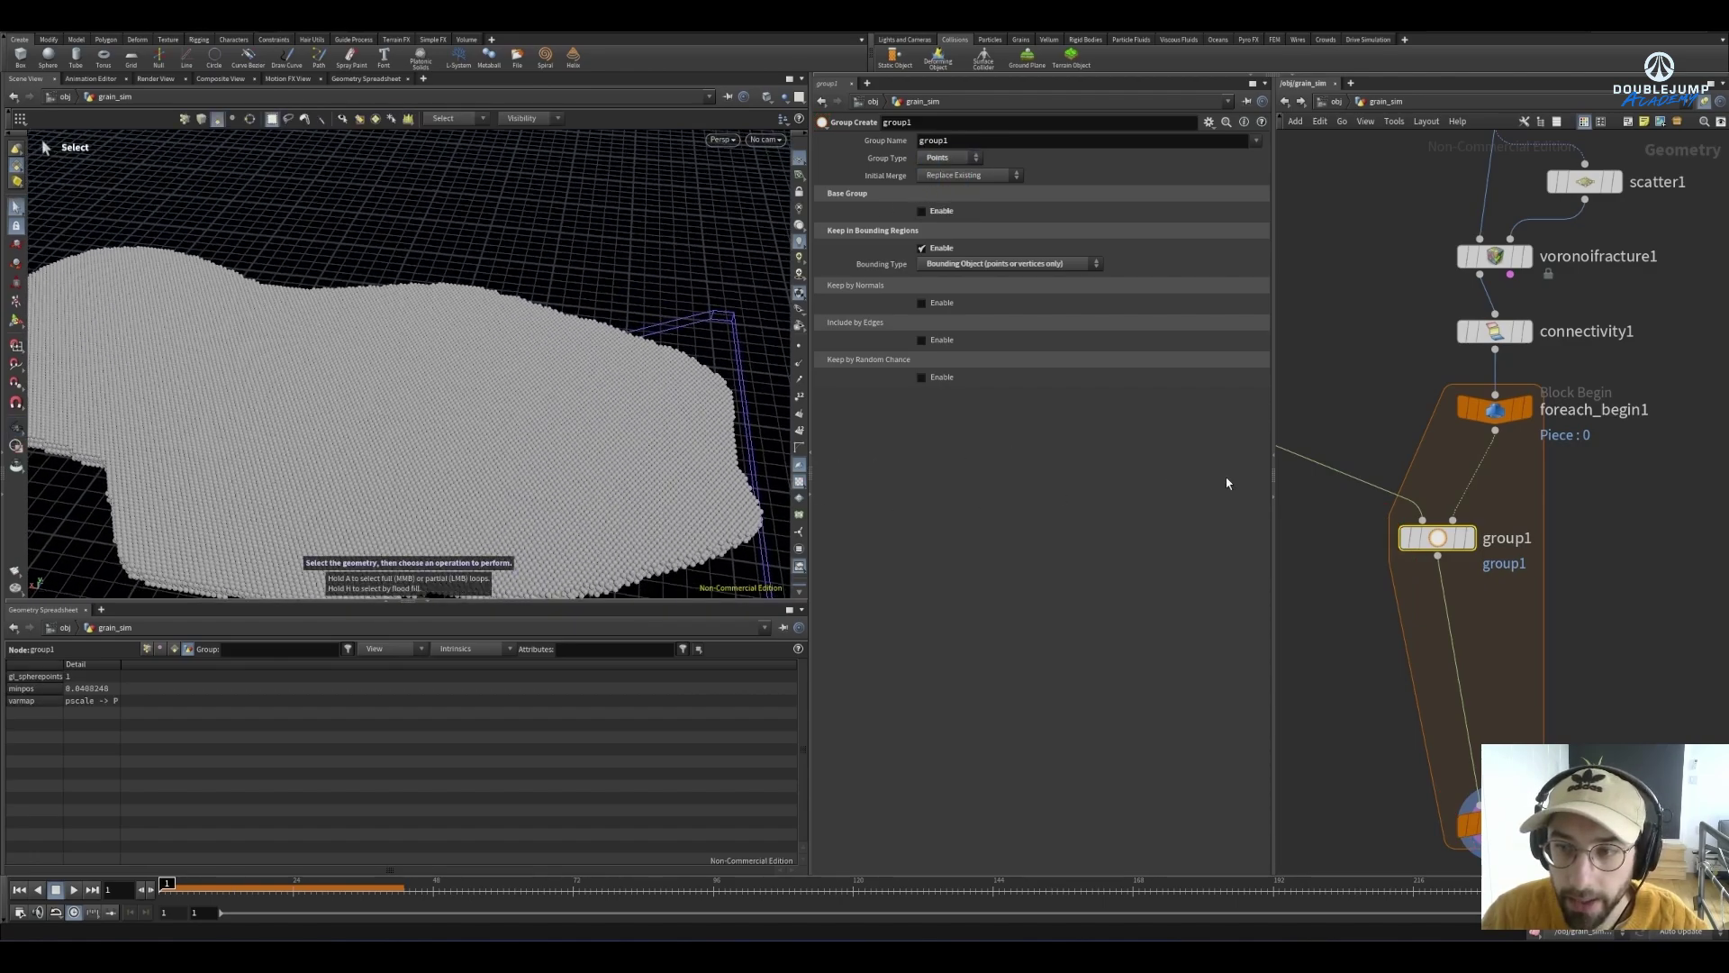
{"action": "left_click", "coordinate": [1404, 531]}
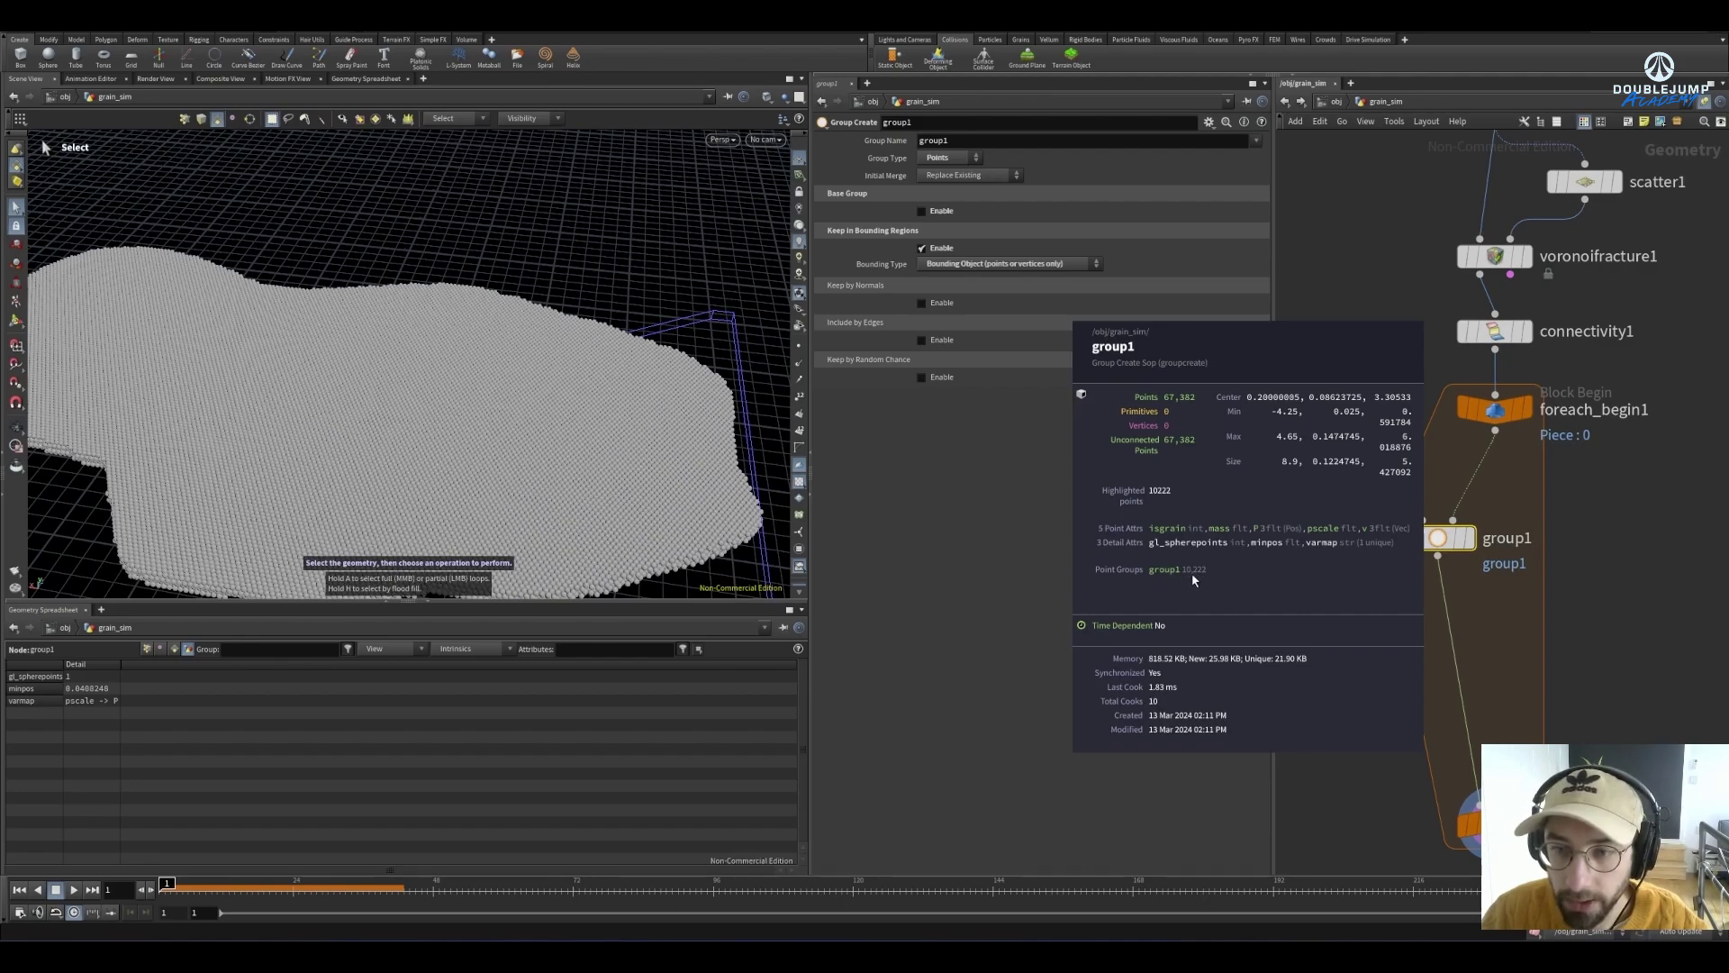
{"action": "left_click", "coordinate": [1194, 581]}
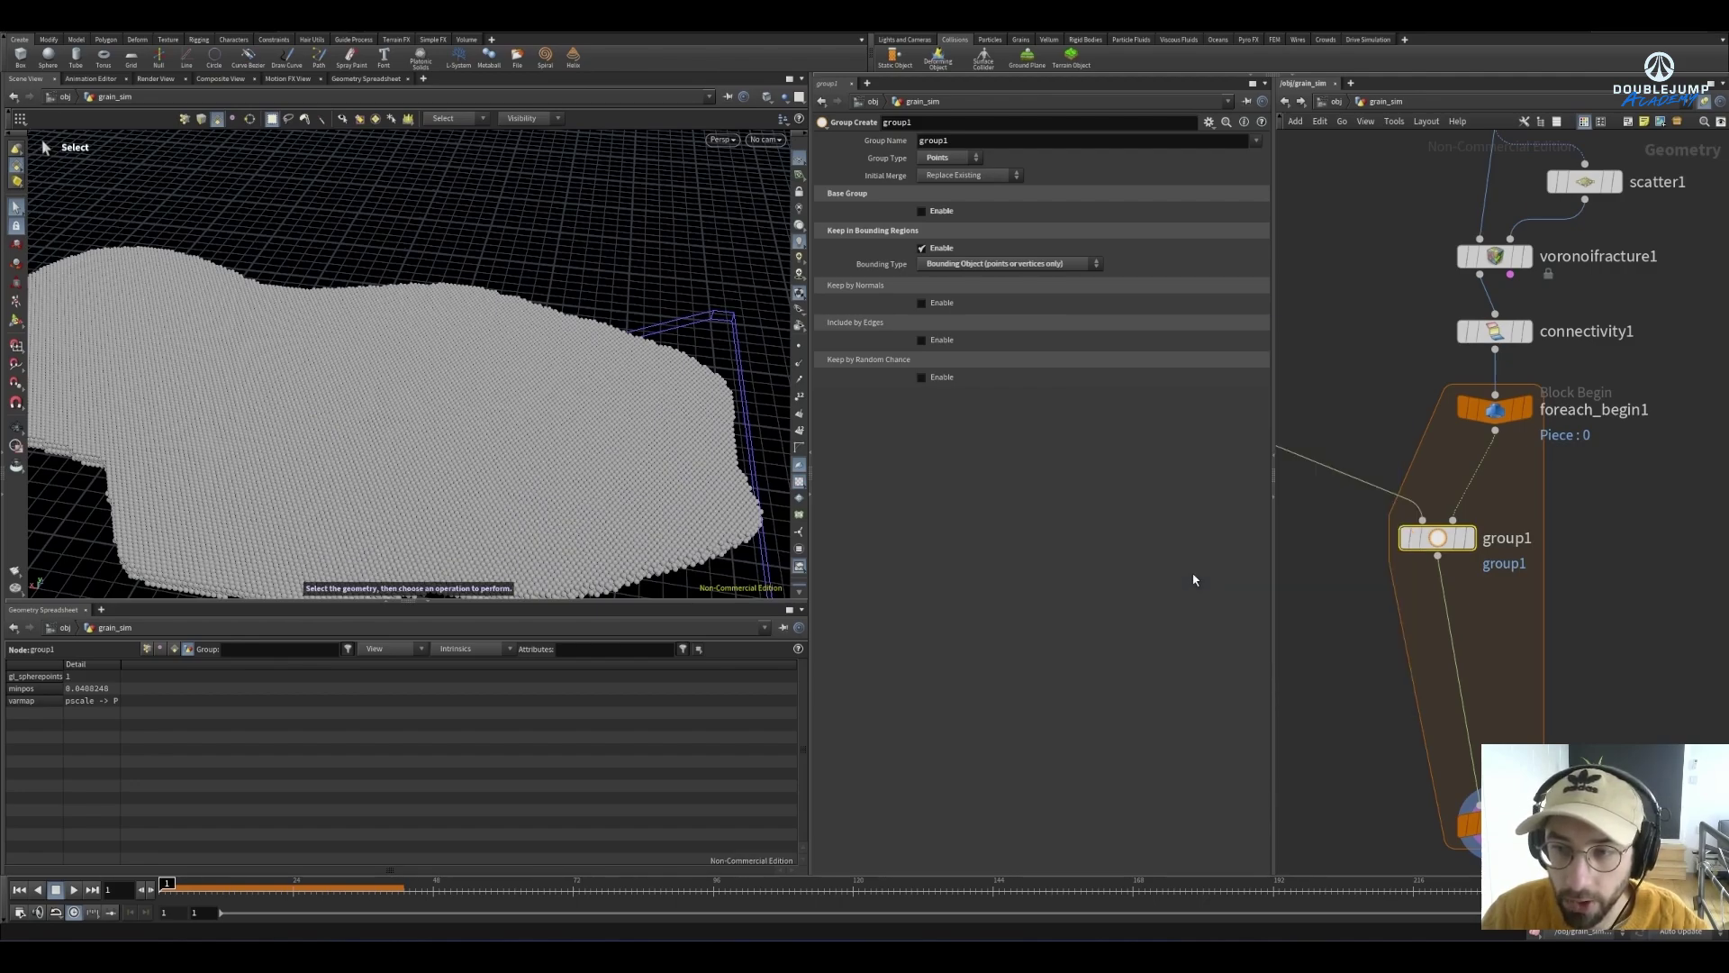
{"action": "left_click", "coordinate": [1340, 689]}
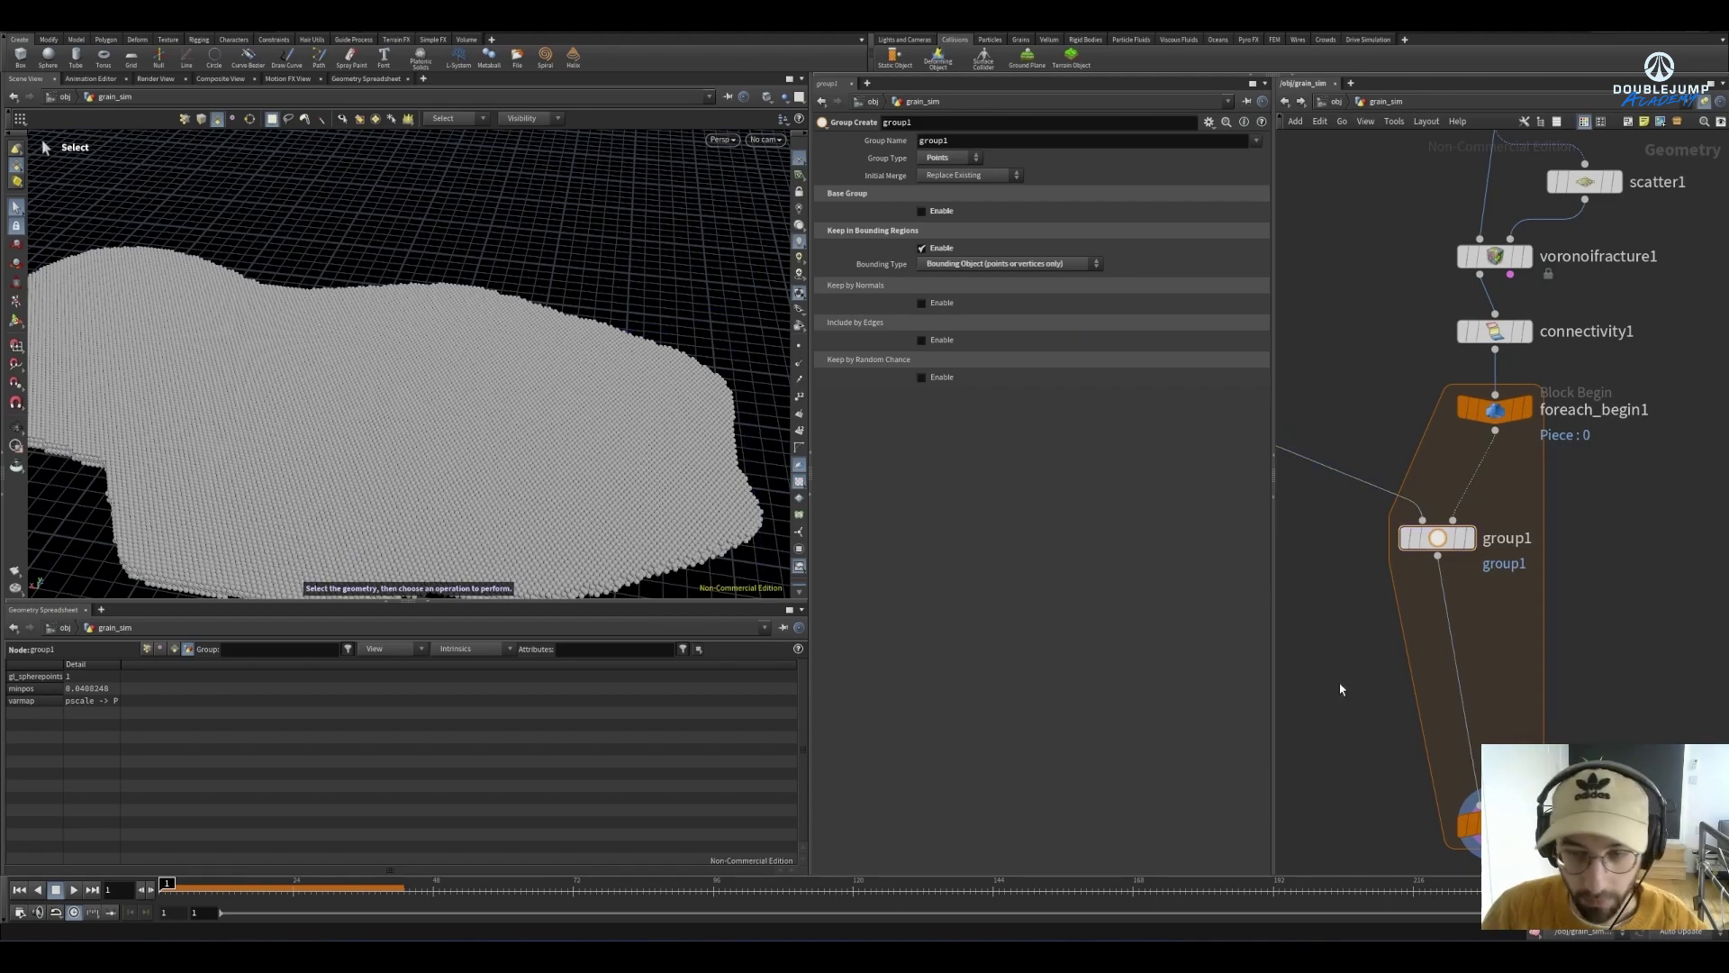
Name group1's point group in
{"action": "left_click", "coordinate": [1437, 539]}
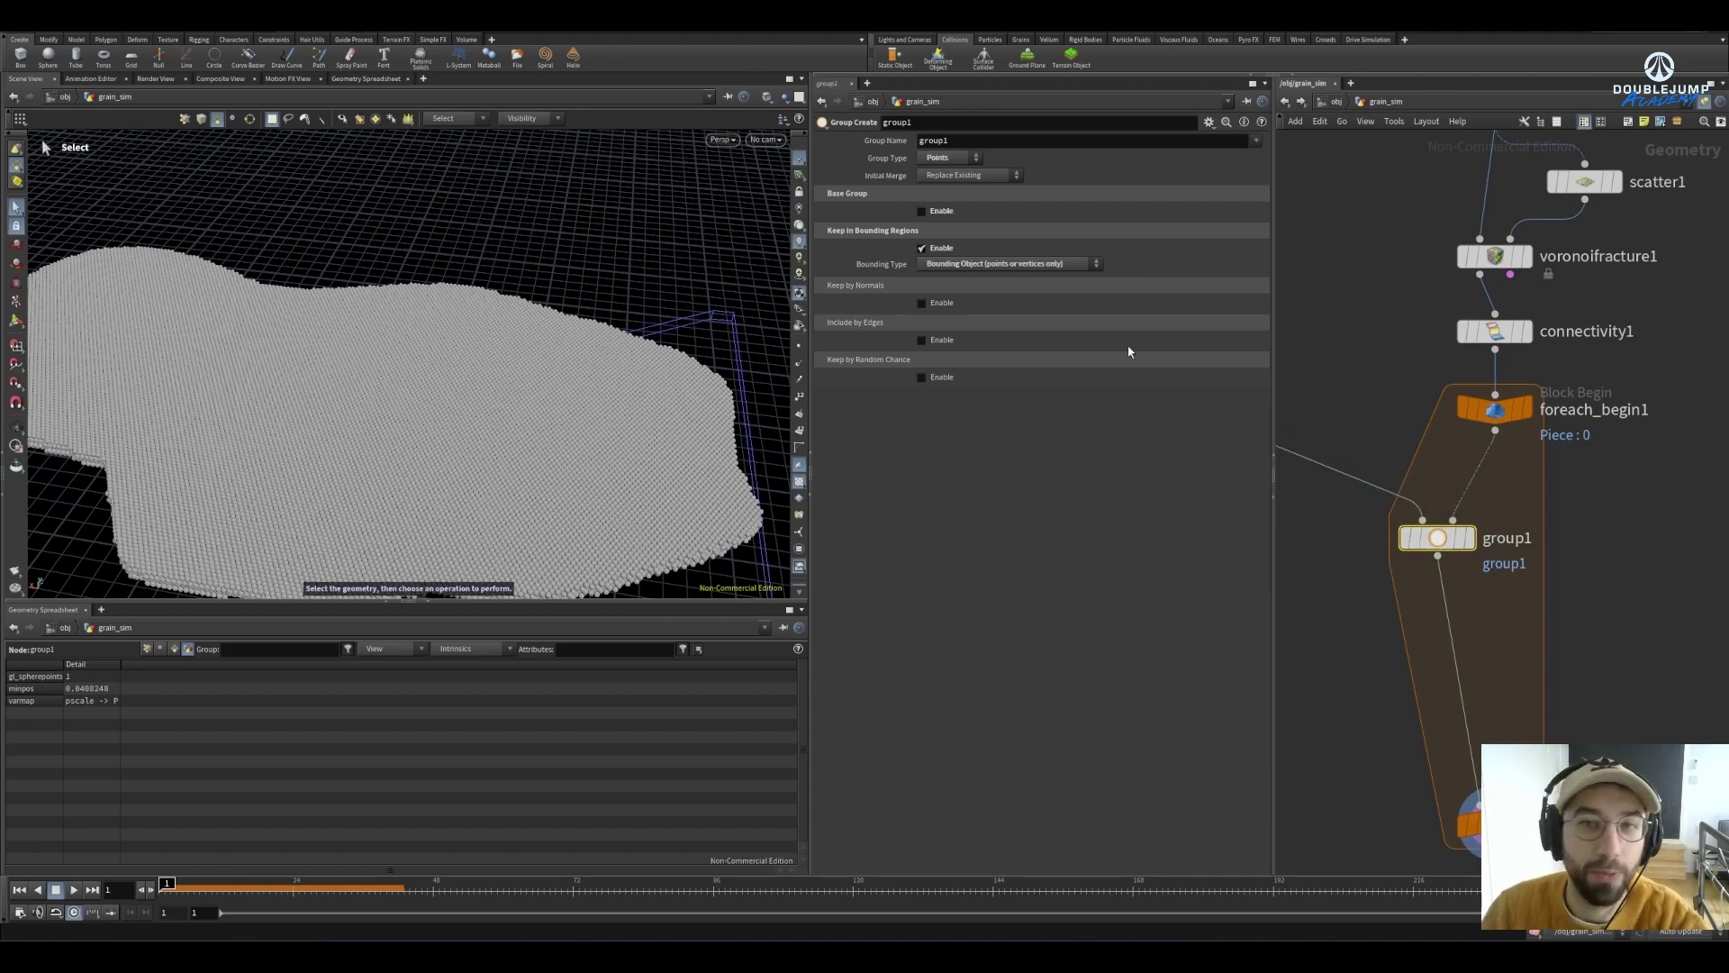
{"action": "double_click", "coordinate": [962, 142]}
{"action": "type", "text": "t"}
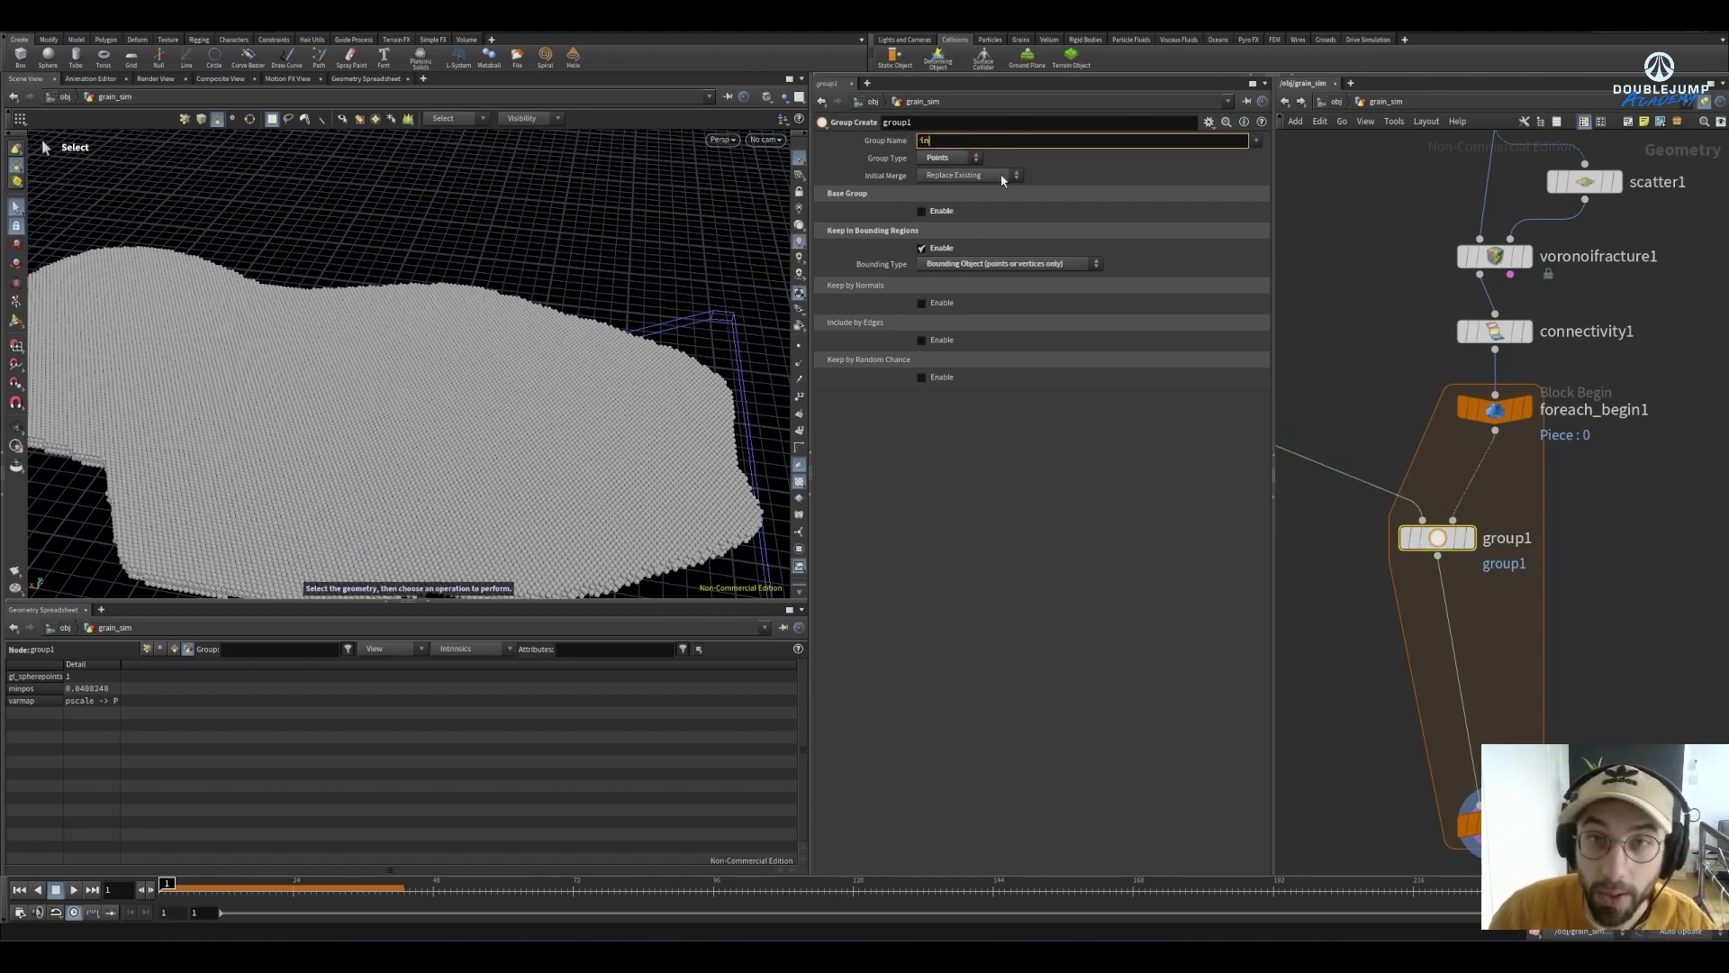
{"action": "type", "text": "n"}
{"action": "key", "text": "Return"}
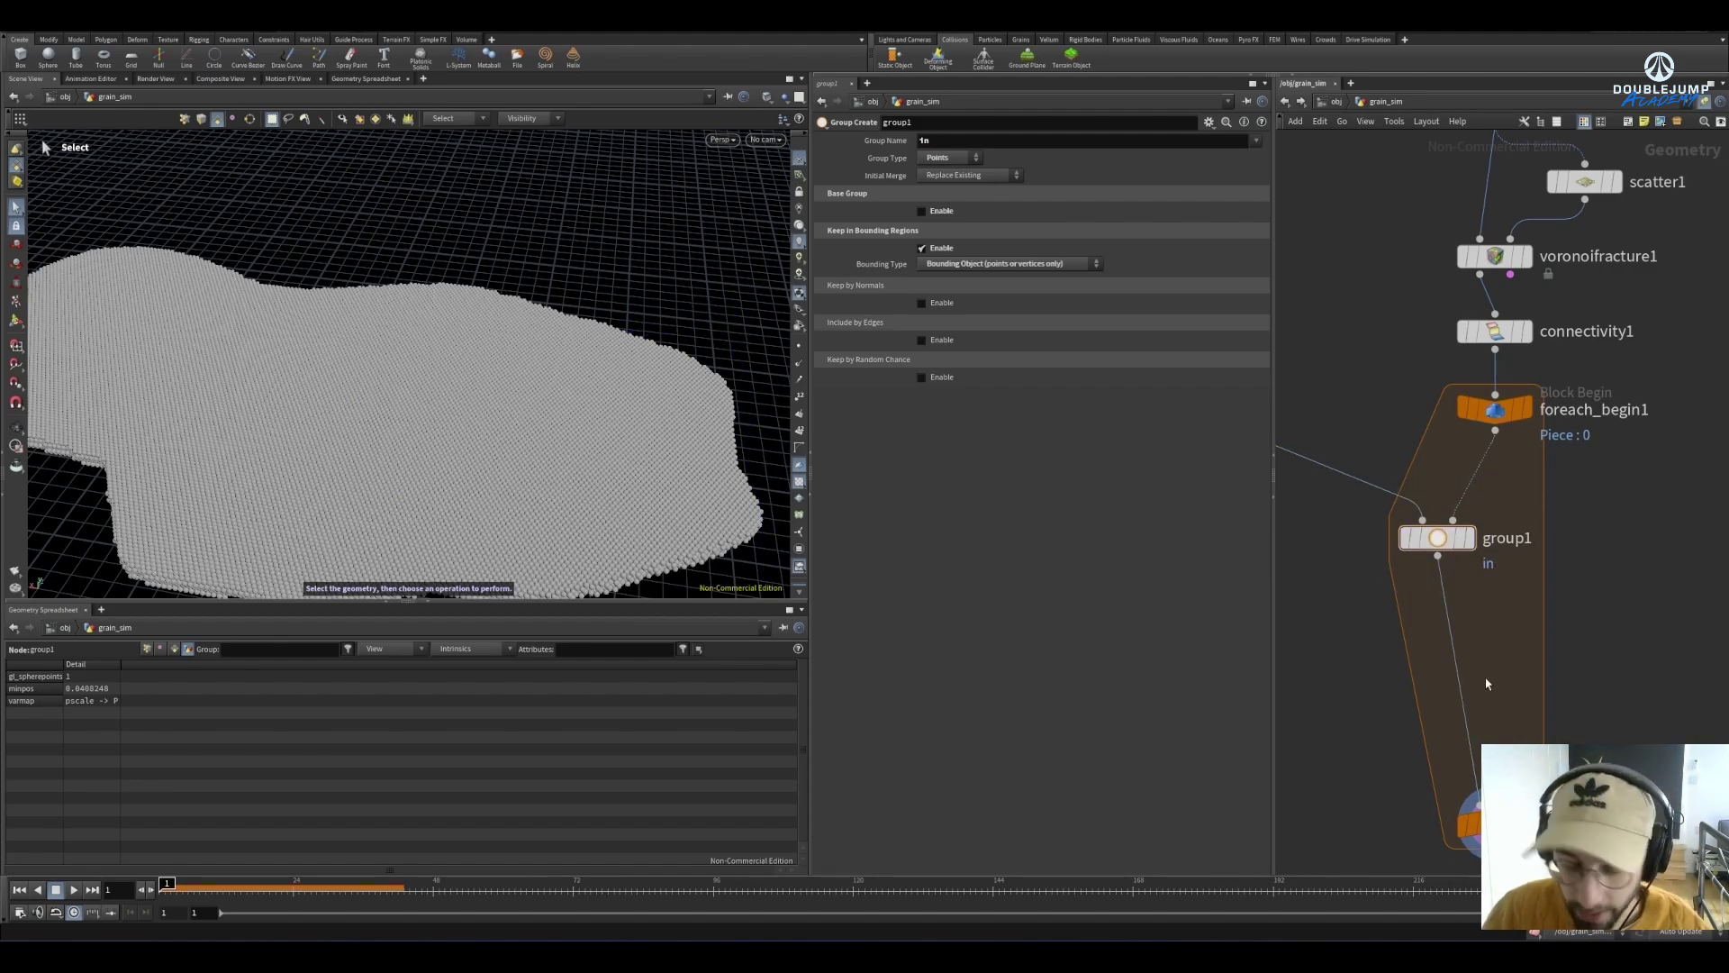
Insert and display a Blast node after group1, with its group set to in and Delete Non Selected enabled
{"action": "key", "text": "Tab"}
{"action": "type", "text": "bla"}
{"action": "key", "text": "Return"}
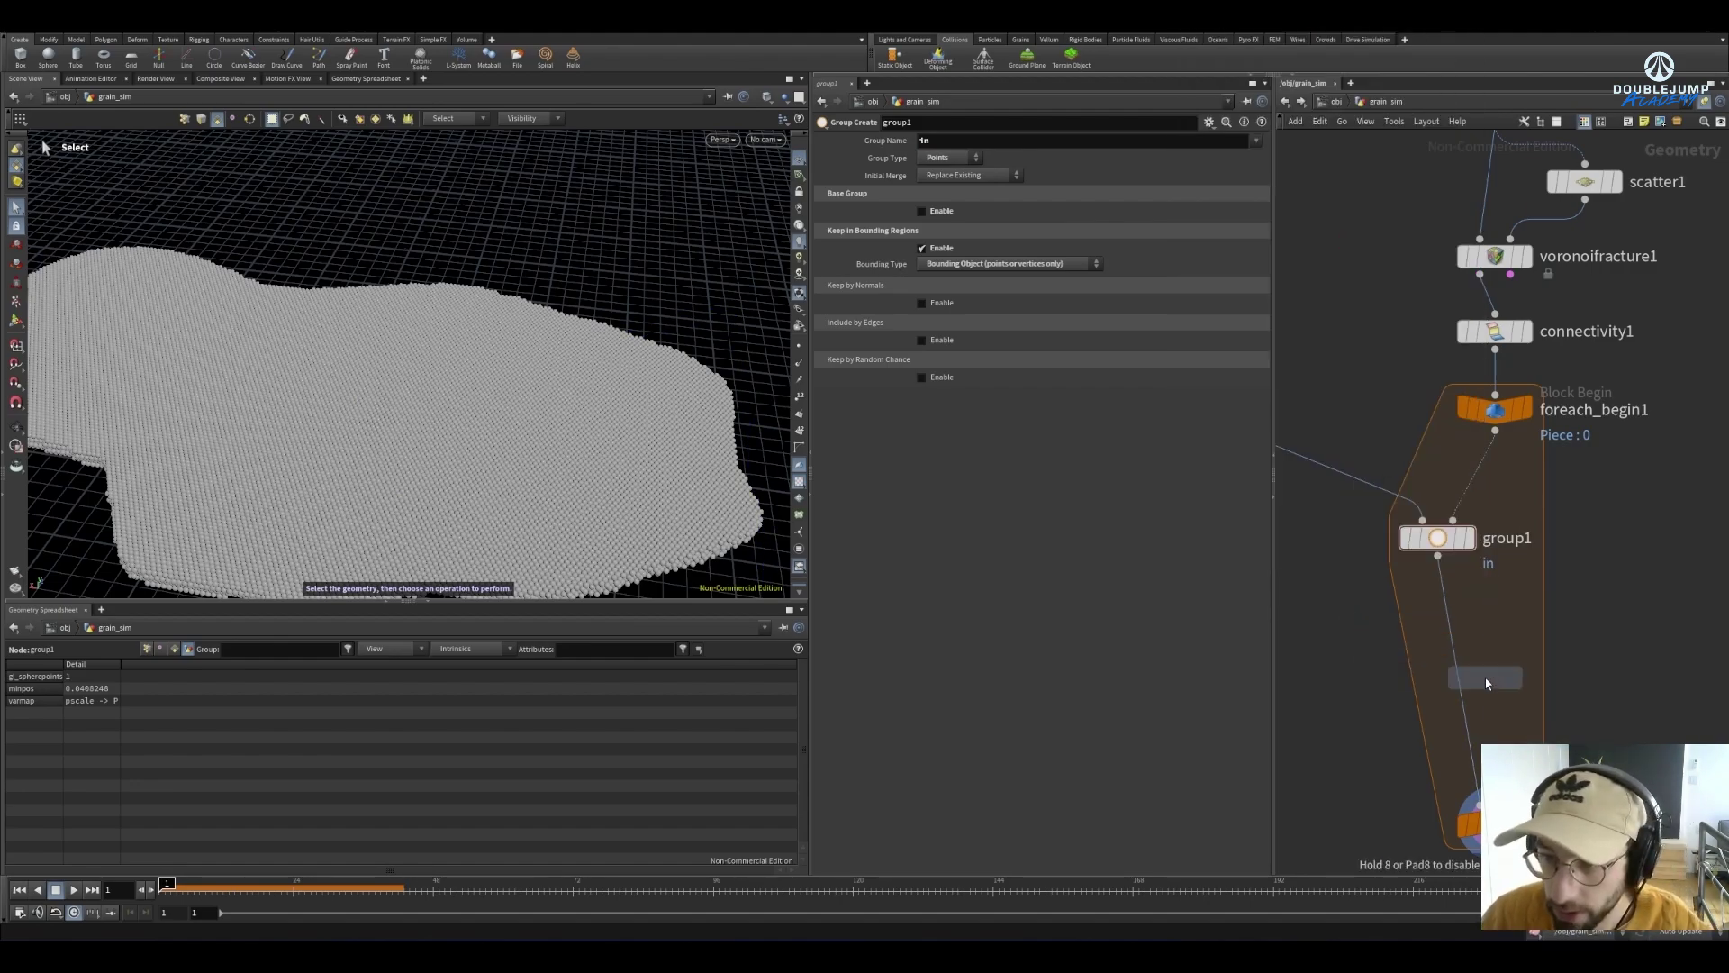
{"action": "left_click", "coordinate": [1450, 644]}
{"action": "left_click", "coordinate": [1491, 604]}
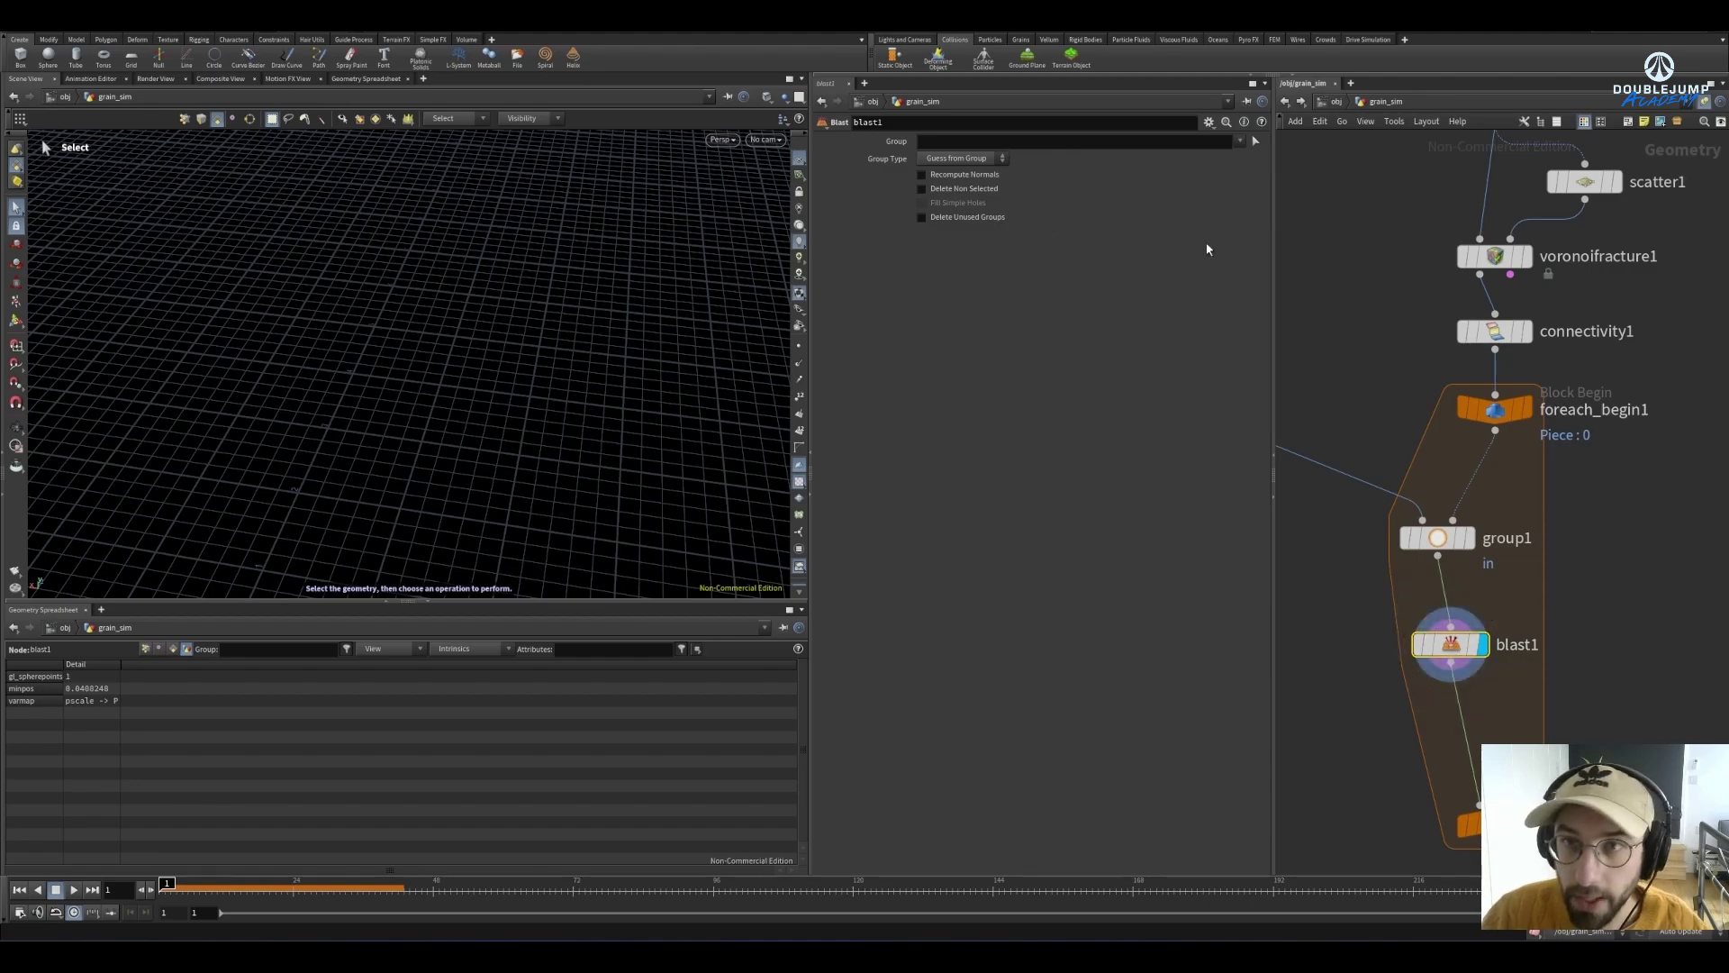
{"action": "left_click", "coordinate": [1239, 155]}
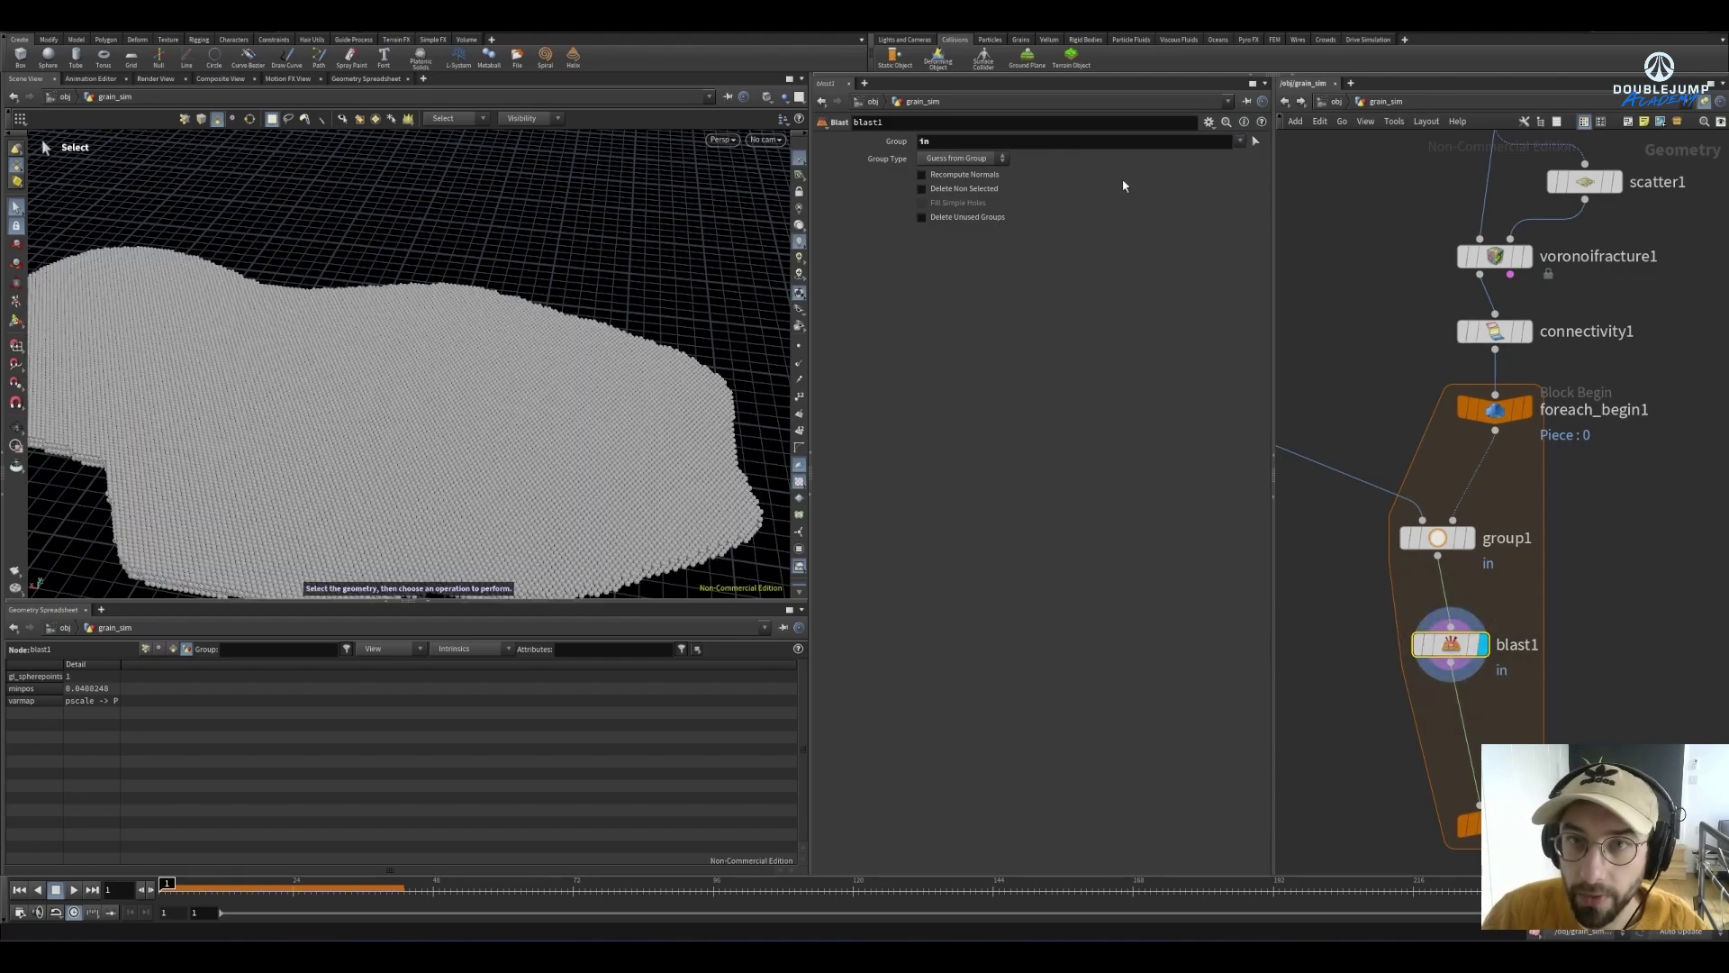
{"action": "left_click", "coordinate": [922, 189]}
Template group1 behind the displayed blast1 and compare the kept grains with the whole island
{"action": "key", "text": "Escape"}
{"action": "left_click_drag", "start_coordinate": [522, 489], "coordinate": [586, 509]}
{"action": "key", "text": "s"}
{"action": "left_click", "coordinate": [1461, 537]}
{"action": "key", "text": "Escape"}
{"action": "key", "text": "s"}
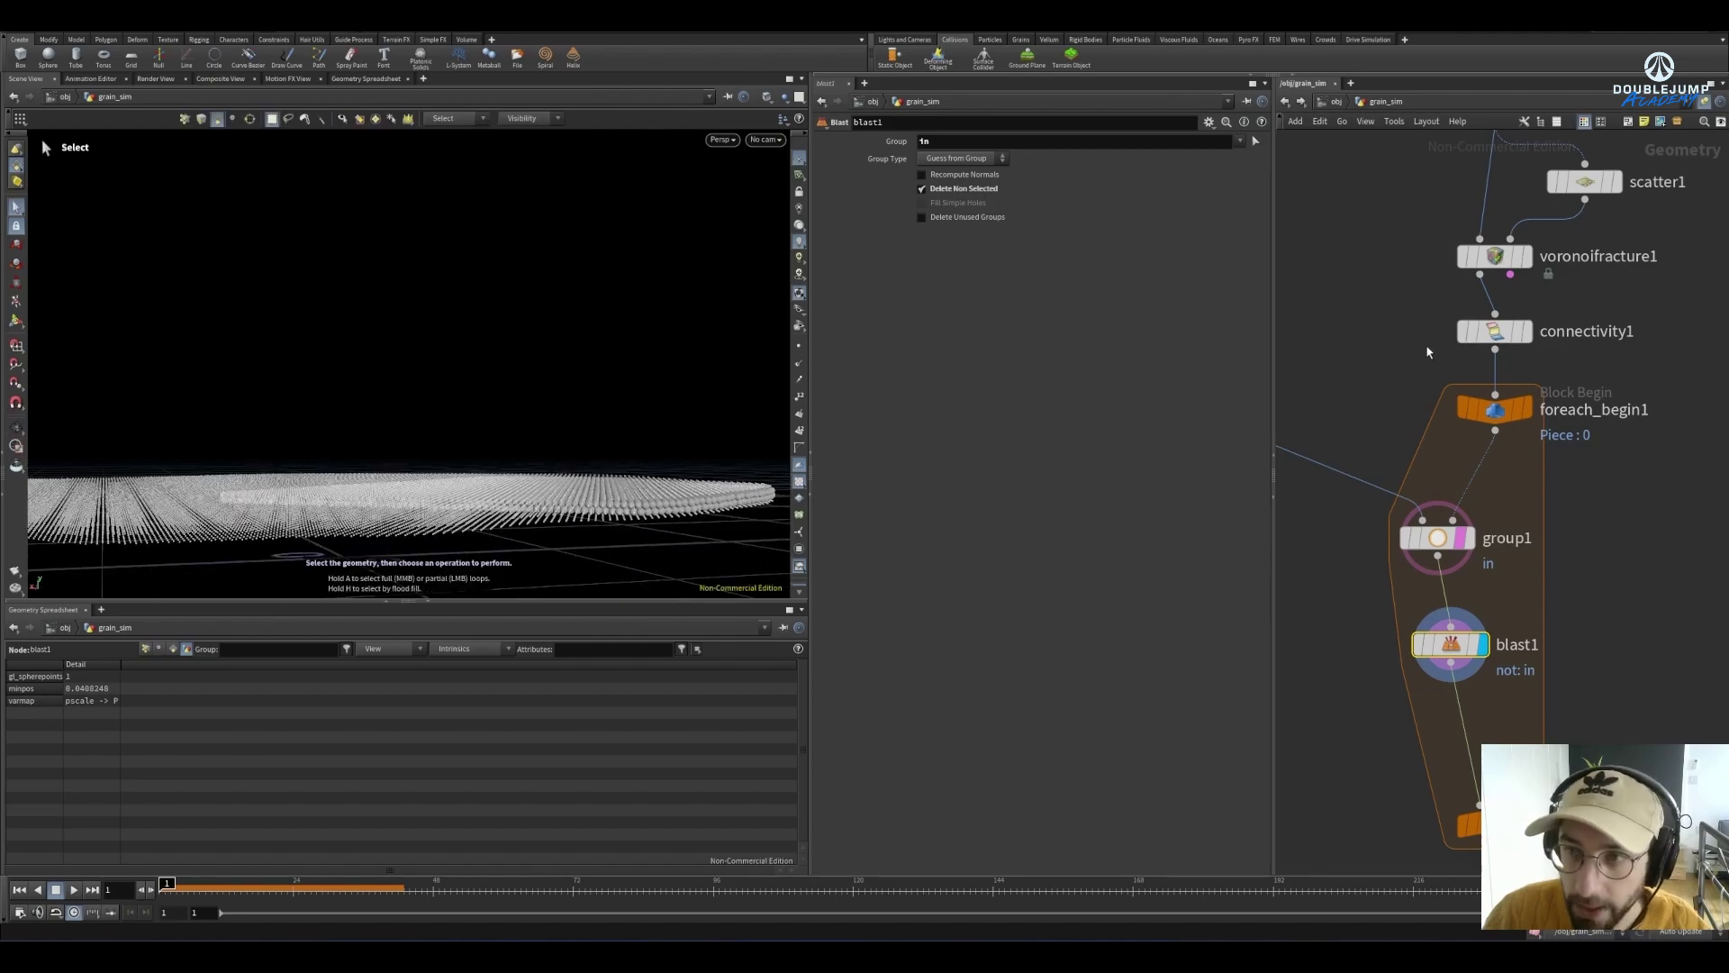
Display bound1 to compare its box with the grains, and return the display to blast1
{"action": "scroll", "coordinate": [1471, 501], "scroll_direction": "down", "scroll_amount": 5}
{"action": "middle_click_drag", "start_coordinate": [1451, 502], "coordinate": [1525, 457]}
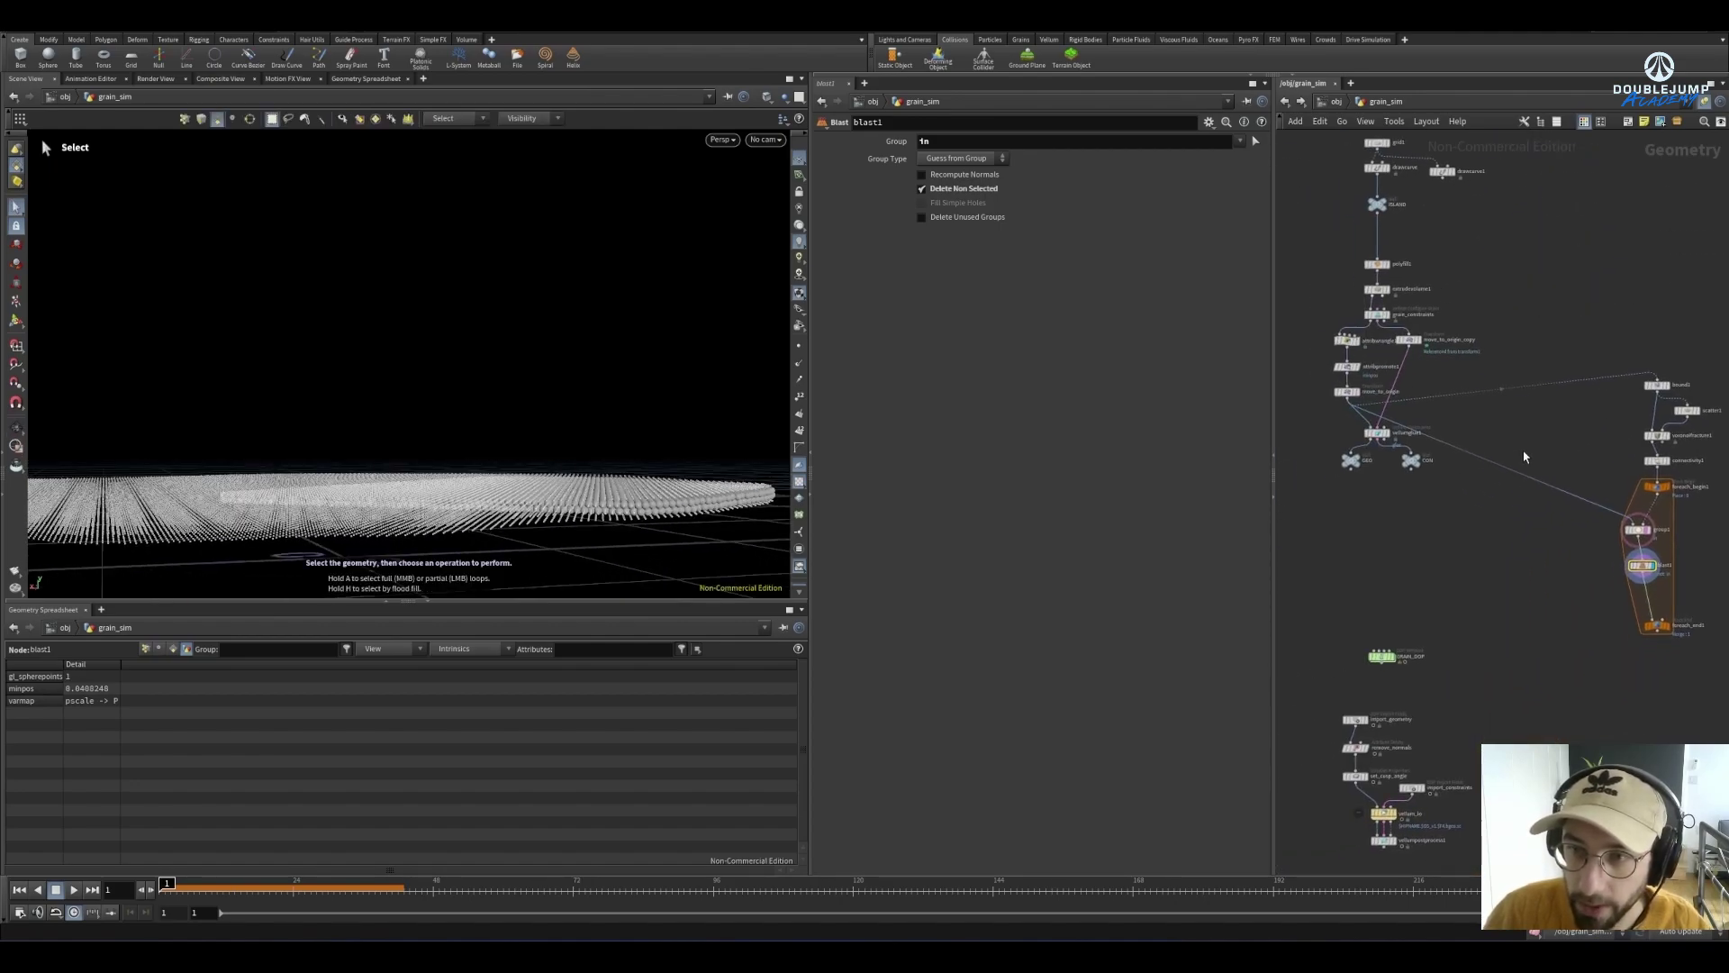
{"action": "scroll", "coordinate": [1636, 437], "scroll_direction": "up", "scroll_amount": 3}
{"action": "left_click", "coordinate": [1671, 347]}
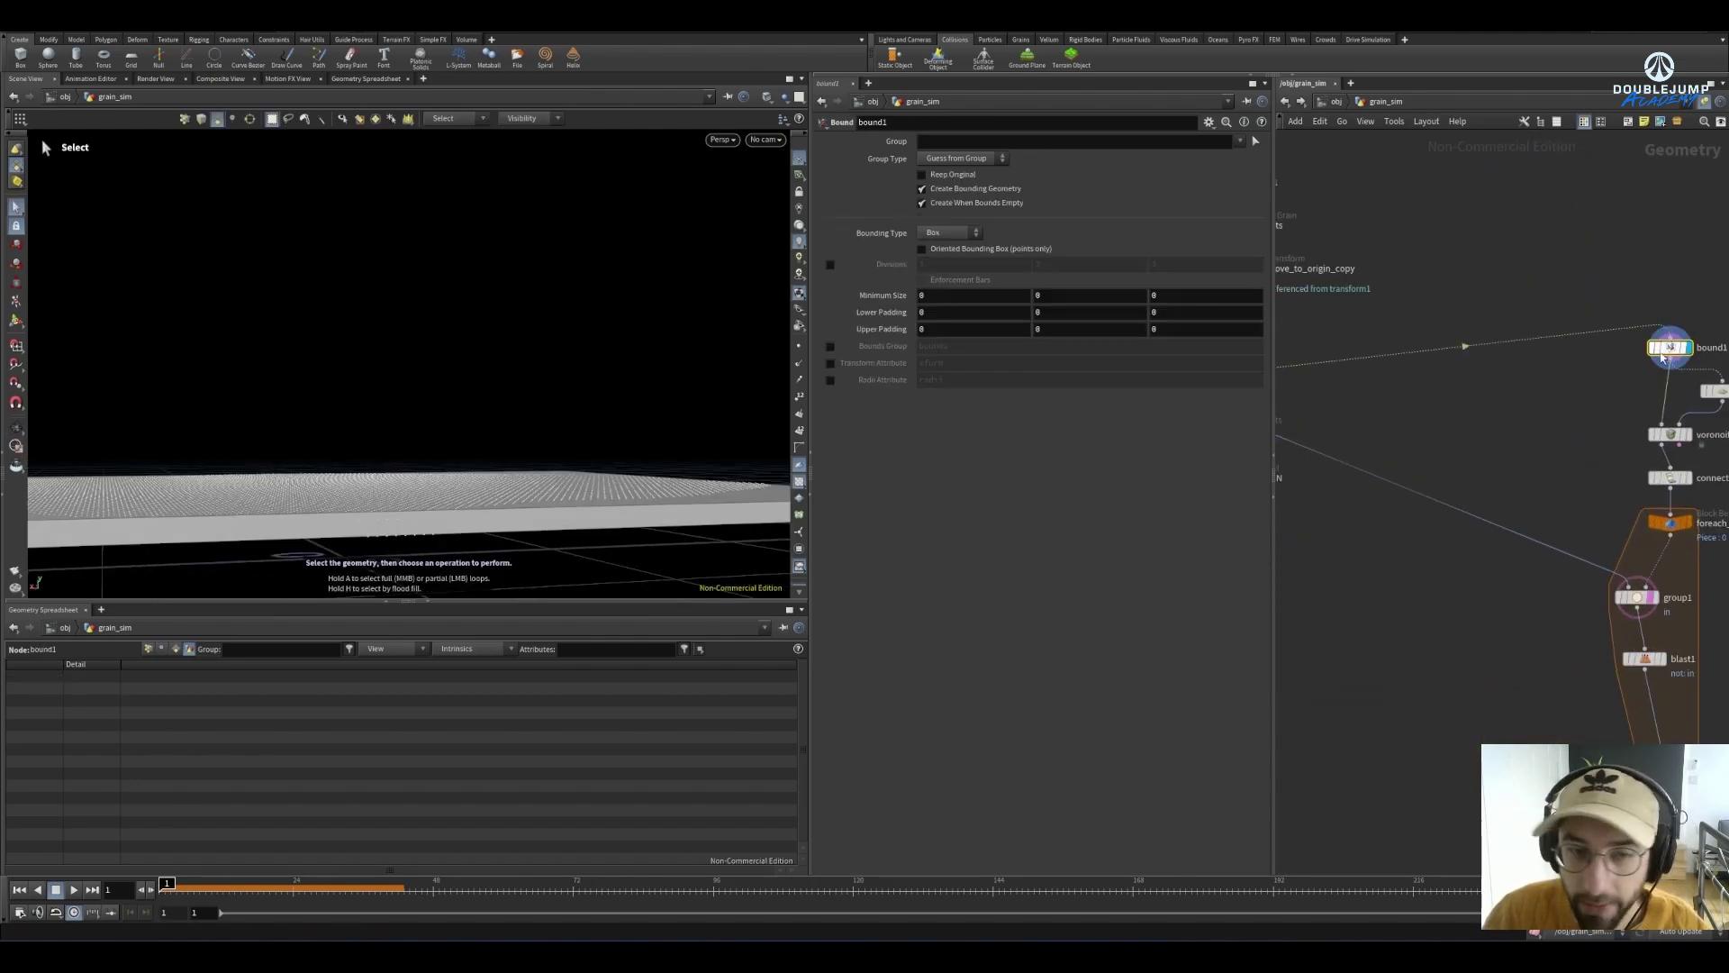
{"action": "left_click_drag", "start_coordinate": [485, 495], "coordinate": [440, 513]}
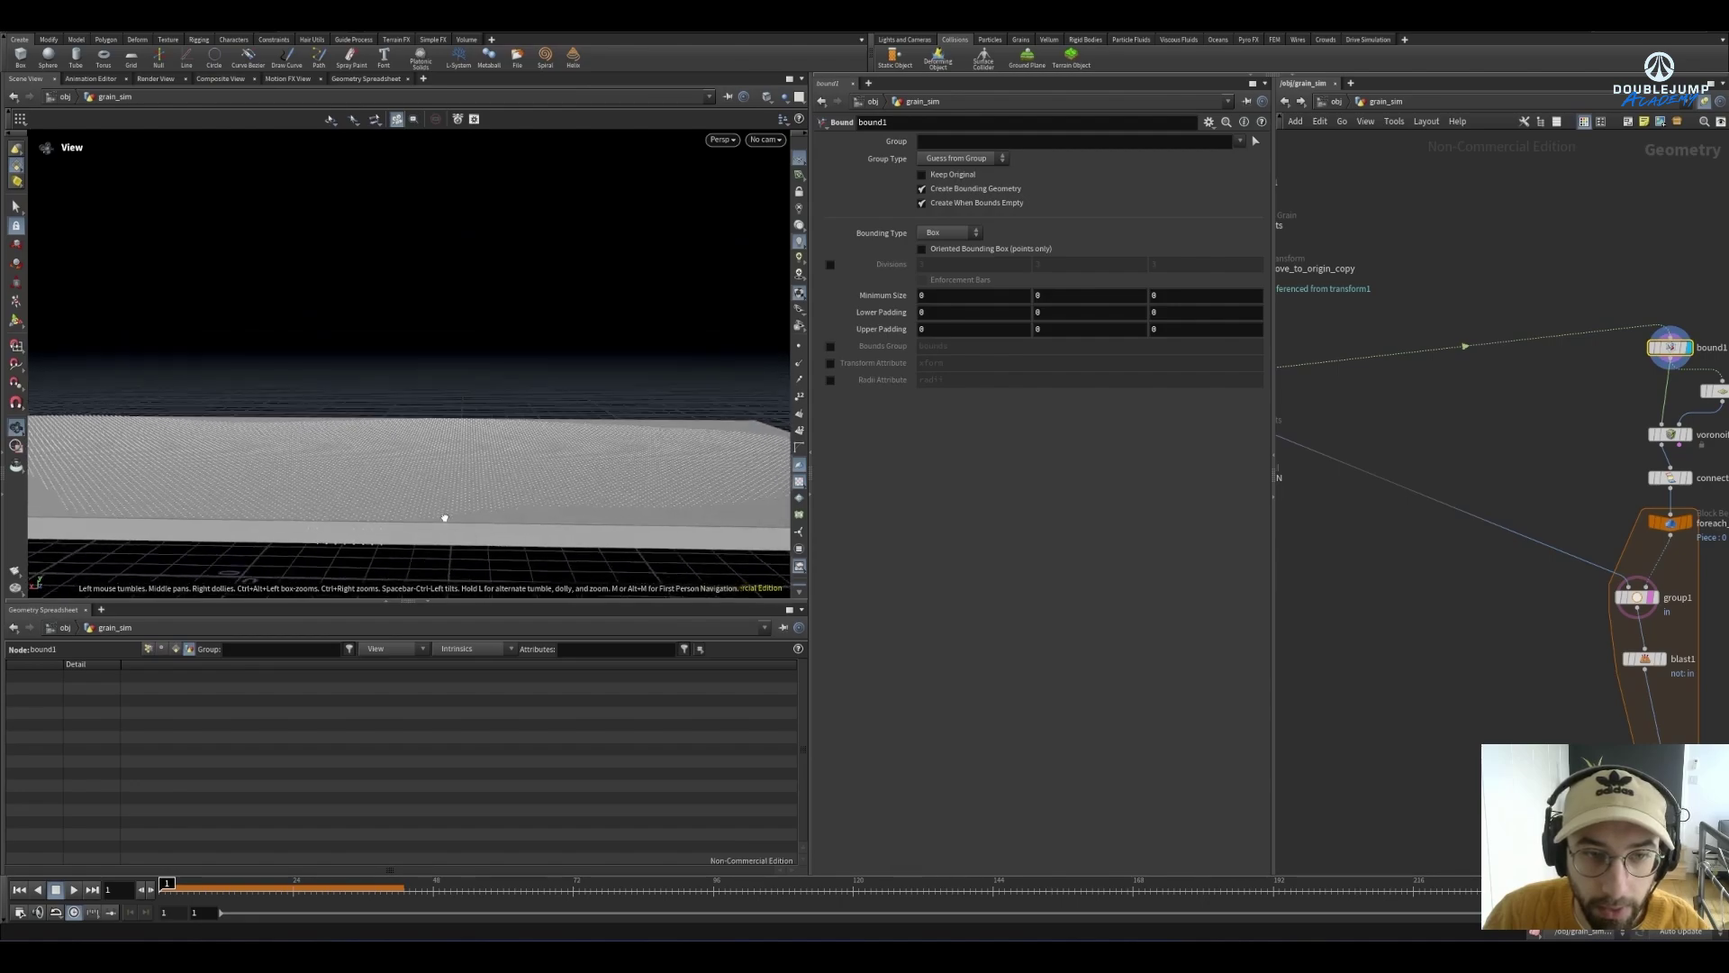
{"action": "key", "text": "s"}
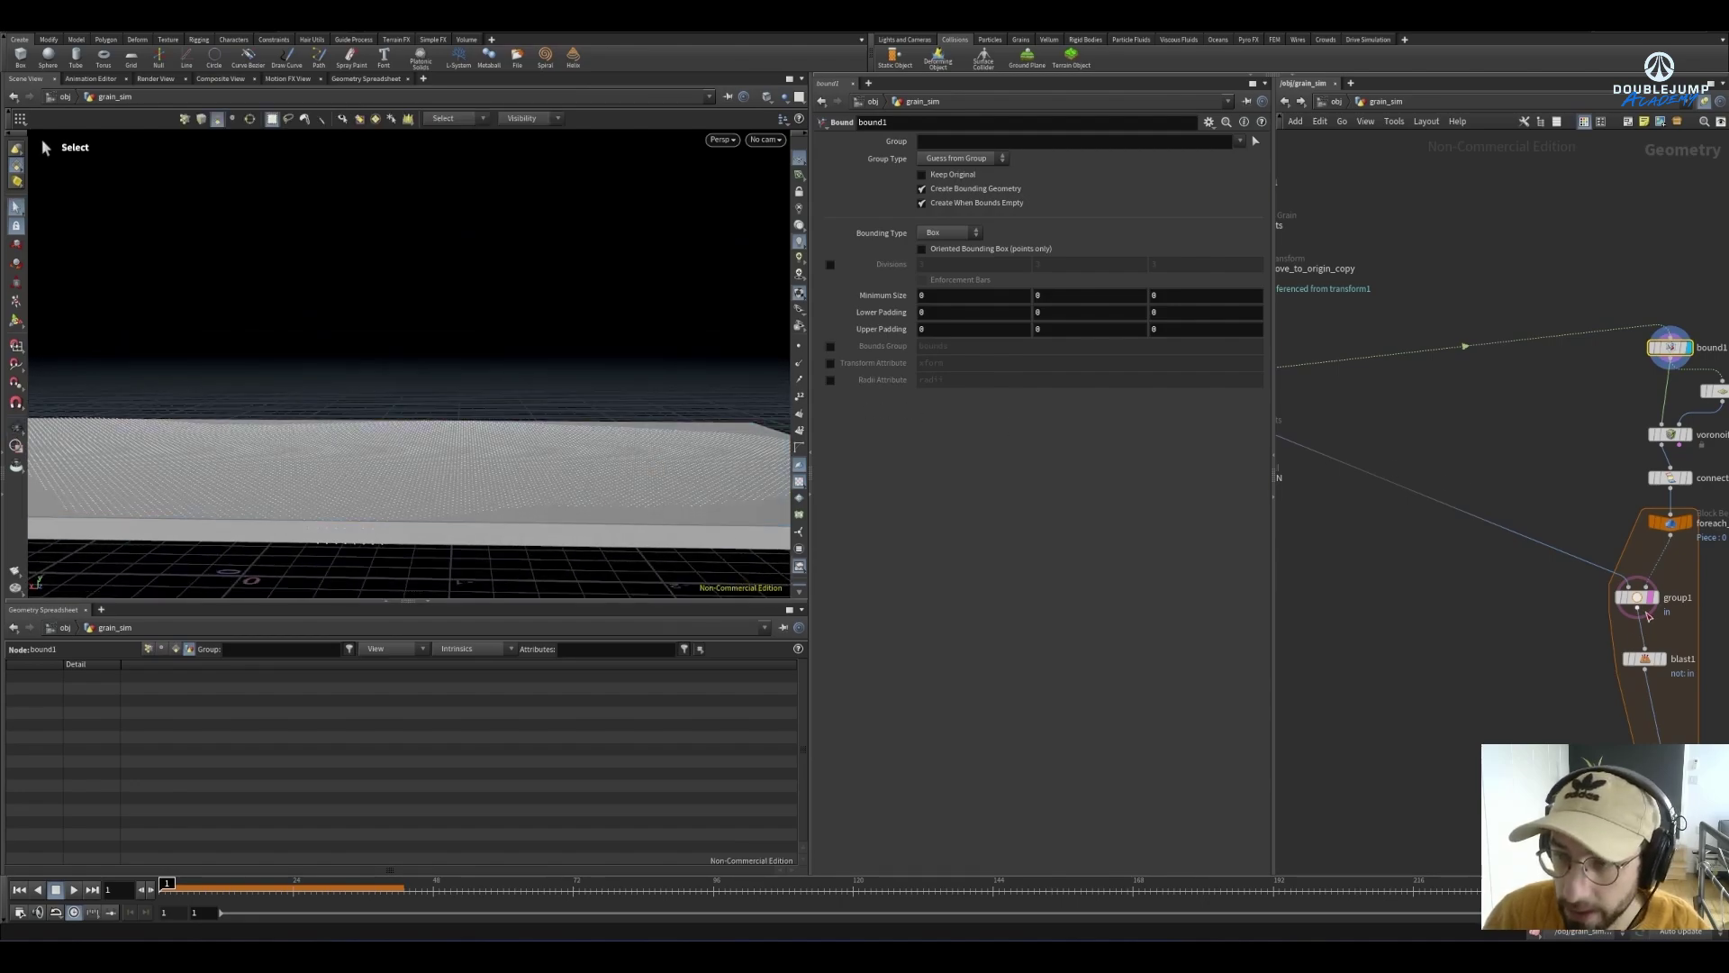
{"action": "scroll", "coordinate": [1649, 615], "scroll_direction": "up", "scroll_amount": 2}
{"action": "left_click", "coordinate": [1639, 672]}
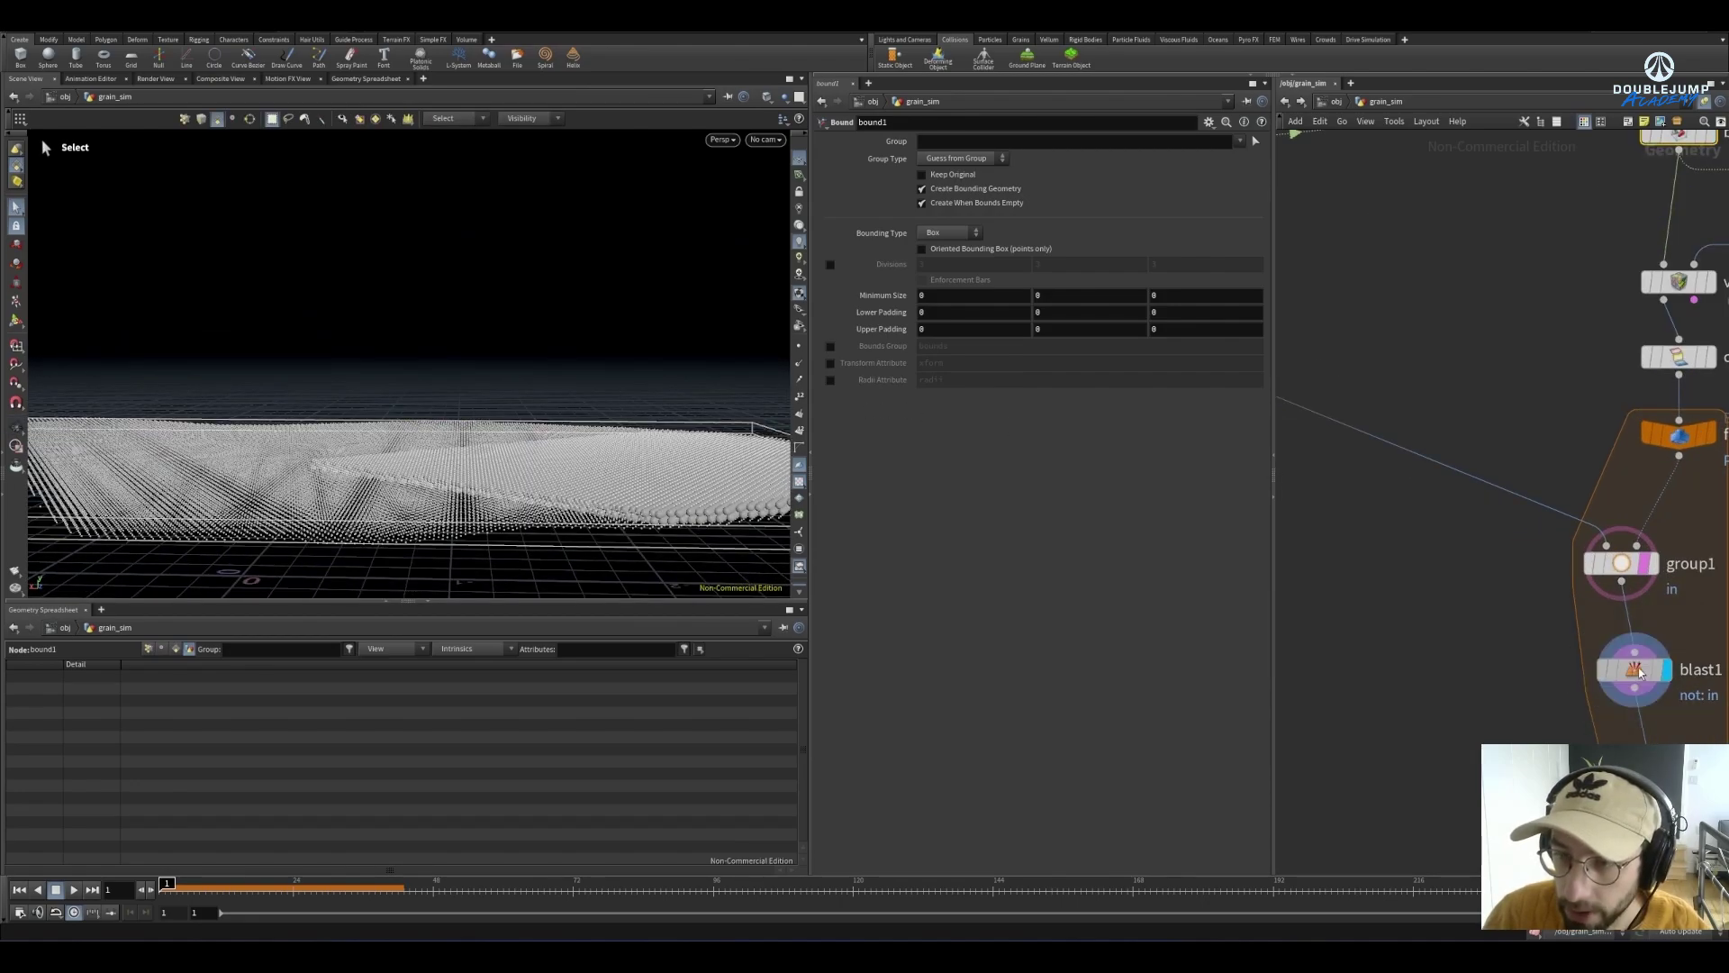
{"action": "left_click", "coordinate": [1637, 671]}
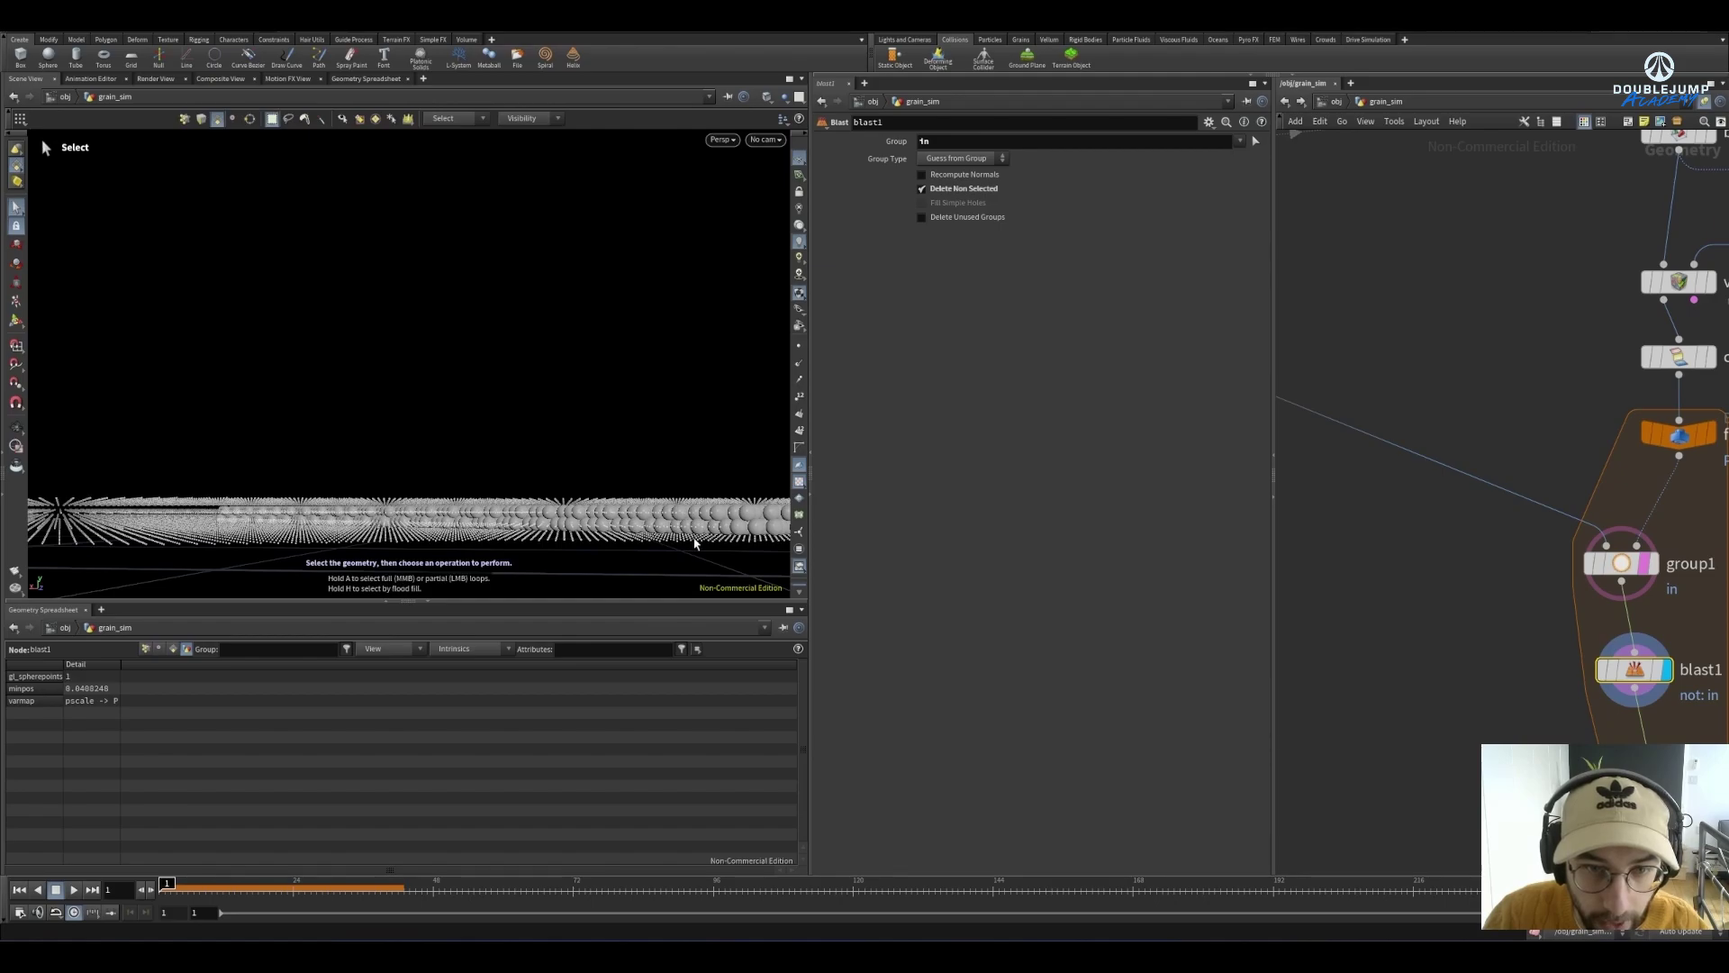
Set bound1's lower and upper padding to 0.1 on all axes and inspect the box around the grain edges
{"action": "middle_click_drag", "start_coordinate": [1269, 356], "coordinate": [1331, 629]}
{"action": "left_click", "coordinate": [1630, 470]}
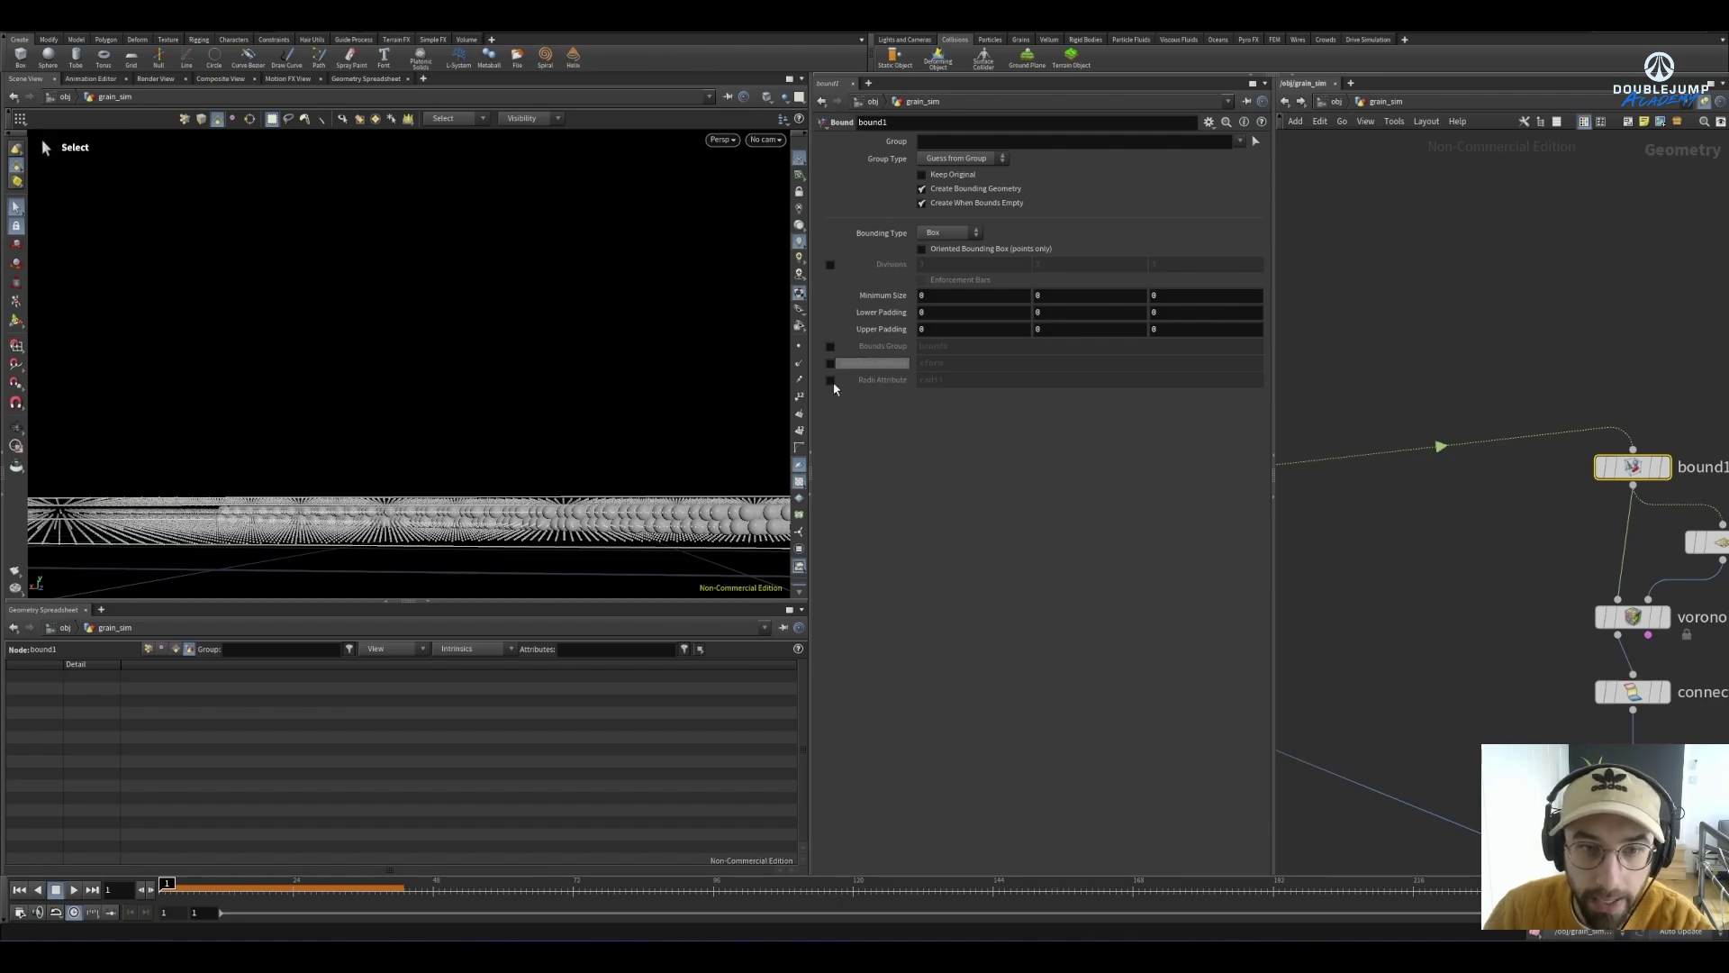
{"action": "key", "text": "Escape"}
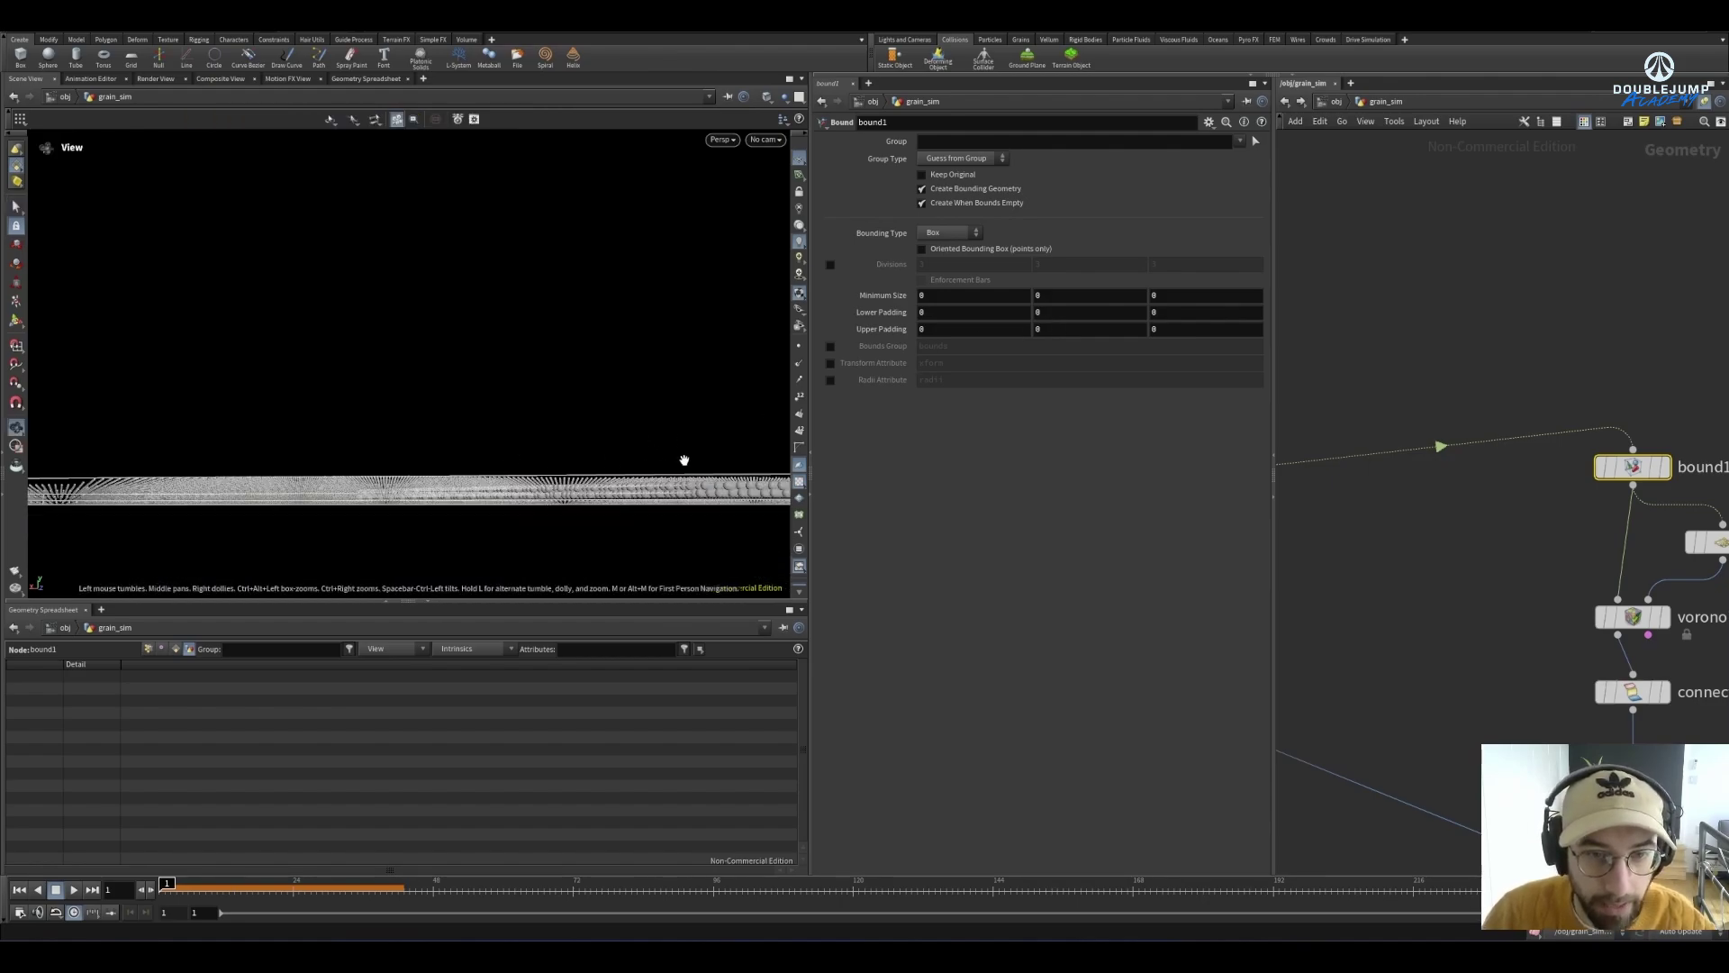
{"action": "left_click_drag", "start_coordinate": [687, 456], "coordinate": [668, 390]}
{"action": "key", "text": "s"}
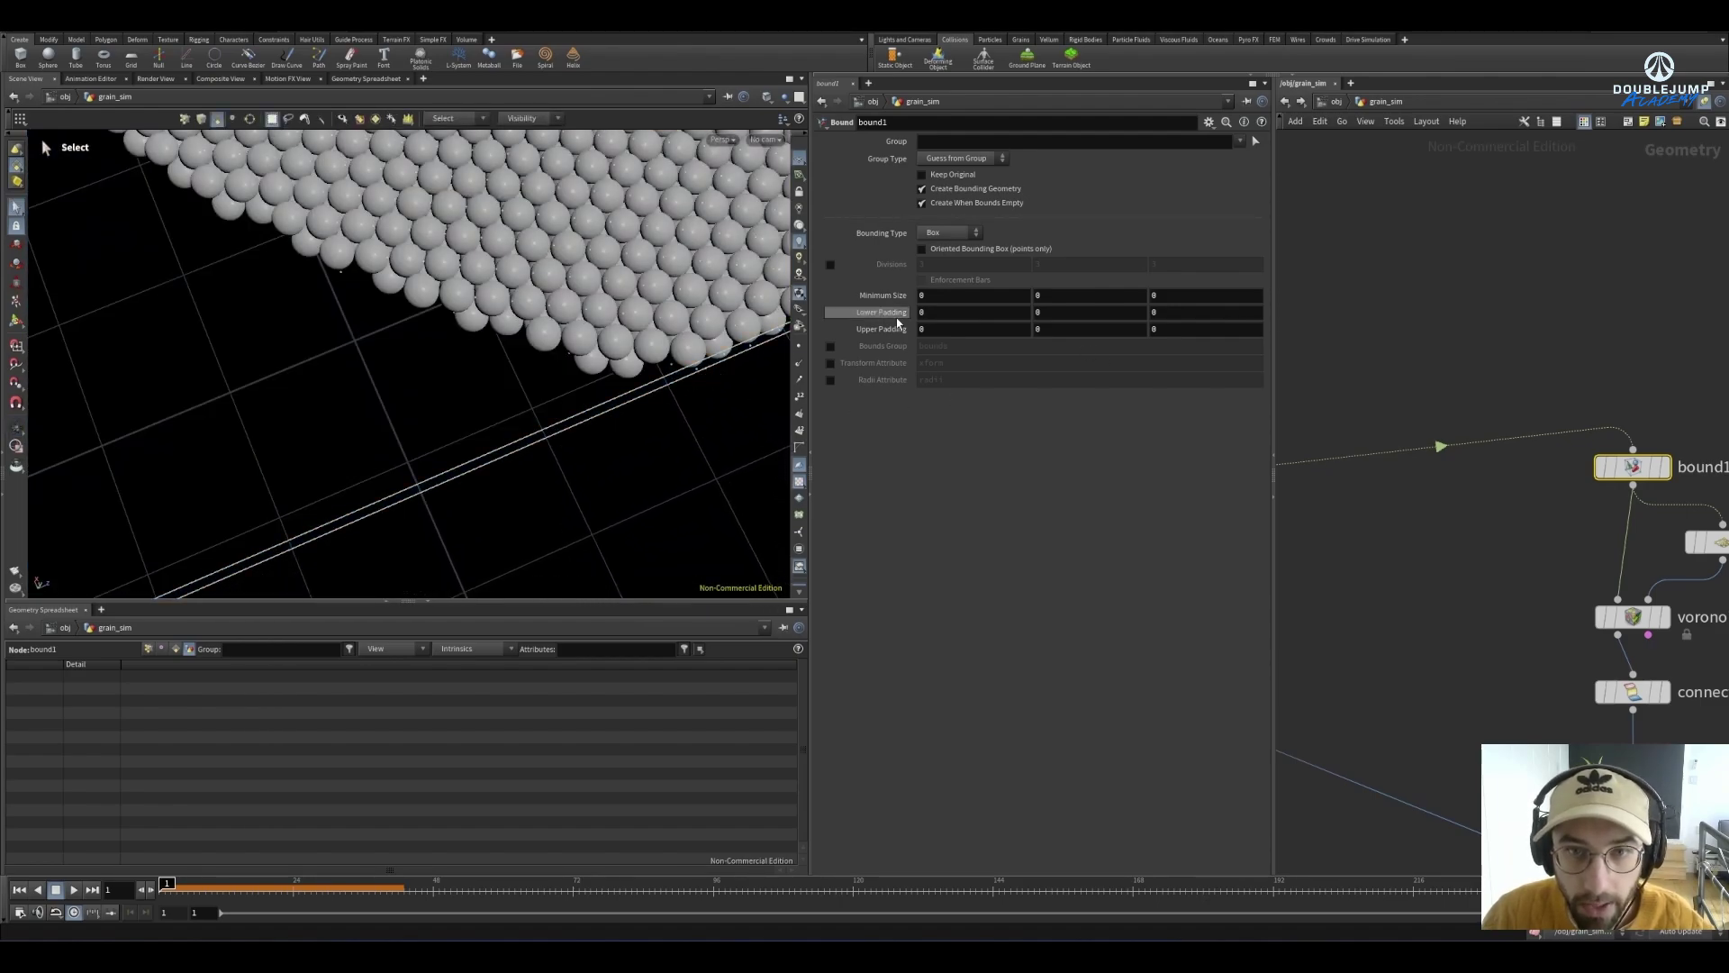
{"action": "mouse_move", "coordinate": [887, 319]}
{"action": "middle_mouse_down"}
{"action": "mouse_move", "coordinate": [884, 364]}
{"action": "mouse_move", "coordinate": [885, 338]}
{"action": "mouse_move", "coordinate": [994, 345]}
{"action": "mouse_move", "coordinate": [890, 331]}
{"action": "middle_mouse_up"}
{"action": "key", "text": "Escape"}
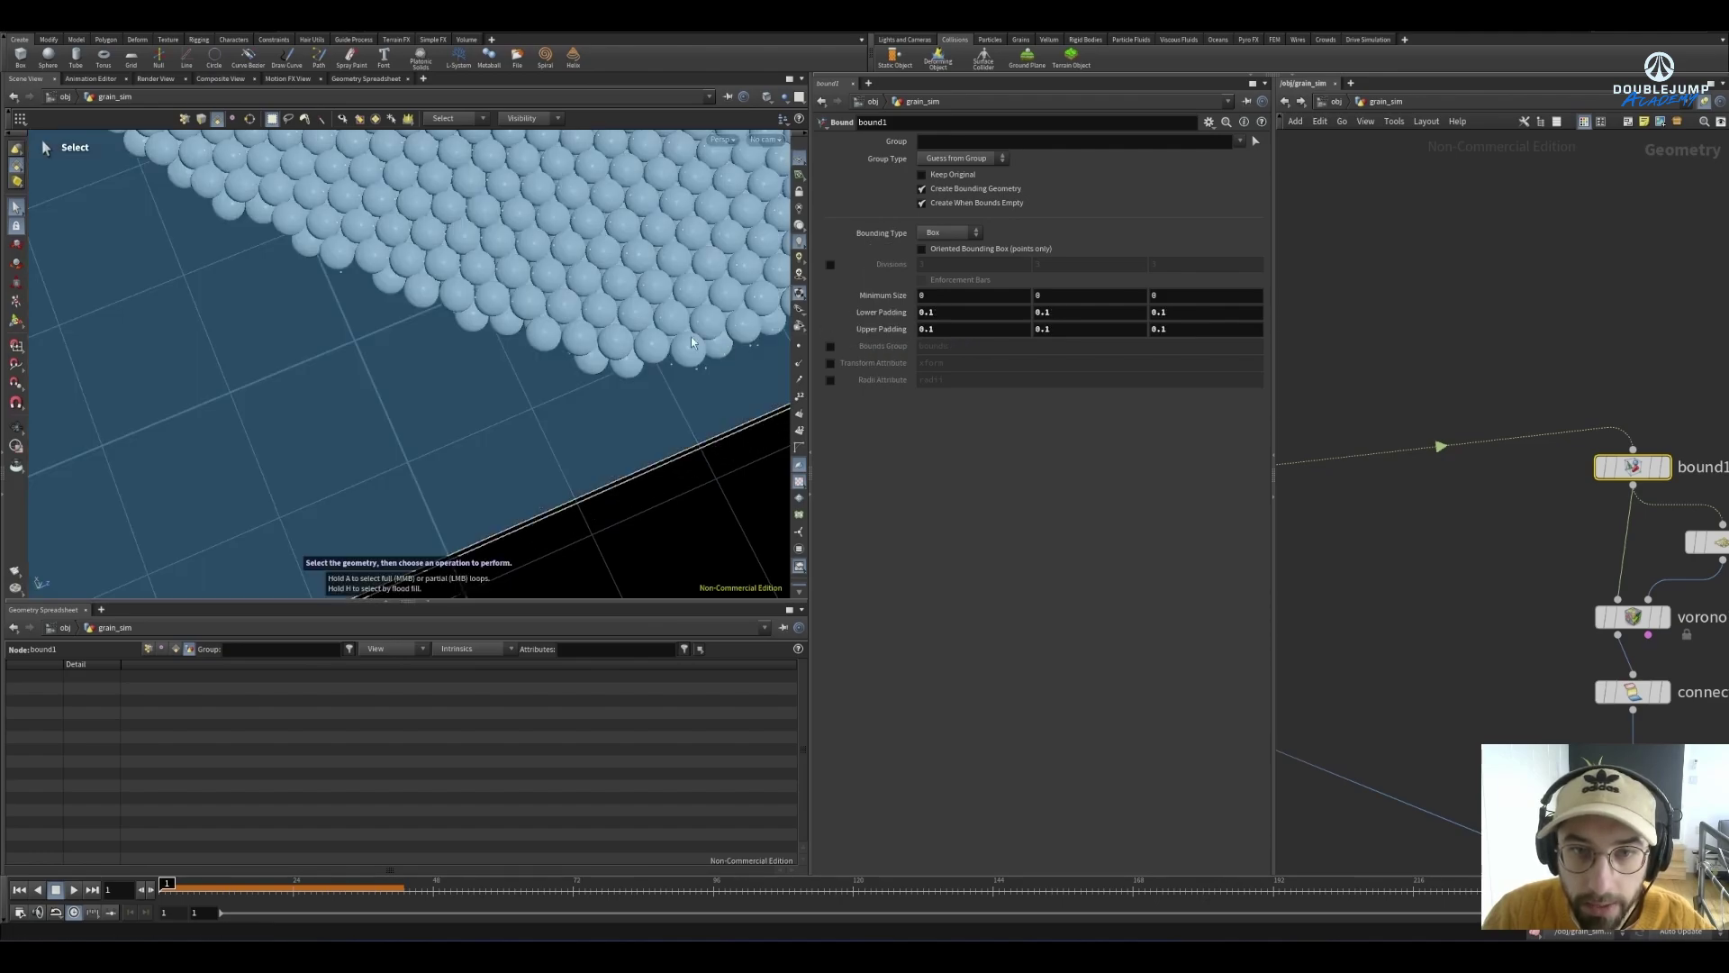
{"action": "left_click_drag", "start_coordinate": [423, 360], "coordinate": [606, 185]}
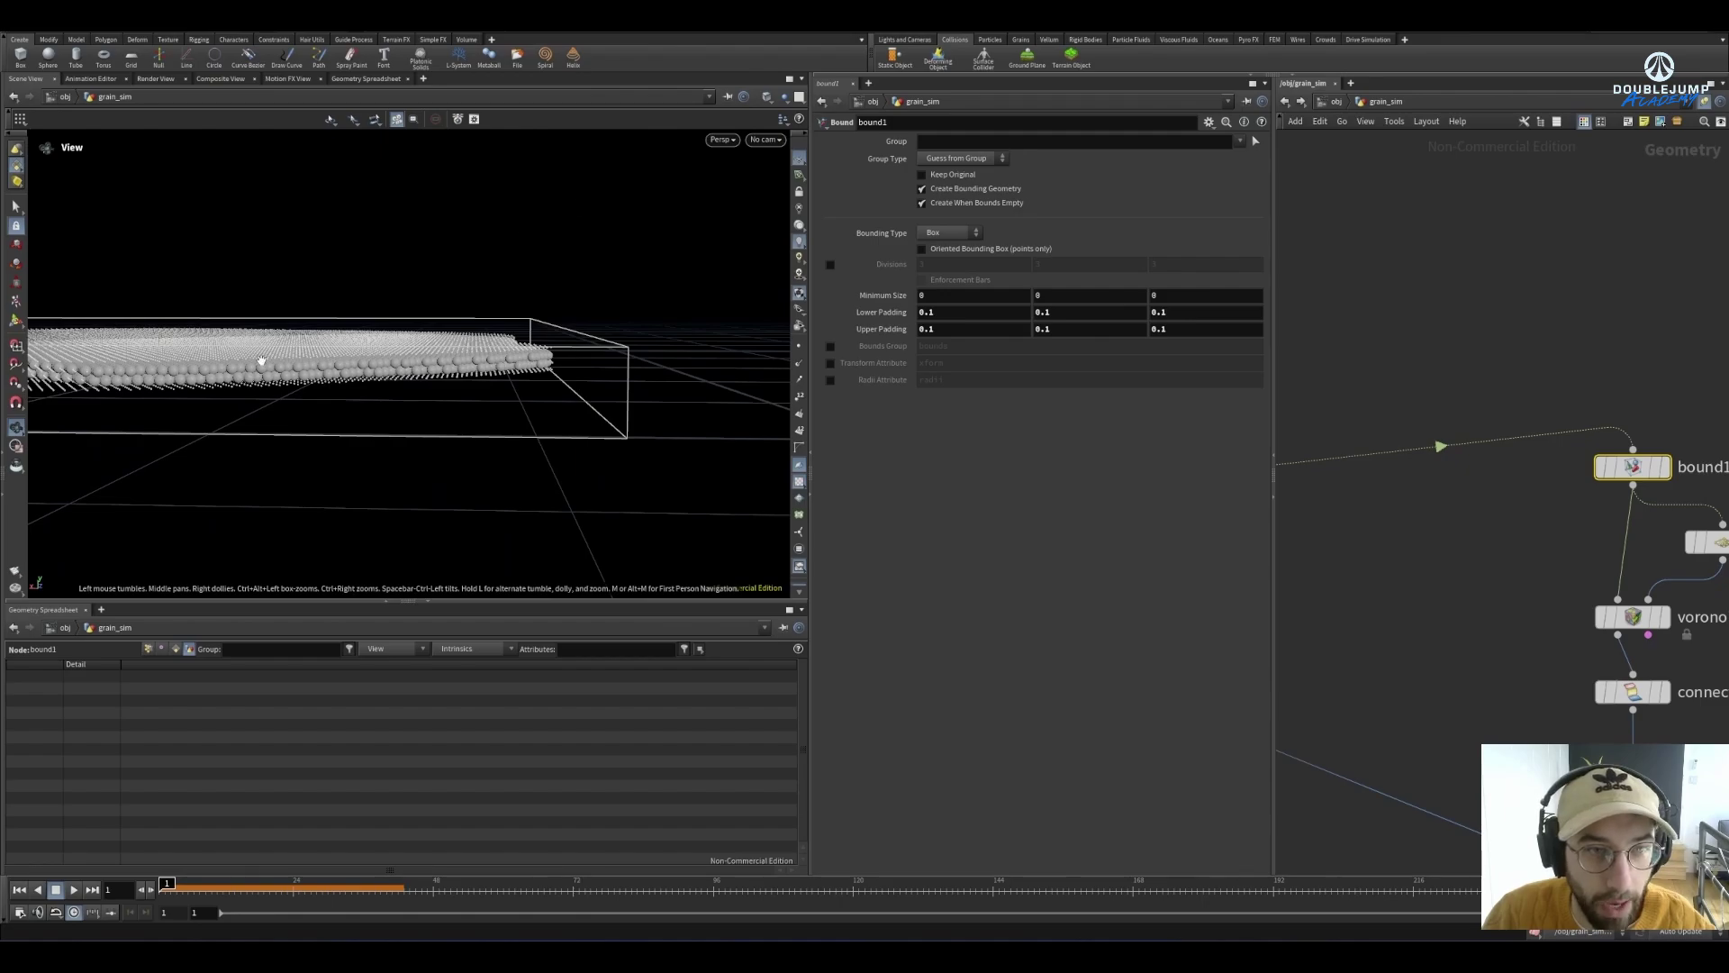
Display foreach_end1 to inspect the grains kept for the single piece, and align blast1 beneath group1
{"action": "scroll", "coordinate": [262, 361], "scroll_direction": "up", "scroll_amount": 2}
{"action": "left_click_drag", "start_coordinate": [262, 362], "coordinate": [265, 353], "text": "alt"}
{"action": "middle_click_drag", "start_coordinate": [1460, 633], "coordinate": [1502, 460]}
{"action": "scroll", "coordinate": [1502, 460], "scroll_direction": "down", "scroll_amount": 6}
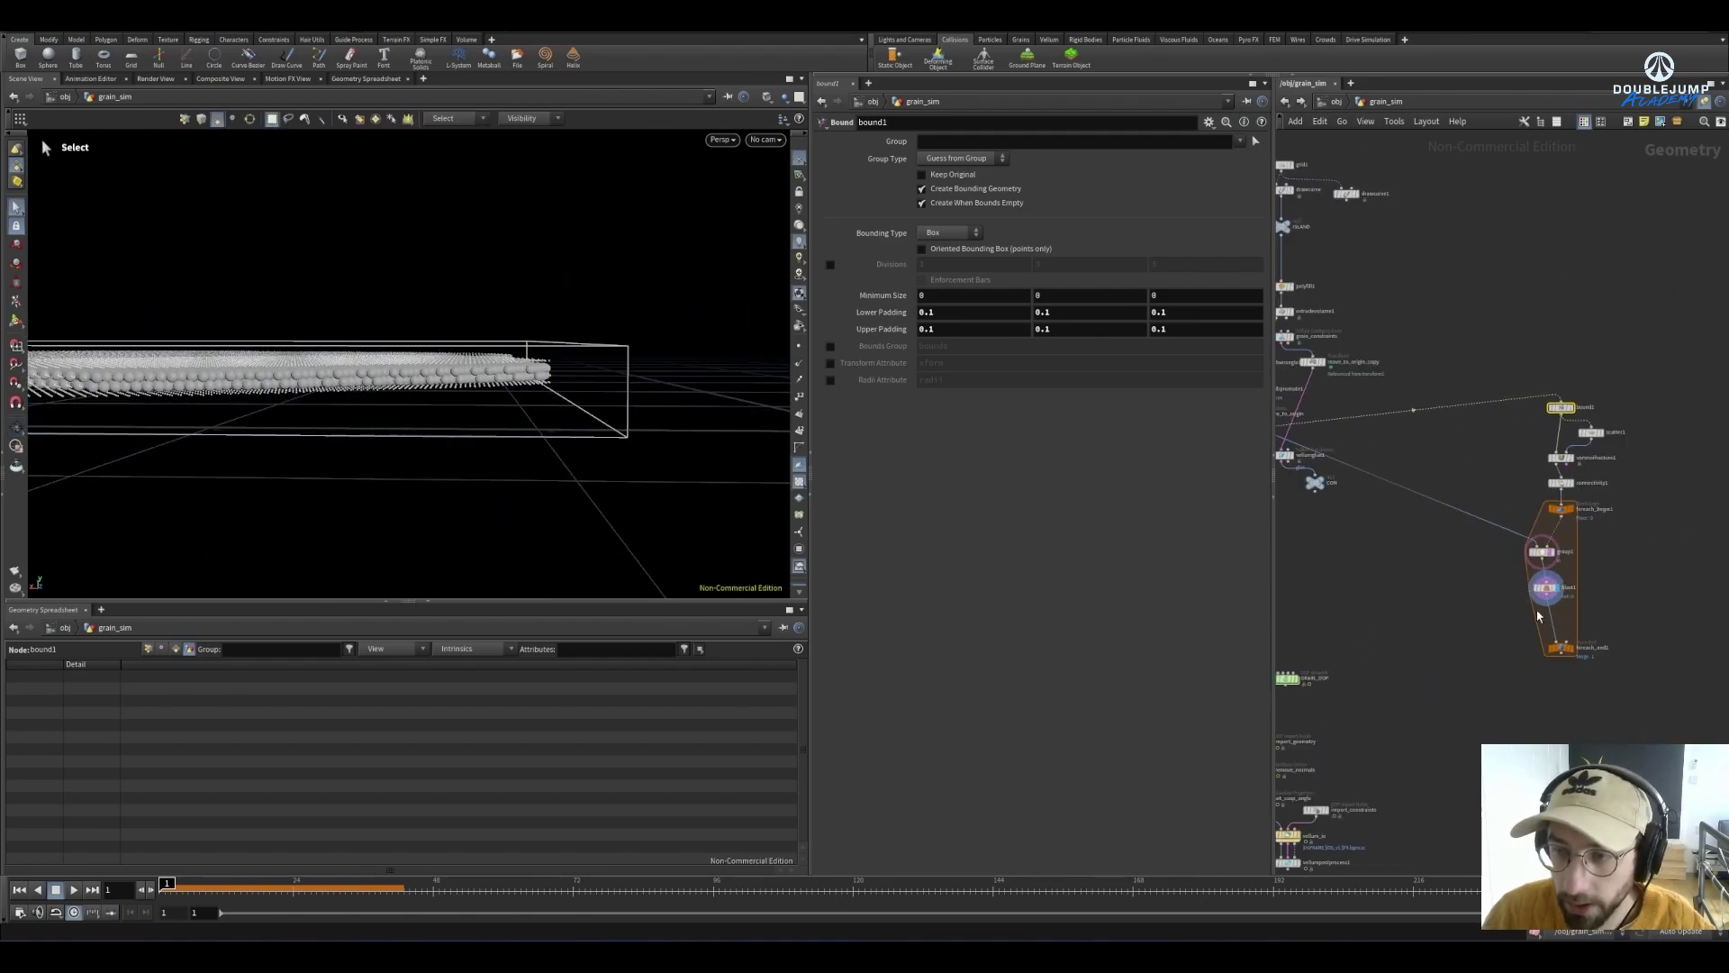
{"action": "scroll", "coordinate": [1536, 613], "scroll_direction": "up", "scroll_amount": 4}
{"action": "left_click", "coordinate": [1604, 681]}
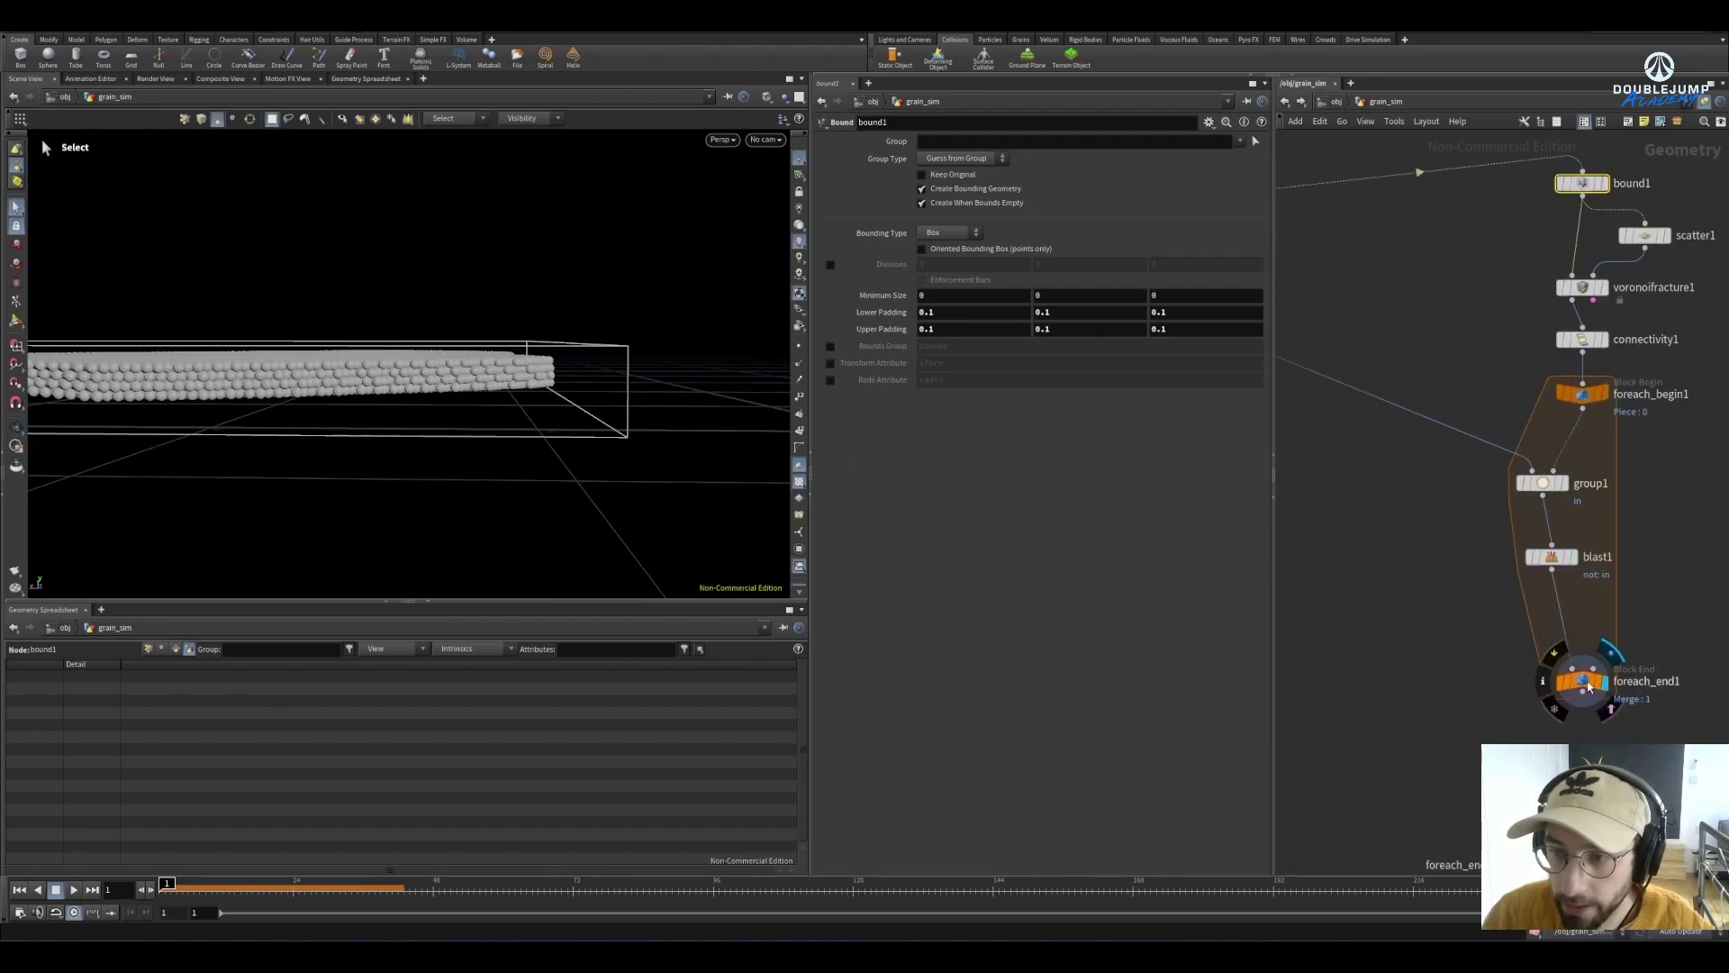
{"action": "left_click", "coordinate": [1583, 681]}
{"action": "key", "text": "Escape"}
{"action": "left_click_drag", "start_coordinate": [421, 379], "coordinate": [621, 402]}
{"action": "key", "text": "s"}
{"action": "scroll", "coordinate": [1478, 606], "scroll_direction": "up", "scroll_amount": 3}
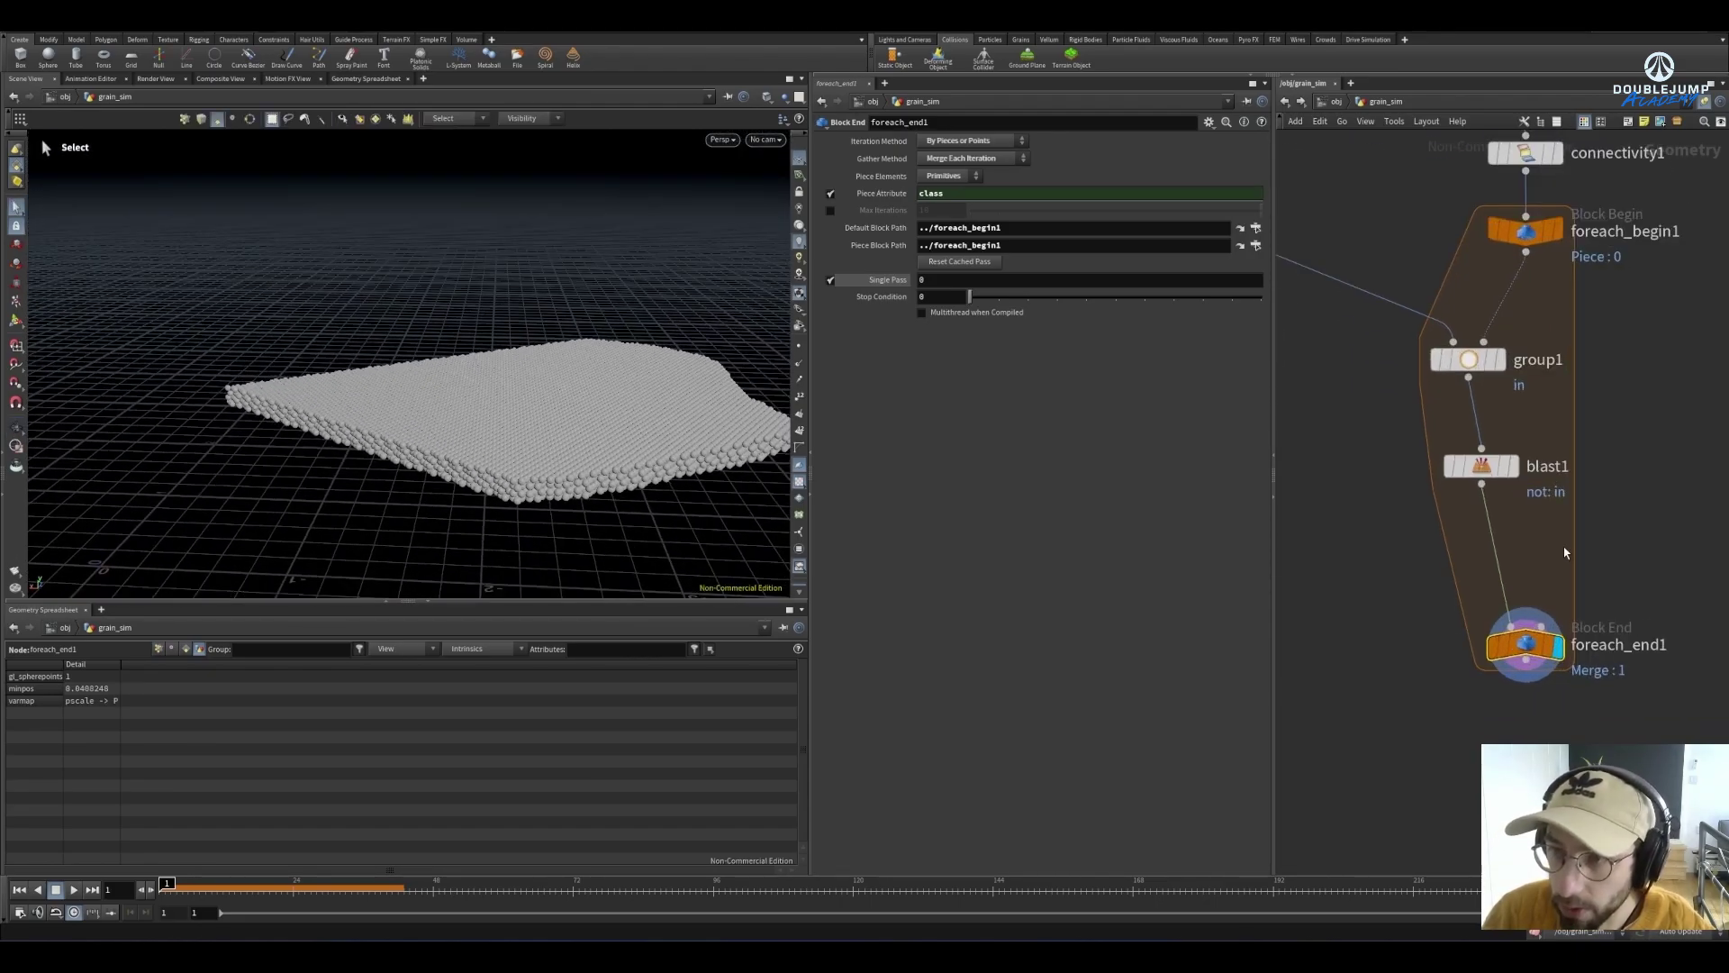
{"action": "left_click_drag", "start_coordinate": [1482, 466], "coordinate": [1468, 456]}
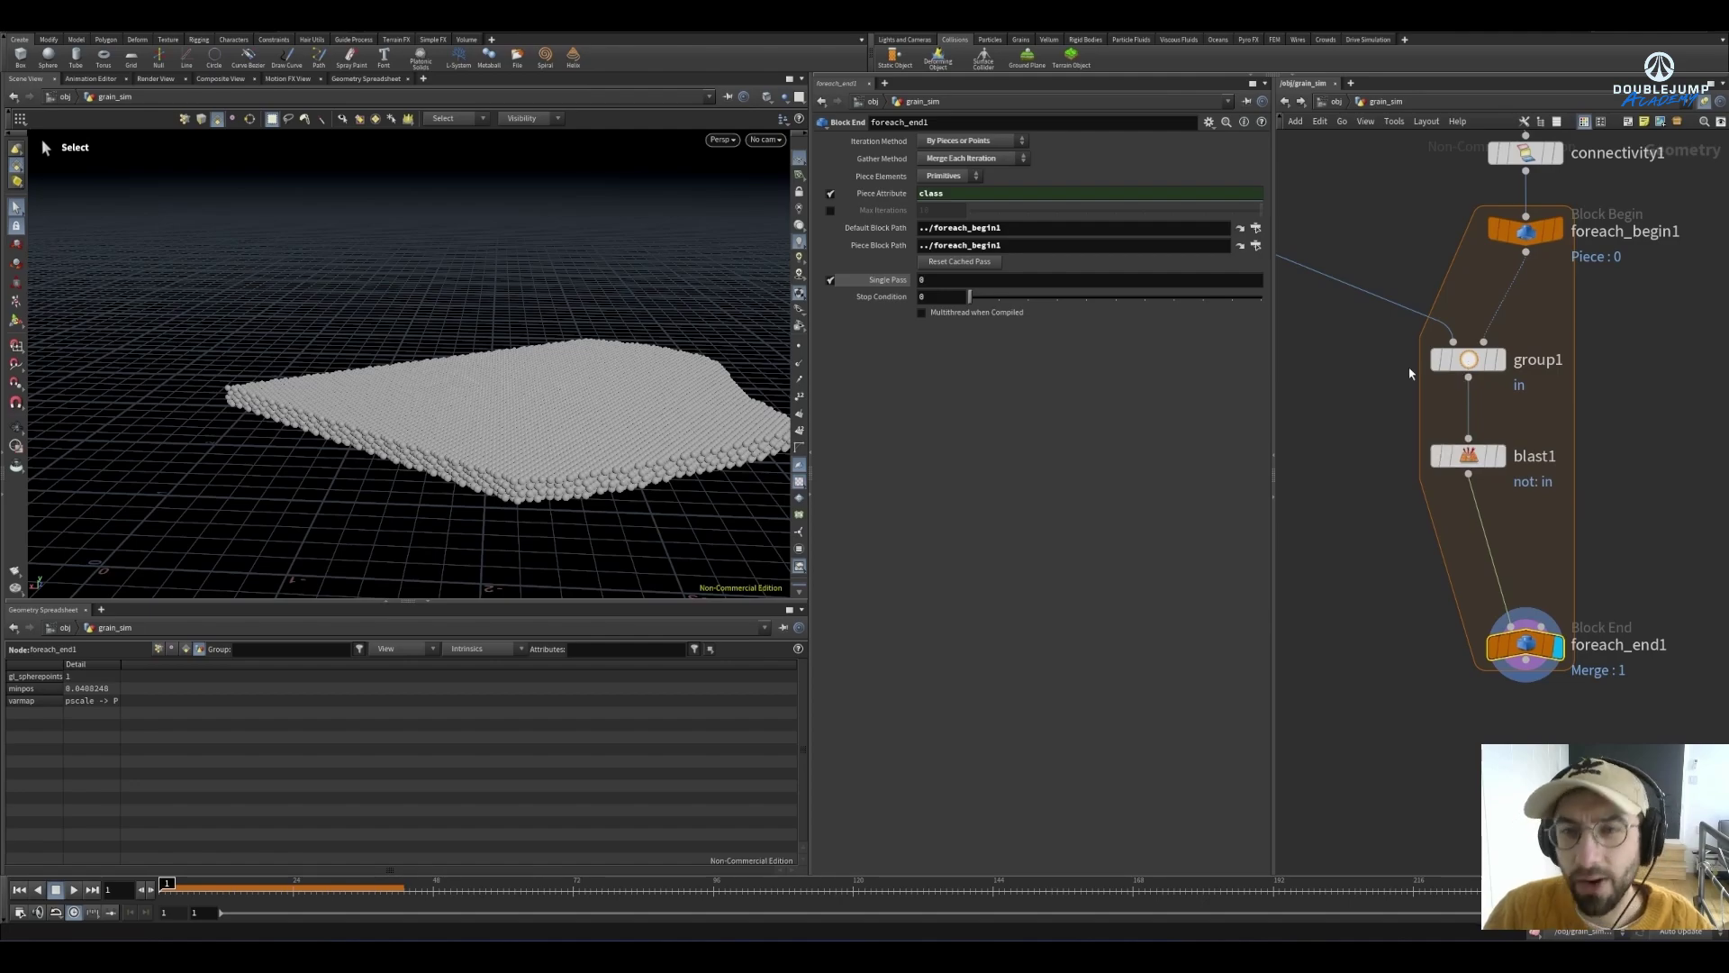
{"action": "middle_click_drag", "start_coordinate": [1310, 372], "coordinate": [1331, 444]}
{"action": "middle_click", "coordinate": [1492, 535]}
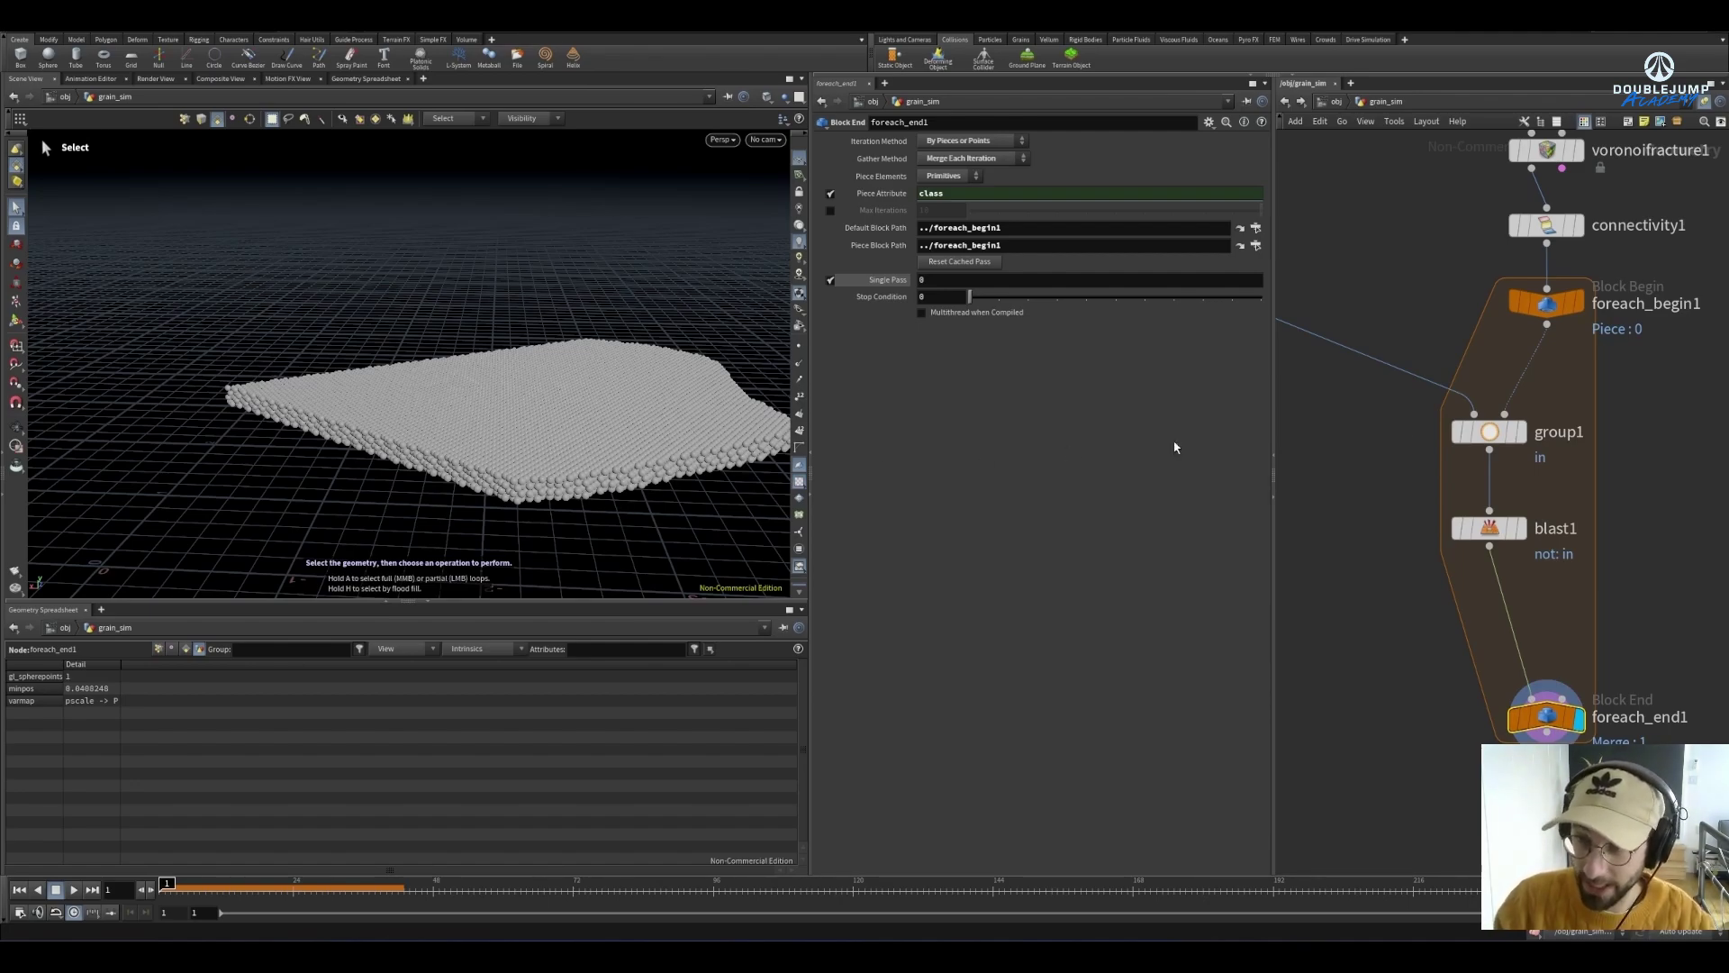
Insert an Attribute Promote node between foreach_begin1 and group1
{"action": "middle_click_drag", "start_coordinate": [1450, 262], "coordinate": [1341, 410]}
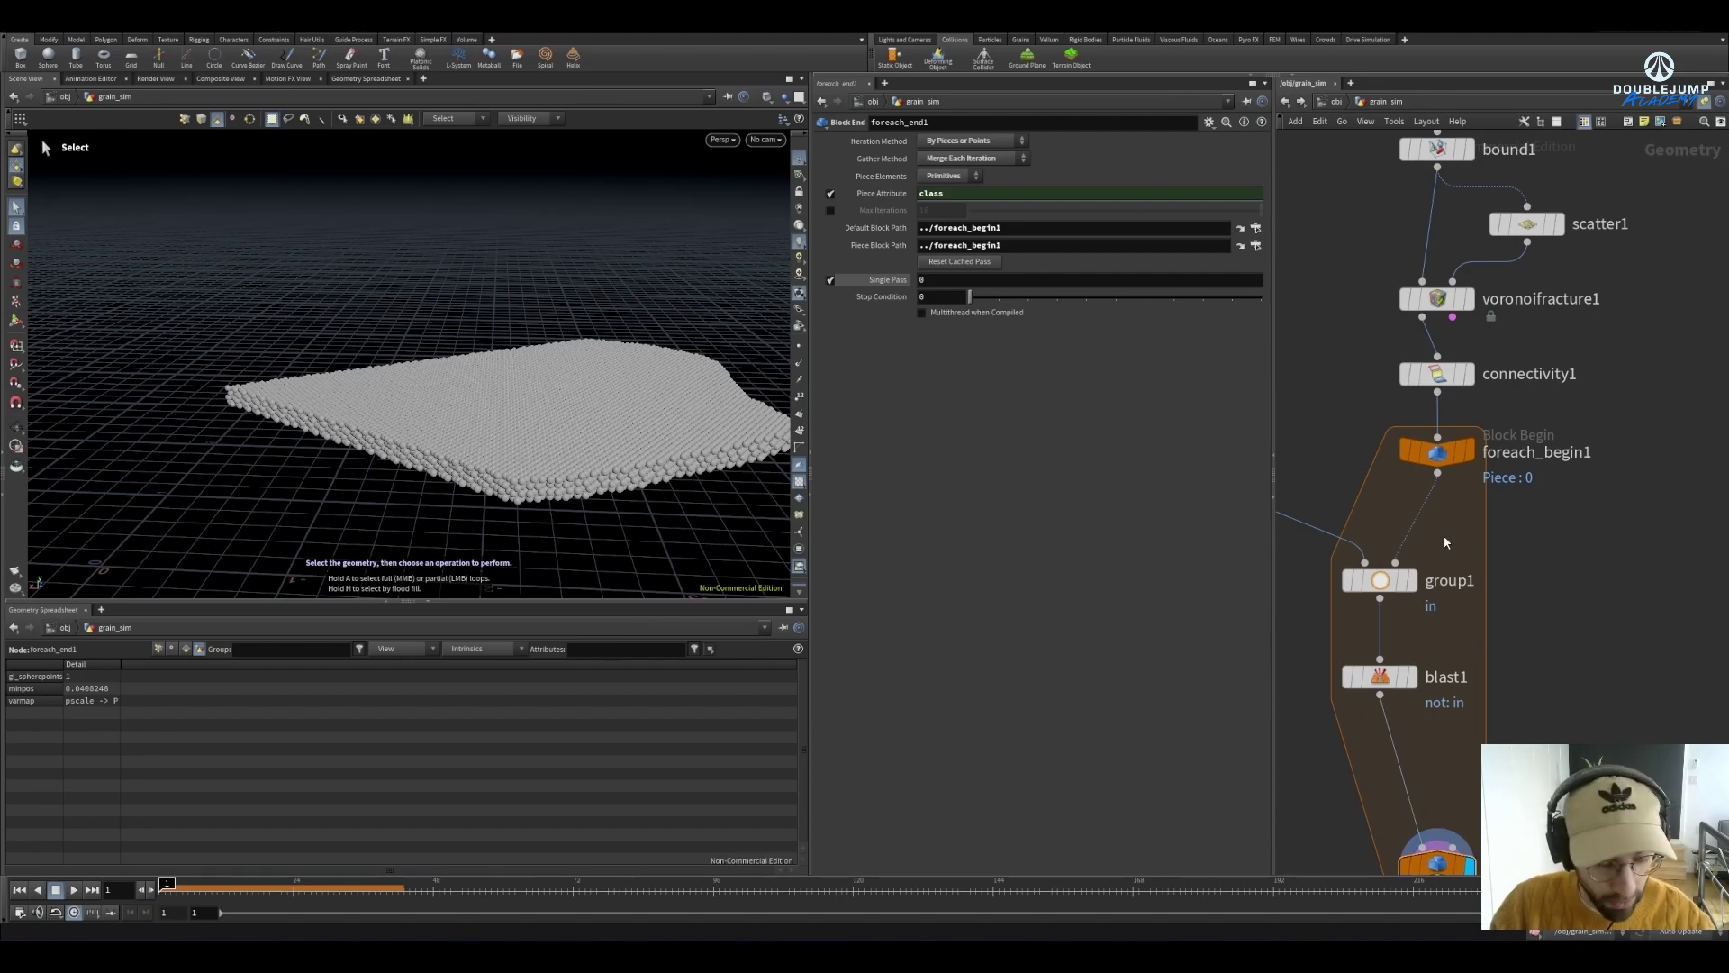
{"action": "key", "text": "Tab"}
{"action": "type", "text": "attr p"}
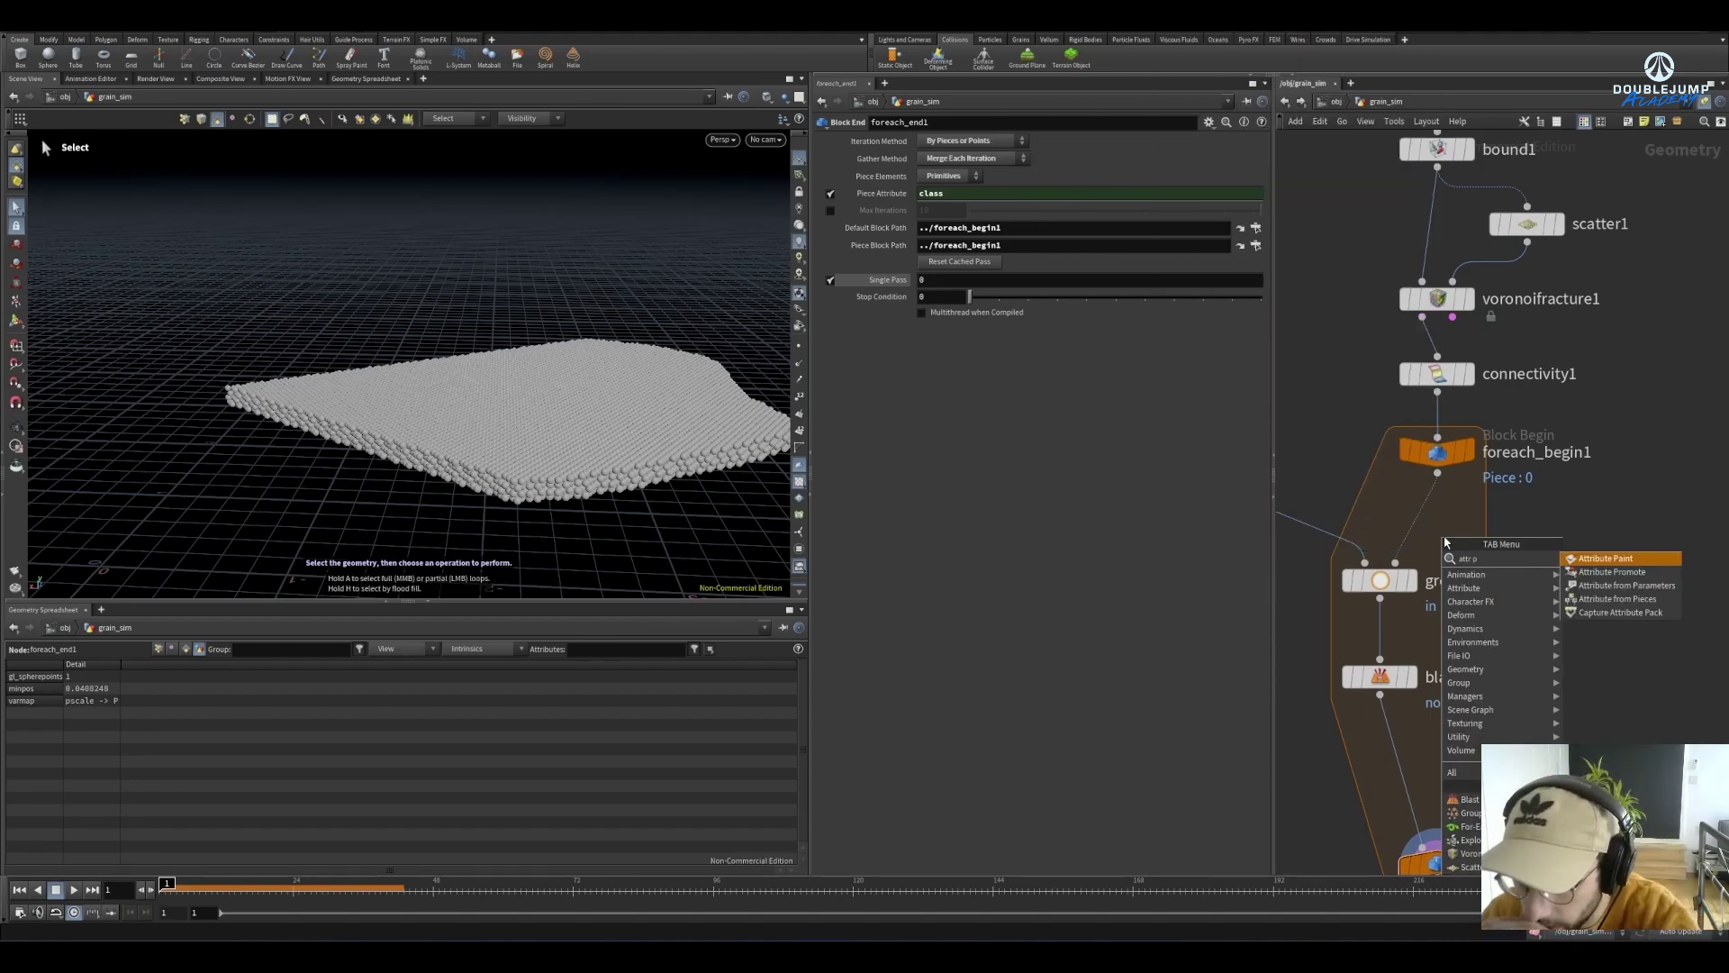
{"action": "key", "text": "Down"}
{"action": "key", "text": "Return"}
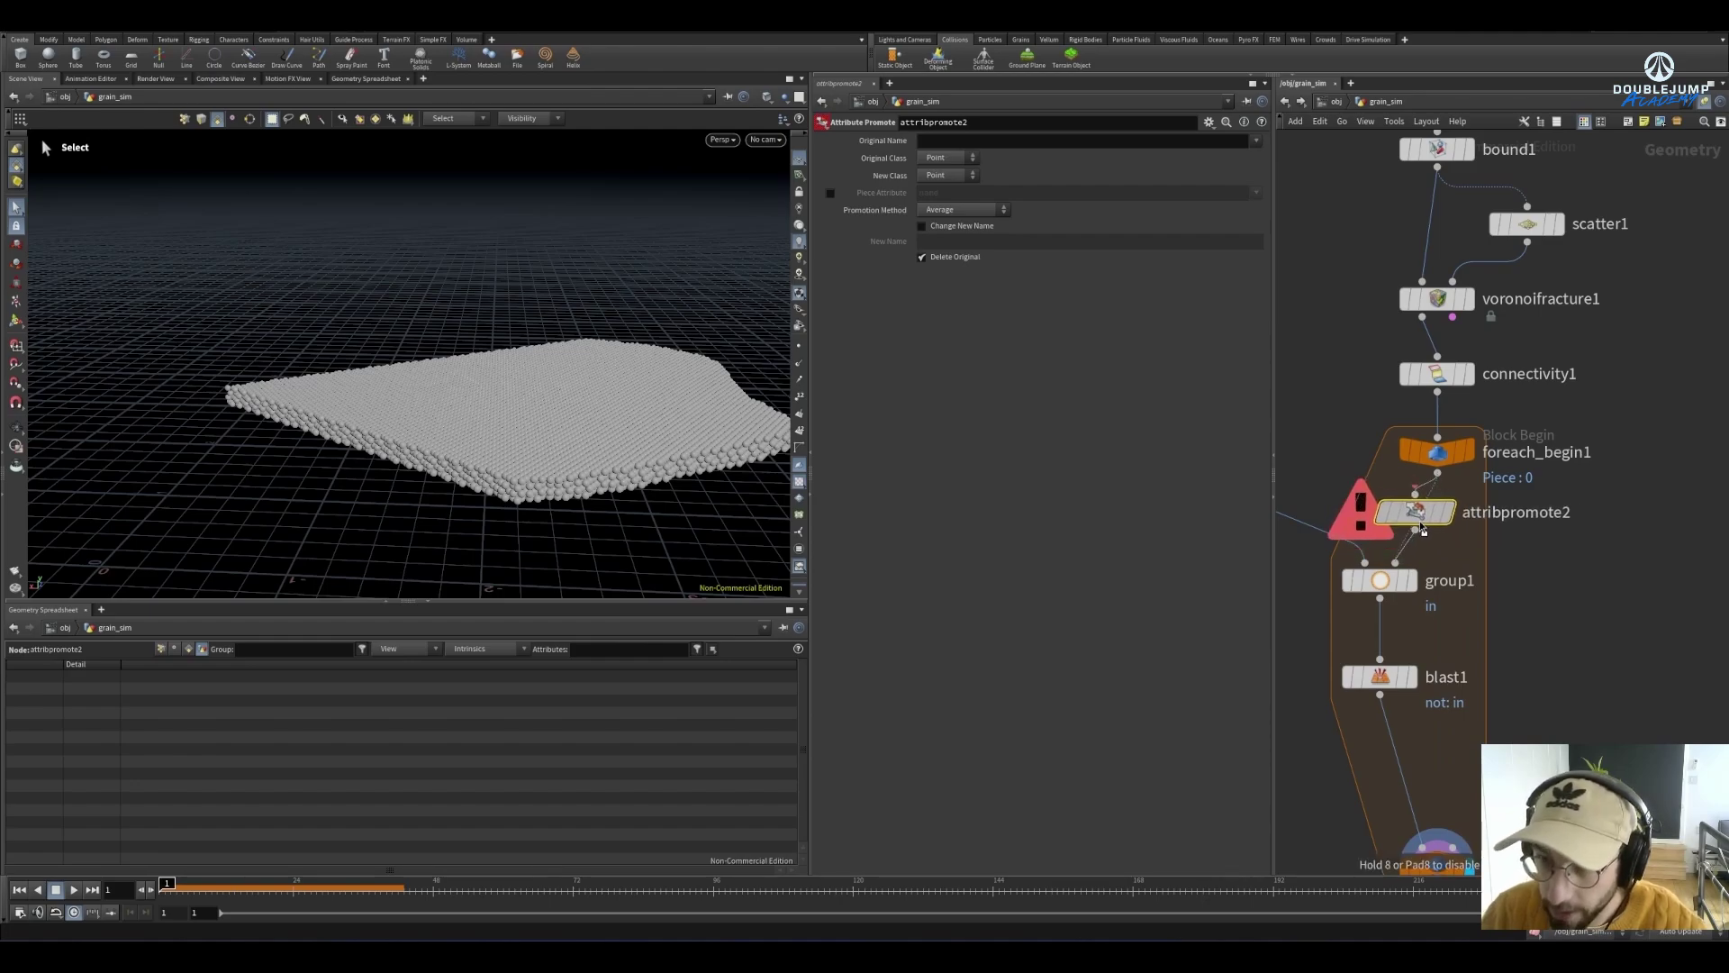
{"action": "left_click", "coordinate": [1422, 530]}
Check connectivity1's attributes, set attribpromote2 to promote class from Primitive to Point, and check its output attributes
{"action": "left_click", "coordinate": [1453, 375]}
{"action": "left_click", "coordinate": [1380, 374]}
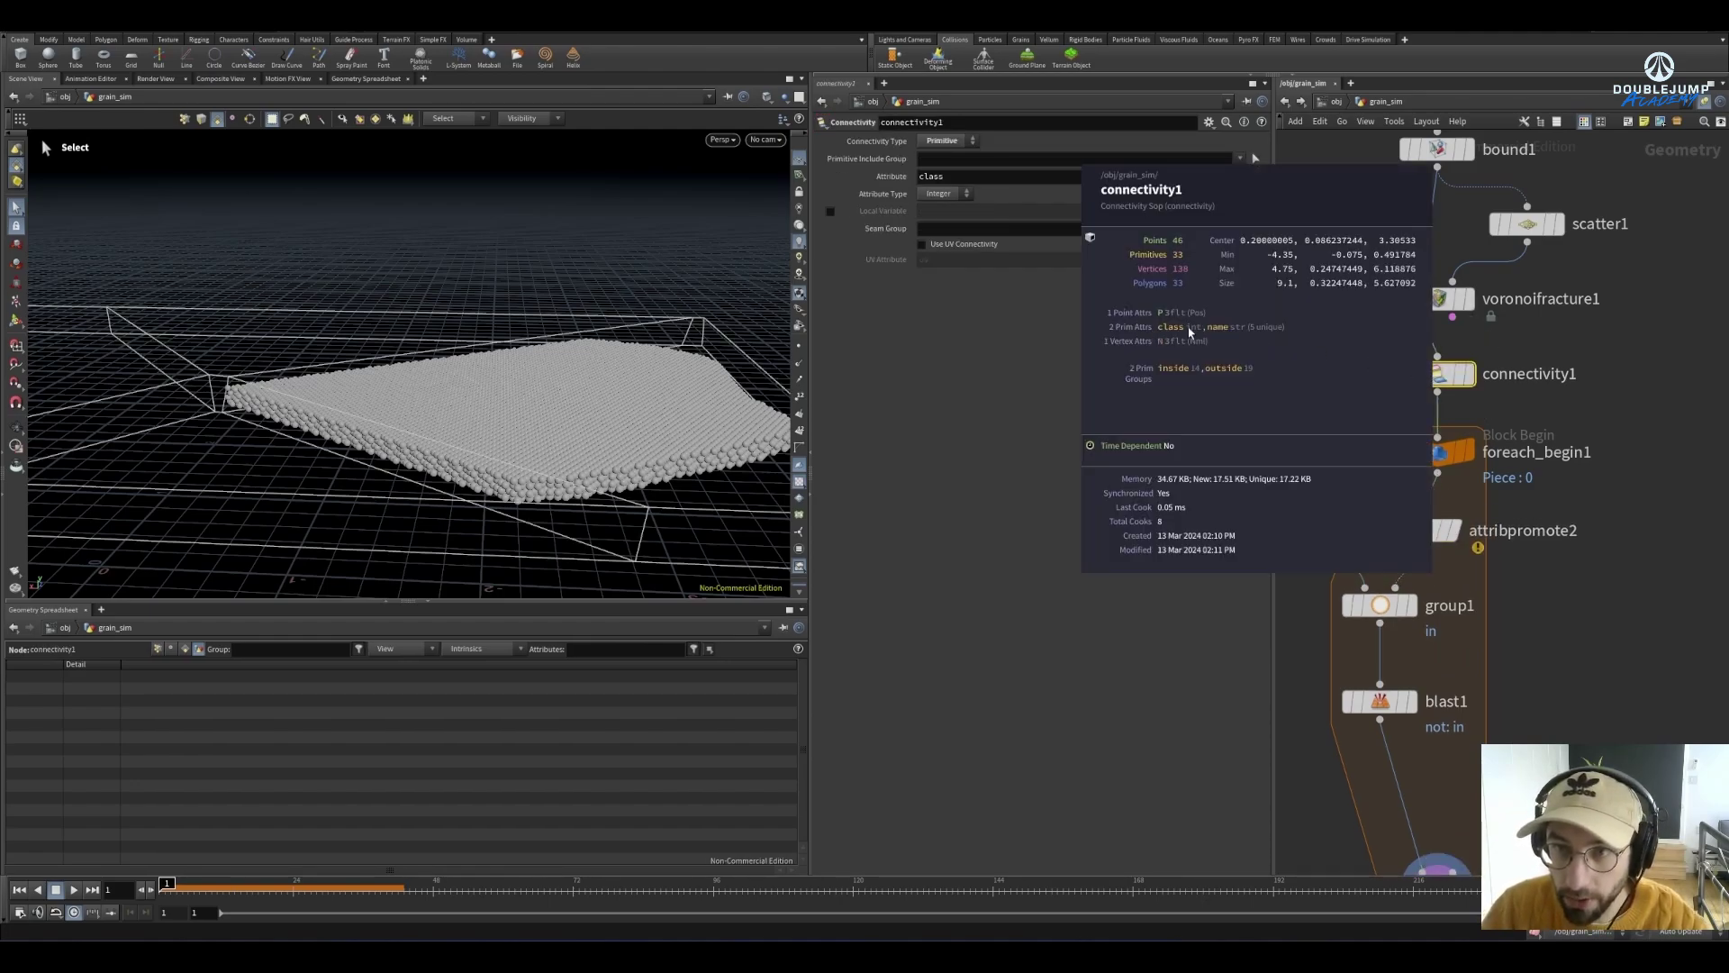
{"action": "left_click", "coordinate": [1422, 529]}
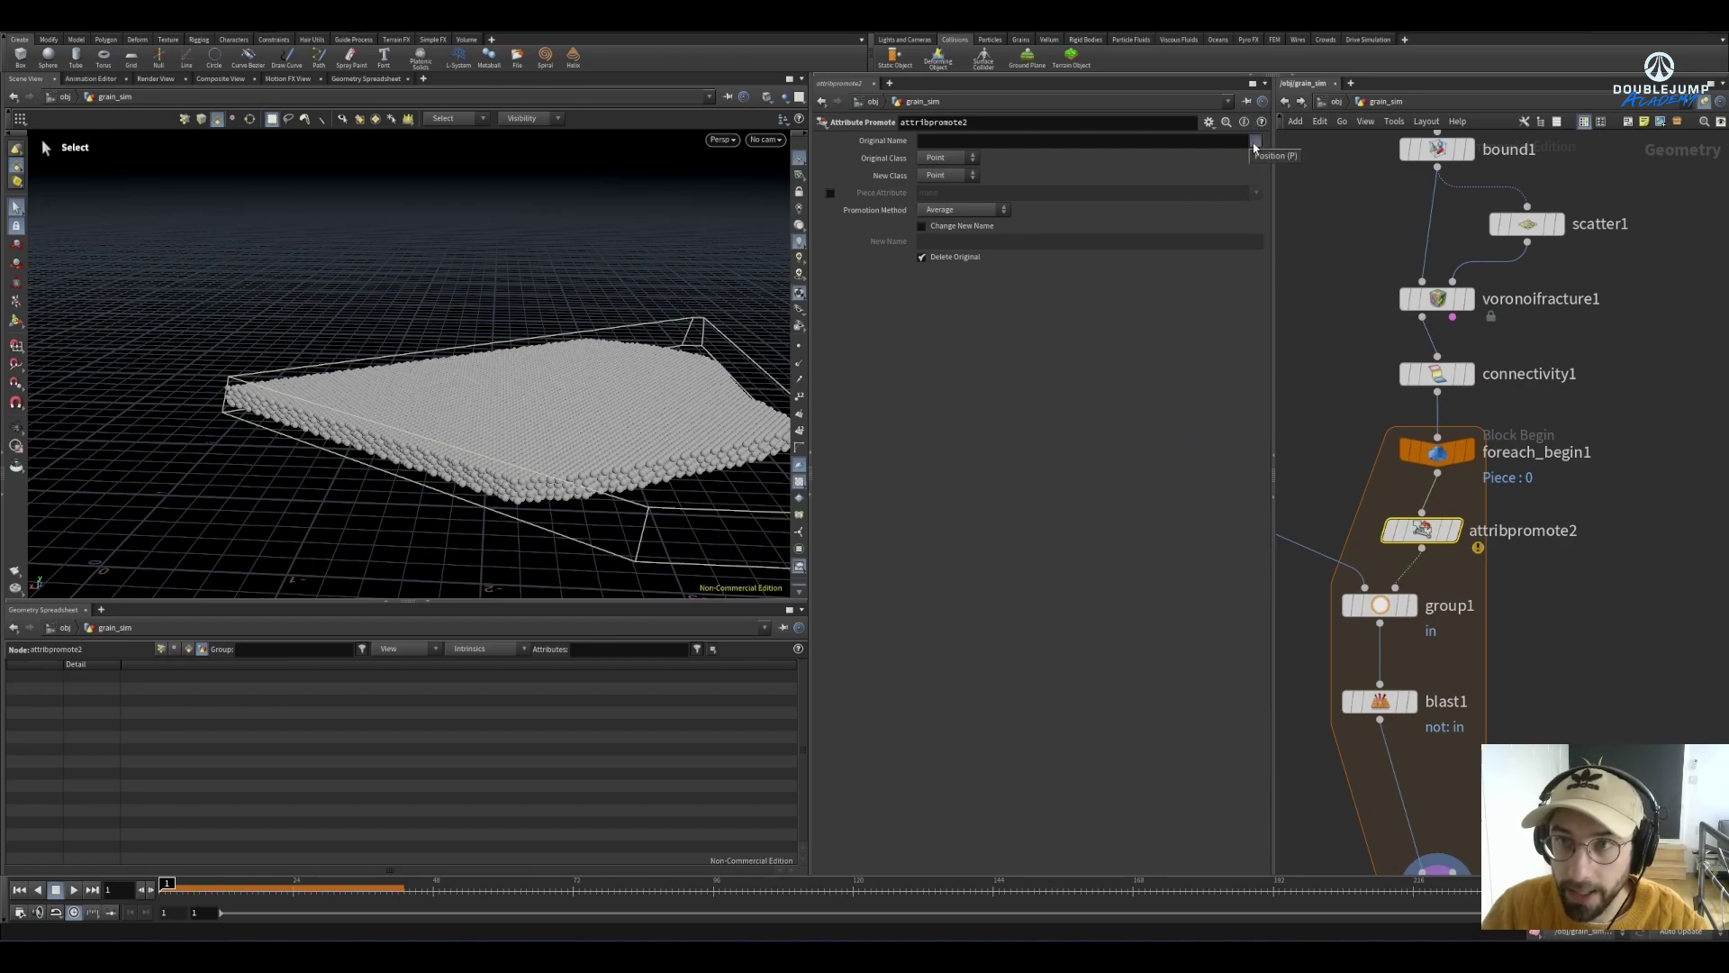
{"action": "left_click", "coordinate": [946, 157]}
{"action": "left_click", "coordinate": [941, 175]}
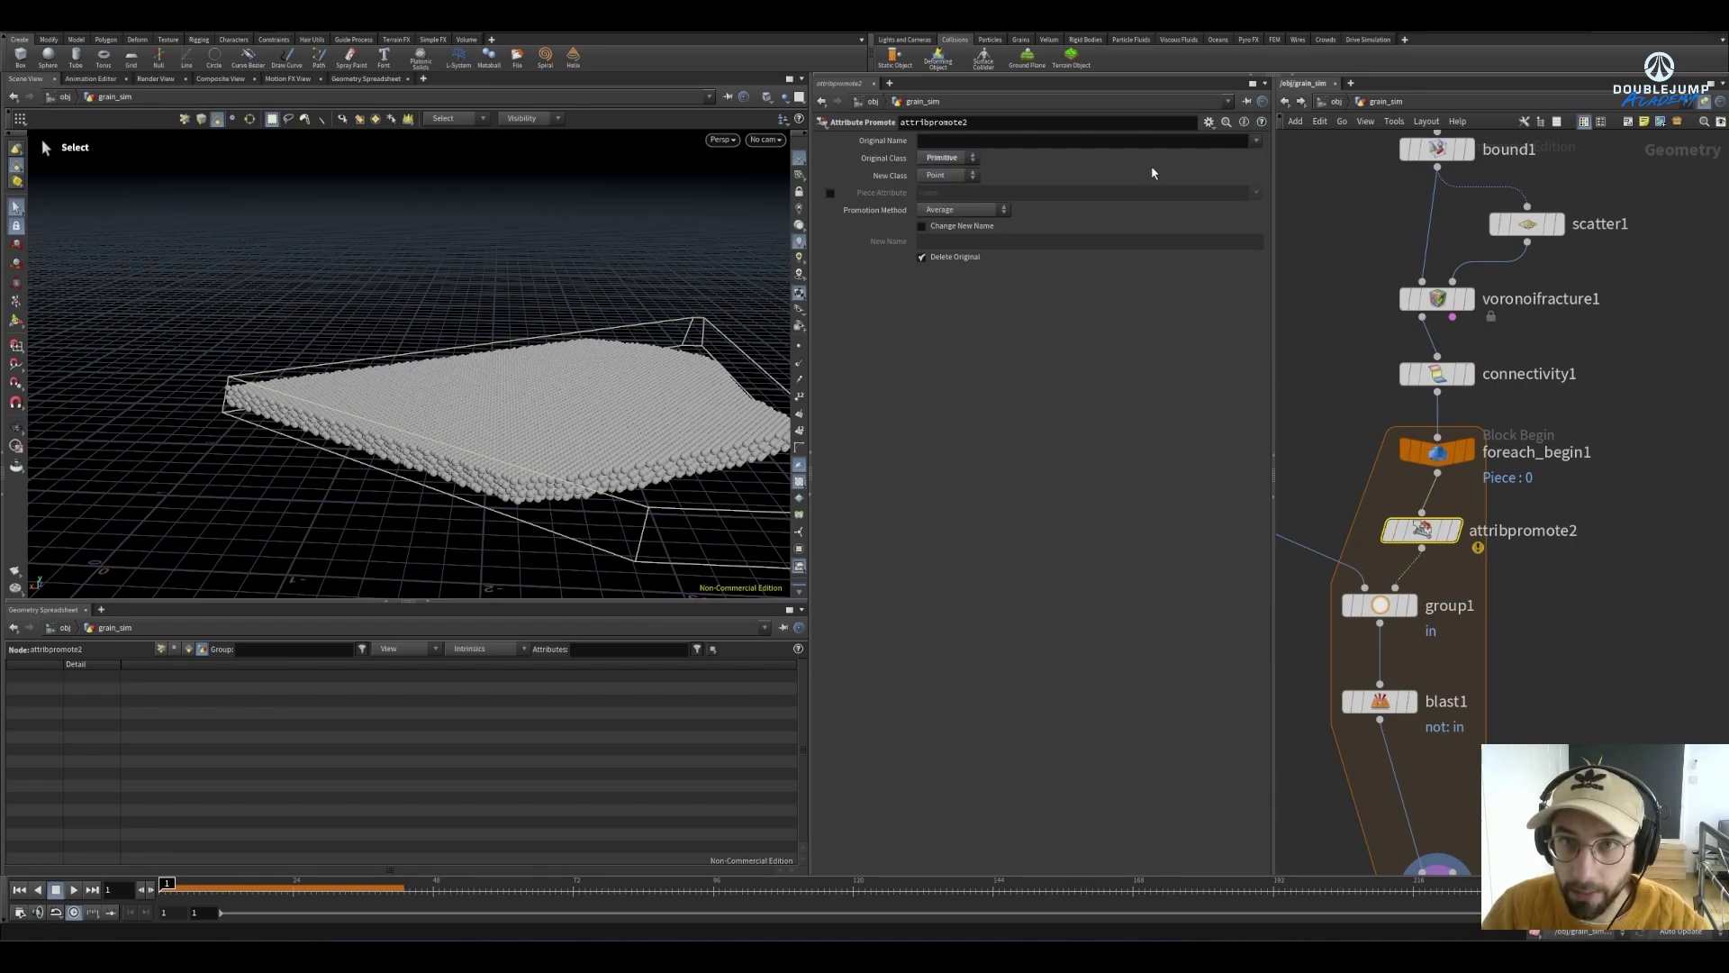
{"action": "left_click", "coordinate": [1255, 141]}
{"action": "left_click", "coordinate": [1262, 166]}
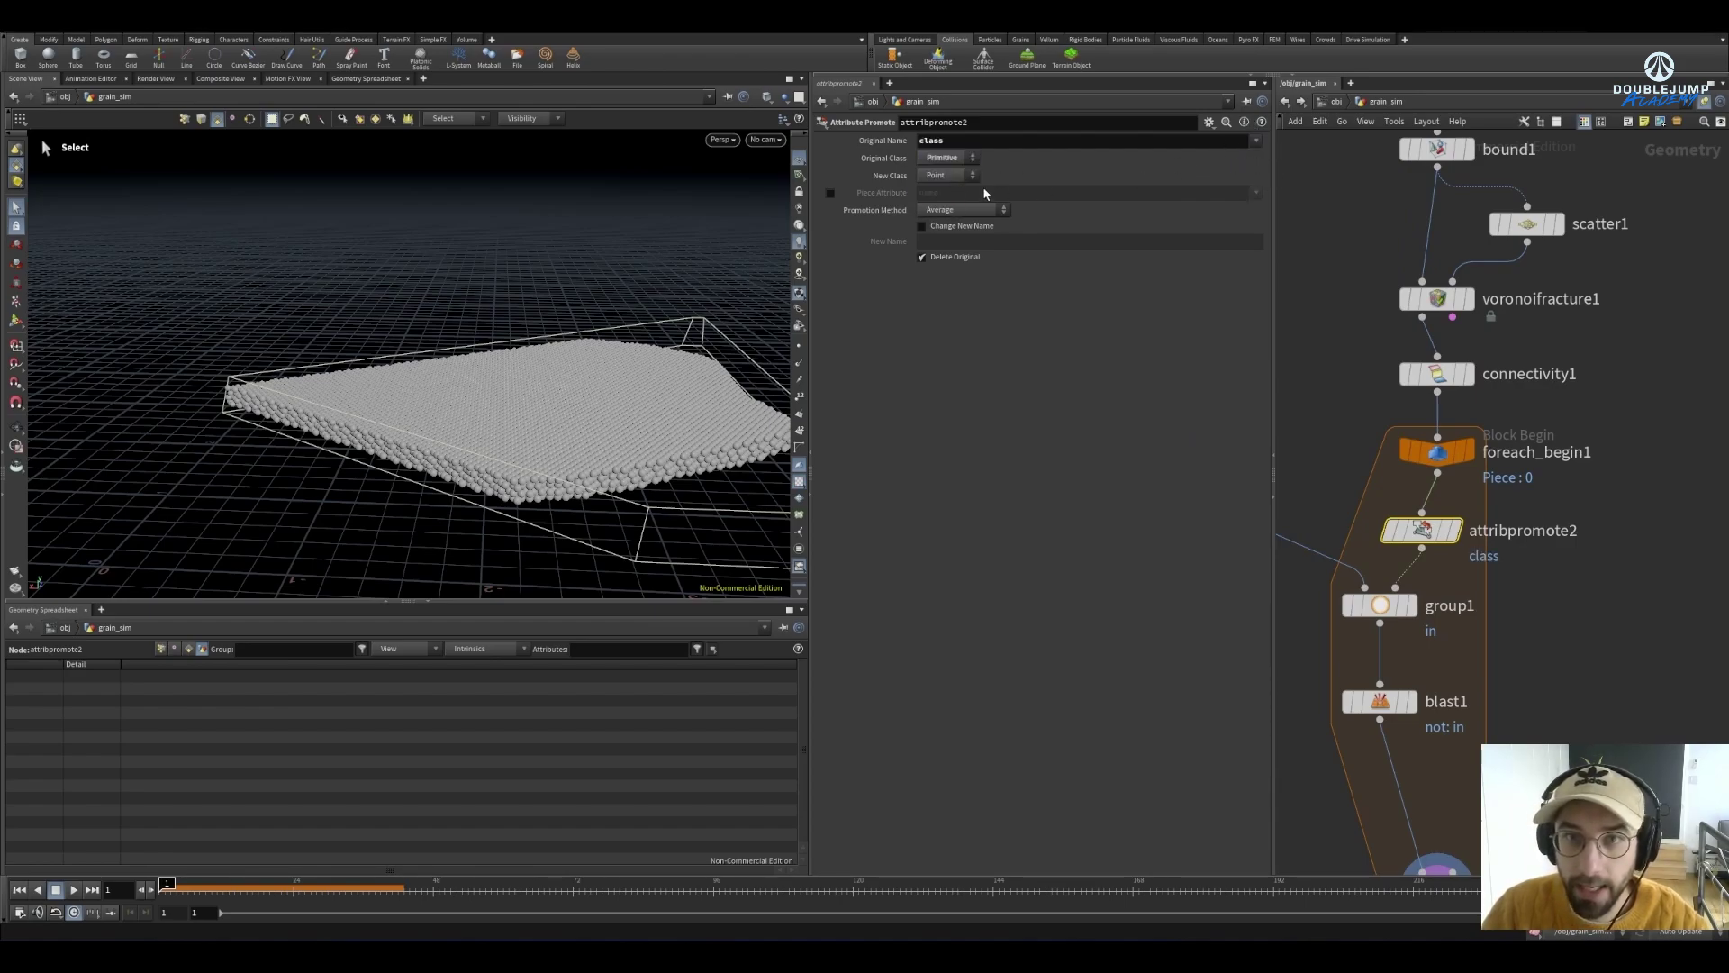
{"action": "middle_click", "coordinate": [1423, 530]}
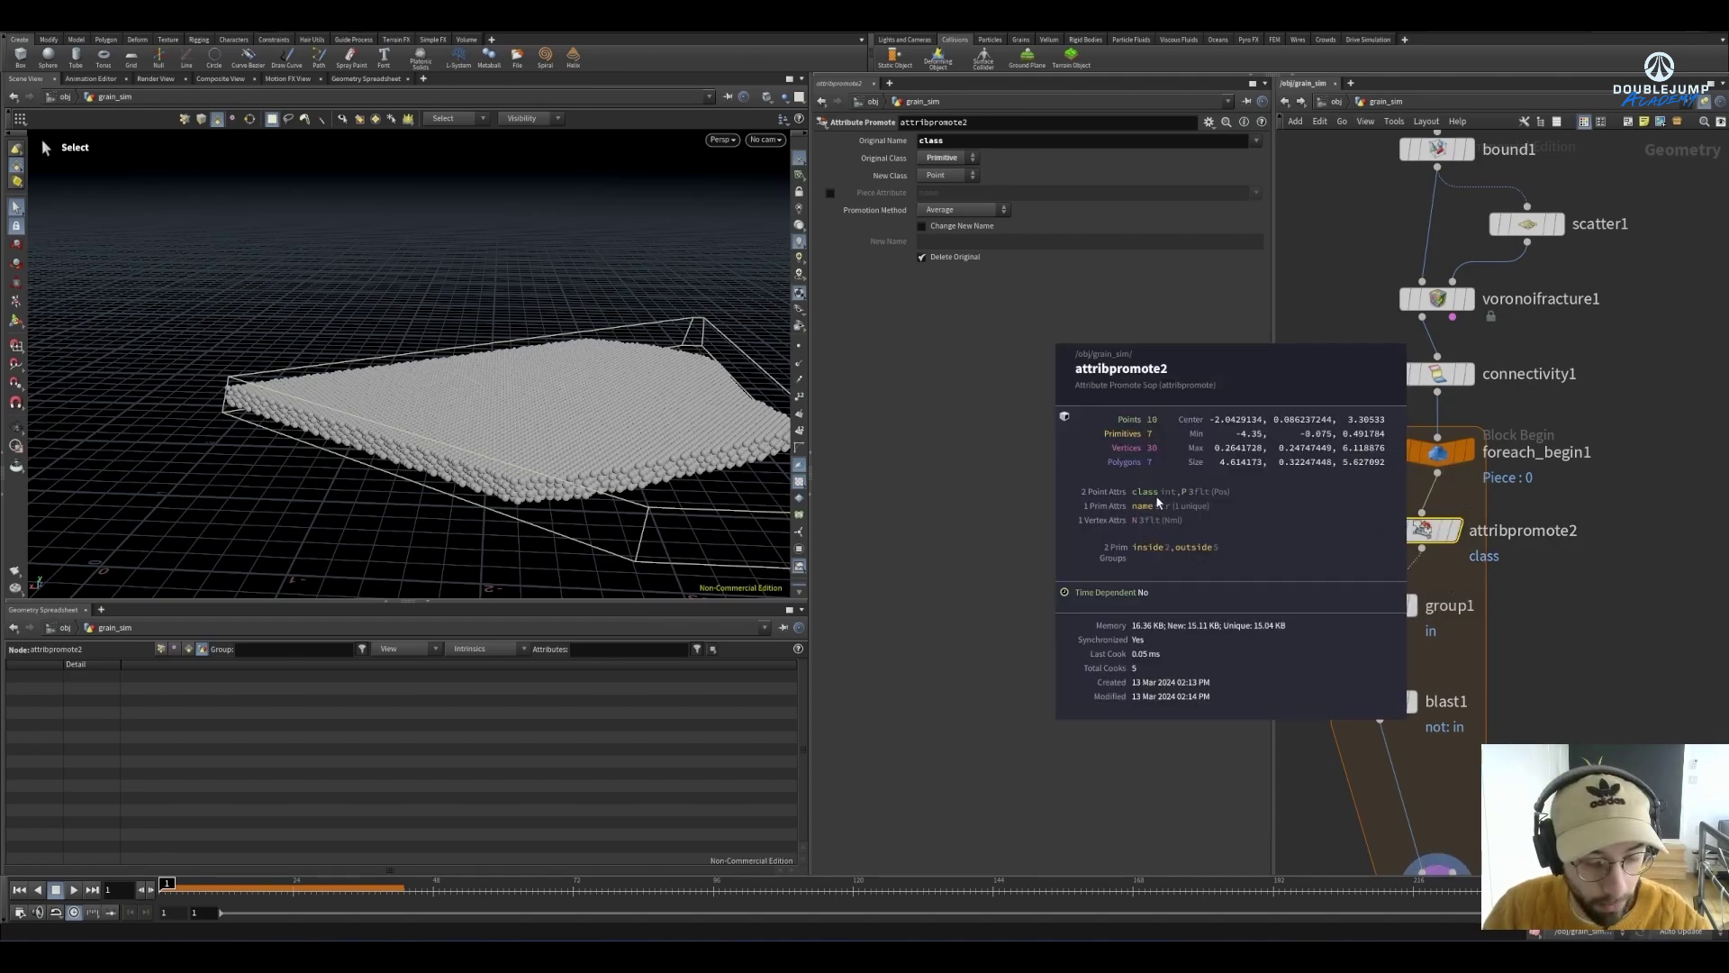
{"action": "left_click", "coordinate": [1538, 610]}
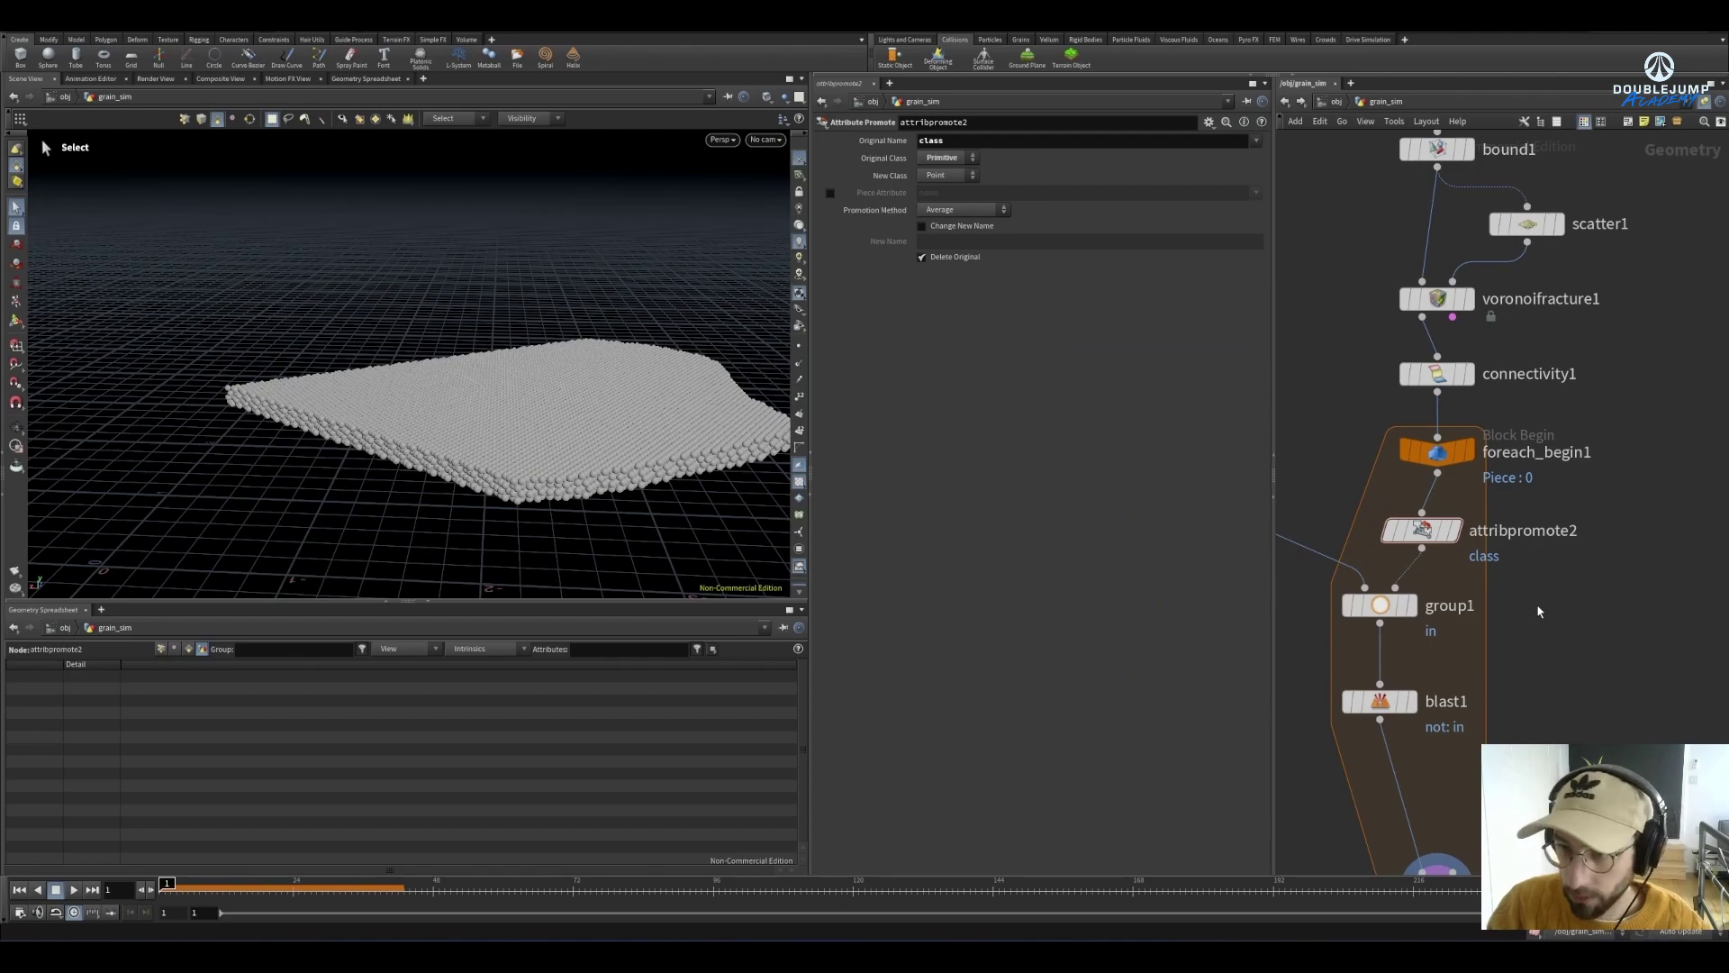
Insert an Attribute Transfer node between blast1 and foreach_end1, with attribpromote2 connected as its second input
{"action": "middle_click_drag", "start_coordinate": [1489, 640], "coordinate": [1441, 525]}
{"action": "key", "text": "Tab"}
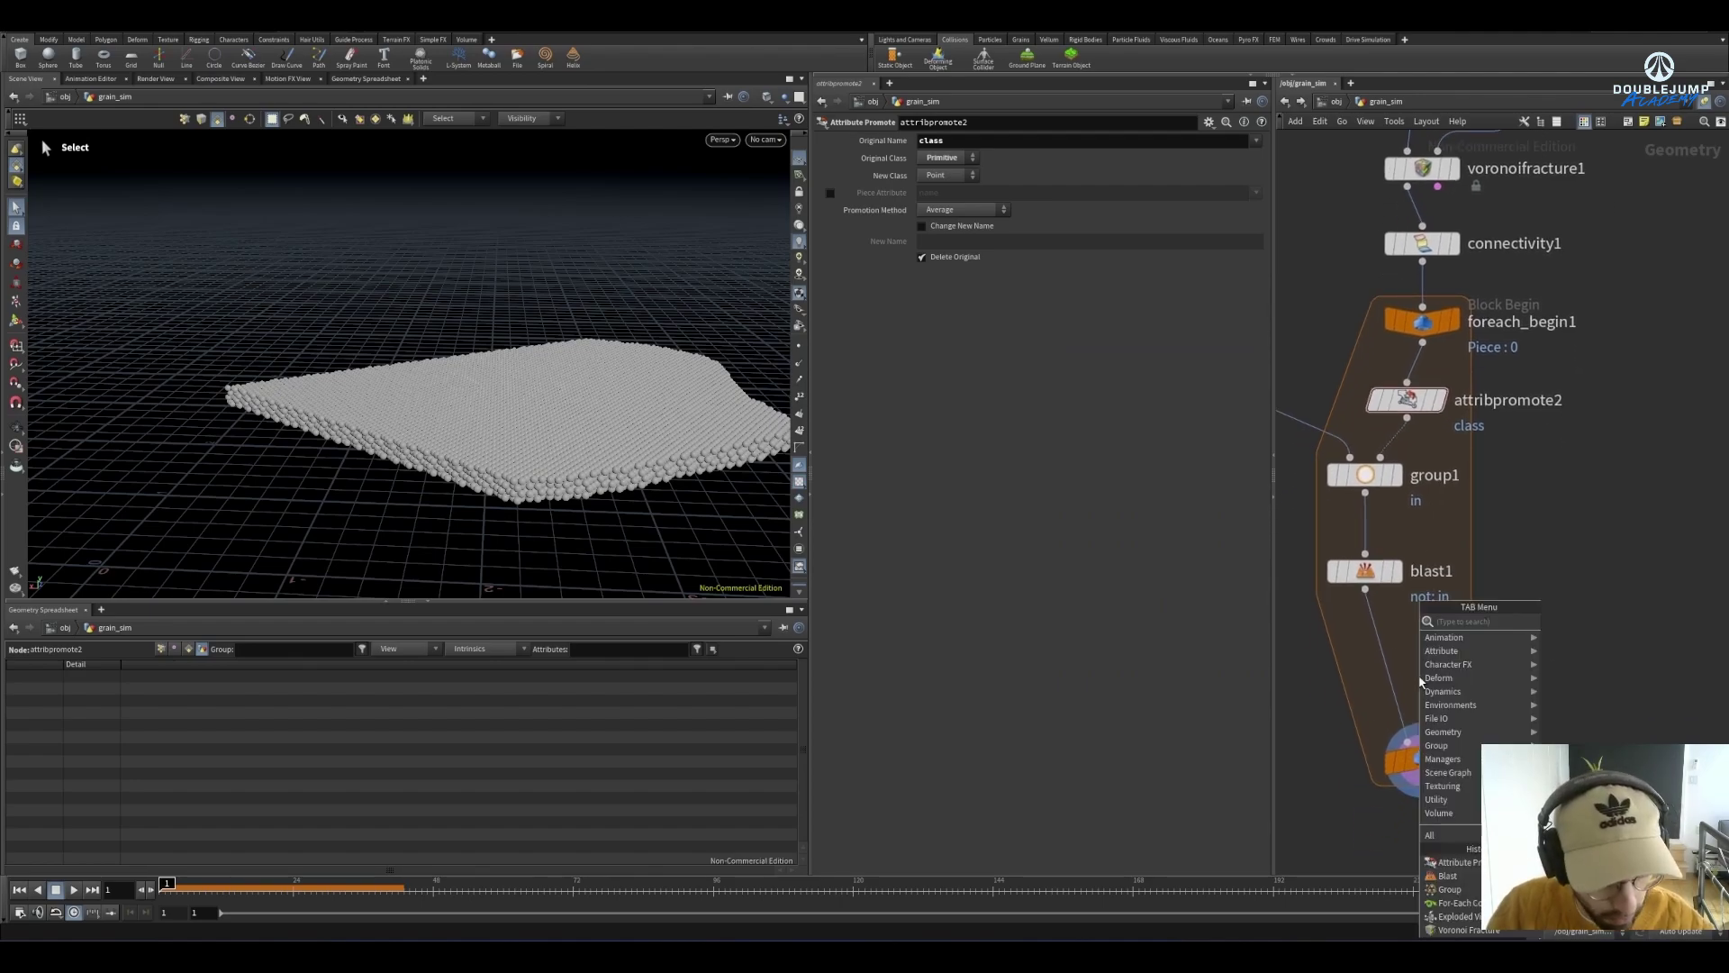
{"action": "type", "text": "trand"}
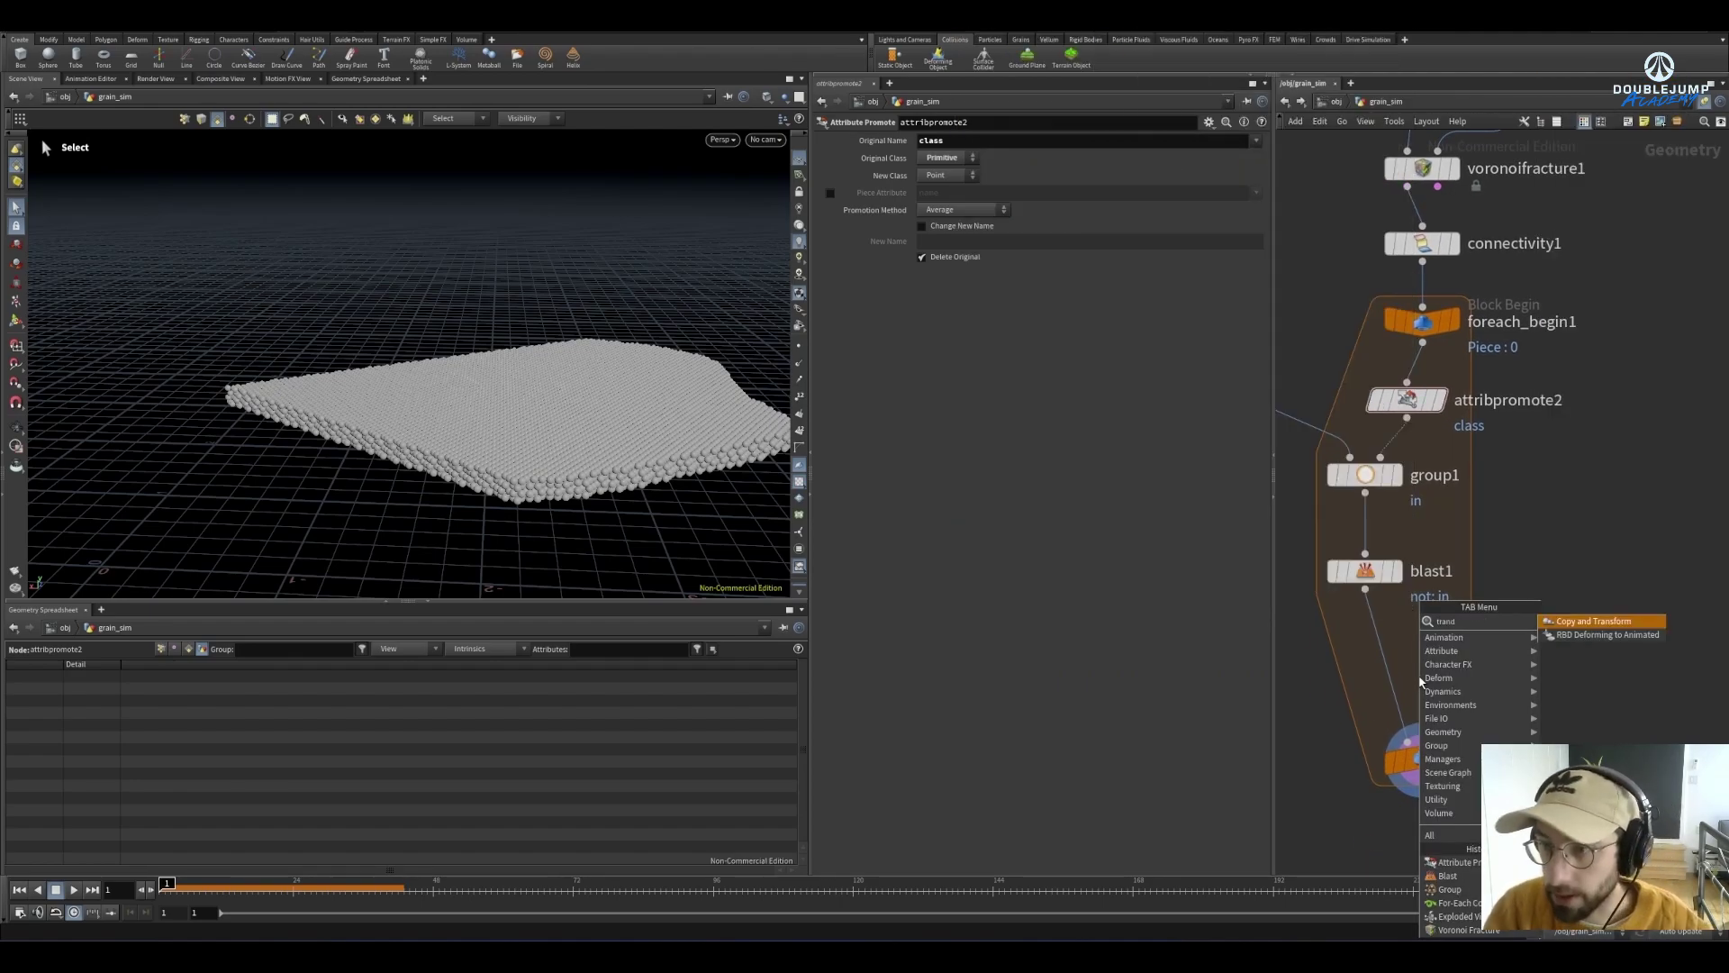
{"action": "key", "text": "BackSpace"}
{"action": "key", "text": "BackSpace"}
{"action": "key", "text": "BackSpace"}
{"action": "key", "text": "BackSpace"}
{"action": "key", "text": "BackSpace"}
{"action": "type", "text": "att"}
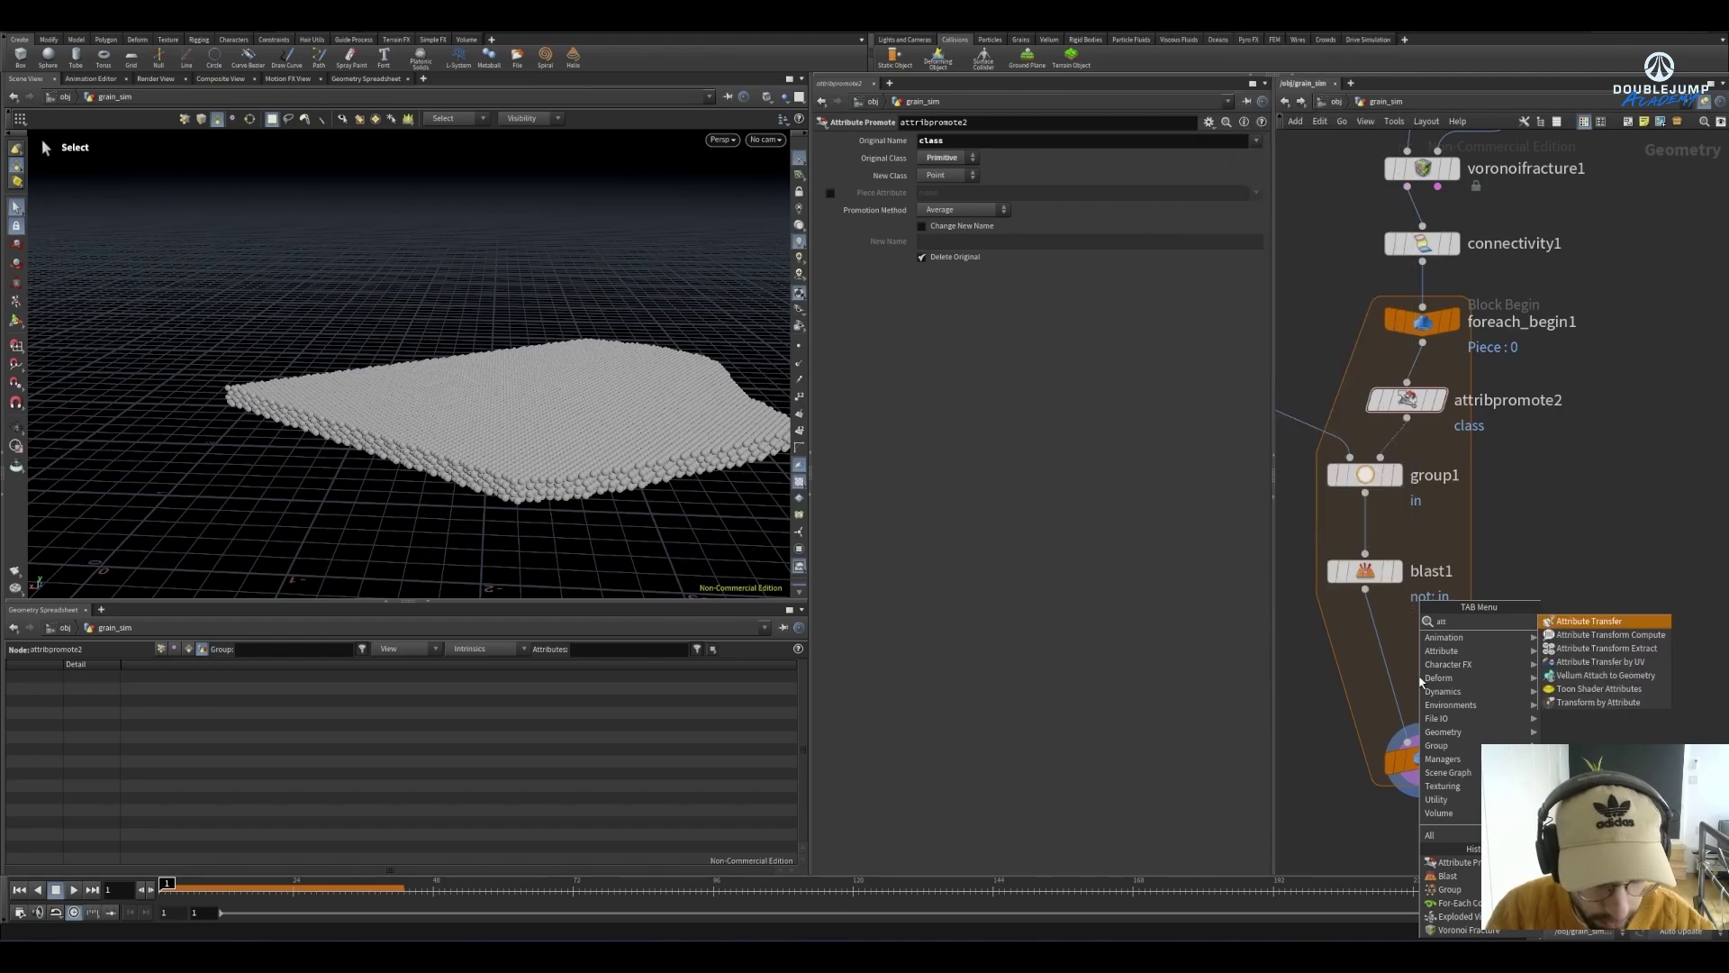
{"action": "type", "text": " tran"}
{"action": "key", "text": "Return"}
{"action": "left_click", "coordinate": [1392, 671]}
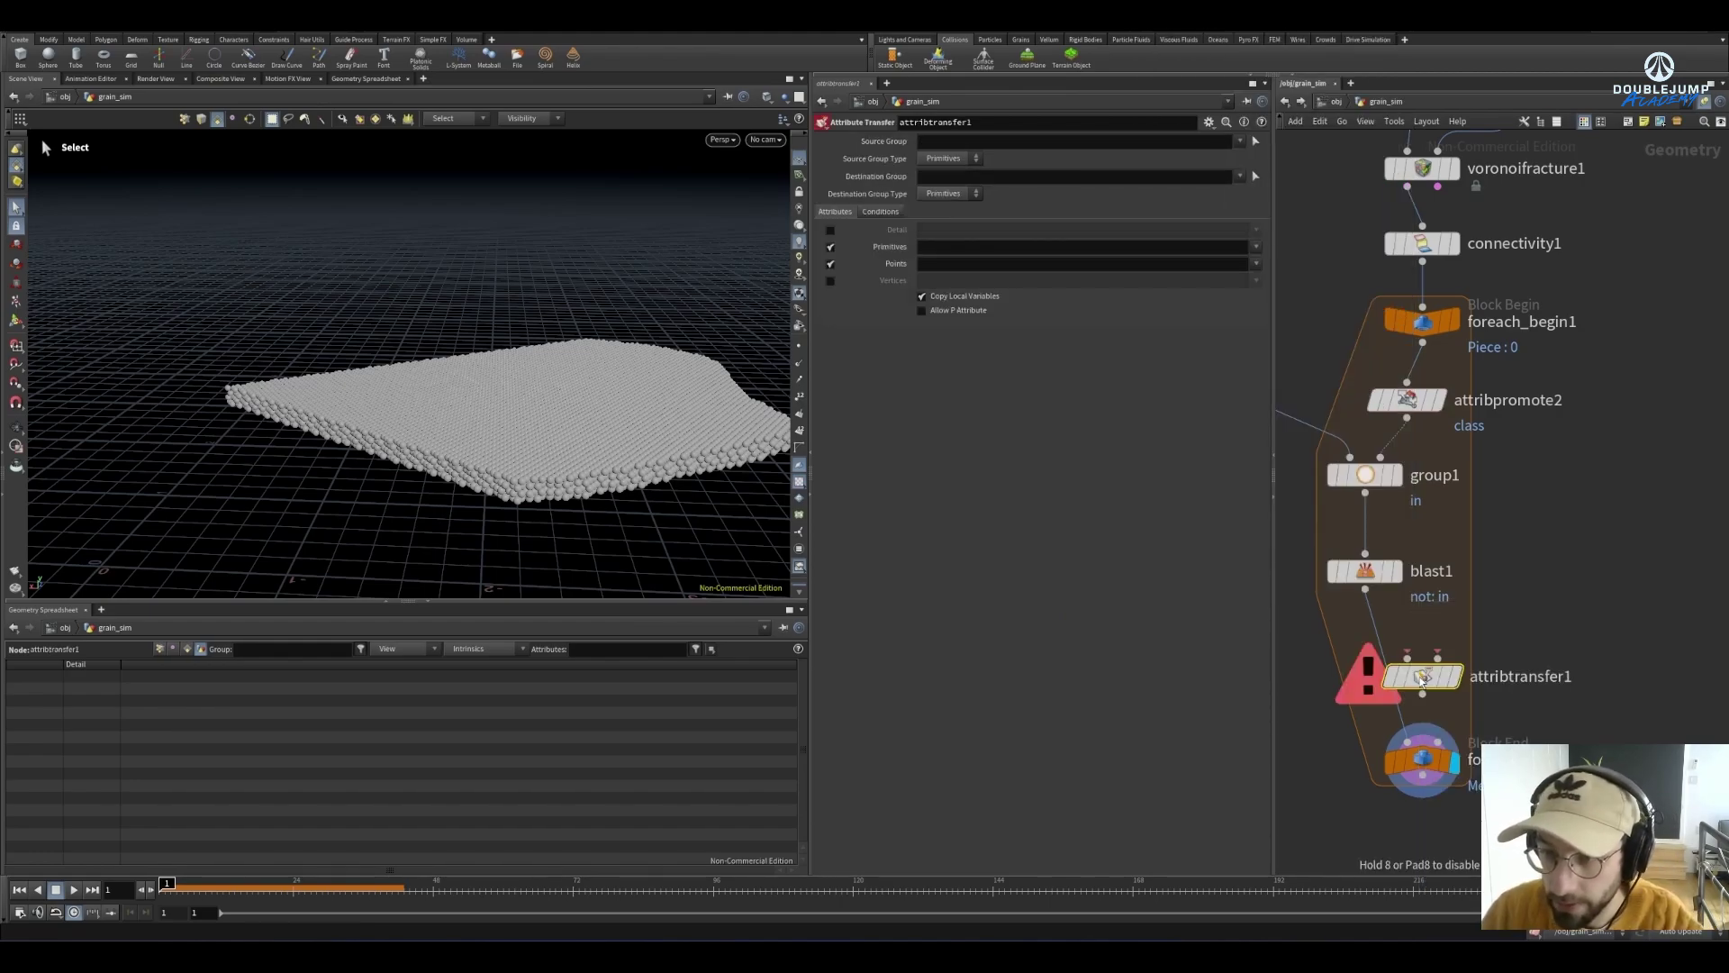
{"action": "left_click_drag", "start_coordinate": [1401, 656], "coordinate": [1407, 412]}
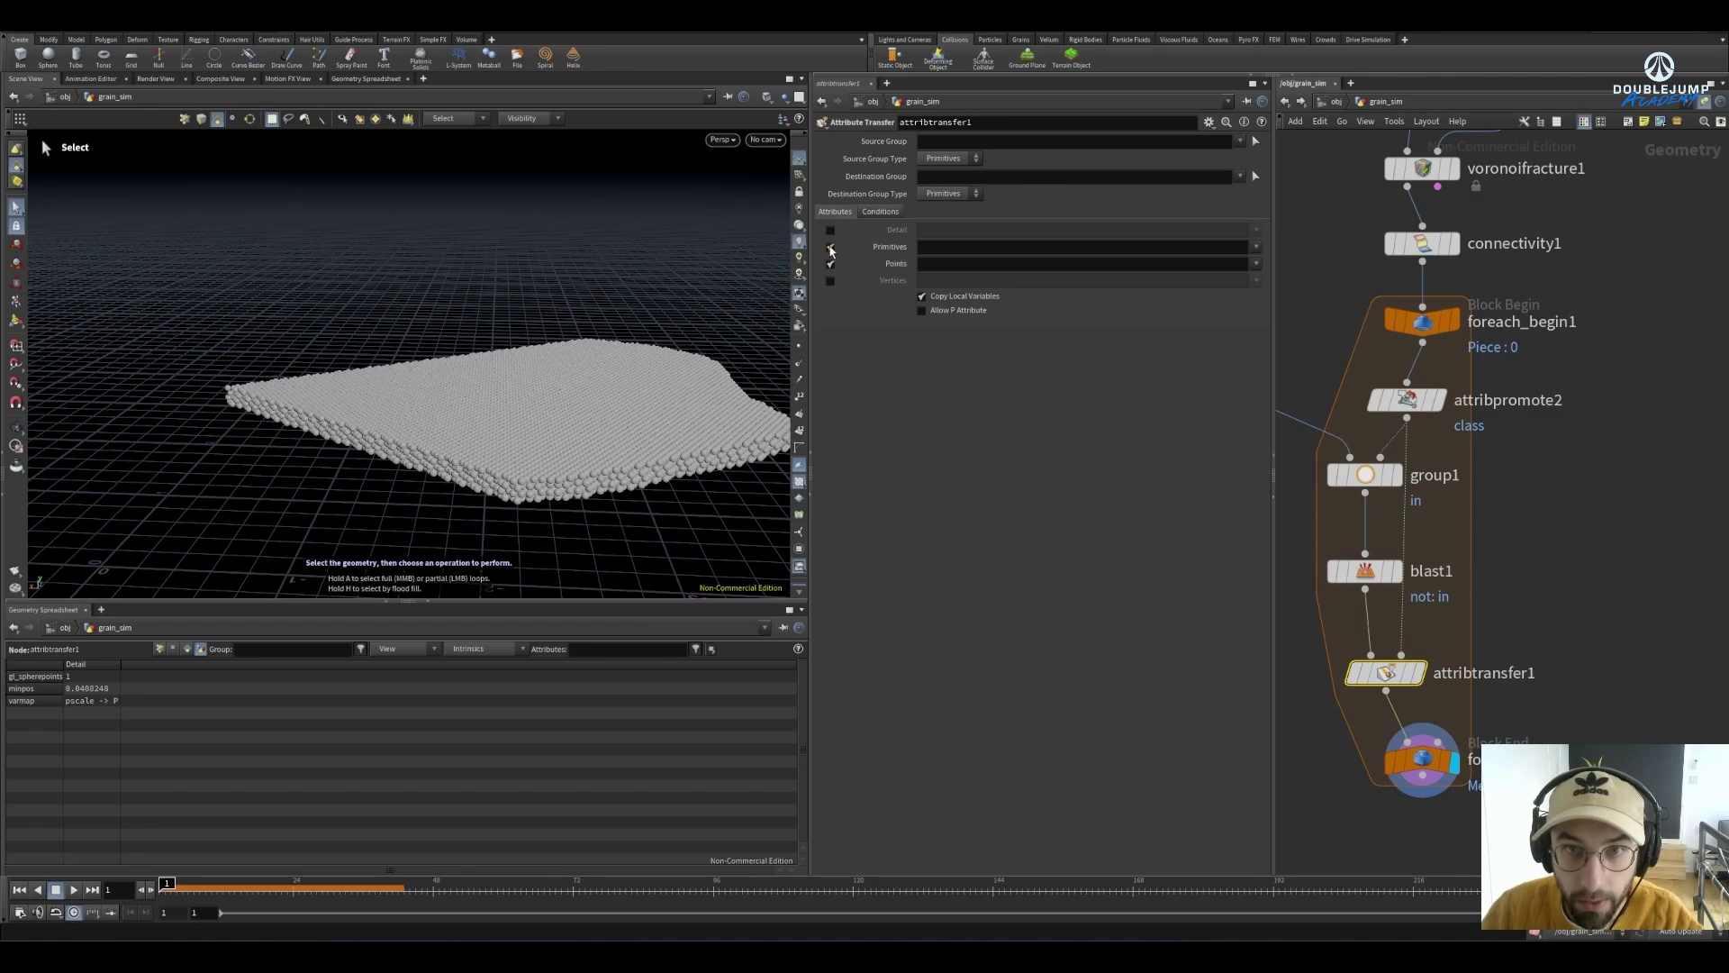
Set attribtransfer1 to transfer only the class point attribute, with primitives disabled and a distance threshold of 100
{"action": "left_click", "coordinate": [830, 246]}
{"action": "left_click", "coordinate": [1257, 263]}
{"action": "left_click", "coordinate": [1264, 291]}
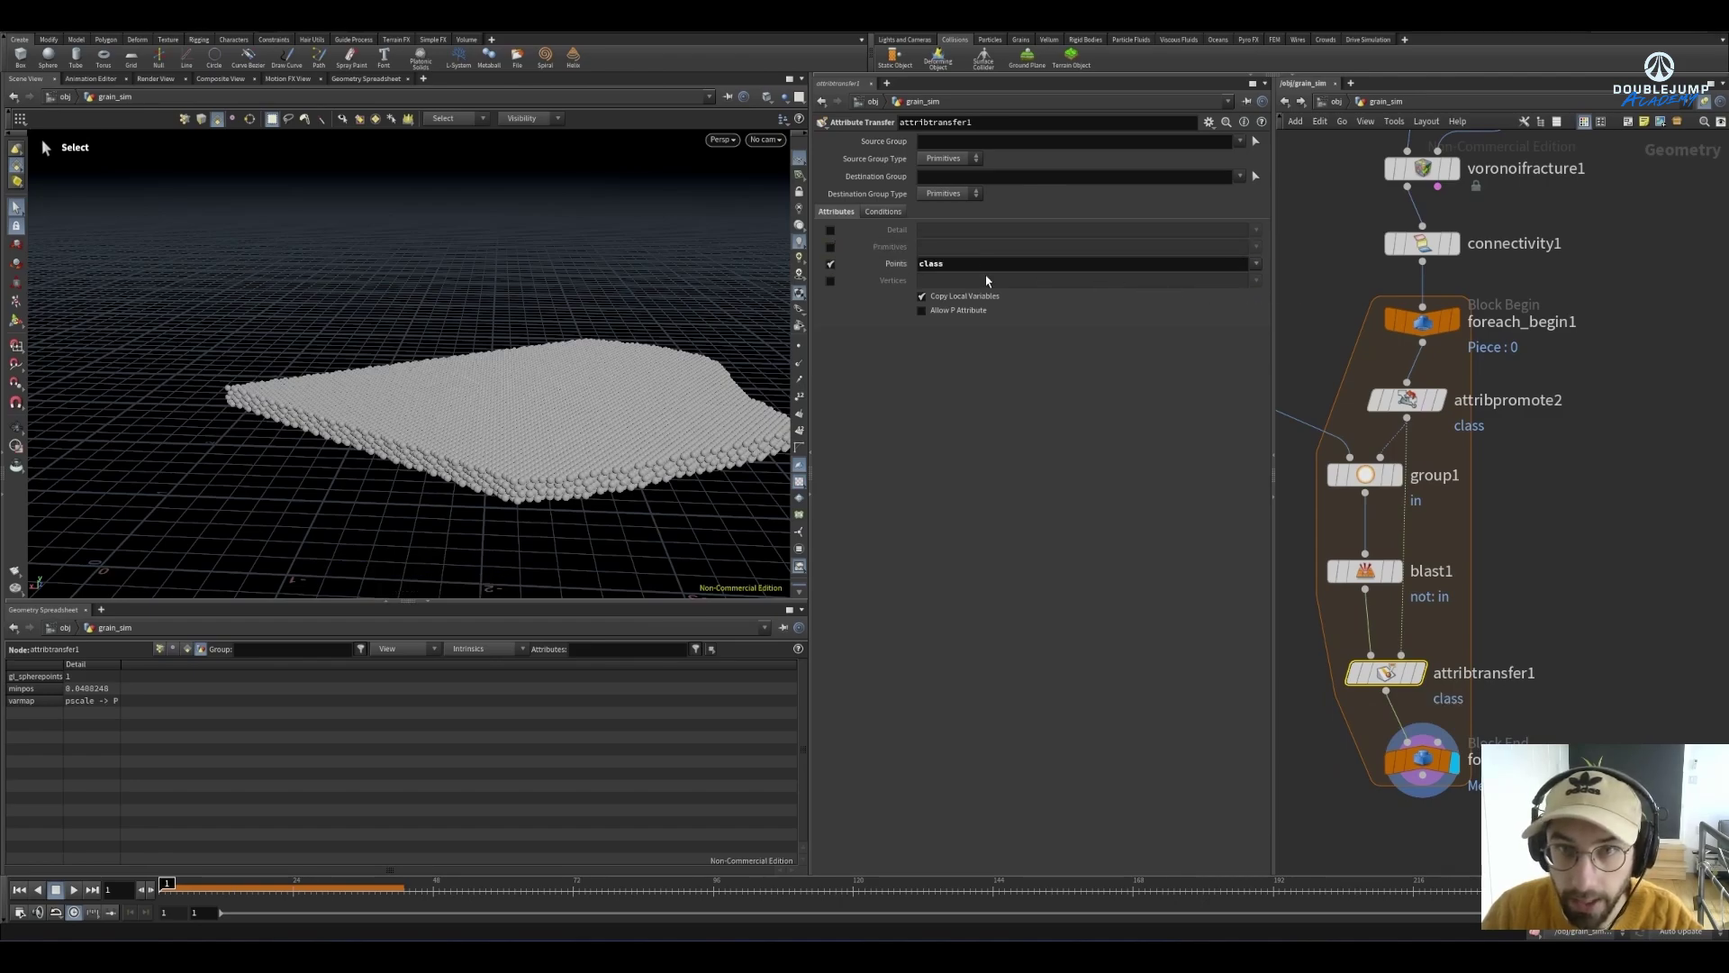
{"action": "left_click", "coordinate": [883, 211]}
{"action": "left_click", "coordinate": [937, 281]}
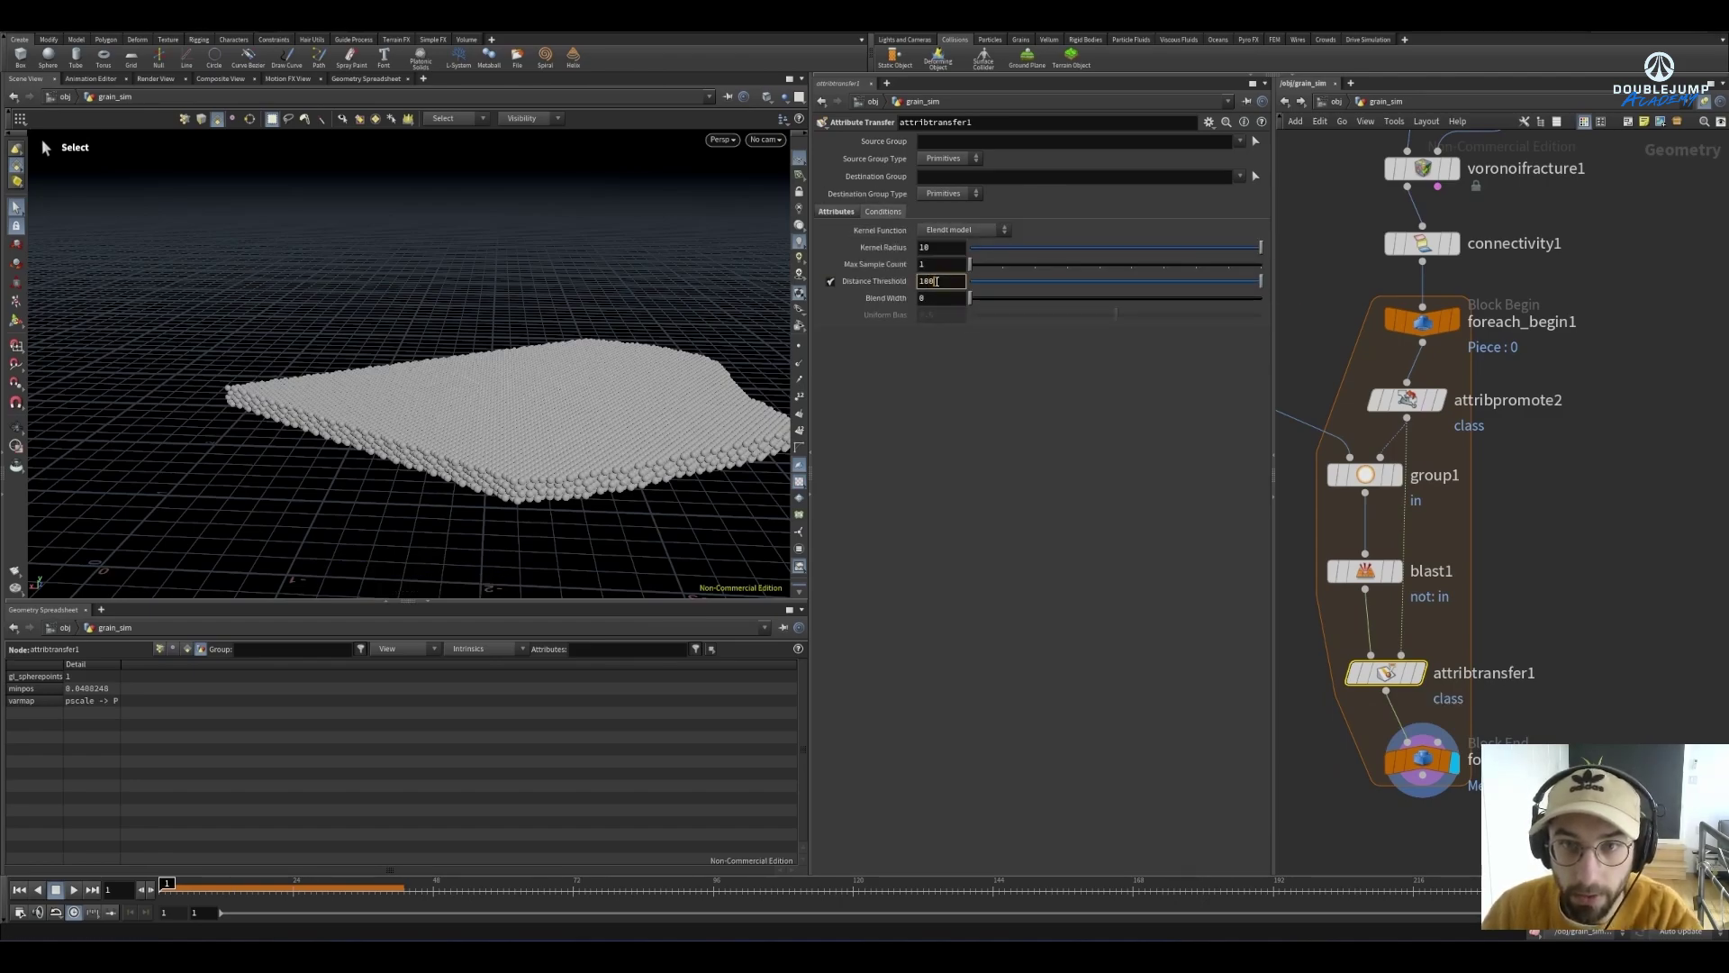
{"action": "type", "text": "100"}
Check foreach_end1's attributes, disable its Single Pass option so every piece is processed, and view the whole island
{"action": "left_click", "coordinate": [1421, 761]}
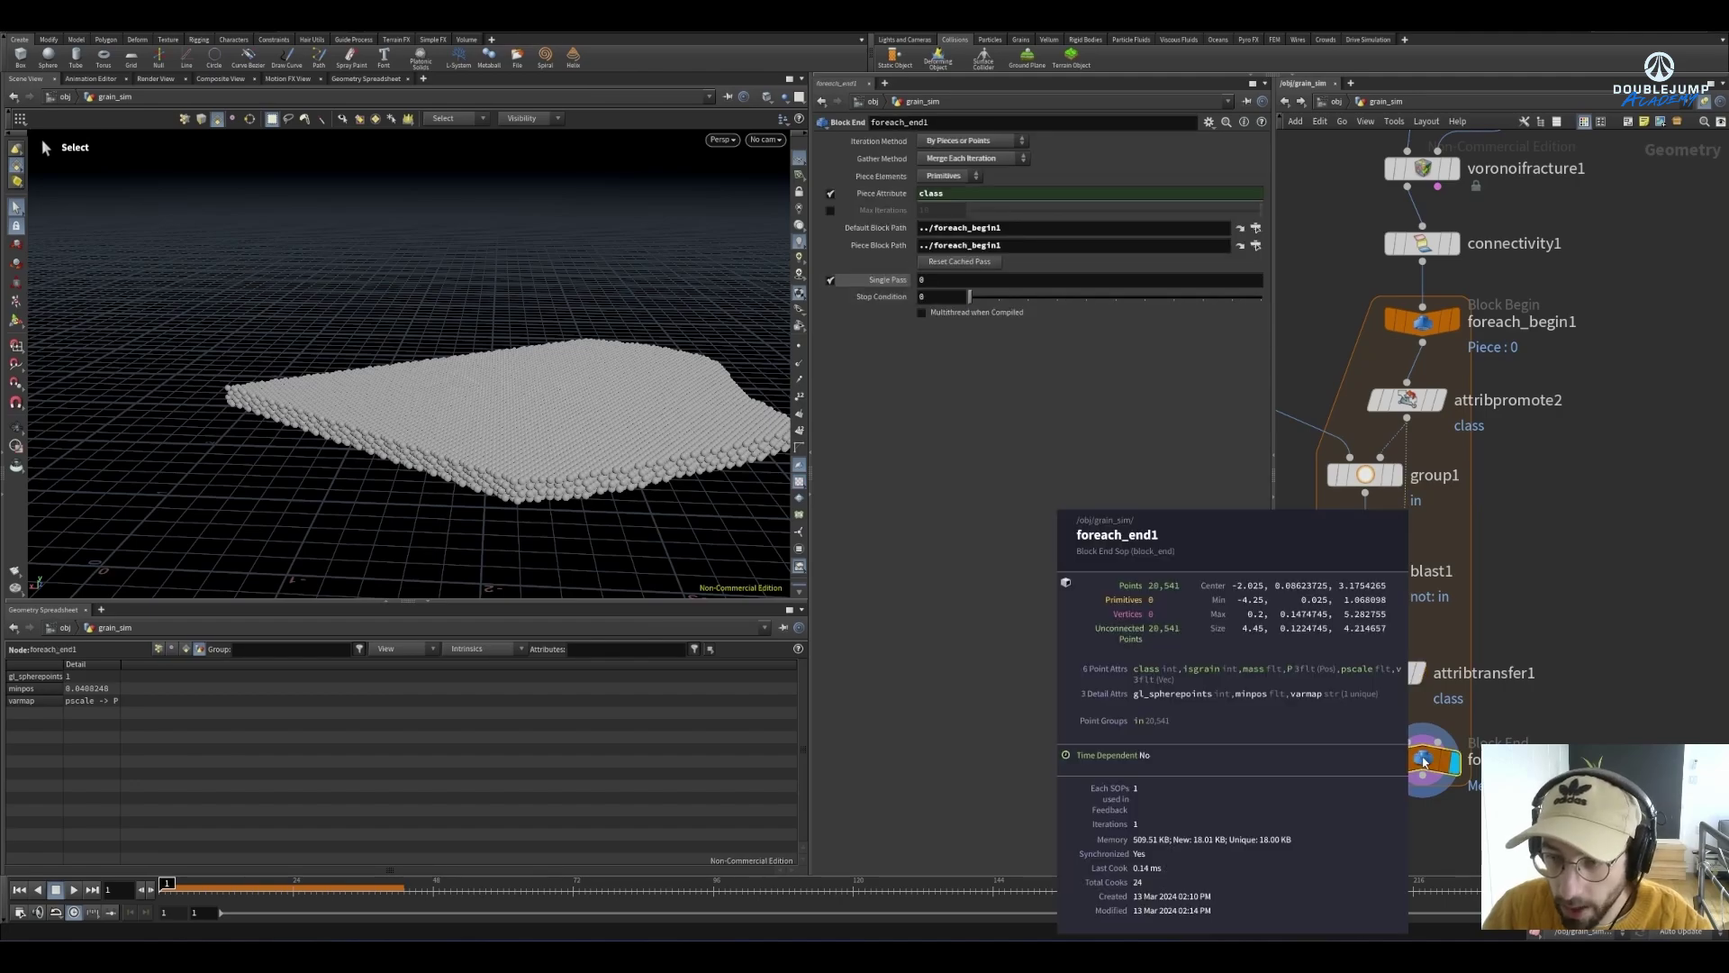
{"action": "middle_click_drag", "start_coordinate": [1421, 761], "coordinate": [1163, 678]}
{"action": "middle_click_drag", "start_coordinate": [1532, 709], "coordinate": [1589, 524]}
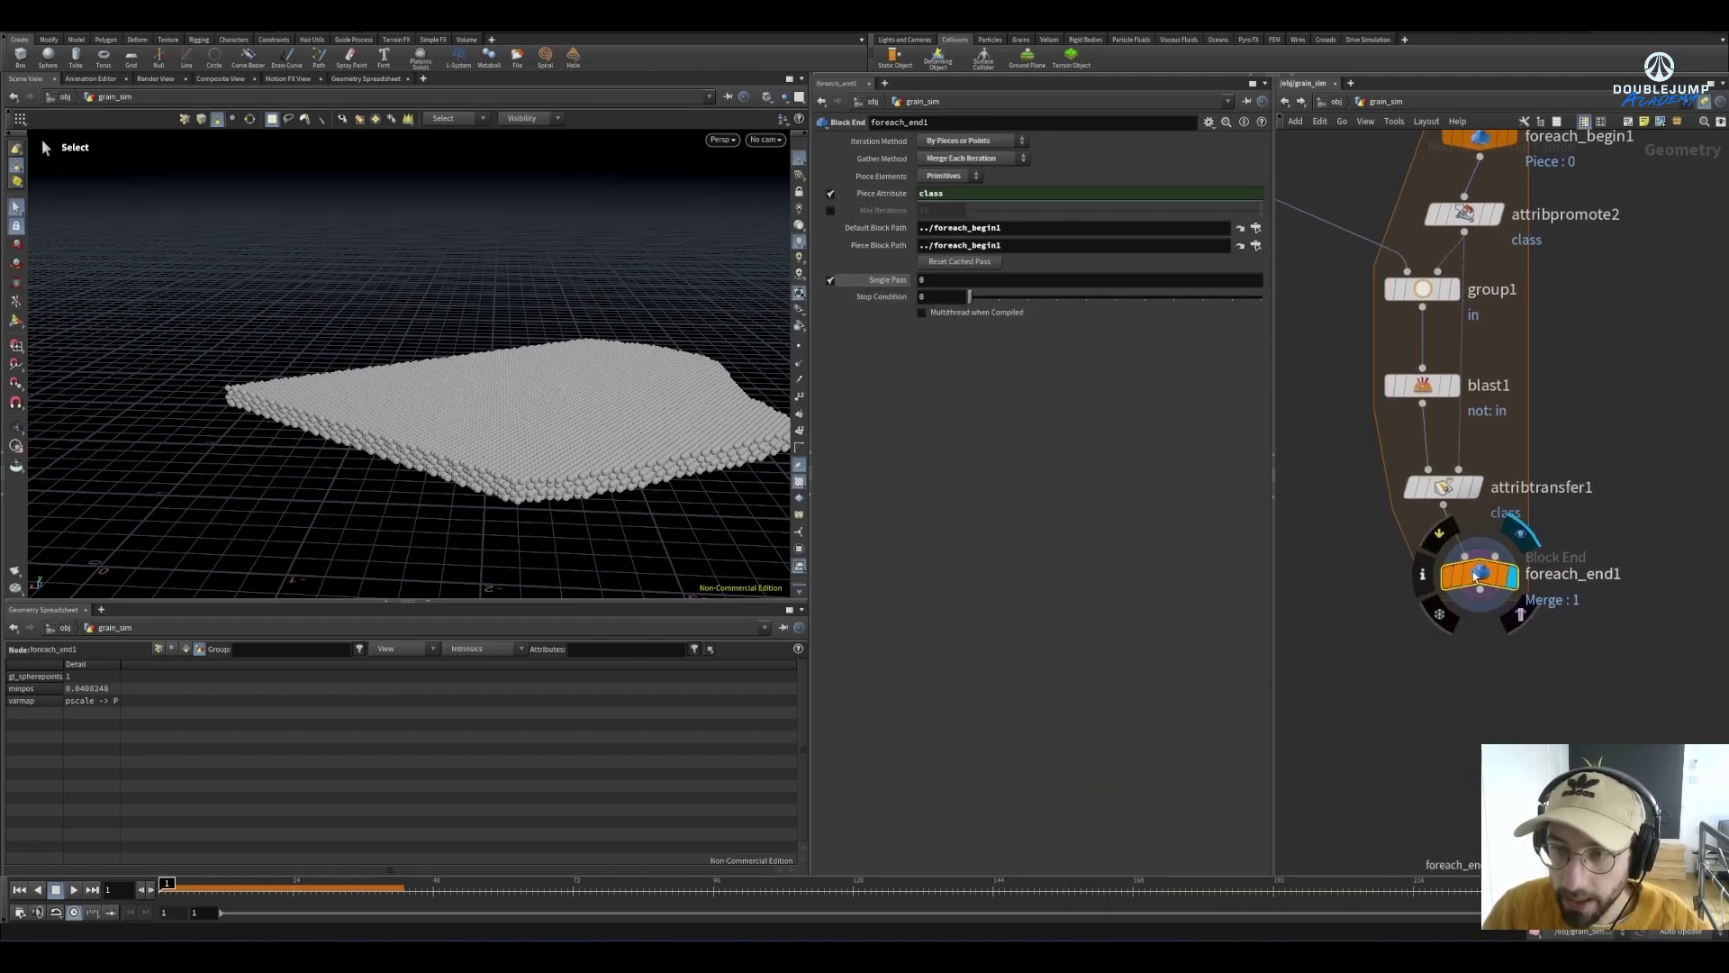
{"action": "left_click", "coordinate": [830, 280]}
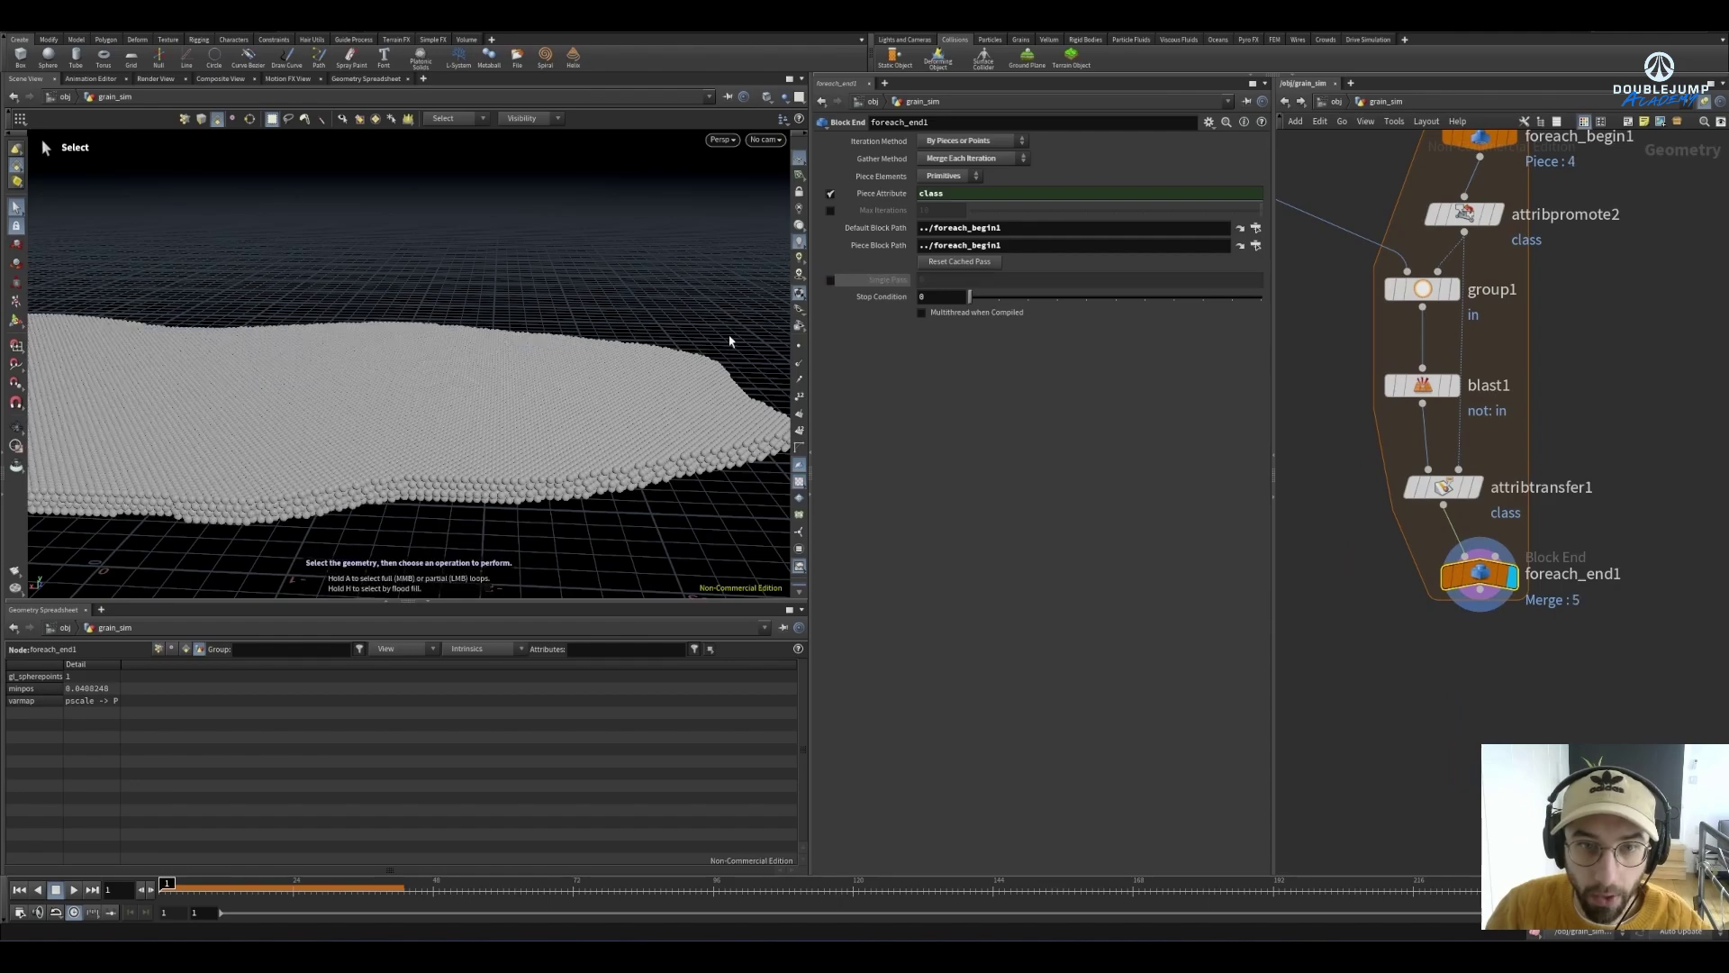
{"action": "key", "text": "Escape"}
{"action": "left_click_drag", "start_coordinate": [343, 378], "coordinate": [309, 405]}
{"action": "key", "text": "s"}
Examine foreach_end1's merged point attributes and sort the points by class
{"action": "middle_click_drag", "start_coordinate": [1479, 576], "coordinate": [1286, 642]}
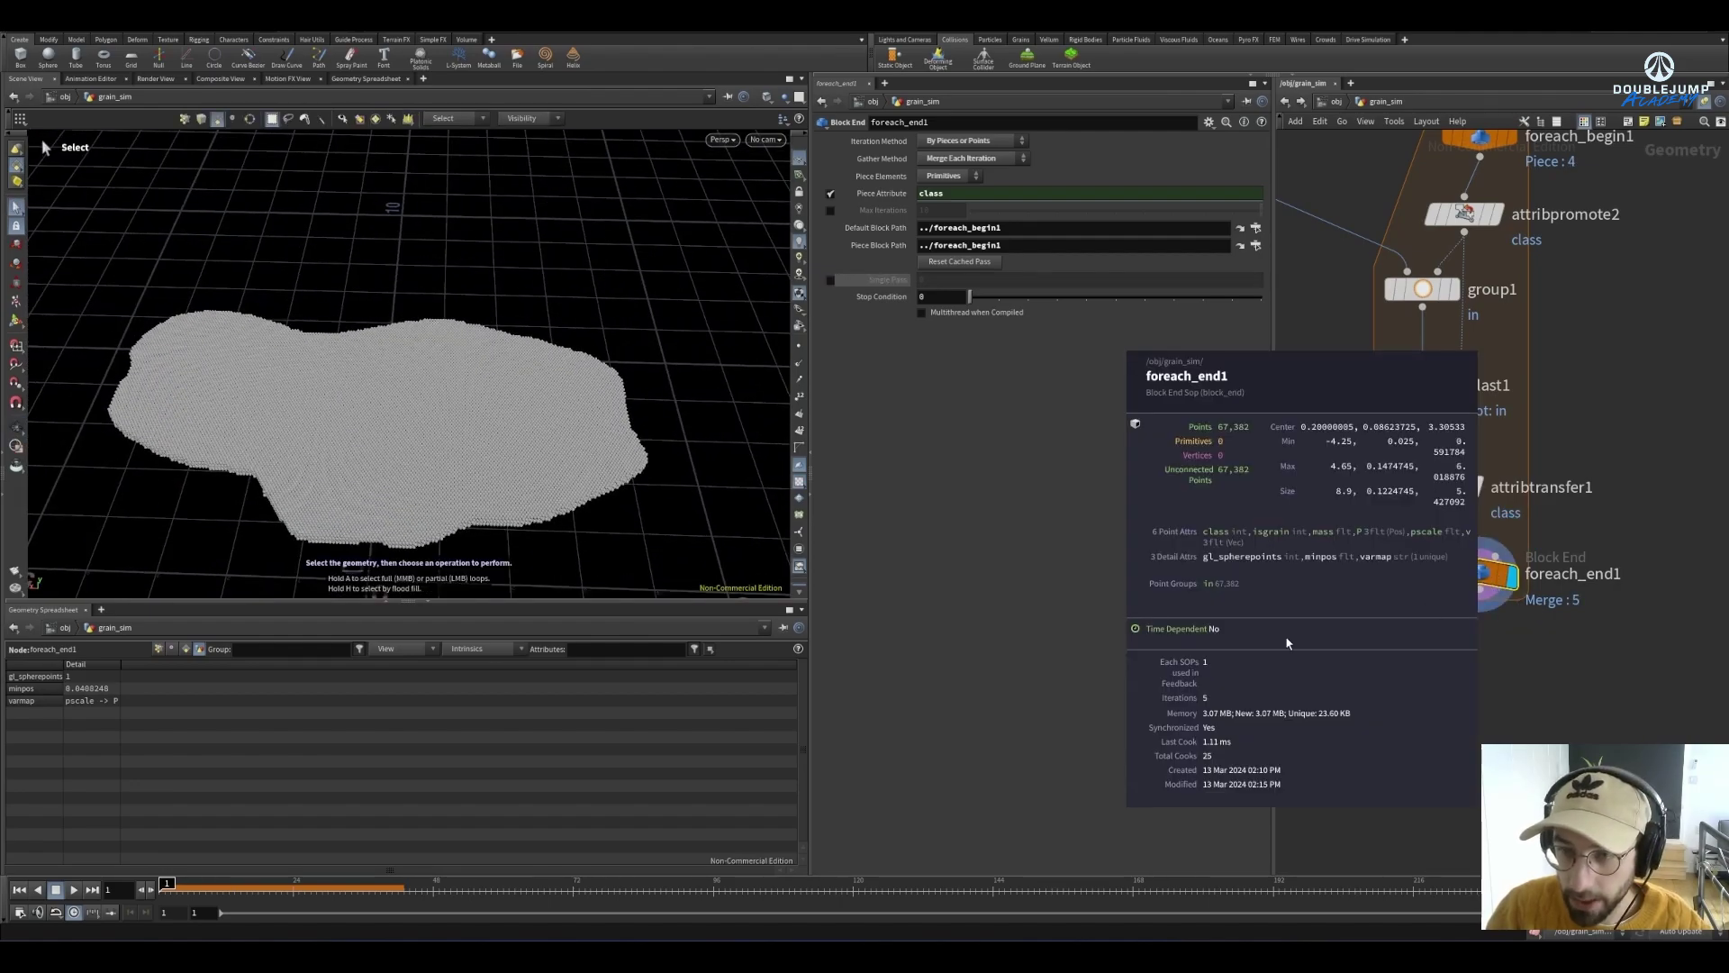
{"action": "middle_click_drag", "start_coordinate": [1209, 539], "coordinate": [1207, 541]}
{"action": "left_click", "coordinate": [157, 649]}
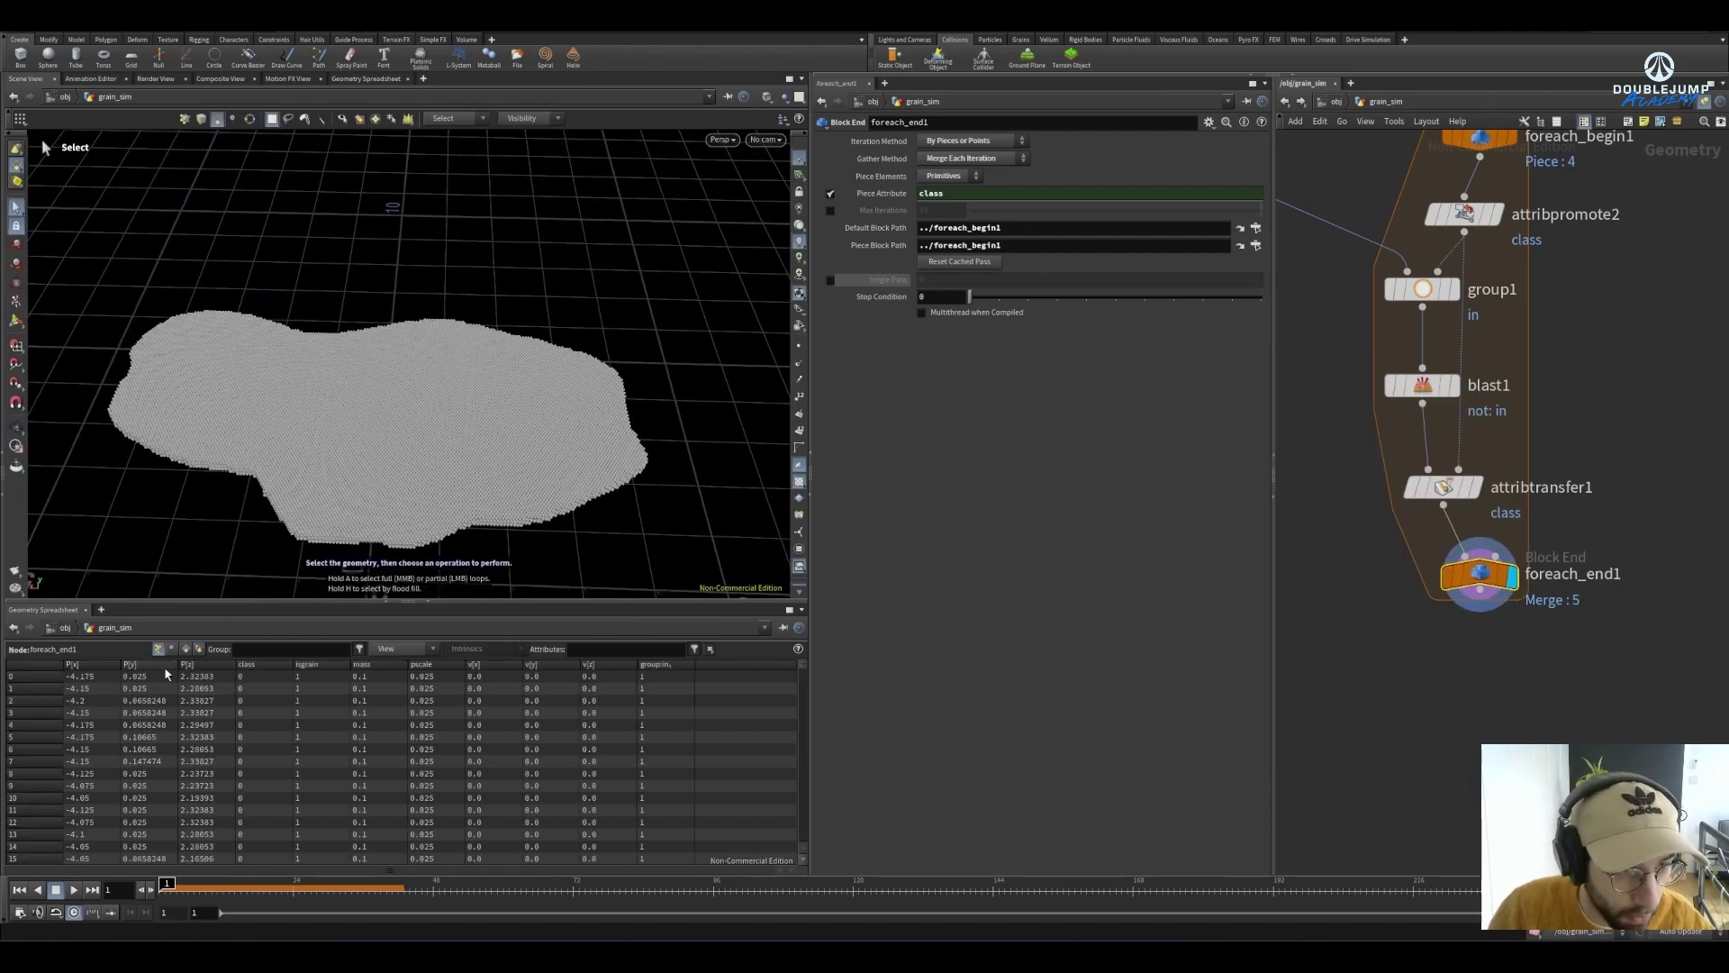
{"action": "left_click", "coordinate": [260, 669]}
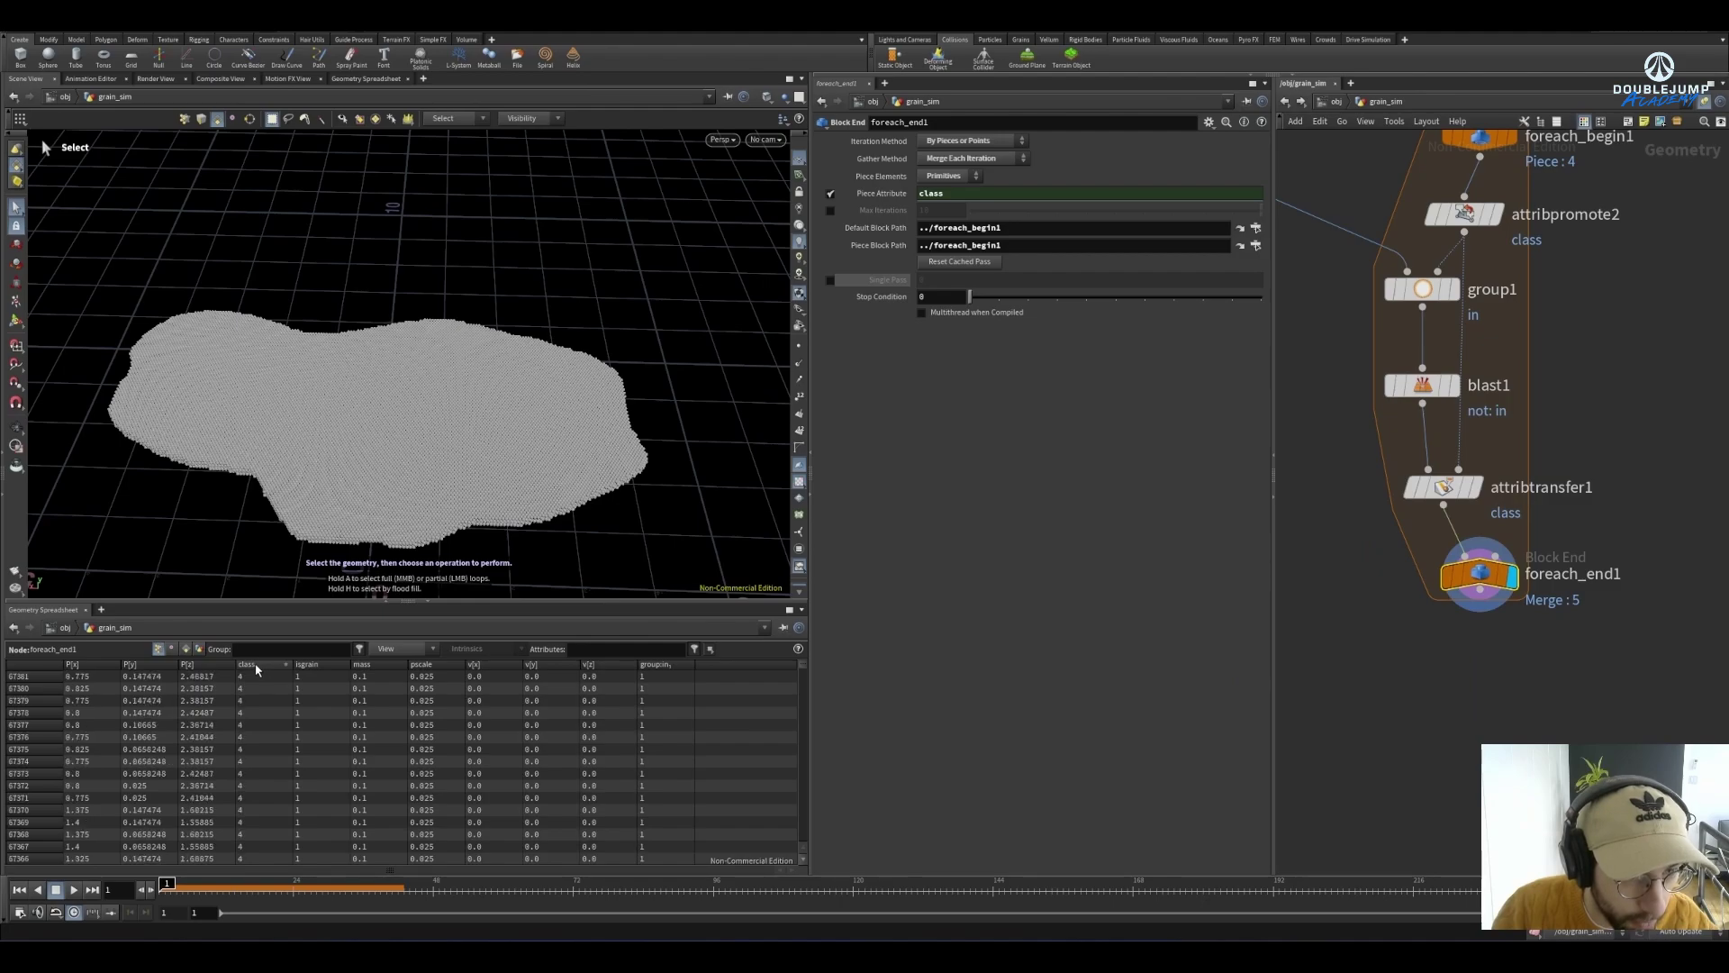
Add a Color node after foreach_end1, connect it to the loop output and display it
{"action": "key", "text": "Tab"}
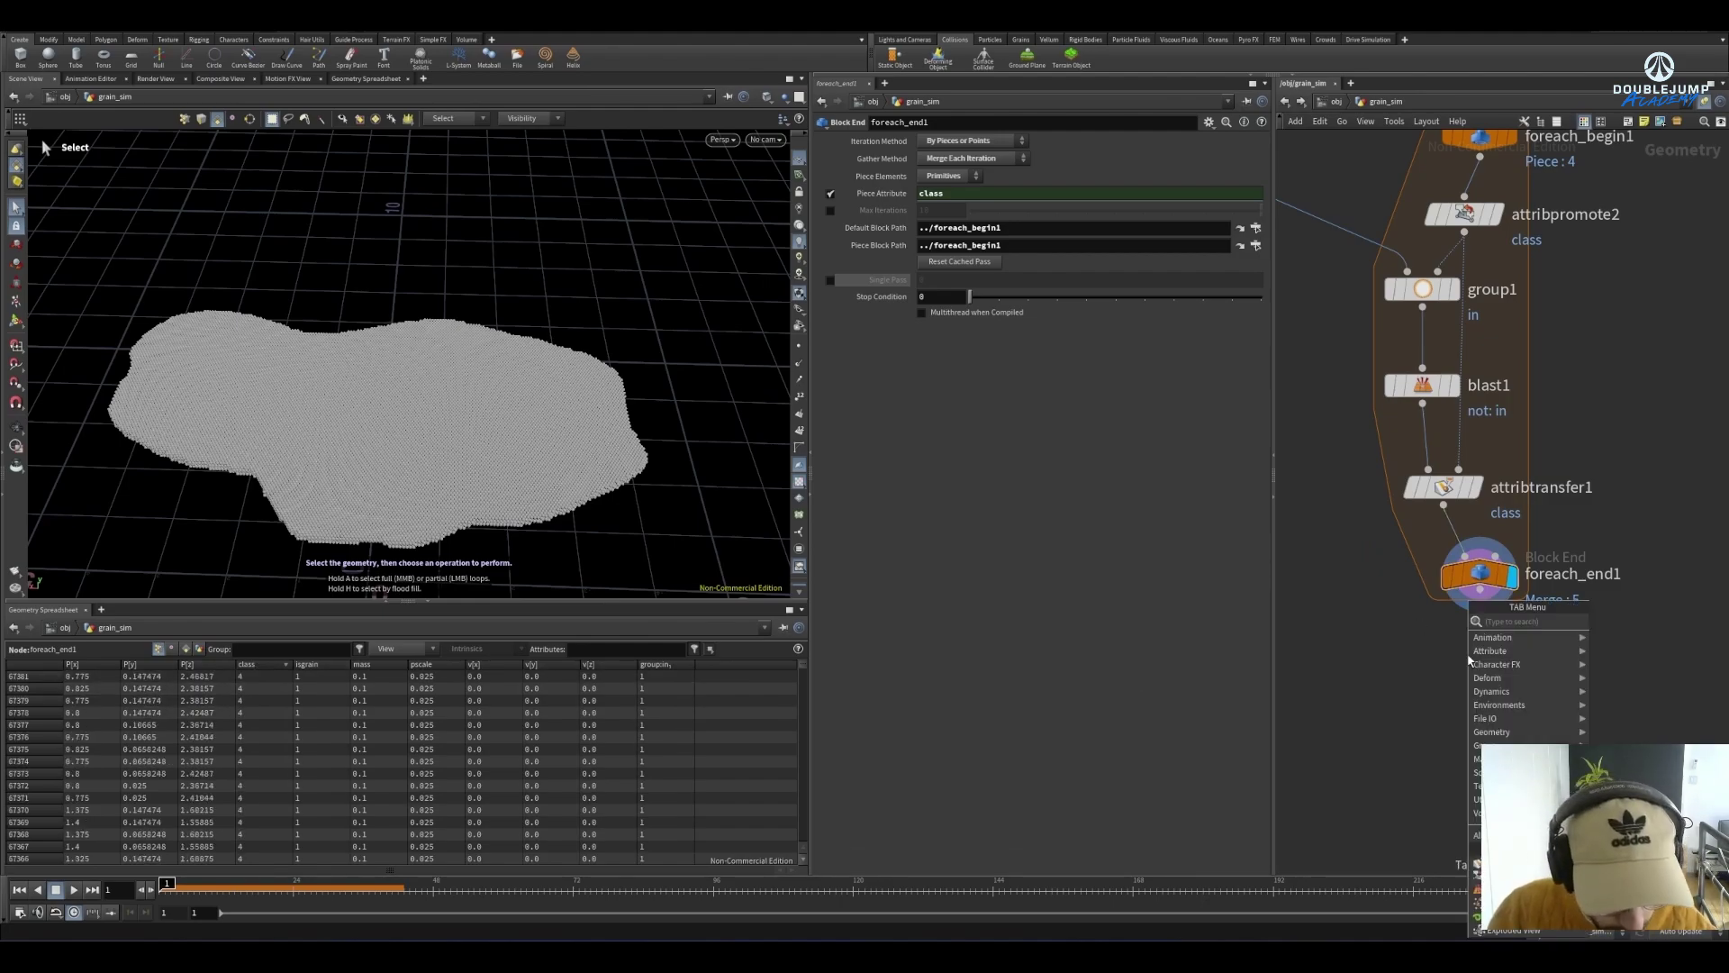
{"action": "type", "text": "color"}
{"action": "key", "text": "Return"}
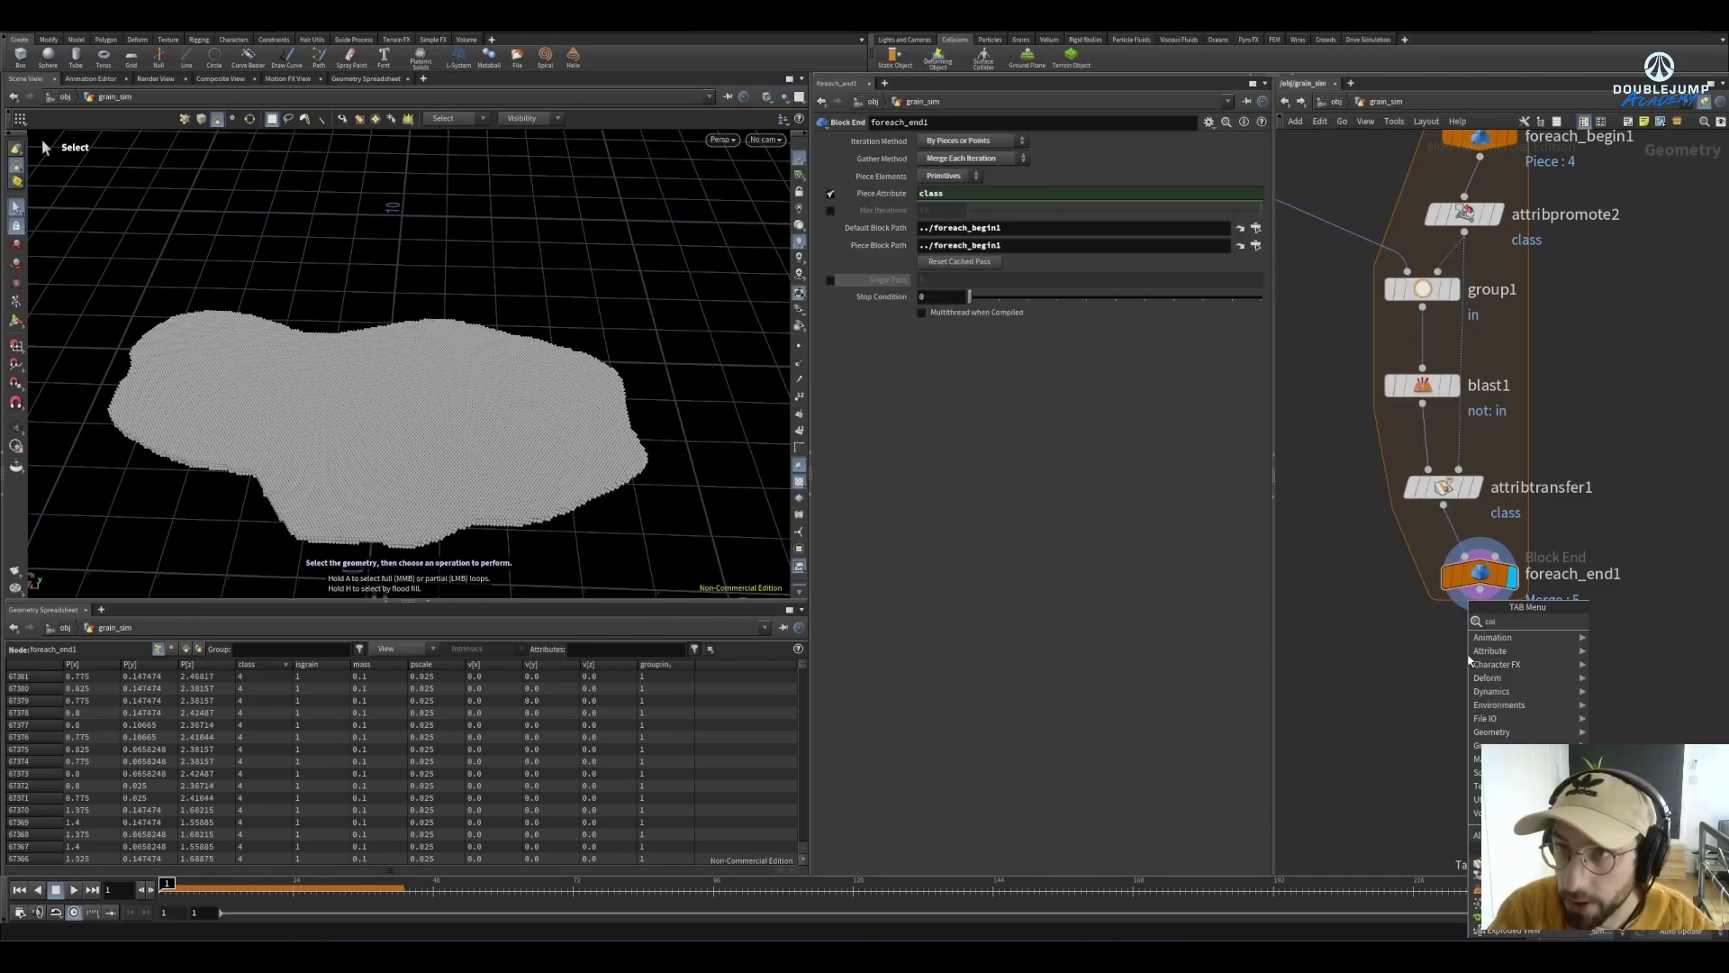
{"action": "left_click", "coordinate": [1469, 660]}
{"action": "scroll", "coordinate": [1468, 655], "scroll_direction": "up", "scroll_amount": 2}
{"action": "left_click", "coordinate": [1464, 628]}
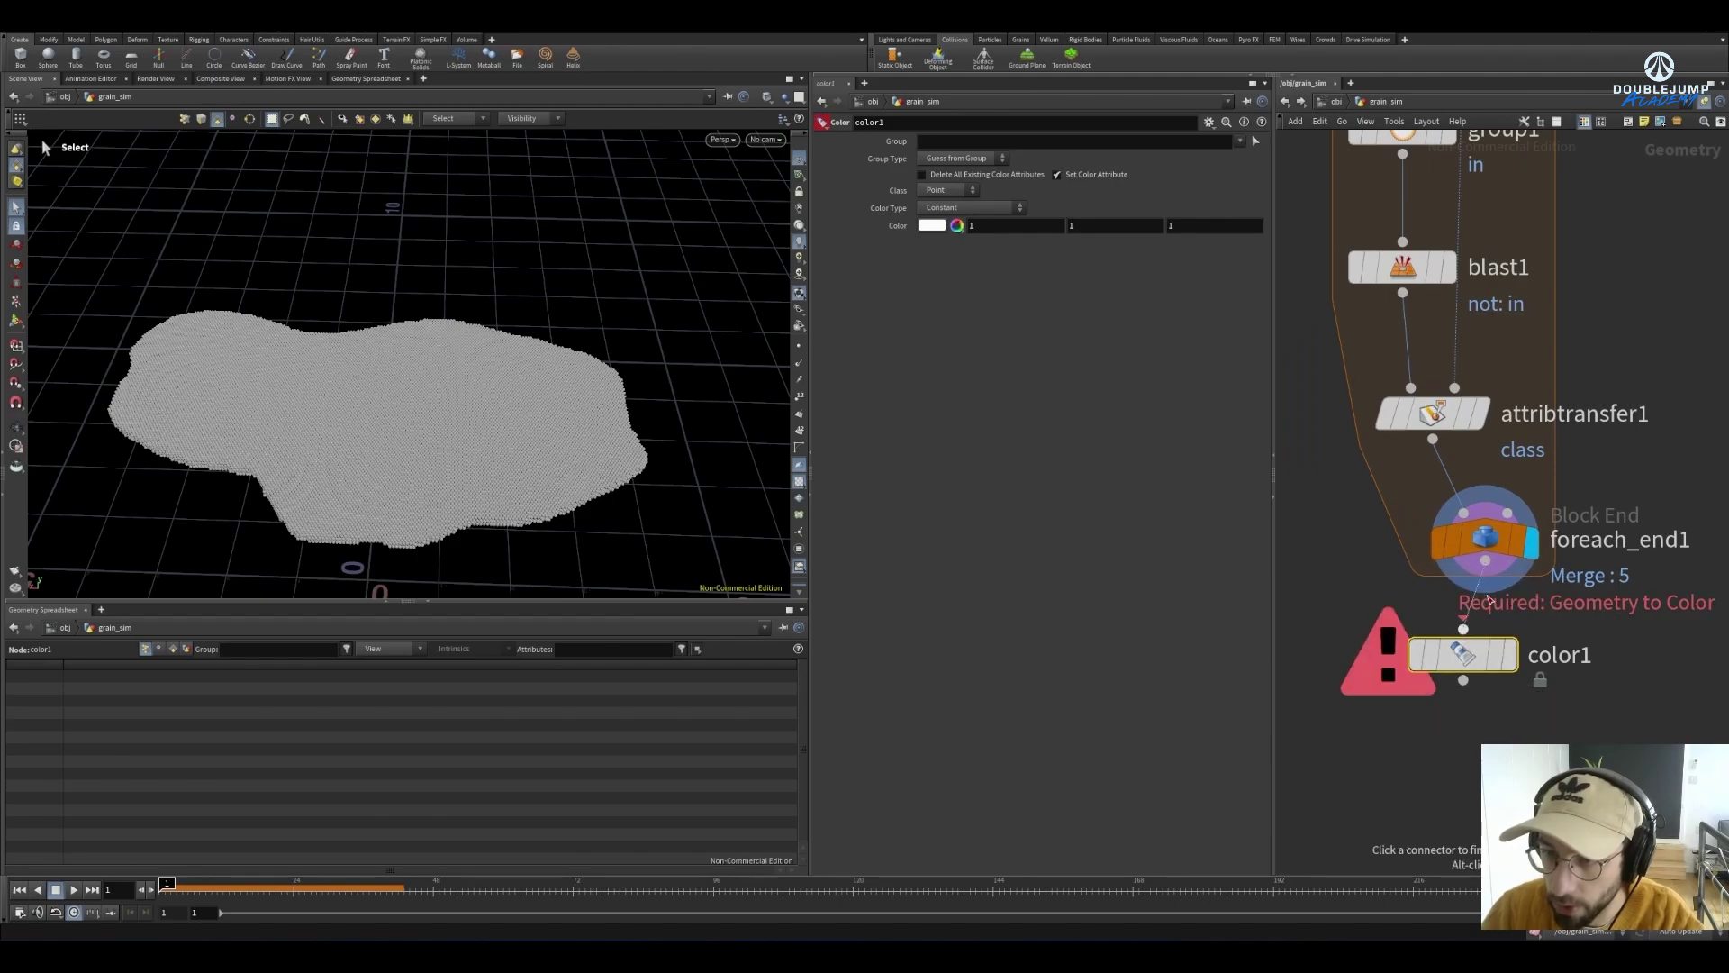
{"action": "left_click", "coordinate": [1486, 560]}
{"action": "left_click", "coordinate": [1511, 655]}
Set color1 to Random from Attribute using class, and inspect the coloured pieces
{"action": "left_click", "coordinate": [946, 210]}
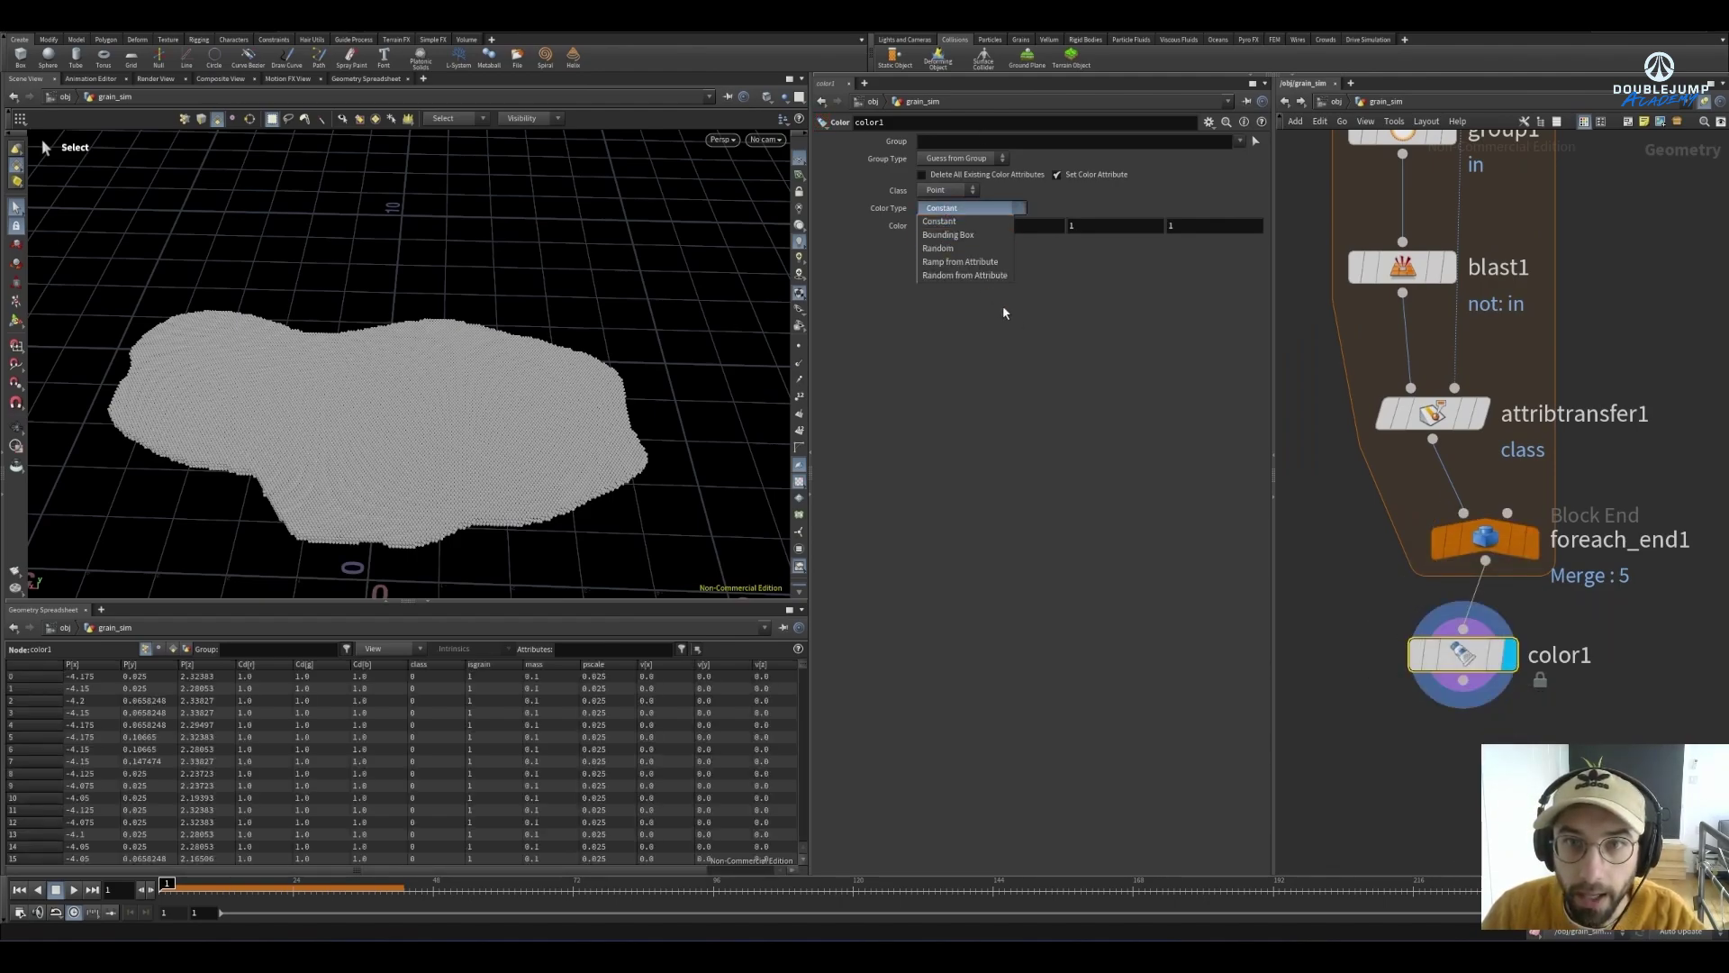
{"action": "left_click", "coordinate": [970, 275]}
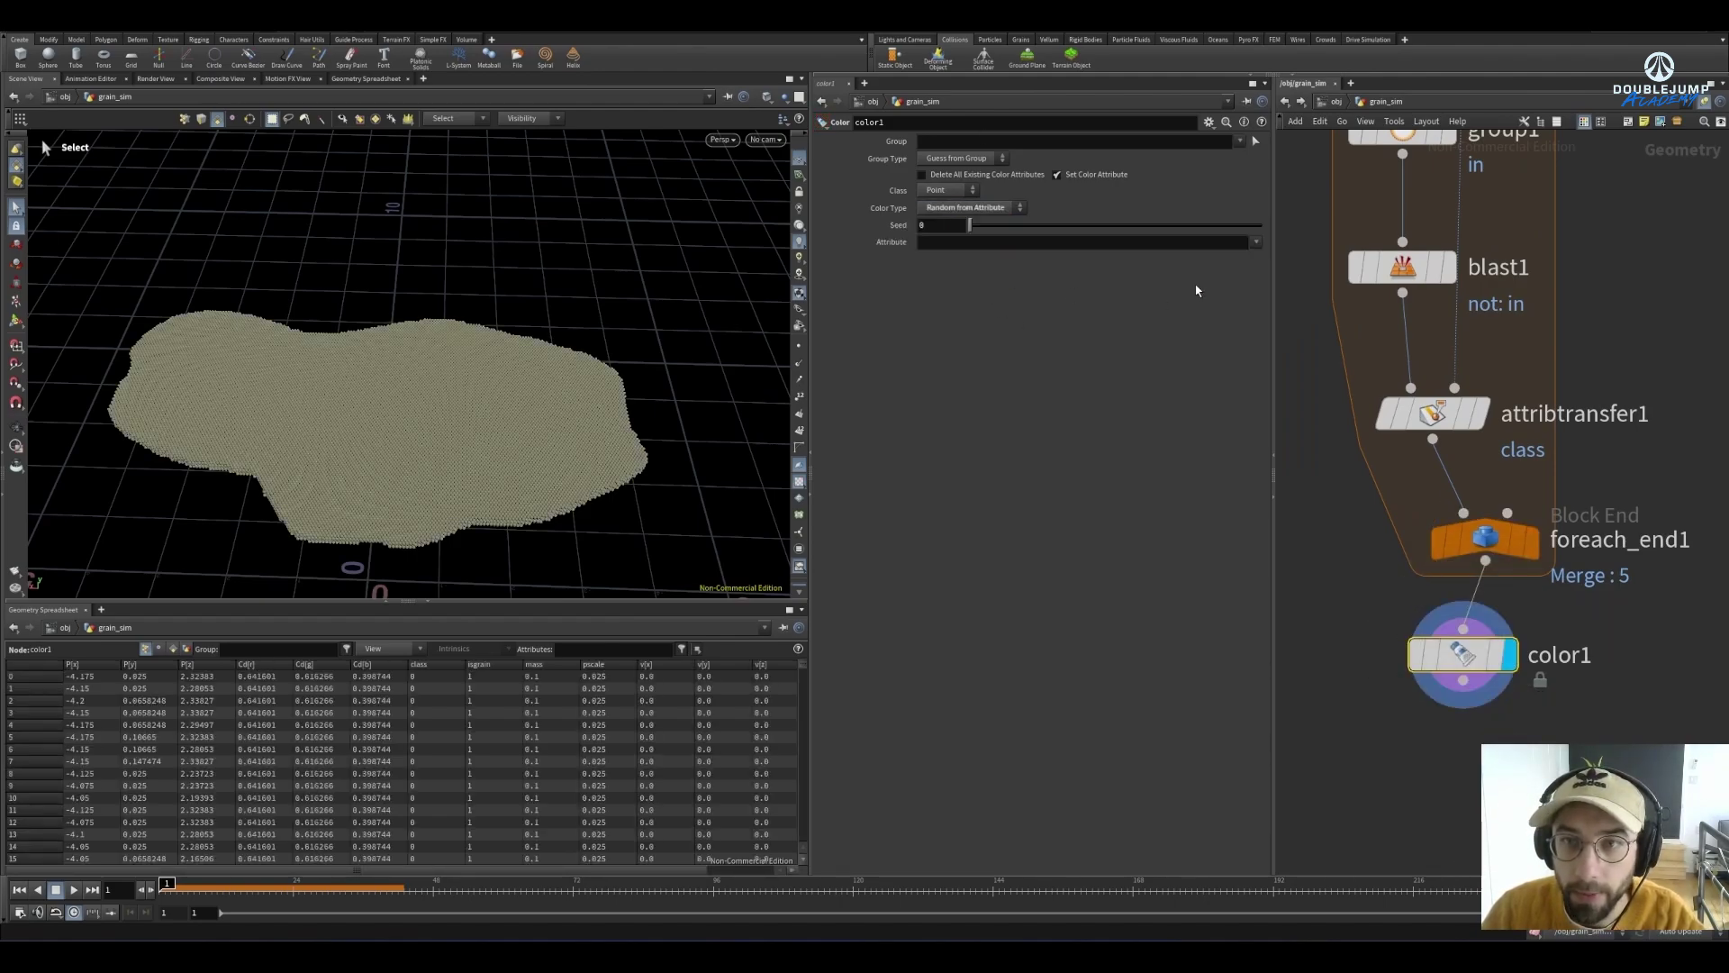
{"action": "left_click", "coordinate": [1257, 241]}
{"action": "left_click", "coordinate": [1275, 286]}
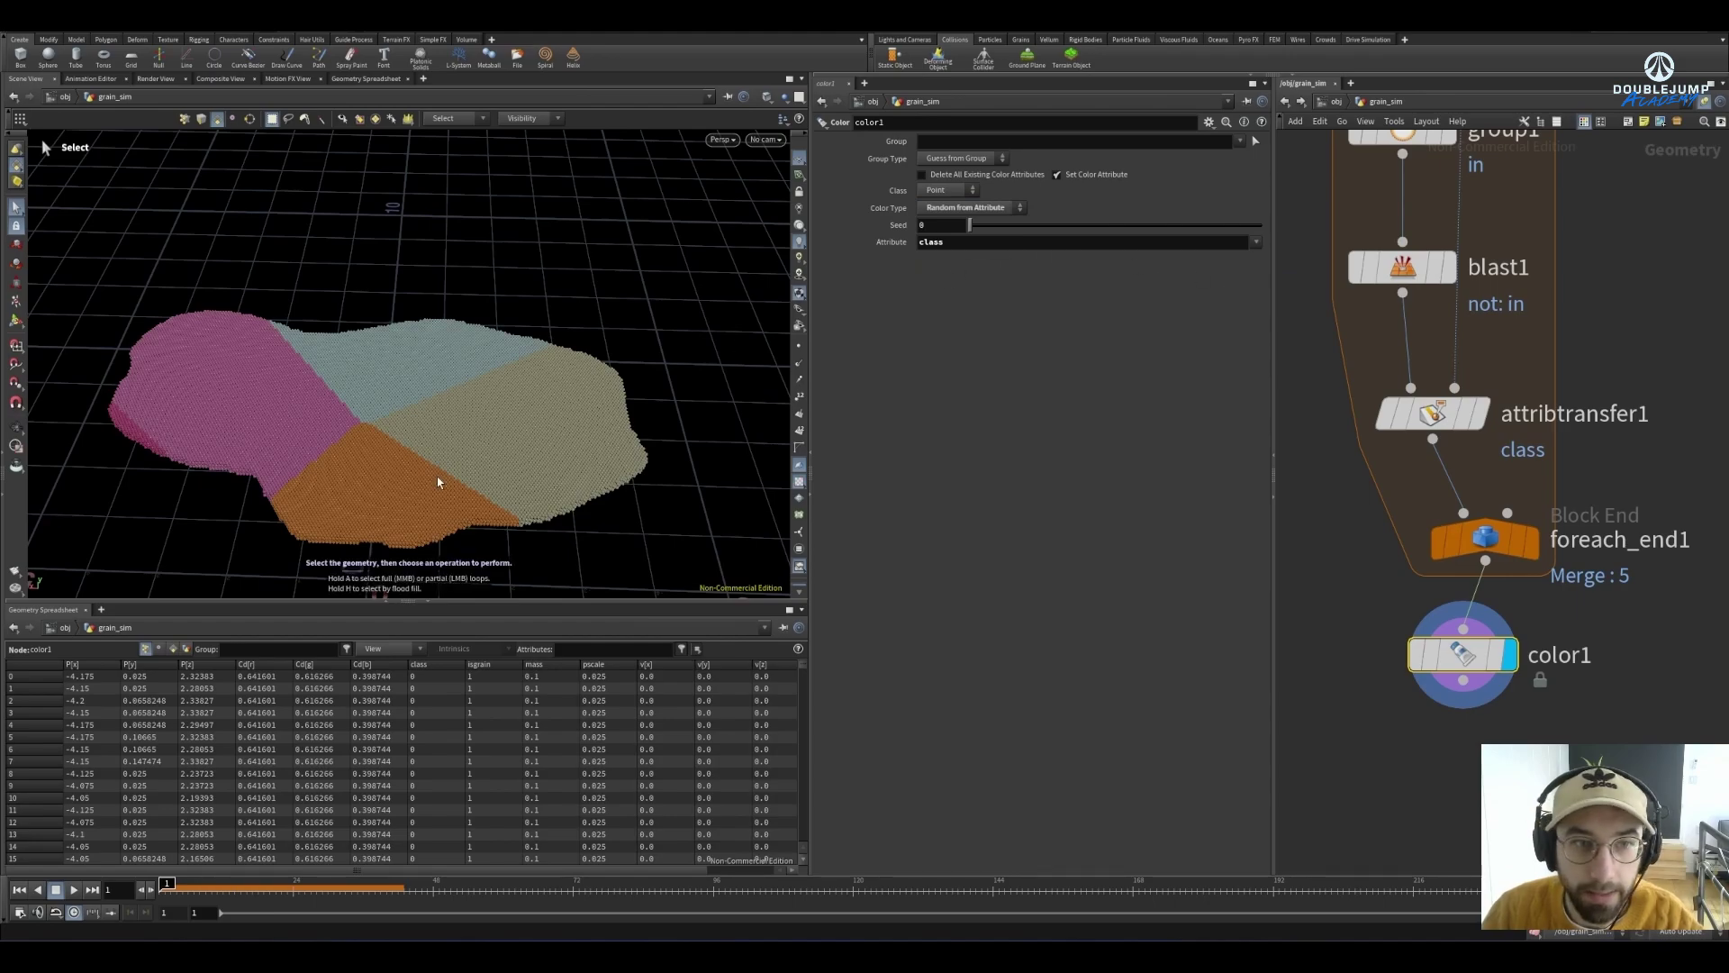
{"action": "left_click_drag", "start_coordinate": [309, 401], "coordinate": [135, 413]}
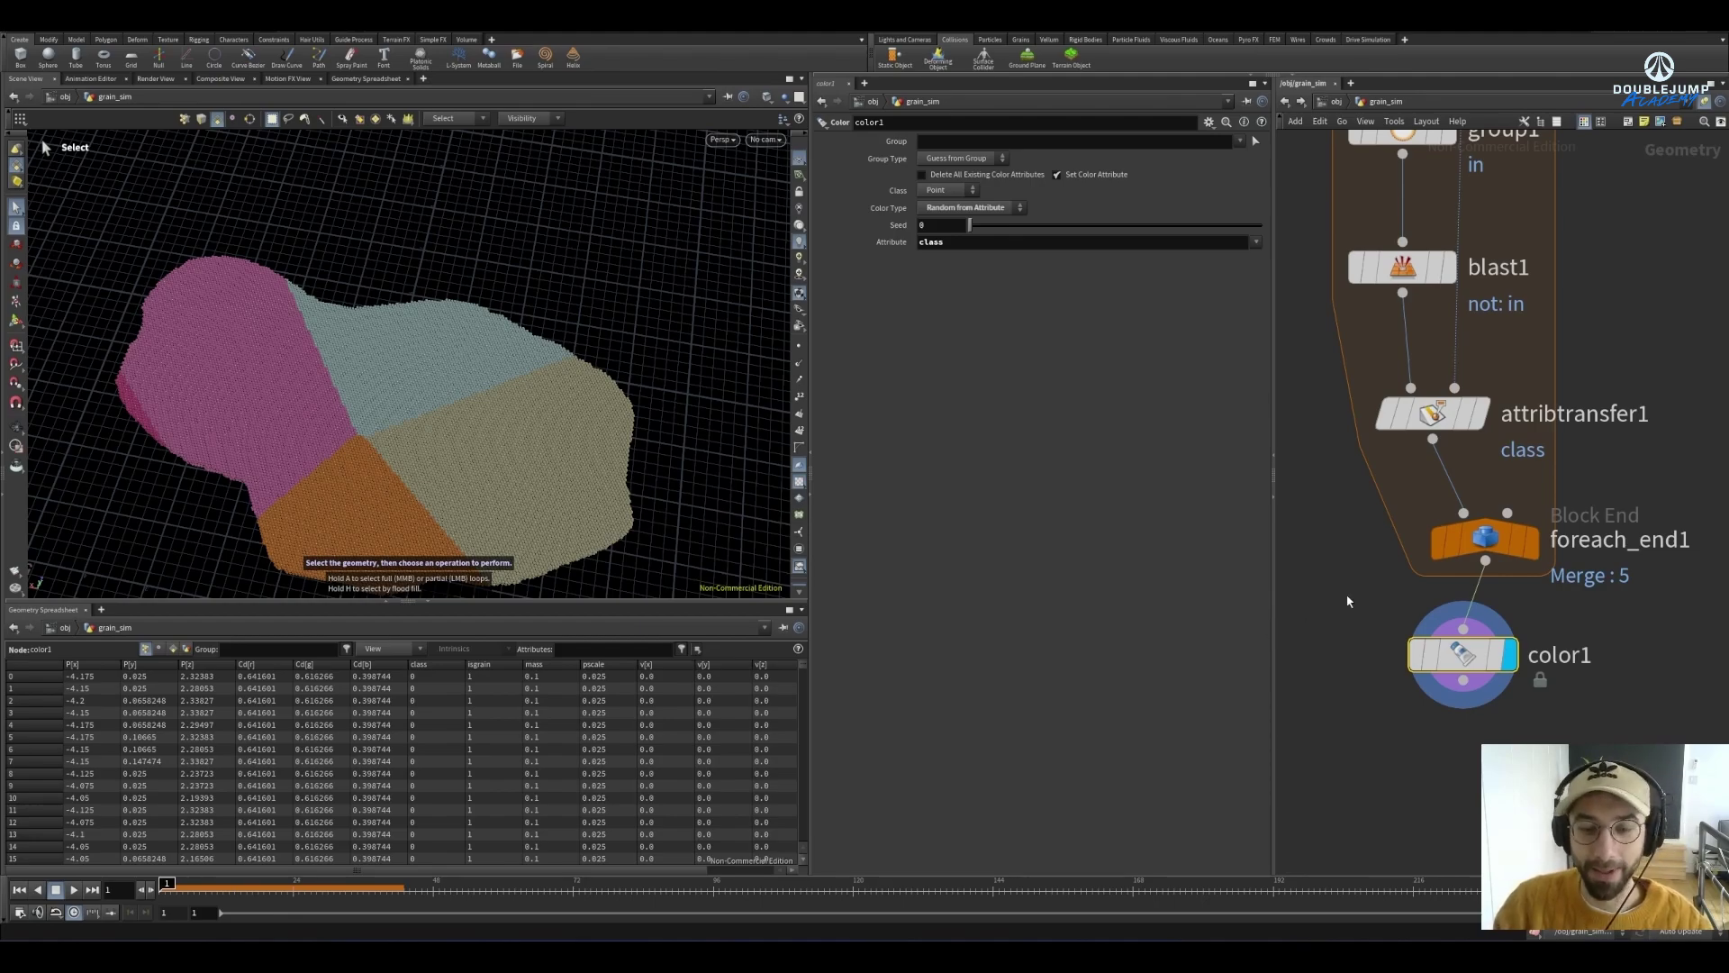
Move bound1, scatter1, voronoifracture1 and connectivity1 up together to leave space above foreach_begin1
{"action": "key", "text": "h"}
{"action": "middle_click_drag", "start_coordinate": [1628, 586], "coordinate": [1663, 716]}
{"action": "left_click_drag", "start_coordinate": [1449, 311], "coordinate": [1582, 525]}
{"action": "left_click_drag", "start_coordinate": [1471, 510], "coordinate": [1471, 399]}
{"action": "left_click", "coordinate": [1529, 468]}
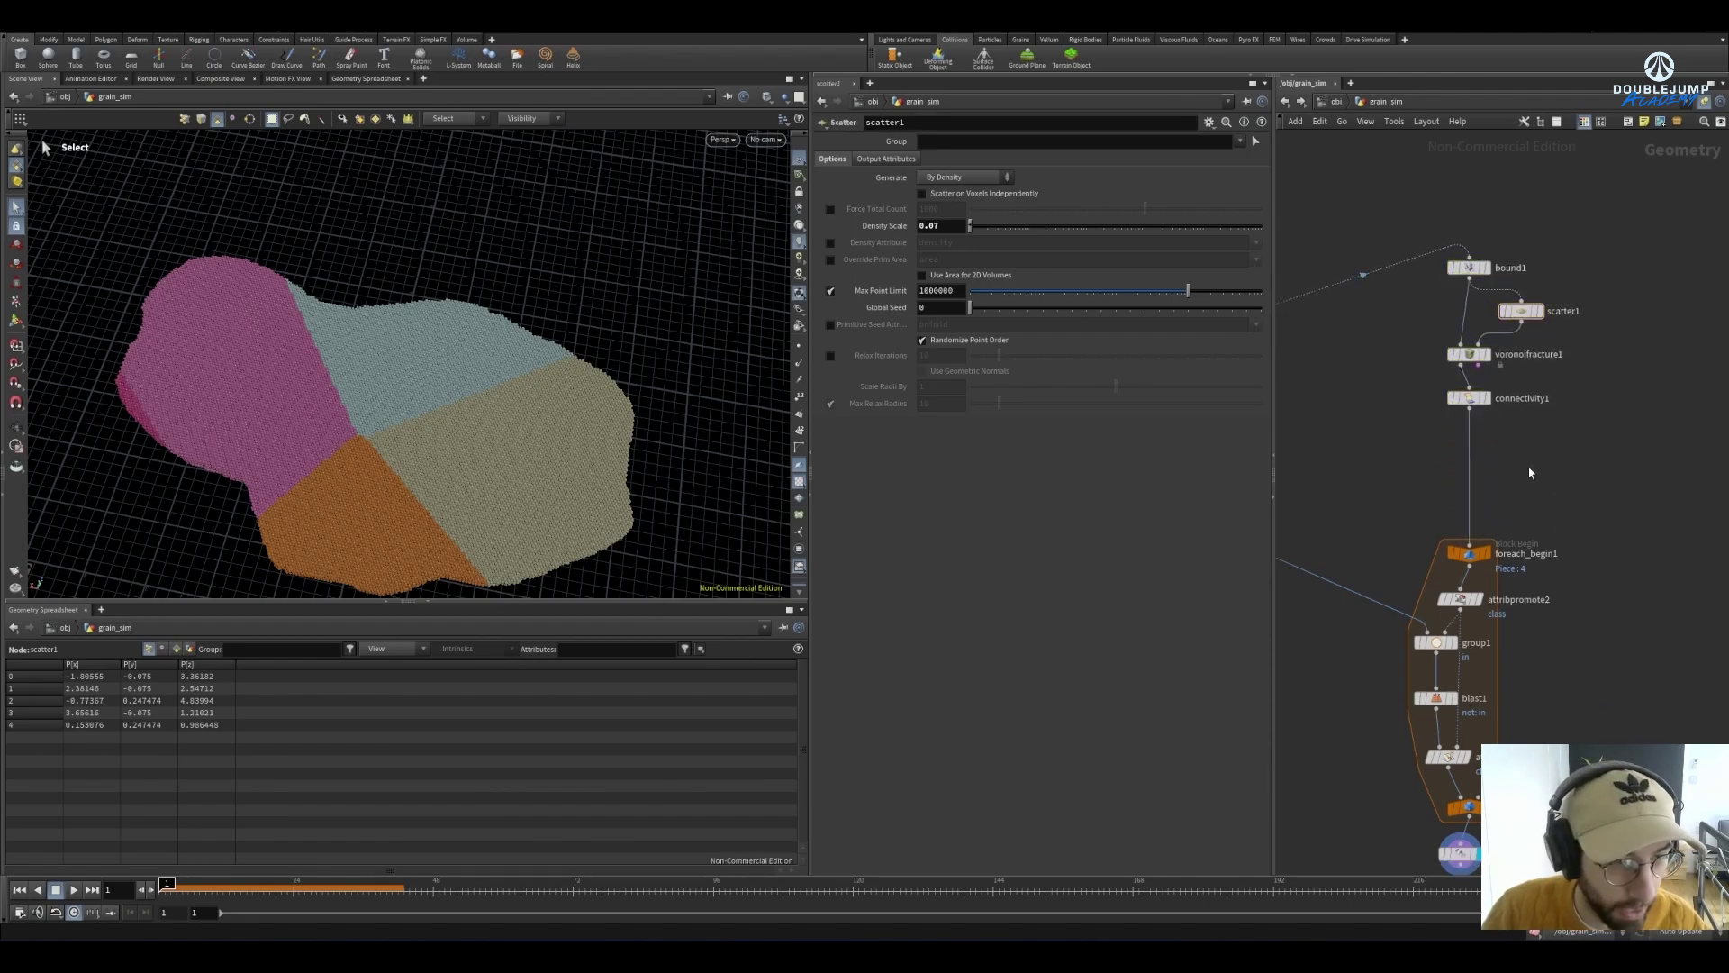
Display connectivity1 and insert an Attribute Adjust Integer node between it and foreach_begin1
{"action": "left_click", "coordinate": [1484, 398]}
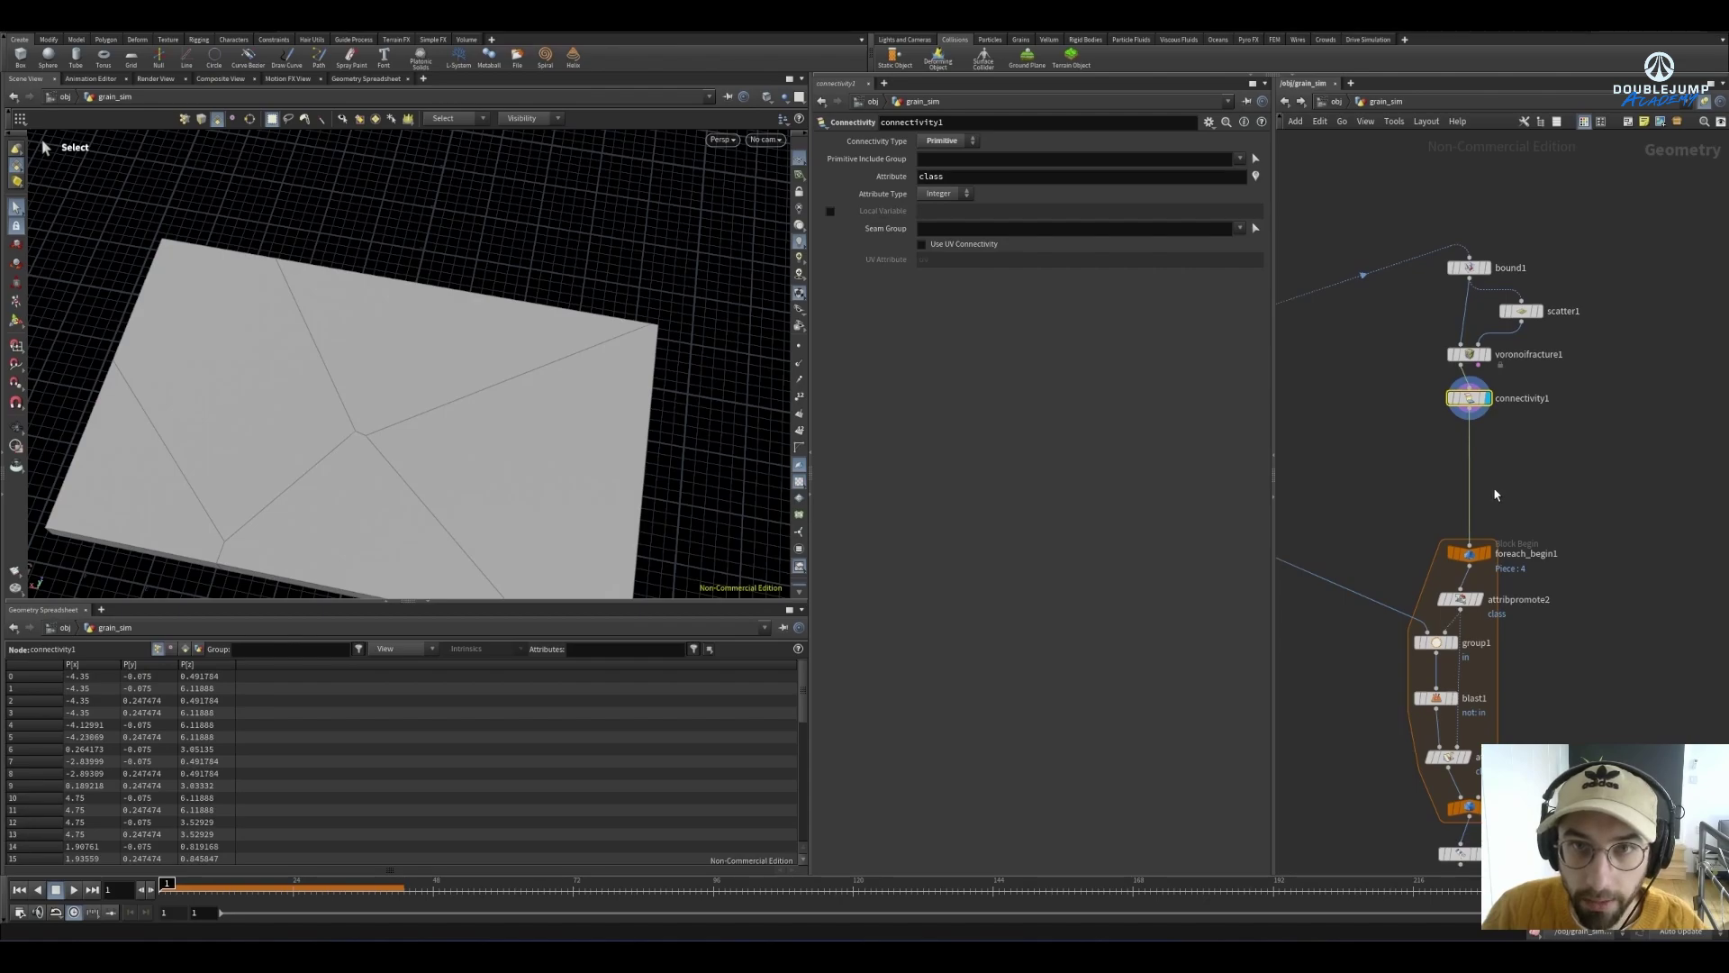
{"action": "key", "text": "Tab"}
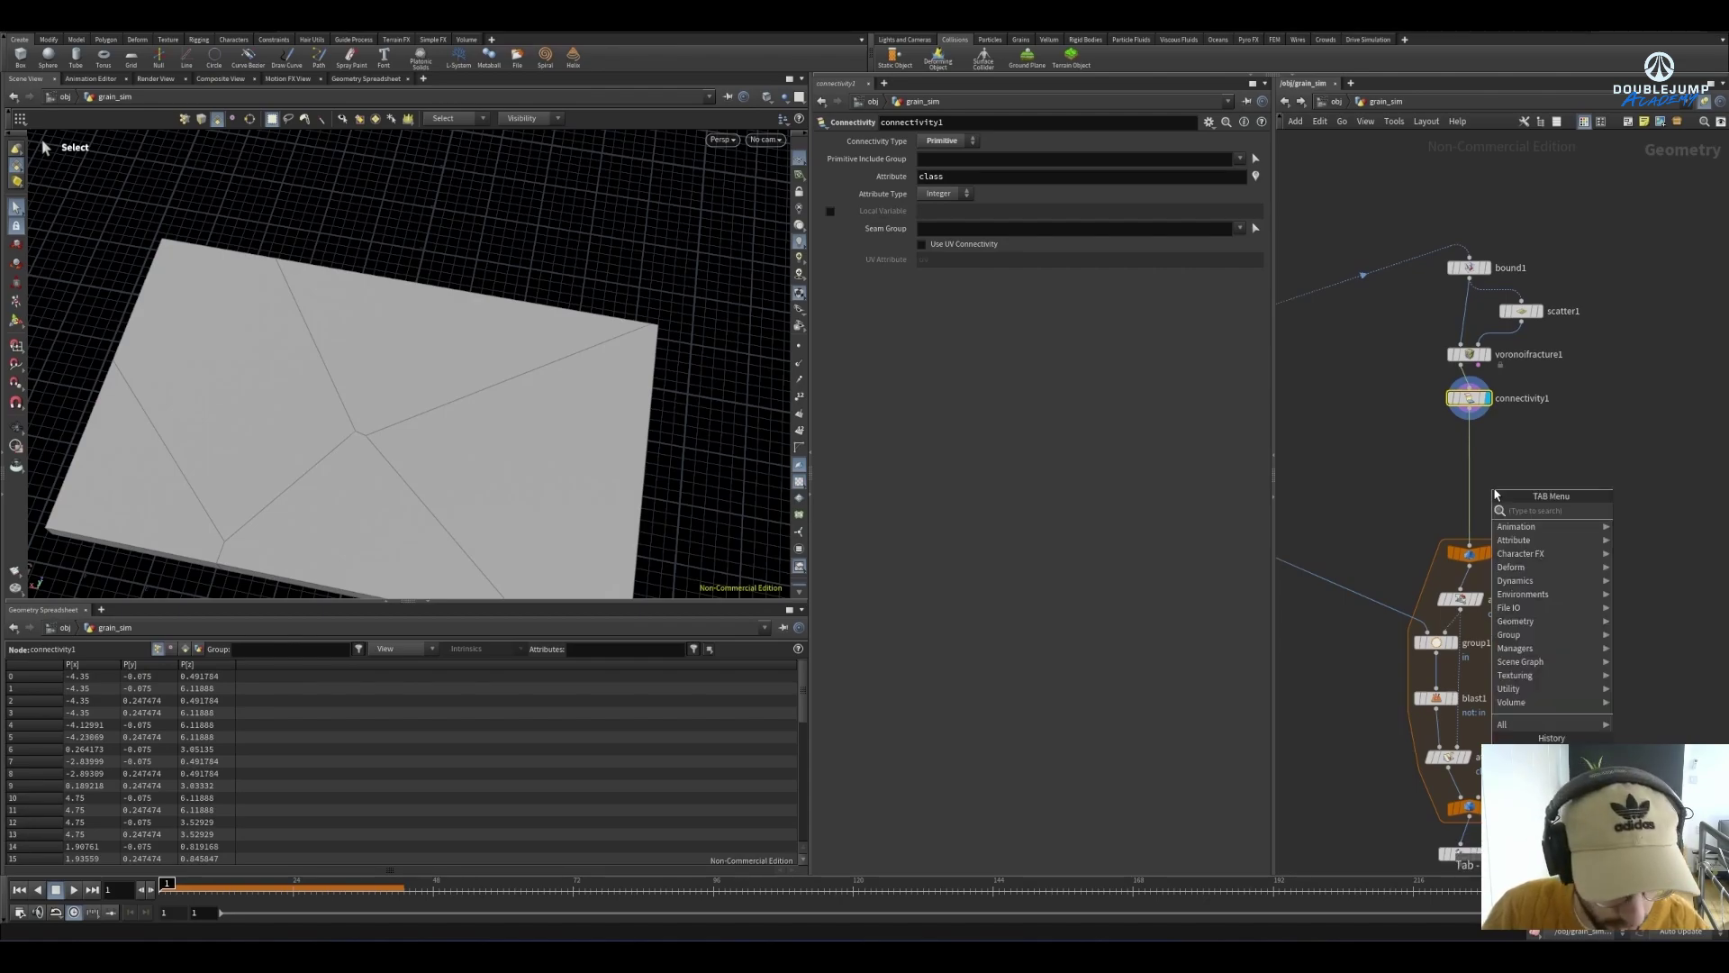
{"action": "type", "text": "att"}
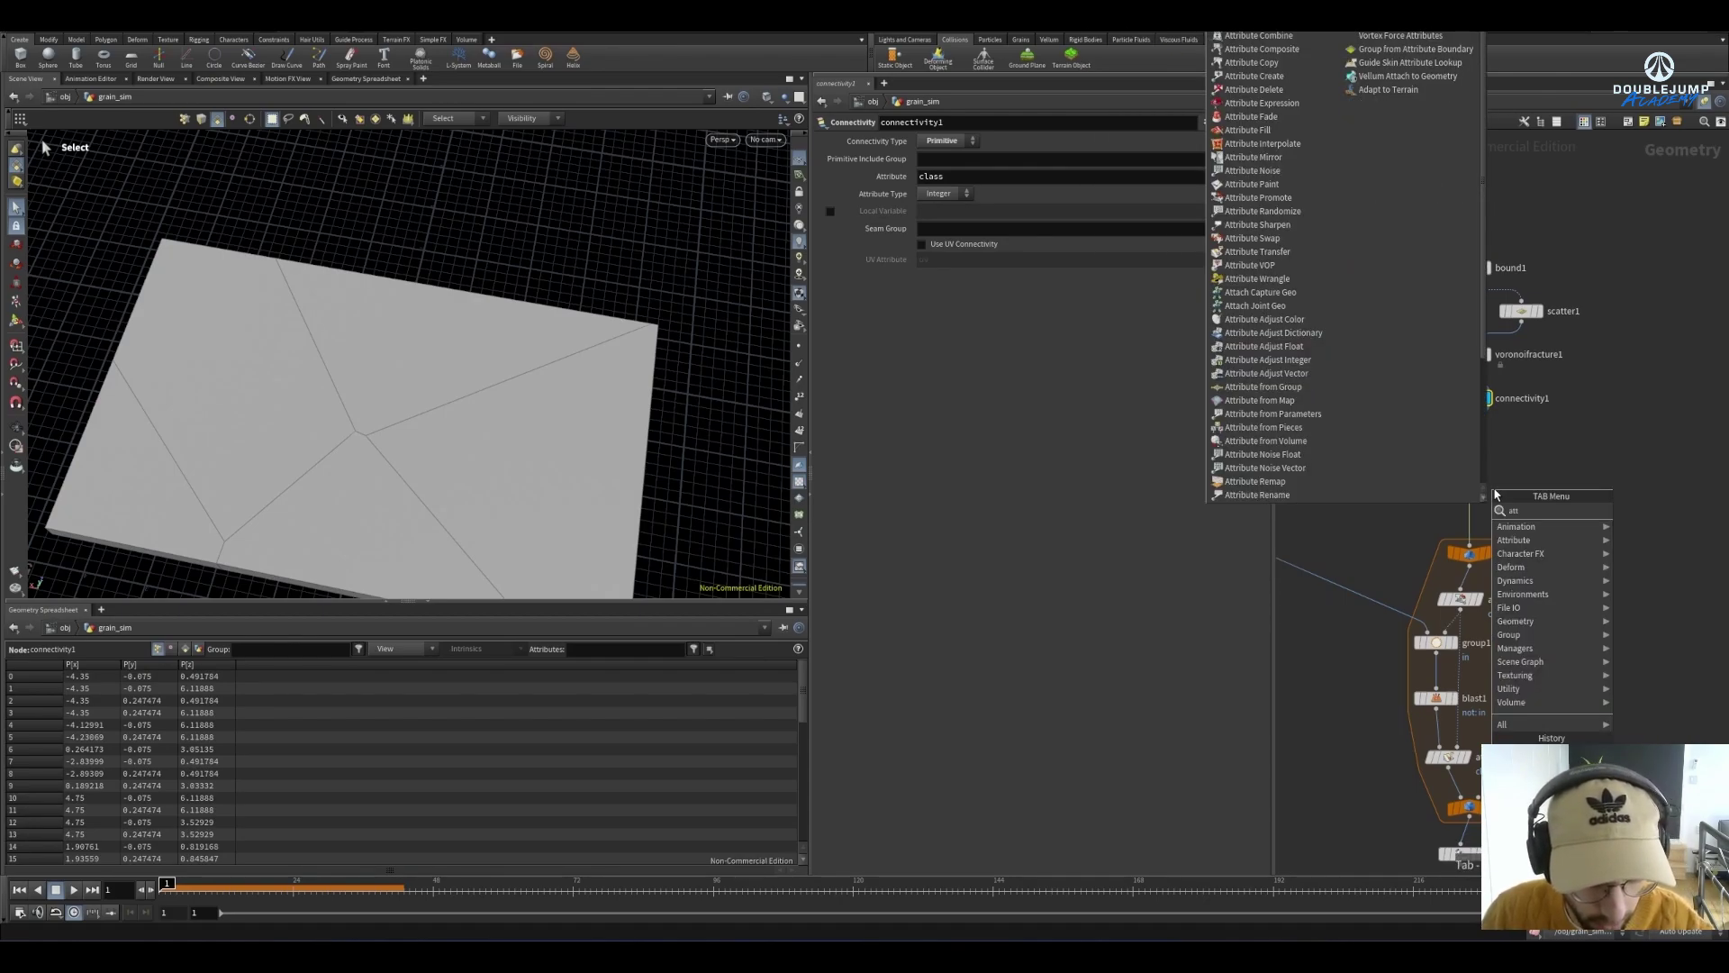
{"action": "type", "text": " adj"}
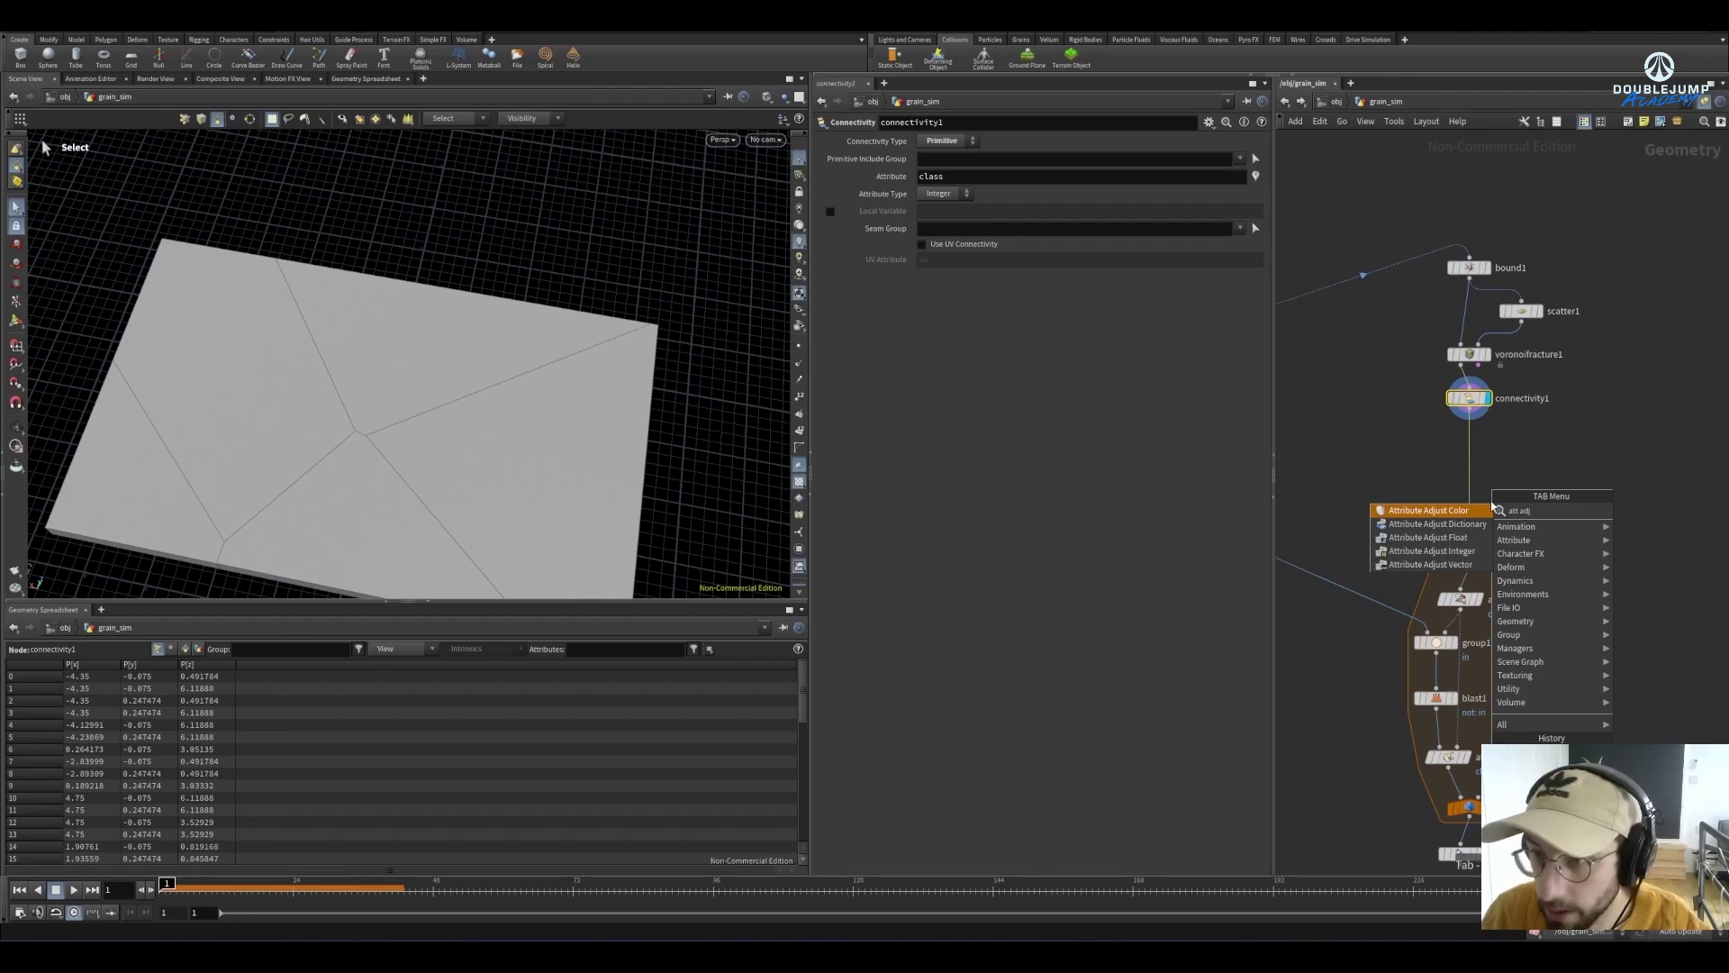
{"action": "left_click", "coordinate": [1475, 555]}
{"action": "left_click", "coordinate": [1468, 473]}
{"action": "double_click", "coordinate": [1468, 472]}
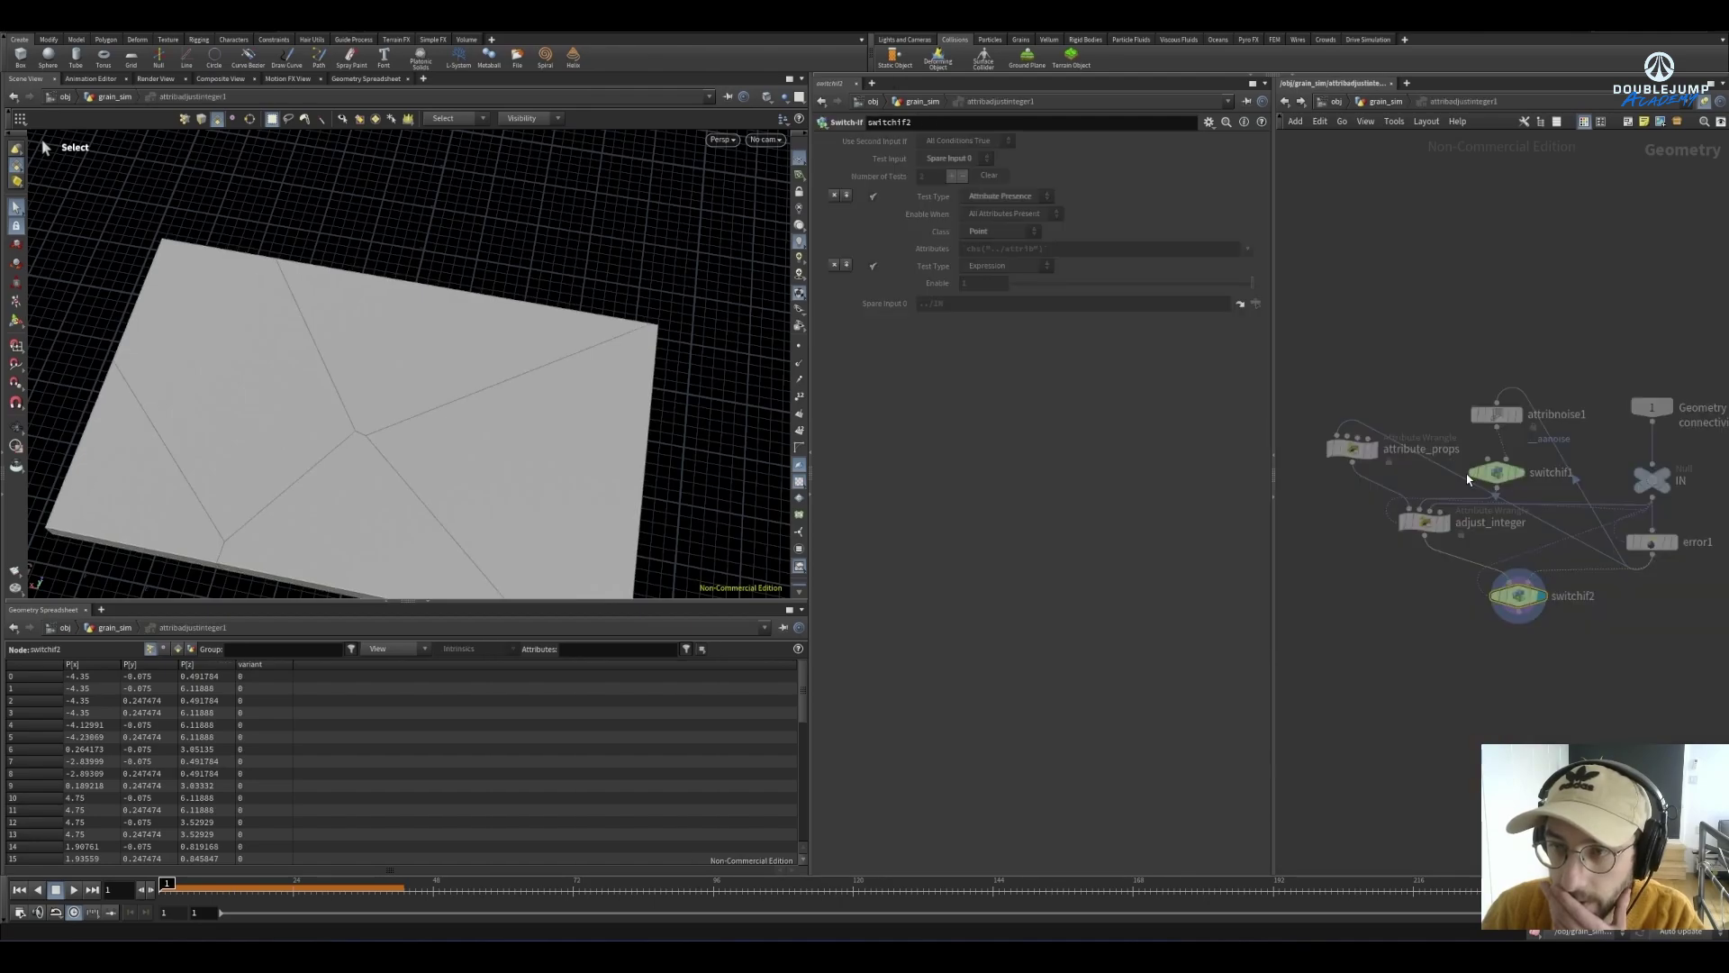
{"action": "left_click", "coordinate": [1385, 101]}
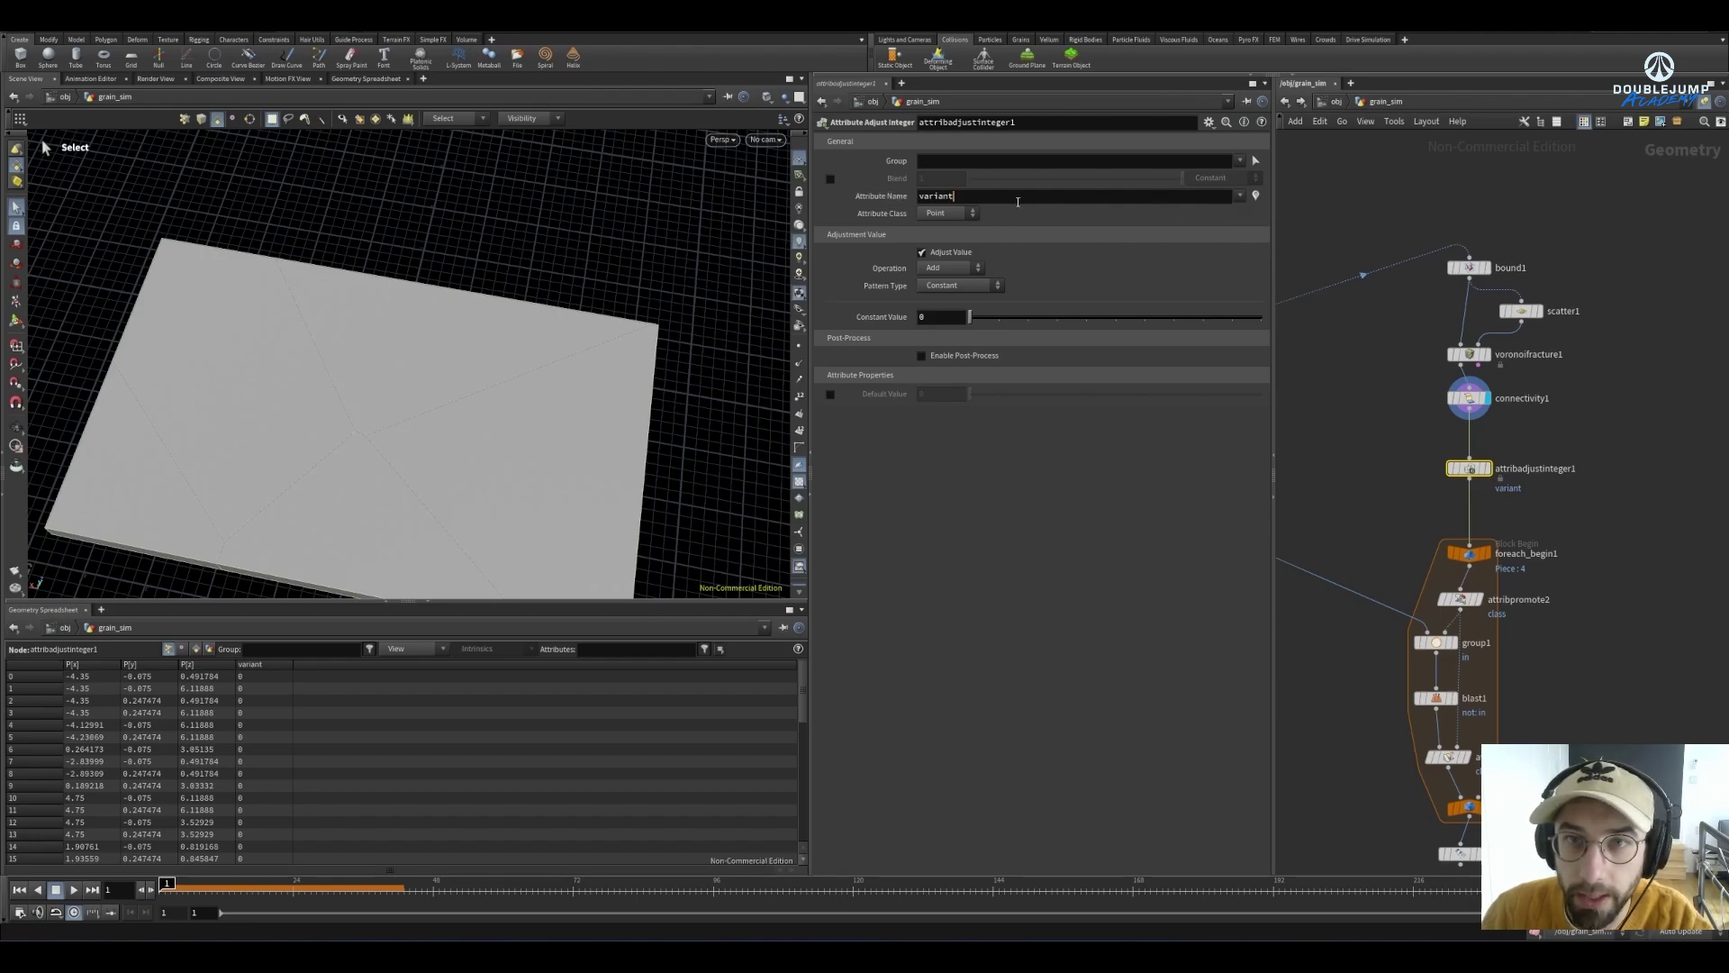
Set attribadjustinteger1 to add a constant value of 1 to the primitive attribute class
{"action": "left_click", "coordinate": [946, 213]}
{"action": "left_click", "coordinate": [941, 245]}
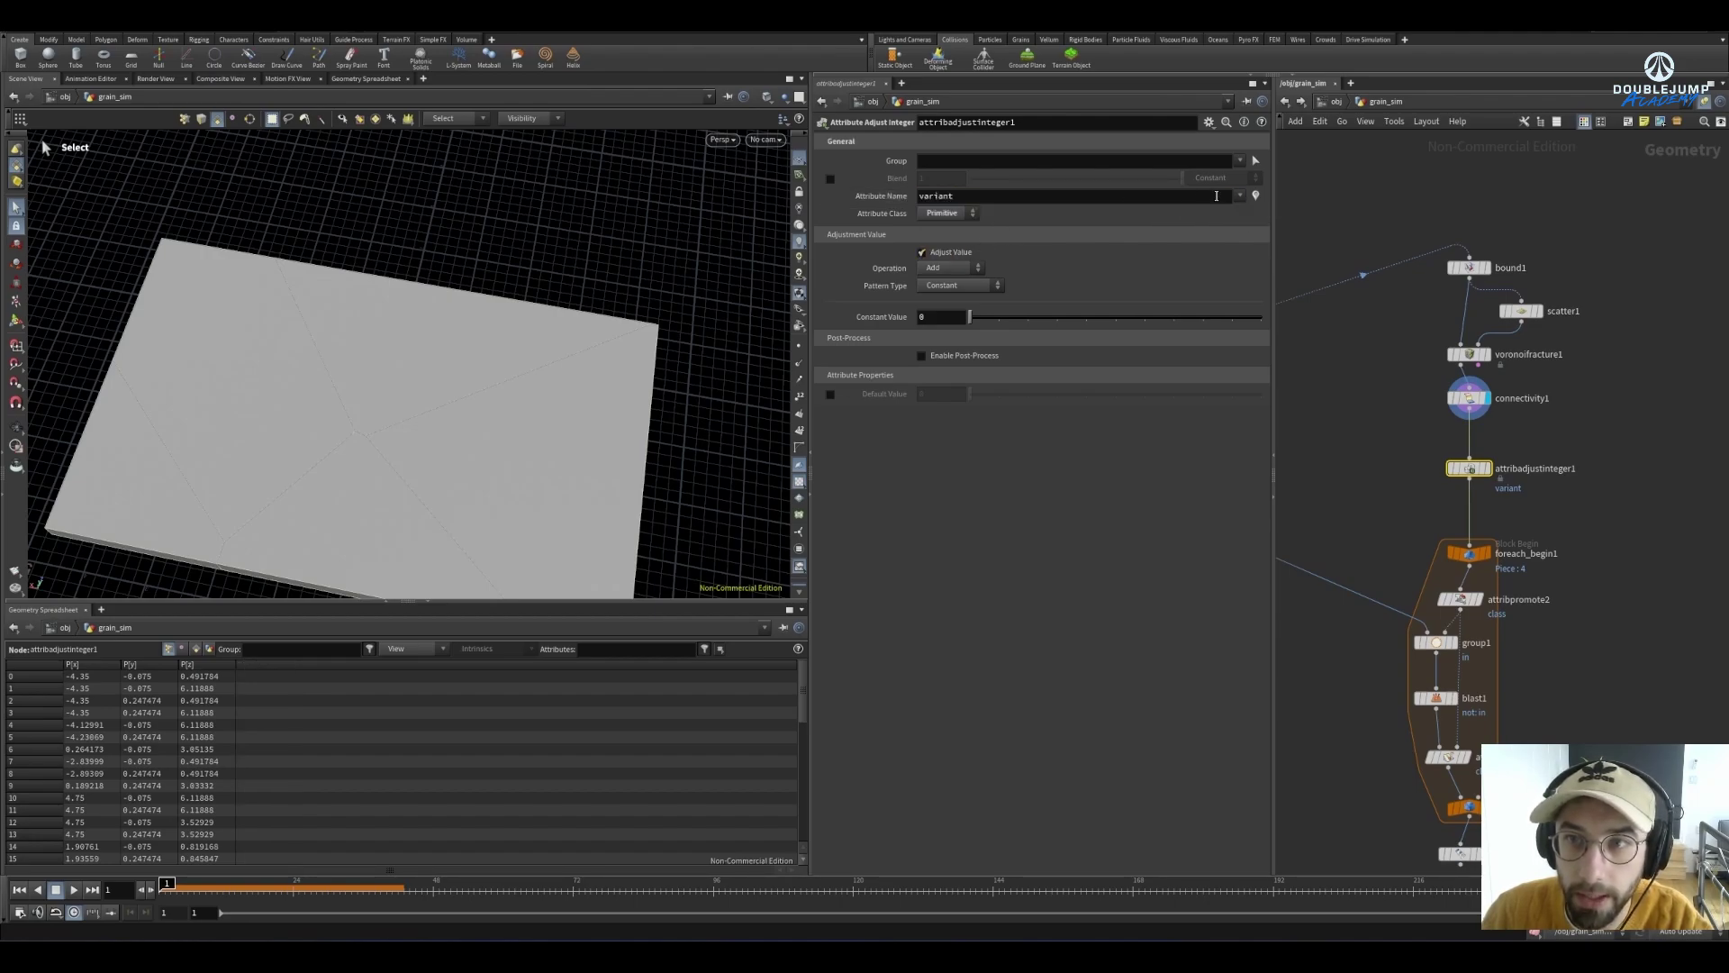
{"action": "left_click", "coordinate": [1246, 210]}
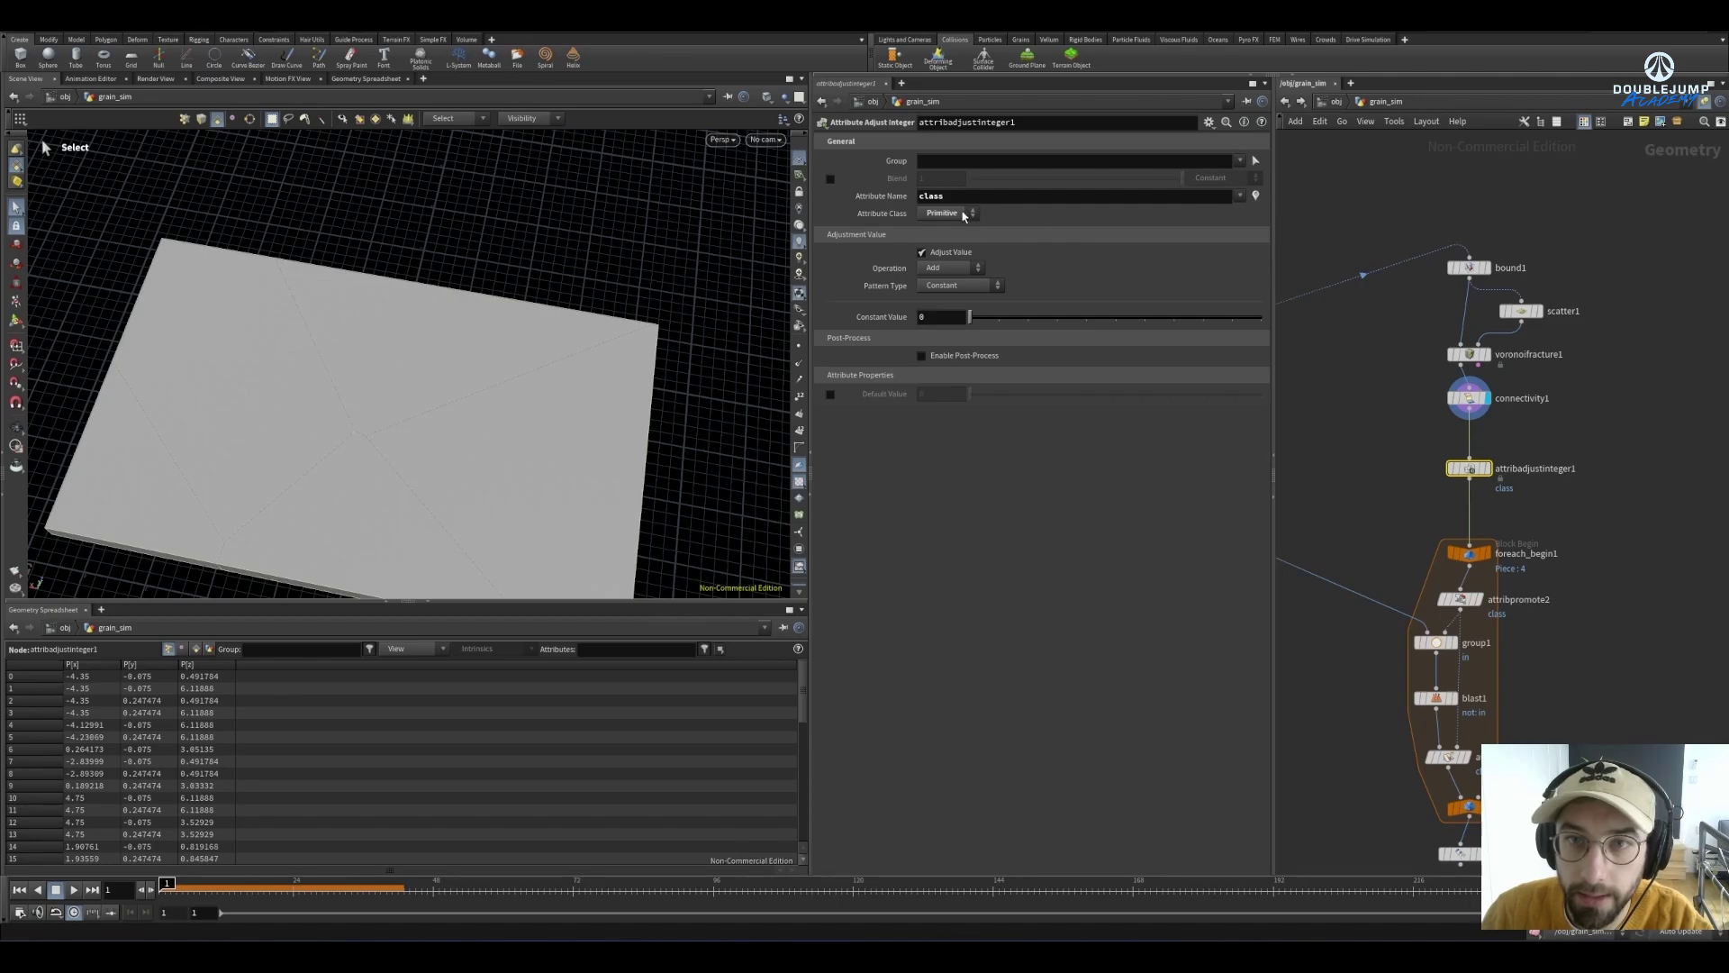
{"action": "left_click", "coordinate": [997, 319]}
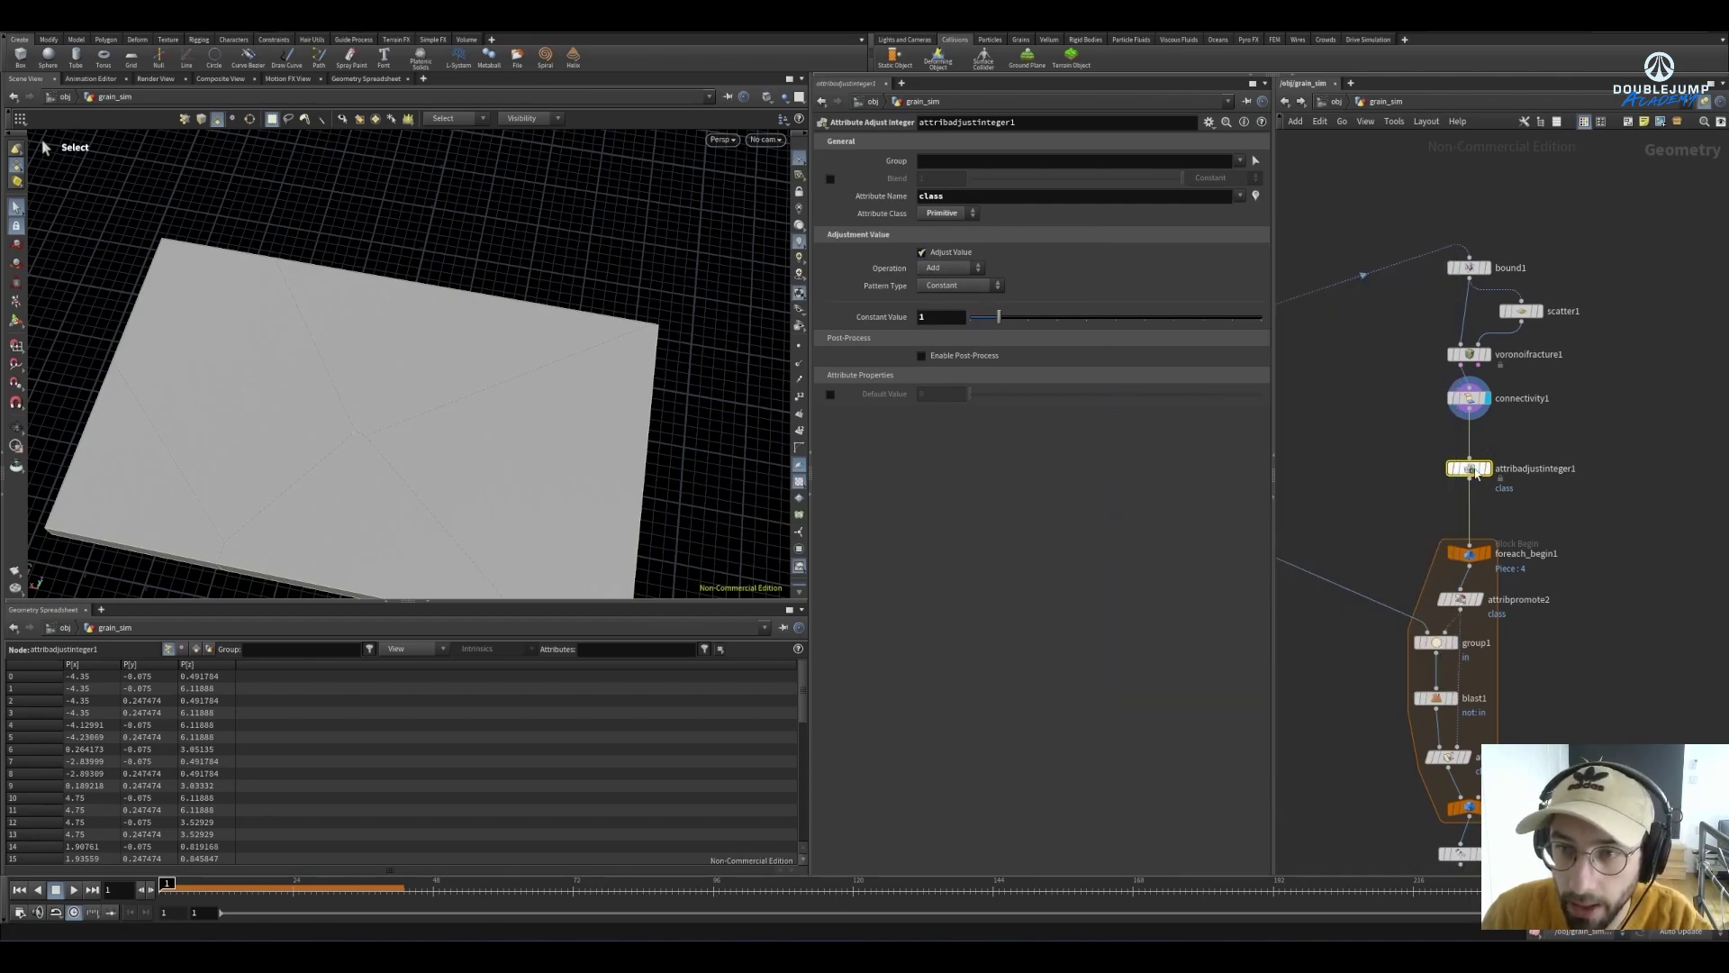
Examine class on attribadjustinteger1's primitives and on foreach_end1's points, sorting both by class
{"action": "left_click", "coordinate": [195, 648]}
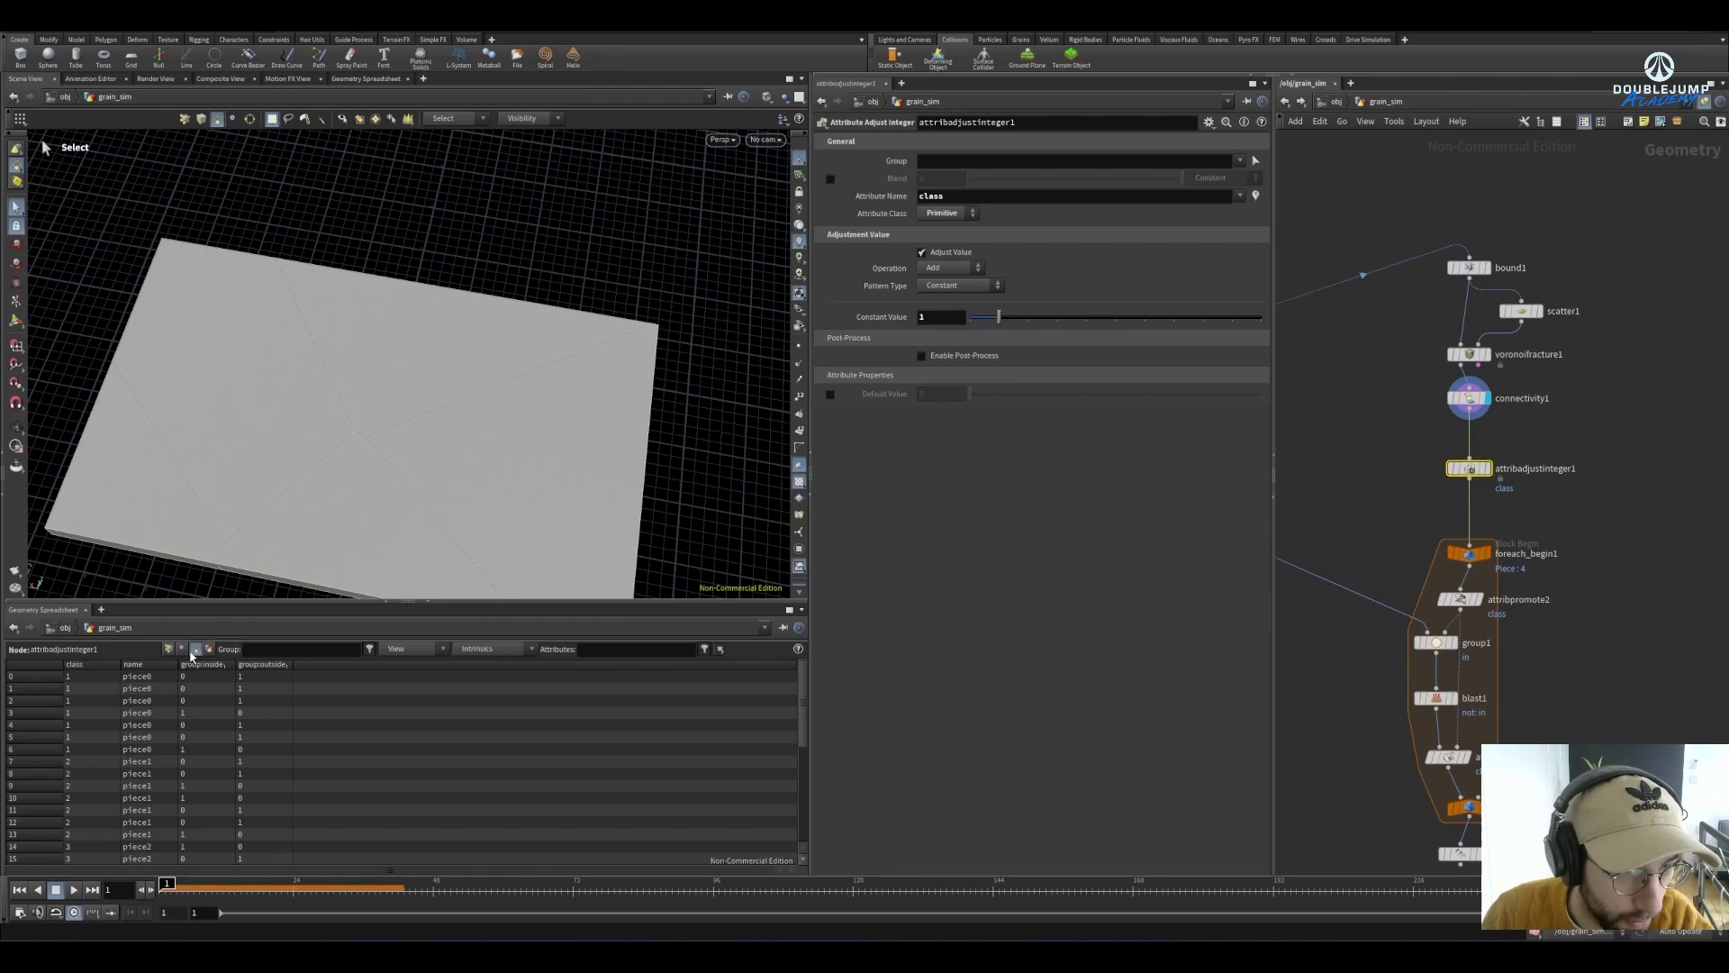
{"action": "left_click", "coordinate": [82, 668]}
{"action": "scroll", "coordinate": [1370, 552], "scroll_direction": "down", "scroll_amount": 5}
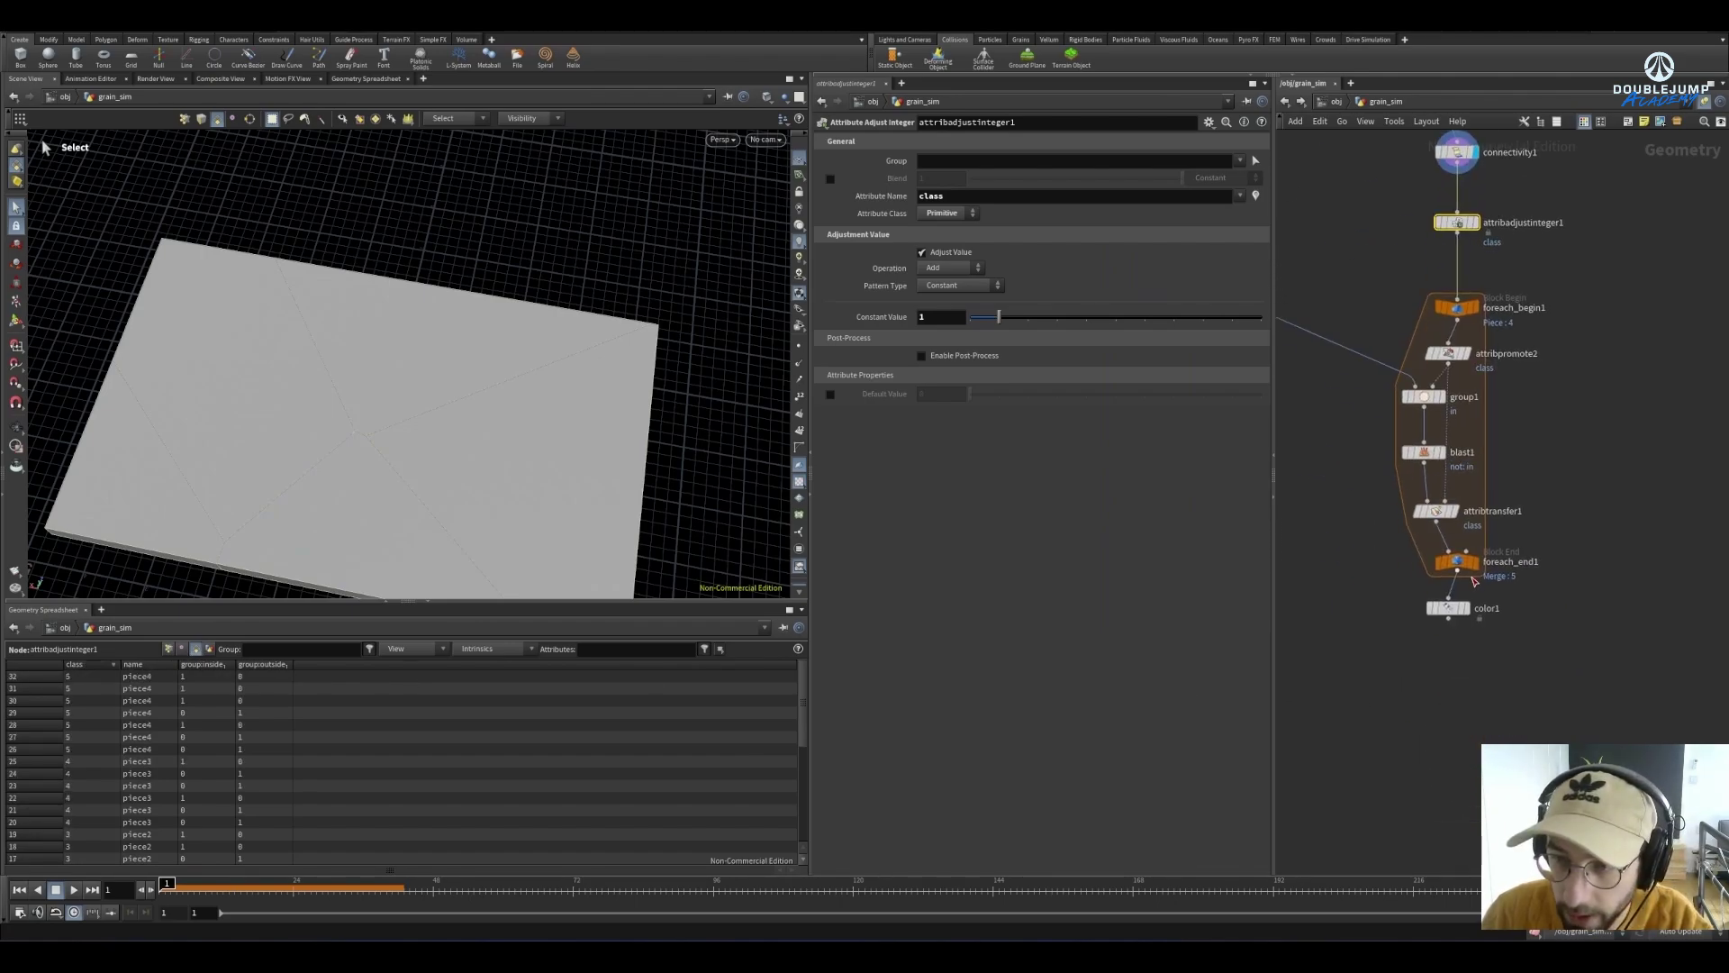
{"action": "left_click", "coordinate": [1462, 568]}
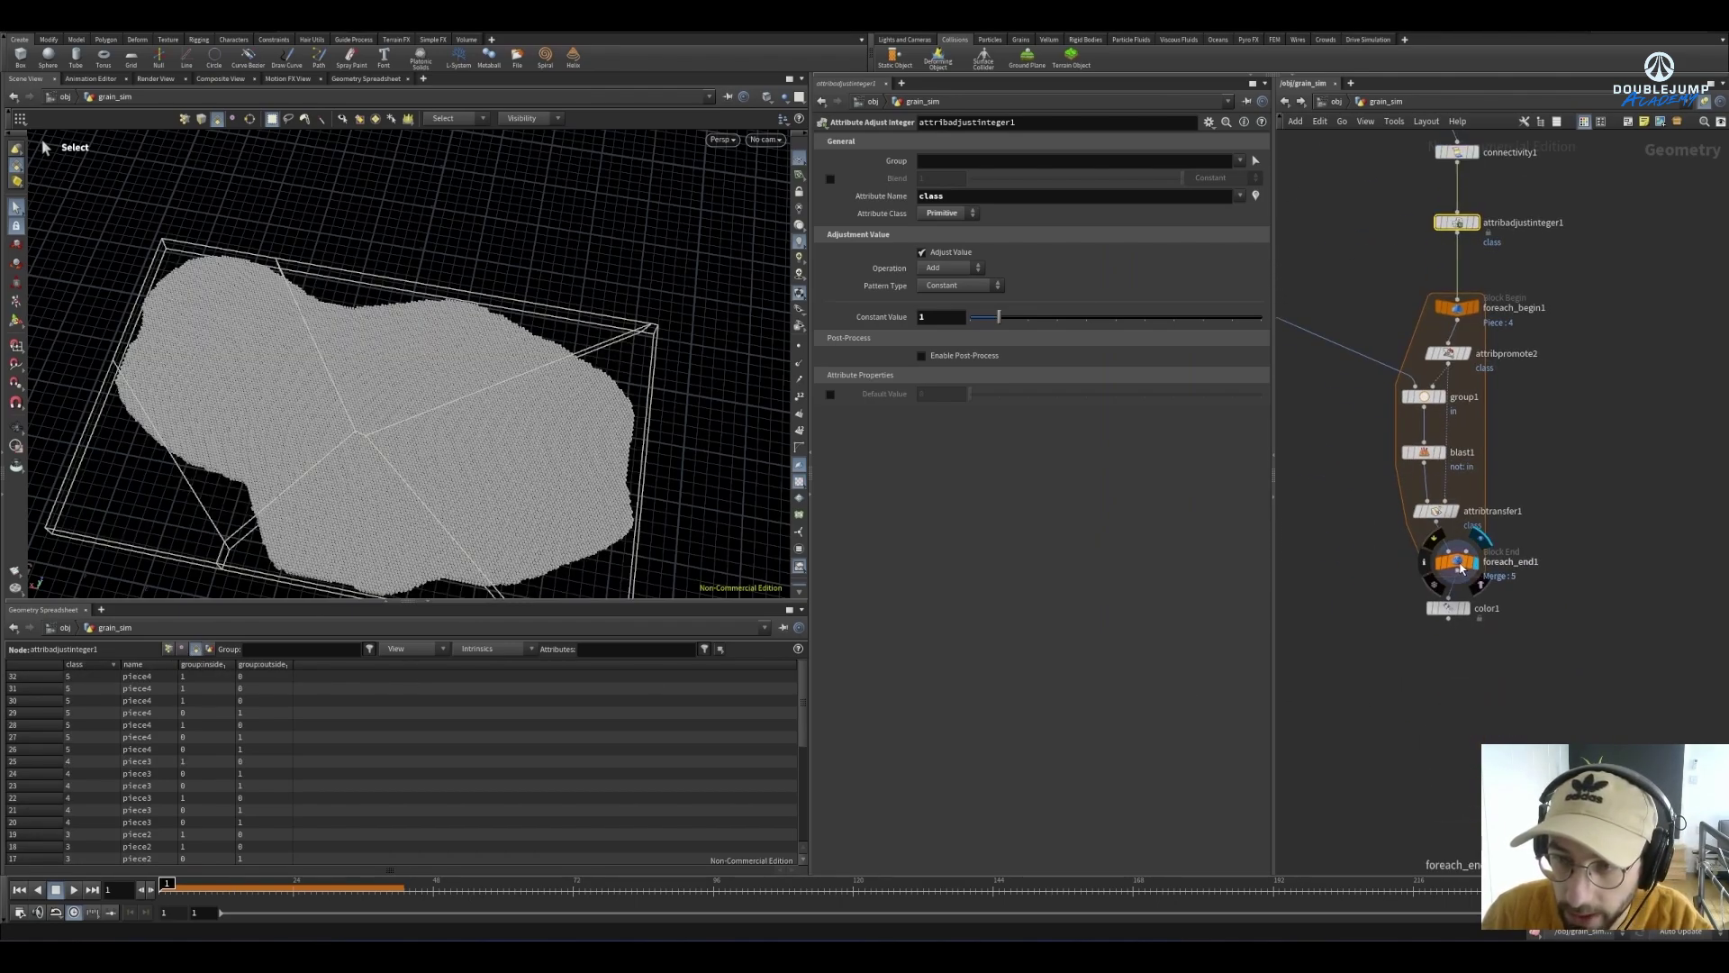
{"action": "left_click", "coordinate": [160, 649]}
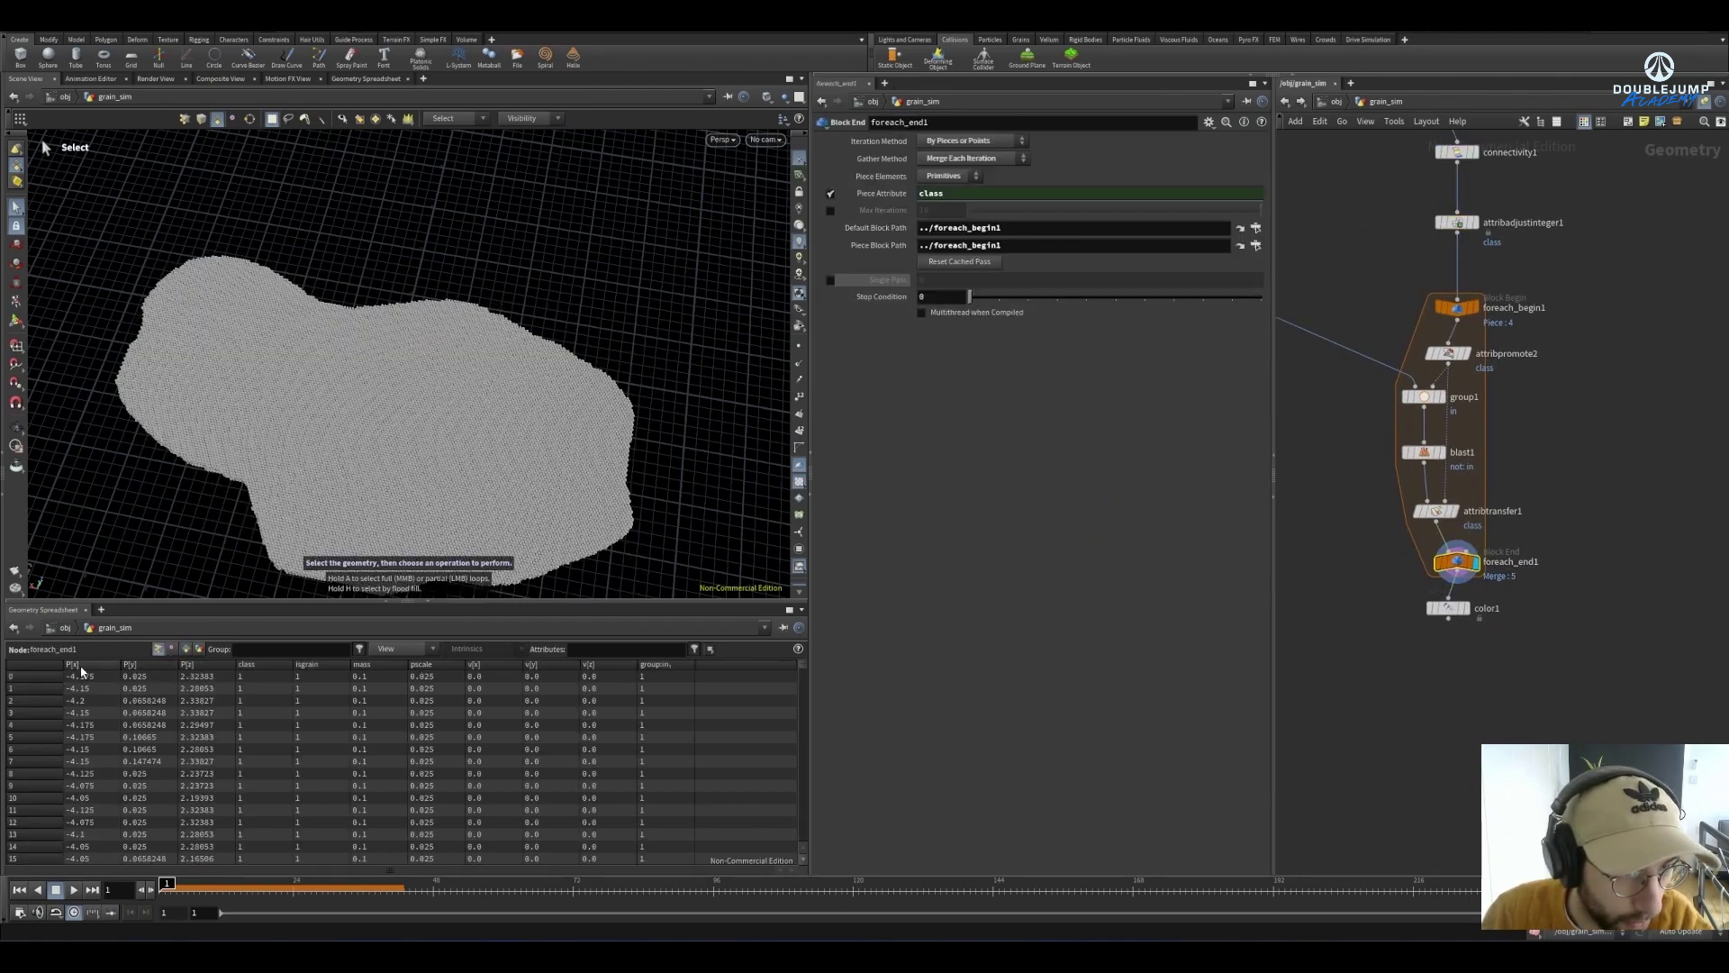
{"action": "left_click", "coordinate": [270, 665]}
{"action": "scroll", "coordinate": [1418, 585], "scroll_direction": "down", "scroll_amount": 2}
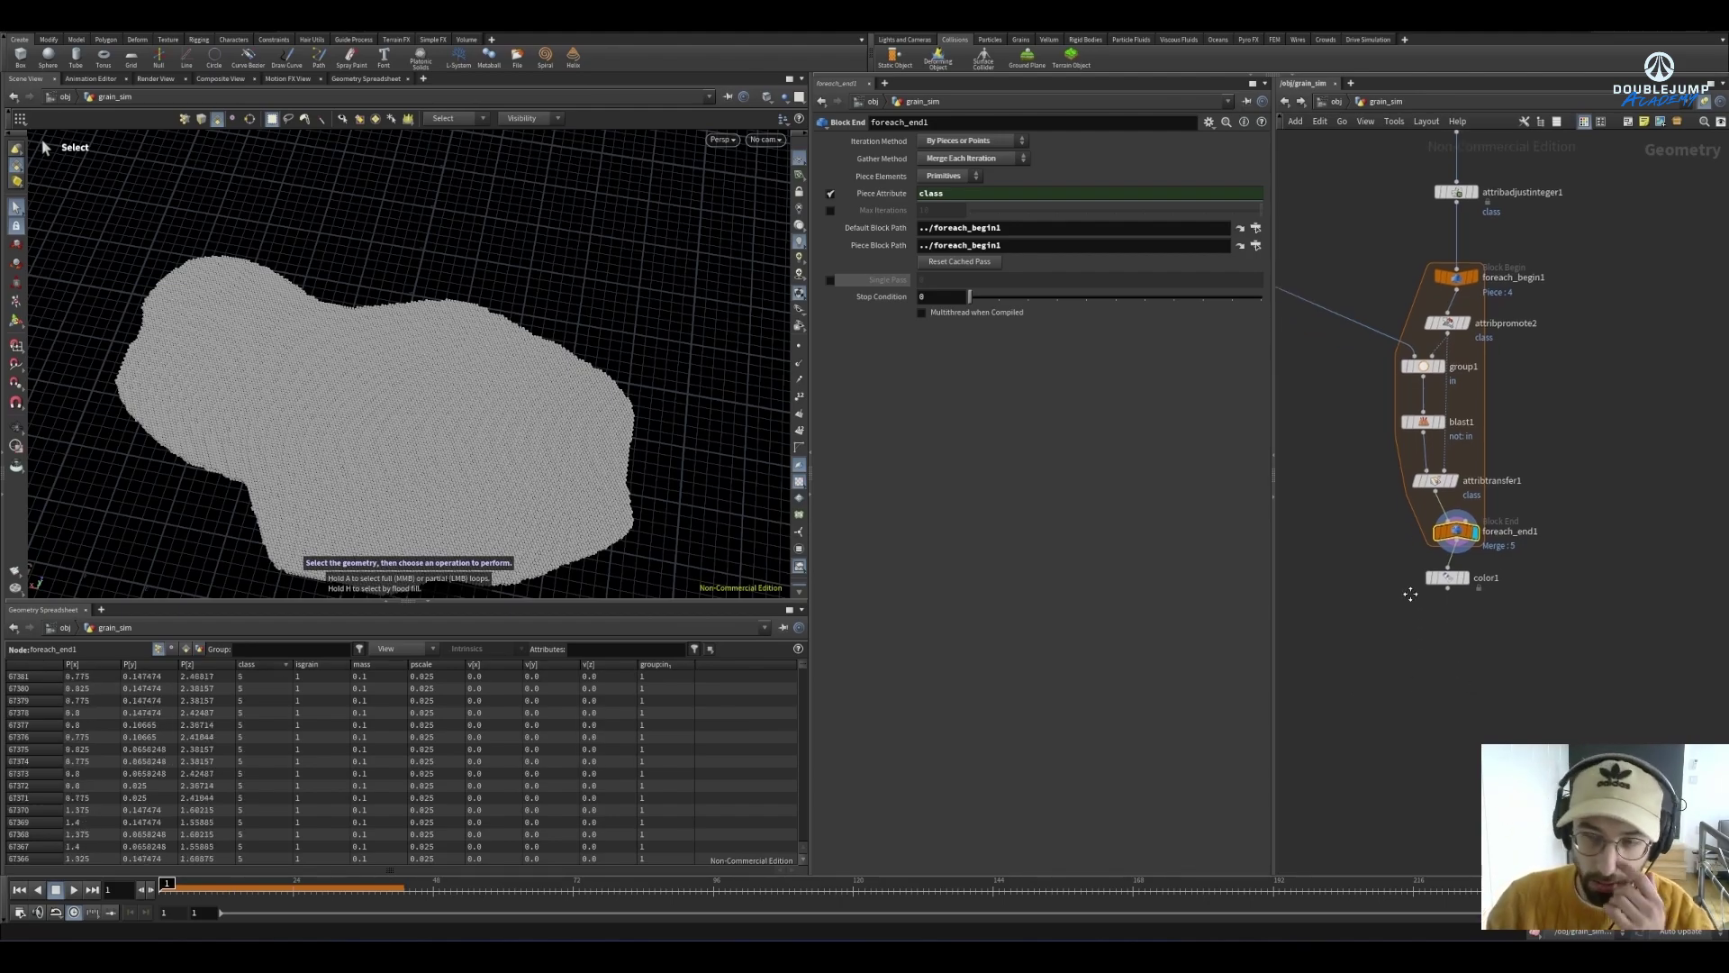
Move the GEO and CON nulls down to leave space below the Vellum glue constraints node, and display CON
{"action": "scroll", "coordinate": [1468, 586], "scroll_direction": "down", "scroll_amount": 5}
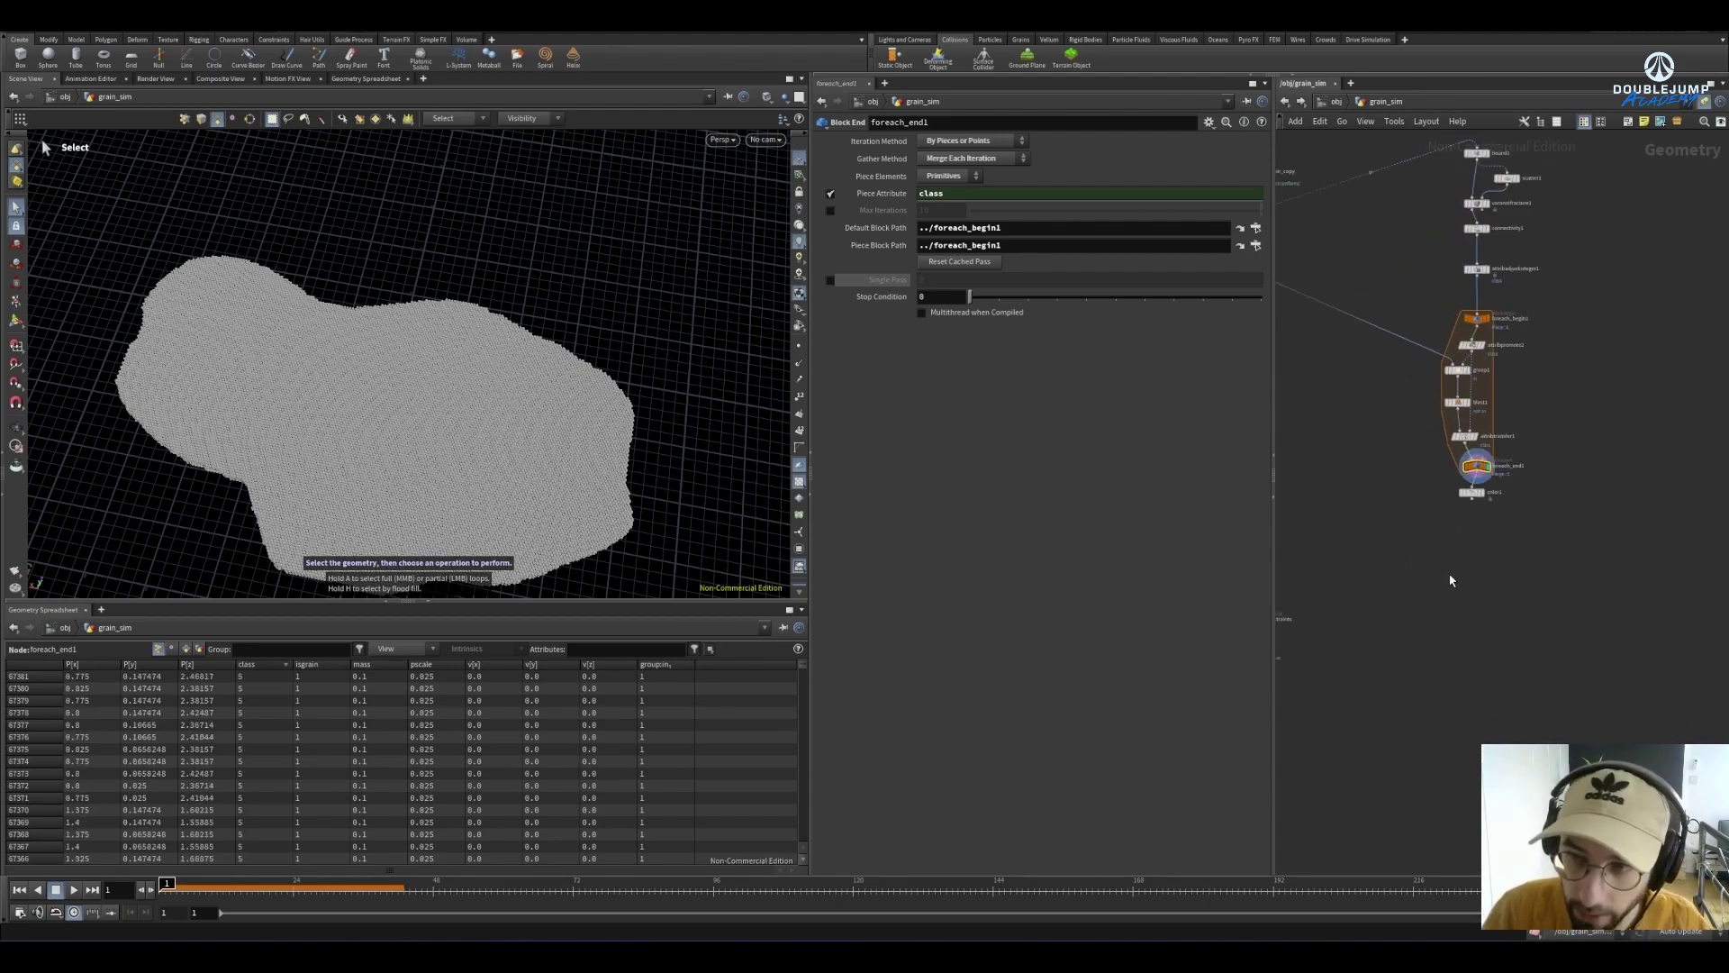
{"action": "middle_click_drag", "start_coordinate": [1429, 542], "coordinate": [1547, 598]}
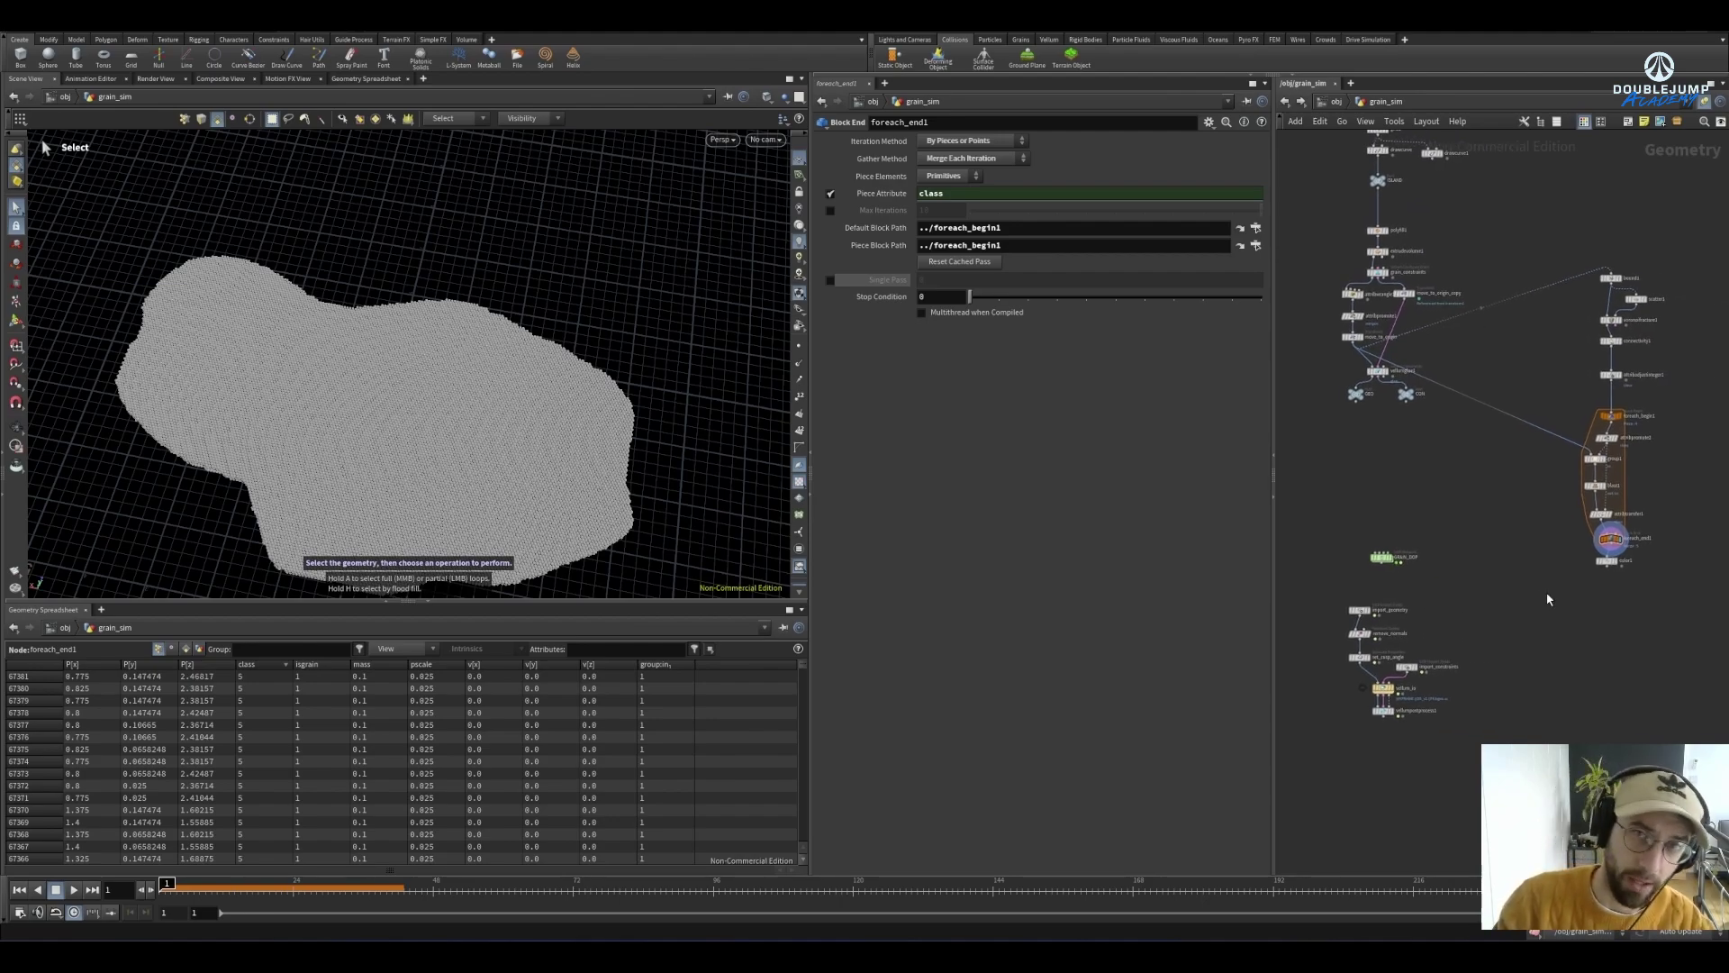
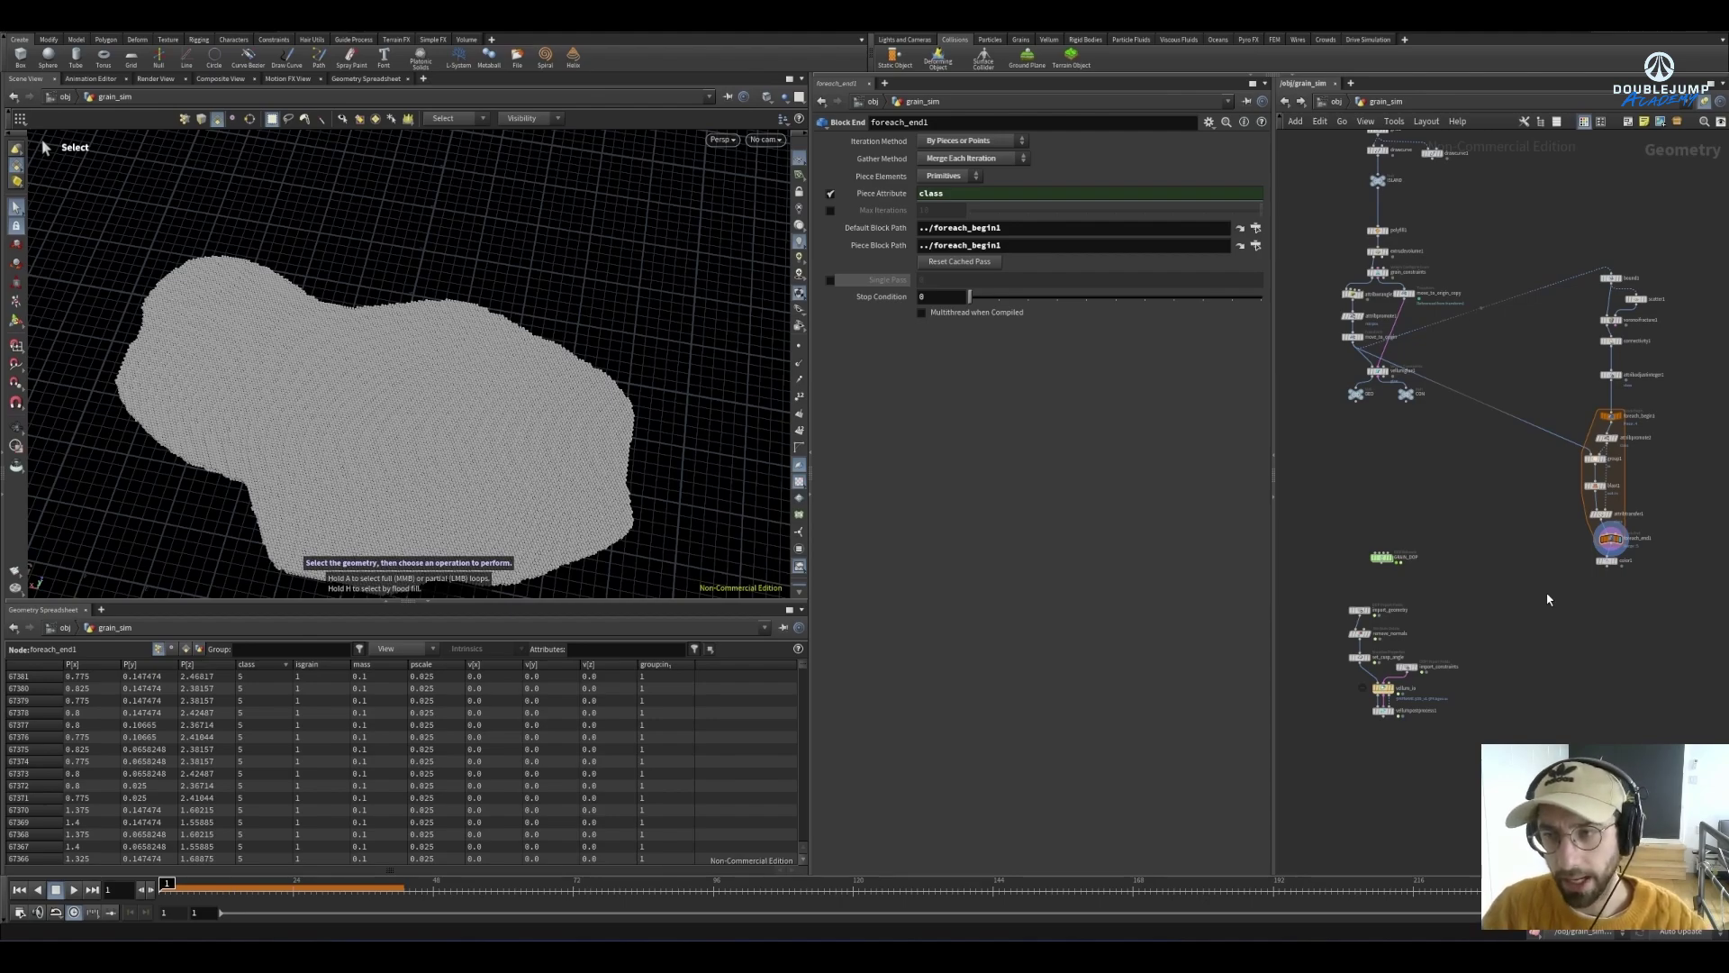
{"action": "scroll", "coordinate": [1399, 455], "scroll_direction": "up", "scroll_amount": 3}
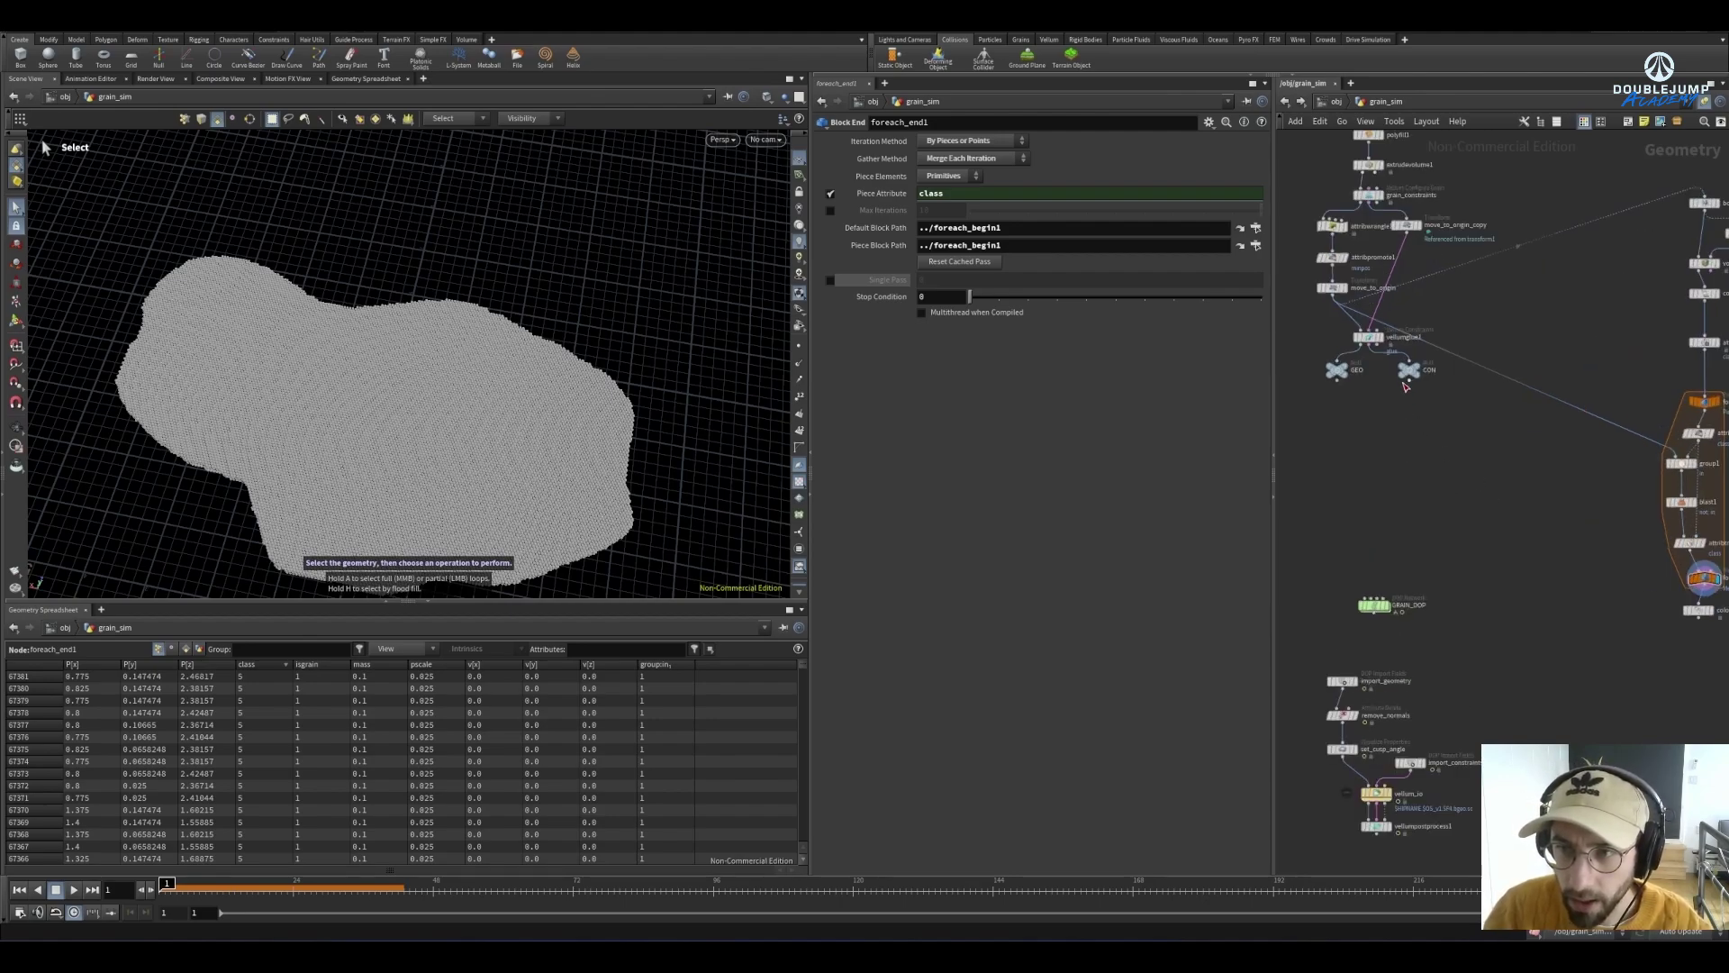
{"action": "left_click_drag", "start_coordinate": [1410, 379], "coordinate": [1421, 455]}
{"action": "left_click_drag", "start_coordinate": [1336, 369], "coordinate": [1305, 453]}
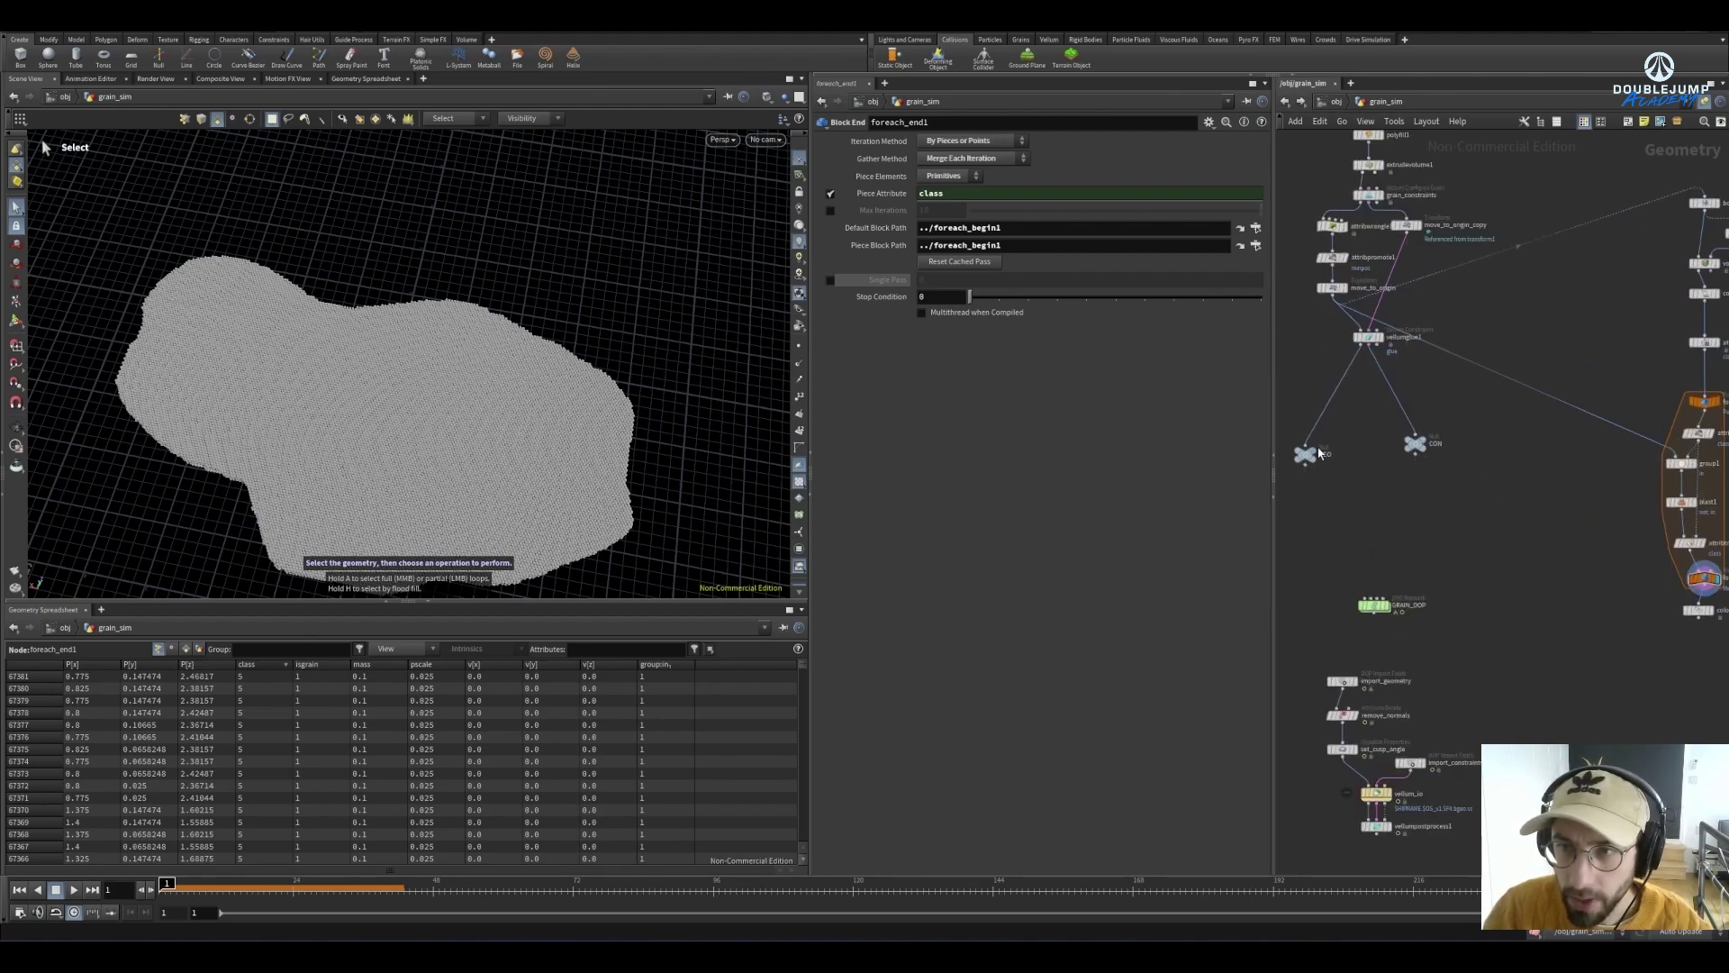
{"action": "left_click", "coordinate": [1421, 443]}
Add an Attribute Transfer node below color1
{"action": "middle_click_drag", "start_coordinate": [1621, 656], "coordinate": [1525, 637]}
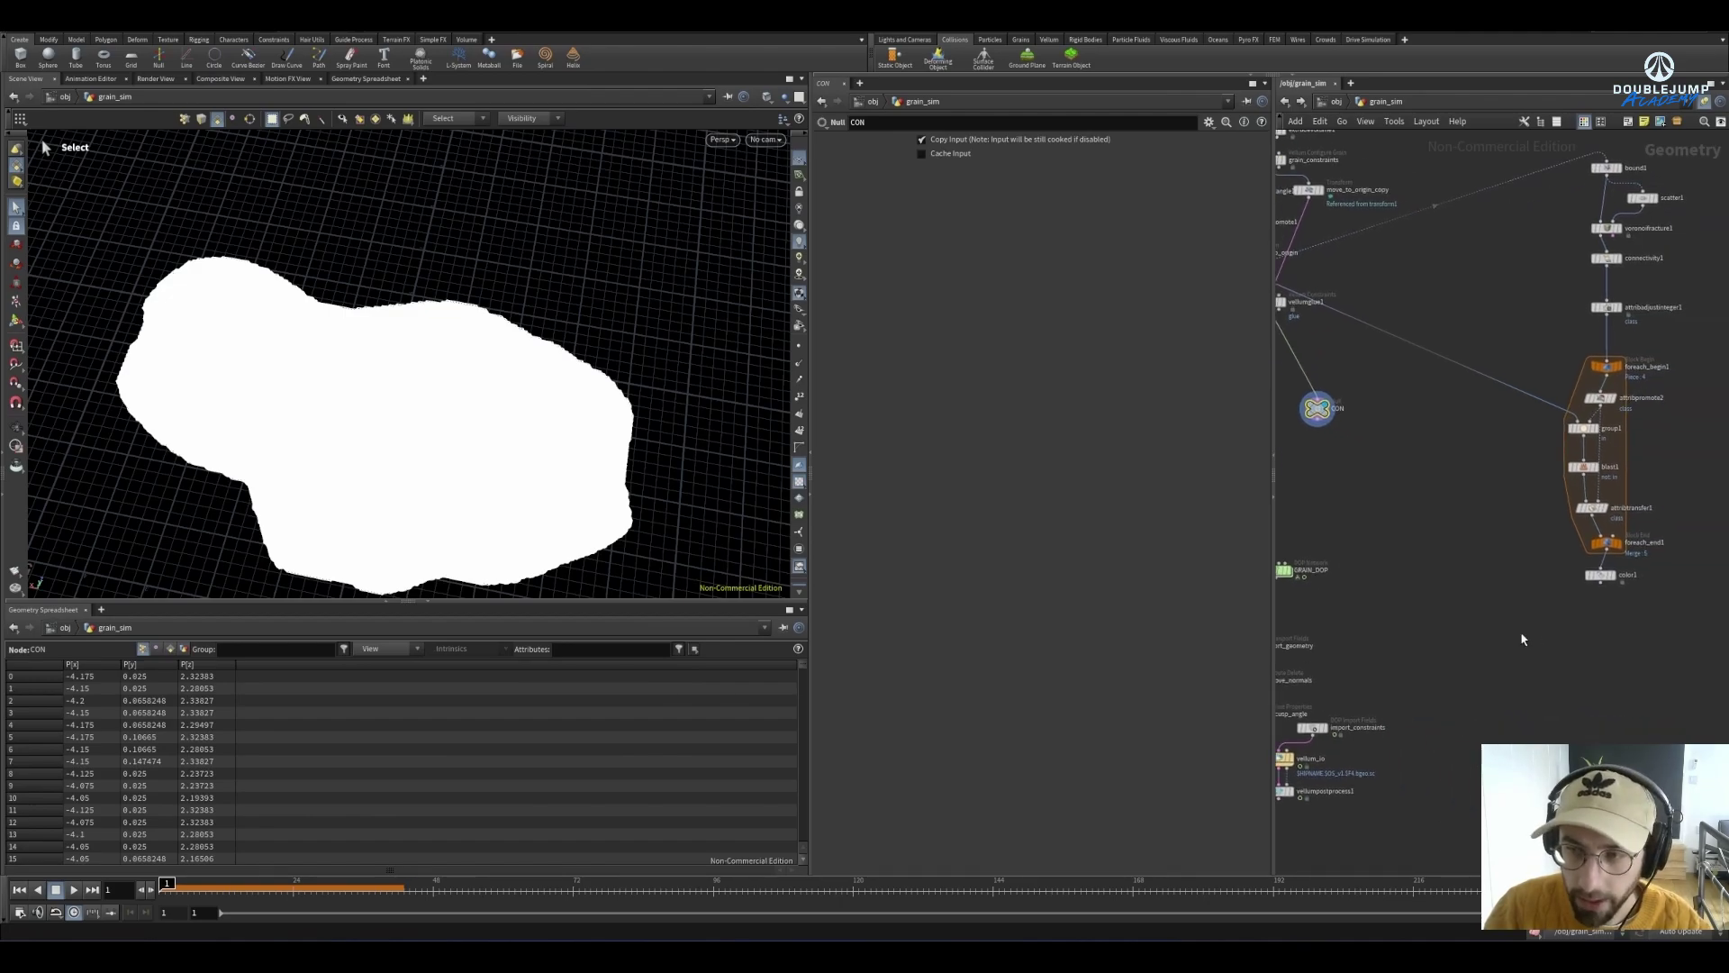
{"action": "key", "text": "Tab"}
{"action": "type", "text": "attr tr"}
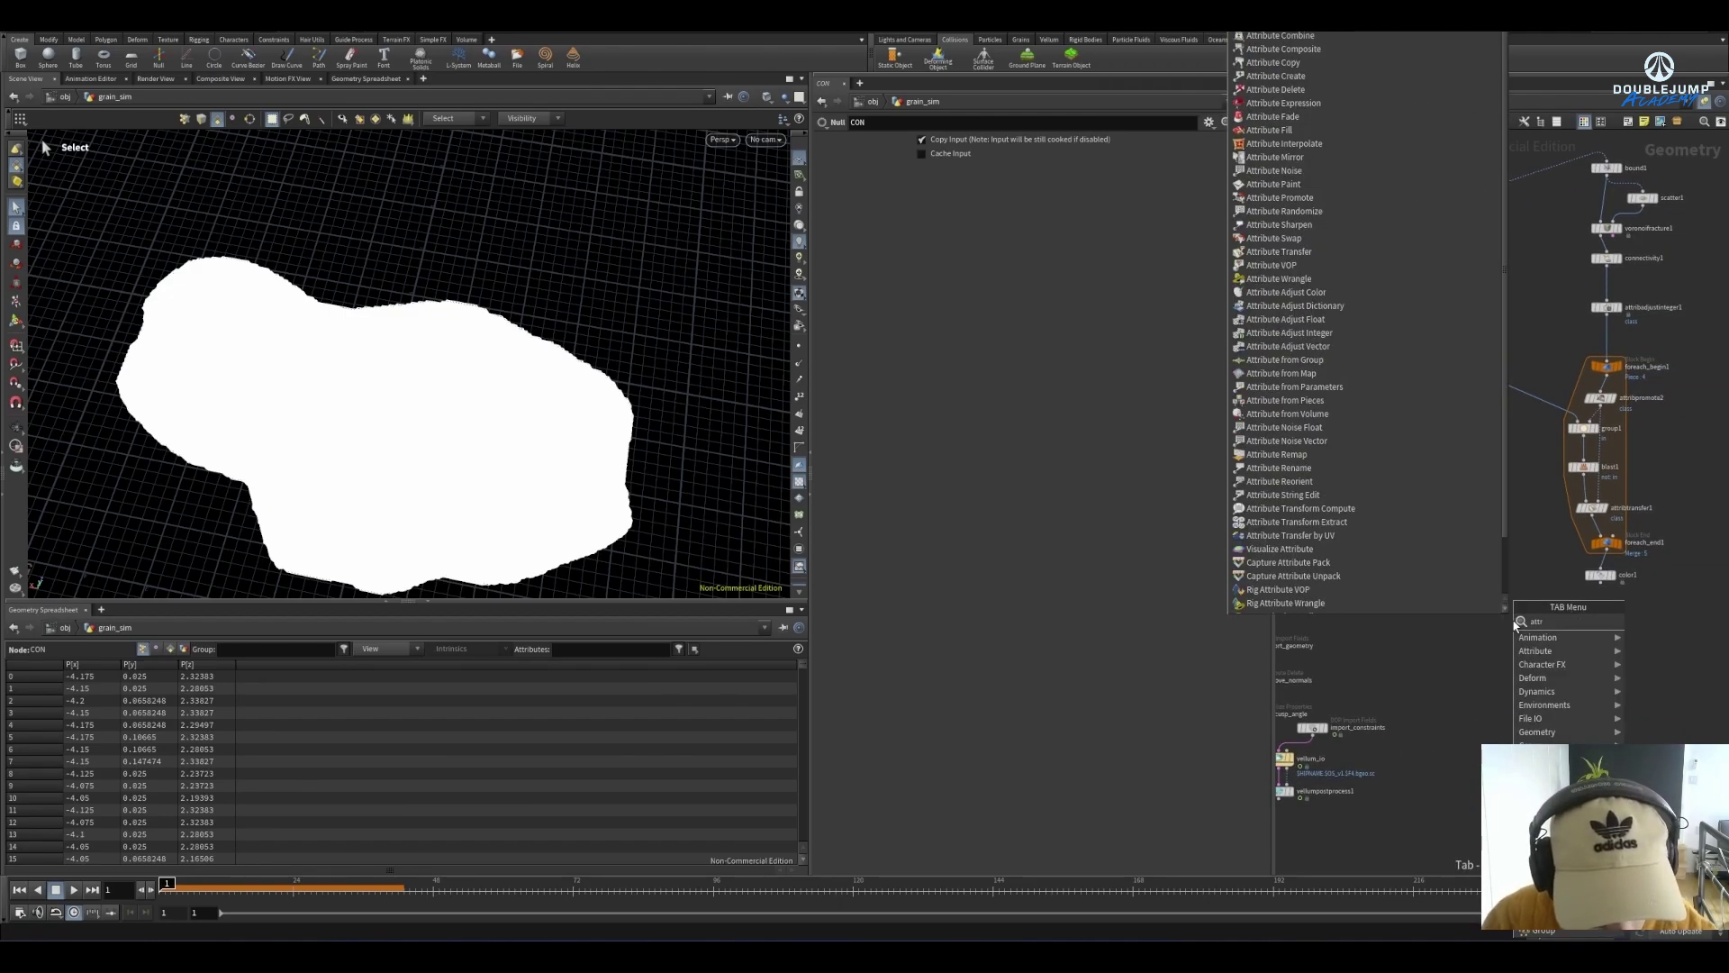
{"action": "key", "text": "Return"}
{"action": "left_click", "coordinate": [1502, 619]}
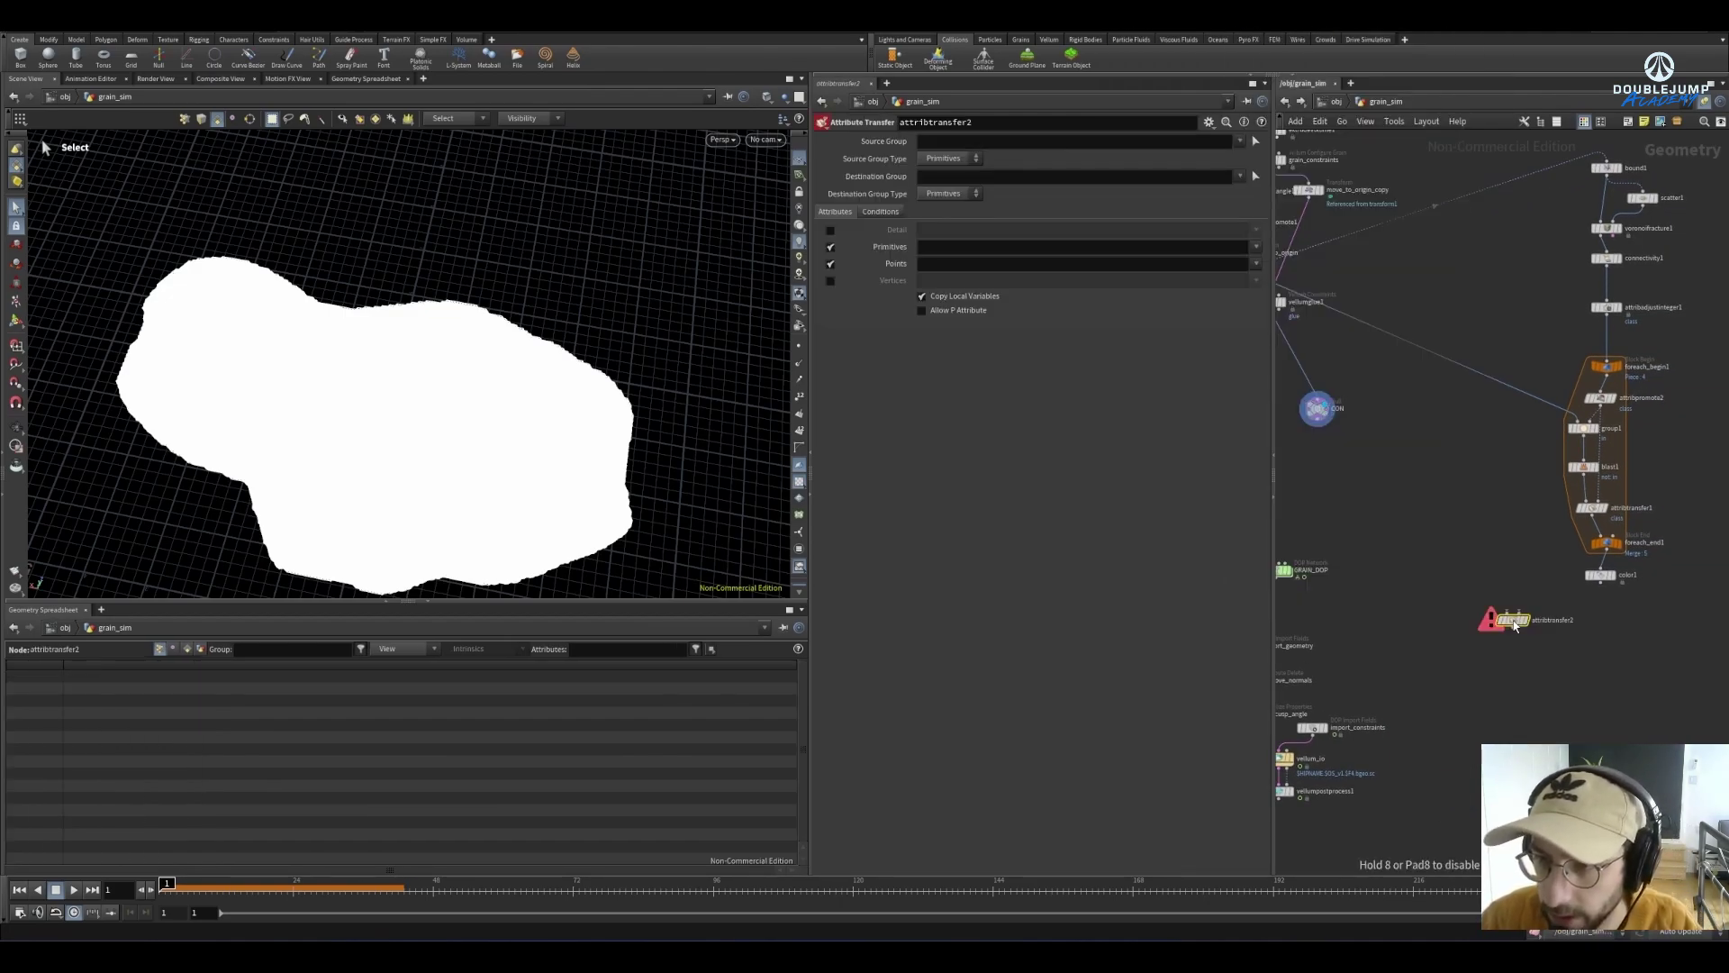
Connect color1 to attribtransfer2's first input and the Vellum glue node's constraint output to its second input
{"action": "scroll", "coordinate": [1502, 620], "scroll_direction": "up", "scroll_amount": 2}
{"action": "left_click_drag", "start_coordinate": [1513, 612], "coordinate": [1639, 520]}
{"action": "scroll", "coordinate": [1585, 631], "scroll_direction": "up", "scroll_amount": 3}
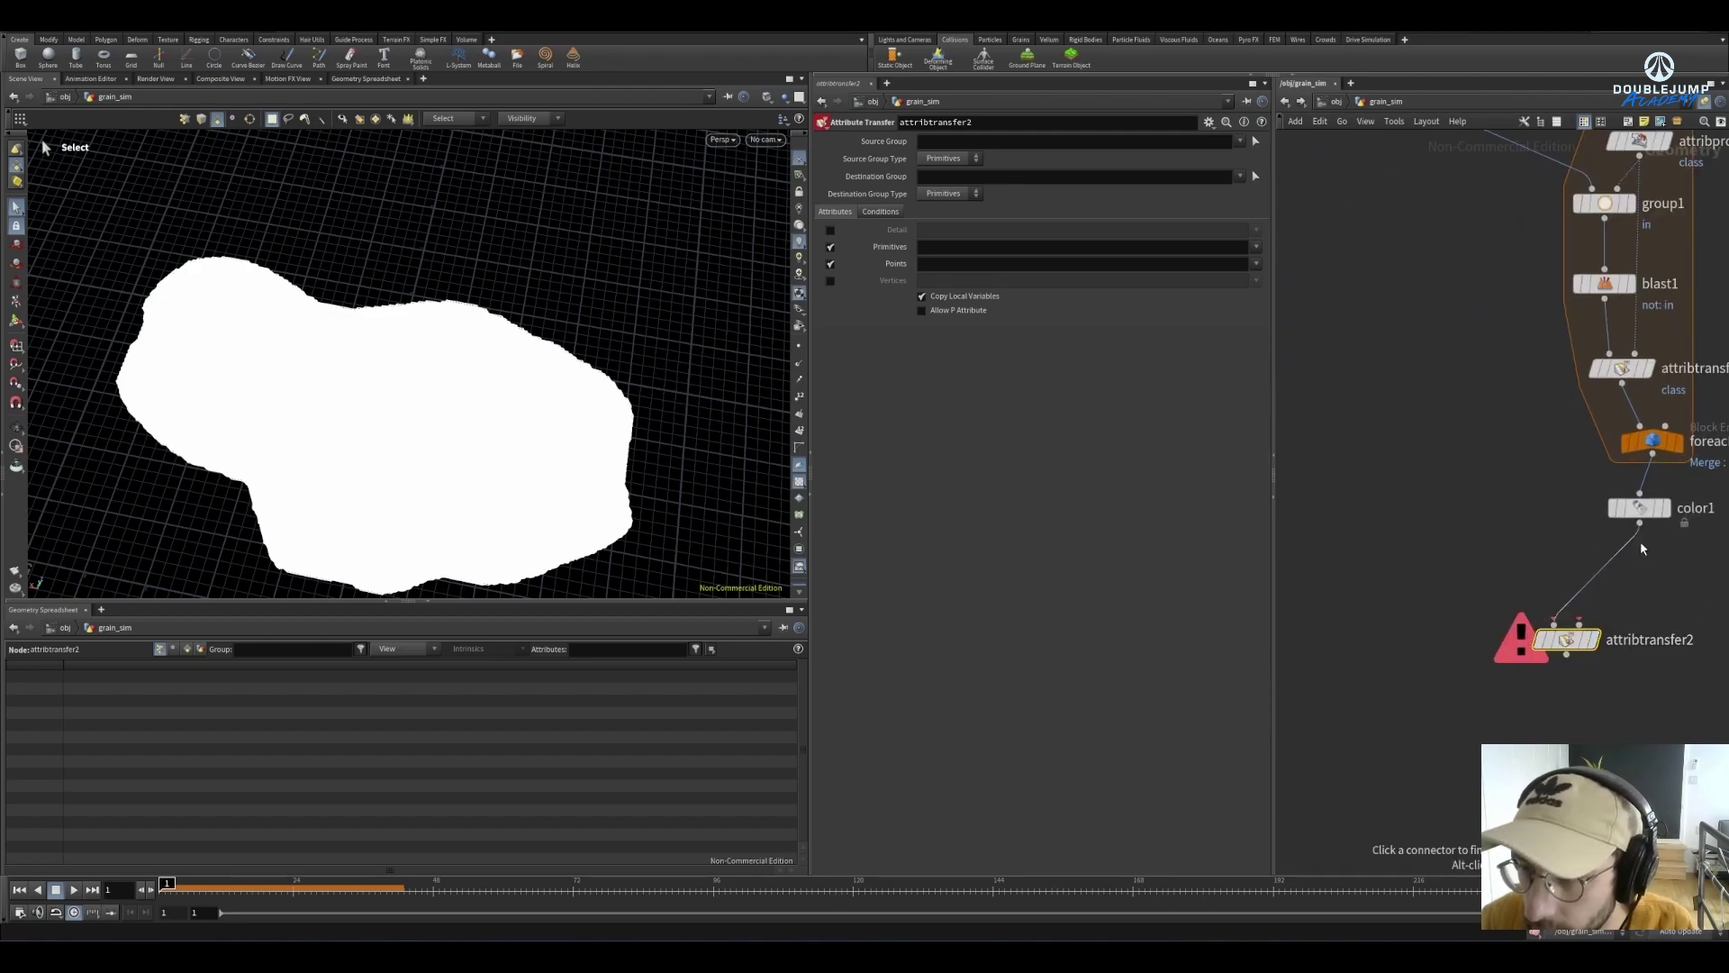
{"action": "left_click", "coordinate": [1578, 625]}
{"action": "scroll", "coordinate": [1441, 416], "scroll_direction": "down", "scroll_amount": 3}
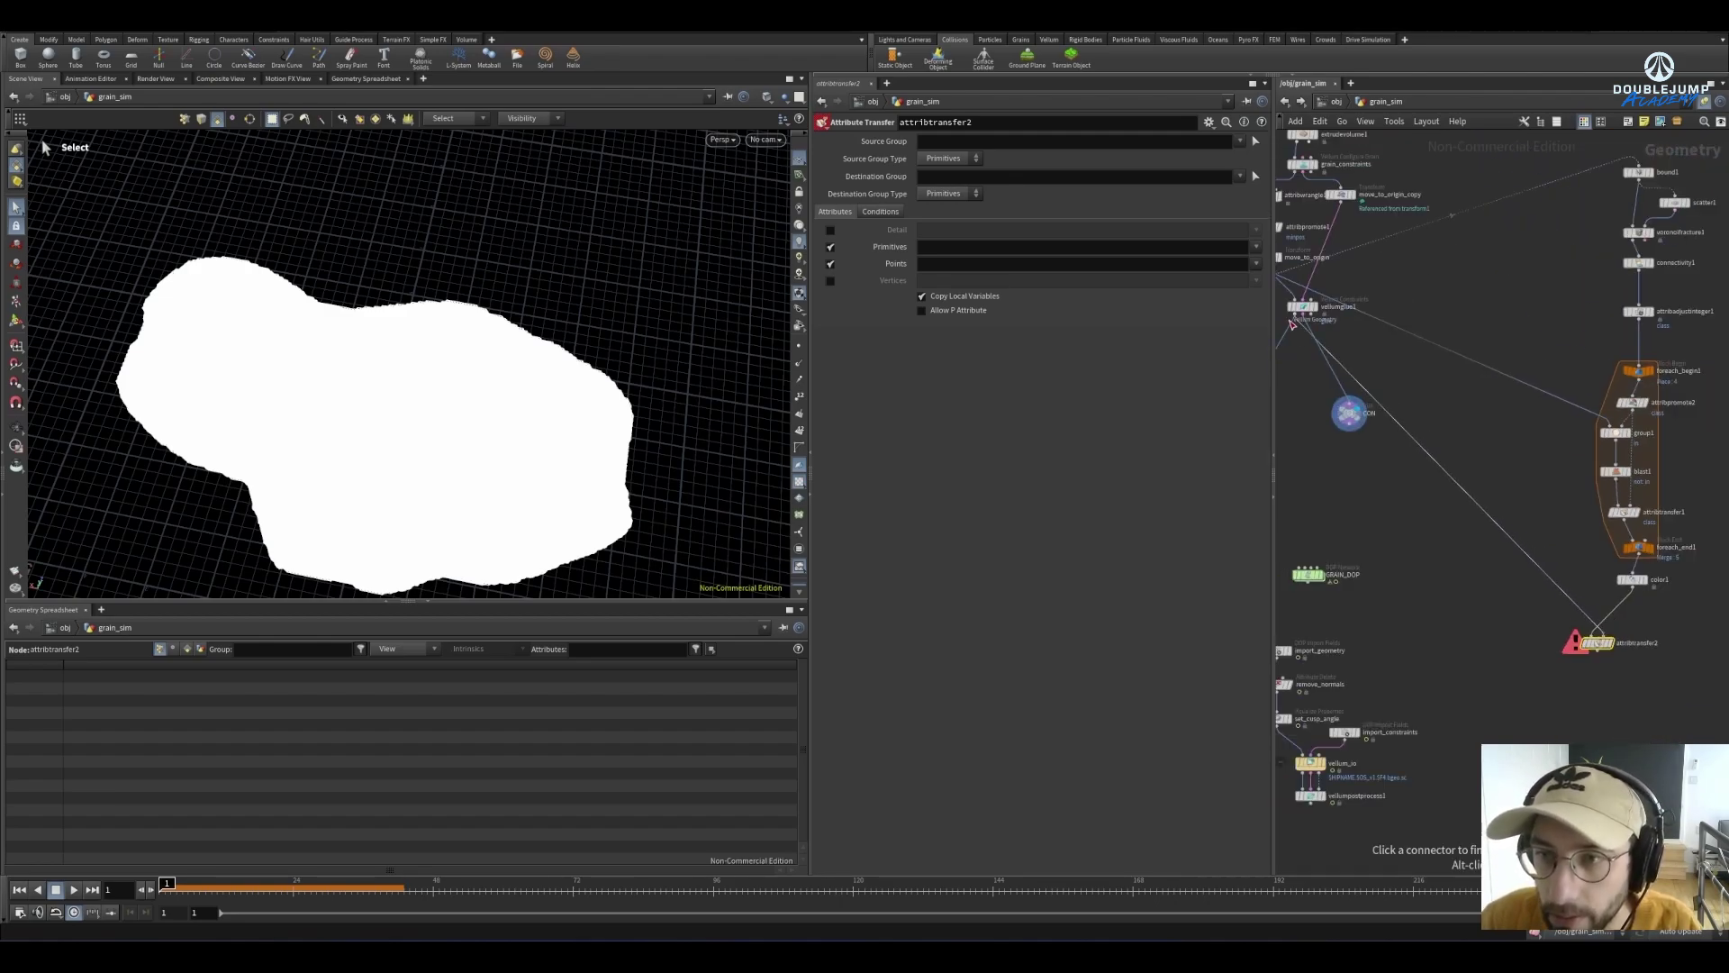
{"action": "left_click", "coordinate": [1315, 335]}
{"action": "scroll", "coordinate": [1567, 612], "scroll_direction": "up", "scroll_amount": 3}
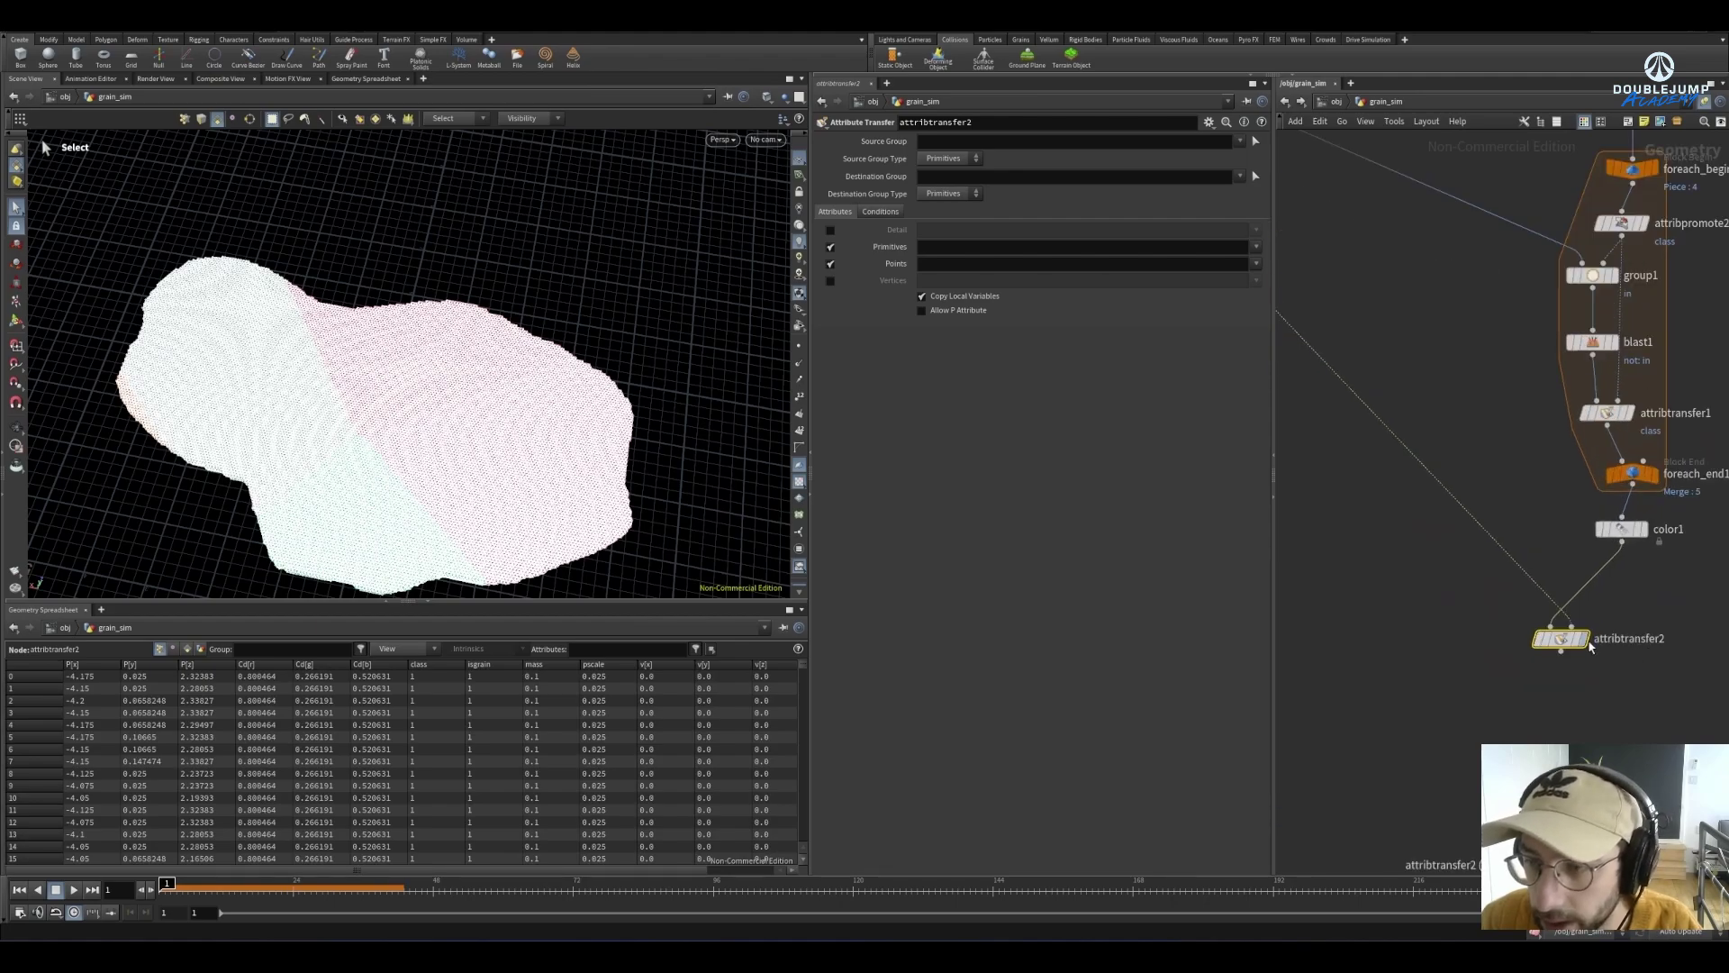
Turn off primitive attributes on attribtransfer2, display it, and swap its inputs so the glue constraints receive color1's attributes
{"action": "left_click", "coordinate": [830, 246]}
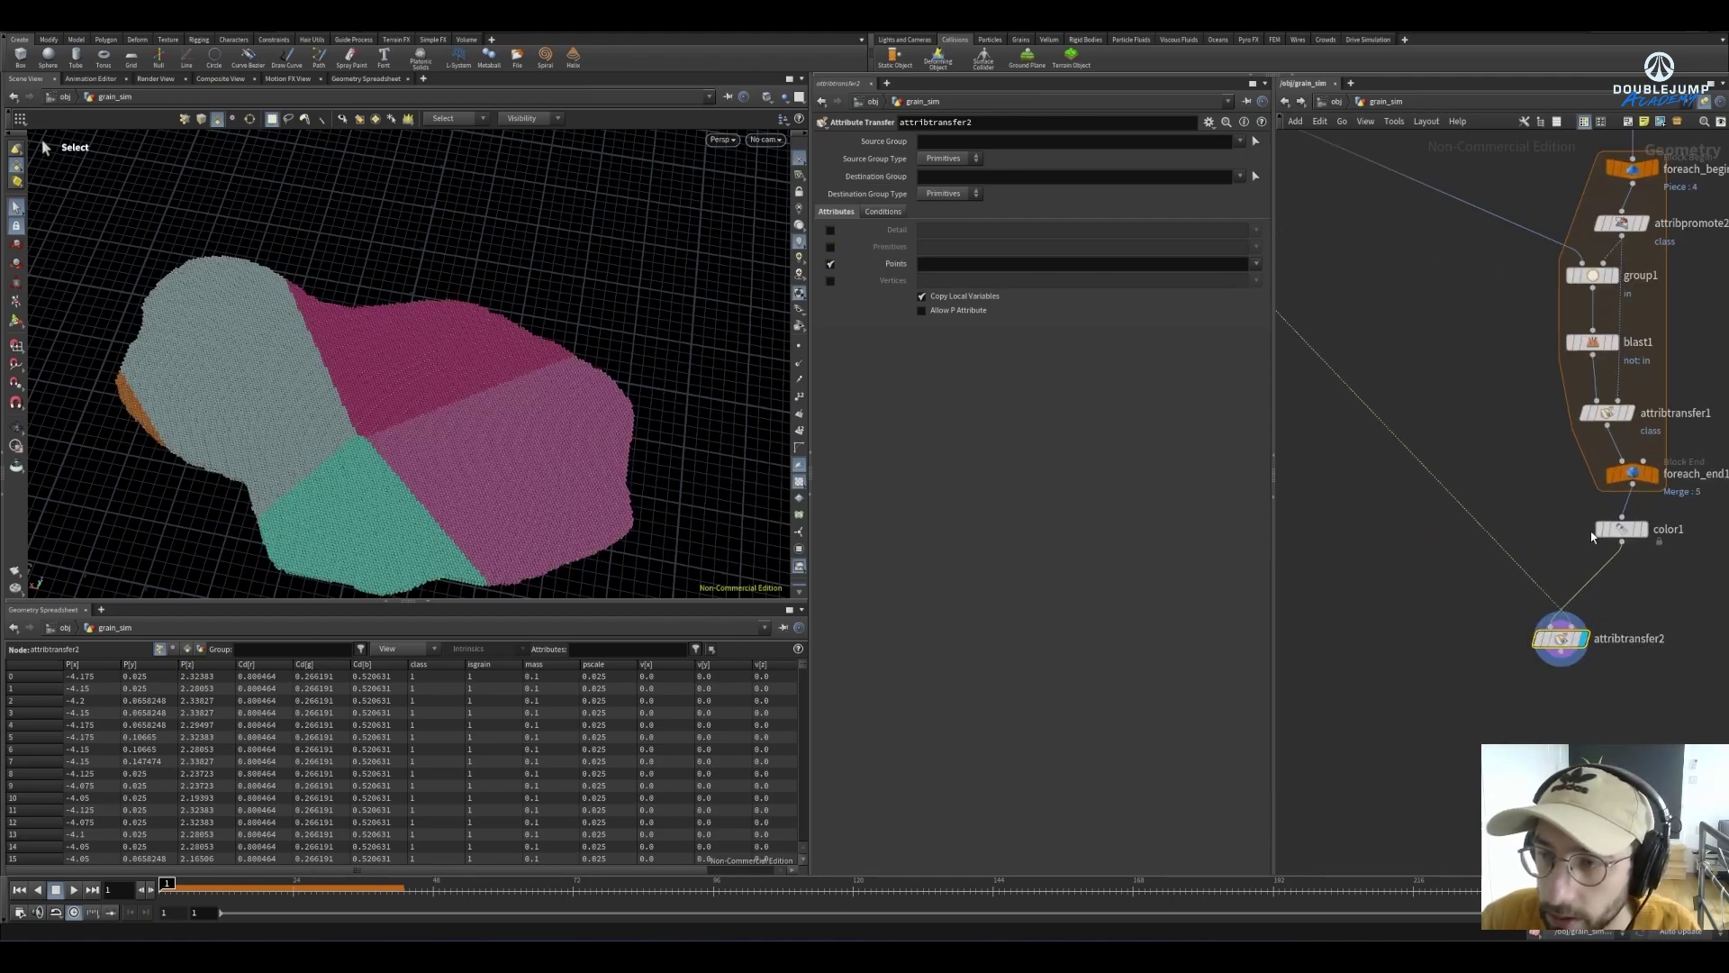
{"action": "middle_click", "coordinate": [1628, 532]}
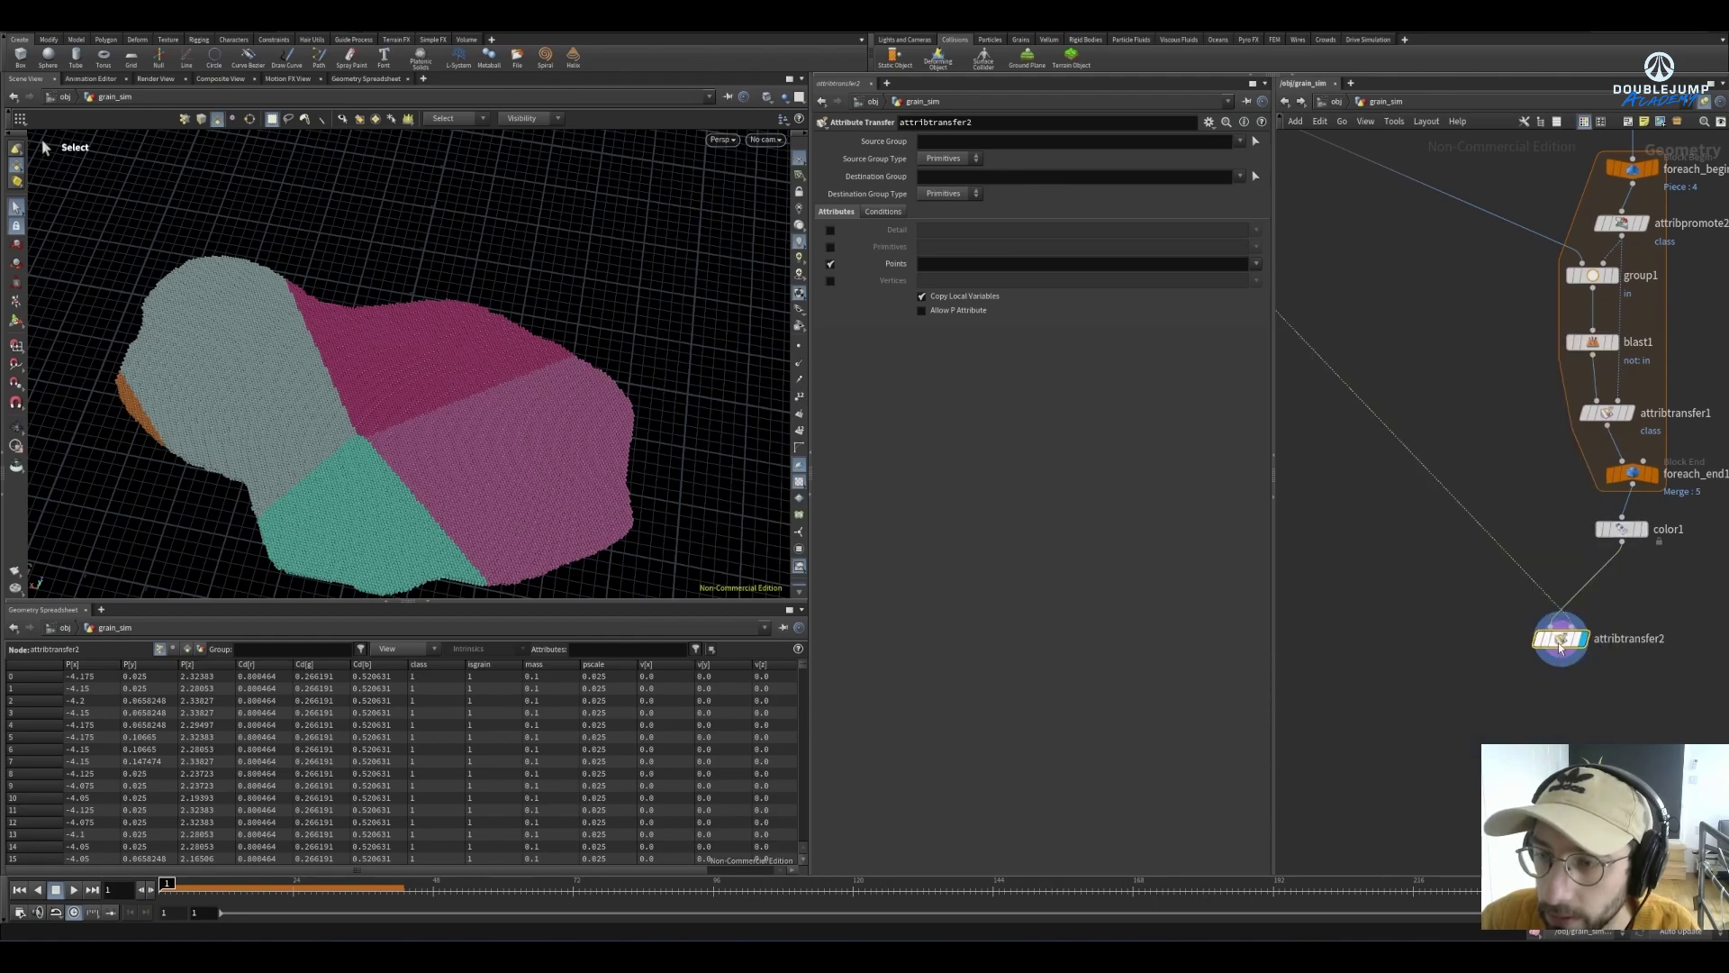
{"action": "key", "text": "shift+r"}
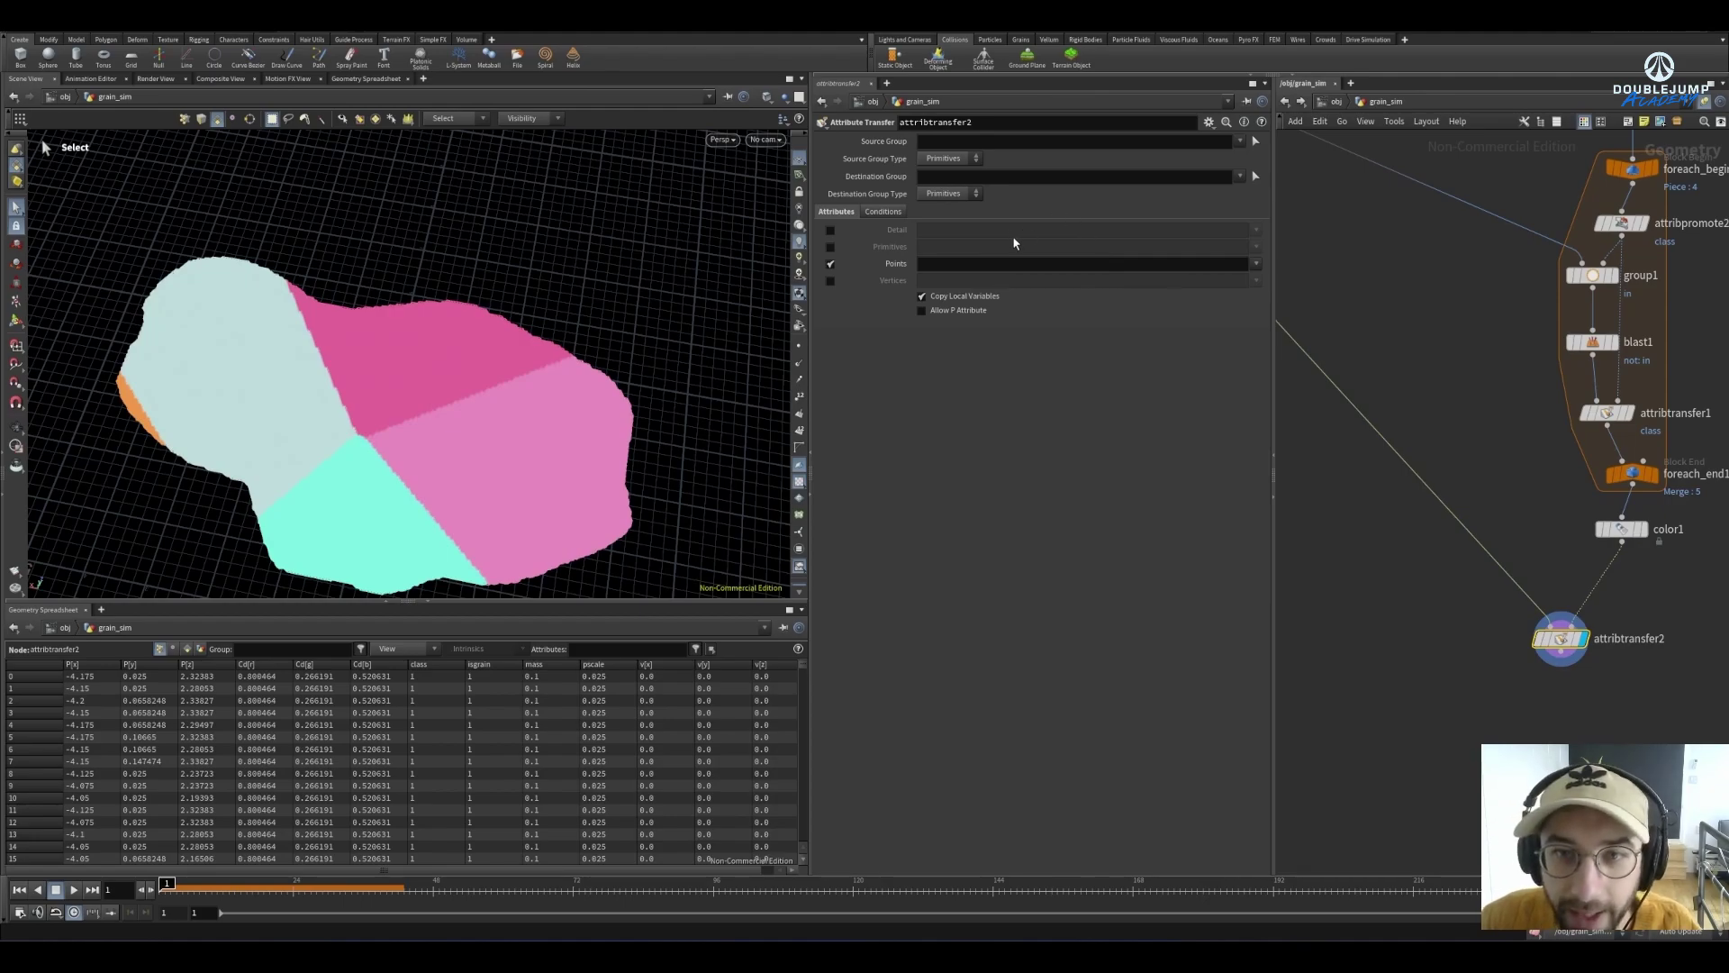
Limit attribtransfer2's point attributes to class and align the node beneath color1
{"action": "left_click", "coordinate": [1255, 264]}
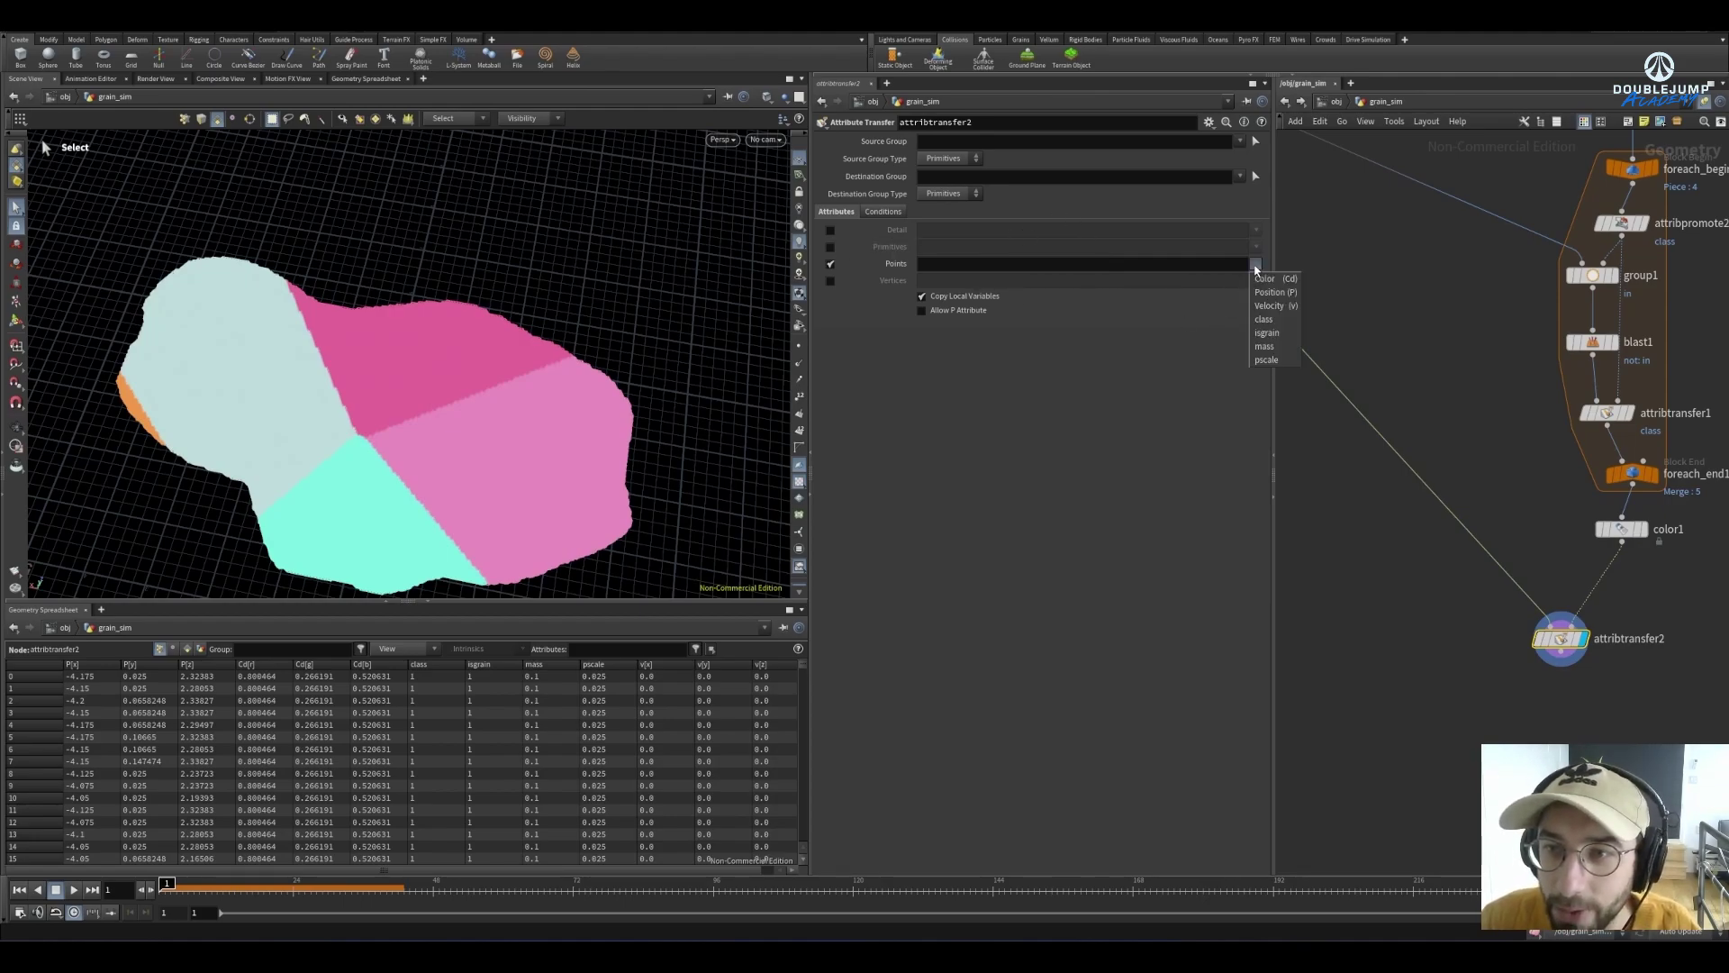
{"action": "left_click", "coordinate": [1266, 320]}
{"action": "scroll", "coordinate": [1460, 415], "scroll_direction": "down", "scroll_amount": 3}
{"action": "scroll", "coordinate": [1432, 410], "scroll_direction": "up", "scroll_amount": 3}
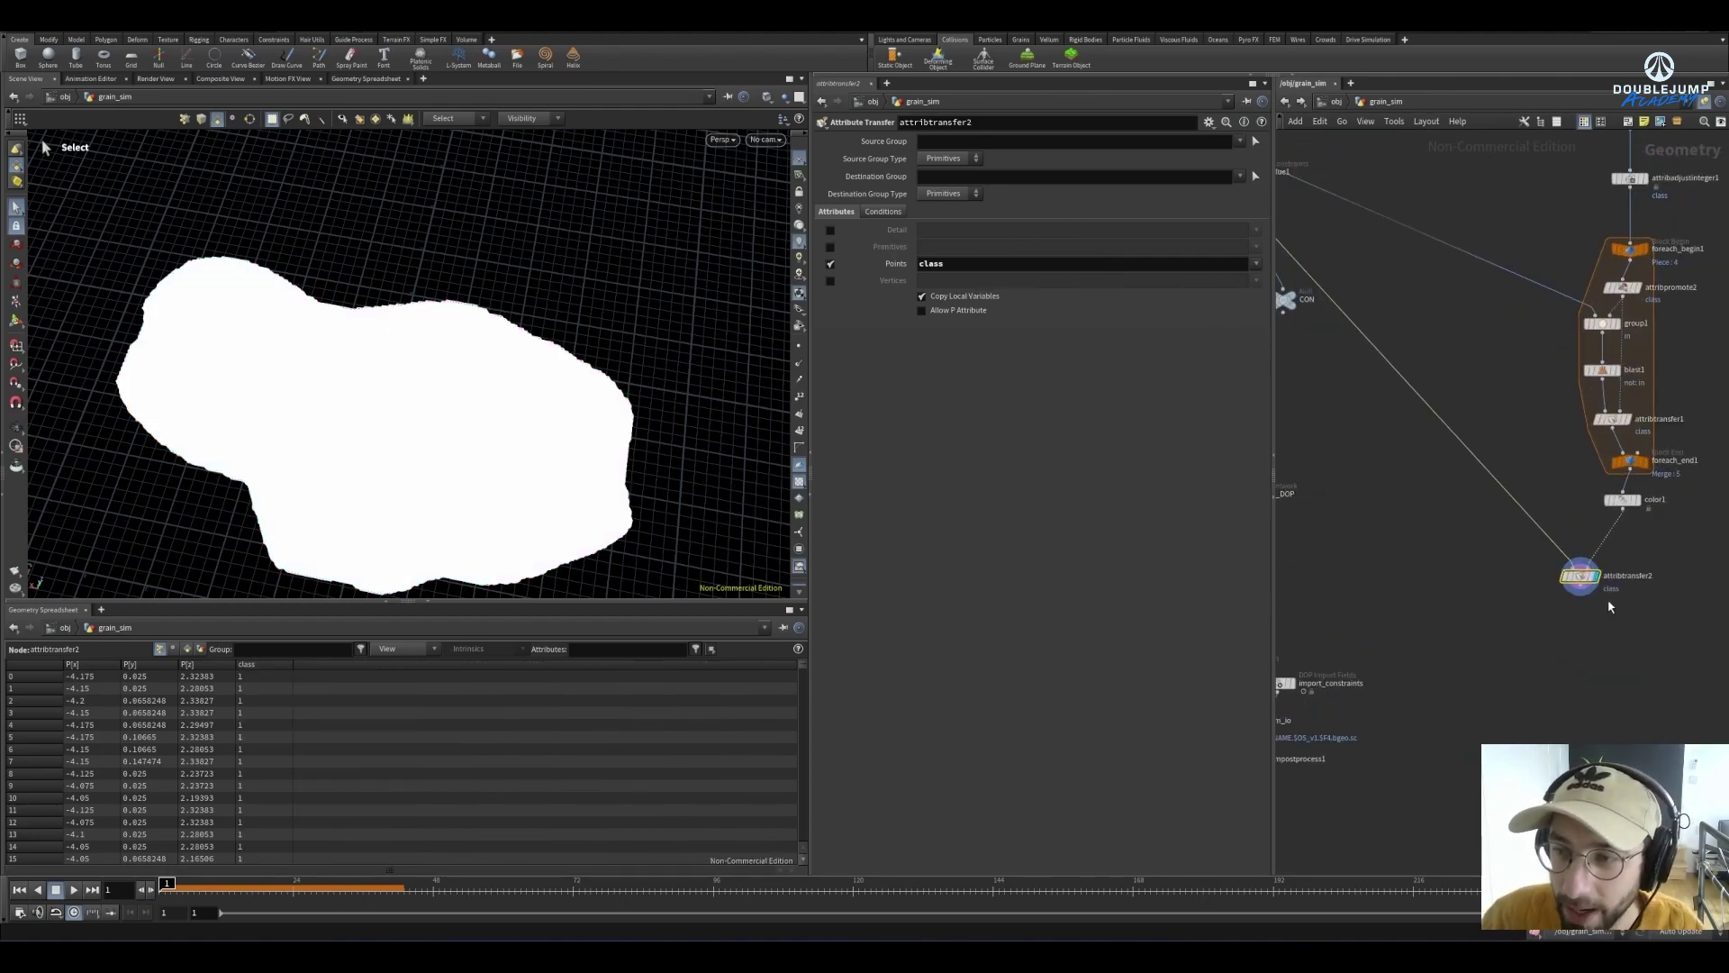
{"action": "left_click", "coordinate": [1551, 576]}
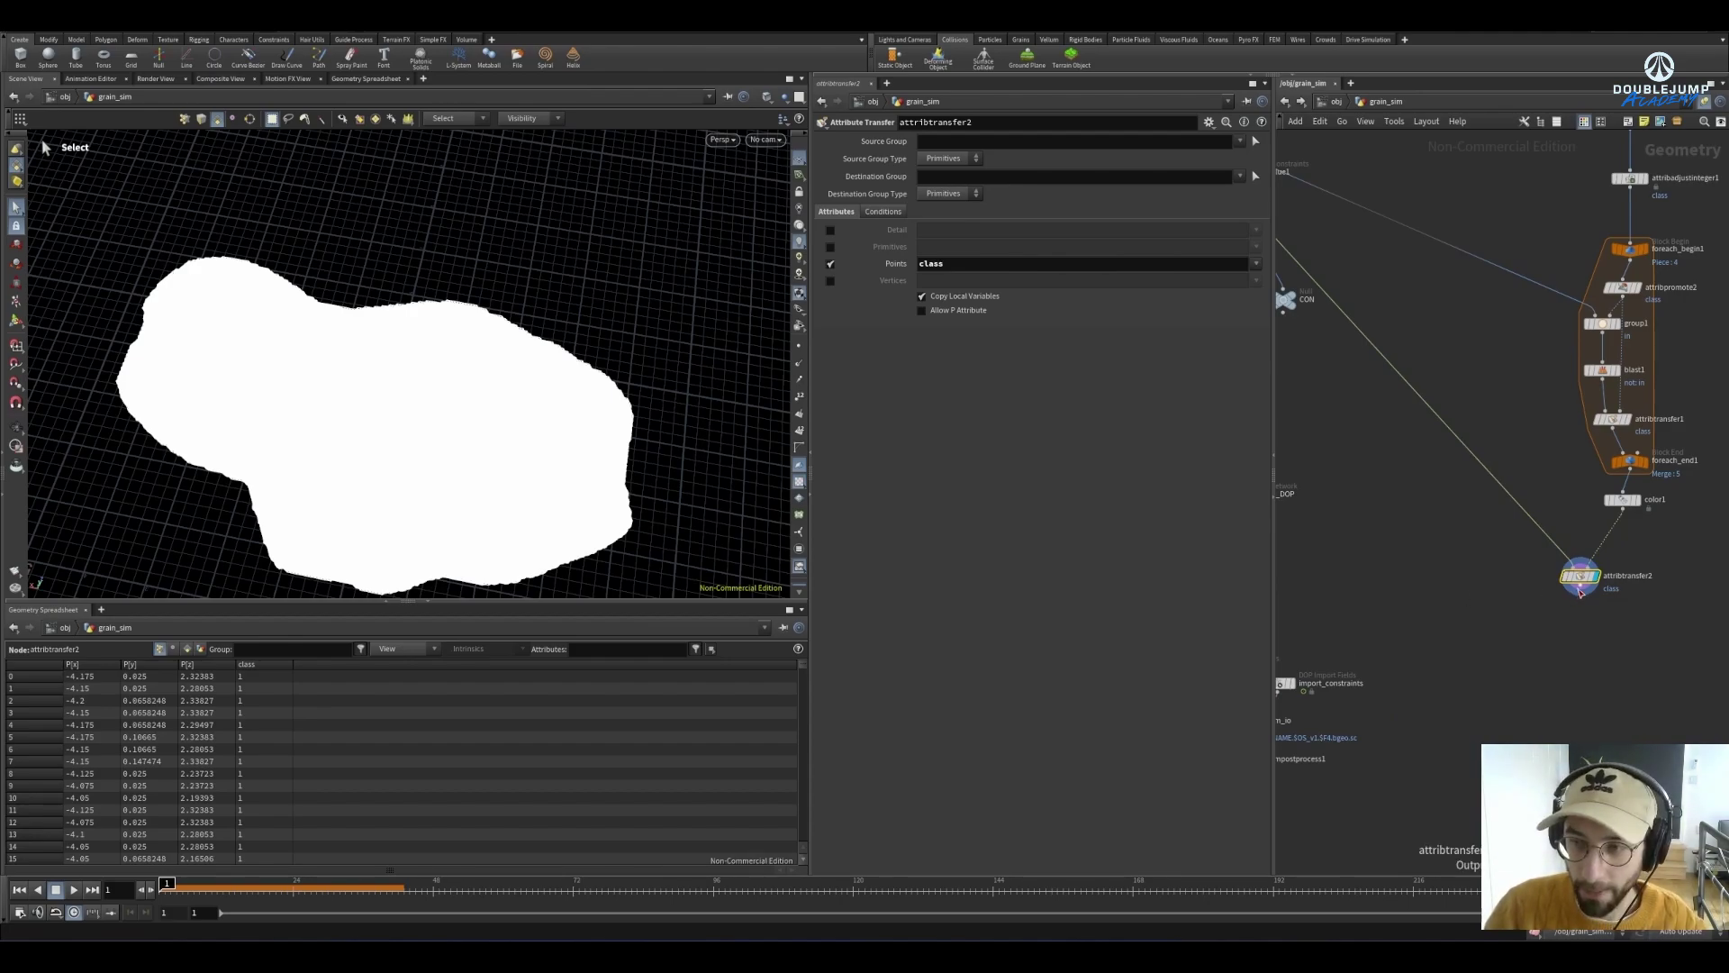
{"action": "left_click_drag", "start_coordinate": [1583, 583], "coordinate": [1600, 581]}
{"action": "key", "text": "f"}
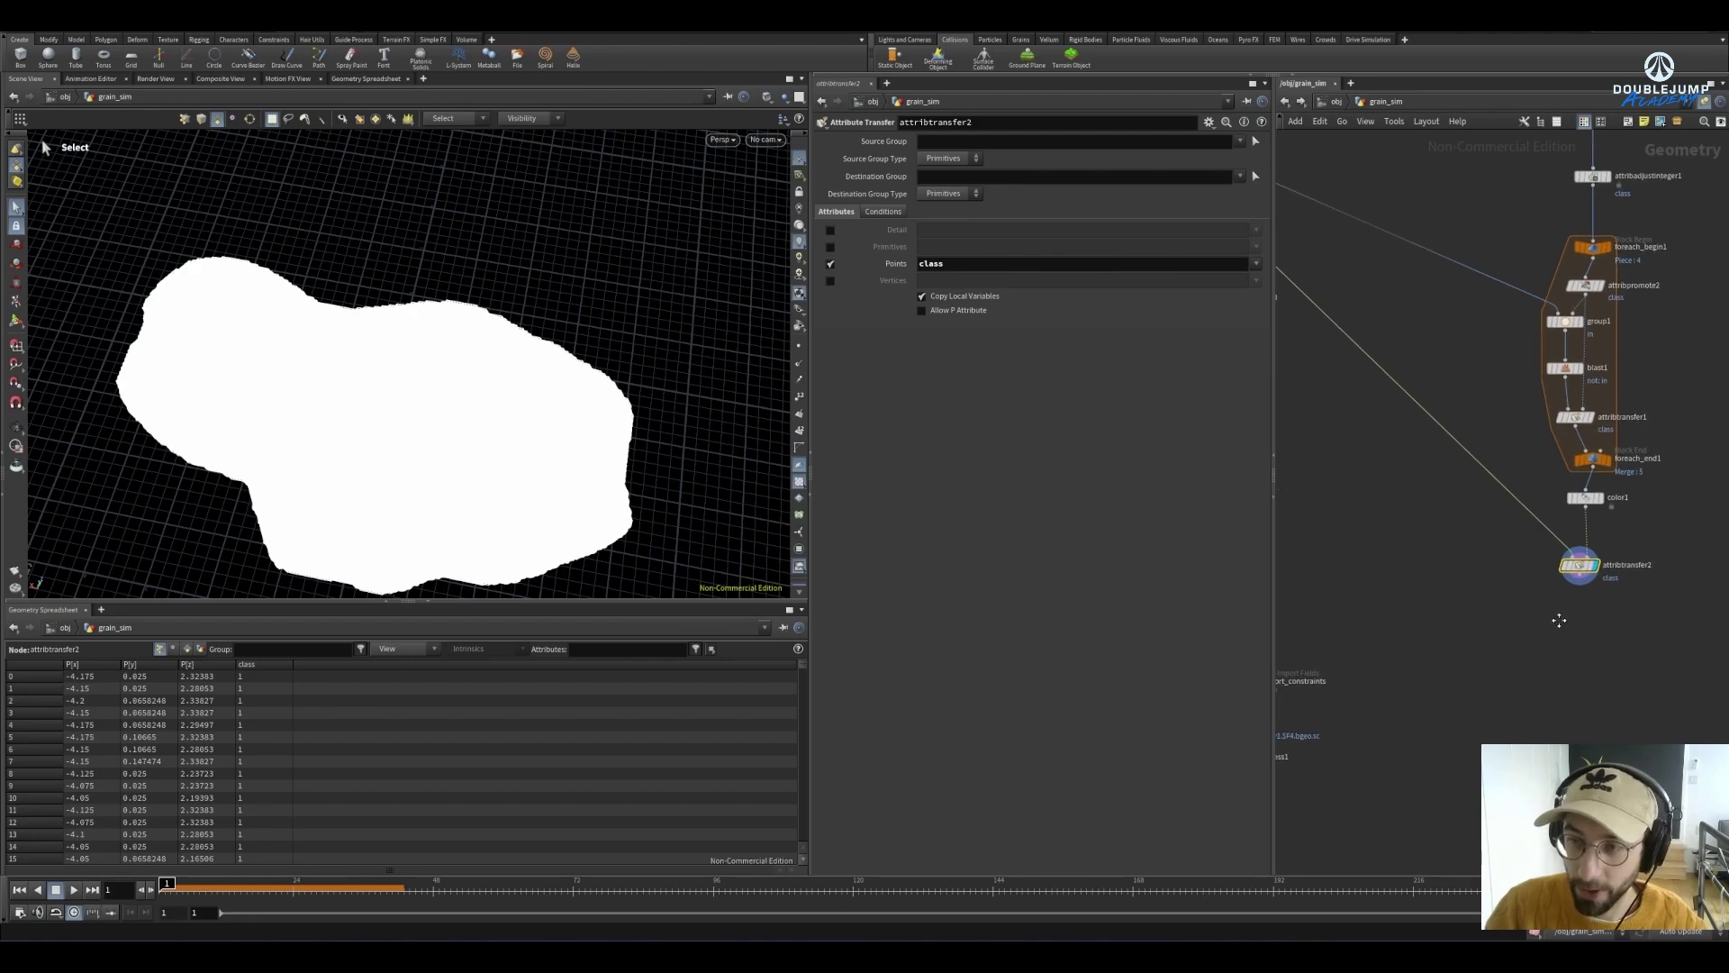
{"action": "left_click", "coordinate": [1510, 603]}
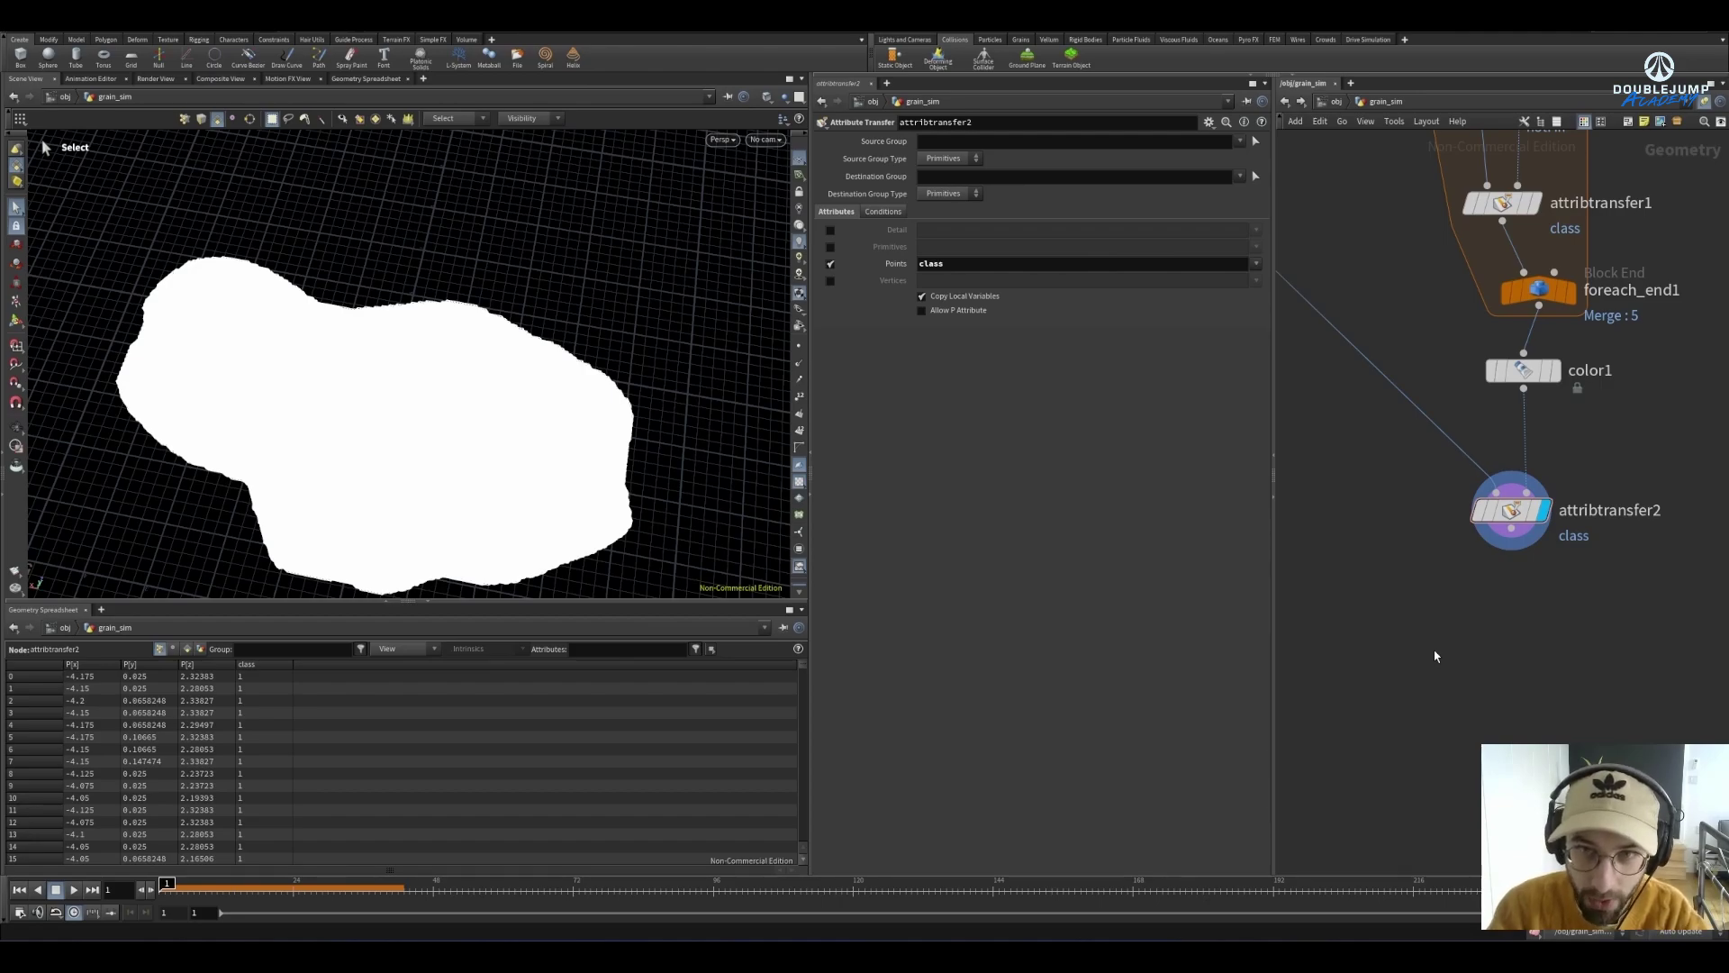
Add an Attribute Promote node below attribtransfer2, display it, and set its original attribute to class
{"action": "key", "text": "Tab"}
{"action": "type", "text": "p"}
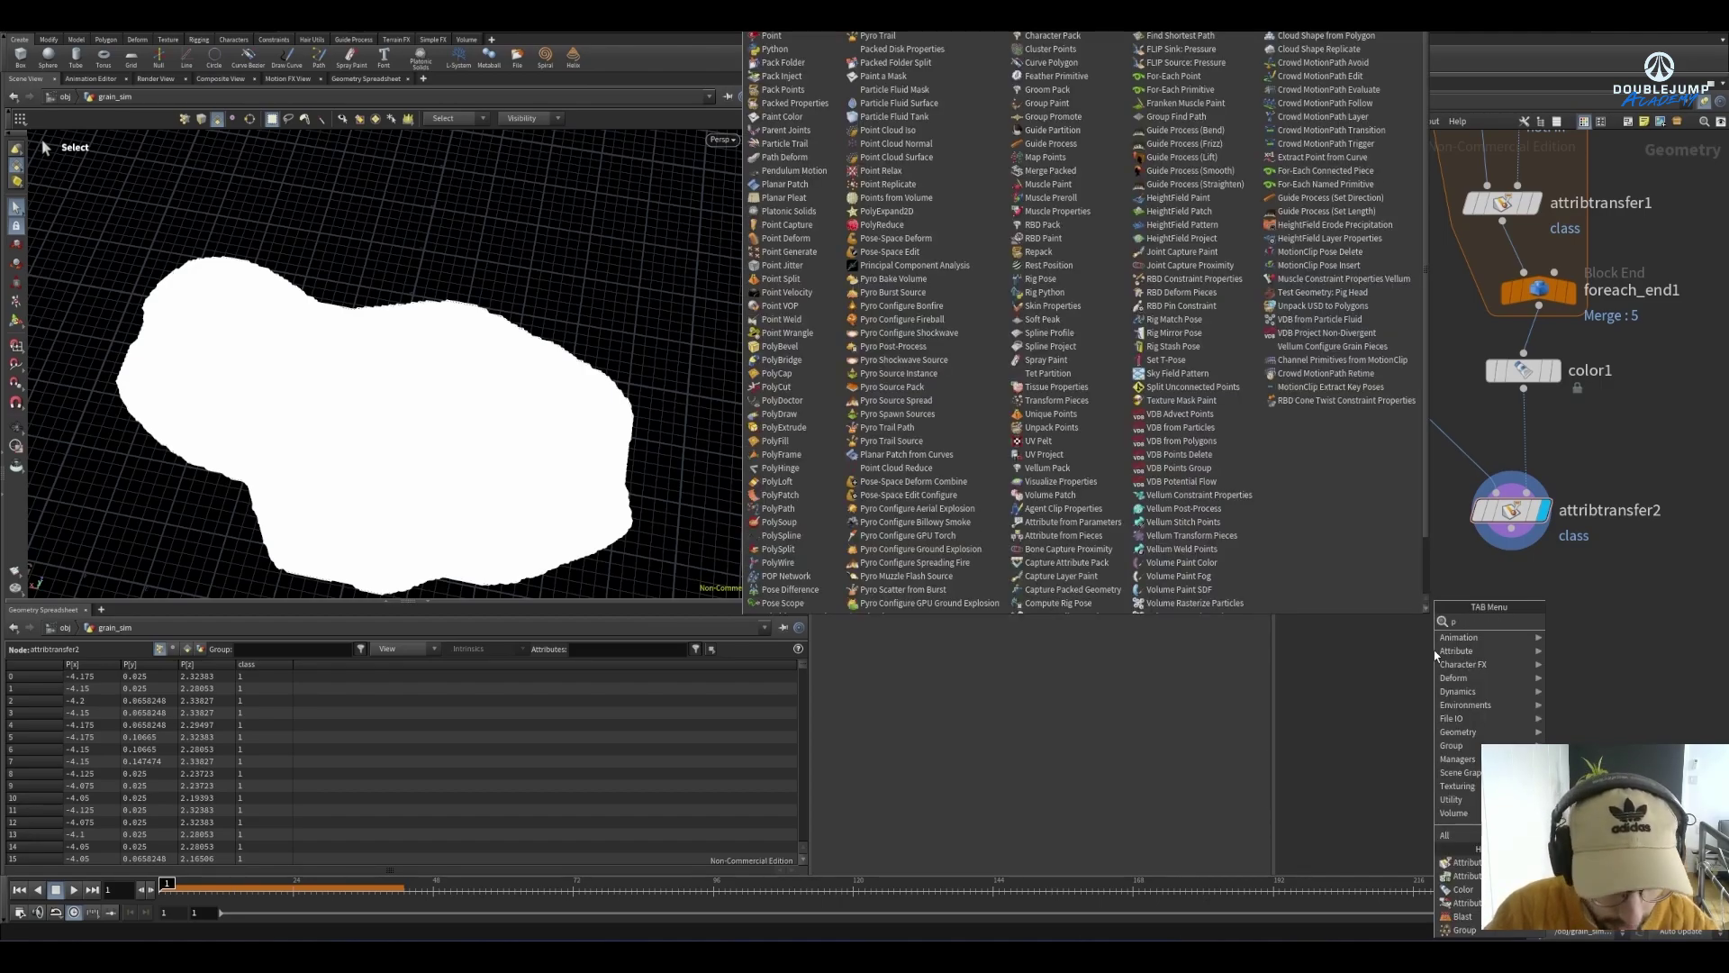
{"action": "key", "text": "BackSpace"}
{"action": "type", "text": "attr pro"}
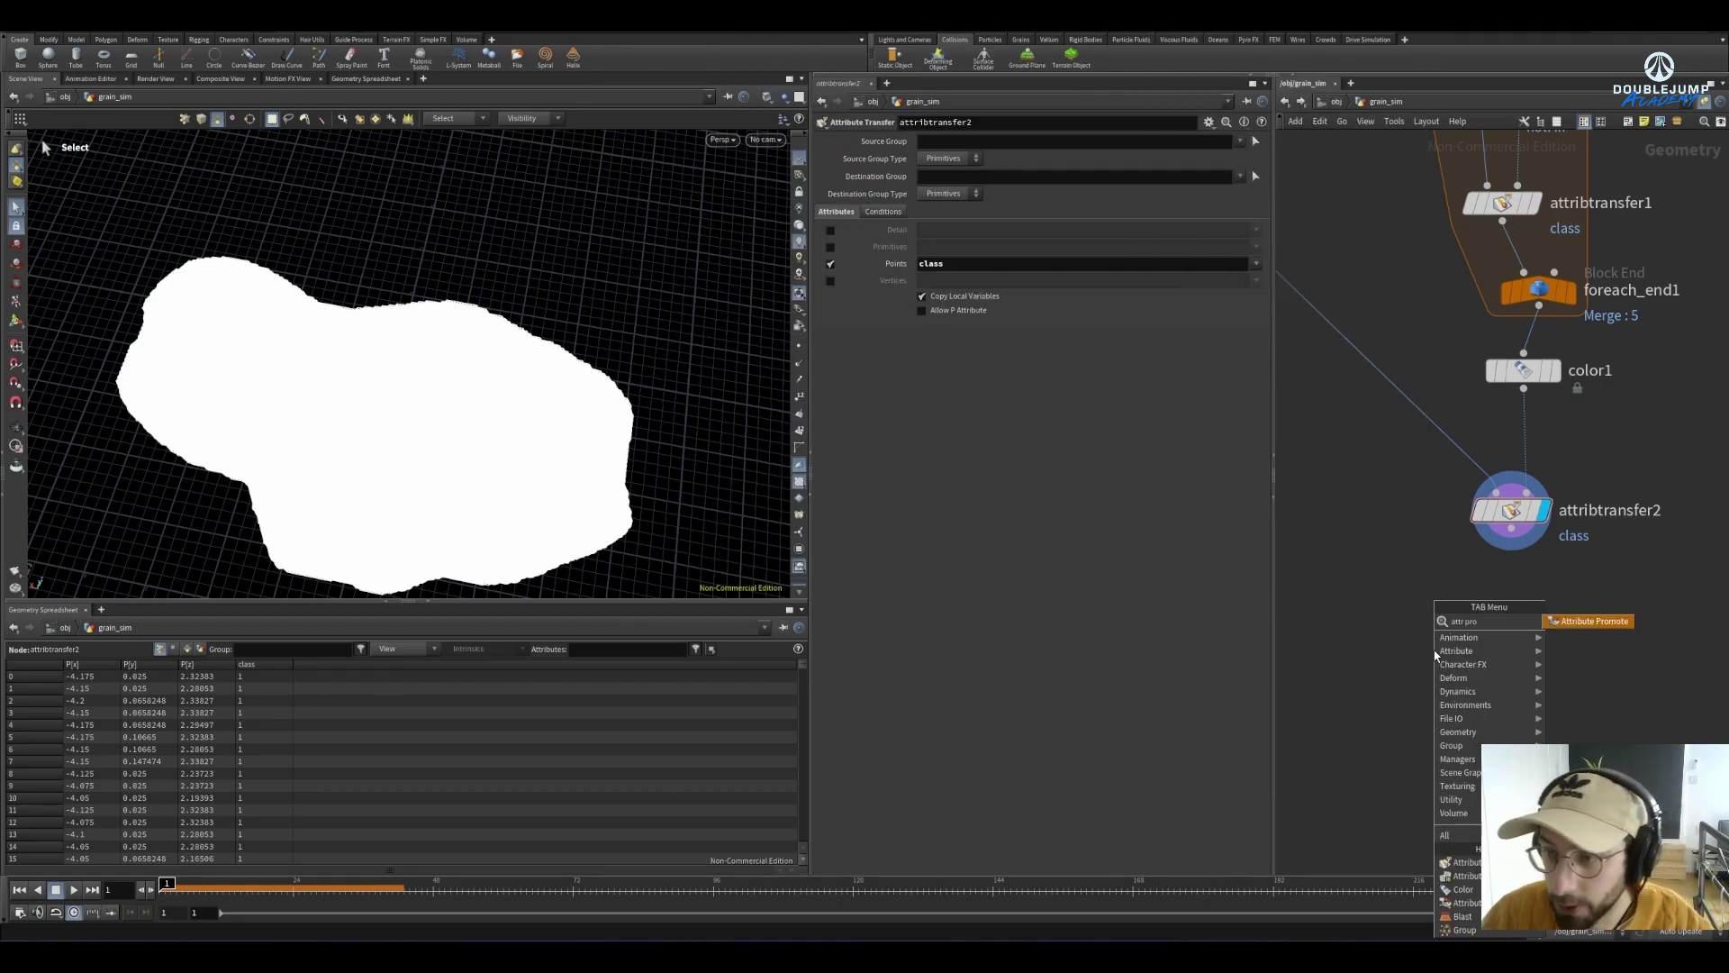
{"action": "key", "text": "Return"}
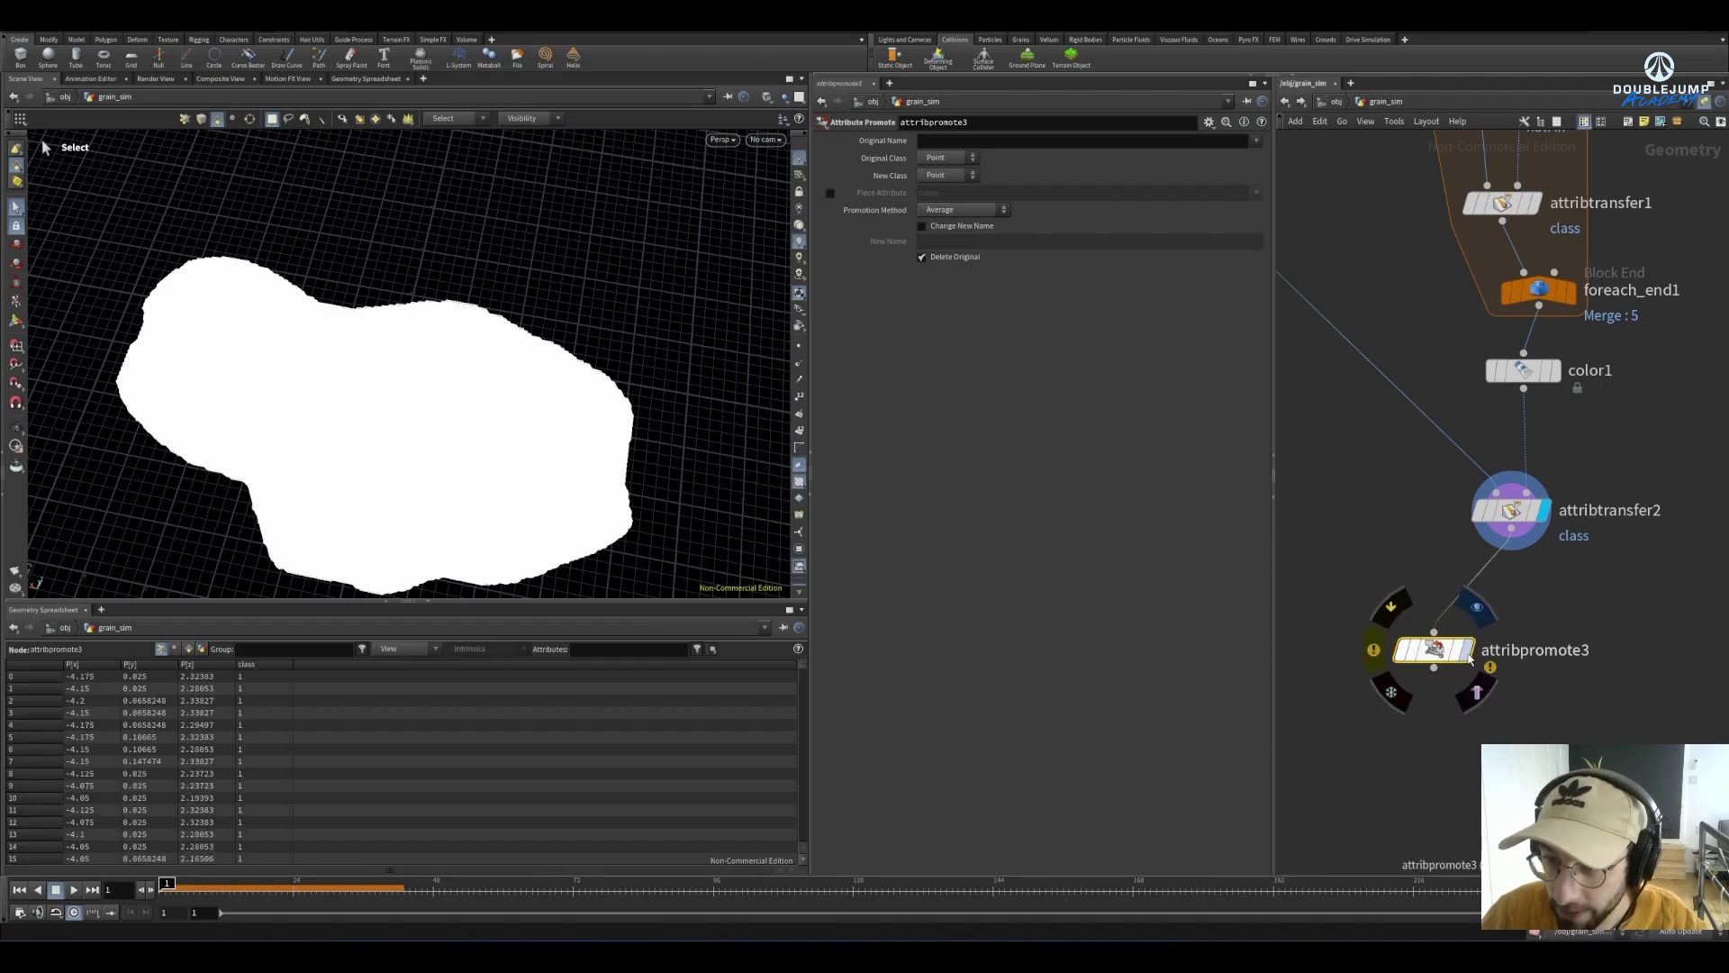
{"action": "left_click", "coordinate": [1469, 653]}
{"action": "left_click", "coordinate": [1257, 140]}
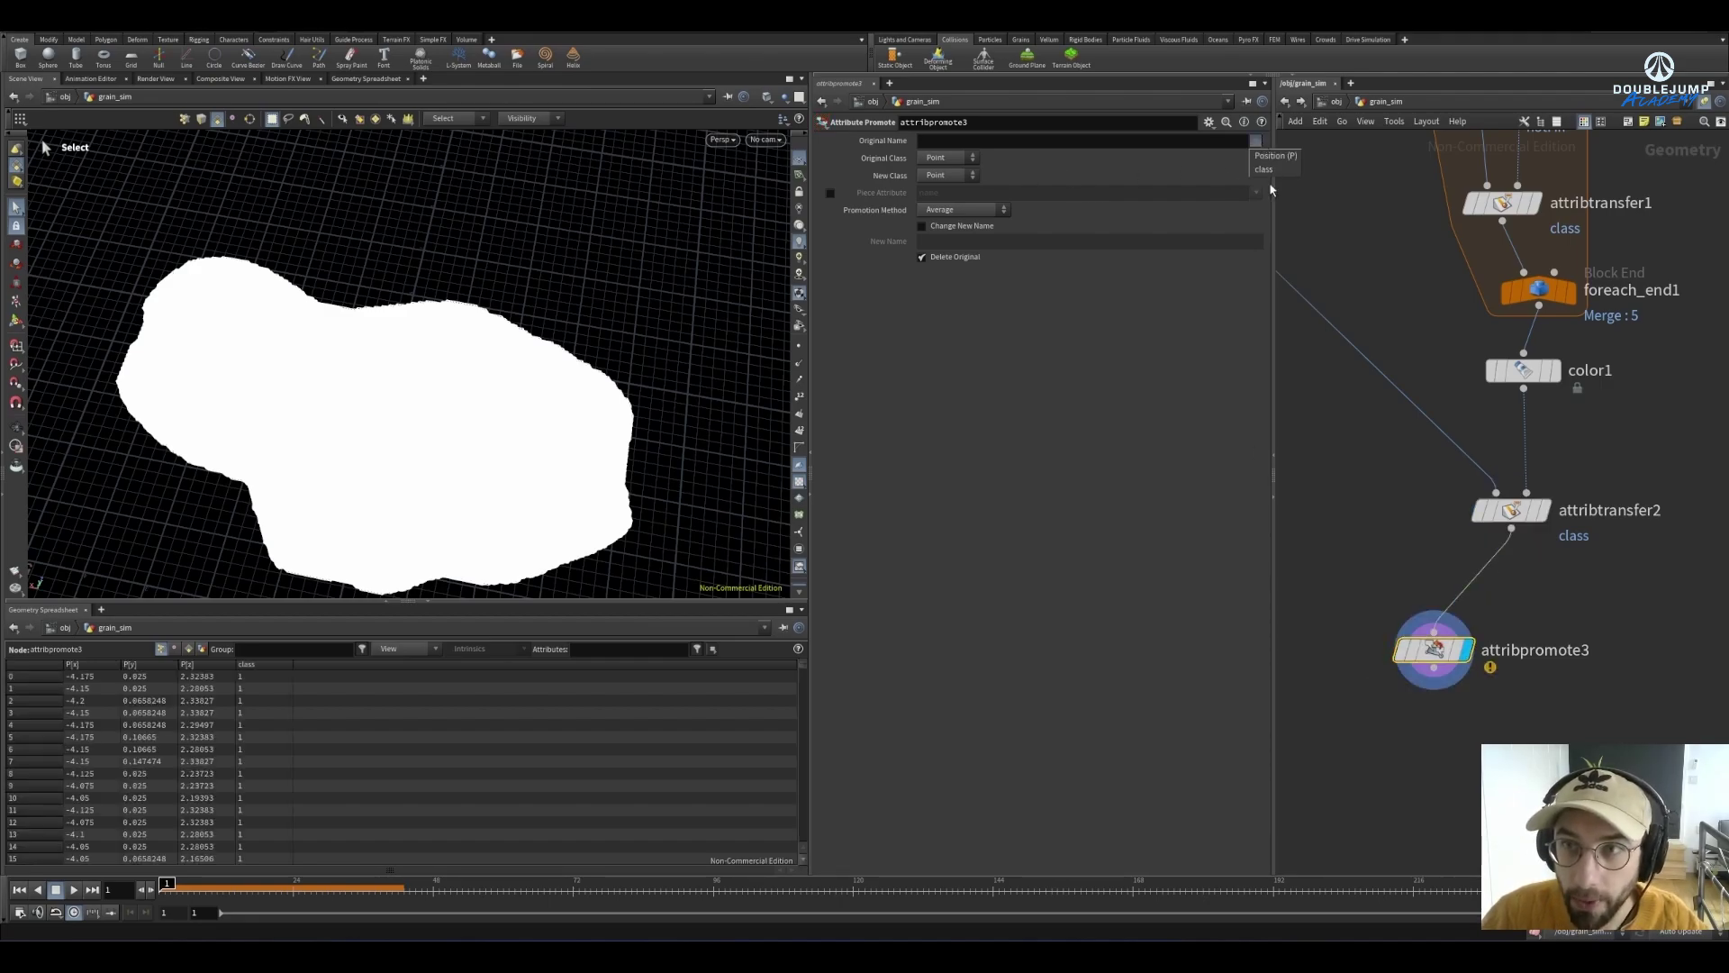
{"action": "left_click", "coordinate": [1270, 171]}
Promote class with the Maximum method under the new name classMax, keep the original attribute, and align the node beneath attribtransfer2
{"action": "left_click", "coordinate": [960, 211]}
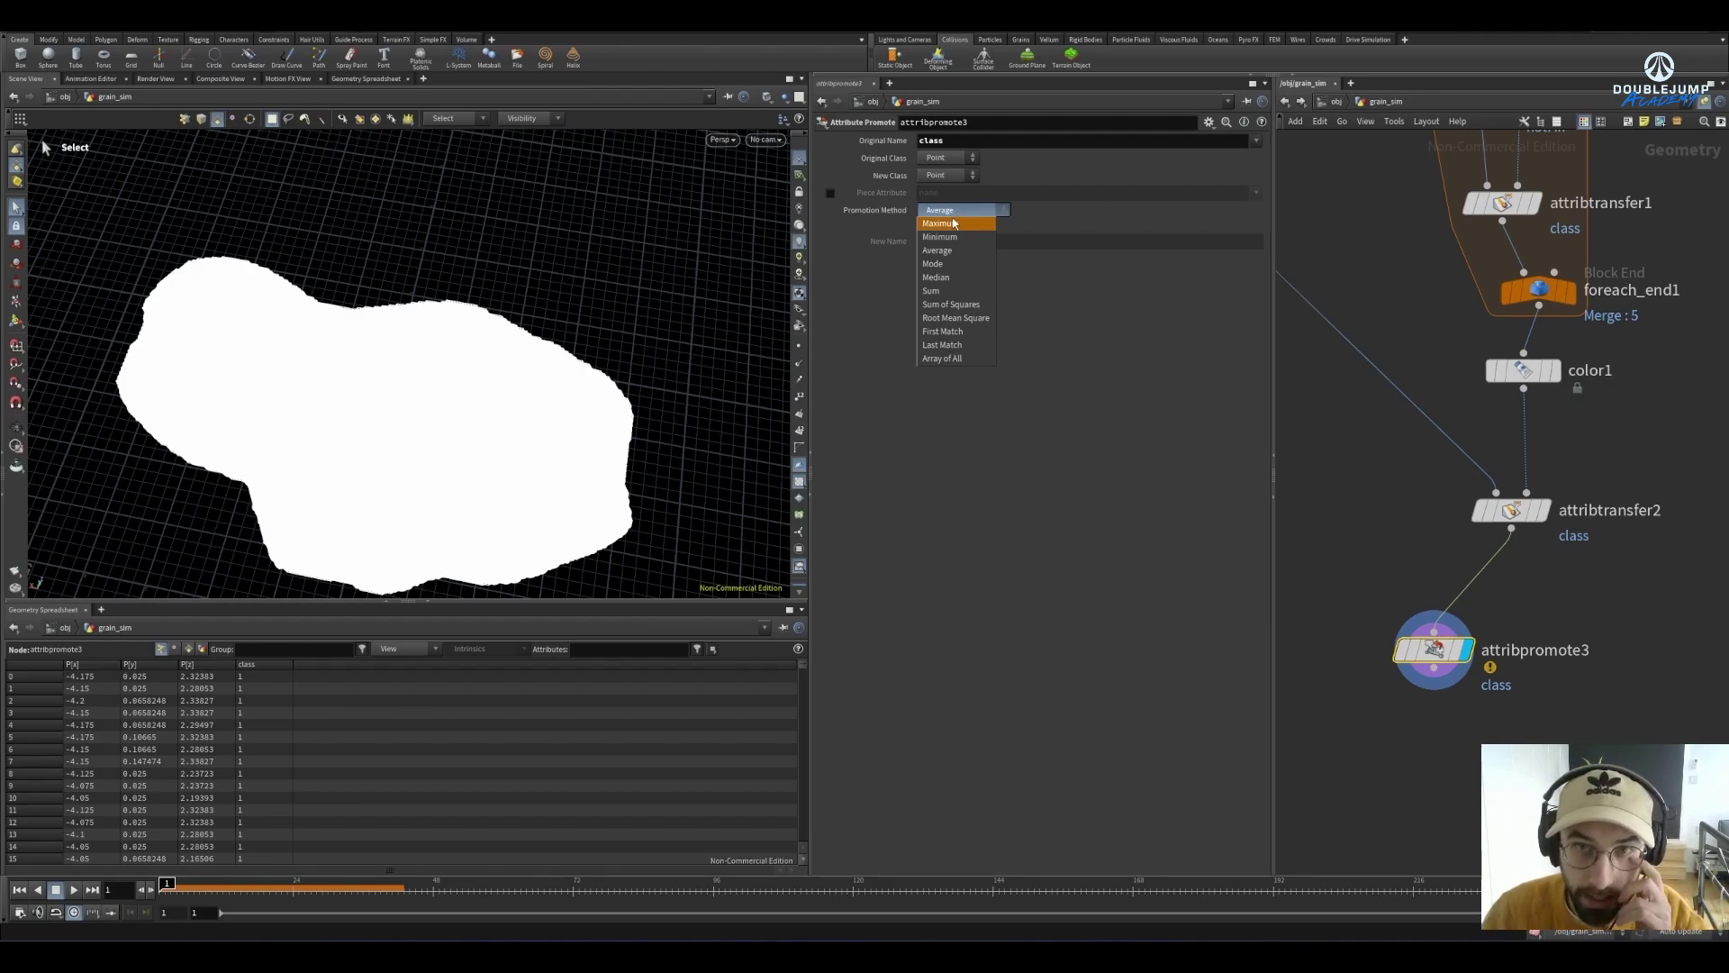
{"action": "left_click", "coordinate": [951, 224]}
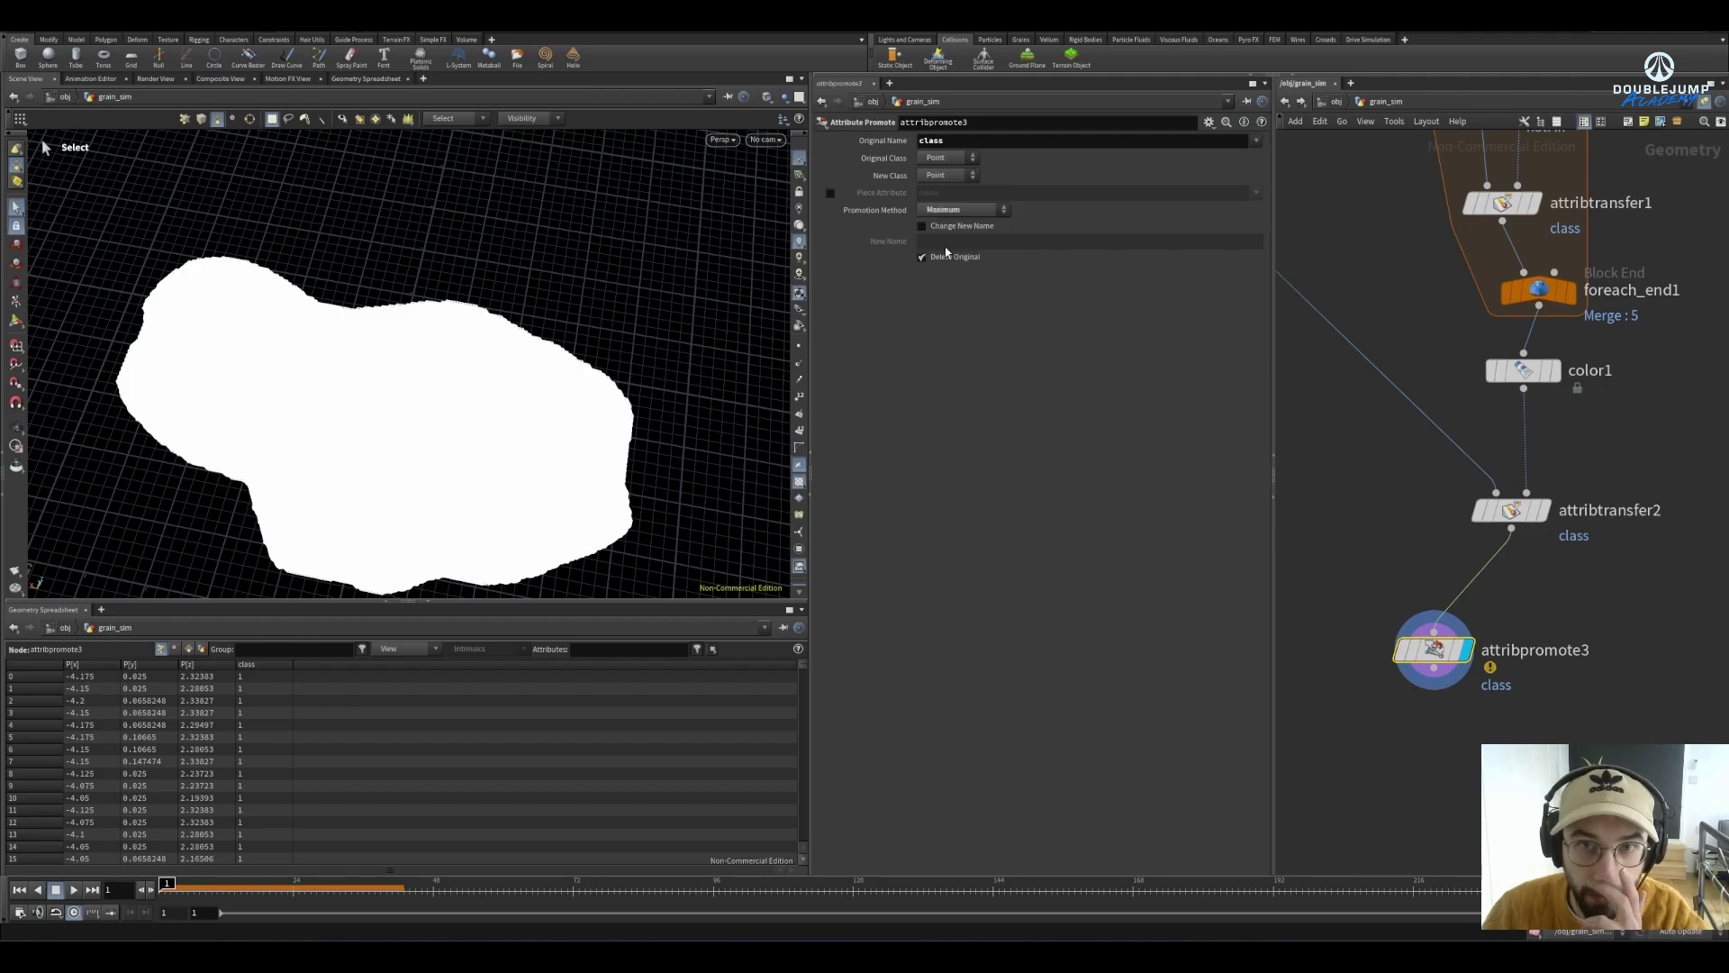
{"action": "left_click", "coordinate": [922, 226]}
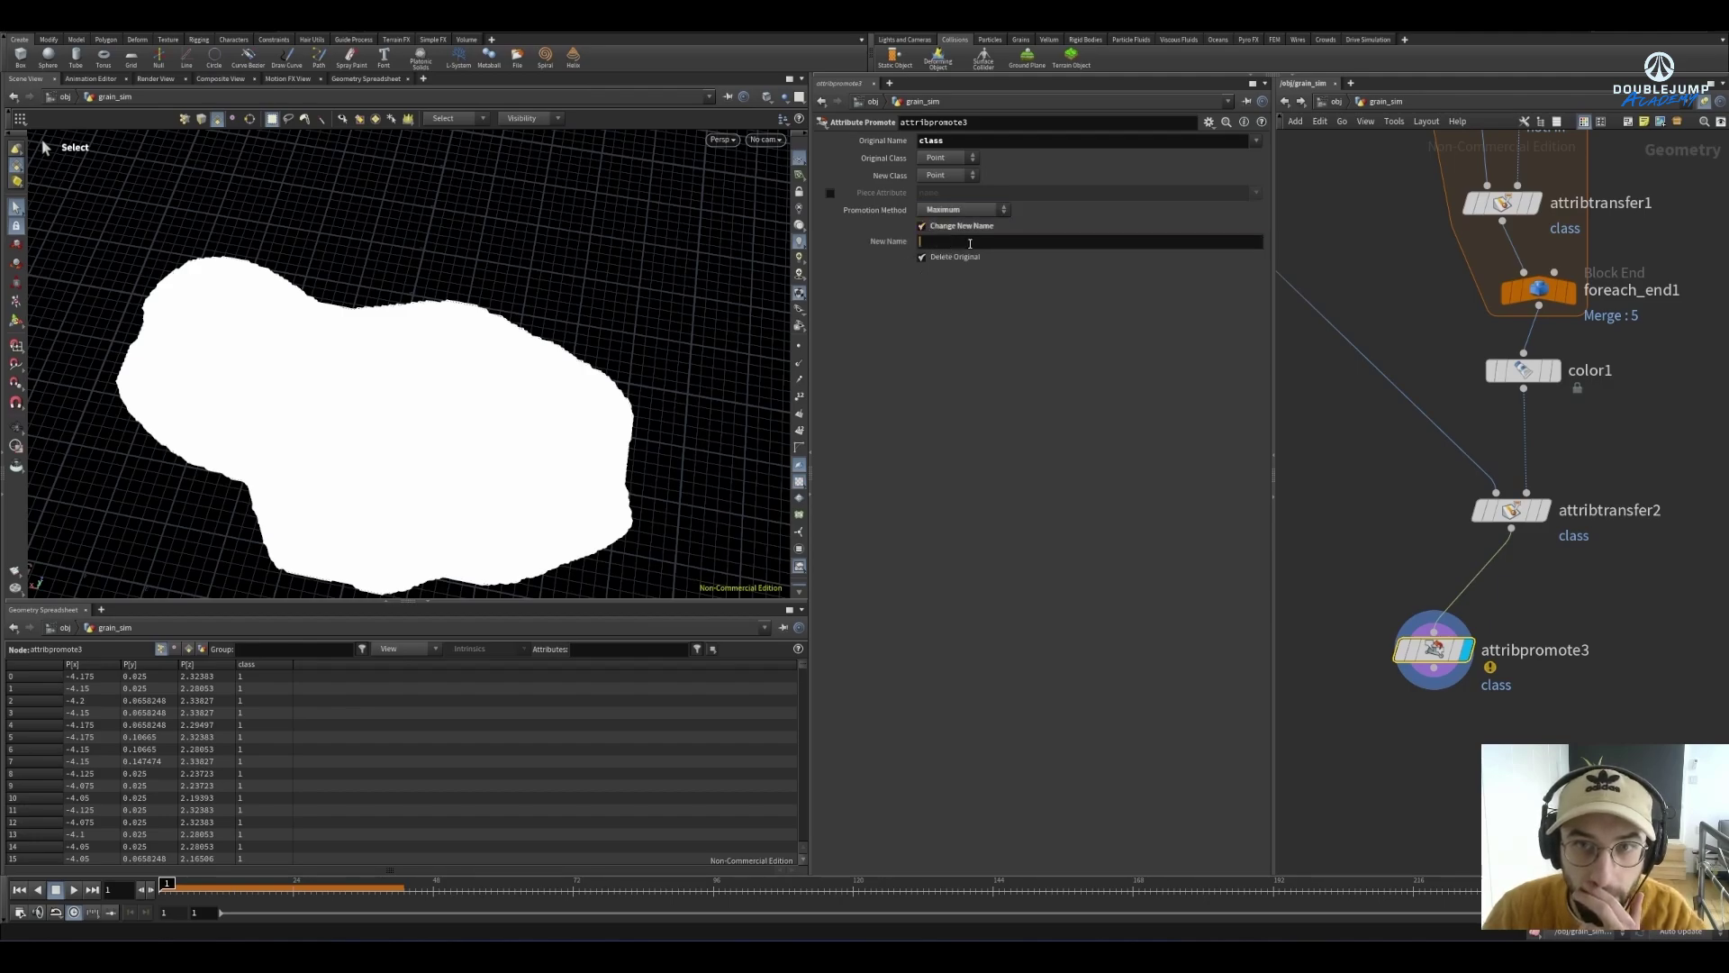
{"action": "left_click", "coordinate": [921, 257]}
{"action": "left_click", "coordinate": [952, 240]}
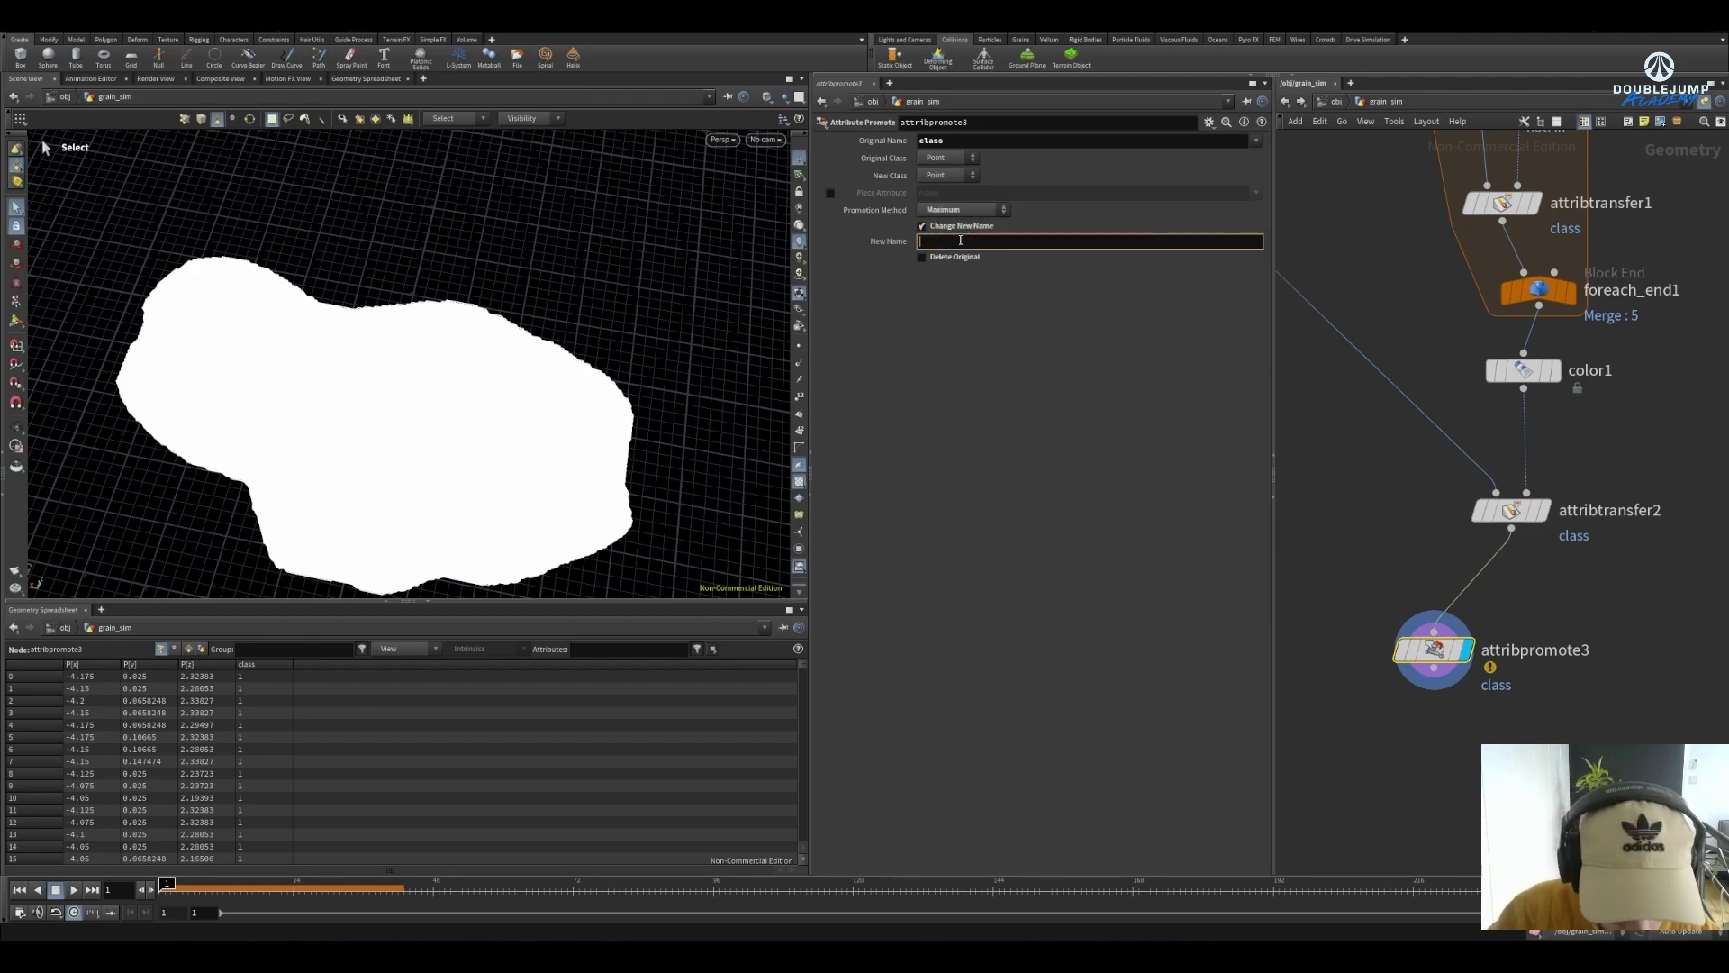
{"action": "type", "text": "classMax"}
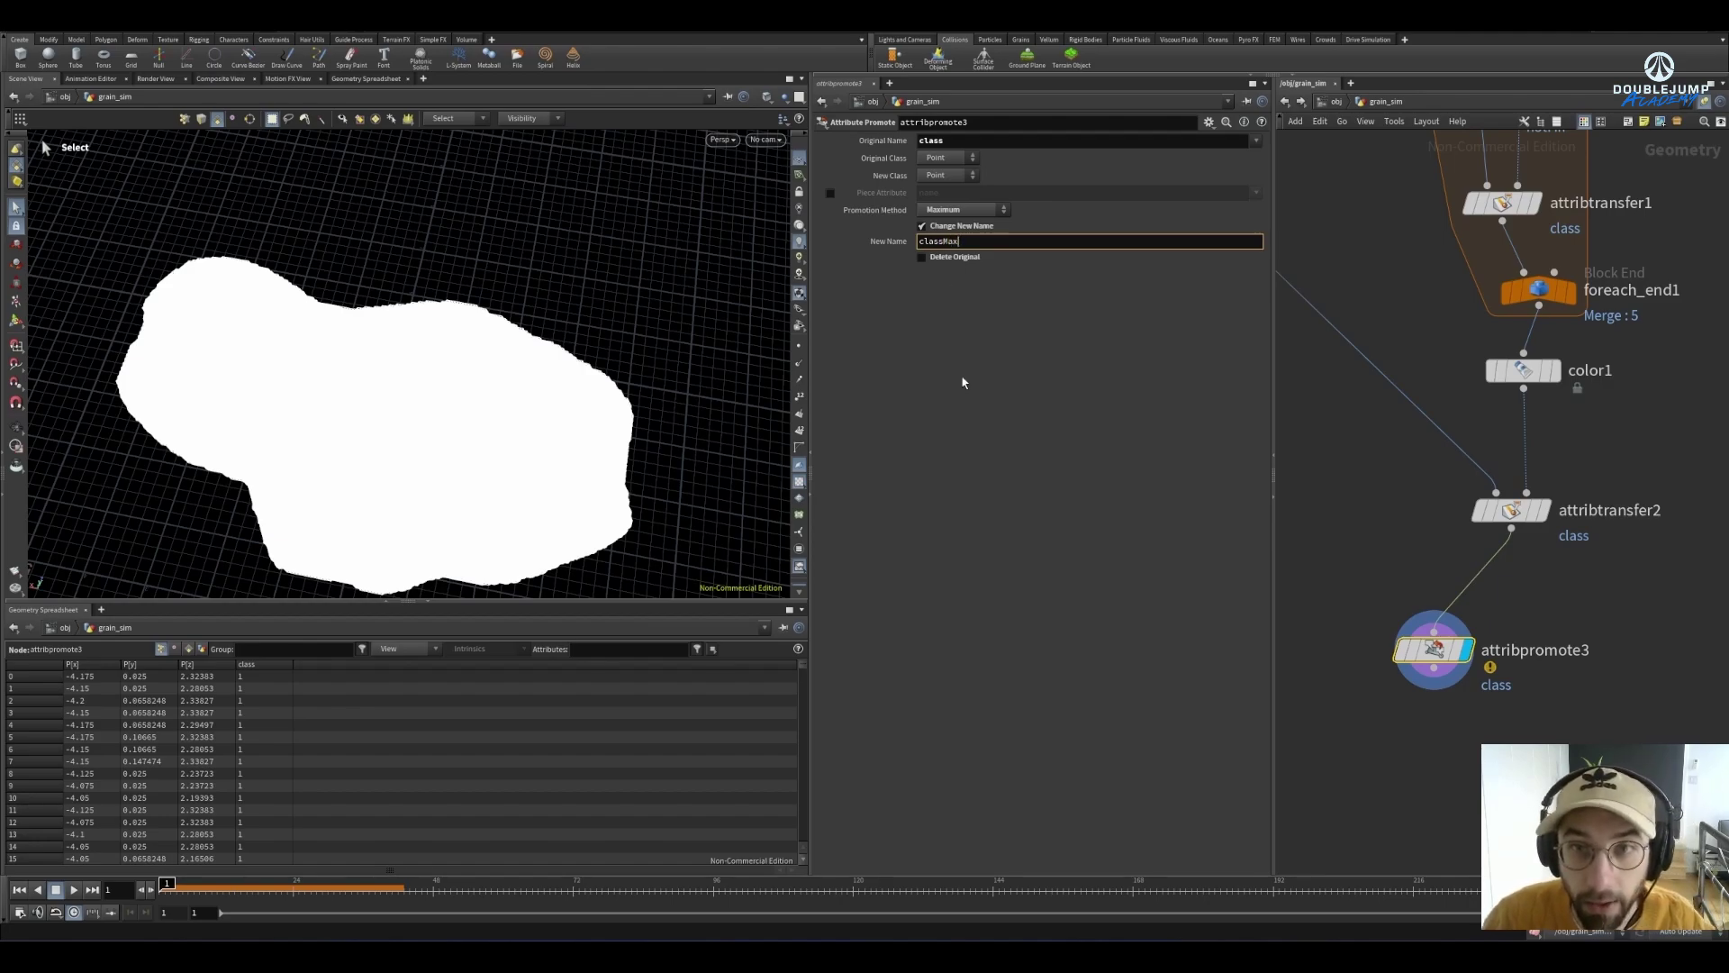
{"action": "key", "text": "Return"}
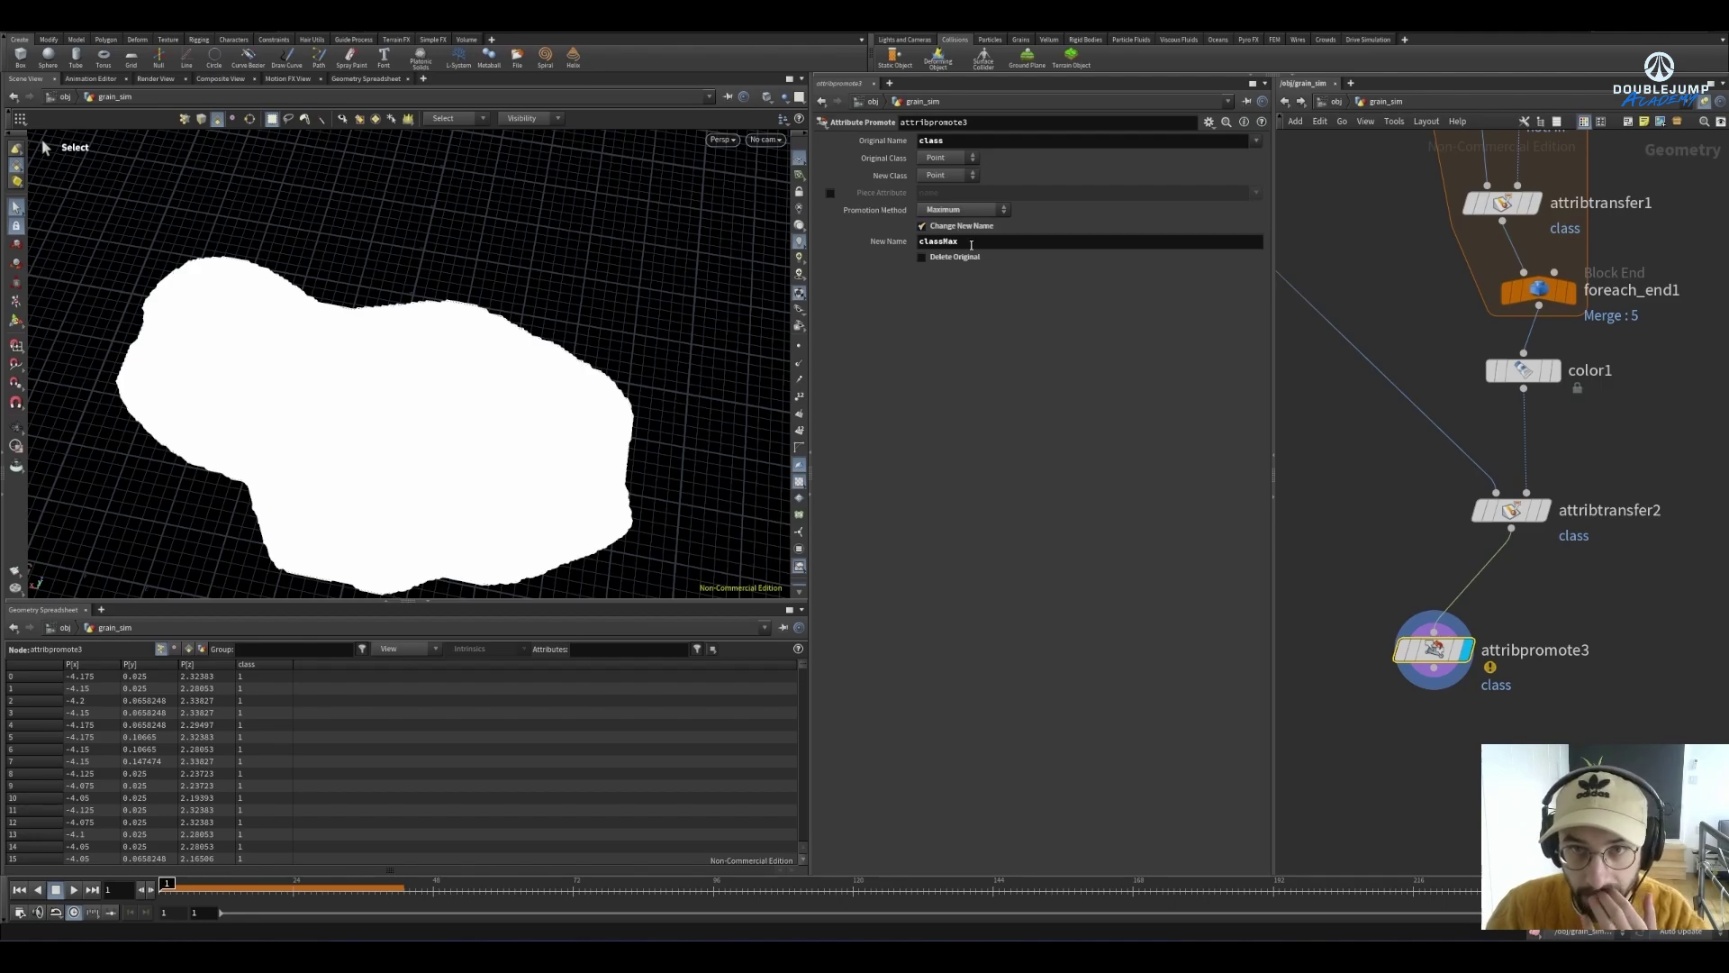
{"action": "left_click_drag", "start_coordinate": [1415, 662], "coordinate": [1495, 601]}
{"action": "middle_click", "coordinate": [1495, 600]}
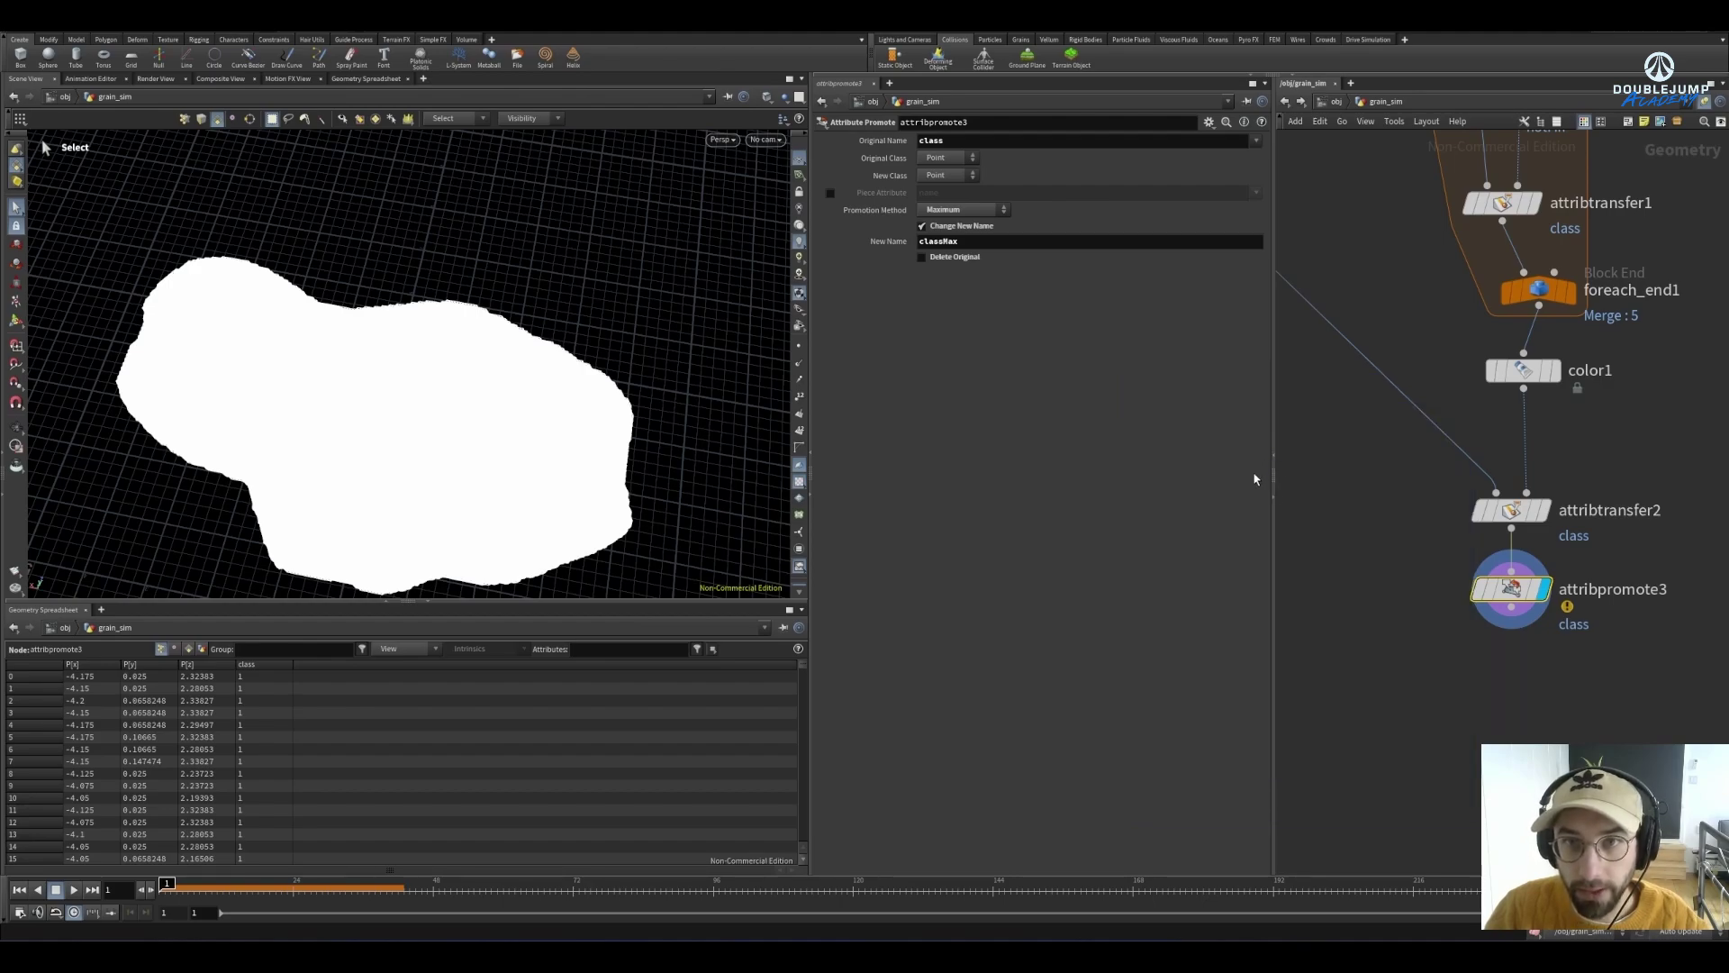
Duplicate attribpromote3 directly below itself and set the copy's new attribute name to classMin
{"action": "key", "text": "ctrl+c"}
{"action": "key", "text": "ctrl+v"}
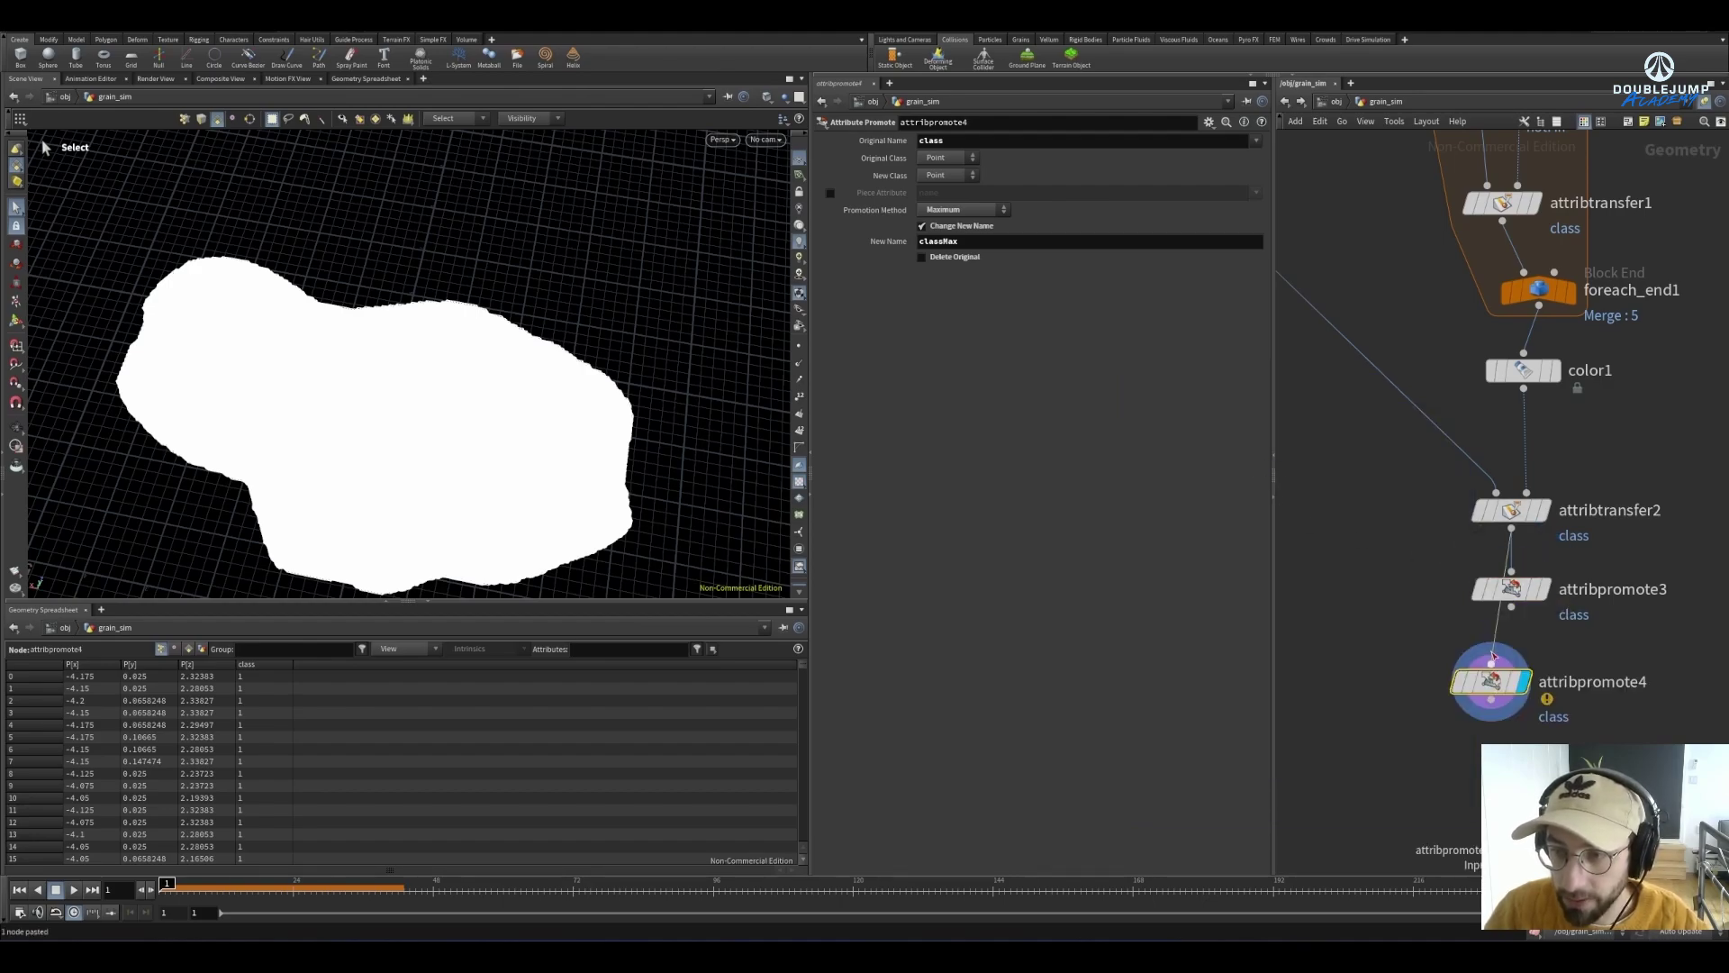
{"action": "left_click_drag", "start_coordinate": [1501, 691], "coordinate": [1522, 686]}
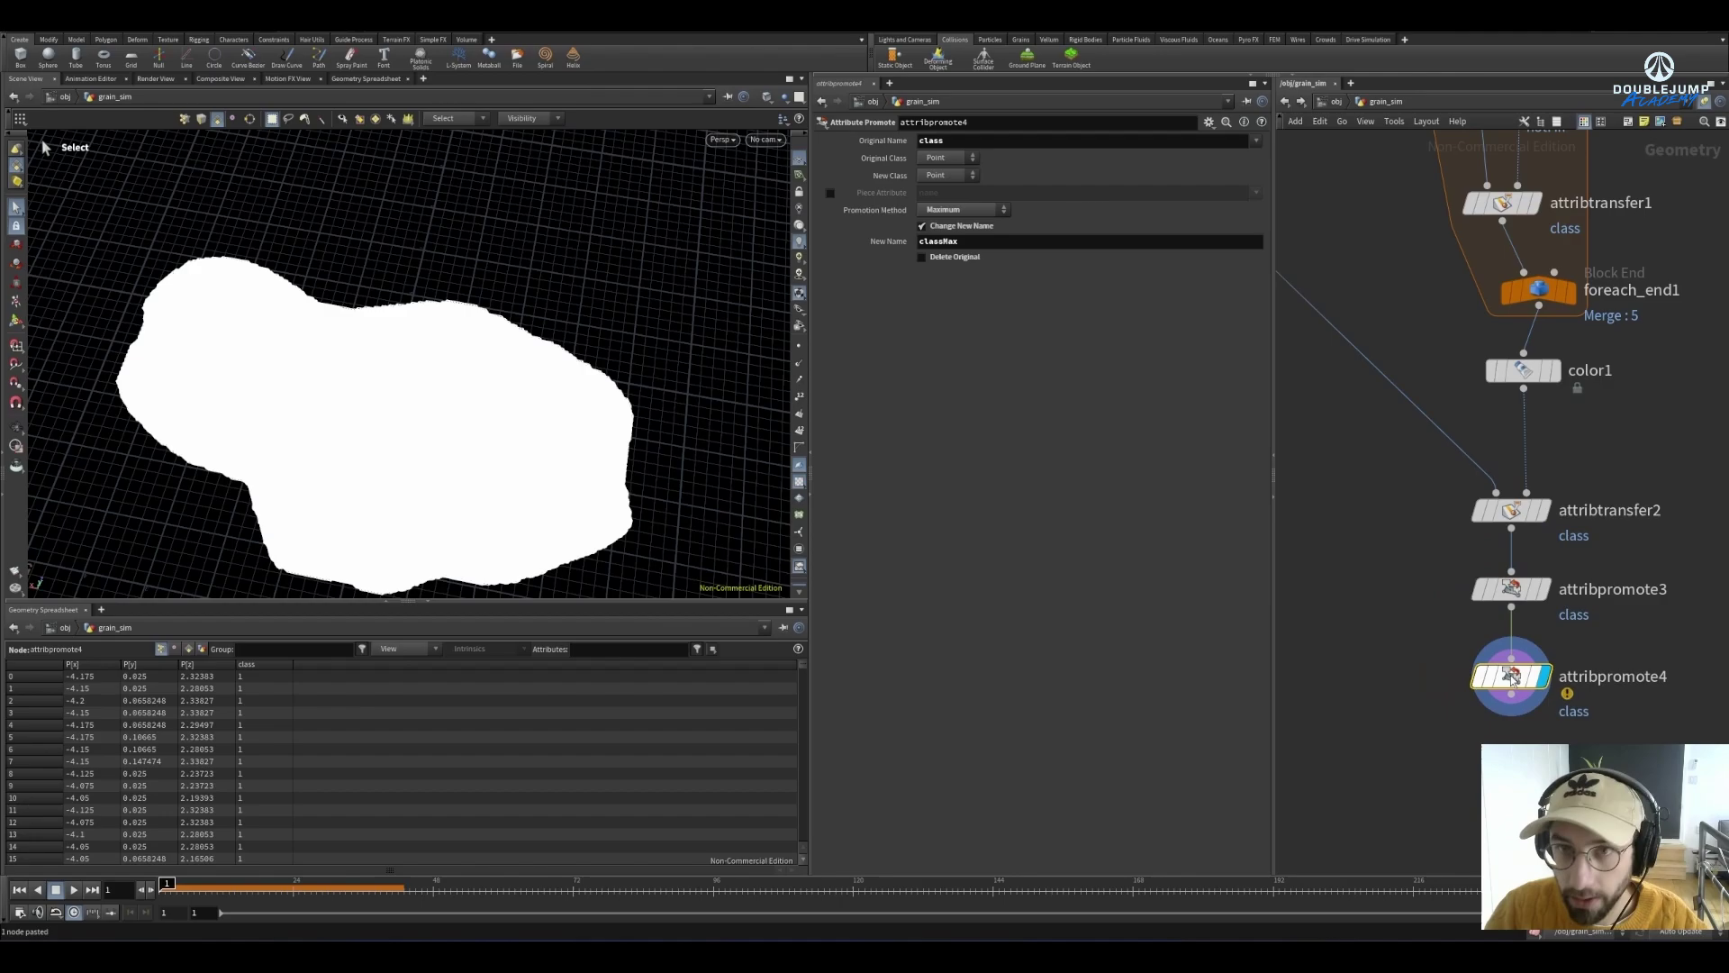
{"action": "left_click", "coordinate": [958, 241]}
{"action": "key", "text": "BackSpace"}
{"action": "key", "text": "BackSpace"}
{"action": "key", "text": "BackSpace"}
{"action": "type", "text": "Min"}
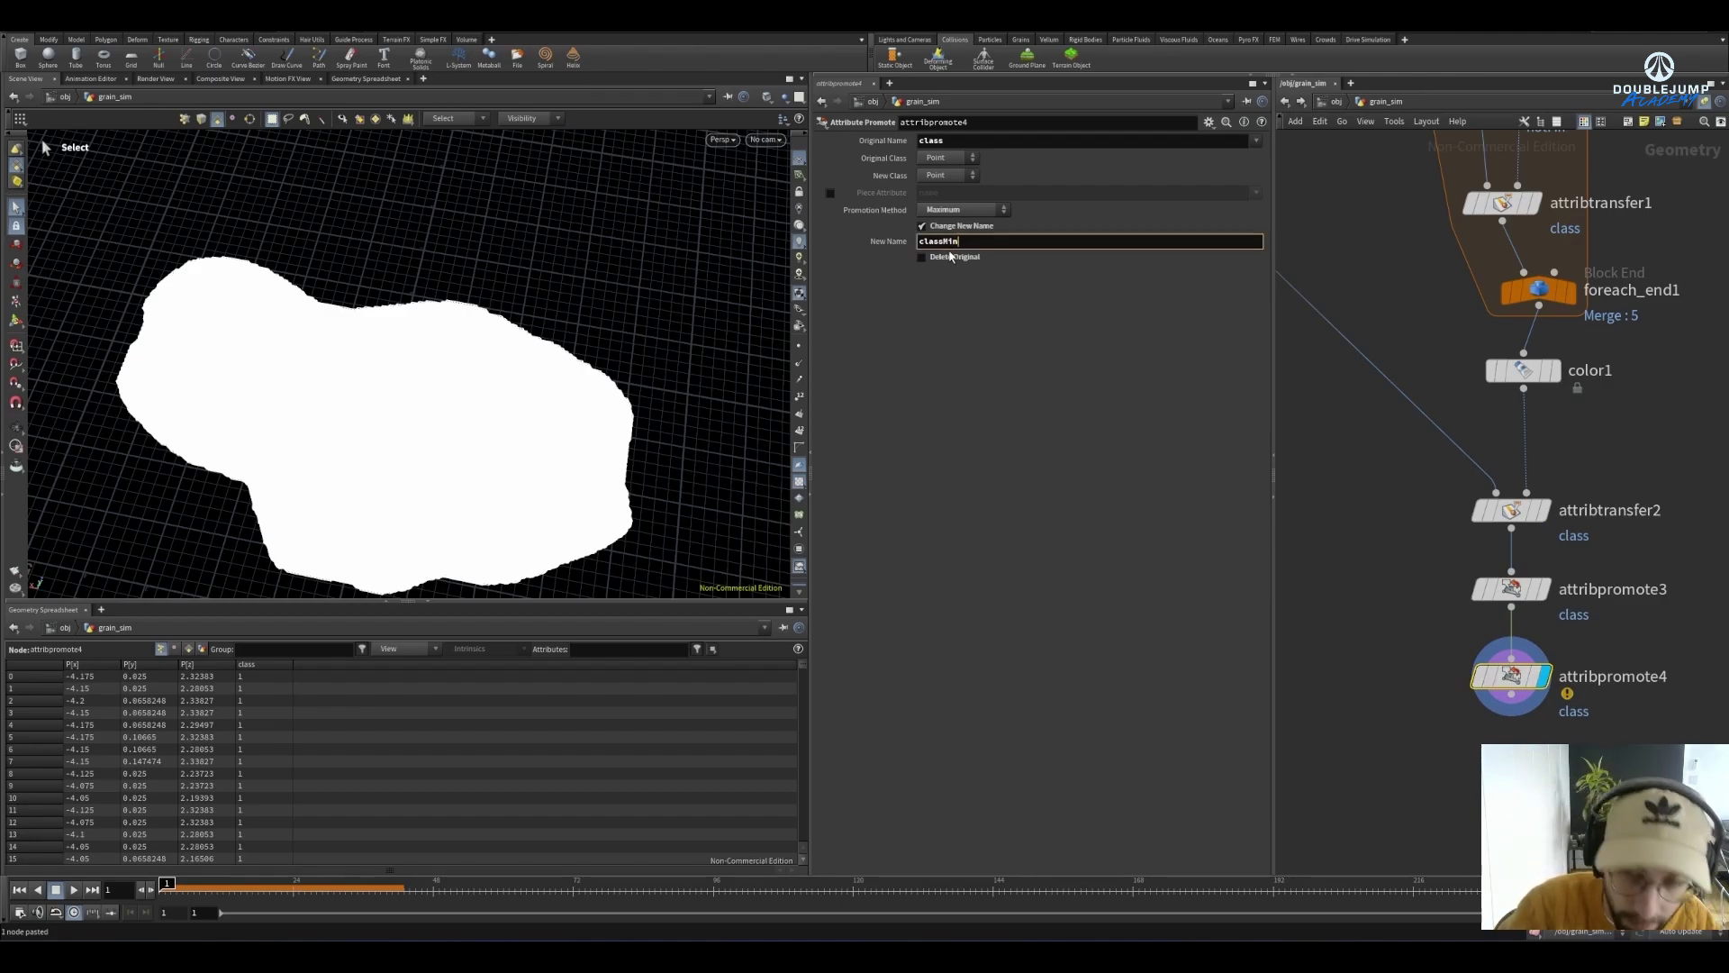
{"action": "key", "text": "Return"}
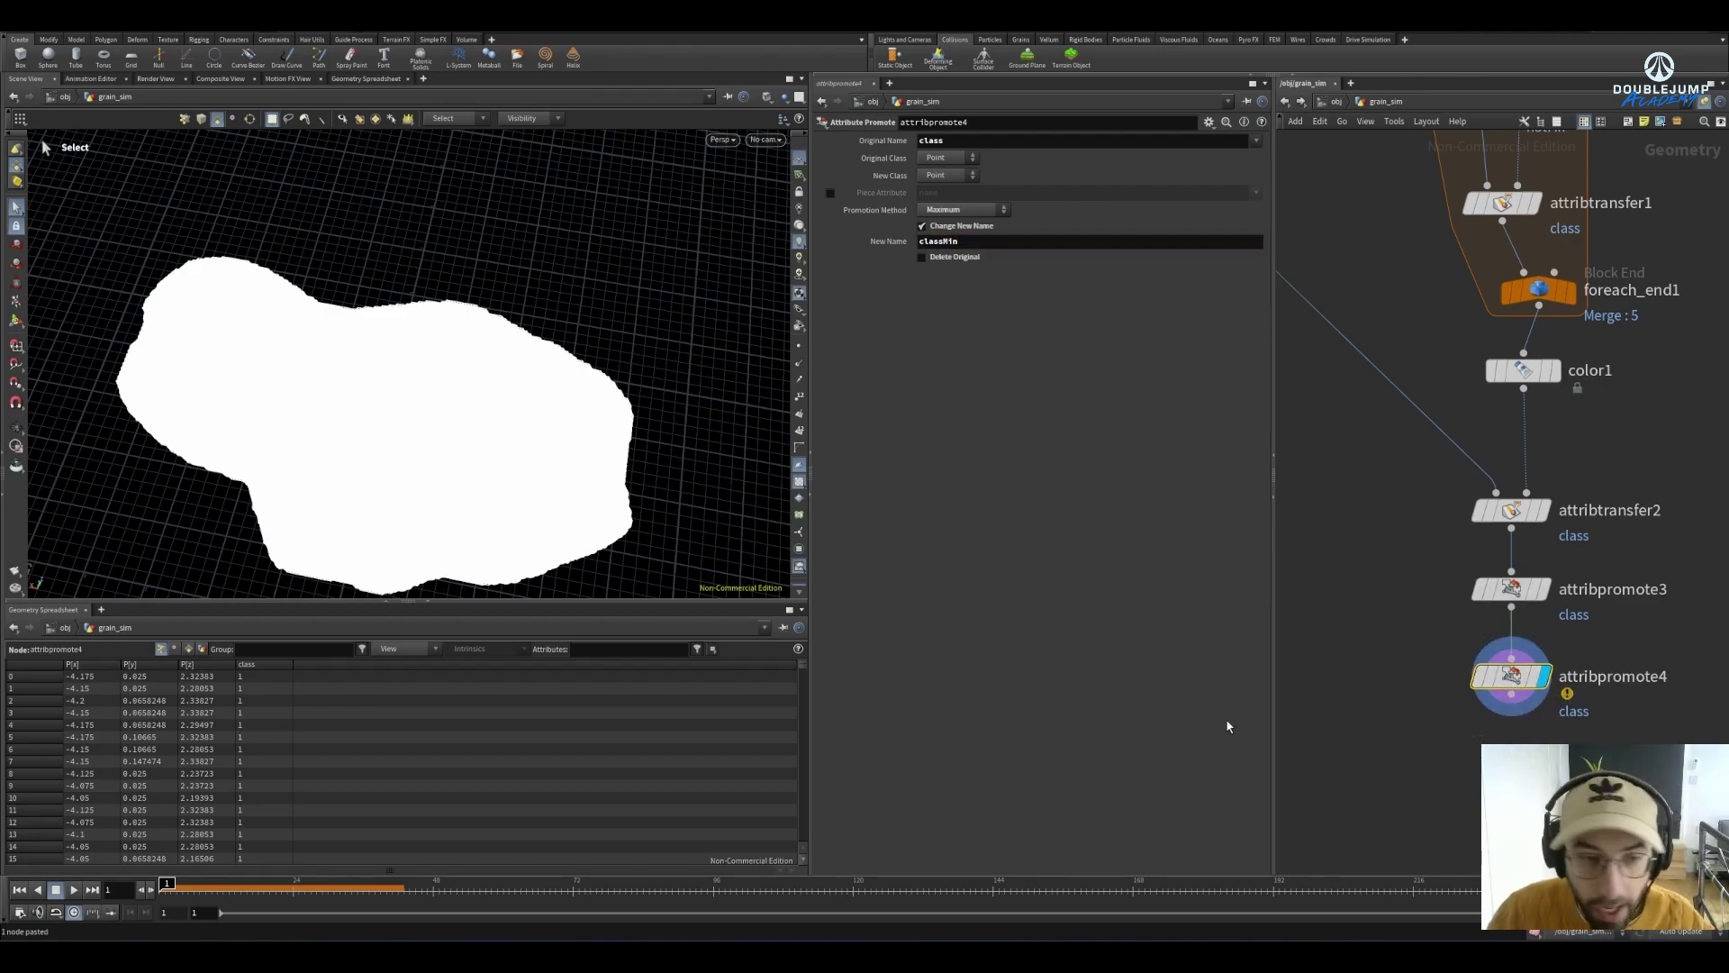
Show primitive attributes in the spreadsheet and set the new class of attribpromote4 and attribpromote3 to Primitive
{"action": "left_click", "coordinate": [188, 648]}
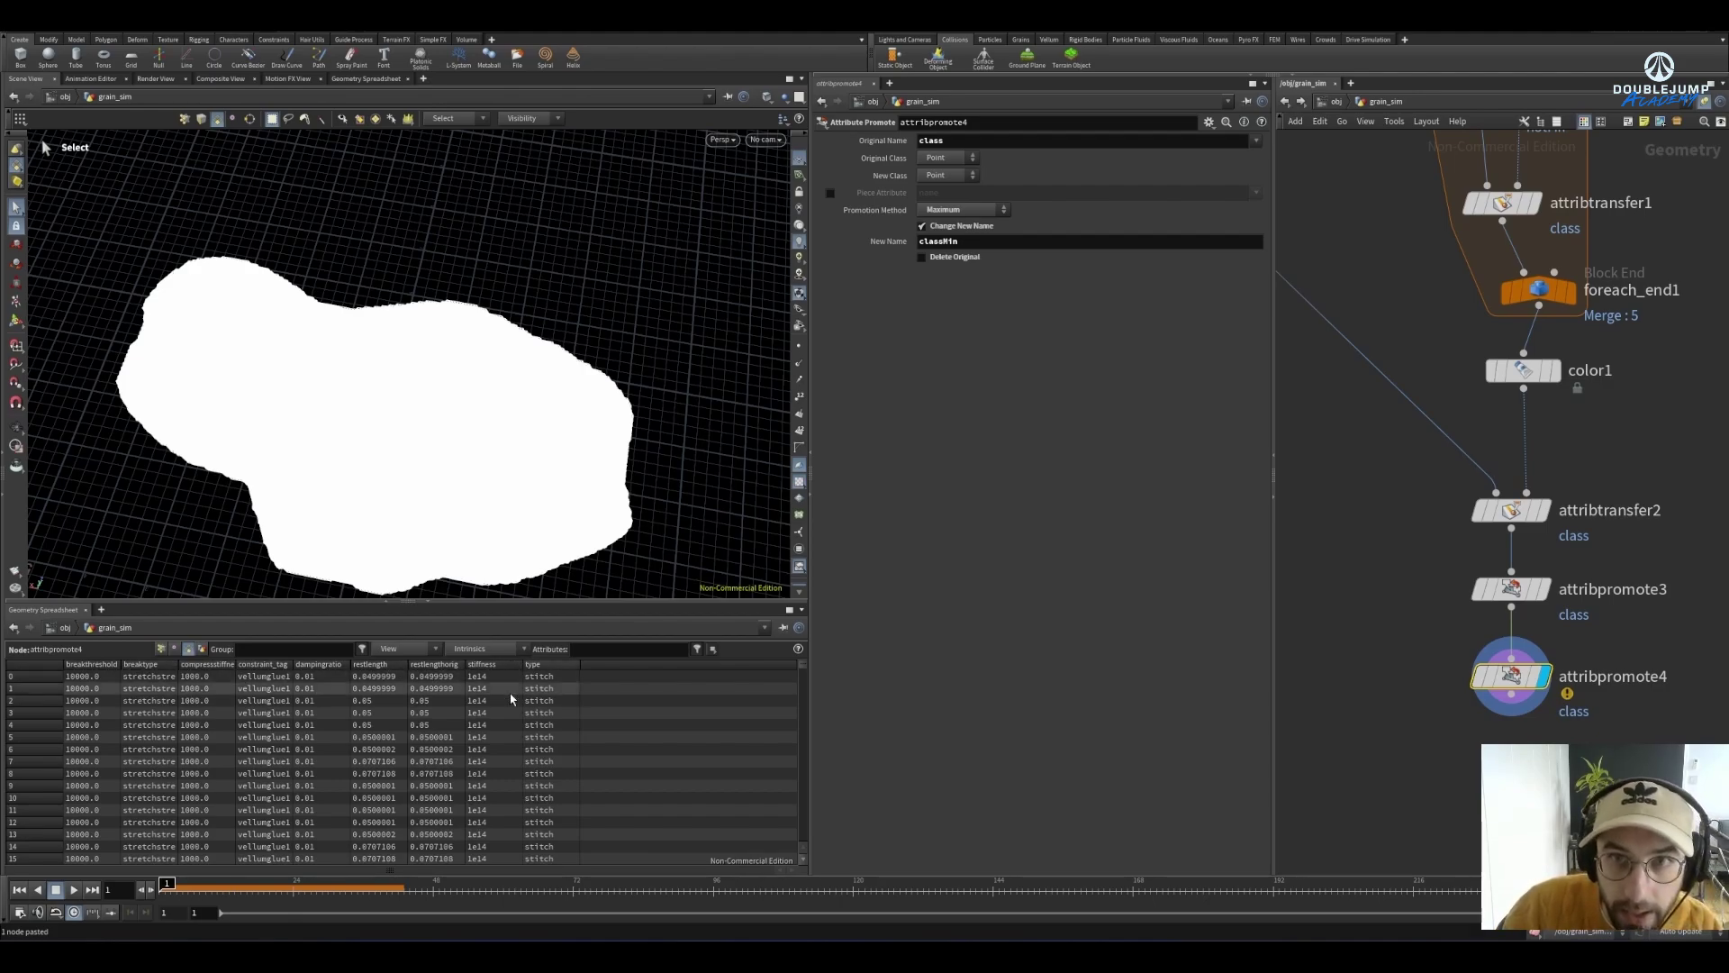
{"action": "left_click", "coordinate": [946, 177]}
{"action": "left_click", "coordinate": [941, 207]}
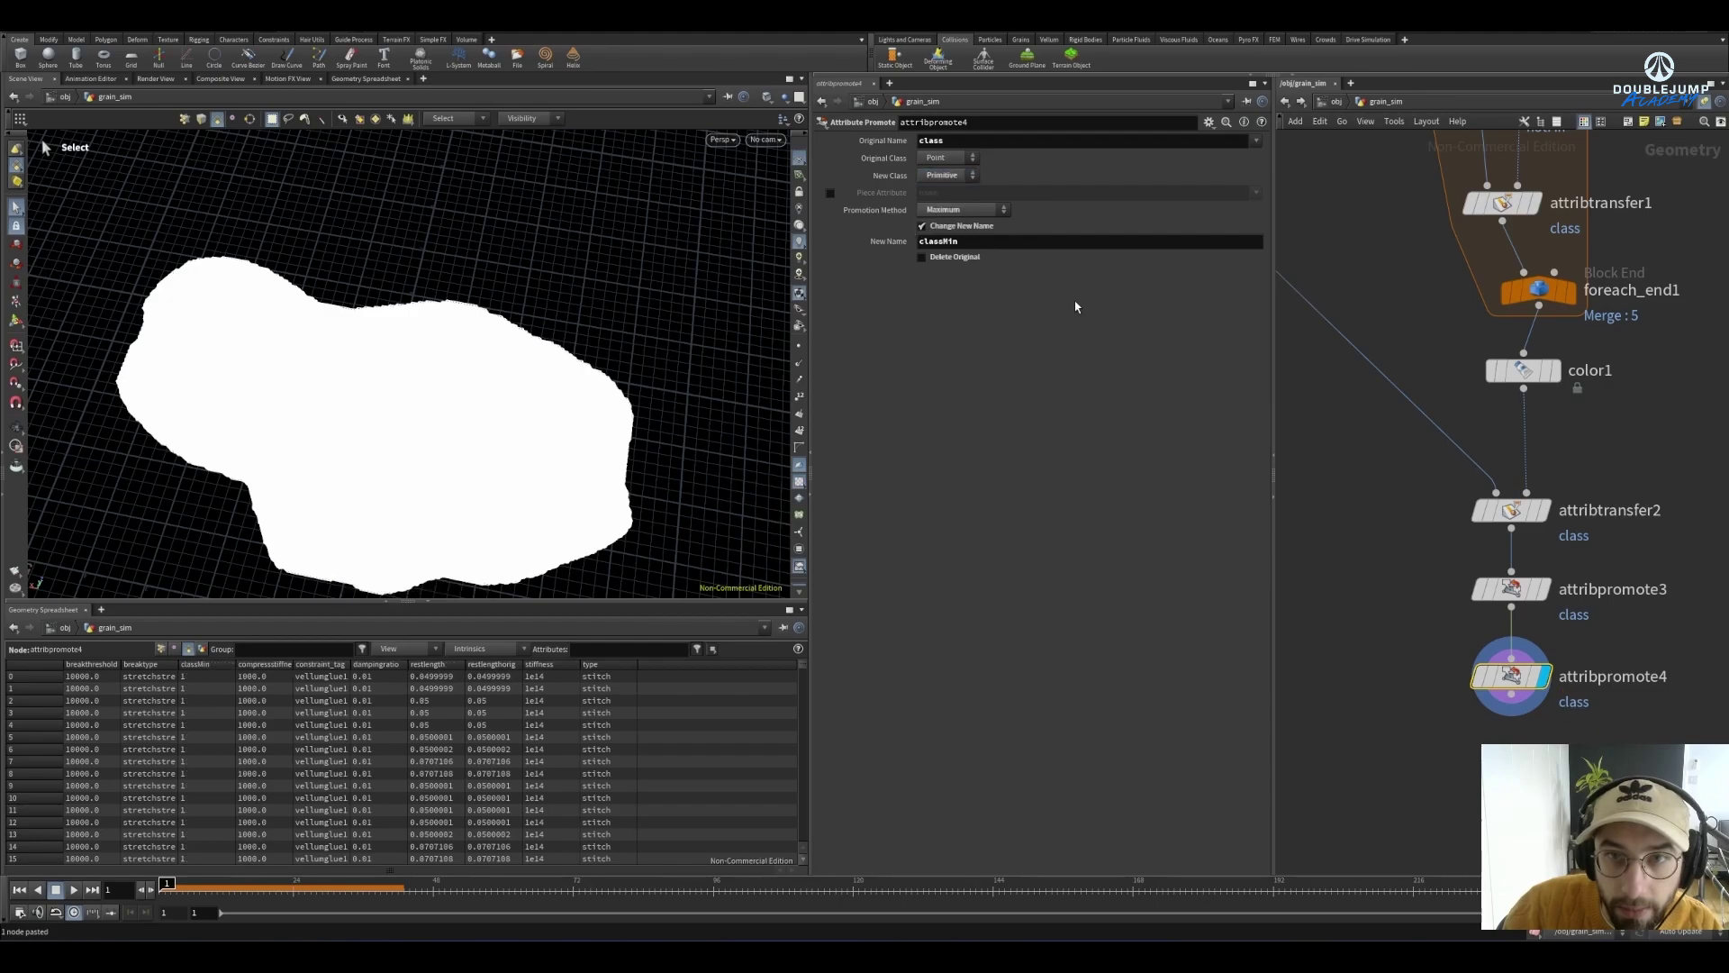
{"action": "left_click", "coordinate": [1511, 588]}
{"action": "left_click", "coordinate": [946, 174]}
{"action": "left_click", "coordinate": [941, 193]}
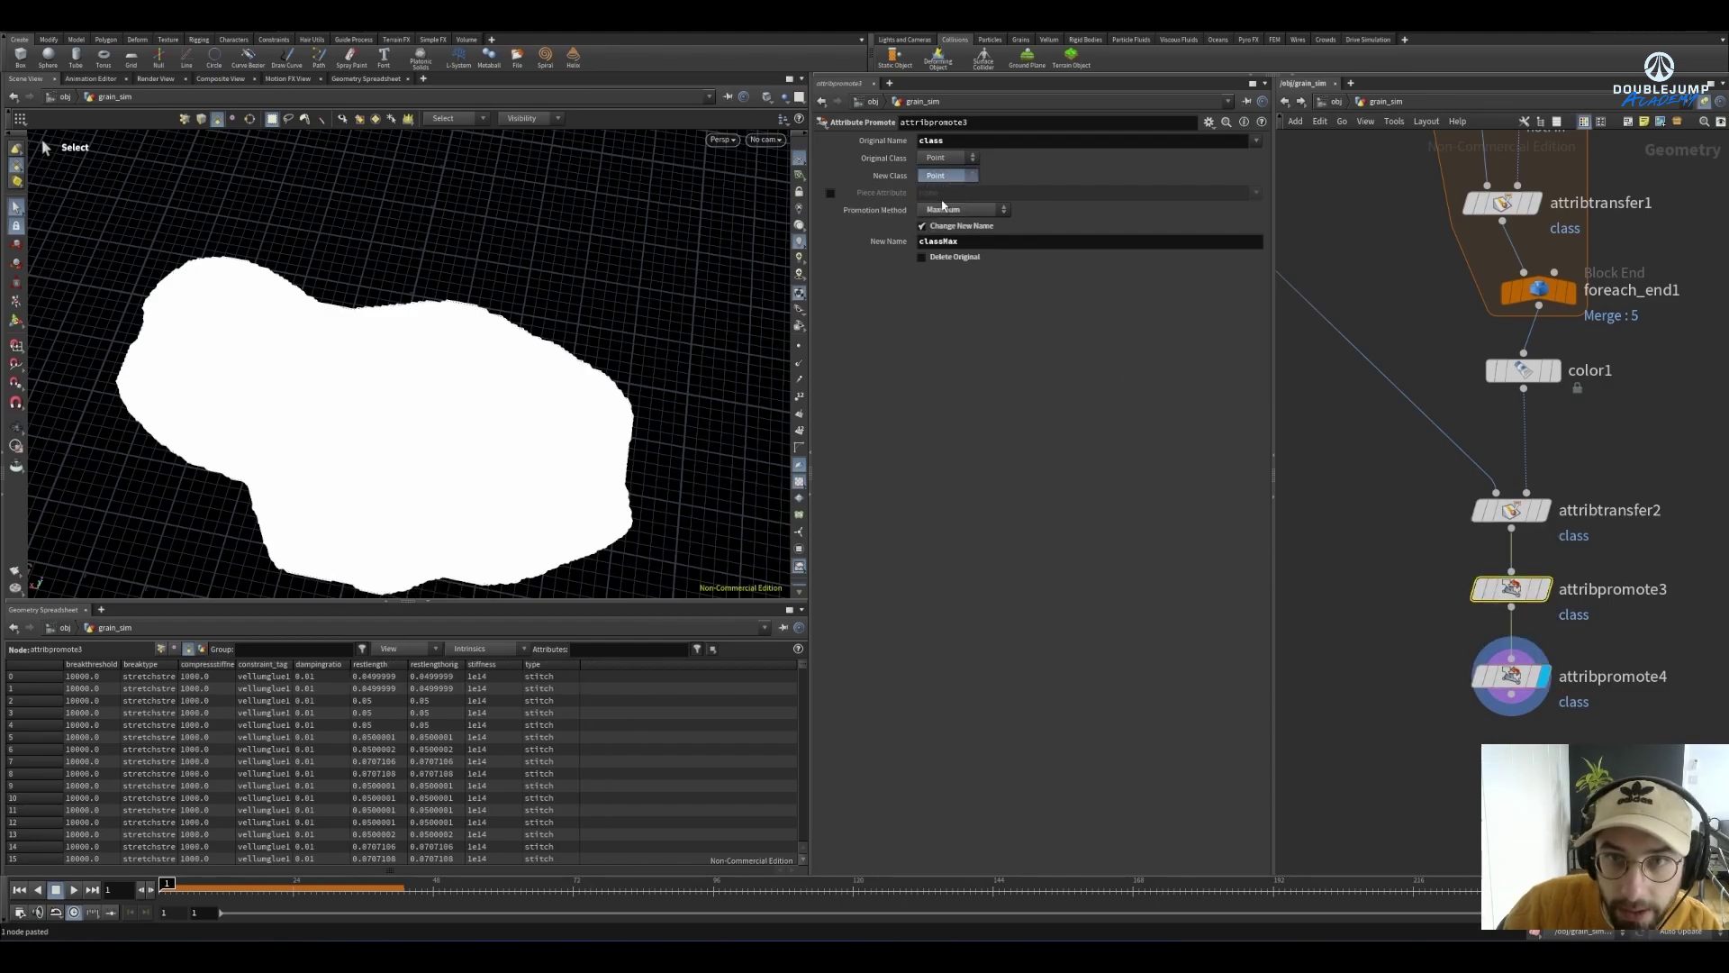
Examine attribpromote4's classMax and classMin values across the constraint primitives in the spreadsheet
{"action": "left_click", "coordinate": [1519, 684]}
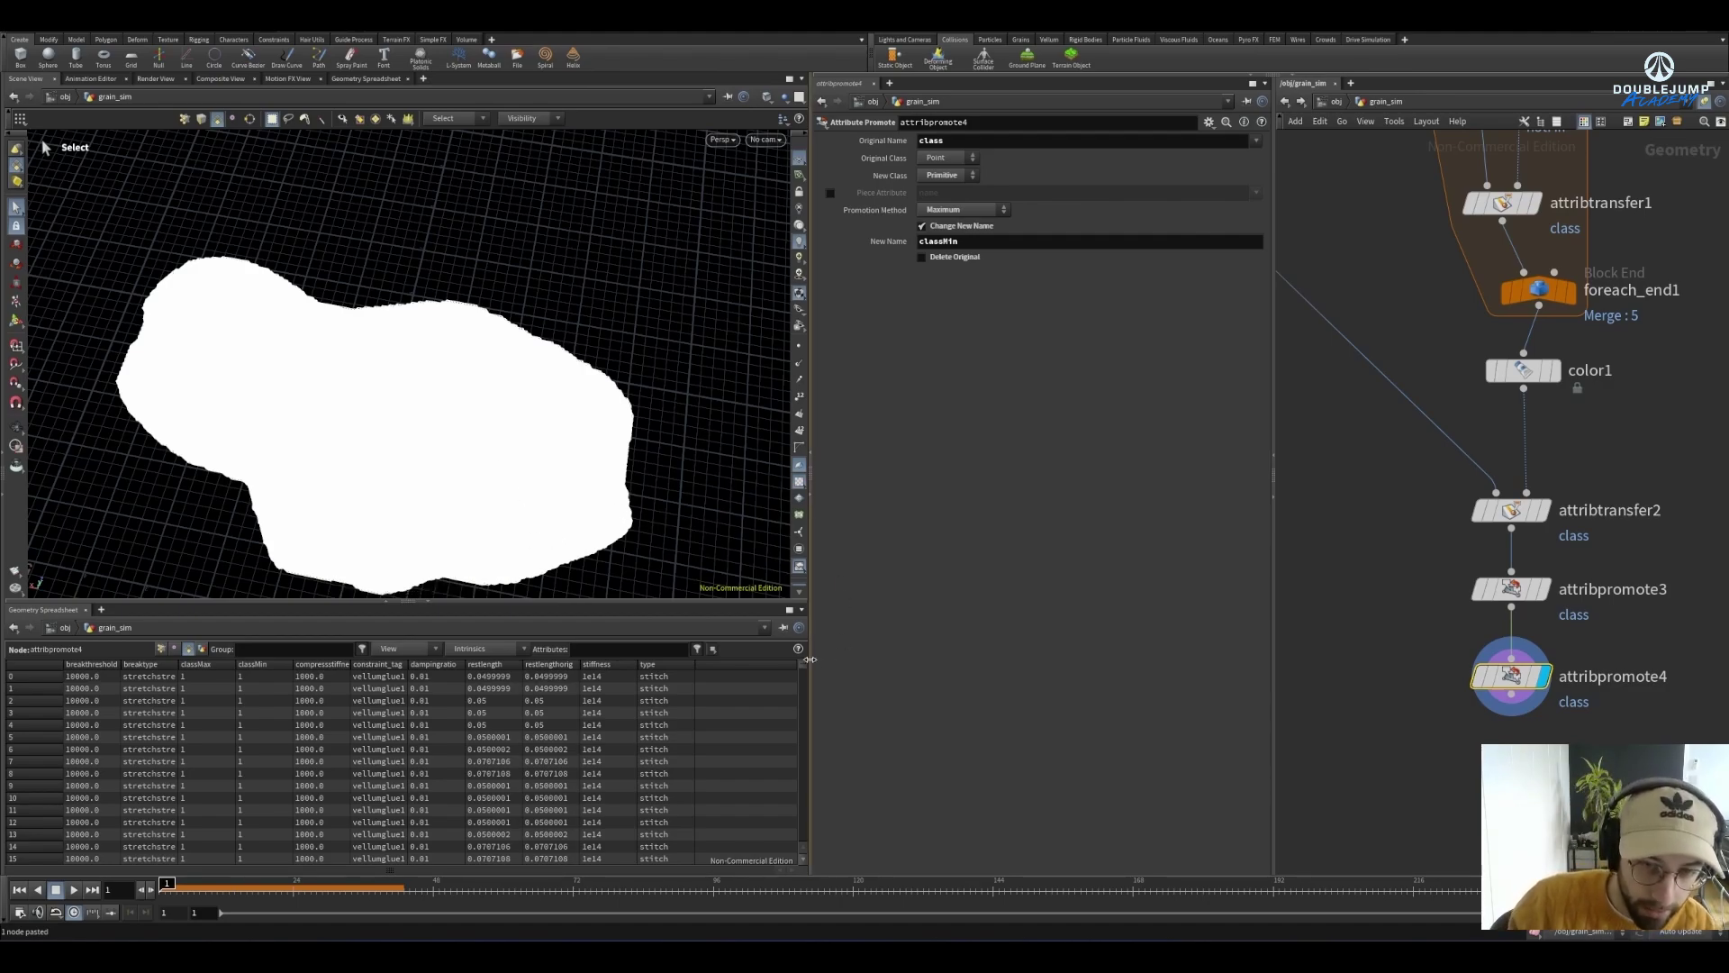
{"action": "left_click_drag", "start_coordinate": [801, 669], "coordinate": [503, 767]}
{"action": "scroll", "coordinate": [270, 734], "scroll_direction": "up", "scroll_amount": 4}
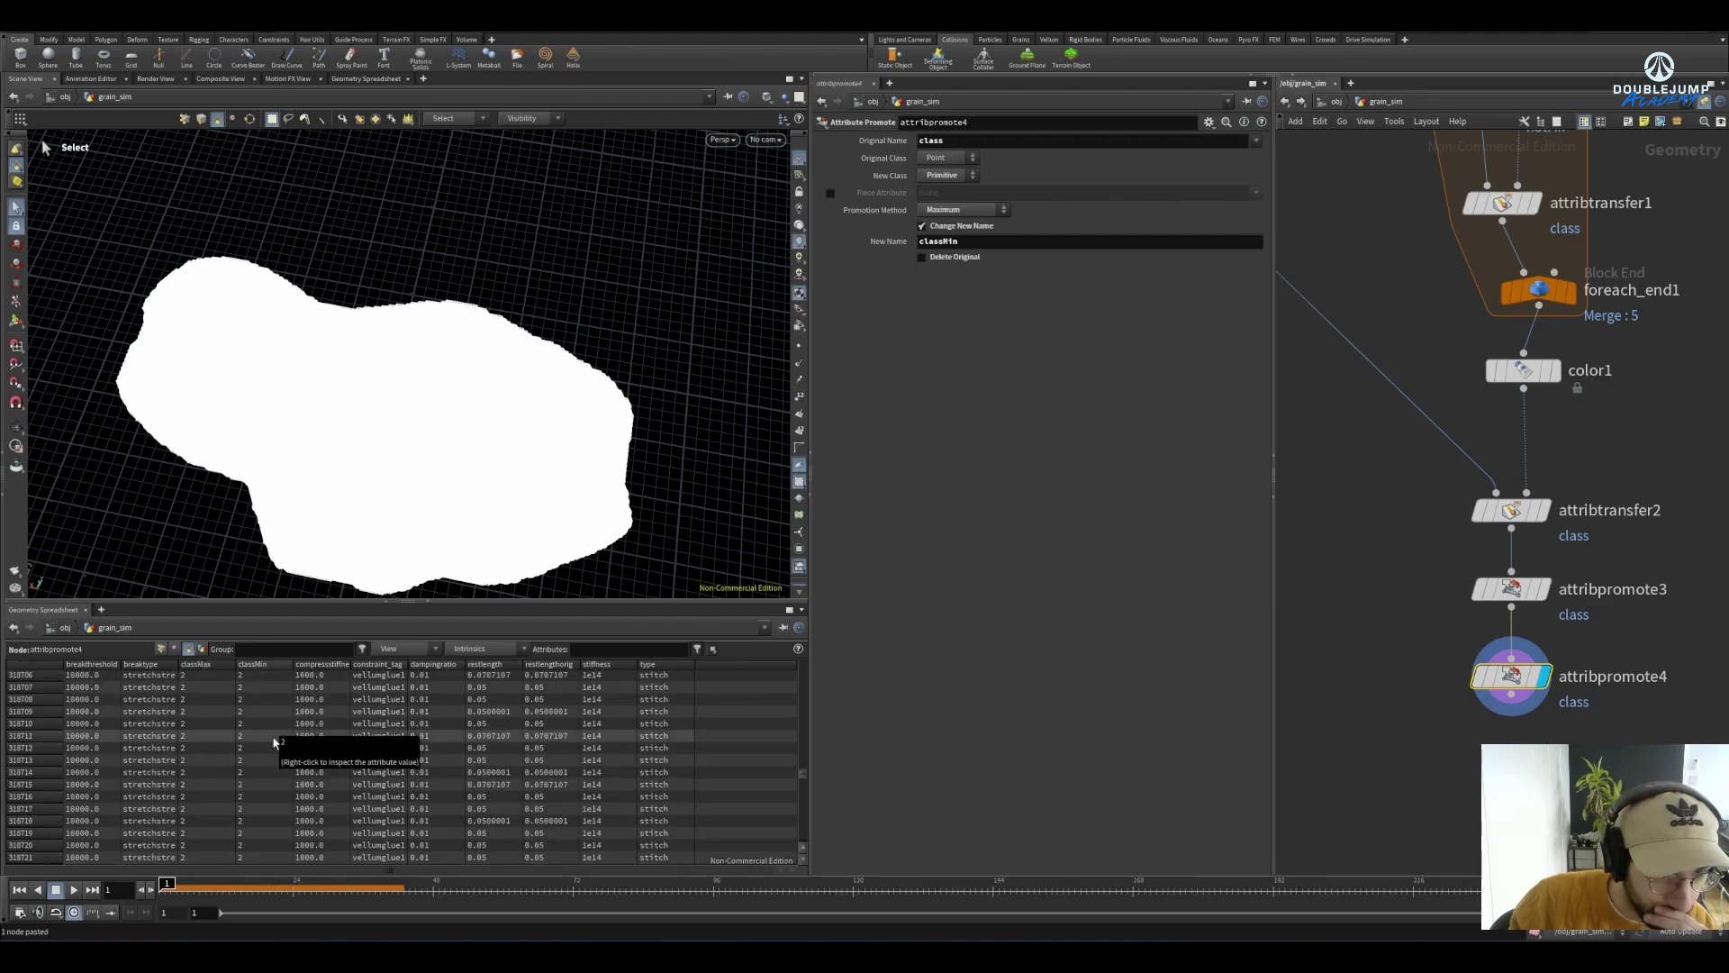
{"action": "mouse_move", "coordinate": [803, 768]}
{"action": "left_mouse_down"}
{"action": "mouse_move", "coordinate": [796, 851]}
{"action": "mouse_move", "coordinate": [802, 761]}
{"action": "left_mouse_up"}
{"action": "left_click_drag", "start_coordinate": [804, 703], "coordinate": [806, 710]}
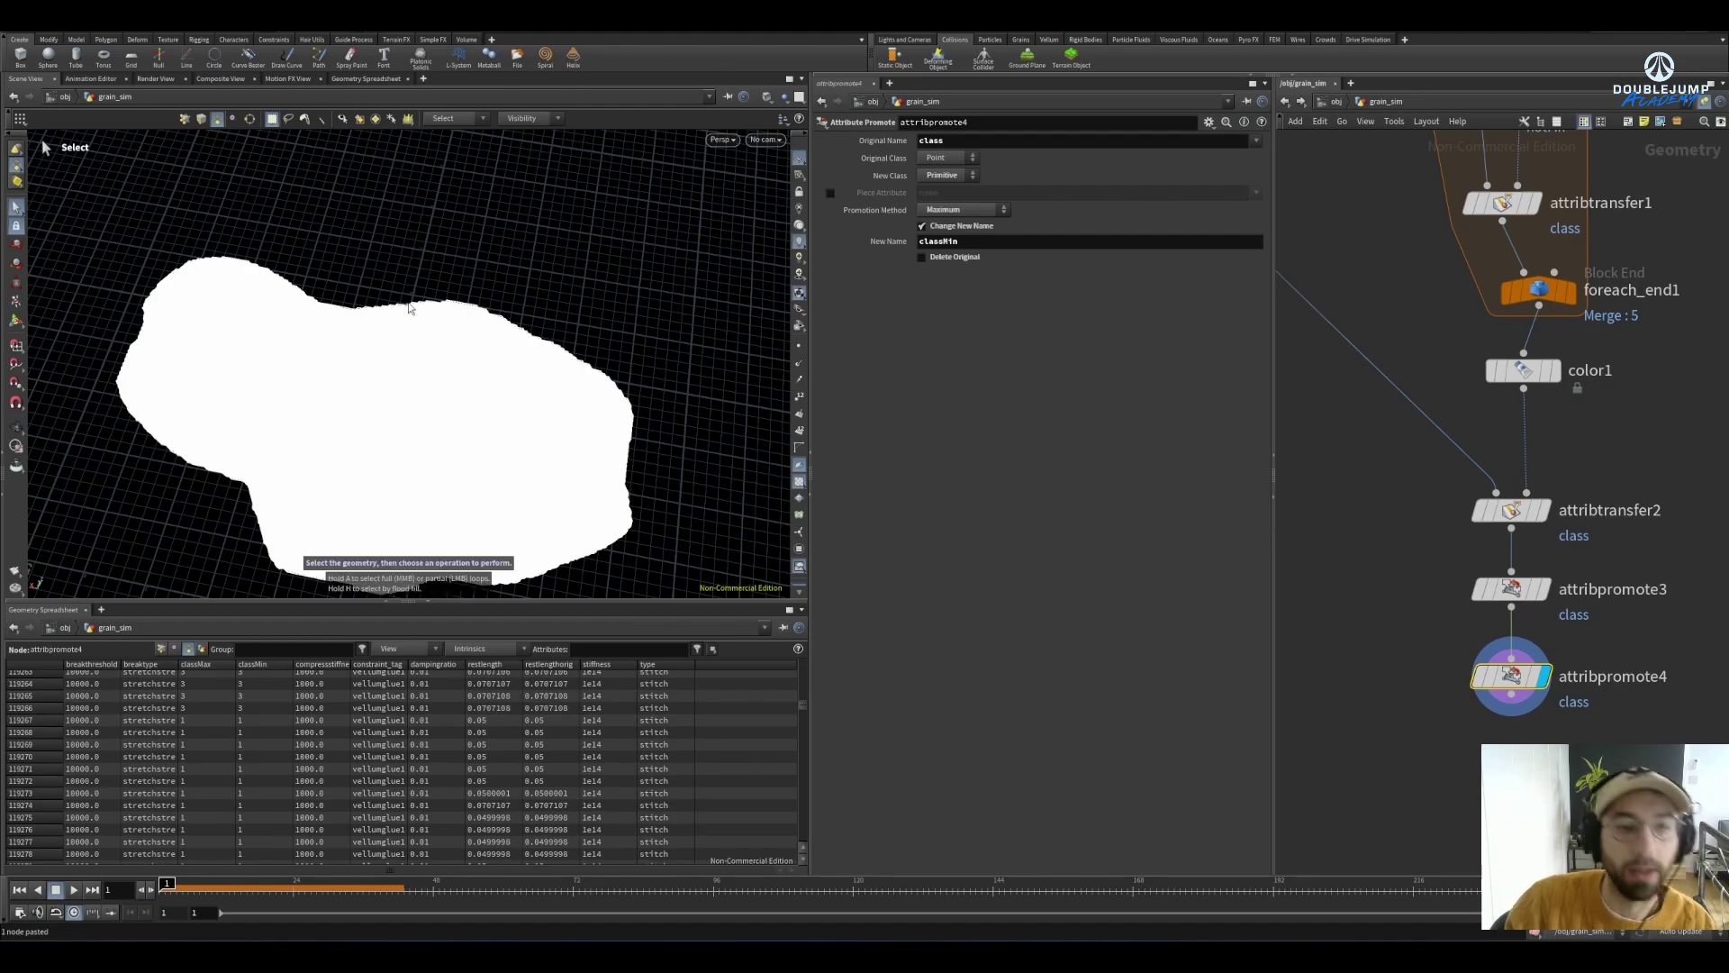
{"action": "left_click", "coordinate": [1411, 593]}
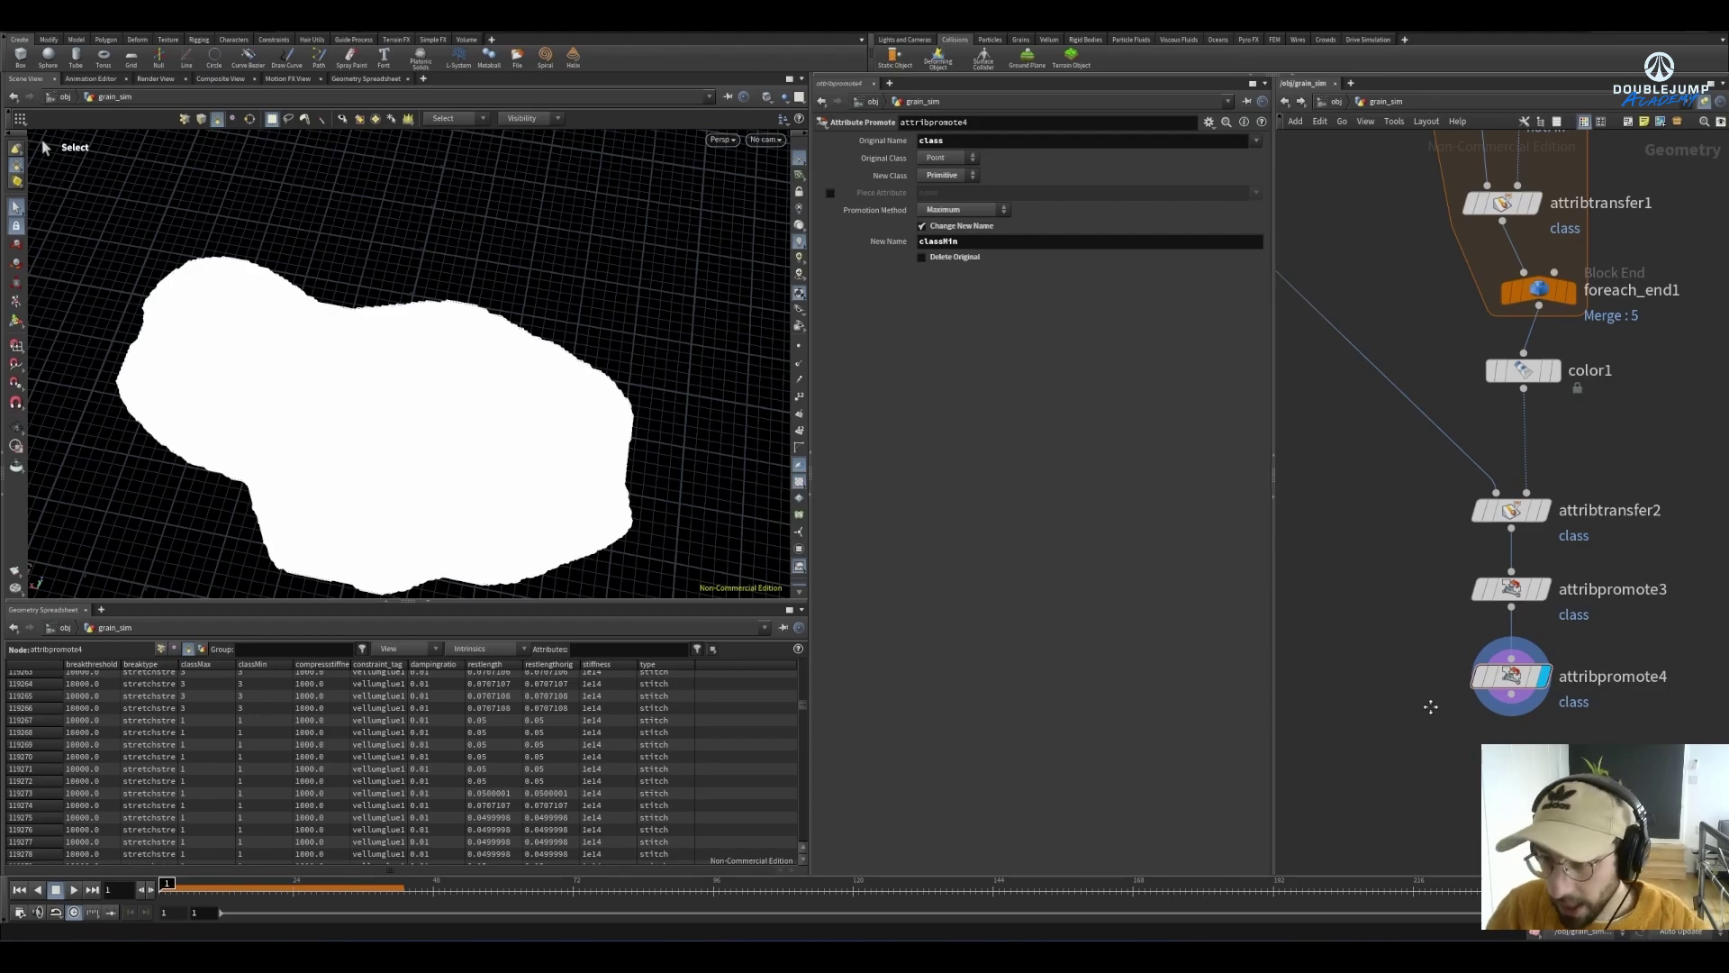
Add a Primitive VOP node below attribpromote4 and open its inner network
{"action": "middle_click_drag", "start_coordinate": [1455, 740], "coordinate": [1478, 675]}
{"action": "key", "text": "Tab"}
{"action": "type", "text": "prin"}
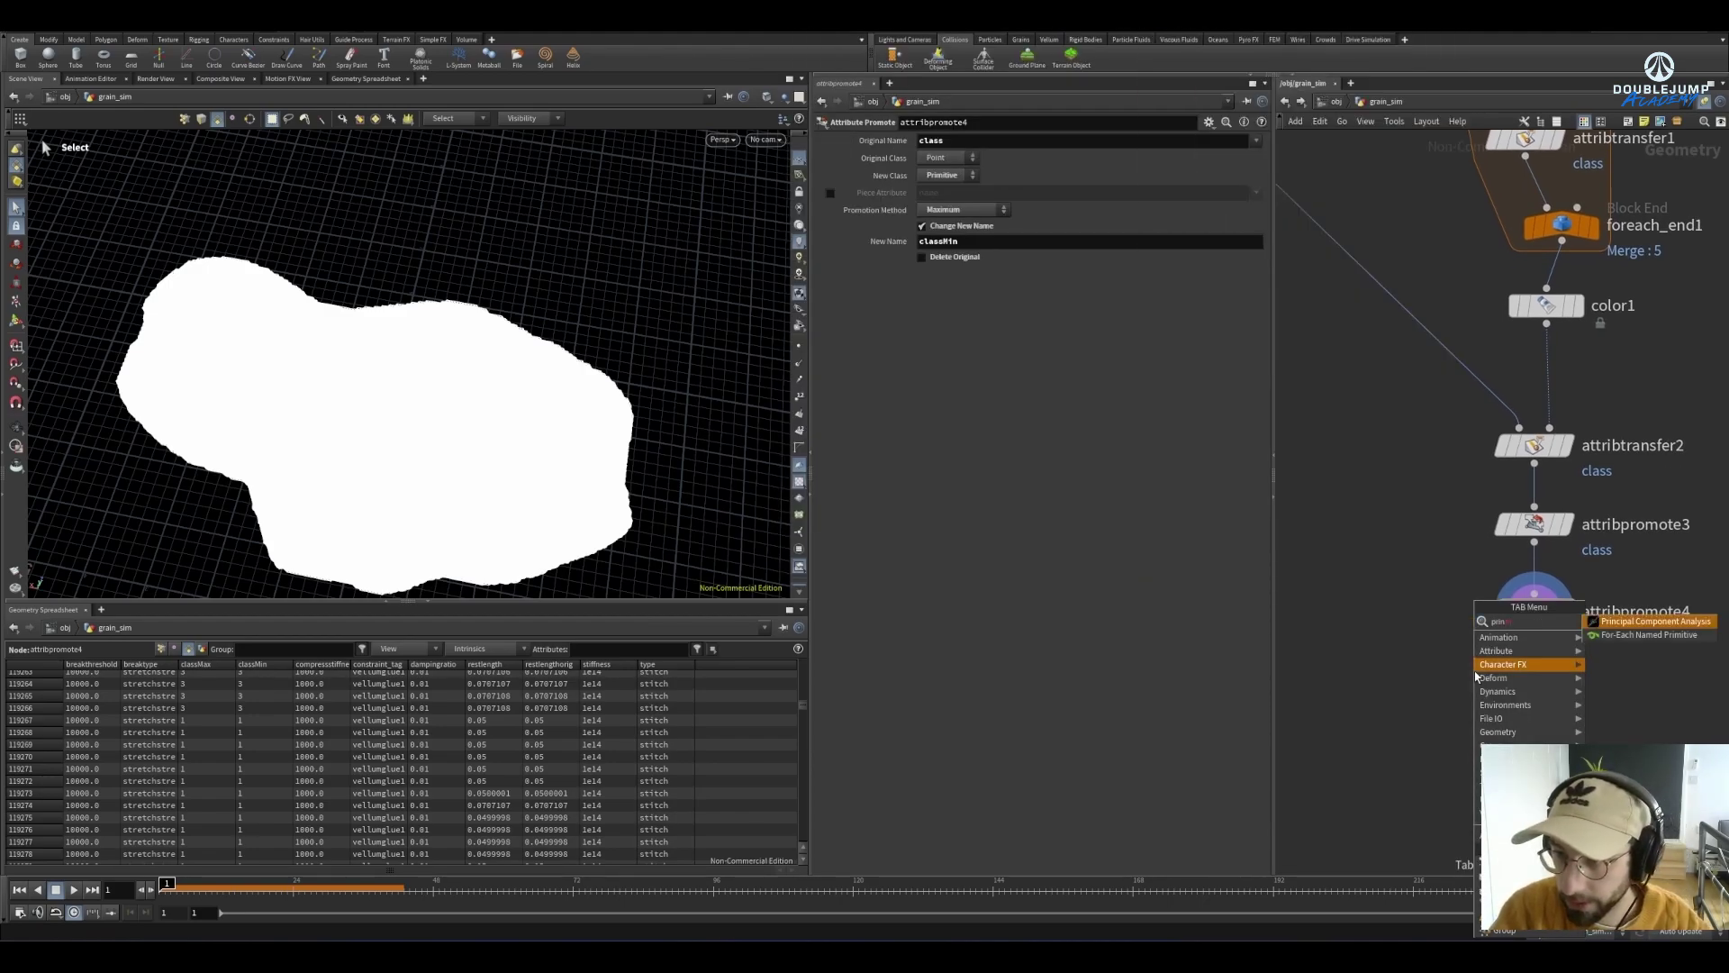
{"action": "key", "text": "BackSpace"}
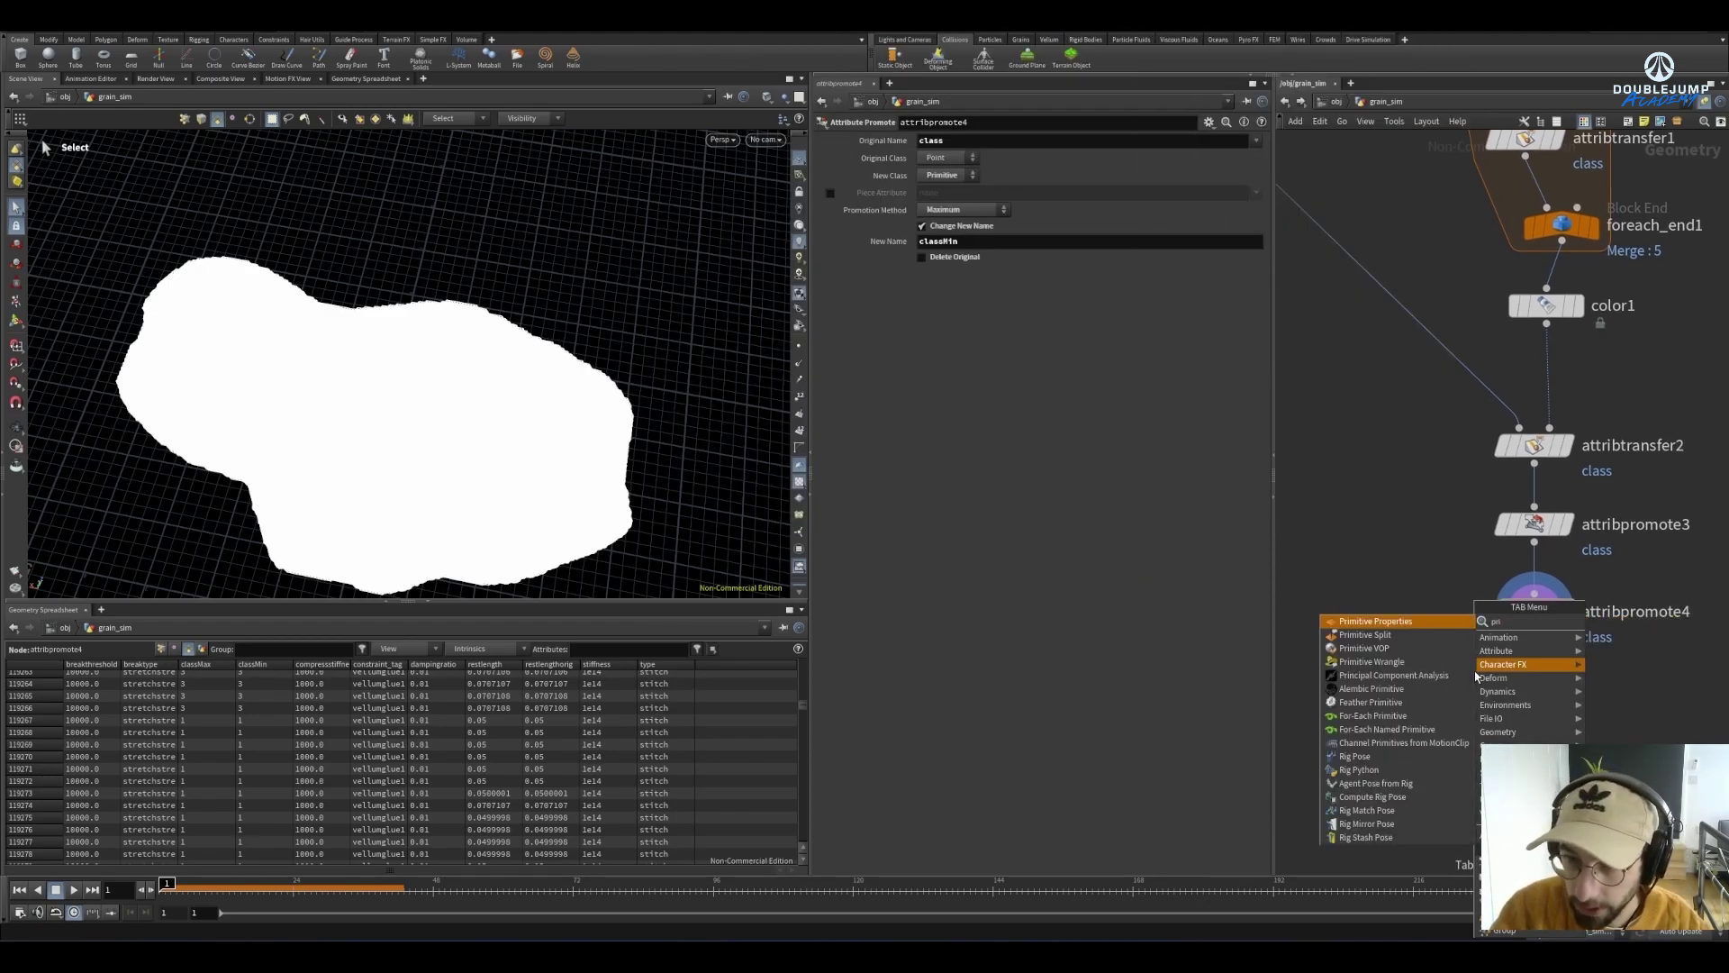
{"action": "key", "text": "Return"}
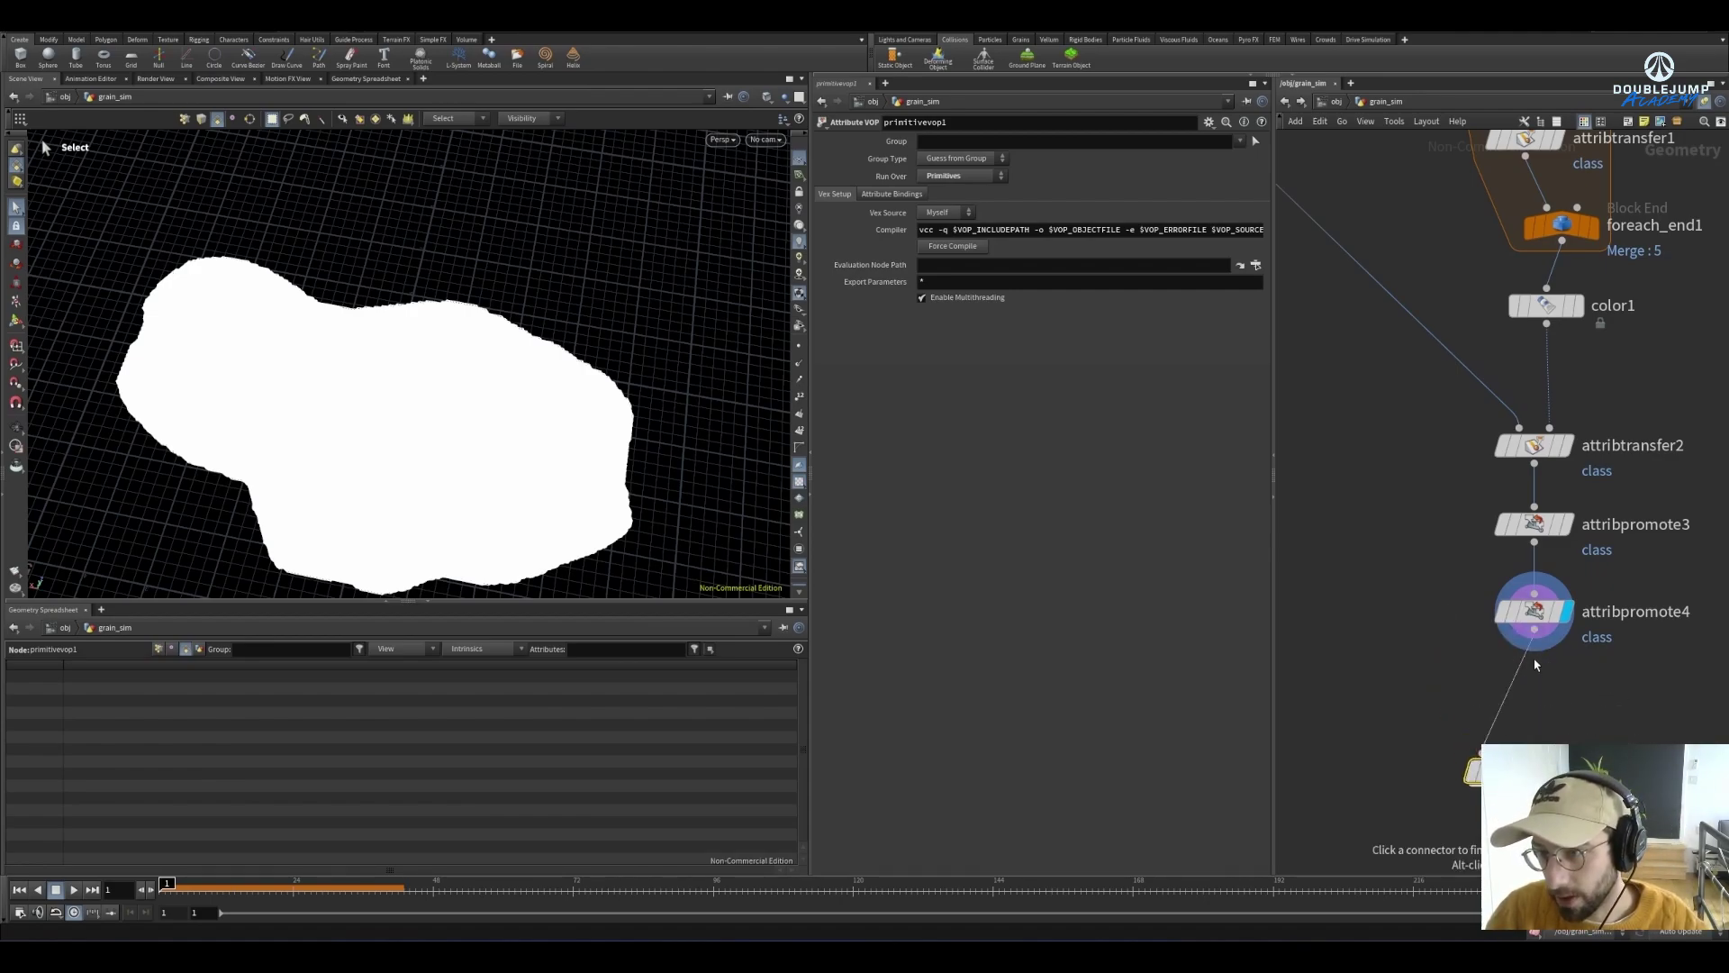
{"action": "left_click", "coordinate": [1486, 772]}
{"action": "double_click", "coordinate": [1486, 772]}
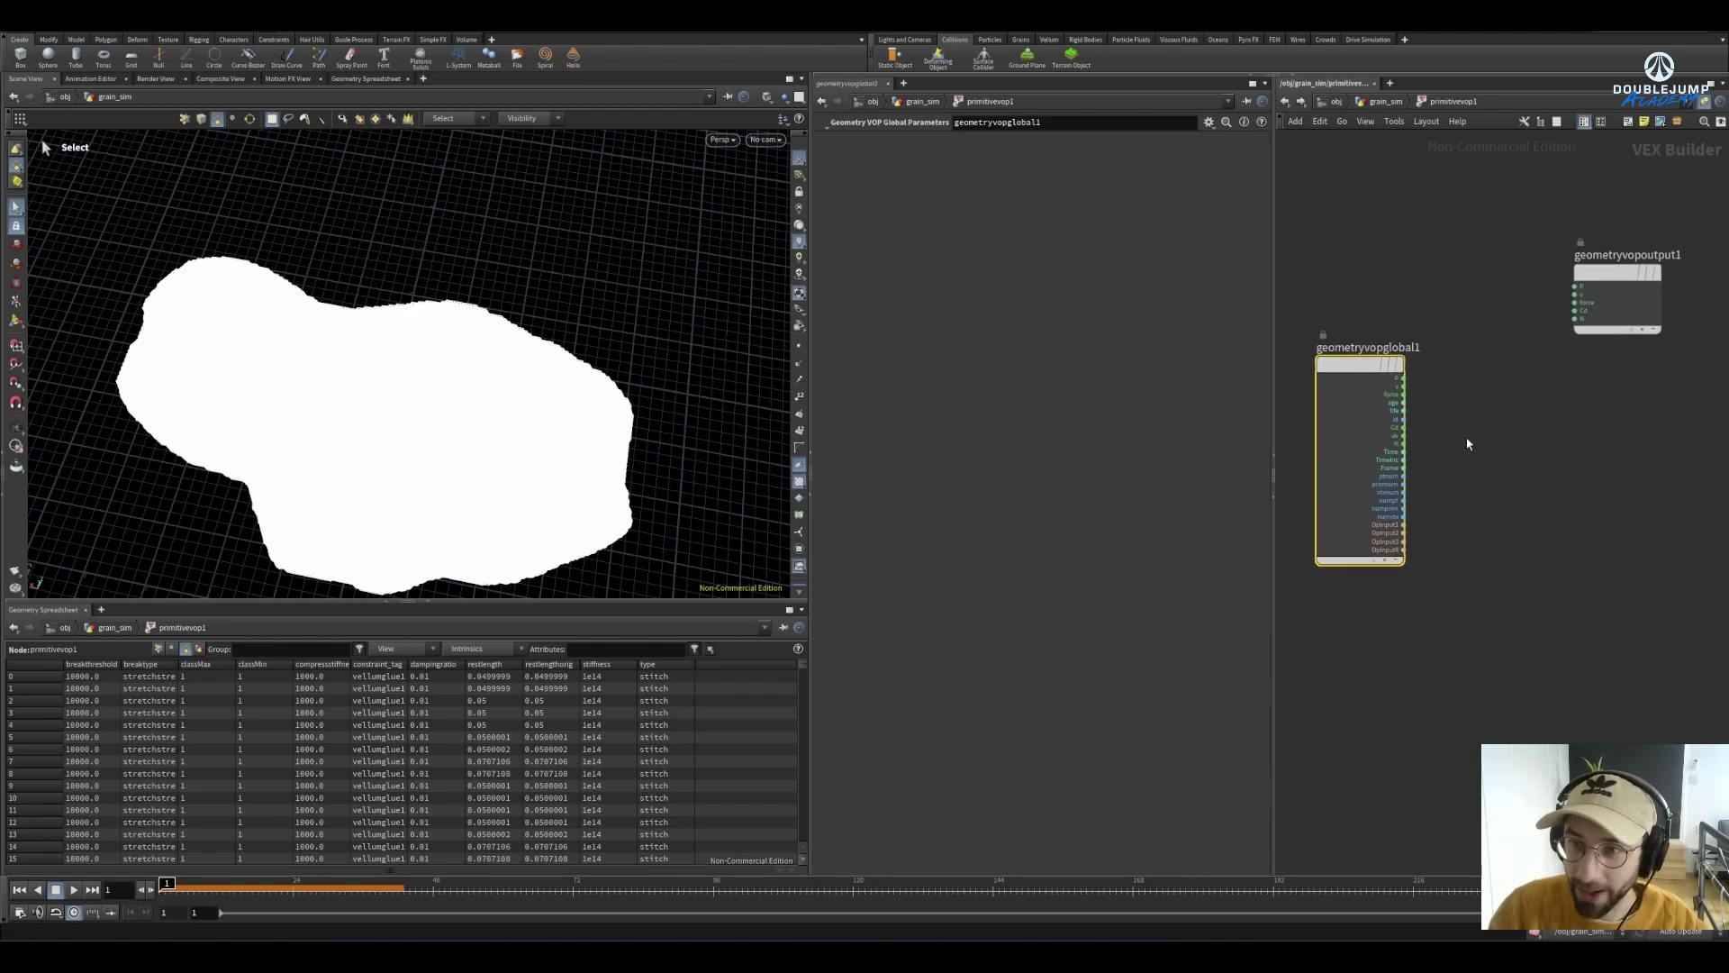
Add a Bind node beside the geometry globals and name its parameter classMax
{"action": "key", "text": "Tab"}
{"action": "mouse_move", "coordinate": [1473, 497]}
{"action": "type", "text": "bind"}
{"action": "key", "text": "Return"}
{"action": "left_click", "coordinate": [1474, 504]}
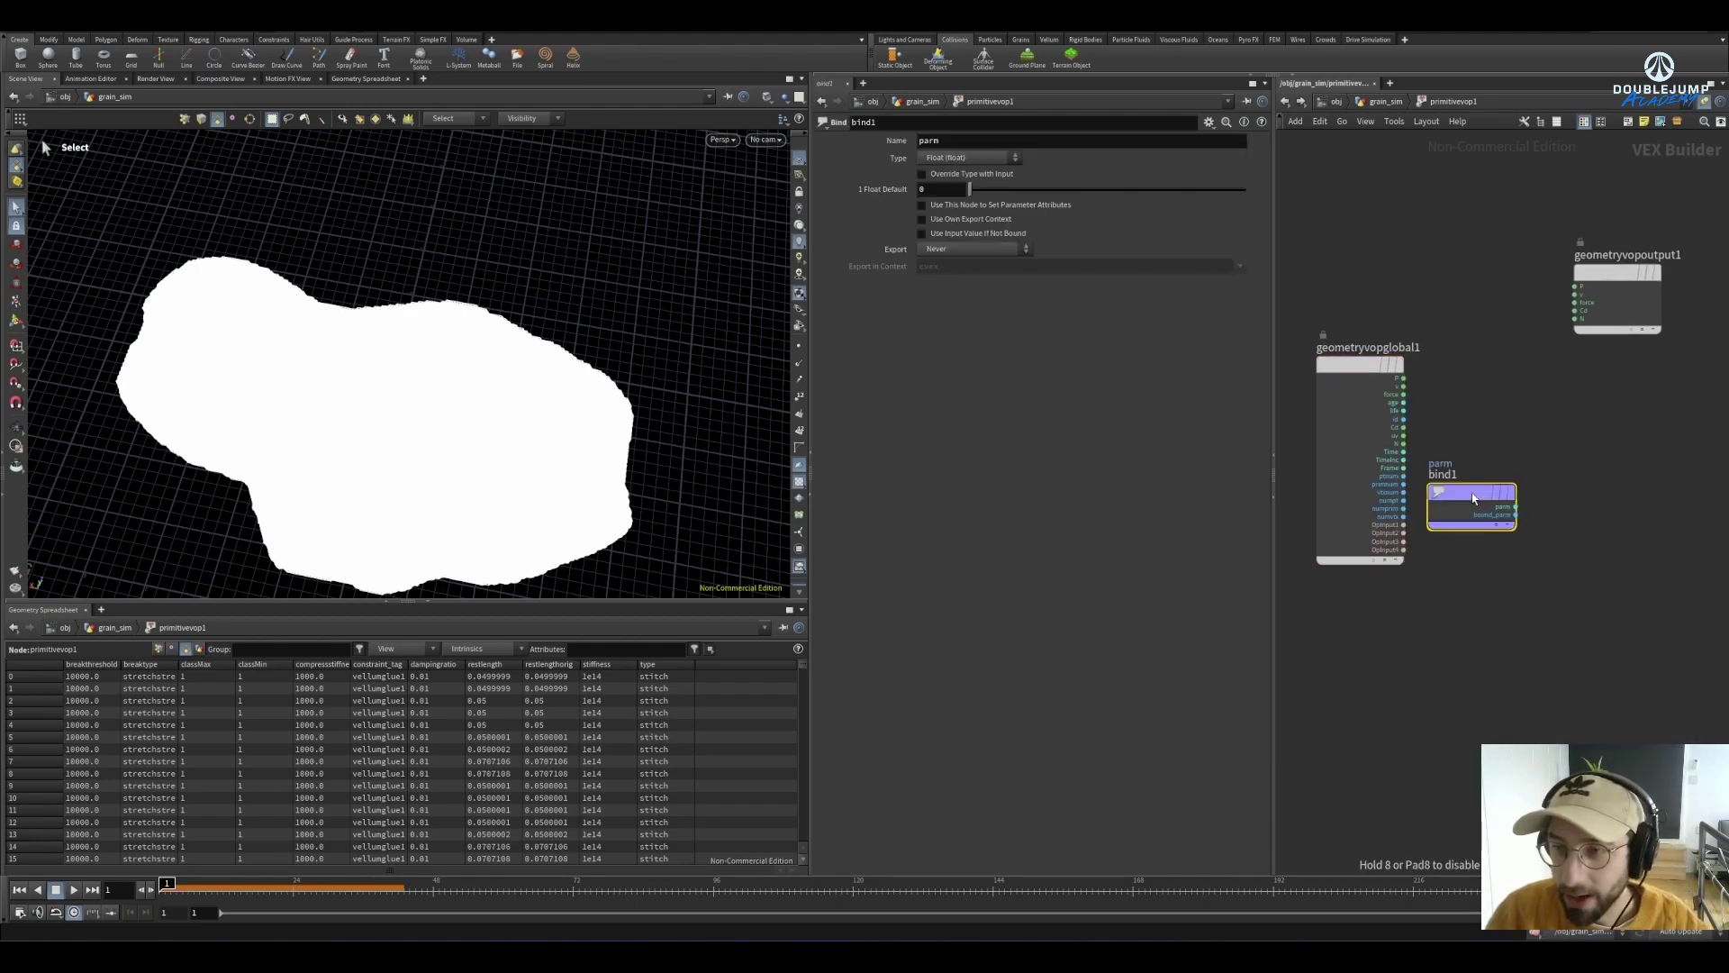
{"action": "double_click", "coordinate": [947, 142]}
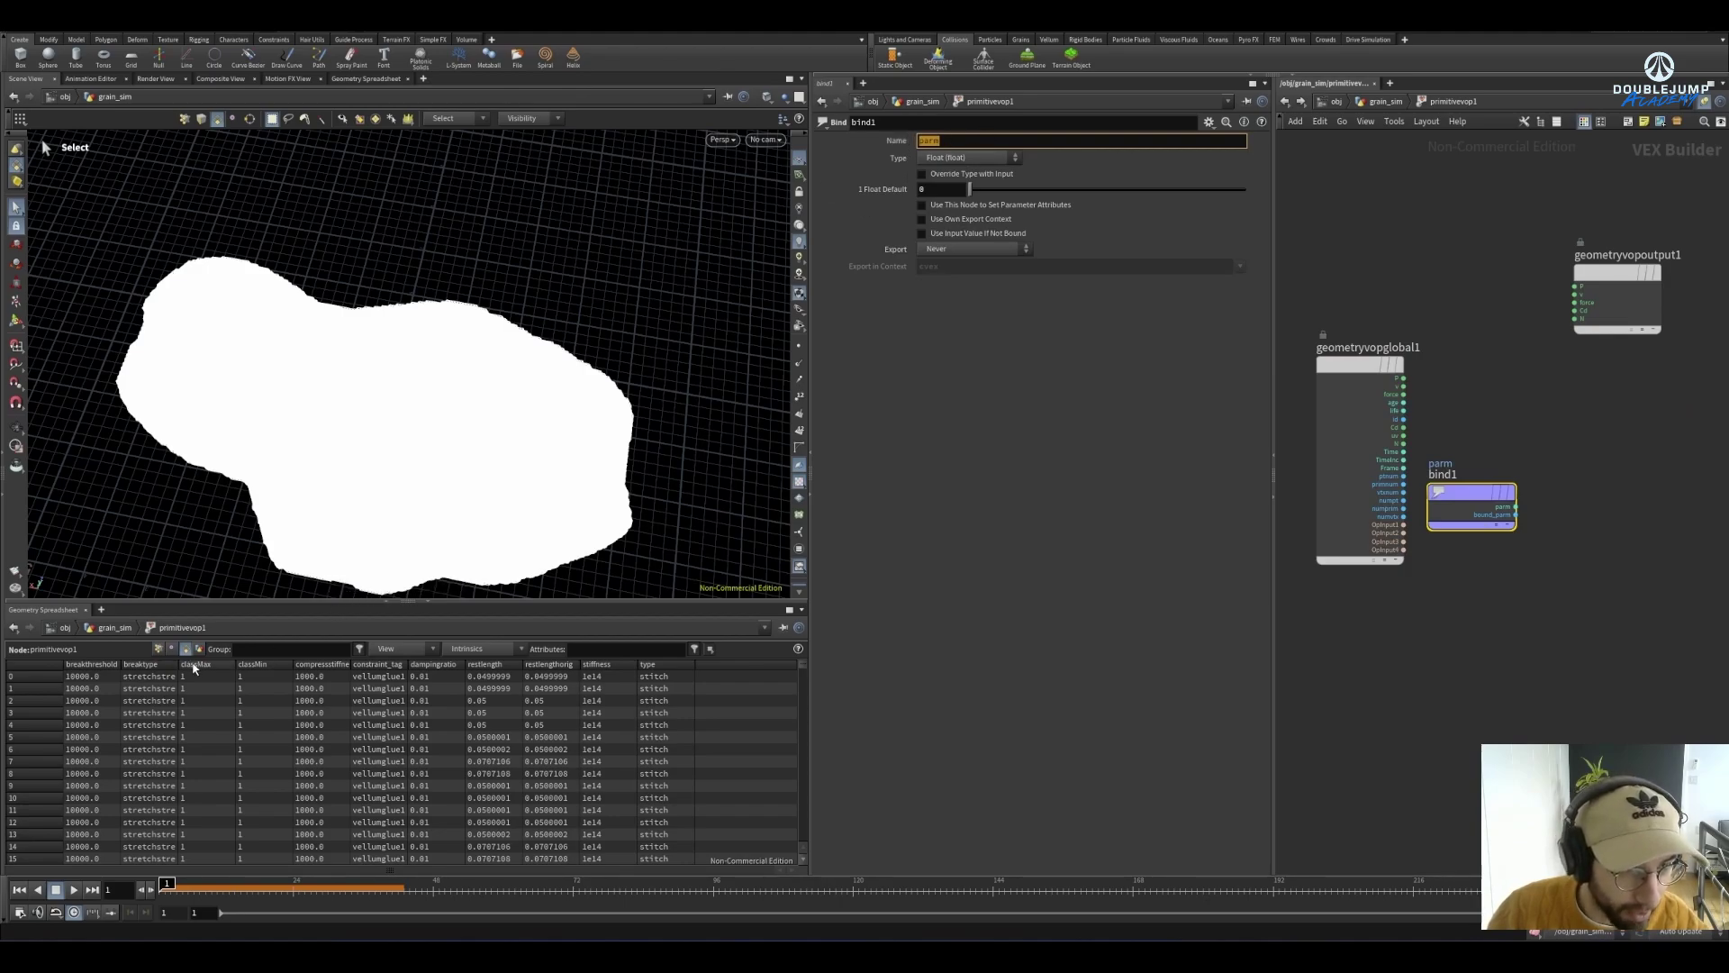
{"action": "type", "text": "cla"}
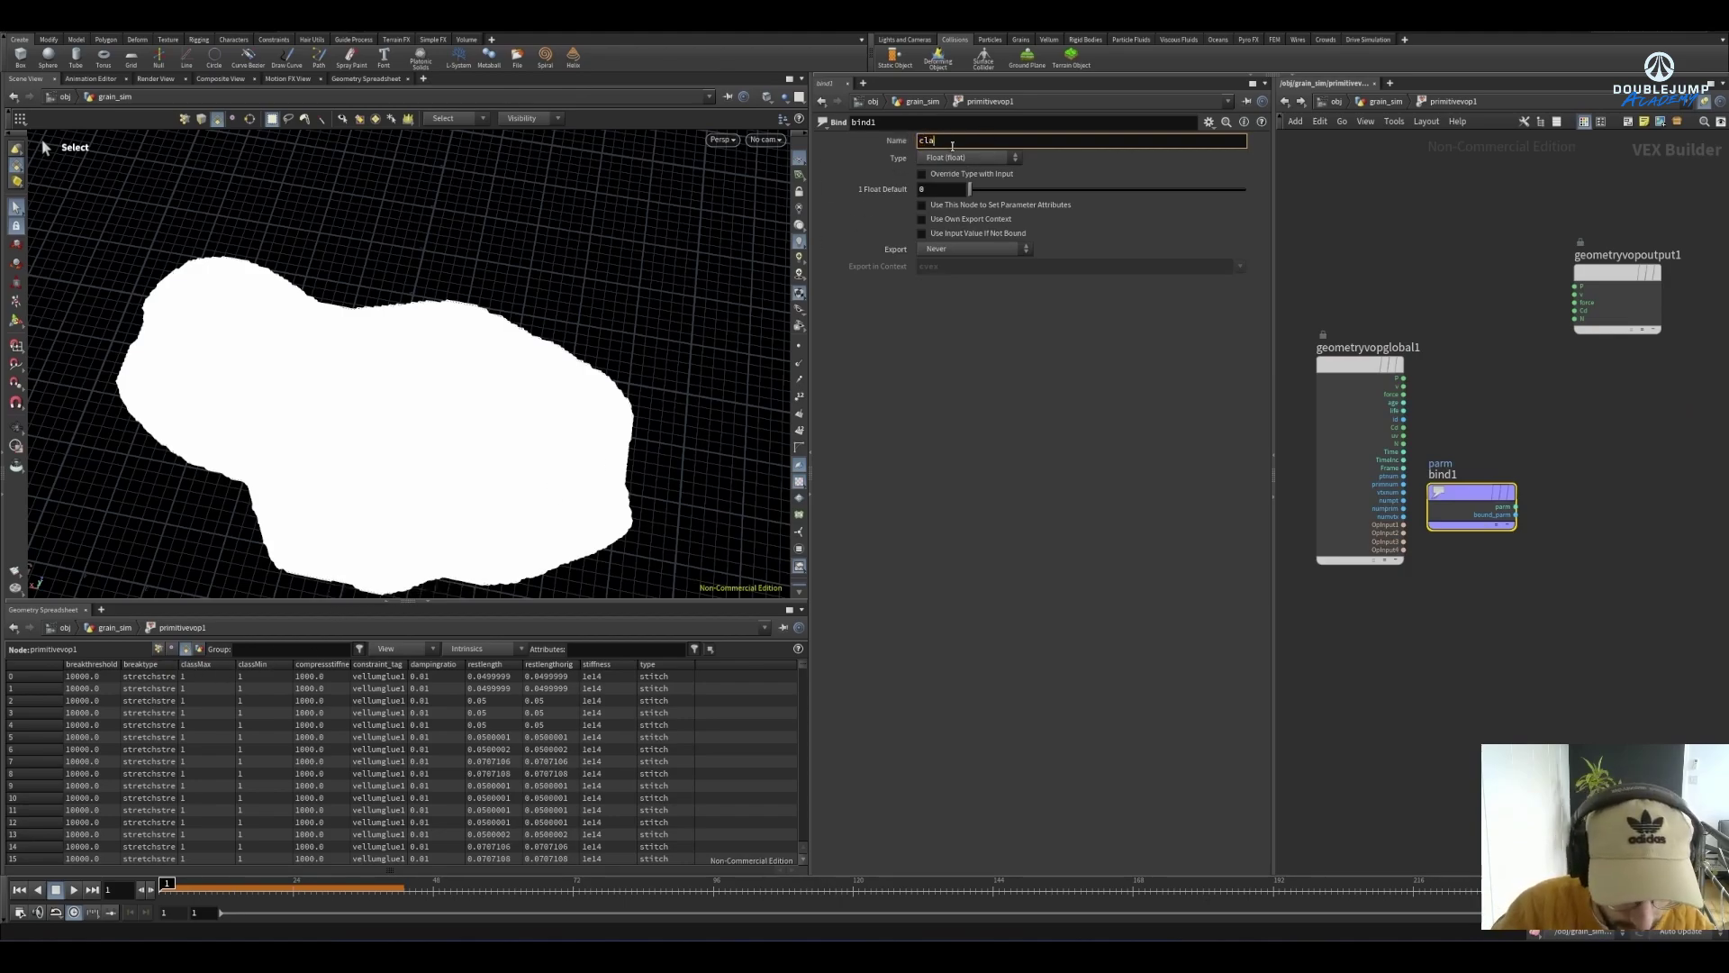
{"action": "type", "text": "ssMax"}
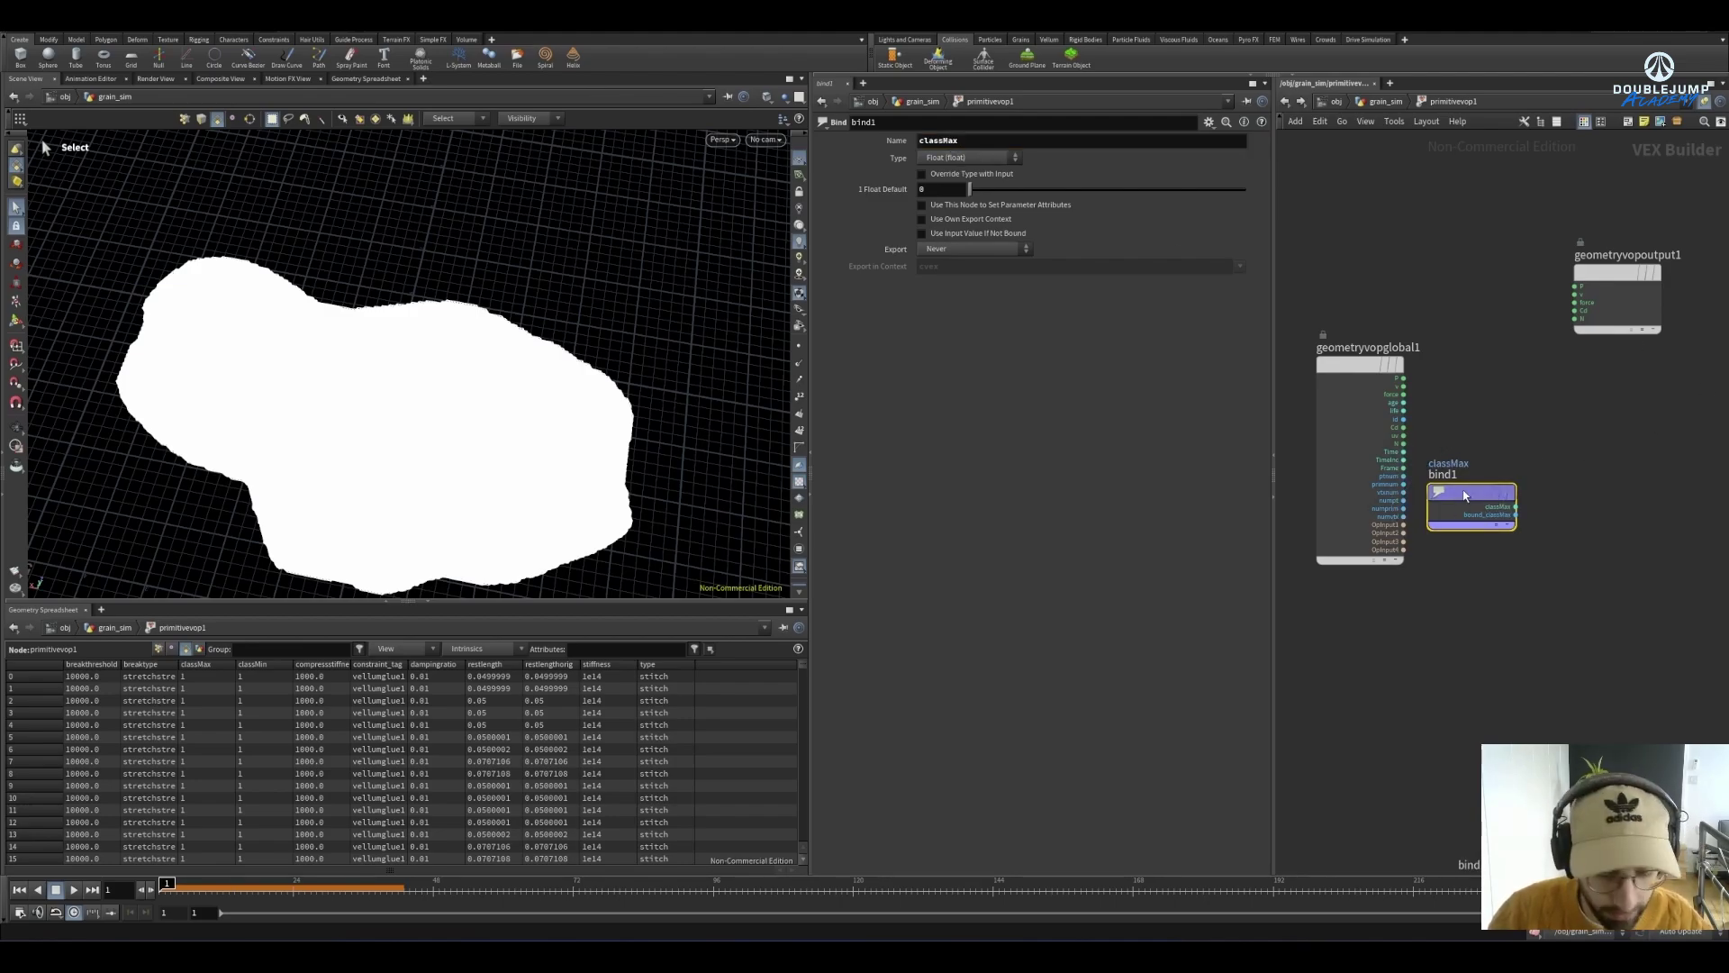
Duplicate the classMax Bind node below itself and rename the copy's parameter to classMin
{"action": "left_click_drag", "start_coordinate": [1469, 495], "coordinate": [1456, 573], "text": "alt"}
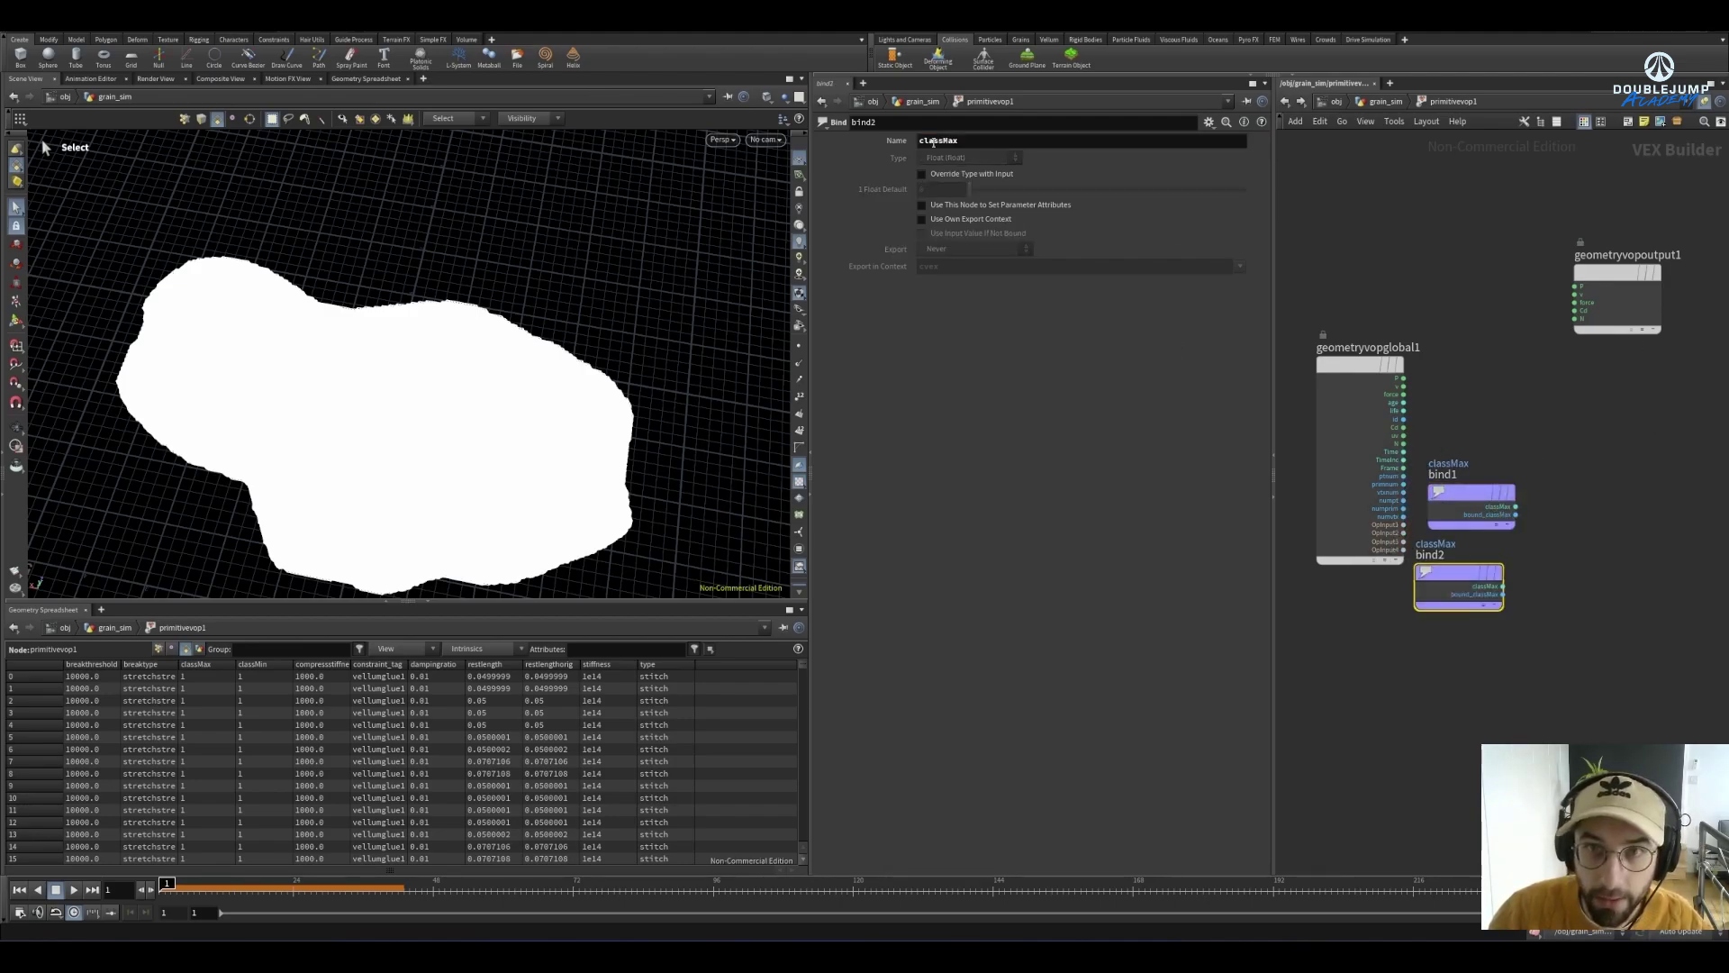
{"action": "left_click_drag", "start_coordinate": [960, 142], "coordinate": [949, 142]}
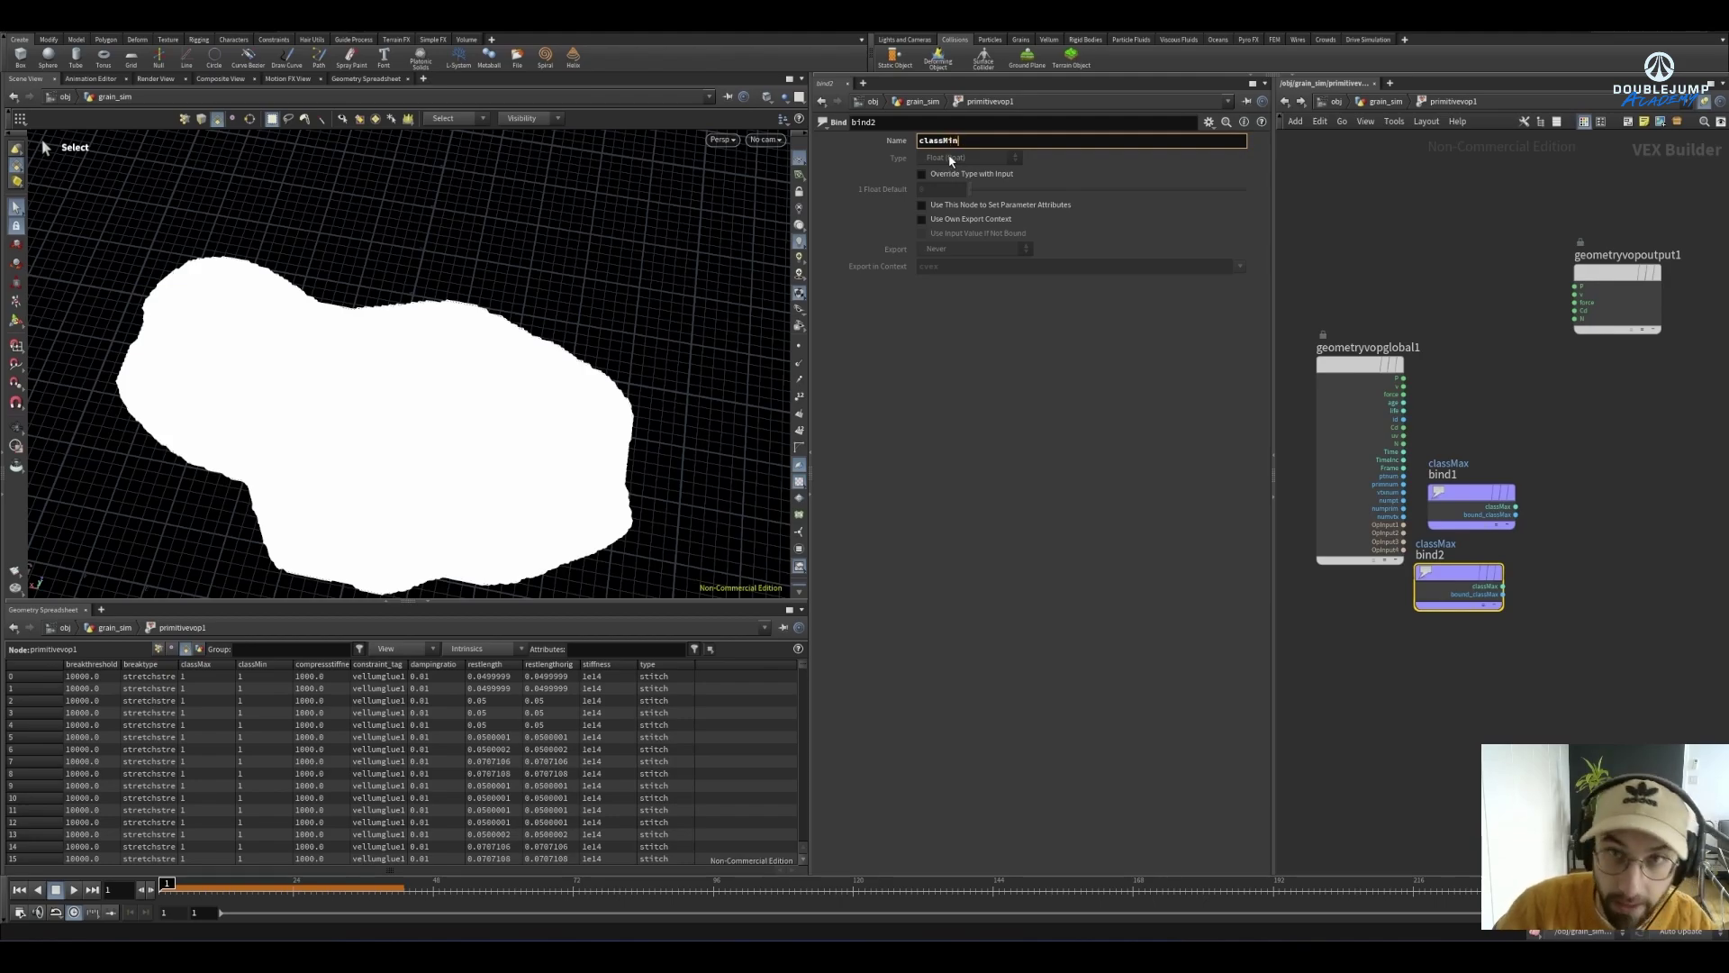
{"action": "type", "text": "in"}
{"action": "key", "text": "Return"}
{"action": "key", "text": "Tab"}
{"action": "type", "text": "comp"}
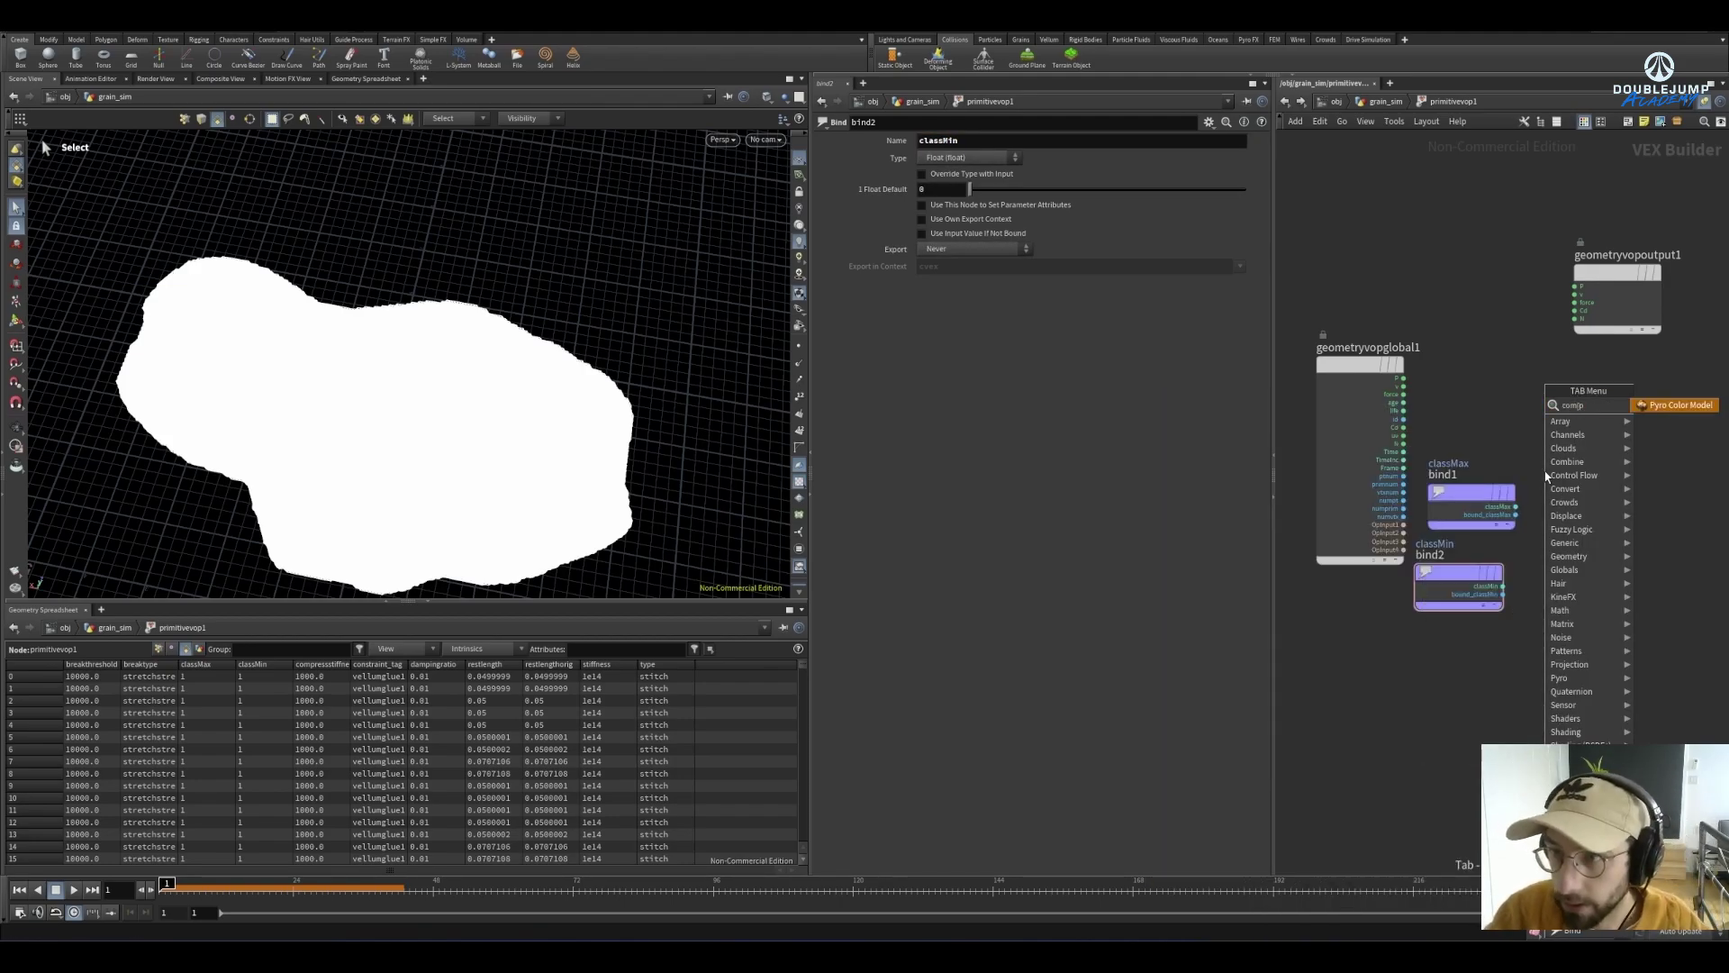
{"action": "key", "text": "BackSpace"}
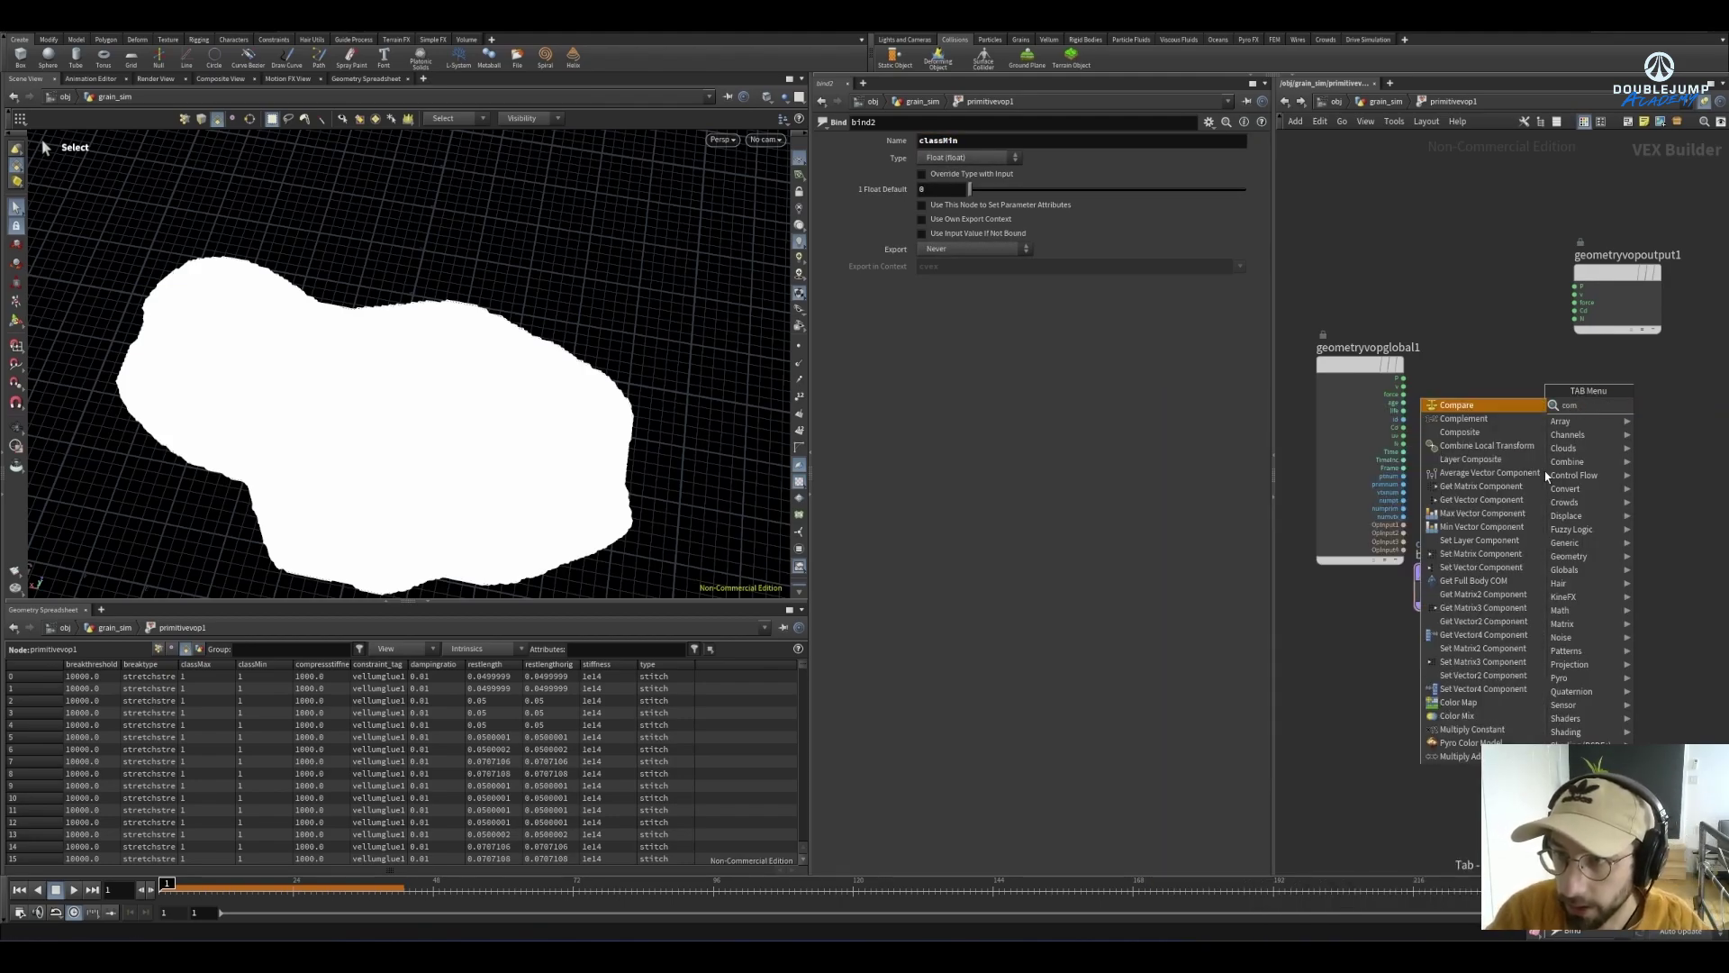
{"action": "key", "text": "Escape"}
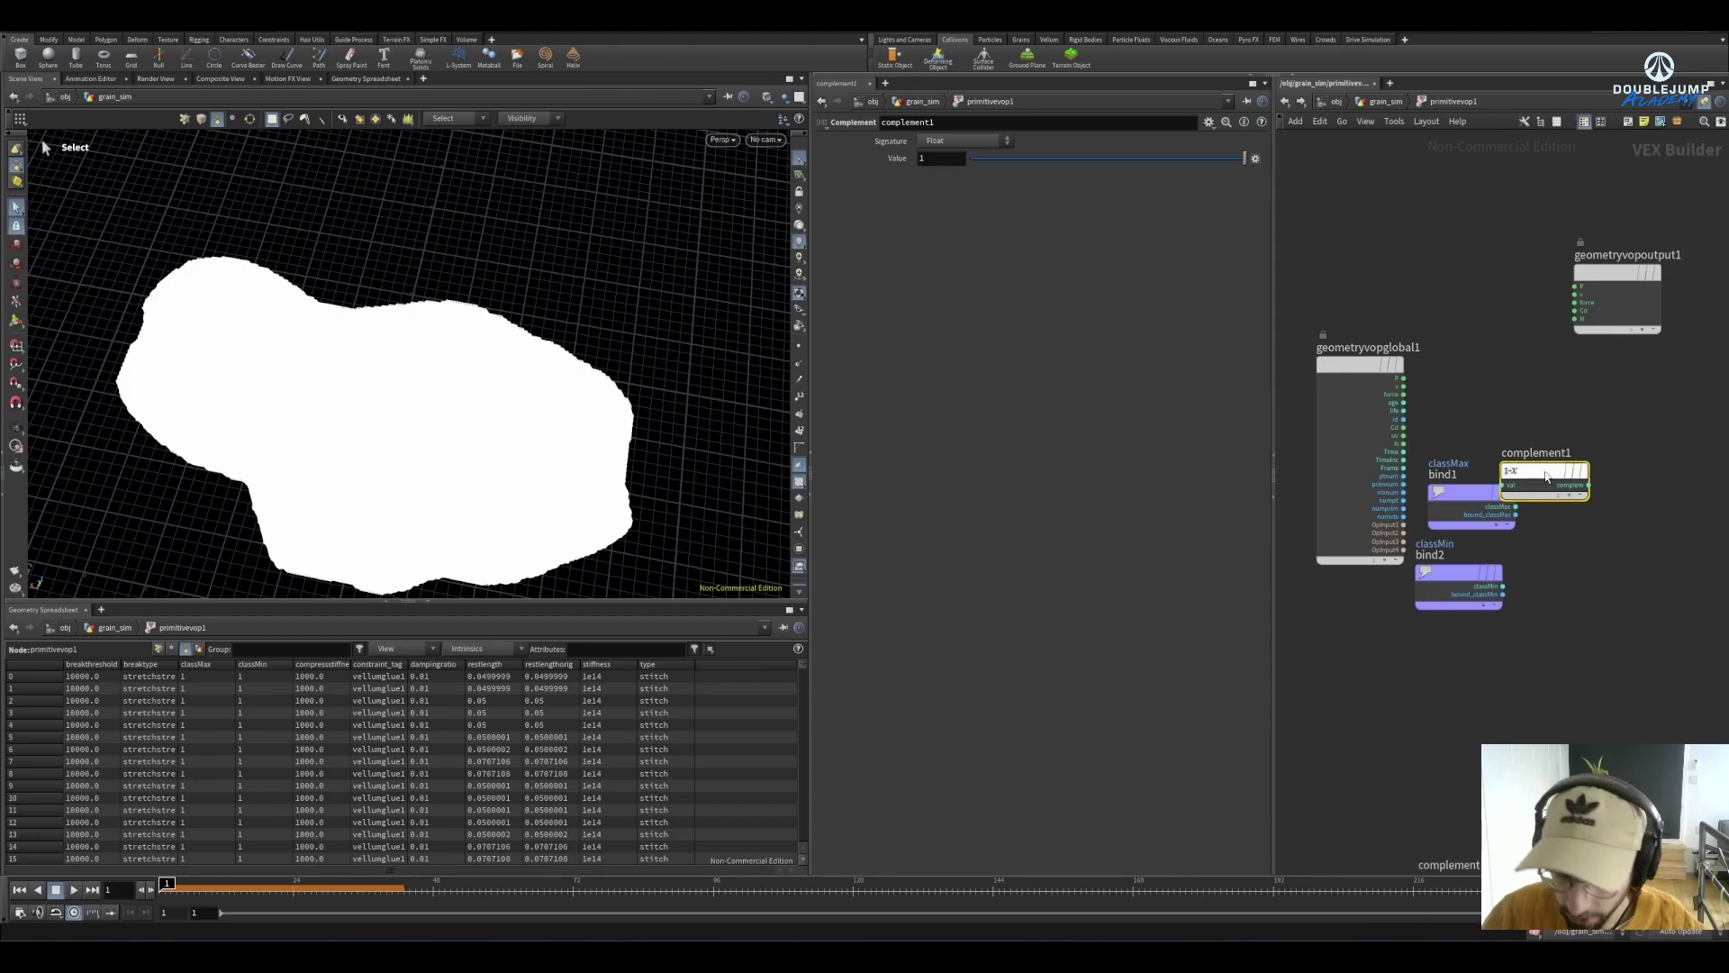
Add a Compare node beside the classMax and classMin Bind nodes
{"action": "key", "text": "Tab"}
{"action": "type", "text": "compa"}
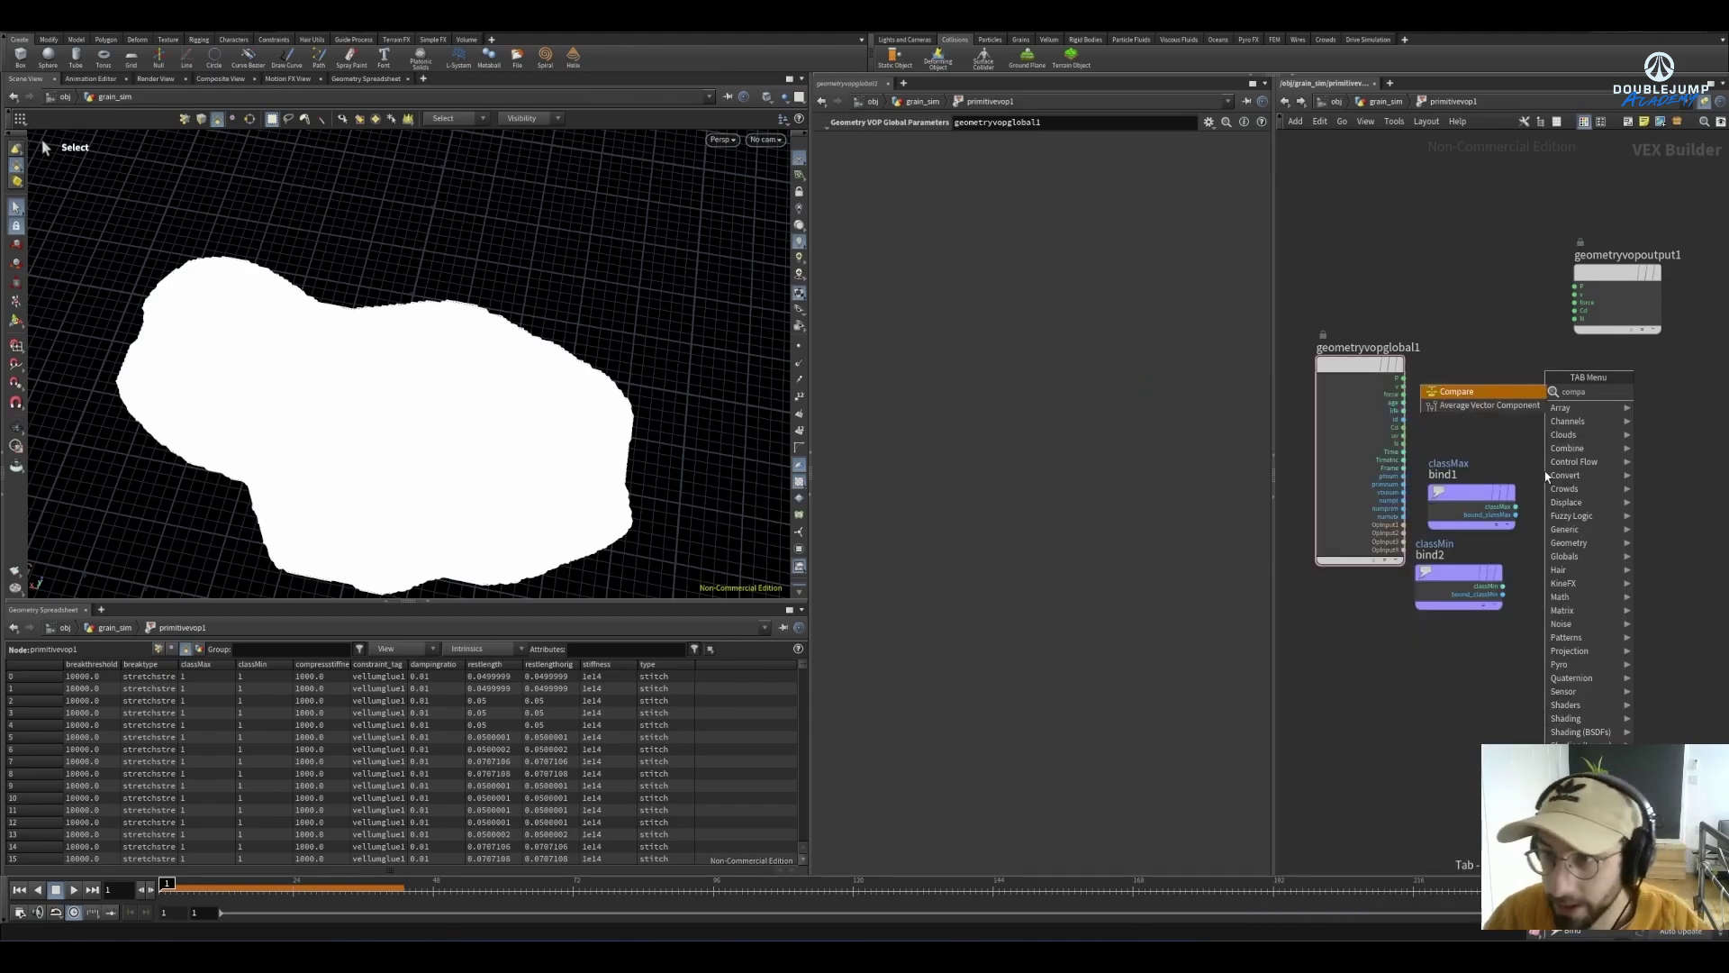
{"action": "key", "text": "Return"}
{"action": "left_click", "coordinate": [1653, 493]}
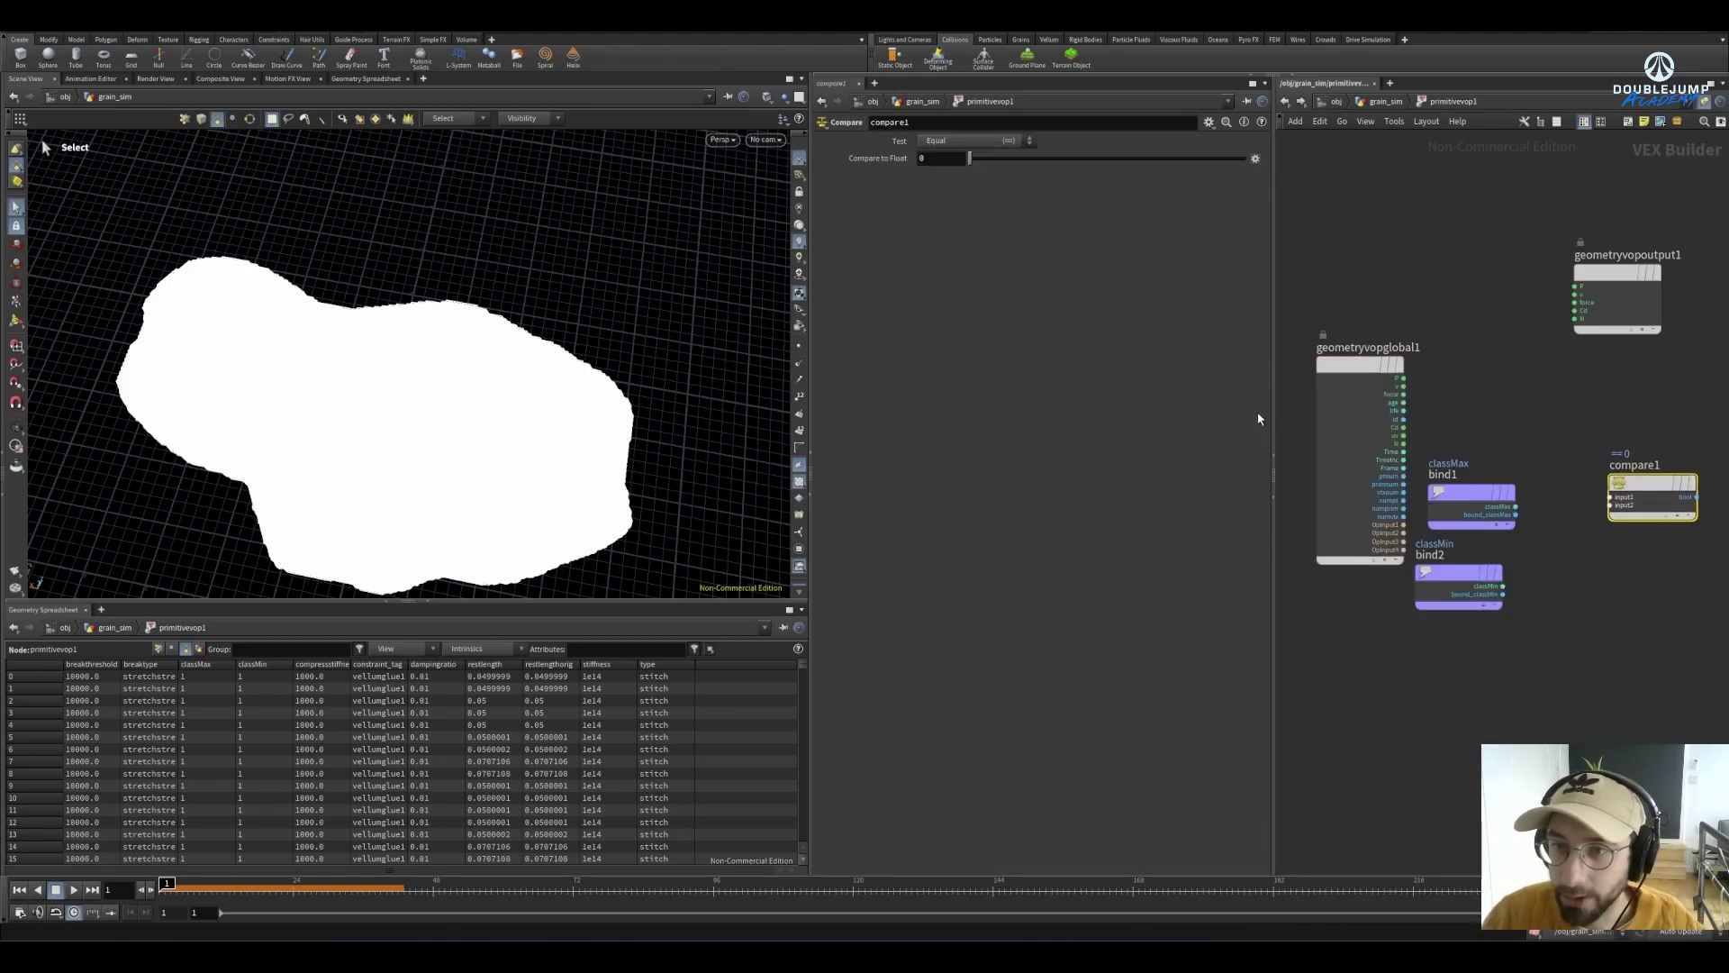
Connect the classMax and classMin Bind outputs to the Compare node's two inputs and keep its test at Equal
{"action": "left_click_drag", "start_coordinate": [808, 373], "coordinate": [630, 374]}
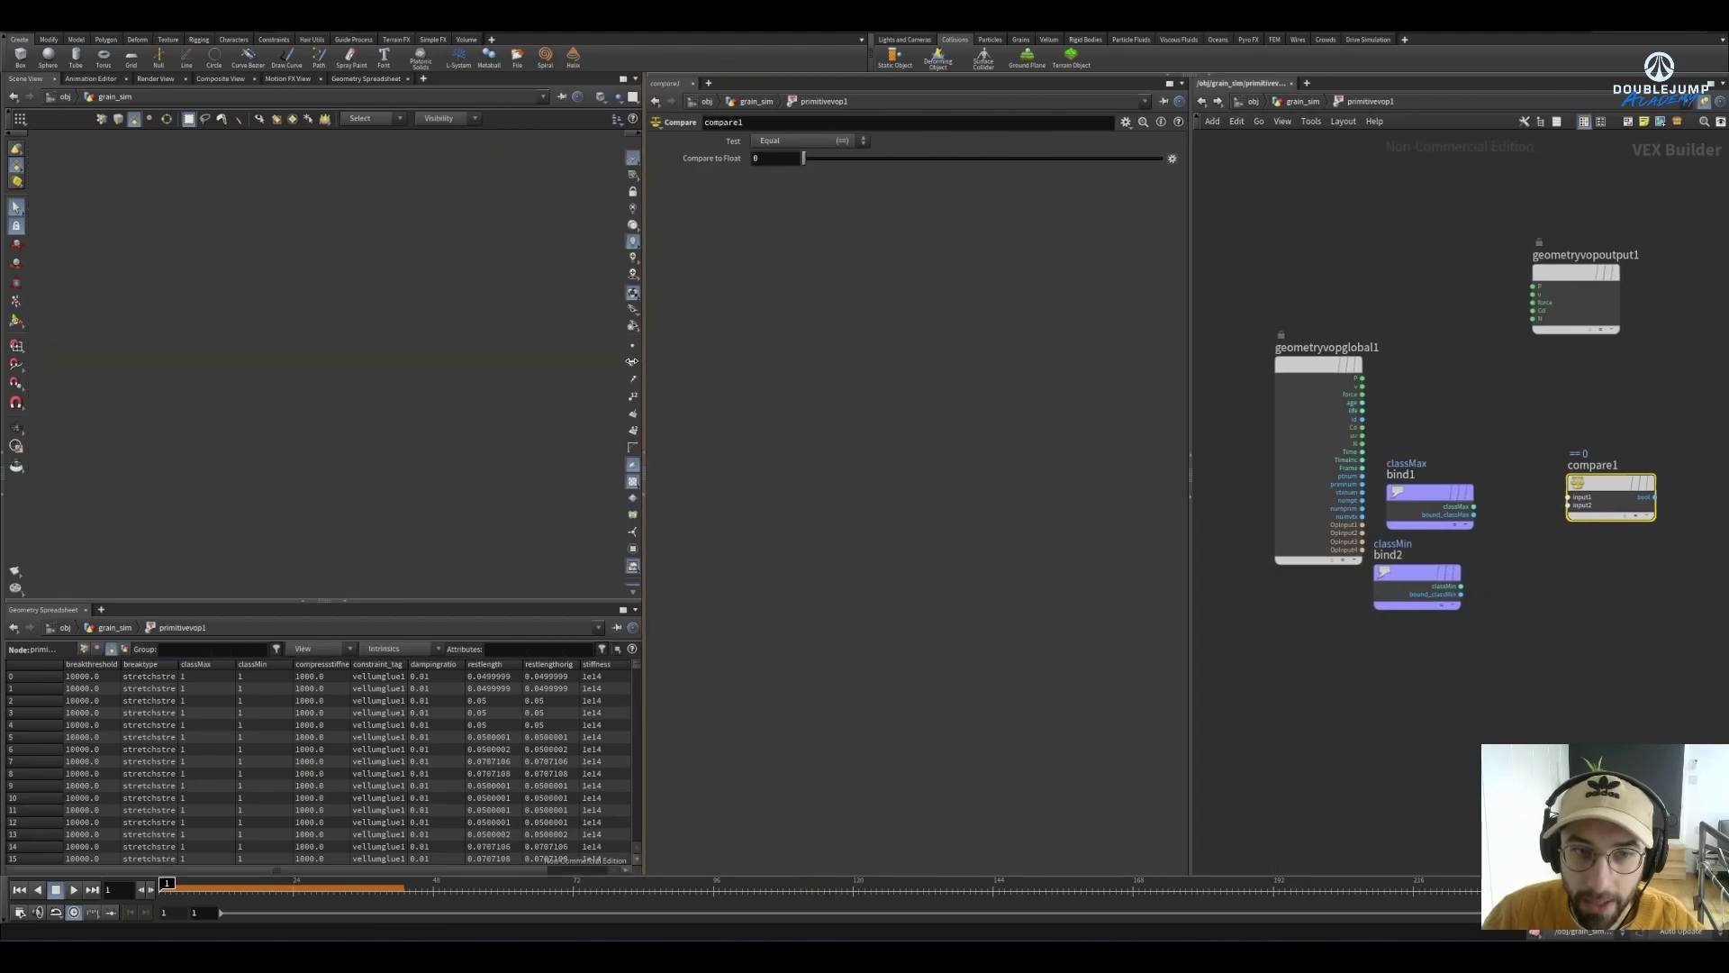
{"action": "left_click_drag", "start_coordinate": [1176, 359], "coordinate": [1031, 360]}
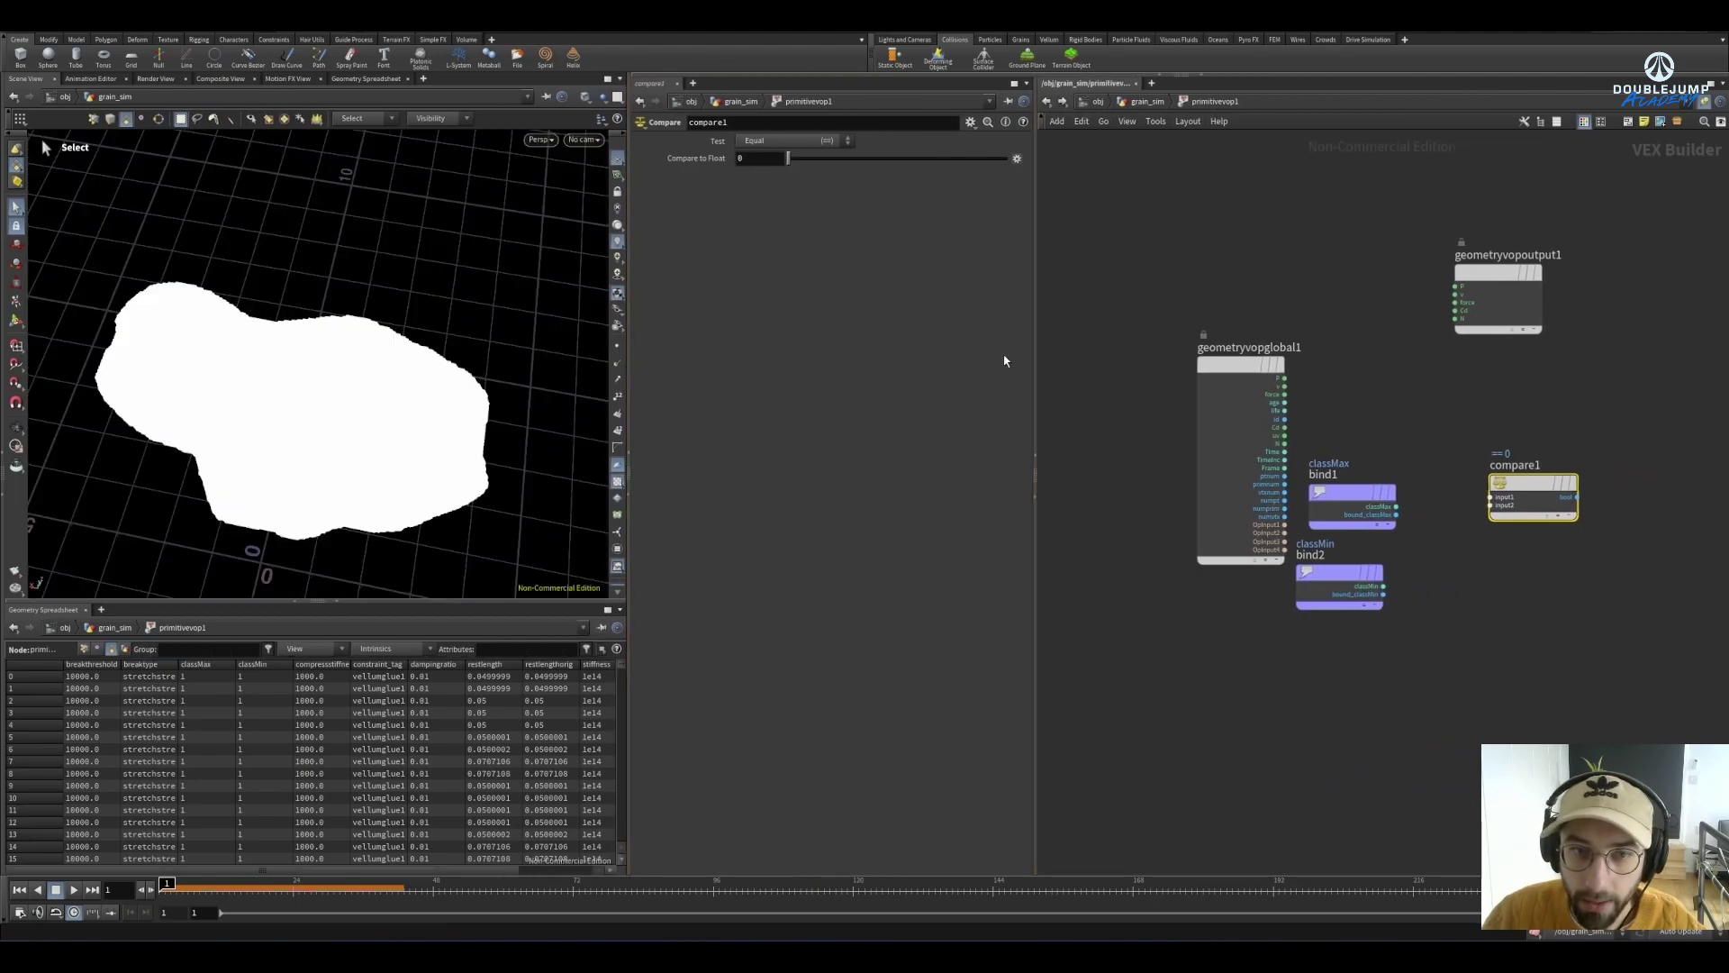
{"action": "left_click_drag", "start_coordinate": [631, 381], "coordinate": [538, 382]}
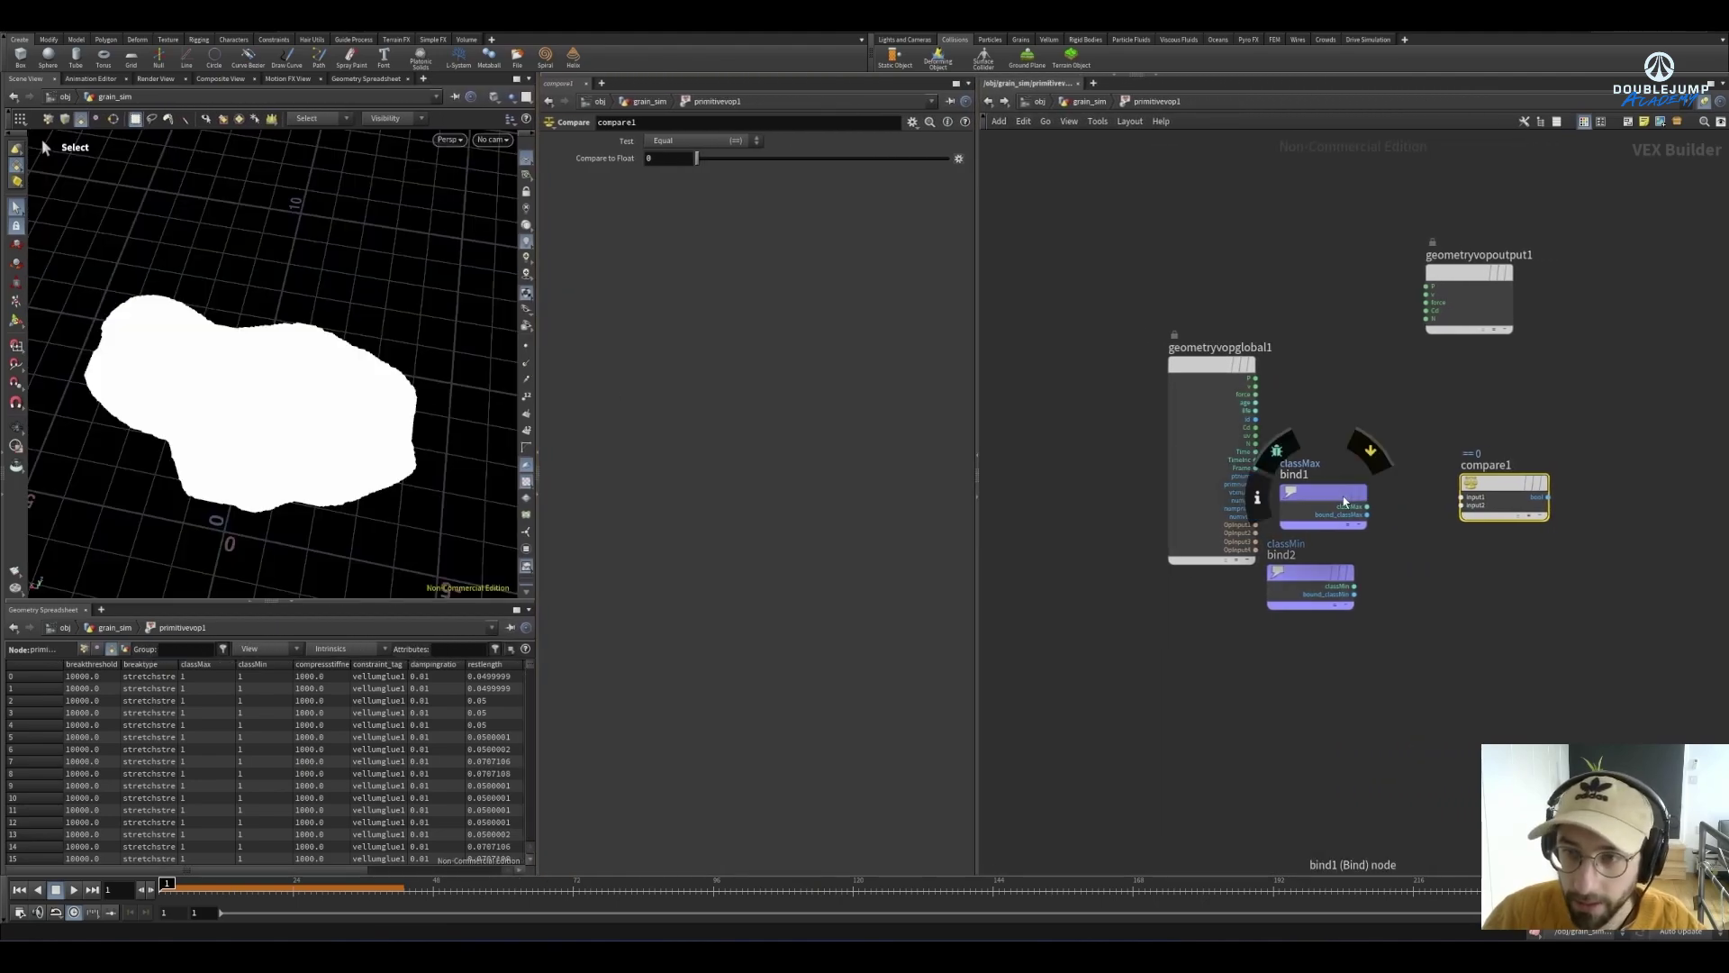
{"action": "middle_click_drag", "start_coordinate": [1459, 586], "coordinate": [1279, 549]}
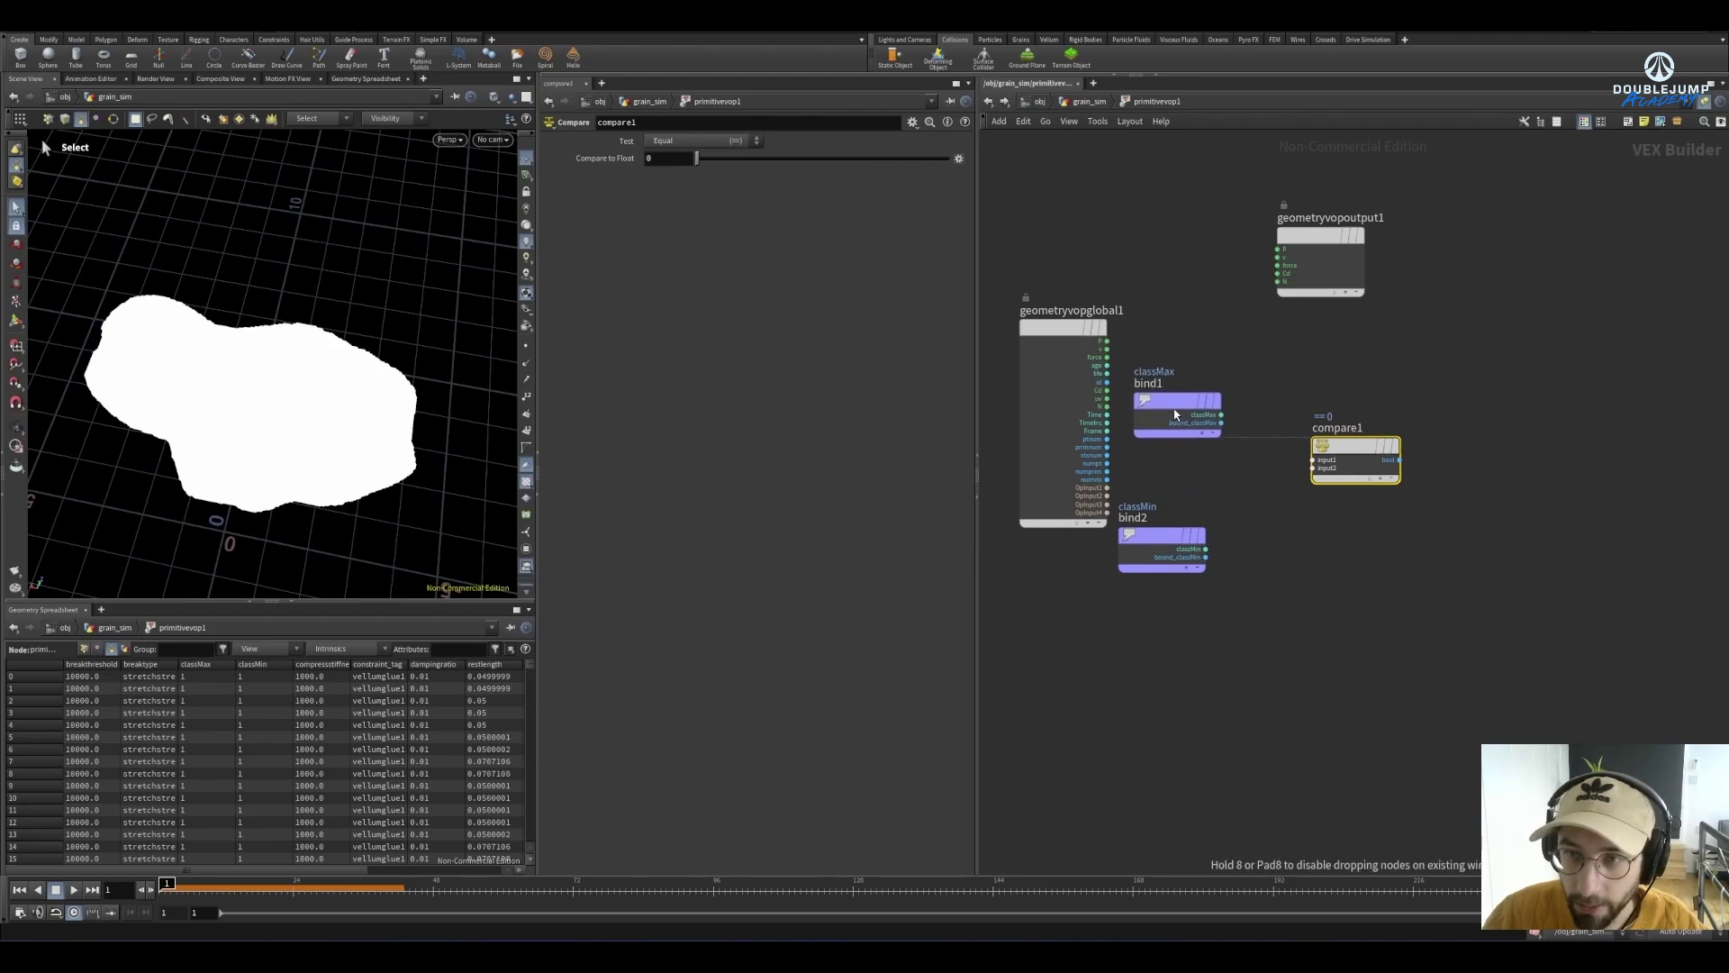
{"action": "left_click_drag", "start_coordinate": [1146, 543], "coordinate": [1193, 498]}
{"action": "left_click_drag", "start_coordinate": [1220, 401], "coordinate": [1313, 468]}
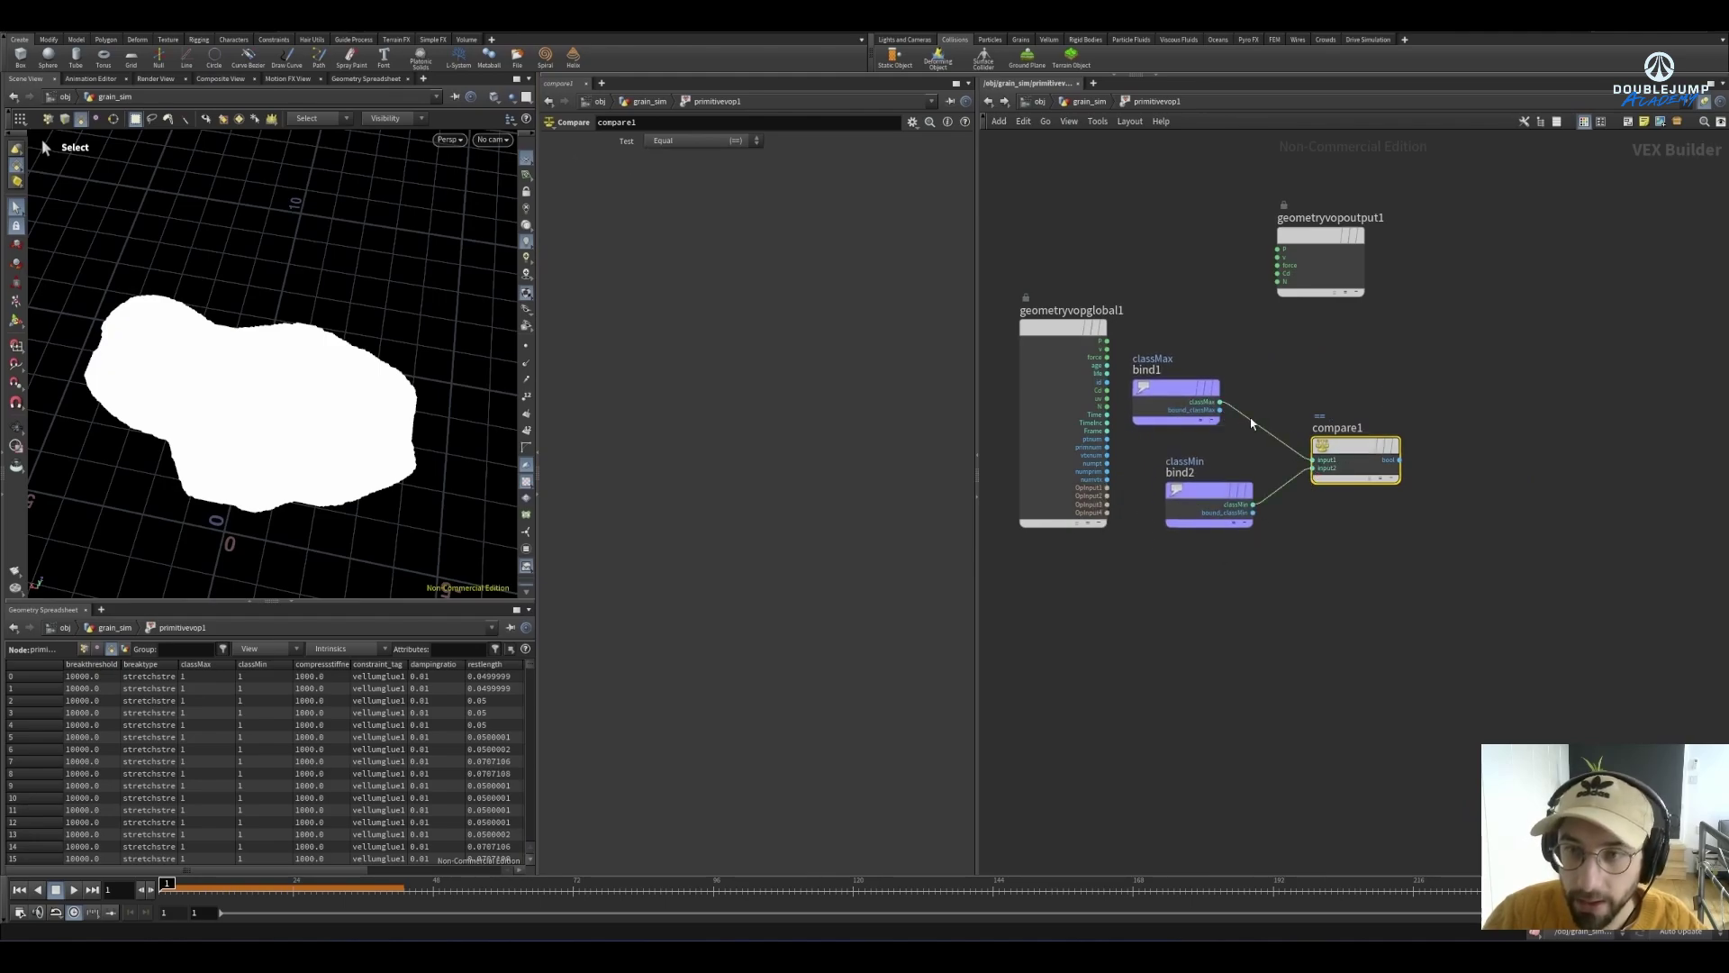
{"action": "left_click", "coordinate": [720, 144]}
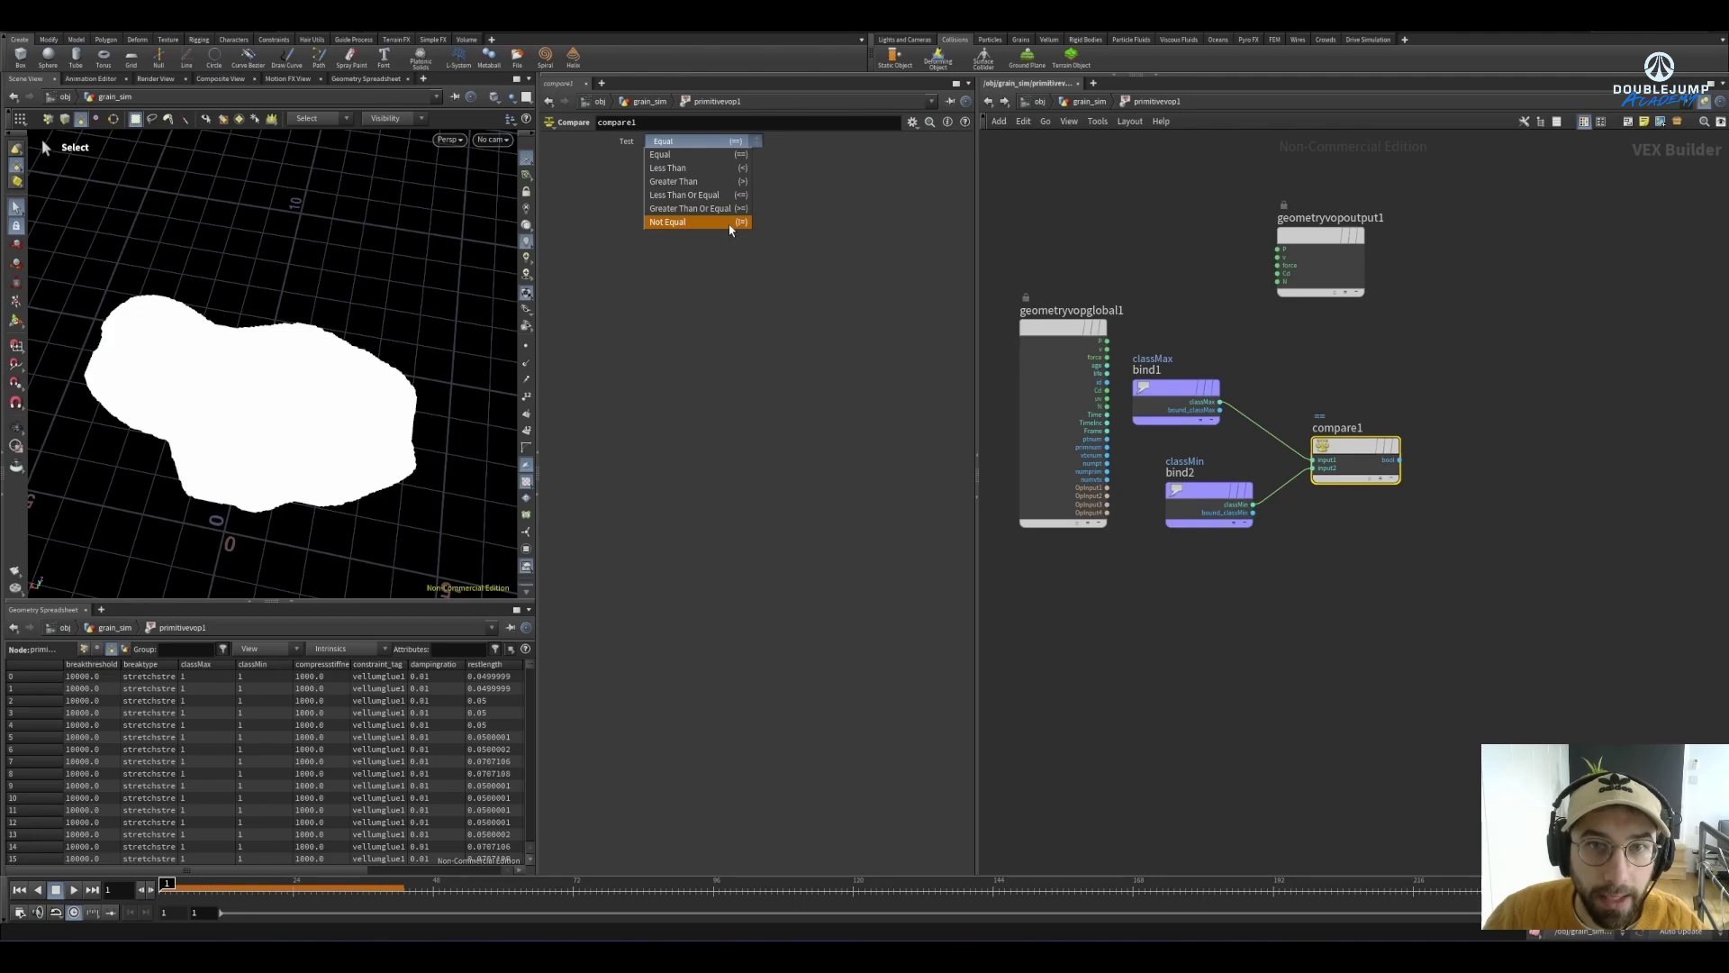
{"action": "left_click", "coordinate": [684, 154]}
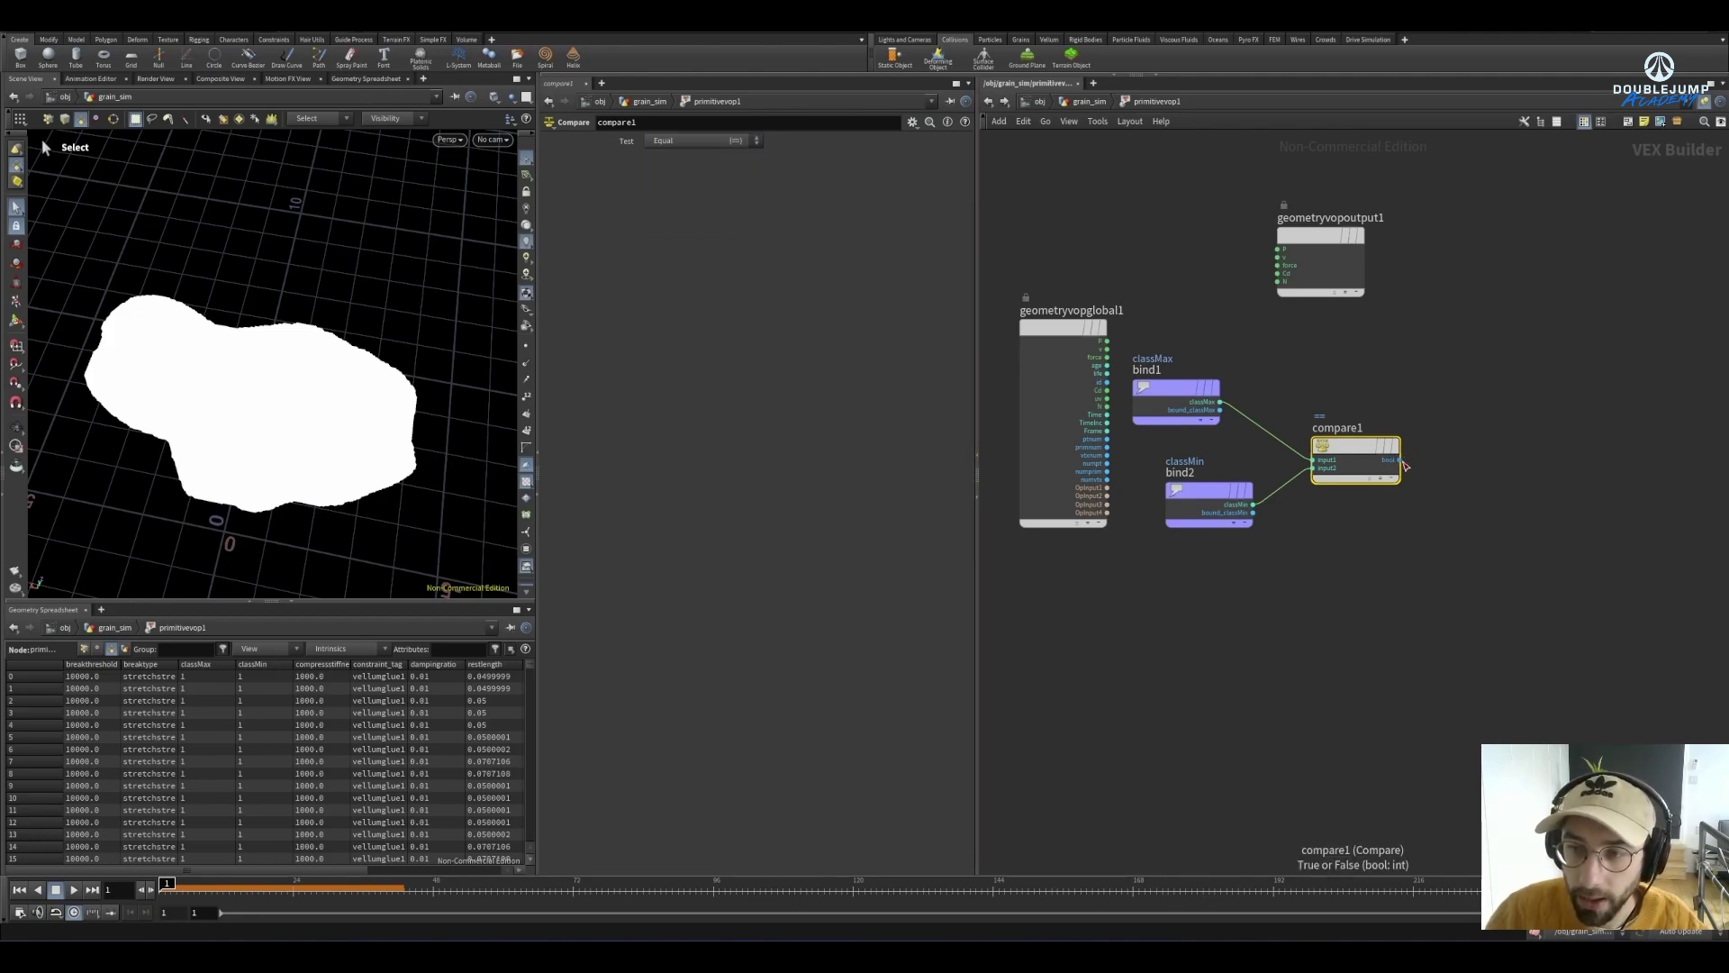
Add a Bind Export node beside the Compare node and feed the comparison's bool output into it
{"action": "key", "text": "Tab"}
{"action": "mouse_move", "coordinate": [1463, 447]}
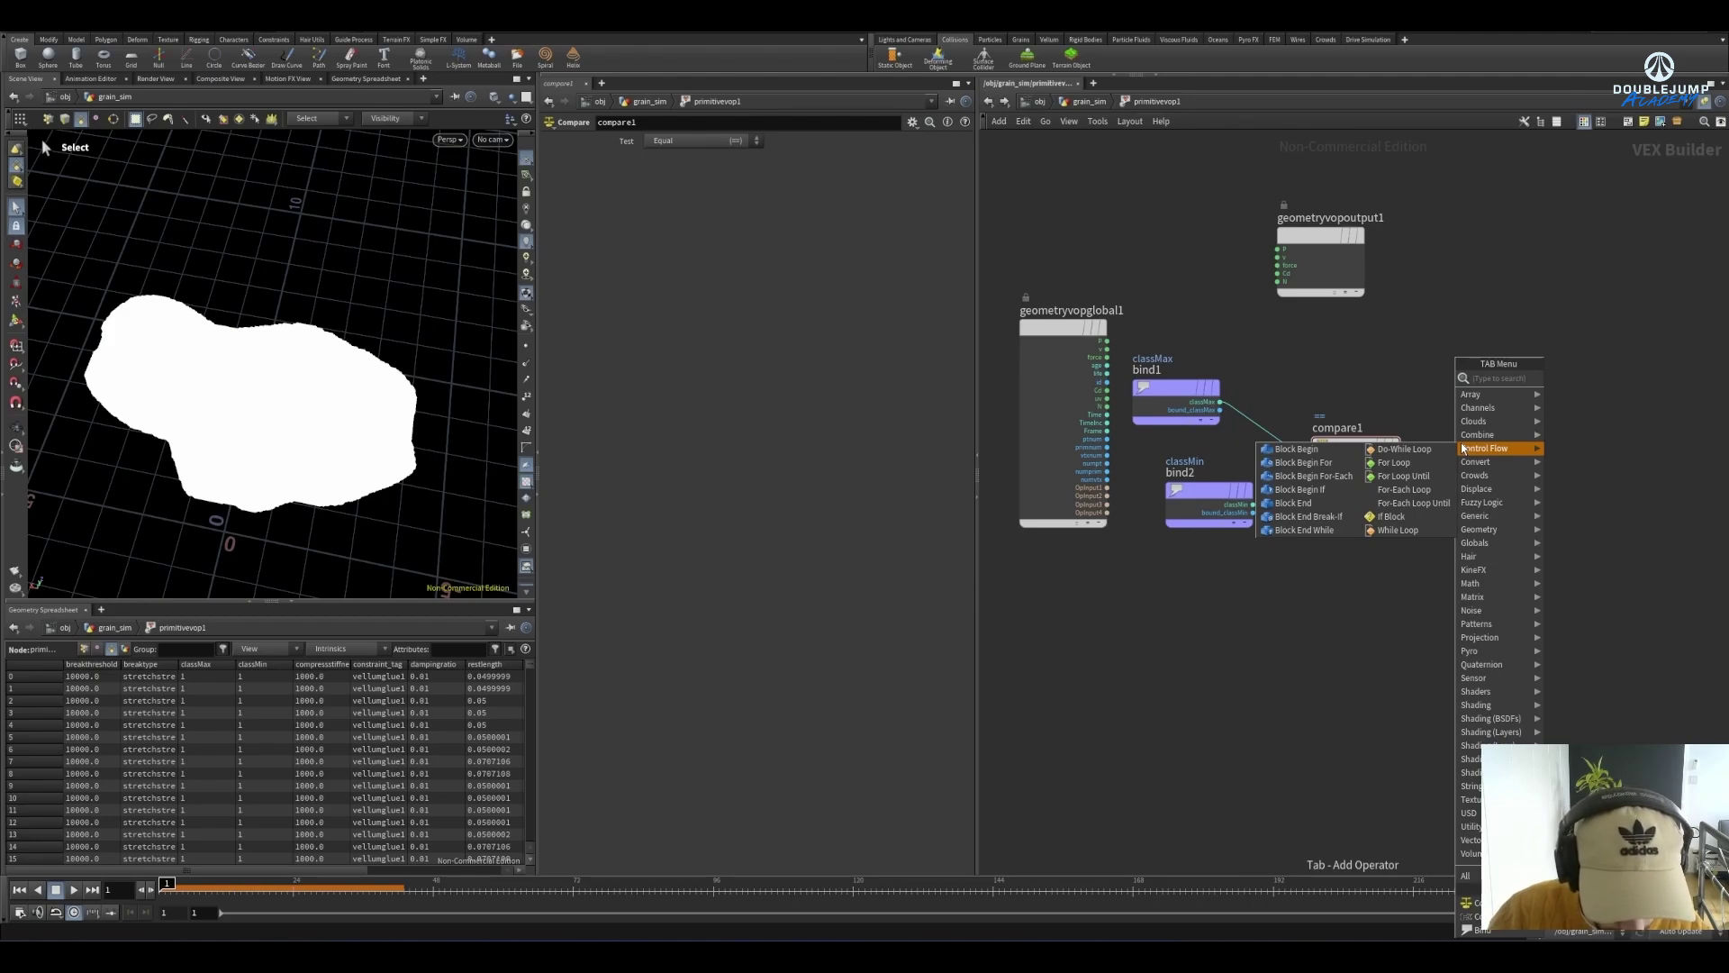
{"action": "type", "text": "bind expo"}
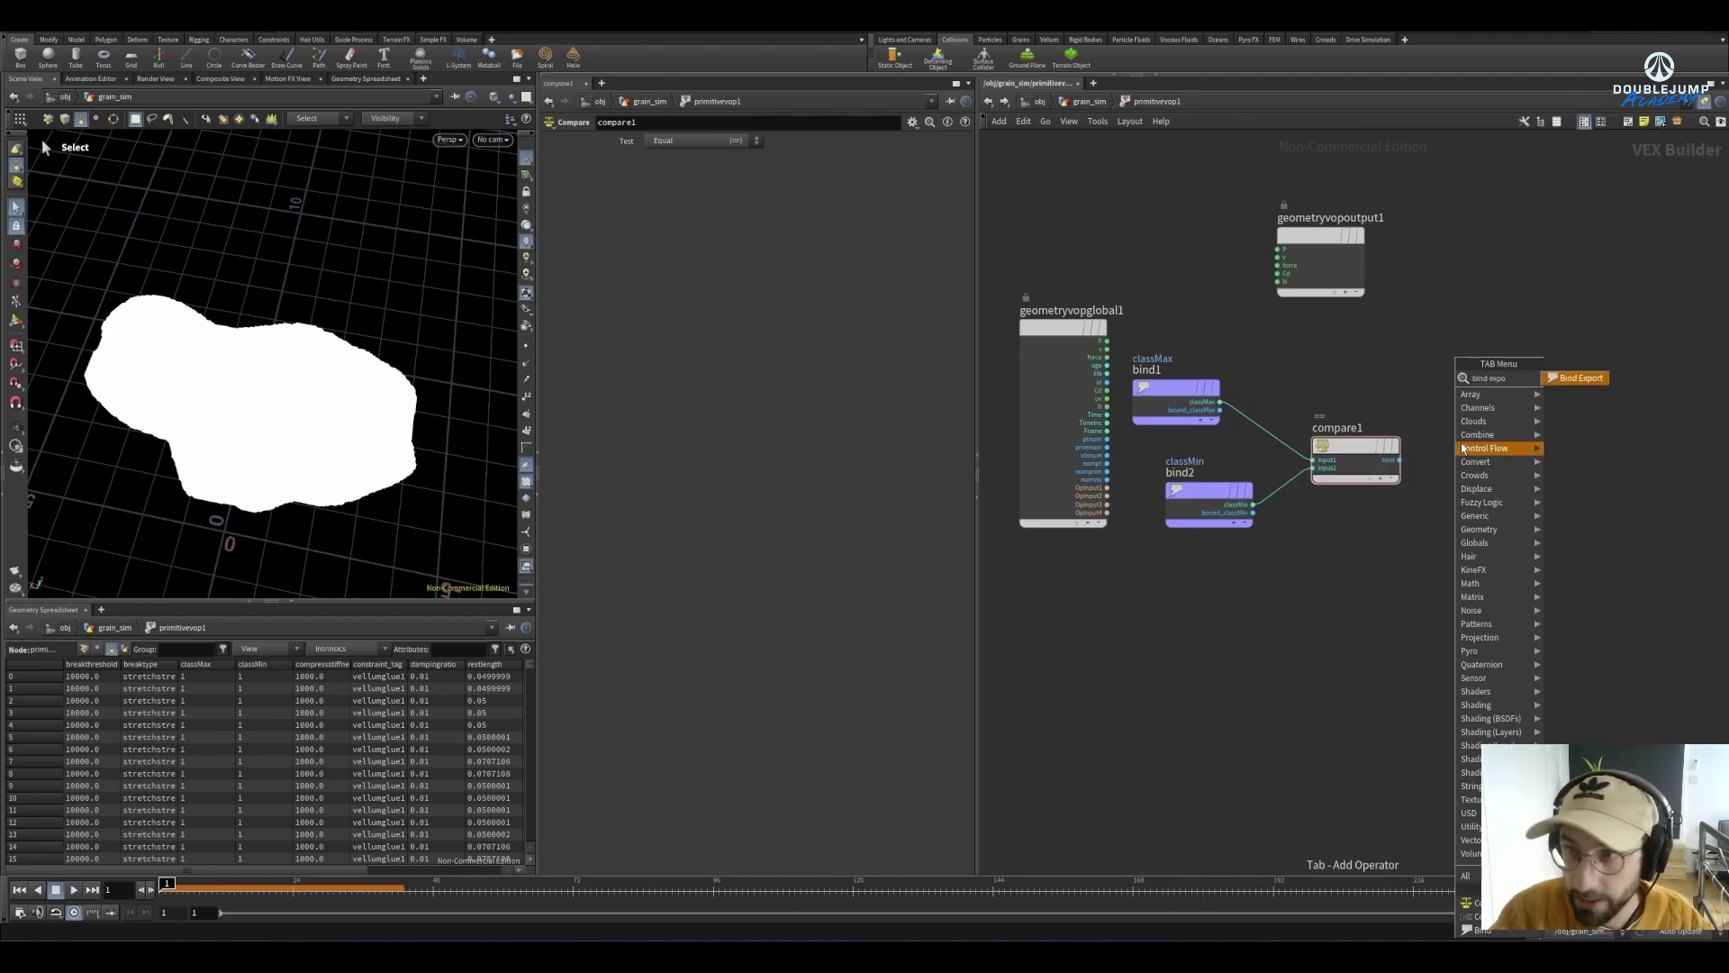
{"action": "key", "text": "Return"}
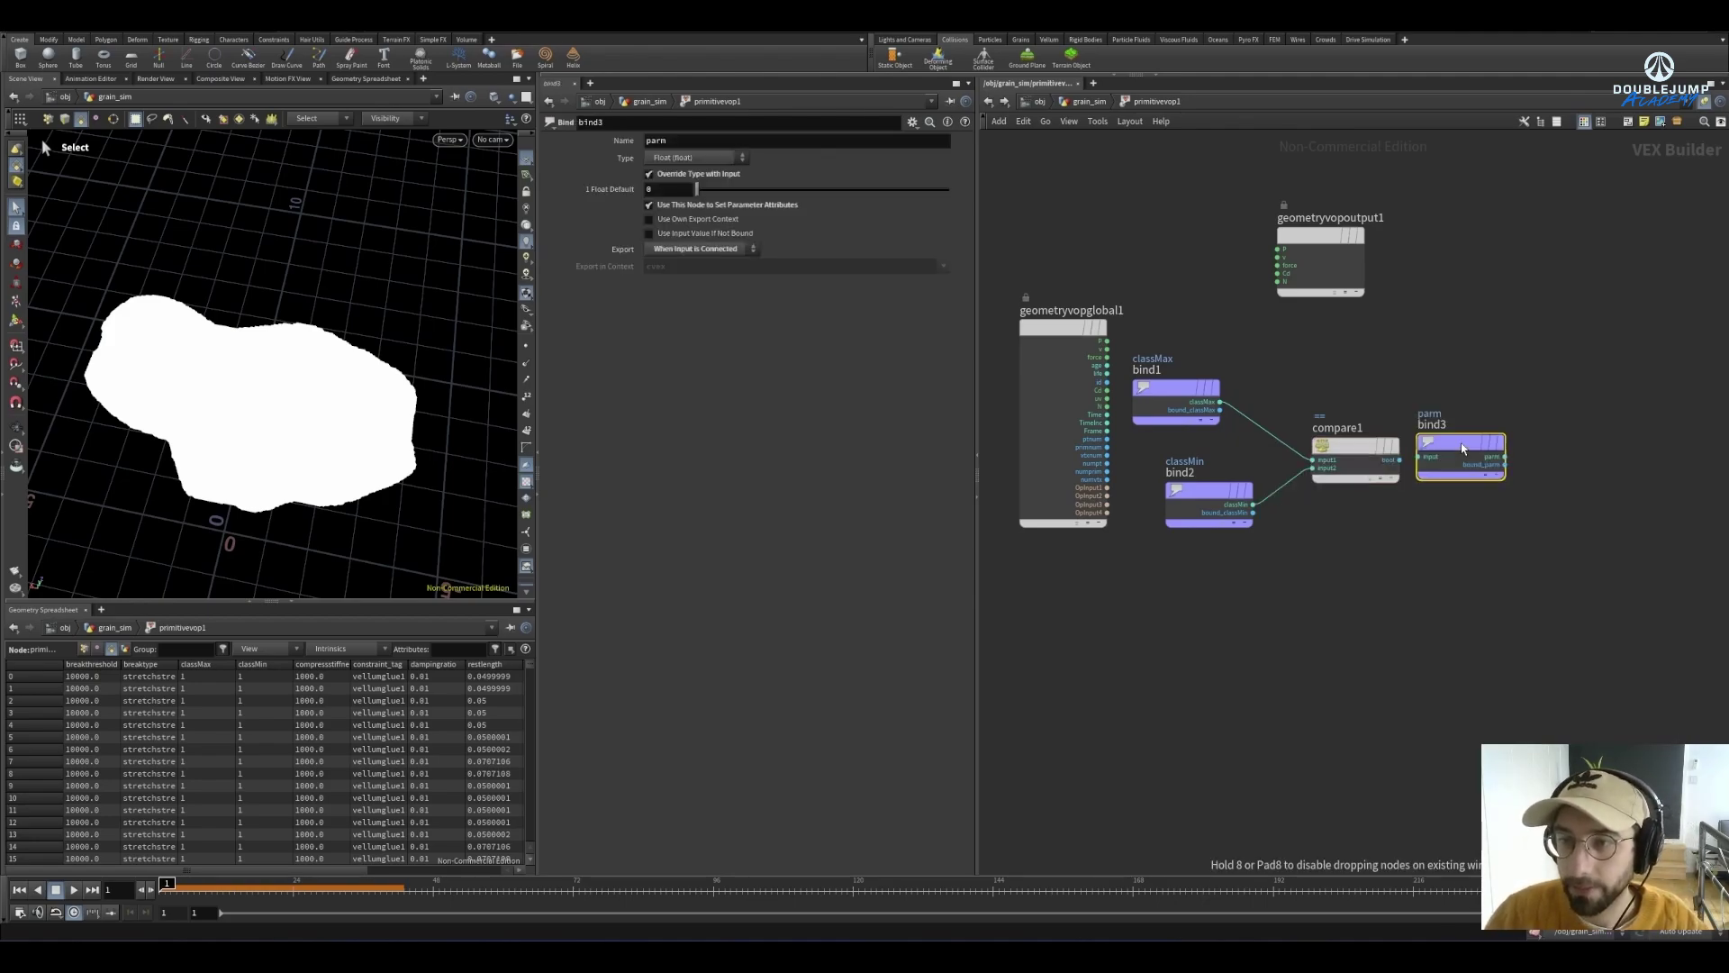
{"action": "left_click", "coordinate": [1480, 429]}
{"action": "left_click_drag", "start_coordinate": [1400, 460], "coordinate": [1531, 446]}
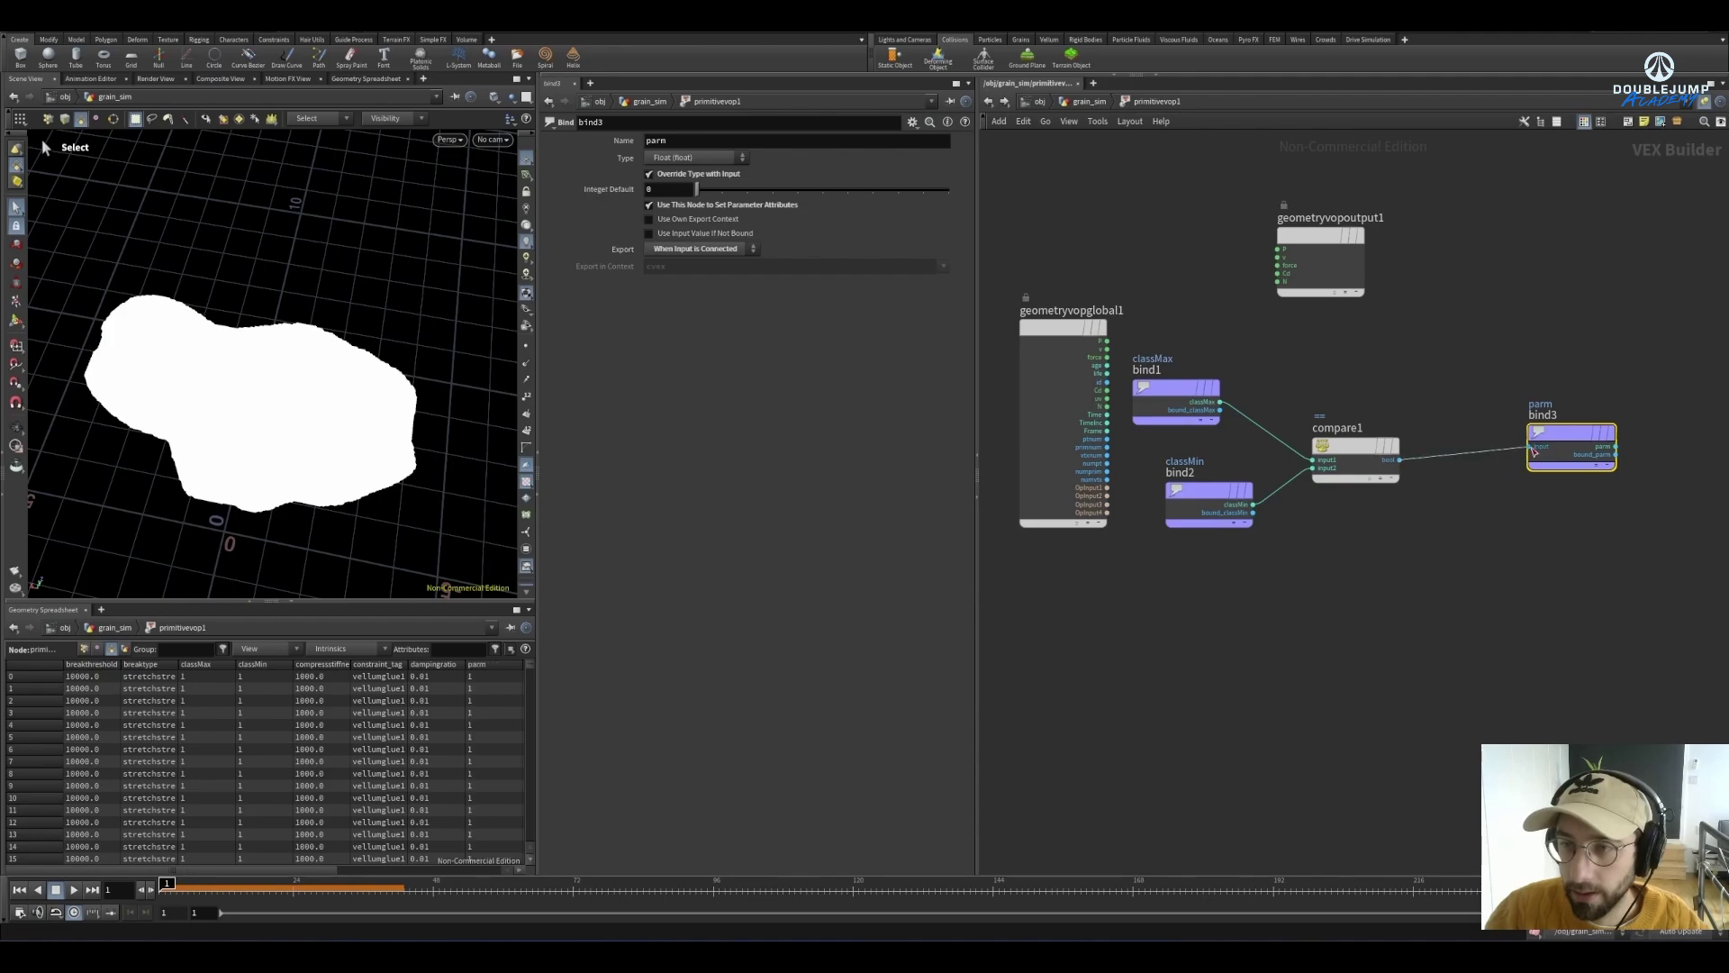
Name the Bind Export node's parameter link
{"action": "double_click", "coordinate": [691, 142]}
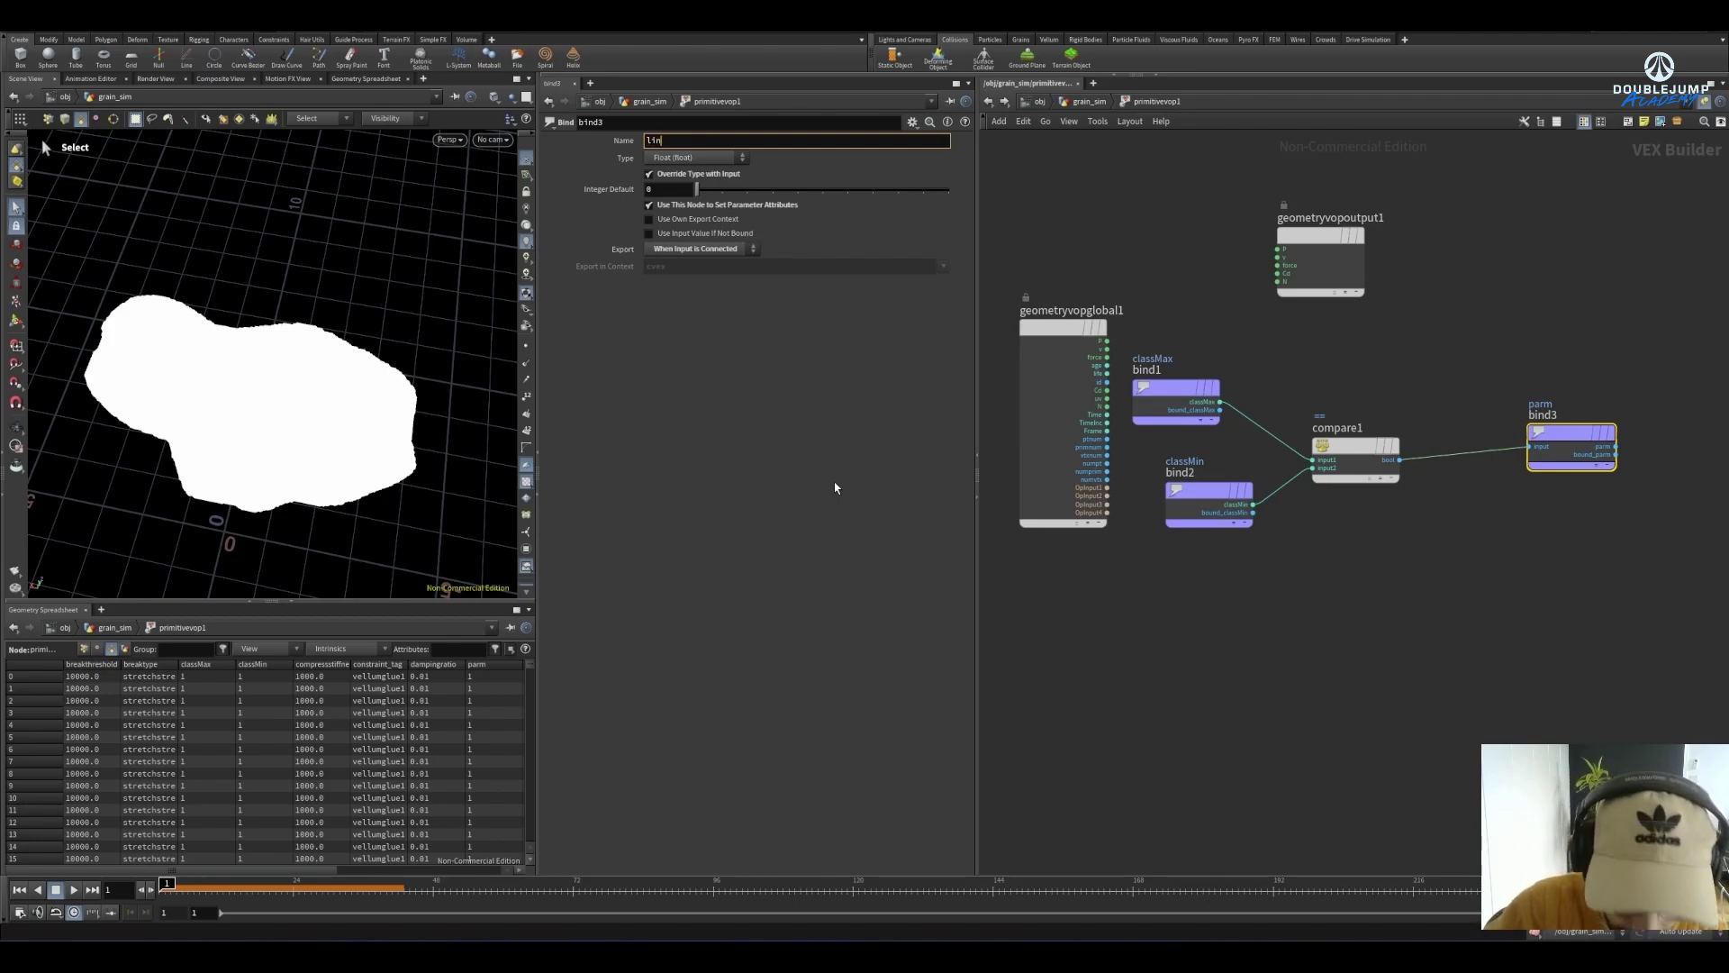
{"action": "key", "text": "Return"}
{"action": "mouse_move", "coordinate": [1335, 441]}
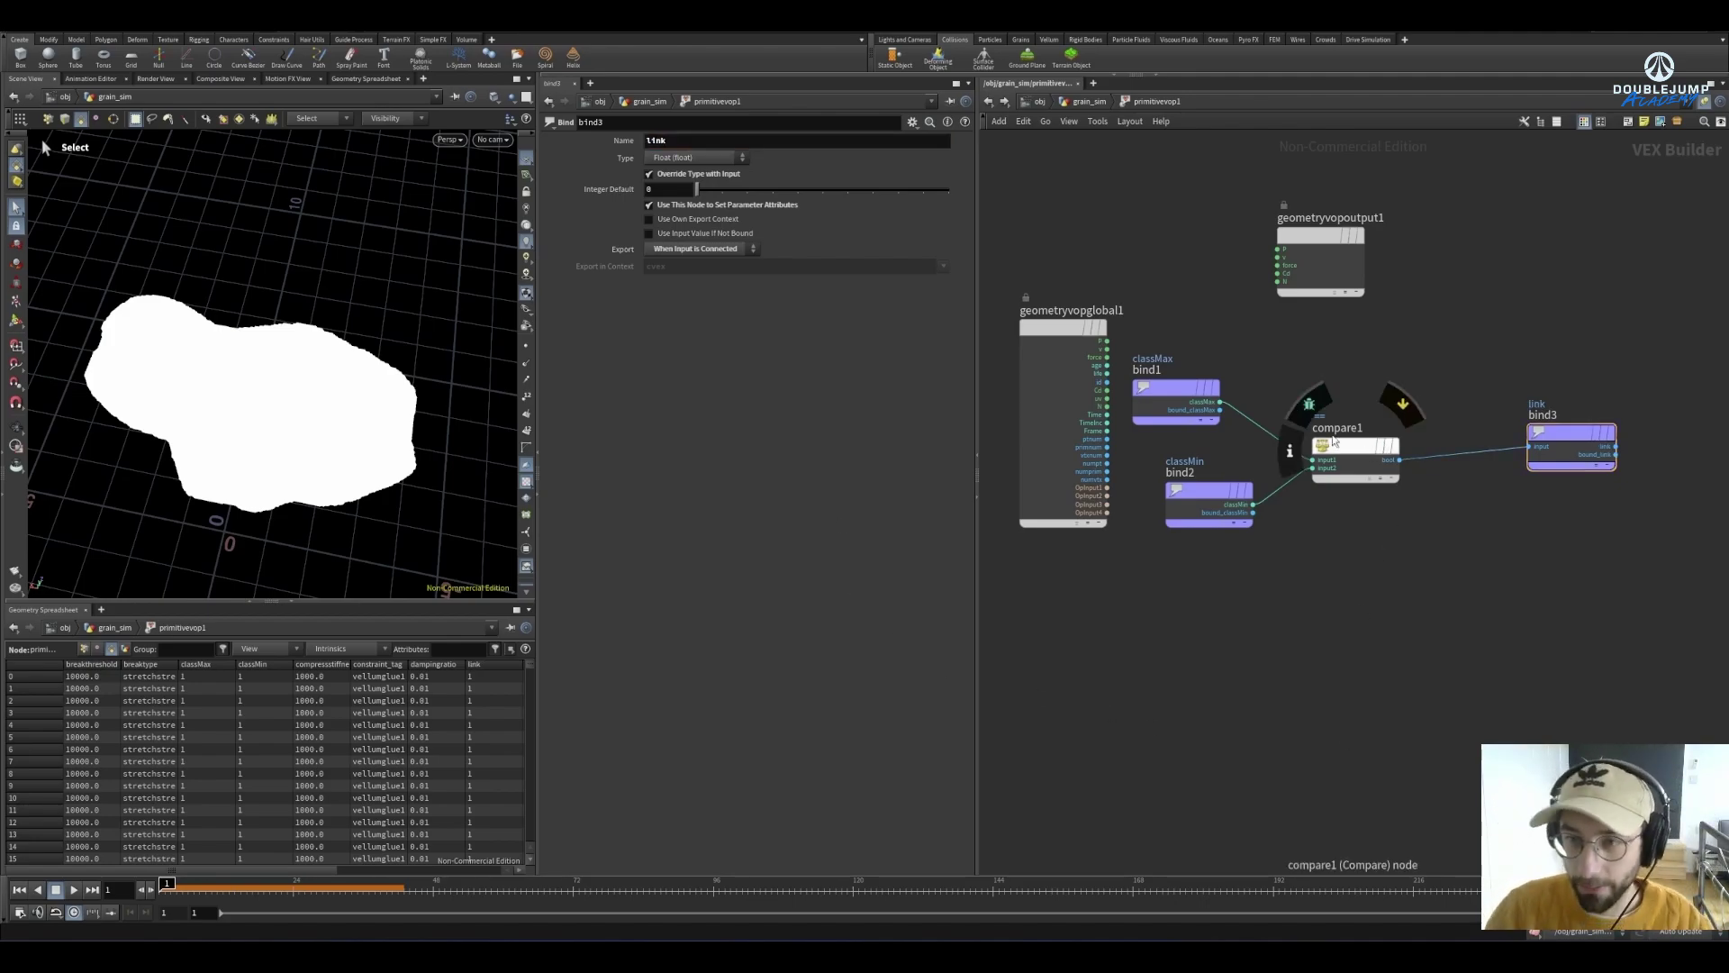
{"action": "left_click_drag", "start_coordinate": [1347, 448], "coordinate": [1351, 448]}
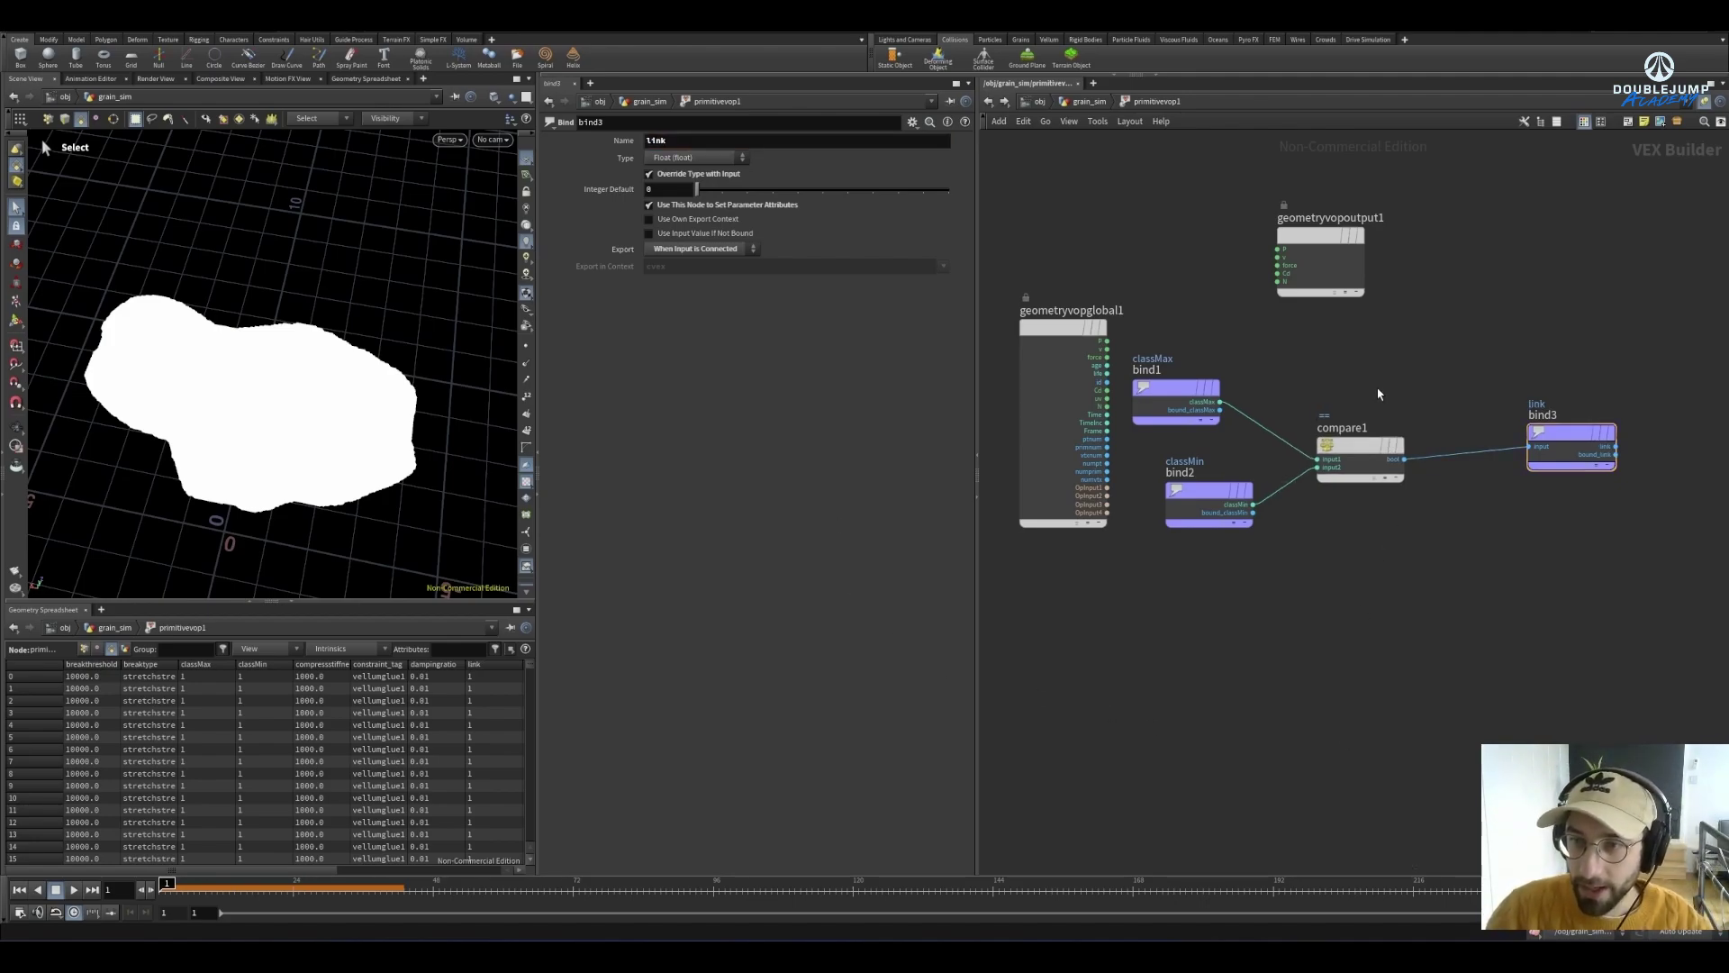
Return to the grain_sim network and sort the constraint primitives by link in the spreadsheet to examine the values
{"action": "left_click", "coordinate": [1090, 102]}
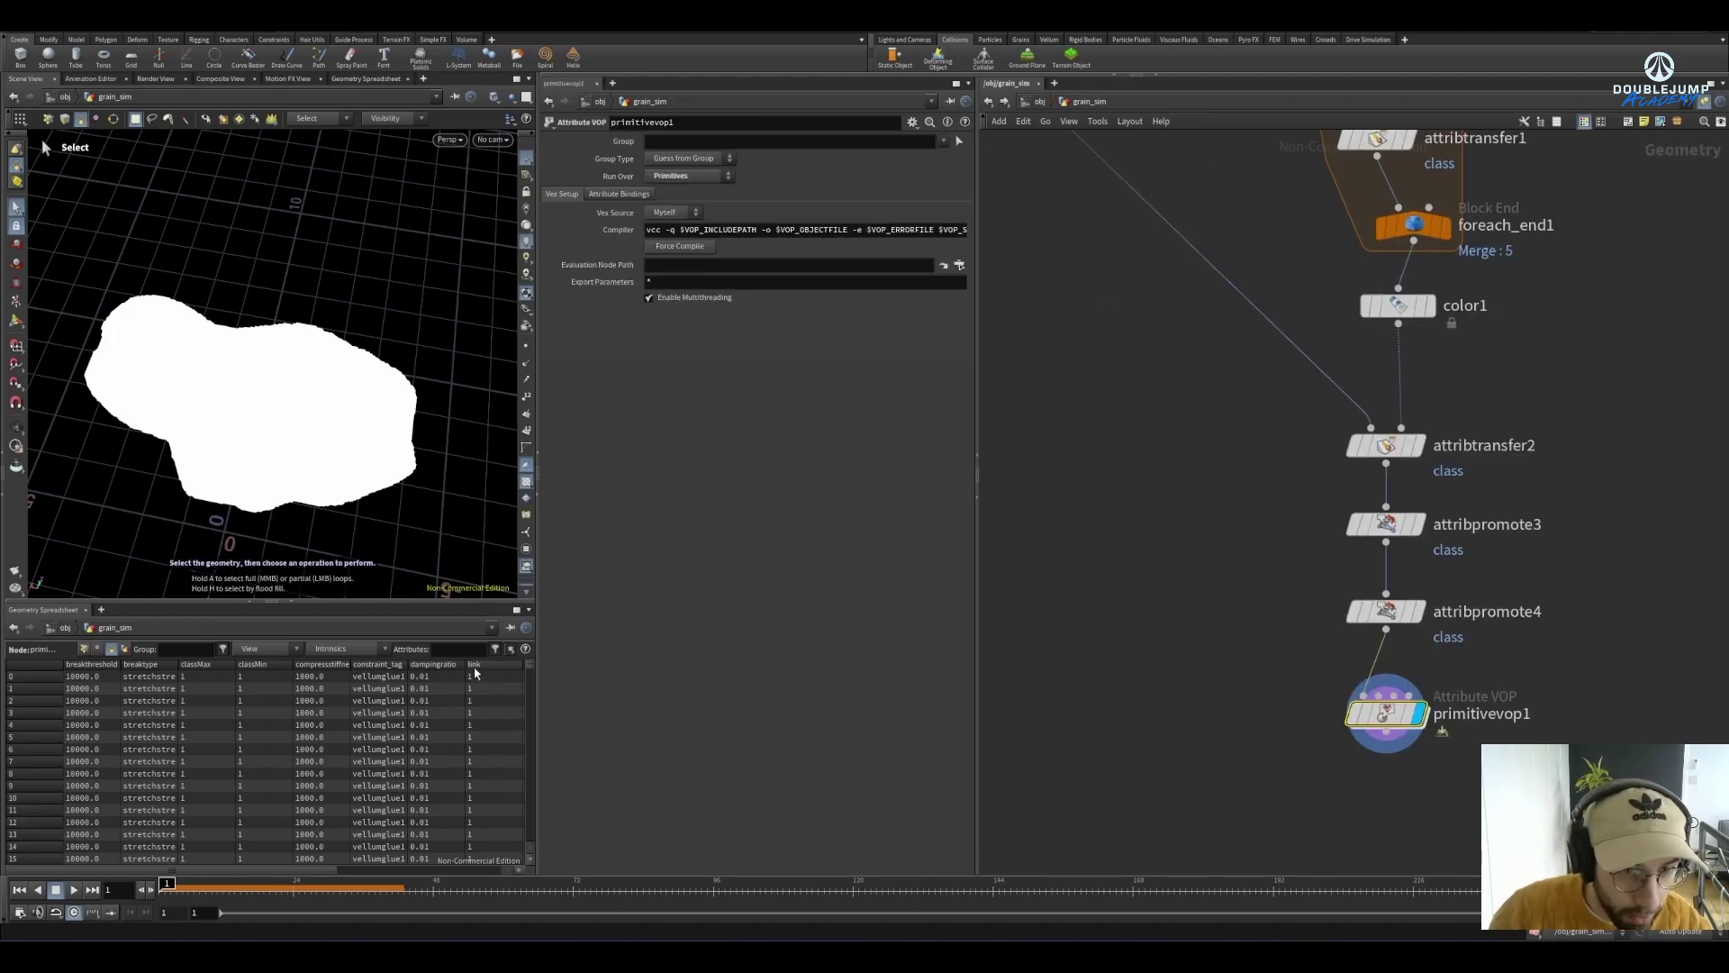
{"action": "mouse_move", "coordinate": [528, 671]}
{"action": "left_mouse_down"}
{"action": "mouse_move", "coordinate": [526, 694]}
{"action": "mouse_move", "coordinate": [528, 668]}
{"action": "left_mouse_up"}
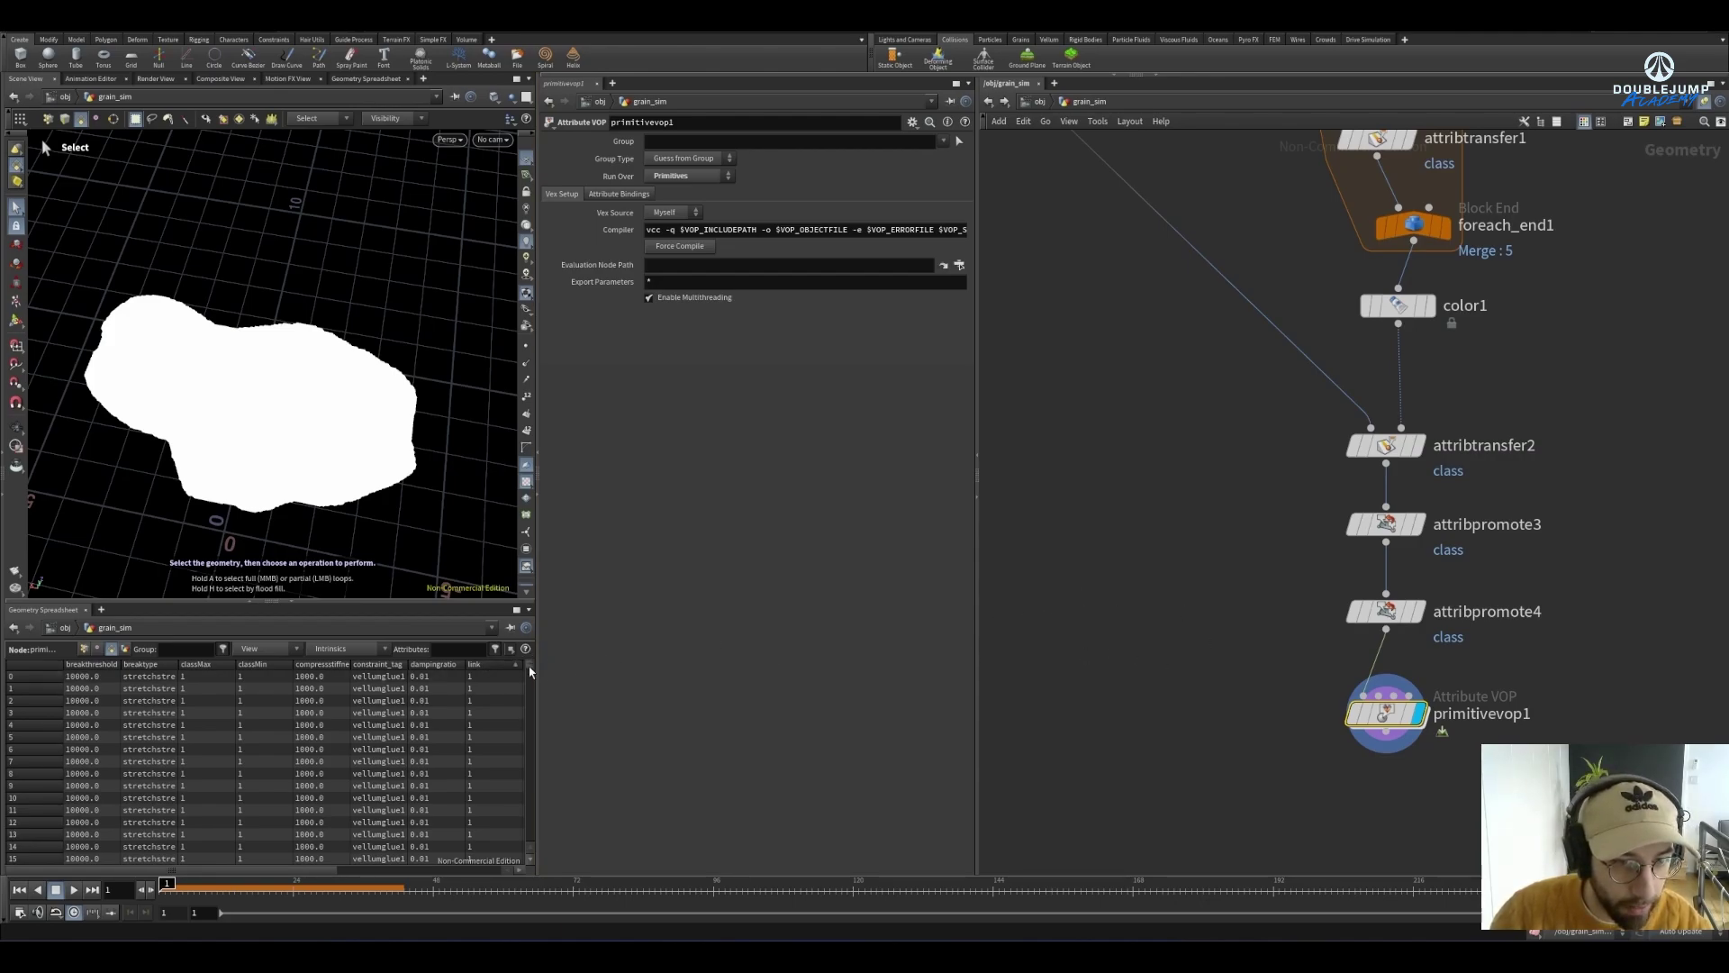
{"action": "mouse_move", "coordinate": [528, 671]}
{"action": "left_mouse_down"}
{"action": "mouse_move", "coordinate": [523, 871]}
{"action": "mouse_move", "coordinate": [530, 666]}
{"action": "left_mouse_up"}
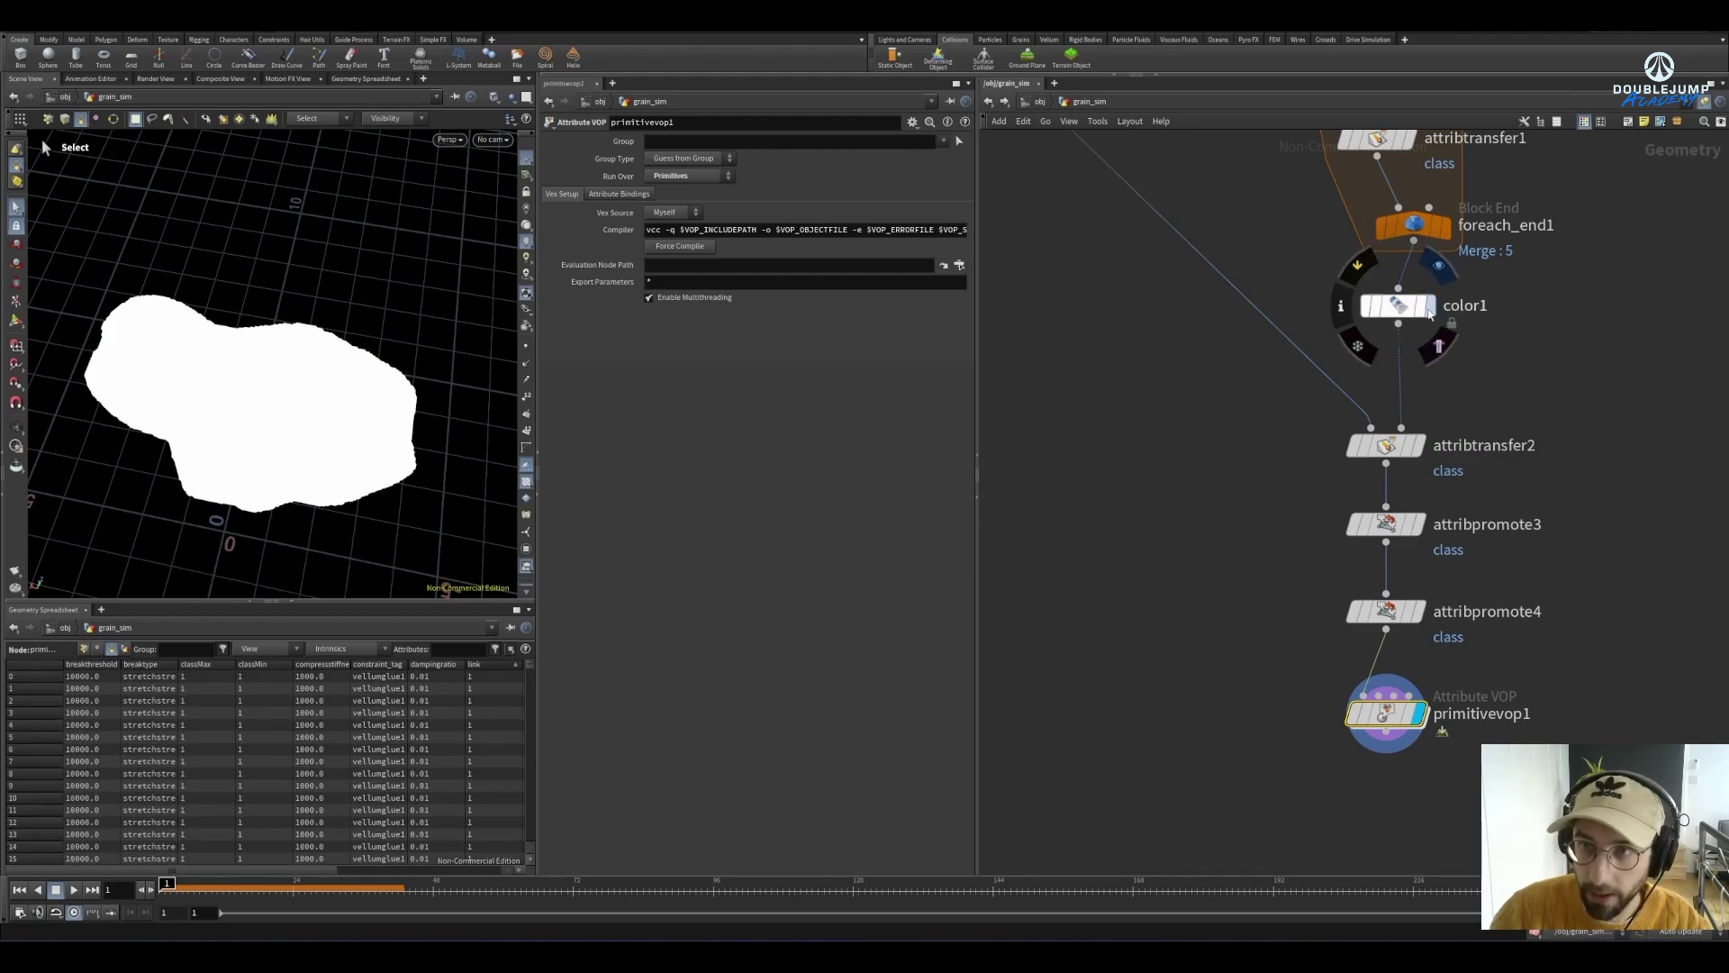
Display color1 and inspect the boundaries between the coloured grain pieces up close
{"action": "left_click", "coordinate": [1431, 305]}
{"action": "key", "text": "Escape"}
{"action": "scroll", "coordinate": [317, 417], "scroll_direction": "up", "scroll_amount": 5}
{"action": "scroll", "coordinate": [432, 370], "scroll_direction": "up", "scroll_amount": 6}
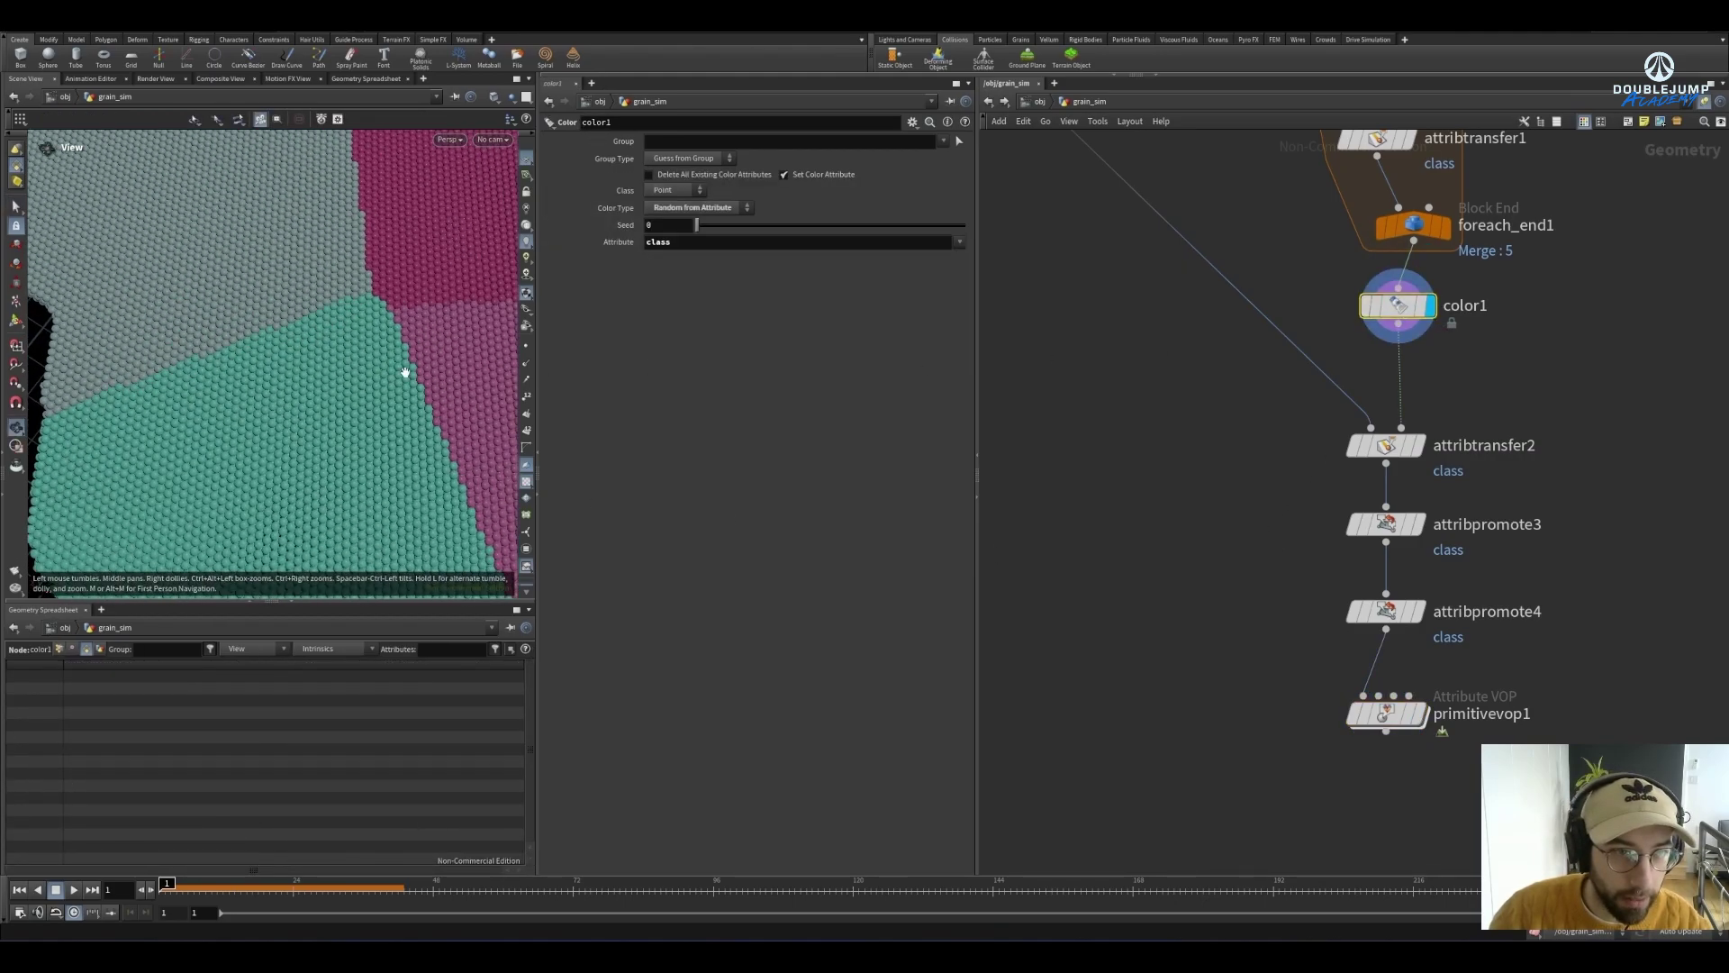
{"action": "key", "text": "s"}
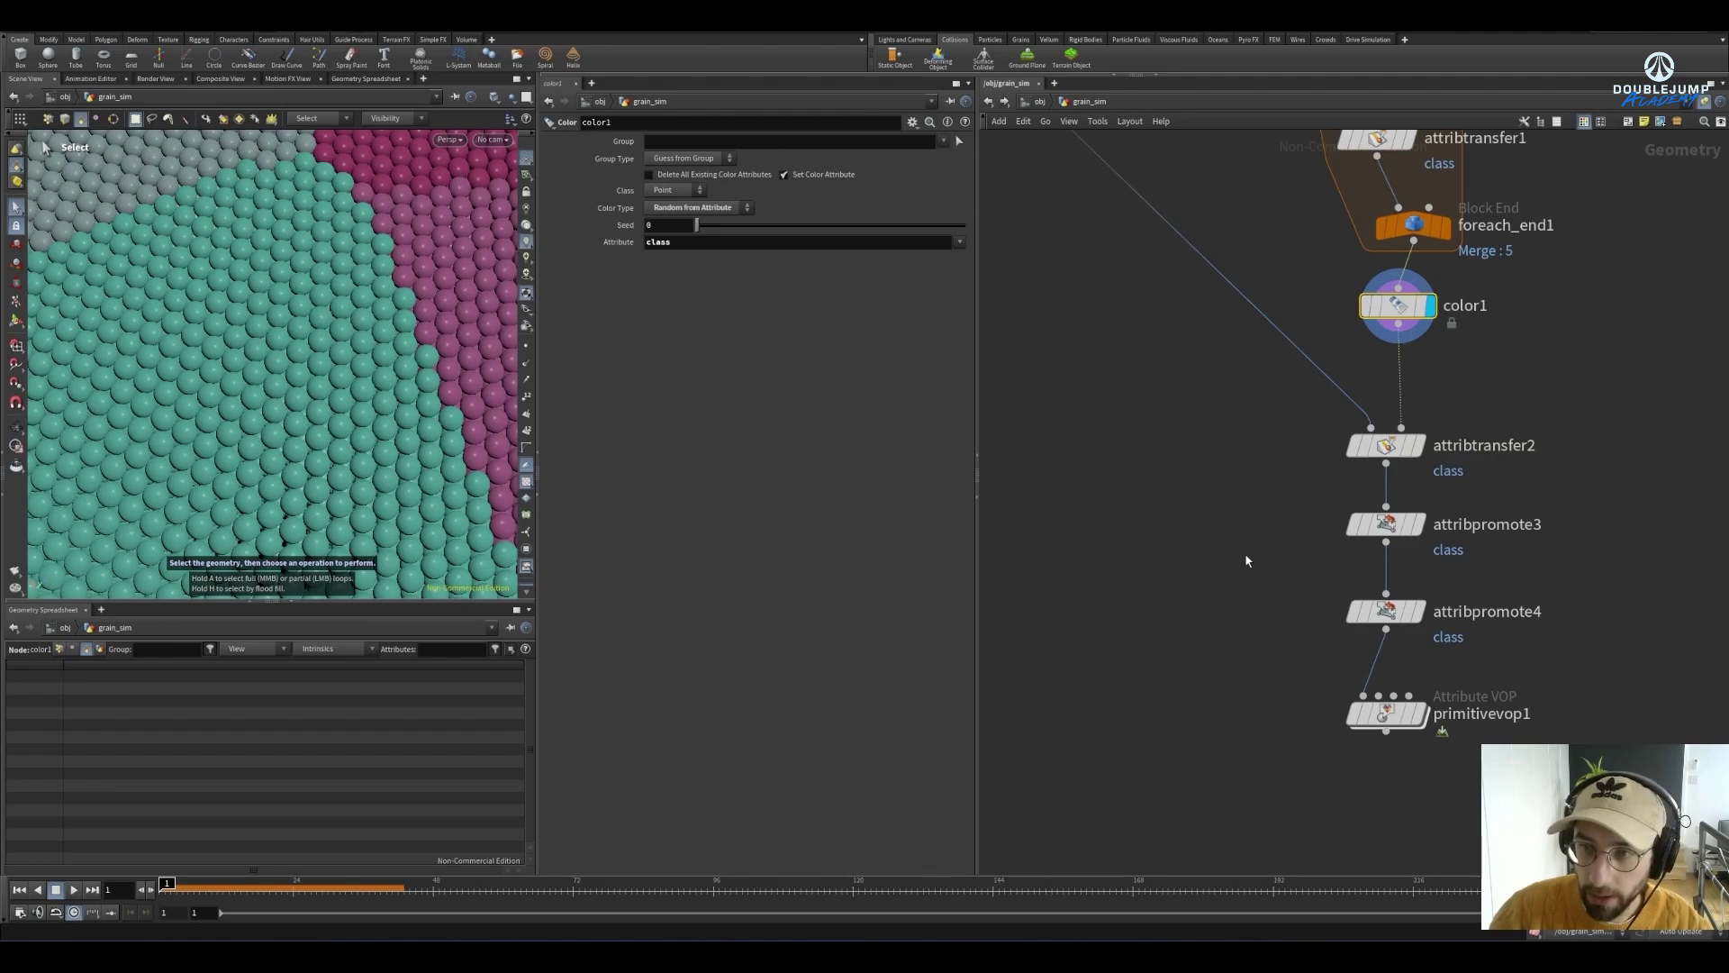
Display primitivevop1, review the comparison inside its network, and return to grain_sim
{"action": "left_click", "coordinate": [1429, 671]}
{"action": "double_click", "coordinate": [1387, 716]}
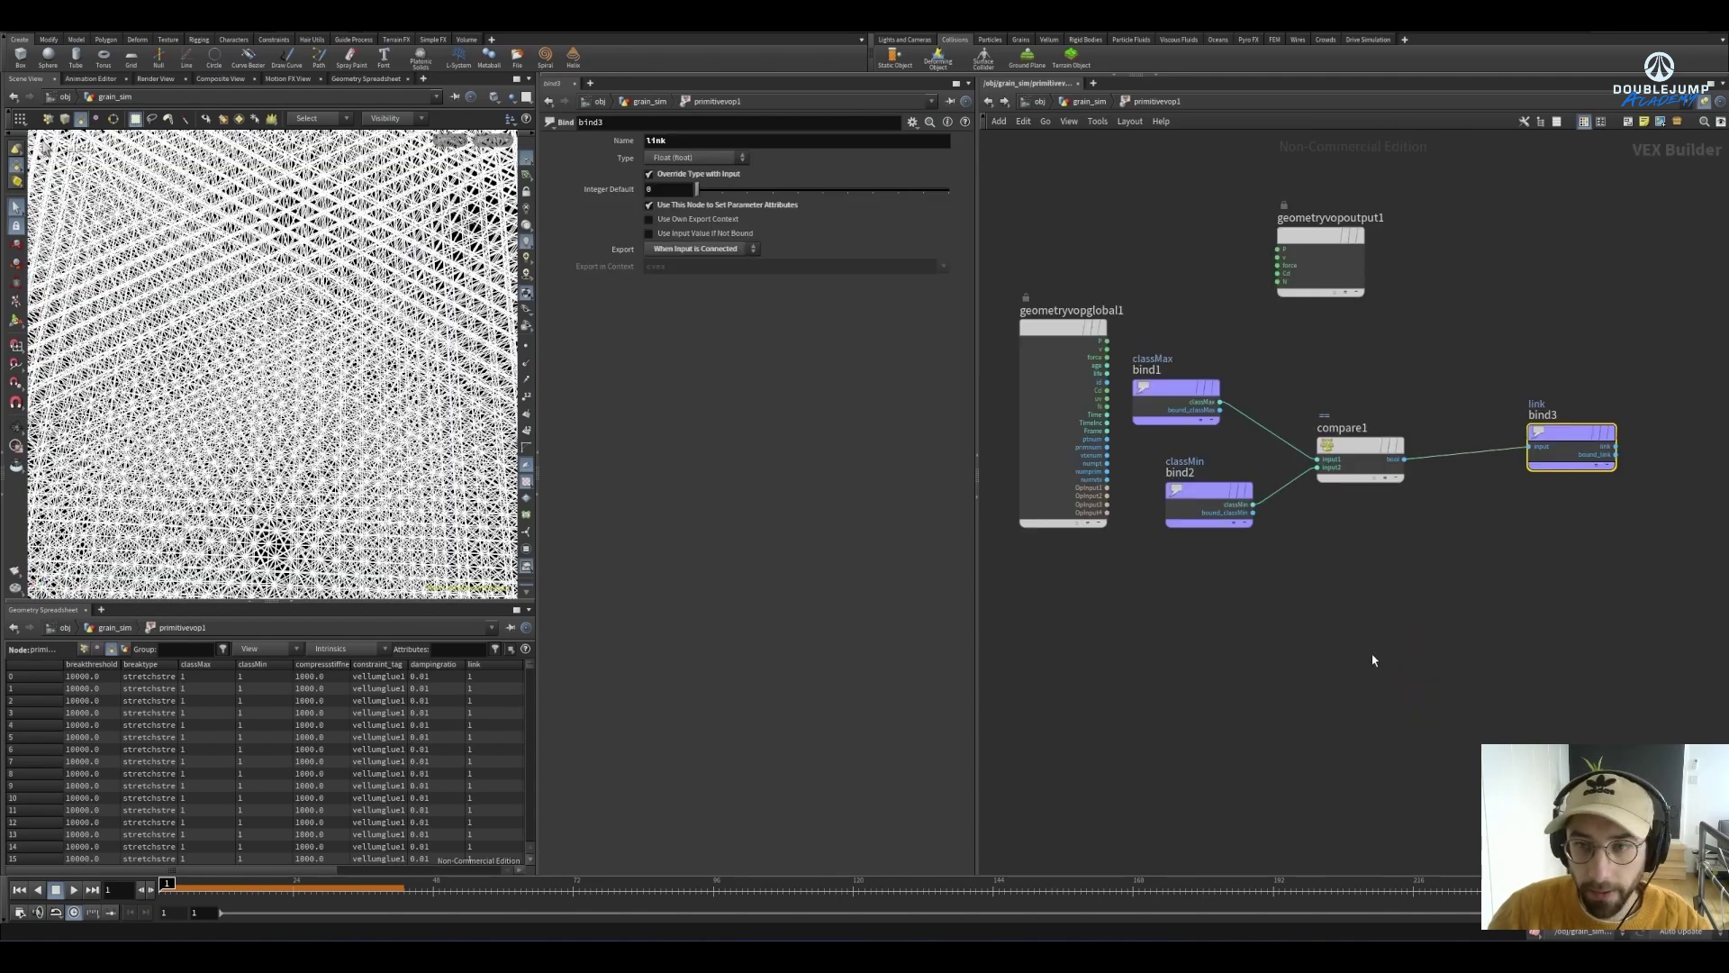
{"action": "left_click", "coordinate": [1368, 622]}
{"action": "left_click", "coordinate": [1084, 103]}
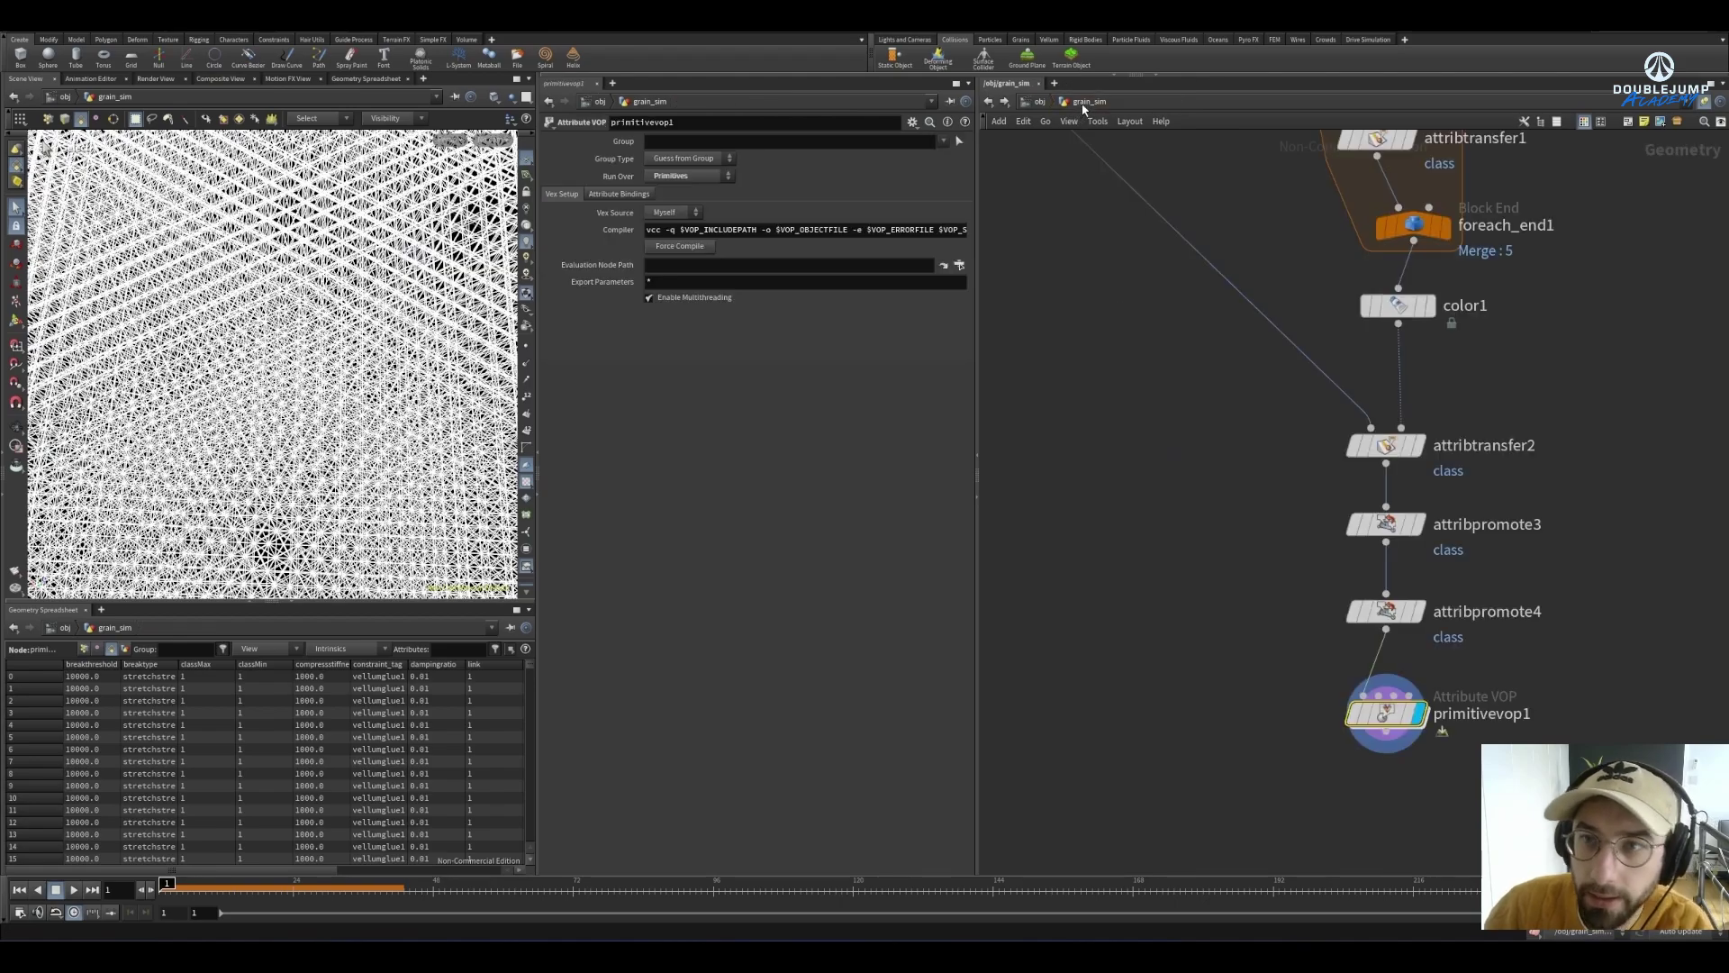
Take color1 out of the chain above attribtransfer2, branch it off attribtransfer2's output, and display it
{"action": "scroll", "coordinate": [1526, 387], "scroll_direction": "down", "scroll_amount": 2}
{"action": "left_click_drag", "start_coordinate": [1347, 404], "coordinate": [1333, 542]}
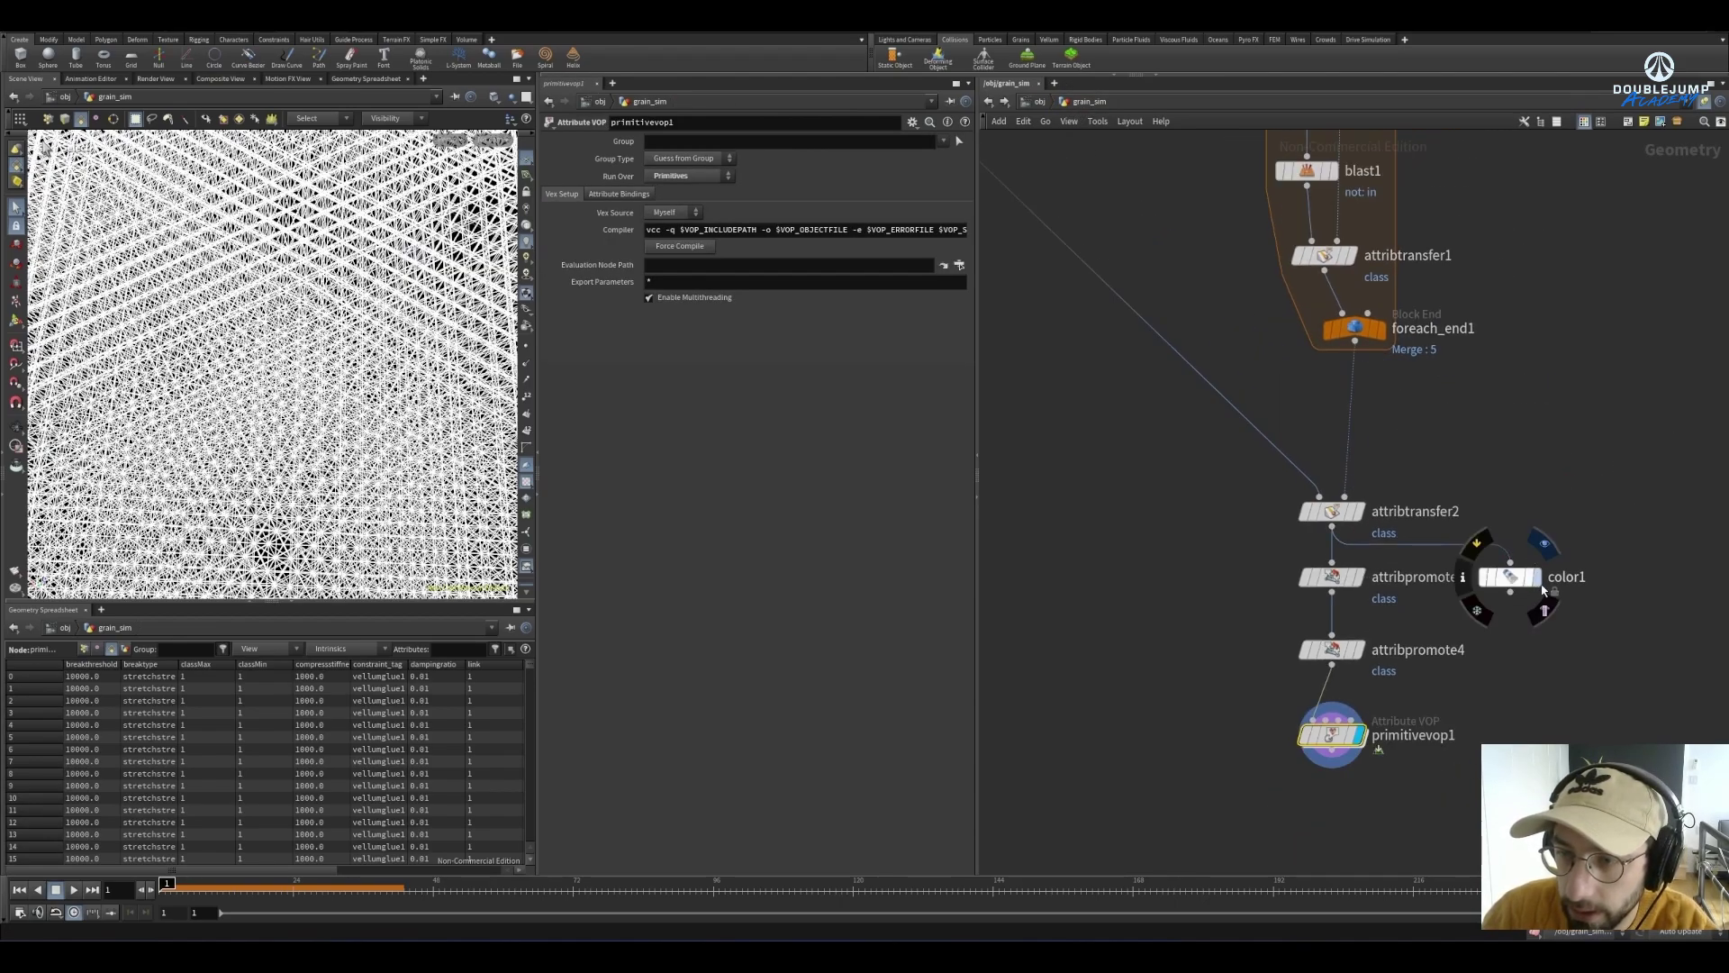
{"action": "left_click", "coordinate": [1484, 577]}
{"action": "mouse_move", "coordinate": [454, 328]}
{"action": "right_mouse_down", "text": "alt"}
{"action": "mouse_move", "coordinate": [232, 324]}
{"action": "mouse_move", "coordinate": [486, 323]}
{"action": "right_mouse_up", "text": "alt"}
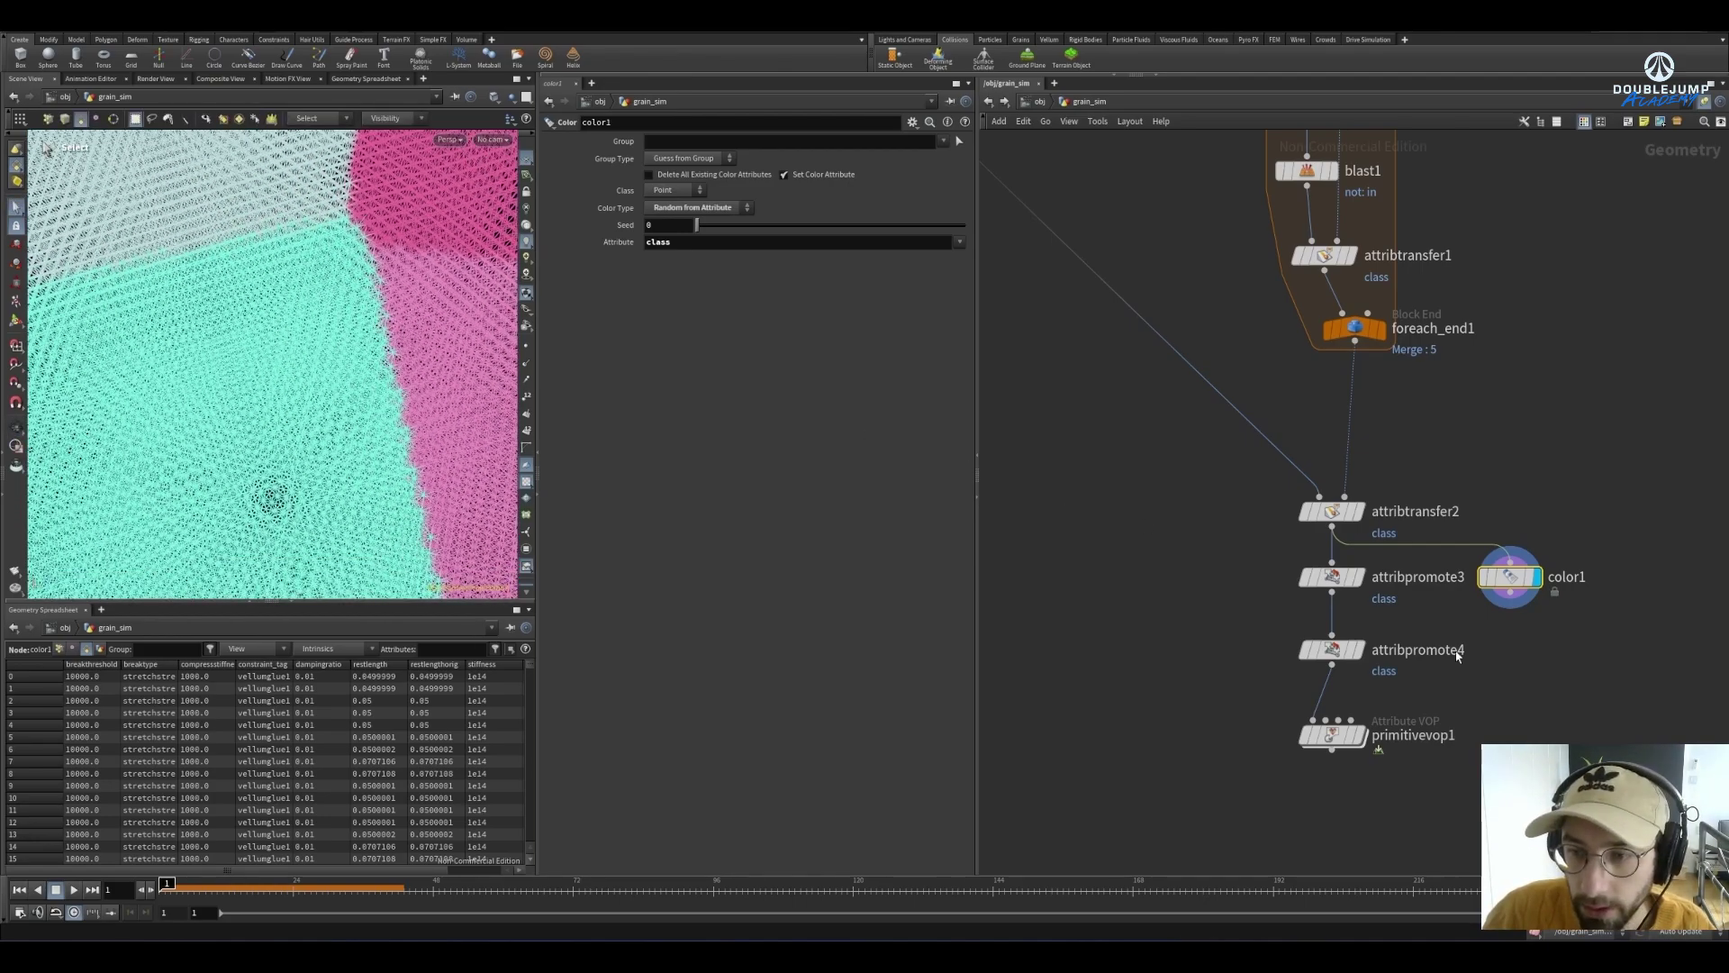
Set attribpromote4's promotion method to Minimum, then display primitivevop1 and sort its primitives by link
{"action": "left_click", "coordinate": [1333, 583]}
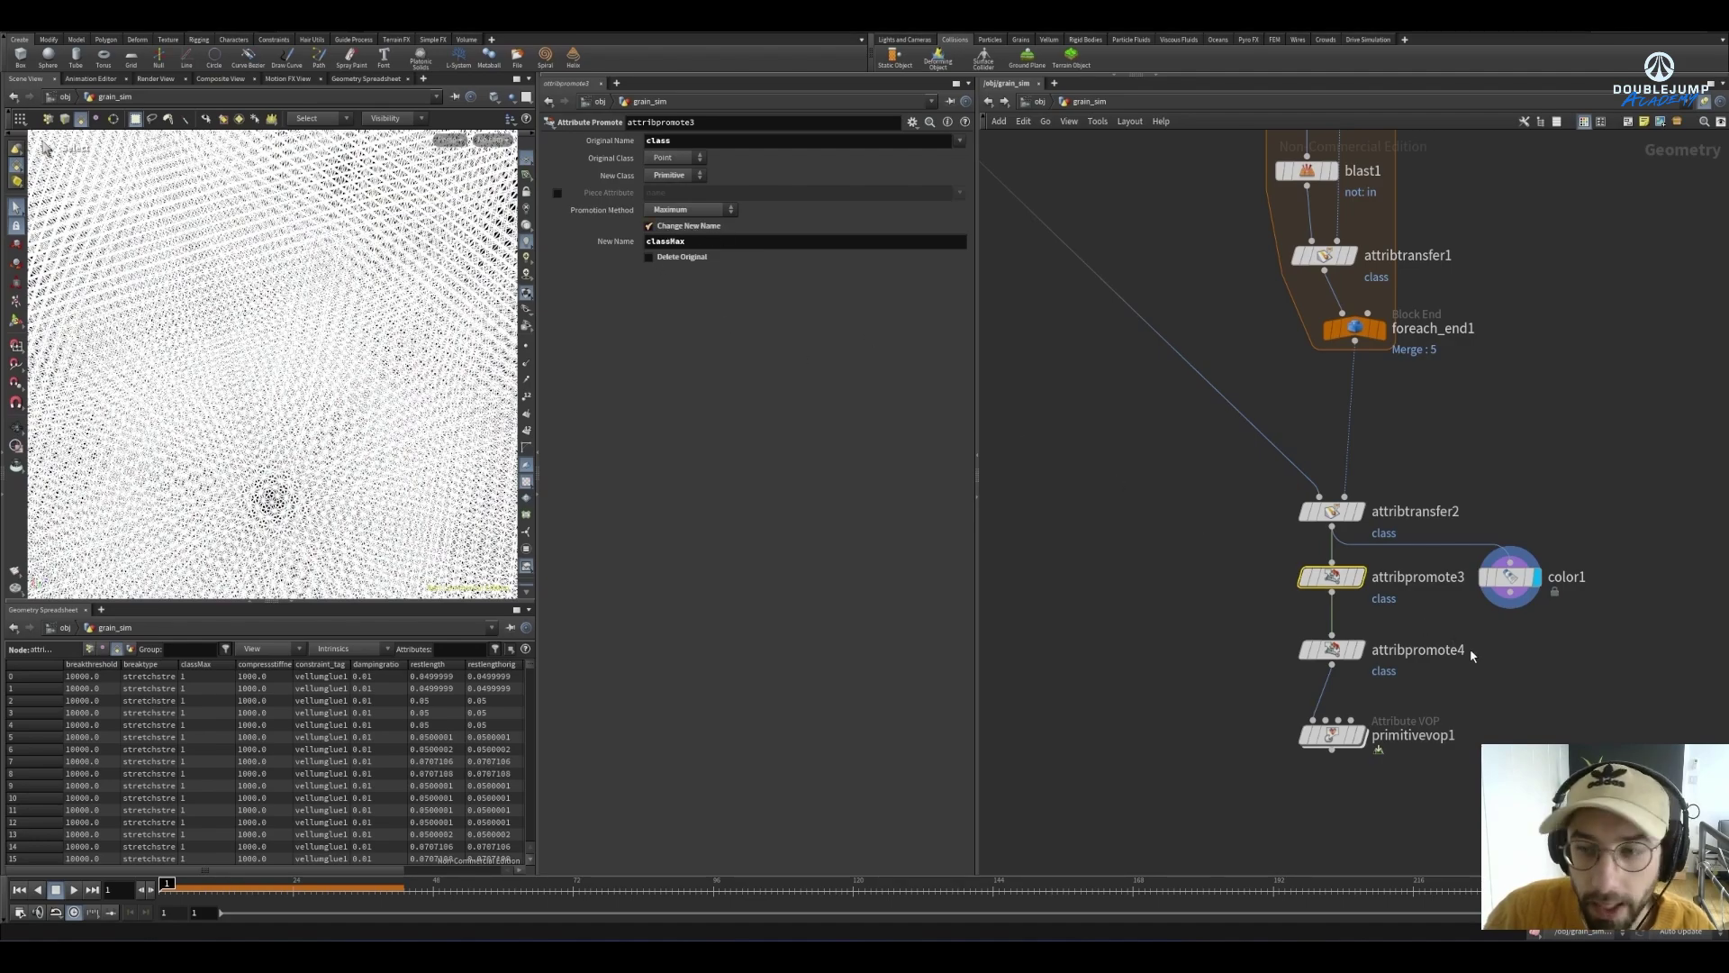
{"action": "left_click", "coordinate": [1331, 649]}
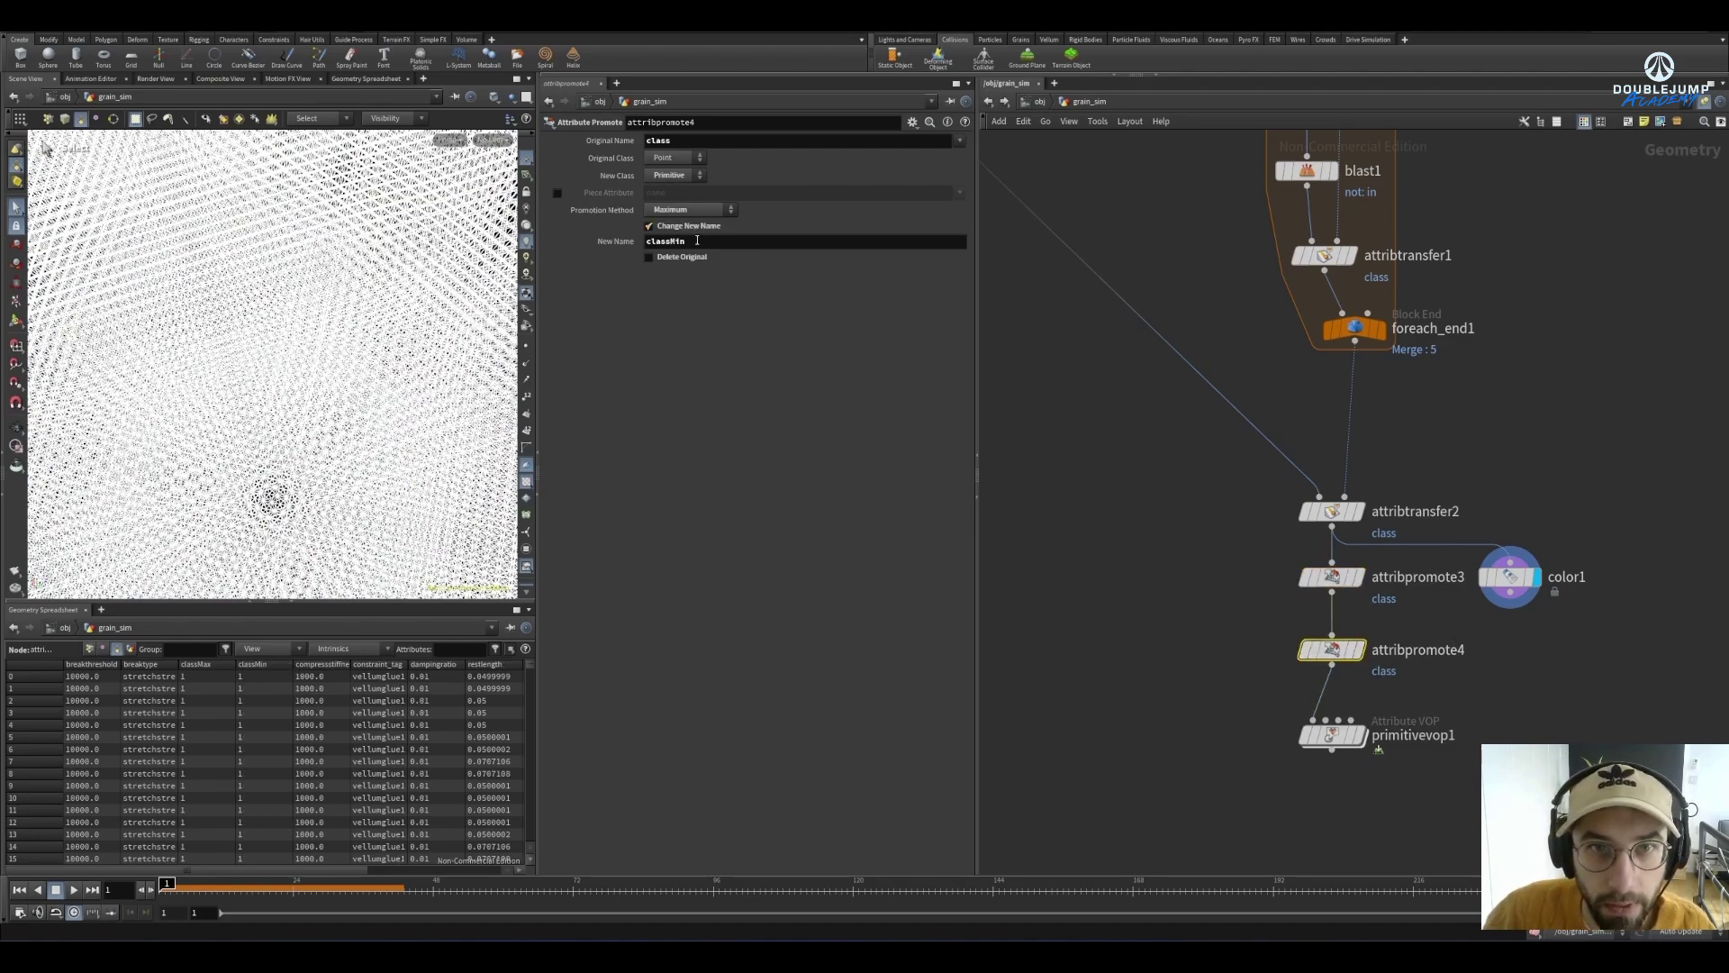
{"action": "left_click", "coordinate": [685, 213]}
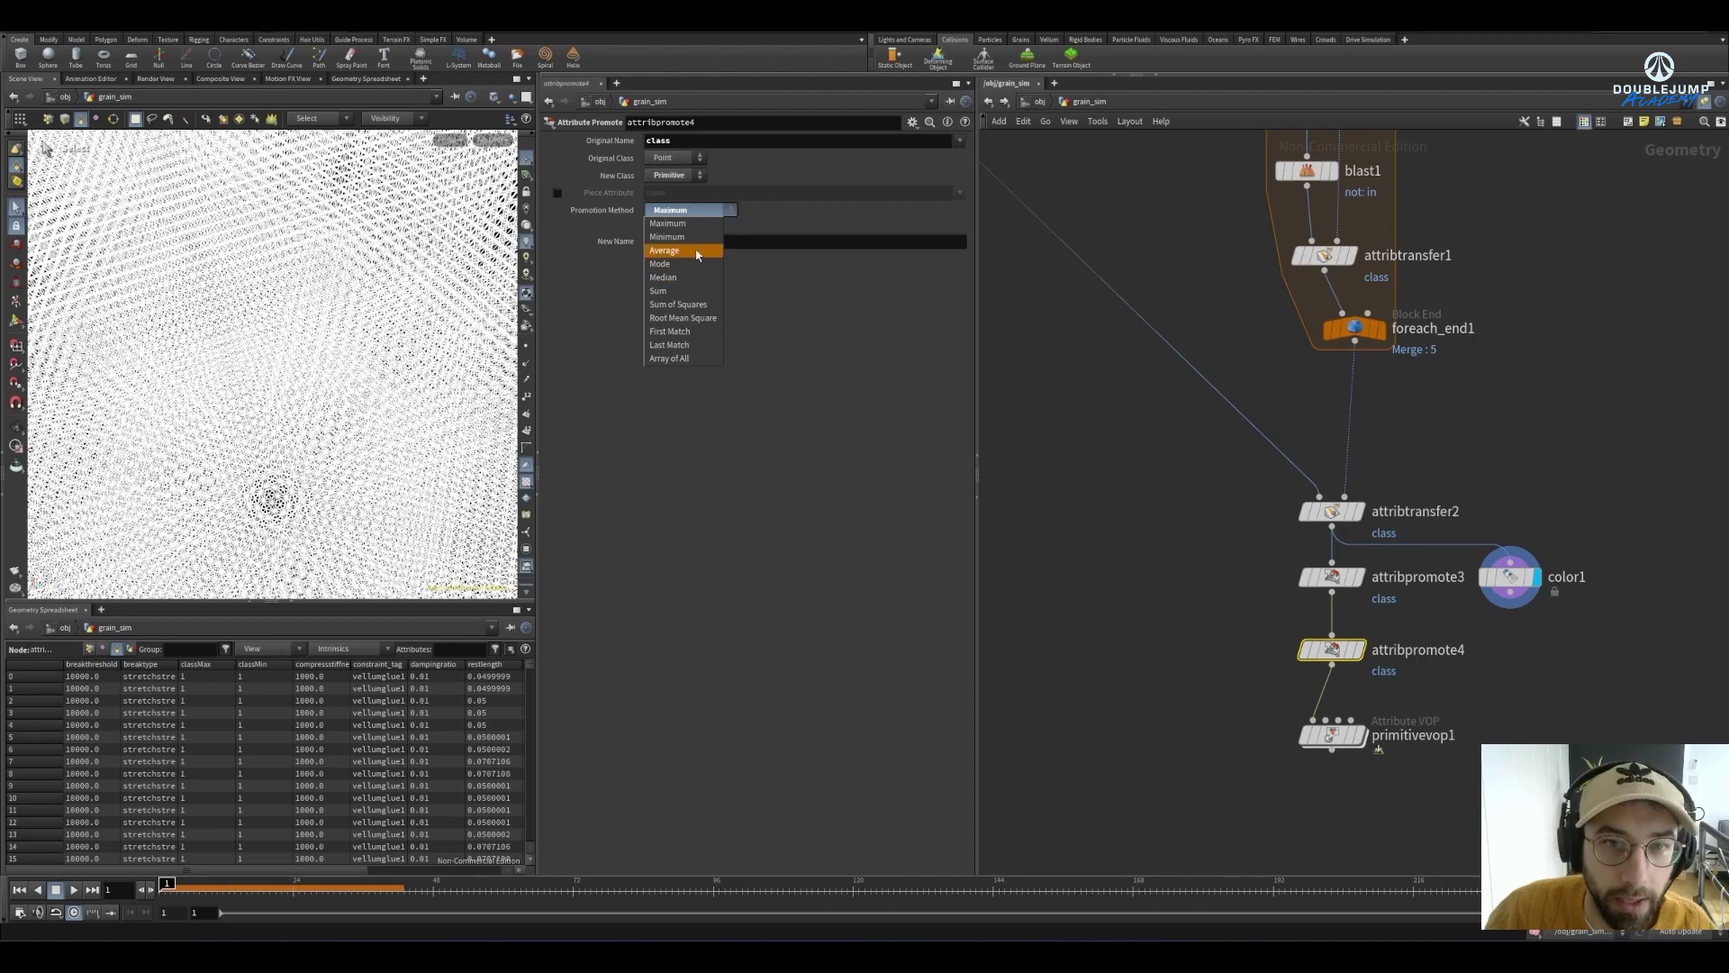
{"action": "left_click", "coordinate": [696, 239]}
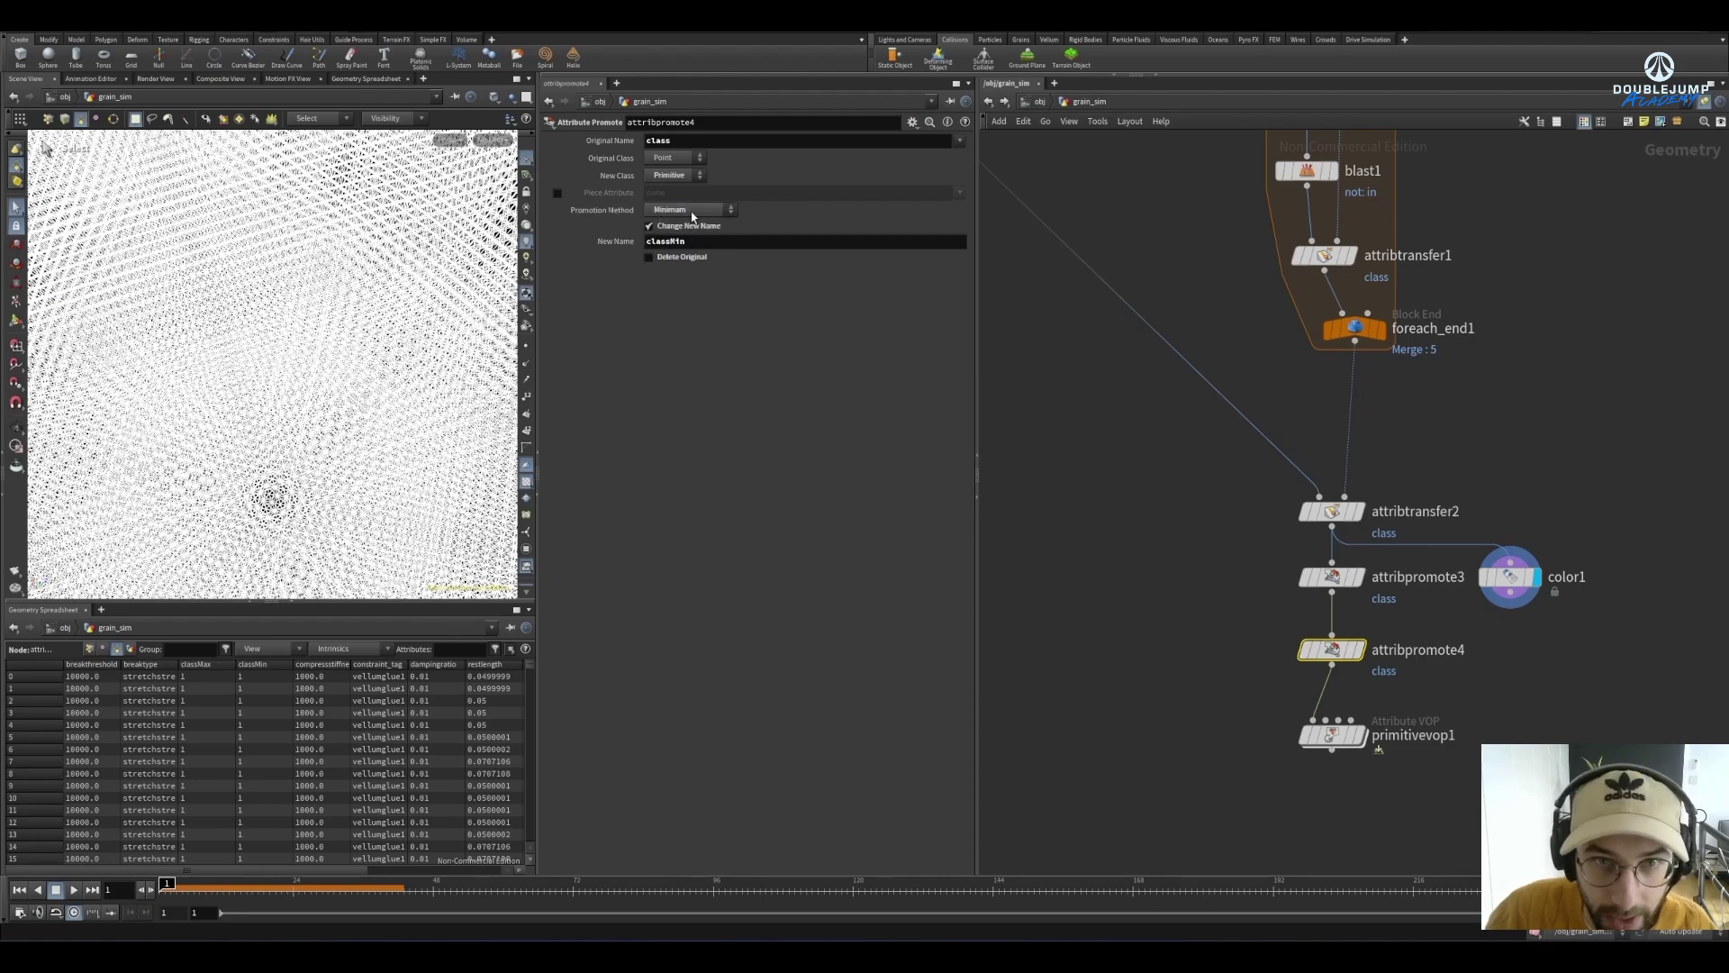
{"action": "left_click", "coordinate": [1361, 735]}
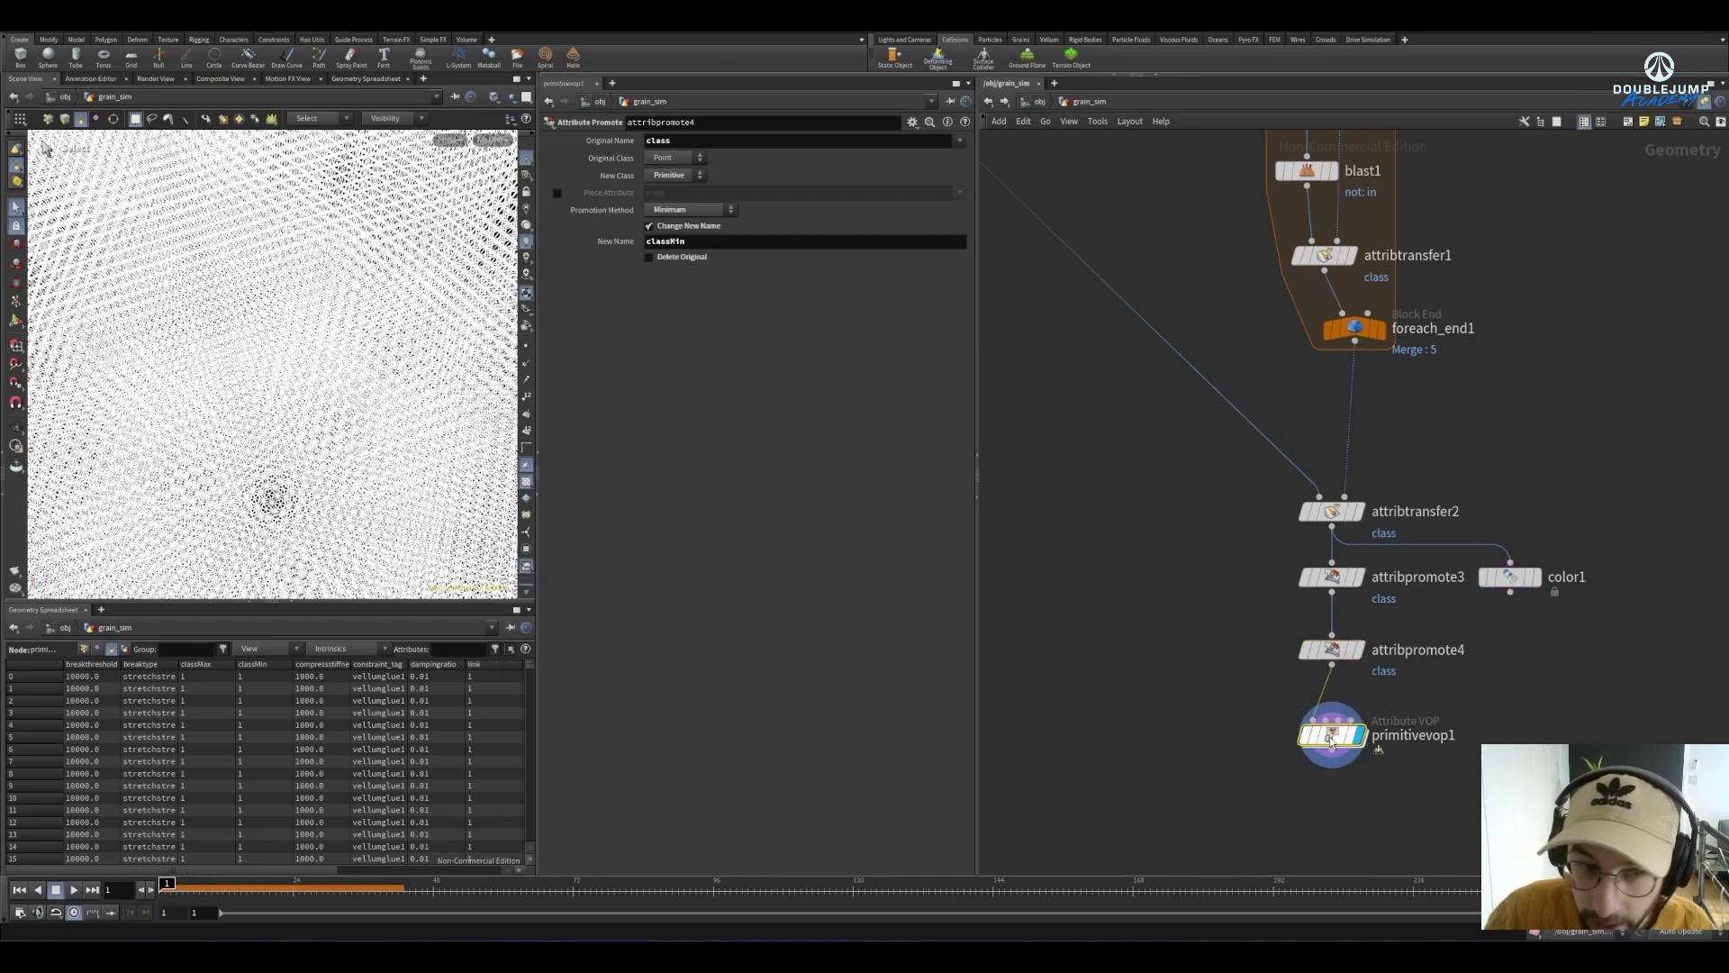
{"action": "left_click", "coordinate": [486, 666]}
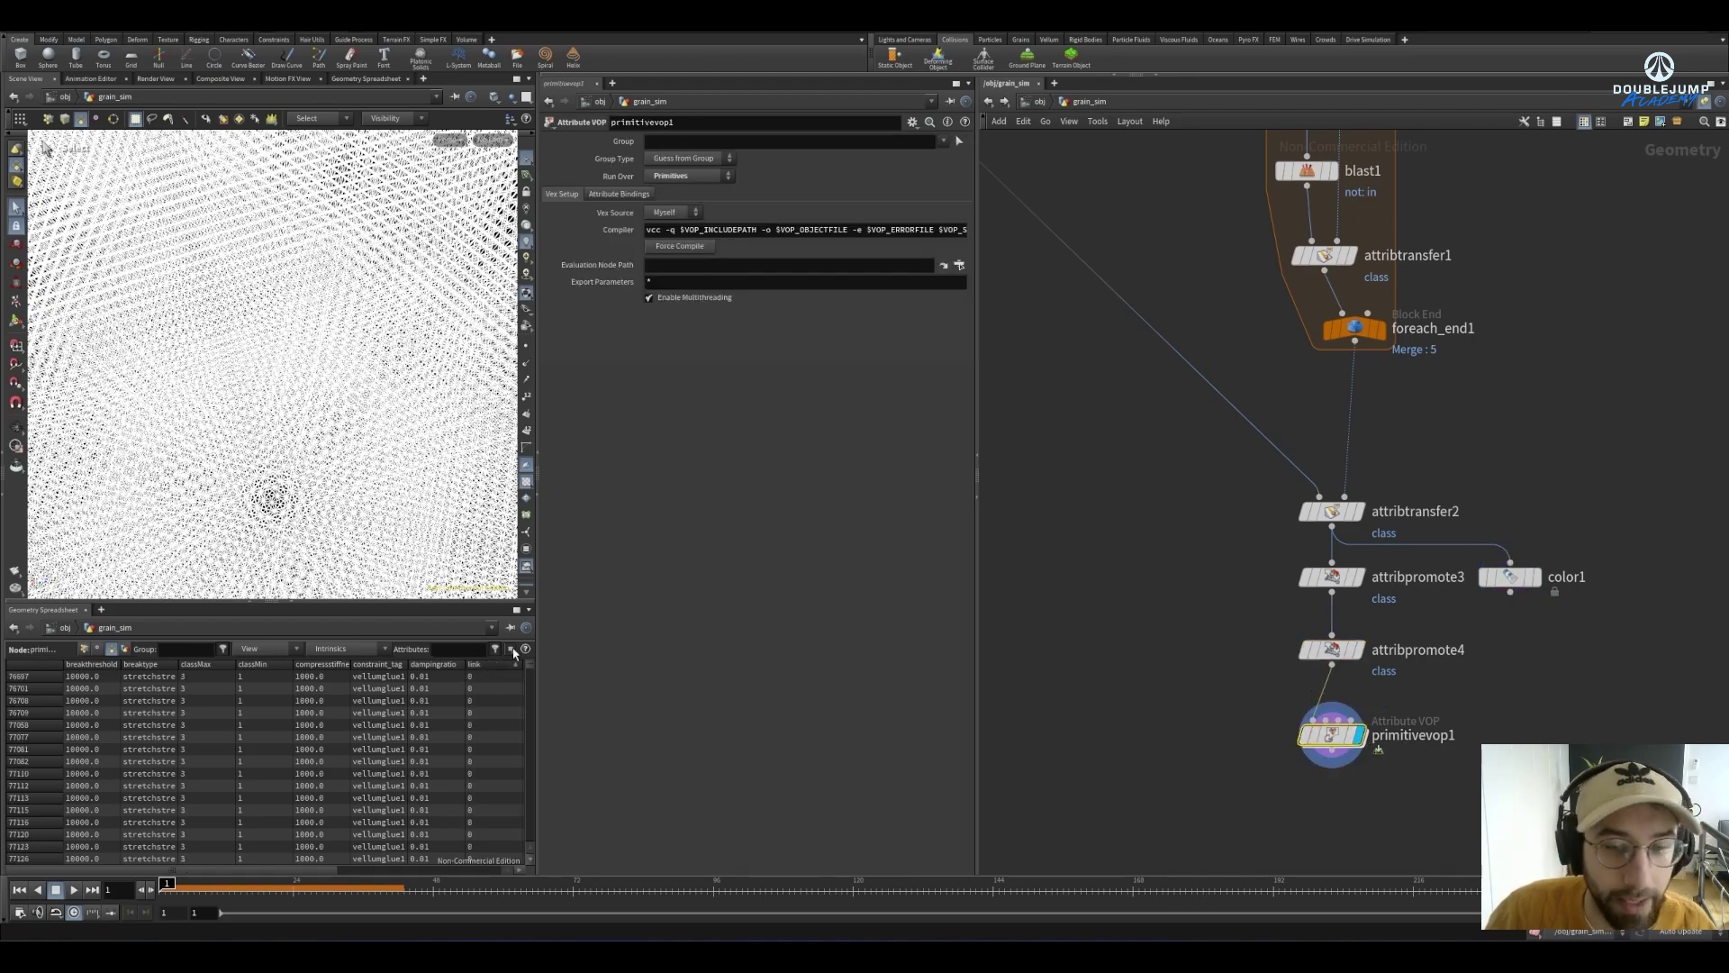
Reconnect color1 to primitivevop1's output and display it
{"action": "left_click_drag", "start_coordinate": [1531, 578], "coordinate": [1474, 780]}
{"action": "left_click", "coordinate": [1473, 782]}
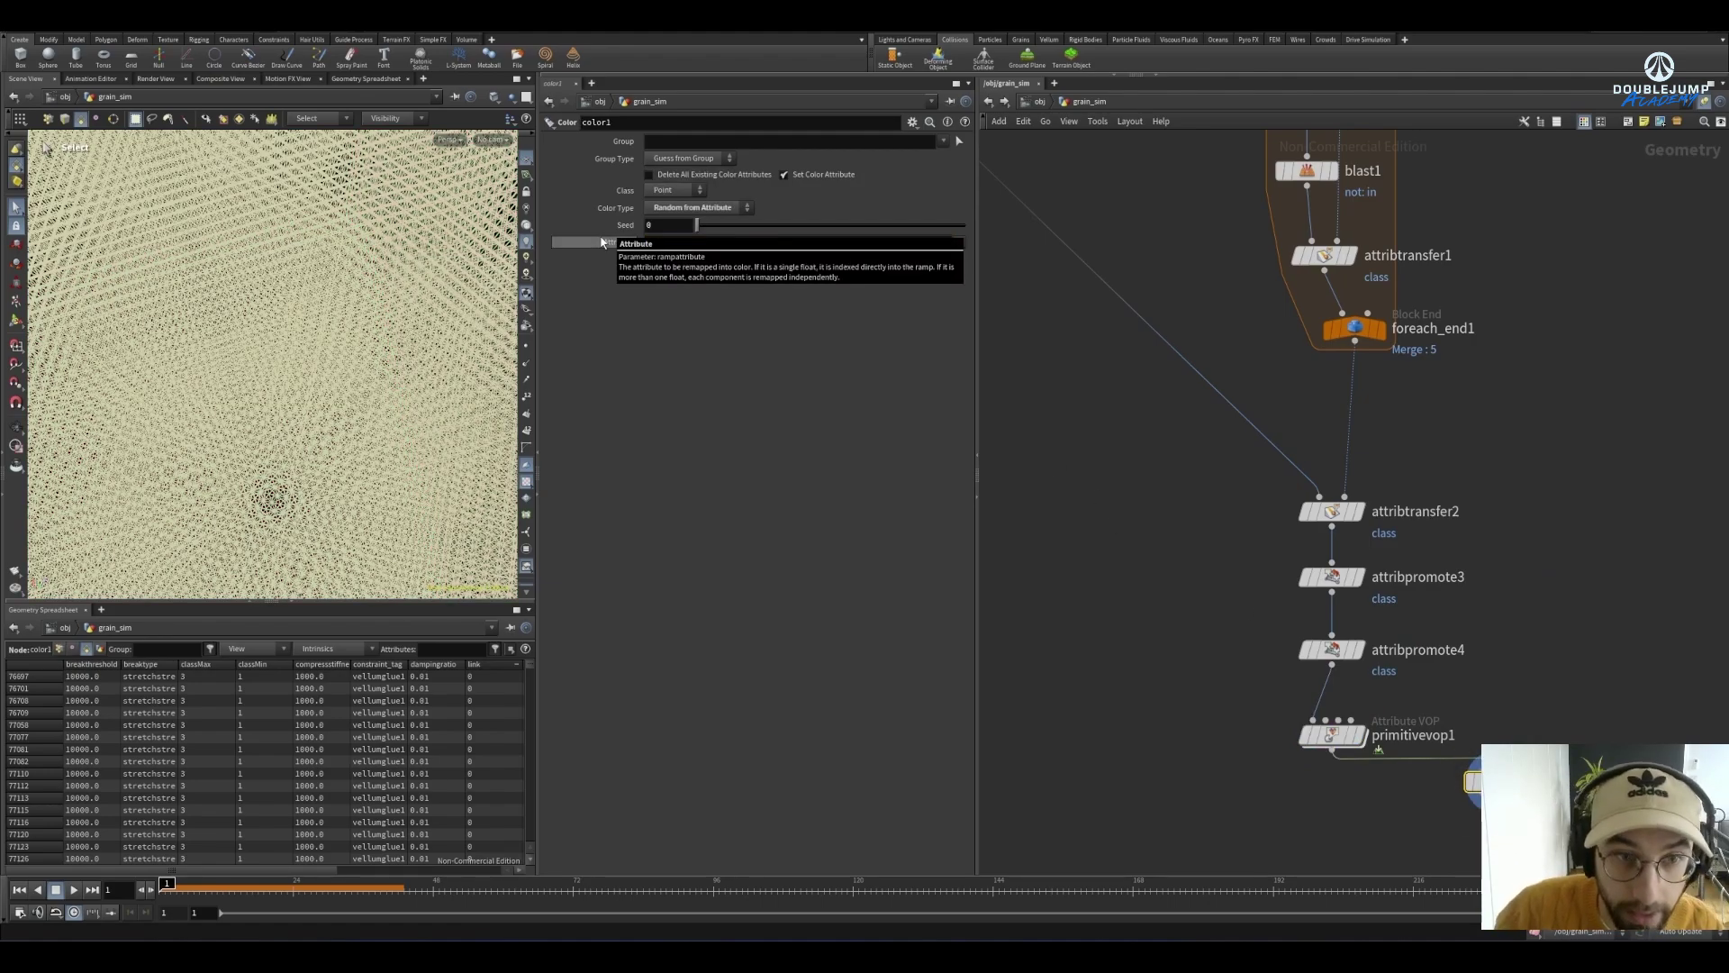
Inspect the whole coloured geometry, check the class comparison and link export inside primitivevop1, and return to grain_sim
{"action": "key", "text": "Escape"}
{"action": "scroll", "coordinate": [386, 338], "scroll_direction": "down", "scroll_amount": 5}
{"action": "middle_click_drag", "start_coordinate": [382, 290], "coordinate": [335, 296]}
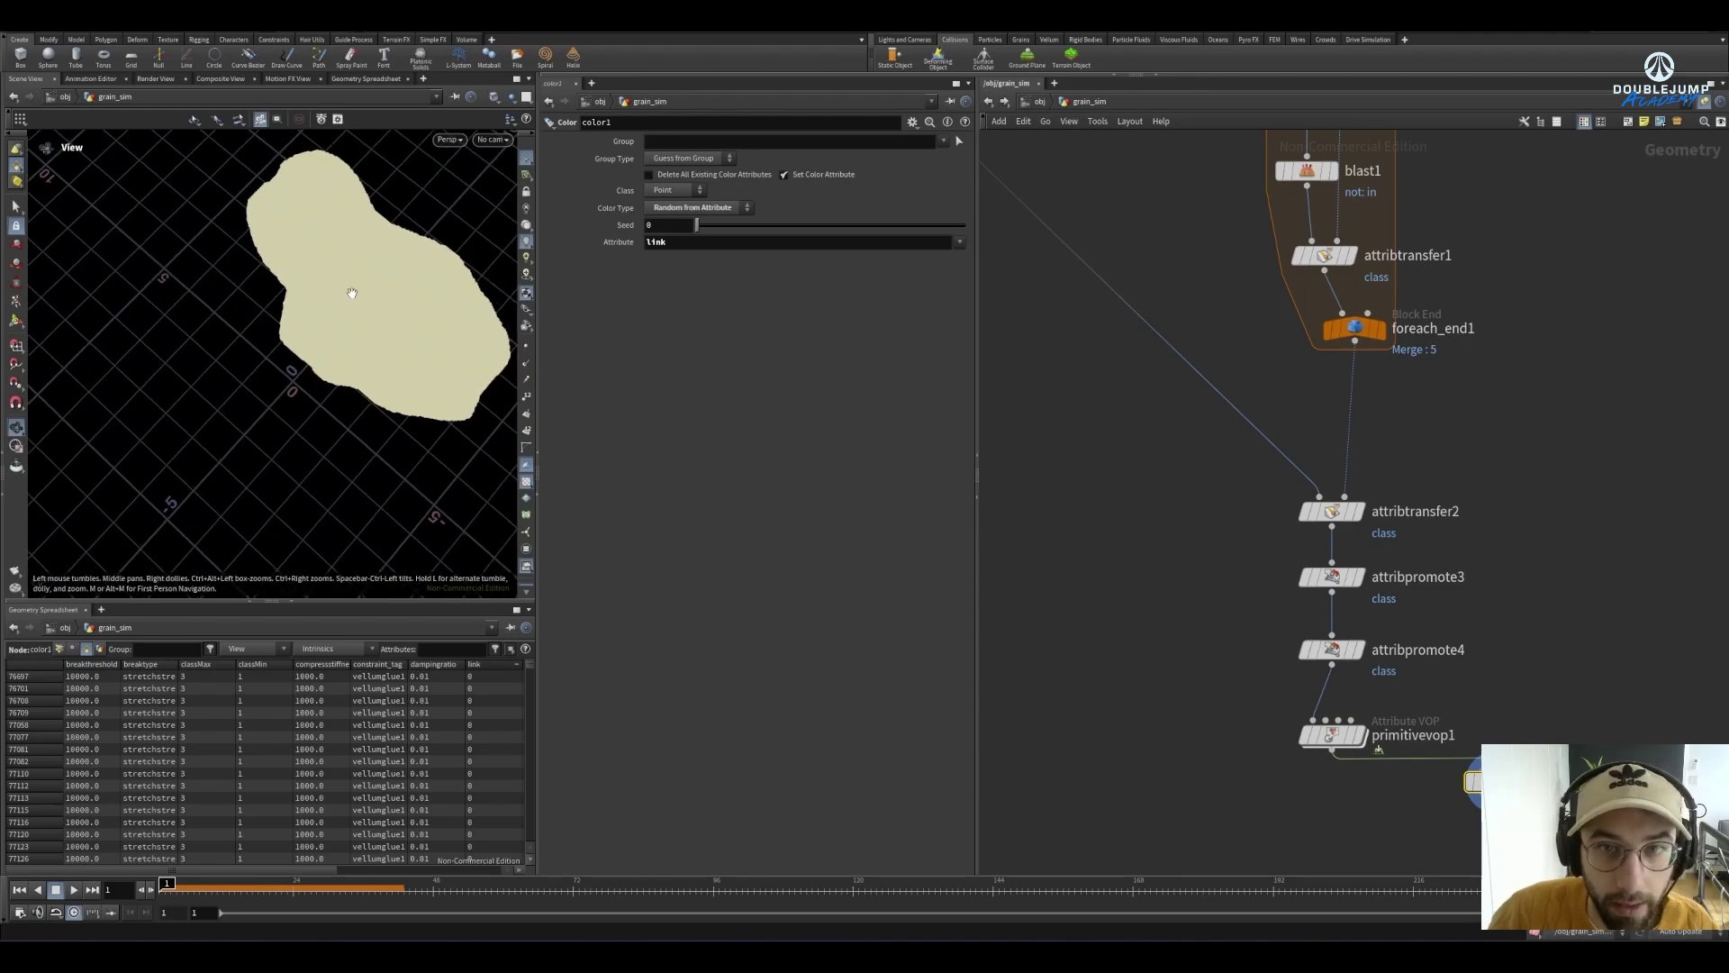
{"action": "key", "text": "s"}
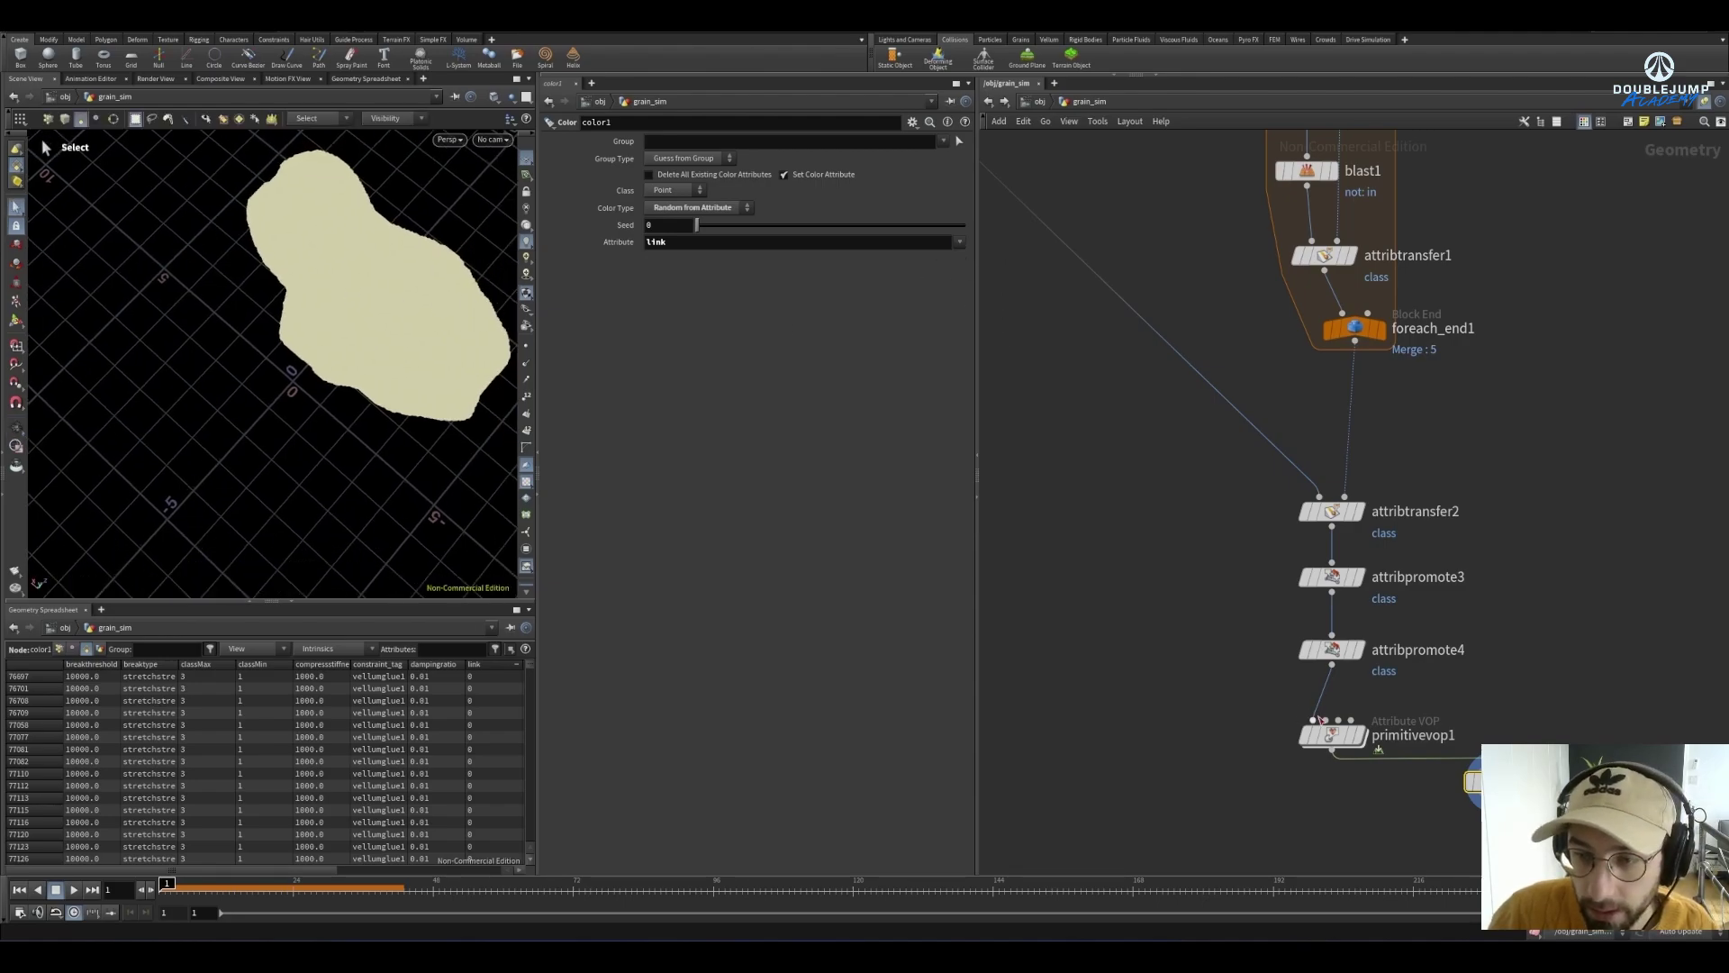
{"action": "double_click", "coordinate": [1324, 728]}
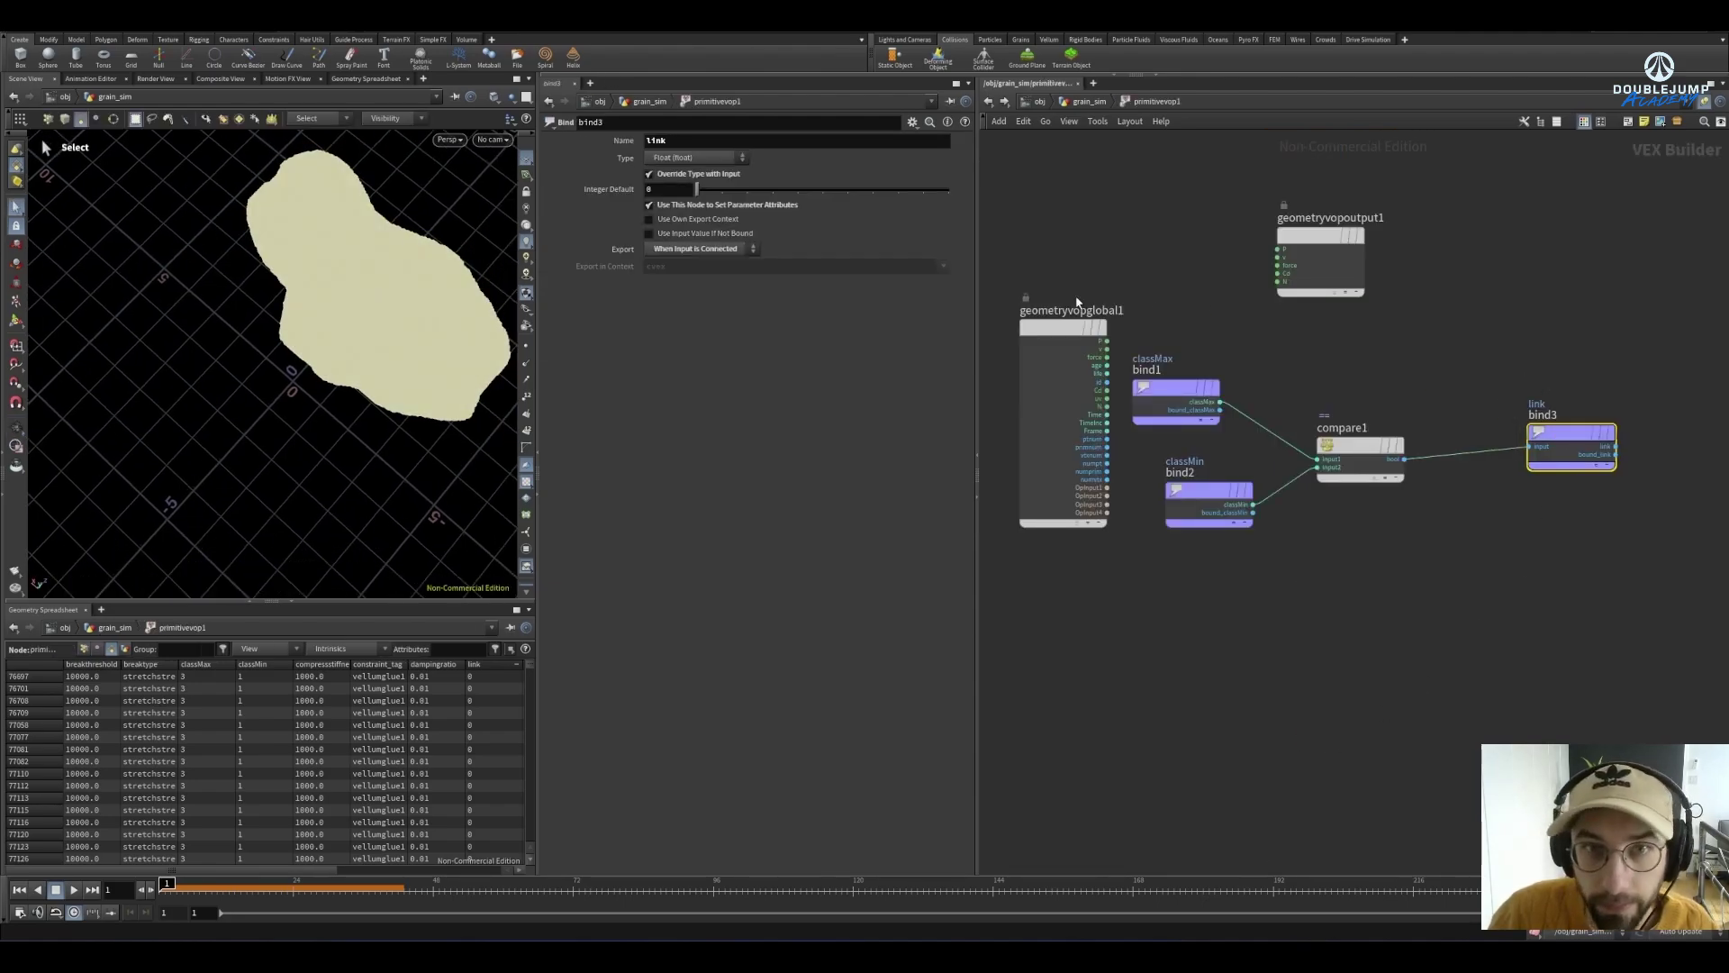
{"action": "left_click", "coordinate": [1085, 100]}
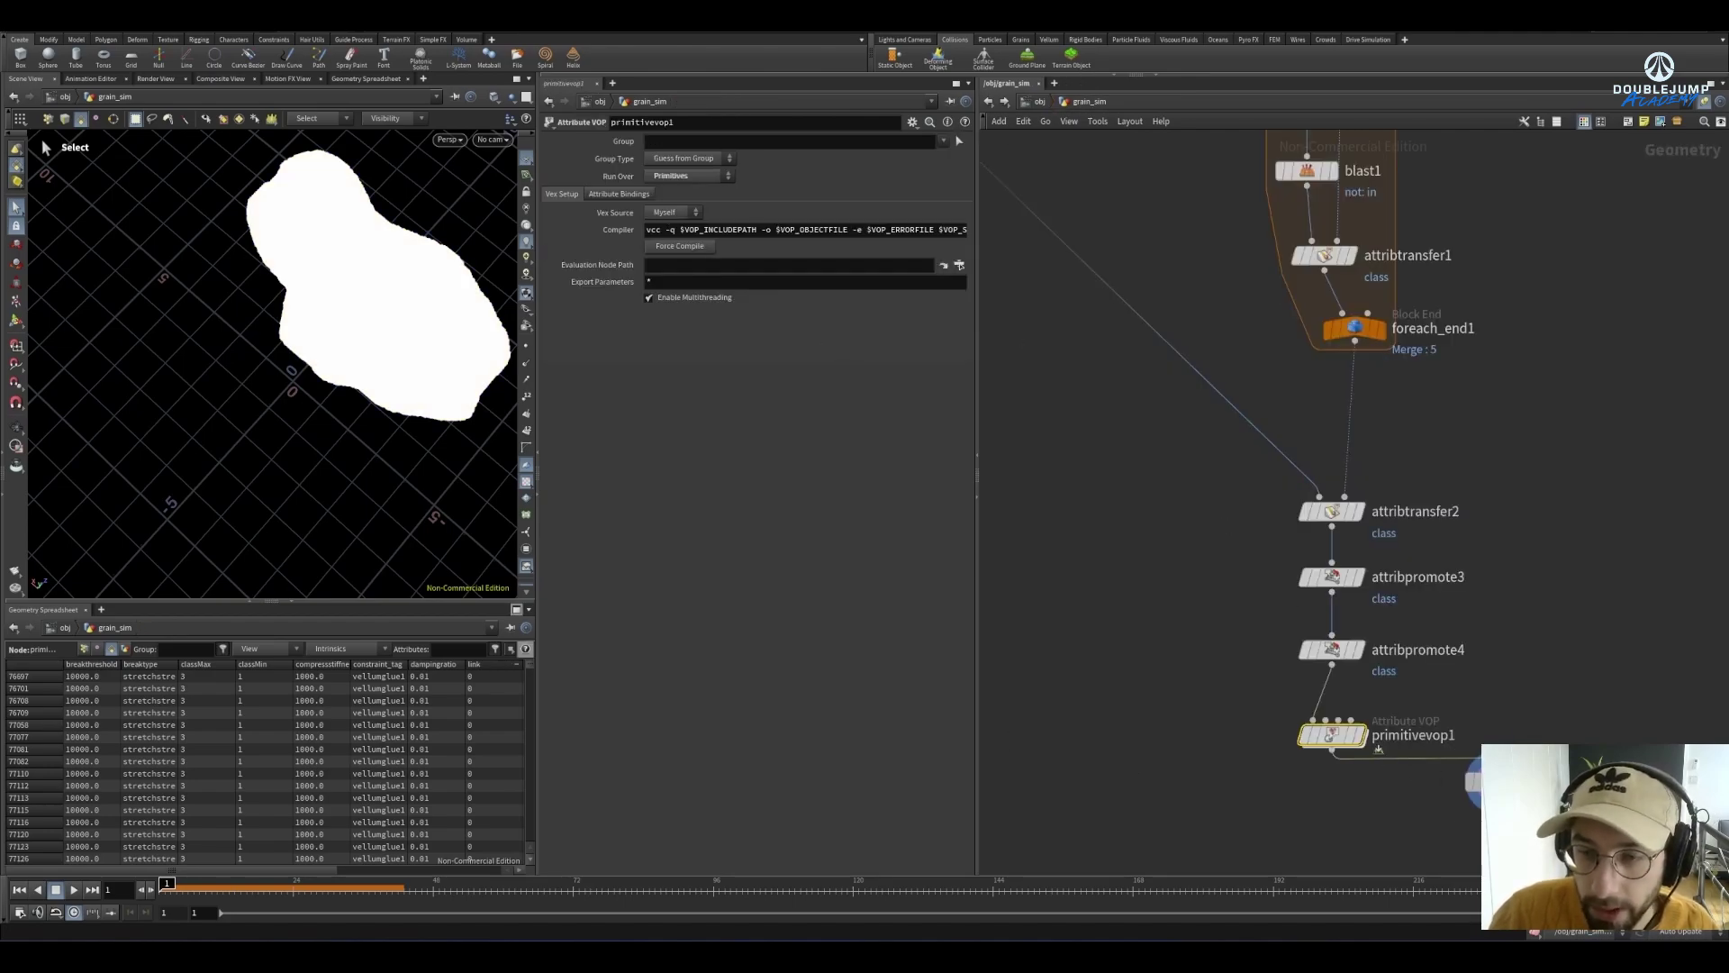
Set color1's class to Primitive and examine the link colouring along the boundaries between the pieces
{"action": "left_click", "coordinate": [1474, 781]}
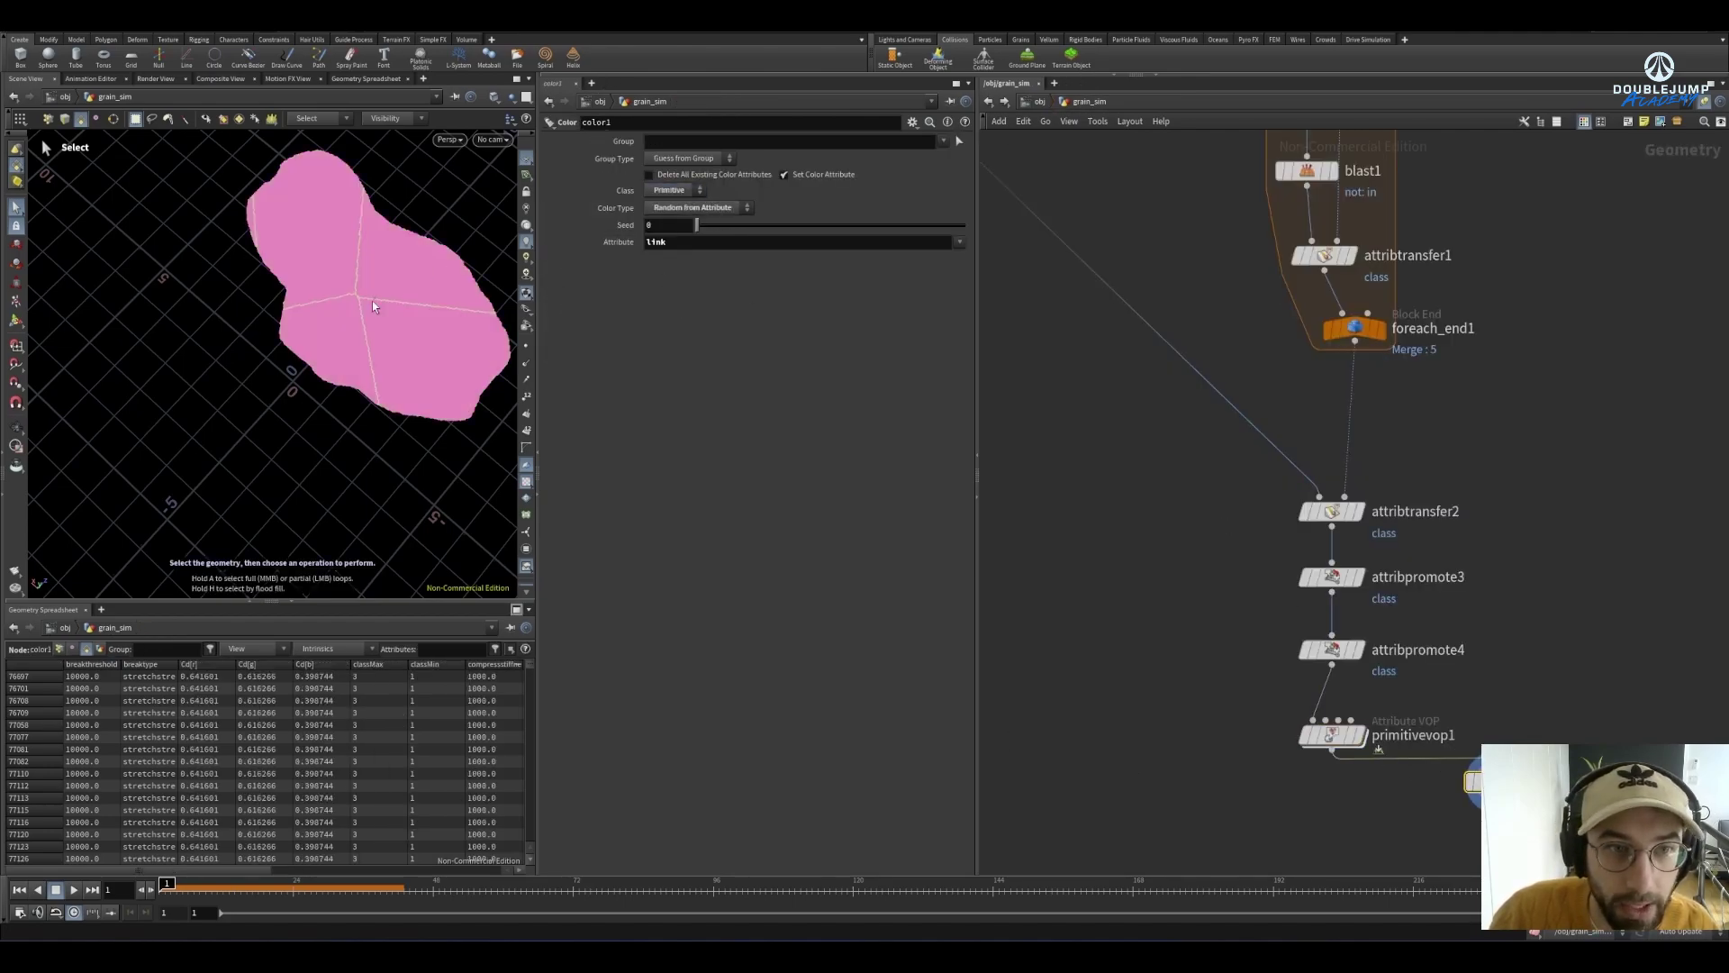
{"action": "right_click_drag", "start_coordinate": [373, 303], "coordinate": [301, 274], "text": "alt"}
{"action": "middle_click_drag", "start_coordinate": [299, 276], "coordinate": [277, 344], "text": "alt"}
{"action": "right_click_drag", "start_coordinate": [277, 344], "coordinate": [357, 360], "text": "alt"}
{"action": "right_click_drag", "start_coordinate": [223, 326], "coordinate": [270, 340], "text": "alt"}
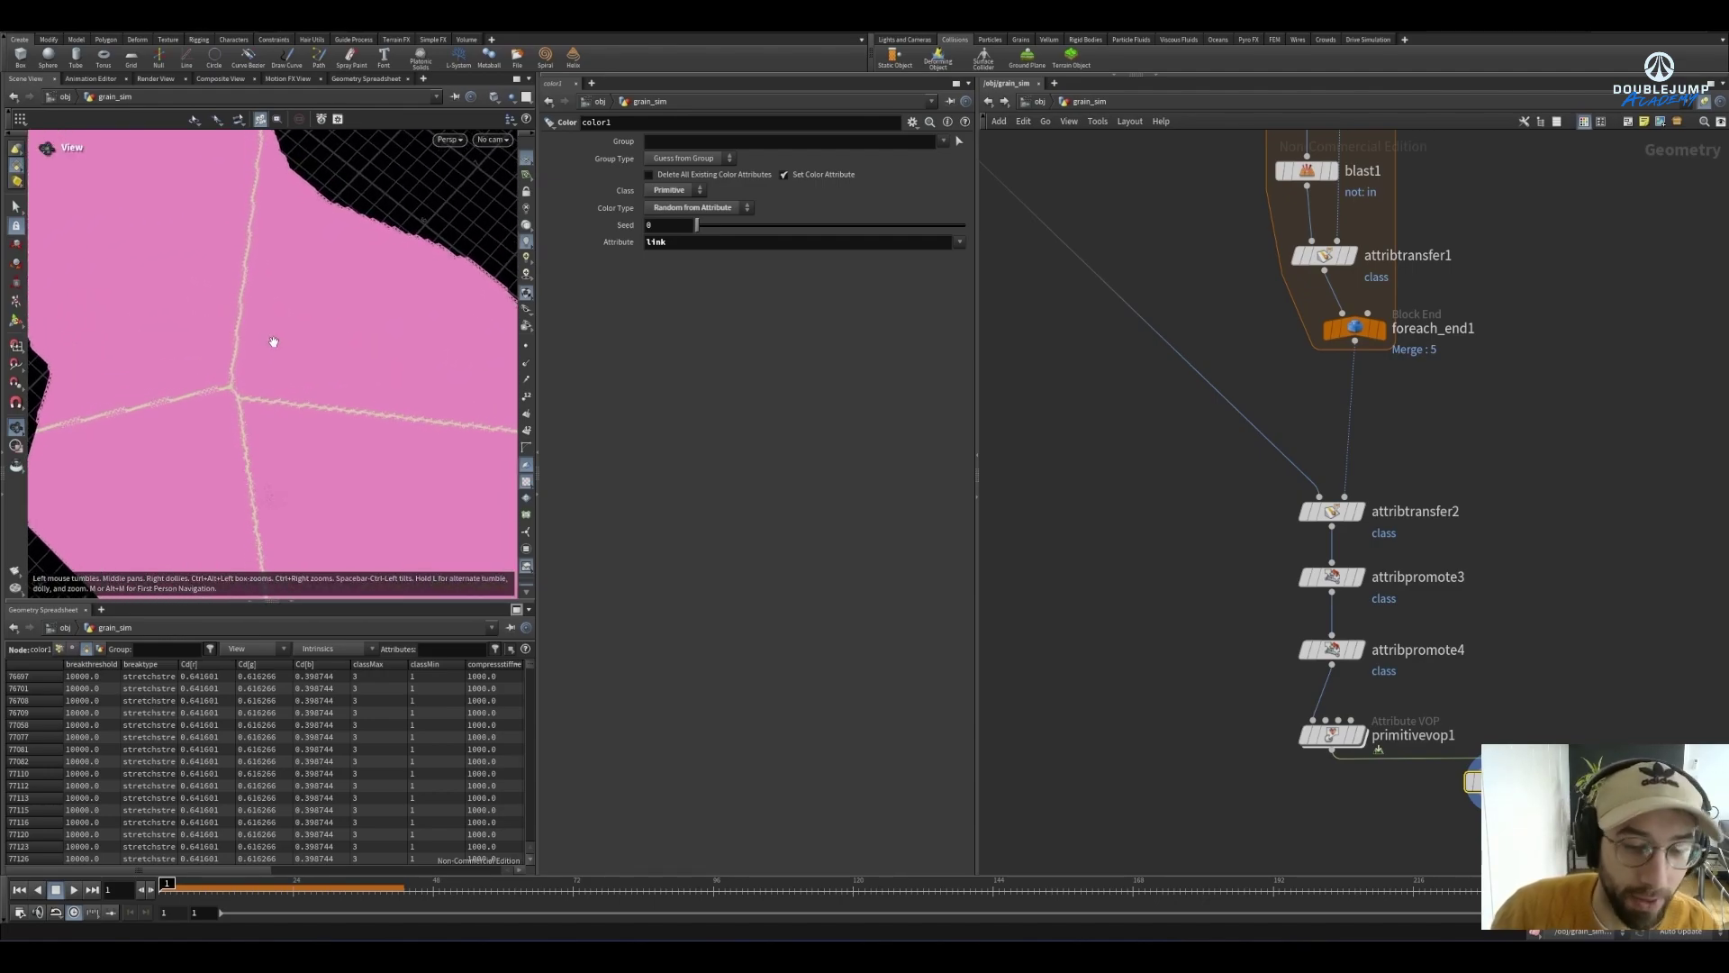
{"action": "middle_click_drag", "start_coordinate": [270, 340], "coordinate": [339, 413], "text": "alt"}
{"action": "key", "text": "s"}
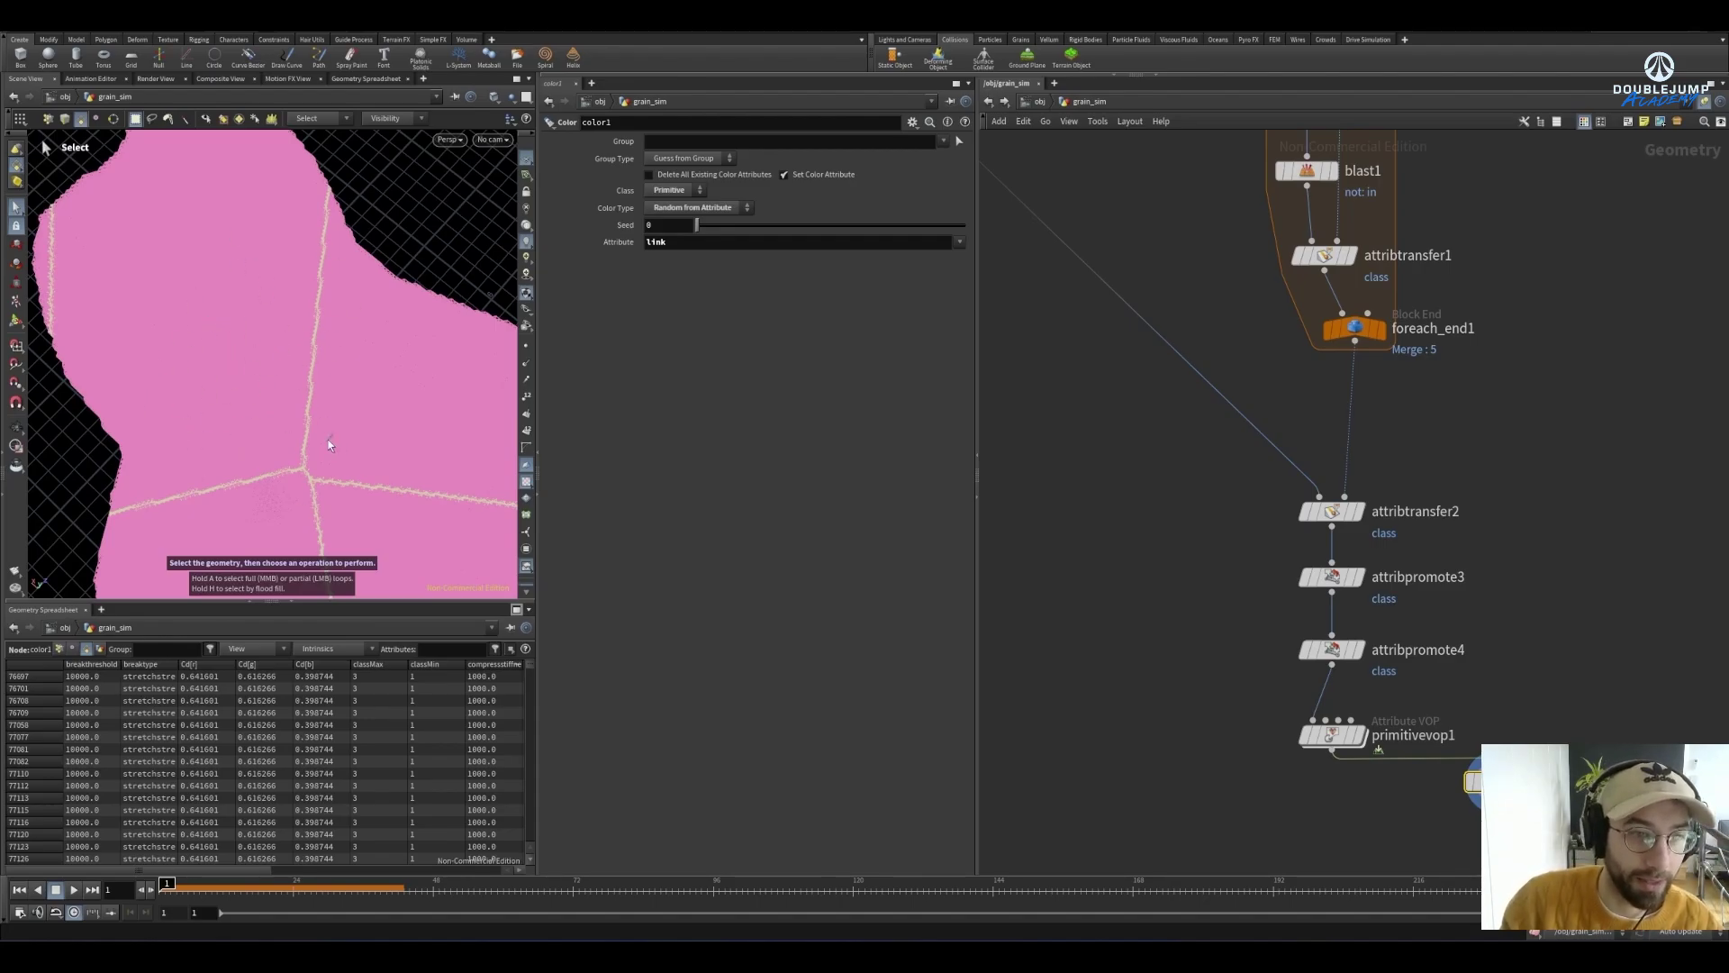
{"action": "key", "text": "Escape"}
{"action": "scroll", "coordinate": [306, 451], "scroll_direction": "up", "scroll_amount": 5}
{"action": "scroll", "coordinate": [297, 423], "scroll_direction": "down", "scroll_amount": 6}
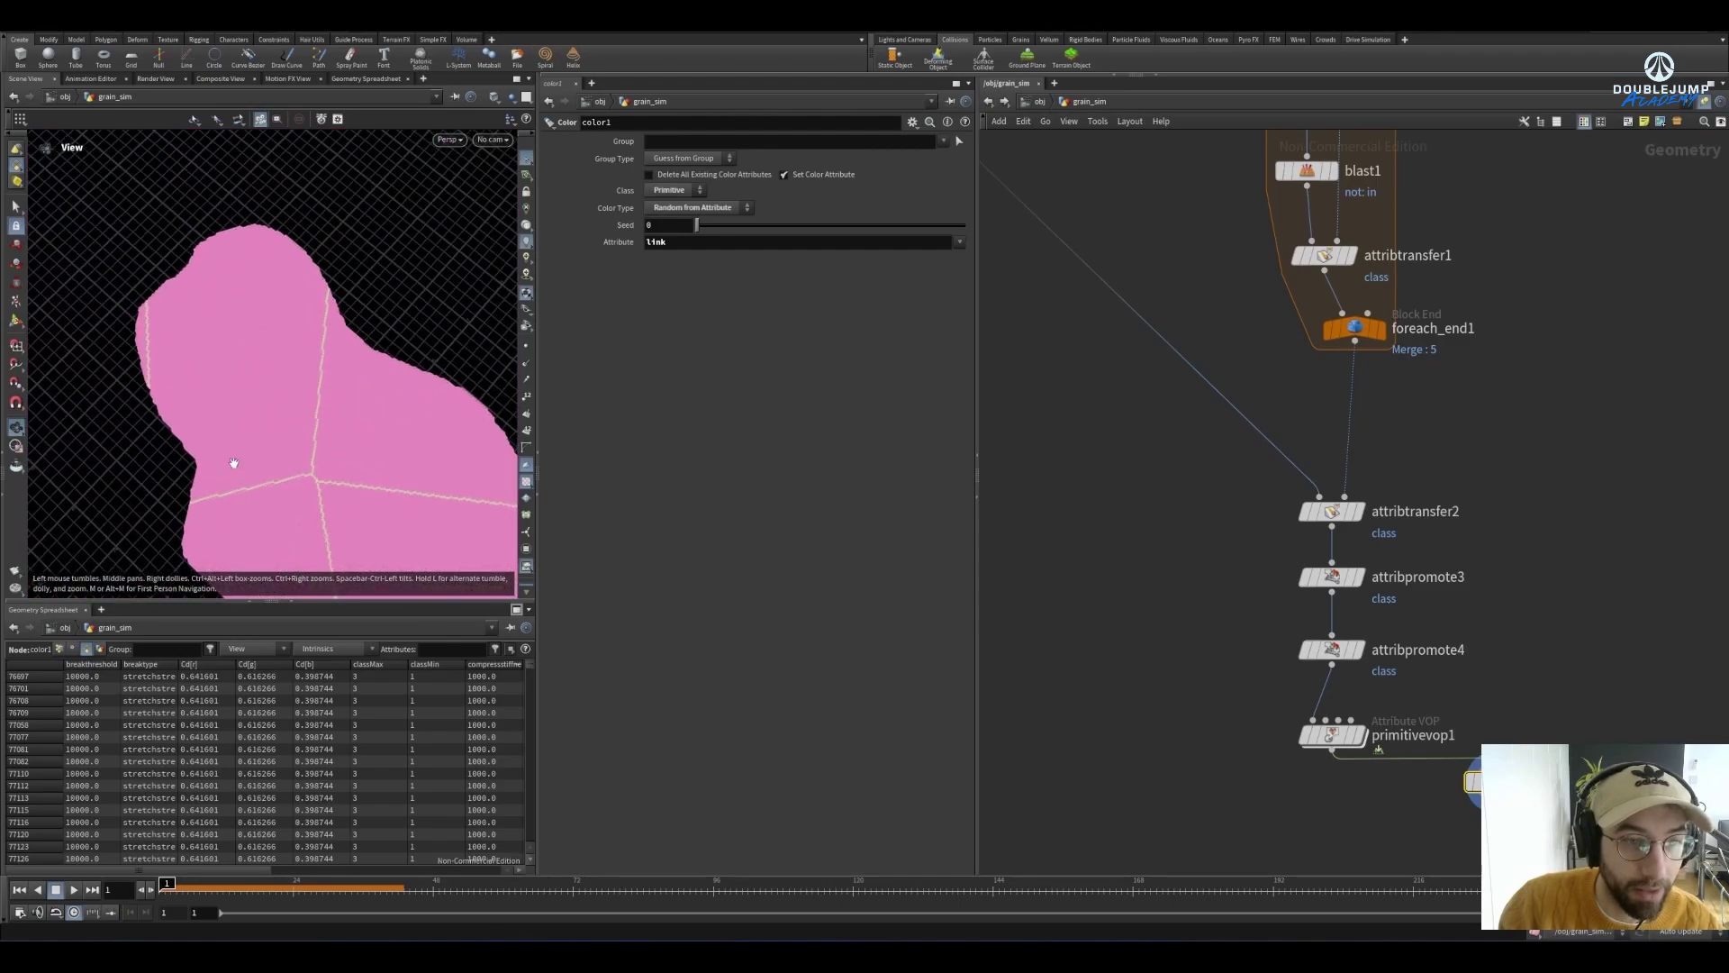
Examine the colored constraints and their link attribute values, and compare the vellumglue1, primitivevop1 and color1 nodes
{"action": "scroll", "coordinate": [295, 415], "scroll_direction": "up", "scroll_amount": 2}
{"action": "key", "text": "s"}
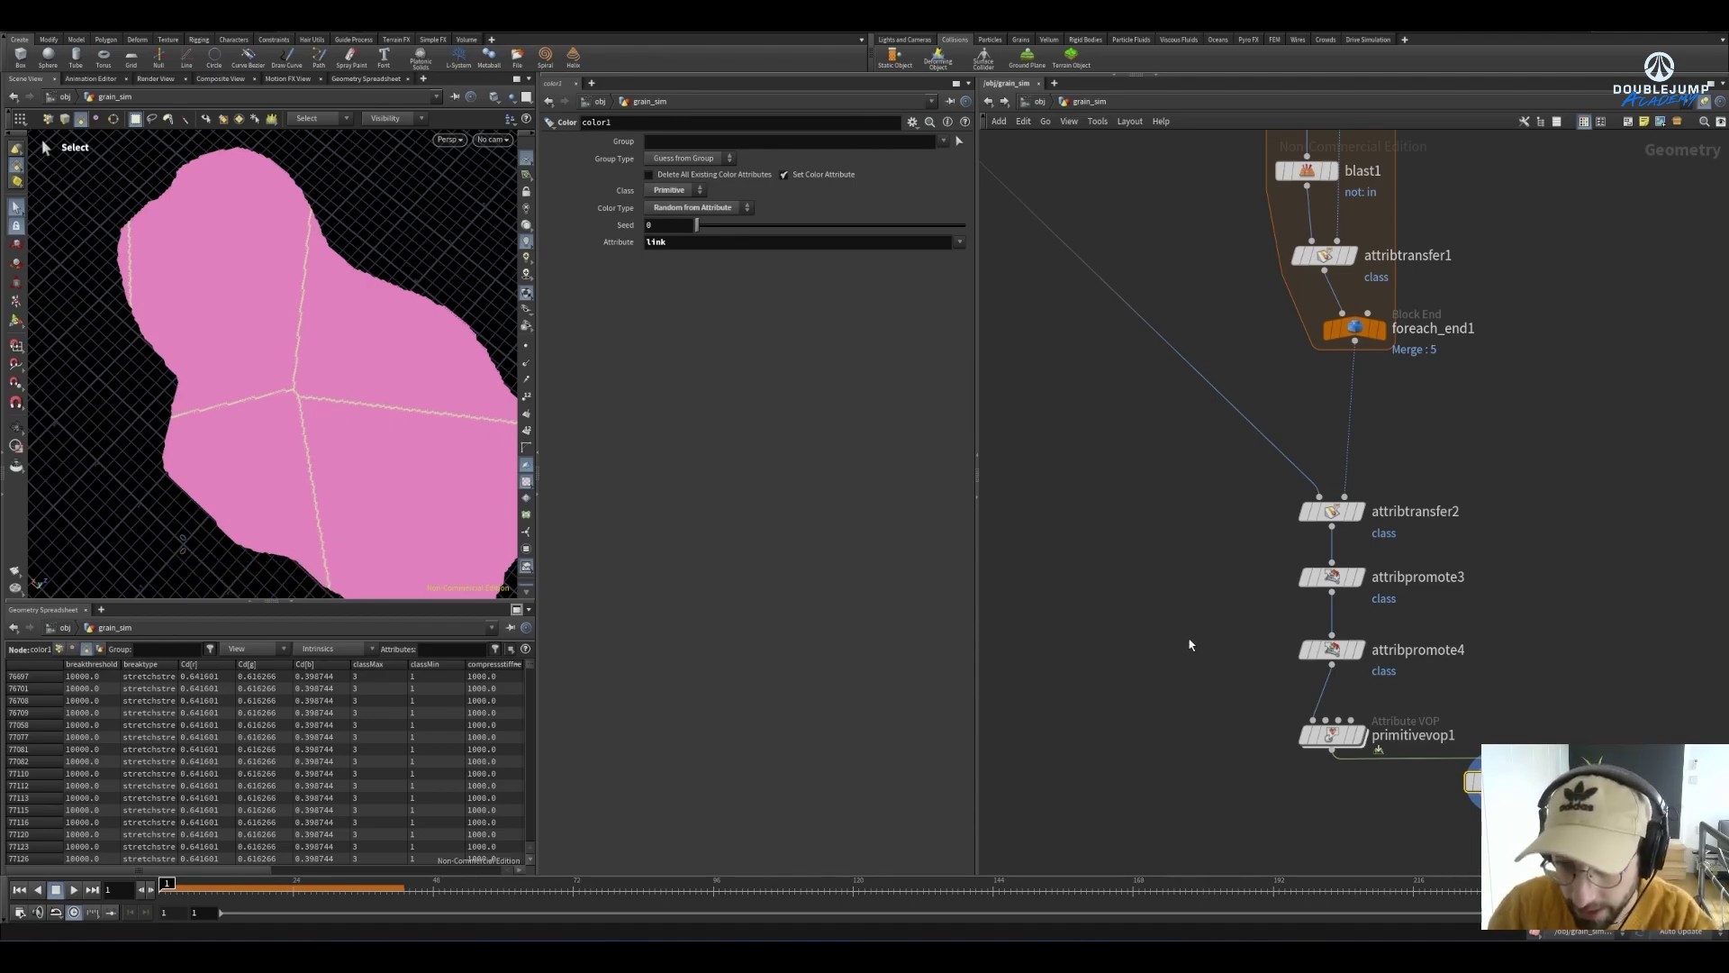
{"action": "key", "text": "f"}
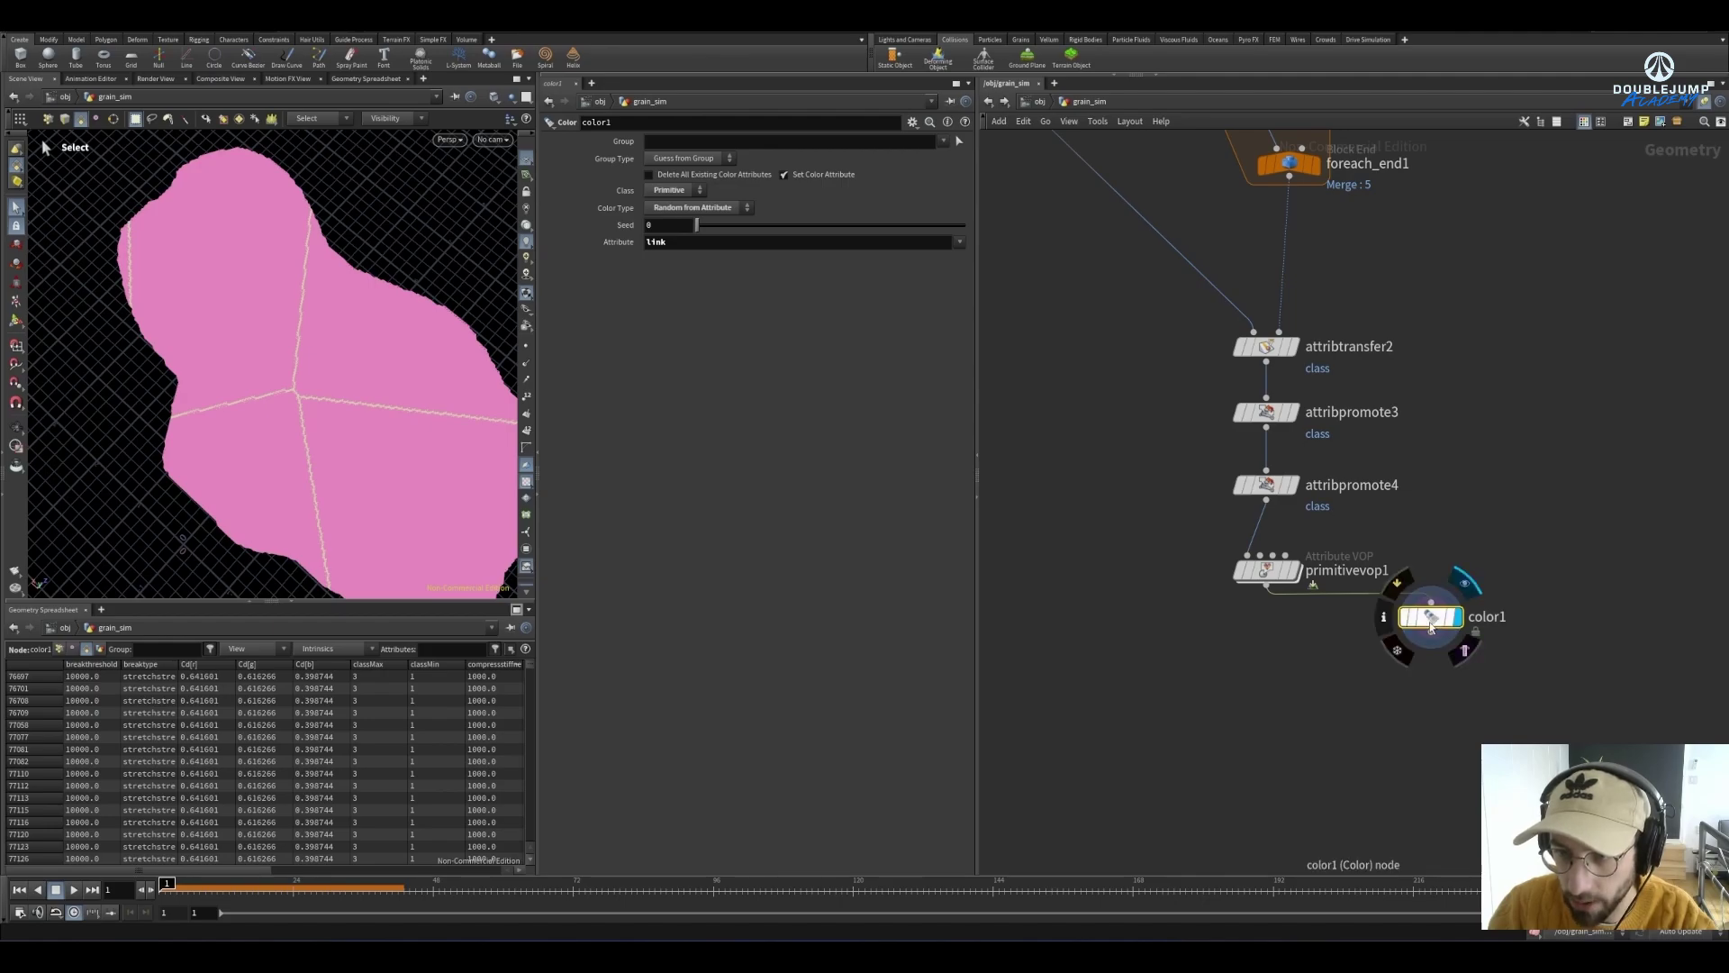
{"action": "left_click_drag", "start_coordinate": [1430, 616], "coordinate": [1466, 623]}
{"action": "key", "text": "h"}
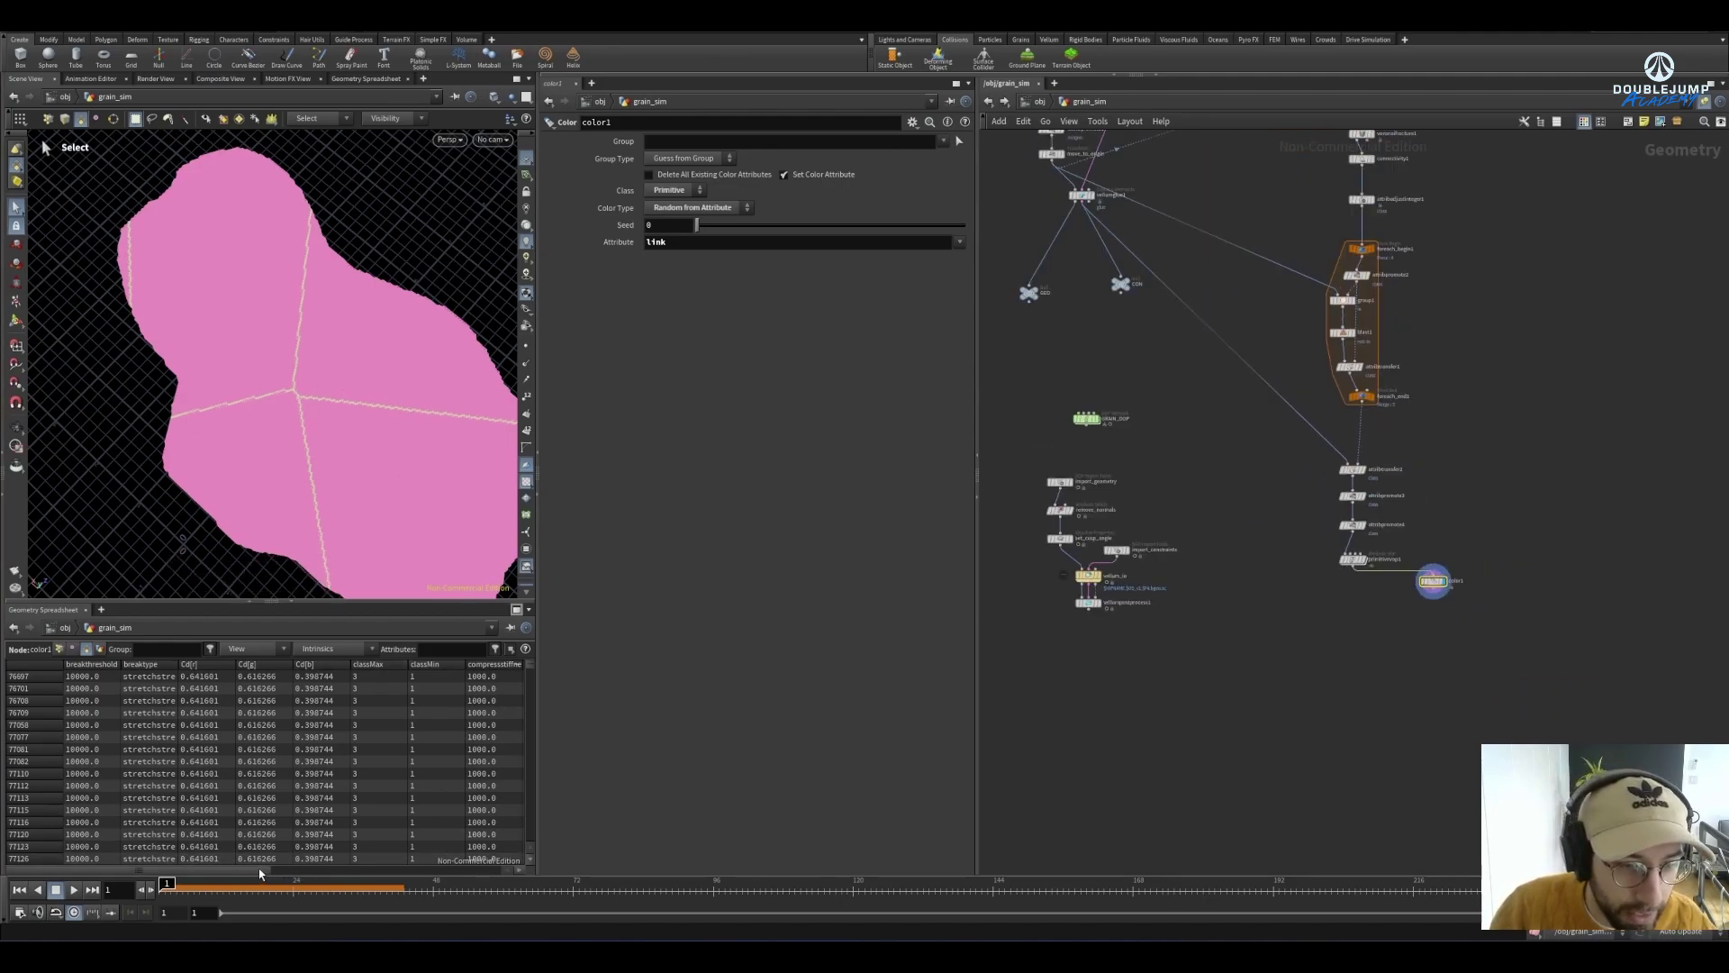
{"action": "left_click_drag", "start_coordinate": [262, 871], "coordinate": [411, 872]}
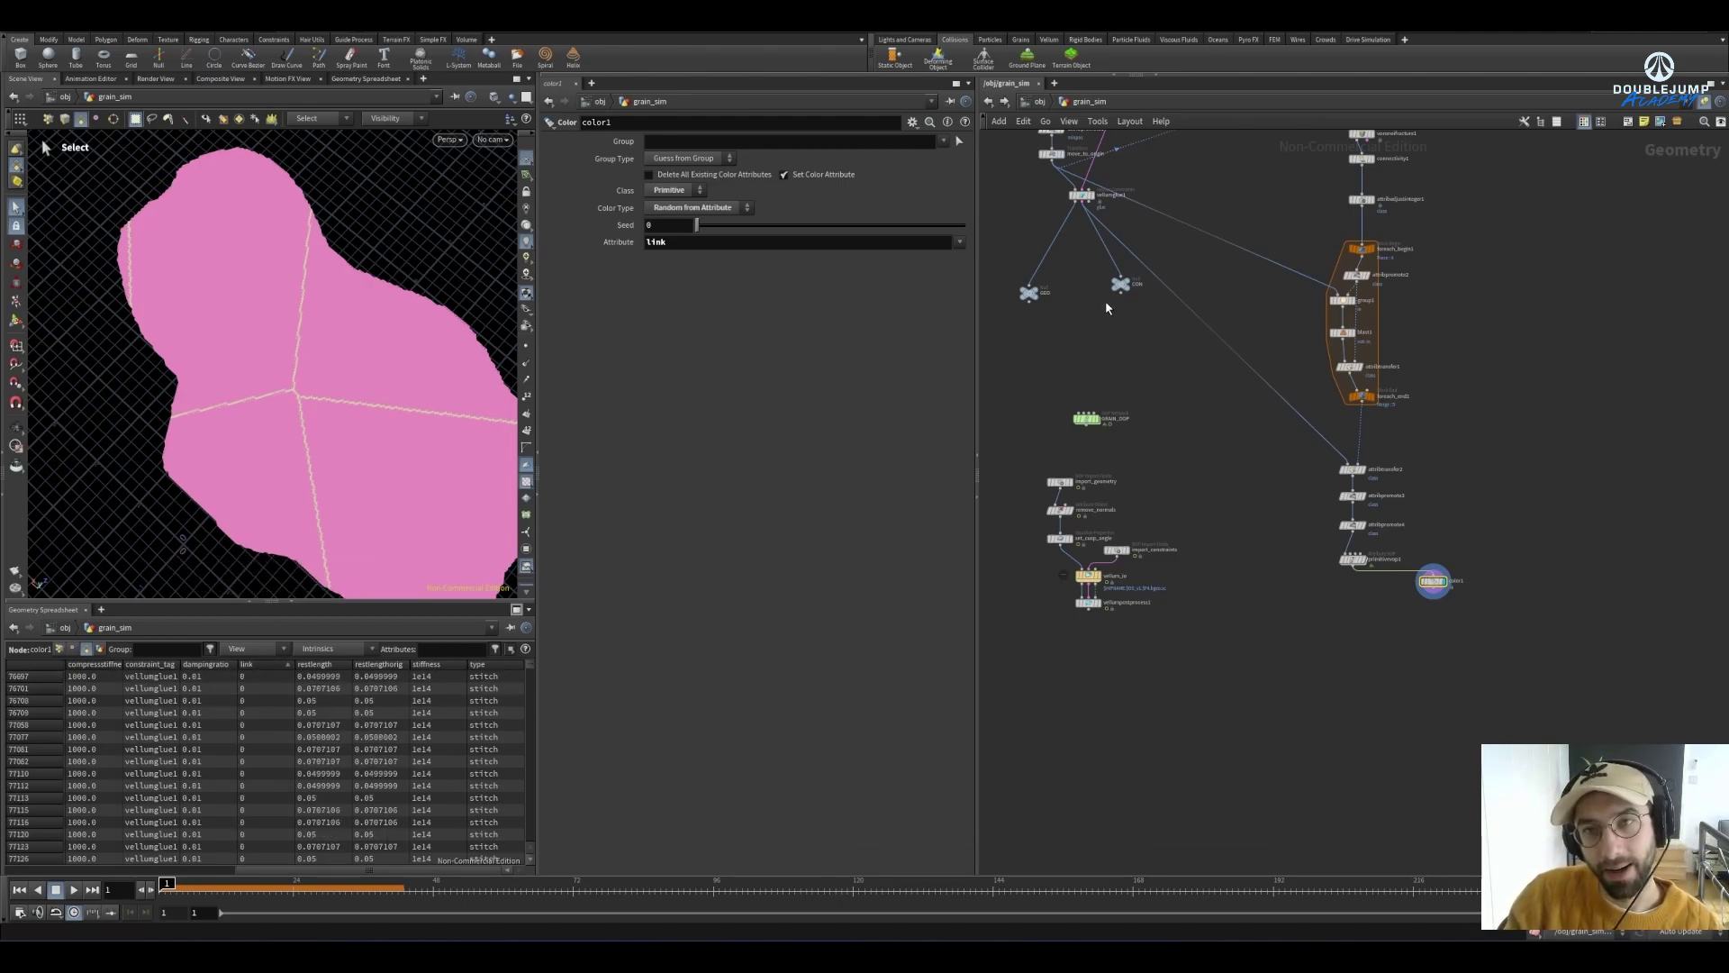
{"action": "left_click_drag", "start_coordinate": [1120, 284], "coordinate": [1130, 335]}
{"action": "left_click", "coordinate": [1080, 195]}
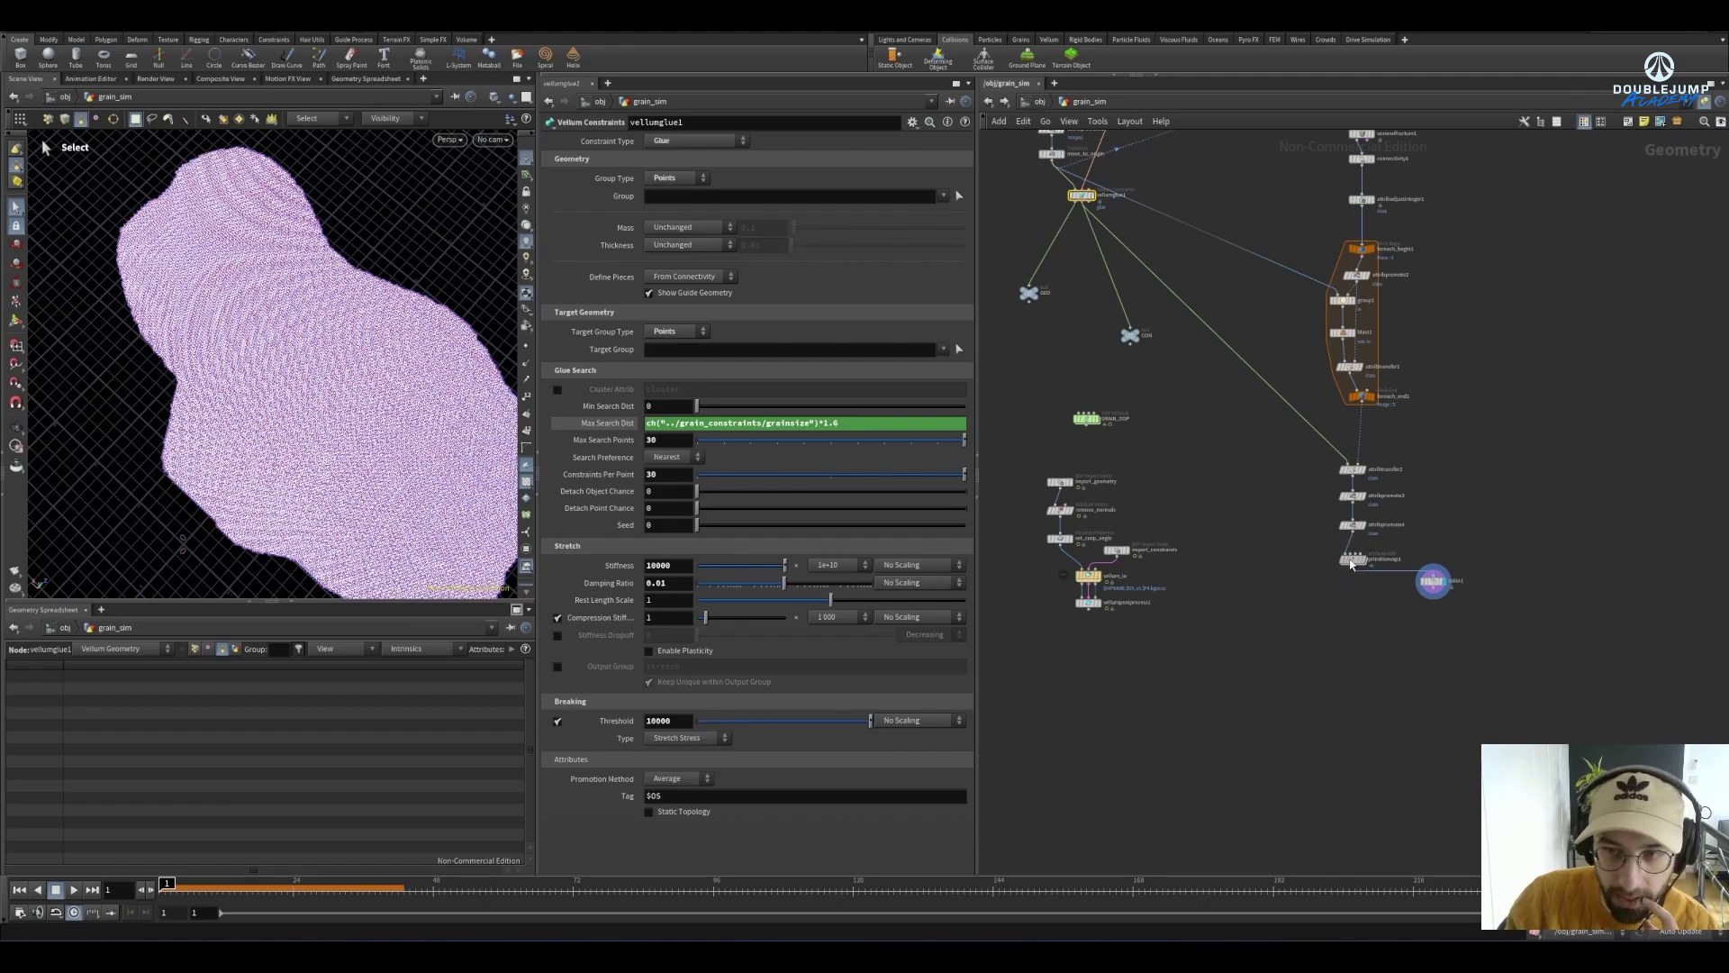
{"action": "left_click", "coordinate": [1353, 559]}
{"action": "left_click", "coordinate": [1432, 580]}
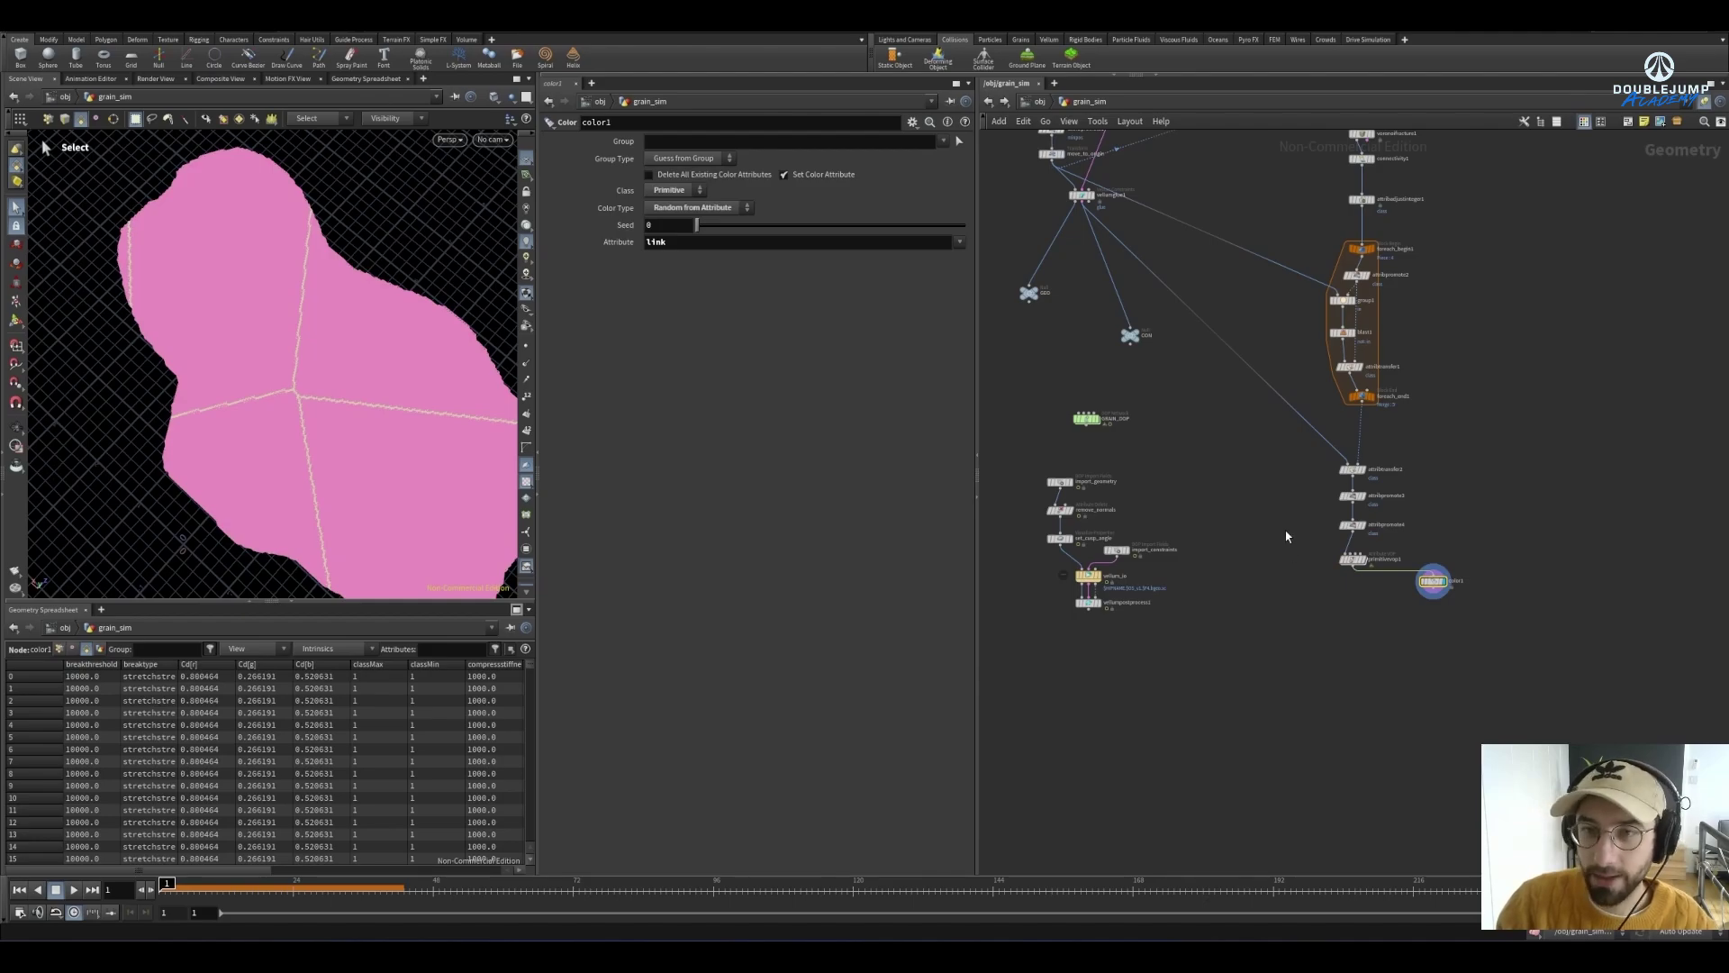
Add an Attribute Copy node between vellumglue1 and the CON null, and wire primitivevop1 into its second input
{"action": "scroll", "coordinate": [1261, 532], "scroll_direction": "up", "scroll_amount": 3}
{"action": "key", "text": "Tab"}
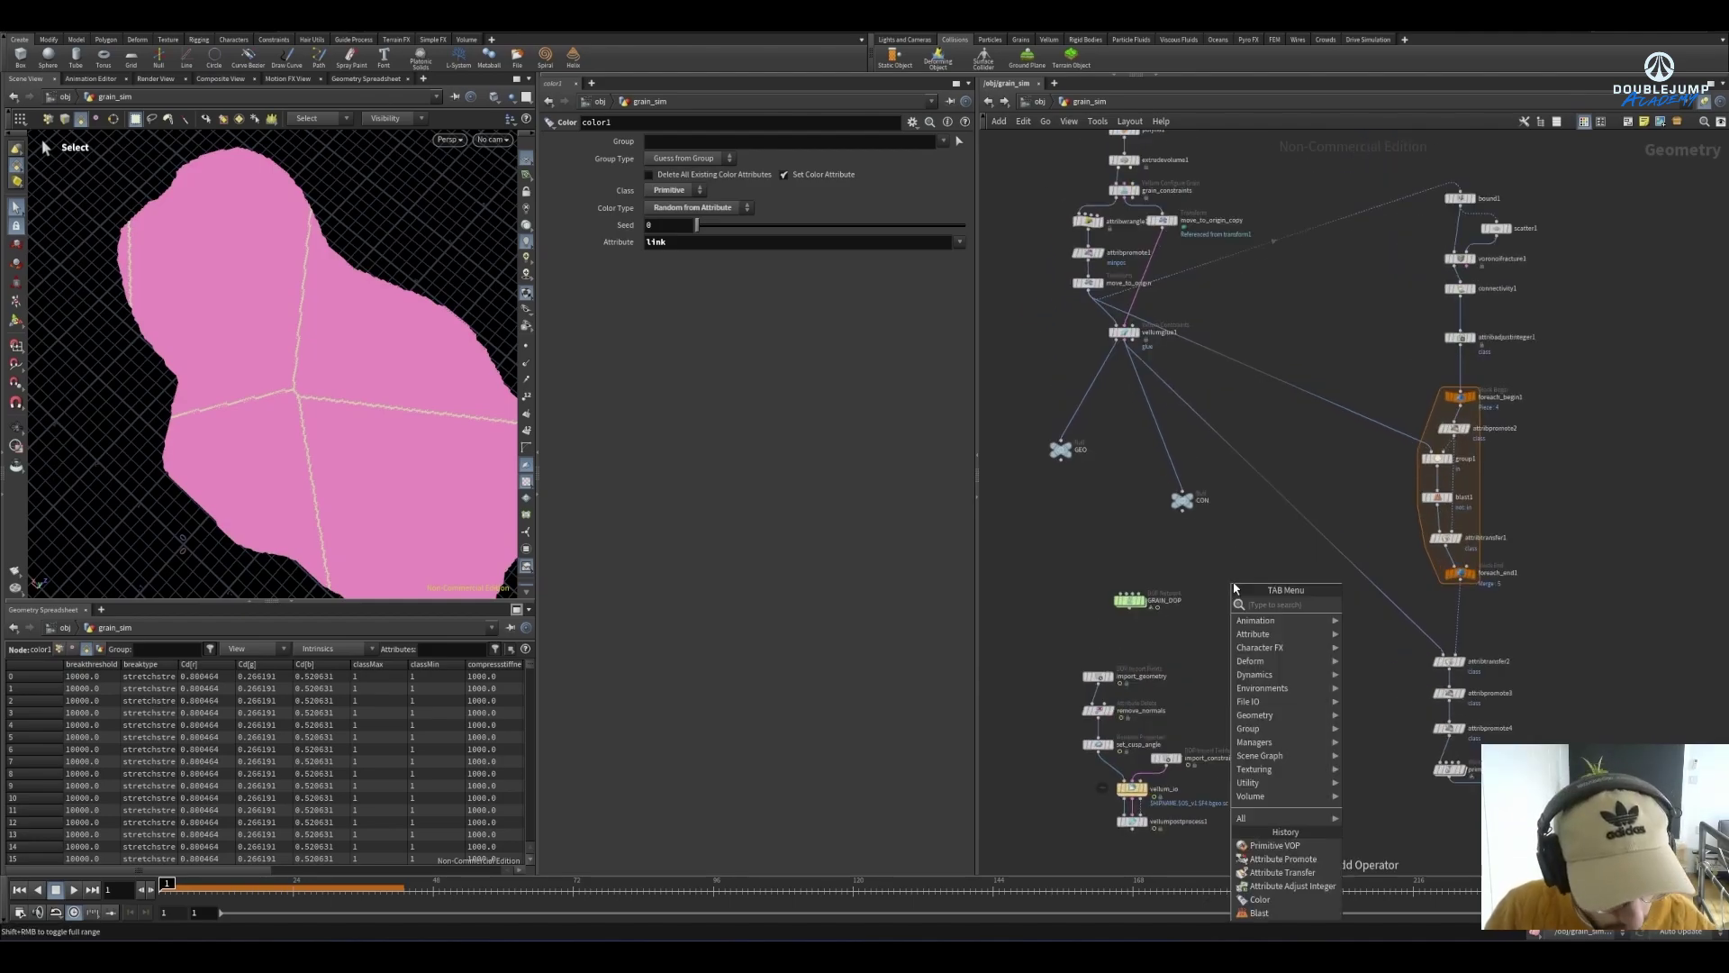
{"action": "type", "text": "att copy"}
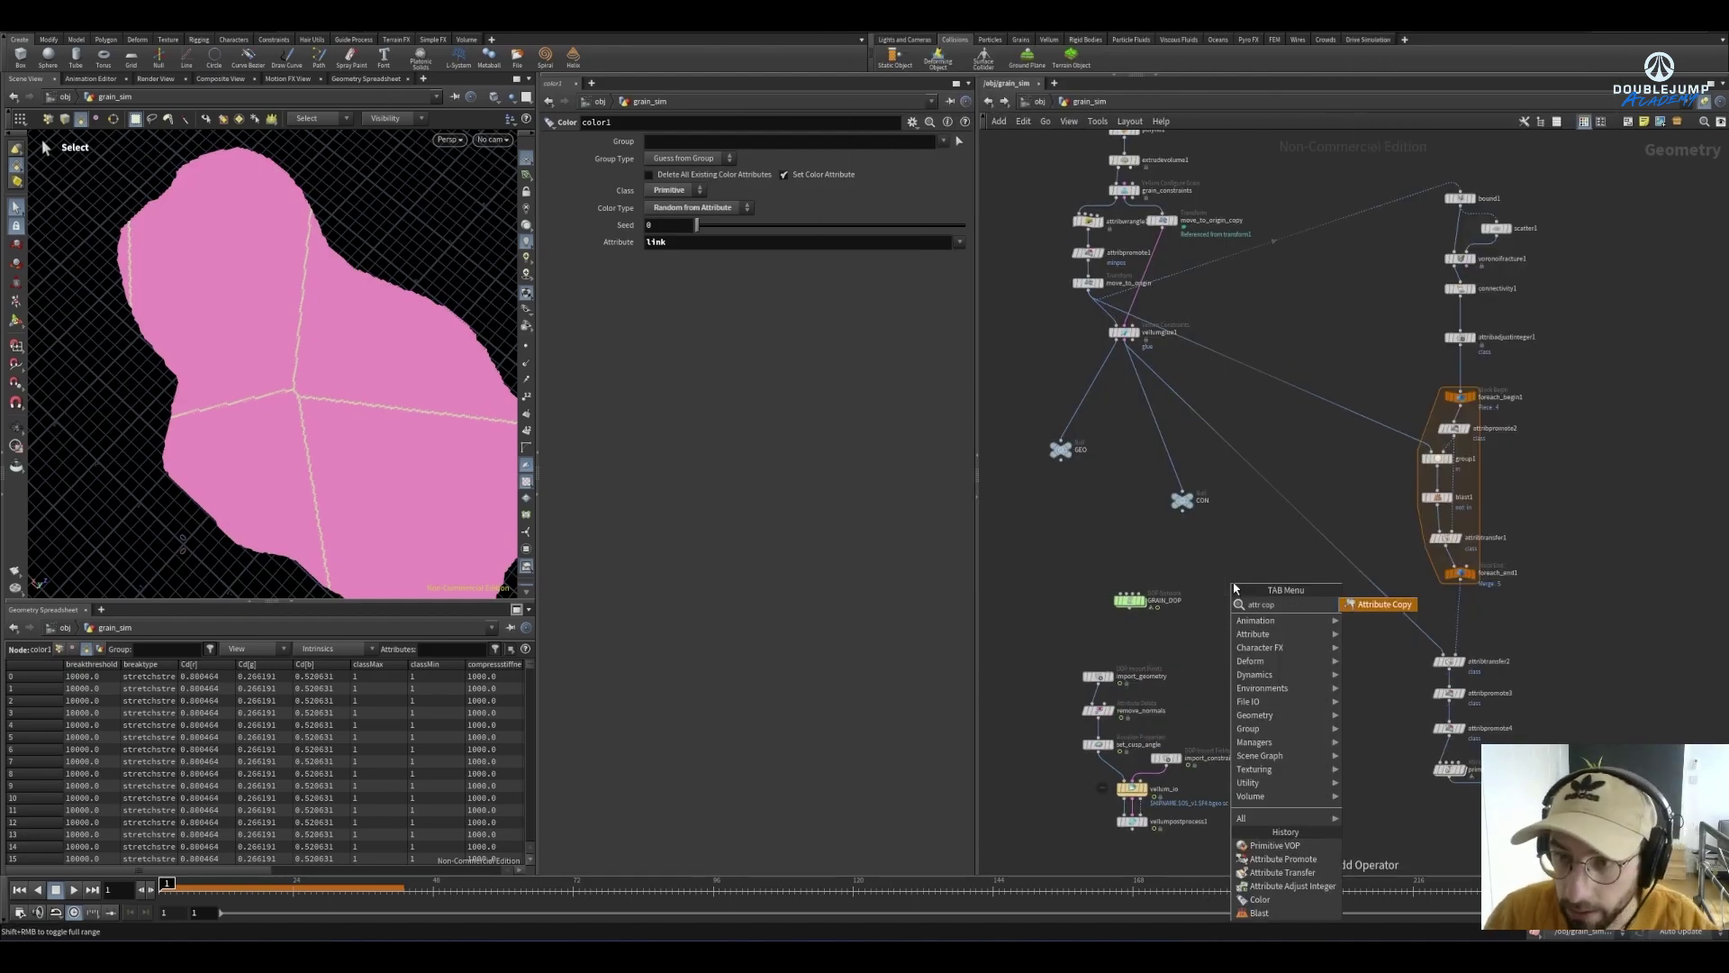
{"action": "key", "text": "Return"}
{"action": "left_click", "coordinate": [1170, 465]}
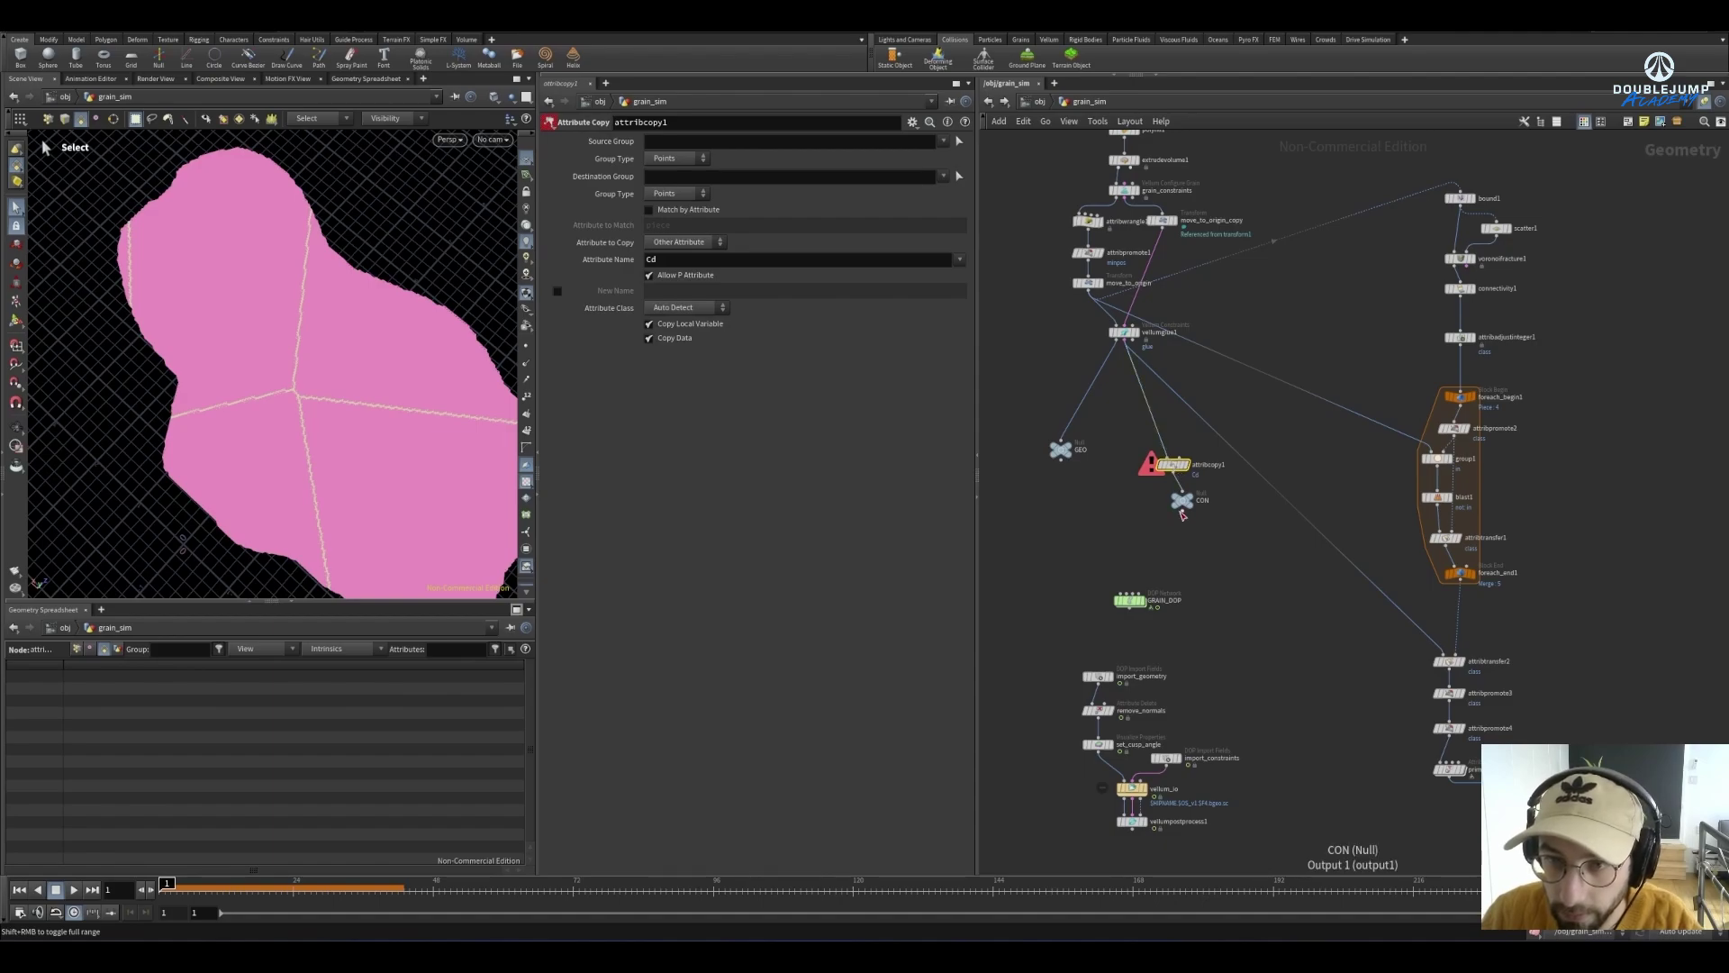
{"action": "left_click_drag", "start_coordinate": [1182, 502], "coordinate": [1144, 522]}
{"action": "left_click_drag", "start_coordinate": [1173, 465], "coordinate": [1149, 479]}
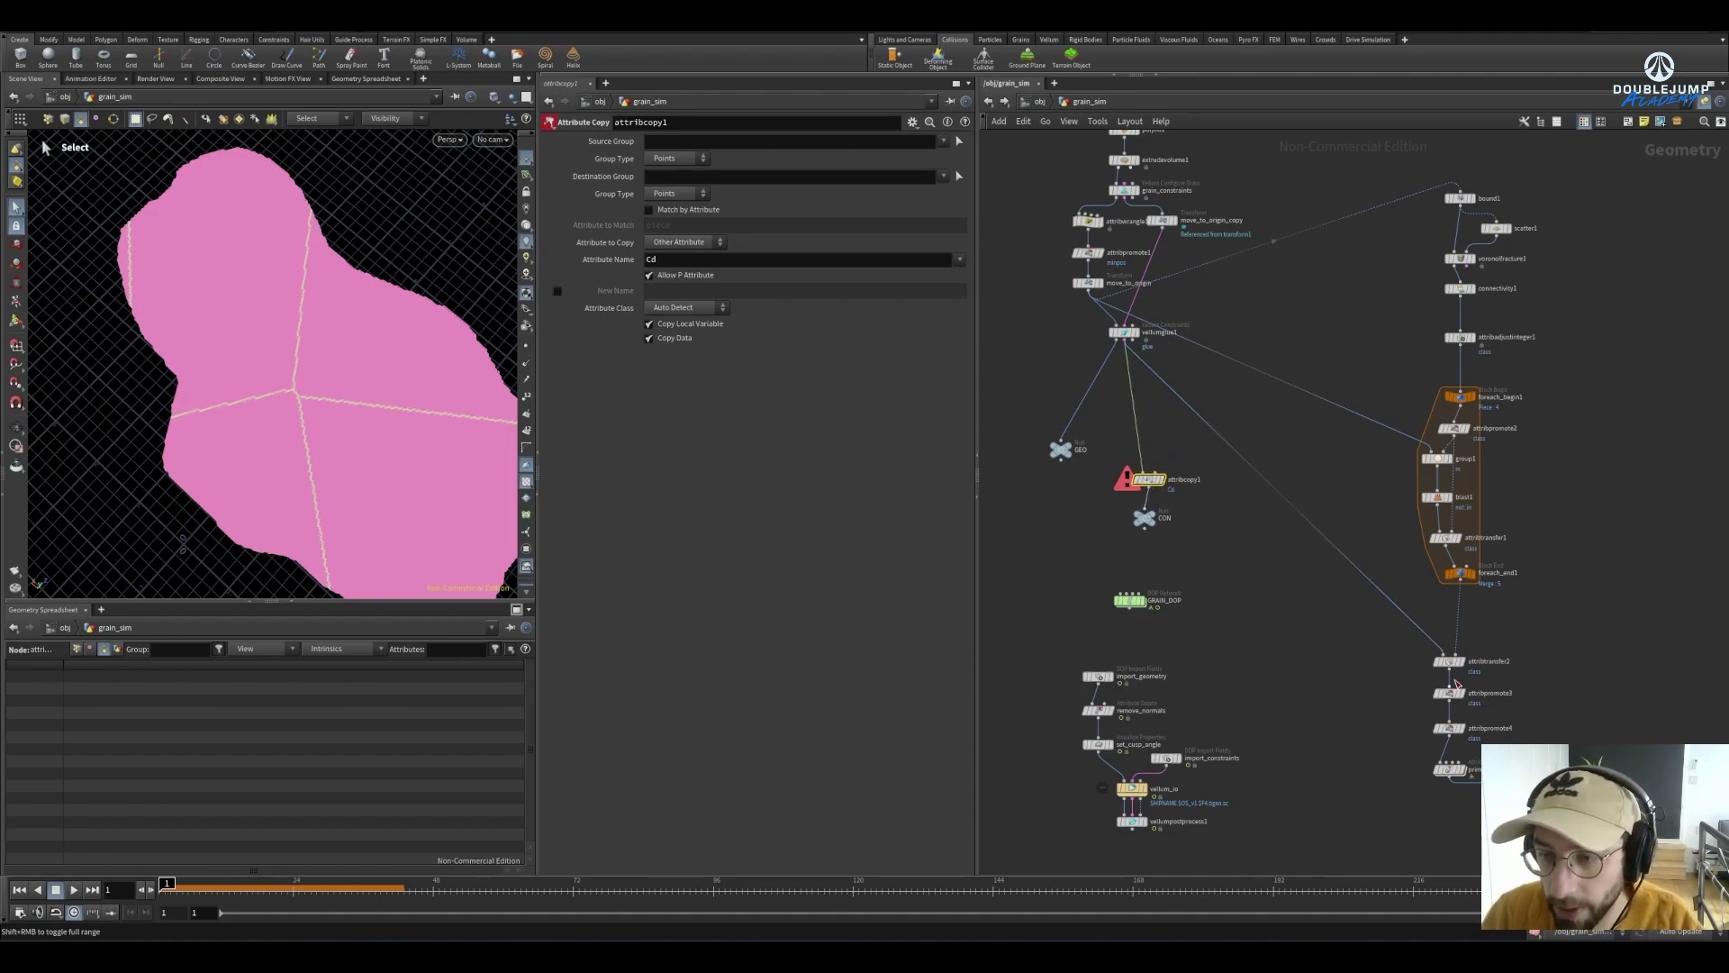
{"action": "left_click", "coordinate": [1158, 472]}
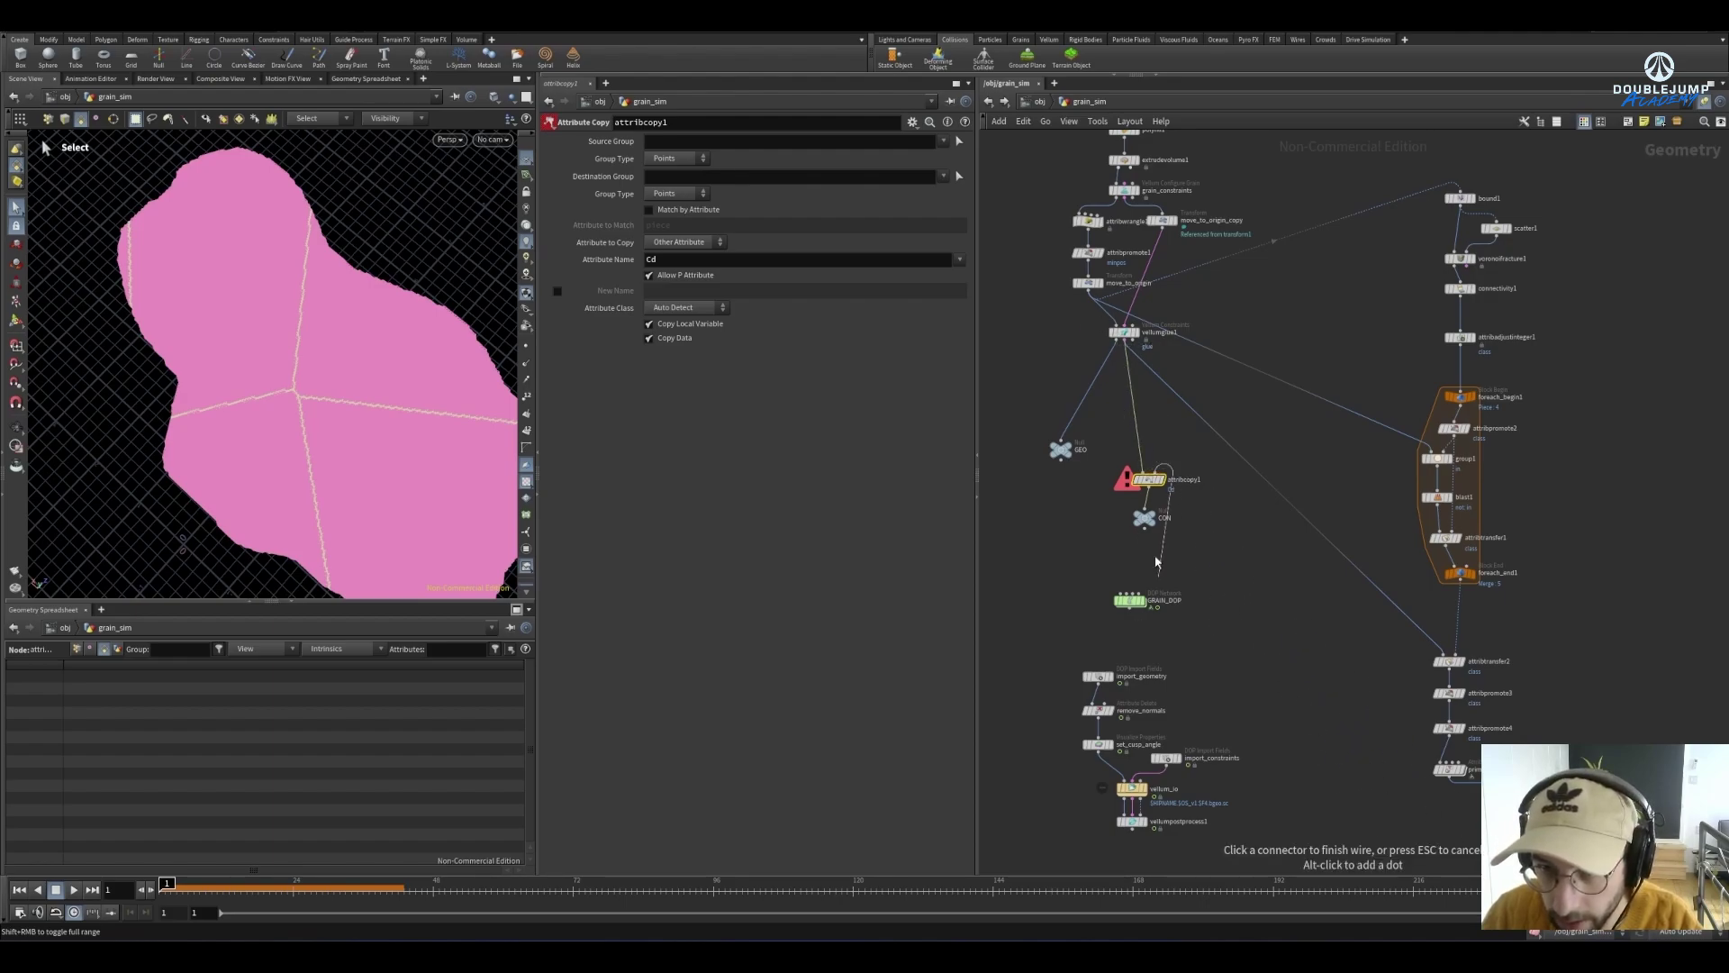
{"action": "left_click", "coordinate": [1439, 782]}
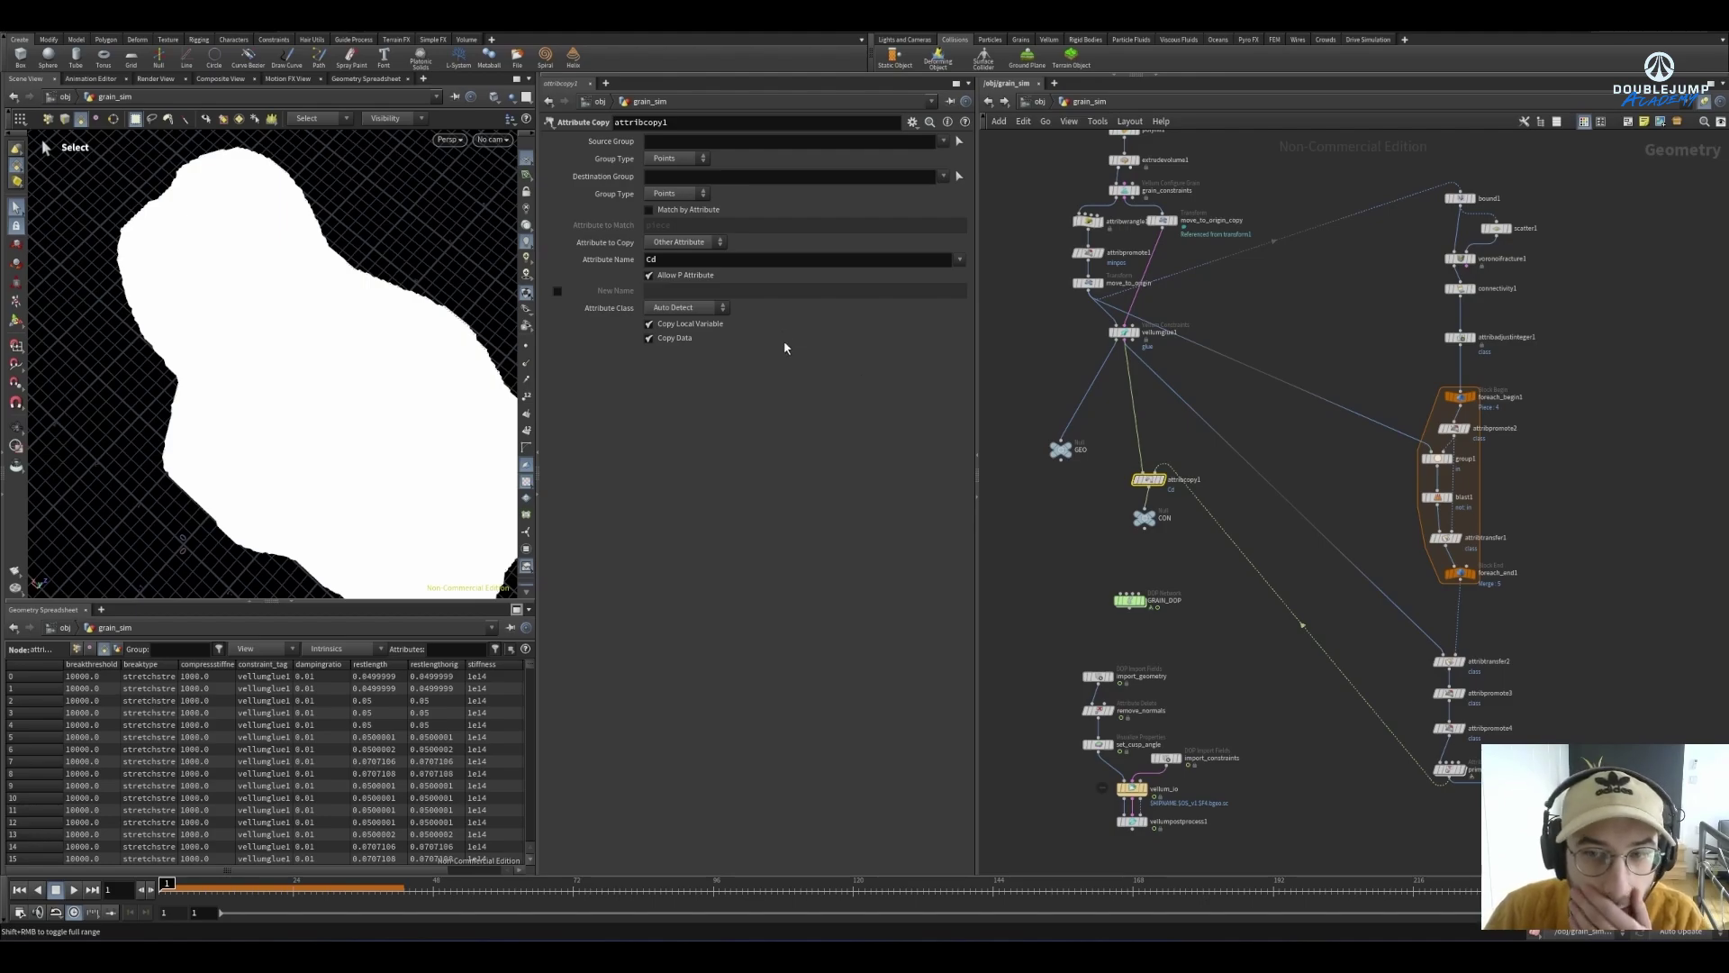
Set attribcopy1 to copy only the link attribute, with source and destination group types both set to Primitives
{"action": "left_click", "coordinate": [959, 260]}
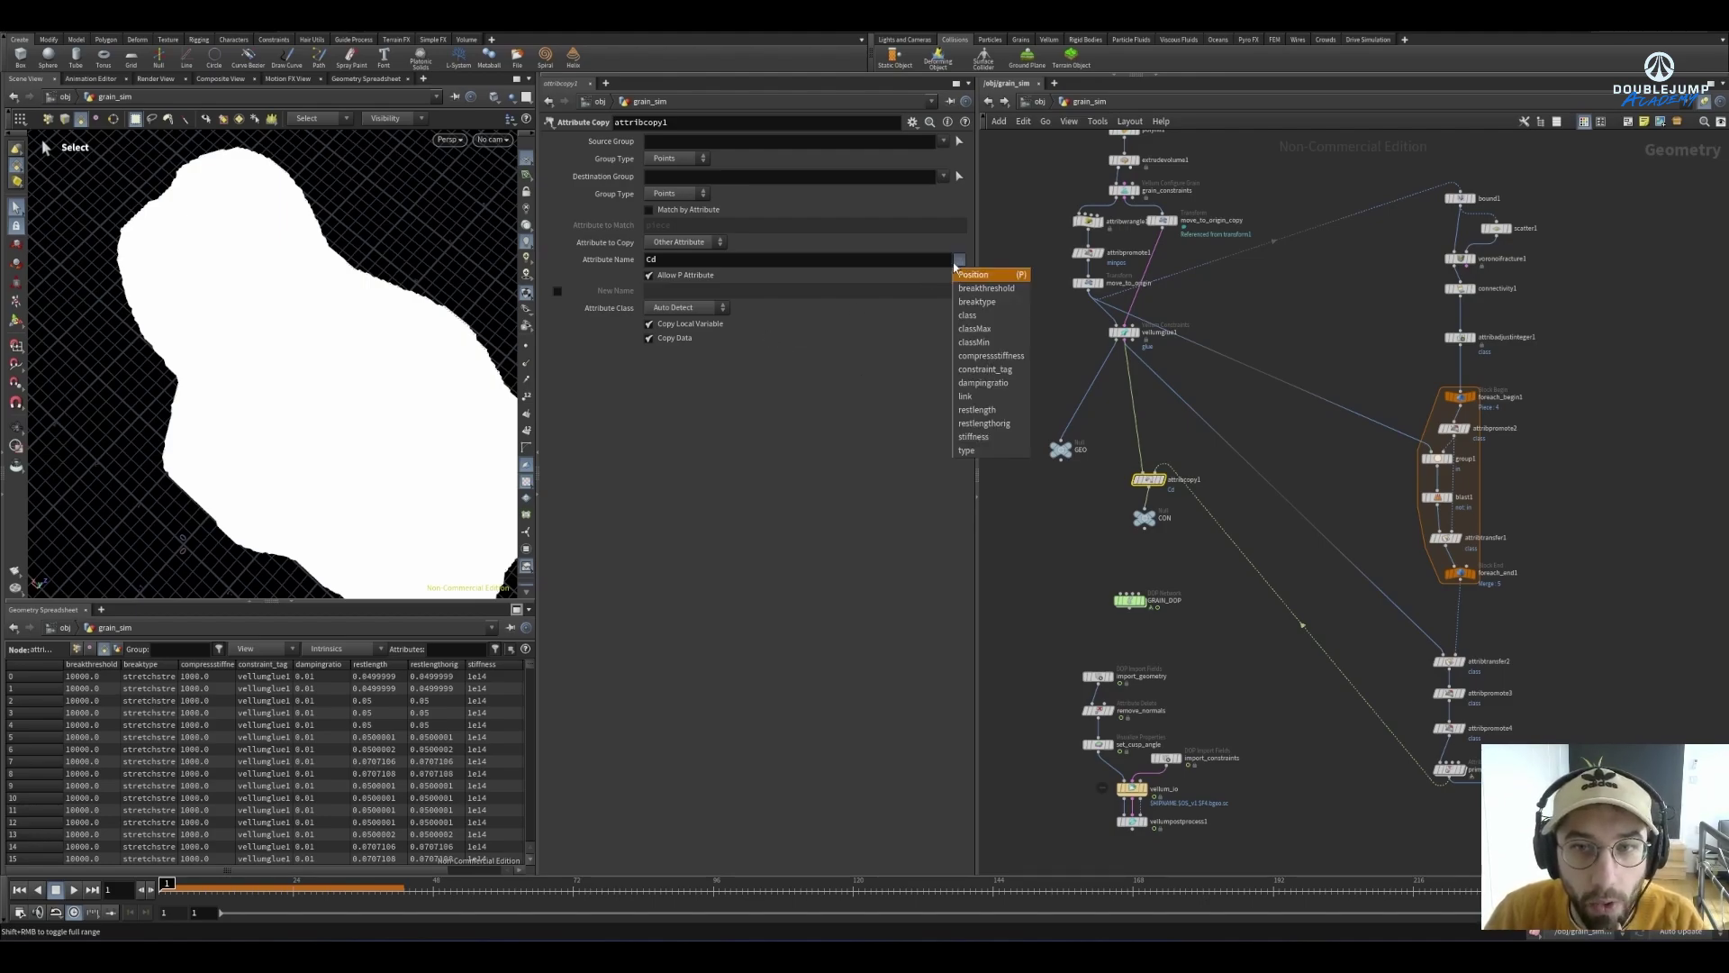
{"action": "left_click", "coordinate": [977, 398]}
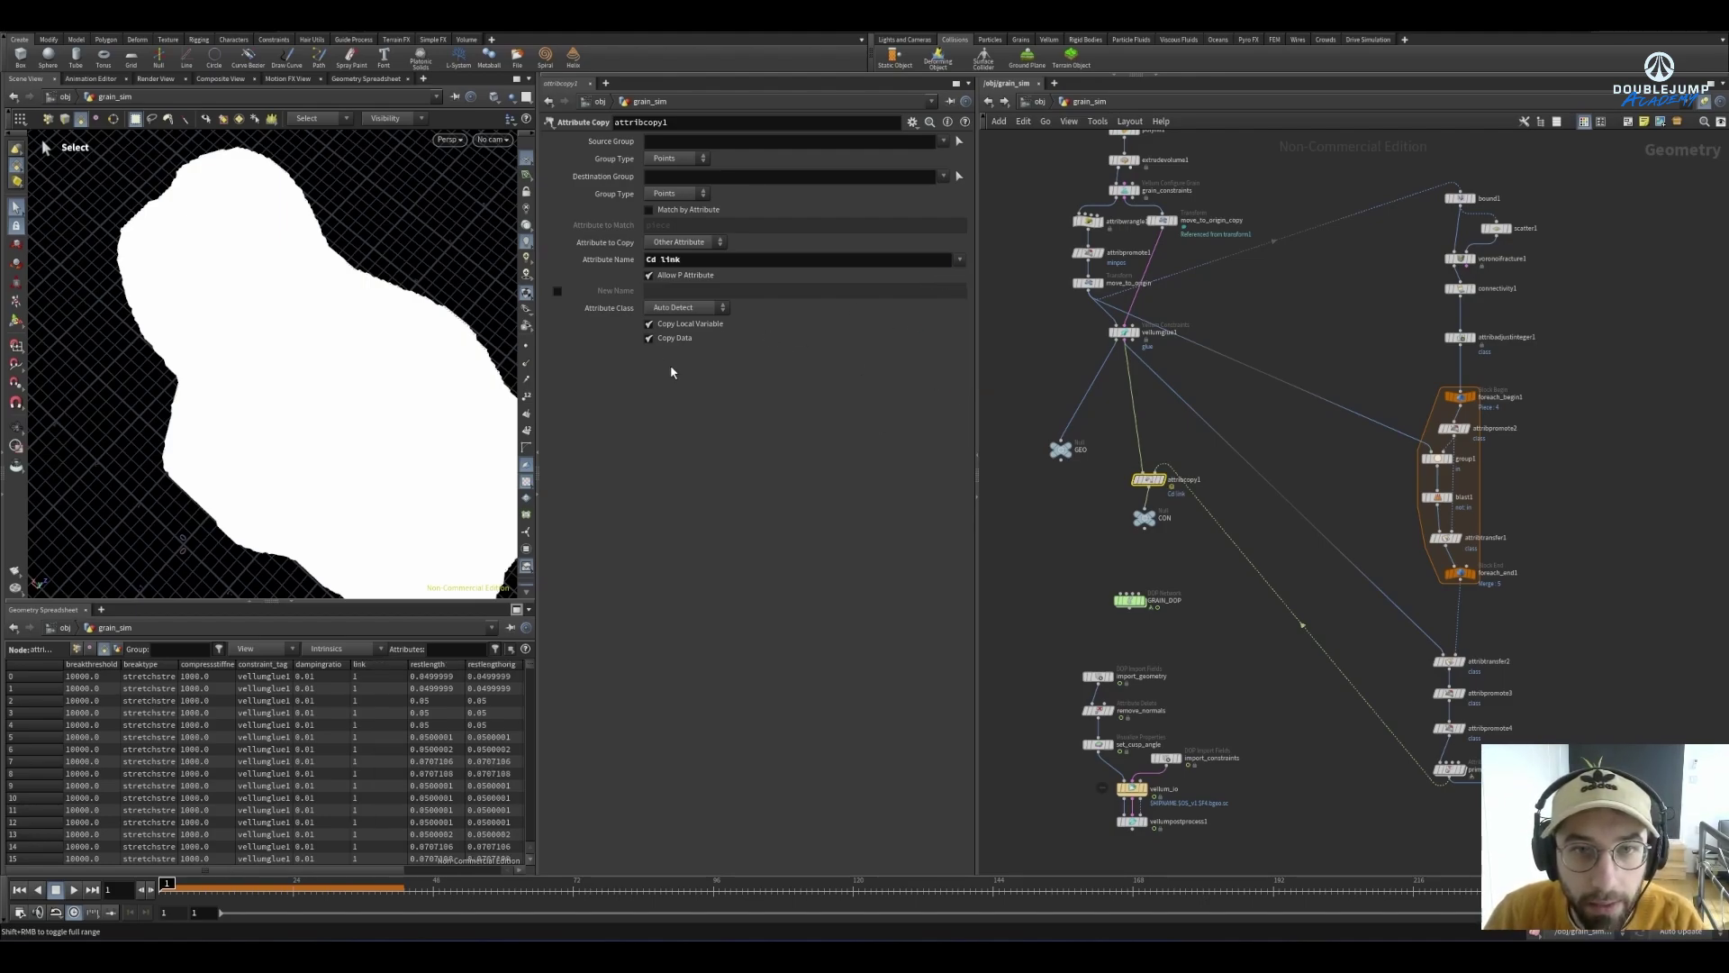
{"action": "left_click", "coordinate": [662, 260]}
{"action": "key", "text": "BackSpace"}
{"action": "key", "text": "BackSpace"}
{"action": "key", "text": "BackSpace"}
{"action": "left_click", "coordinate": [685, 160]}
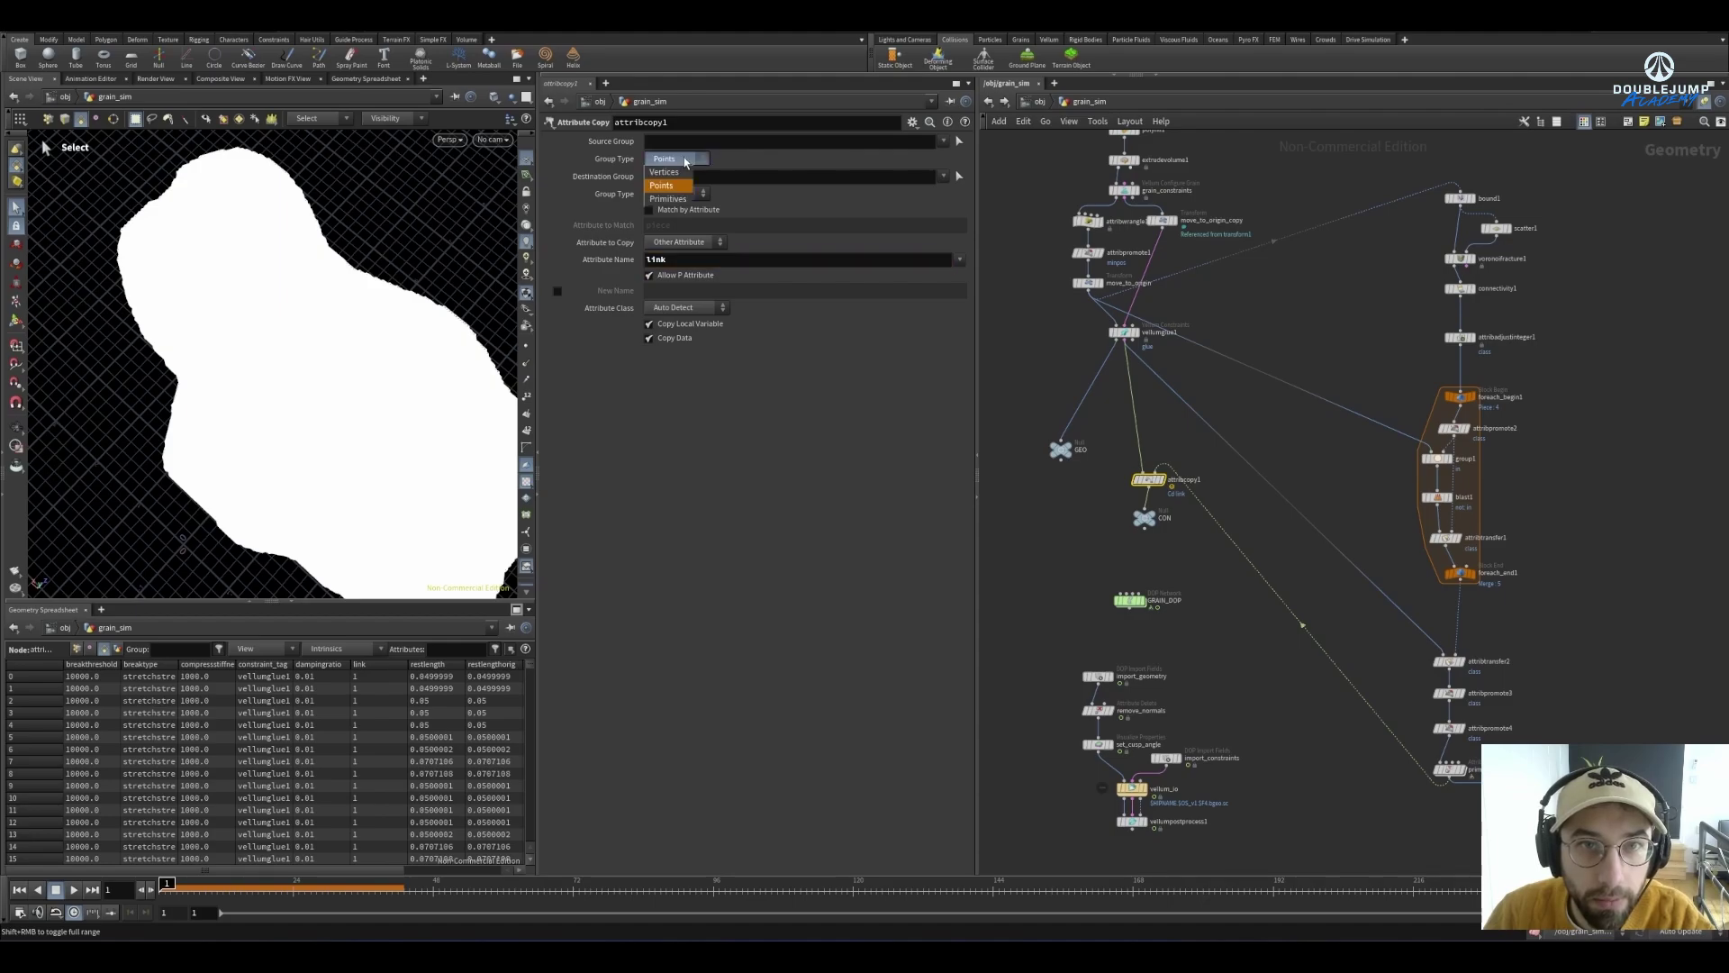
{"action": "left_click", "coordinate": [667, 199]}
{"action": "left_click", "coordinate": [682, 194]}
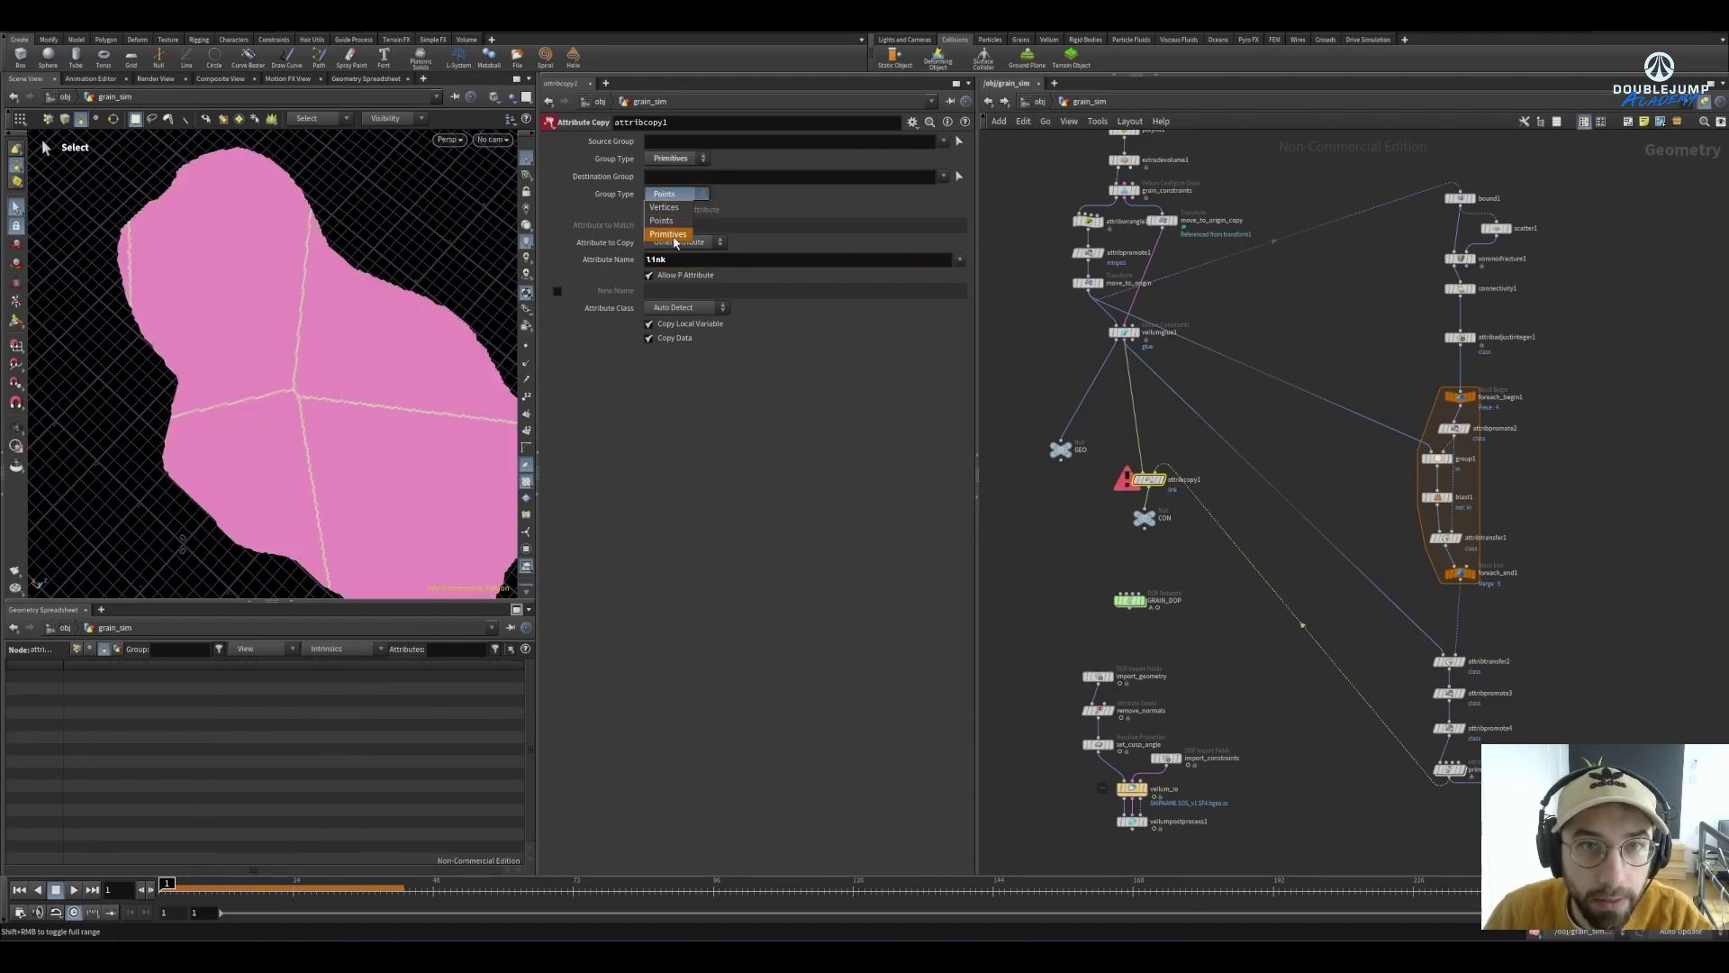
{"action": "left_click", "coordinate": [668, 235]}
Display attribcopy1, then move the CON null, GRAIN_DOP and the import nodes down to make room beneath it
{"action": "scroll", "coordinate": [1157, 522], "scroll_direction": "up", "scroll_amount": 3}
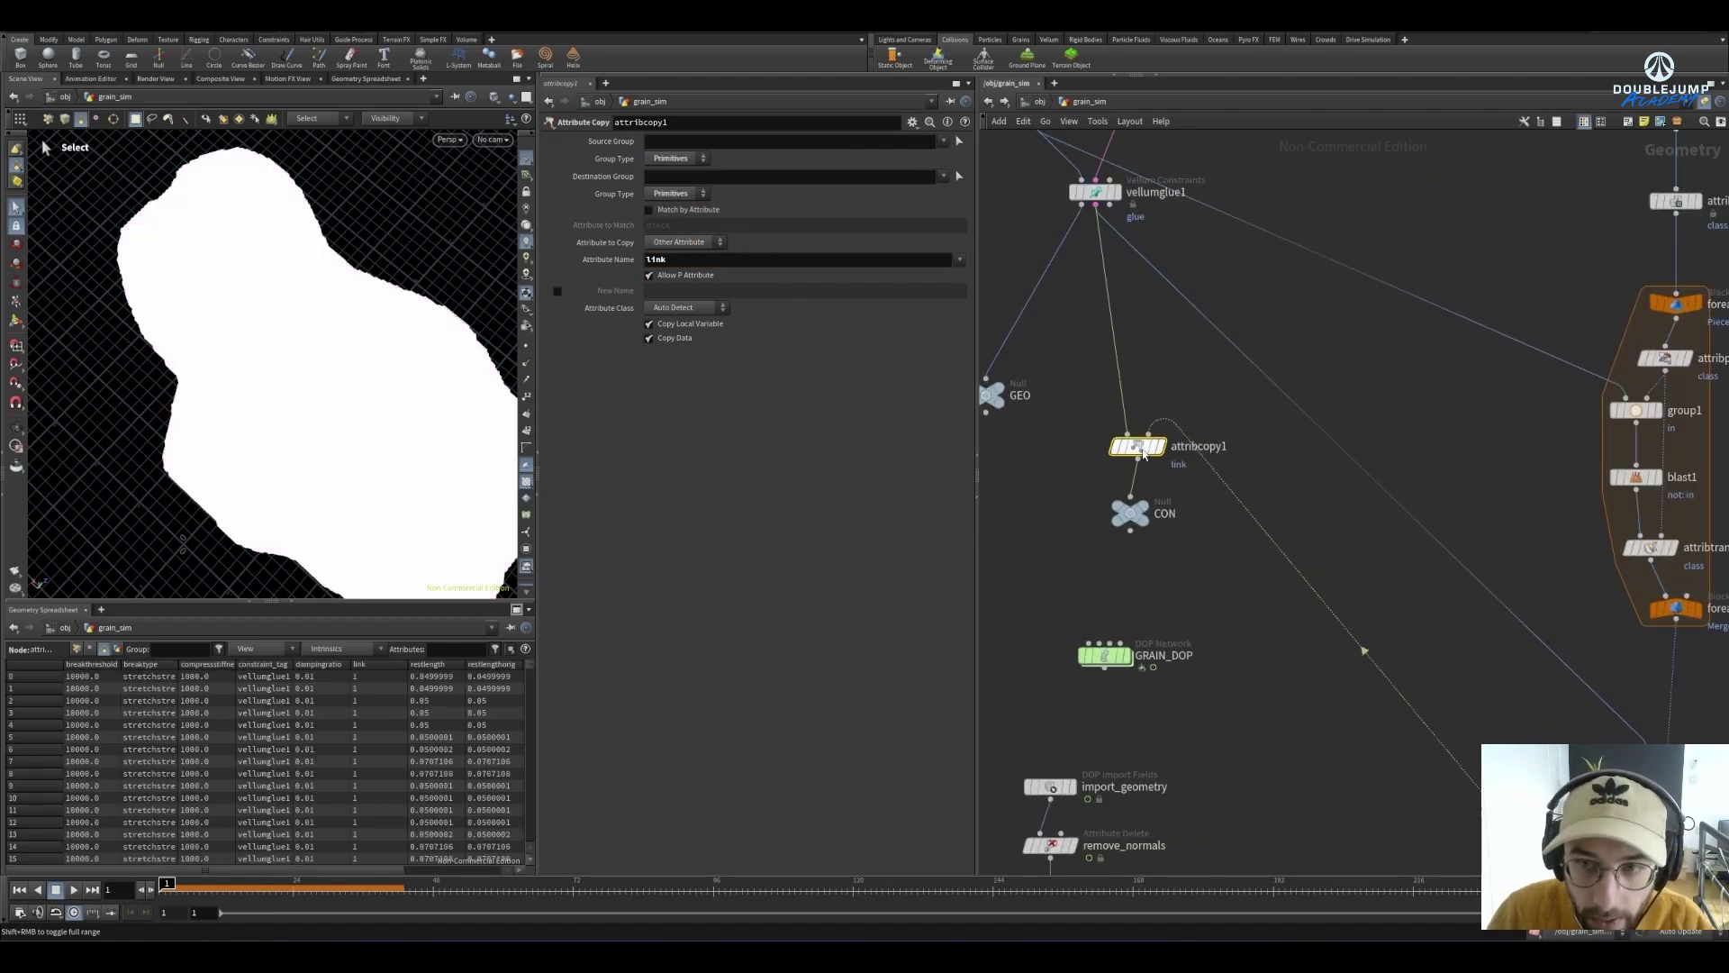
{"action": "mouse_move", "coordinate": [1134, 450]}
{"action": "left_click_drag", "start_coordinate": [252, 870], "coordinate": [387, 863]}
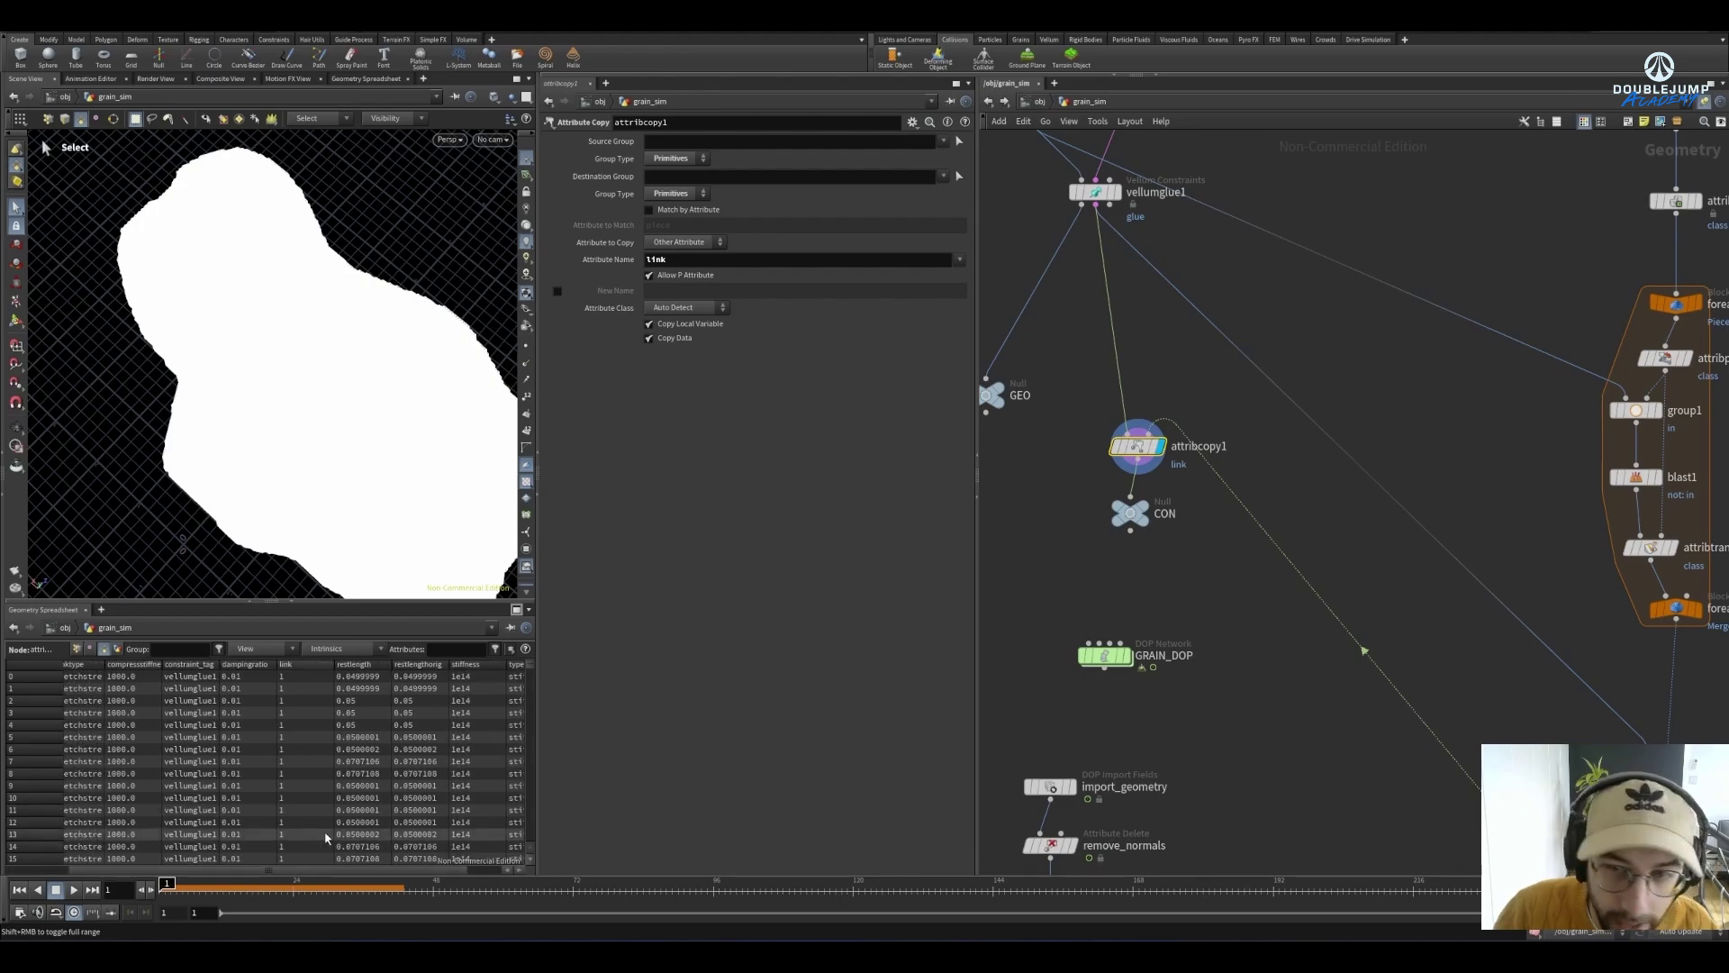
{"action": "left_click_drag", "start_coordinate": [1131, 511], "coordinate": [1132, 575]}
{"action": "scroll", "coordinate": [1087, 539], "scroll_direction": "down", "scroll_amount": 5}
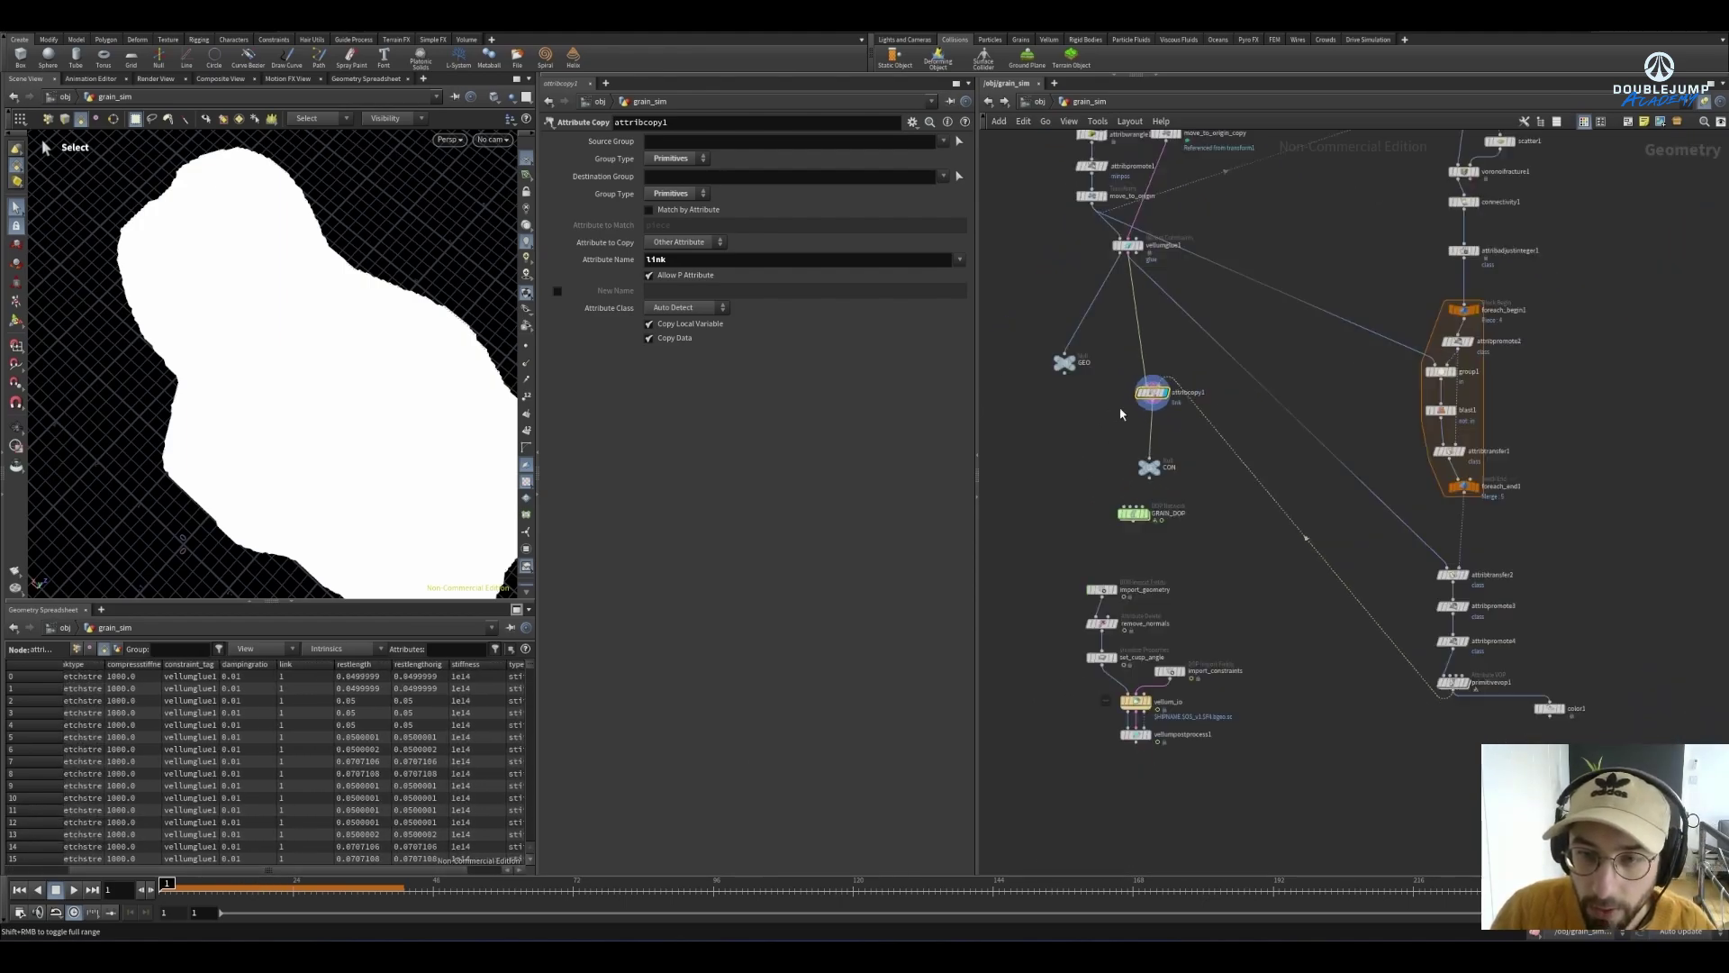
{"action": "left_click_drag", "start_coordinate": [1067, 468], "coordinate": [1180, 694]}
{"action": "left_click_drag", "start_coordinate": [1131, 487], "coordinate": [1131, 618]}
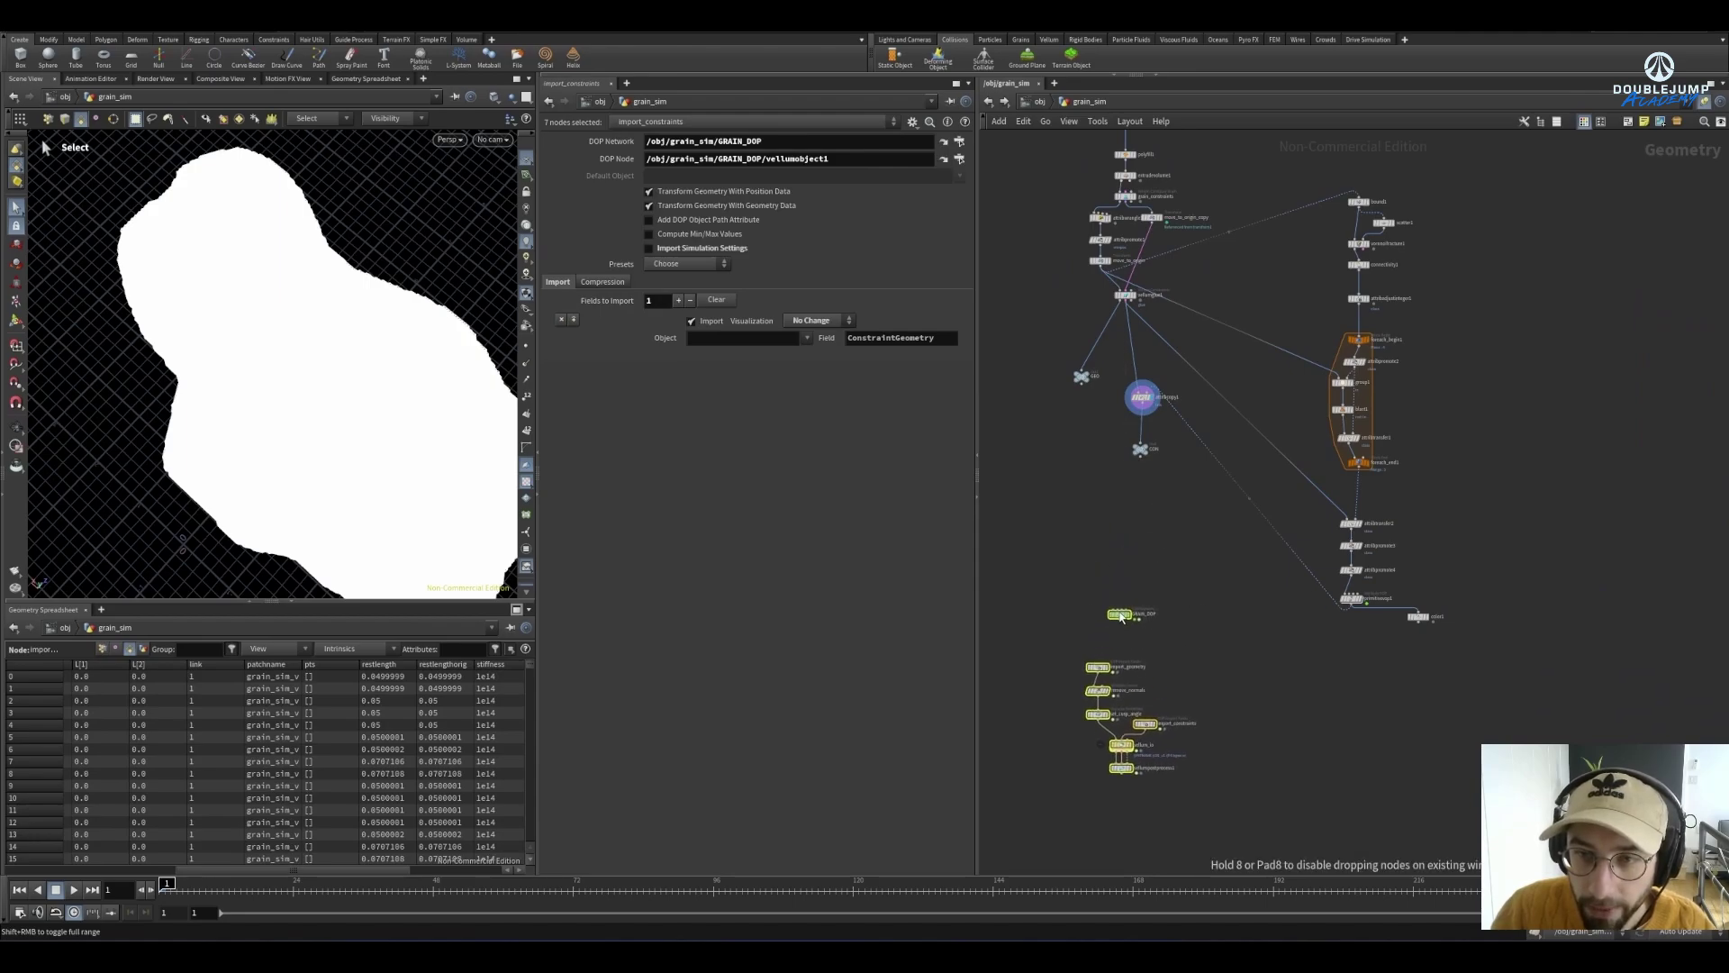
Insert a Primitive VOP between attribcopy1 and the CON null
{"action": "scroll", "coordinate": [1131, 618], "scroll_direction": "up", "scroll_amount": 5}
{"action": "key", "text": "Tab"}
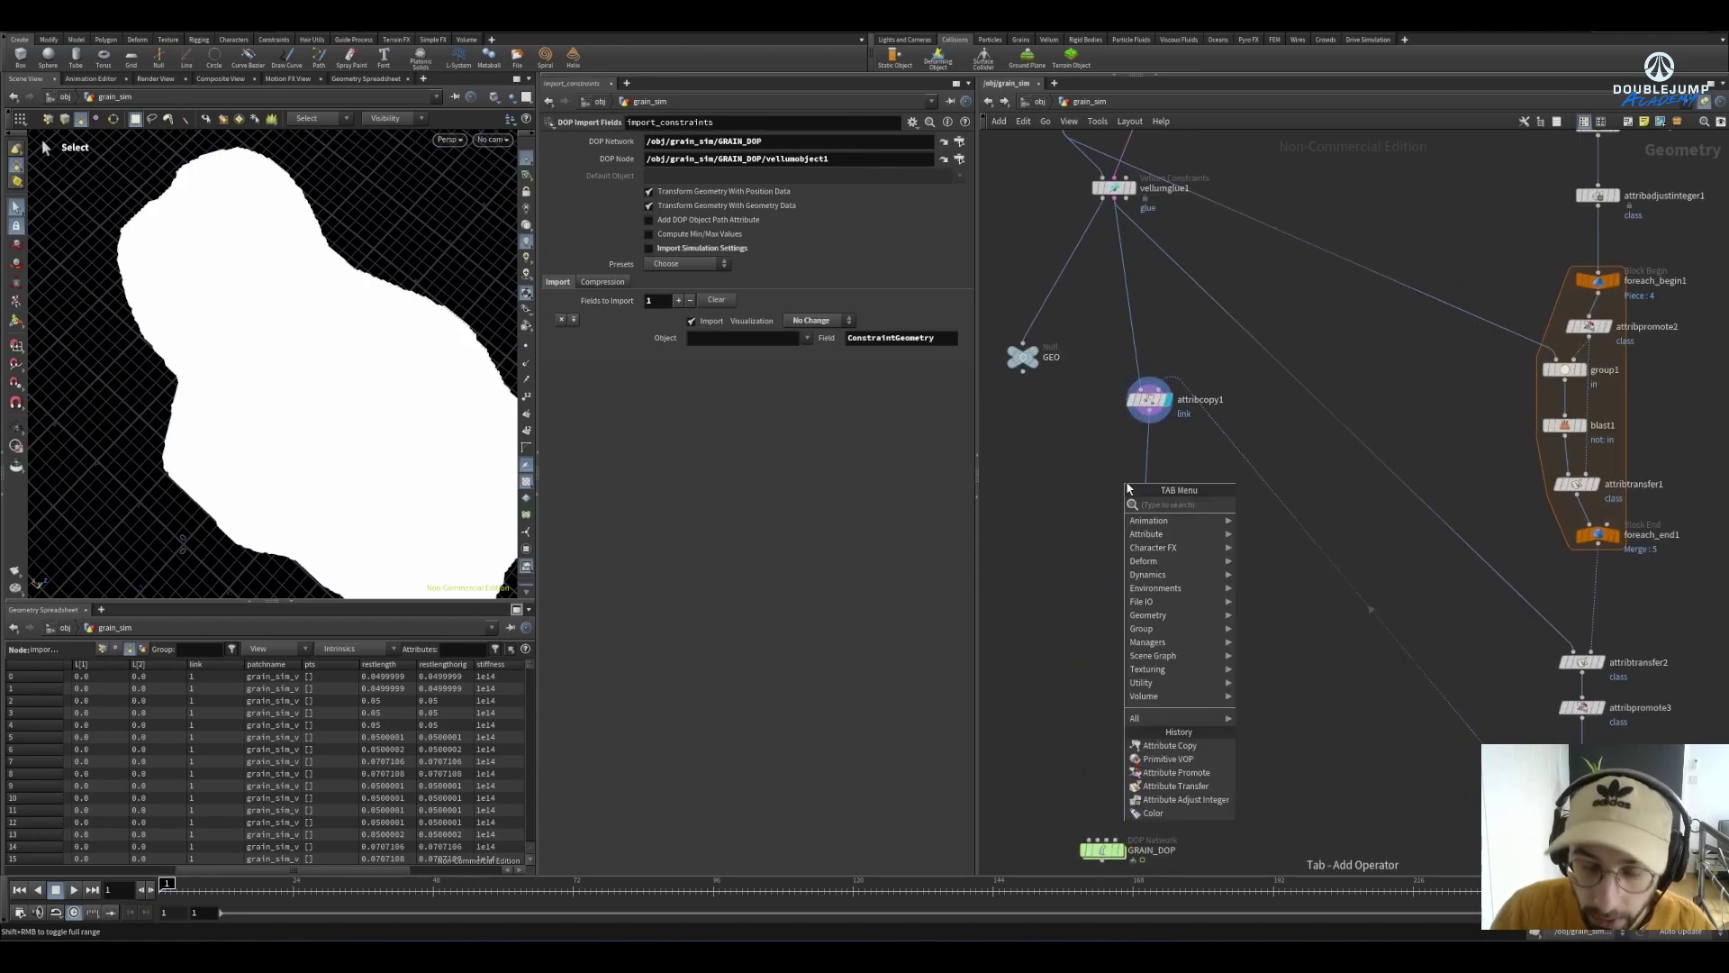
{"action": "type", "text": "primi"}
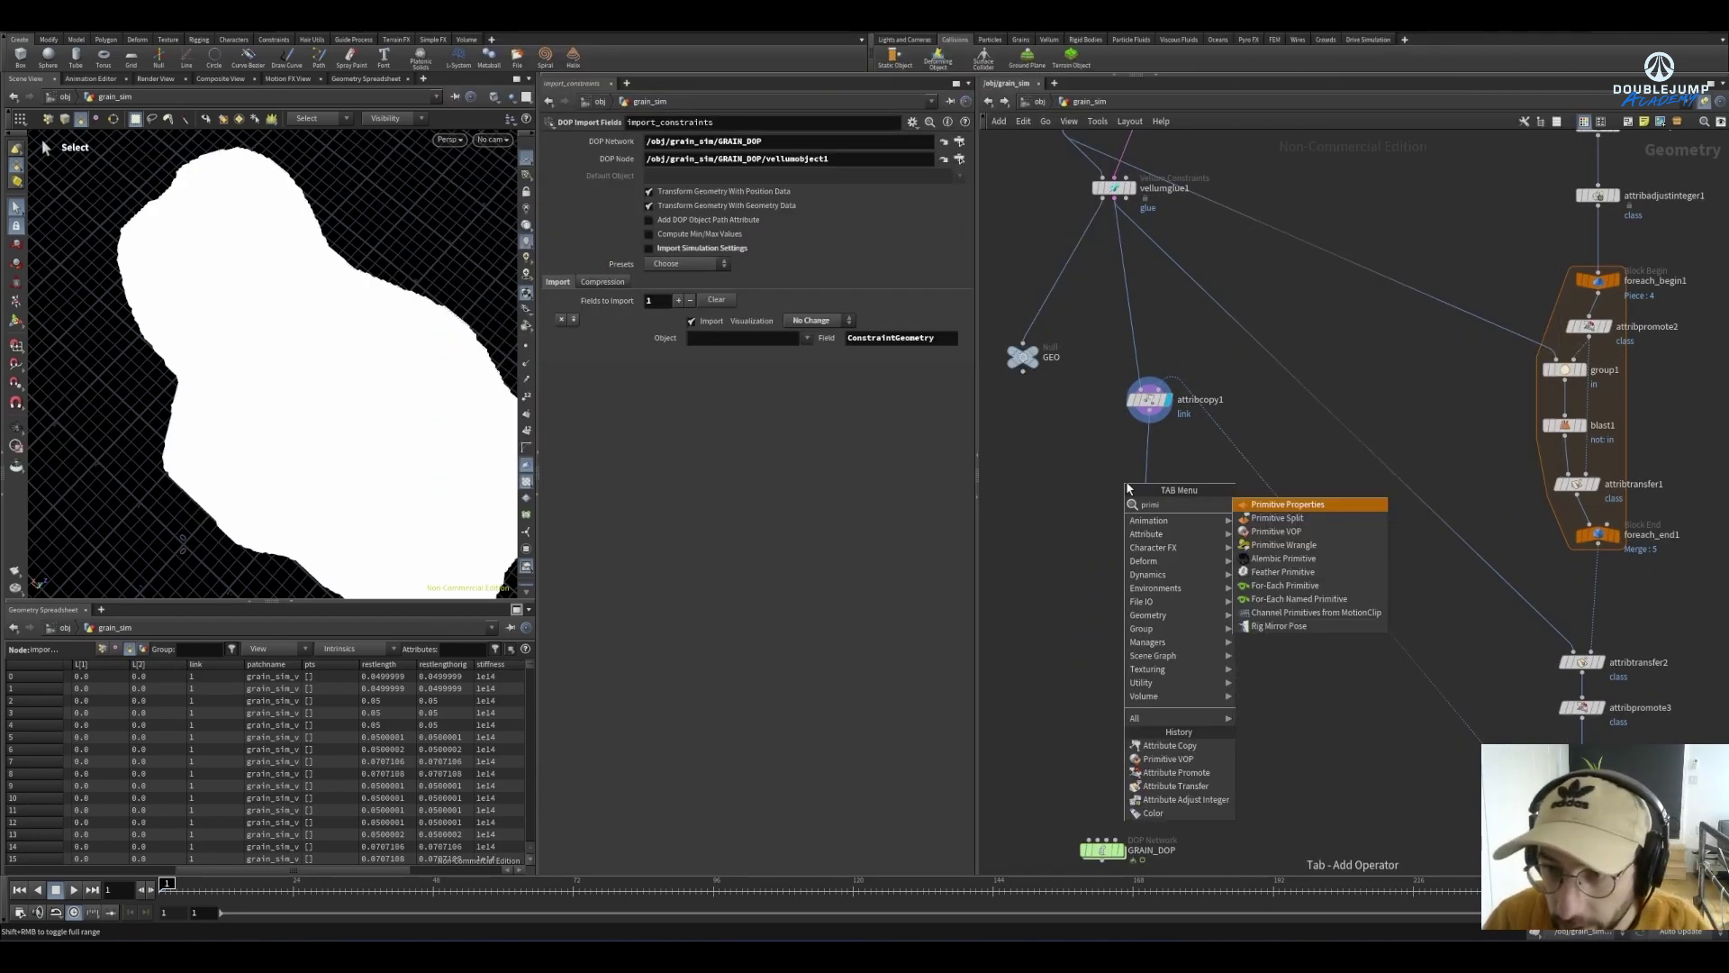
{"action": "key", "text": "Down"}
{"action": "key", "text": "Down"}
{"action": "key", "text": "Return"}
{"action": "left_click", "coordinate": [1151, 477]}
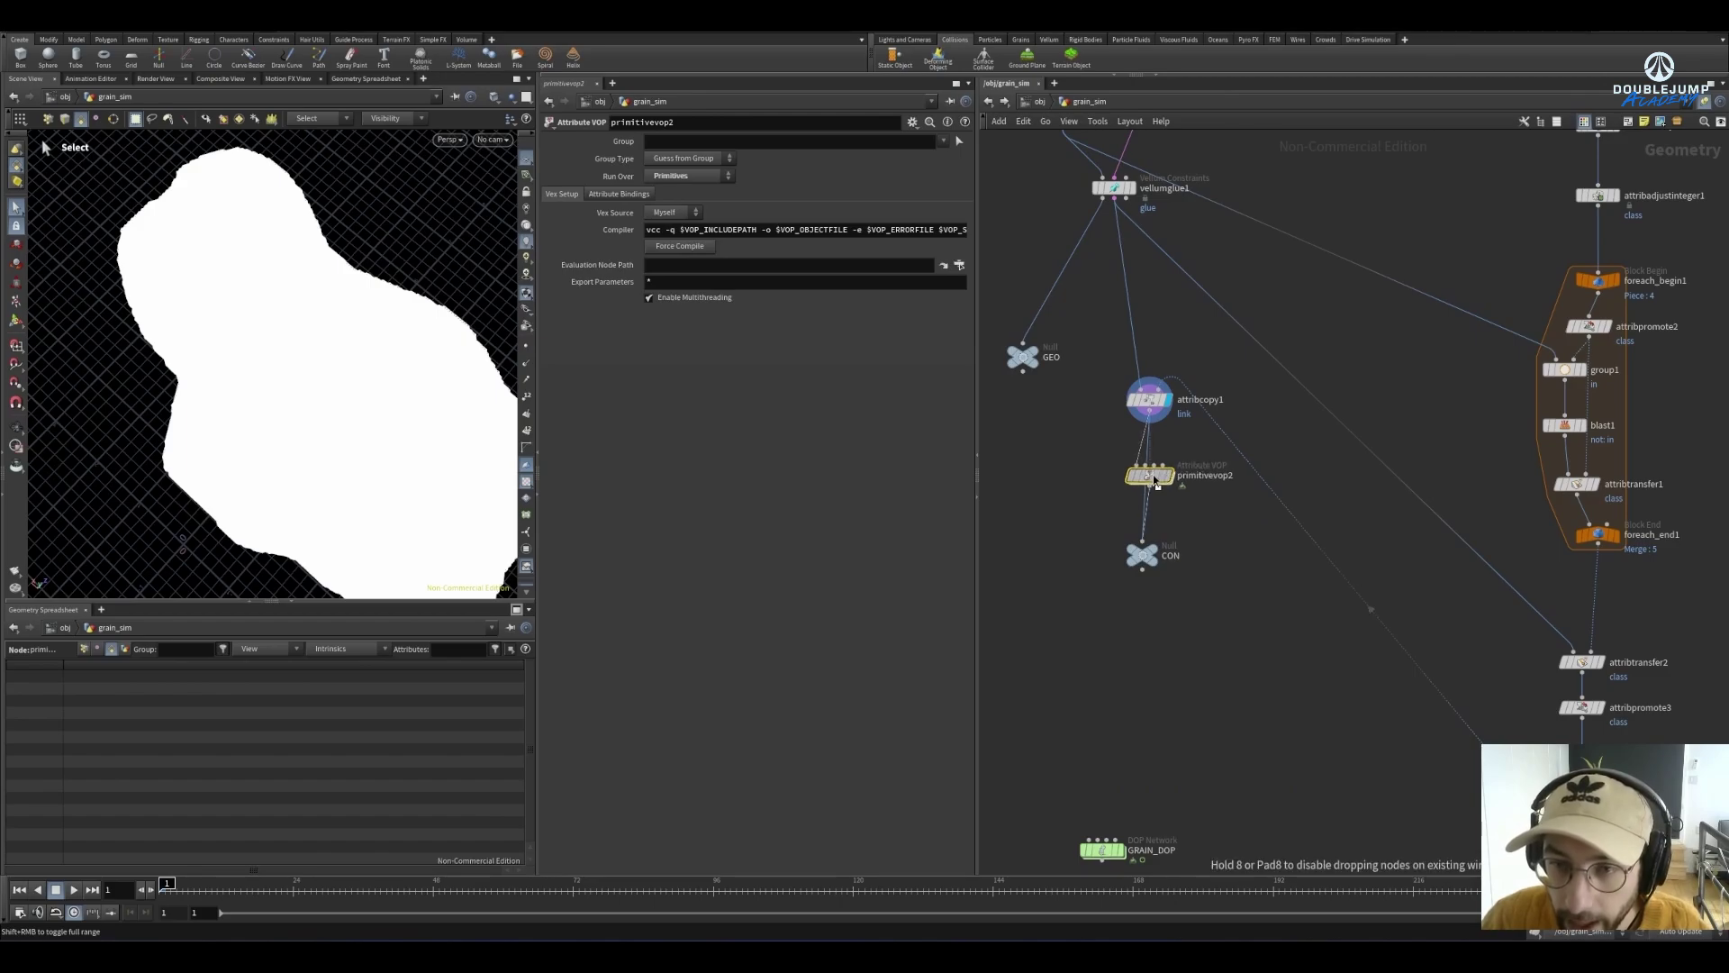
Inside primitivevop1, rename the attribute exported by the bind node after the comparison to big
{"action": "left_click", "coordinate": [1148, 403]}
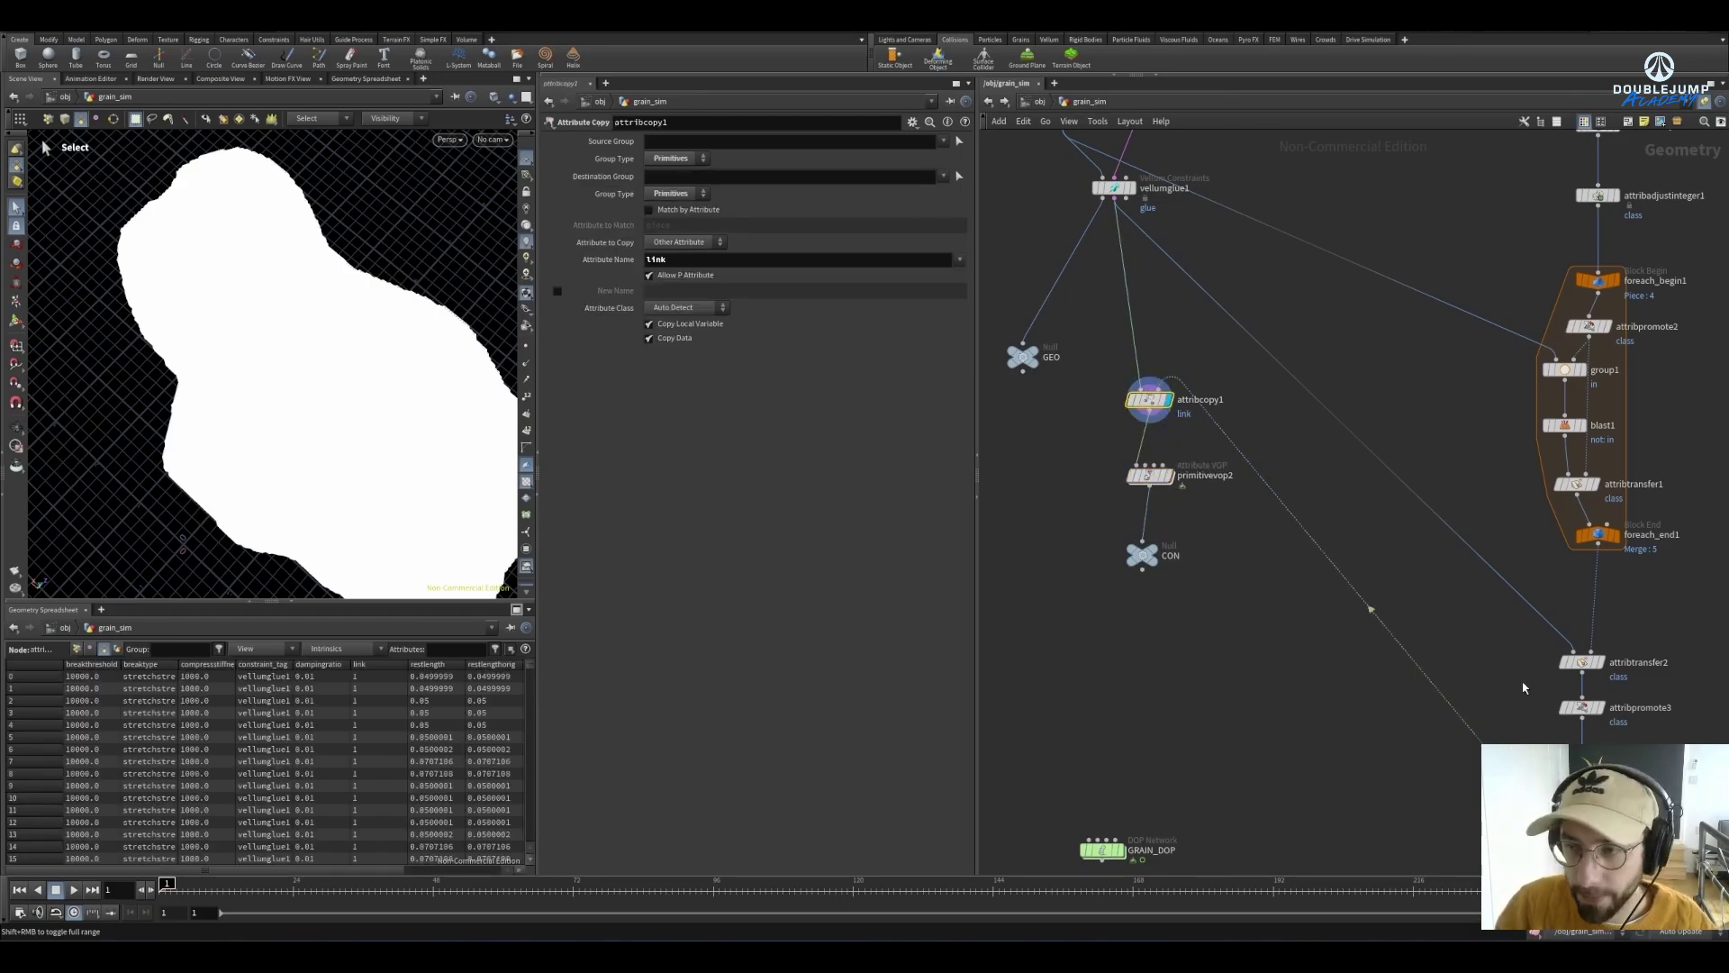
{"action": "middle_click_drag", "start_coordinate": [1436, 707], "coordinate": [1311, 576]}
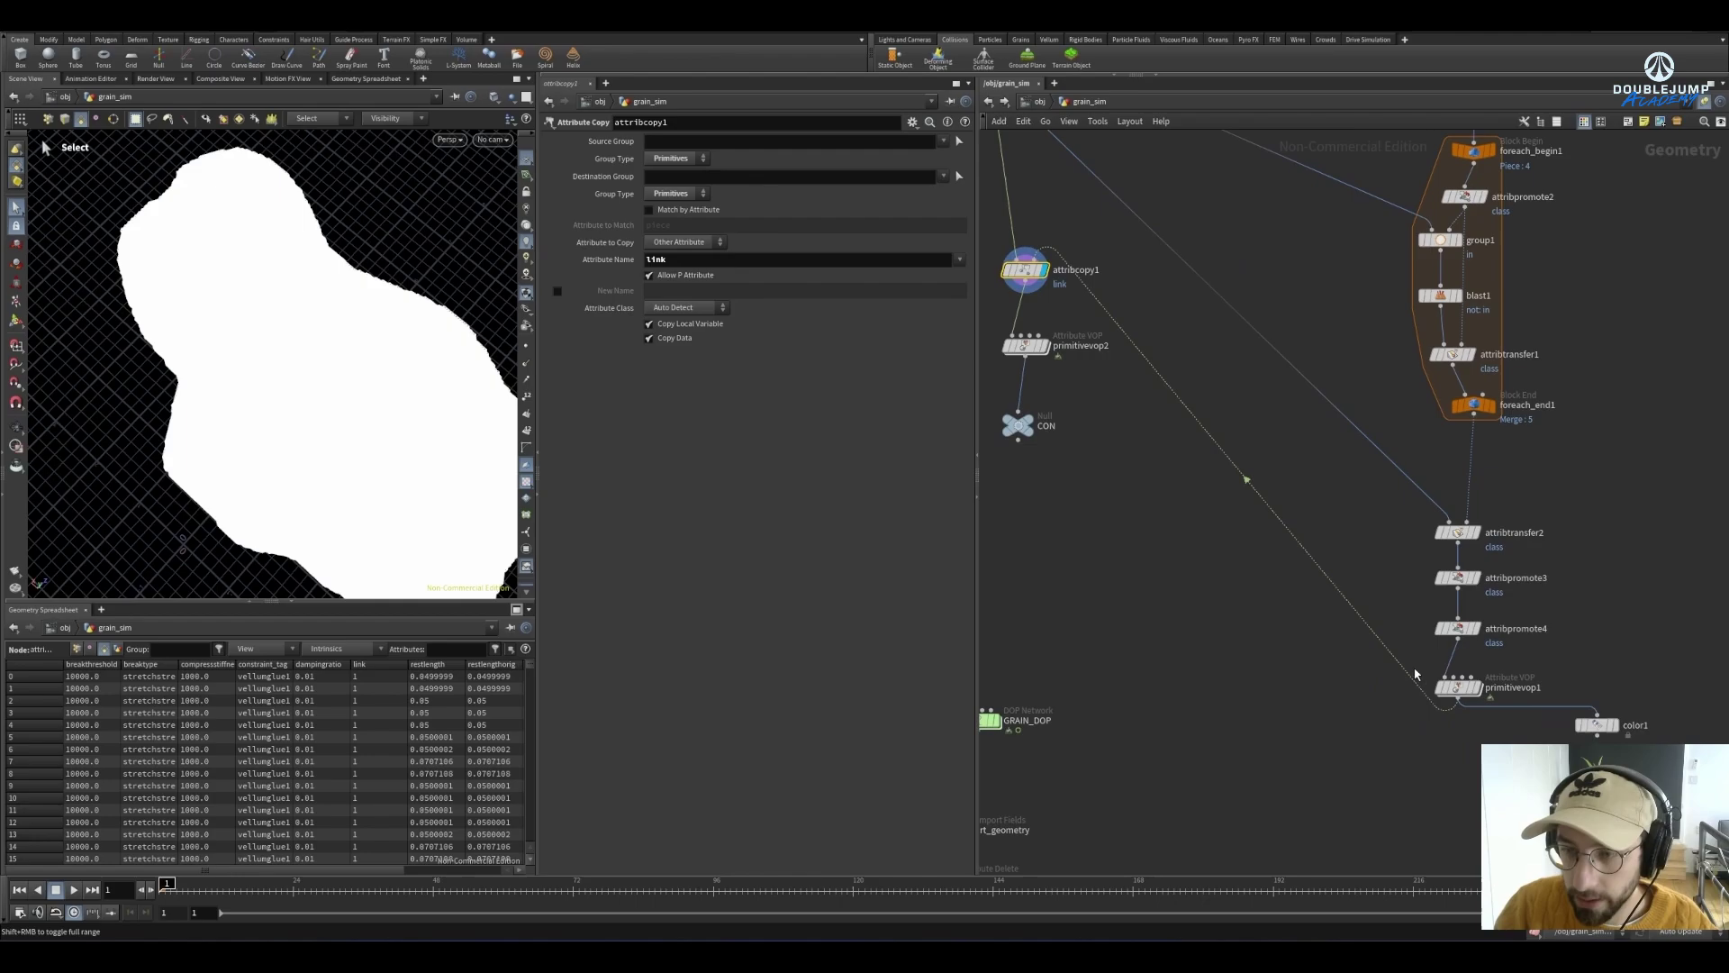
{"action": "left_click", "coordinate": [1458, 688]}
{"action": "left_click", "coordinate": [1612, 725]}
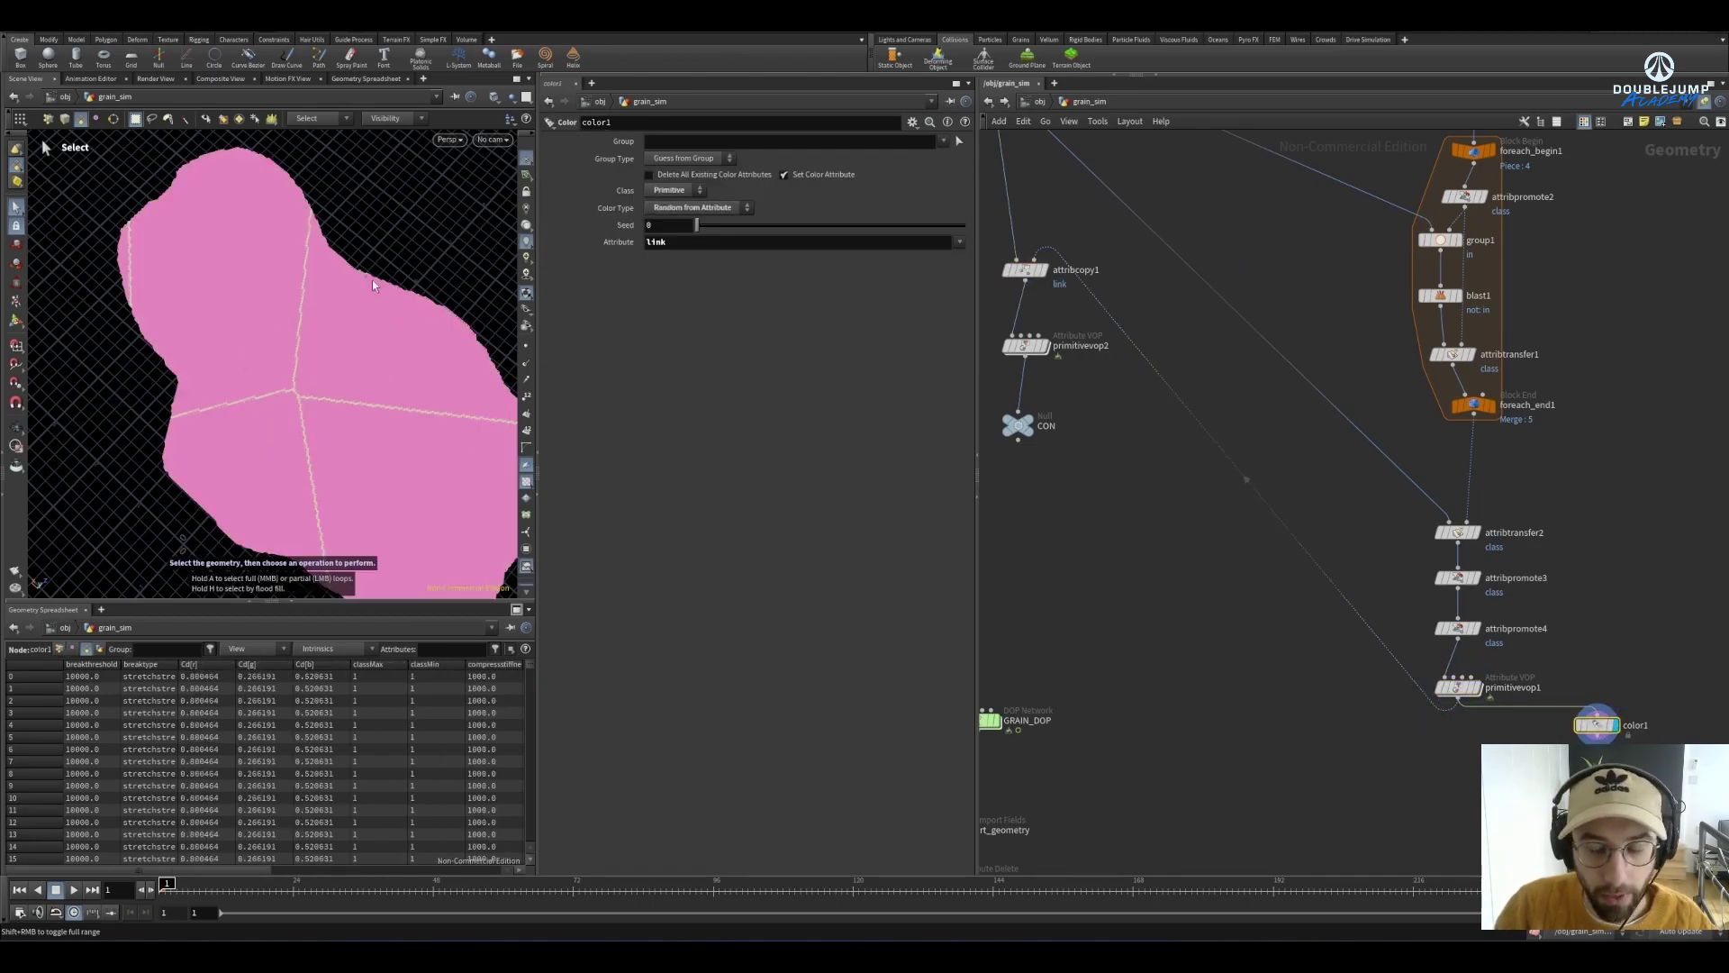
{"action": "double_click", "coordinate": [1456, 688]}
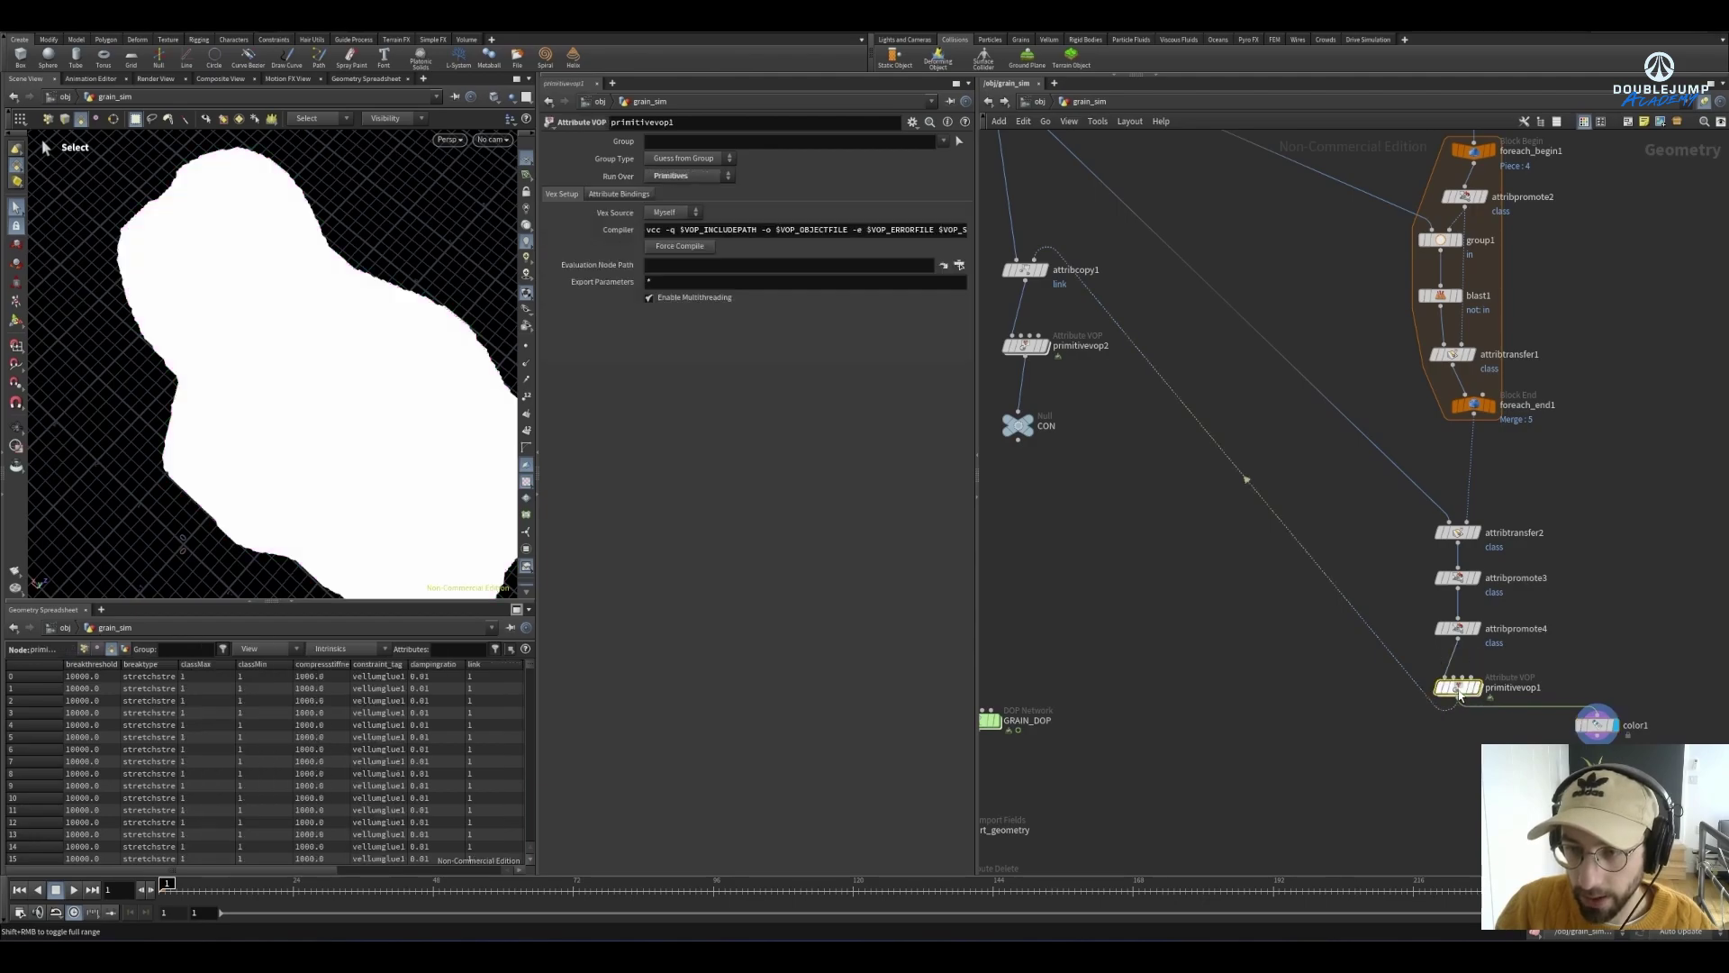
{"action": "double_click", "coordinate": [656, 140]}
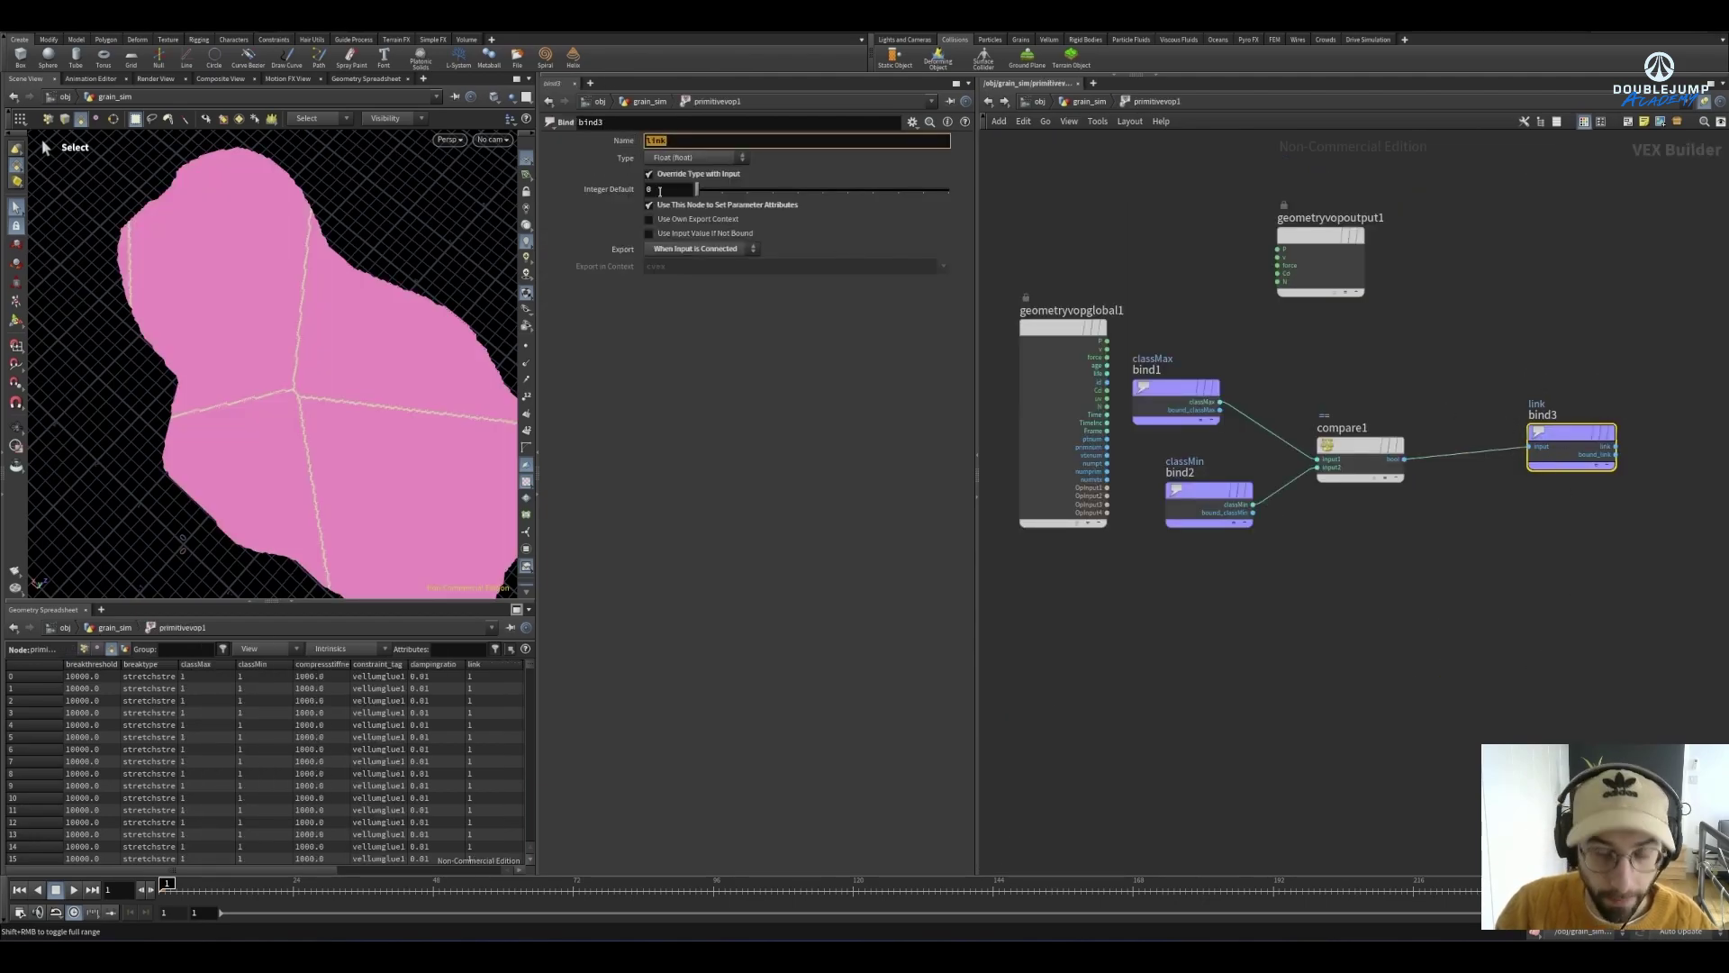
{"action": "type", "text": "big"}
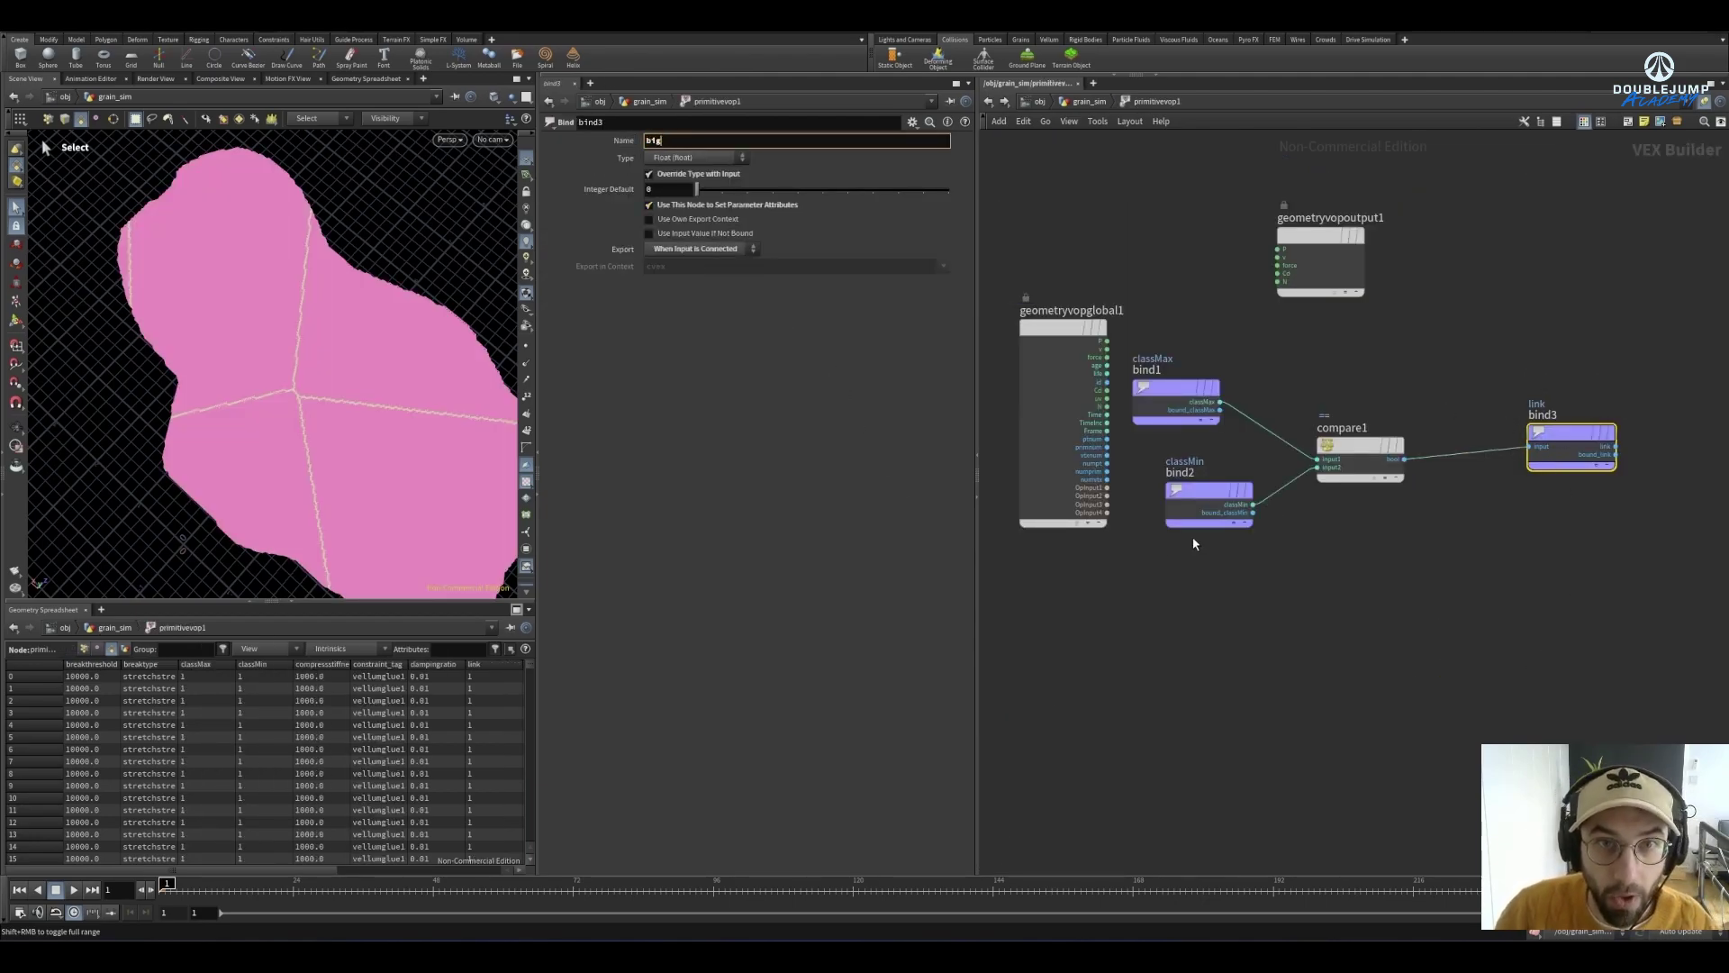
{"action": "key", "text": "Return"}
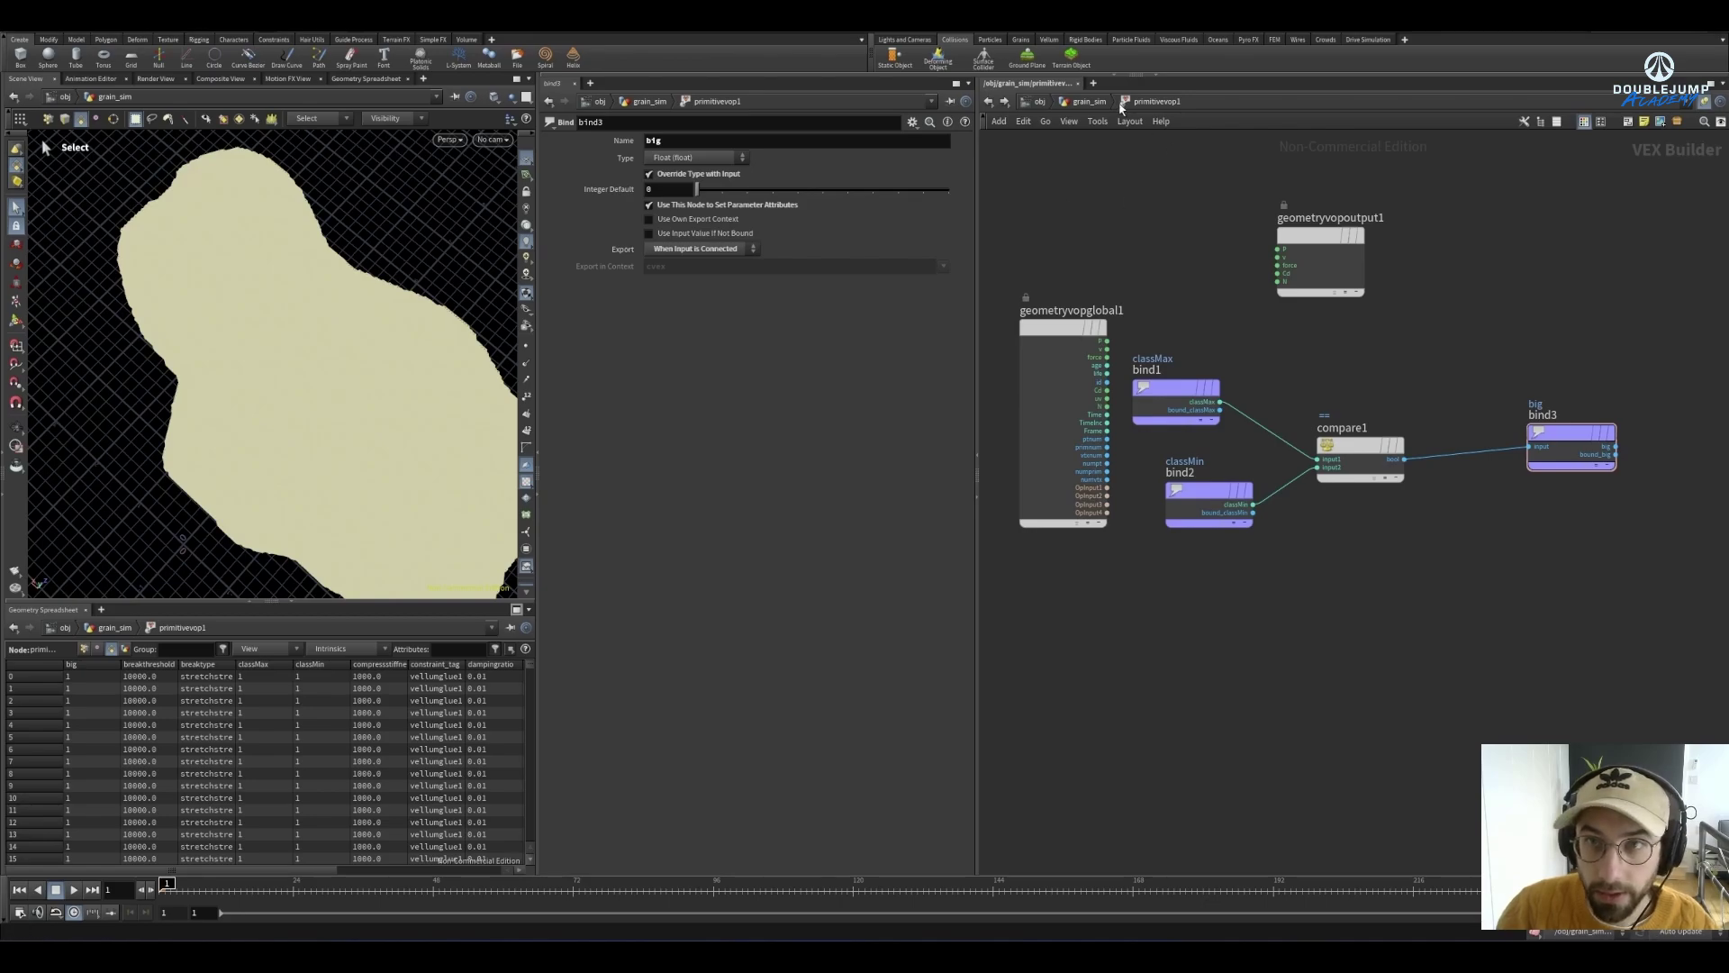
Return to the grain_sim network and set color1's random color attribute to big
{"action": "left_click", "coordinate": [1088, 101]}
{"action": "left_click", "coordinate": [1599, 726]}
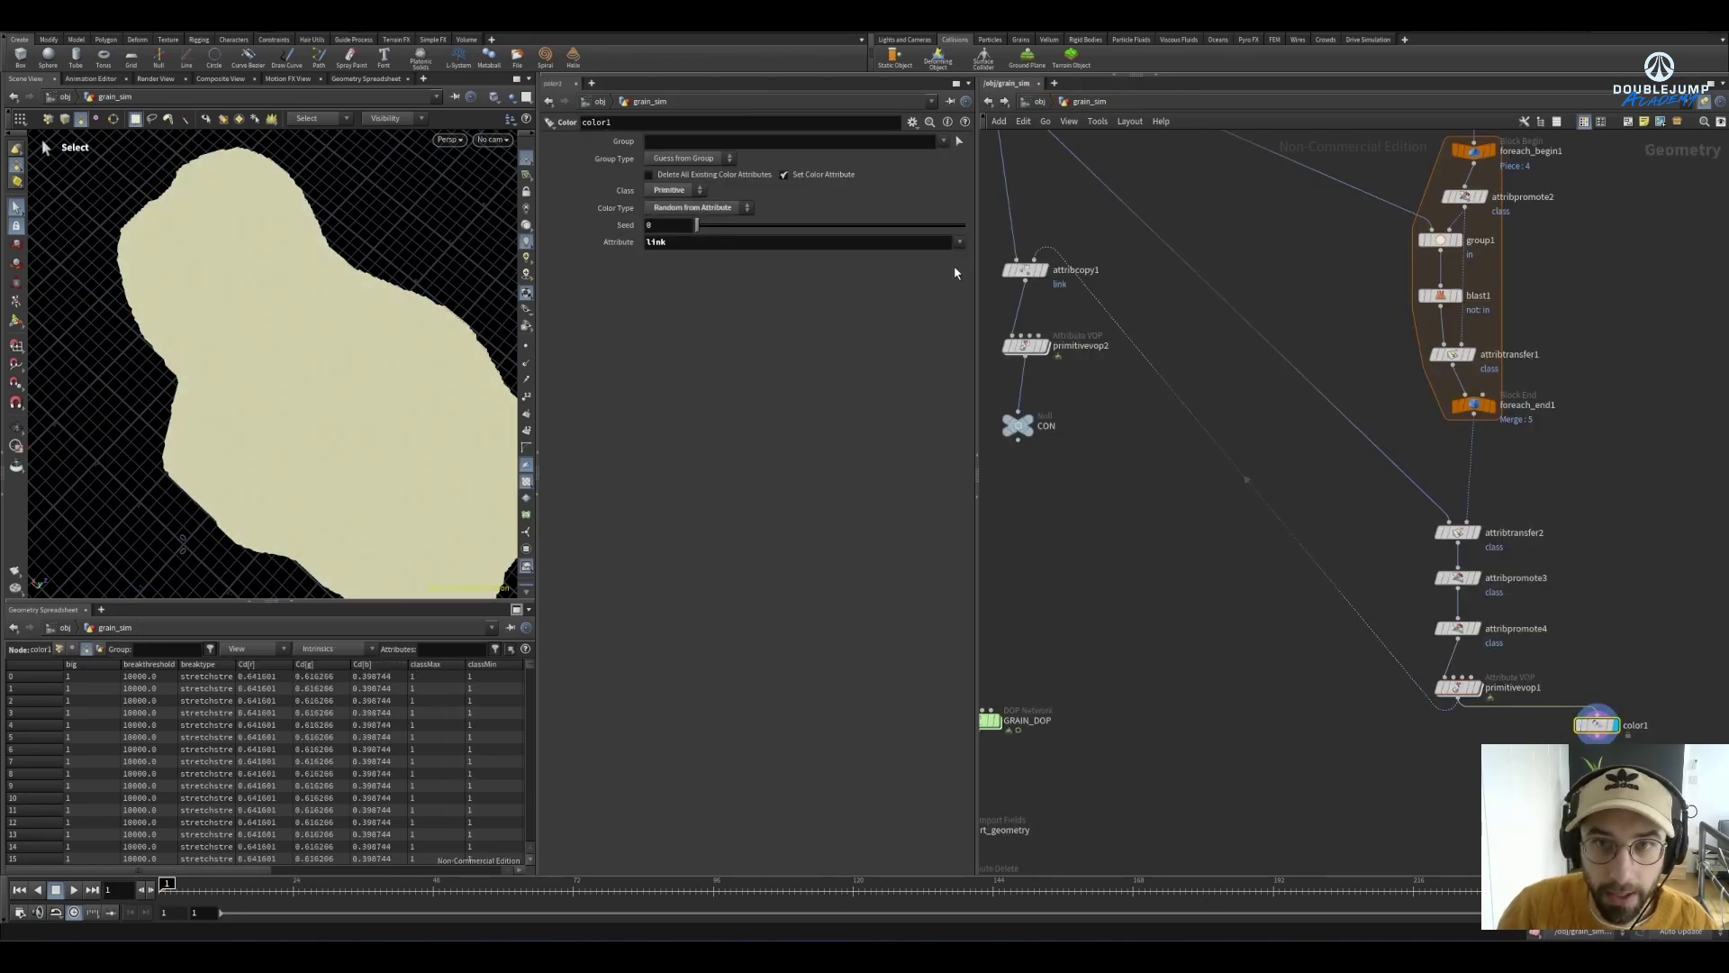
{"action": "left_click", "coordinate": [960, 242]}
{"action": "left_click", "coordinate": [967, 260]}
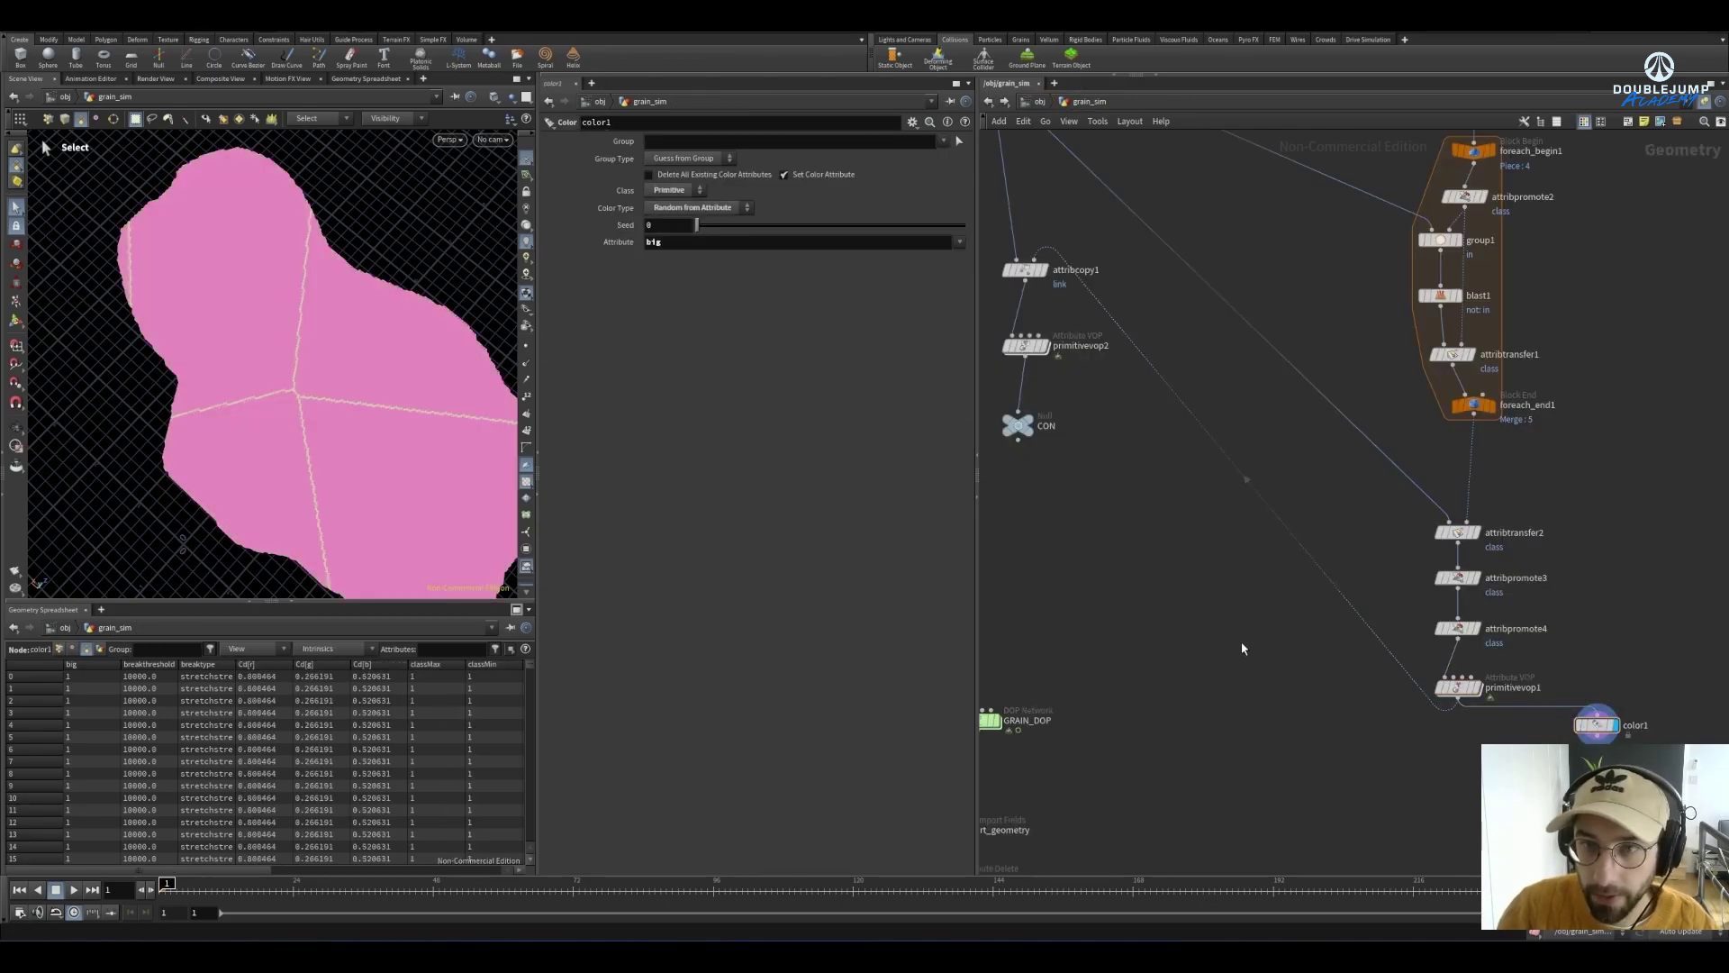
Change attribcopy1's attribute name so that it copies only big
{"action": "middle_click_drag", "start_coordinate": [1243, 648], "coordinate": [1303, 732]}
{"action": "left_click", "coordinate": [1087, 353]}
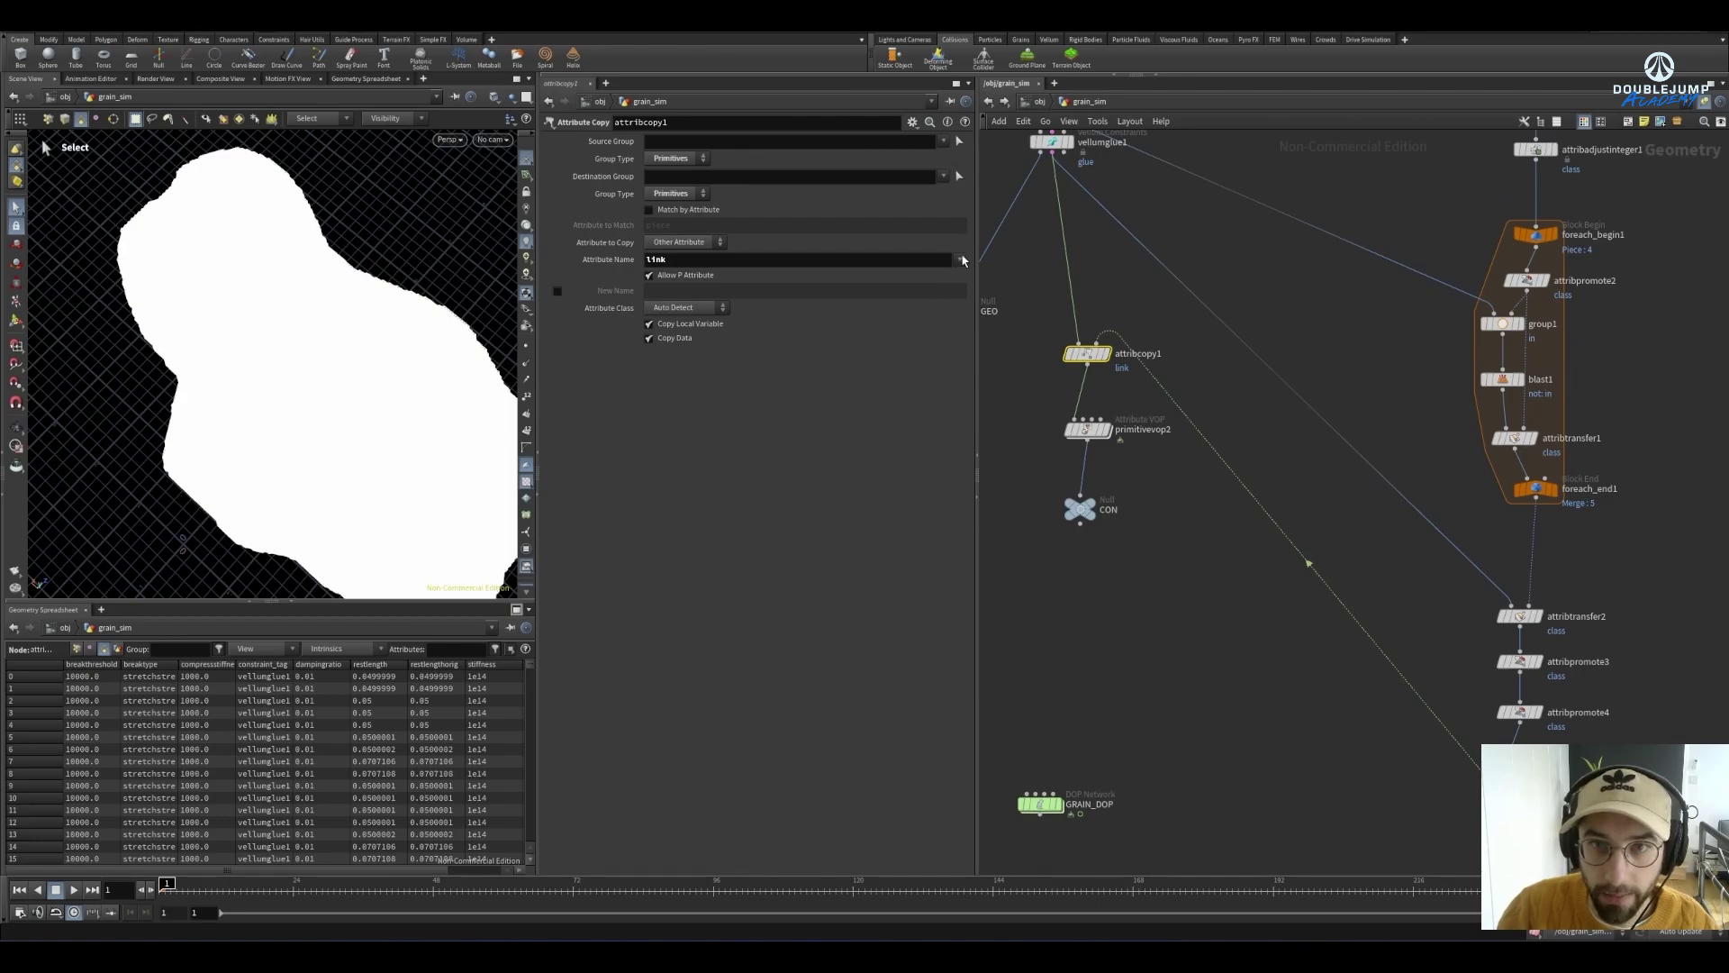
{"action": "left_click", "coordinate": [961, 260]}
{"action": "left_click", "coordinate": [986, 292]}
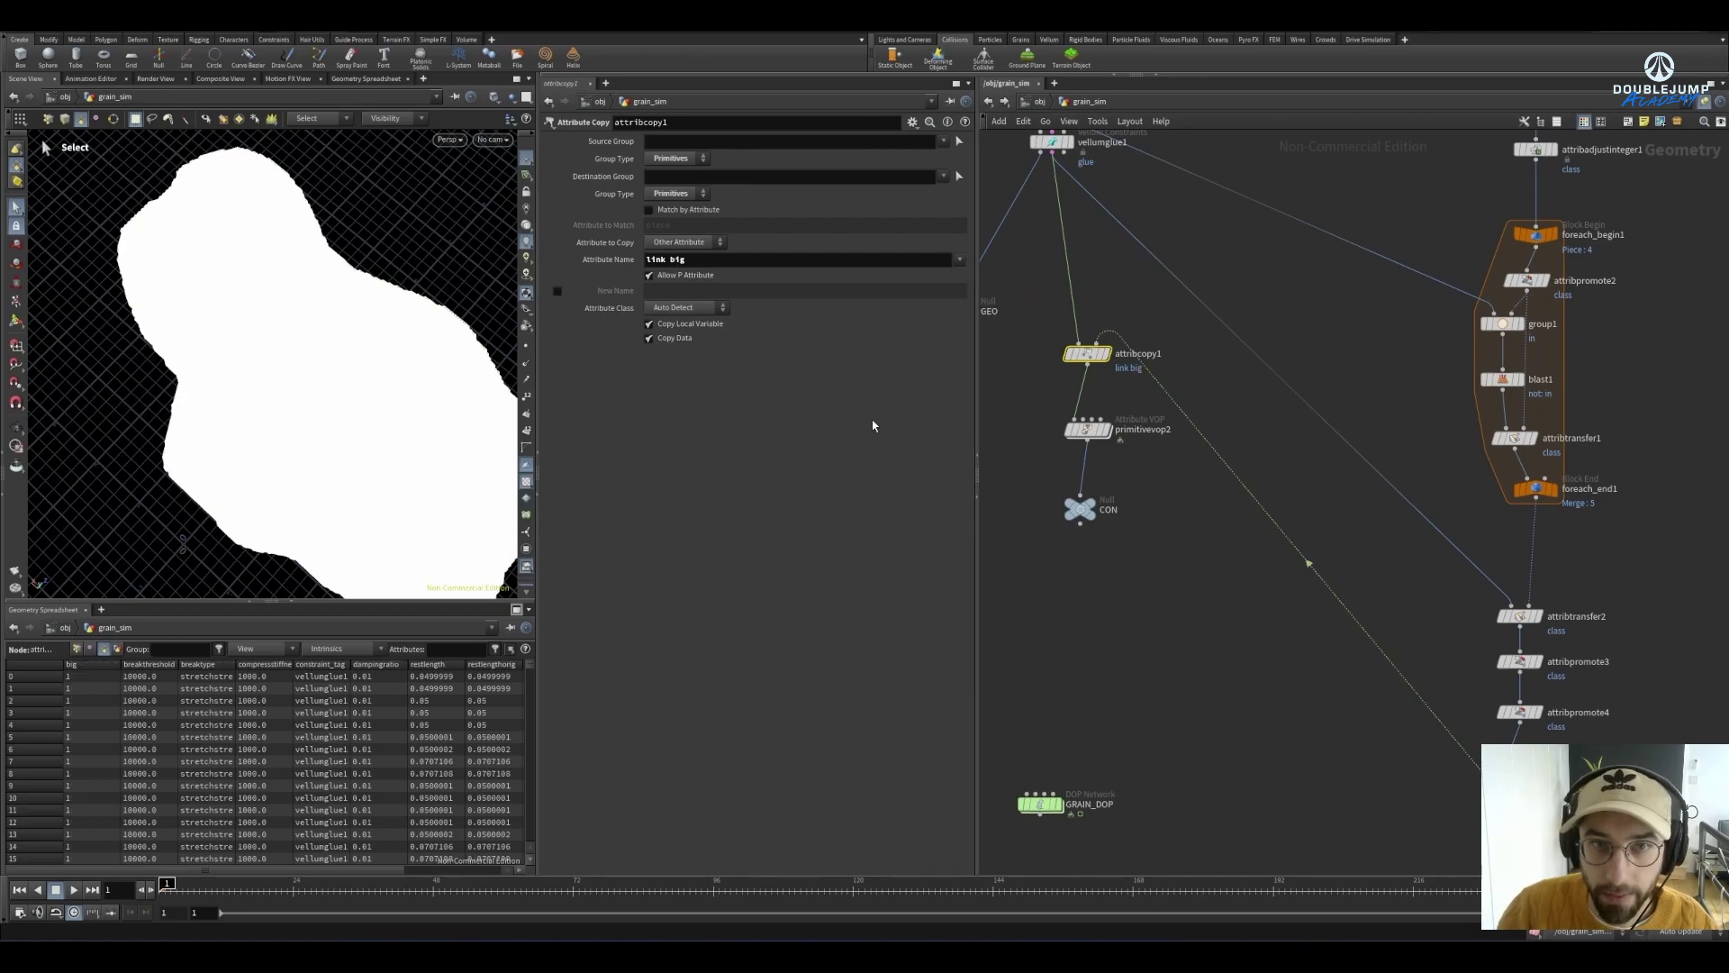
{"action": "left_click", "coordinate": [668, 260]}
{"action": "key", "text": "BackSpace"}
{"action": "key", "text": "BackSpace"}
{"action": "key", "text": "BackSpace"}
{"action": "key", "text": "BackSpace"}
{"action": "key", "text": "BackSpace"}
{"action": "key", "text": "Return"}
{"action": "mouse_move", "coordinate": [1110, 440]}
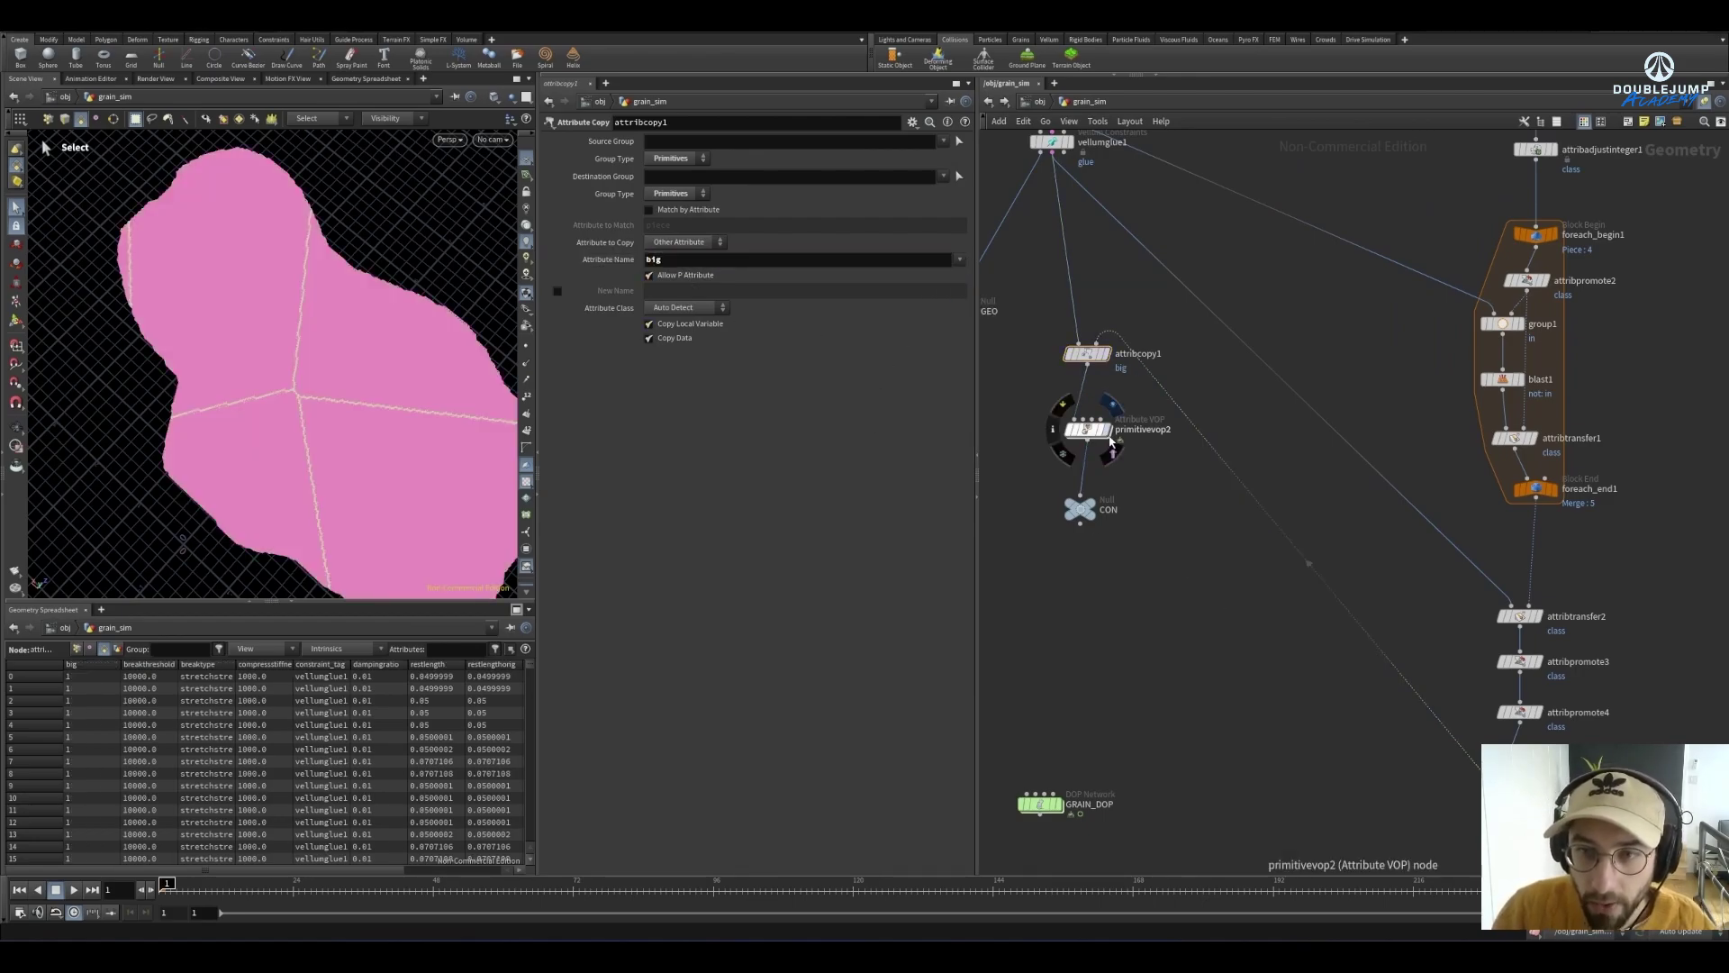
Display primitivevop2 and, inside it, add a Bind node with the attribute name breackthreshold
{"action": "left_click", "coordinate": [1107, 432]}
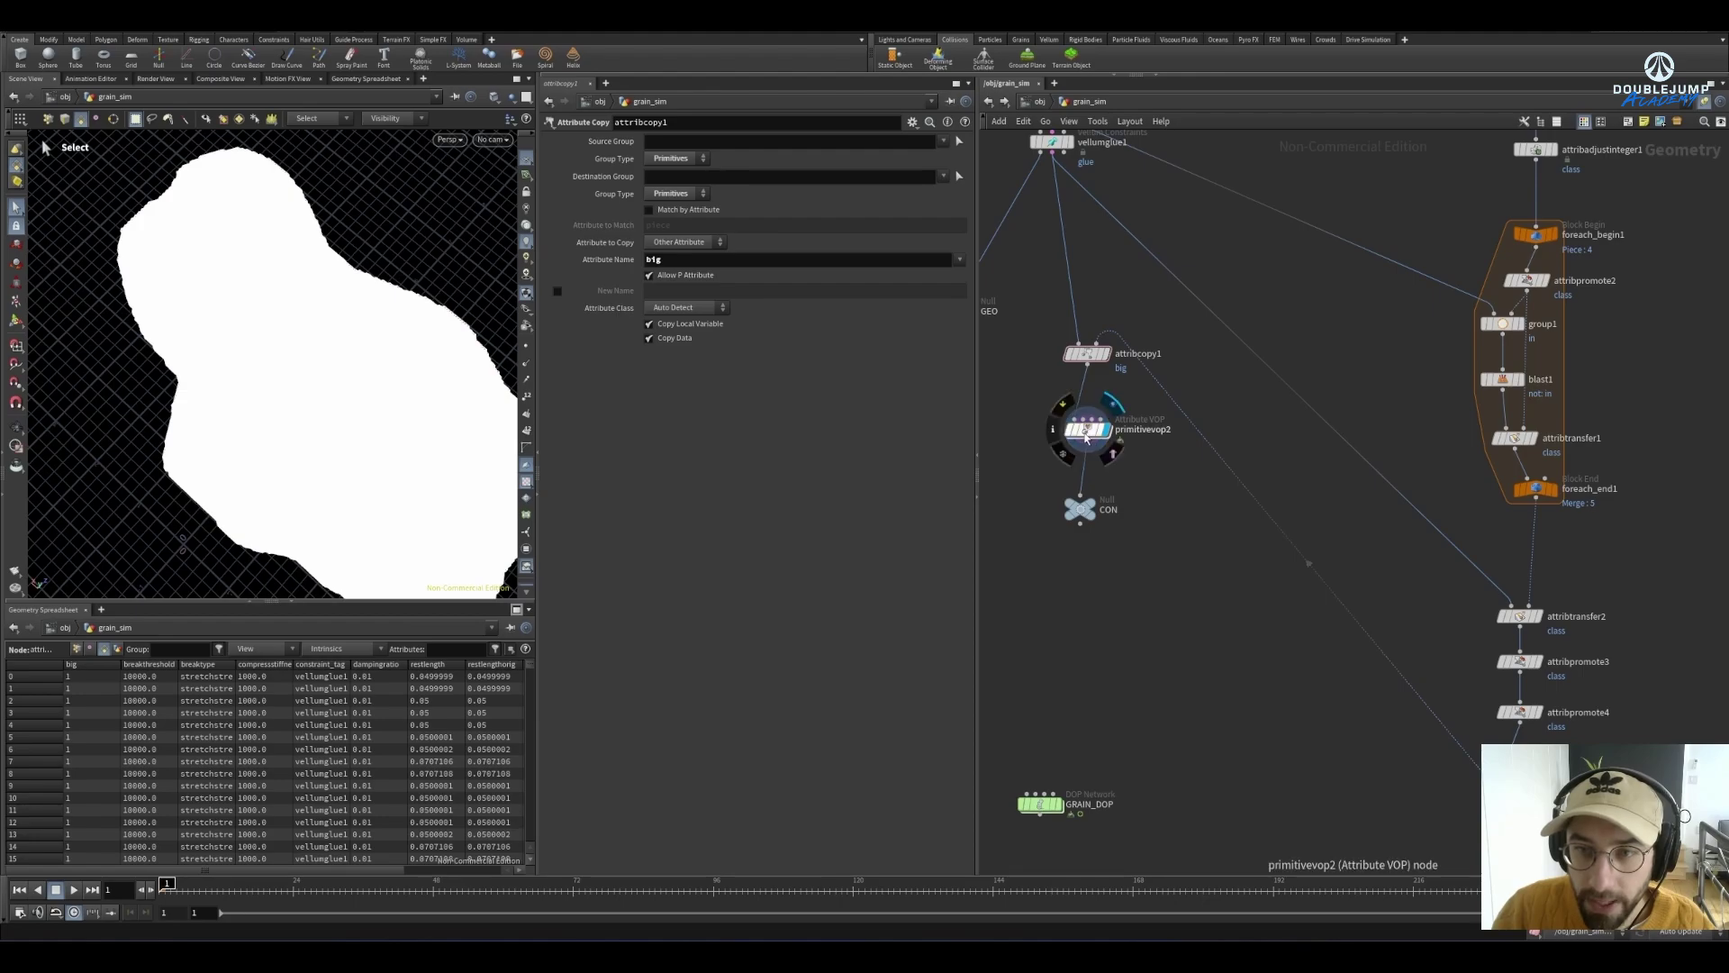
{"action": "left_click", "coordinate": [1087, 437]}
{"action": "double_click", "coordinate": [1088, 436]}
{"action": "key", "text": "Tab"}
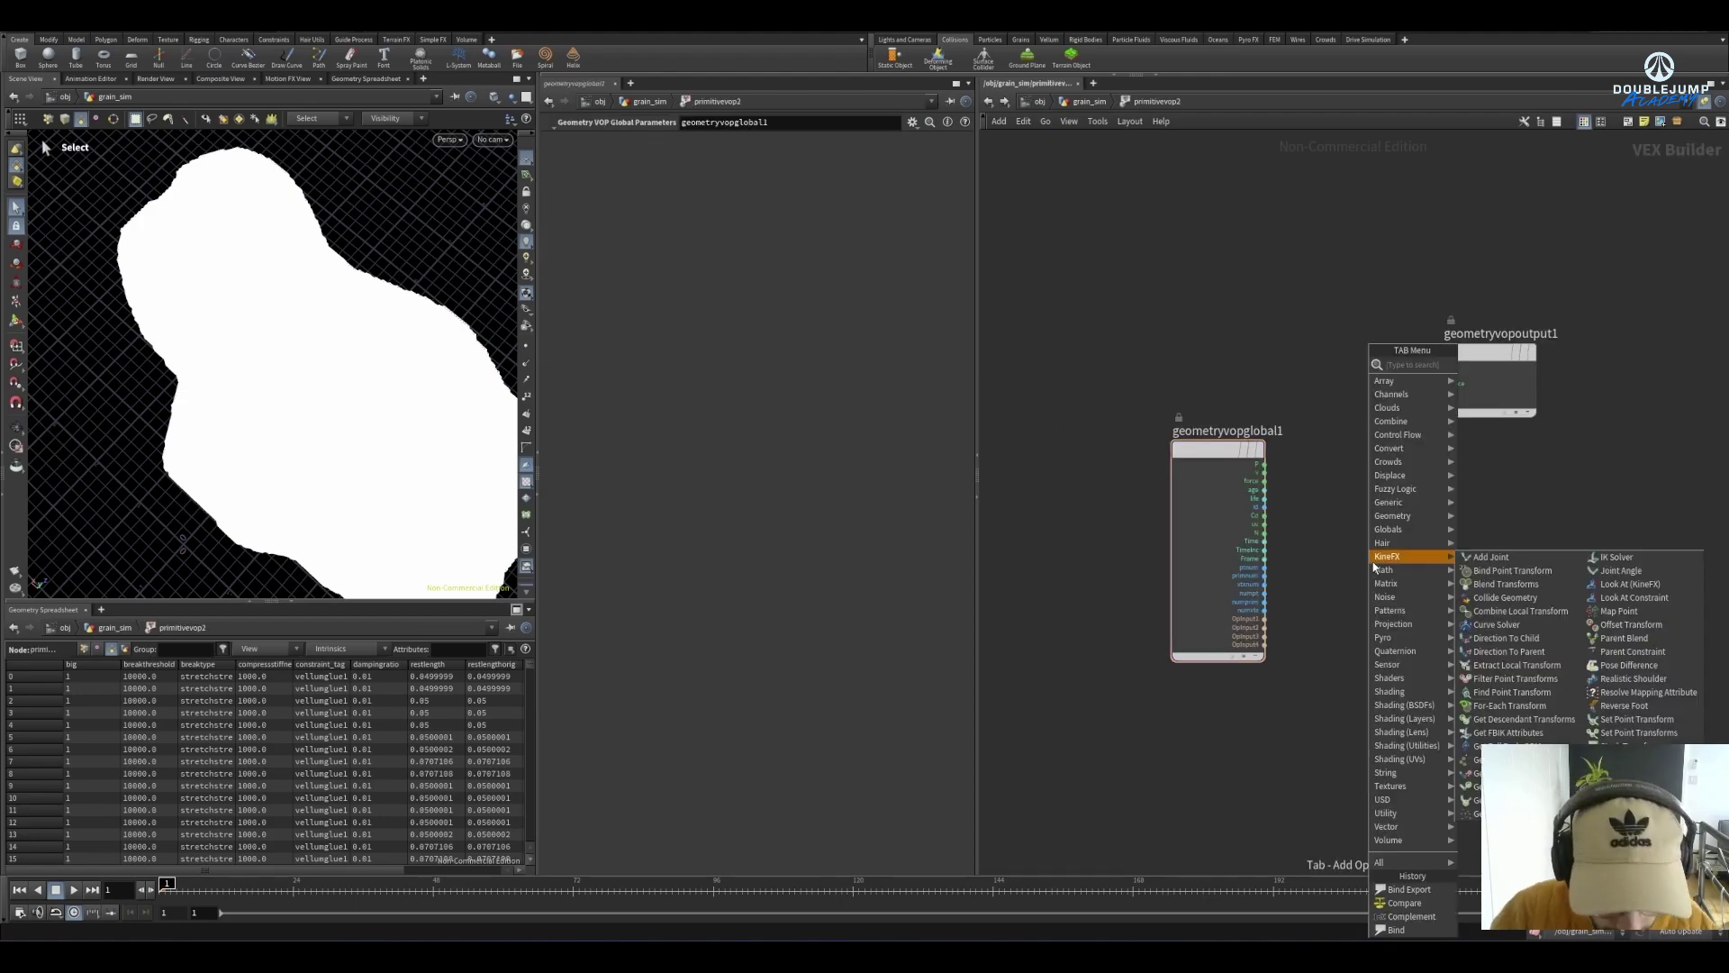
{"action": "type", "text": "bind"}
{"action": "key", "text": "Return"}
{"action": "left_click", "coordinate": [1374, 569]}
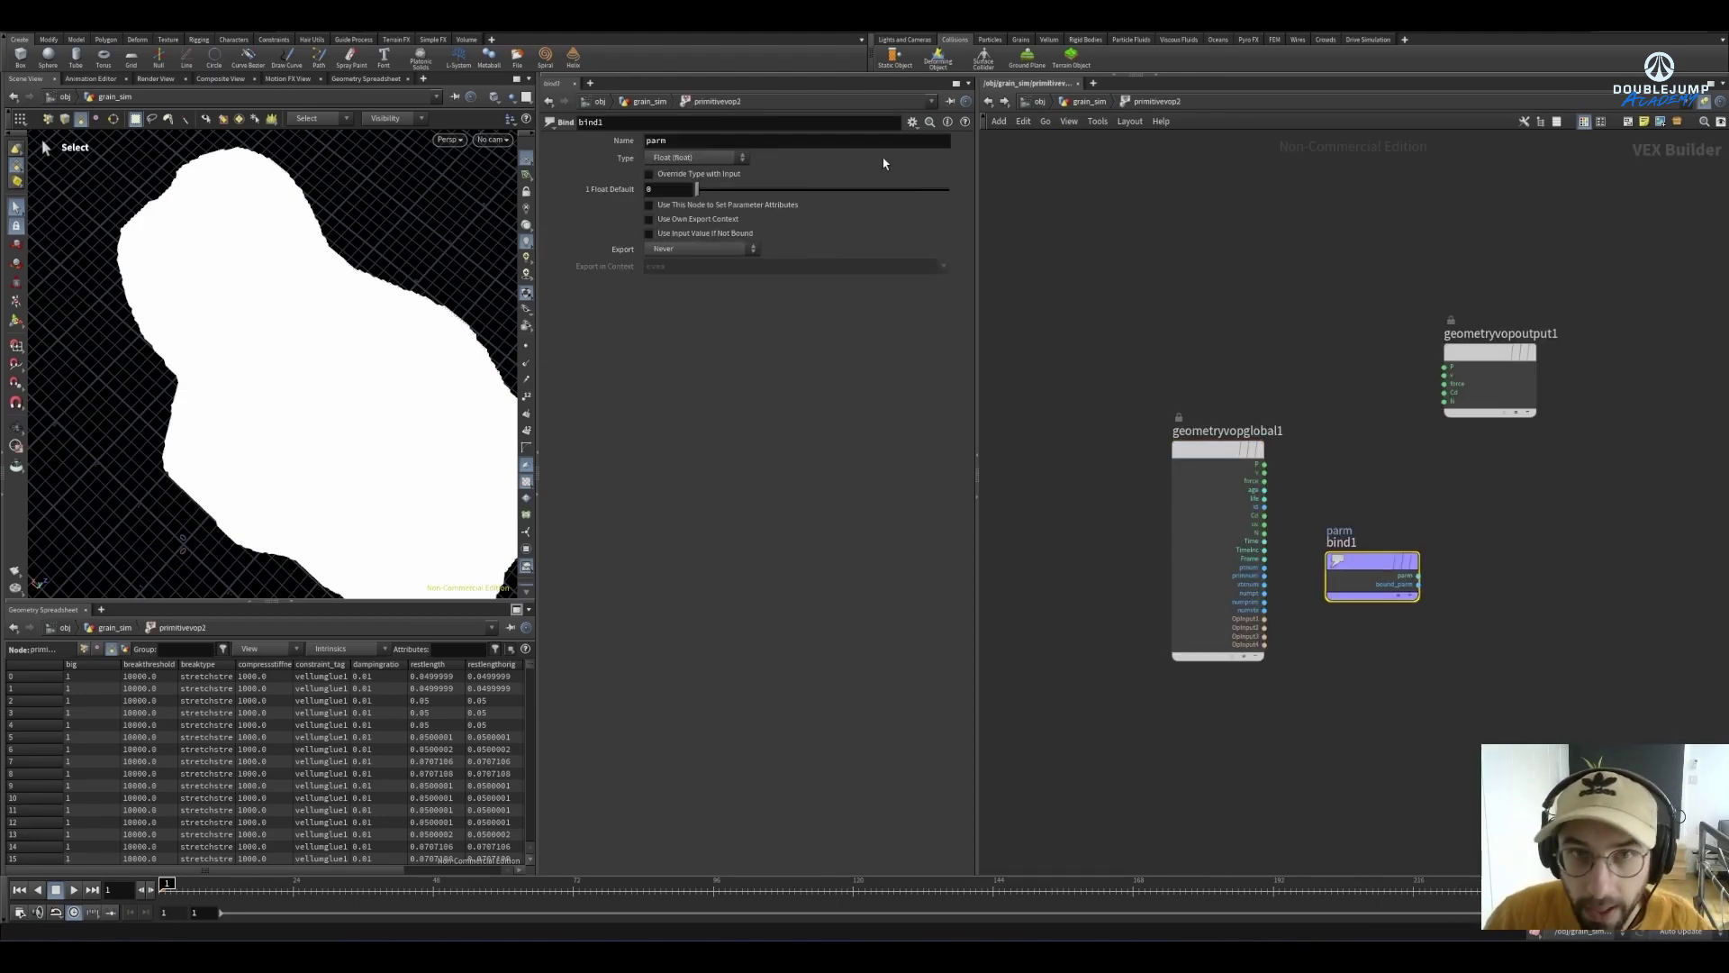
{"action": "double_click", "coordinate": [662, 141]}
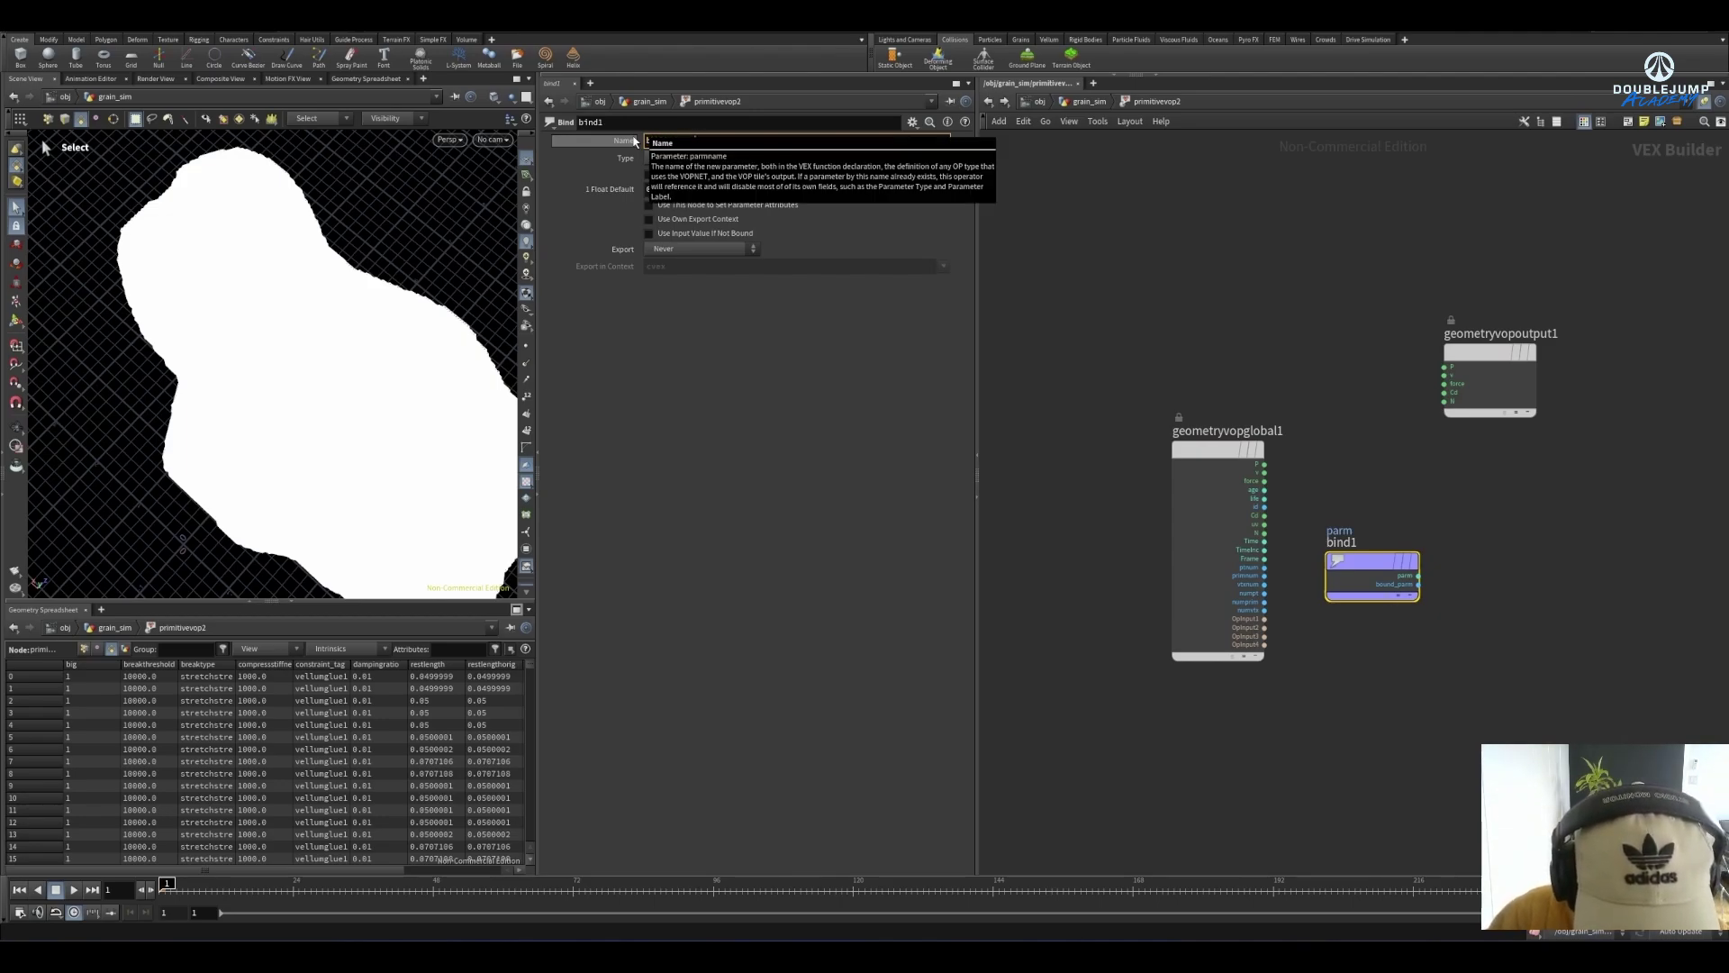
{"action": "type", "text": "breackthreshold"}
{"action": "key", "text": "Return"}
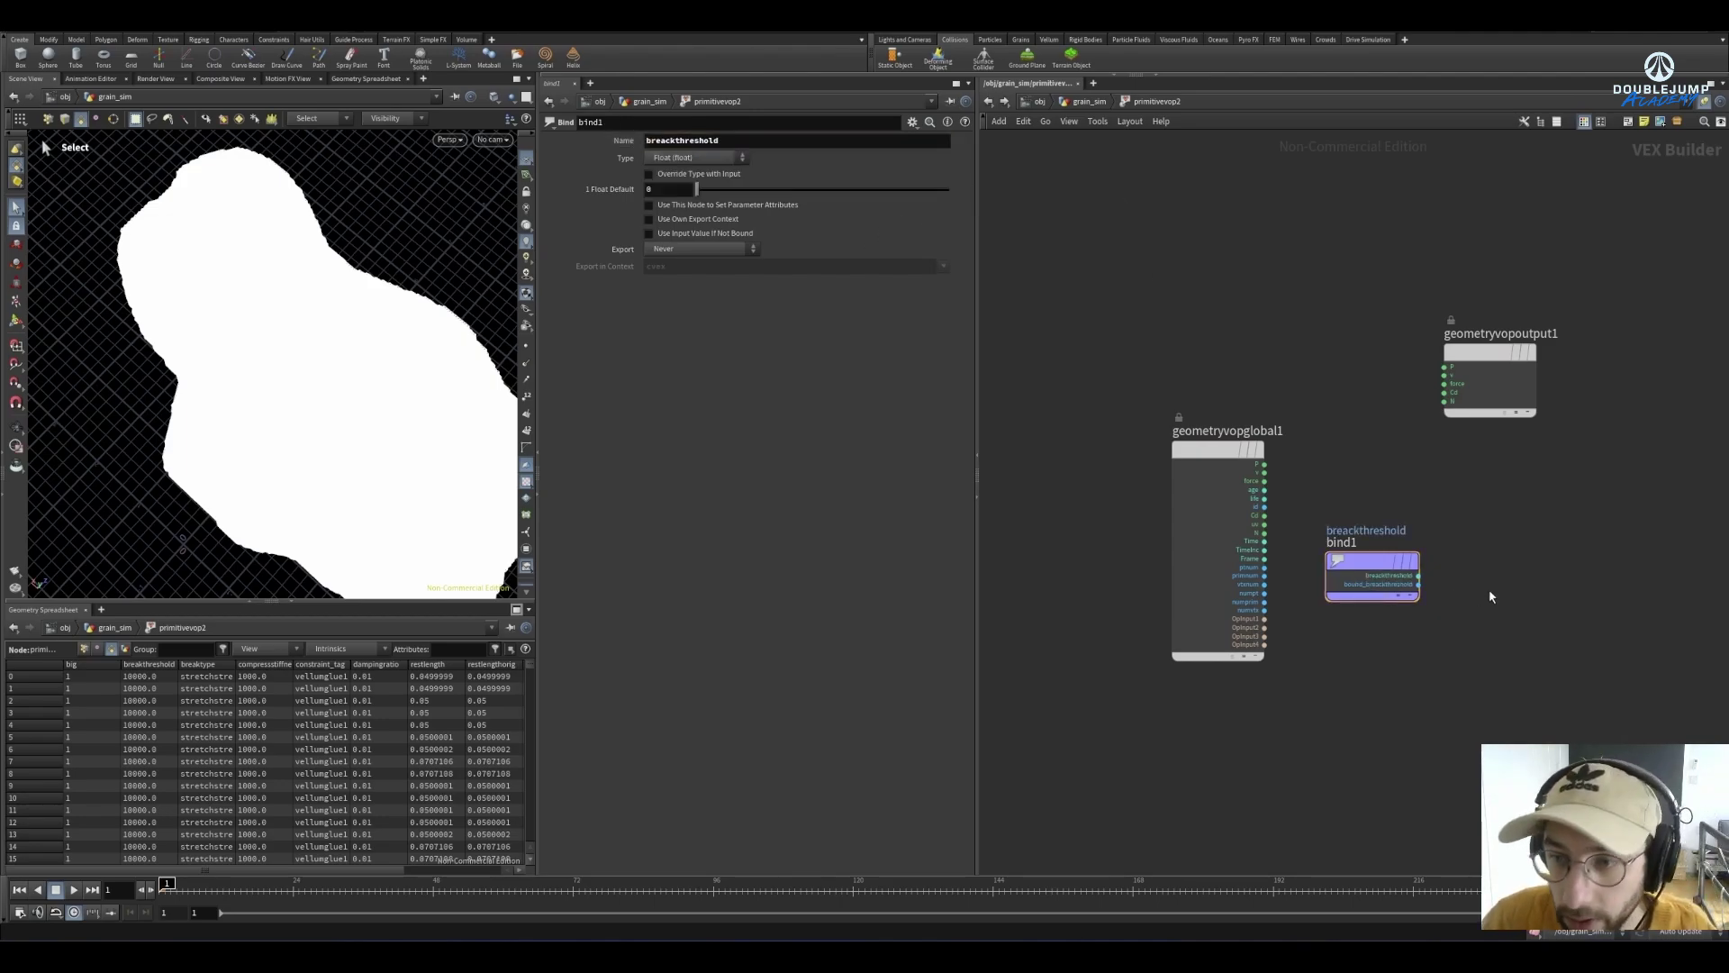
Add a Bind Export node beside the breackthreshold bind node
{"action": "key", "text": "Tab"}
{"action": "type", "text": "bind"}
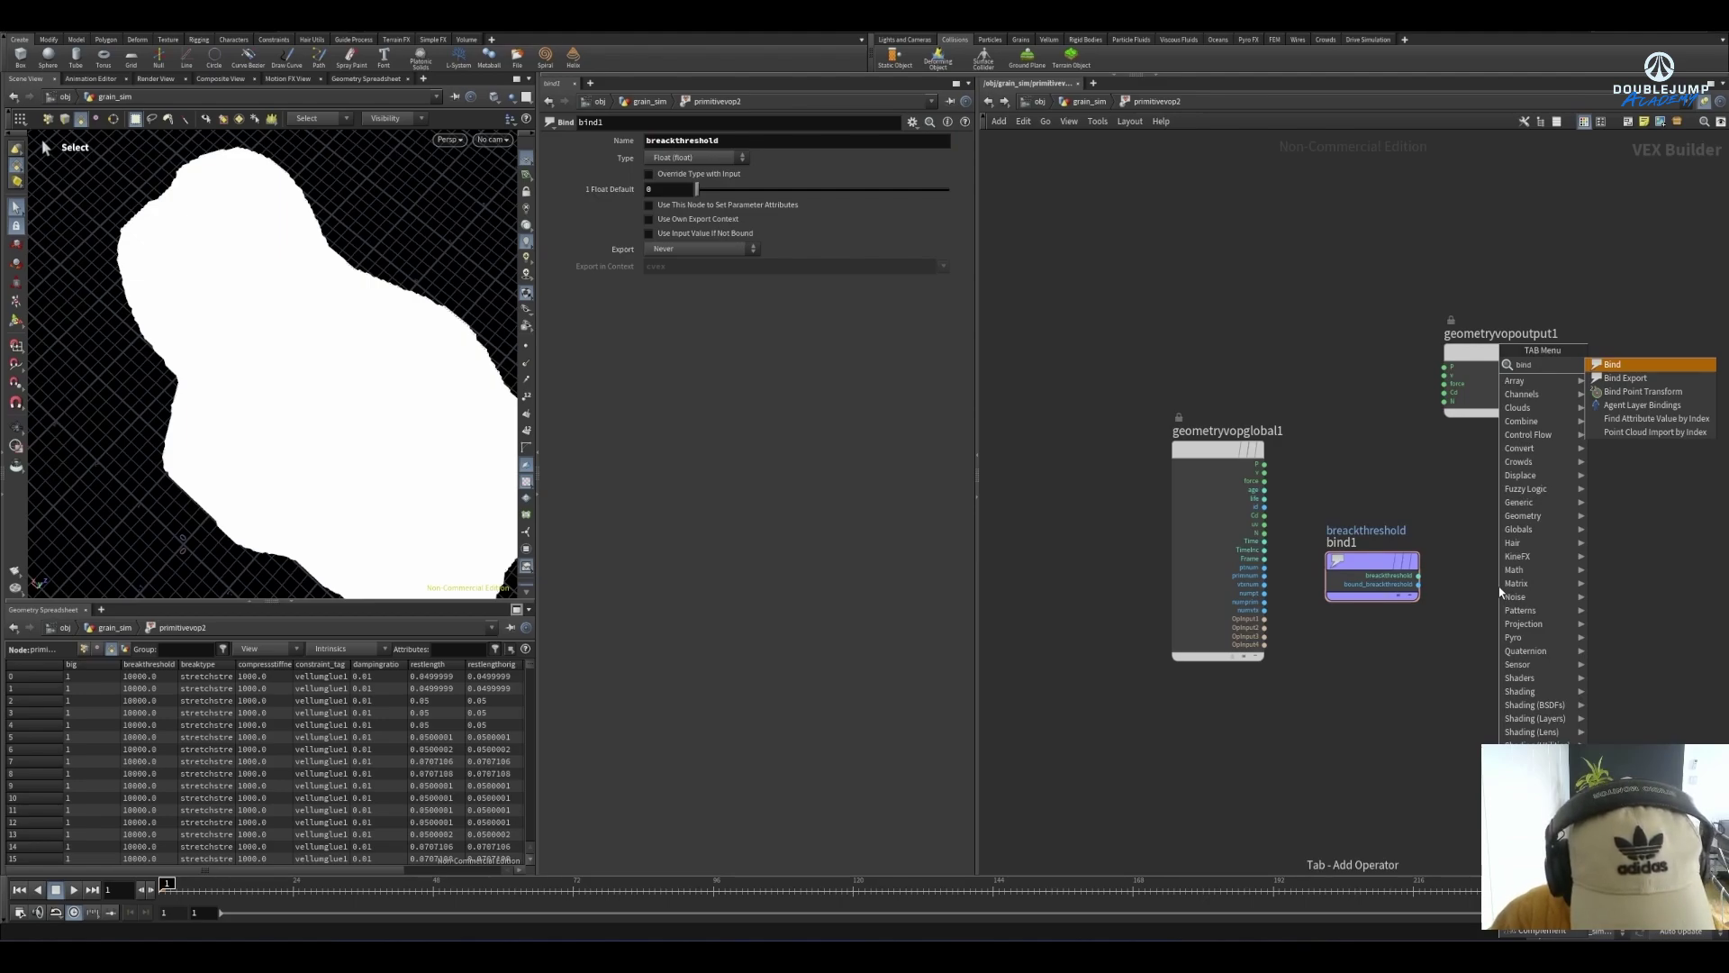
{"action": "type", "text": " expor"}
{"action": "key", "text": "Return"}
{"action": "left_click", "coordinate": [1500, 595]}
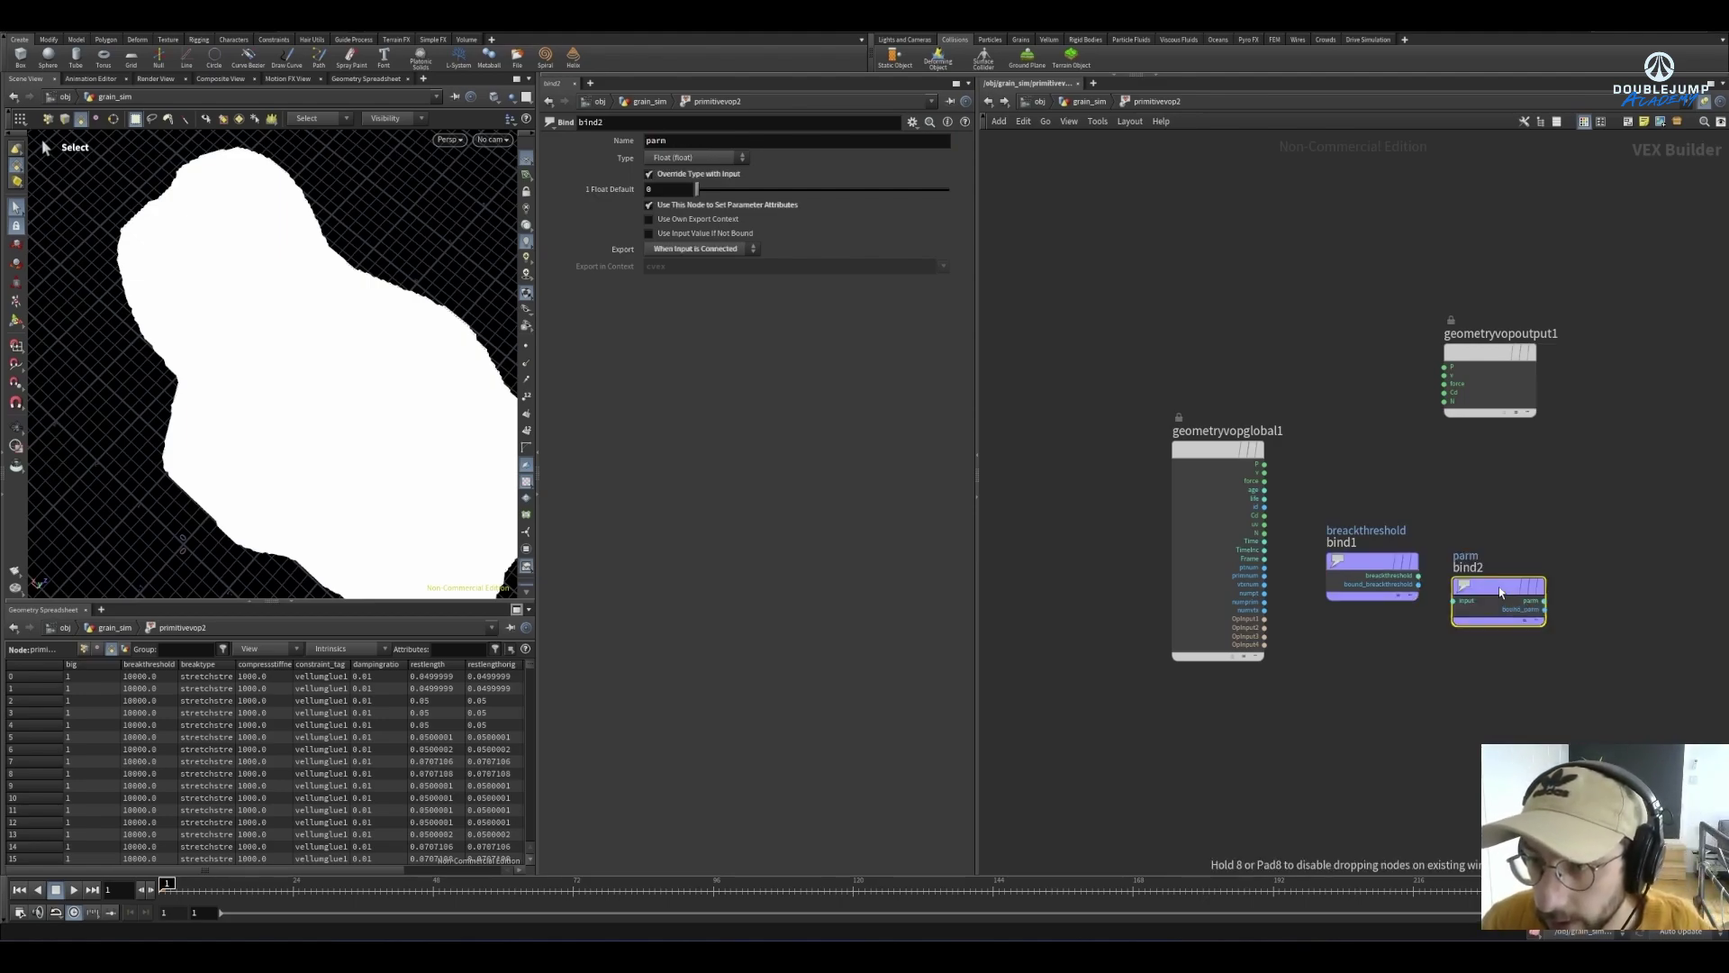
Give the Bind Export node the copied name breackthreshold and connect bind1's breackthreshold output to its input
{"action": "double_click", "coordinate": [743, 144]}
{"action": "key", "text": "ctrl+c"}
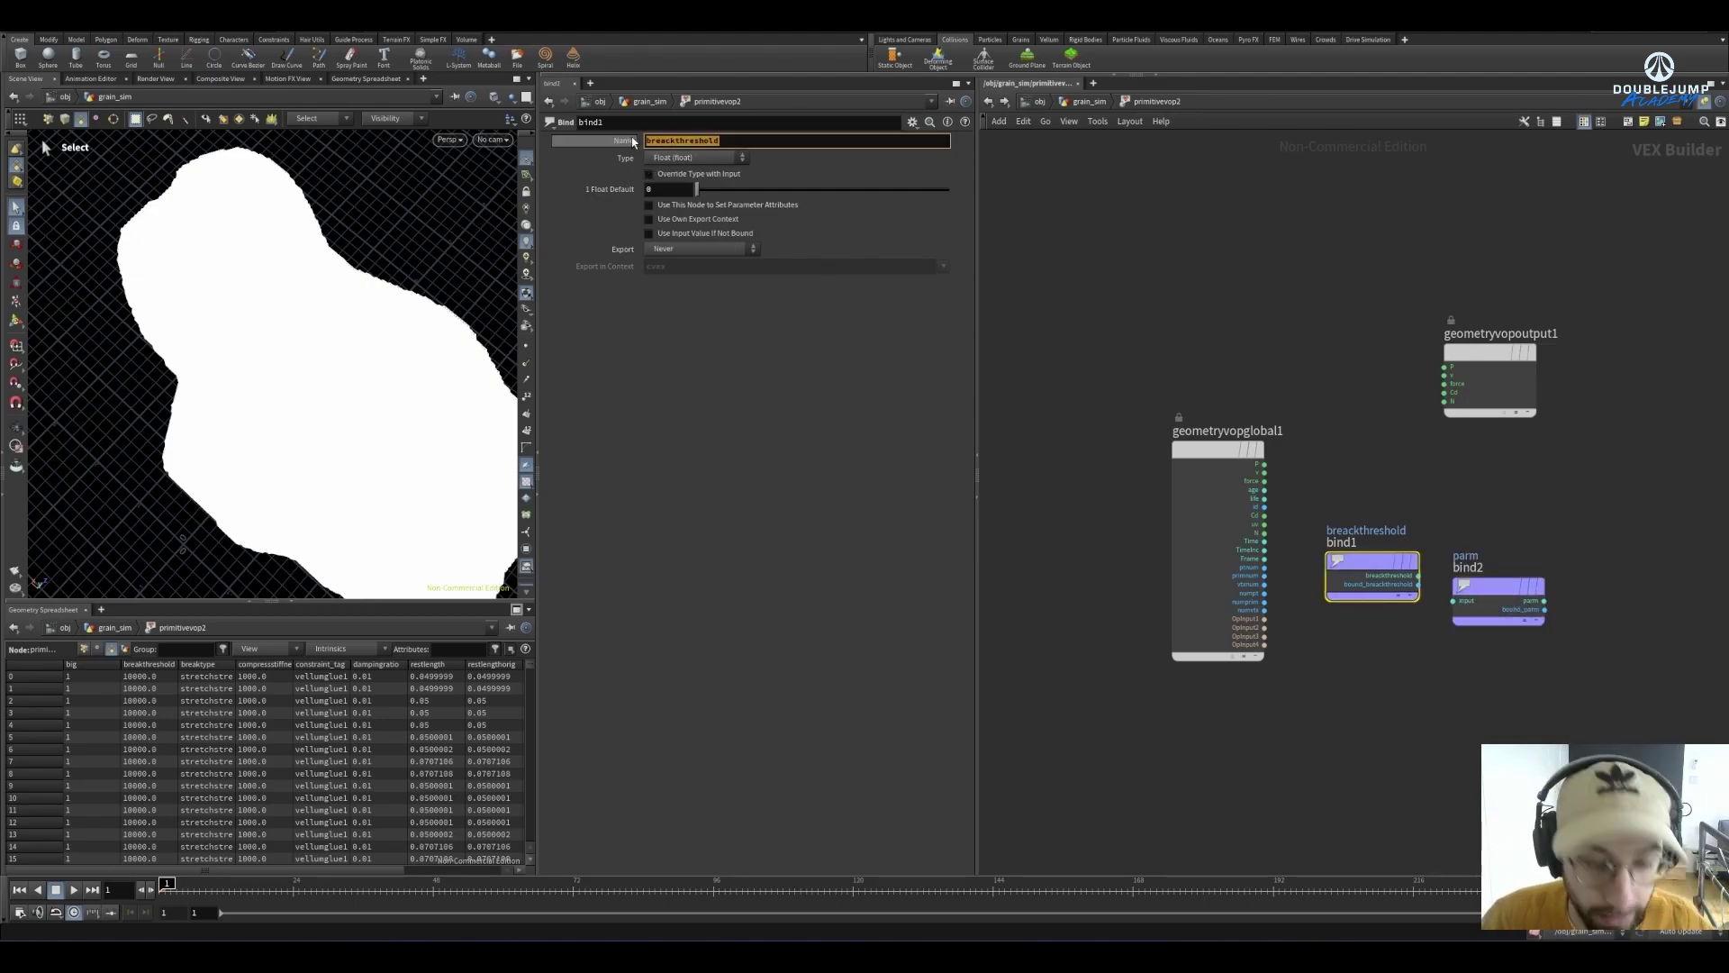
{"action": "left_click", "coordinate": [1498, 588]}
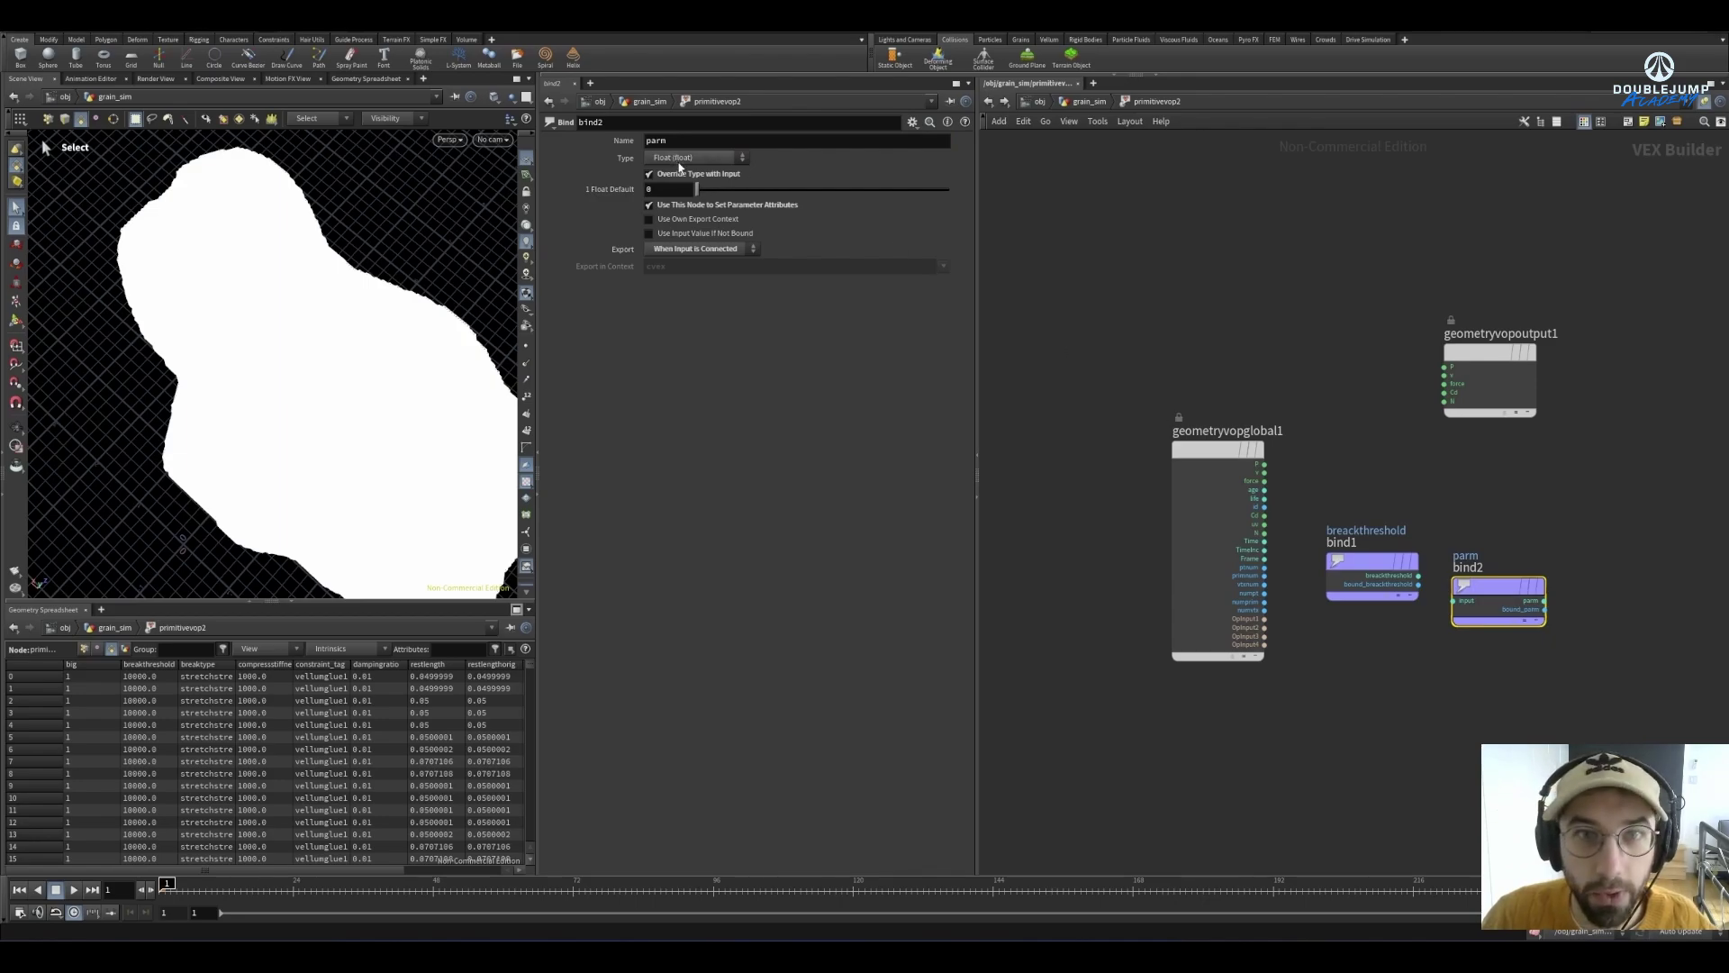
{"action": "double_click", "coordinate": [656, 140]}
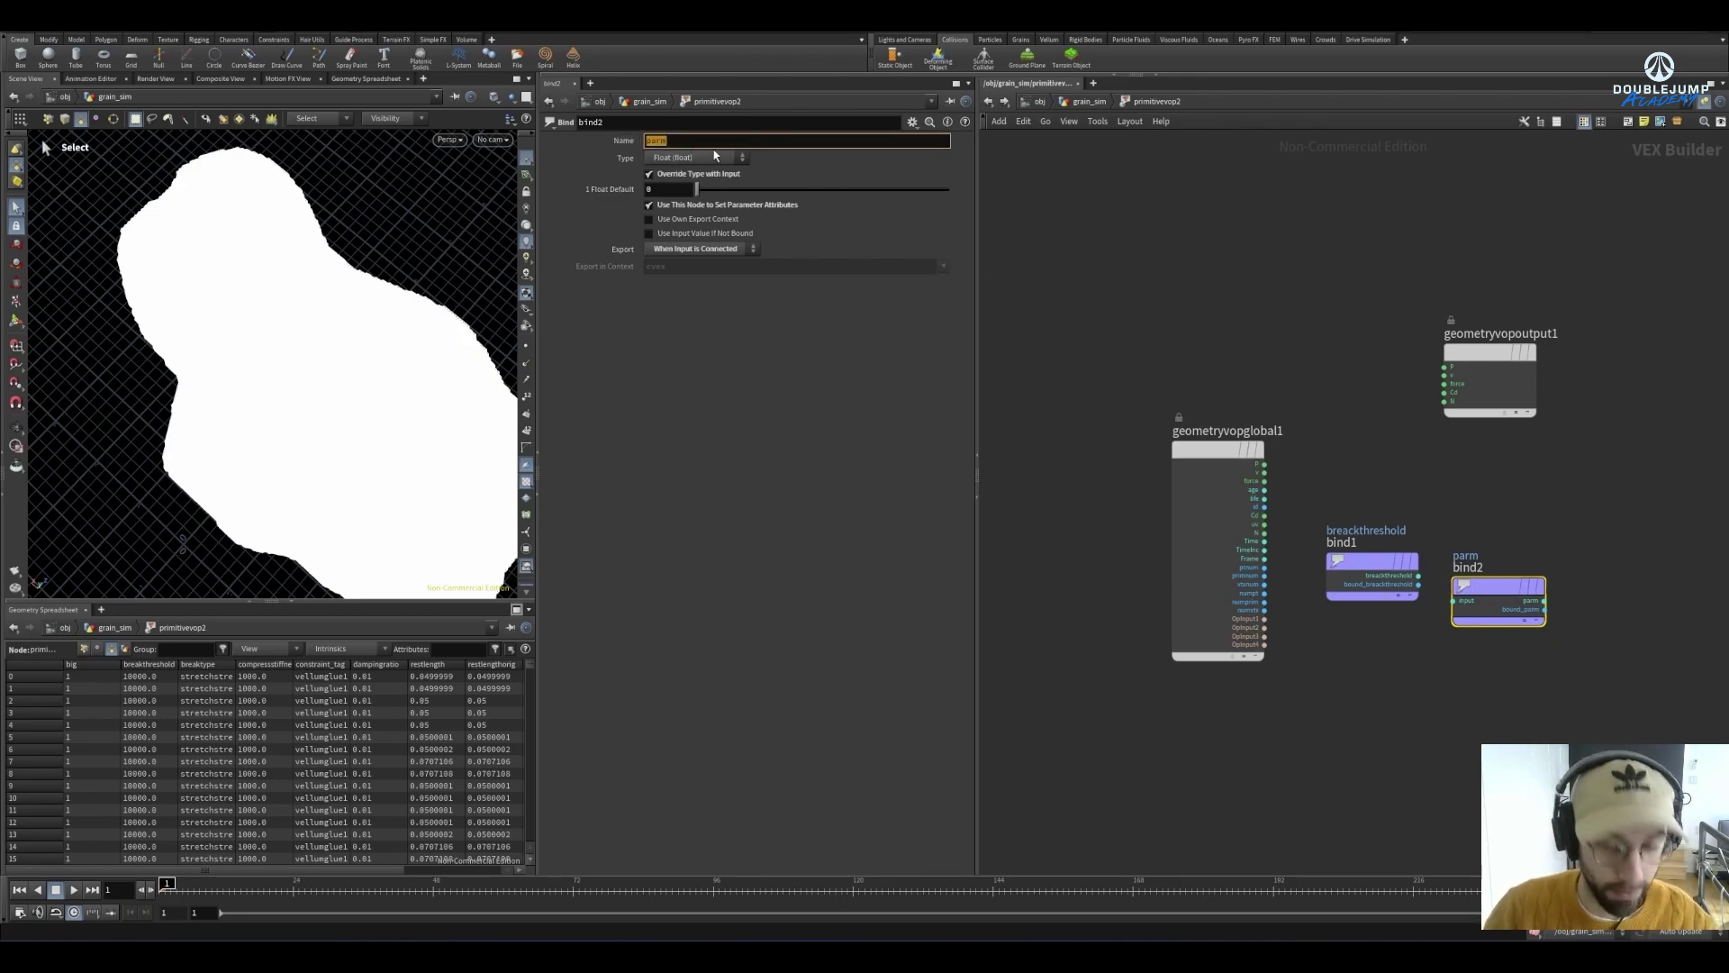
{"action": "key", "text": "ctrl+v"}
{"action": "key", "text": "Return"}
{"action": "left_click_drag", "start_coordinate": [1495, 587], "coordinate": [1556, 554]}
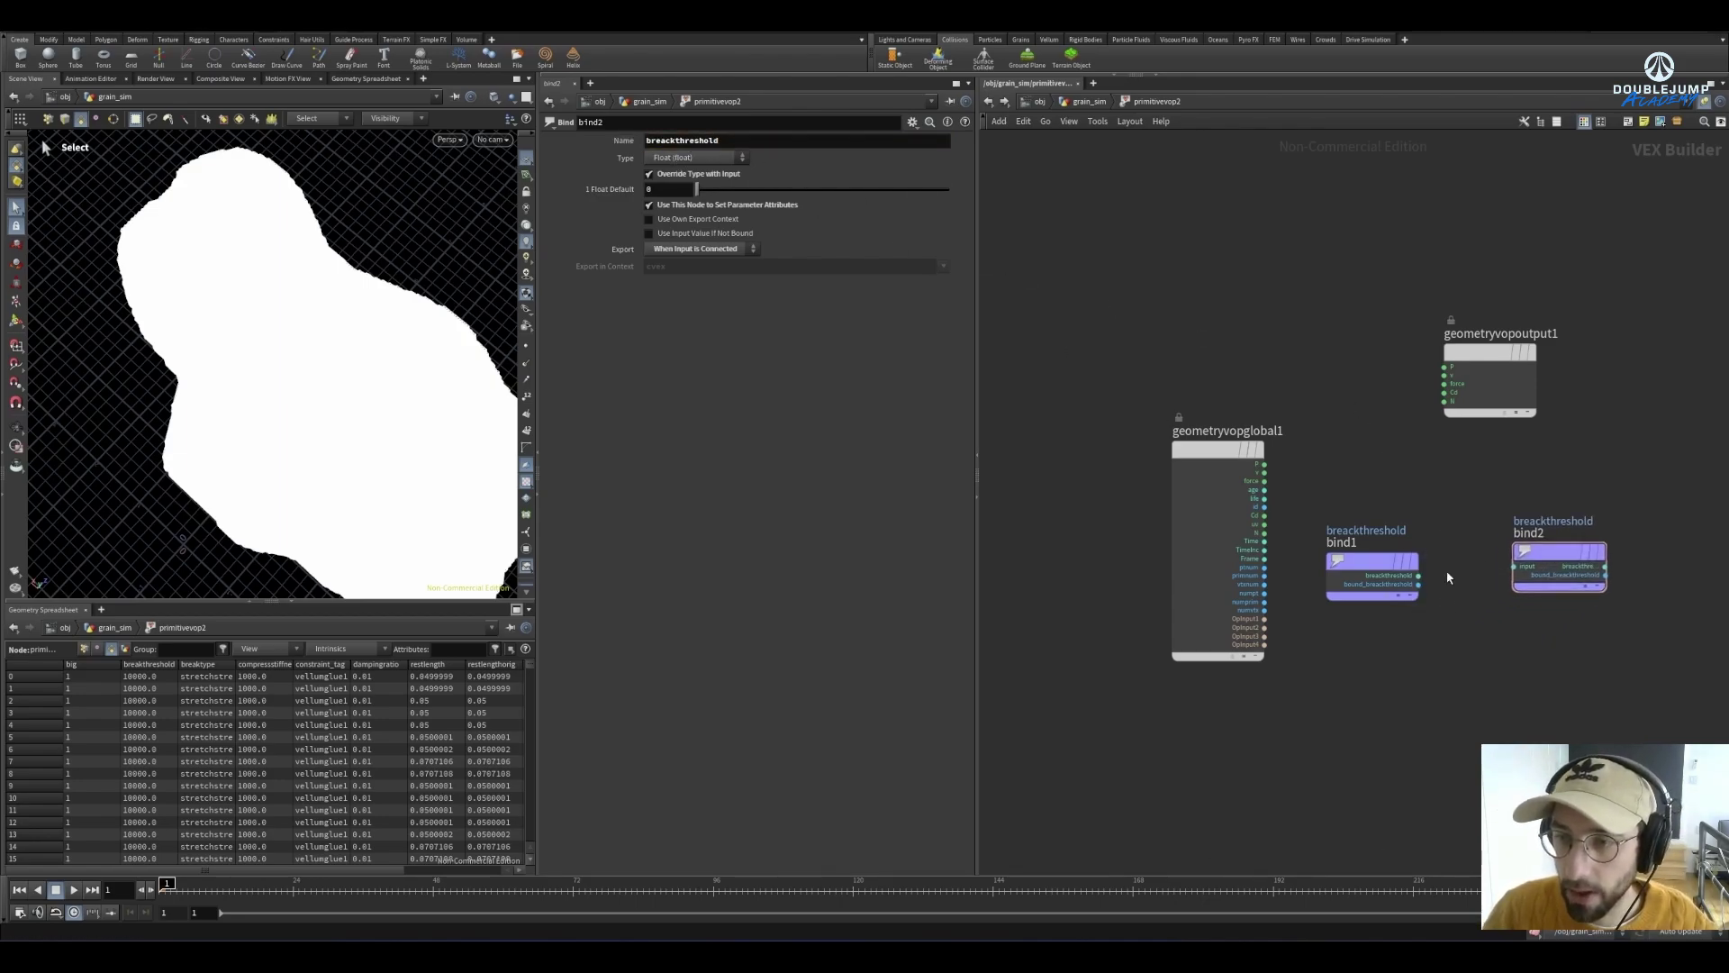
{"action": "left_click_drag", "start_coordinate": [1418, 575], "coordinate": [1514, 566]}
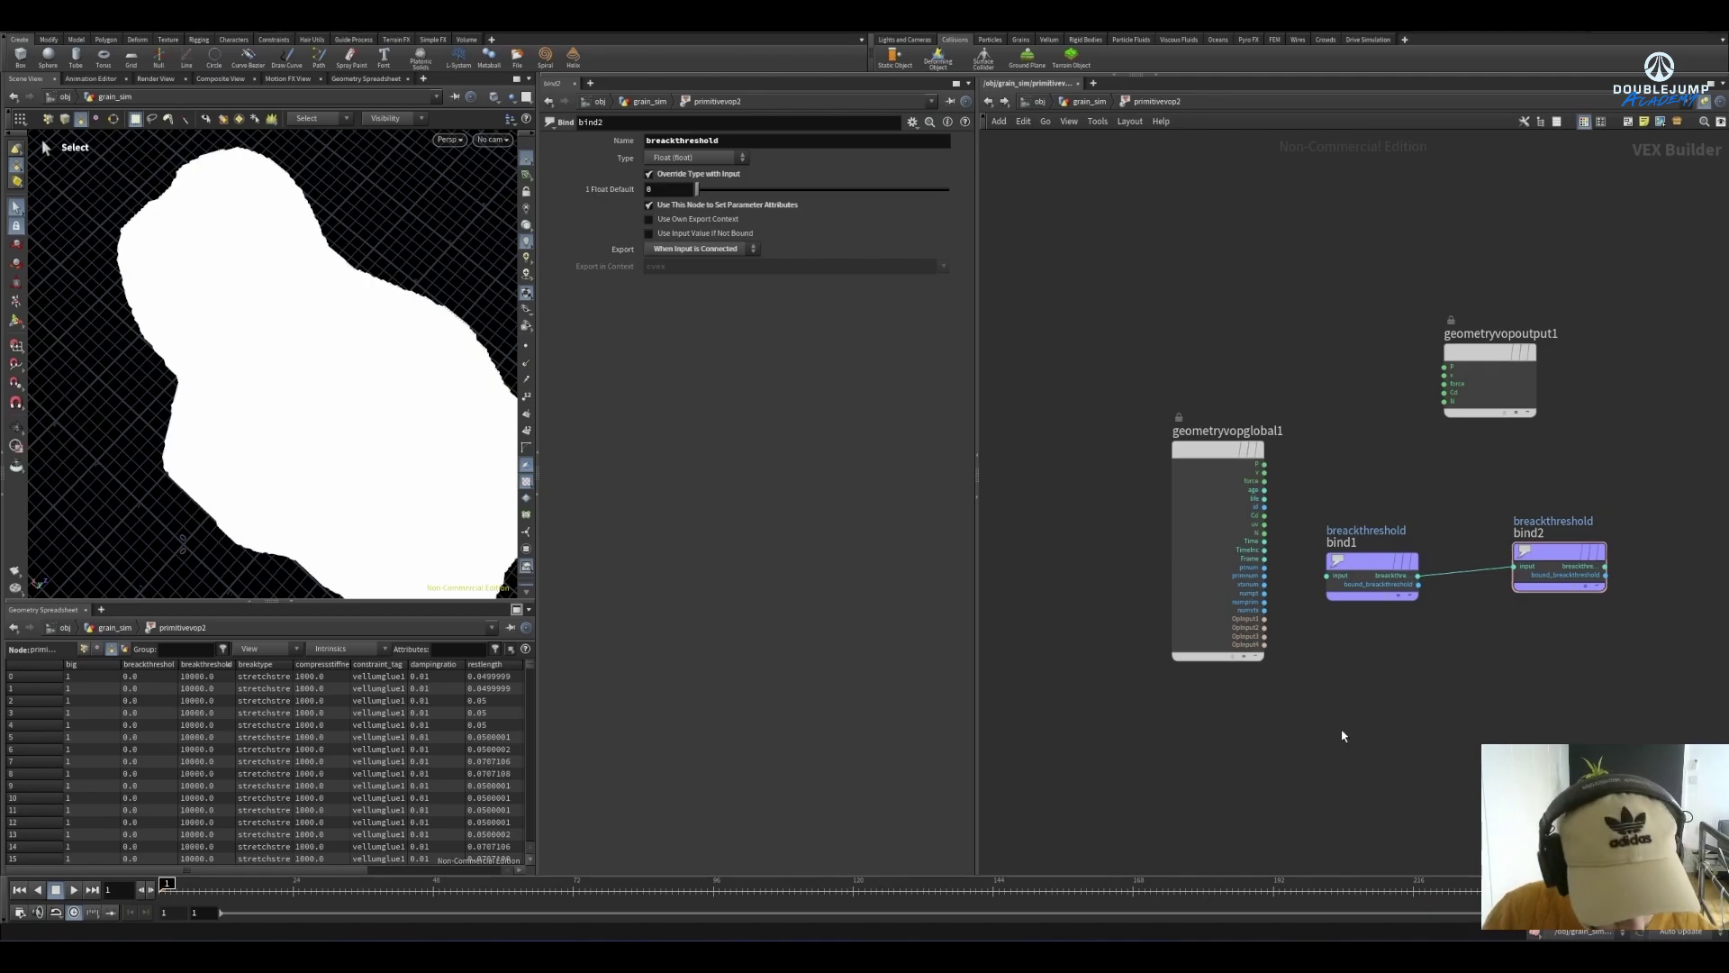
Add a third Bind node below the other two and set its attribute name to big
{"action": "key", "text": "Tab"}
{"action": "type", "text": "bin"}
{"action": "key", "text": "Return"}
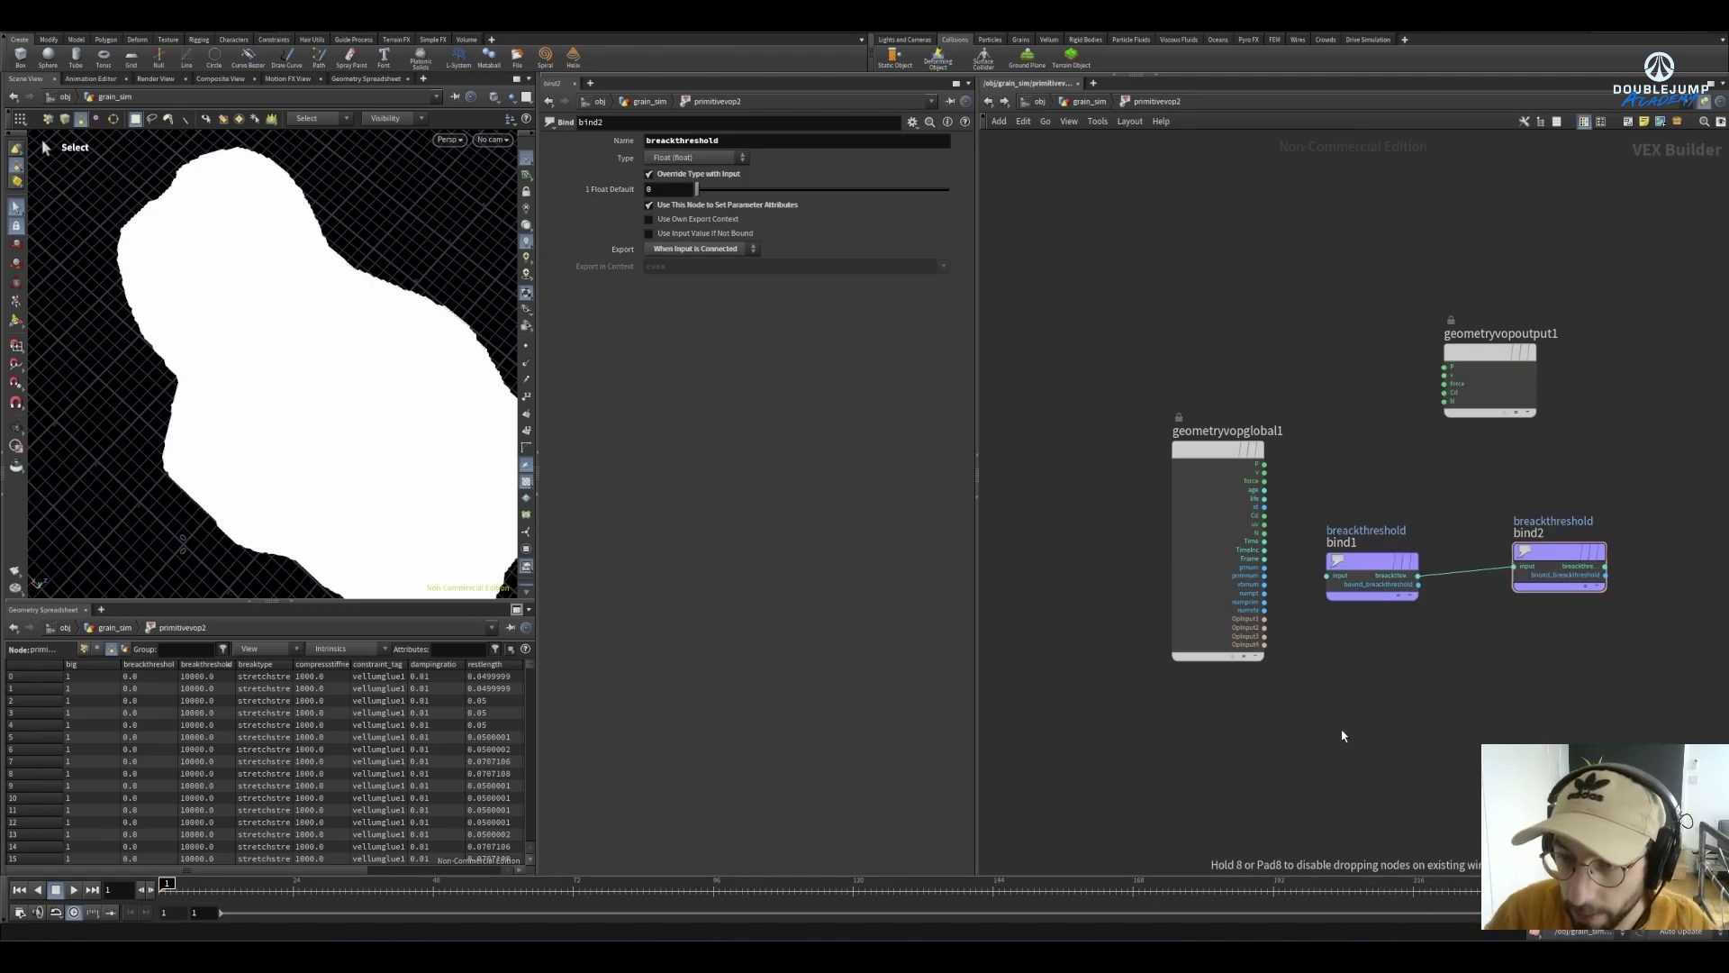
{"action": "left_click", "coordinate": [1343, 736]}
{"action": "double_click", "coordinate": [653, 140]}
{"action": "type", "text": "big"}
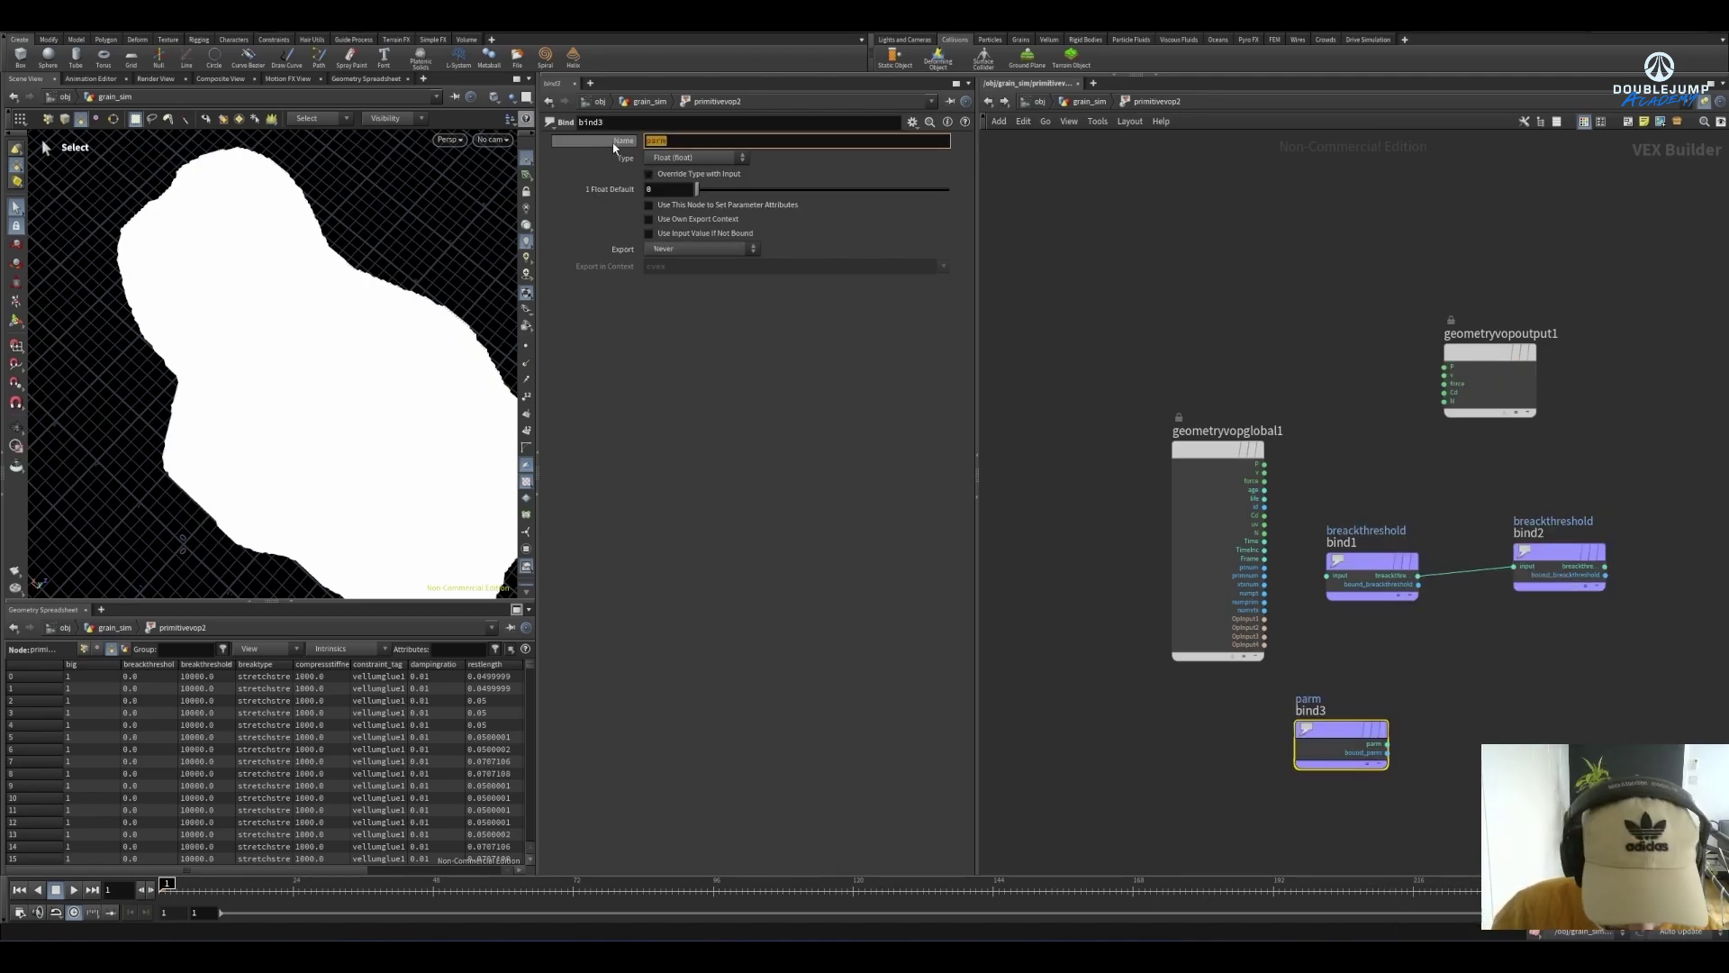
{"action": "key", "text": "Return"}
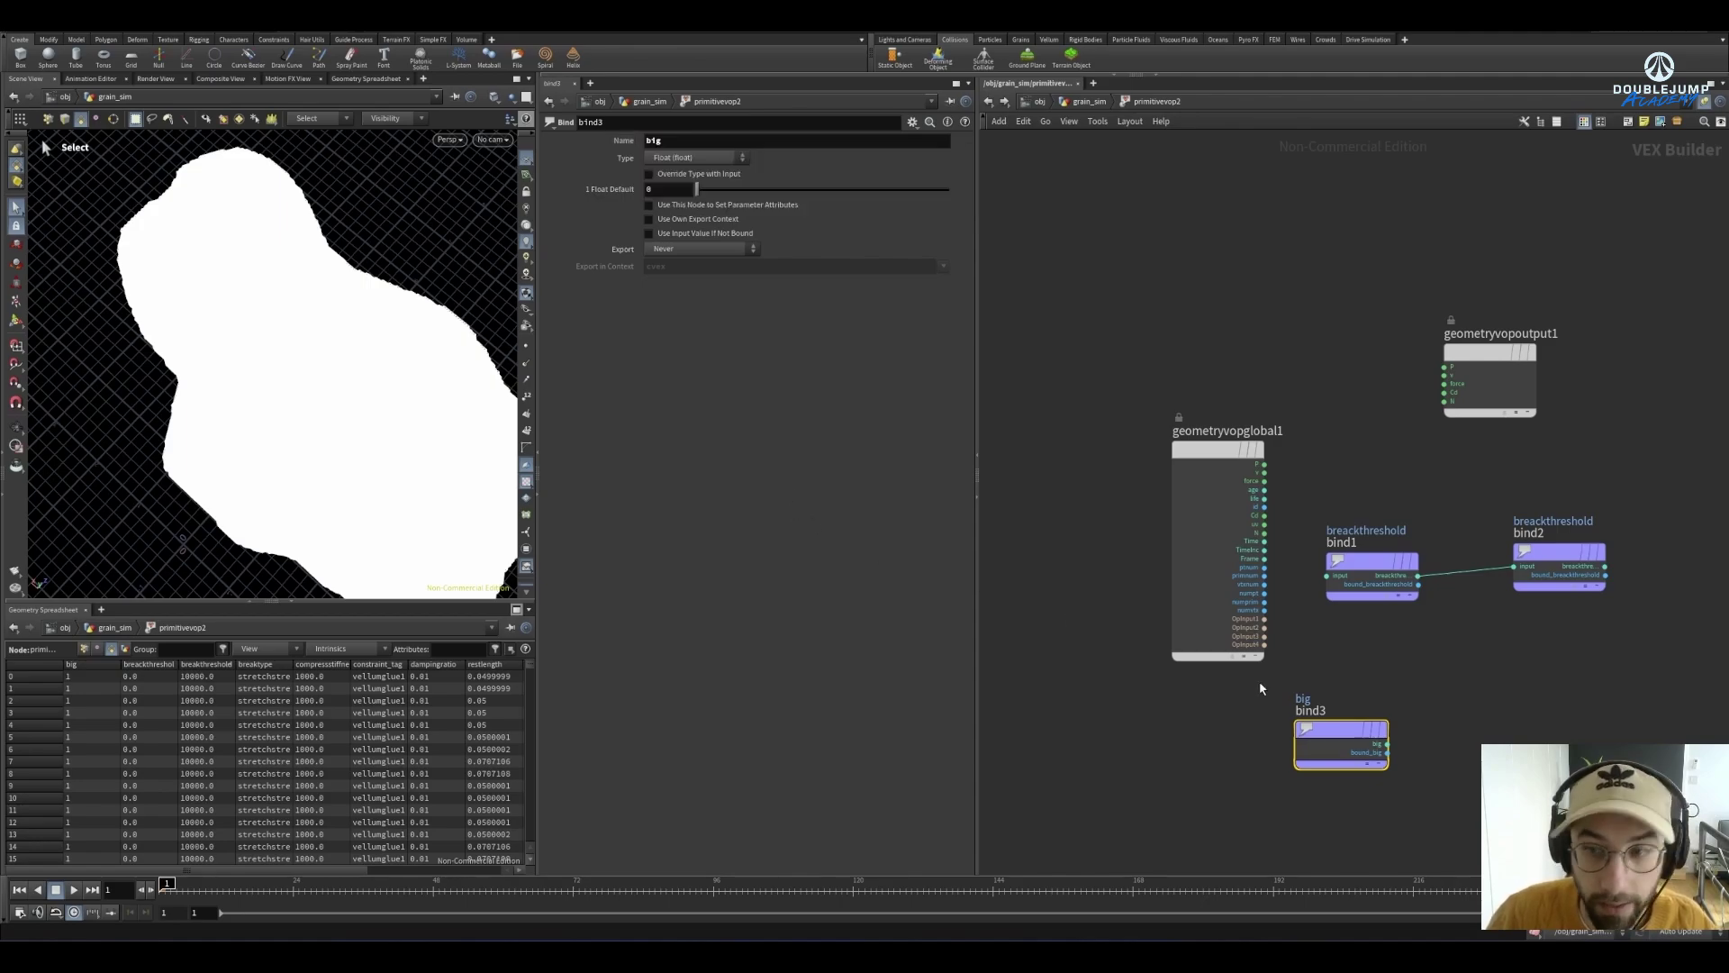
{"action": "middle_click", "coordinate": [1322, 738]}
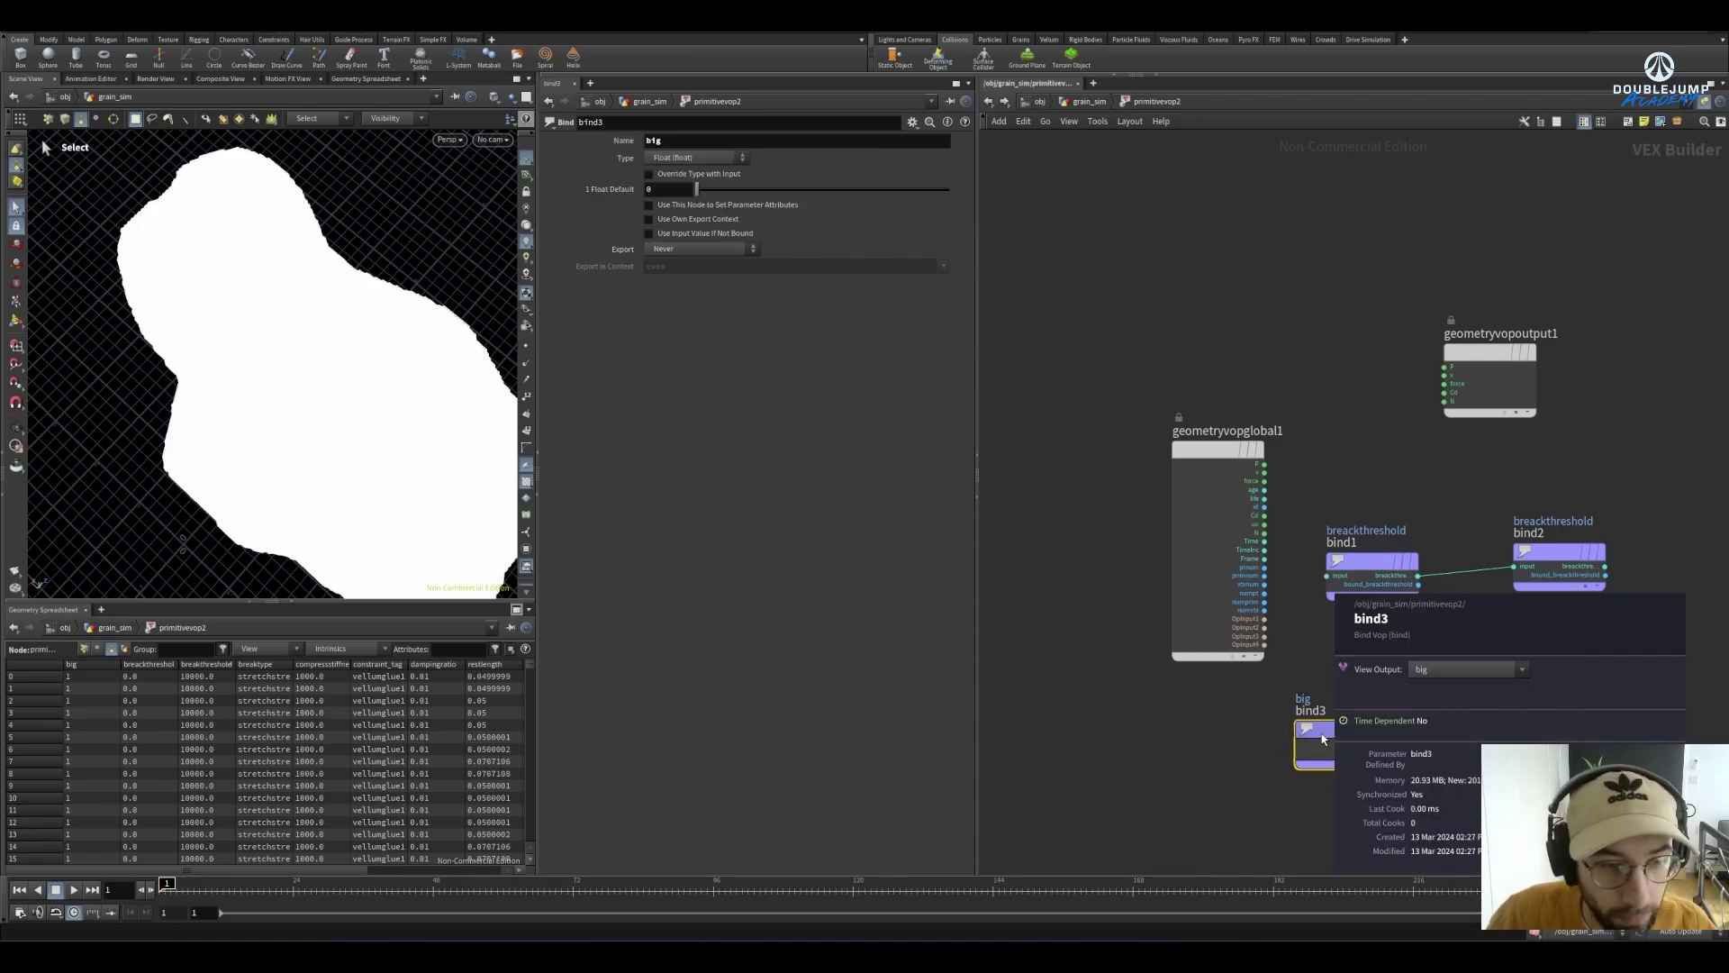
Inside primitivevop1, insert an Integer to Float node between compare1 and the big bind node, and align the nodes in a row
{"action": "left_click", "coordinate": [1089, 101]}
{"action": "middle_click_drag", "start_coordinate": [1583, 633], "coordinate": [1350, 501]}
{"action": "scroll", "coordinate": [1329, 616], "scroll_direction": "up", "scroll_amount": 2}
{"action": "double_click", "coordinate": [1286, 641]}
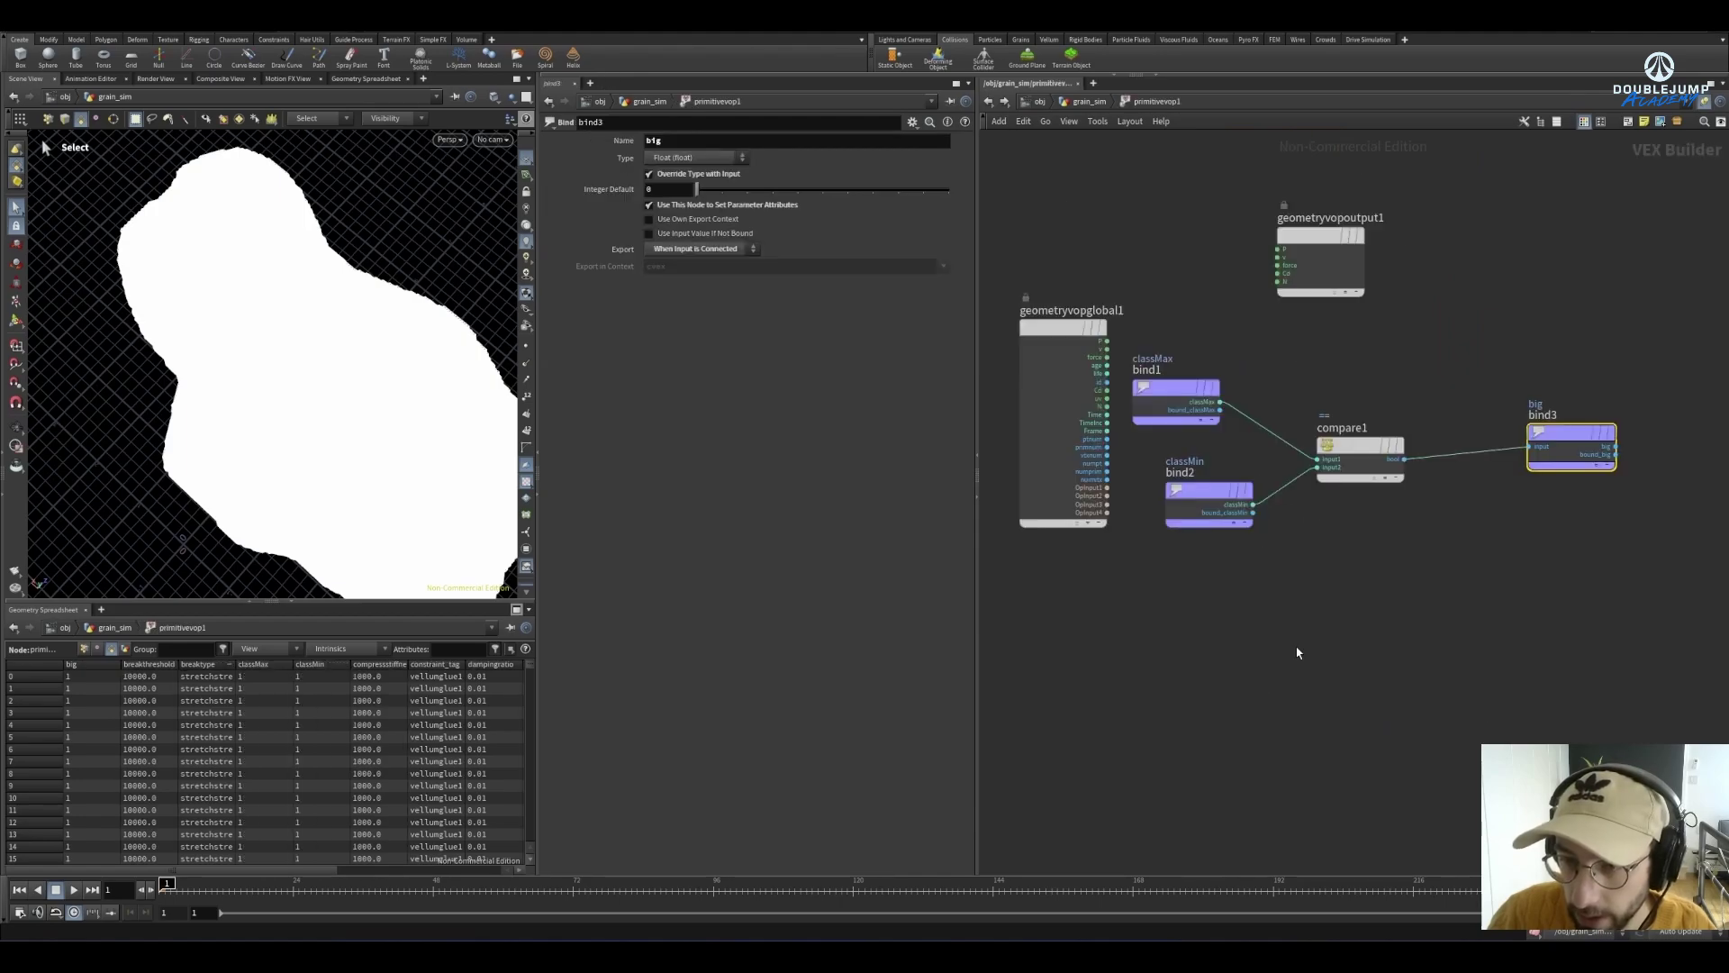
{"action": "key", "text": "Tab"}
{"action": "type", "text": "int to fl"}
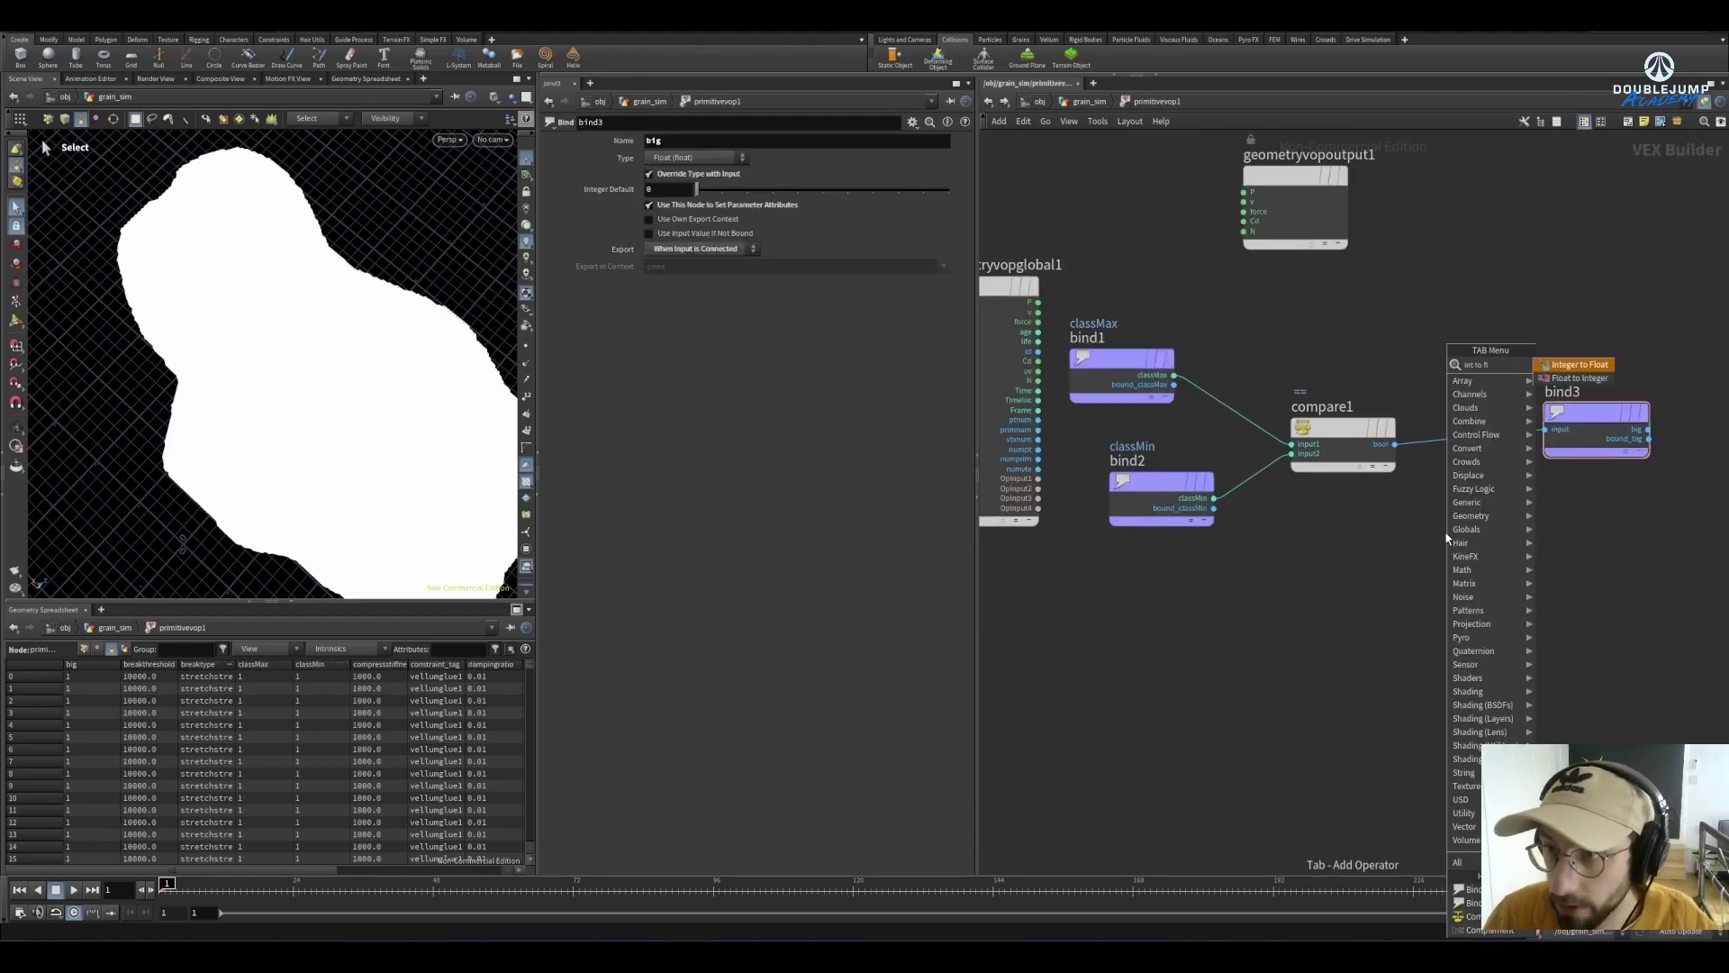
{"action": "key", "text": "Return"}
{"action": "left_click", "coordinate": [1473, 440]}
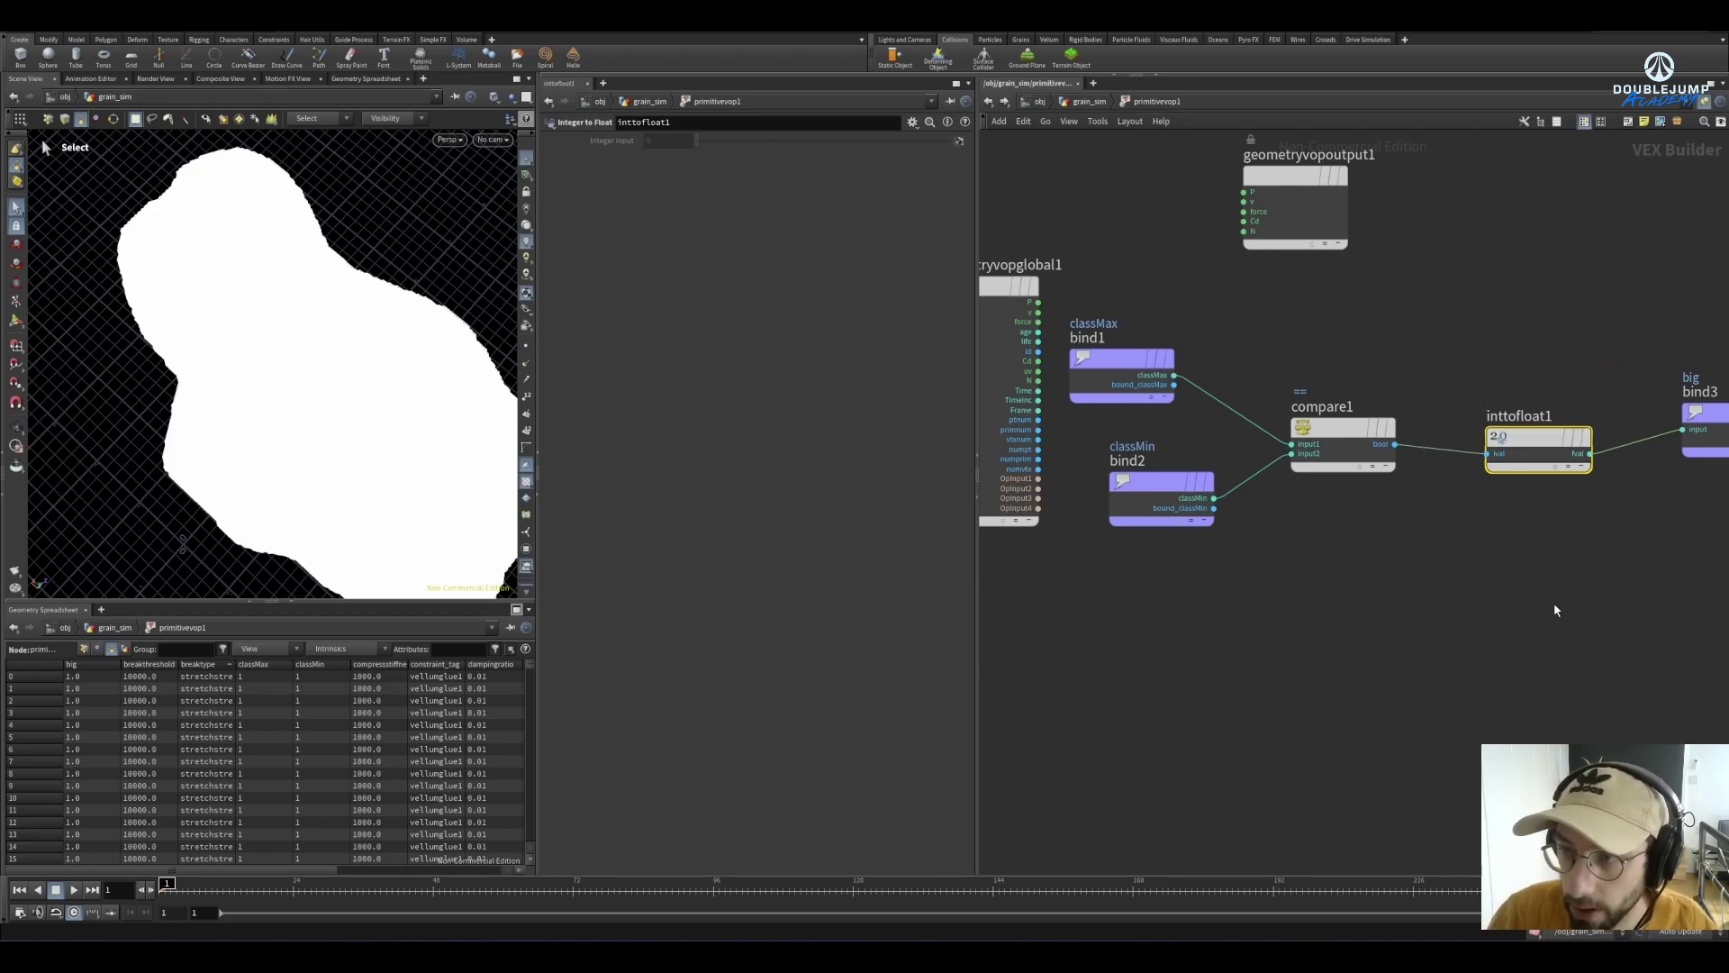
{"action": "middle_click_drag", "start_coordinate": [1553, 602], "coordinate": [1220, 593]}
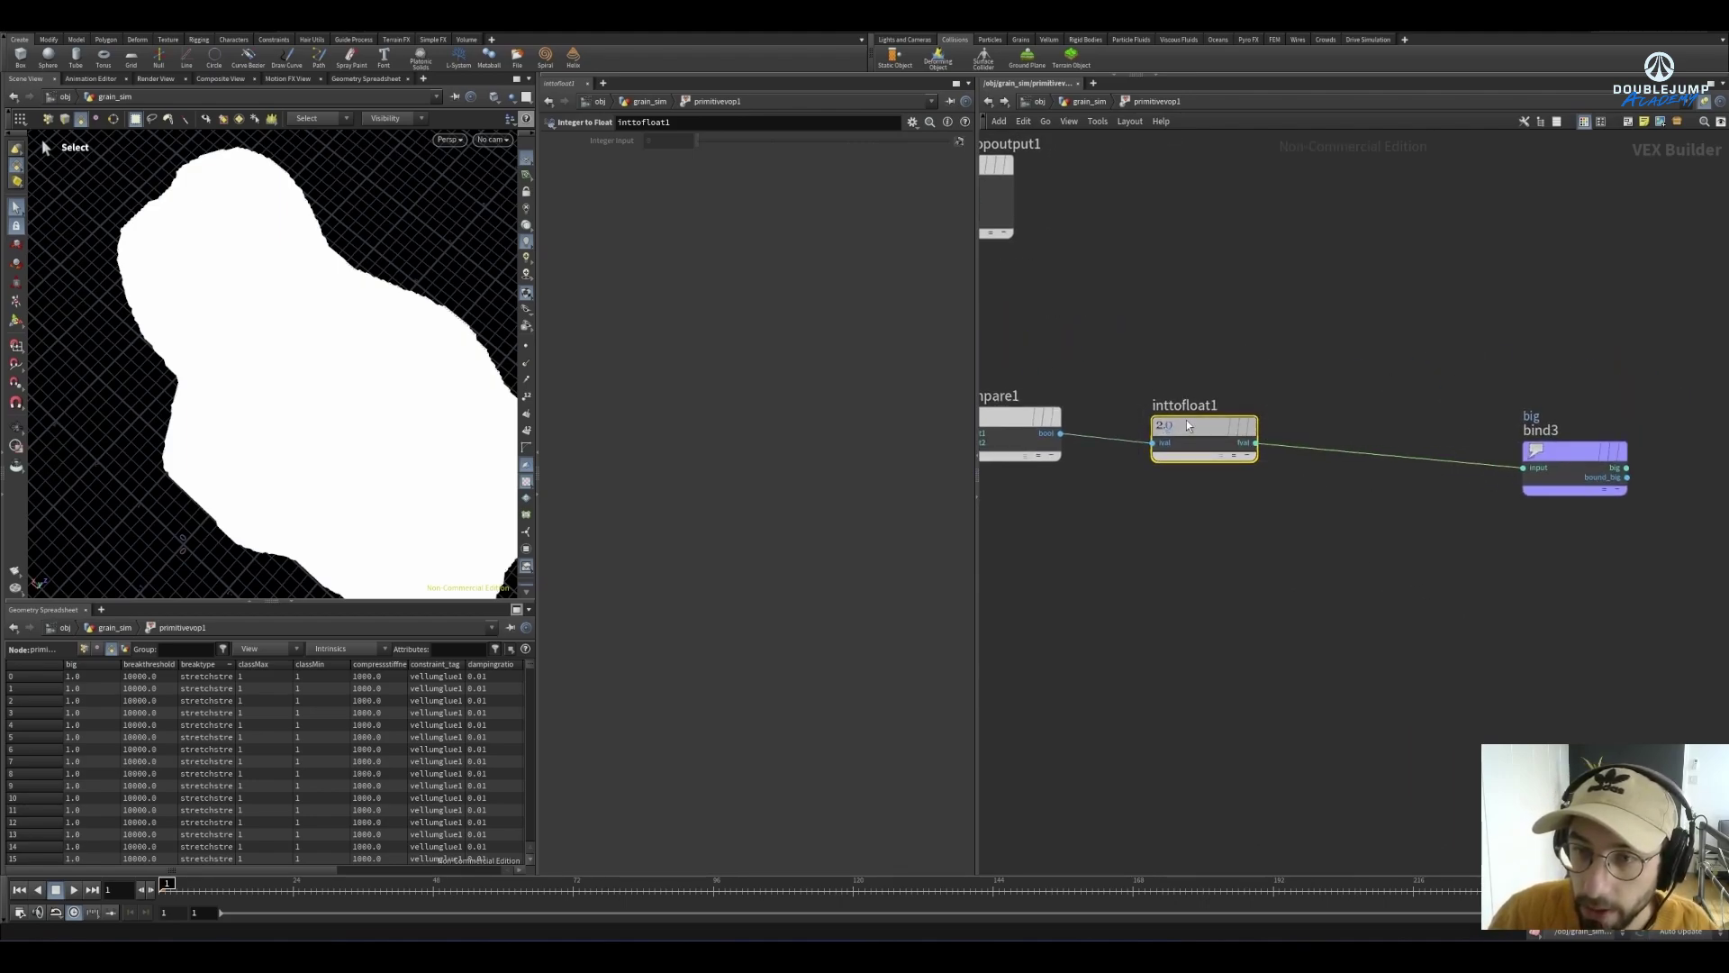
{"action": "left_click_drag", "start_coordinate": [1186, 420], "coordinate": [1197, 411]}
{"action": "left_click_drag", "start_coordinate": [1566, 457], "coordinate": [1585, 416]}
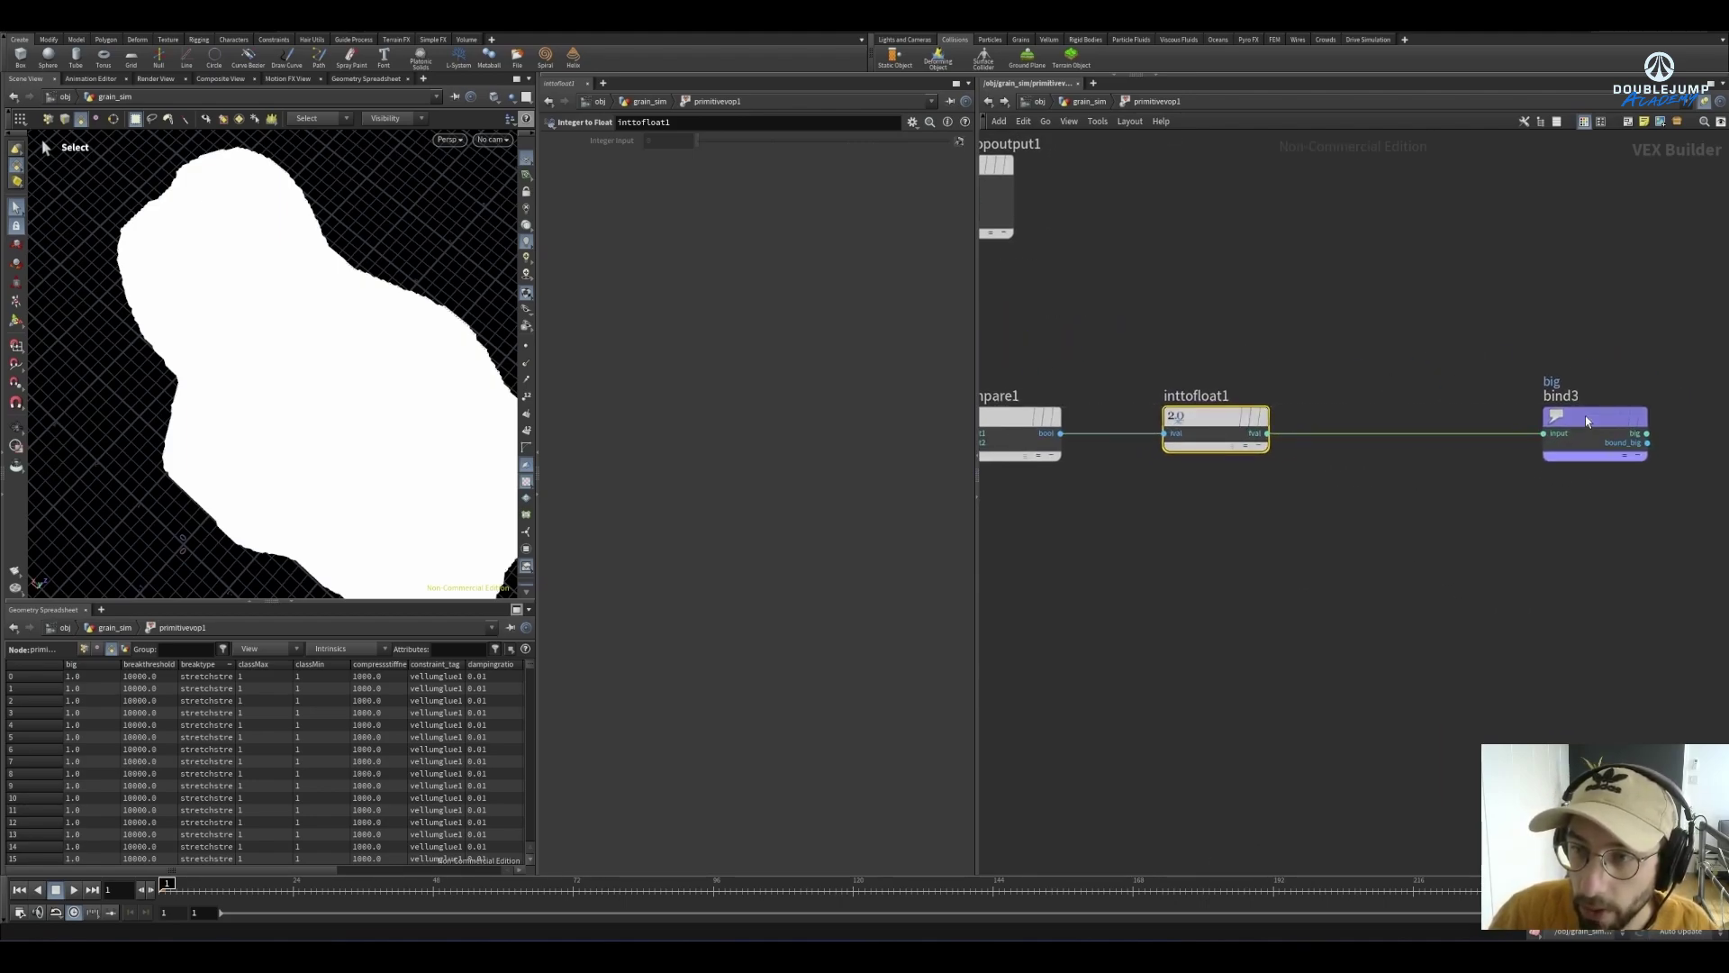
Insert a Fit Range node between inttofloat1 and bind3 with Destination Max 10000, and sort the geometry spreadsheet by big
{"action": "left_click", "coordinate": [1347, 491]}
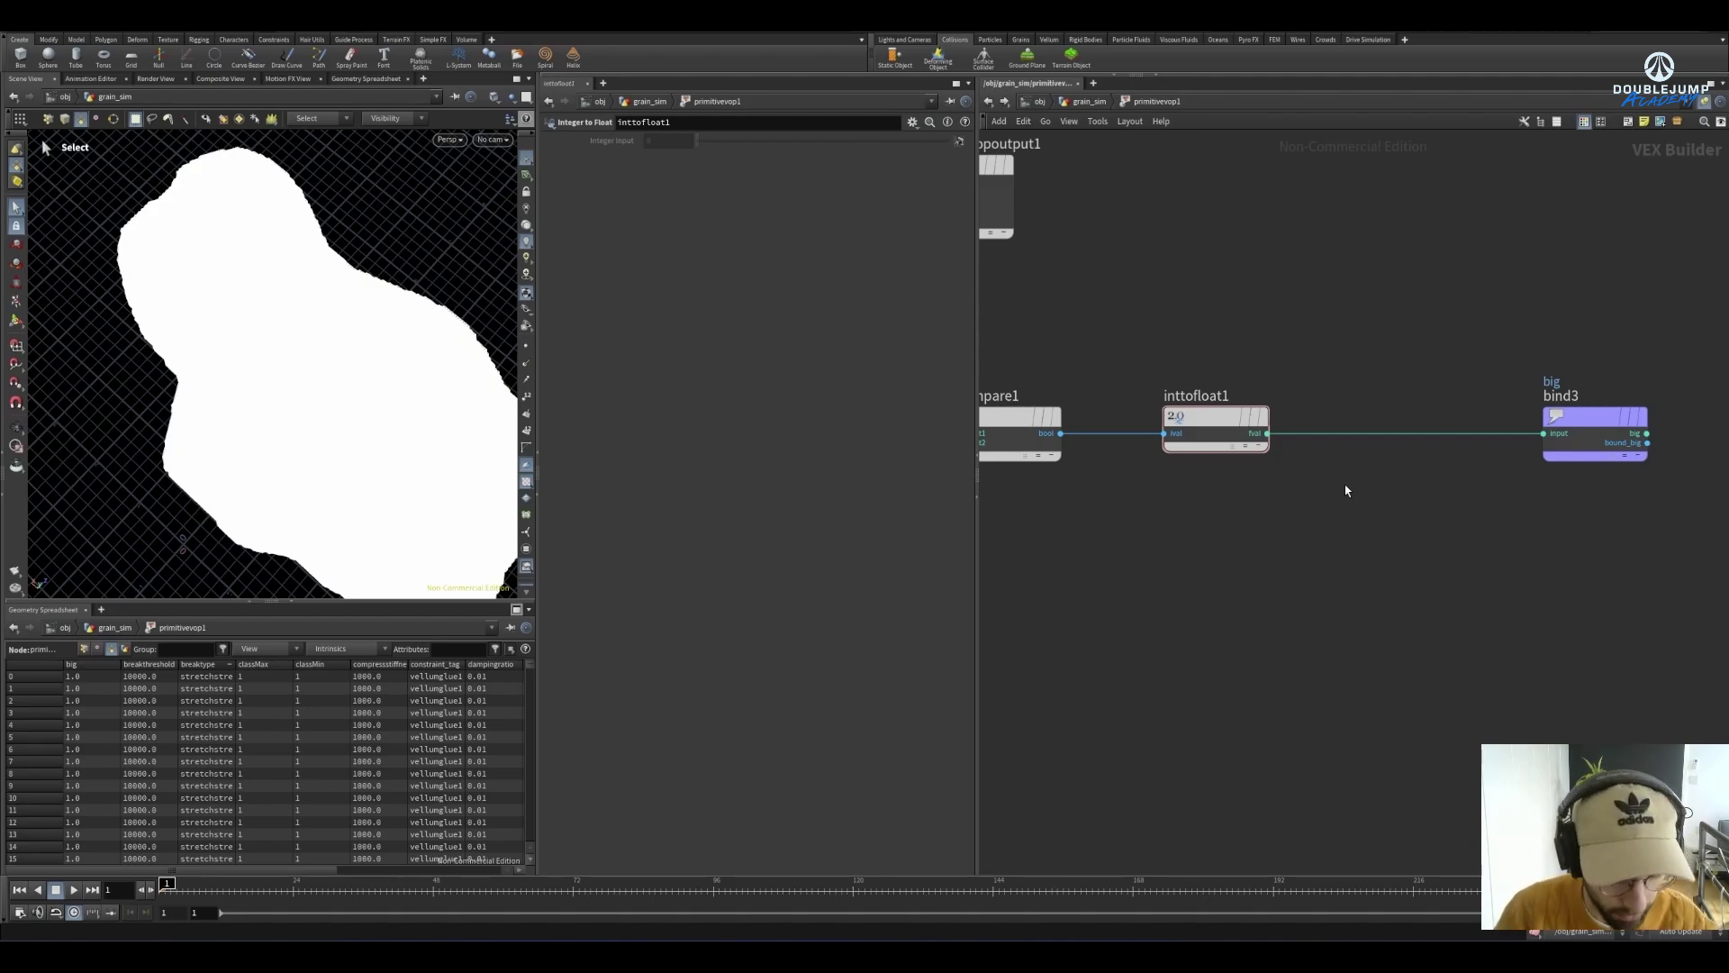
{"action": "key", "text": "Tab"}
{"action": "type", "text": "fit"}
{"action": "key", "text": "Return"}
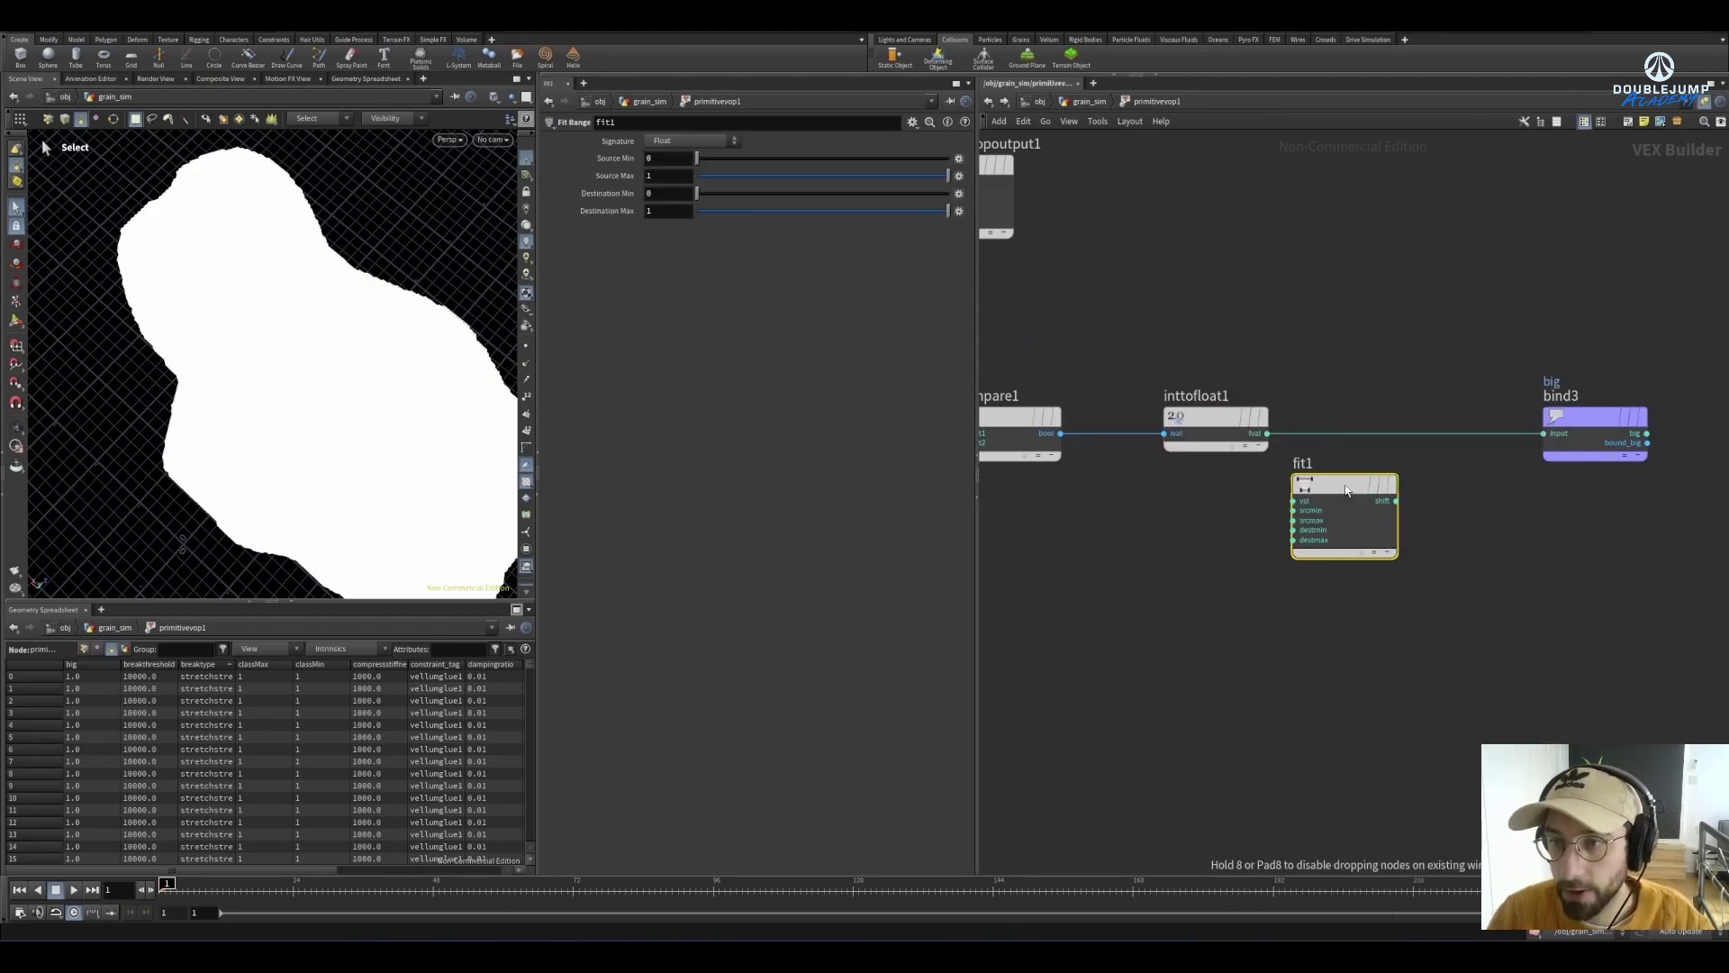
{"action": "left_click", "coordinate": [1431, 437]}
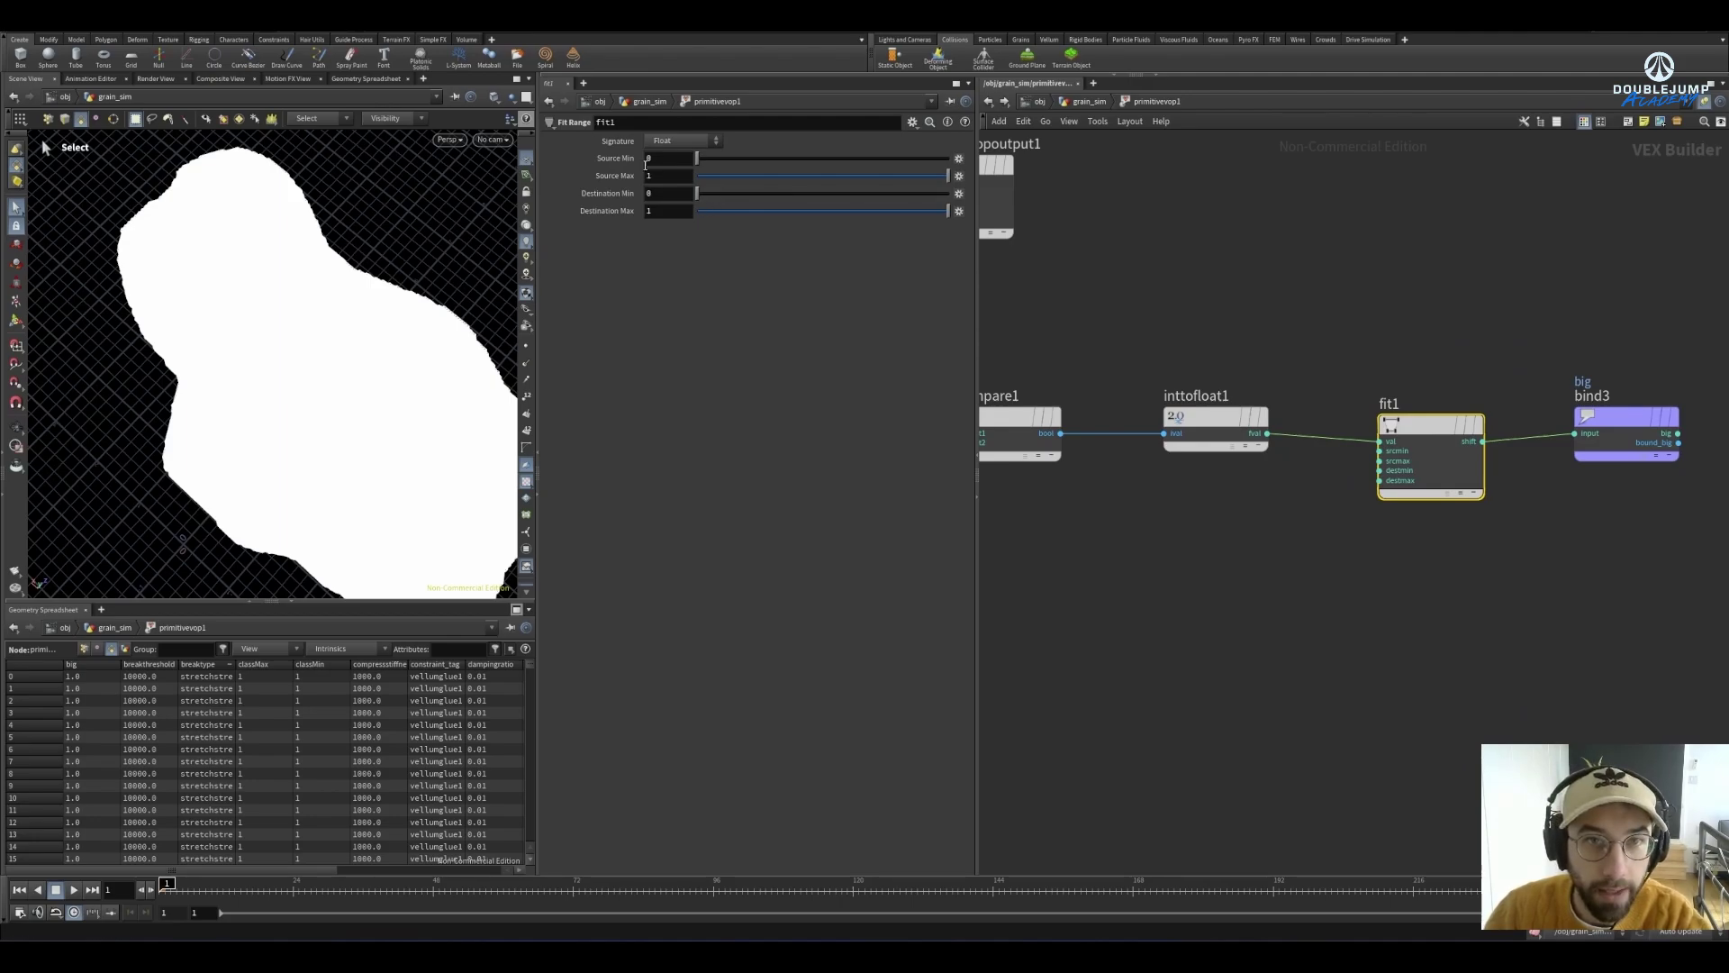
{"action": "left_click", "coordinate": [670, 210]}
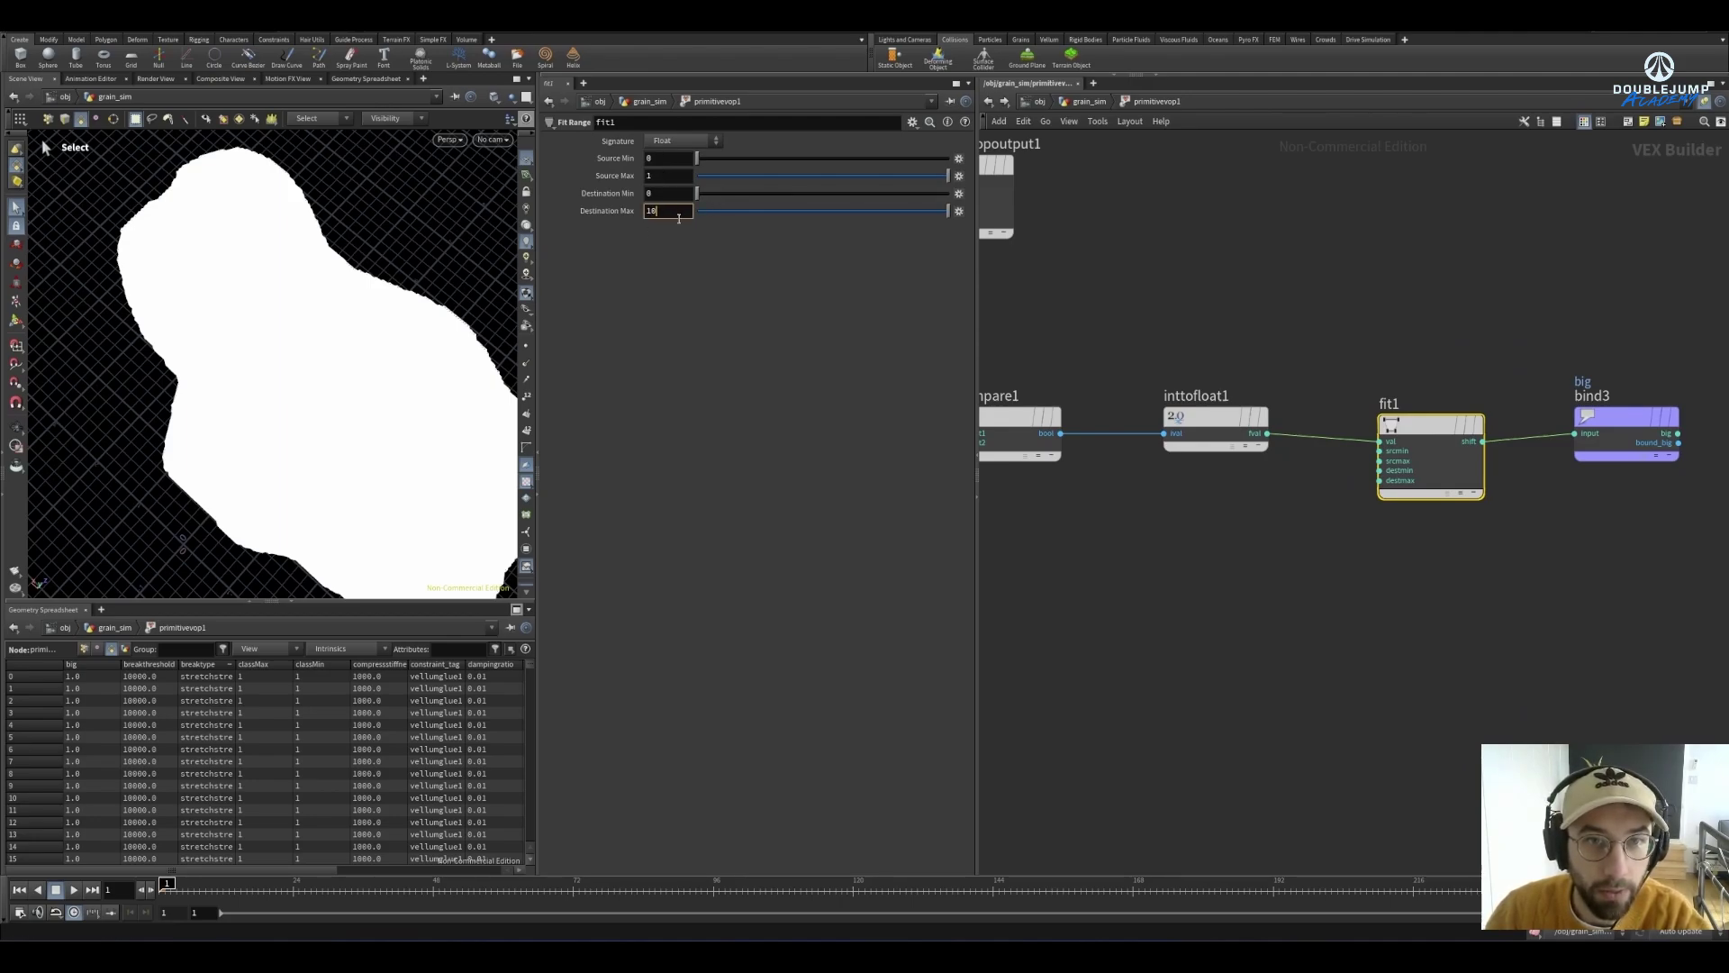
{"action": "key", "text": "Return"}
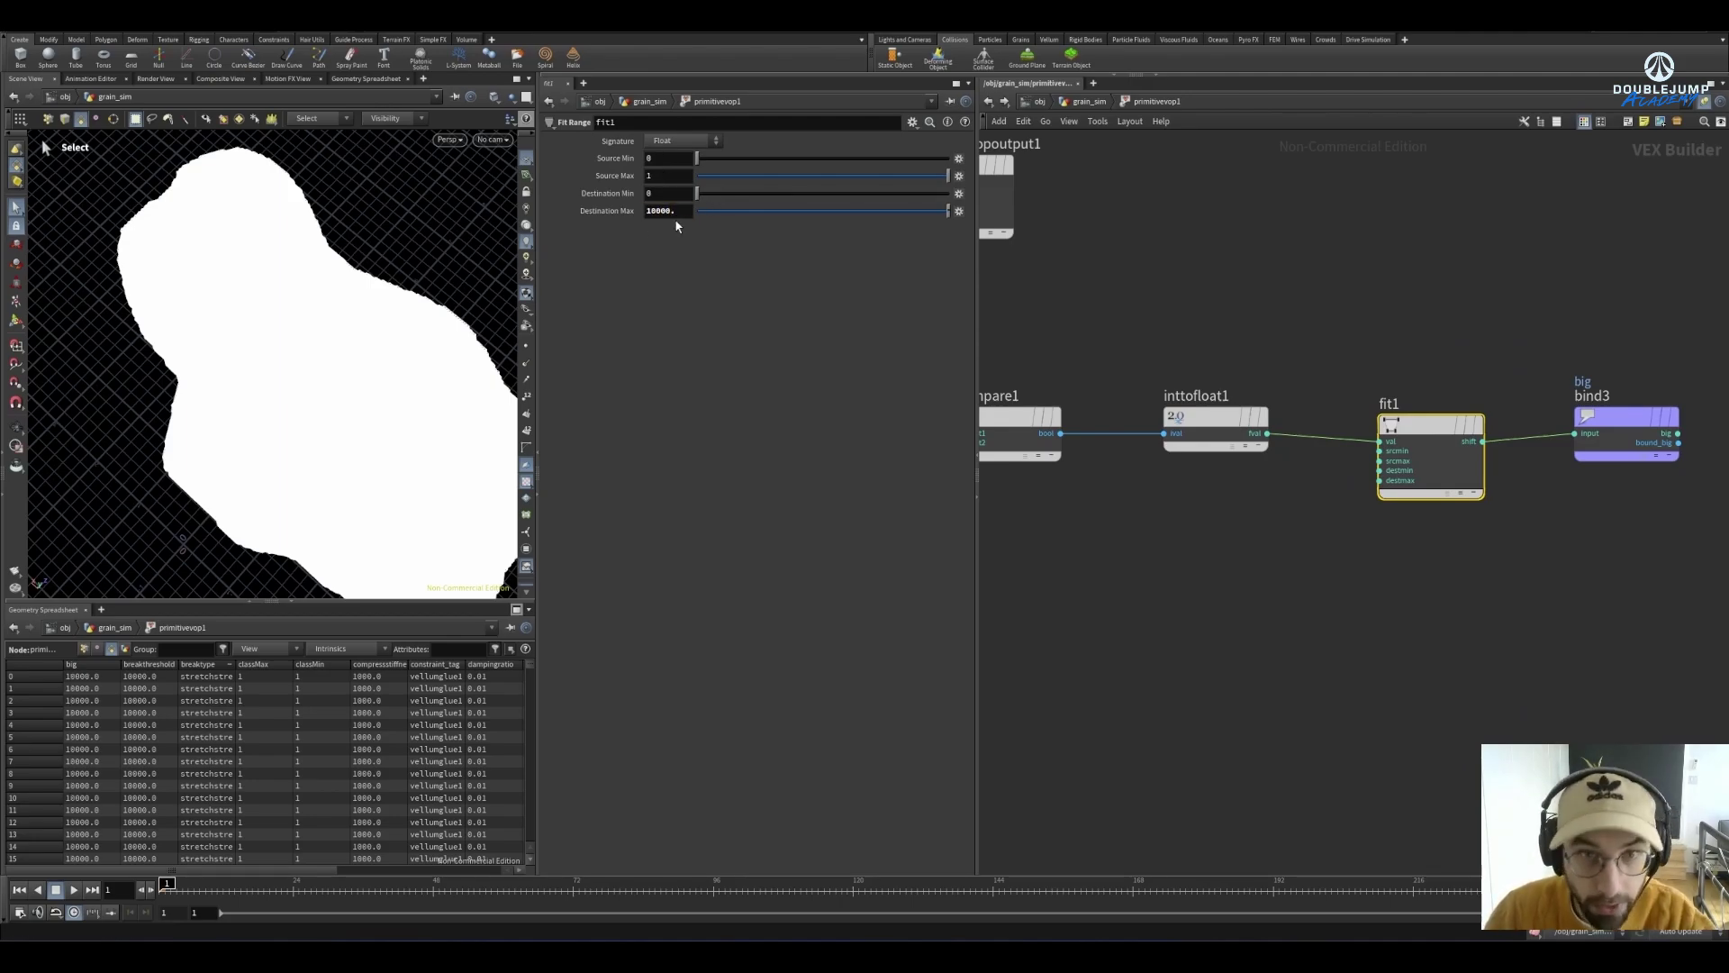
{"action": "left_click", "coordinate": [684, 212]}
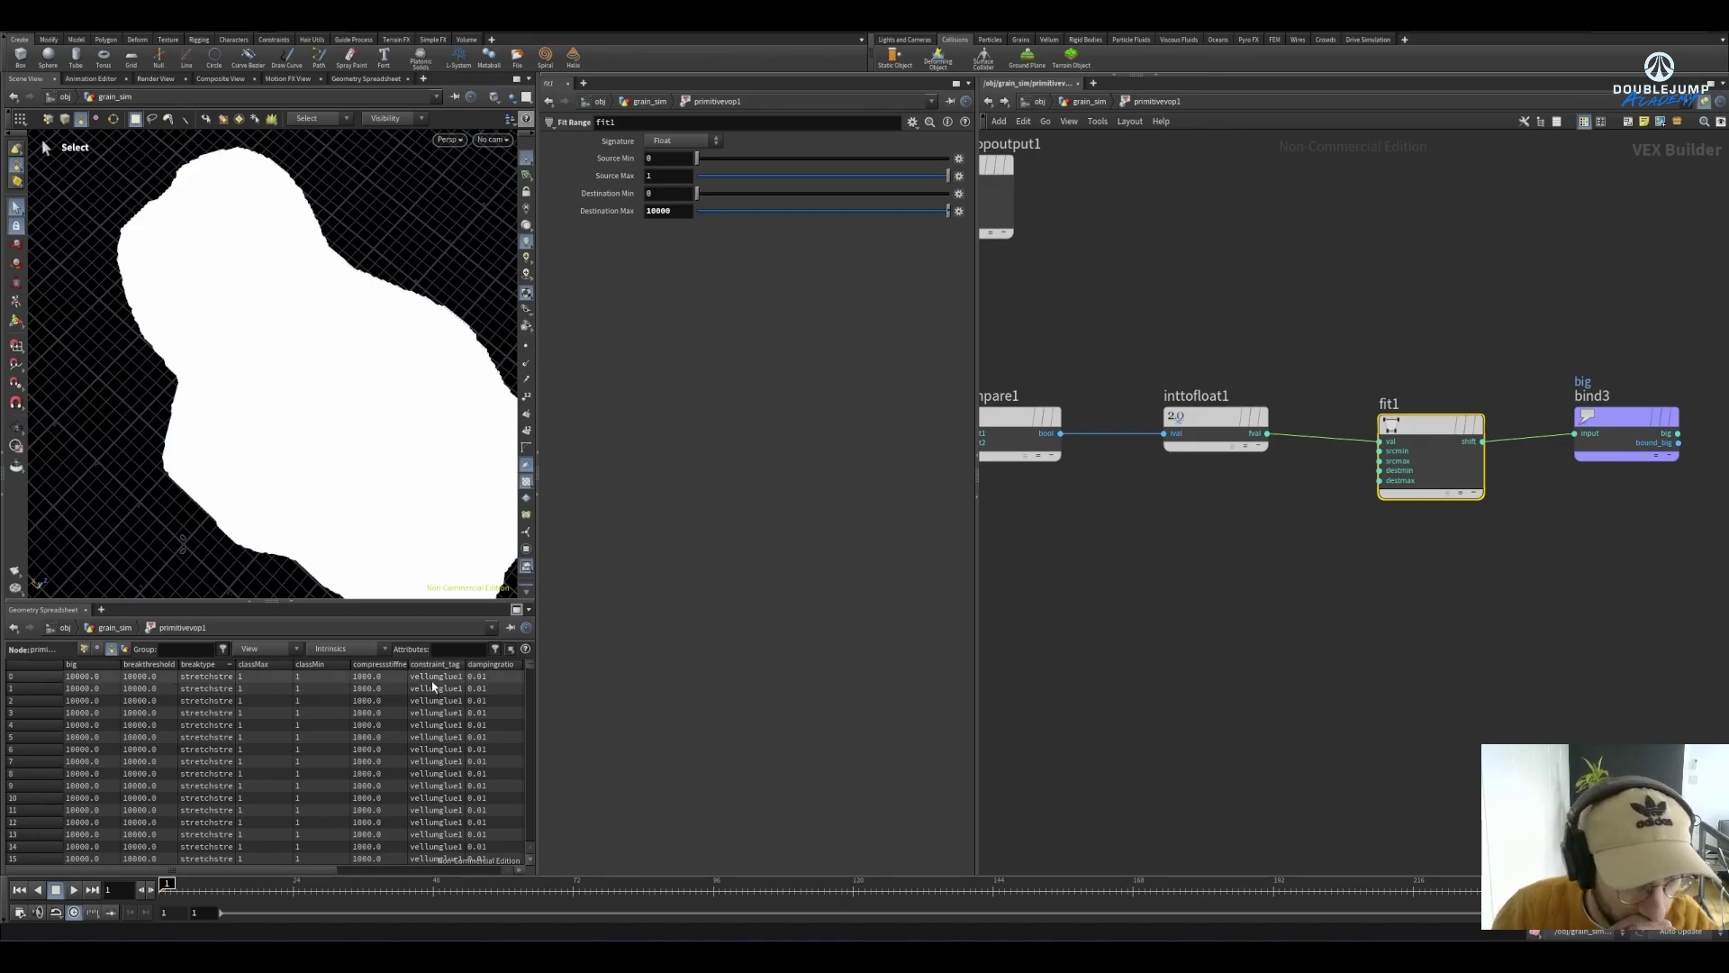
{"action": "left_click", "coordinate": [76, 663]}
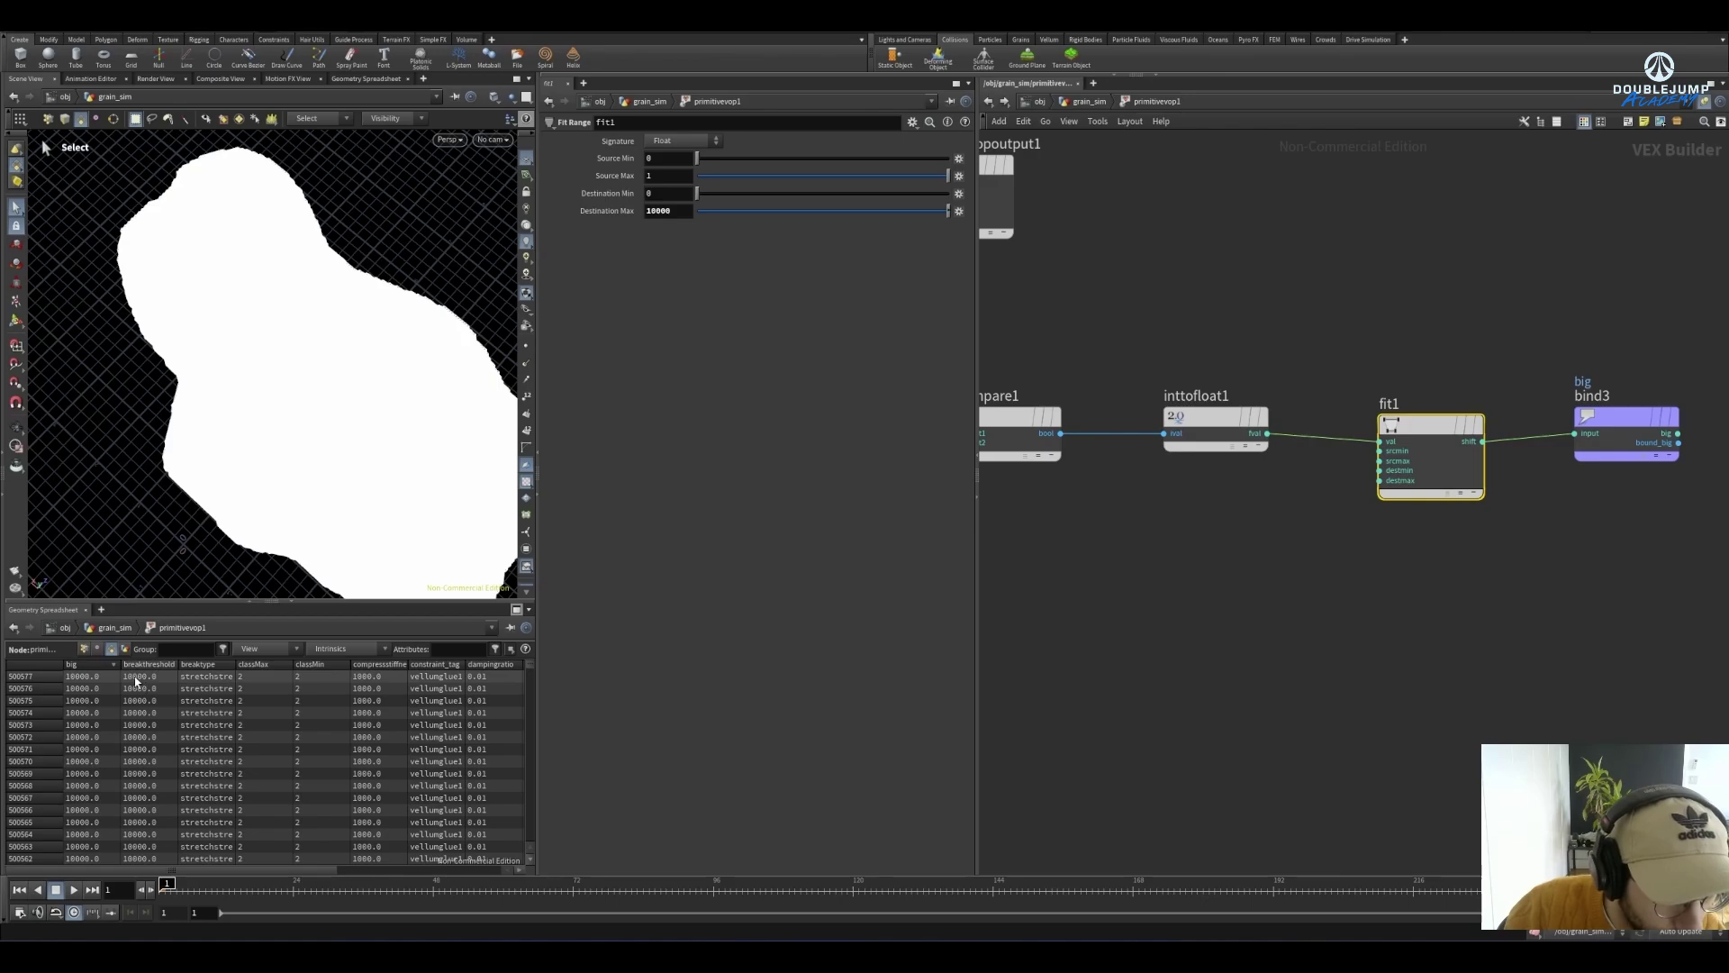
Inside primitivevop2, insert a Minimum node between bind1 and bind2 and connect bind3's big output to its second input
{"action": "left_click", "coordinate": [1091, 103]}
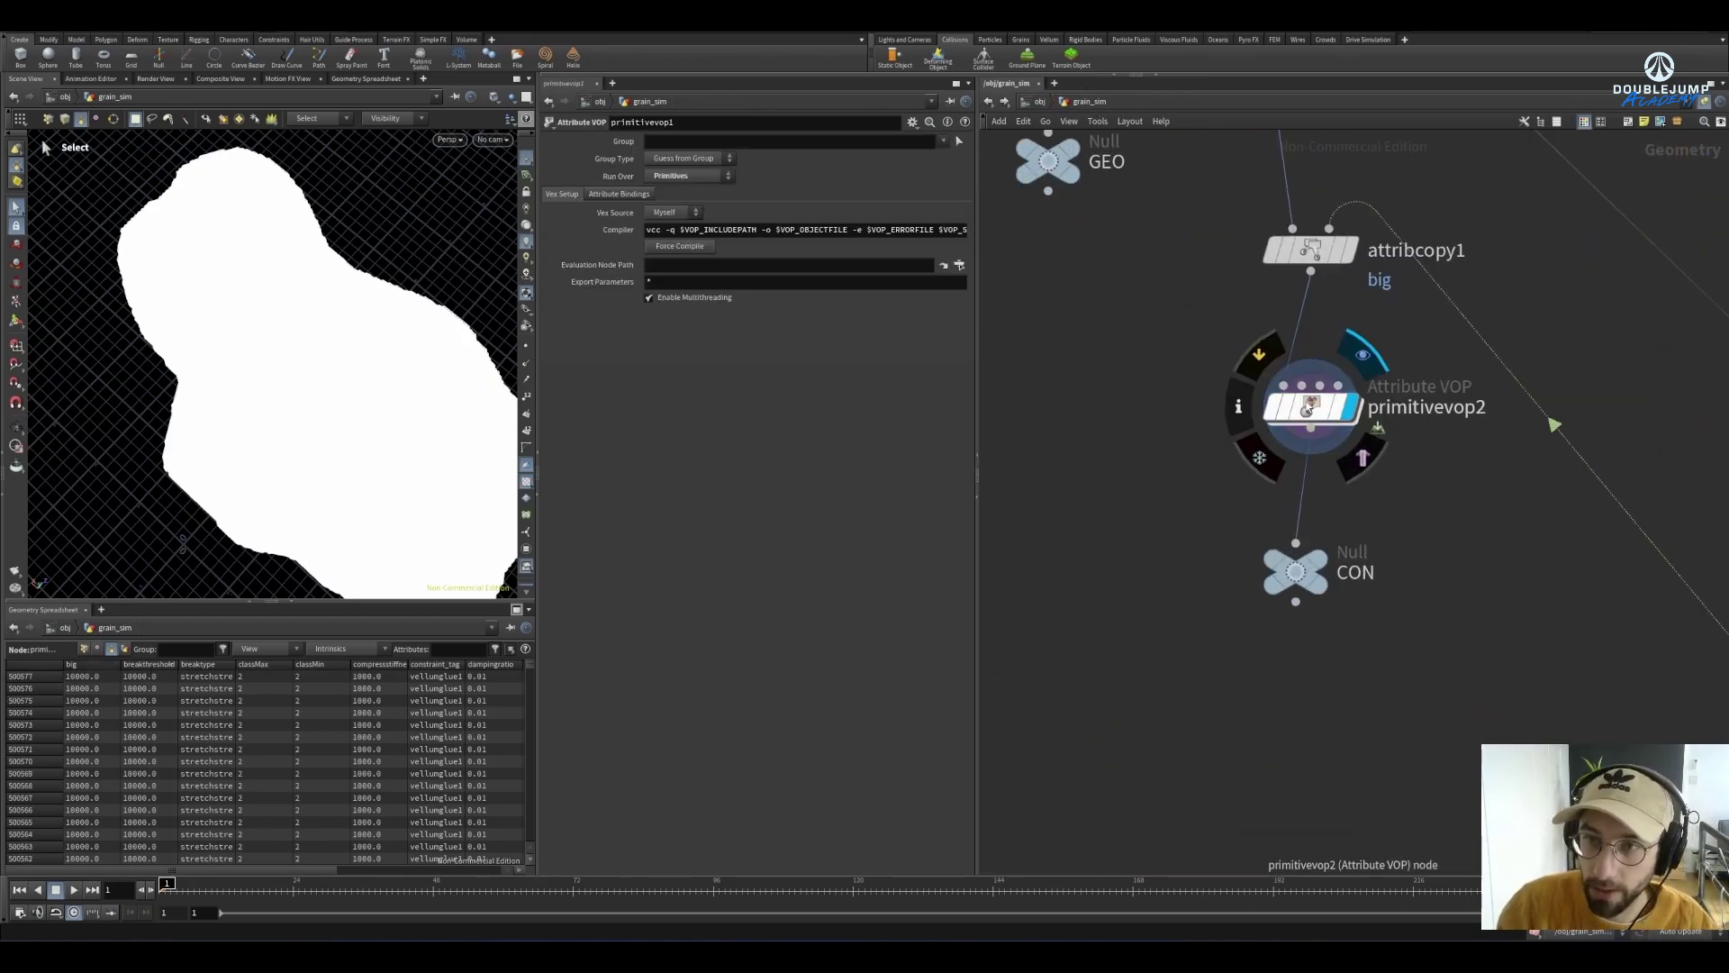
{"action": "double_click", "coordinate": [1311, 407]}
{"action": "scroll", "coordinate": [1348, 788], "scroll_direction": "up", "scroll_amount": 2}
{"action": "middle_click_drag", "start_coordinate": [1451, 618], "coordinate": [1270, 483]}
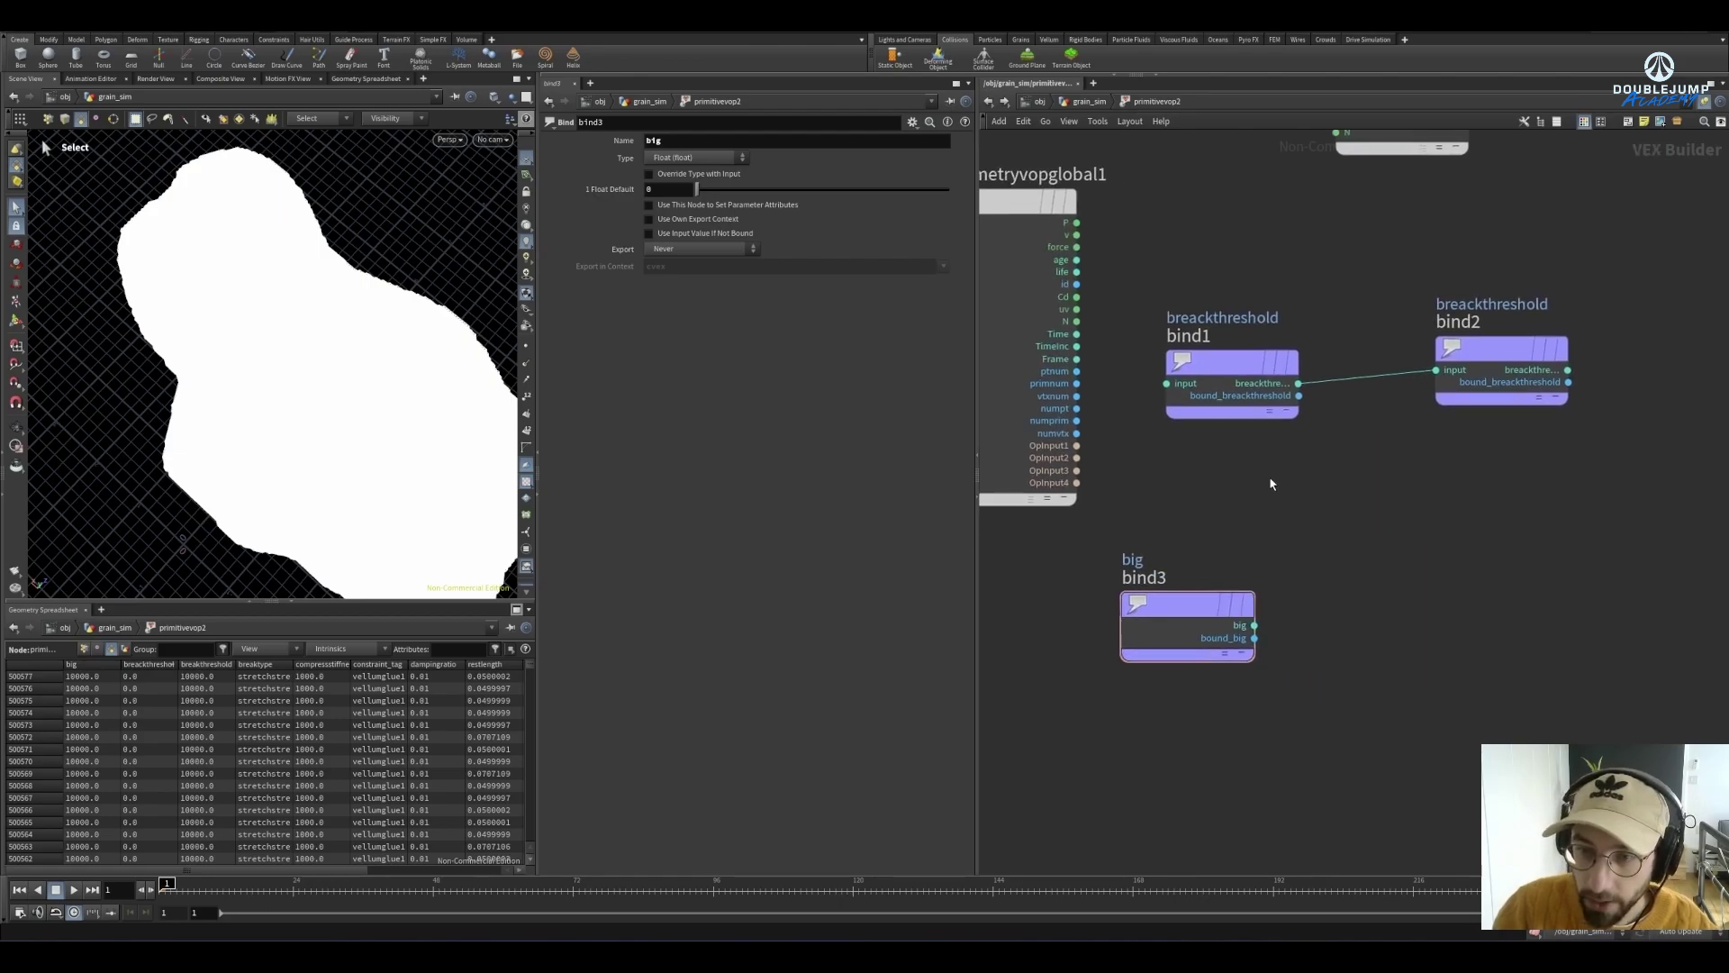
{"action": "left_click_drag", "start_coordinate": [1562, 369], "coordinate": [1656, 367]}
{"action": "left_click_drag", "start_coordinate": [1217, 357], "coordinate": [1191, 332]}
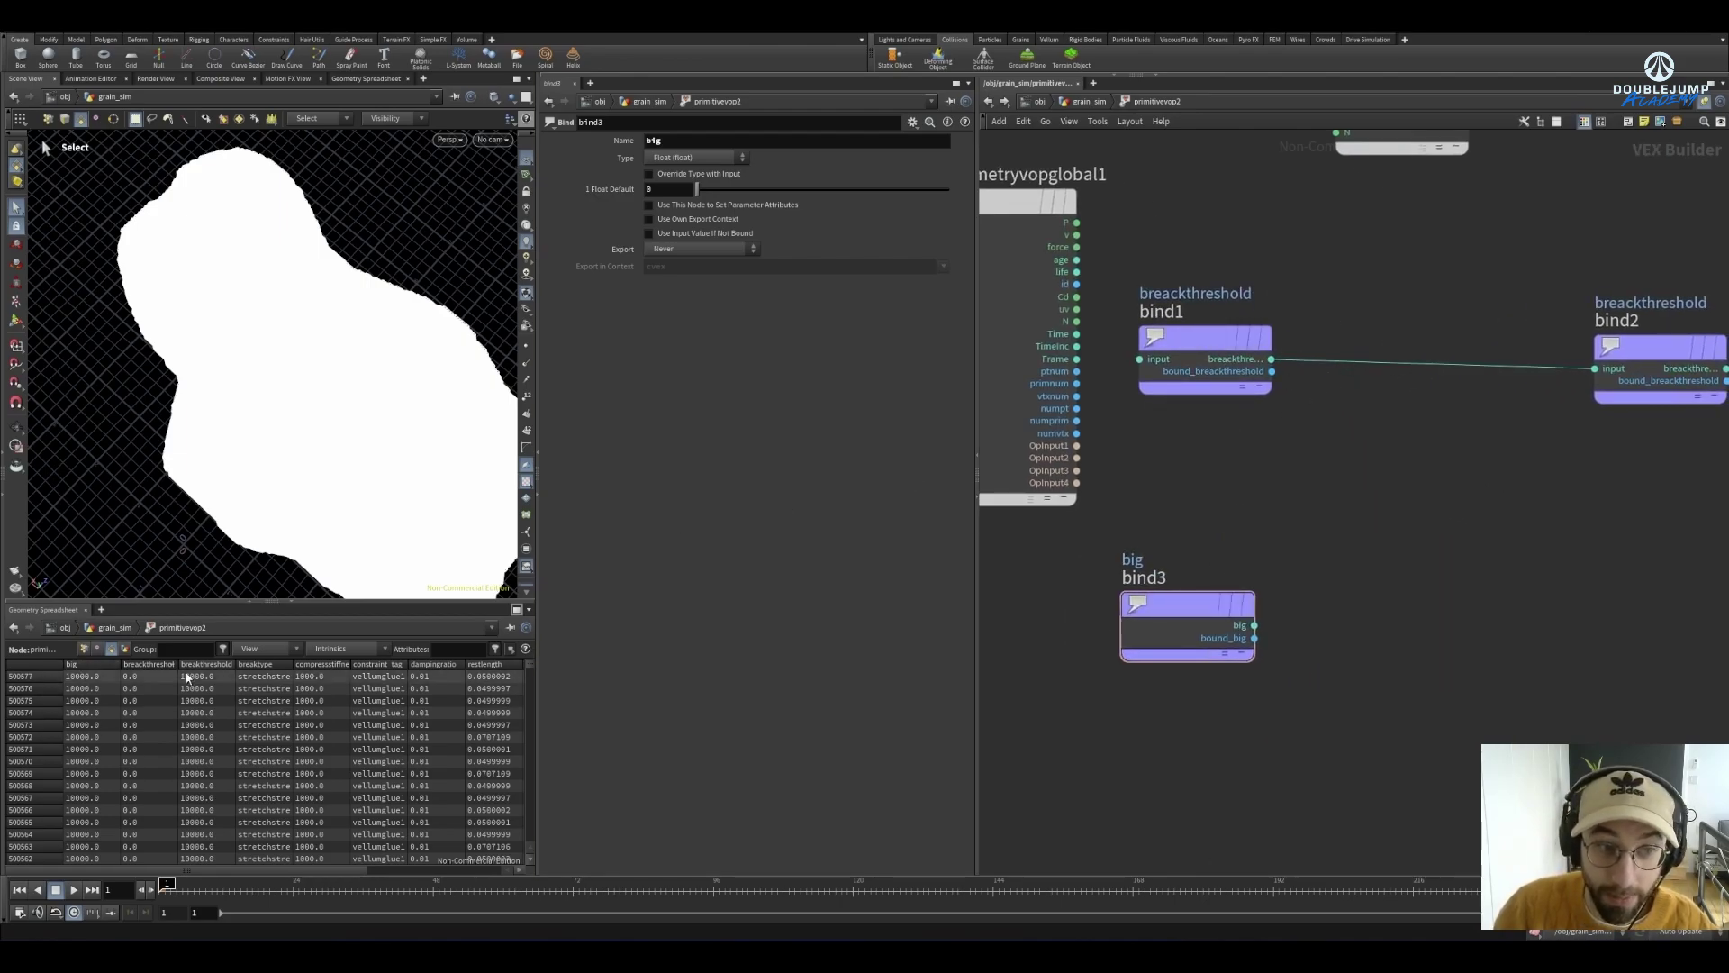
{"action": "key", "text": "Tab"}
{"action": "type", "text": "min"}
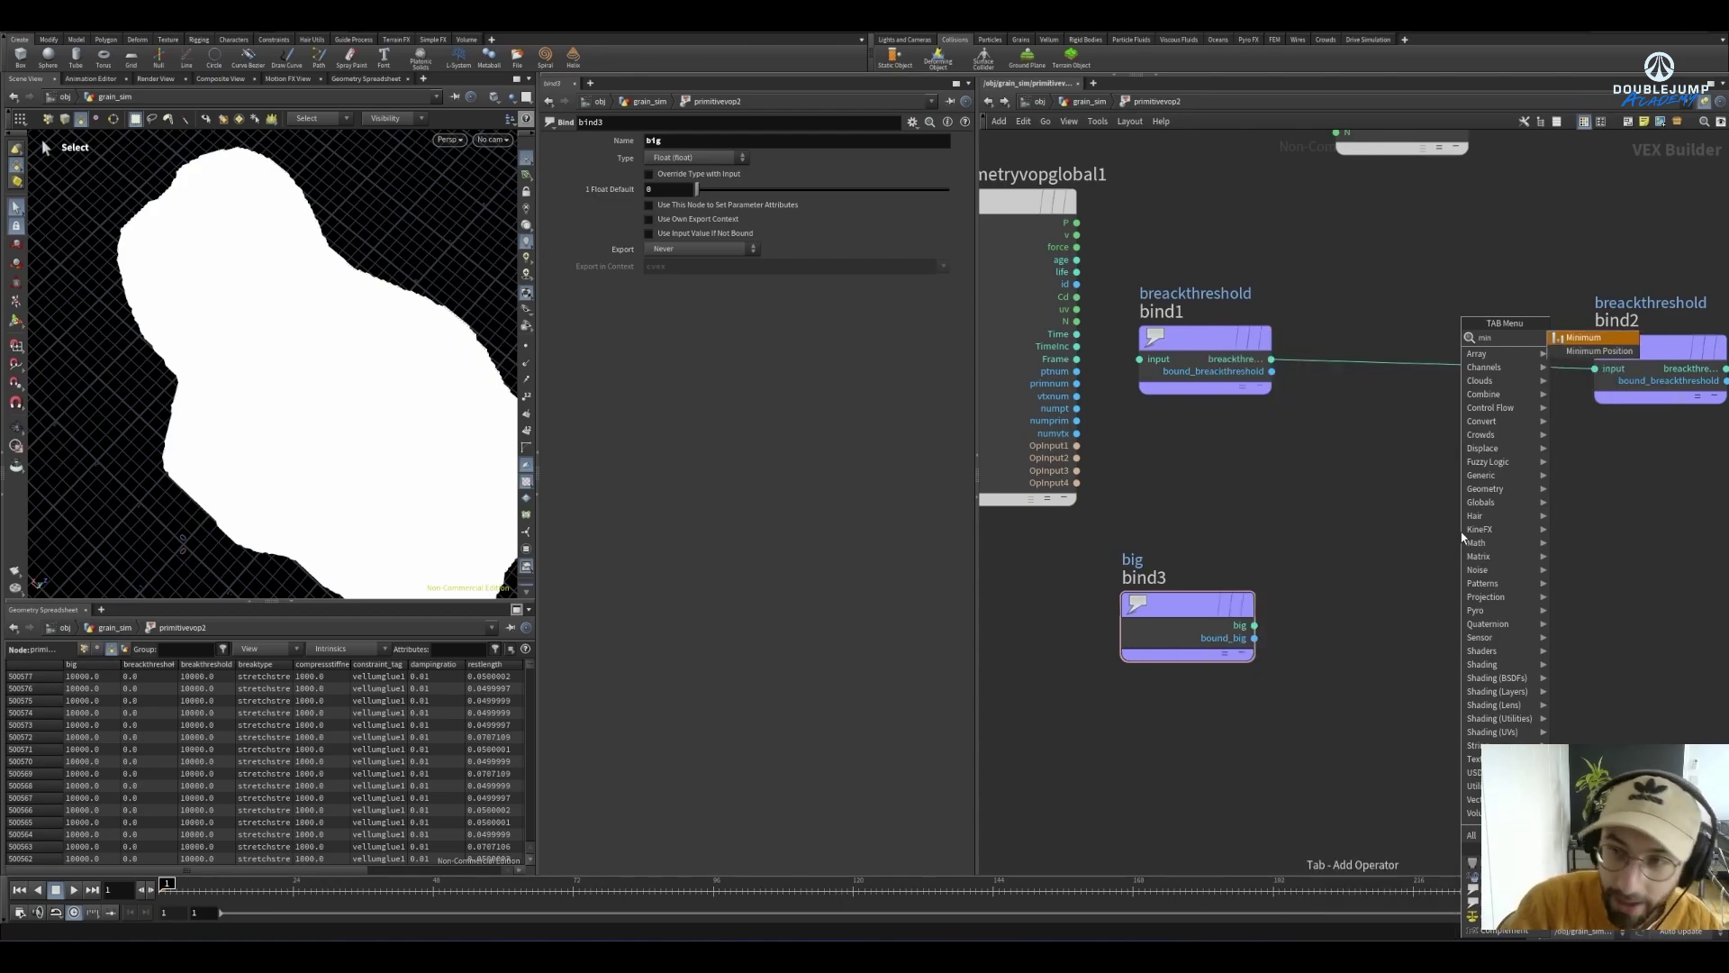
{"action": "key", "text": "Return"}
{"action": "left_click", "coordinate": [1459, 356]}
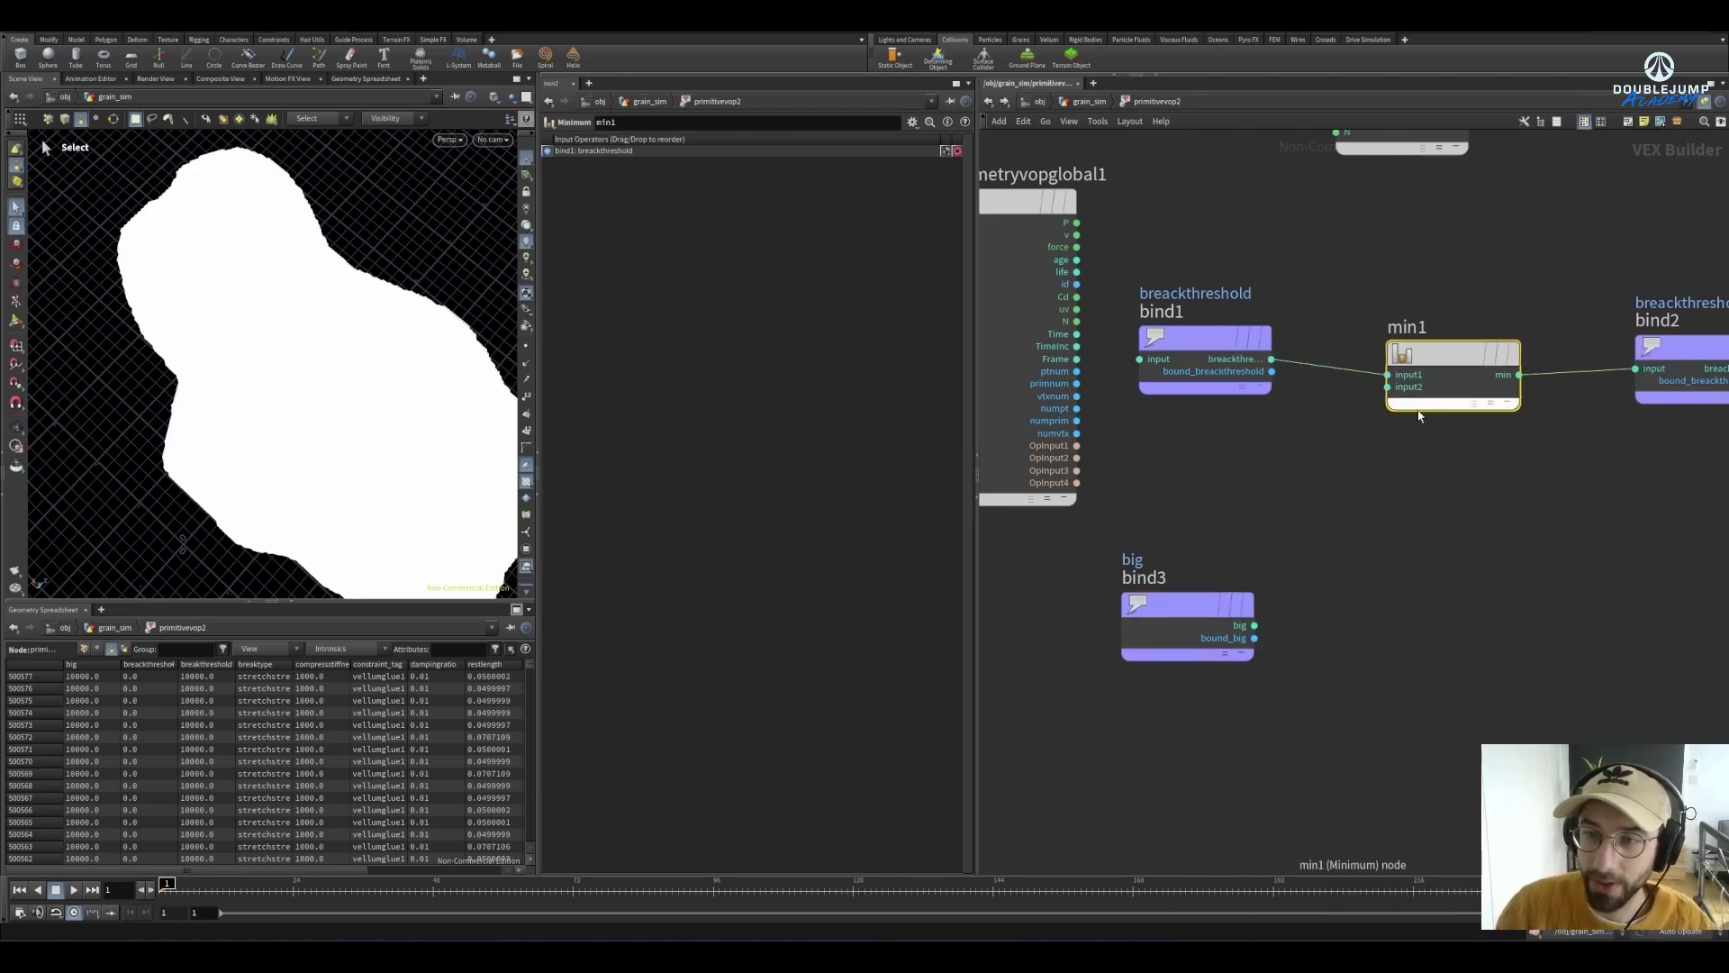
{"action": "left_click_drag", "start_coordinate": [1254, 625], "coordinate": [1388, 387]}
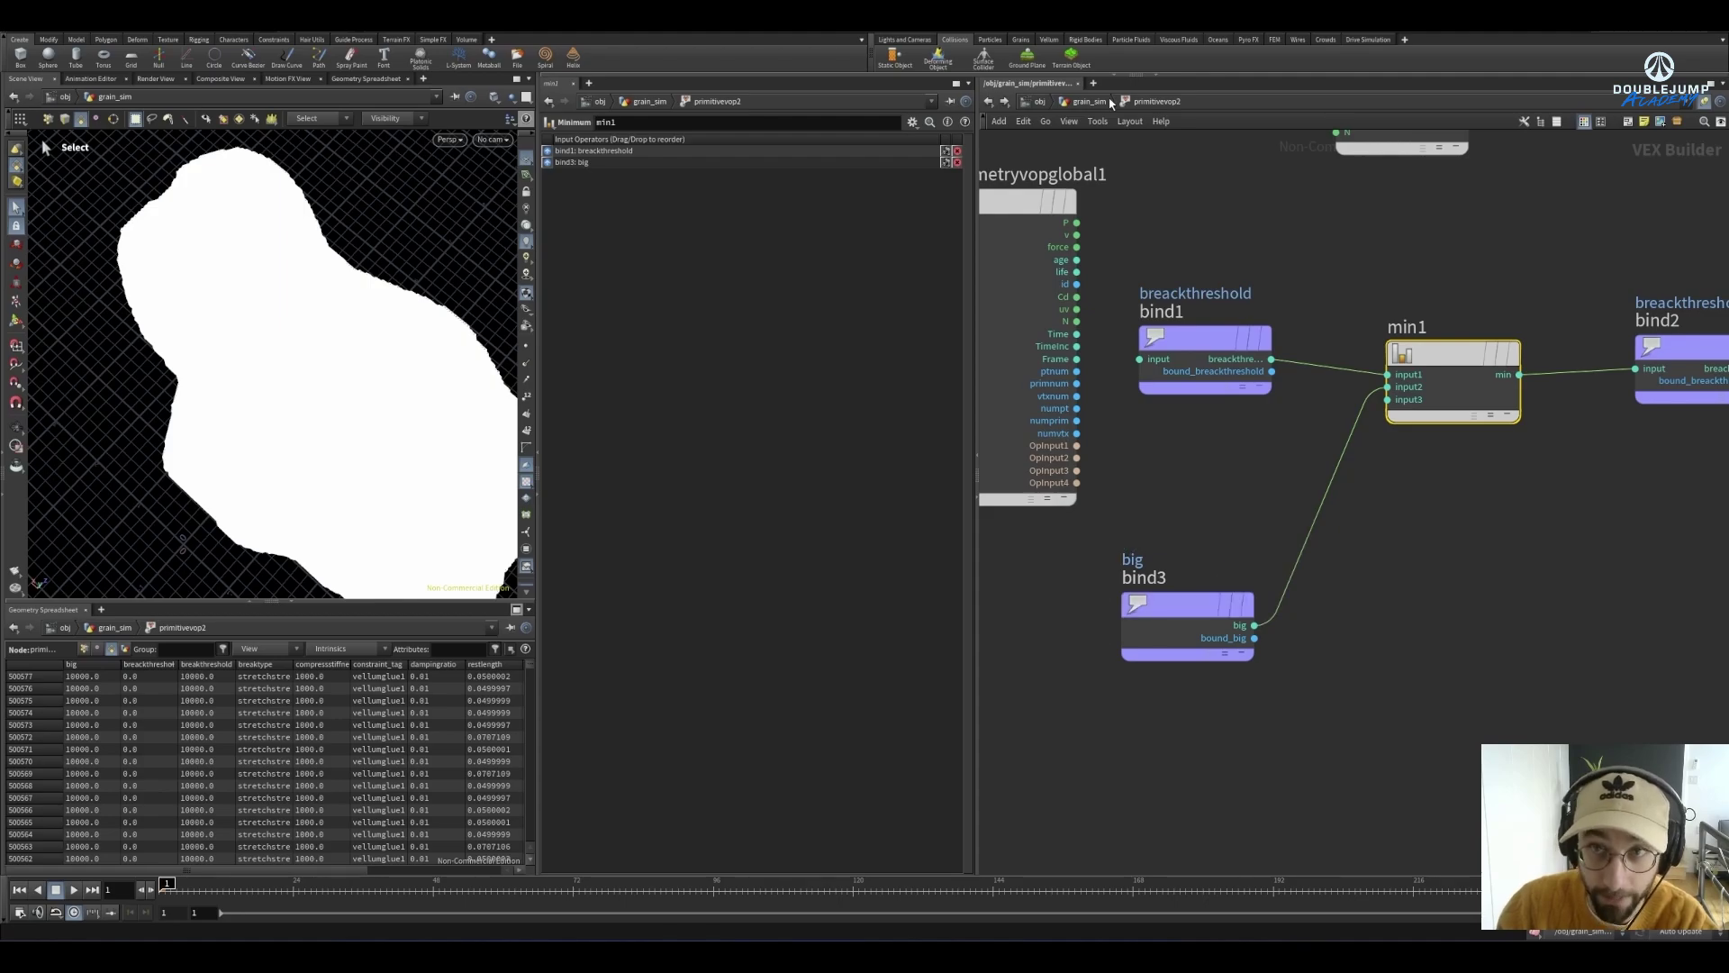
Duplicate the color1 node below the CON null, connect CON's output to the copy and display it
{"action": "key", "text": "u"}
{"action": "scroll", "coordinate": [1096, 245], "scroll_direction": "down", "scroll_amount": 6}
{"action": "middle_click_drag", "start_coordinate": [1441, 585], "coordinate": [1270, 455]}
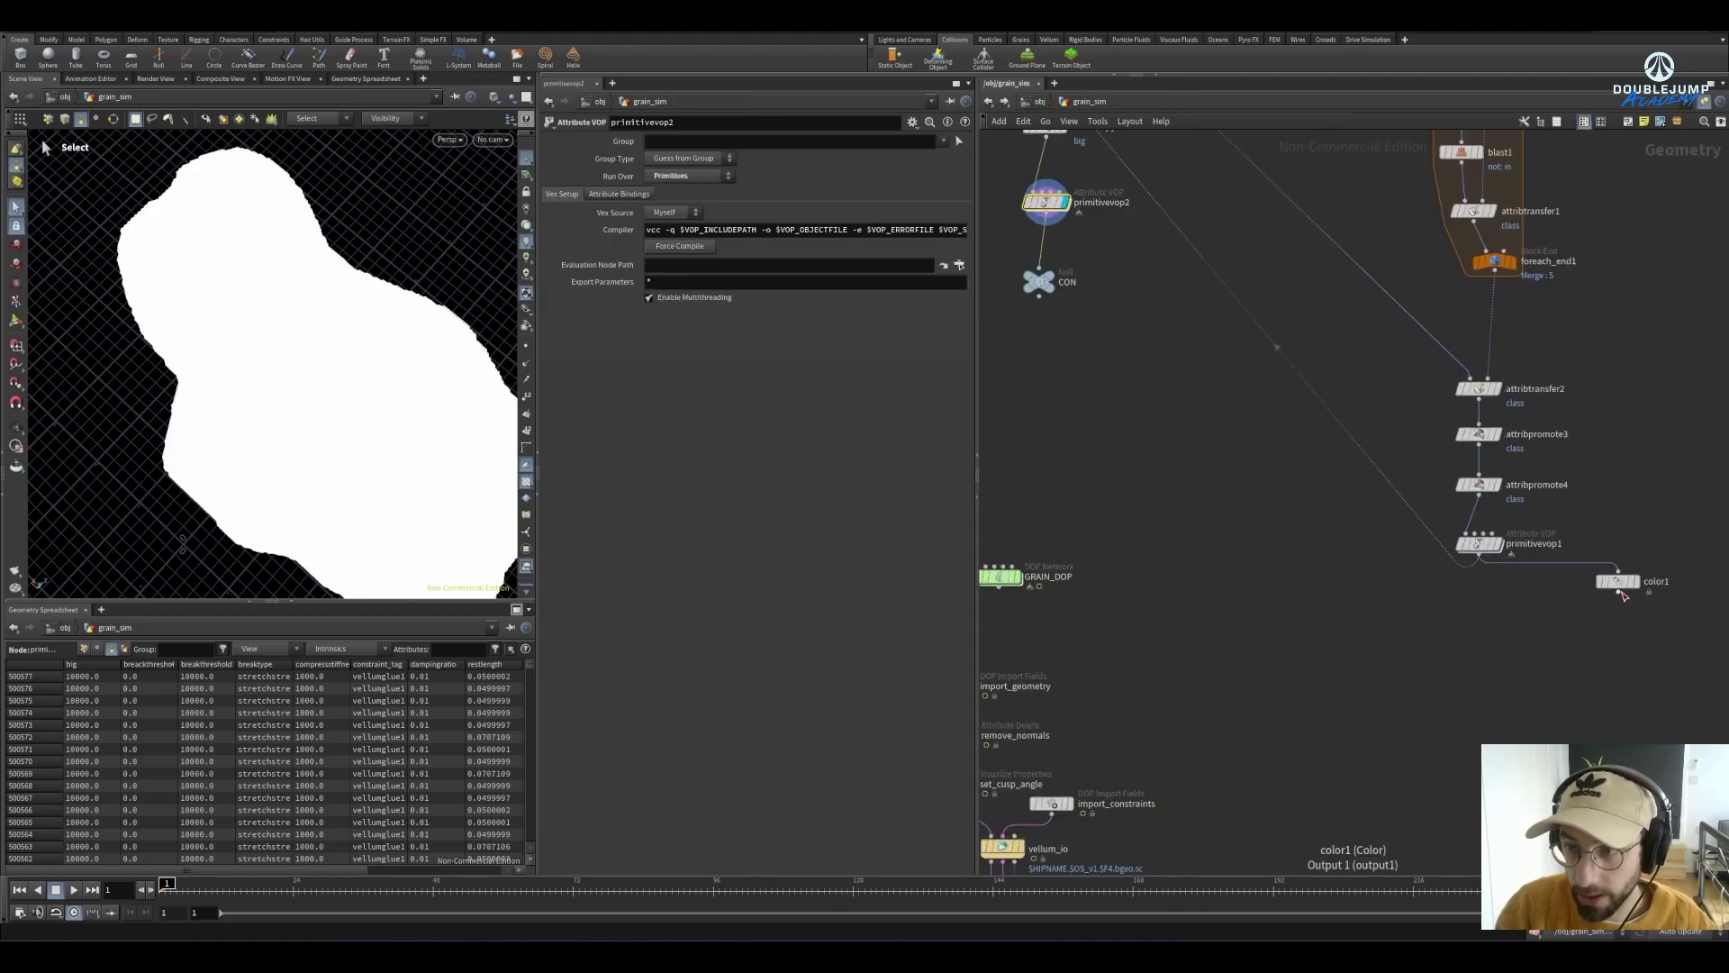
{"action": "left_click", "coordinate": [1621, 583]}
{"action": "key", "text": "ctrl+c"}
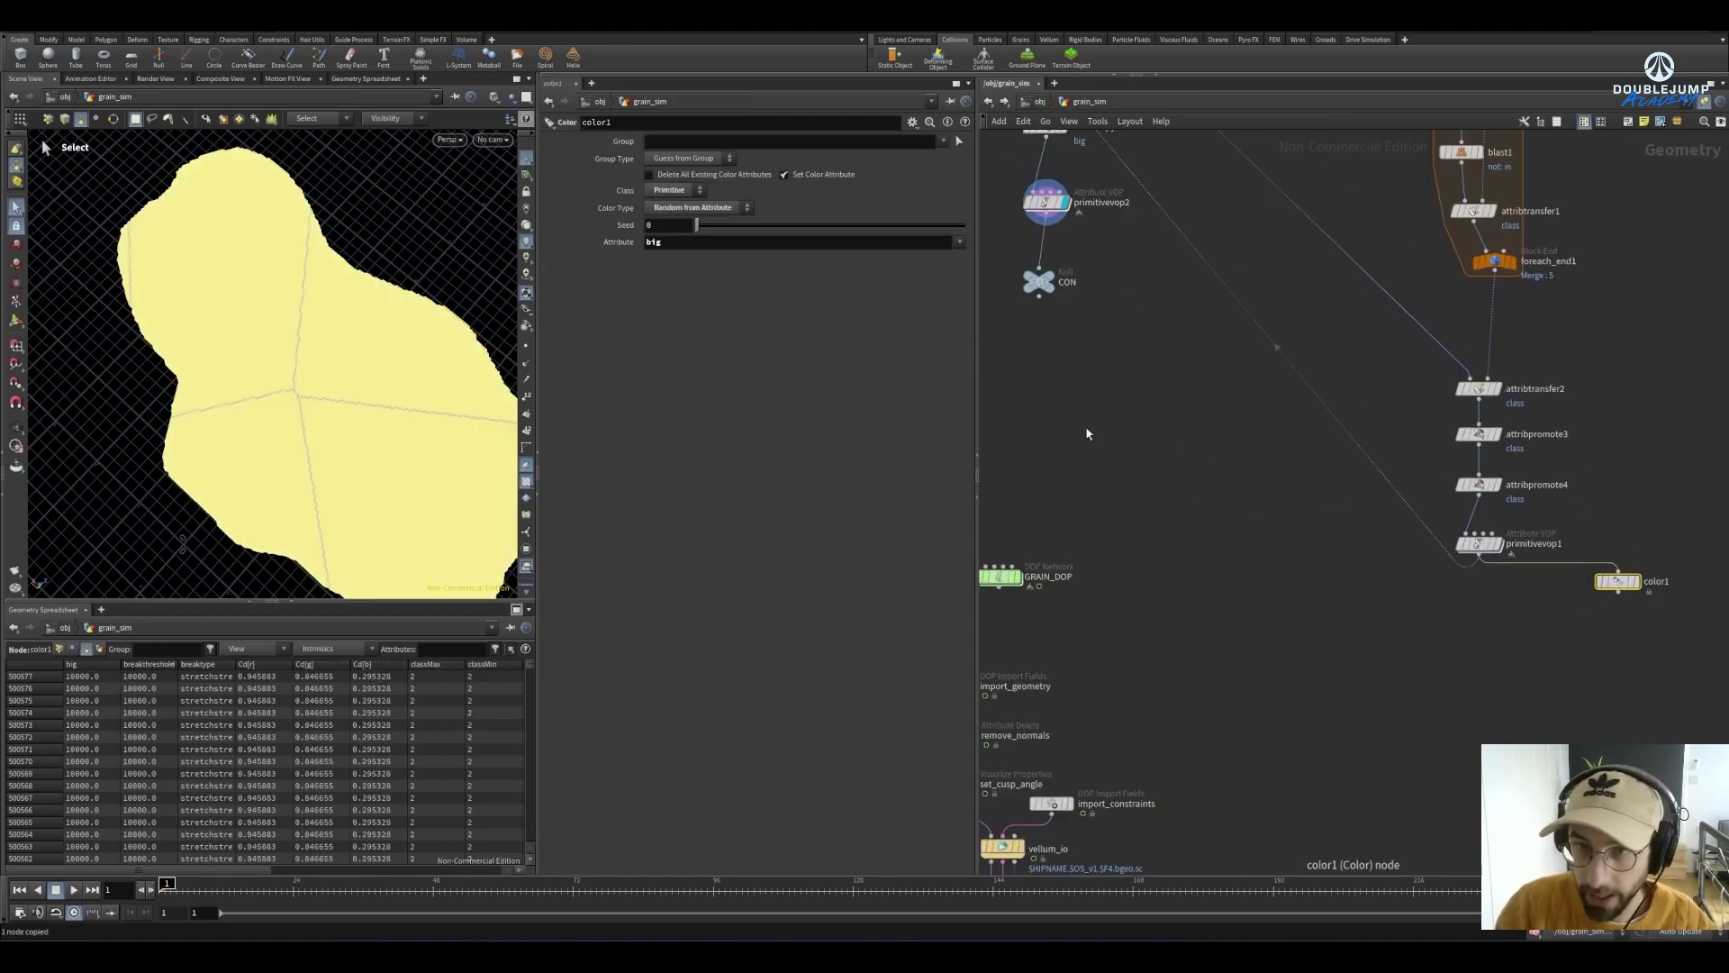
{"action": "key", "text": "ctrl+v"}
{"action": "middle_click_drag", "start_coordinate": [1136, 314], "coordinate": [1292, 529]}
{"action": "scroll", "coordinate": [1303, 565], "scroll_direction": "up", "scroll_amount": 3}
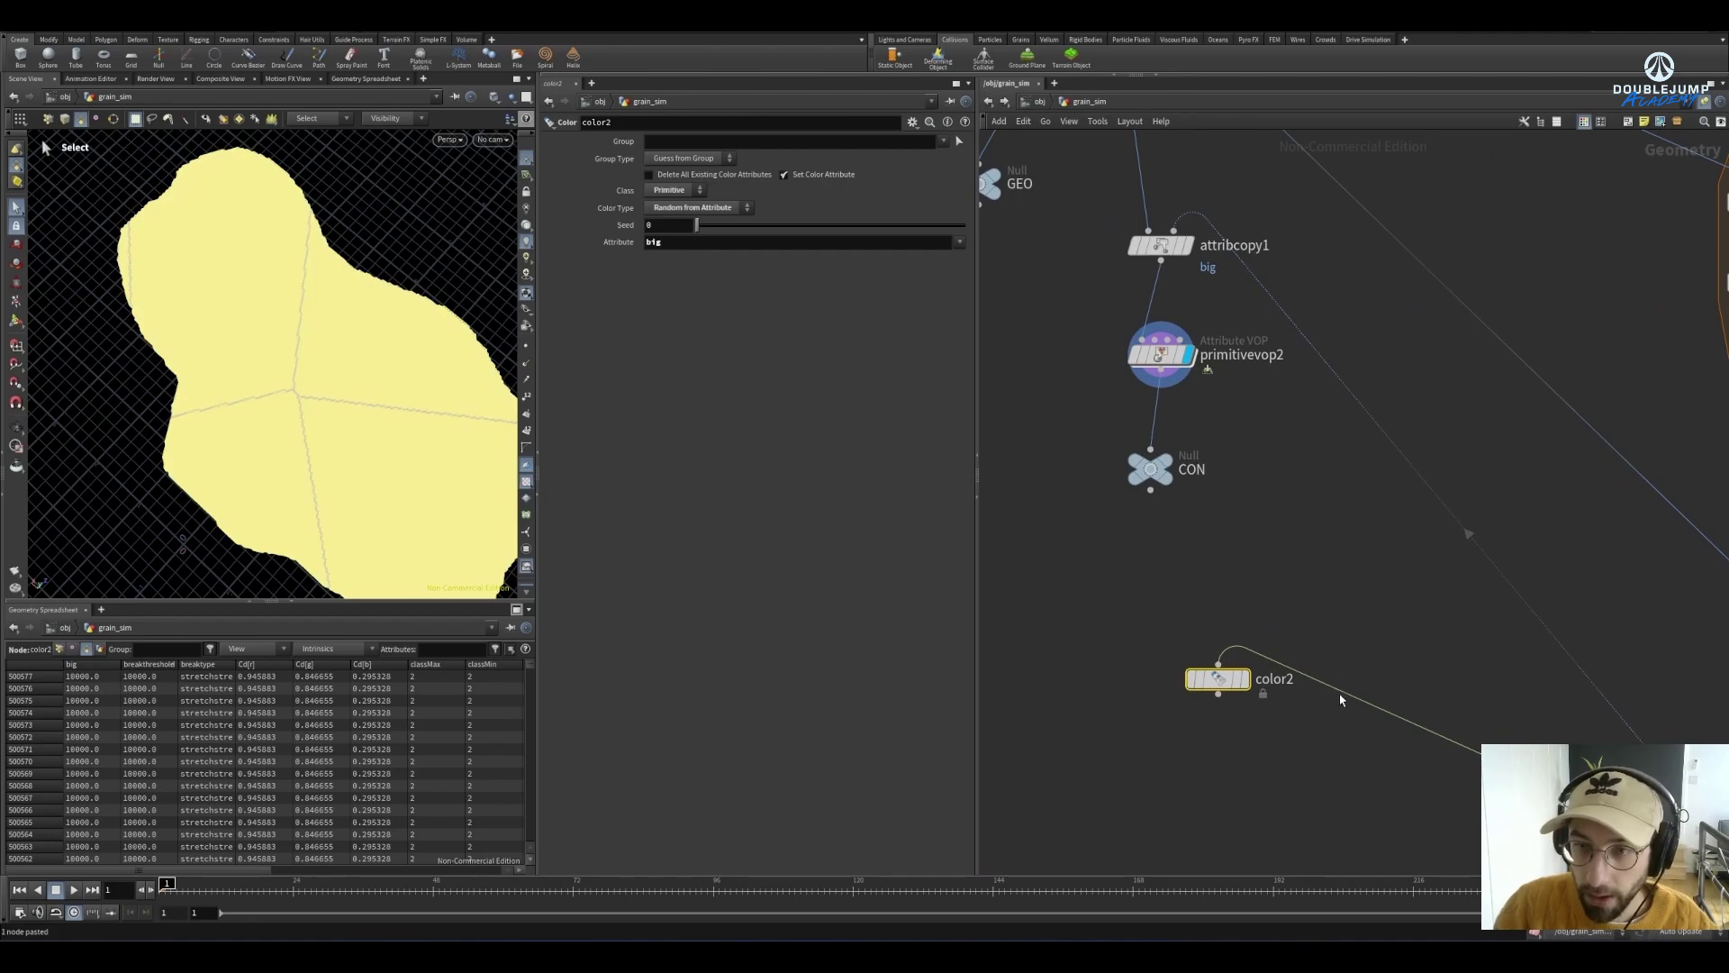
{"action": "left_click_drag", "start_coordinate": [1339, 695], "coordinate": [1243, 576]}
{"action": "left_click_drag", "start_coordinate": [1150, 491], "coordinate": [1218, 668]}
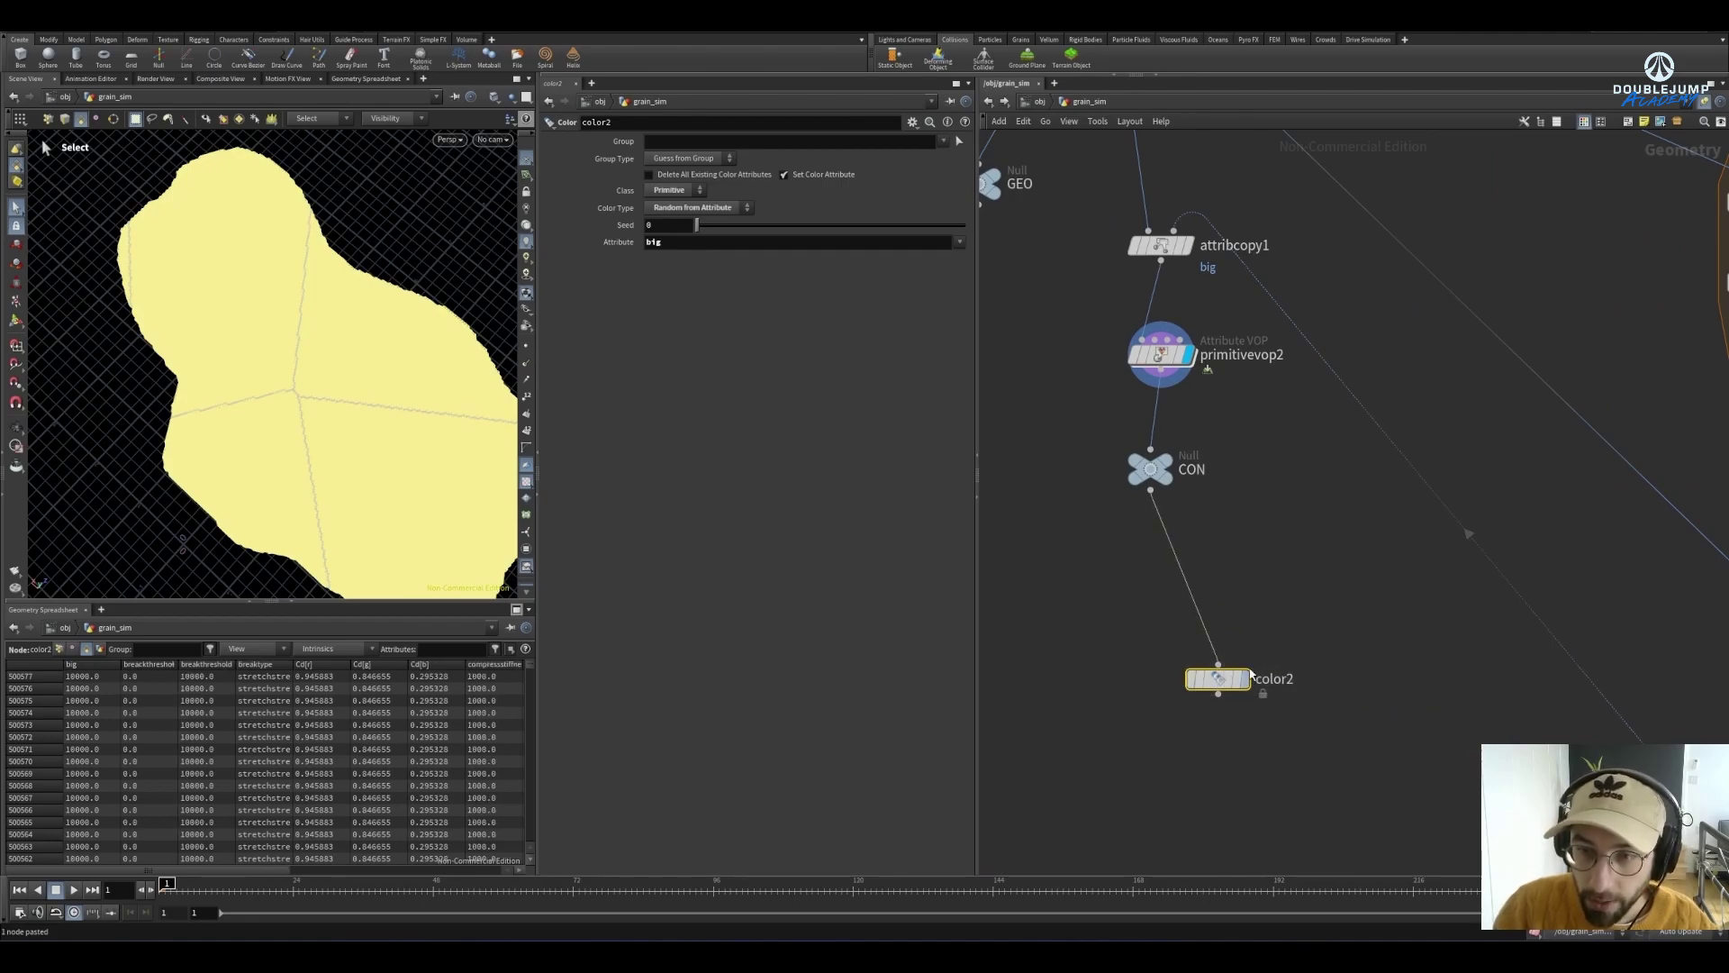
{"action": "mouse_move", "coordinate": [1178, 461]}
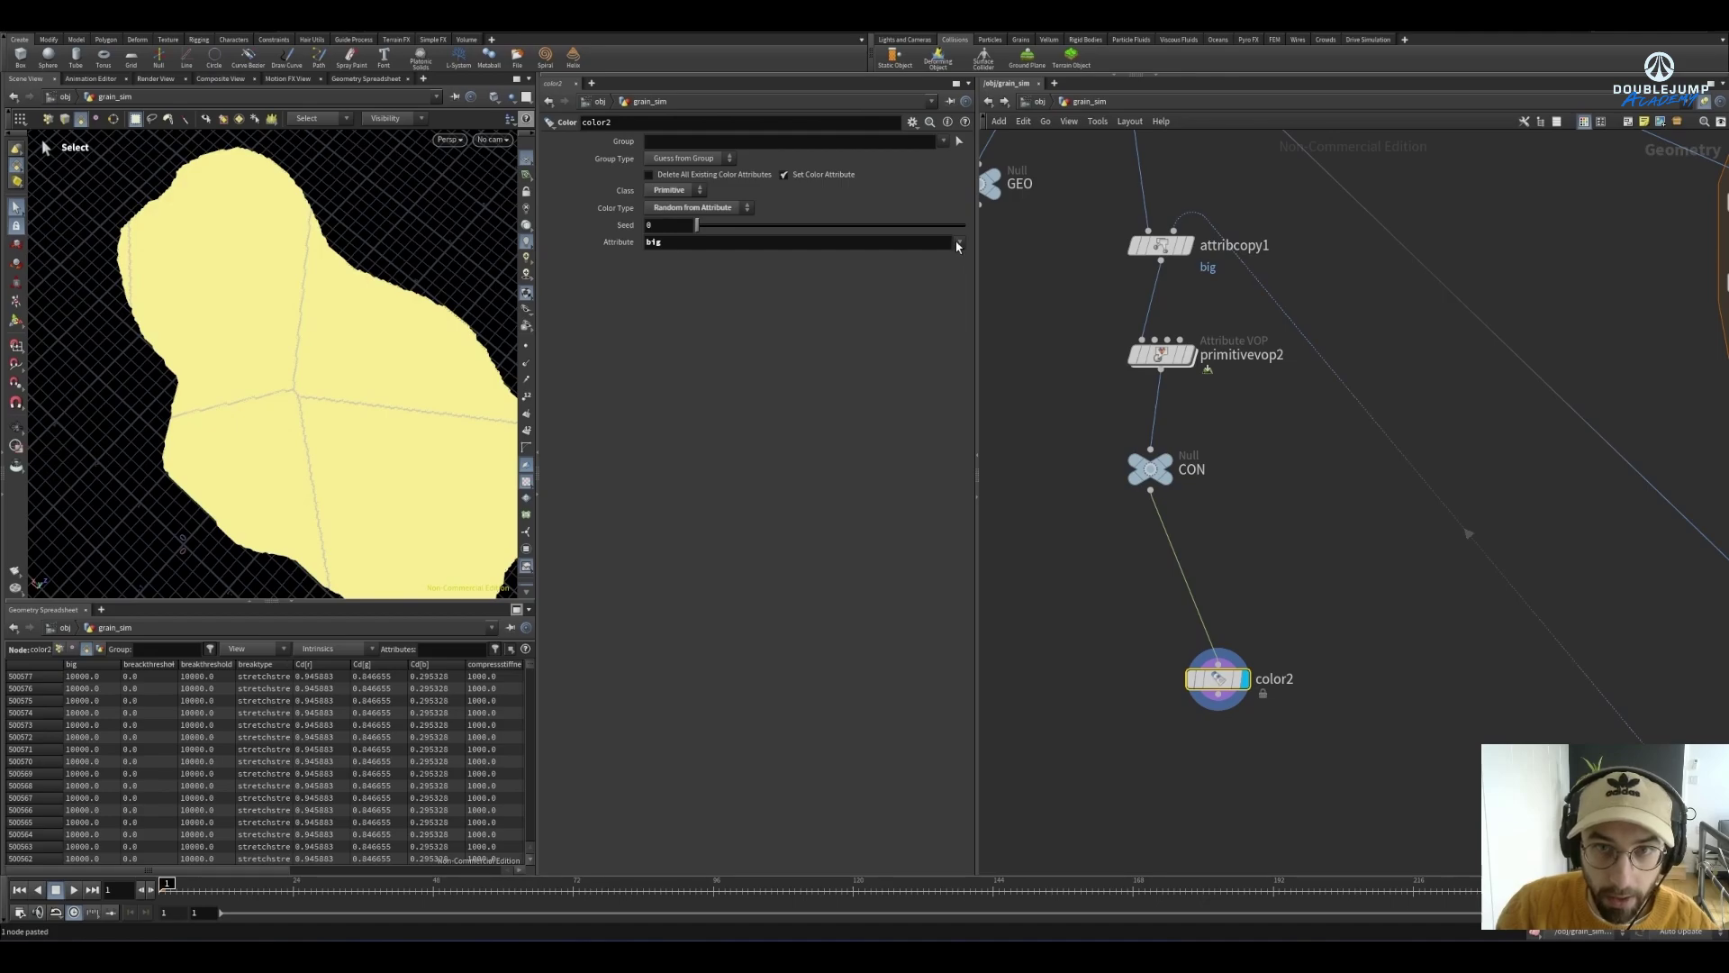
Set color2's Color Type to Ramp from Attribute and its attribute to breackthreshold
{"action": "left_click", "coordinate": [708, 208]}
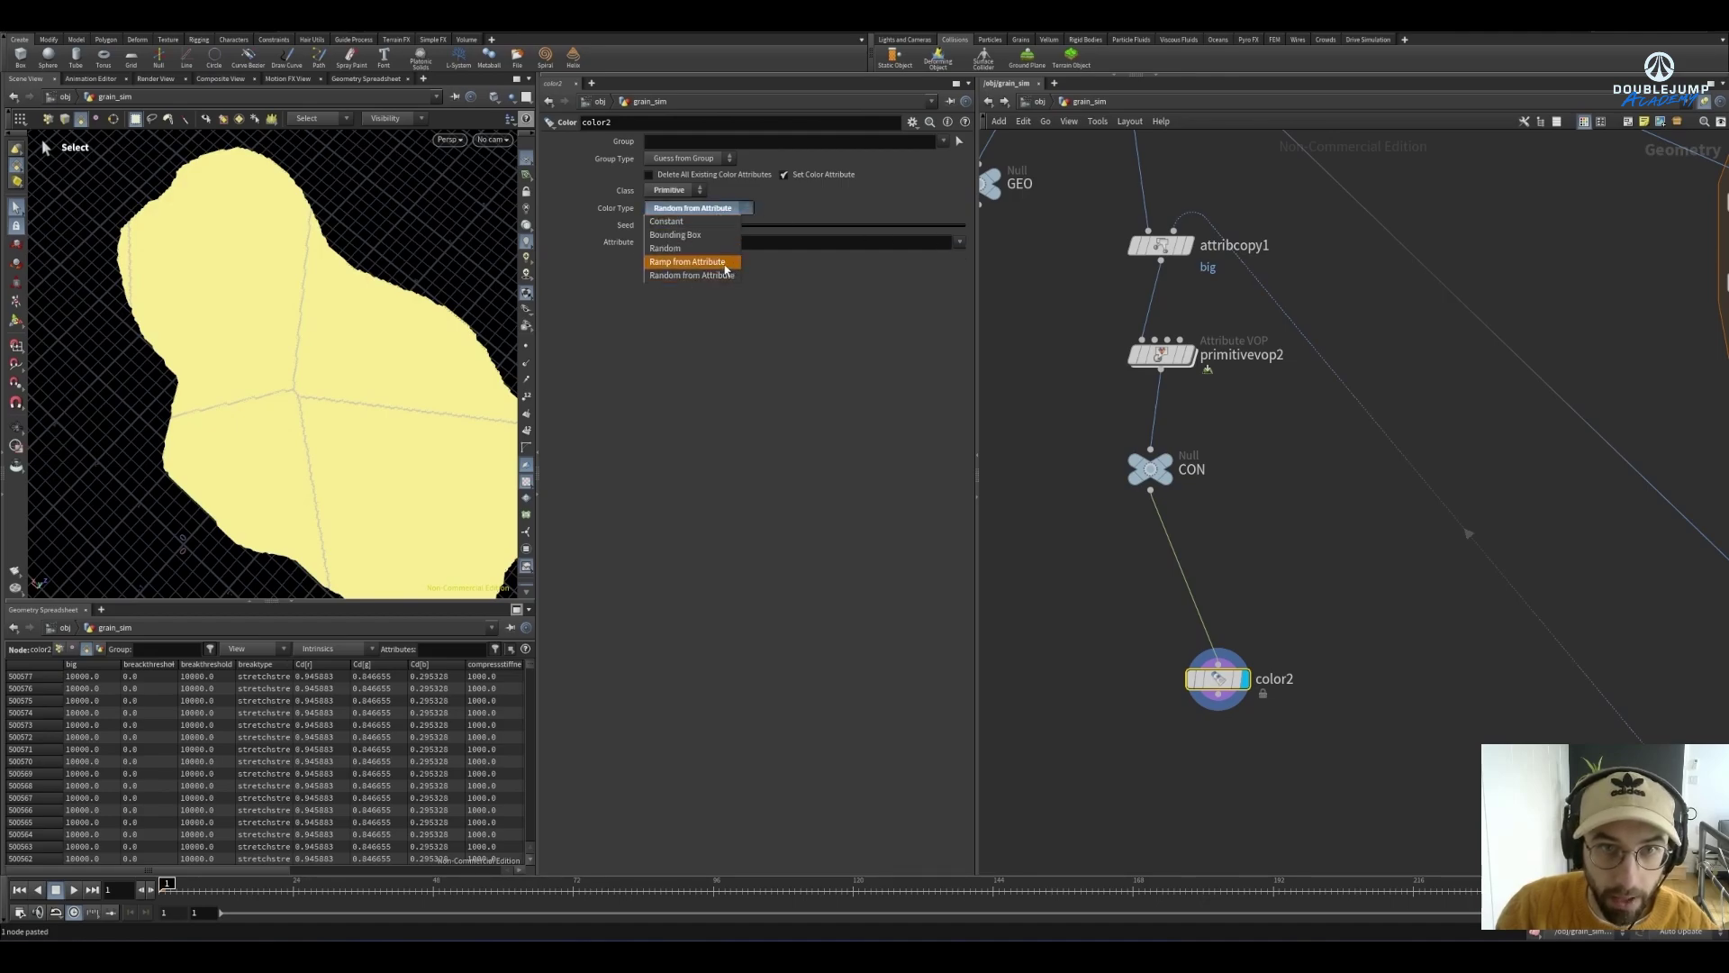
{"action": "left_click", "coordinate": [726, 262]}
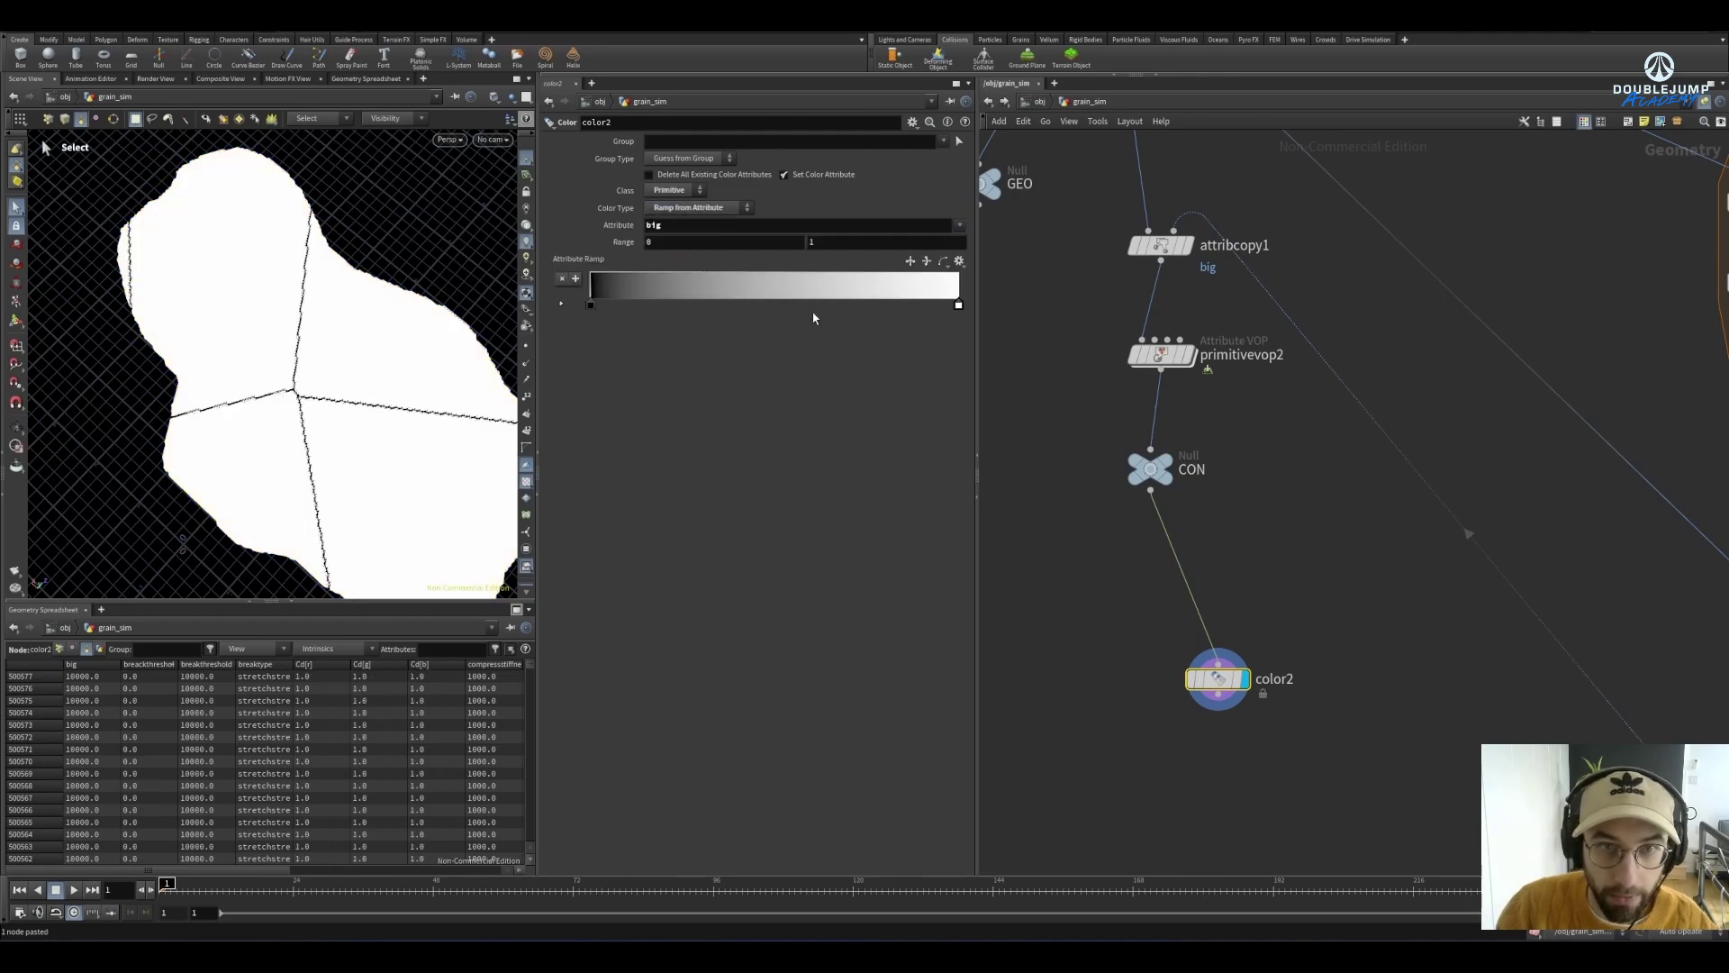
{"action": "left_click", "coordinate": [957, 226]}
{"action": "left_click", "coordinate": [989, 254]}
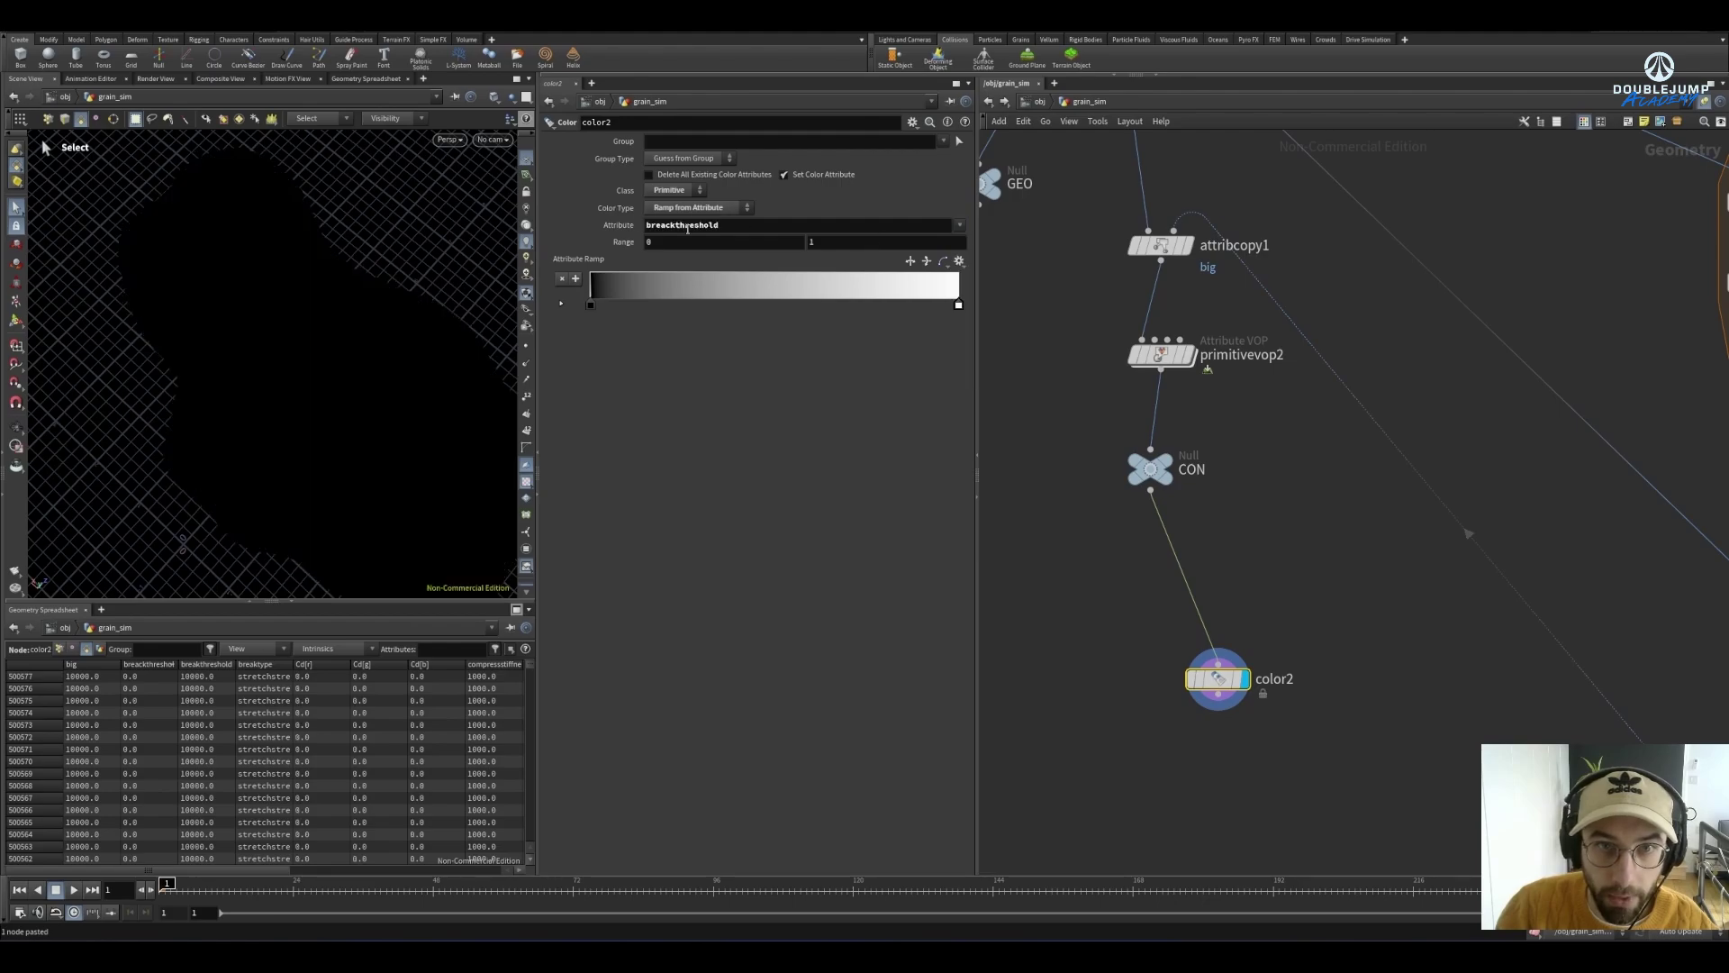
{"action": "left_click", "coordinate": [959, 225]}
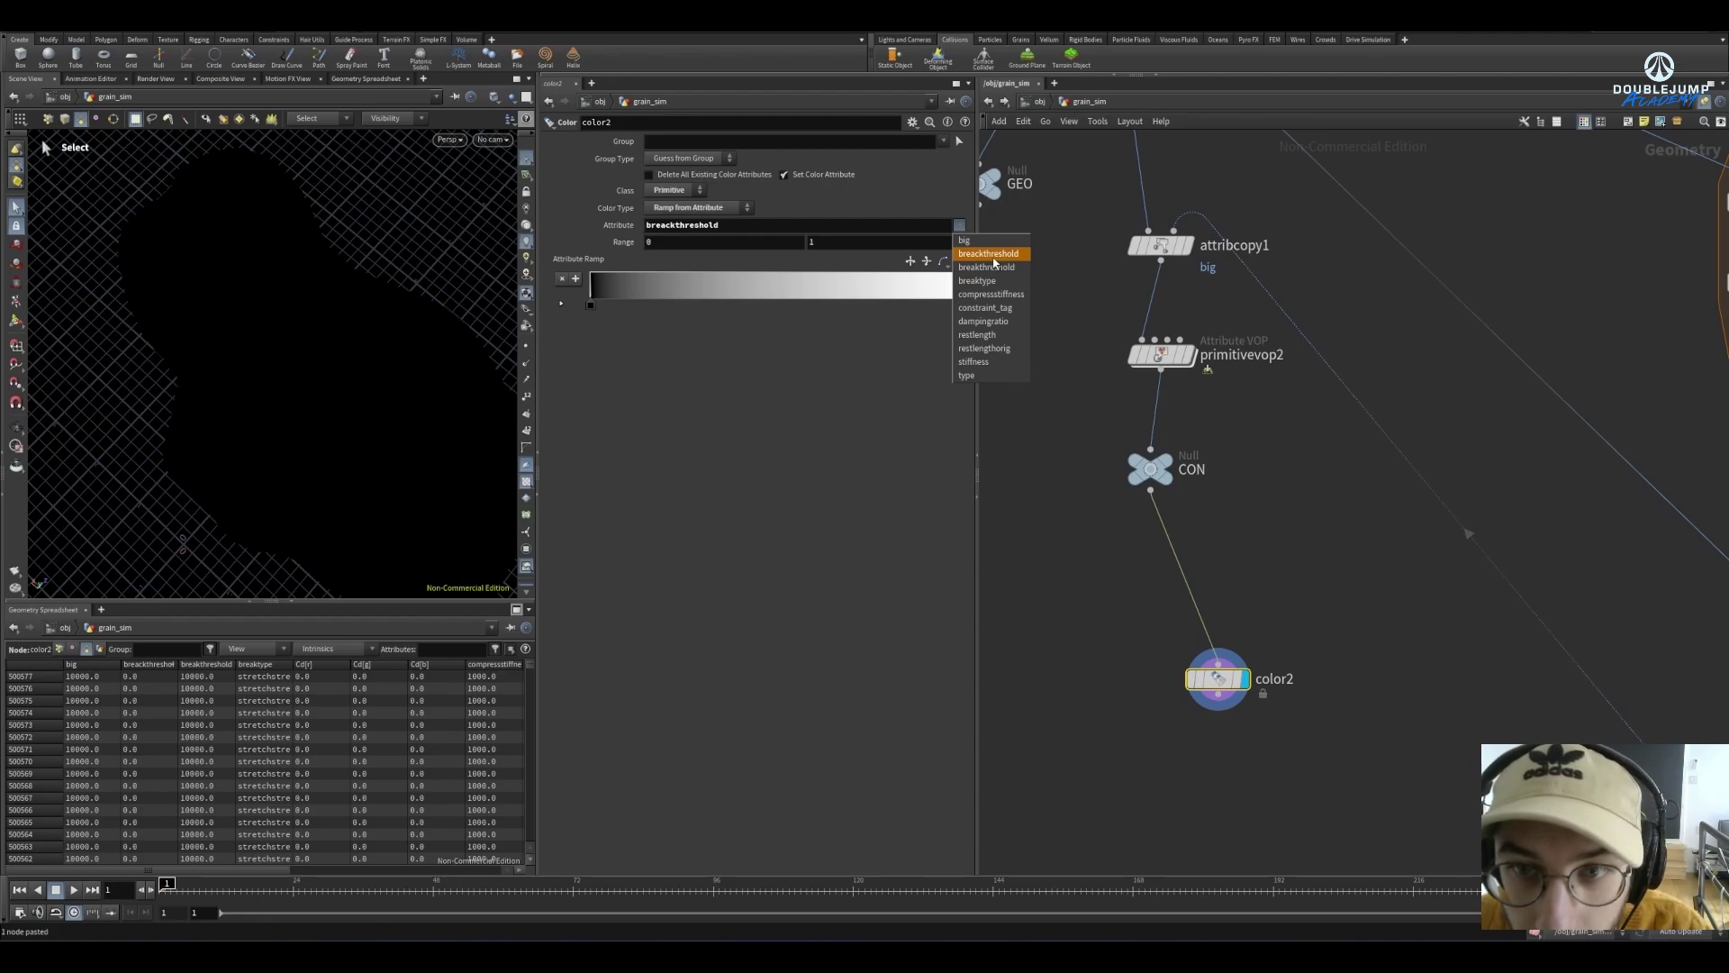
Inside primitivevop2, correct the attribute name of bind1 to breakthreshold
{"action": "double_click", "coordinate": [1161, 354]}
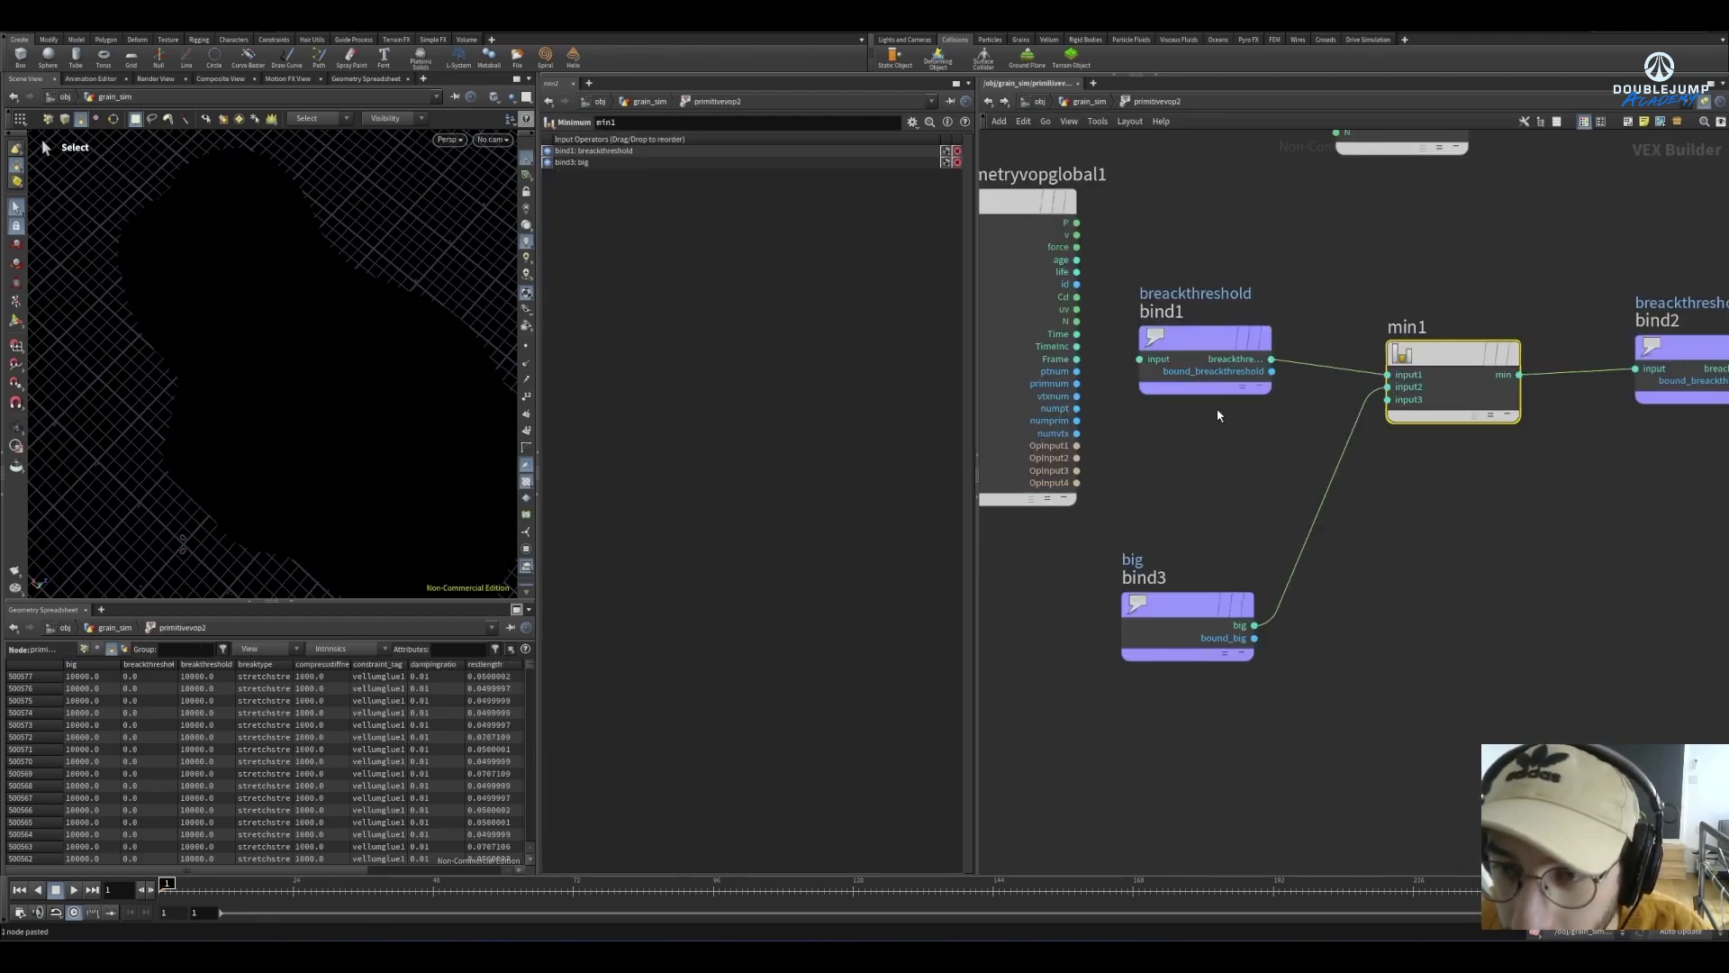
{"action": "left_click", "coordinate": [1196, 353]}
{"action": "left_click", "coordinate": [666, 140]}
{"action": "key", "text": "Delete"}
{"action": "key", "text": "Return"}
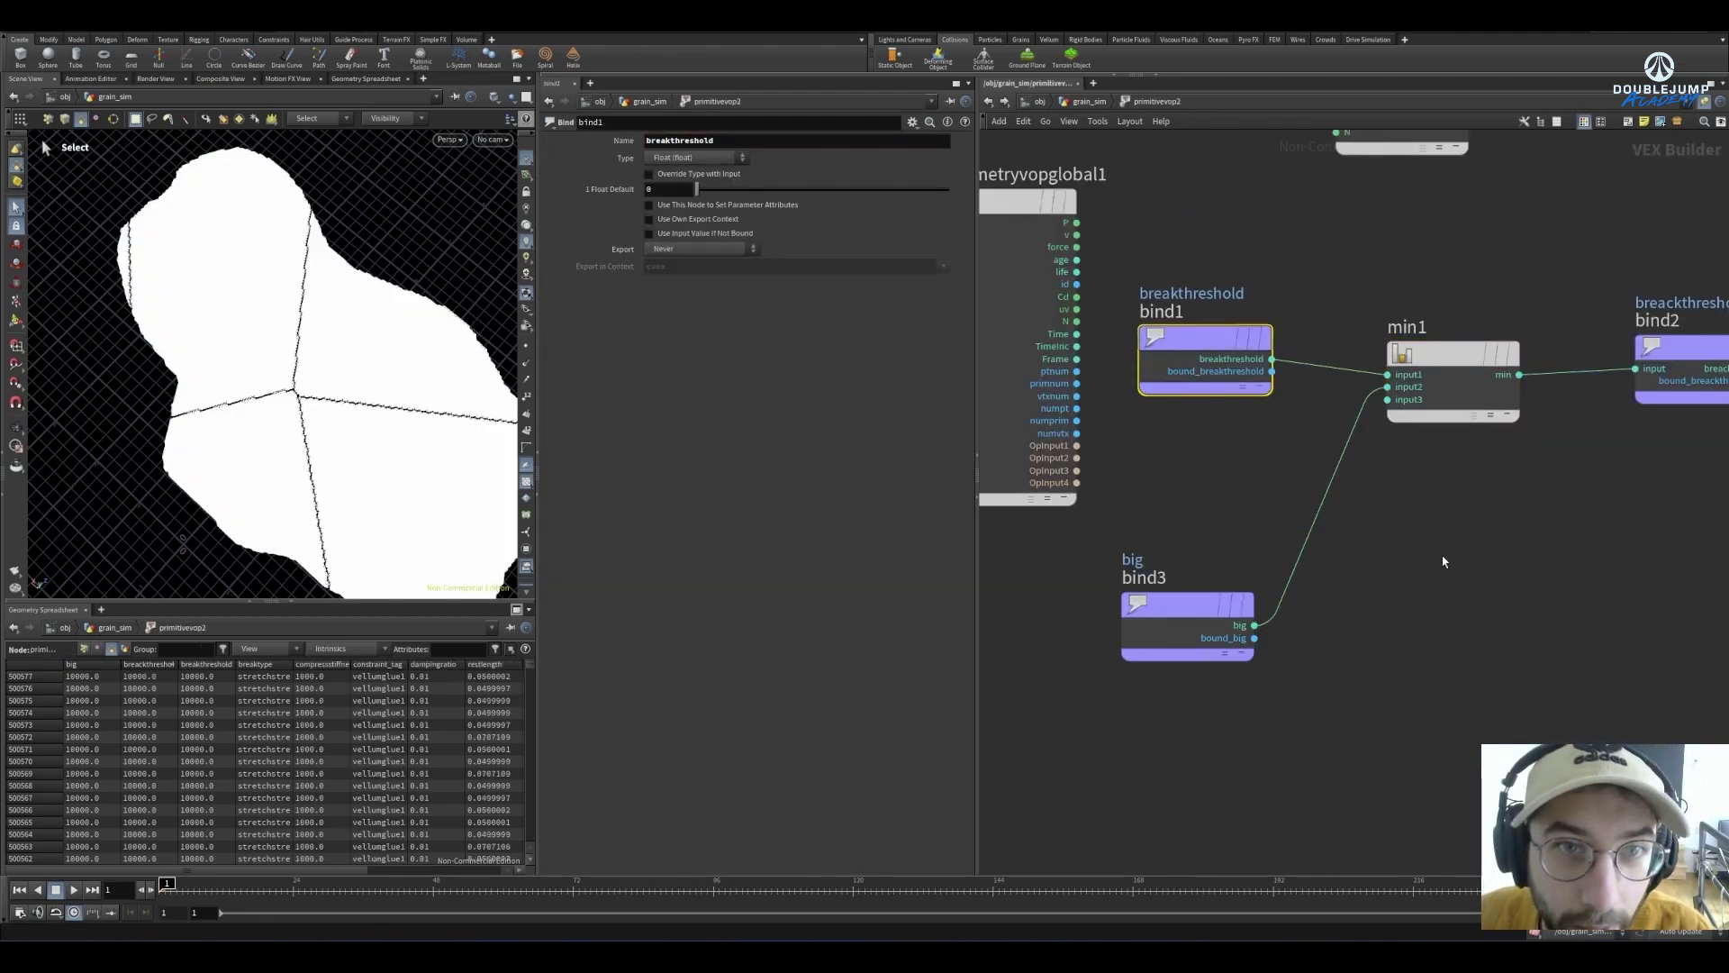
Correct bind2's attribute name to breakthreshold and return to the grain_sim network
{"action": "middle_click_drag", "start_coordinate": [1566, 511], "coordinate": [1385, 505]}
{"action": "left_click", "coordinate": [1504, 339]}
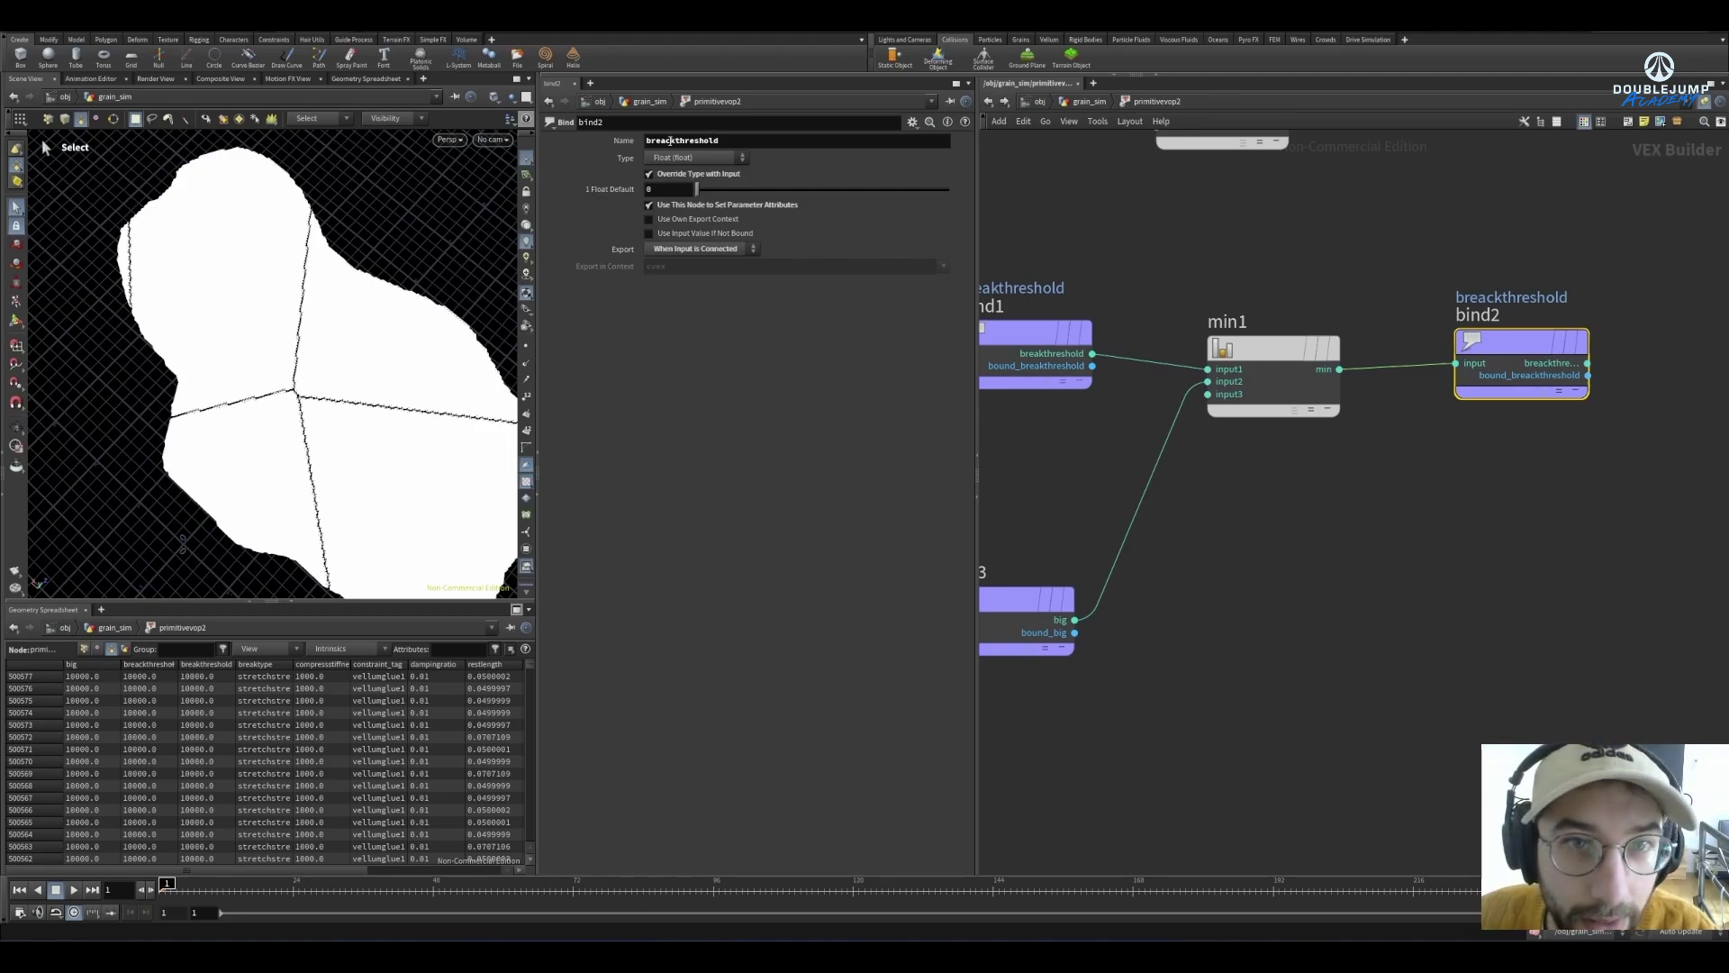
{"action": "left_click", "coordinate": [670, 142]}
{"action": "key", "text": "Delete"}
{"action": "key", "text": "Return"}
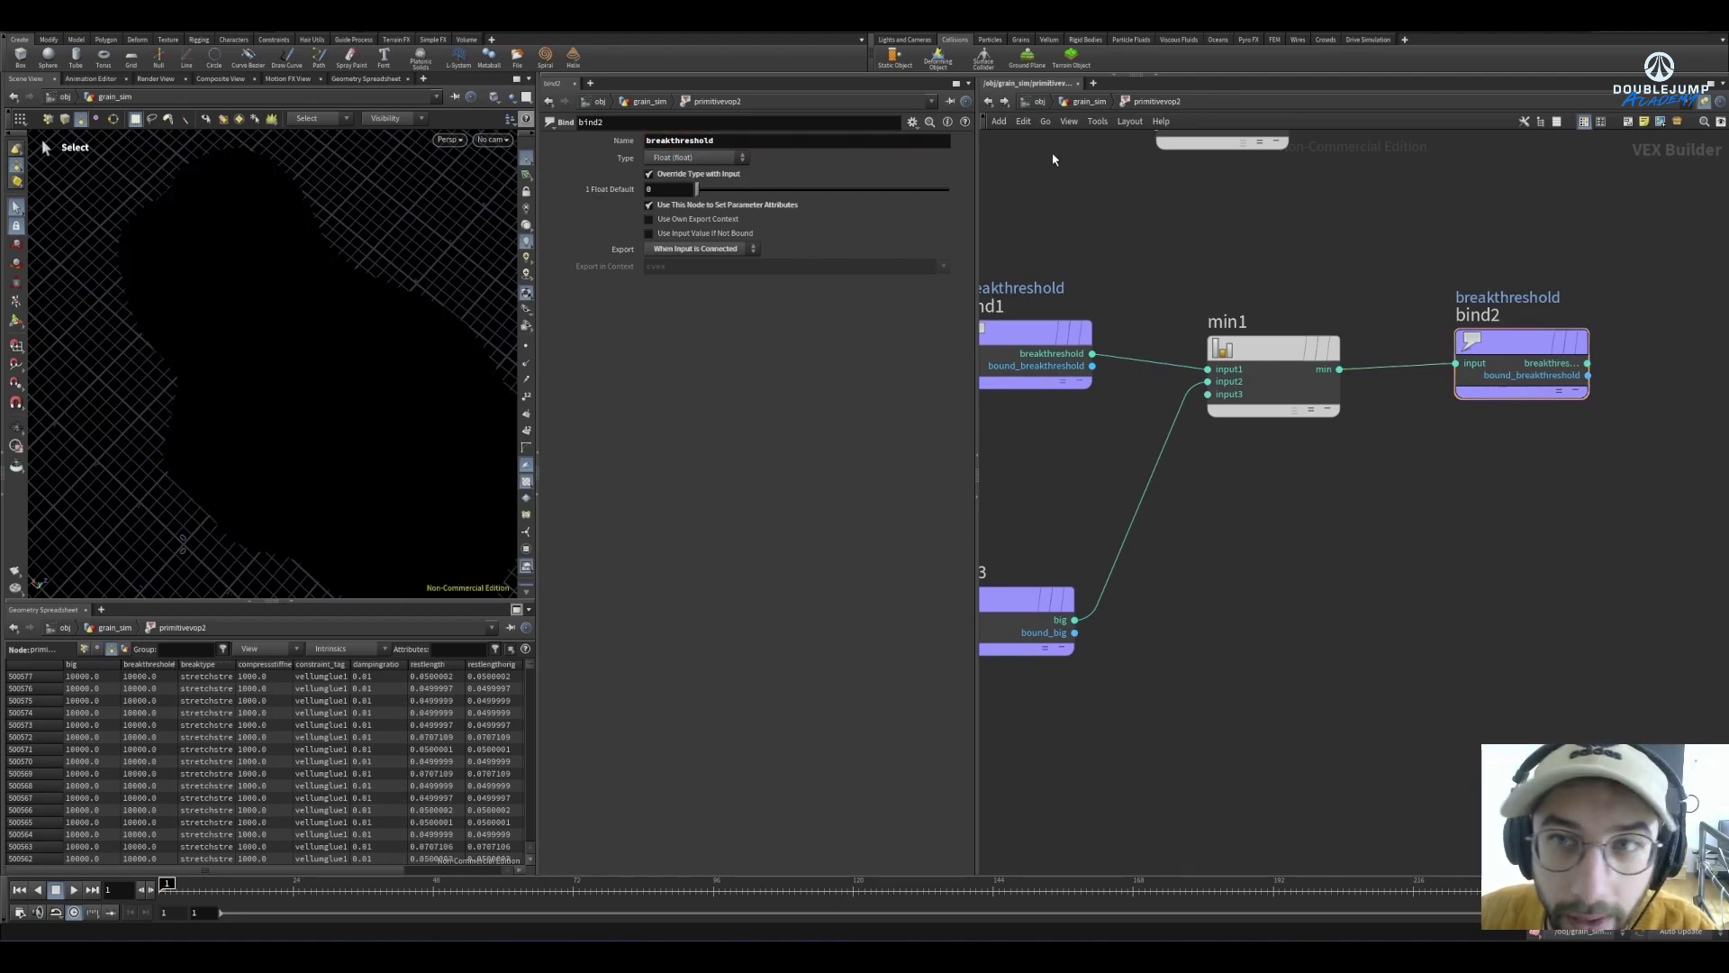
{"action": "left_click", "coordinate": [1089, 102]}
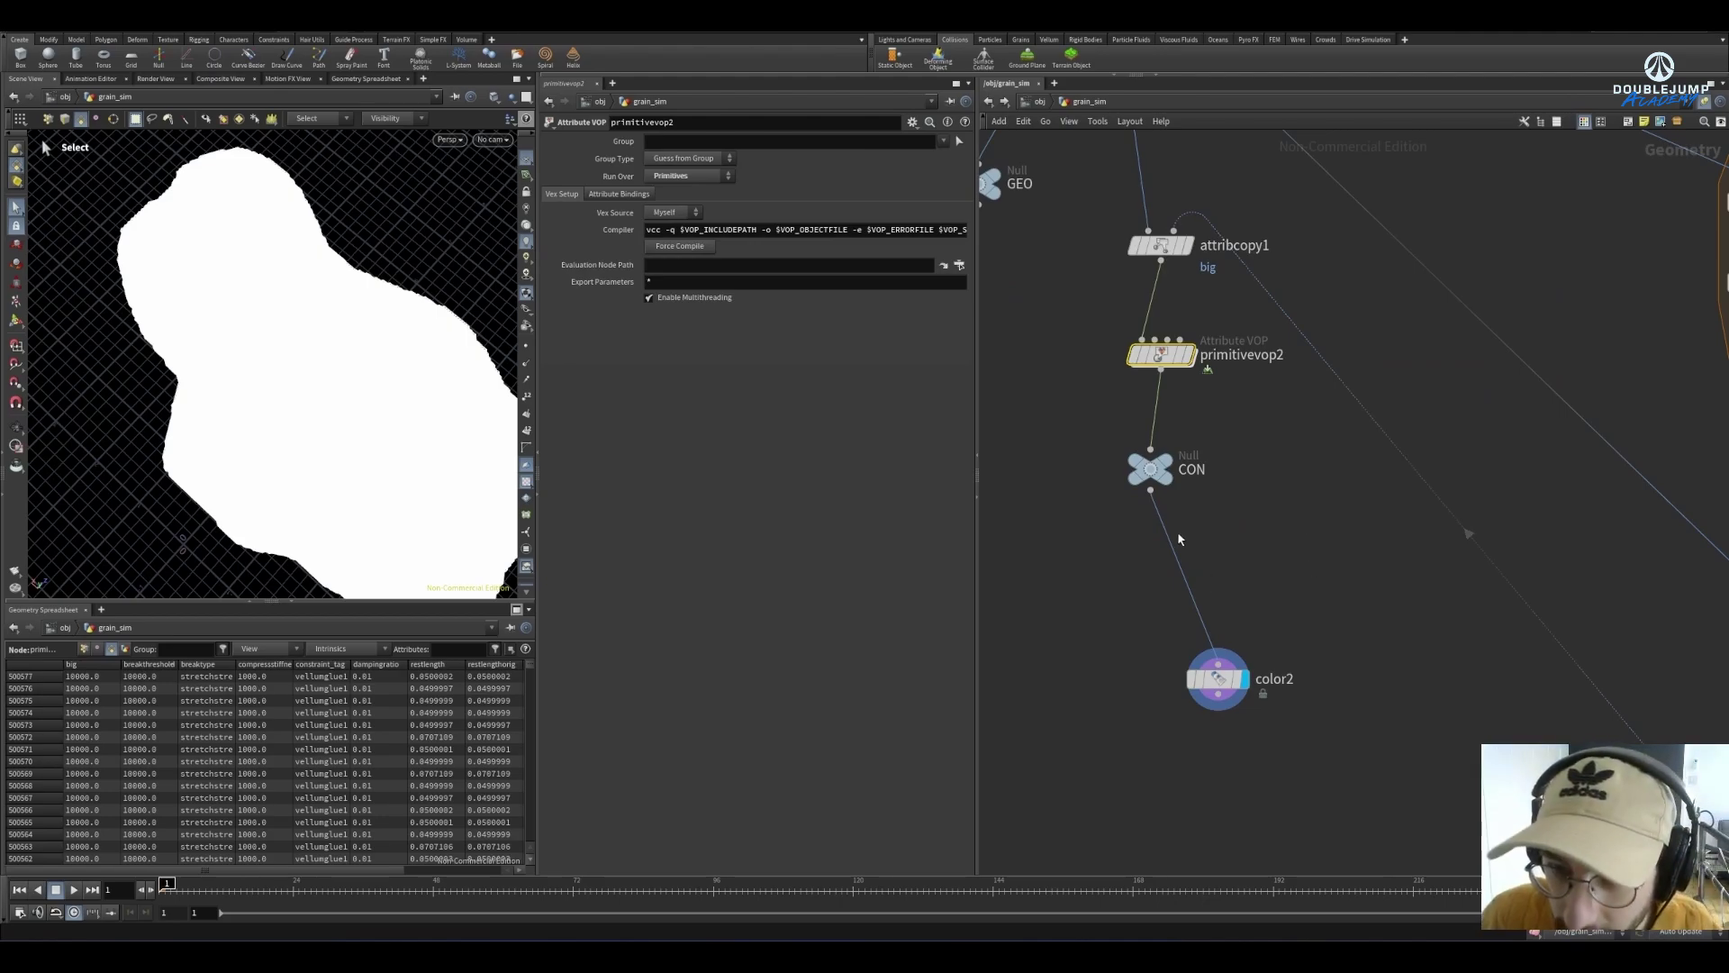
Set color2's ramp attribute to breakthreshold and its range maximum to 10000
{"action": "left_click", "coordinate": [1223, 689]}
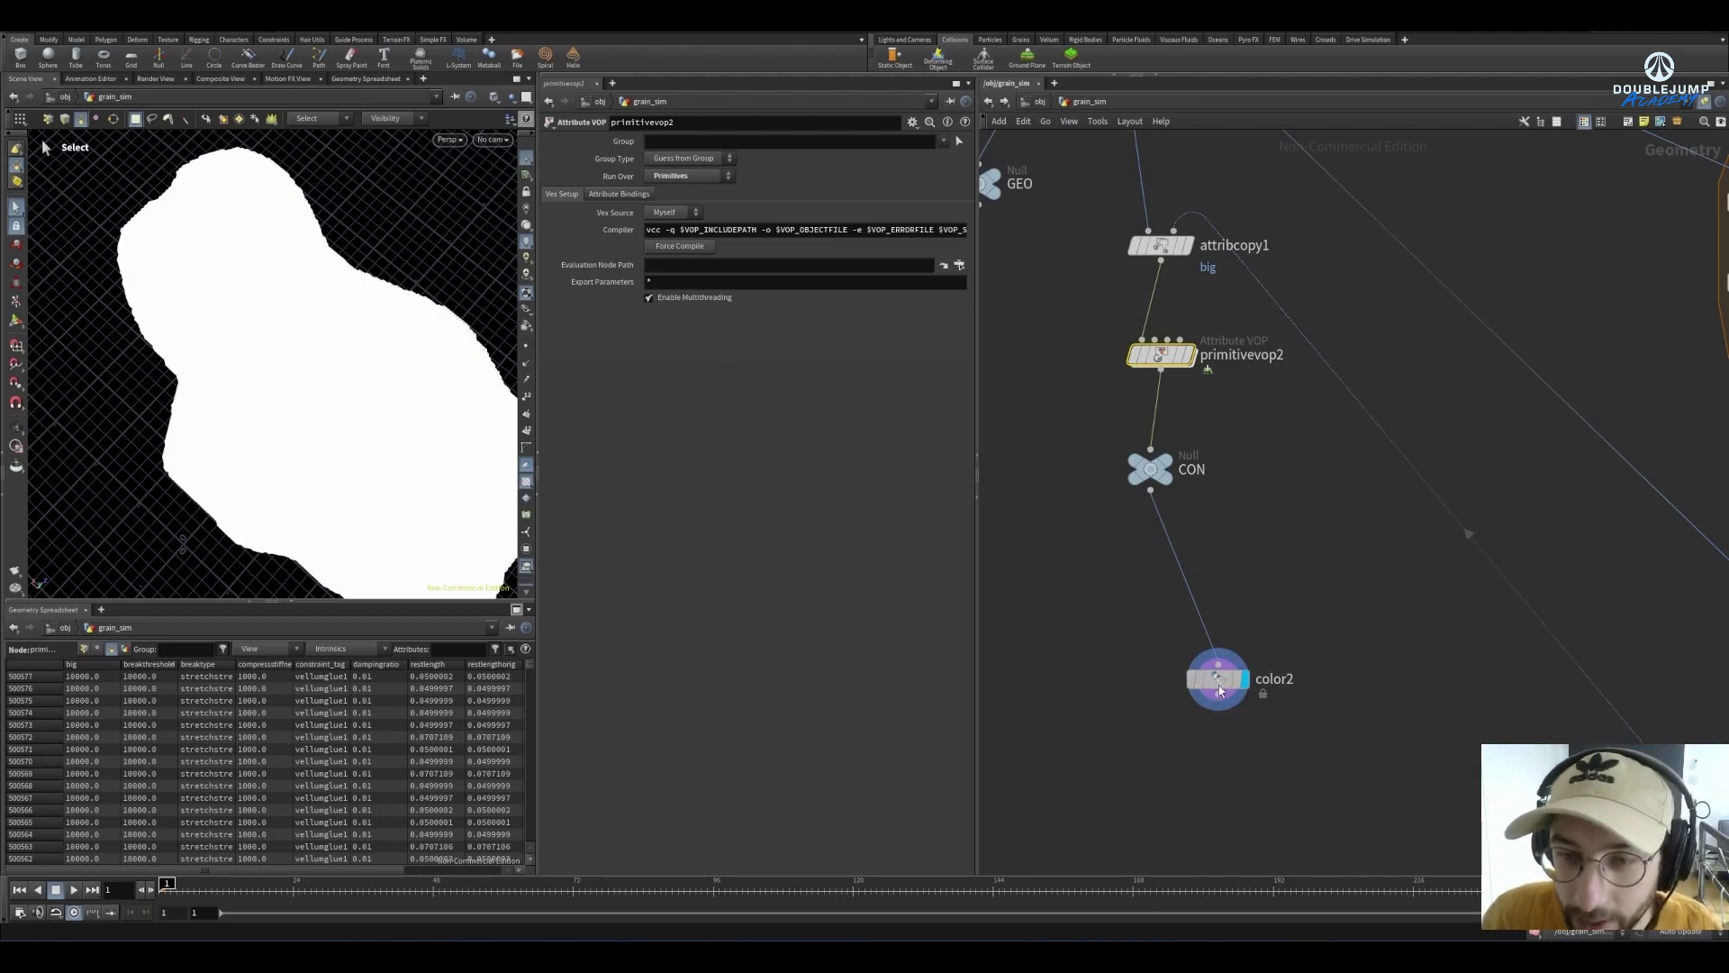
{"action": "left_click", "coordinate": [959, 226]}
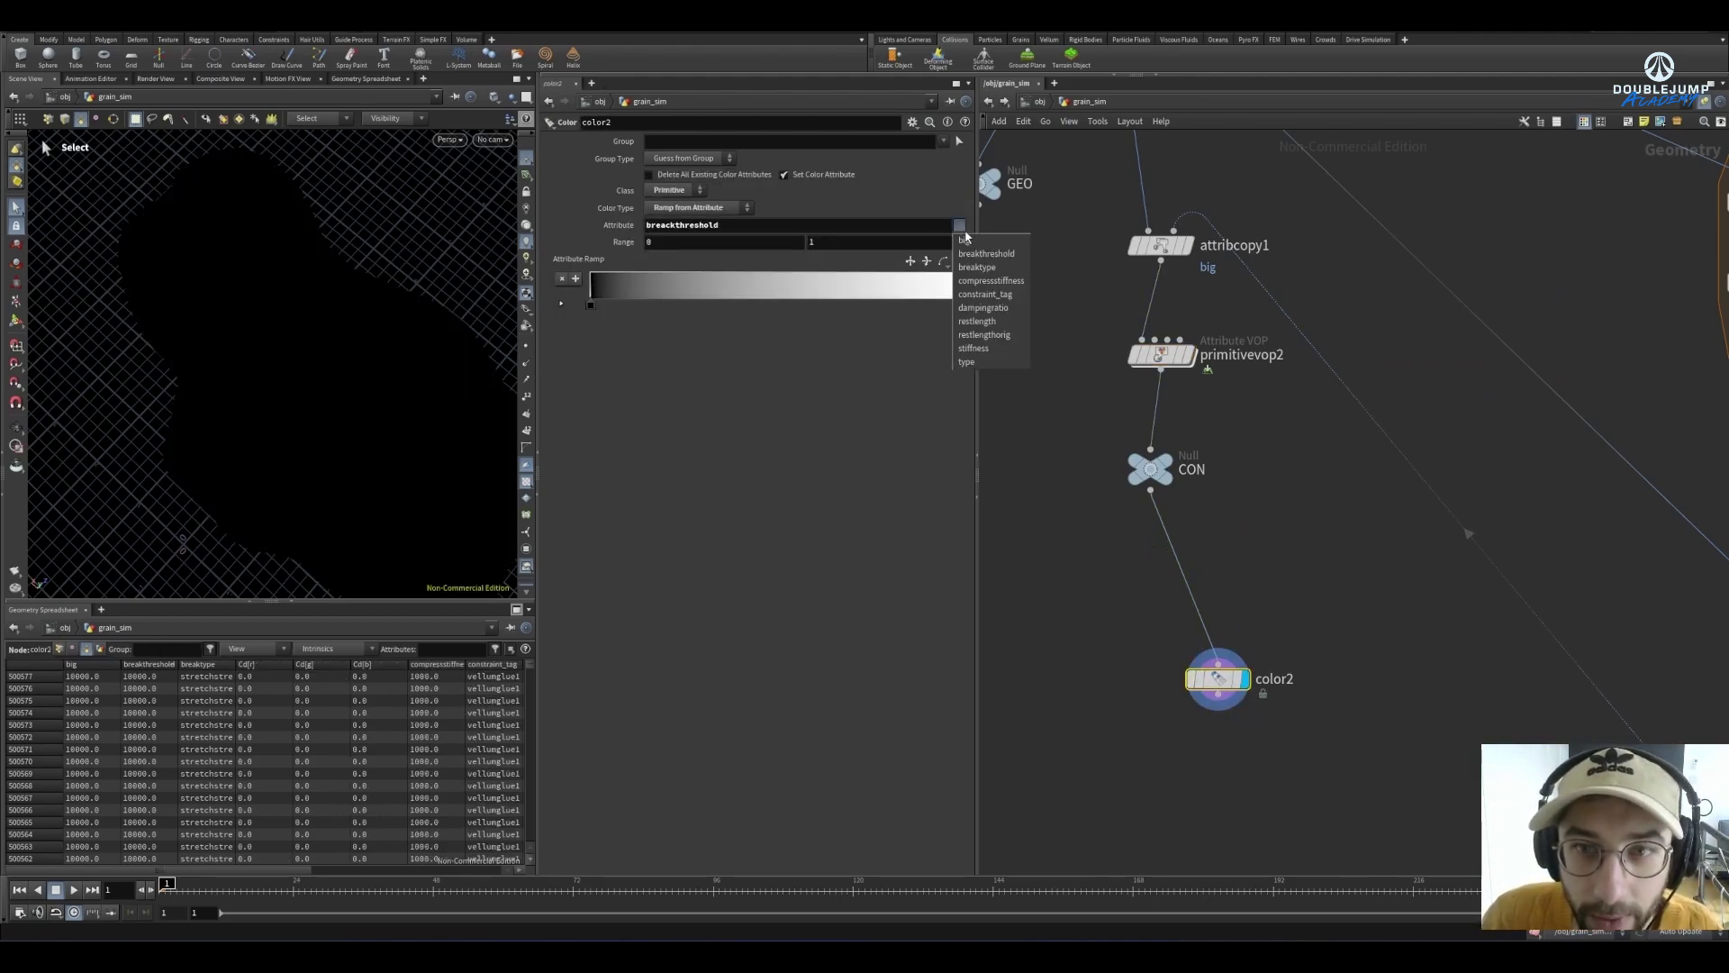
{"action": "left_click", "coordinate": [982, 252]}
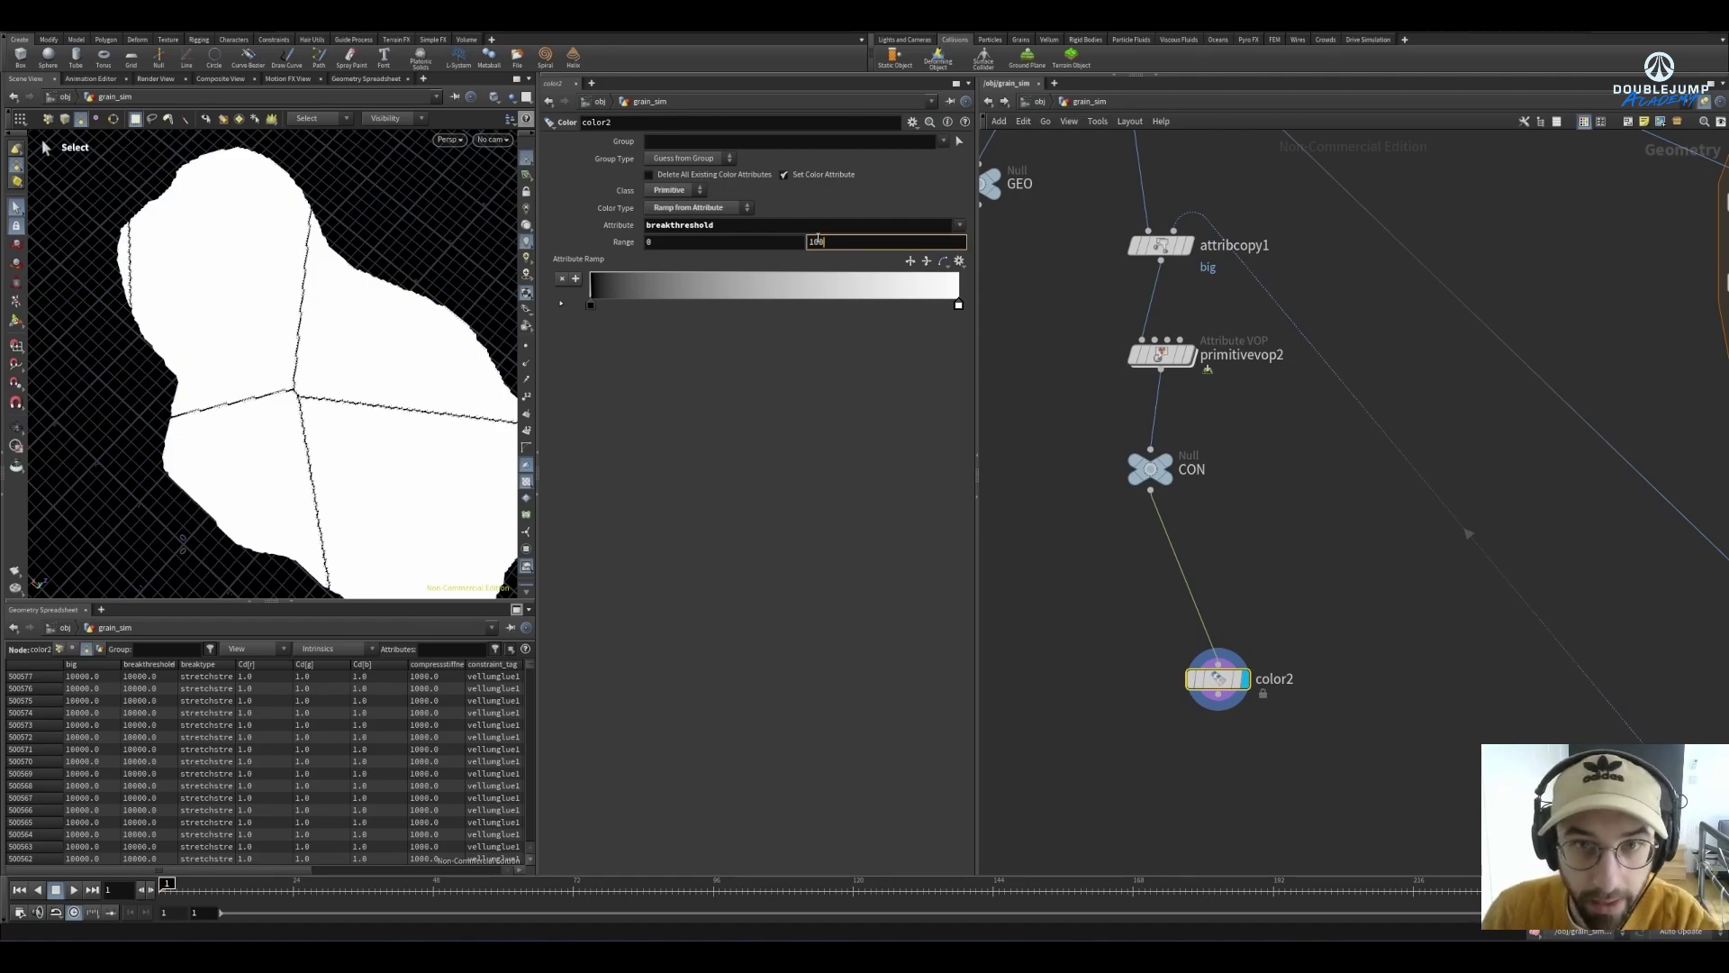
{"action": "key", "text": "Return"}
Copy vellumglue1's breaking Threshold parameter and paste it as a relative reference into color2's range maximum
{"action": "middle_click_drag", "start_coordinate": [1054, 260], "coordinate": [1152, 689]}
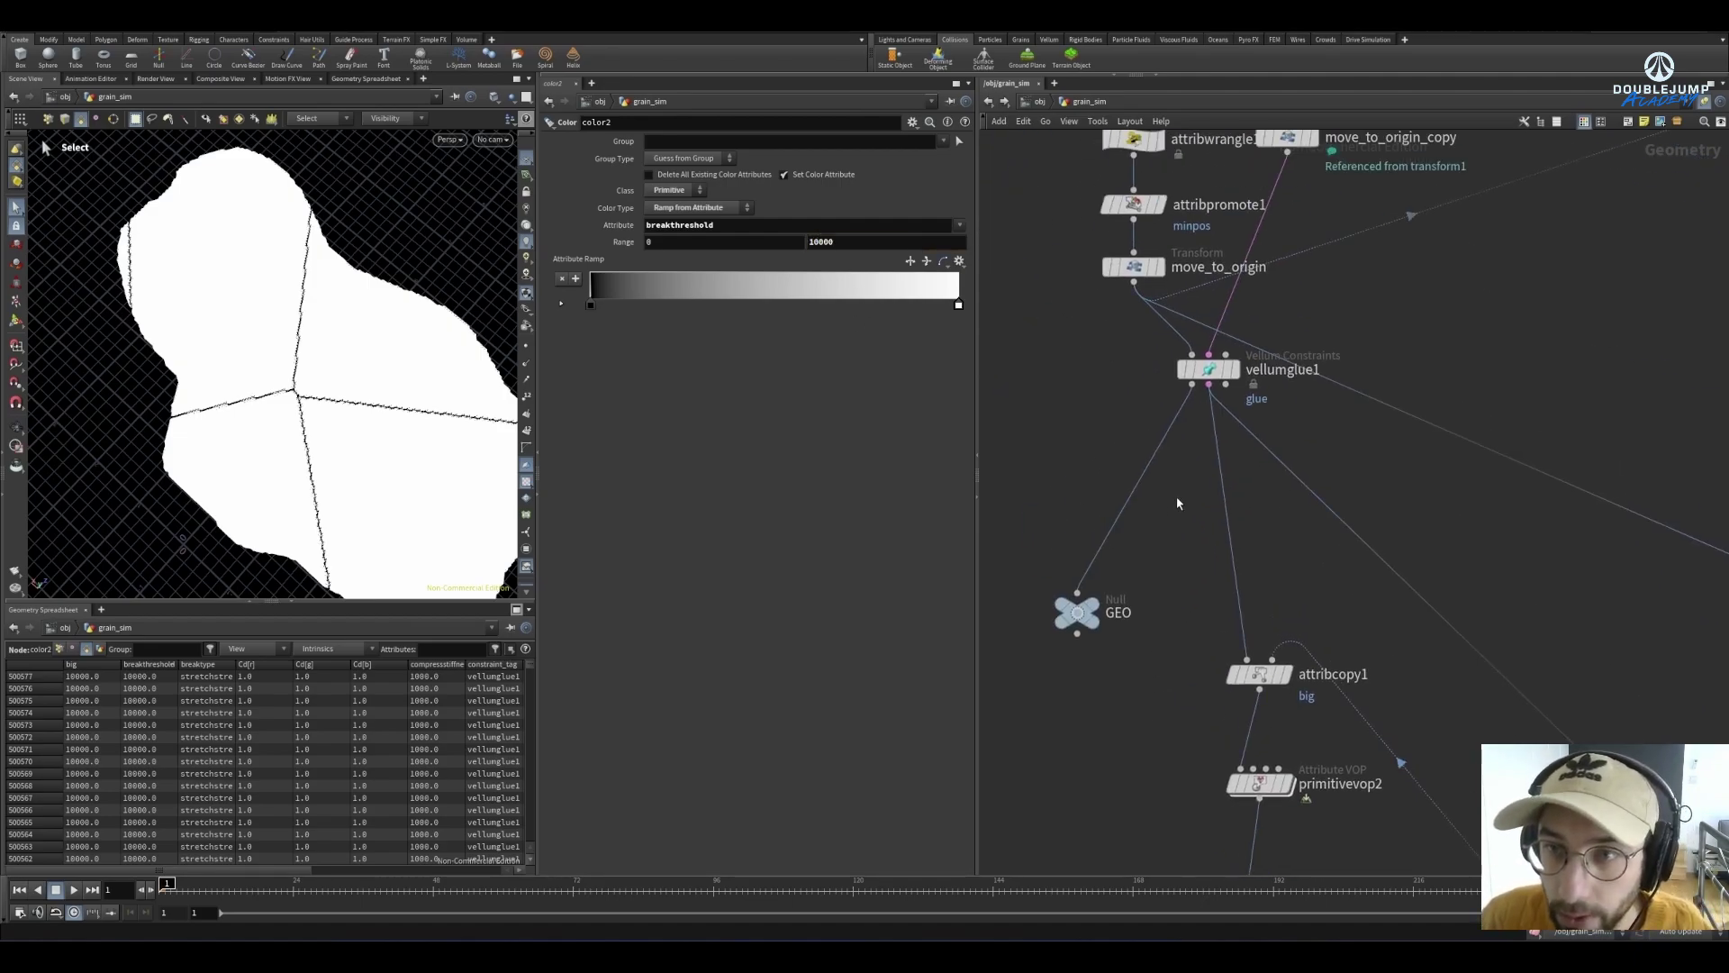
{"action": "left_click", "coordinate": [1209, 369]}
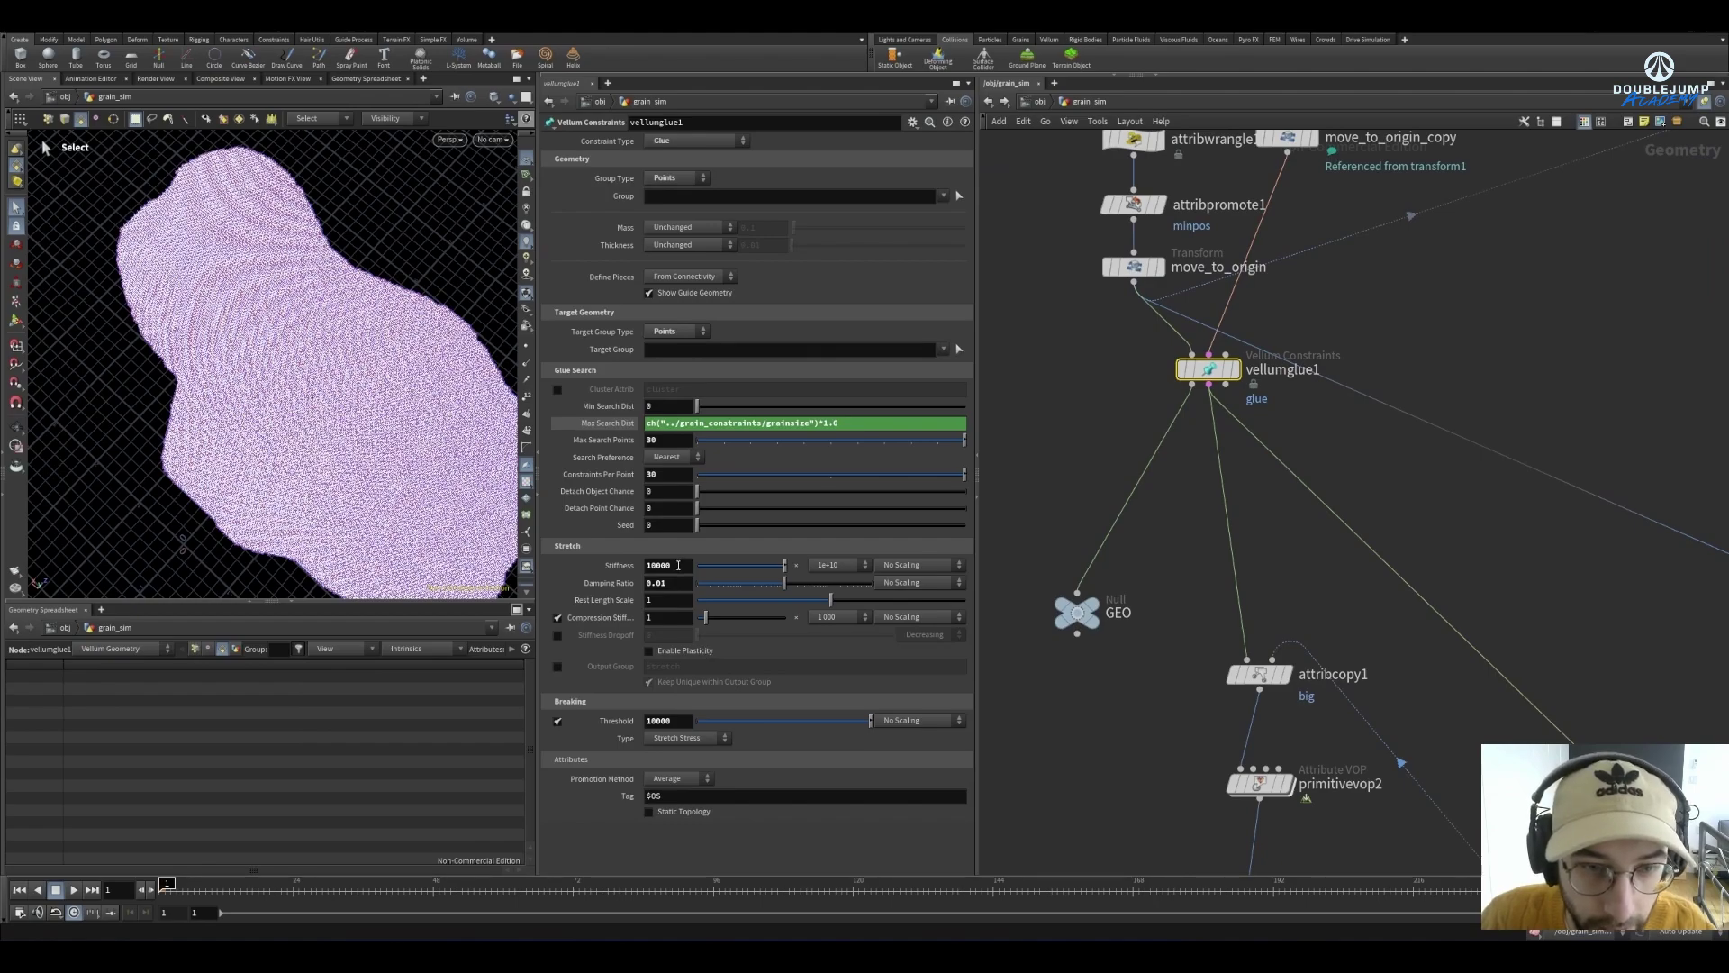
{"action": "right_click", "coordinate": [662, 721]}
{"action": "left_click", "coordinate": [721, 755]}
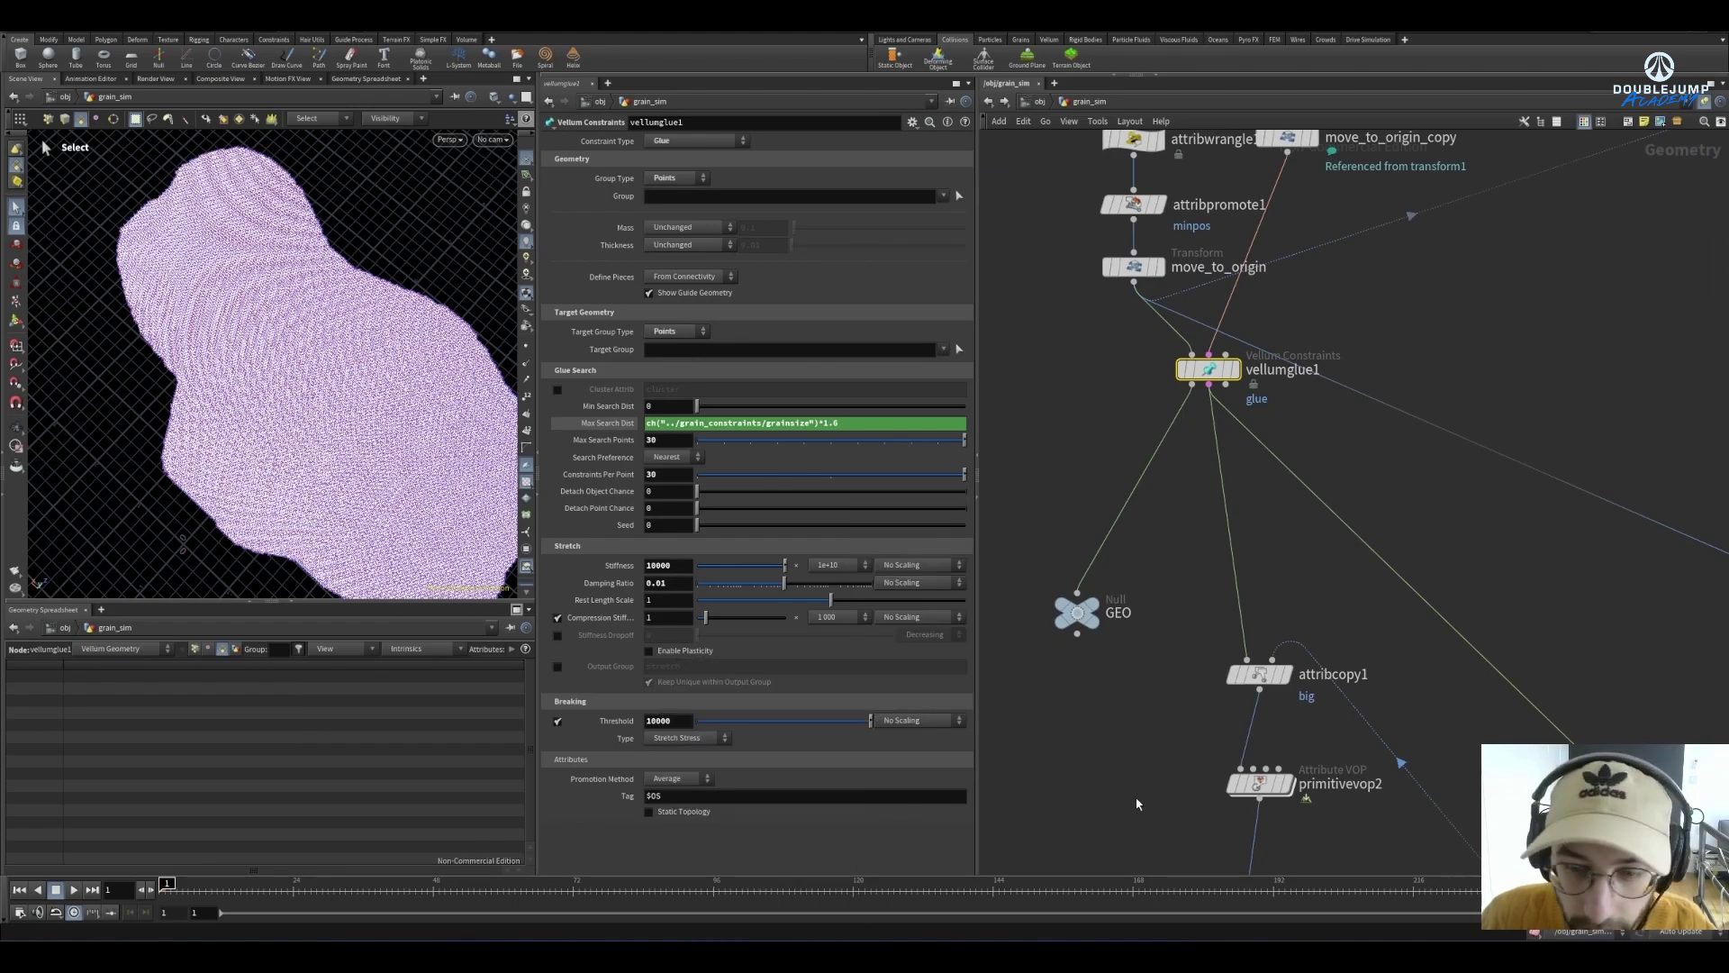
{"action": "middle_click_drag", "start_coordinate": [1278, 865], "coordinate": [1315, 488]}
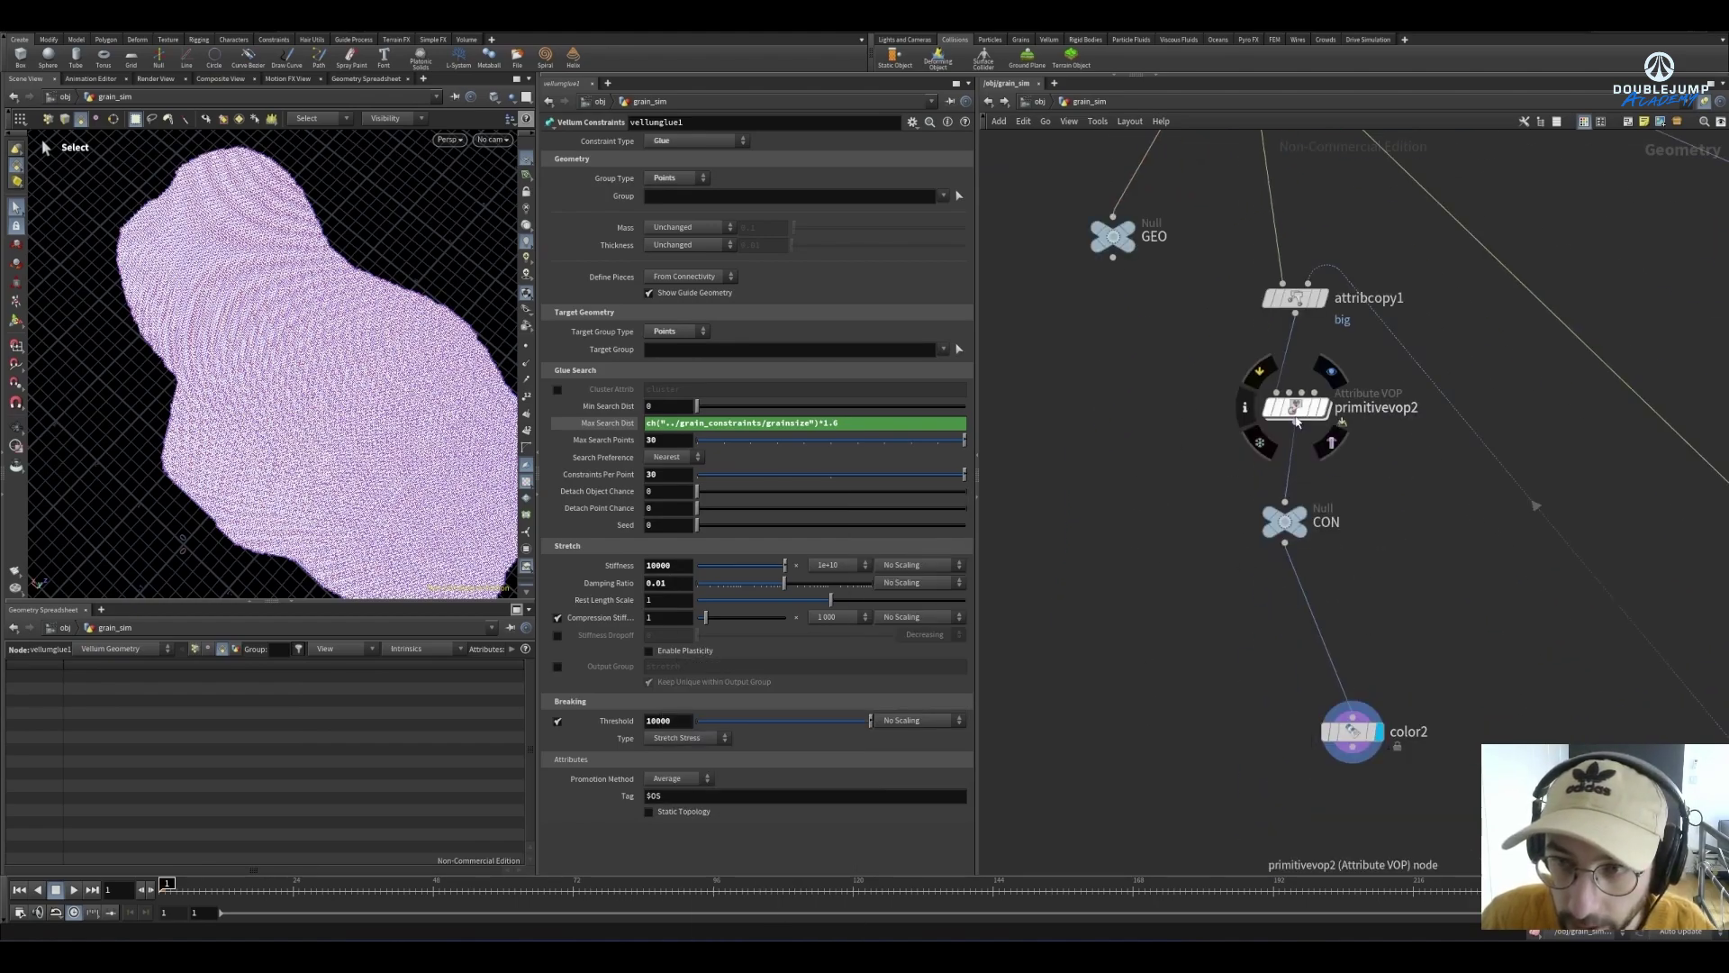
{"action": "left_click", "coordinate": [1352, 731]}
{"action": "right_click", "coordinate": [821, 242]}
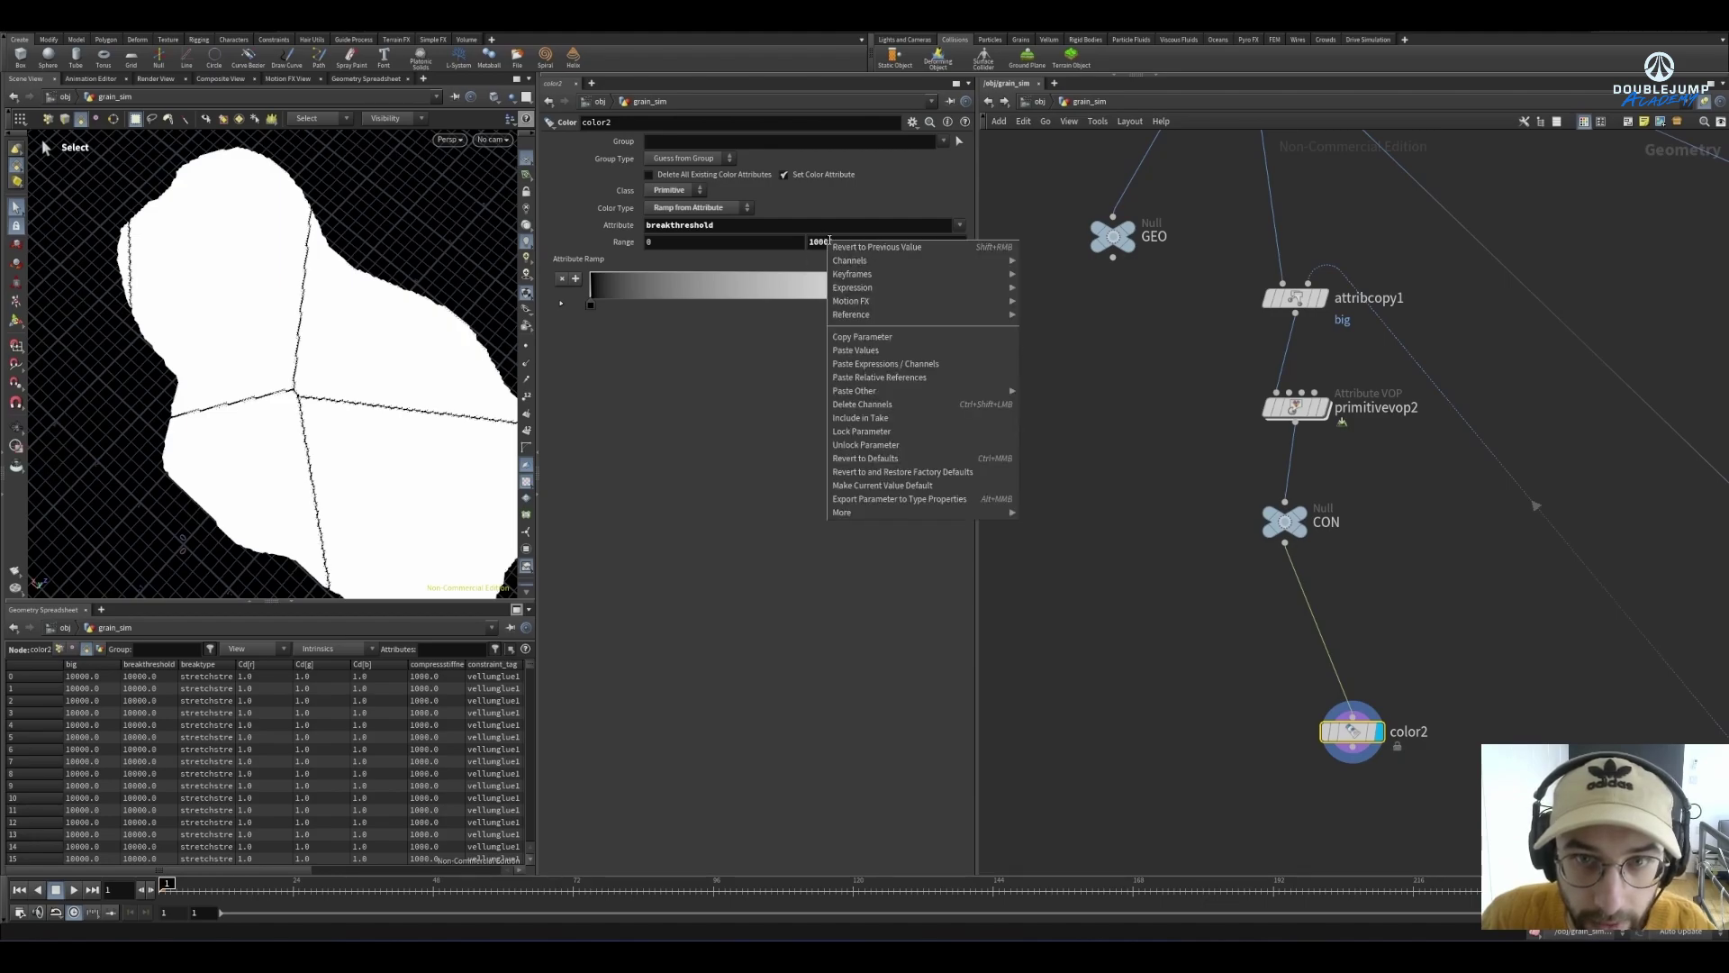
{"action": "left_click", "coordinate": [901, 381]}
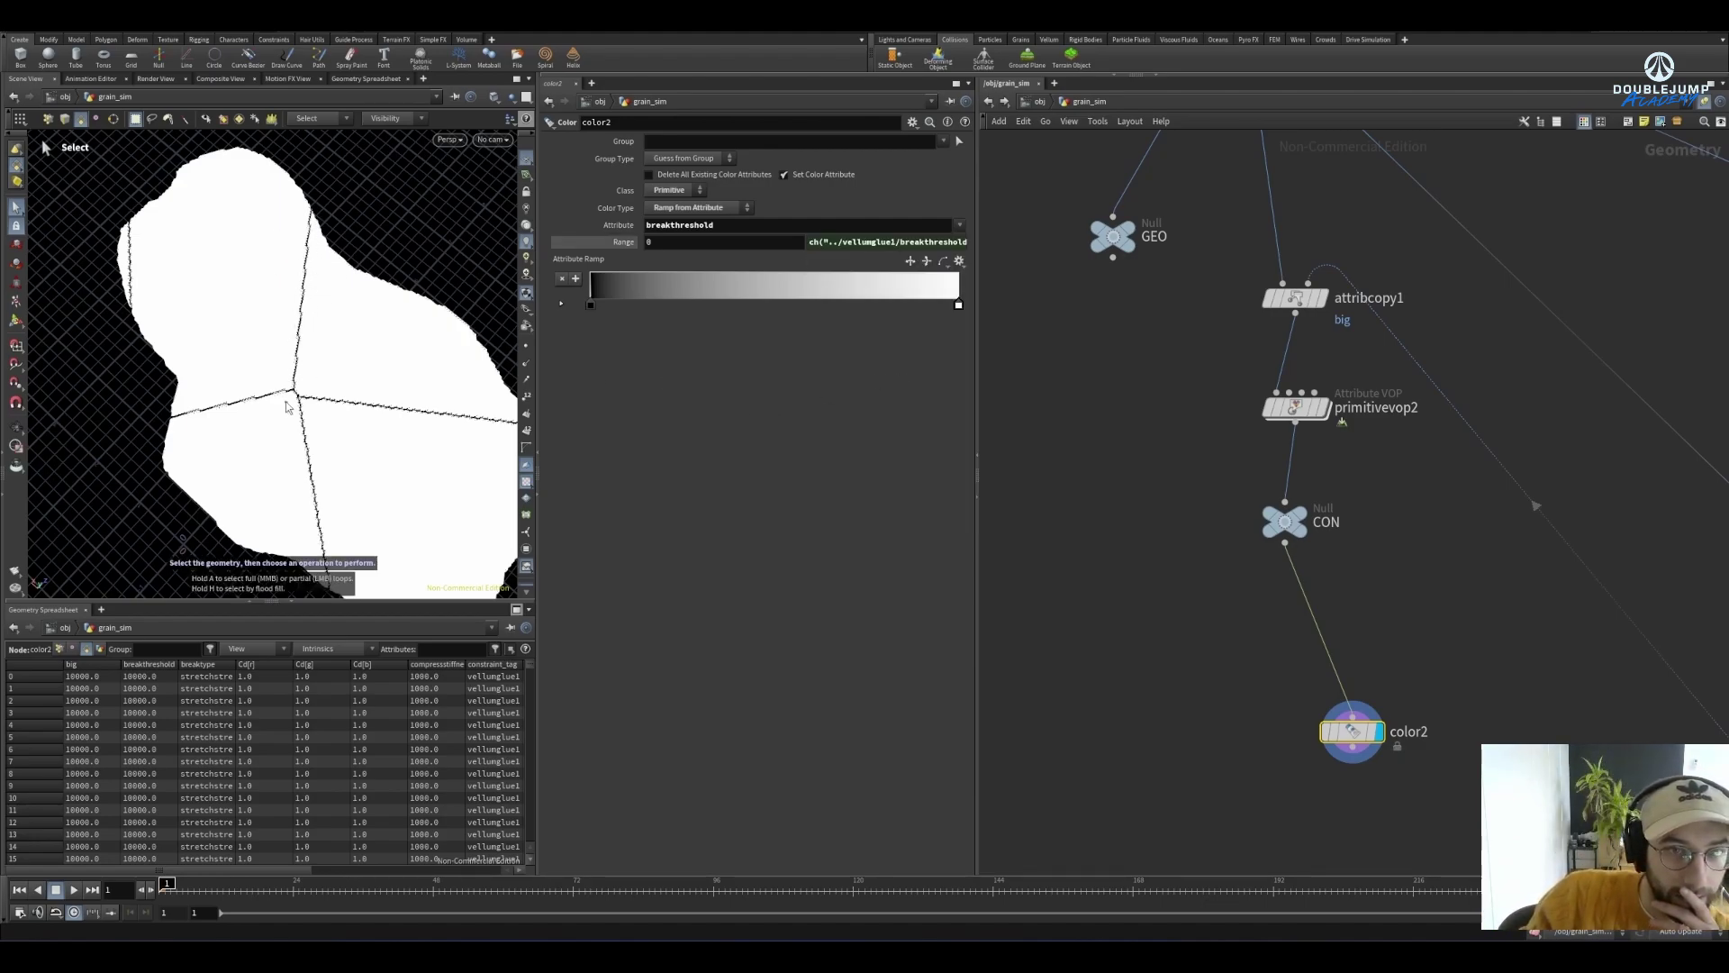
Lay out attribcopy1, primitivevop2 and CON in a tidy column, level GEO with CON, and offset color2 to the side
{"action": "scroll", "coordinate": [1134, 594], "scroll_direction": "down", "scroll_amount": 4}
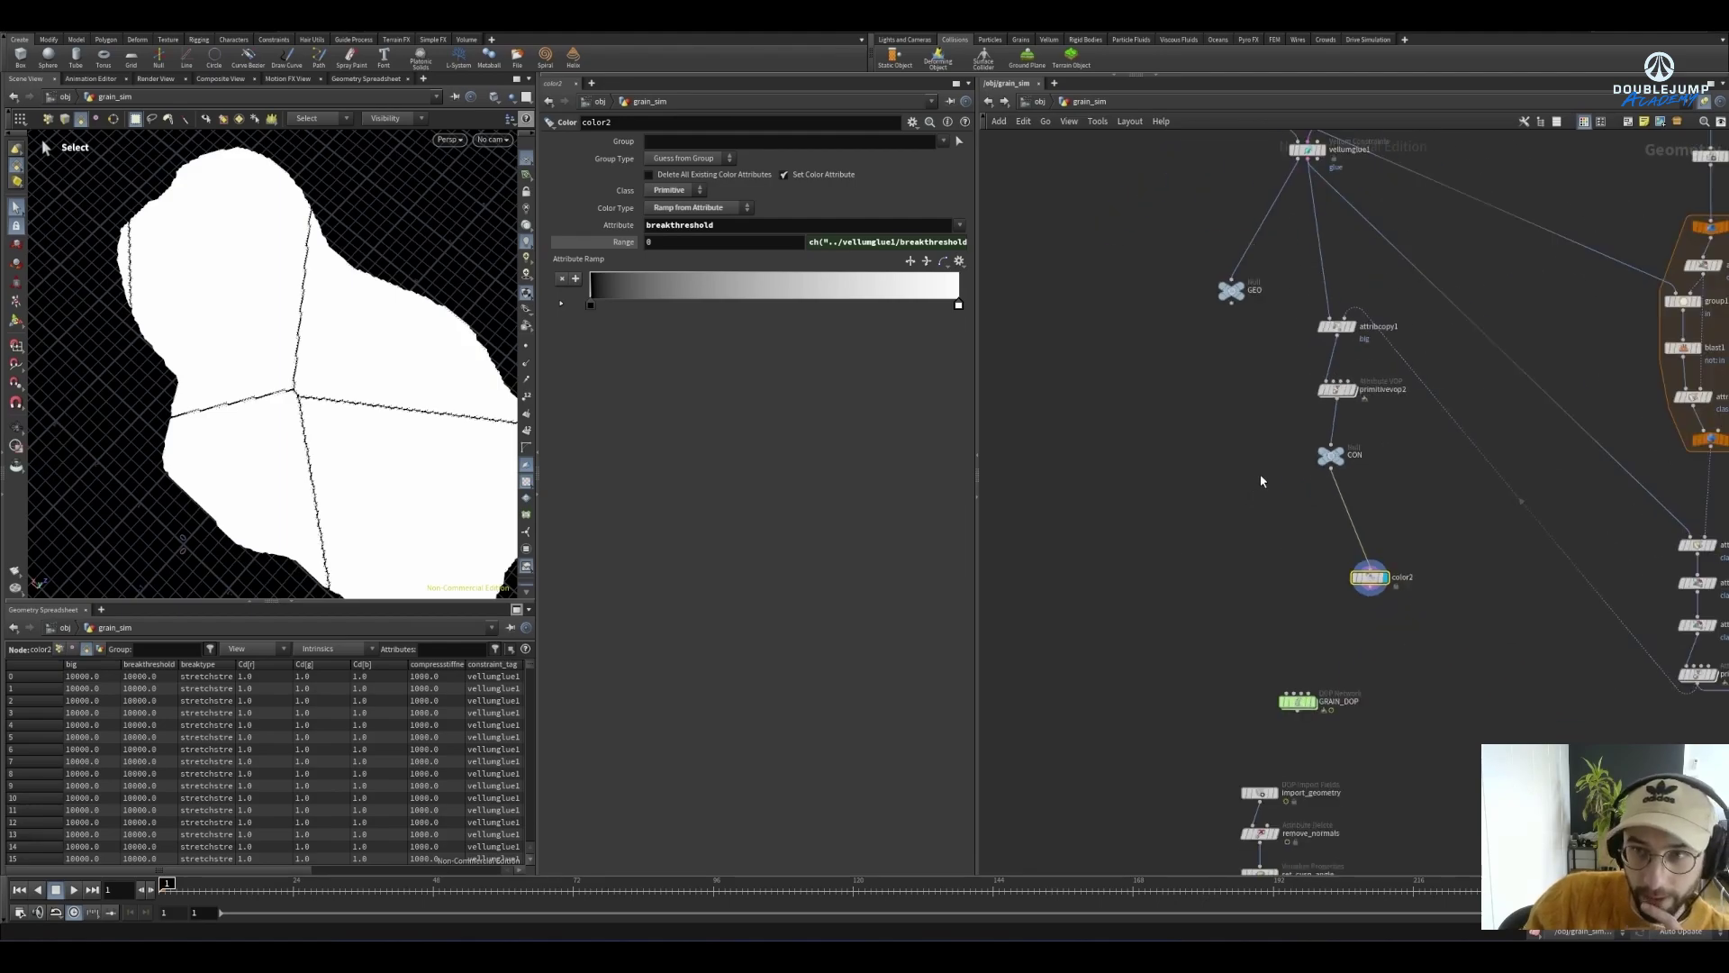
{"action": "scroll", "coordinate": [1069, 495], "scroll_direction": "up", "scroll_amount": 4}
{"action": "left_click_drag", "start_coordinate": [1210, 318], "coordinate": [1327, 756]}
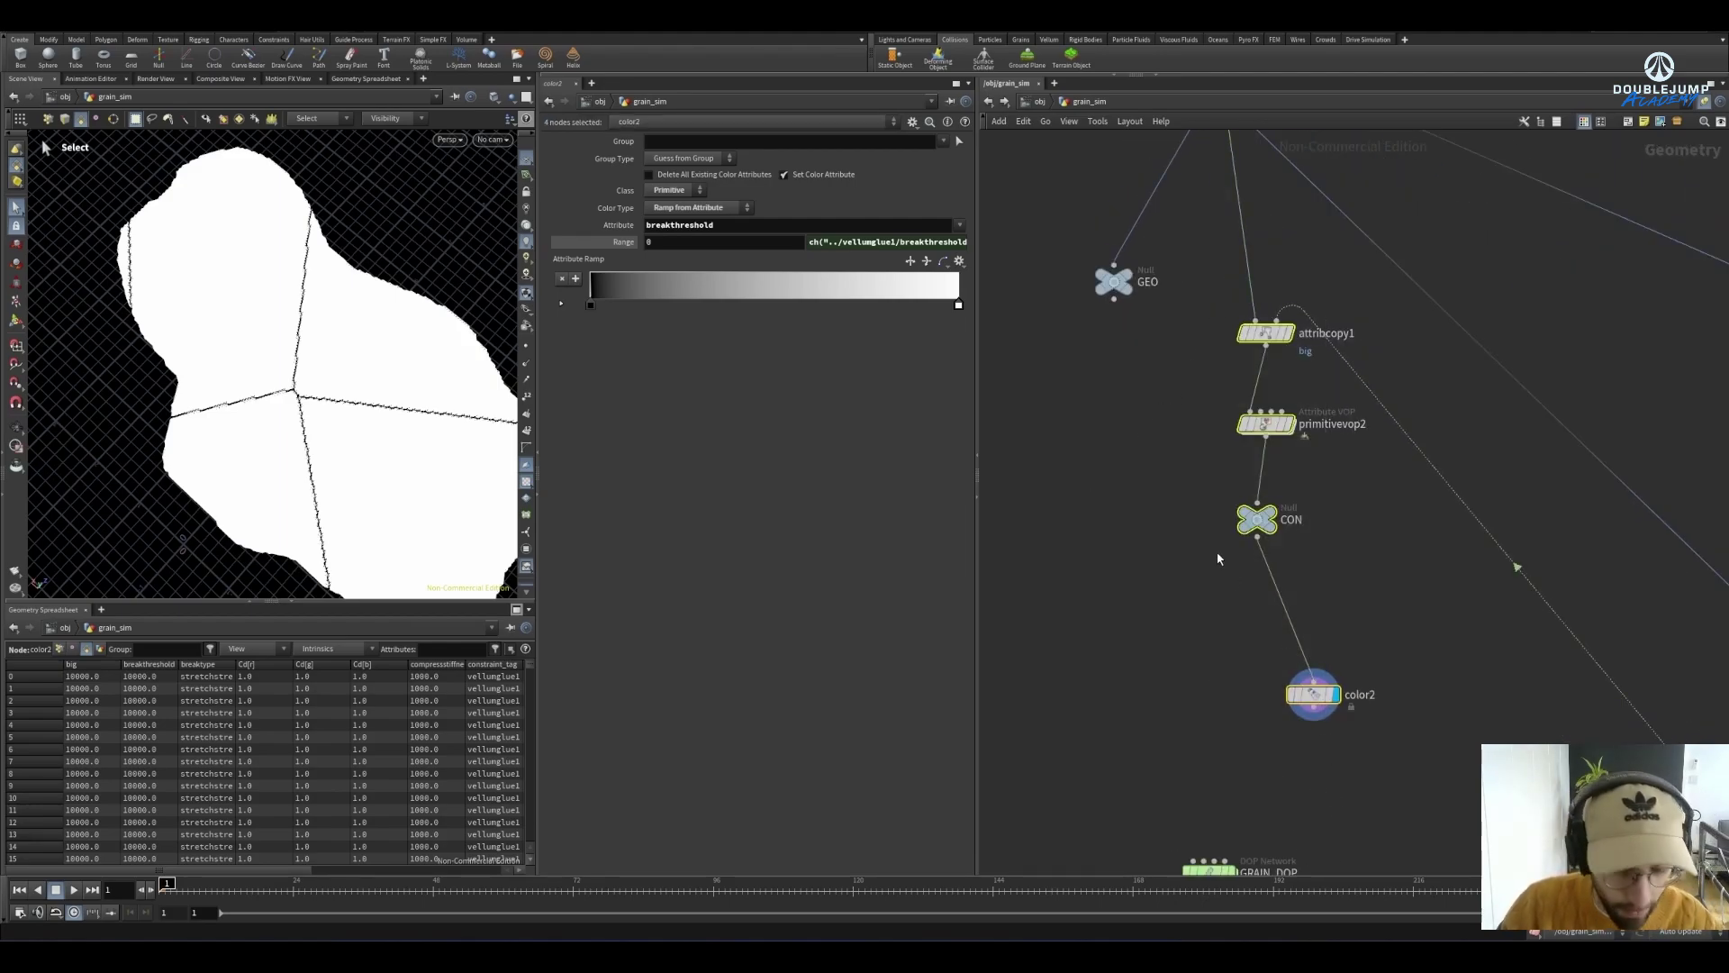
{"action": "key", "text": "l"}
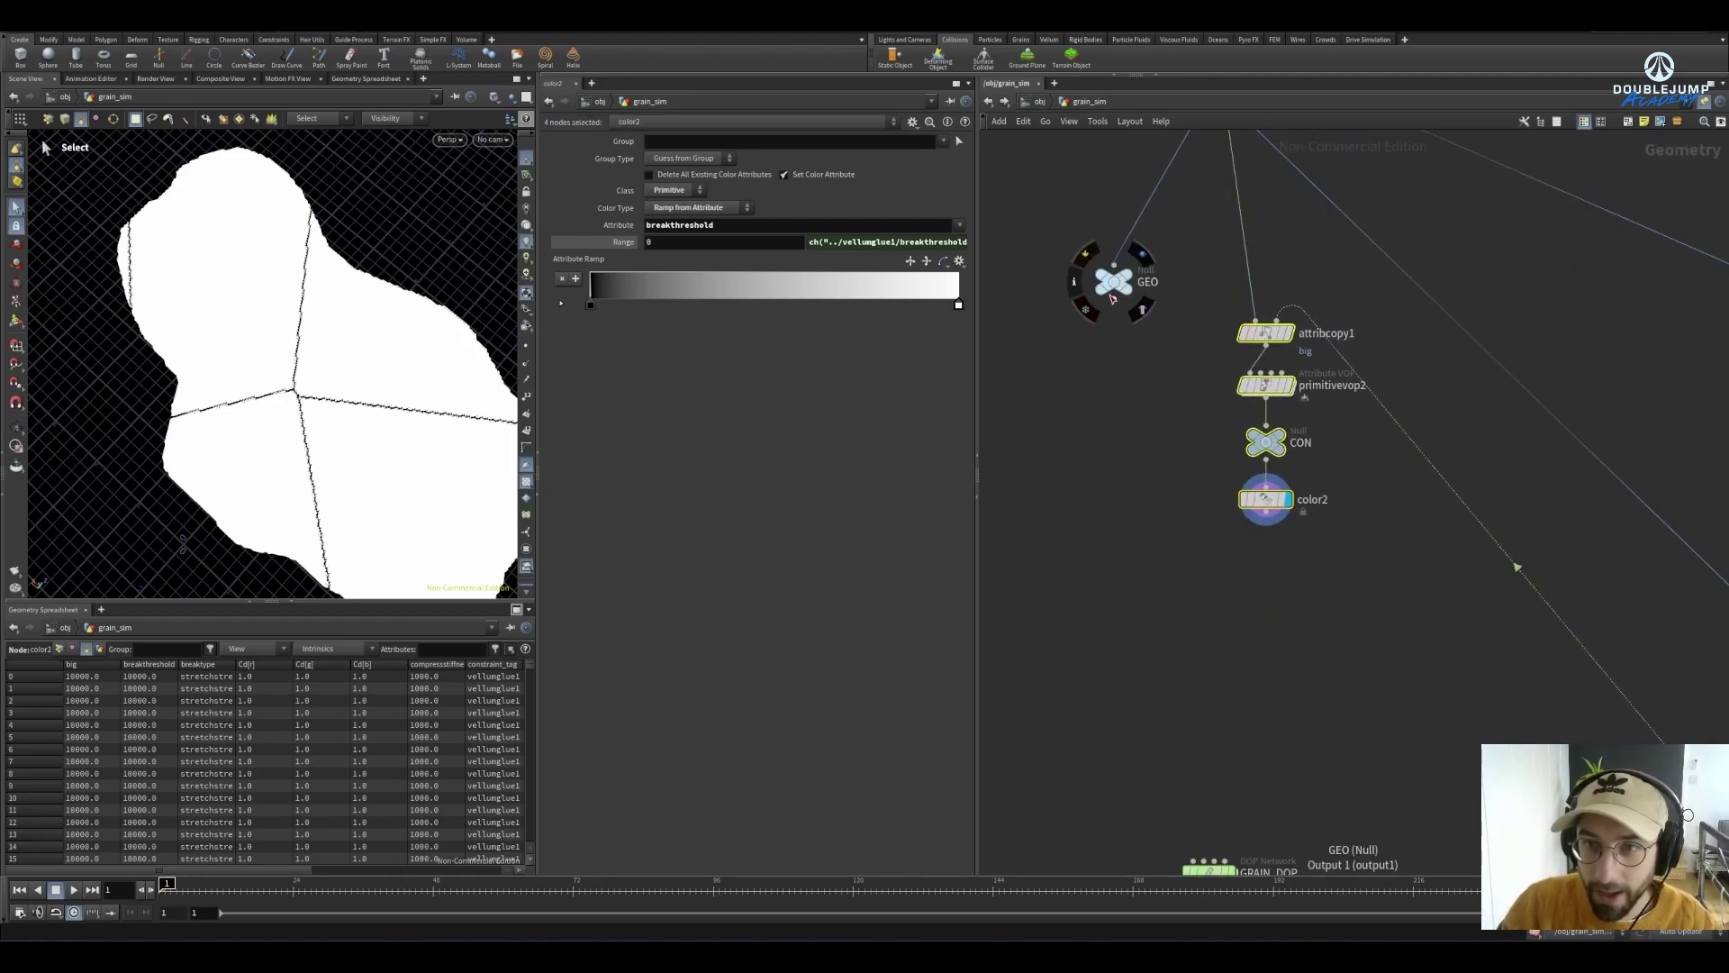
{"action": "left_click_drag", "start_coordinate": [1097, 283], "coordinate": [1070, 450]}
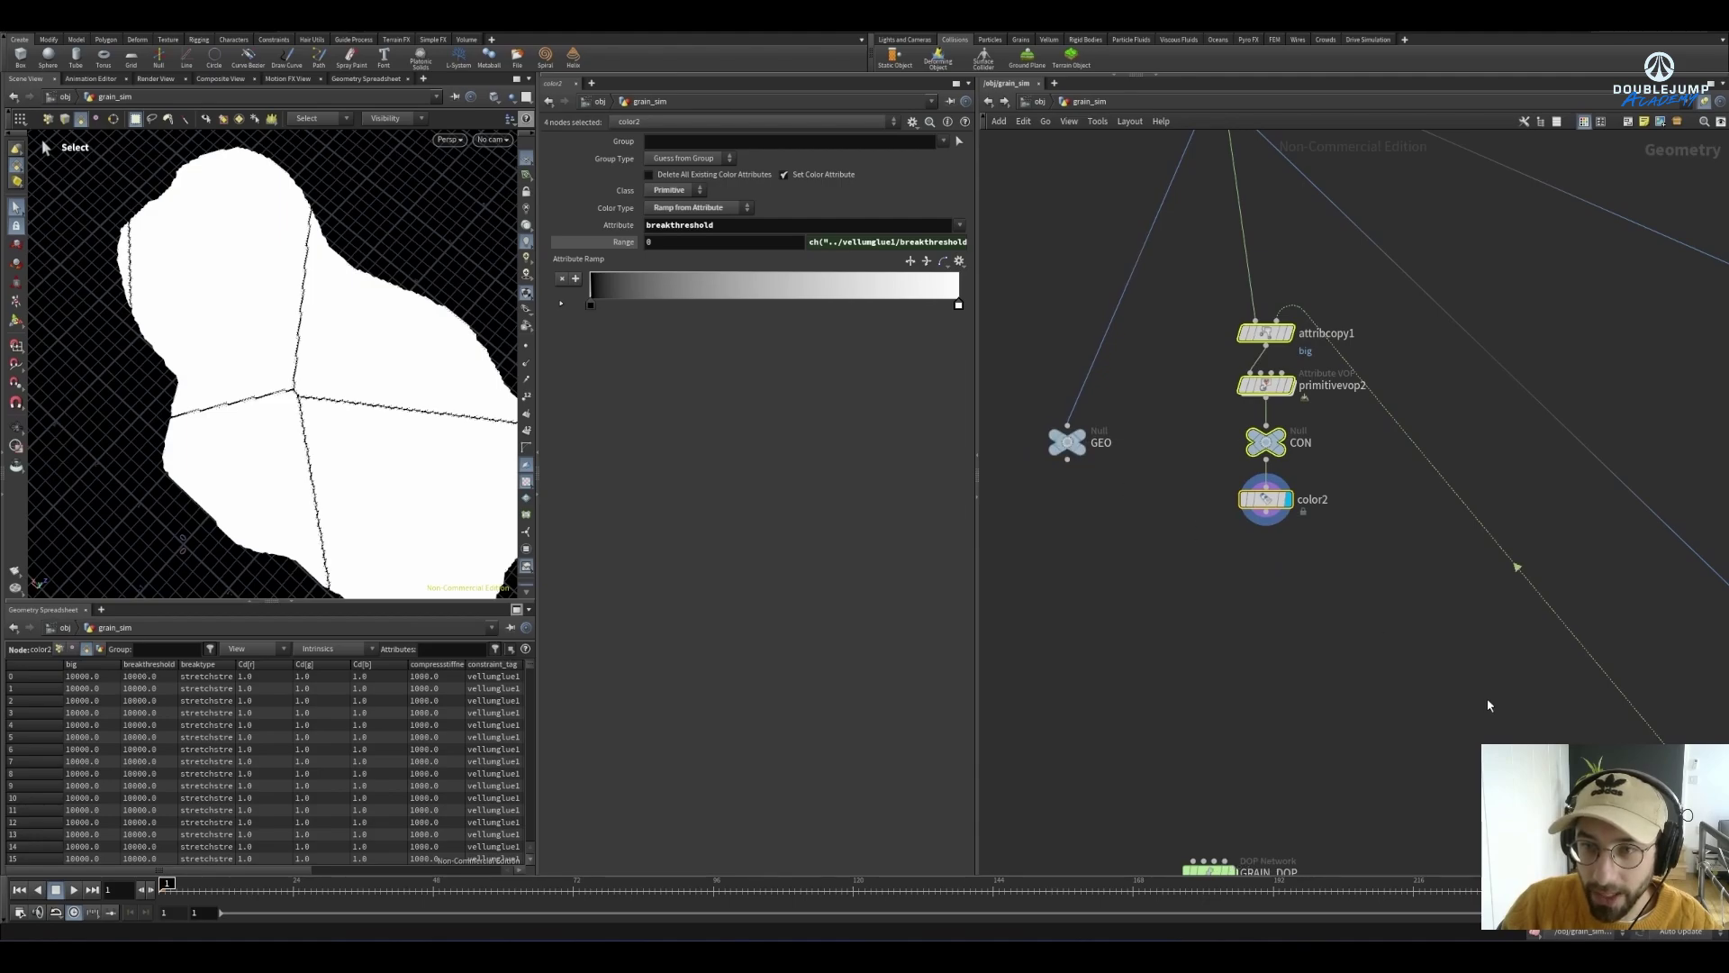
{"action": "left_click_drag", "start_coordinate": [1265, 499], "coordinate": [1536, 702]}
Lay out attribtransfer2, attribpromote3, attribpromote4 and primitivevop1 in an evenly spaced column
{"action": "scroll", "coordinate": [1407, 583], "scroll_direction": "down", "scroll_amount": 5}
{"action": "scroll", "coordinate": [1504, 631], "scroll_direction": "up", "scroll_amount": 5}
{"action": "middle_click_drag", "start_coordinate": [1585, 447], "coordinate": [1504, 692]}
{"action": "scroll", "coordinate": [1504, 692], "scroll_direction": "down", "scroll_amount": 3}
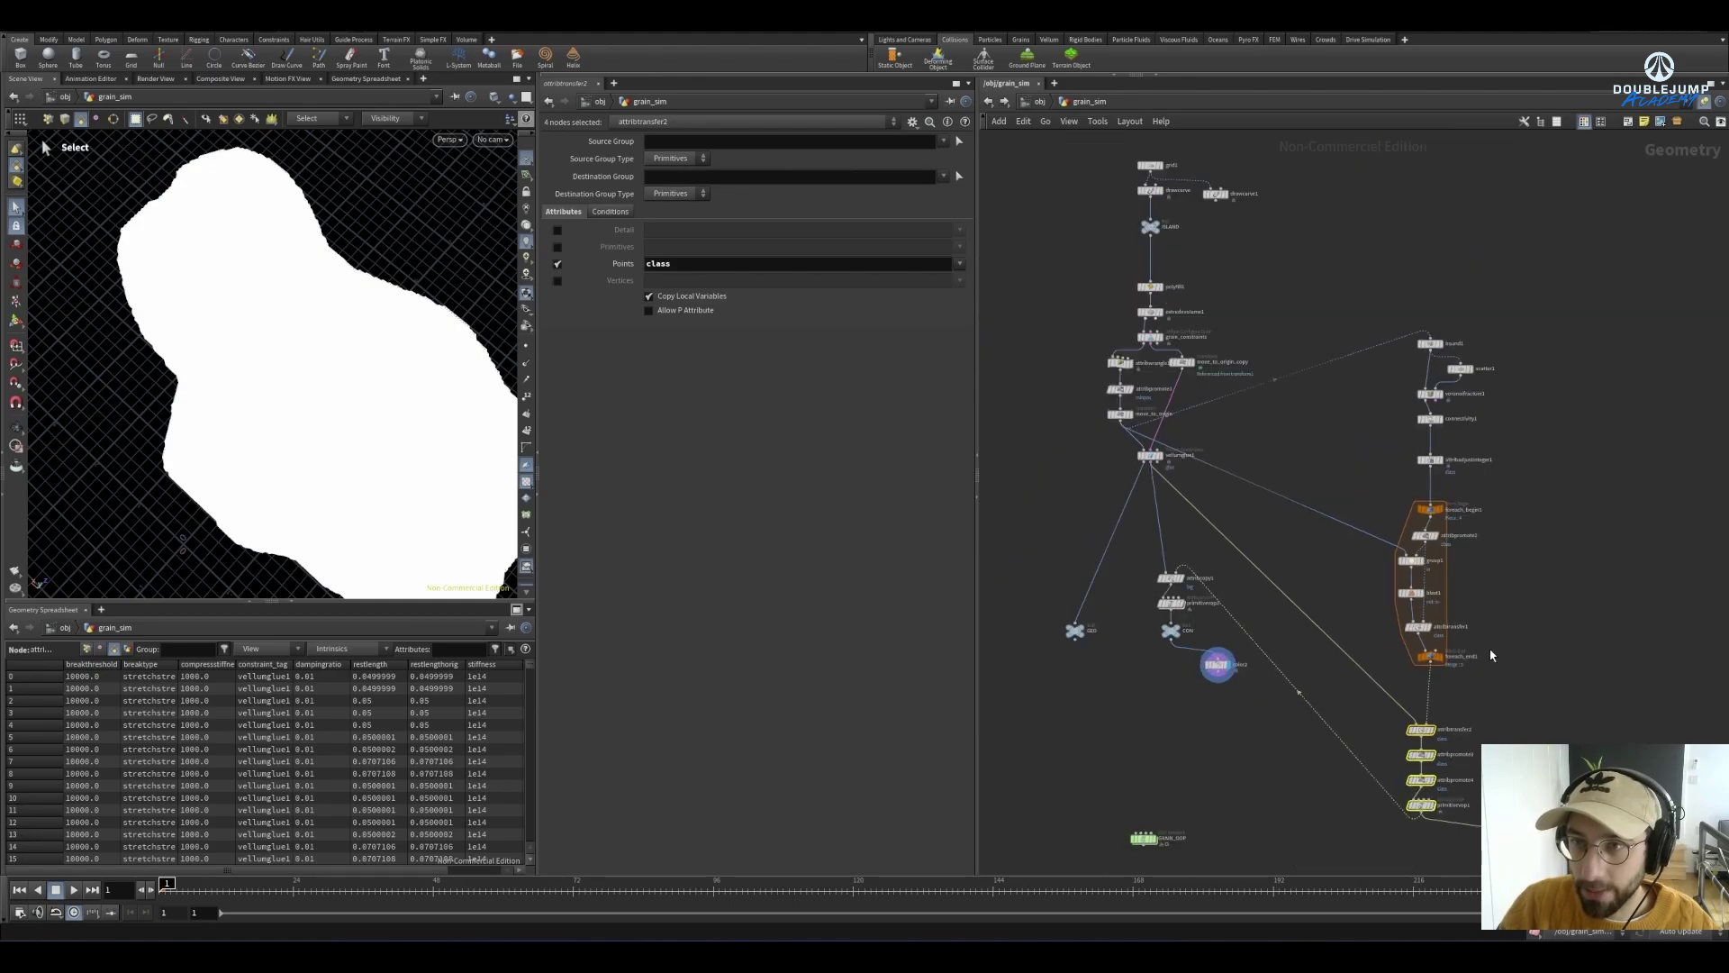
{"action": "scroll", "coordinate": [1486, 630], "scroll_direction": "up", "scroll_amount": 1}
{"action": "middle_click_drag", "start_coordinate": [1218, 419], "coordinate": [1285, 424]}
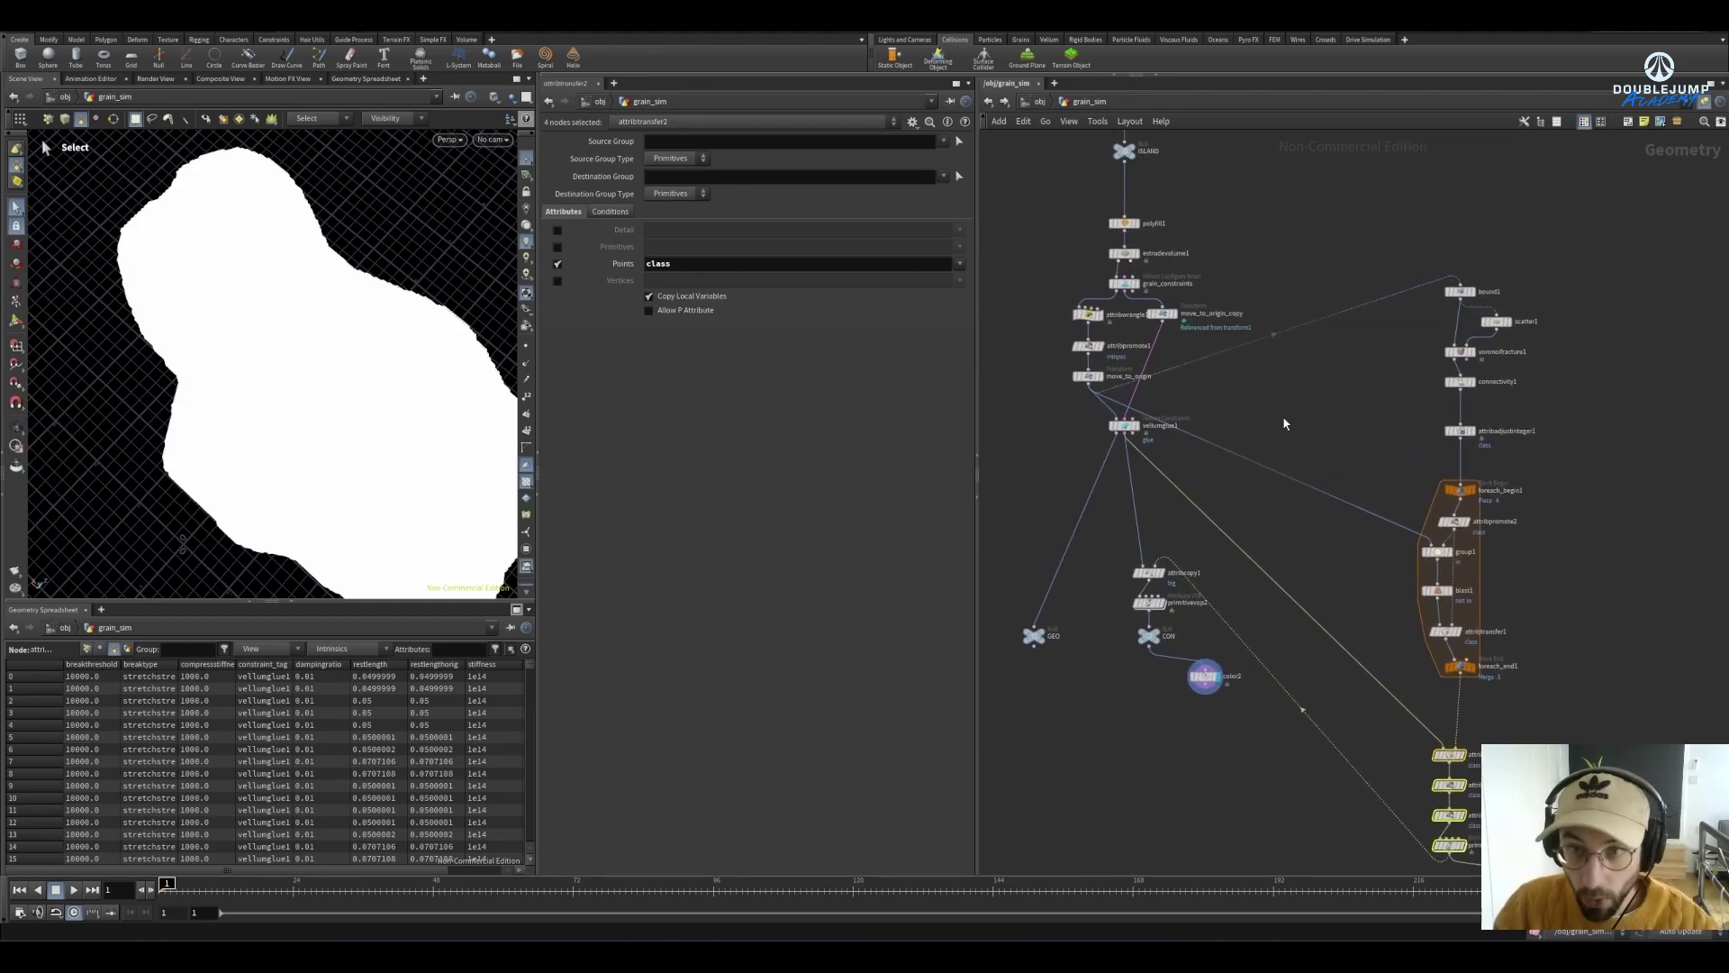
Review foreach_end1's output with Single Pass switched on and off again, and display primitivevop1's result
{"action": "mouse_move", "coordinate": [1097, 382]}
{"action": "left_click", "coordinate": [1466, 667]}
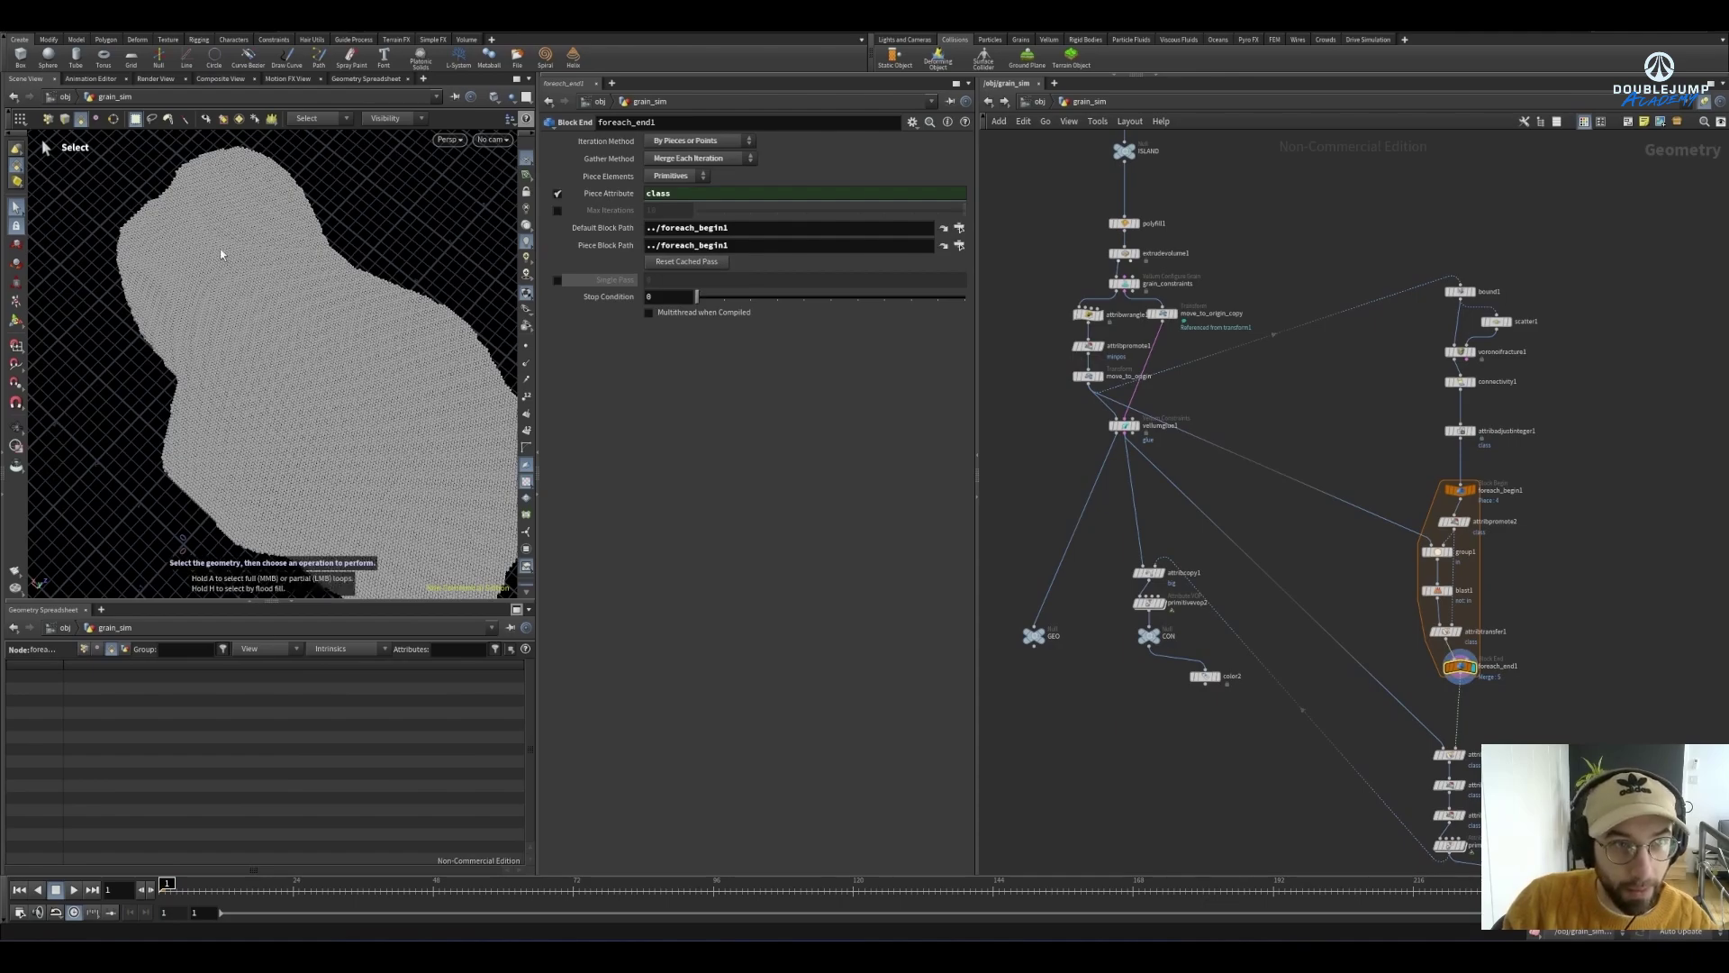
{"action": "left_click", "coordinate": [559, 280]}
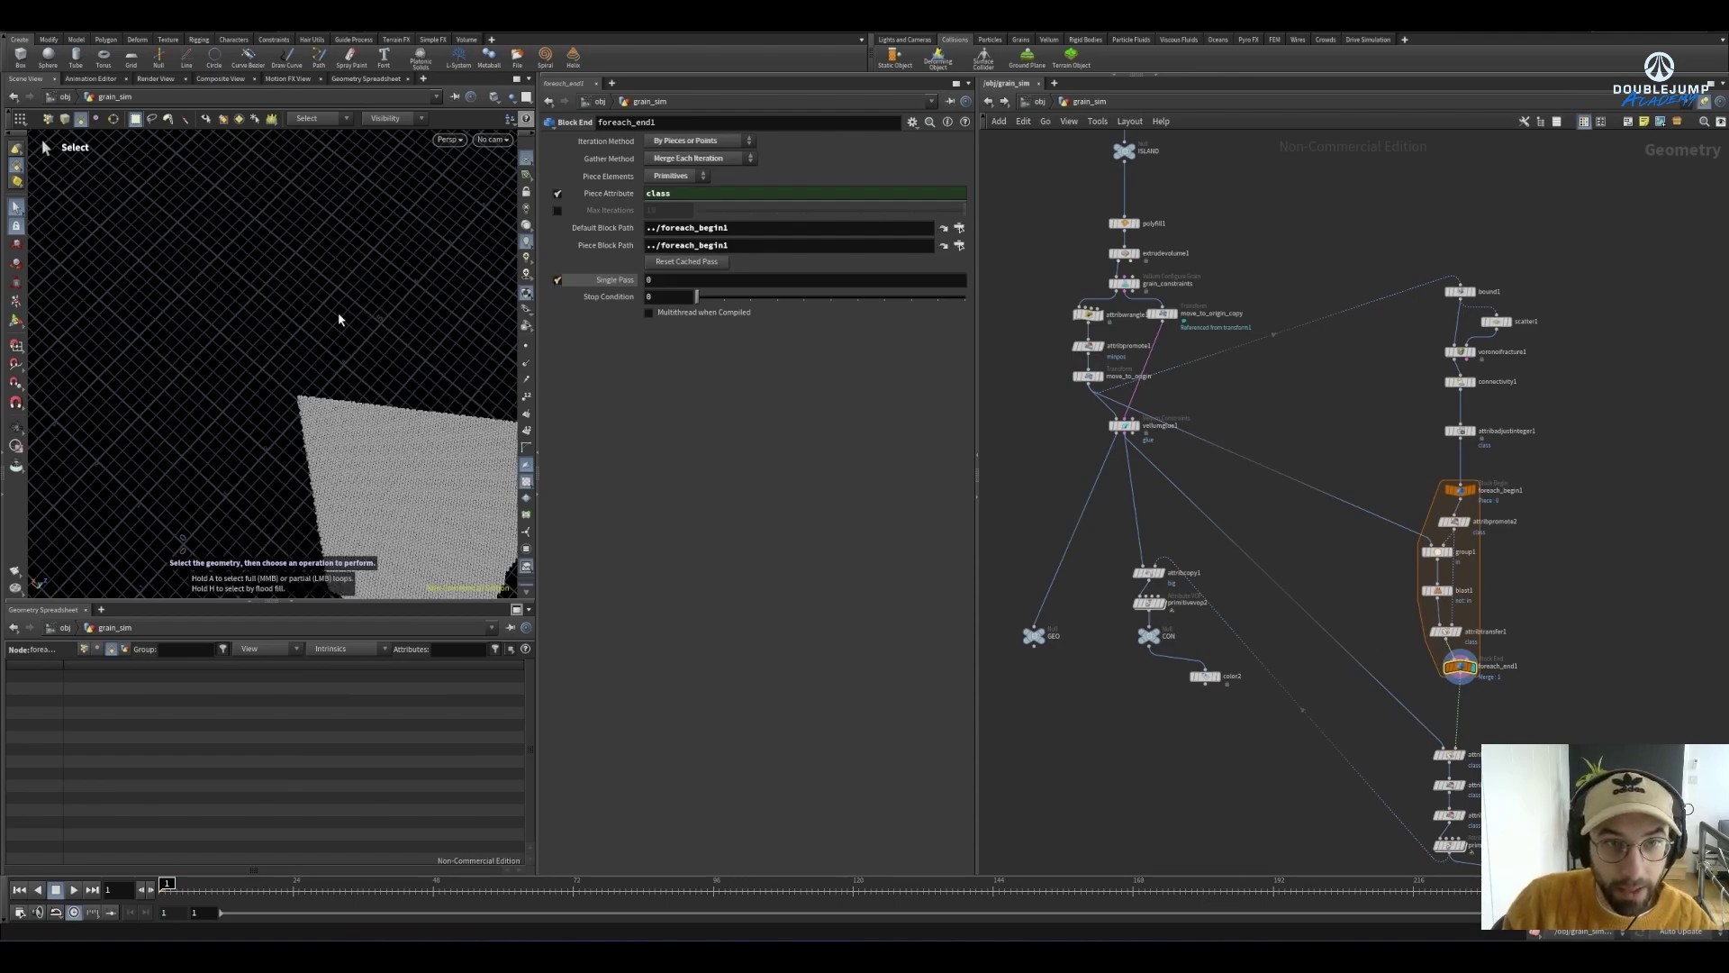
{"action": "middle_click_drag", "start_coordinate": [1671, 698], "coordinate": [1643, 467]}
{"action": "scroll", "coordinate": [1432, 404], "scroll_direction": "up", "scroll_amount": 5}
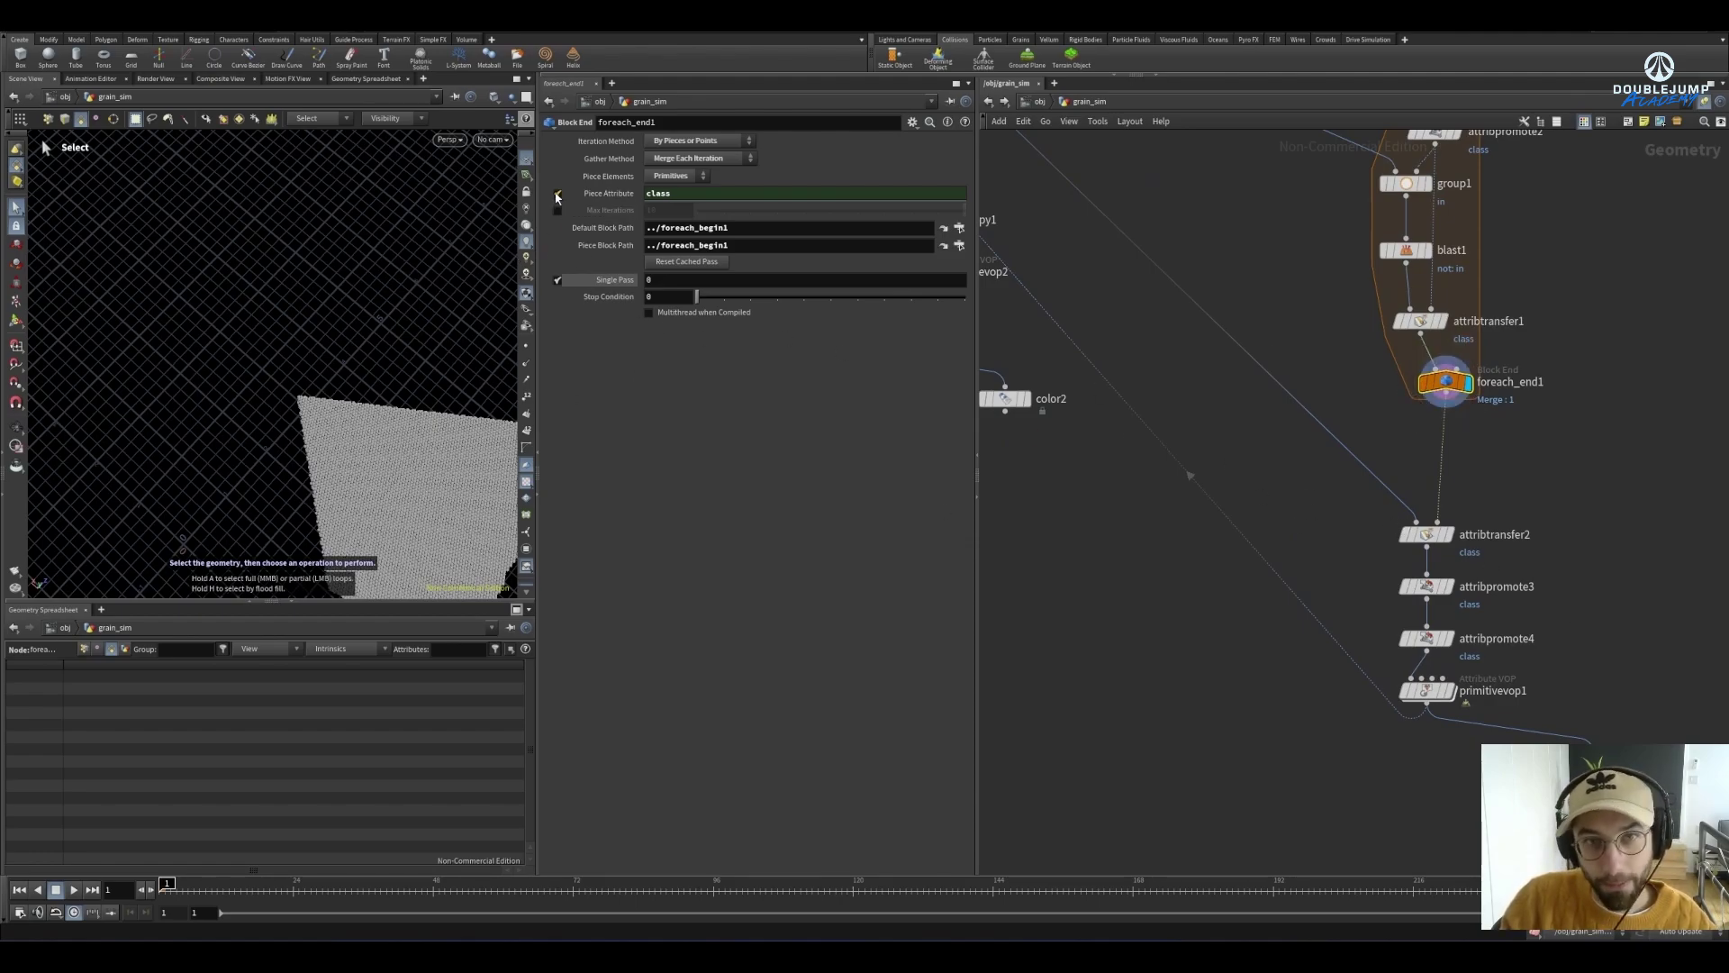
{"action": "left_click", "coordinate": [558, 280]}
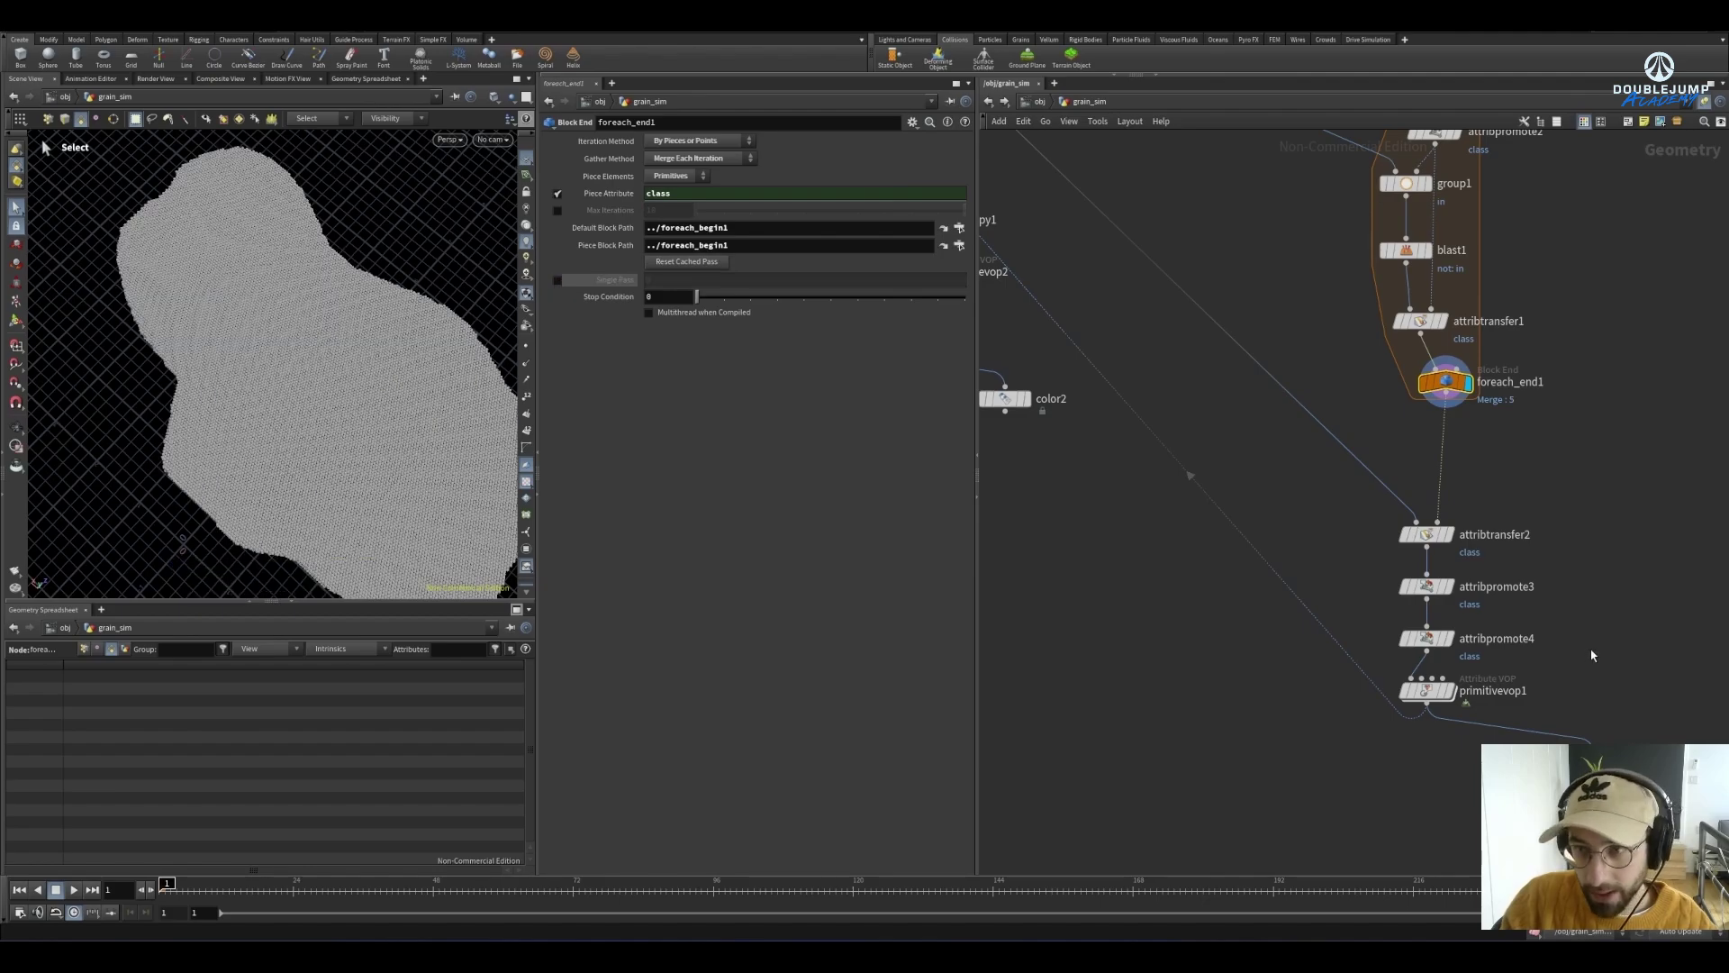
{"action": "middle_click_drag", "start_coordinate": [1439, 695], "coordinate": [1444, 628]}
{"action": "left_click", "coordinate": [1442, 628]}
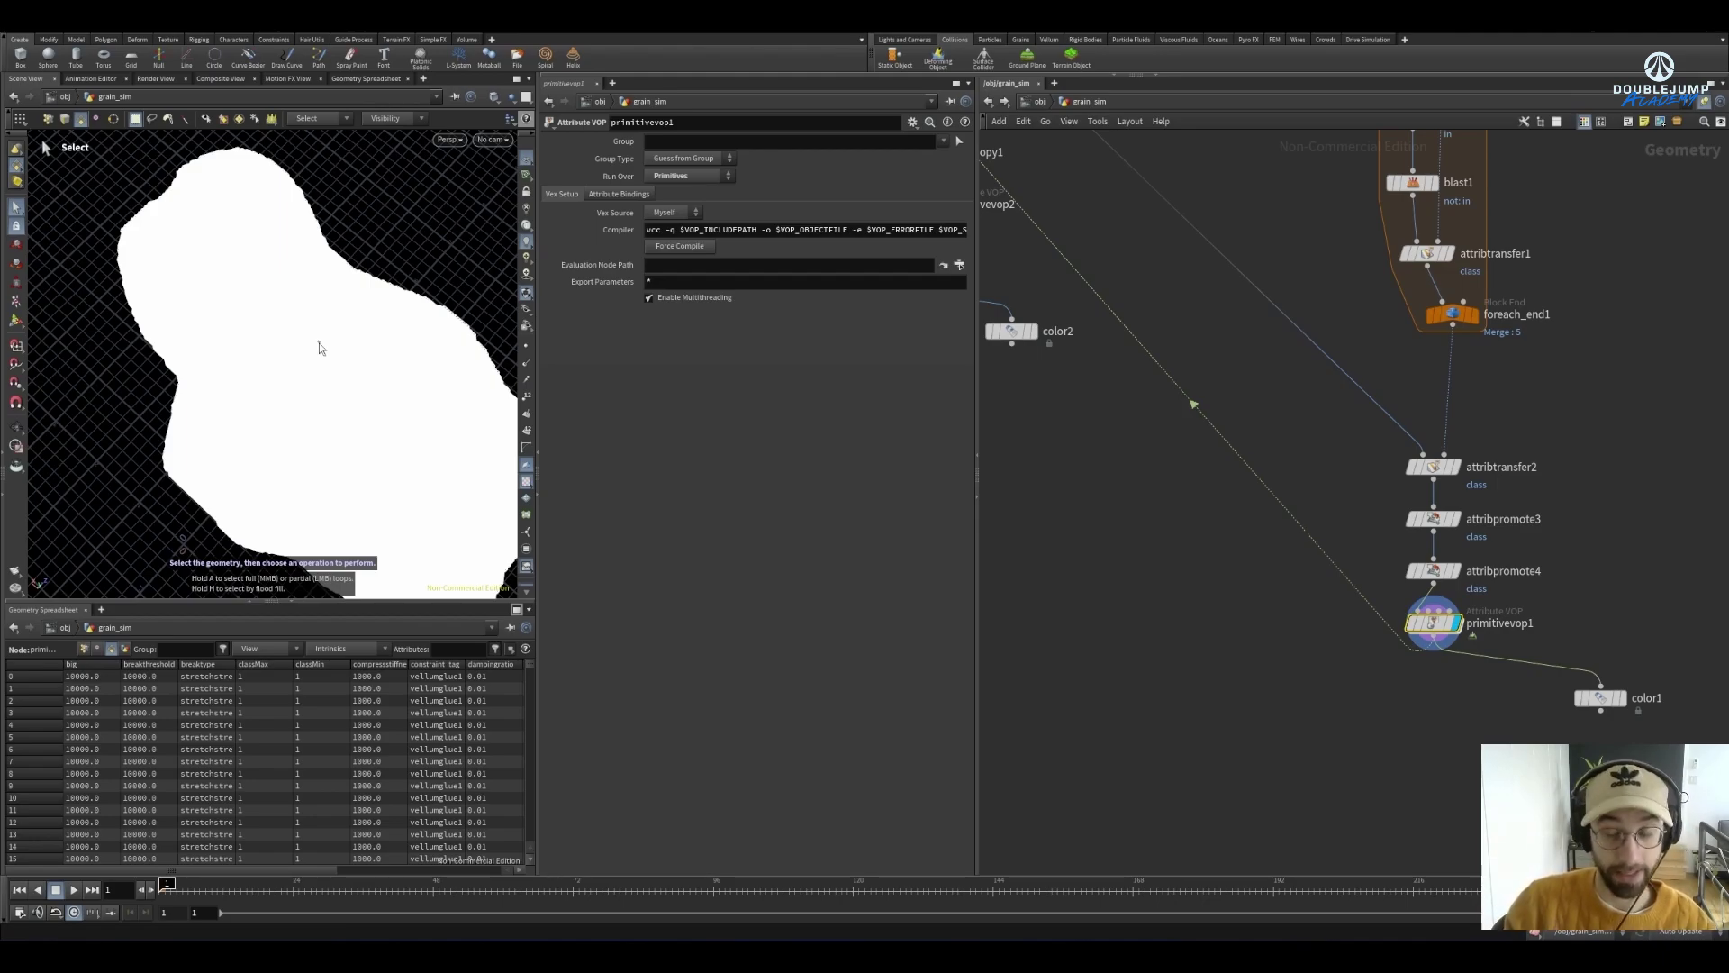
{"action": "middle_click_drag", "start_coordinate": [1077, 547], "coordinate": [1311, 629]}
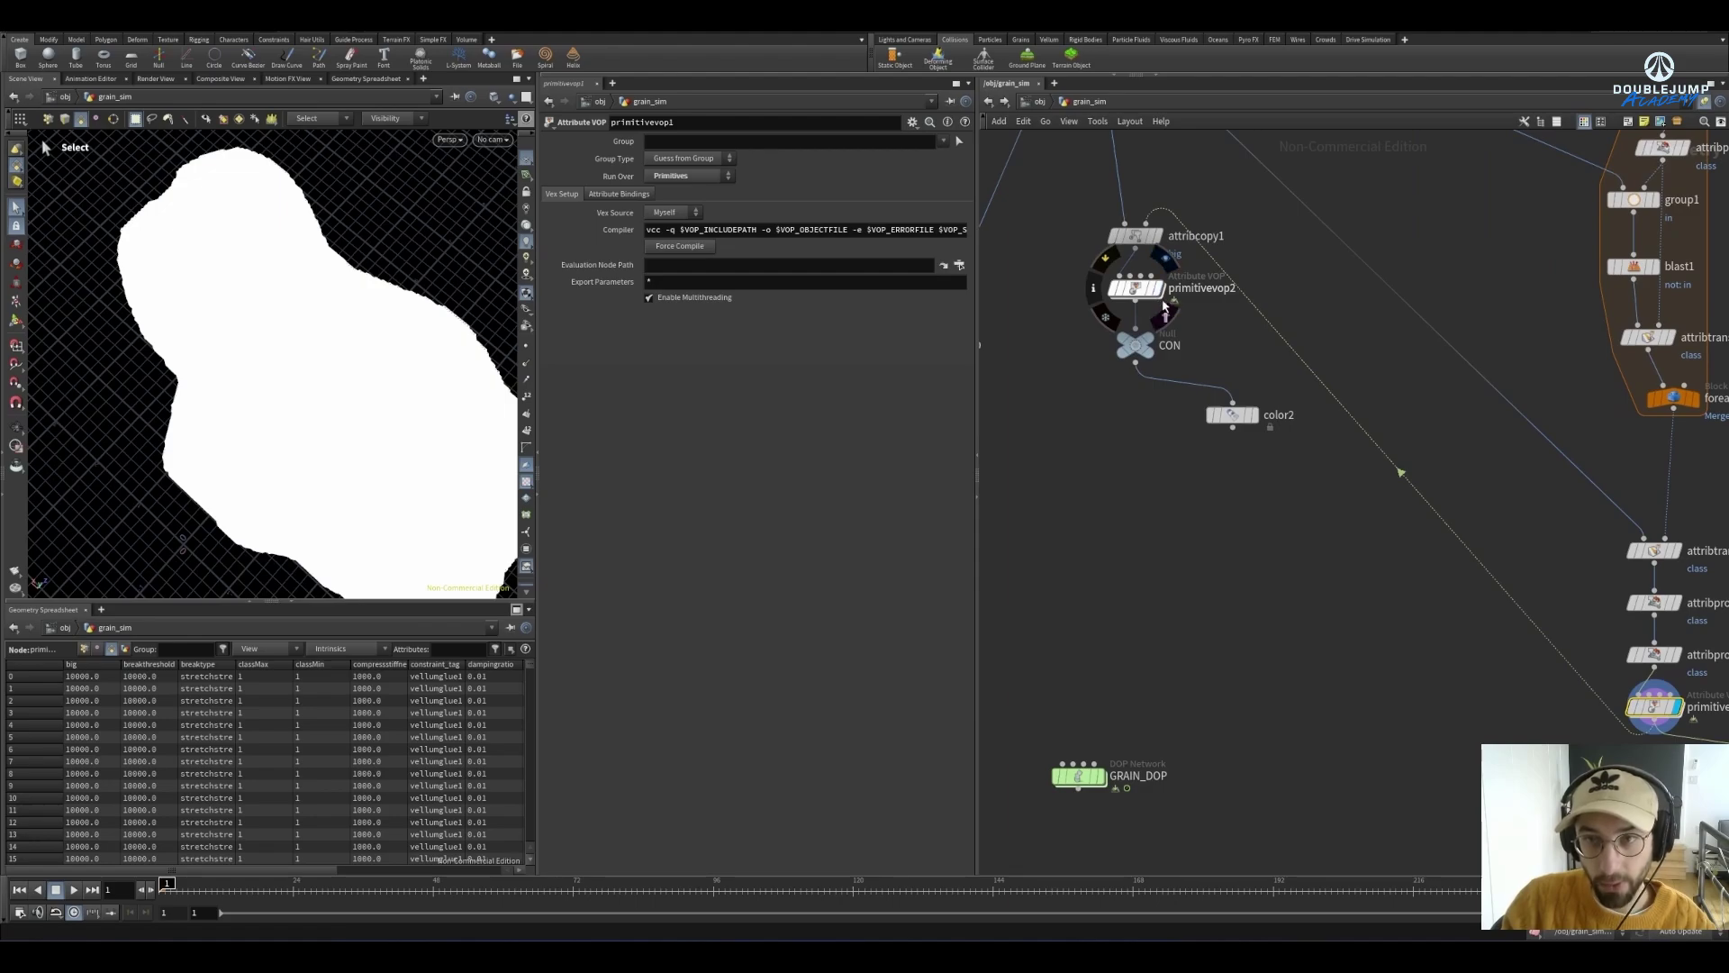
Rename the primitivevop2 node below attribcopy1 as set_breakthreshold
{"action": "double_click", "coordinate": [1247, 290]}
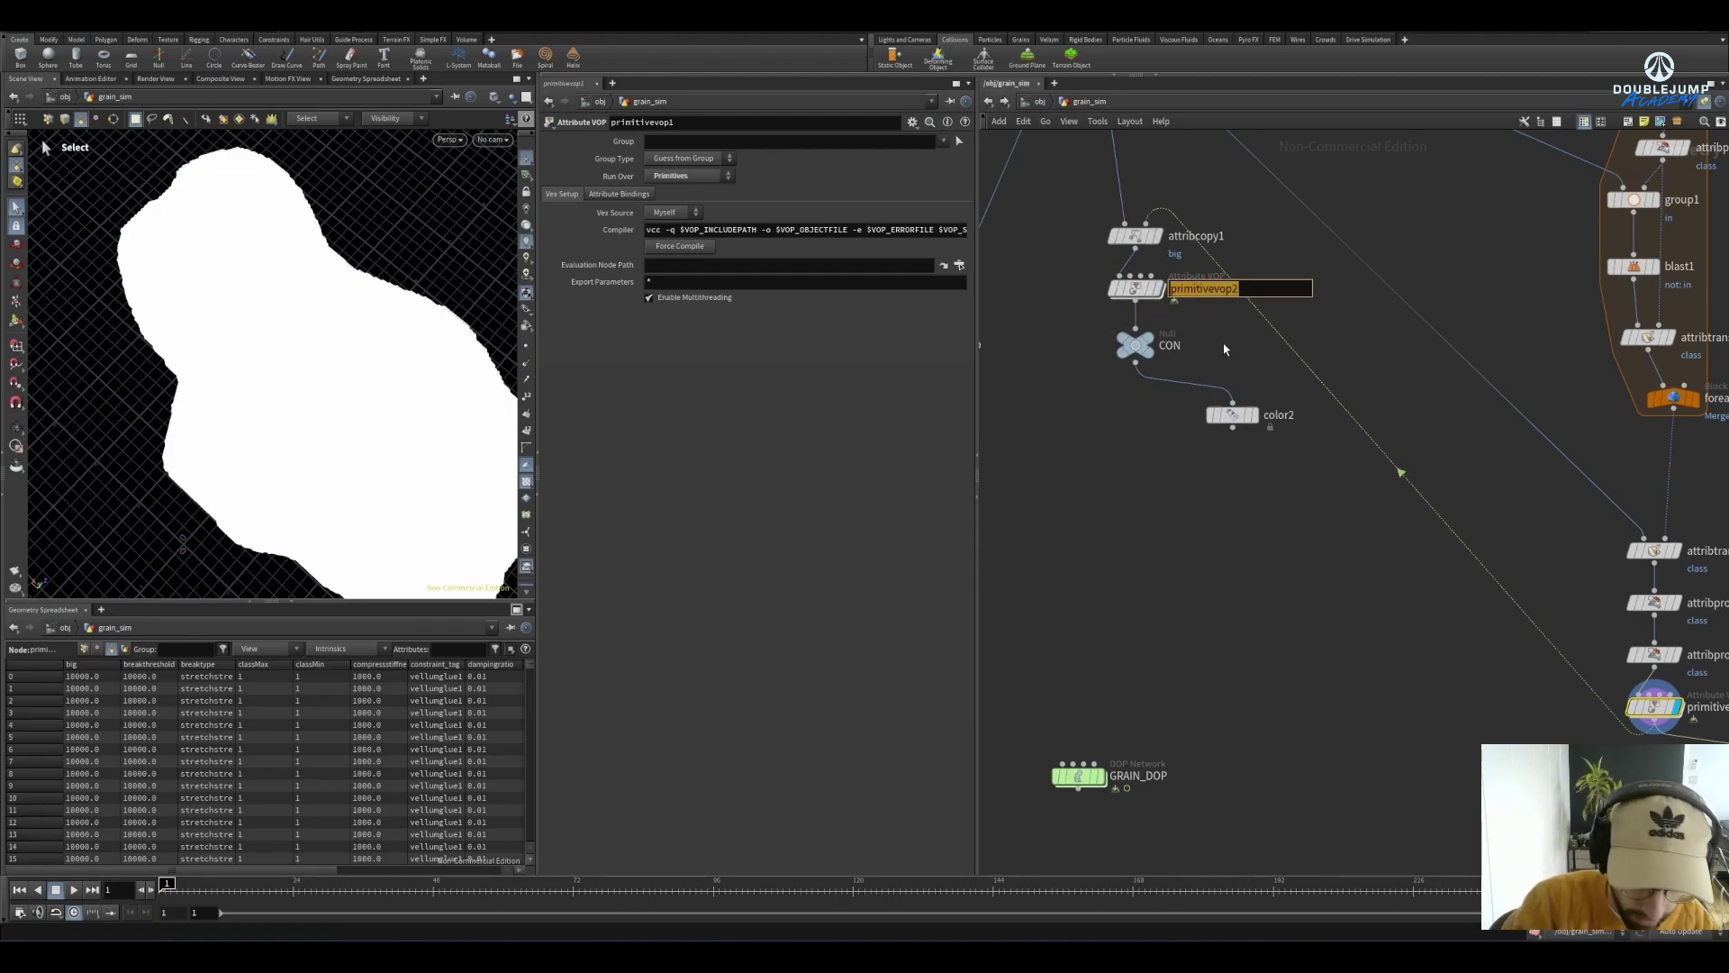
{"action": "type", "text": "set_breakthreshold"}
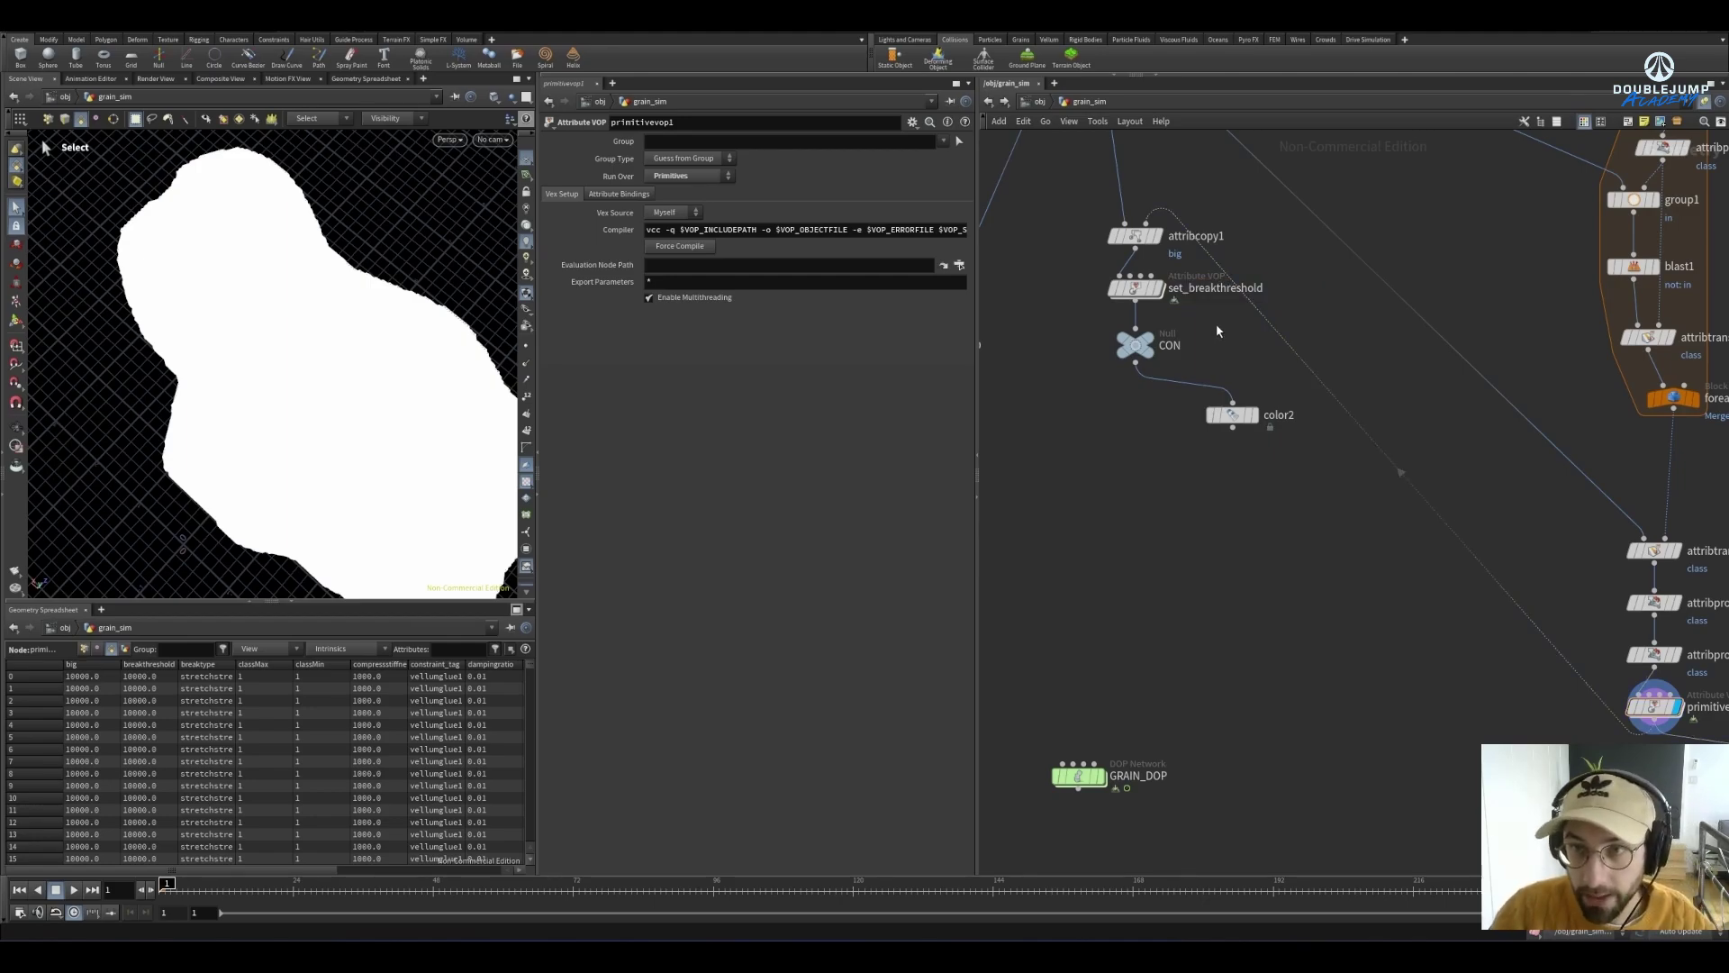
{"action": "key", "text": "Return"}
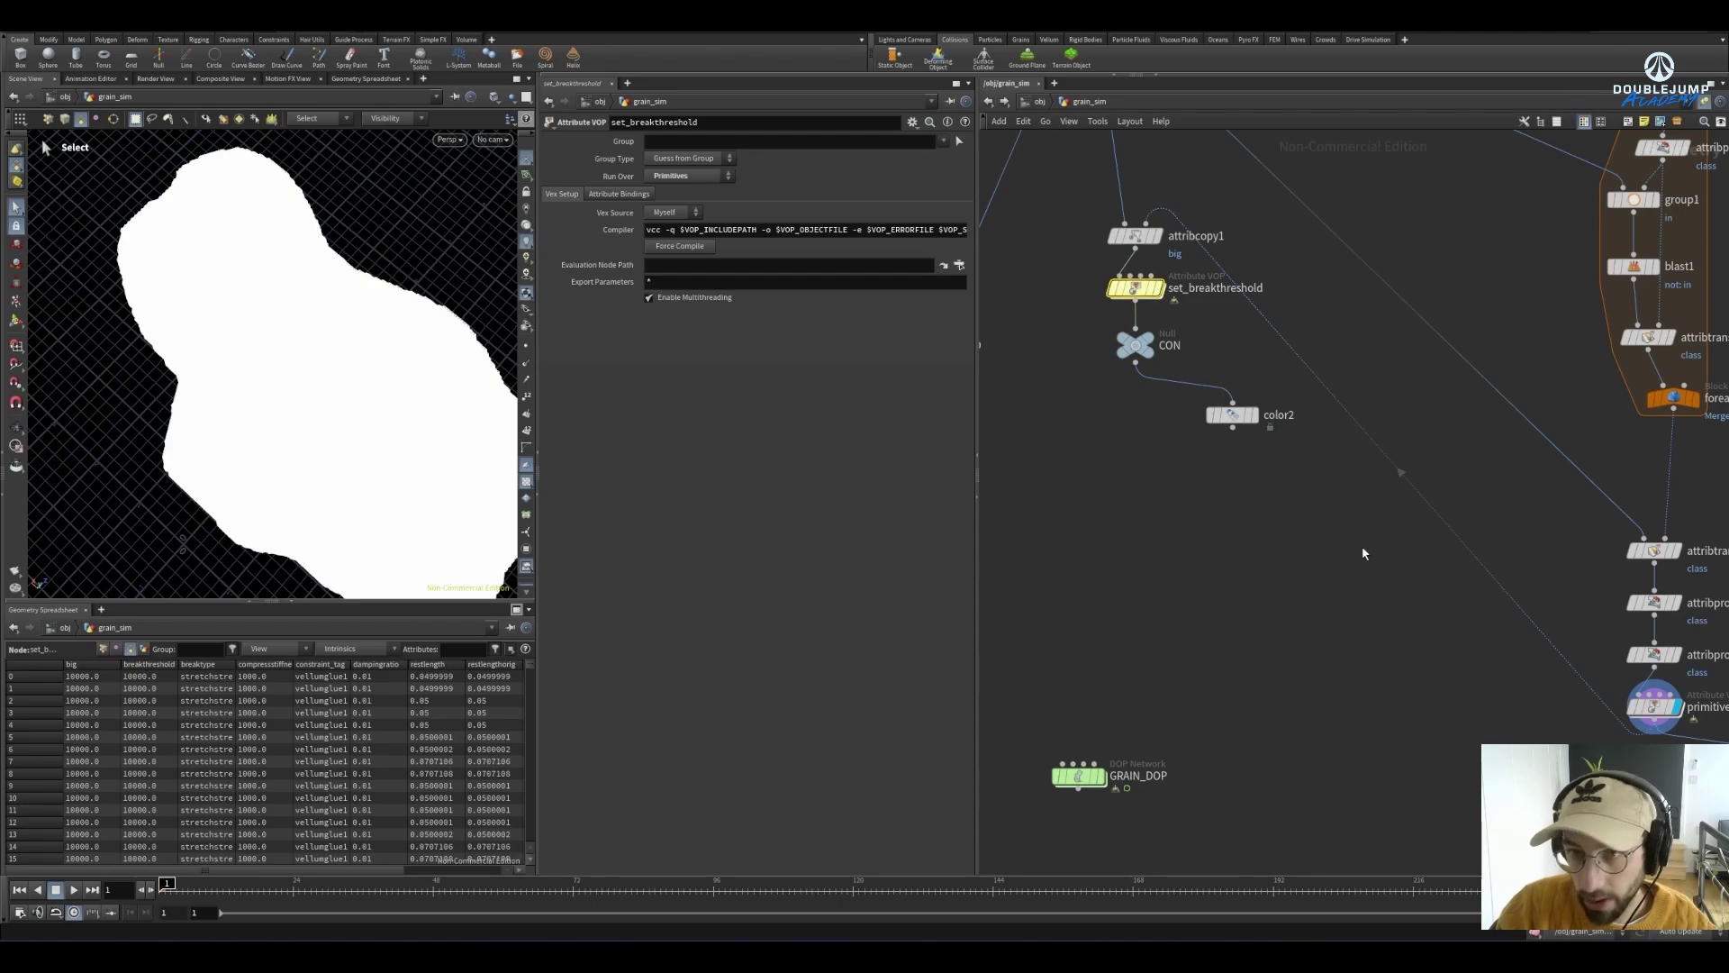
Open GRAIN_DOP and play its simulation, examining from a low angle how the boat breaks the glued grain sheet
{"action": "middle_click_drag", "start_coordinate": [1121, 641], "coordinate": [1148, 529]}
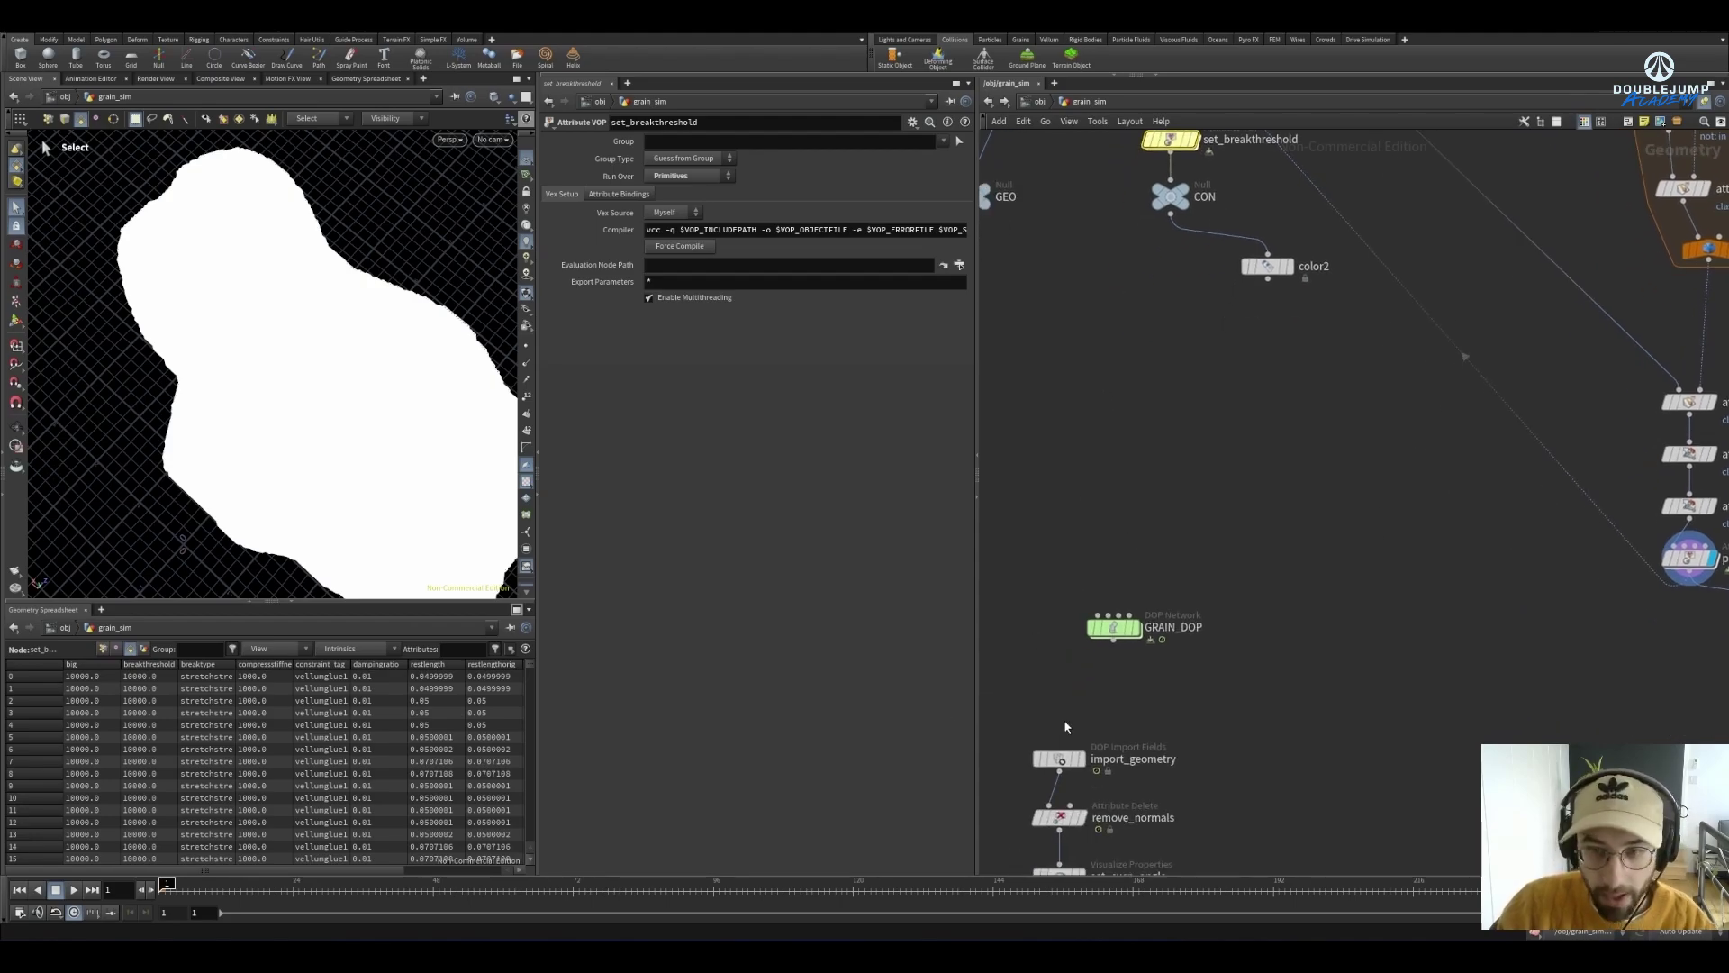
{"action": "double_click", "coordinate": [1116, 633]}
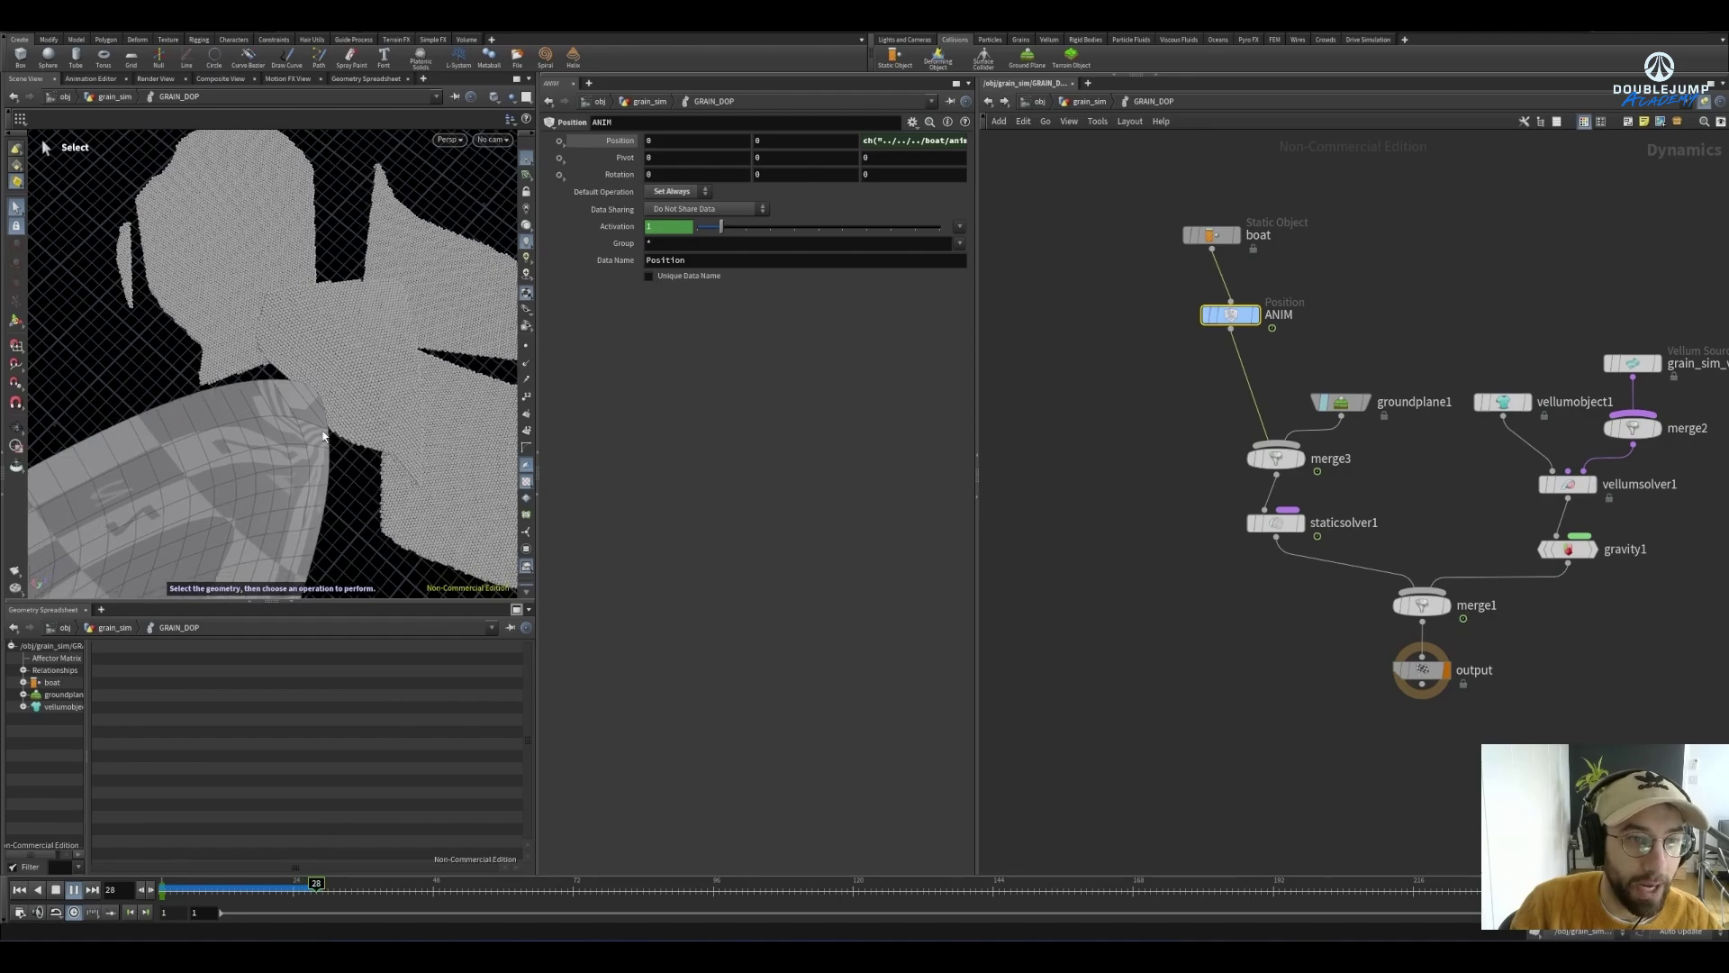
{"action": "key", "text": "Escape"}
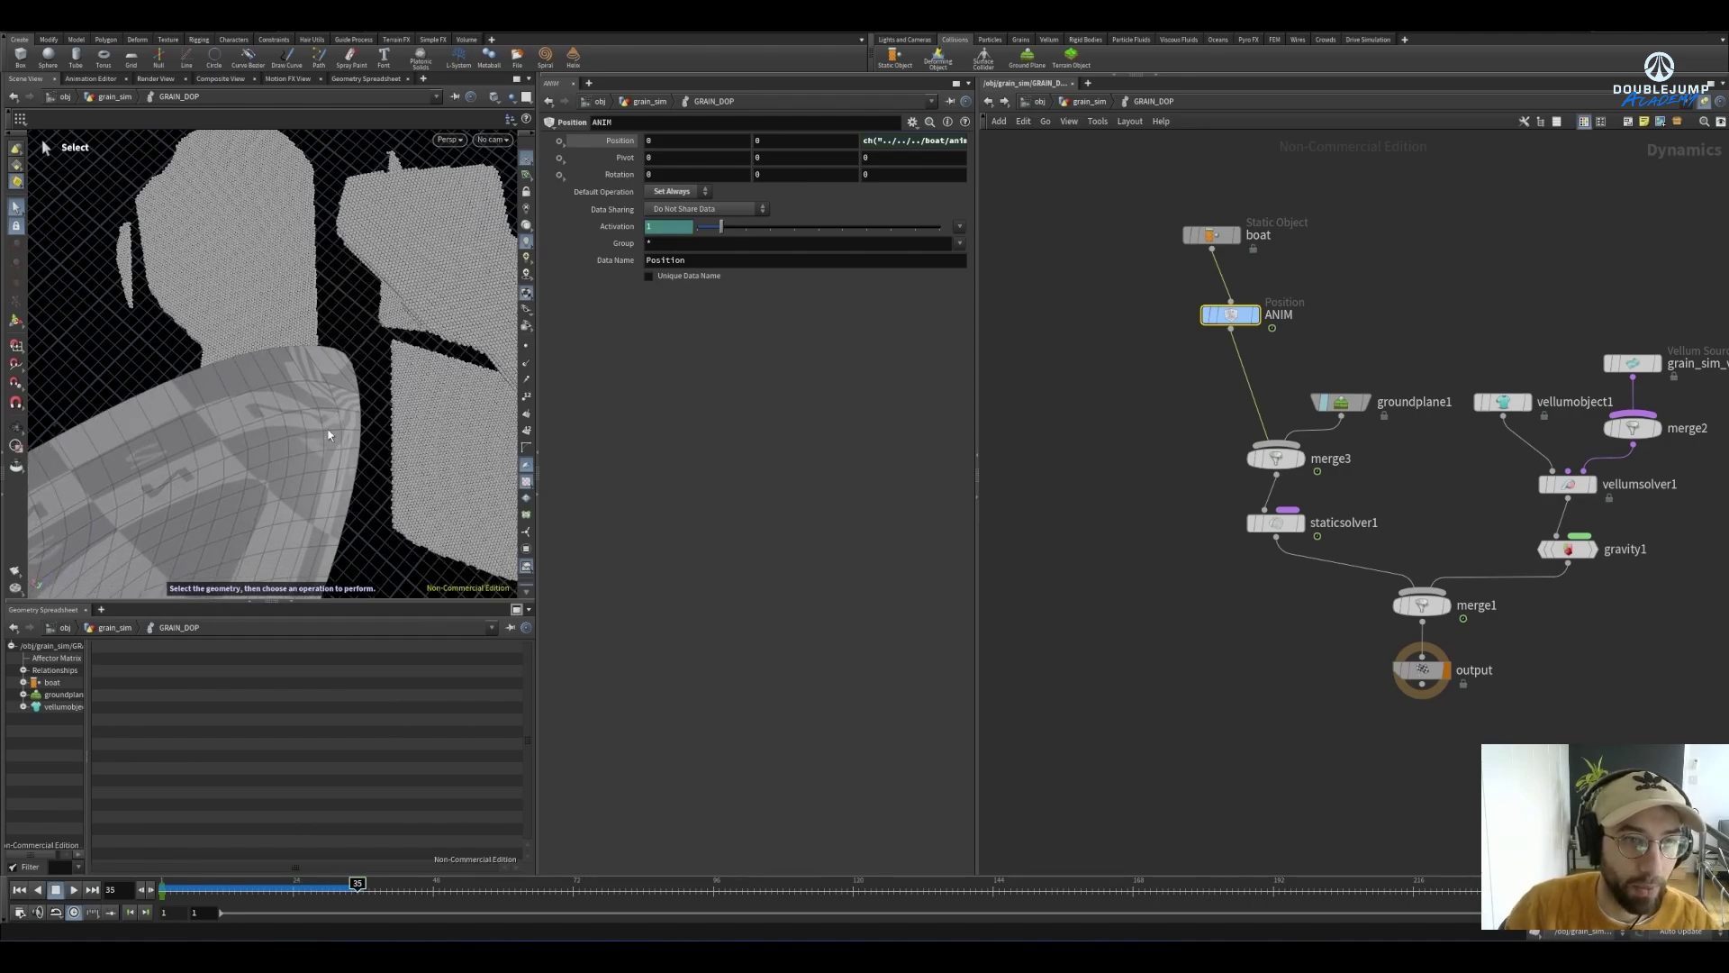
{"action": "key", "text": "Escape"}
{"action": "left_click_drag", "start_coordinate": [327, 435], "coordinate": [255, 315]}
{"action": "left_click_drag", "start_coordinate": [397, 370], "coordinate": [360, 492]}
{"action": "key", "text": "s"}
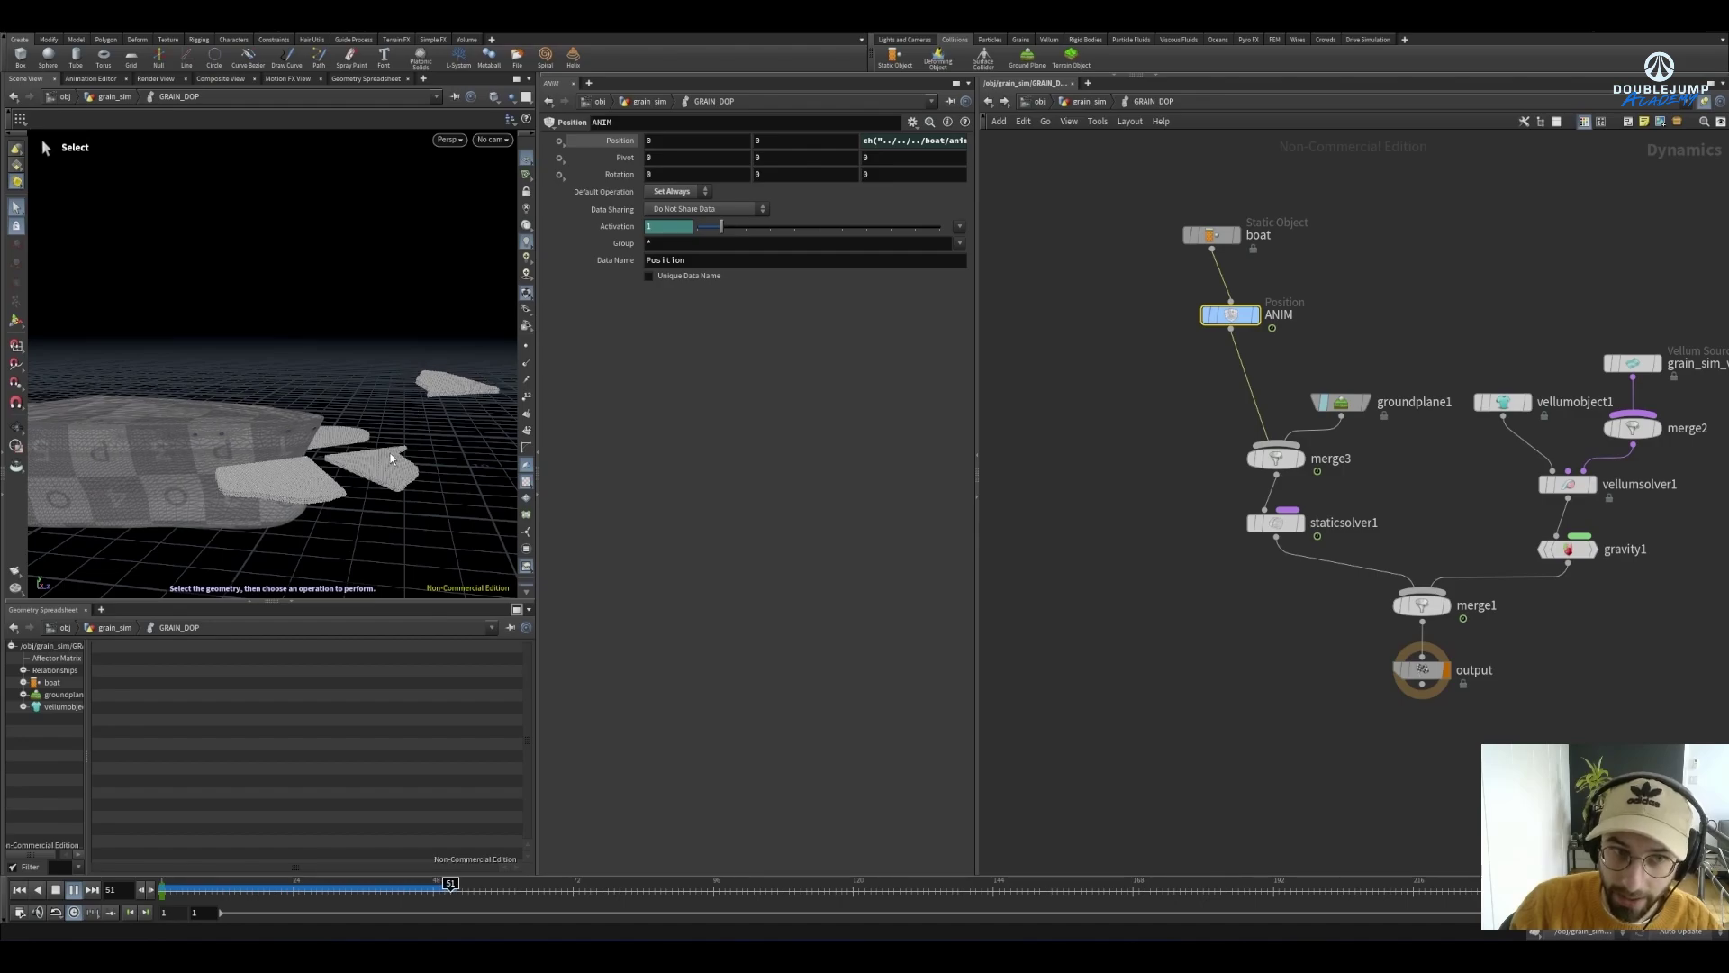
Stop the simulation, scrub back to frame 38, and inspect the separated grain pieces from above and from the side
{"action": "key", "text": "Escape"}
{"action": "key", "text": "Escape"}
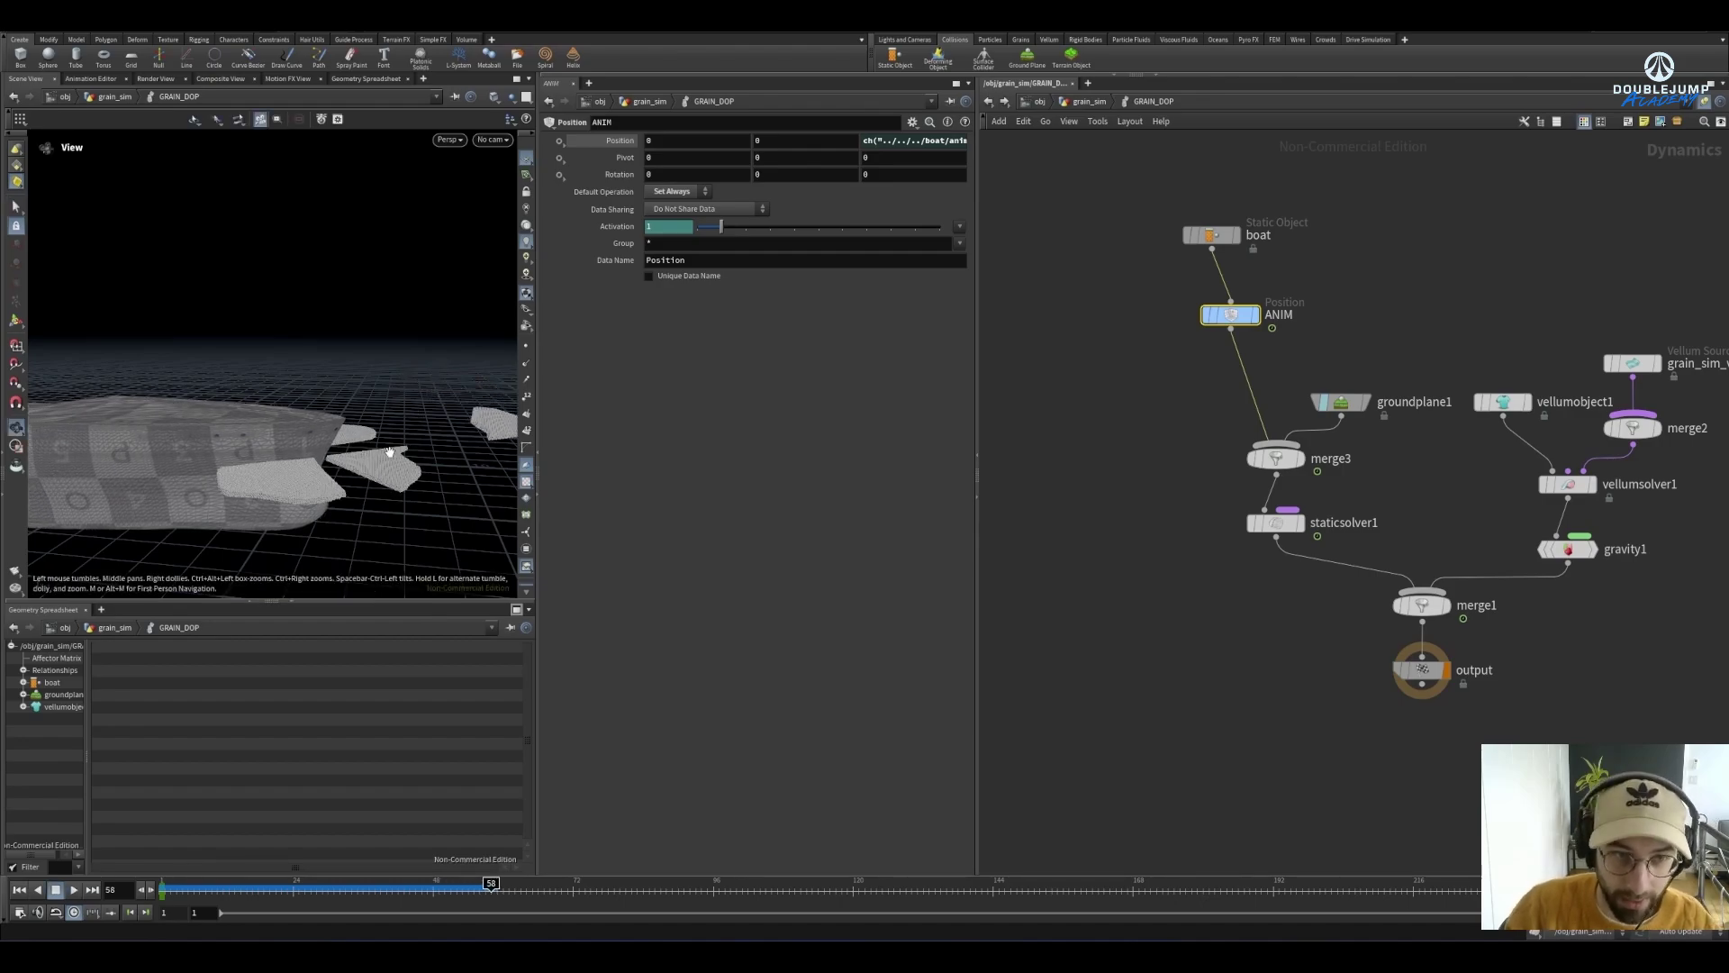
{"action": "left_click_drag", "start_coordinate": [391, 459], "coordinate": [333, 549]}
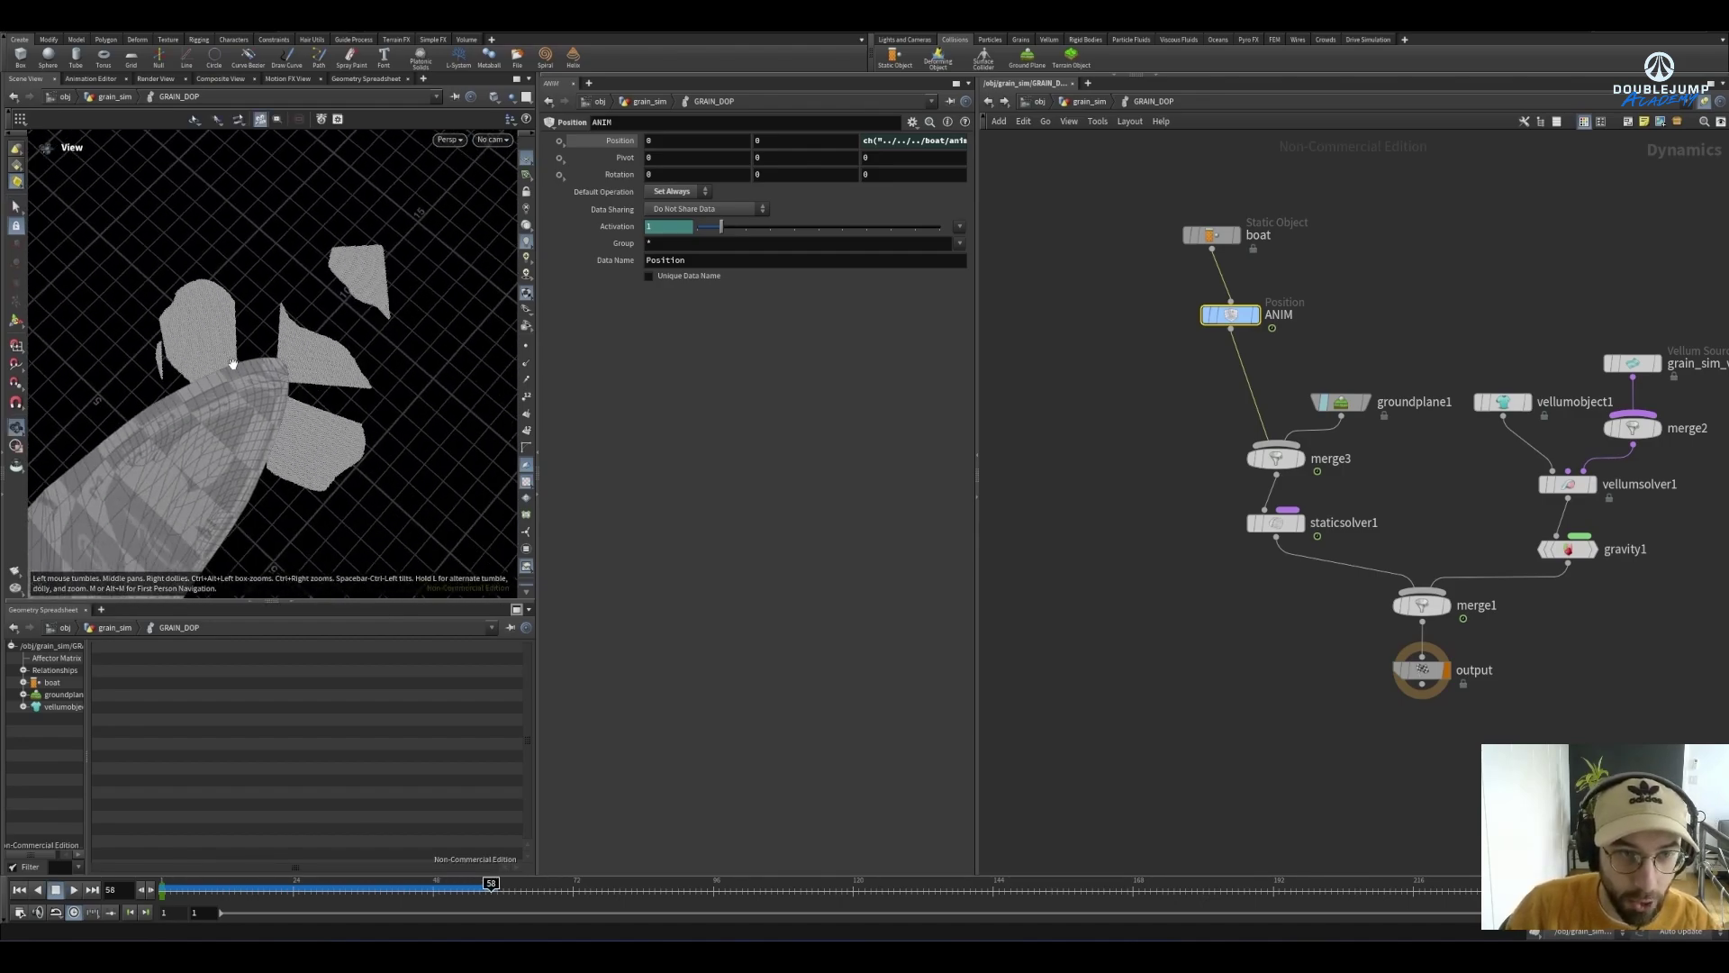
{"action": "key", "text": "s"}
{"action": "left_click_drag", "start_coordinate": [342, 889], "coordinate": [373, 863]}
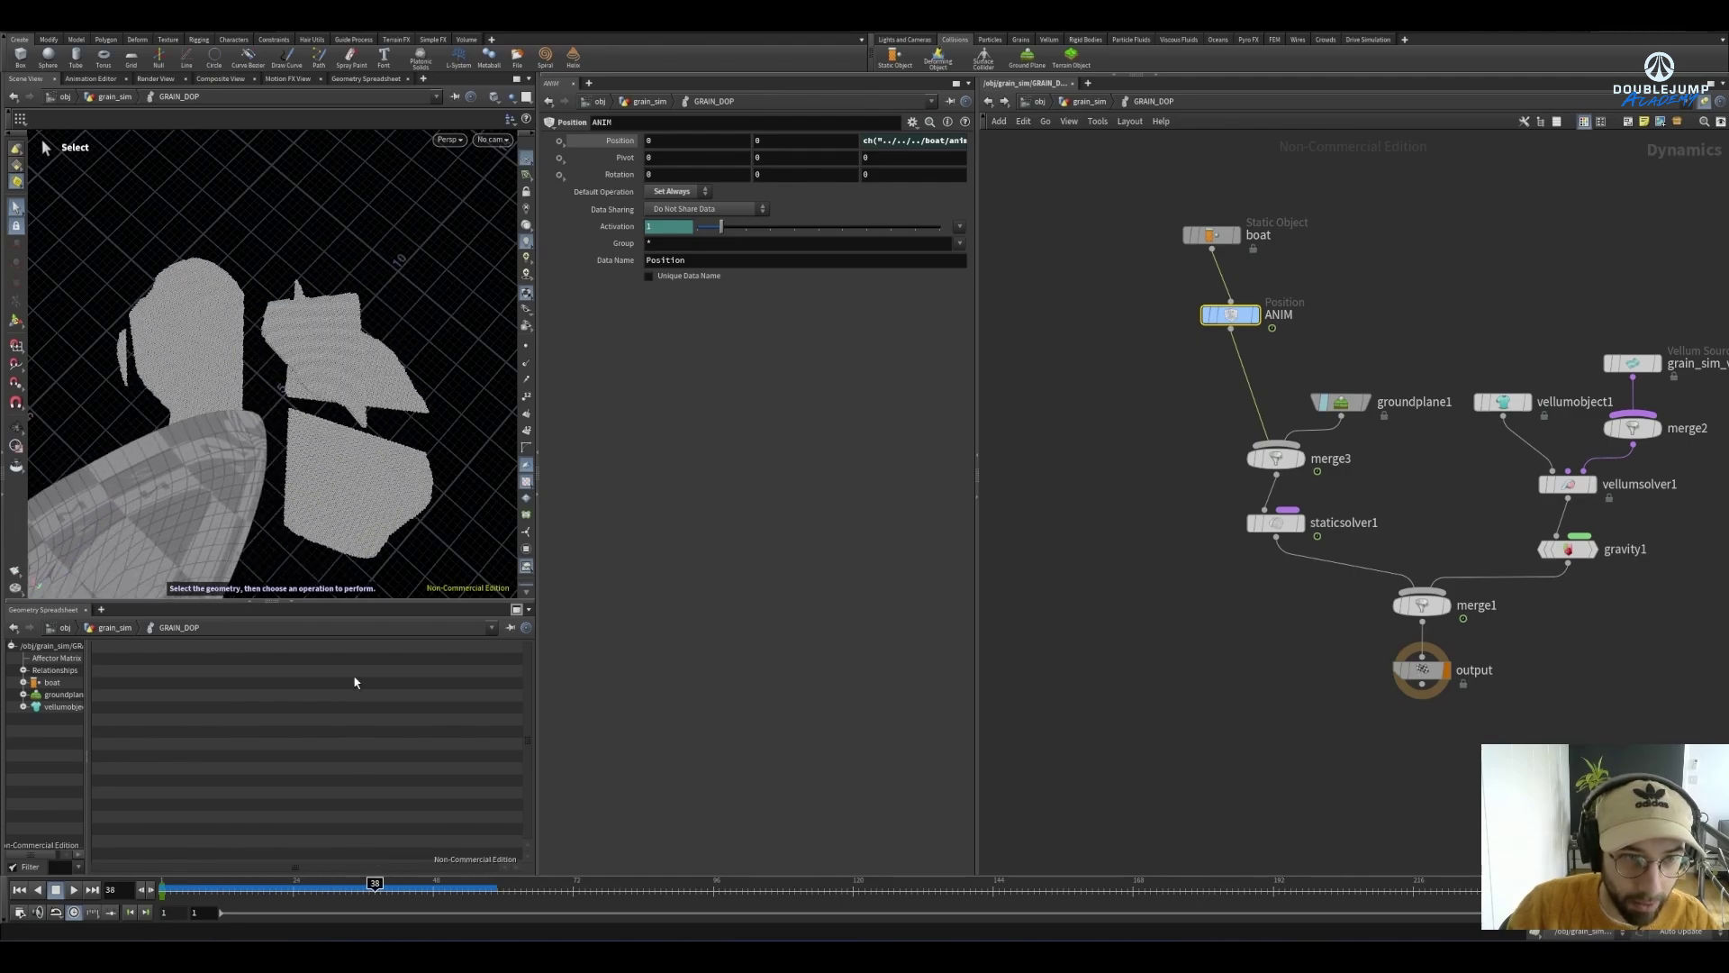
{"action": "key", "text": "Escape"}
{"action": "left_click_drag", "start_coordinate": [351, 519], "coordinate": [271, 432]}
{"action": "key", "text": "s"}
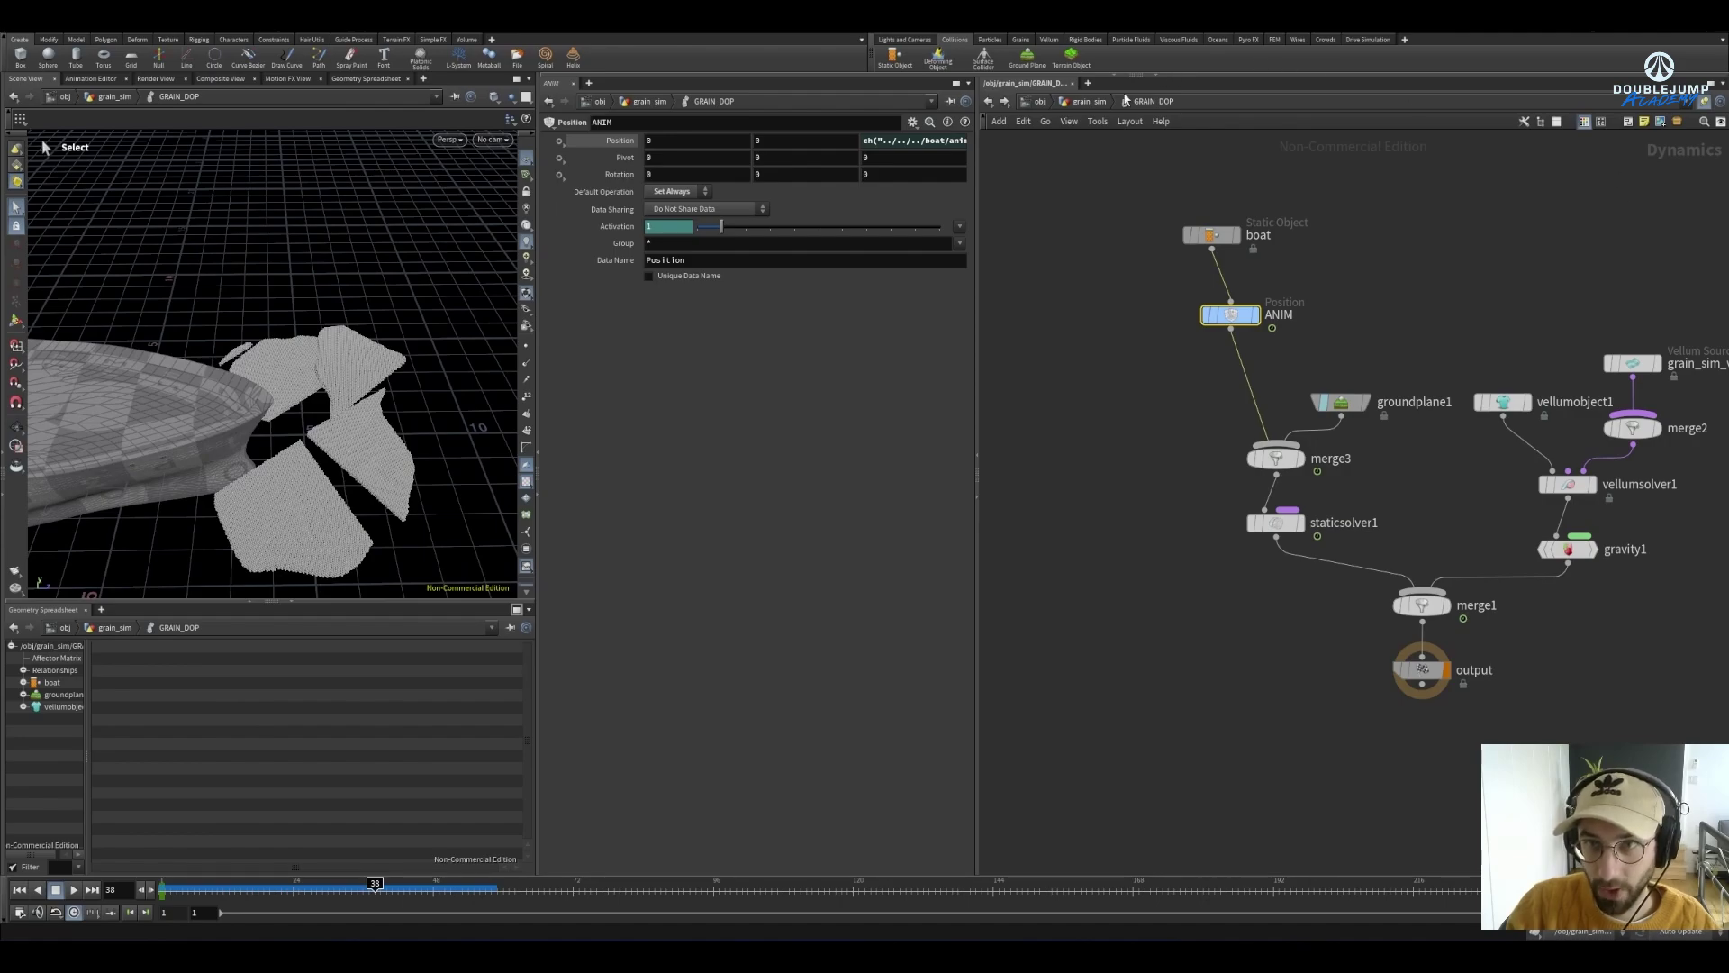
Return to the grain_sim network and lay out the nodes of the foreach_begin1 to foreach_end1 block in a straight column
{"action": "left_click", "coordinate": [1091, 102]}
{"action": "scroll", "coordinate": [1240, 596], "scroll_direction": "down", "scroll_amount": 5}
{"action": "scroll", "coordinate": [1258, 475], "scroll_direction": "up", "scroll_amount": 4}
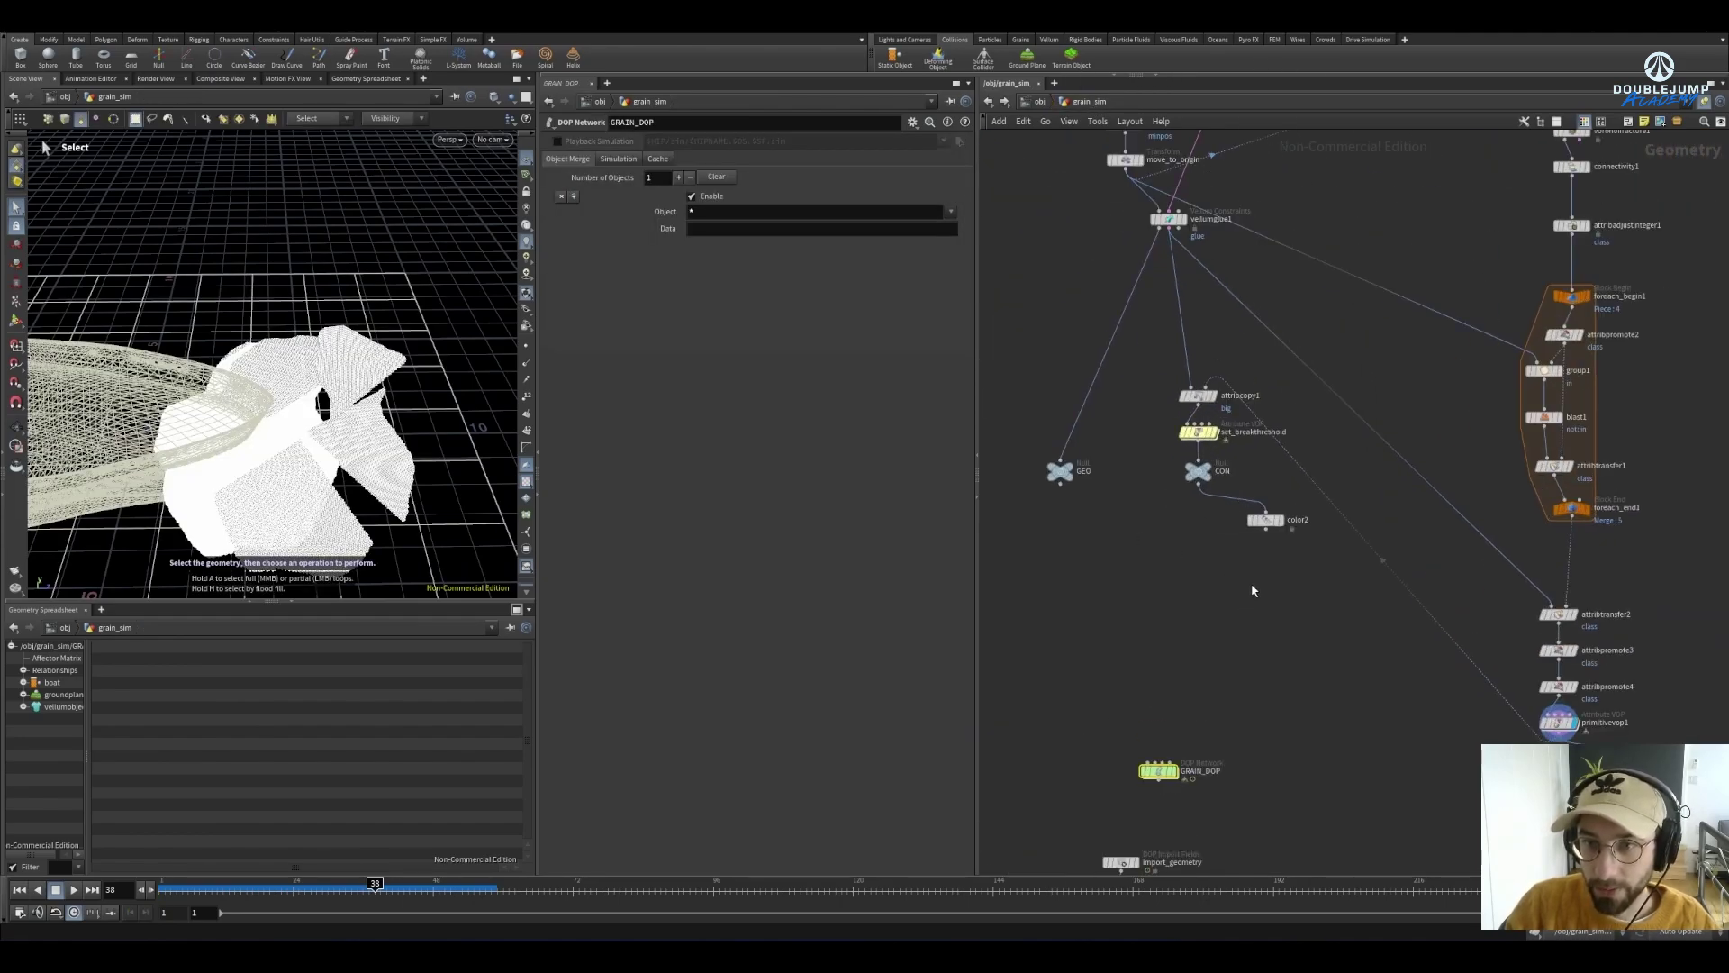
{"action": "scroll", "coordinate": [1294, 617], "scroll_direction": "down", "scroll_amount": 4}
{"action": "scroll", "coordinate": [1403, 461], "scroll_direction": "up", "scroll_amount": 5}
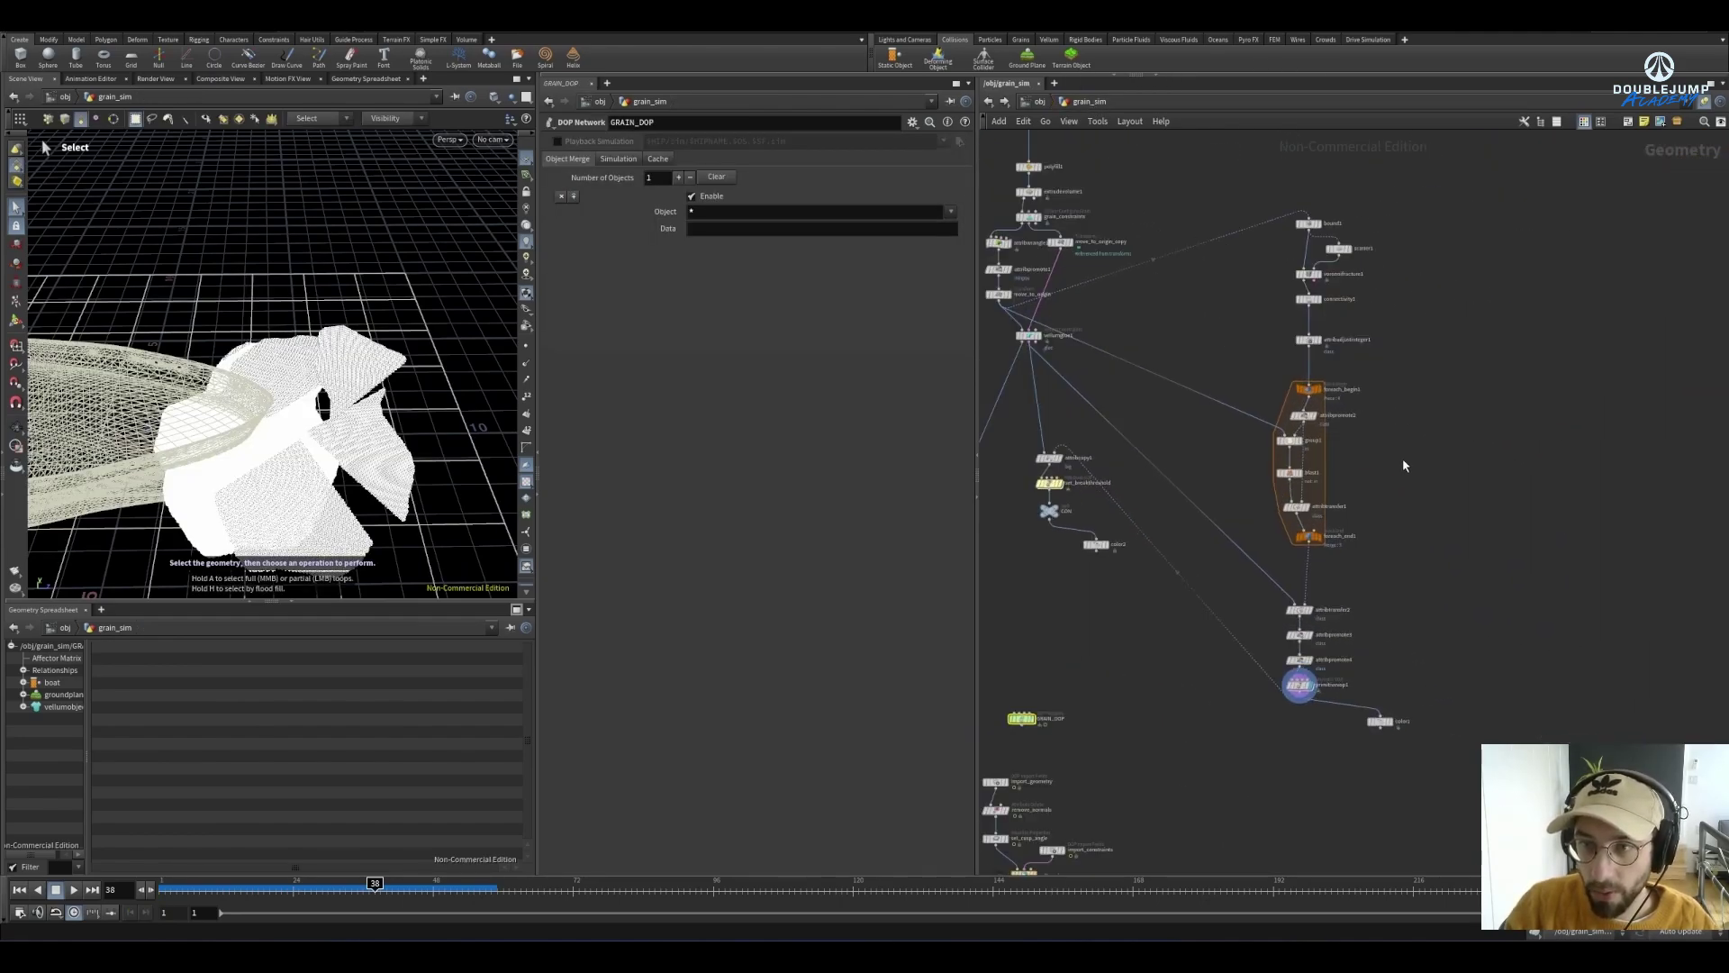
{"action": "left_click_drag", "start_coordinate": [1391, 639], "coordinate": [1177, 311]}
{"action": "key", "text": "l"}
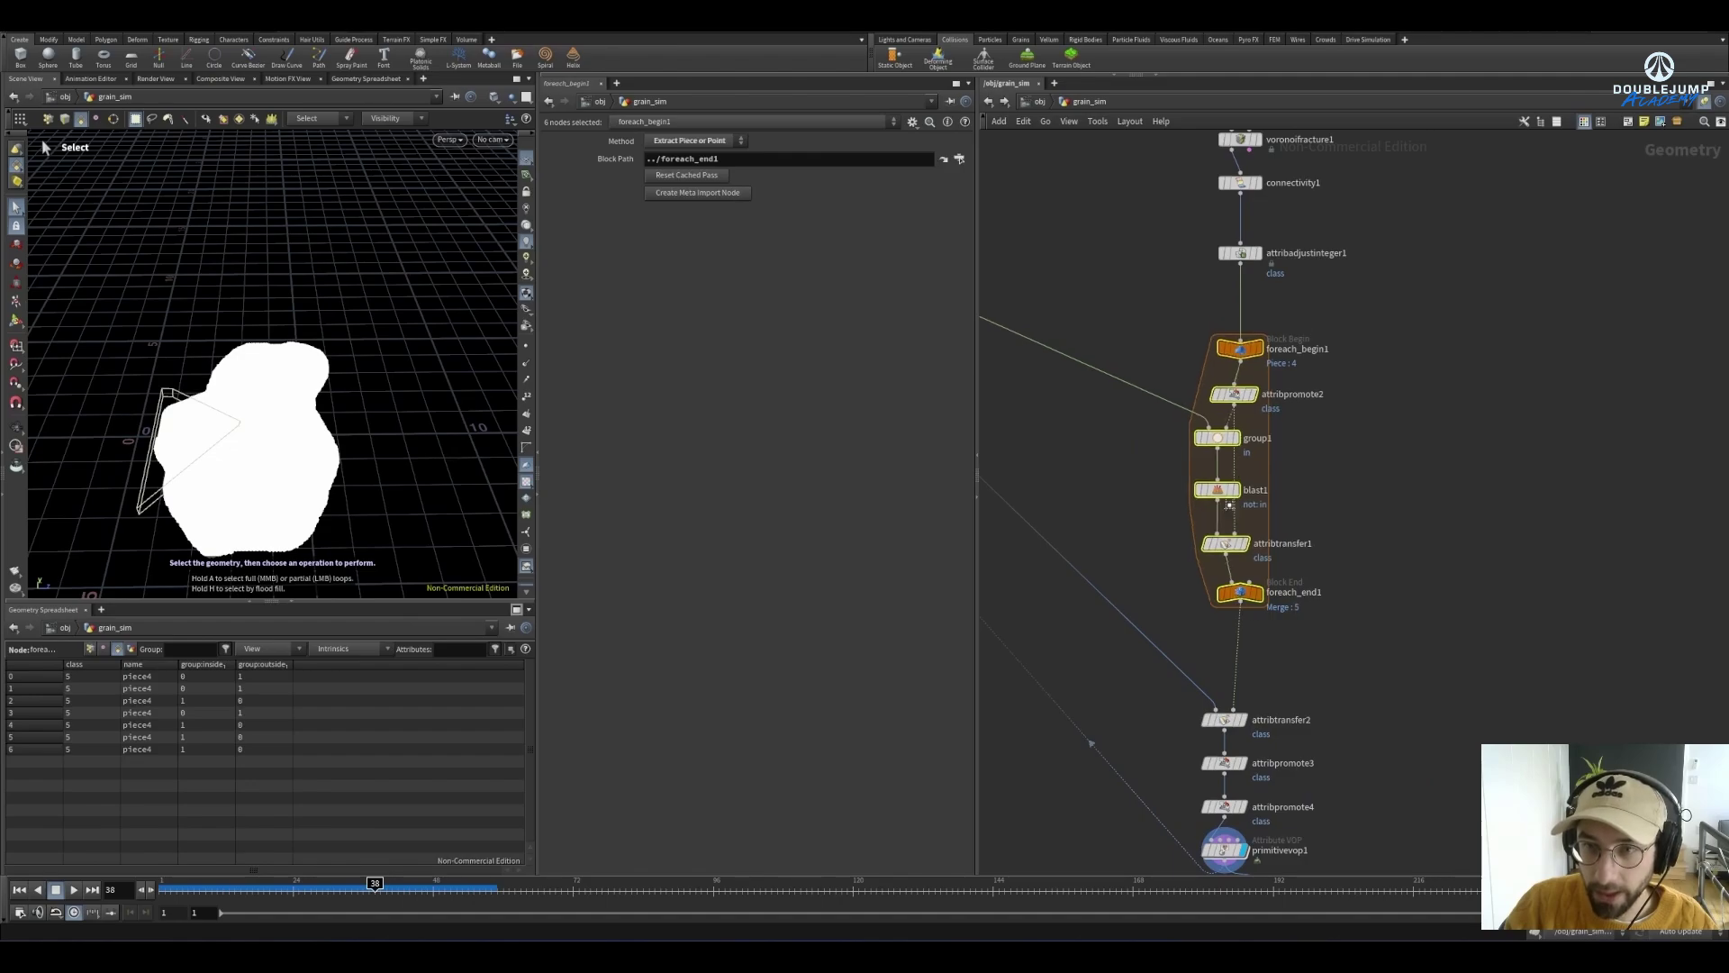
Lay out attribtransfer2 through primitivevop1 below the loop block, and voronoifracture1, connectivity1 and attribadjustinteger1 above it, in tidy columns
{"action": "scroll", "coordinate": [1445, 652], "scroll_direction": "down", "scroll_amount": 4}
{"action": "scroll", "coordinate": [1414, 687], "scroll_direction": "up", "scroll_amount": 3}
{"action": "left_click_drag", "start_coordinate": [1378, 796], "coordinate": [1331, 556]}
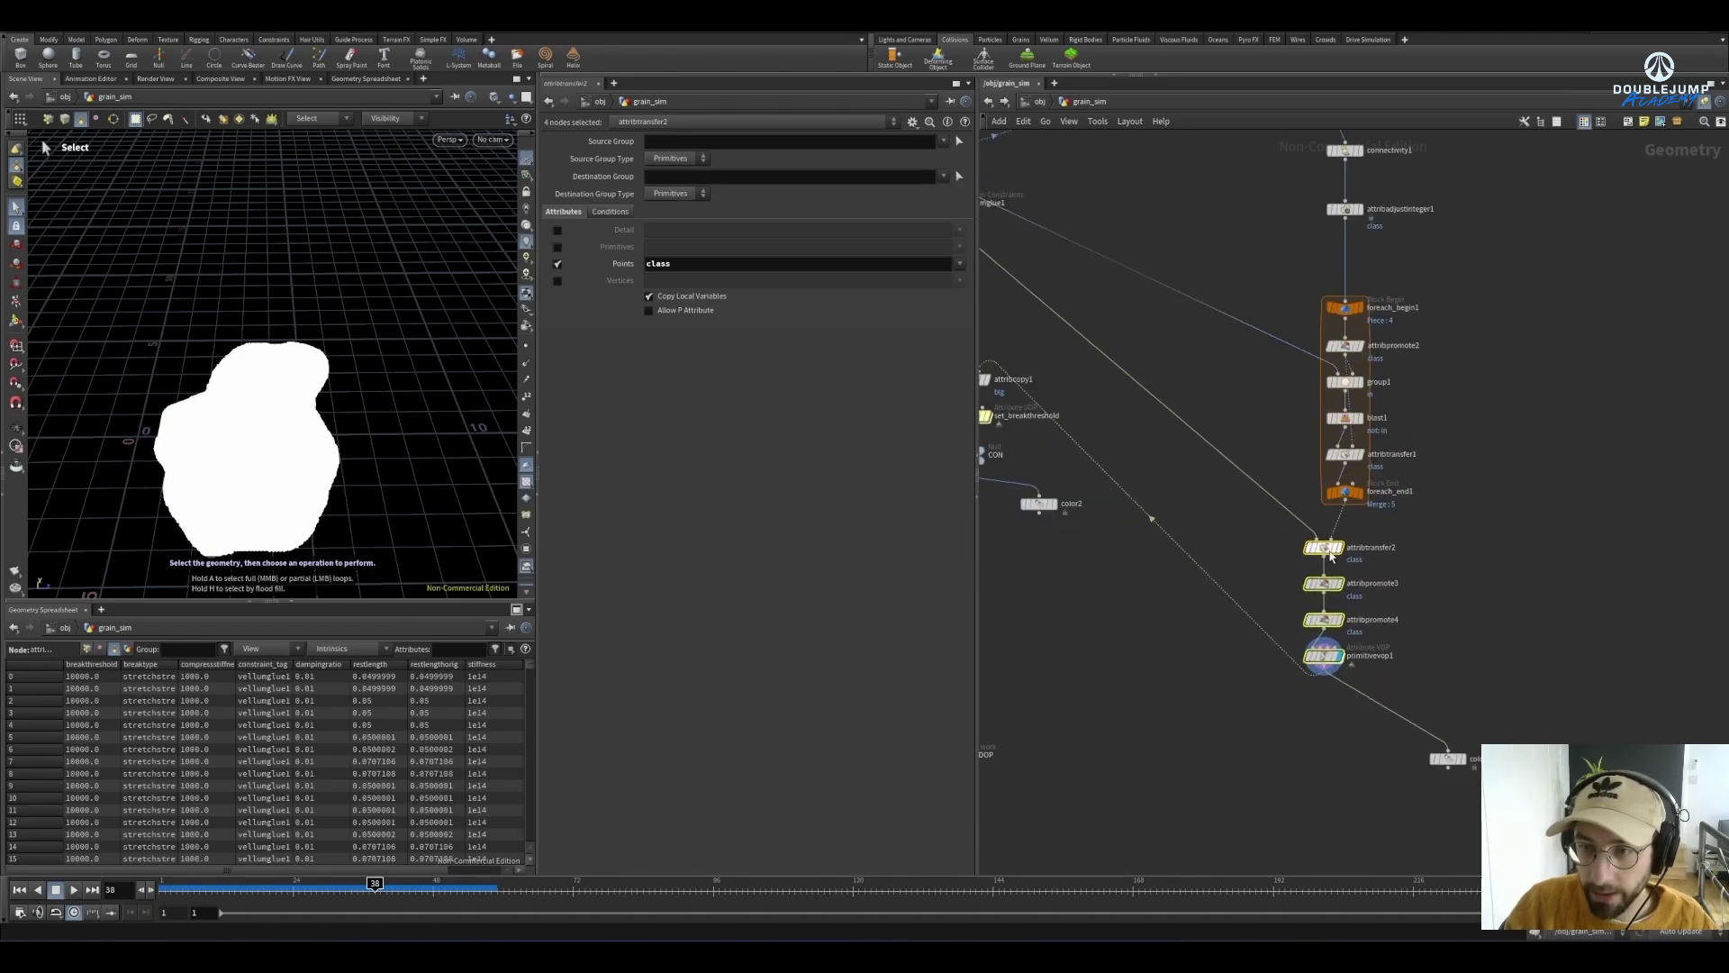
{"action": "middle_click_drag", "start_coordinate": [1526, 461], "coordinate": [1491, 722]}
{"action": "left_click_drag", "start_coordinate": [1274, 458], "coordinate": [1350, 602]}
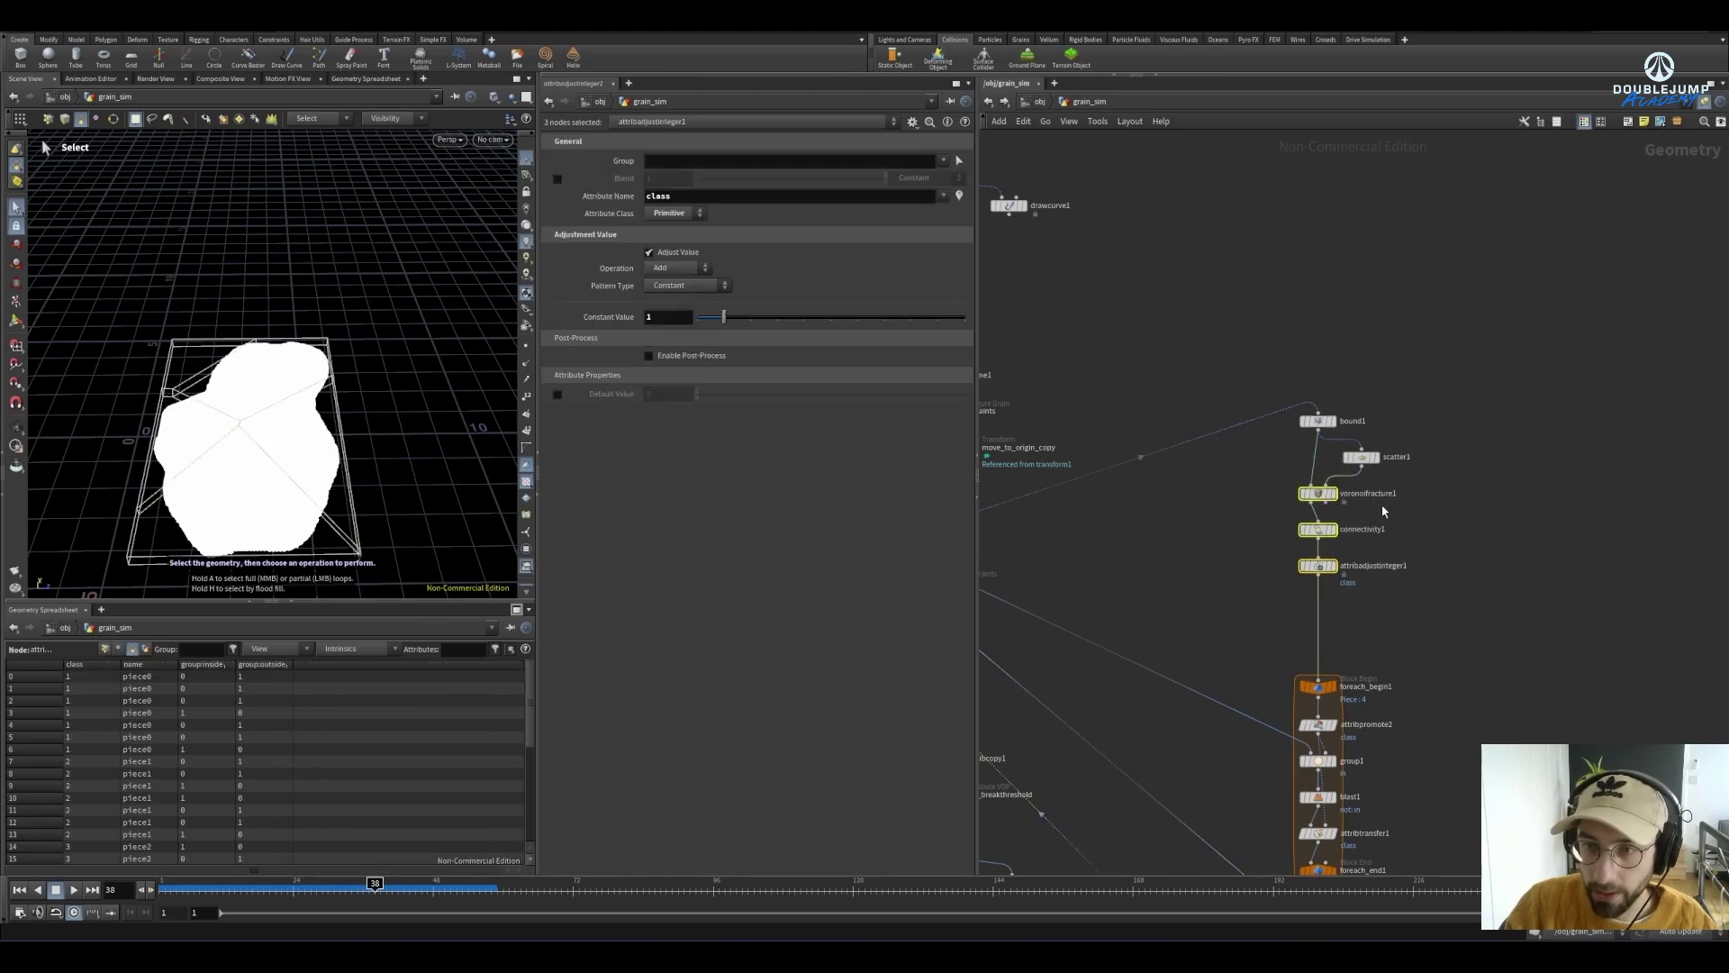
Display voronoifracture1 to examine the large fracture pieces
{"action": "scroll", "coordinate": [1351, 541], "scroll_direction": "up", "scroll_amount": 3}
{"action": "left_click", "coordinate": [1317, 493]}
{"action": "key", "text": "s"}
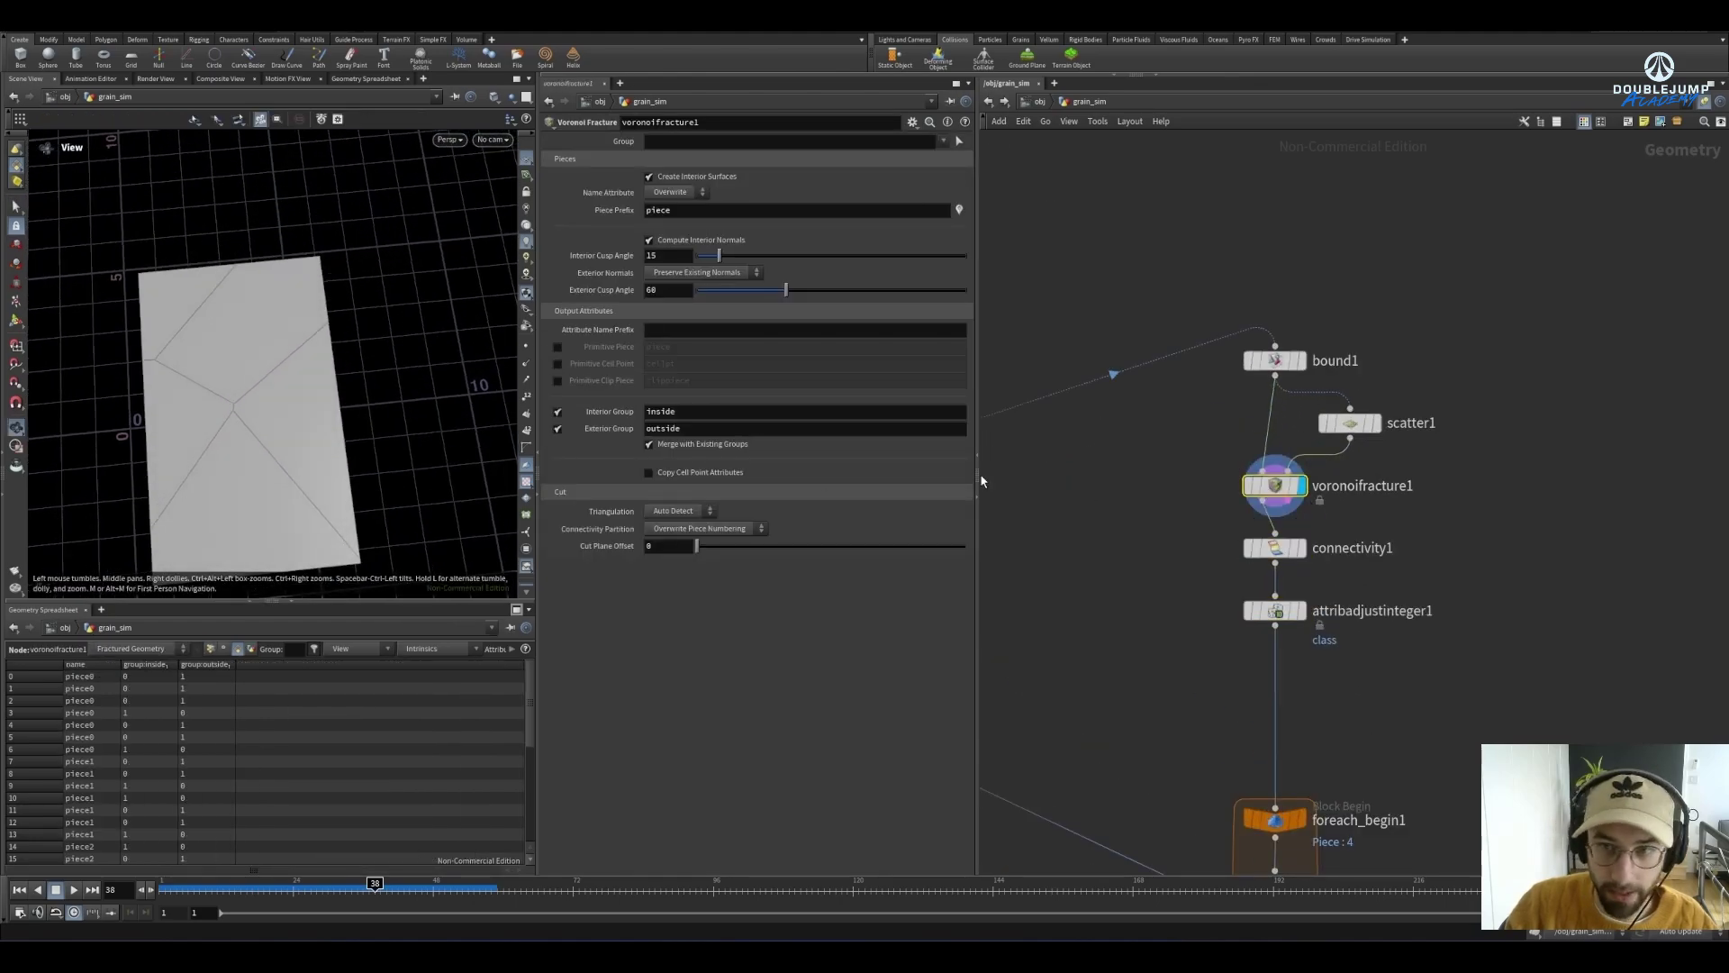
Duplicate the whole fracture branch from bound1 through primitivevop1 and place the copy beside the original, level with it
{"action": "scroll", "coordinate": [1241, 254], "scroll_direction": "down", "scroll_amount": 3}
{"action": "left_click_drag", "start_coordinate": [1241, 254], "coordinate": [1411, 656]}
{"action": "key", "text": "ctrl+c"}
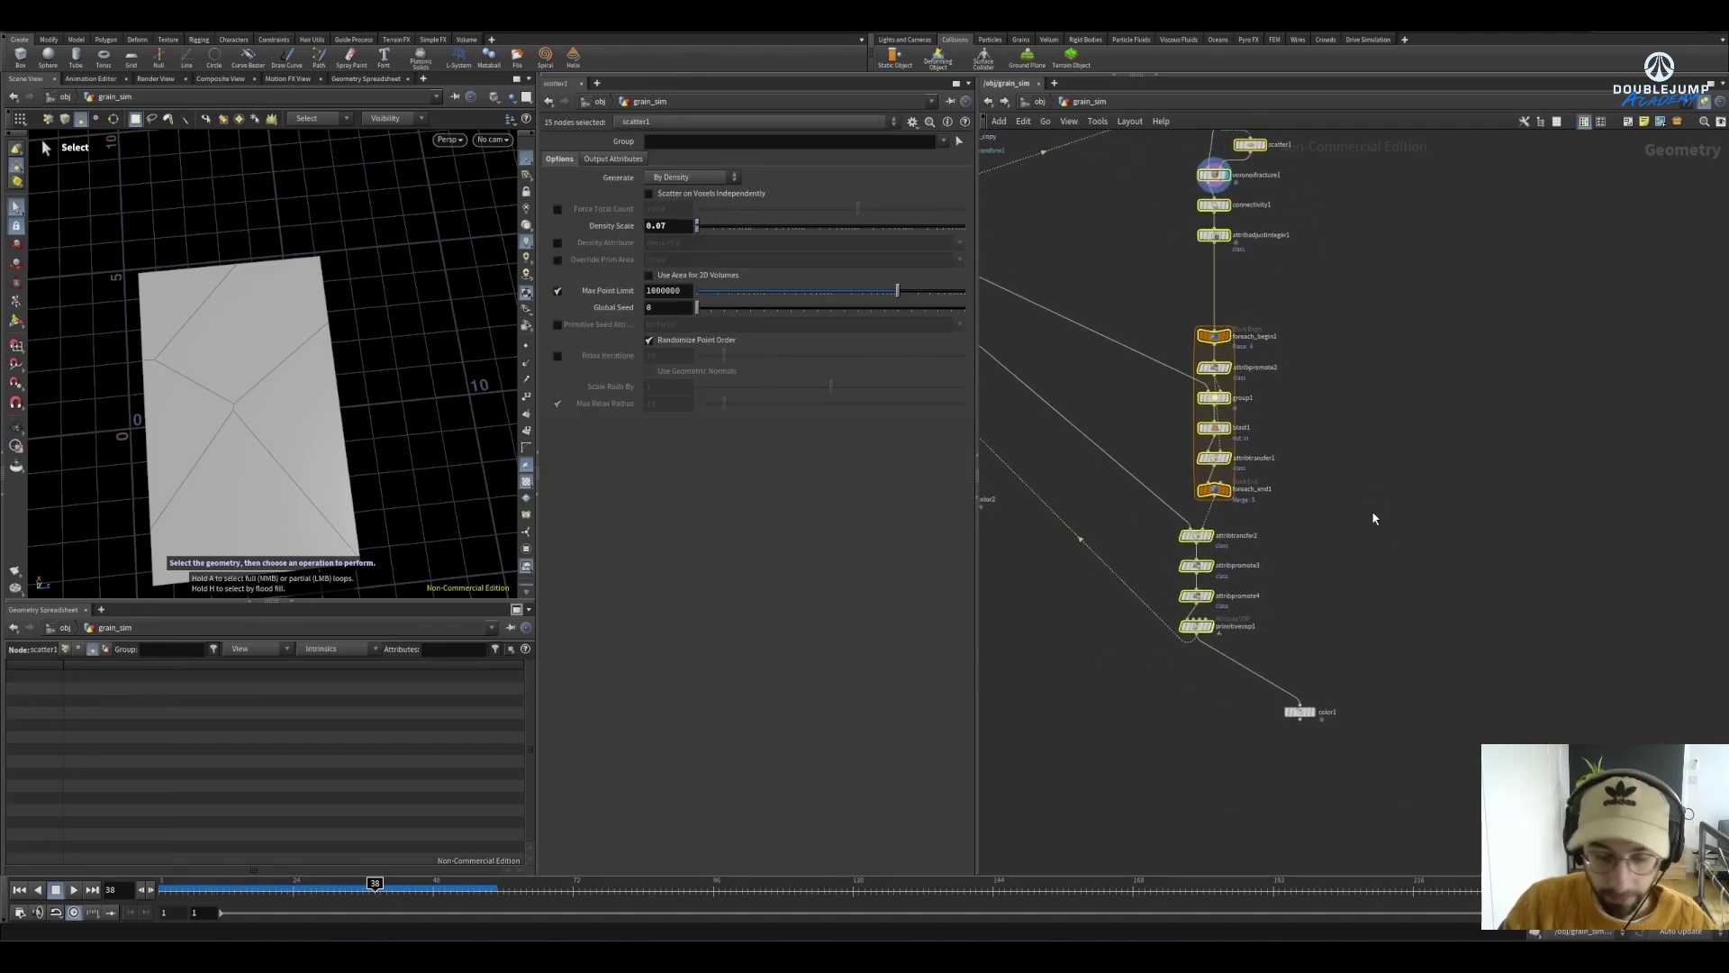
{"action": "key", "text": "ctrl+v"}
{"action": "left_click", "coordinate": [1547, 584]}
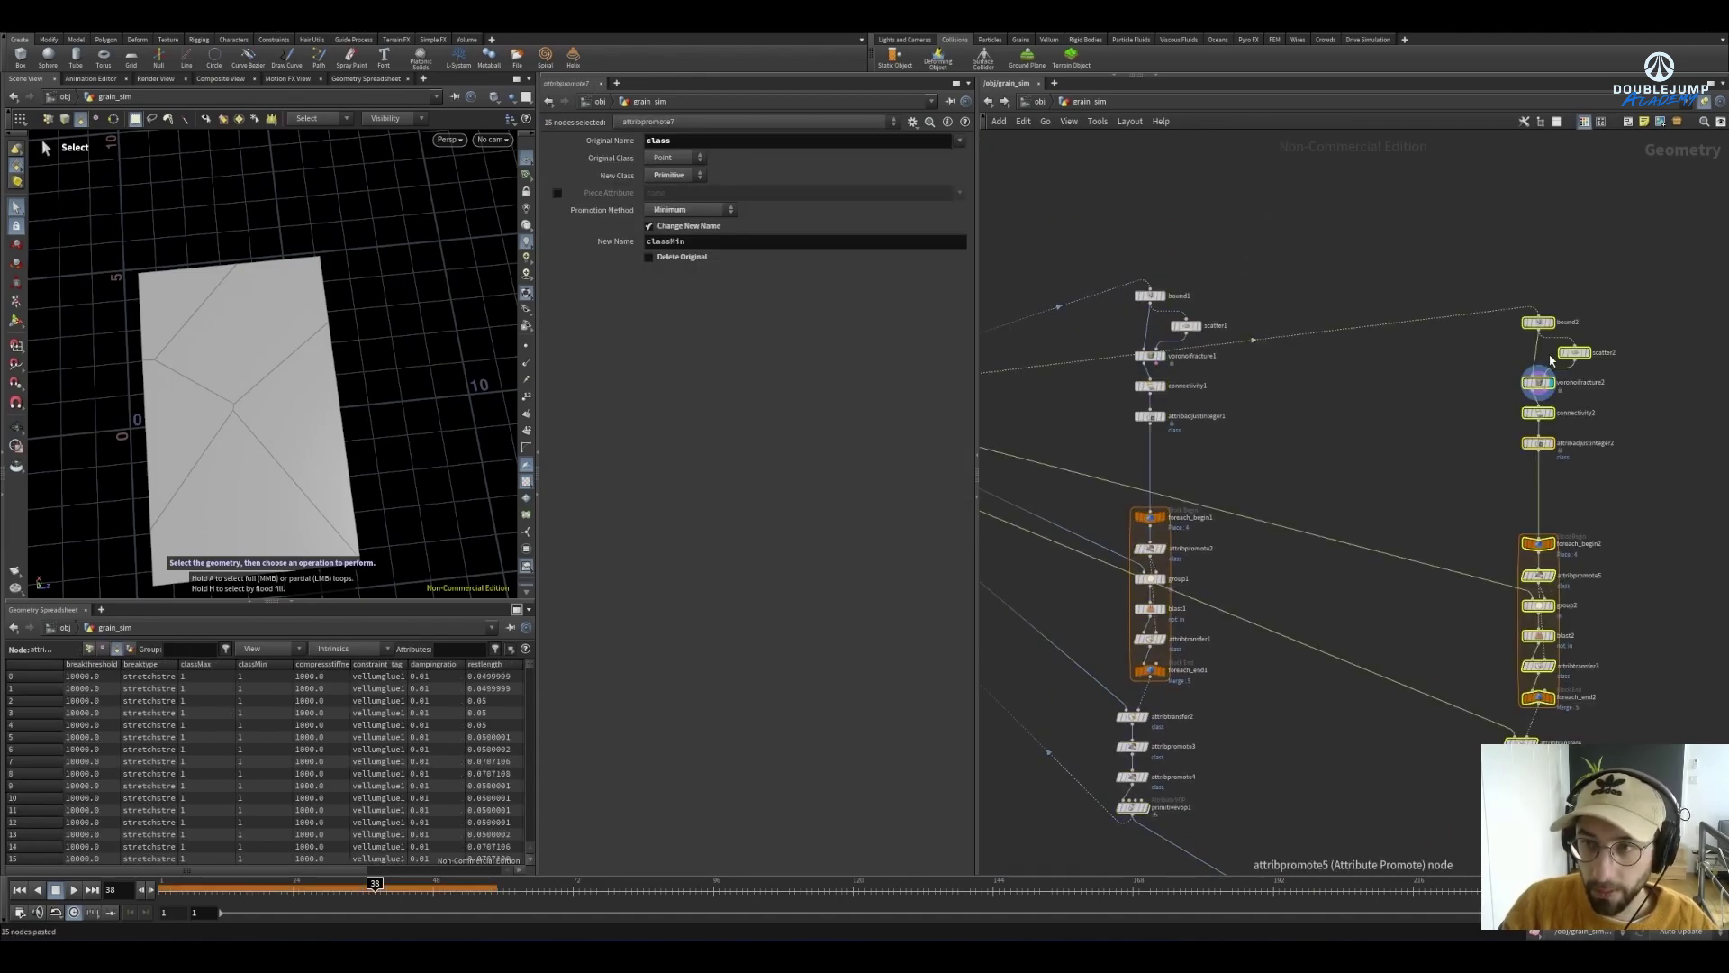
{"action": "mouse_move", "coordinate": [1541, 330]}
{"action": "left_mouse_down"}
{"action": "mouse_move", "coordinate": [1552, 285]}
{"action": "mouse_move", "coordinate": [1556, 306]}
{"action": "left_mouse_up"}
{"action": "left_click", "coordinate": [1512, 362]}
Set scatter2's Density Scale to about 0.19 and Global Seed to 9, and display voronoifracture2's pieces
{"action": "scroll", "coordinate": [1607, 332], "scroll_direction": "up", "scroll_amount": 4}
{"action": "left_click", "coordinate": [1586, 320]}
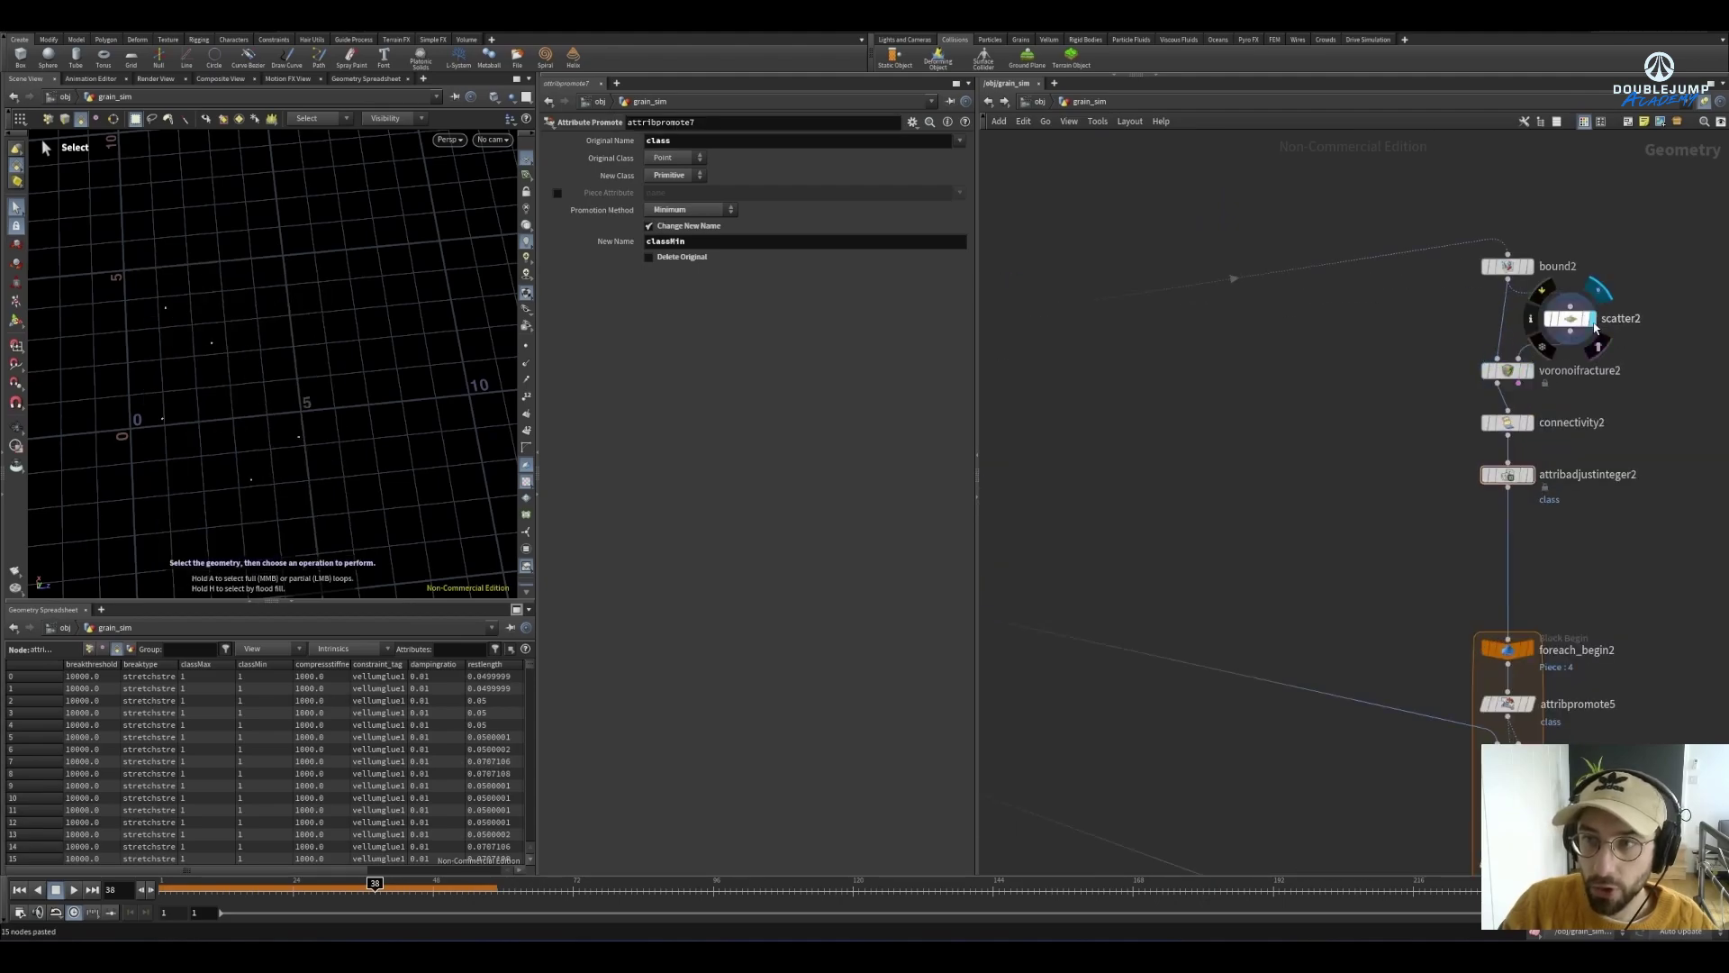
{"action": "left_click", "coordinate": [1569, 318]}
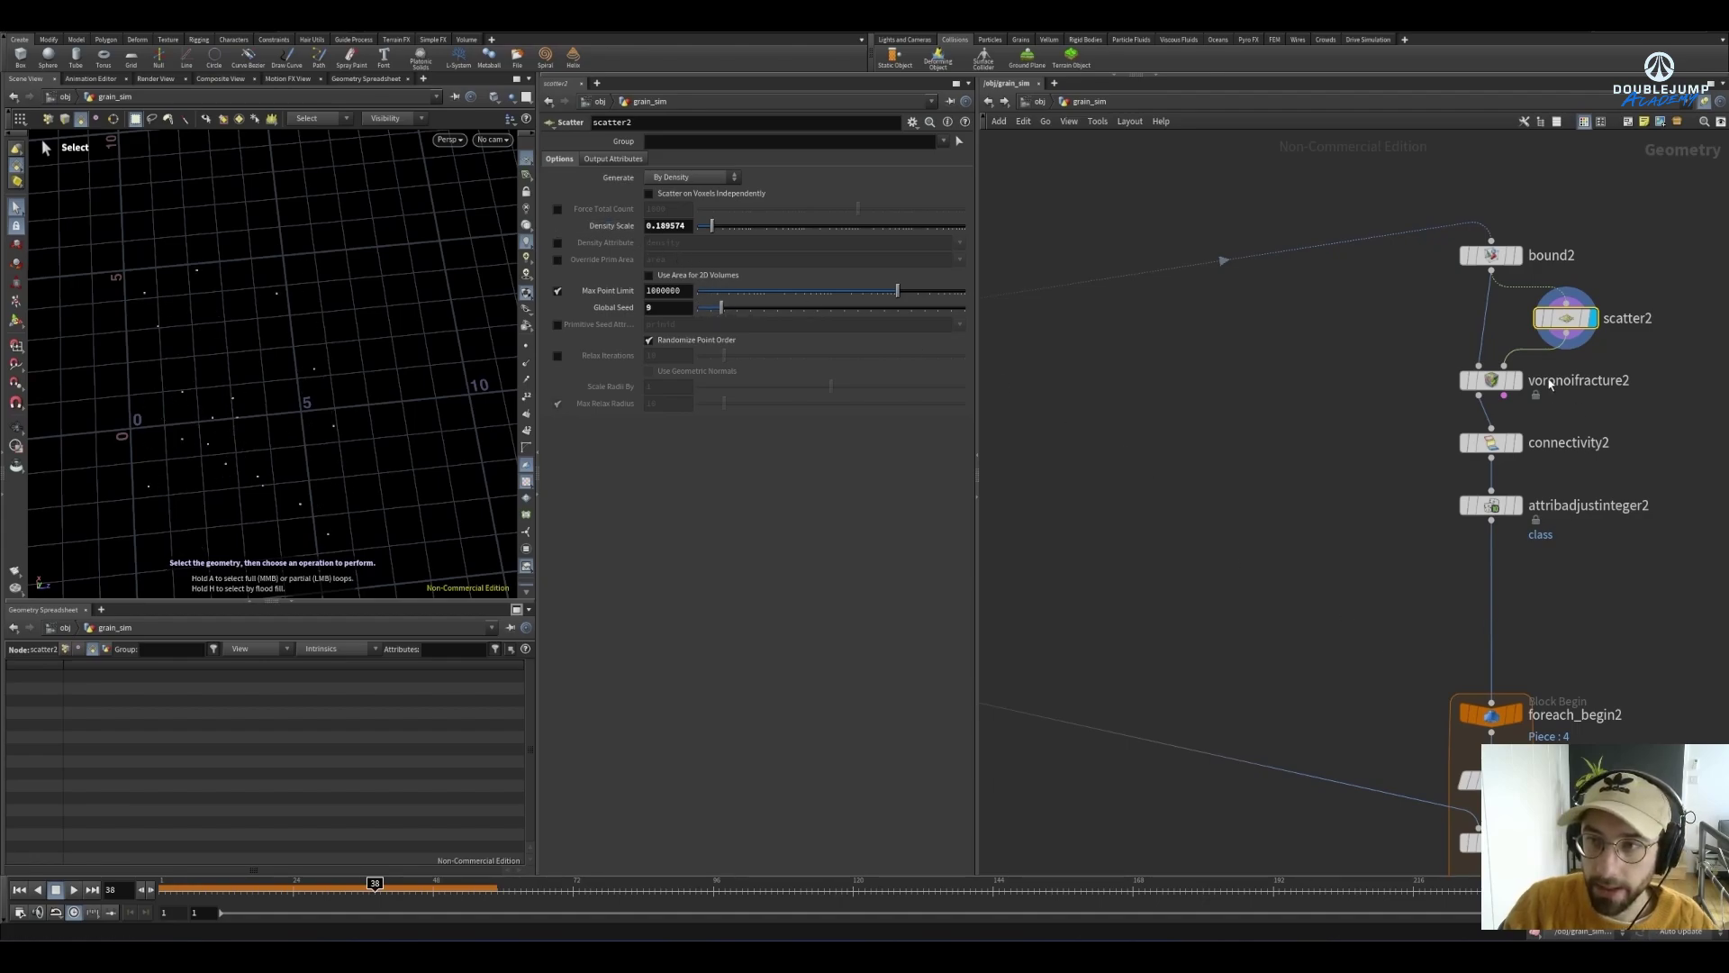
{"action": "left_click", "coordinate": [1516, 380]}
{"action": "left_click", "coordinate": [1492, 380]}
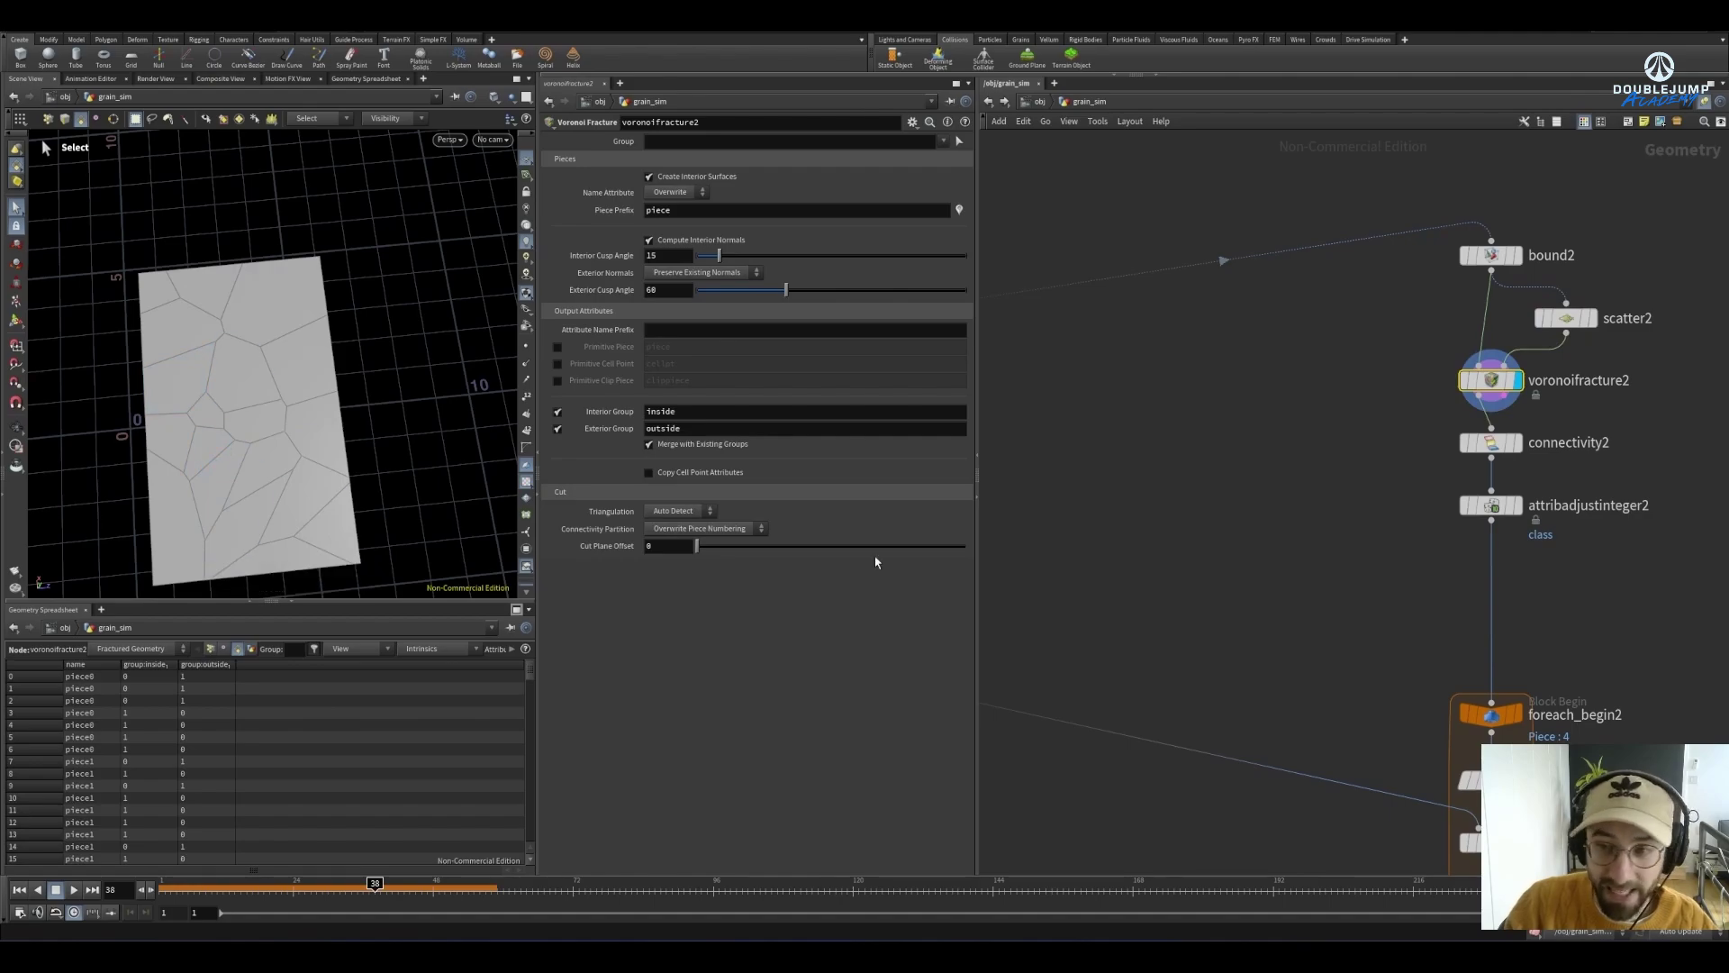
Display attribadjustinteger2 in the copied branch to check the class attribute of the smaller pieces
{"action": "middle_click_drag", "start_coordinate": [1265, 668], "coordinate": [1198, 483]}
{"action": "scroll", "coordinate": [1342, 401], "scroll_direction": "down", "scroll_amount": 3}
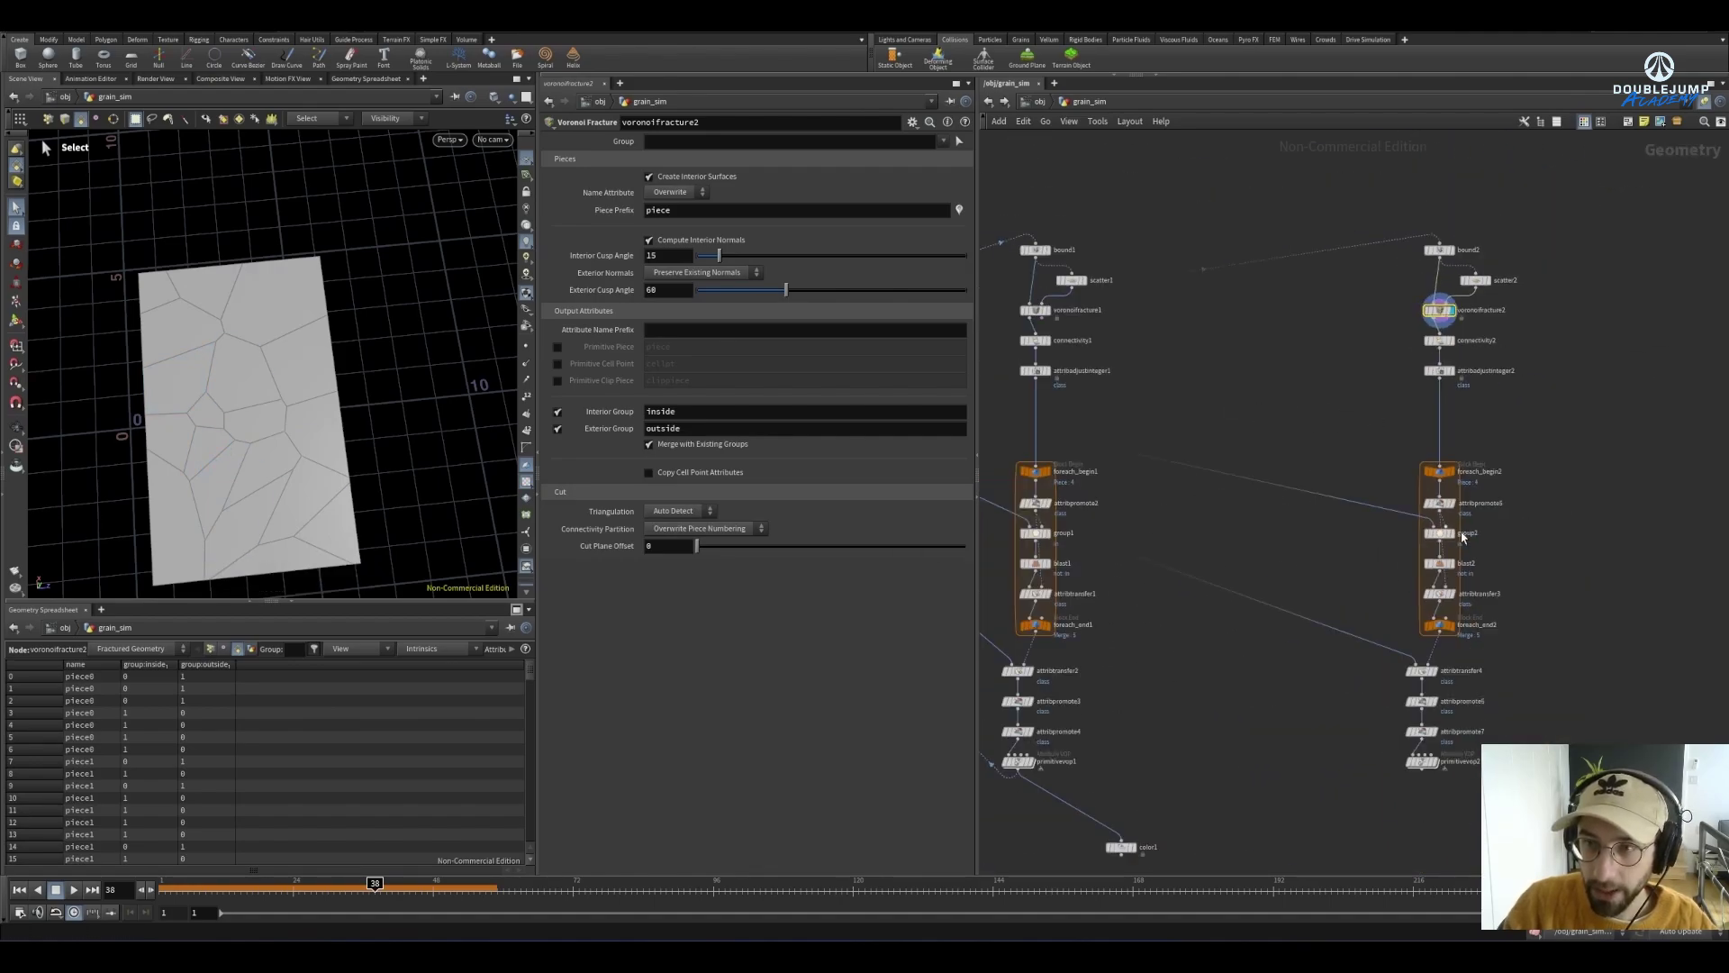
{"action": "scroll", "coordinate": [1405, 503], "scroll_direction": "up", "scroll_amount": 4}
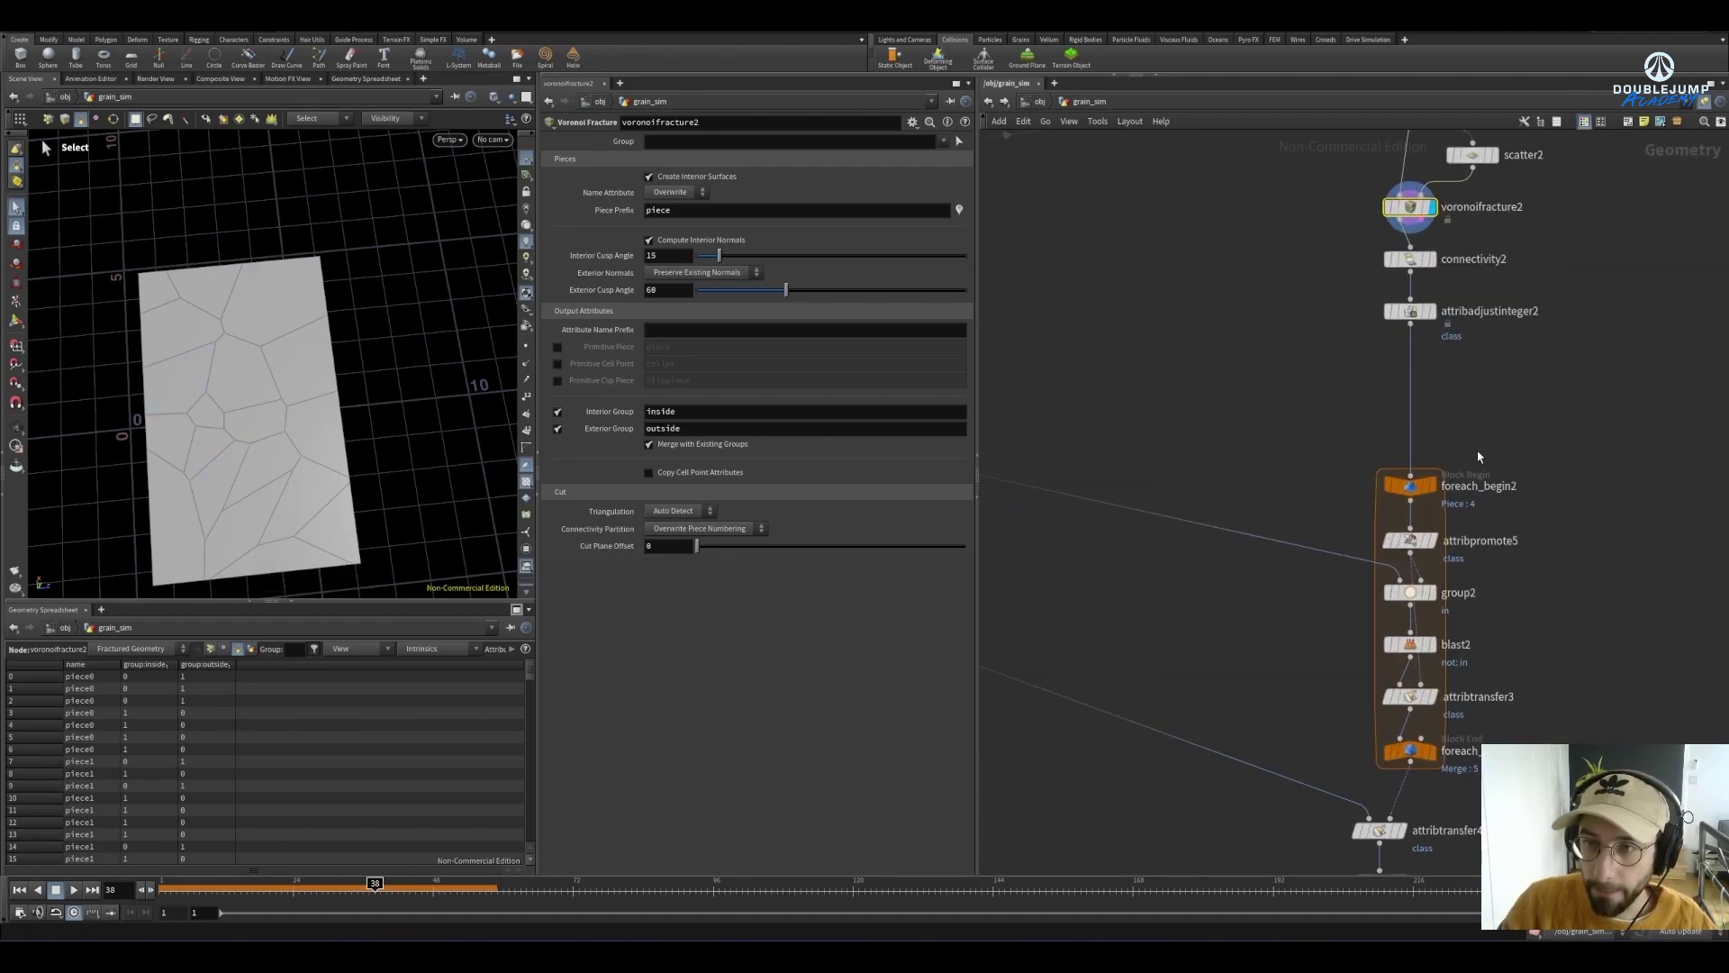
{"action": "left_click", "coordinate": [1423, 299]}
{"action": "left_click", "coordinate": [1393, 299]}
{"action": "middle_click_drag", "start_coordinate": [1526, 579], "coordinate": [1487, 291]}
{"action": "scroll", "coordinate": [1402, 622], "scroll_direction": "up", "scroll_amount": 1}
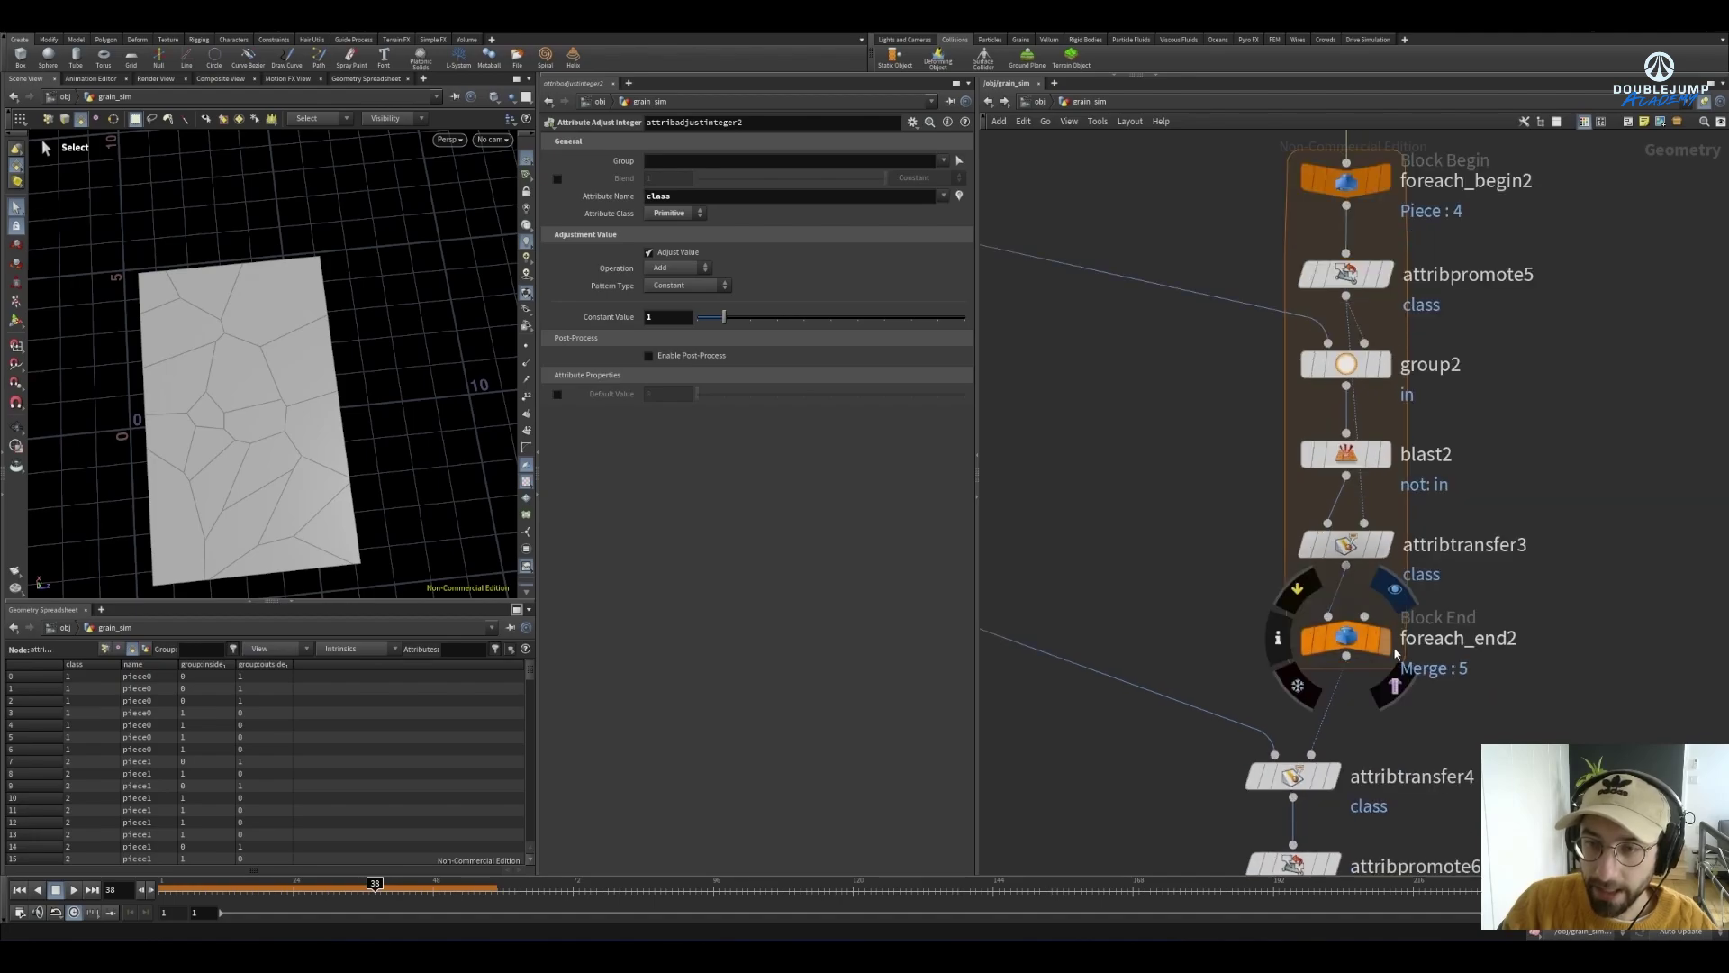
Display foreach_end2 and step through its pieces with Single Pass switched on, then switch it off
{"action": "left_click", "coordinate": [1385, 638]}
{"action": "left_click", "coordinate": [1353, 638]}
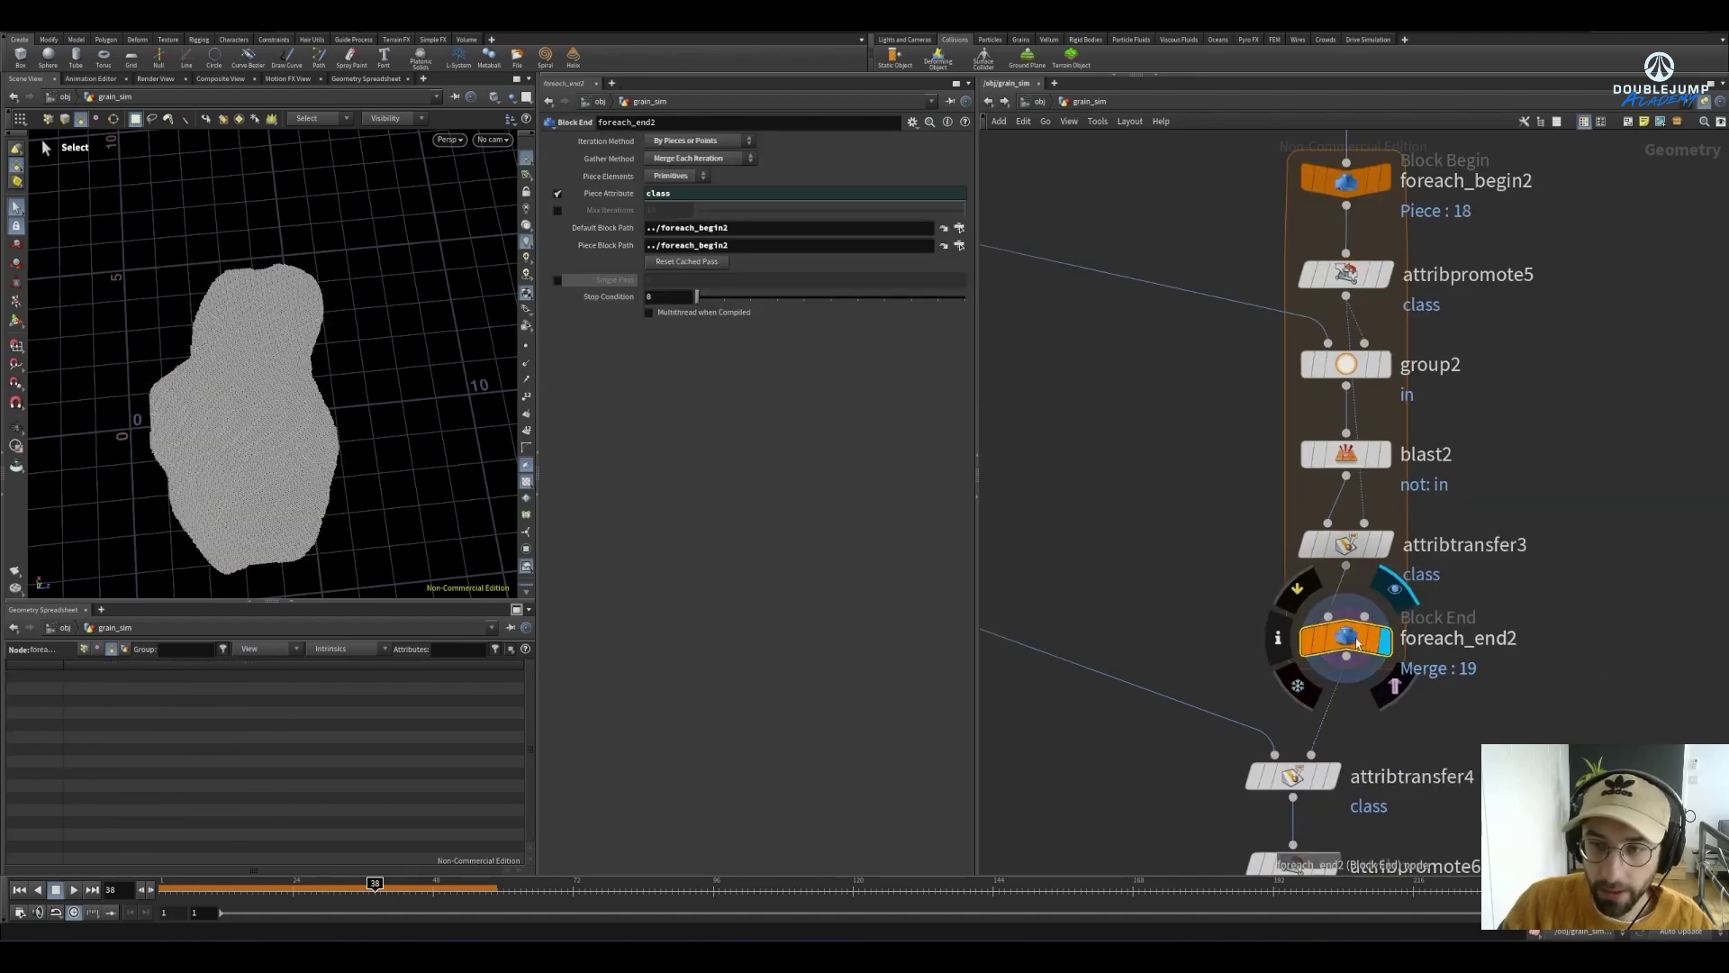
{"action": "left_click", "coordinate": [558, 279]}
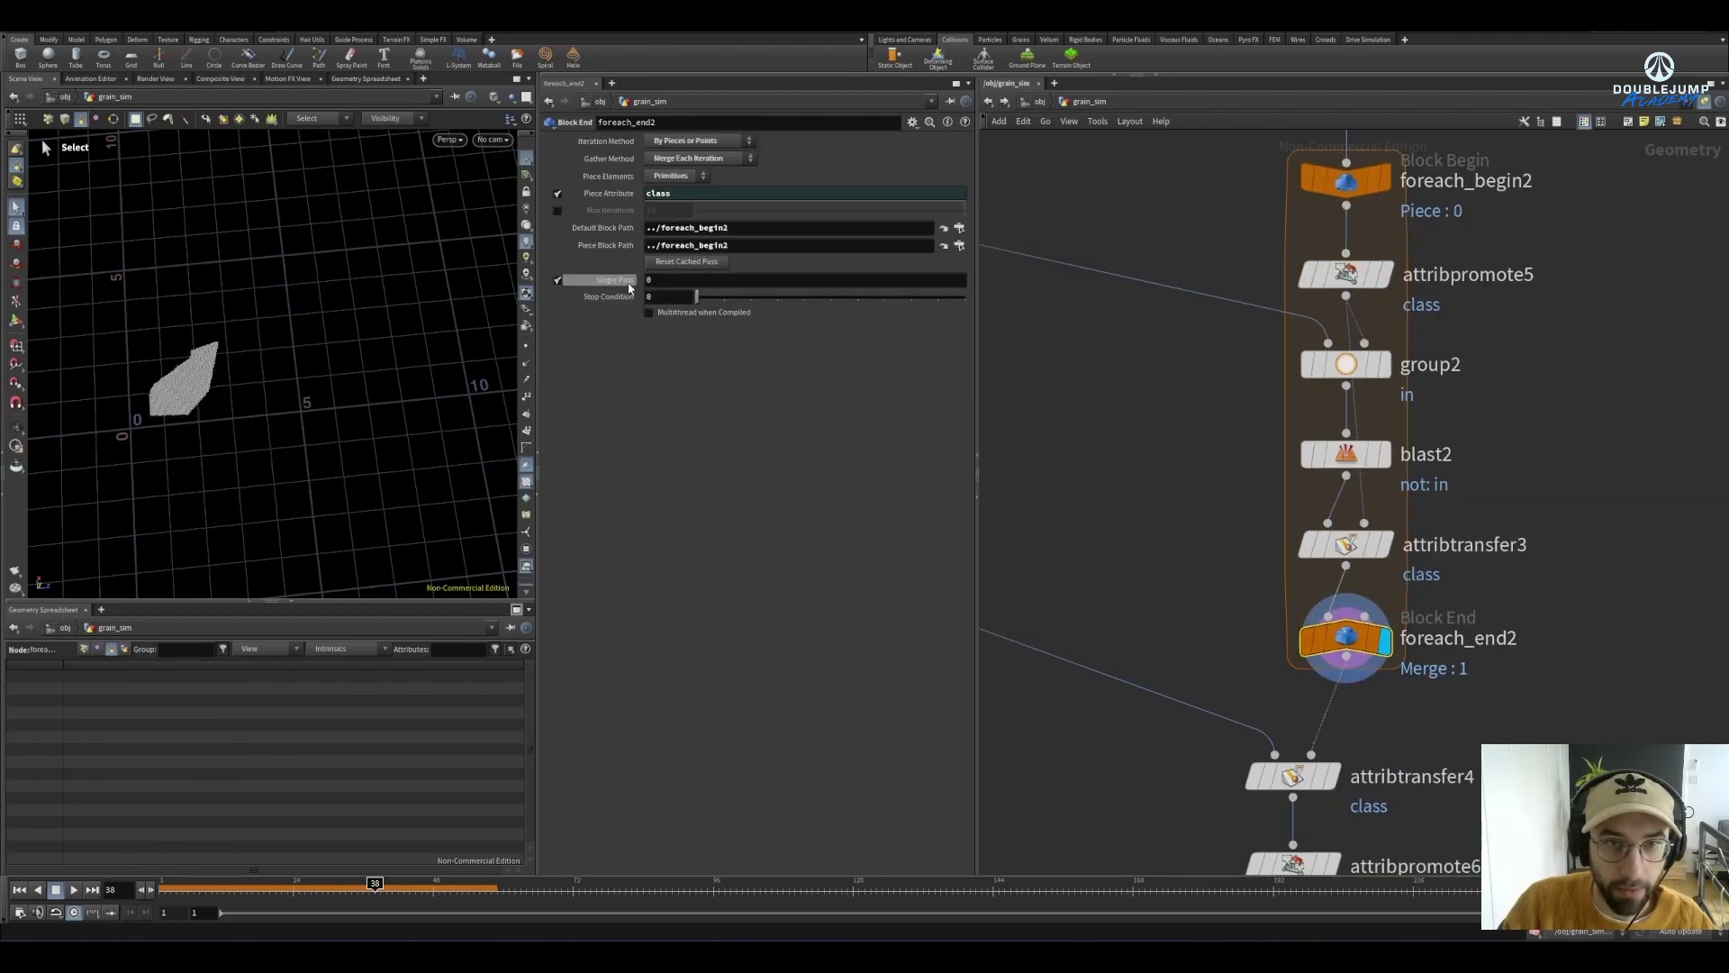
{"action": "left_click_drag", "start_coordinate": [698, 281], "coordinate": [881, 306]}
{"action": "left_click", "coordinate": [557, 279]}
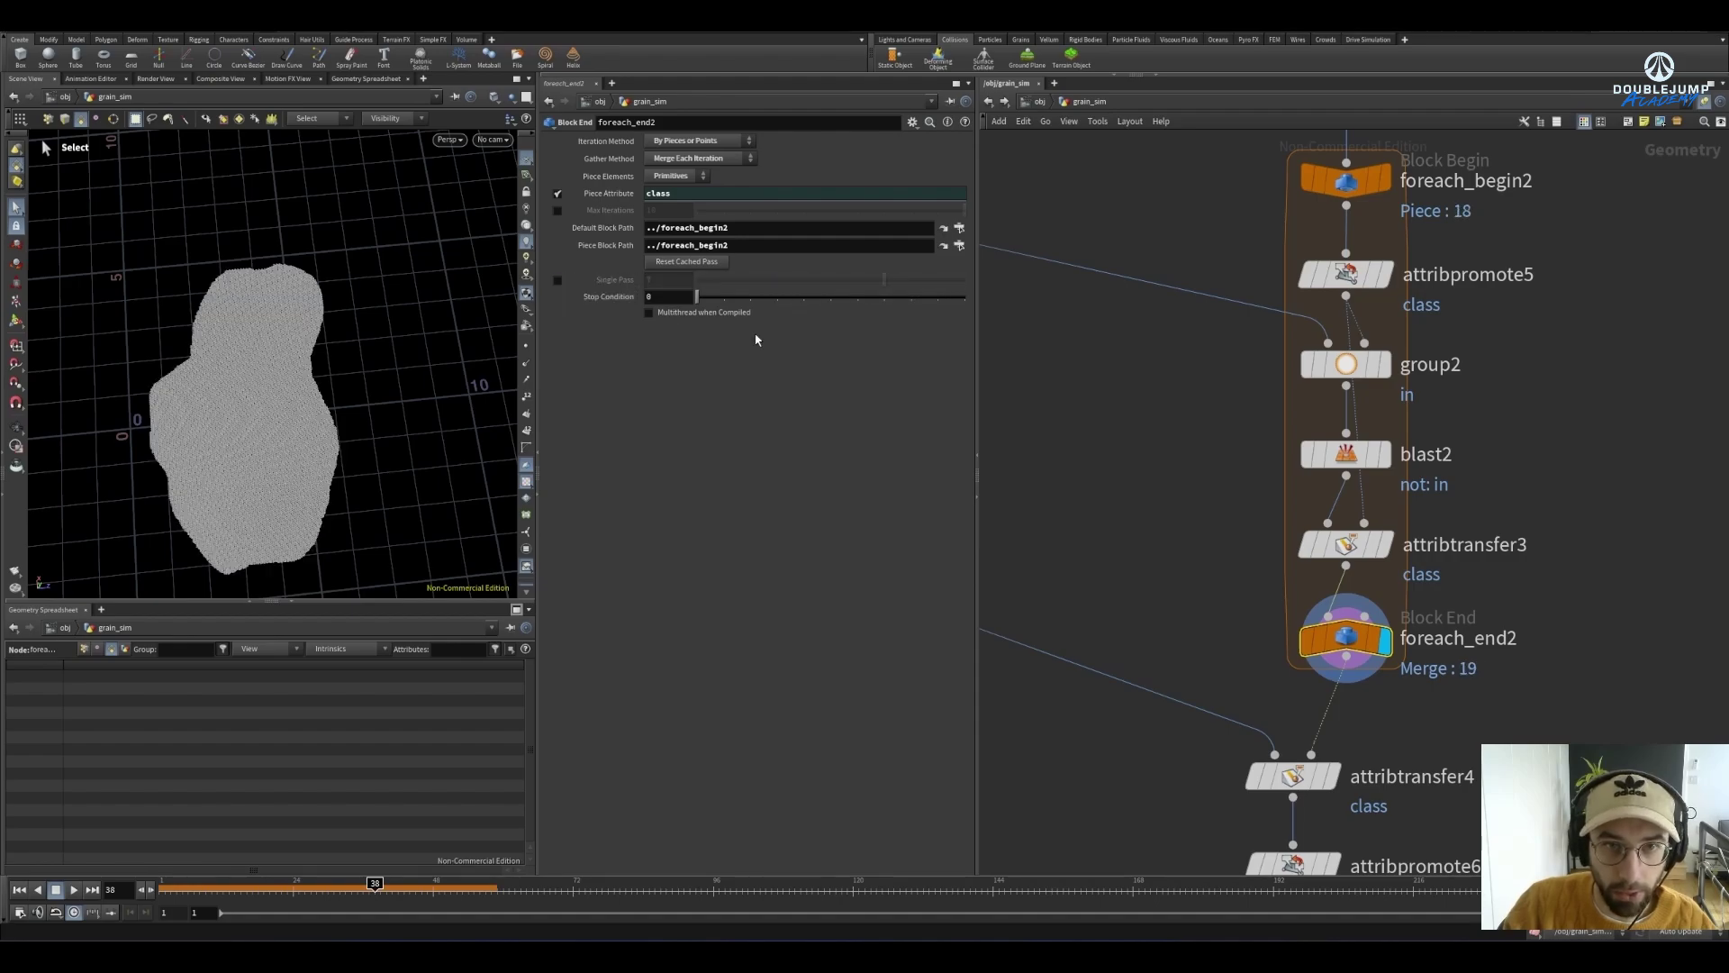
Display the copied branch's primitivevop2 and set the name of its output bind attribute to med
{"action": "middle_click_drag", "start_coordinate": [1261, 595], "coordinate": [1212, 369]}
{"action": "scroll", "coordinate": [1211, 373], "scroll_direction": "down", "scroll_amount": 3}
{"action": "scroll", "coordinate": [1215, 380], "scroll_direction": "up", "scroll_amount": 3}
{"action": "left_click", "coordinate": [1190, 353]}
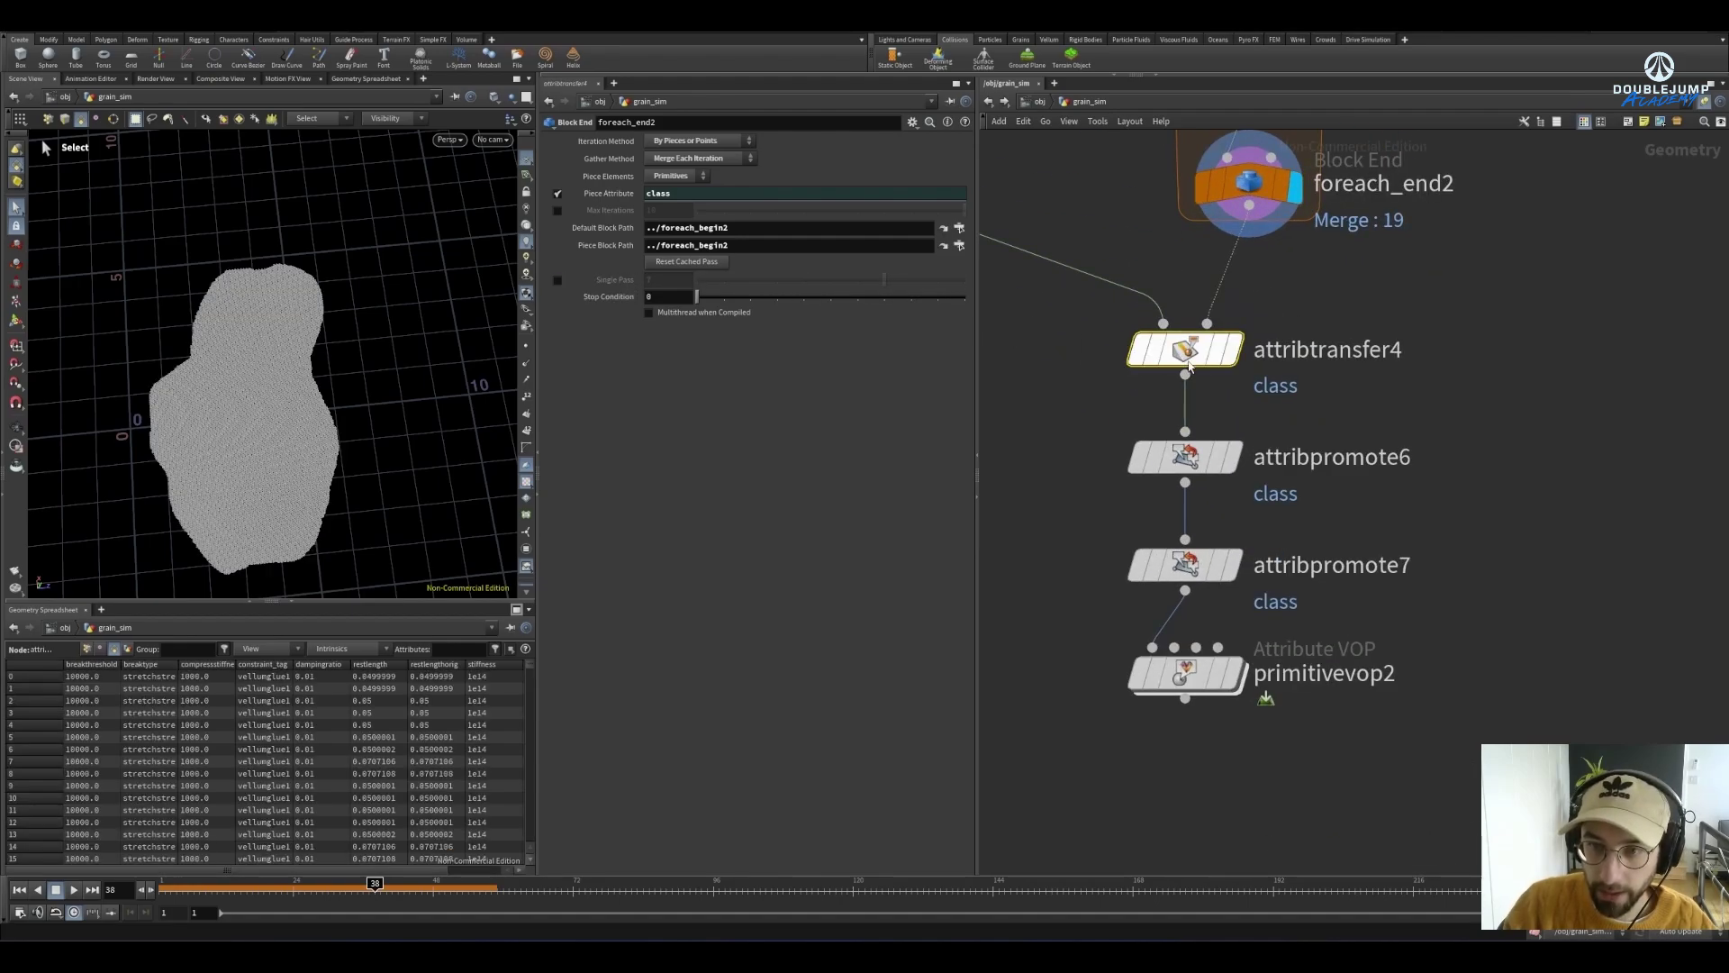
{"action": "mouse_move", "coordinate": [1173, 624]}
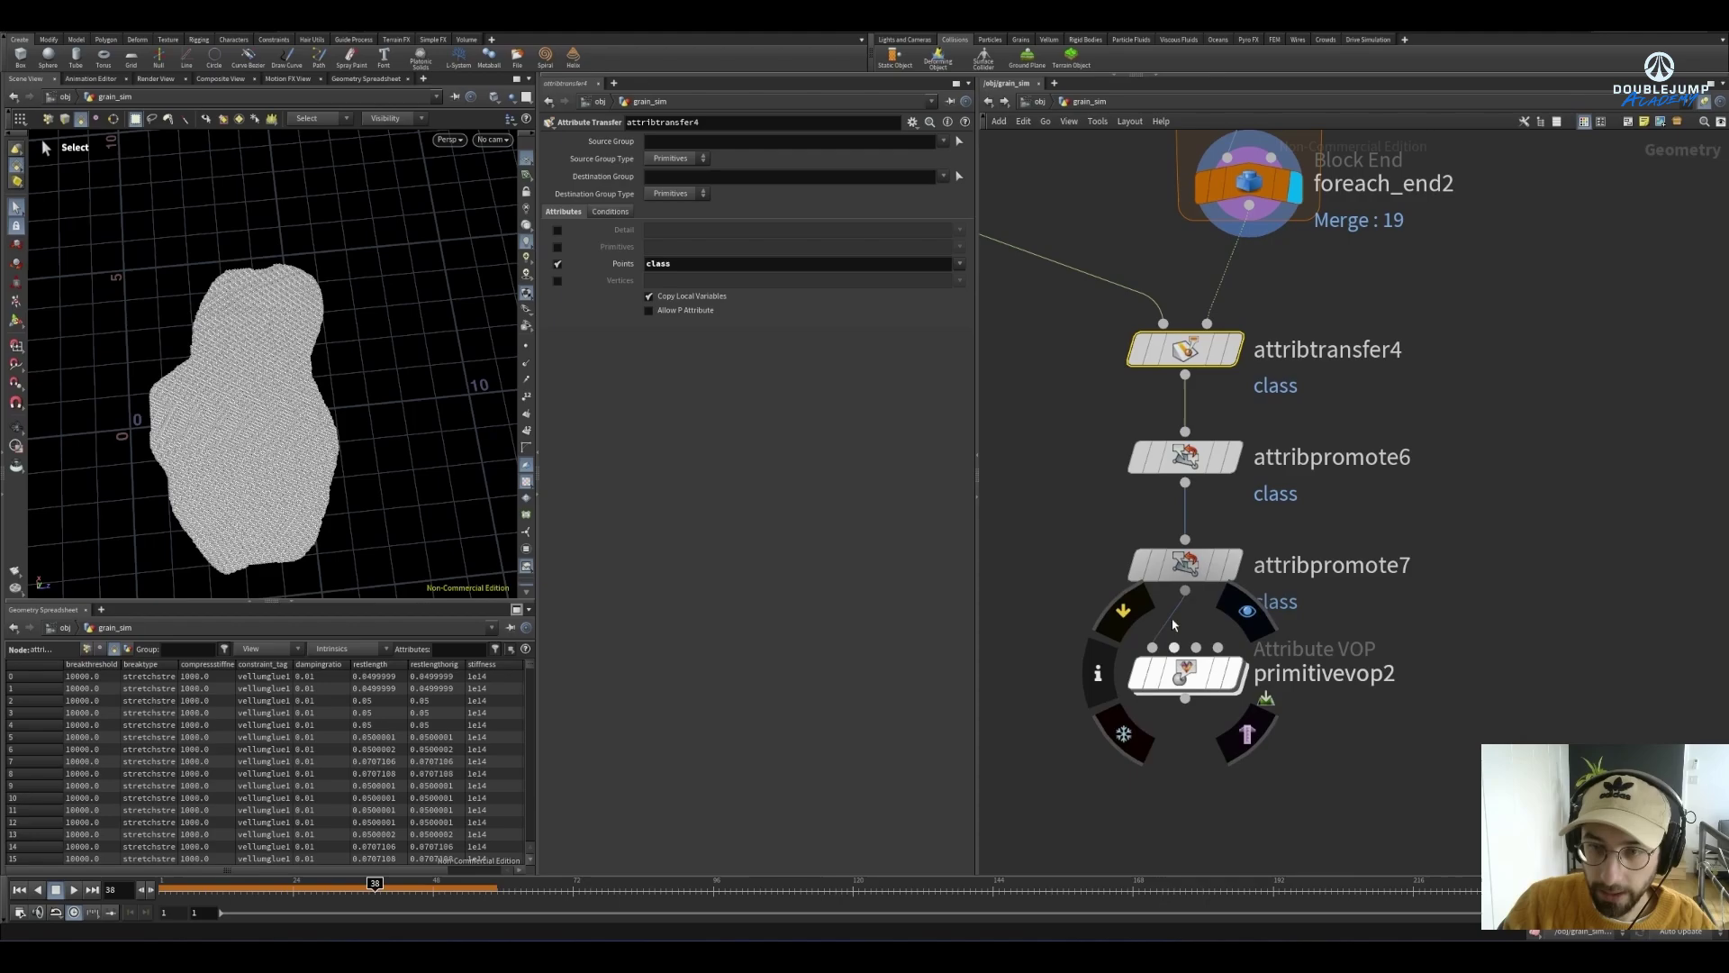
{"action": "left_click", "coordinate": [1234, 674]}
{"action": "double_click", "coordinate": [1185, 674]}
{"action": "left_click", "coordinate": [1641, 556]}
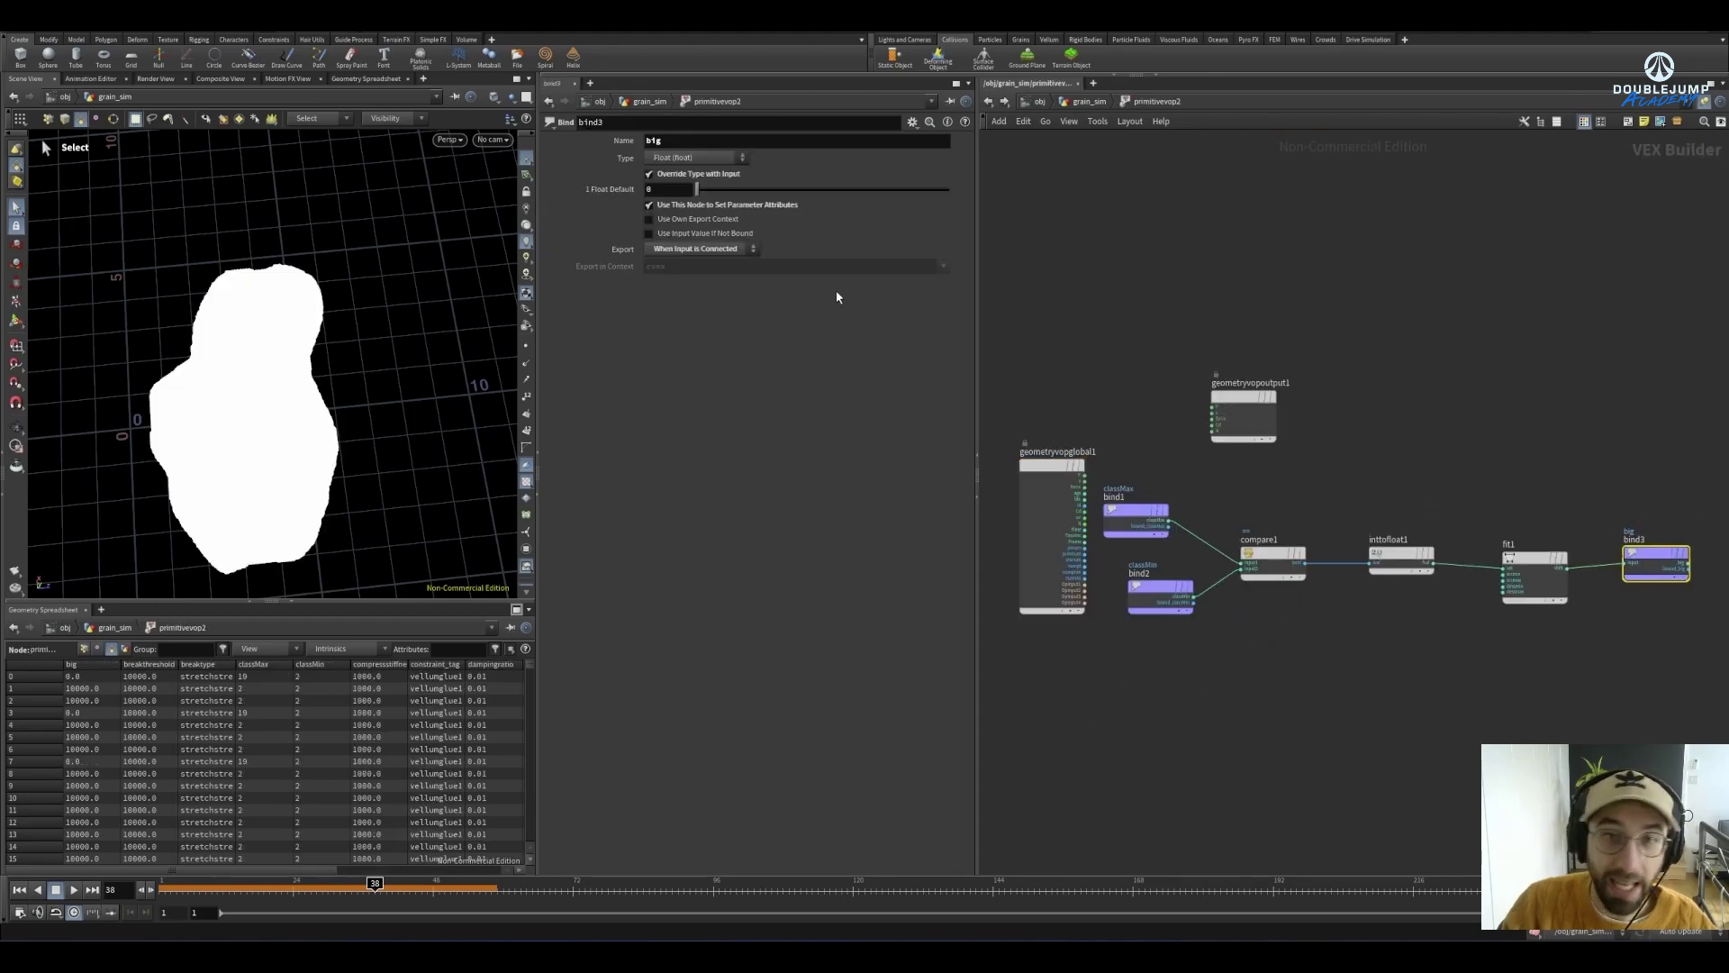
{"action": "double_click", "coordinate": [695, 144]}
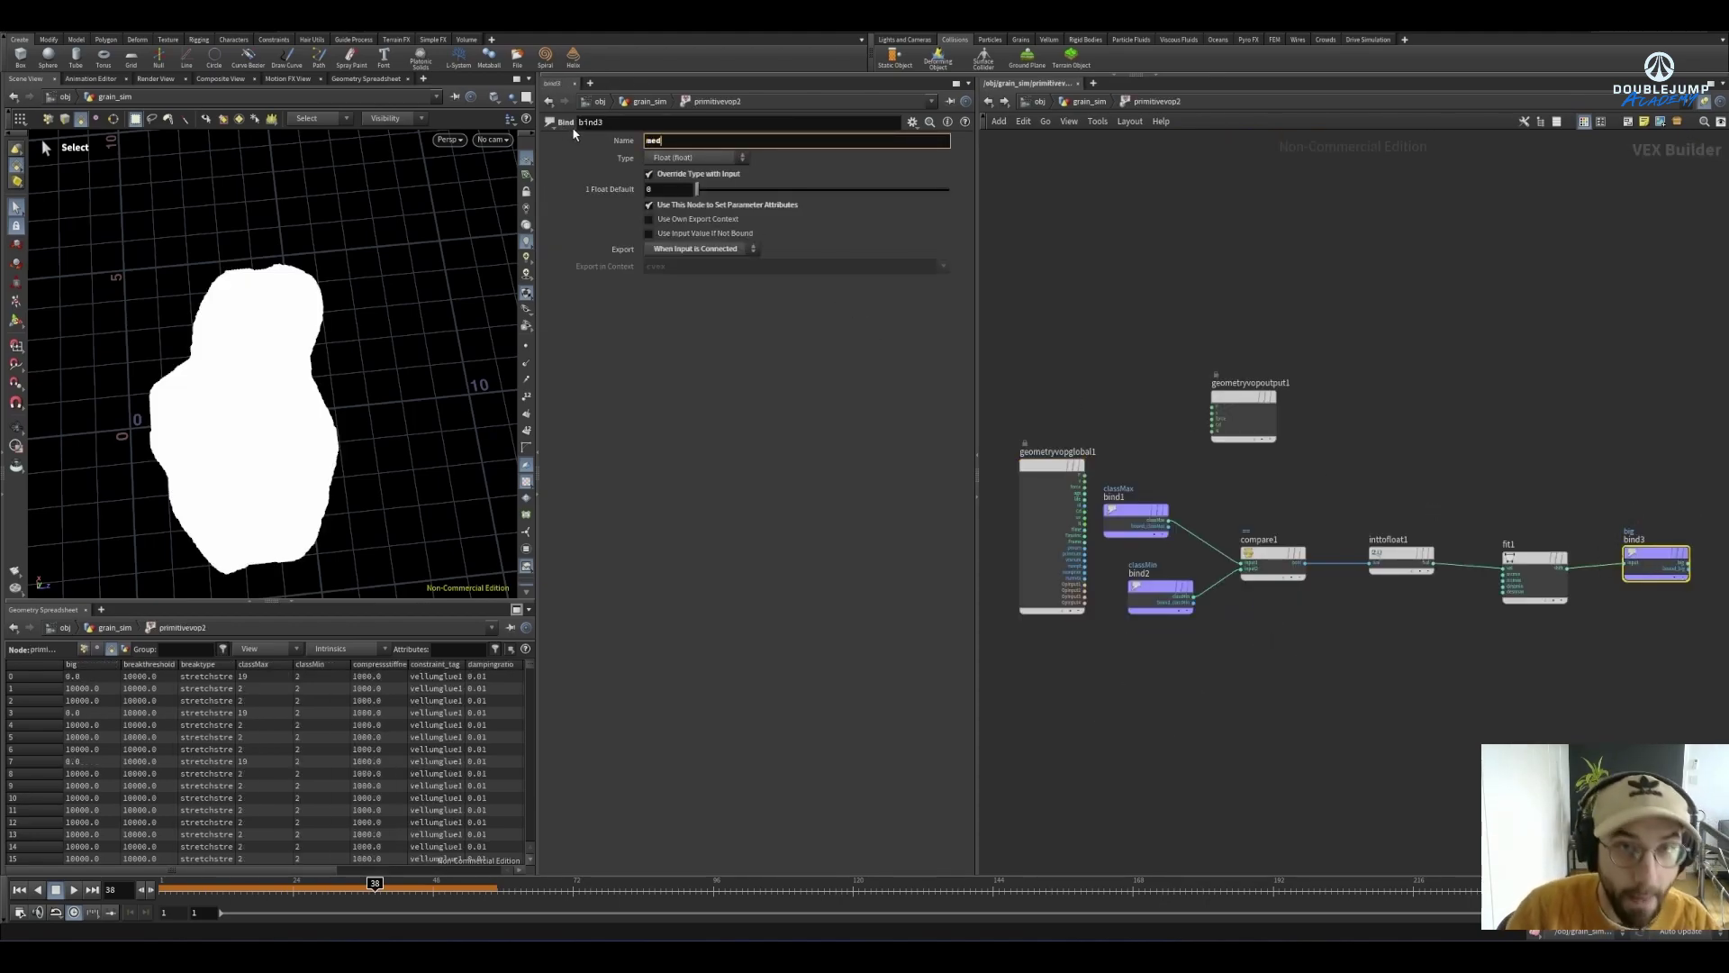
{"action": "key", "text": "Return"}
{"action": "left_click", "coordinate": [1088, 102]}
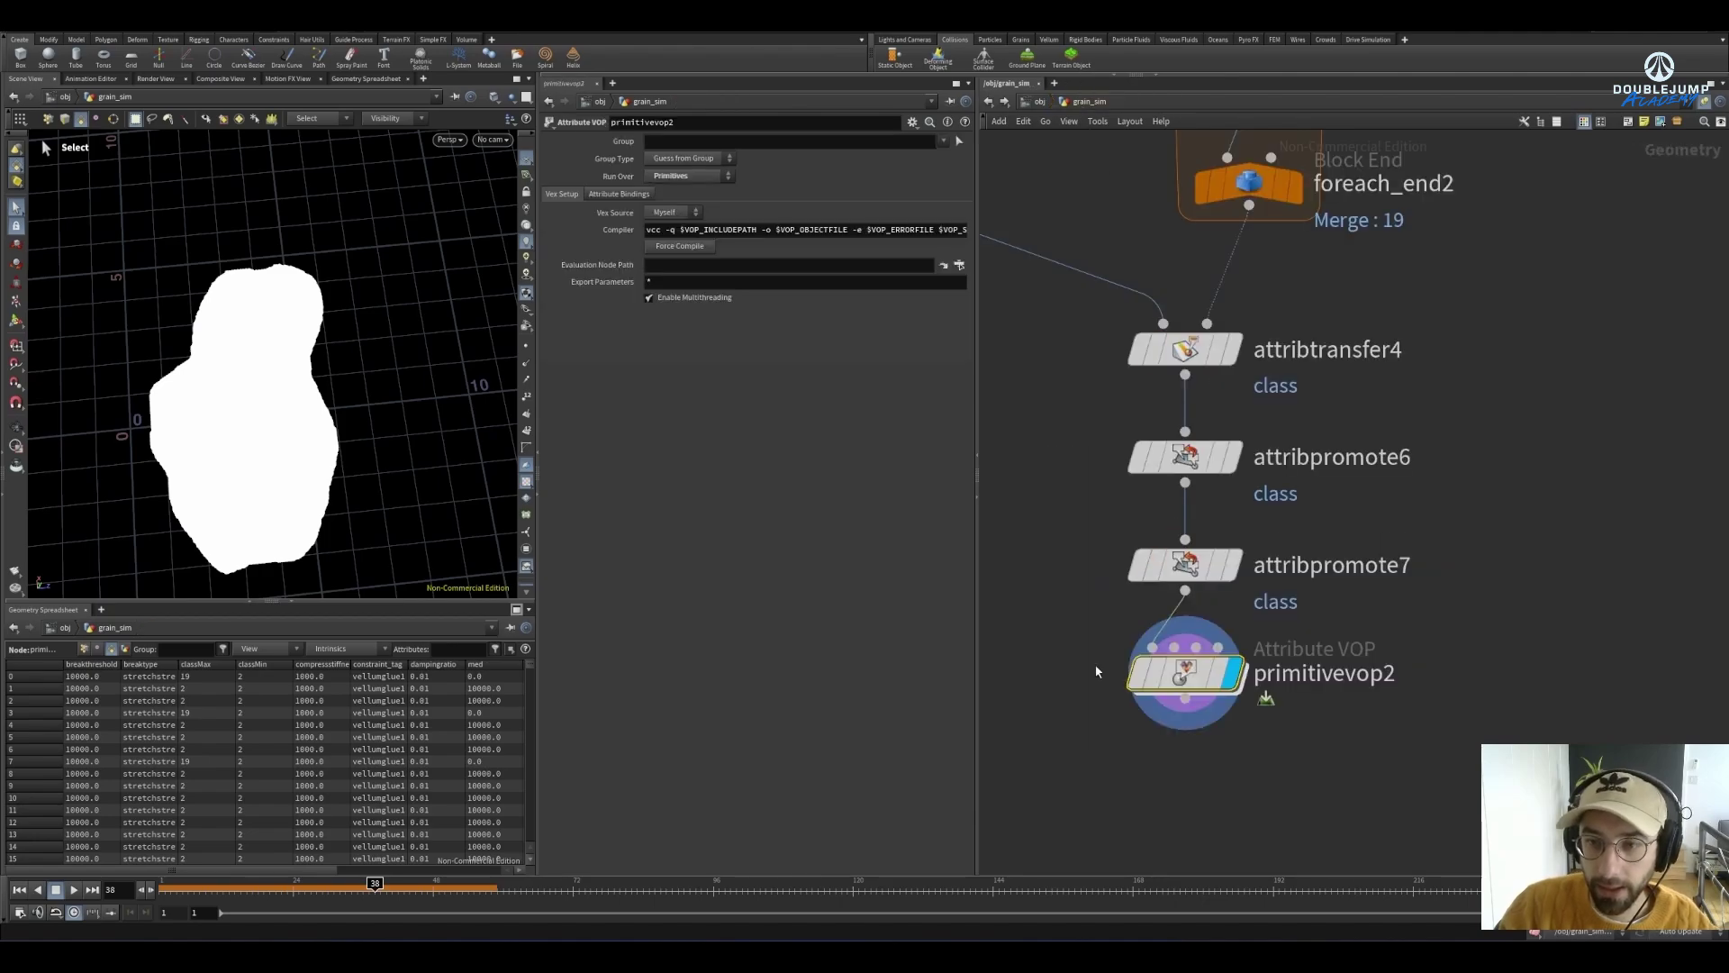
Move the simulation, import, GEO, CON, attribcopy1, set_breakthreshold and color2 nodes further down to make room below the fracture branches
{"action": "scroll", "coordinate": [1178, 297], "scroll_direction": "down", "scroll_amount": 5}
{"action": "scroll", "coordinate": [1311, 438], "scroll_direction": "up", "scroll_amount": 3}
{"action": "scroll", "coordinate": [1310, 439], "scroll_direction": "down", "scroll_amount": 4}
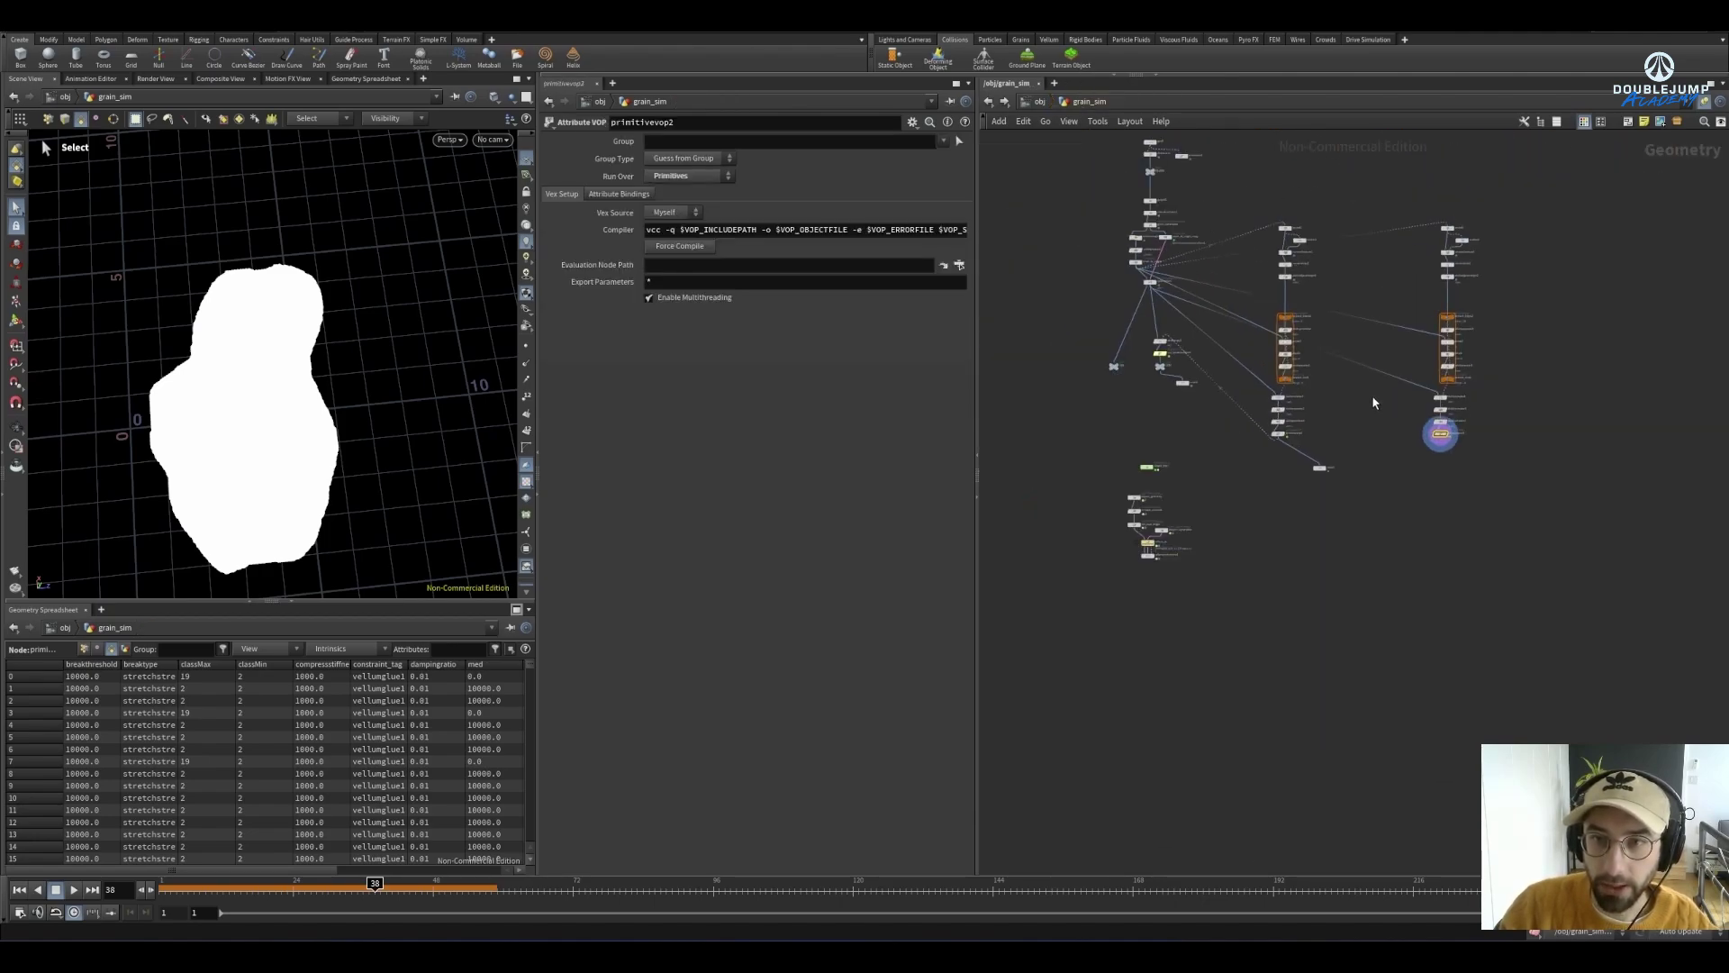
{"action": "left_click_drag", "start_coordinate": [1181, 780], "coordinate": [1030, 498]}
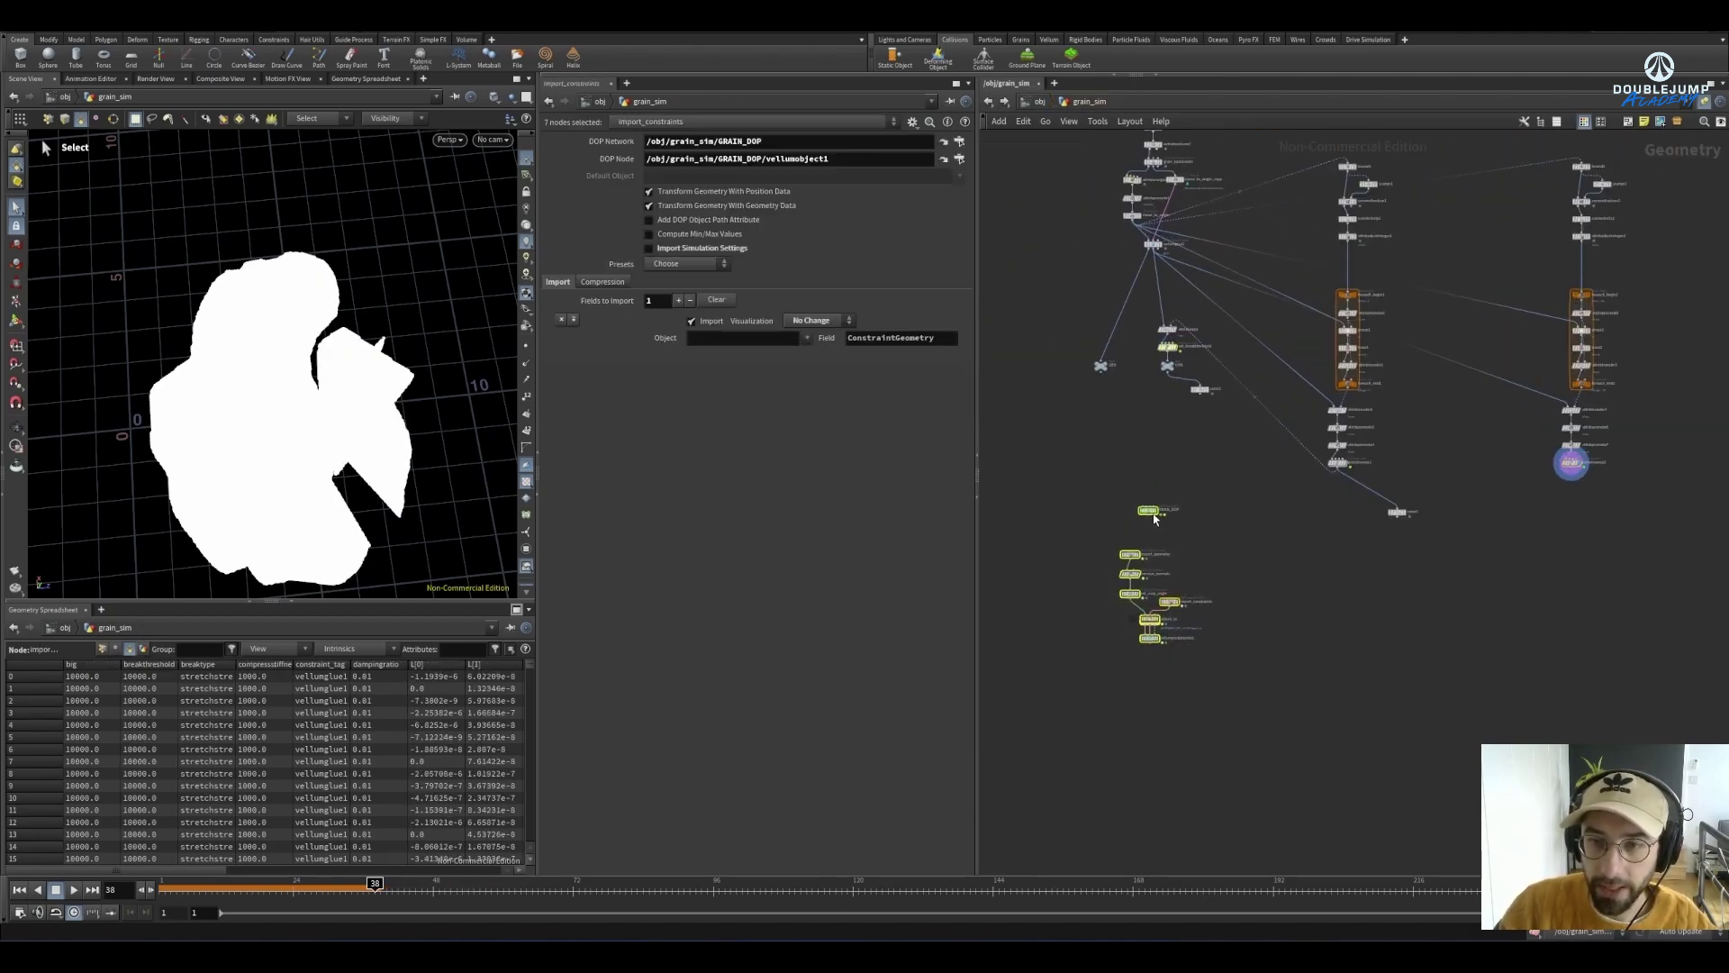
{"action": "left_click_drag", "start_coordinate": [1148, 510], "coordinate": [1141, 765]}
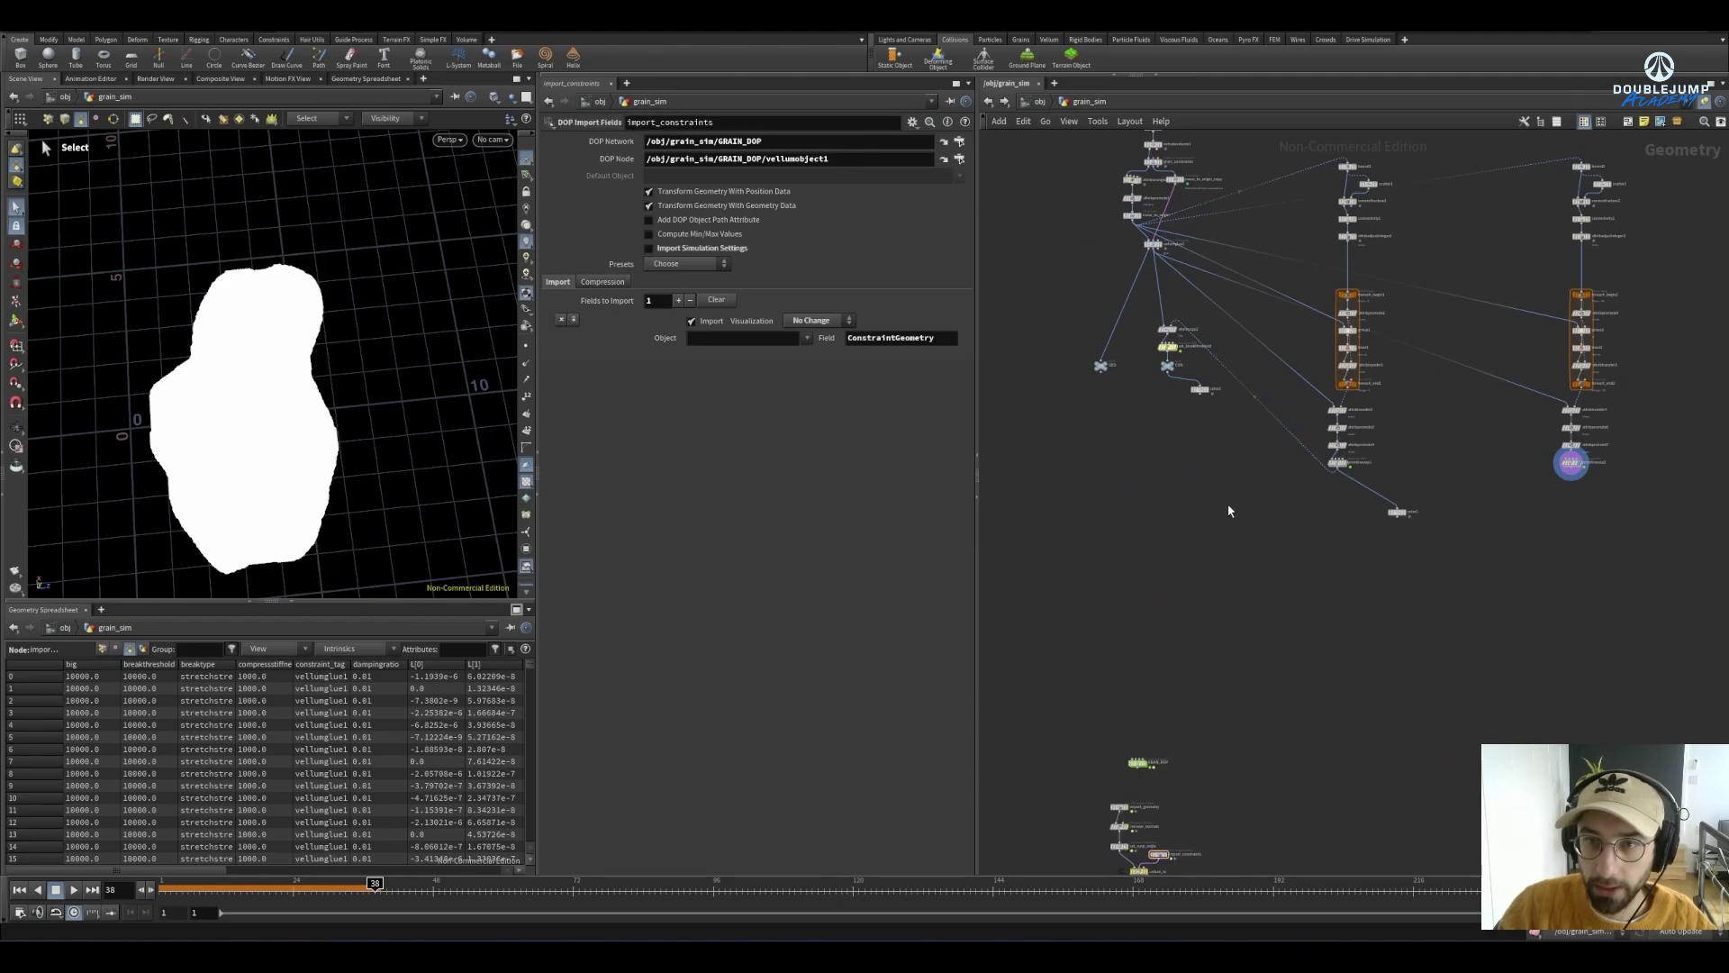
{"action": "left_click_drag", "start_coordinate": [1228, 505], "coordinate": [1184, 688]}
{"action": "left_click", "coordinate": [1261, 513]}
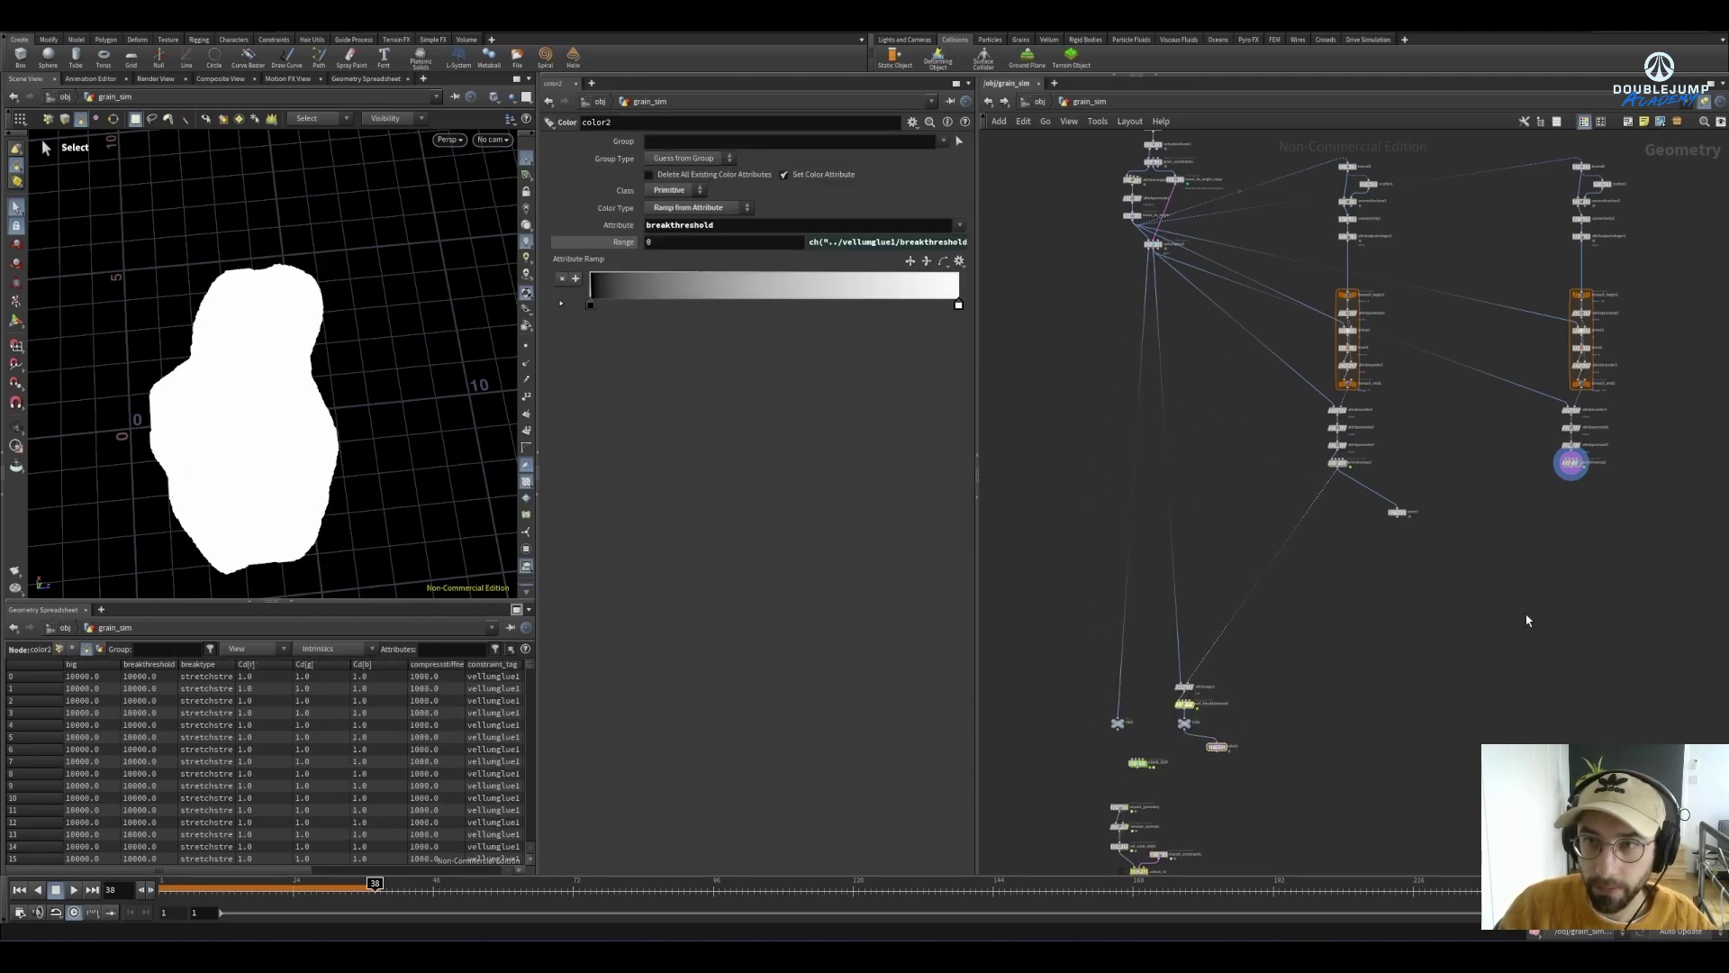
Tidy the wires feeding both fracture branches by routing them through two dots, one between the branches and one above them
{"action": "middle_click_drag", "start_coordinate": [1448, 641], "coordinate": [1386, 755]}
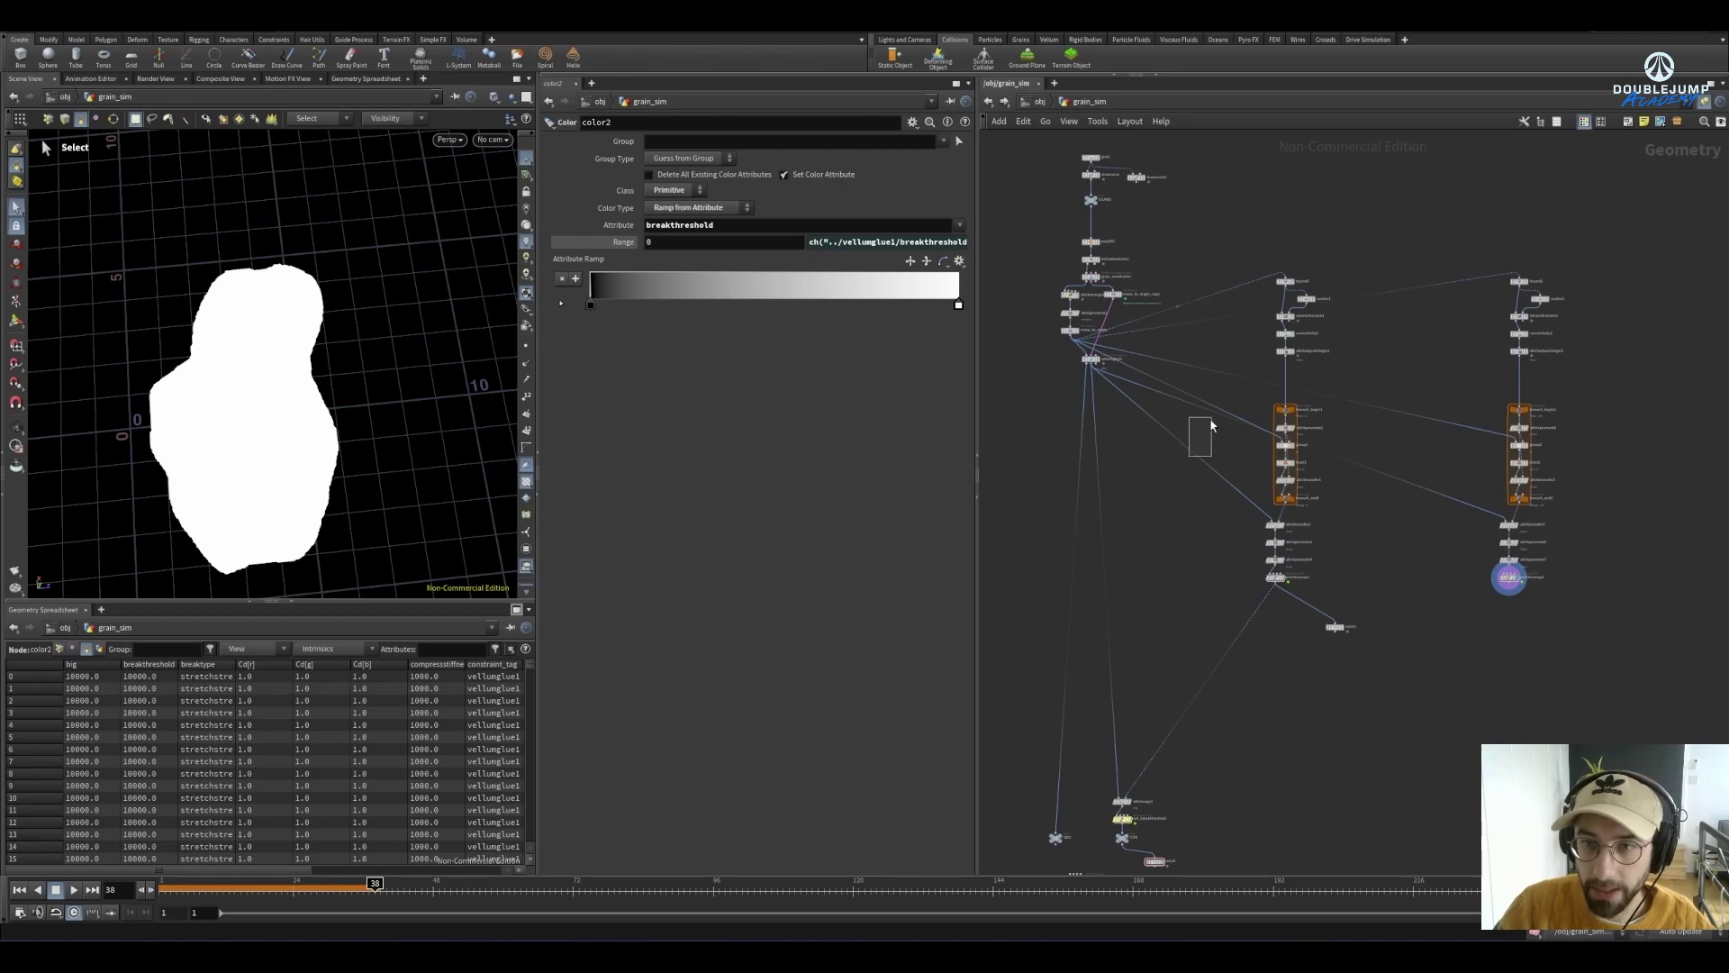
{"action": "left_click_drag", "start_coordinate": [1211, 426], "coordinate": [1391, 466]}
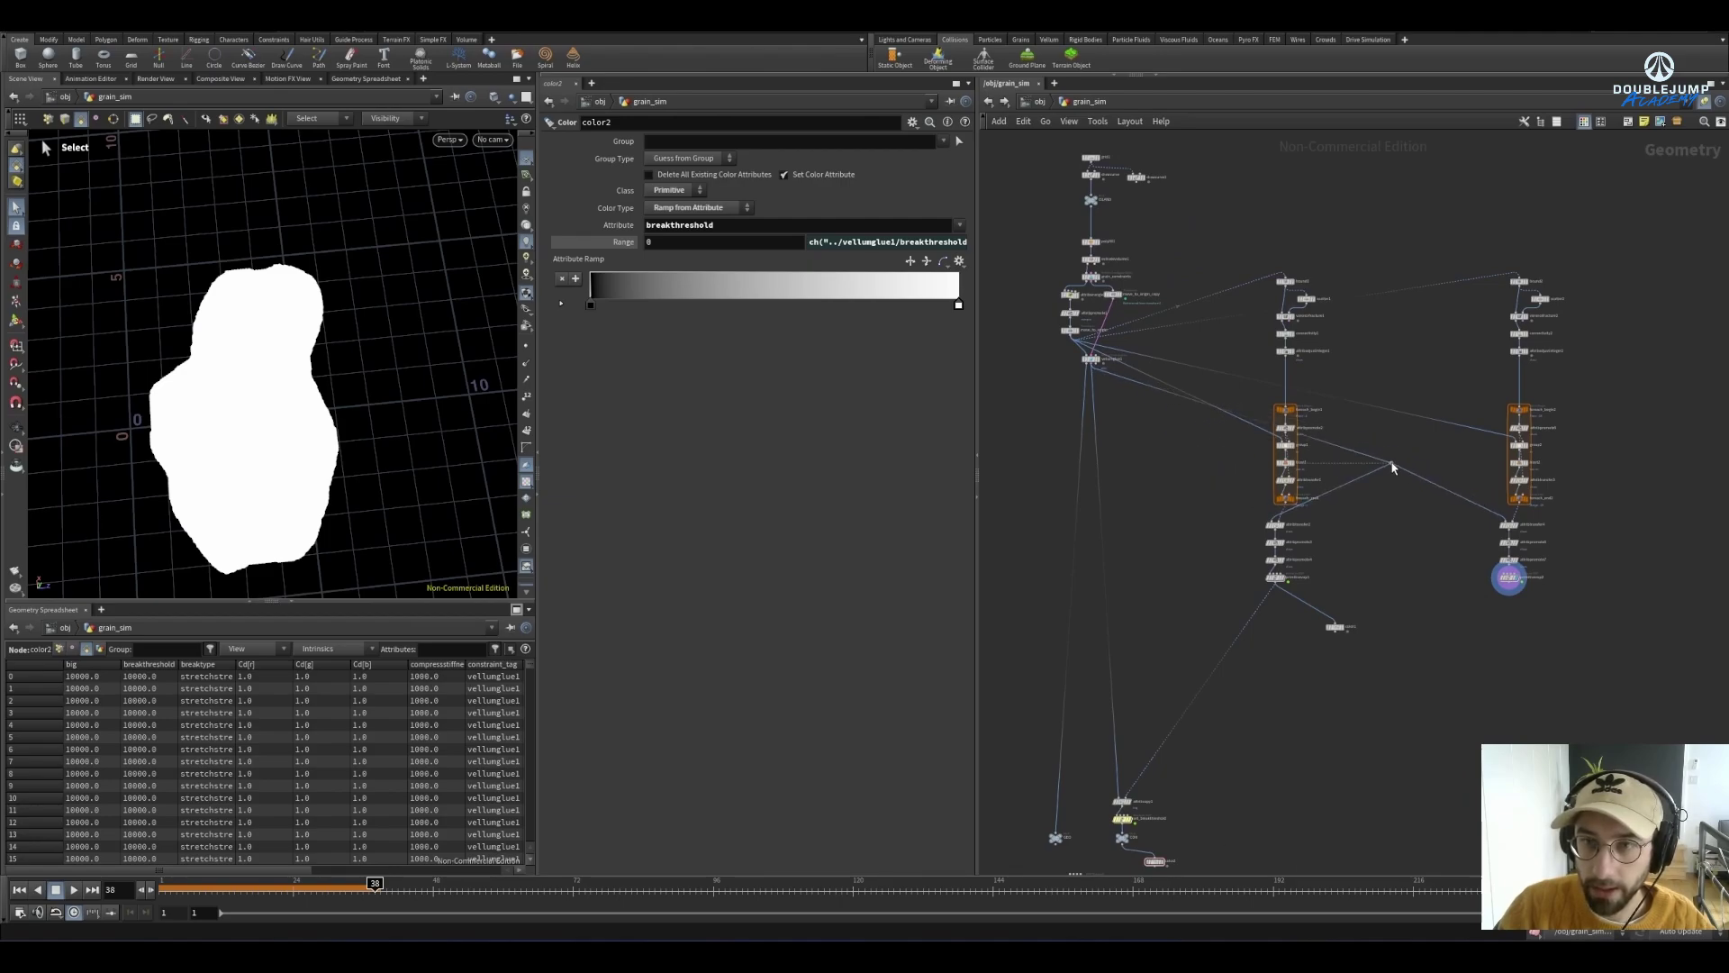
{"action": "left_click_drag", "start_coordinate": [1182, 388], "coordinate": [1423, 207]}
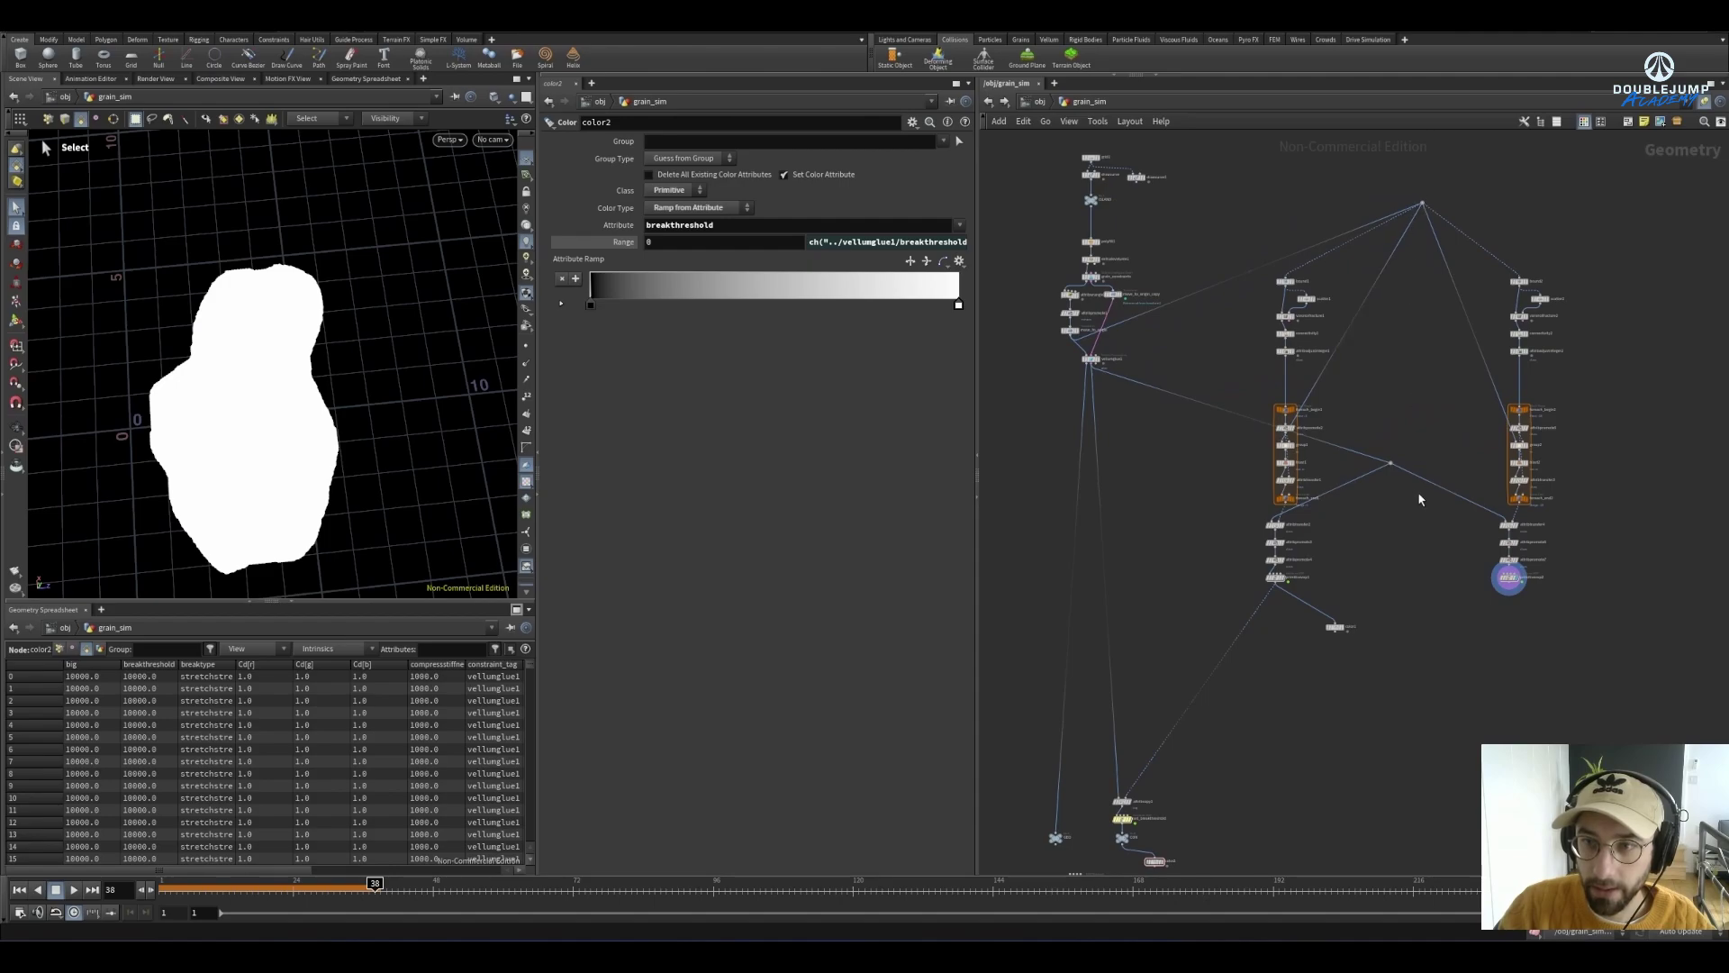
{"action": "left_click_drag", "start_coordinate": [1420, 498], "coordinate": [1423, 437]}
Duplicate attribcopy1, insert the copy between it and set_breakthreshold, and connect primitivevop2 to the copy's second input
{"action": "scroll", "coordinate": [1354, 780], "scroll_direction": "up", "scroll_amount": 2}
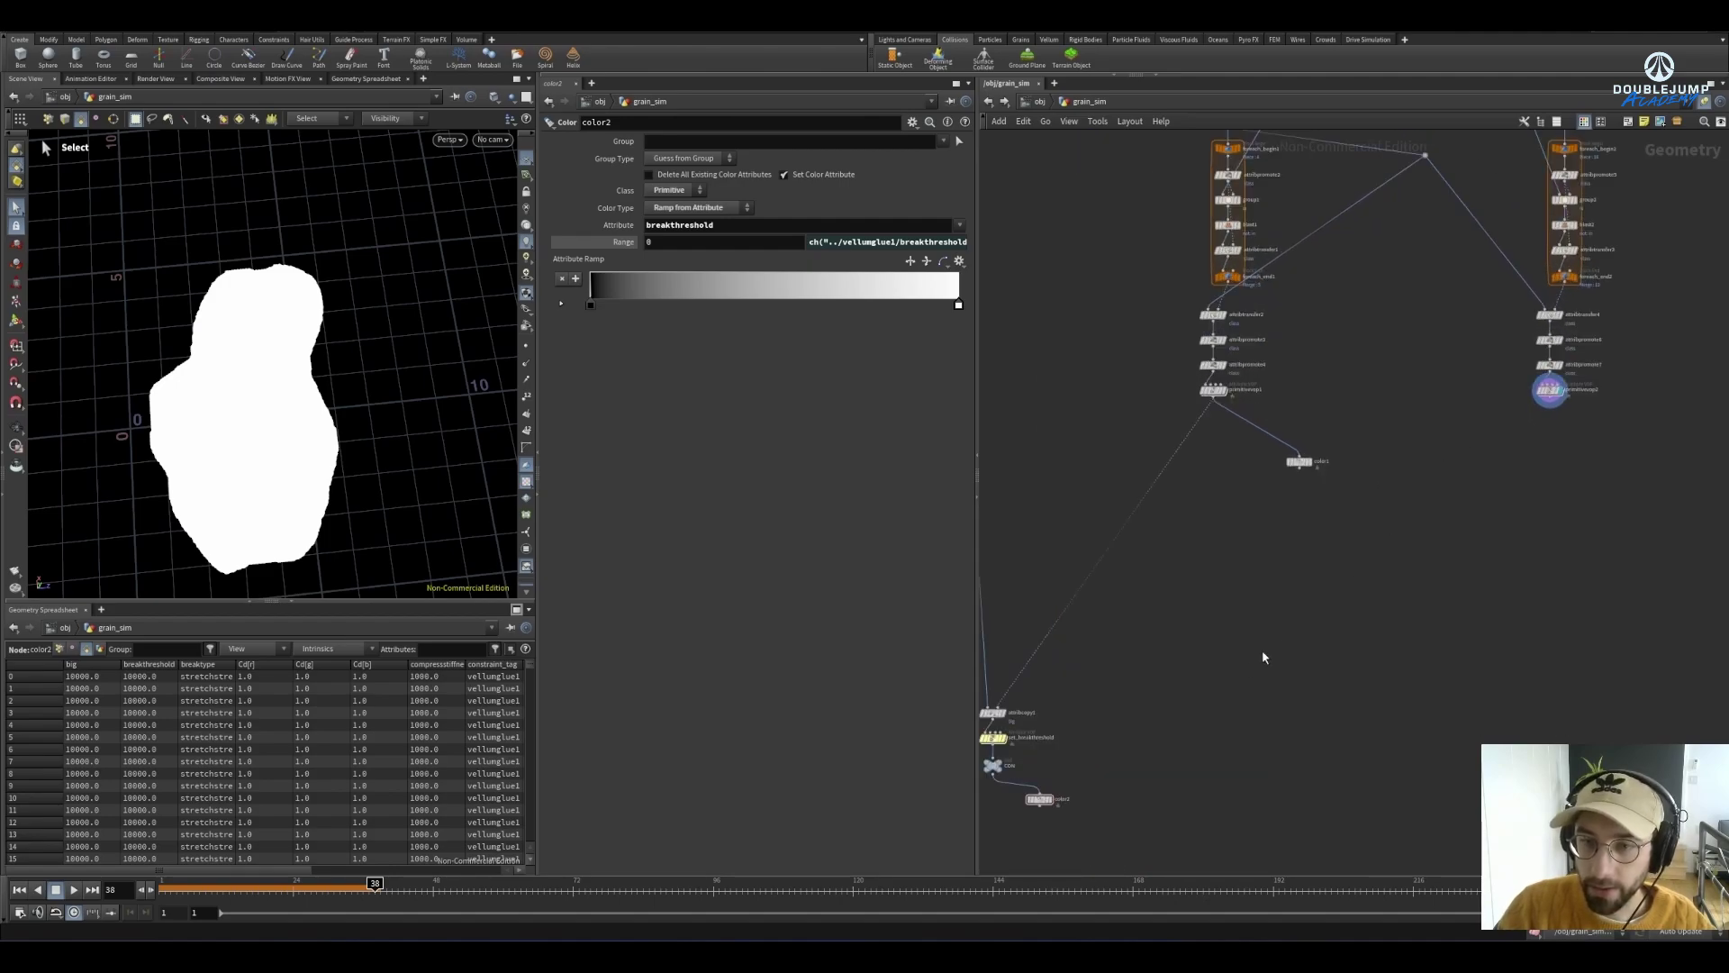
{"action": "scroll", "coordinate": [1439, 641], "scroll_direction": "left", "scroll_amount": 5}
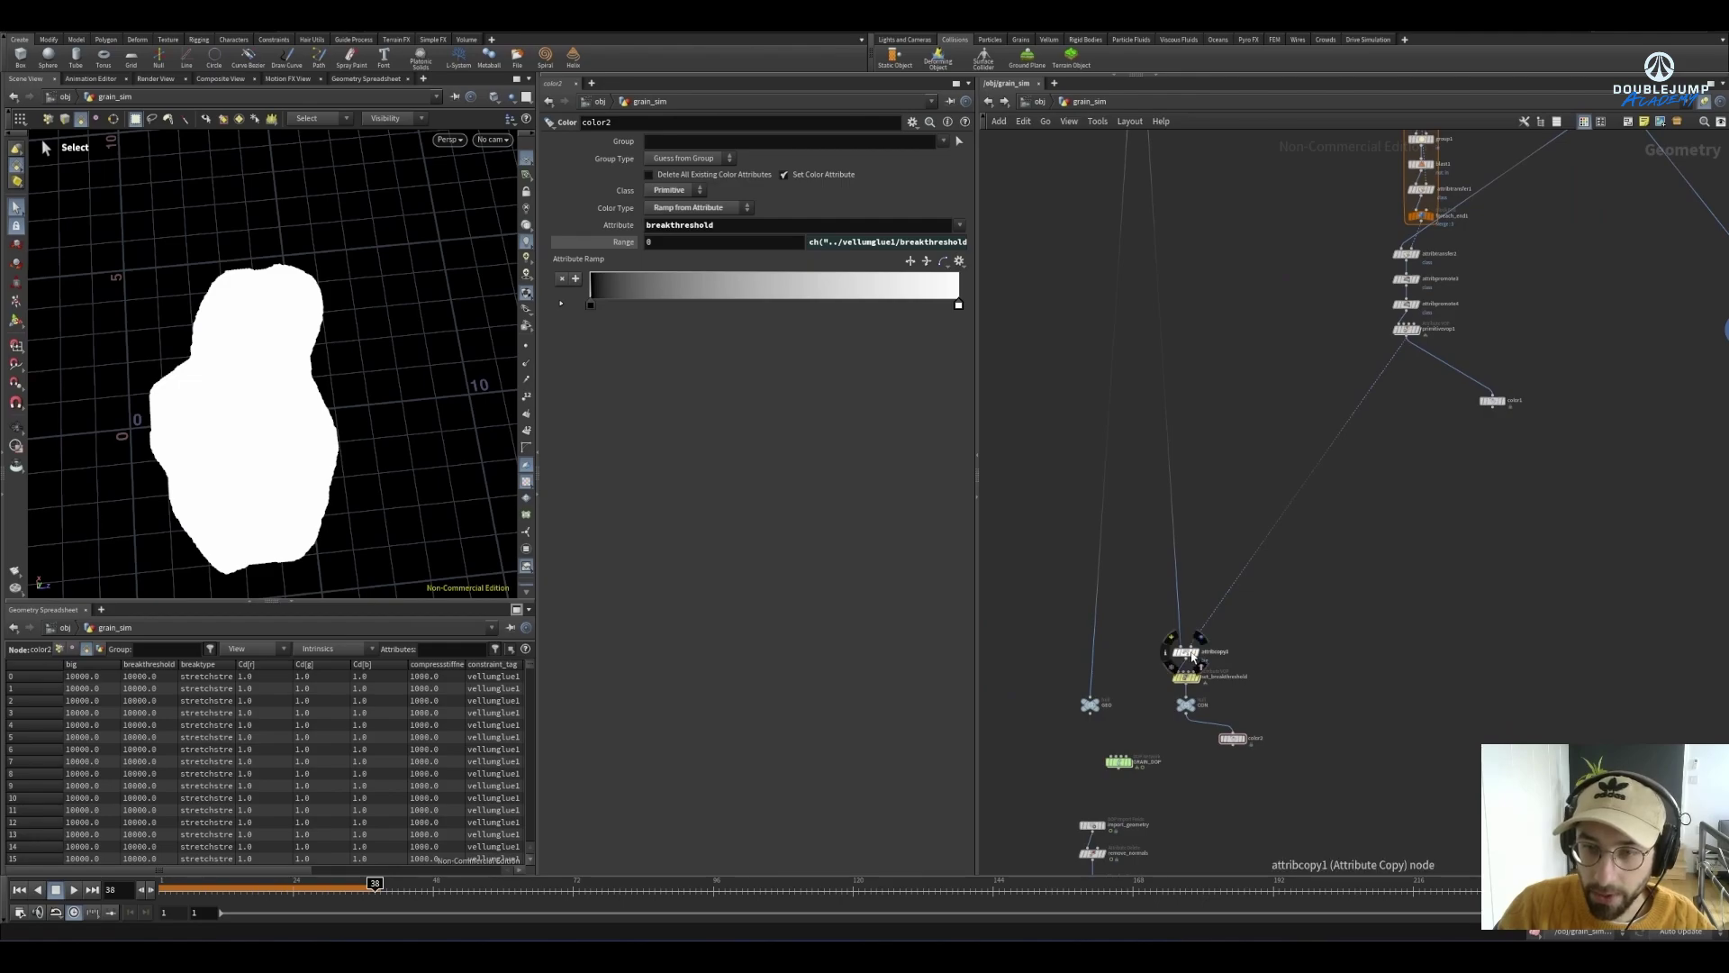
{"action": "left_click_drag", "start_coordinate": [1191, 659], "coordinate": [1192, 586]}
{"action": "key", "text": "ctrl+c"}
{"action": "key", "text": "ctrl+v"}
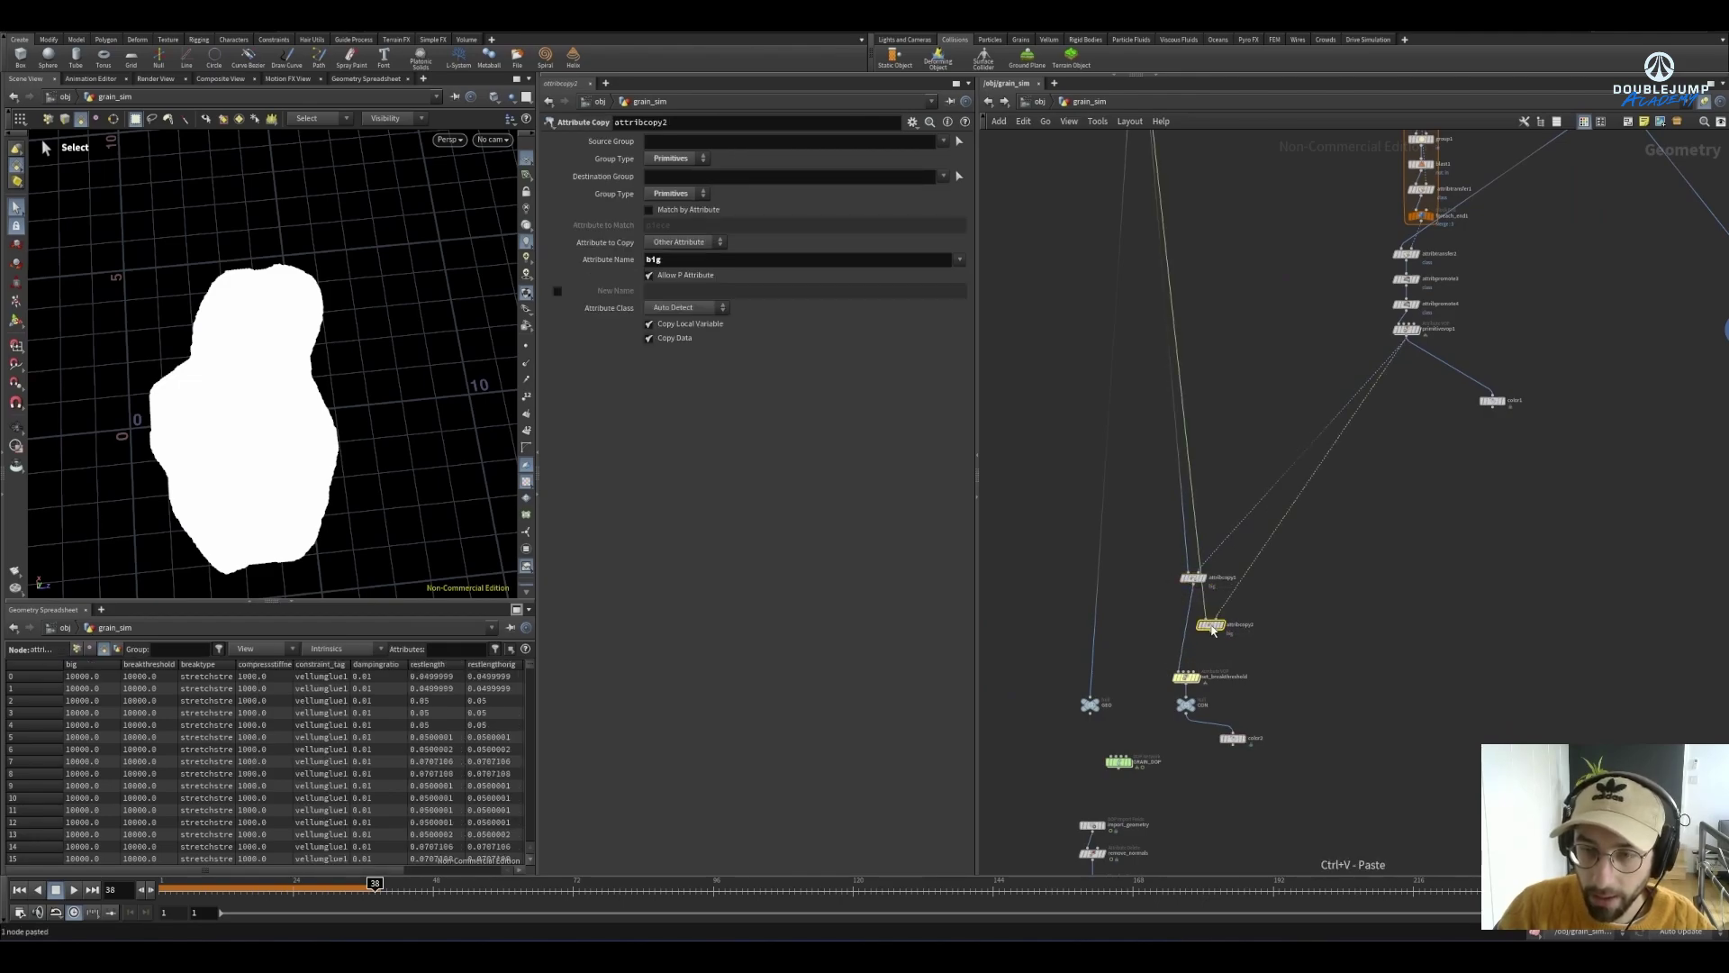
{"action": "left_click", "coordinate": [1196, 618]}
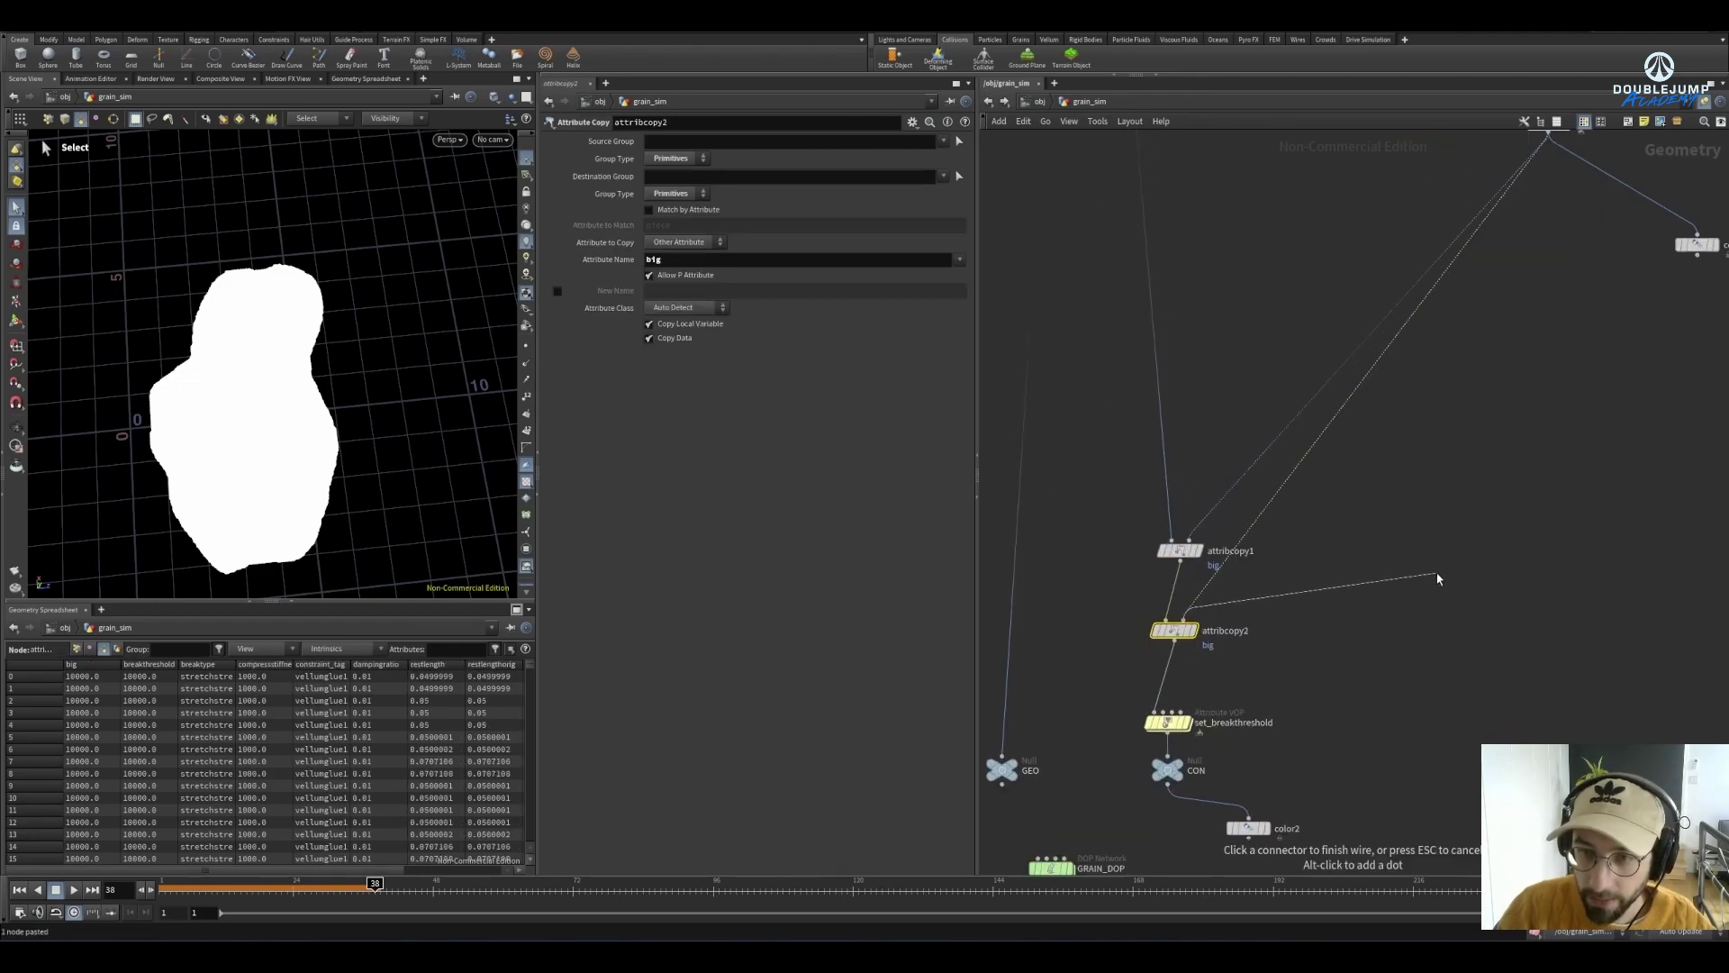
{"action": "scroll", "coordinate": [1324, 529], "scroll_direction": "right", "scroll_amount": 4}
{"action": "scroll", "coordinate": [1497, 451], "scroll_direction": "up", "scroll_amount": 2}
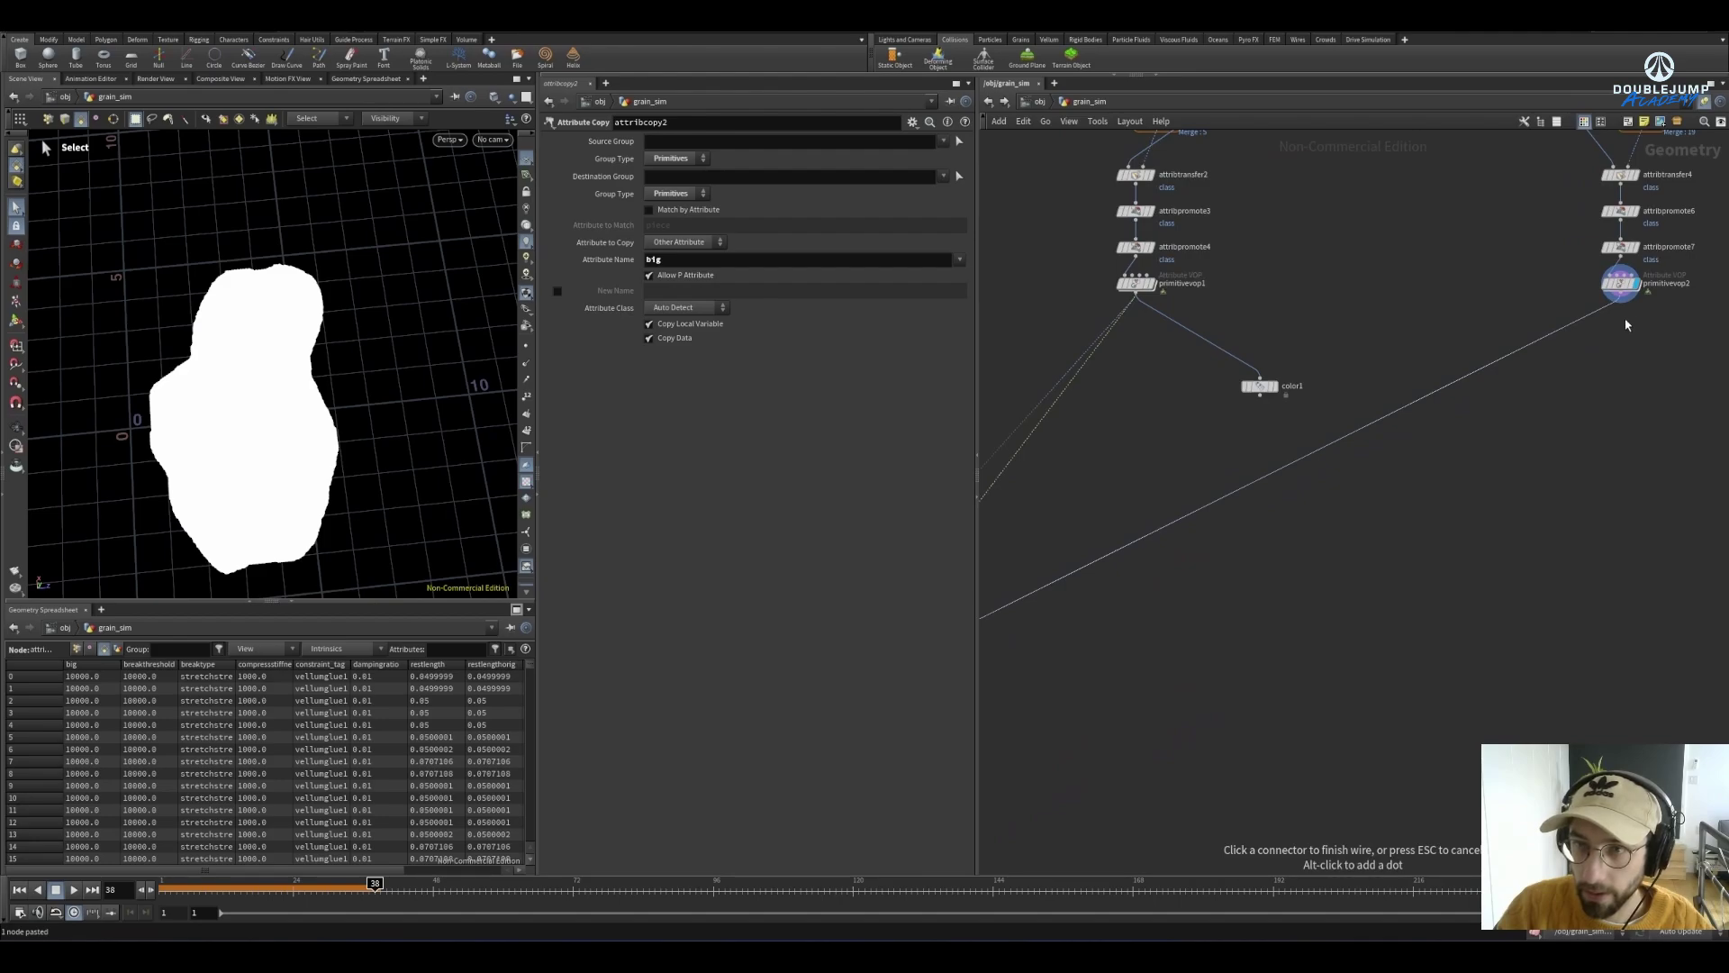
{"action": "left_click", "coordinate": [1626, 317]}
{"action": "scroll", "coordinate": [1572, 405], "scroll_direction": "down", "scroll_amount": 3}
{"action": "scroll", "coordinate": [1167, 529], "scroll_direction": "up", "scroll_amount": 3}
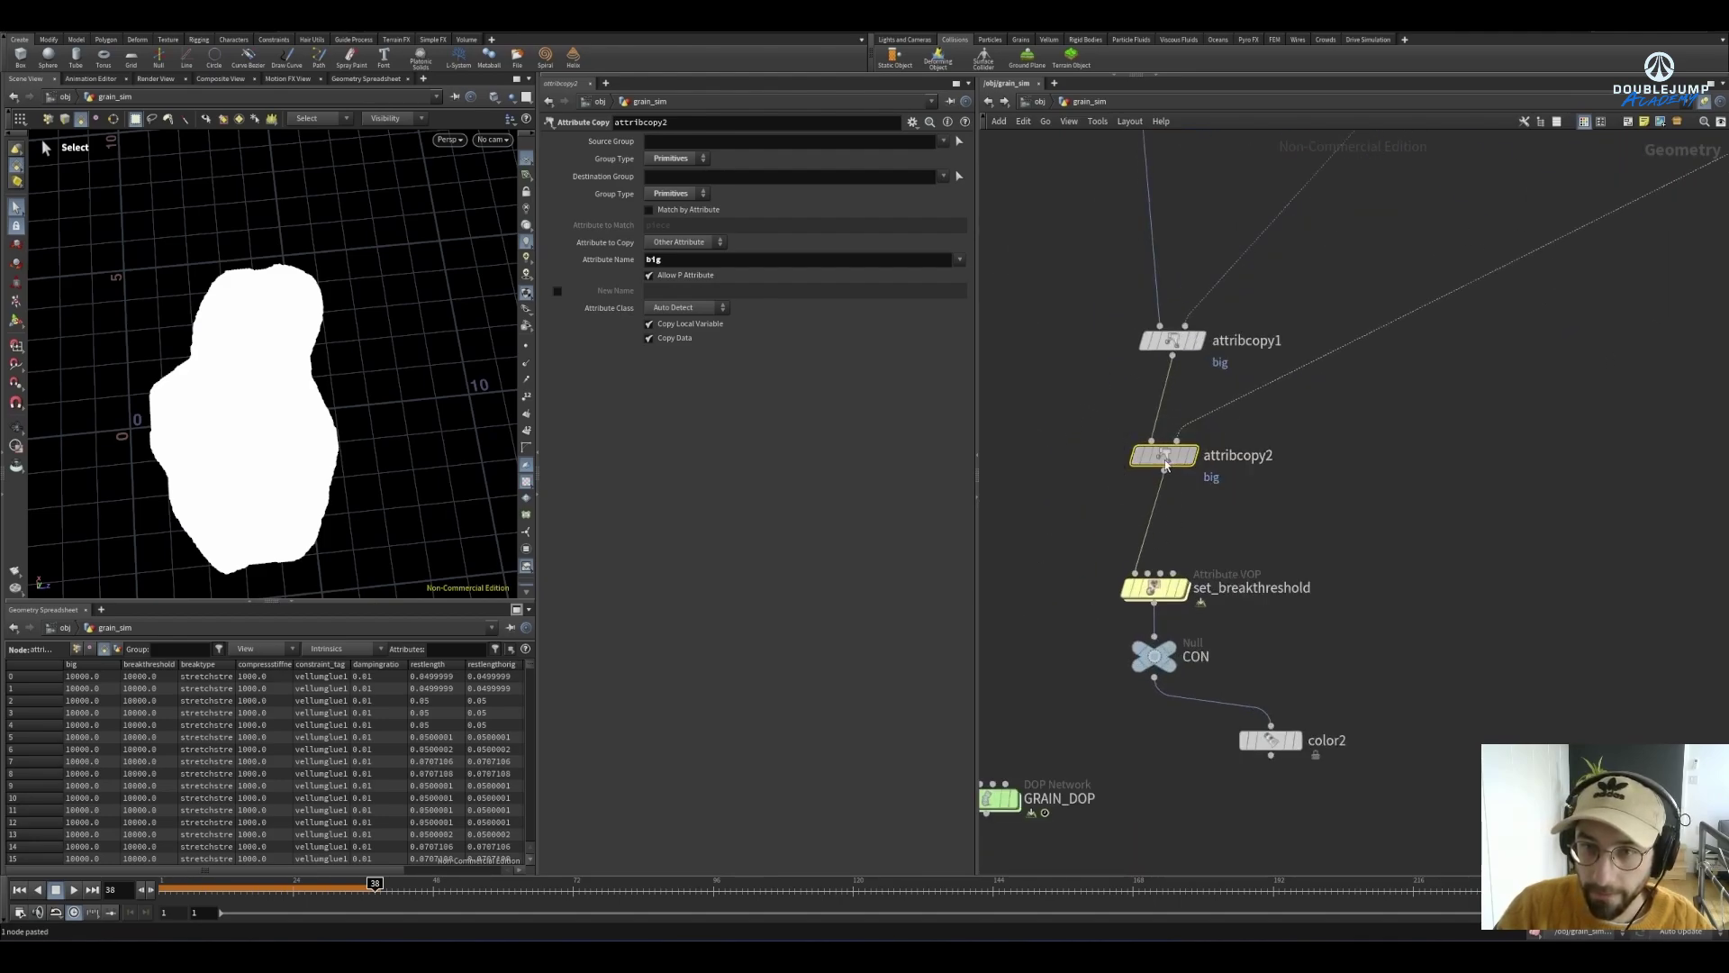
Set attribcopy2's Attribute Name to med only, removing big
{"action": "left_click", "coordinate": [957, 262]}
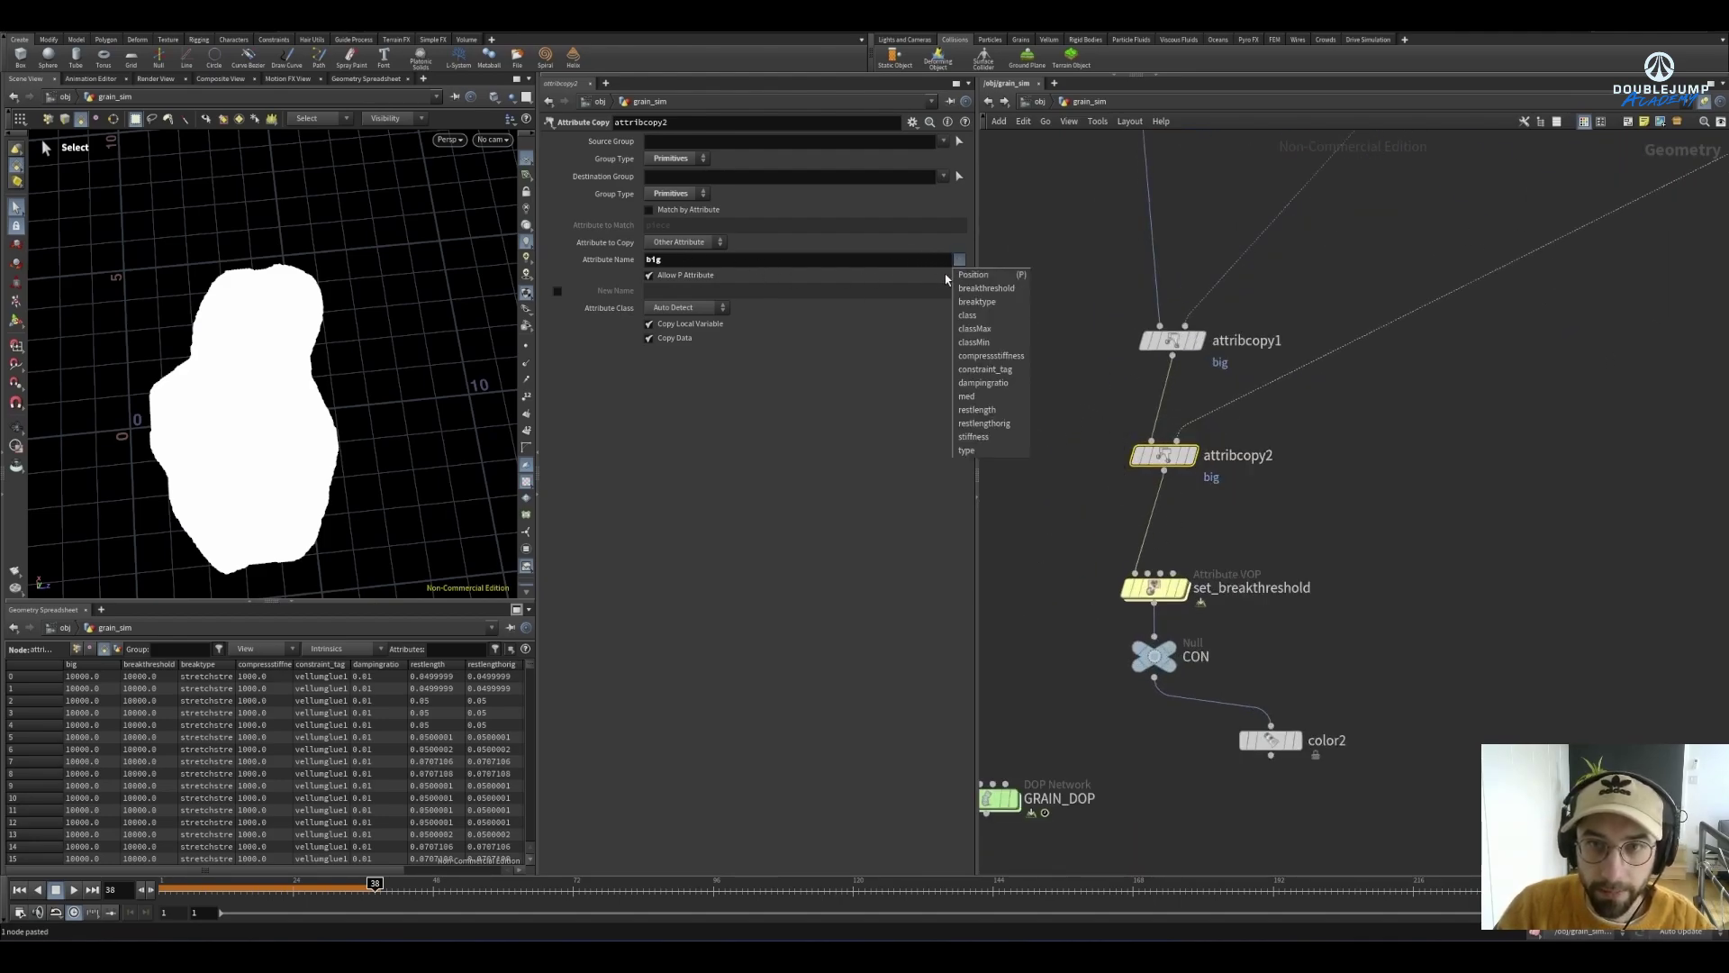
{"action": "left_click", "coordinate": [993, 397]}
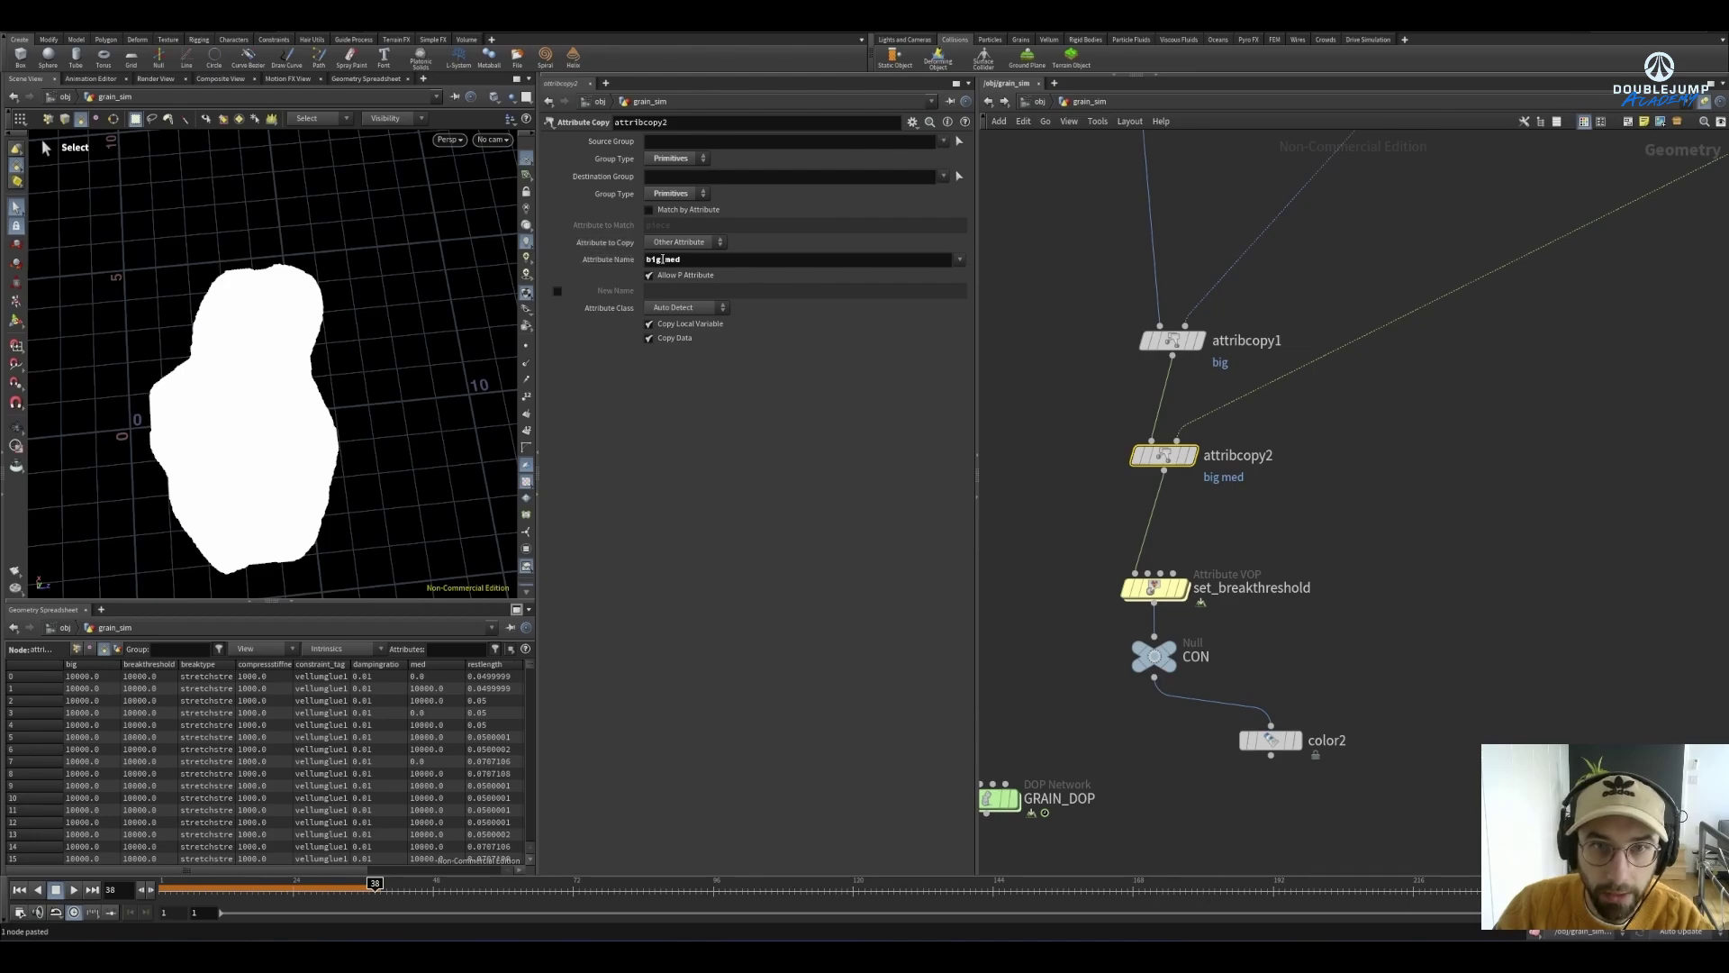
{"action": "double_click", "coordinate": [665, 259]}
{"action": "key", "text": "Delete"}
{"action": "key", "text": "Delete"}
{"action": "key", "text": "Return"}
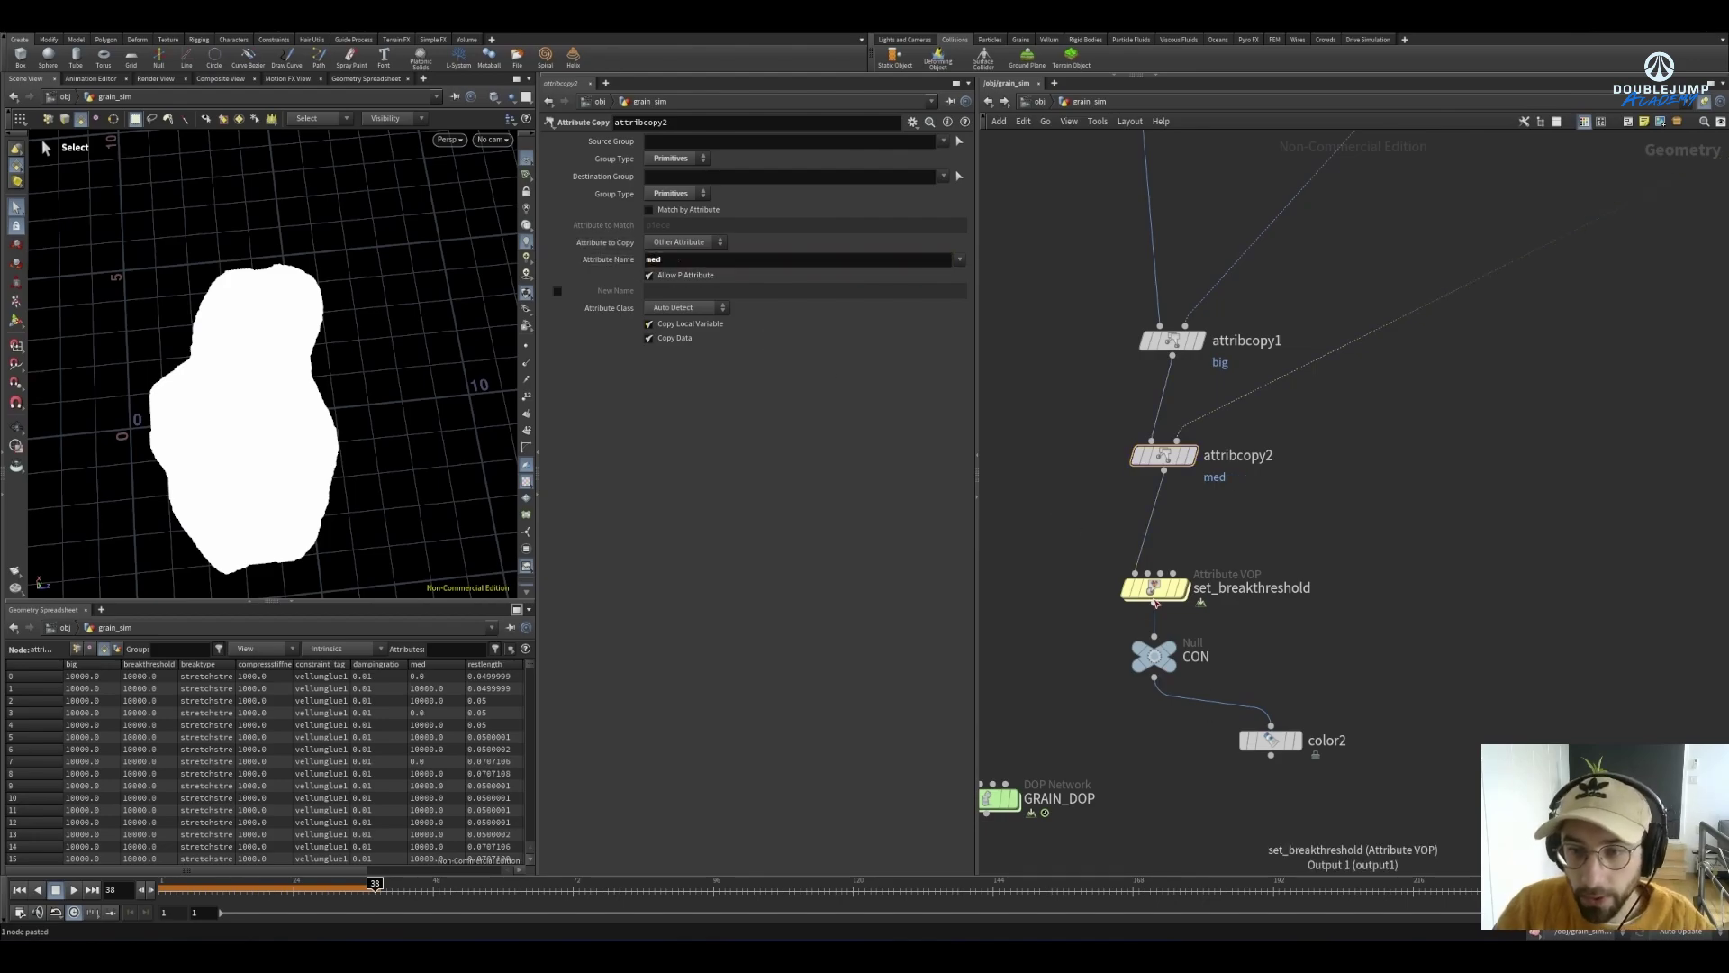
Inside set_breakthreshold, duplicate the big bind, name the copy med, and connect it to min1's third input
{"action": "double_click", "coordinate": [1153, 590]}
{"action": "scroll", "coordinate": [1159, 598], "scroll_direction": "up", "scroll_amount": 2}
{"action": "left_click", "coordinate": [1277, 535]}
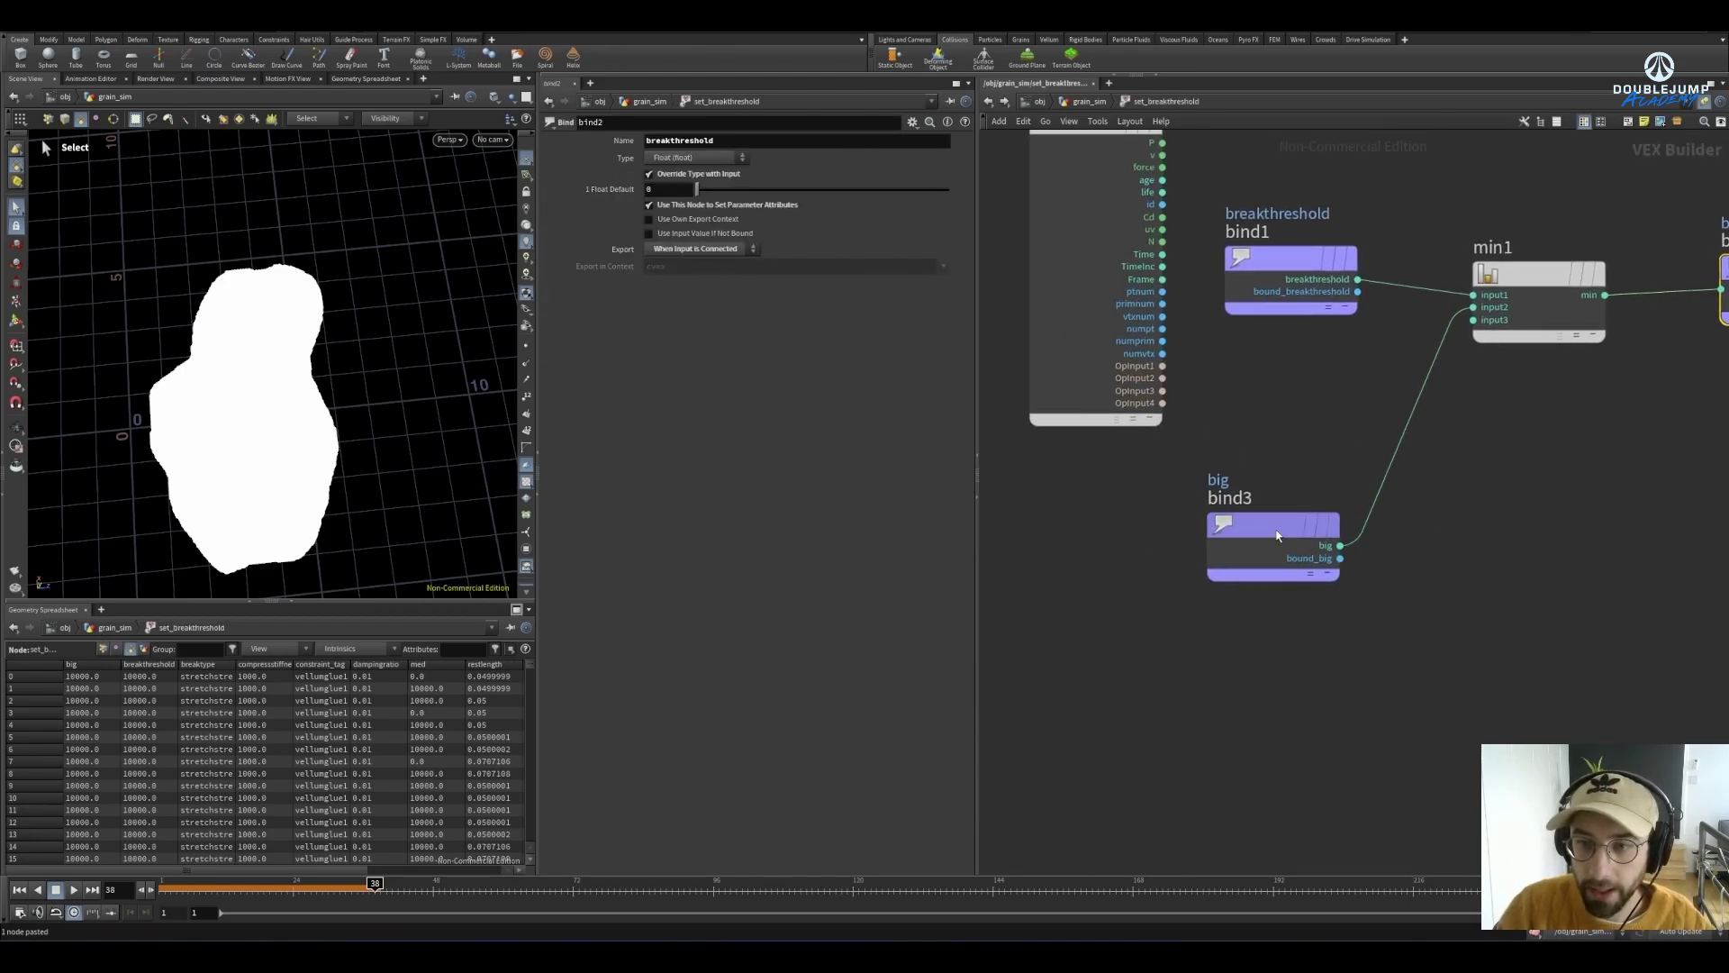
{"action": "key", "text": "ctrl+v"}
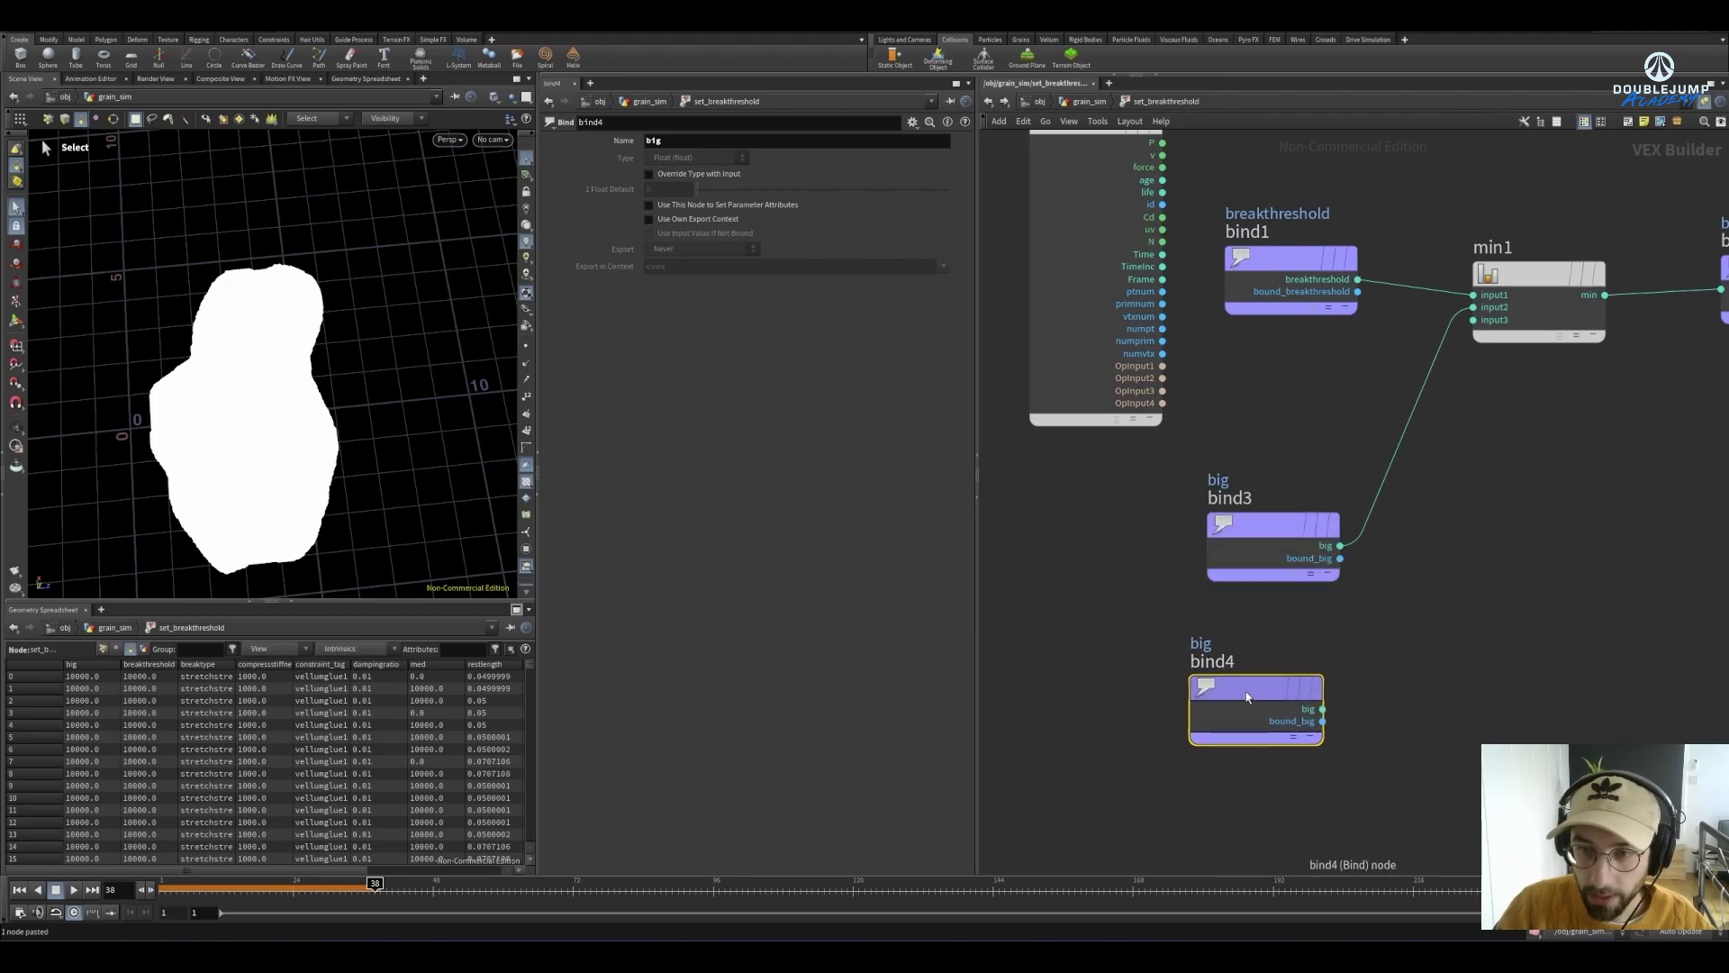
{"action": "left_click", "coordinate": [666, 142]}
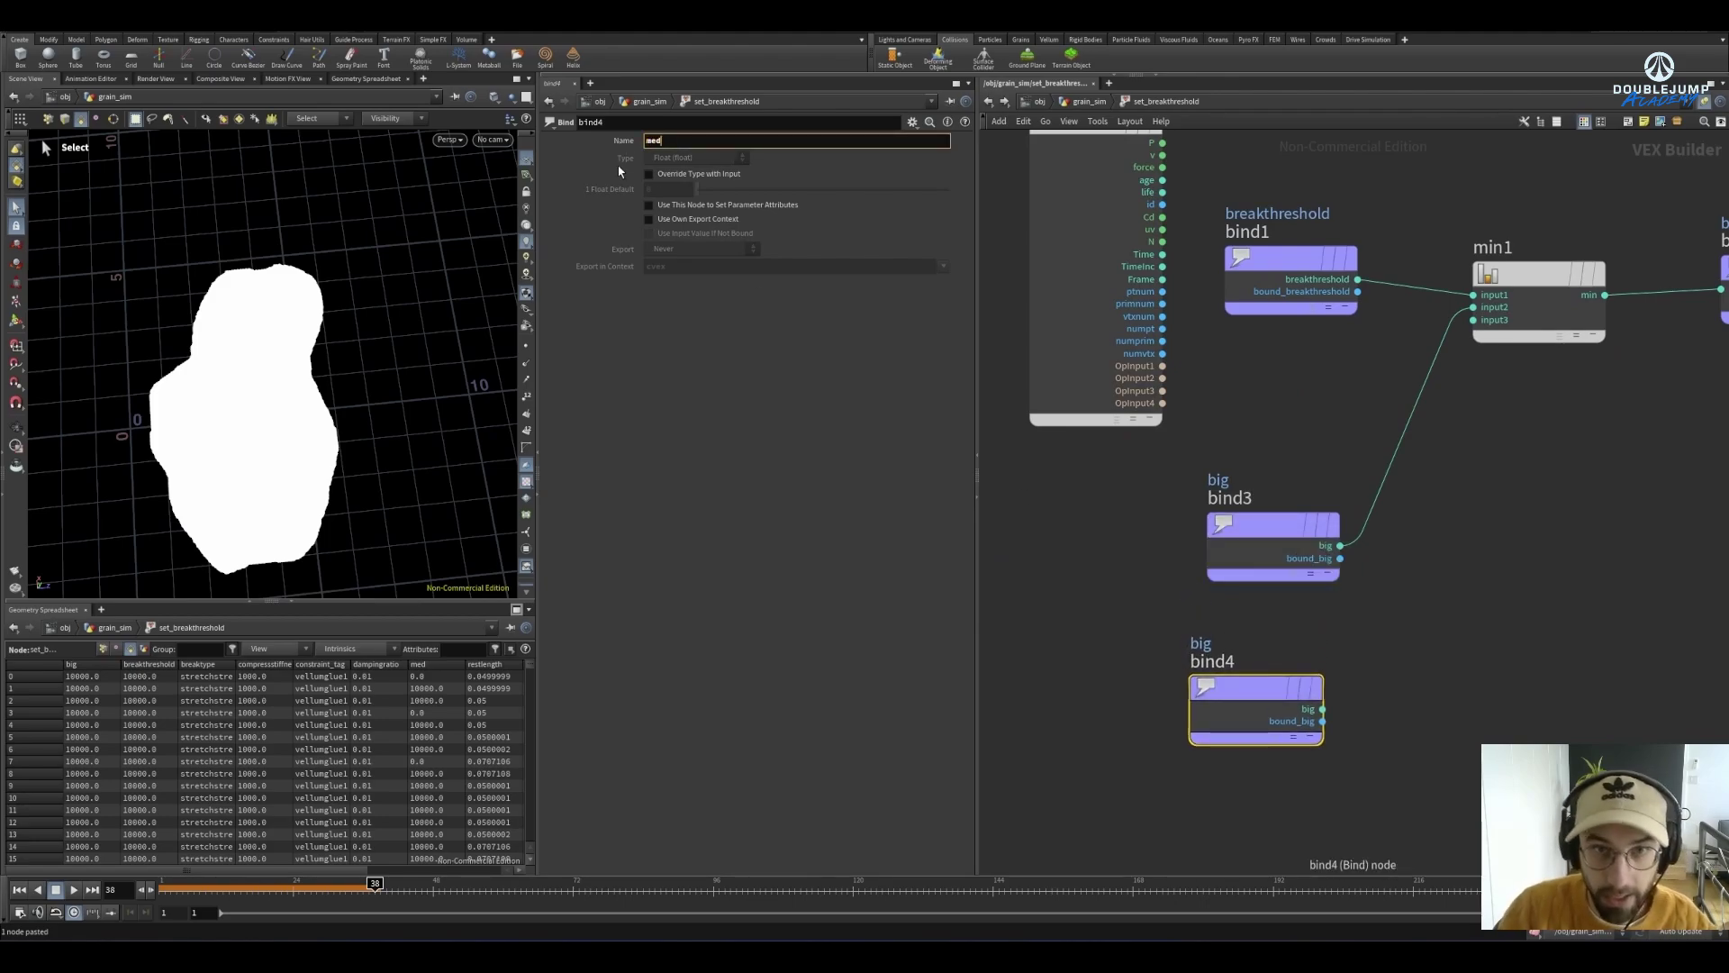
{"action": "key", "text": "Return"}
{"action": "left_click_drag", "start_coordinate": [1323, 710], "coordinate": [1474, 320]}
{"action": "left_click_drag", "start_coordinate": [1259, 560], "coordinate": [1277, 527]}
{"action": "left_click_drag", "start_coordinate": [1251, 707], "coordinate": [1306, 705]}
{"action": "key", "text": "u"}
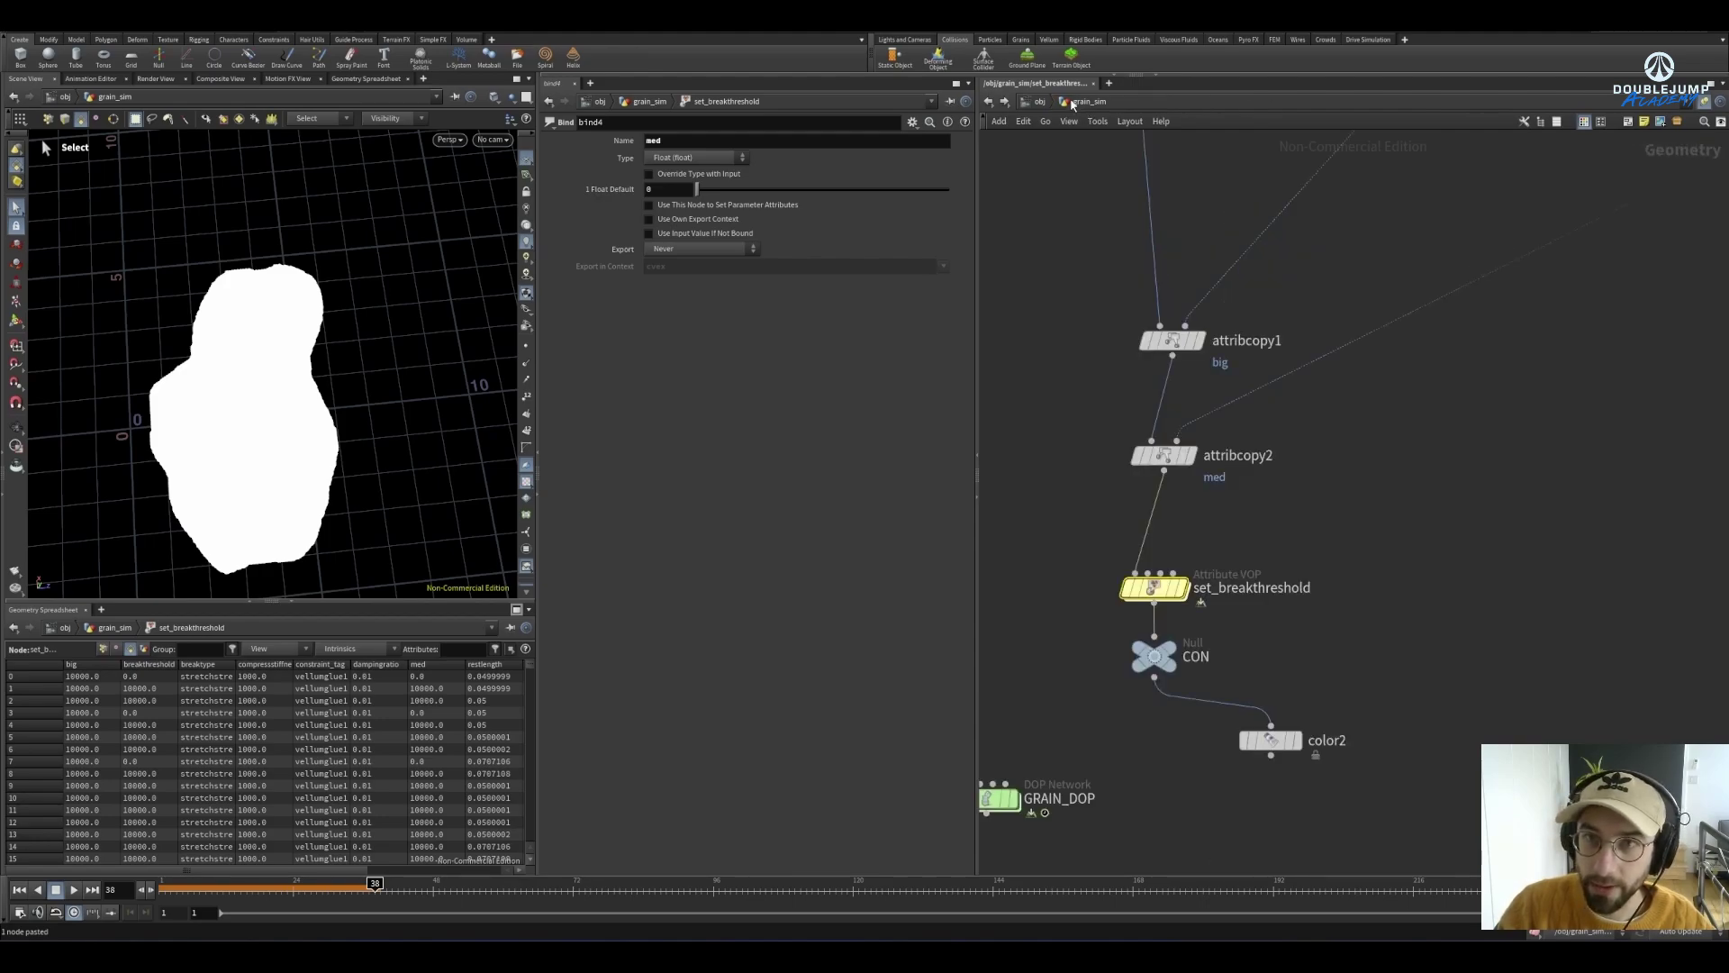
Display color2 to check the fracture lines, and run the simulation inside GRAIN_DOP from frame 1 to examine how the sheet breaks
{"action": "left_click", "coordinate": [1270, 740]}
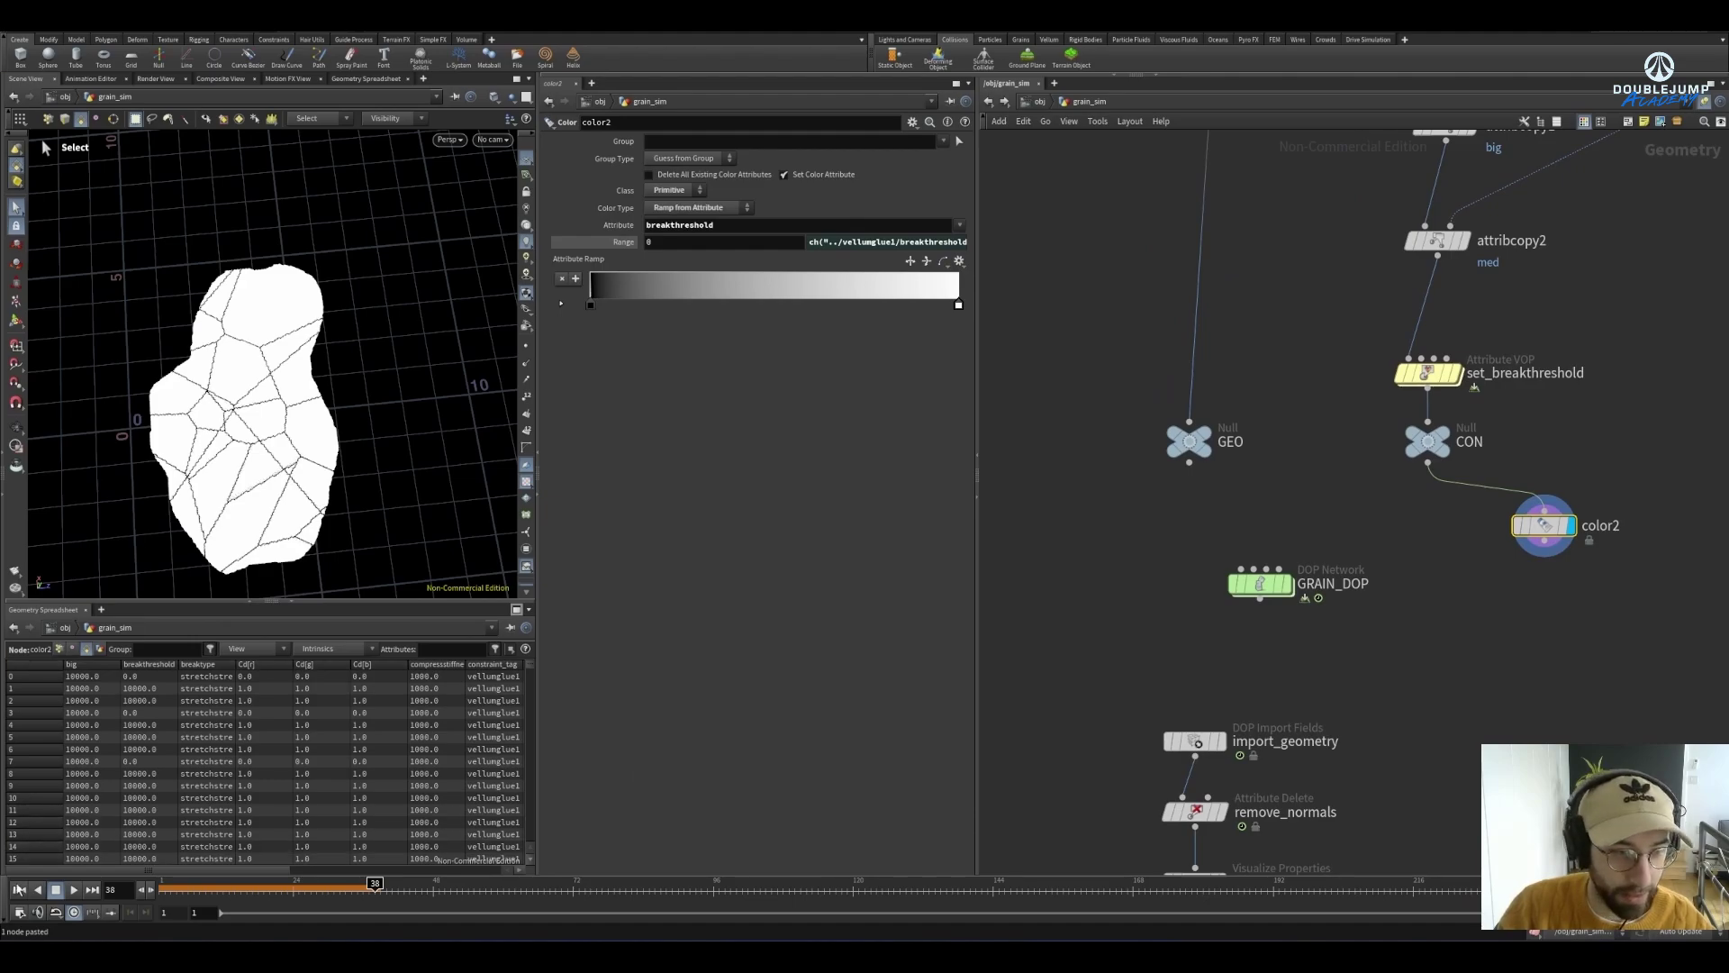
{"action": "left_click", "coordinate": [19, 889]}
{"action": "double_click", "coordinate": [1261, 583]}
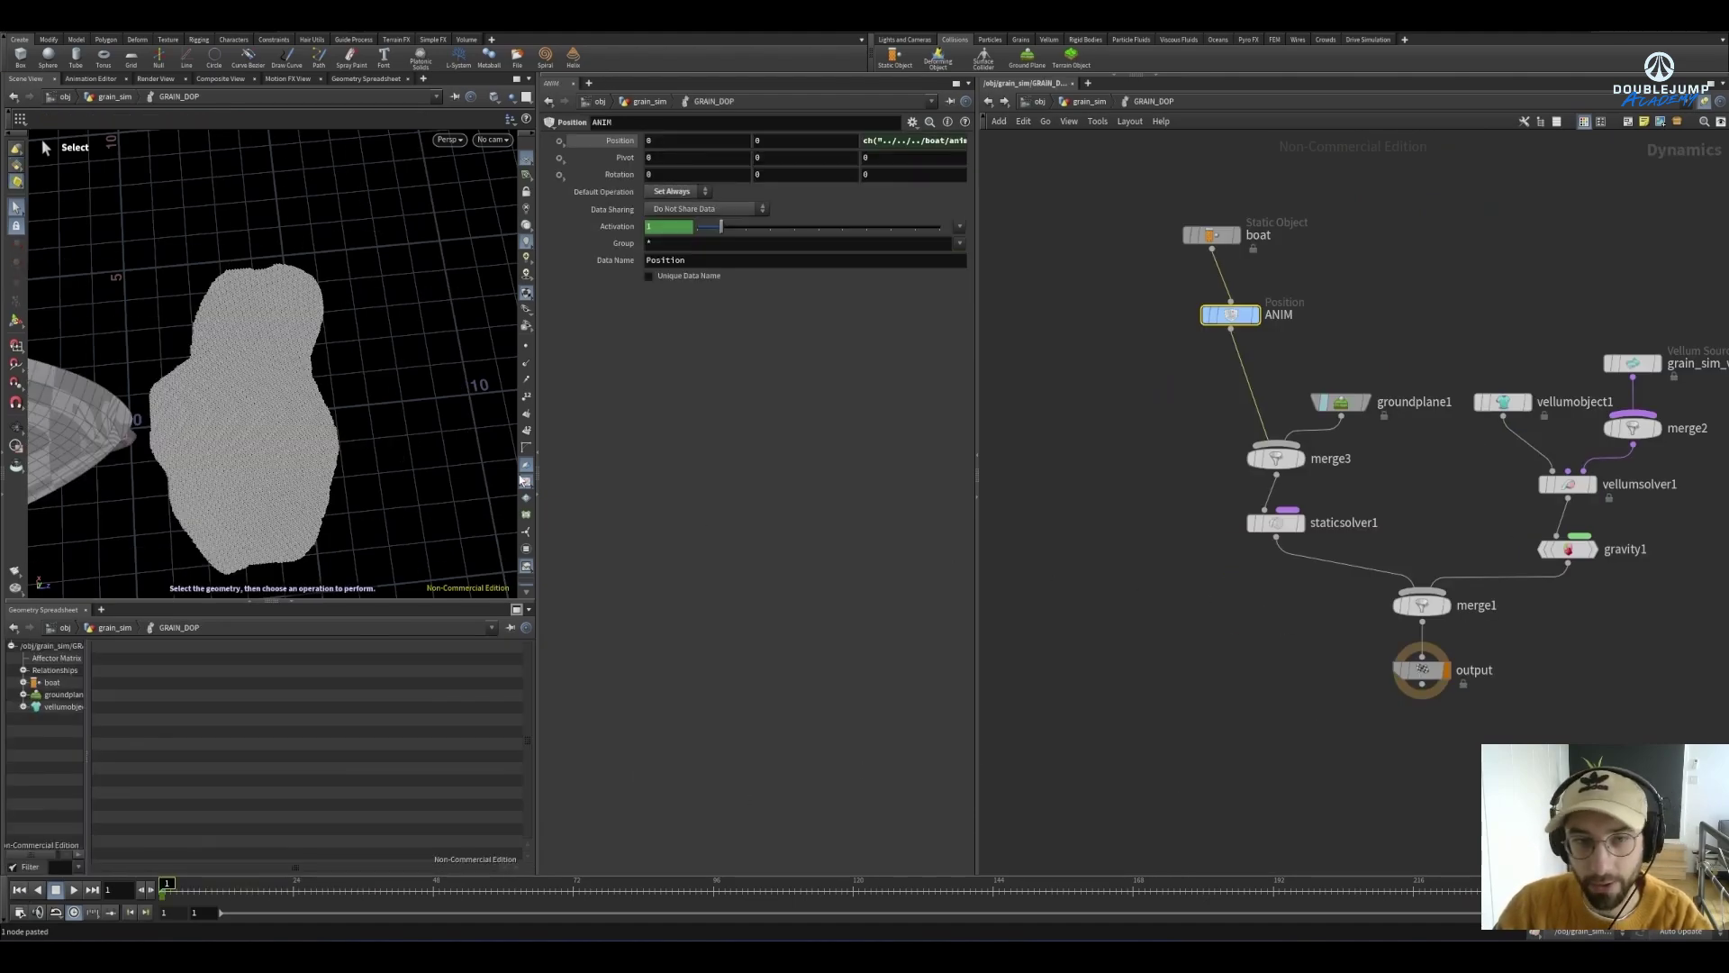
{"action": "key", "text": "Up"}
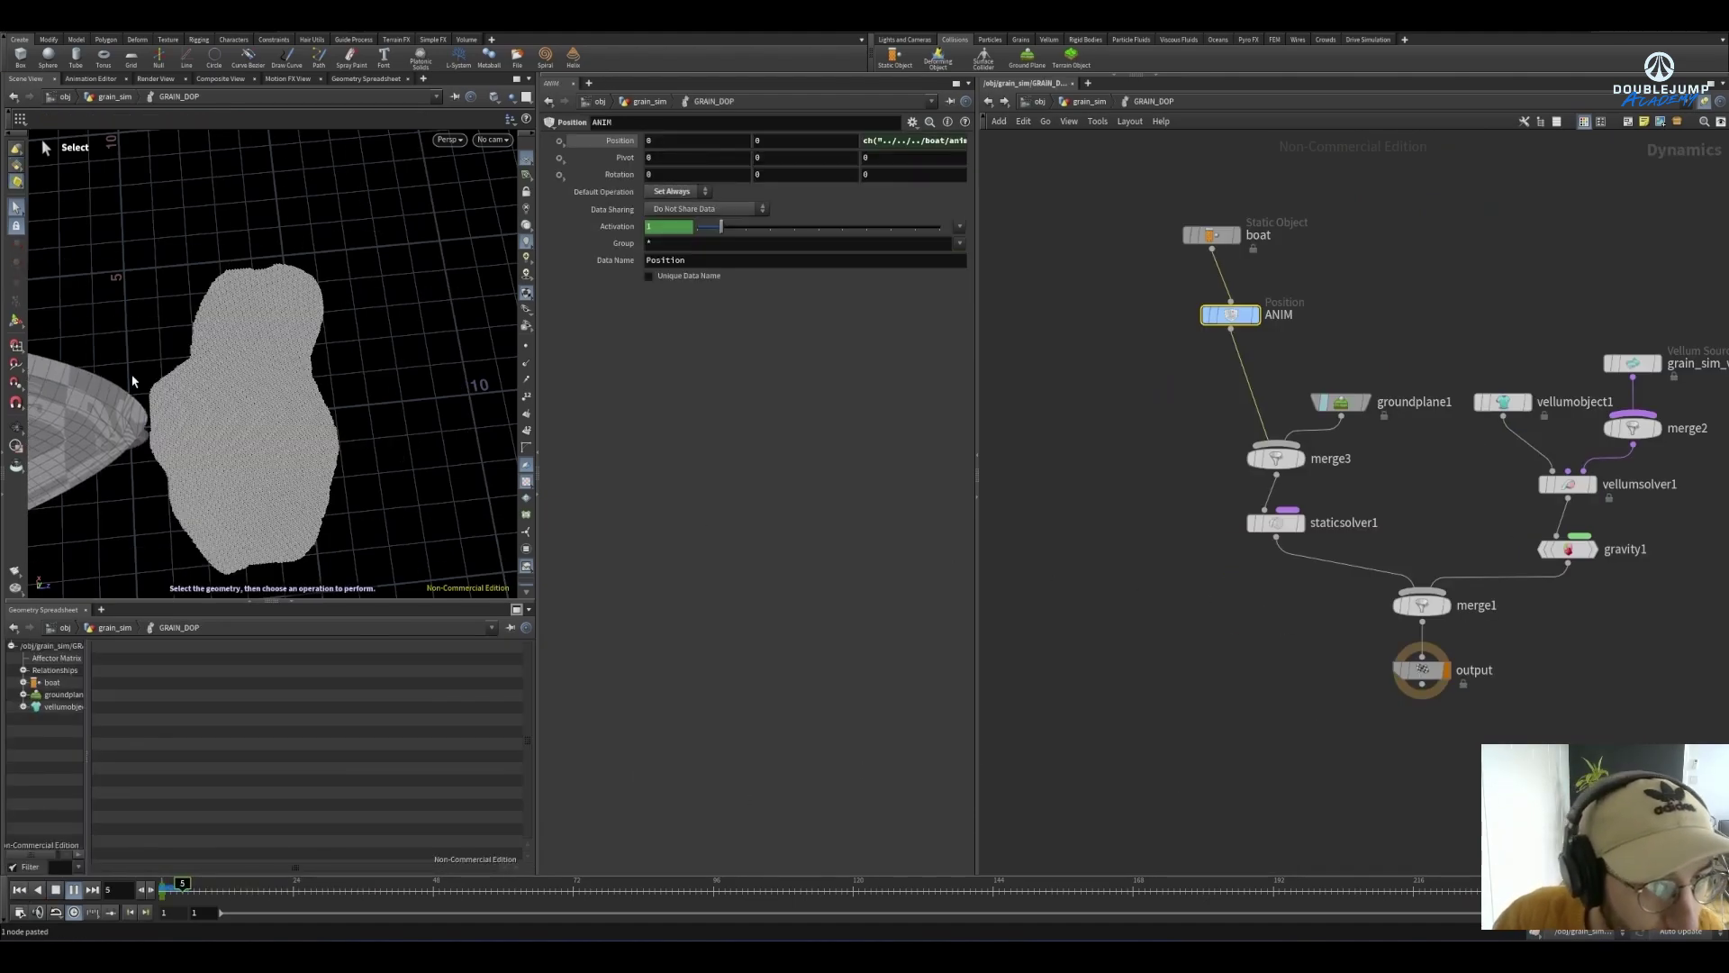
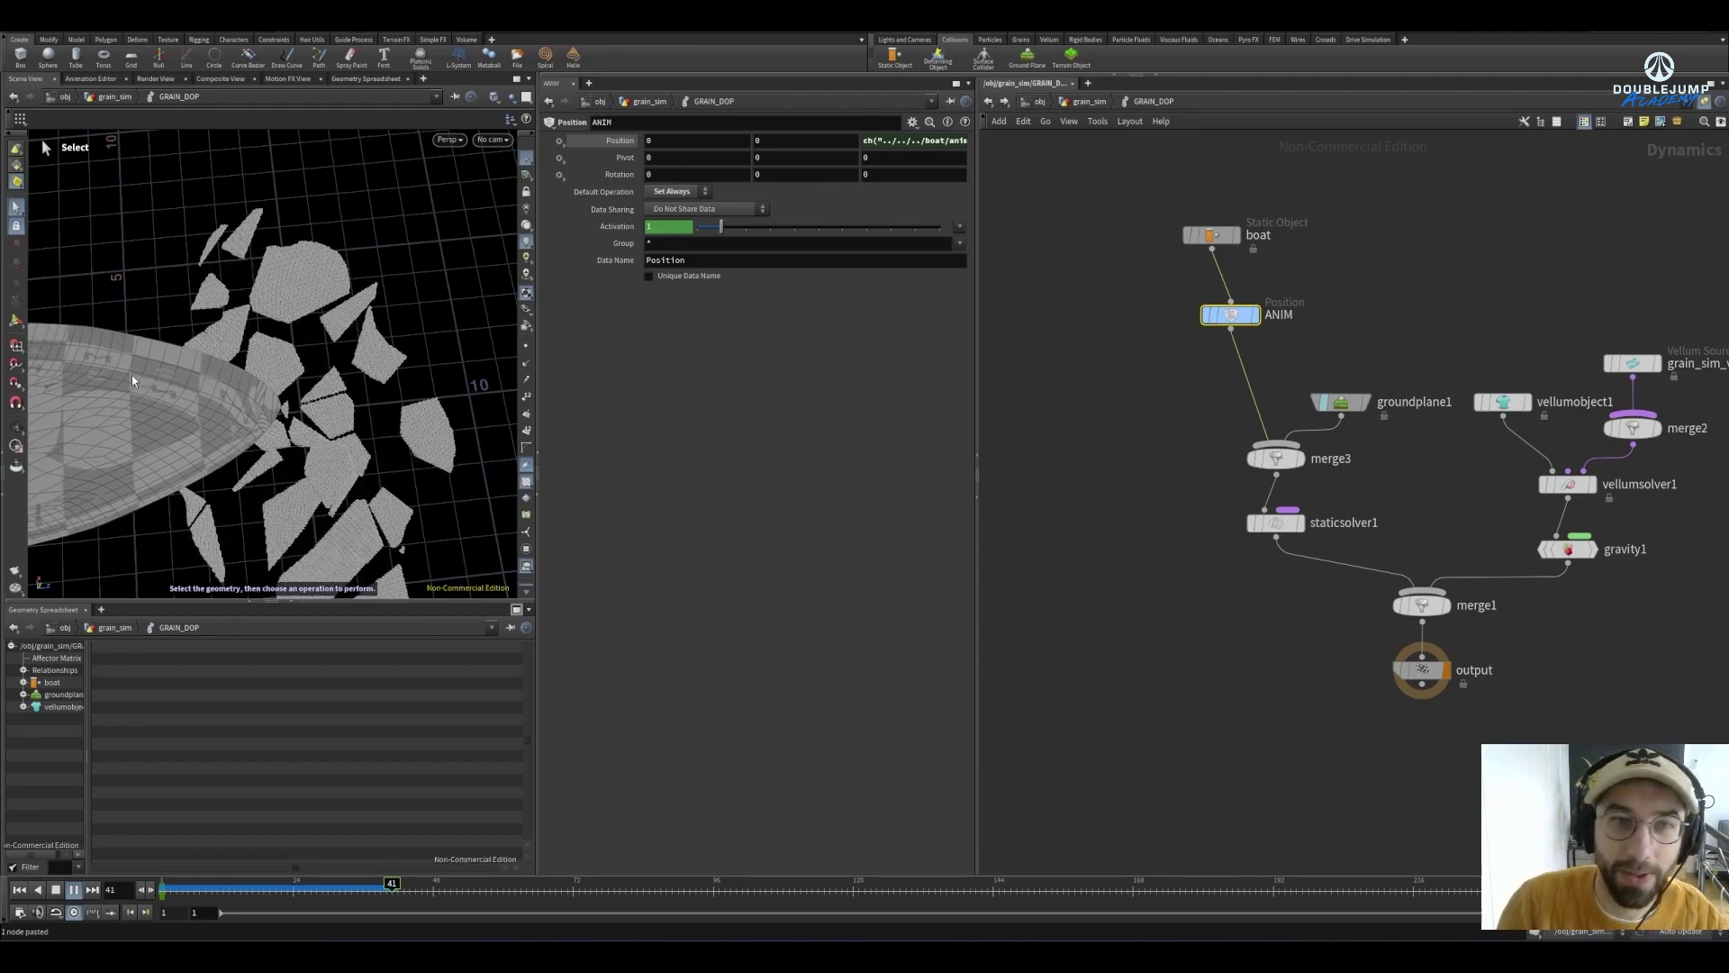
{"action": "key", "text": "Escape"}
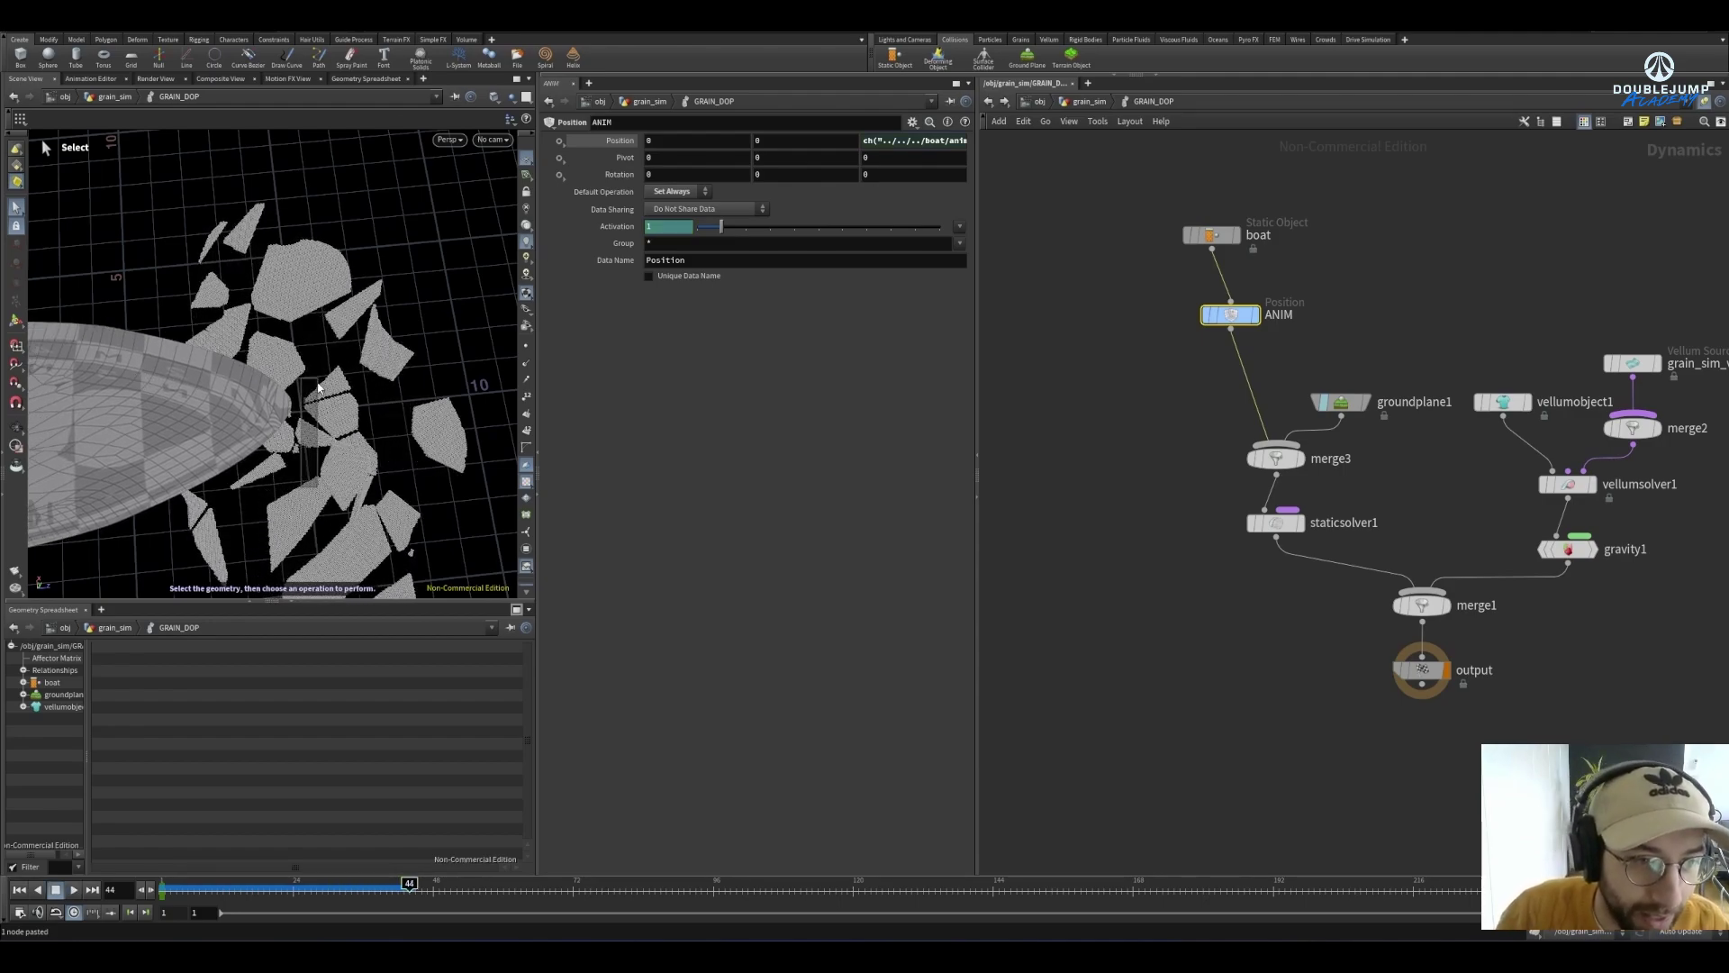
{"action": "left_click", "coordinate": [314, 477]}
{"action": "left_click_drag", "start_coordinate": [313, 477], "coordinate": [303, 426], "text": "alt"}
{"action": "left_click_drag", "start_coordinate": [203, 479], "coordinate": [339, 494]}
{"action": "left_click", "coordinate": [1104, 98]}
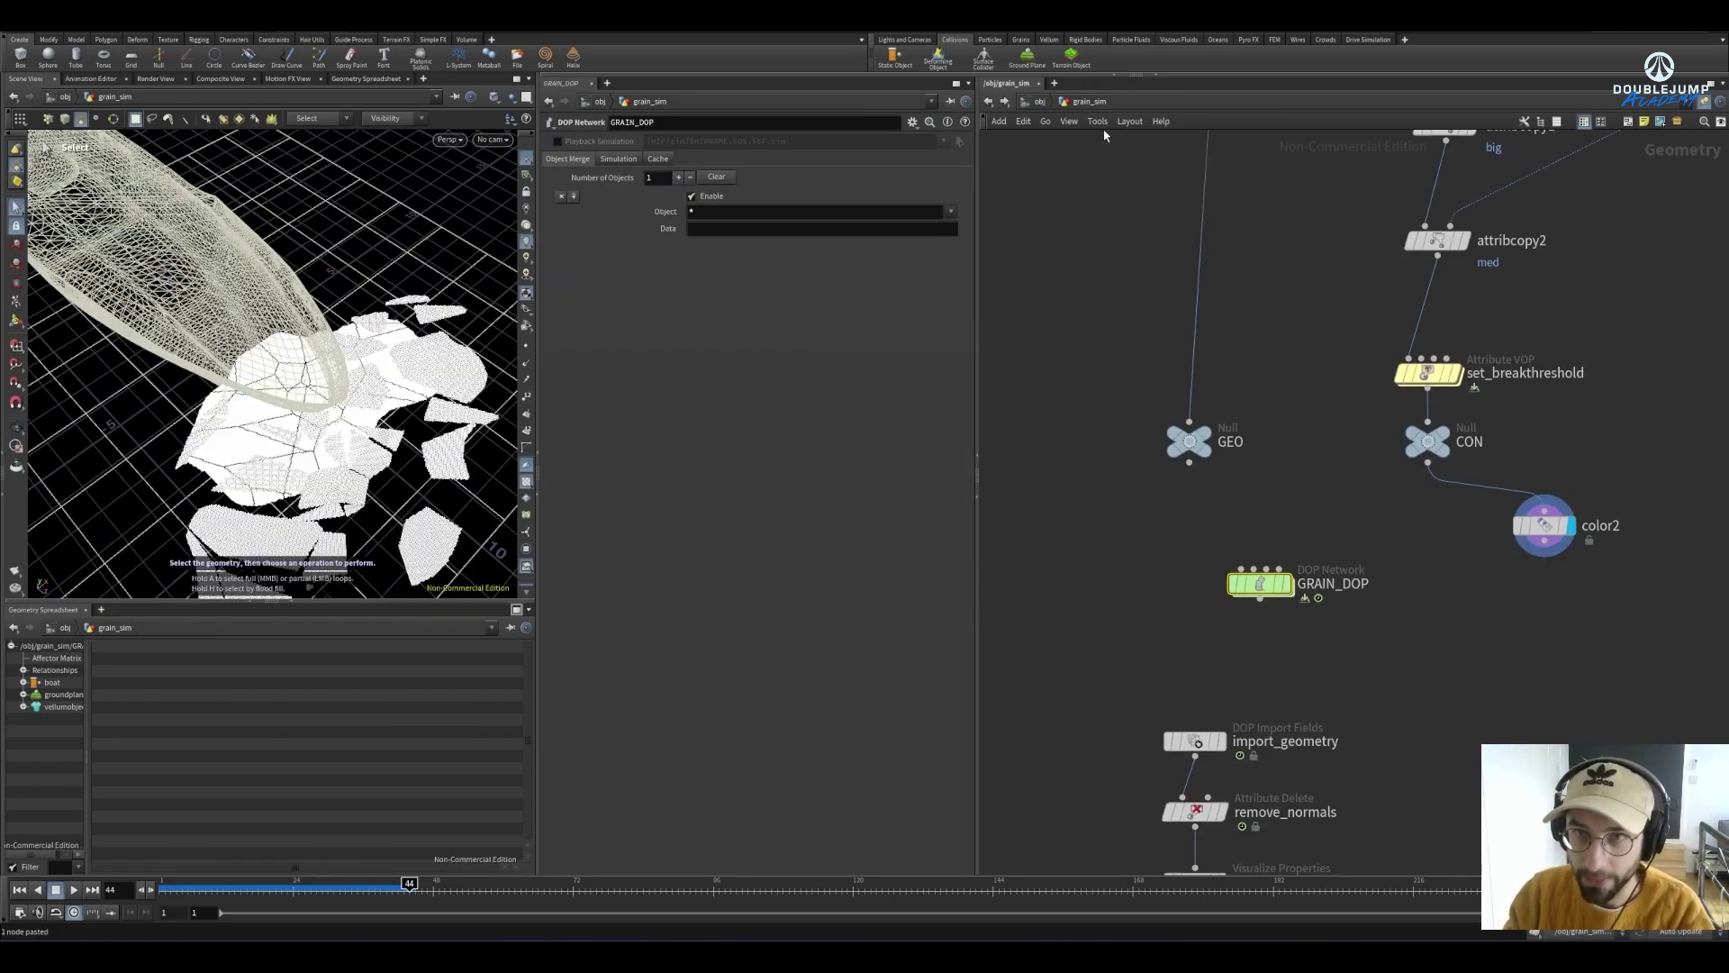
Duplicate the whole medium fracture branch and place the copy beside it
{"action": "scroll", "coordinate": [1343, 685], "scroll_direction": "down", "scroll_amount": 5}
{"action": "scroll", "coordinate": [1351, 571], "scroll_direction": "up", "scroll_amount": 3}
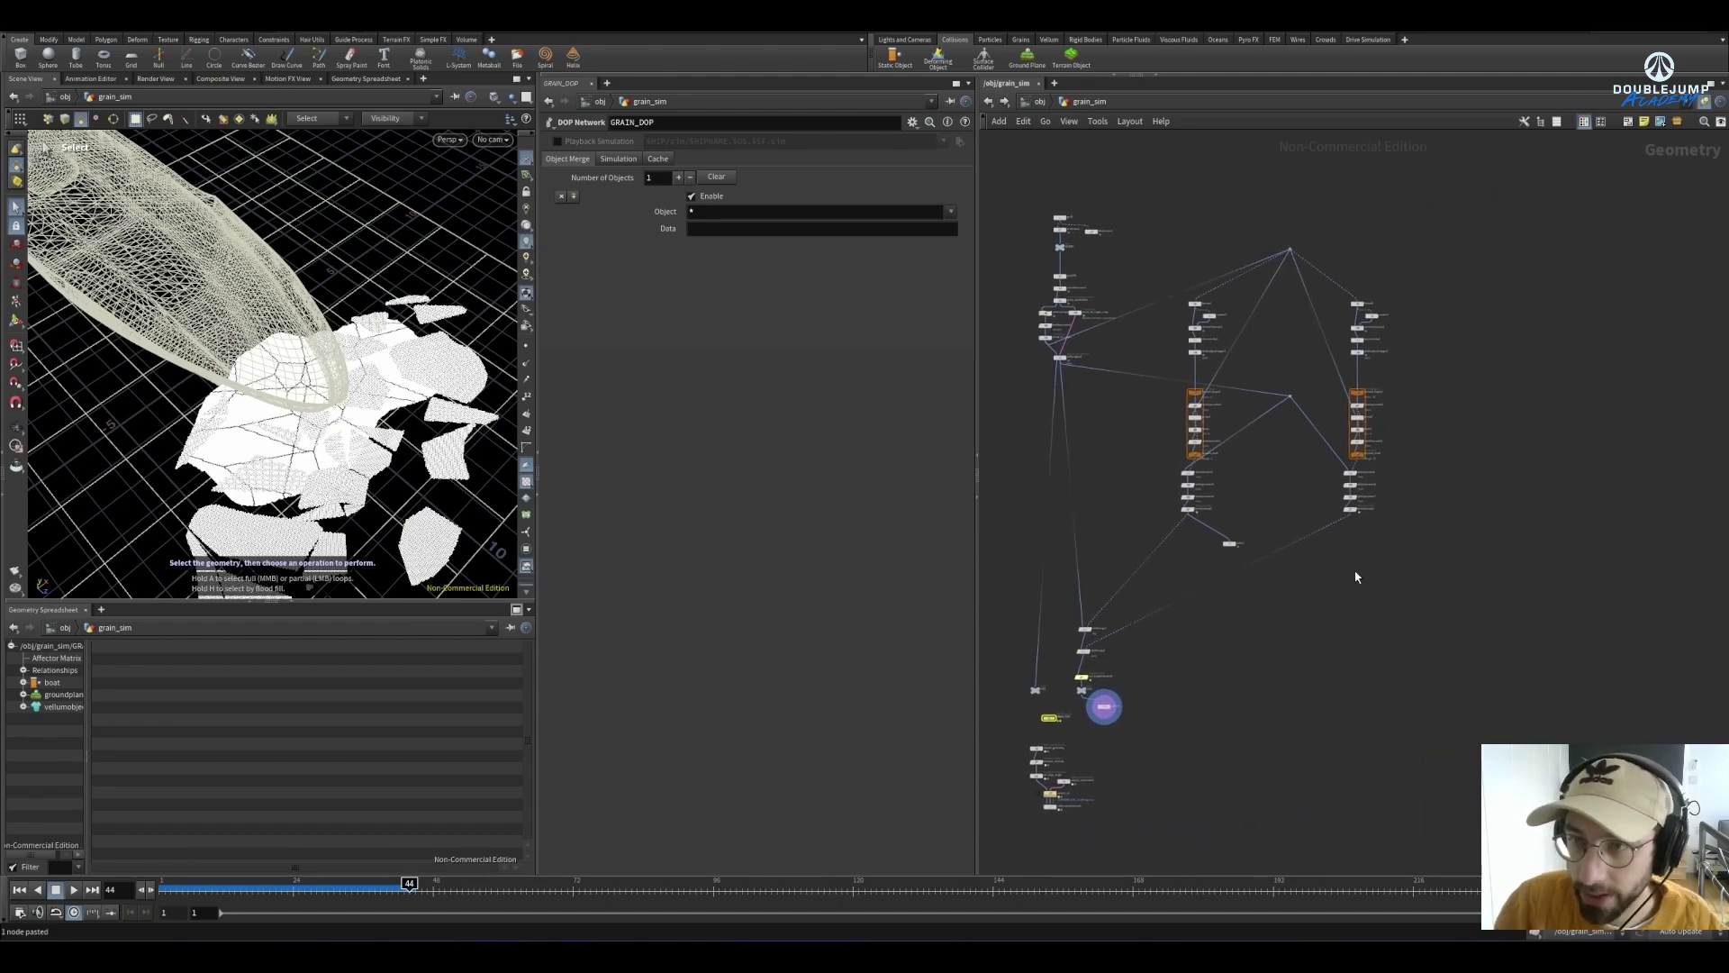
{"action": "left_click_drag", "start_coordinate": [1467, 590], "coordinate": [1302, 191]}
{"action": "key", "text": "ctrl+c"}
{"action": "key", "text": "ctrl+v"}
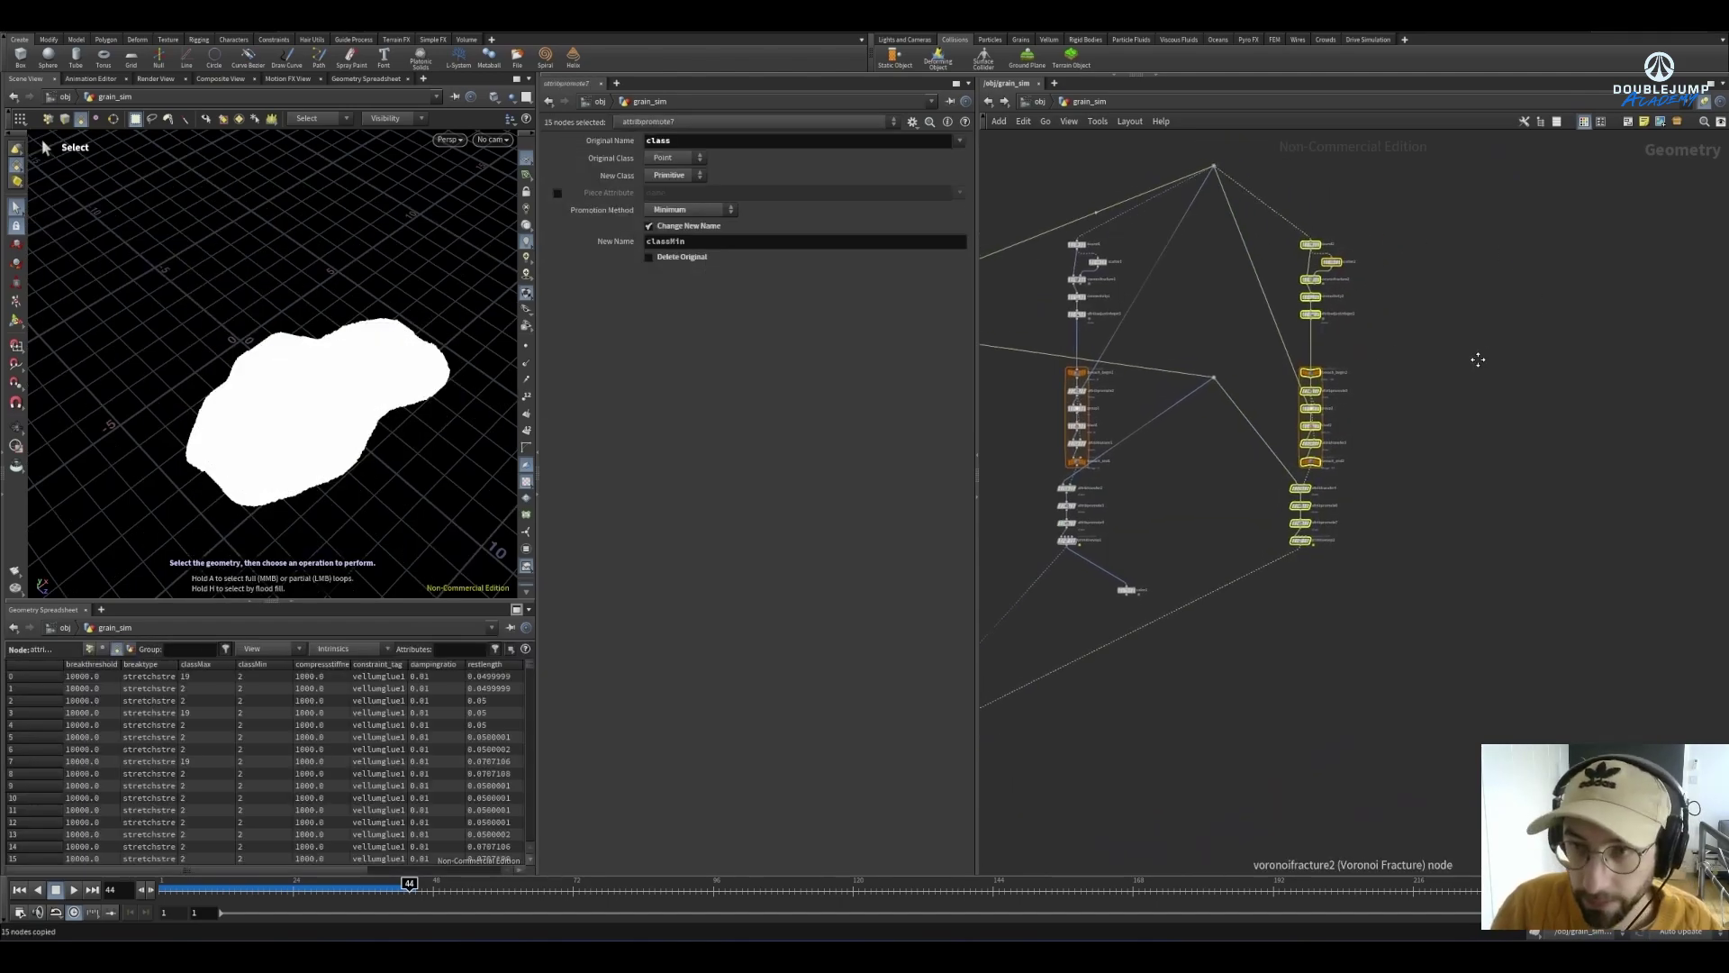
{"action": "left_click_drag", "start_coordinate": [1265, 275], "coordinate": [1483, 293]}
Set the name of the output bind attribute in the new branch's primitivevop3 to small
{"action": "double_click", "coordinate": [1472, 583]}
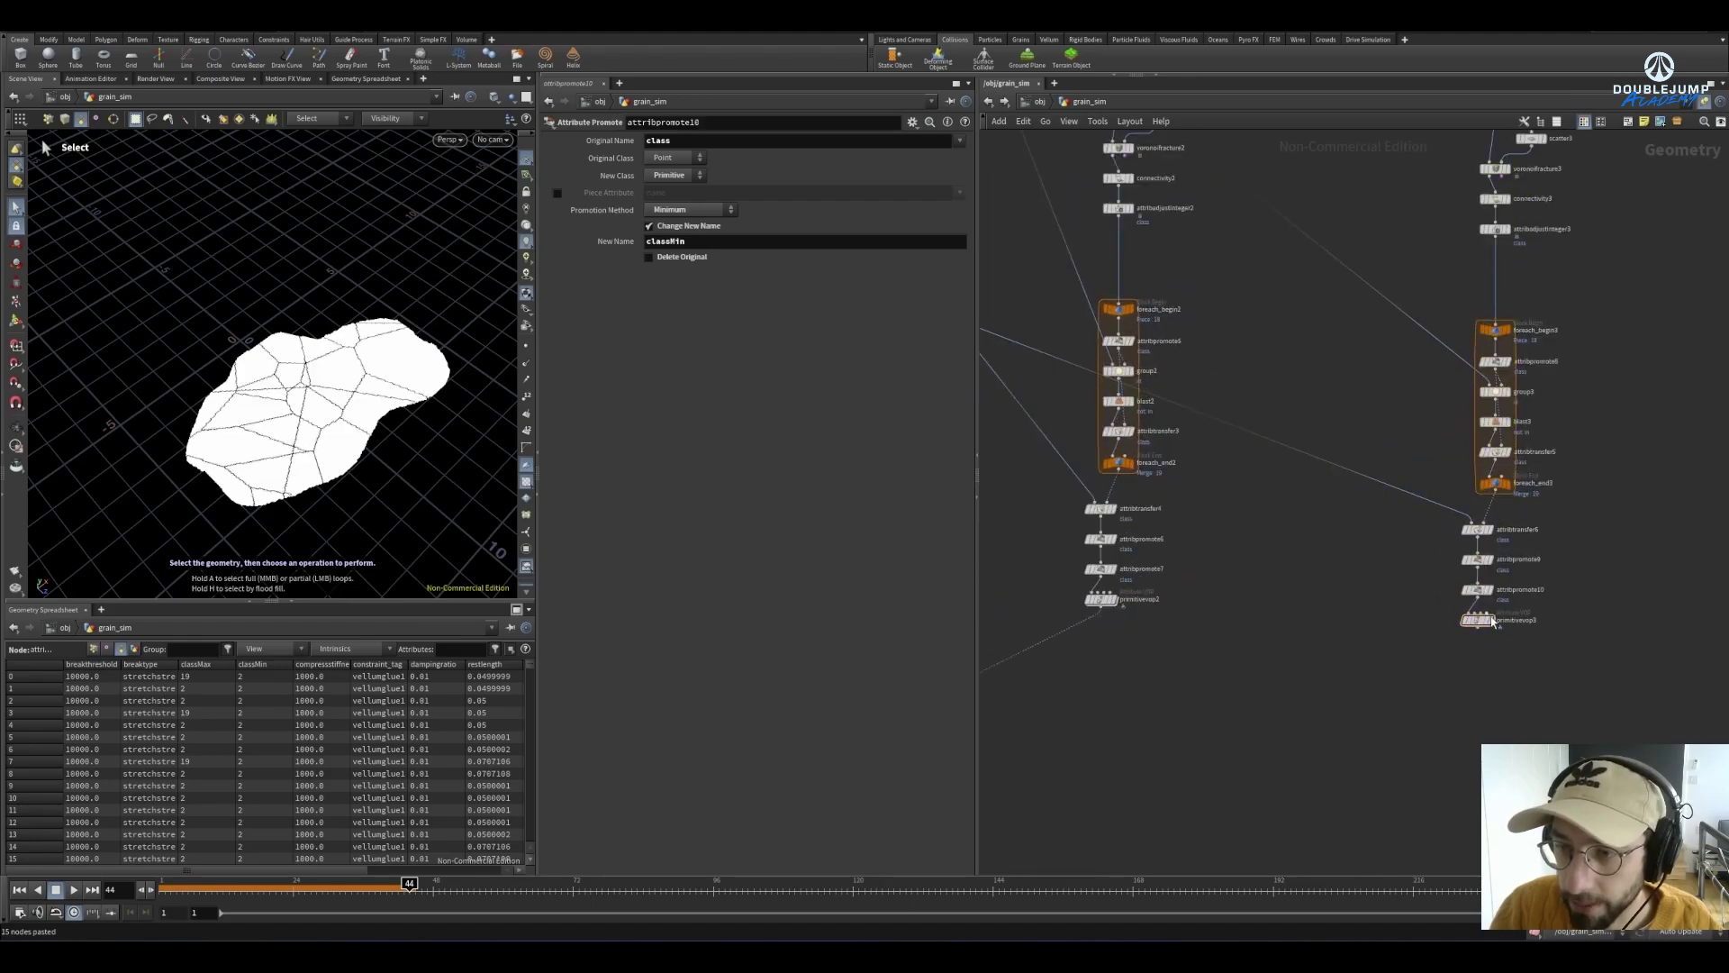
{"action": "left_click", "coordinate": [1655, 554]}
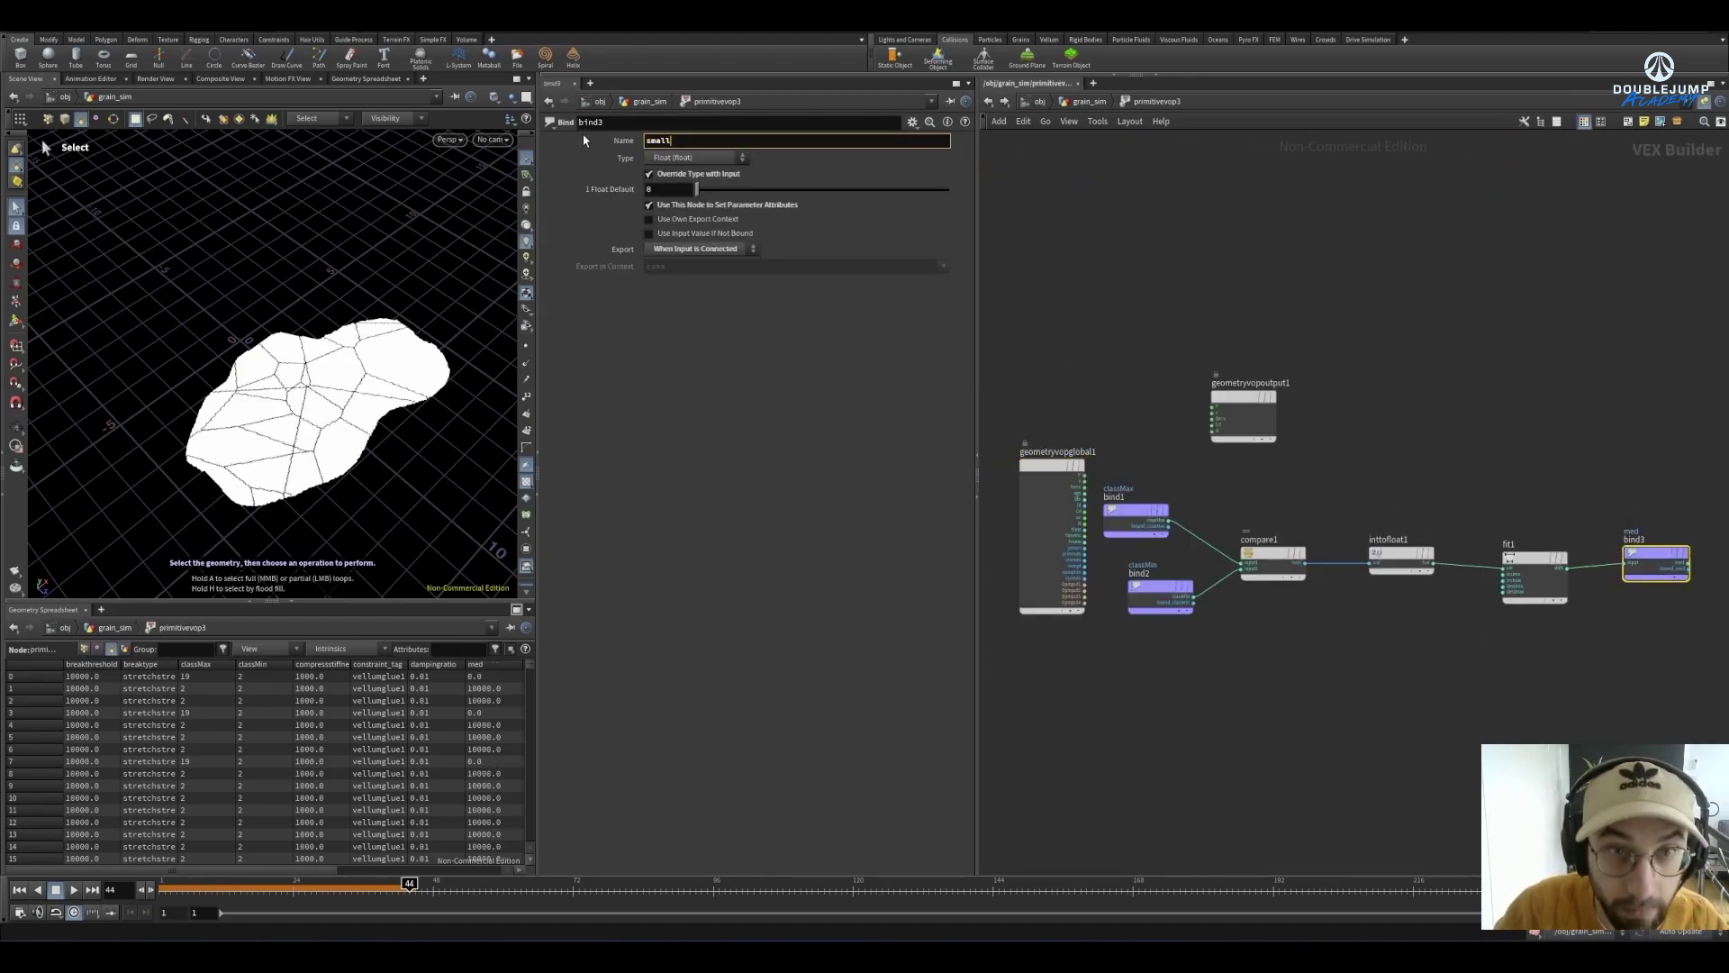
{"action": "type", "text": "small"}
{"action": "key", "text": "Return"}
{"action": "key", "text": "u"}
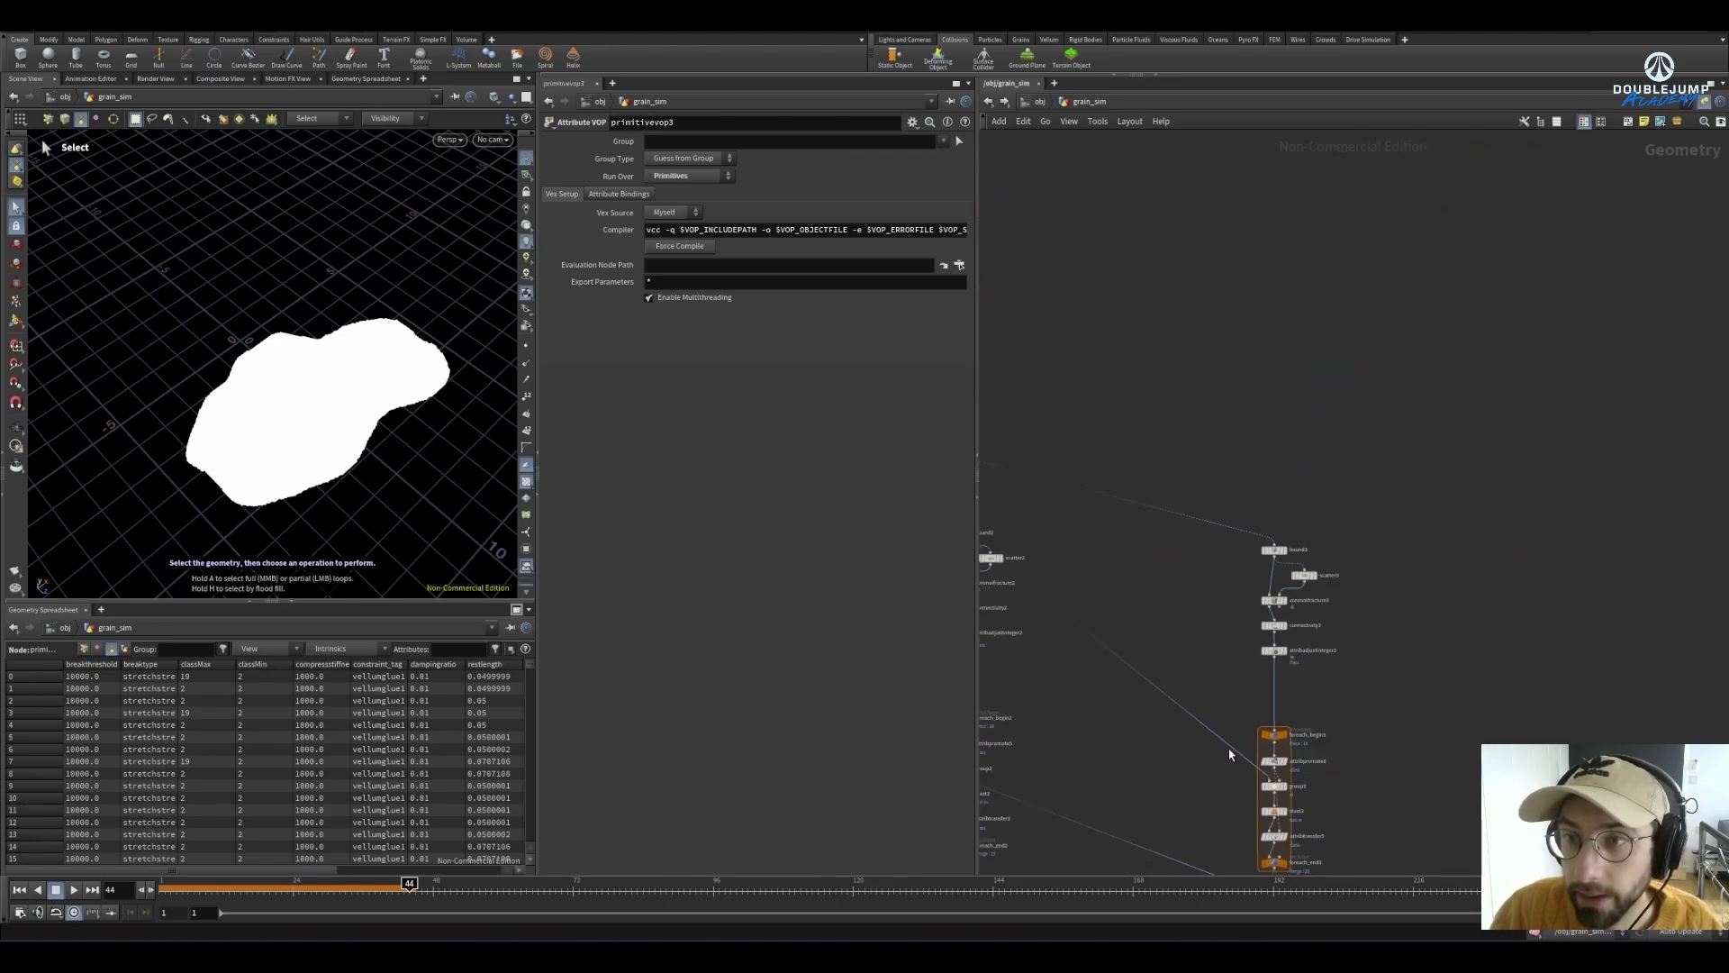
Display voronoifracture3 and set scatter3's Density Scale to about 7.6 and Global Seed to 15
{"action": "left_click", "coordinate": [1316, 537]}
{"action": "left_click", "coordinate": [1281, 581]}
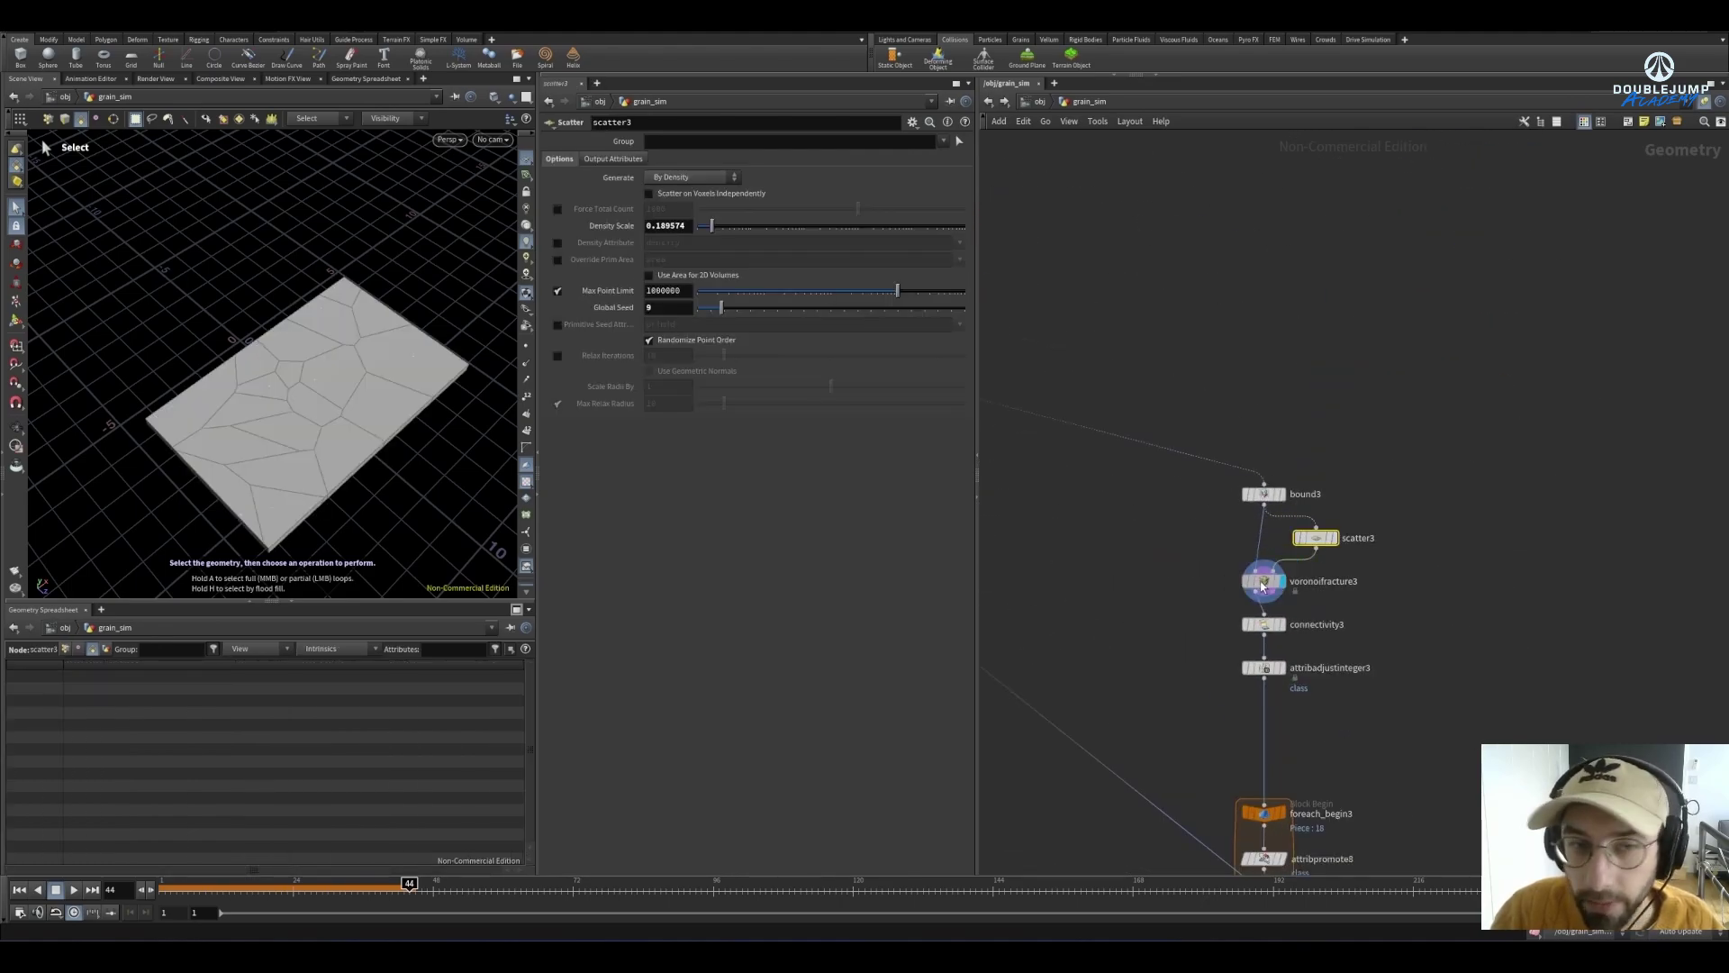
{"action": "left_click", "coordinate": [1263, 581]}
{"action": "left_click", "coordinate": [1316, 538]}
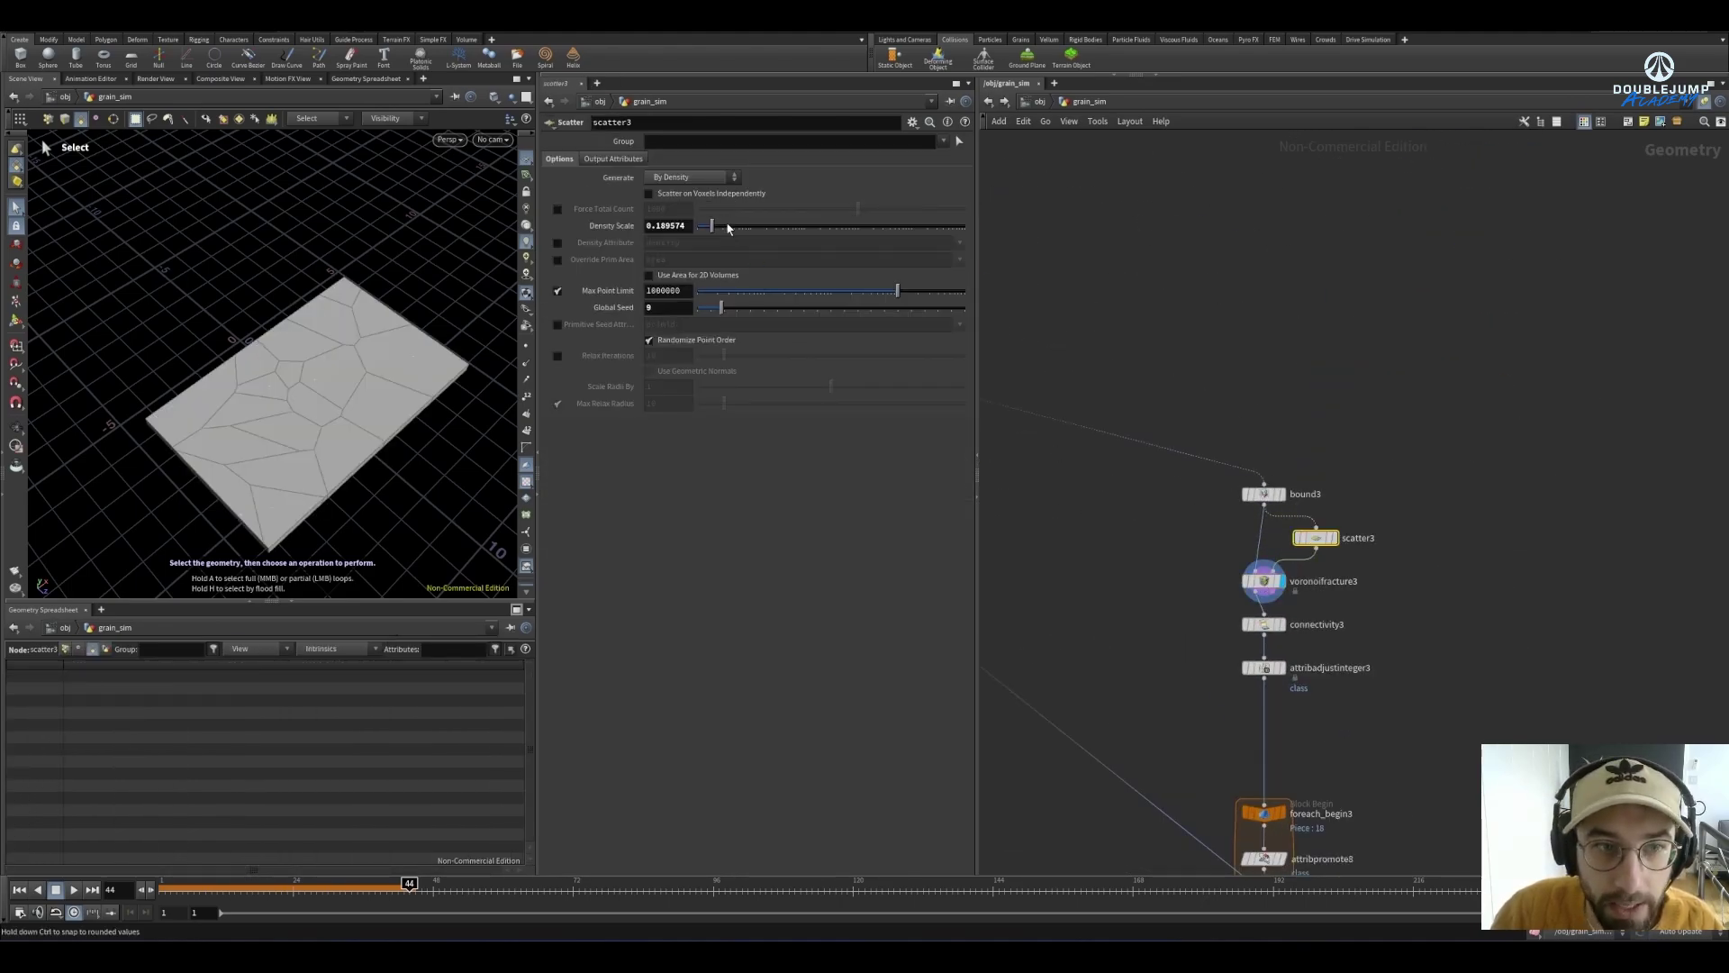
{"action": "left_click_drag", "start_coordinate": [728, 227], "coordinate": [799, 242]}
{"action": "left_click", "coordinate": [738, 309]}
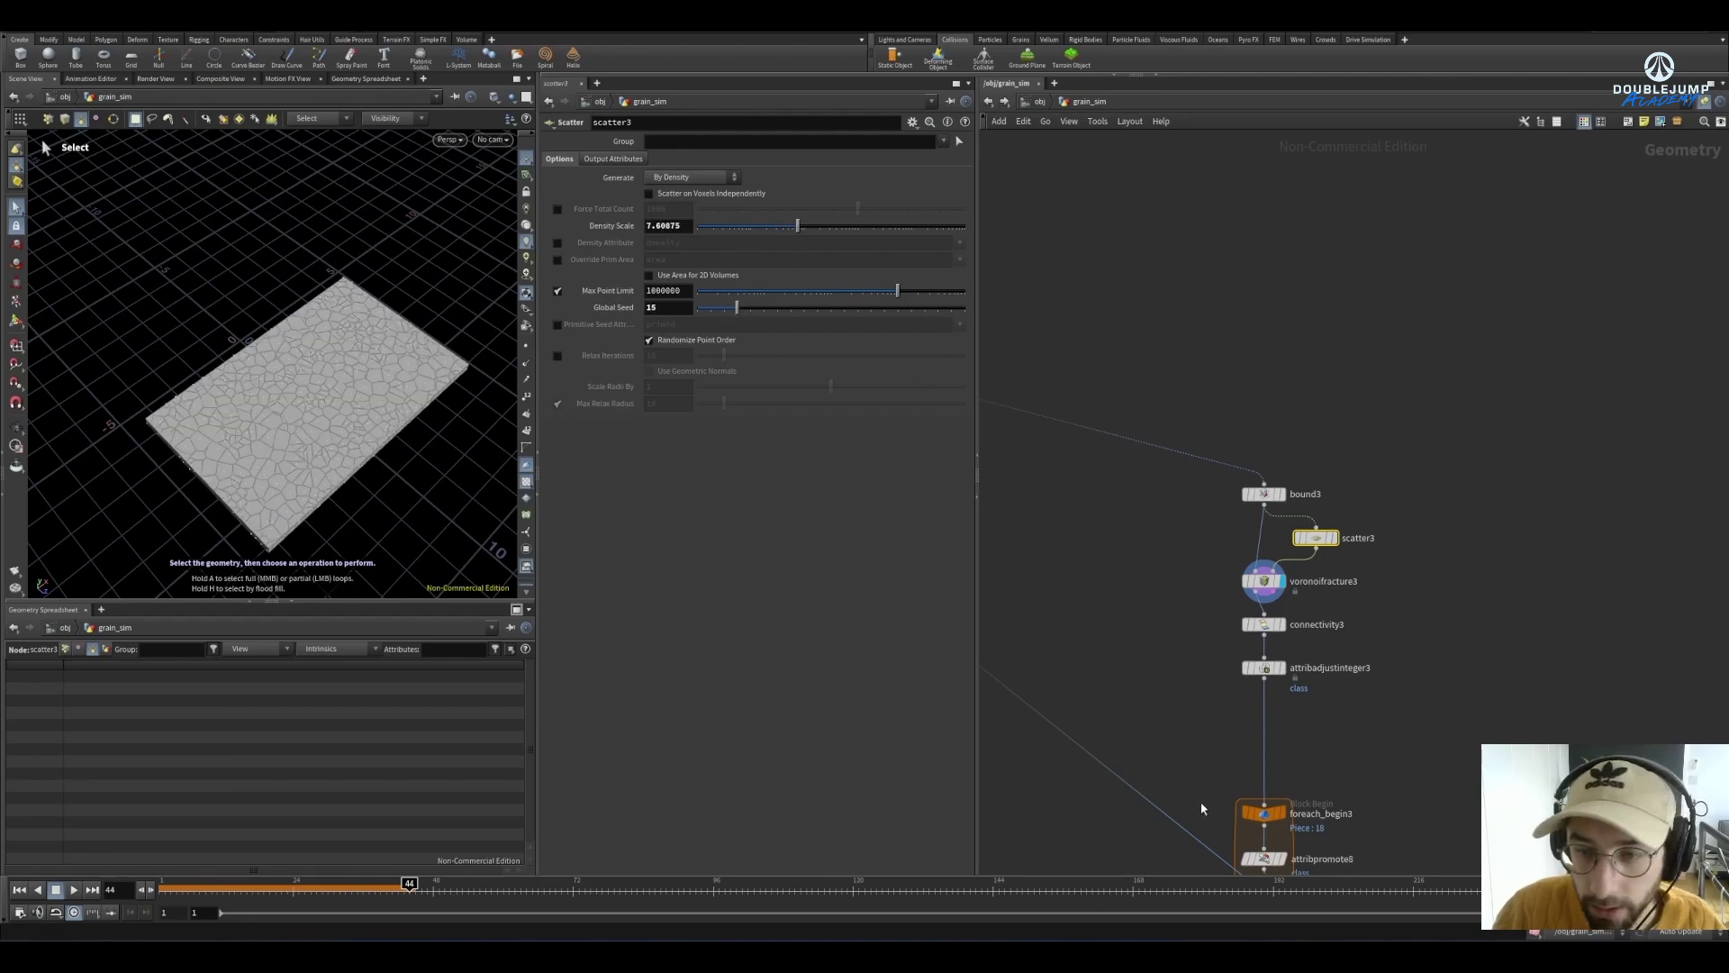
{"action": "scroll", "coordinate": [1308, 379], "scroll_direction": "down", "scroll_amount": 6}
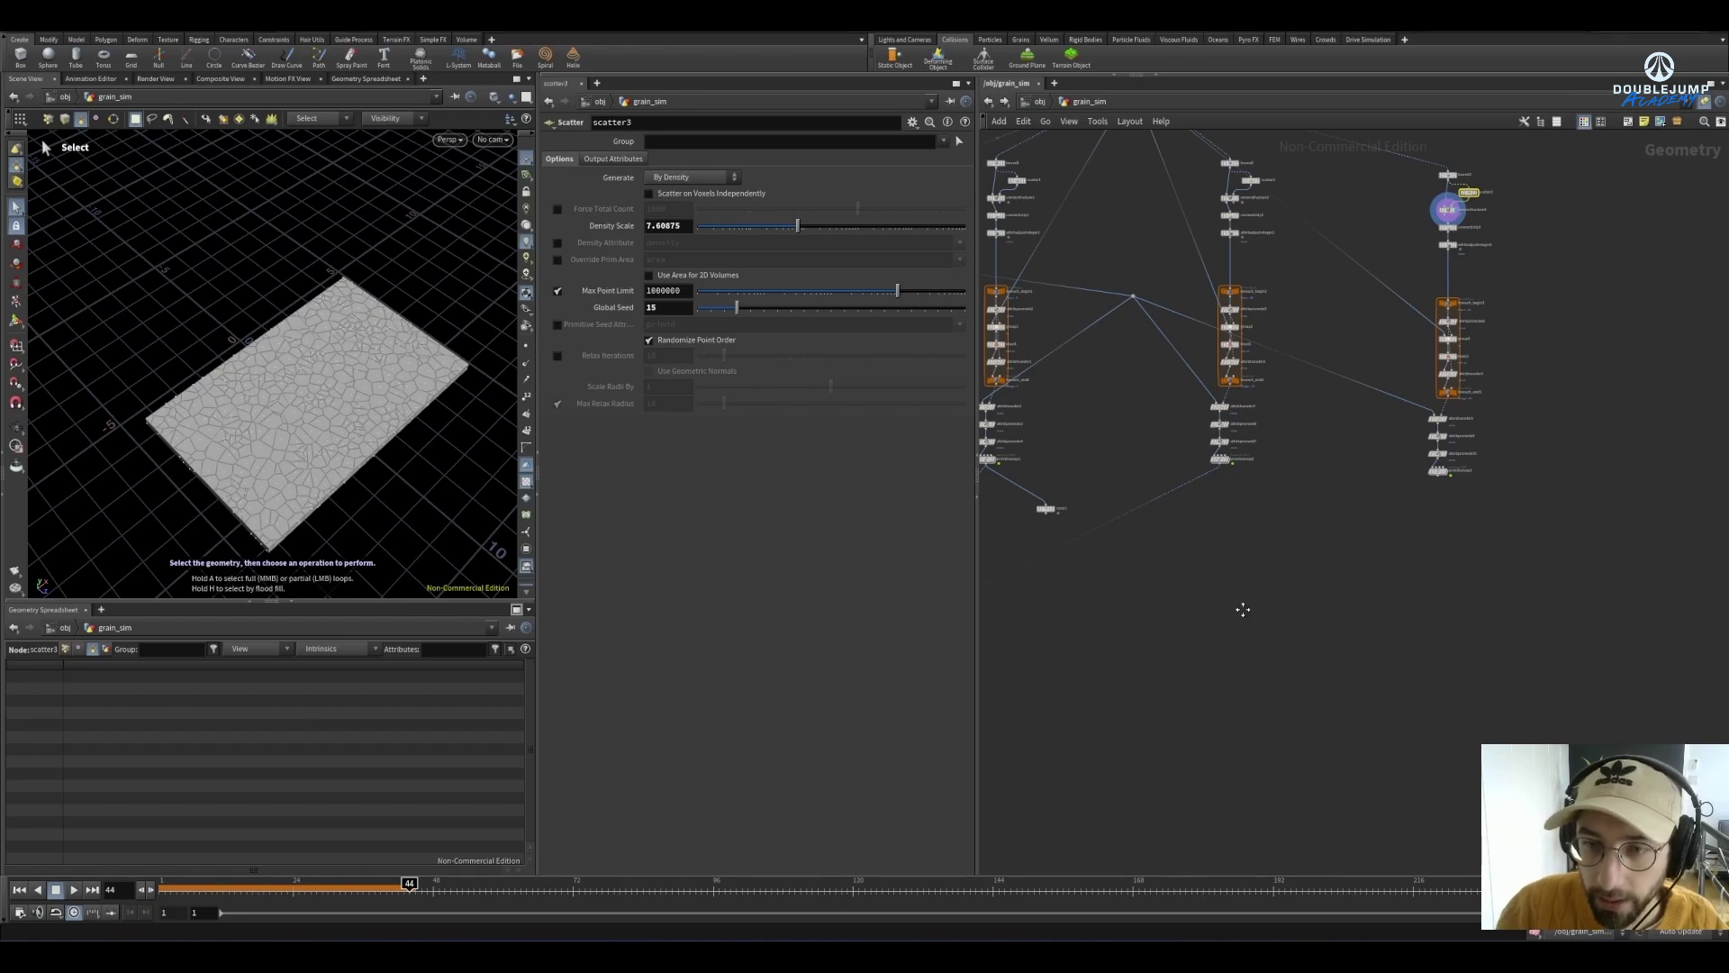
Duplicate the med attribute copy node and insert the copy between attribcopy2 and set_breakthreshold
{"action": "scroll", "coordinate": [1261, 540], "scroll_direction": "up", "scroll_amount": 5}
{"action": "key", "text": "ctrl+v"}
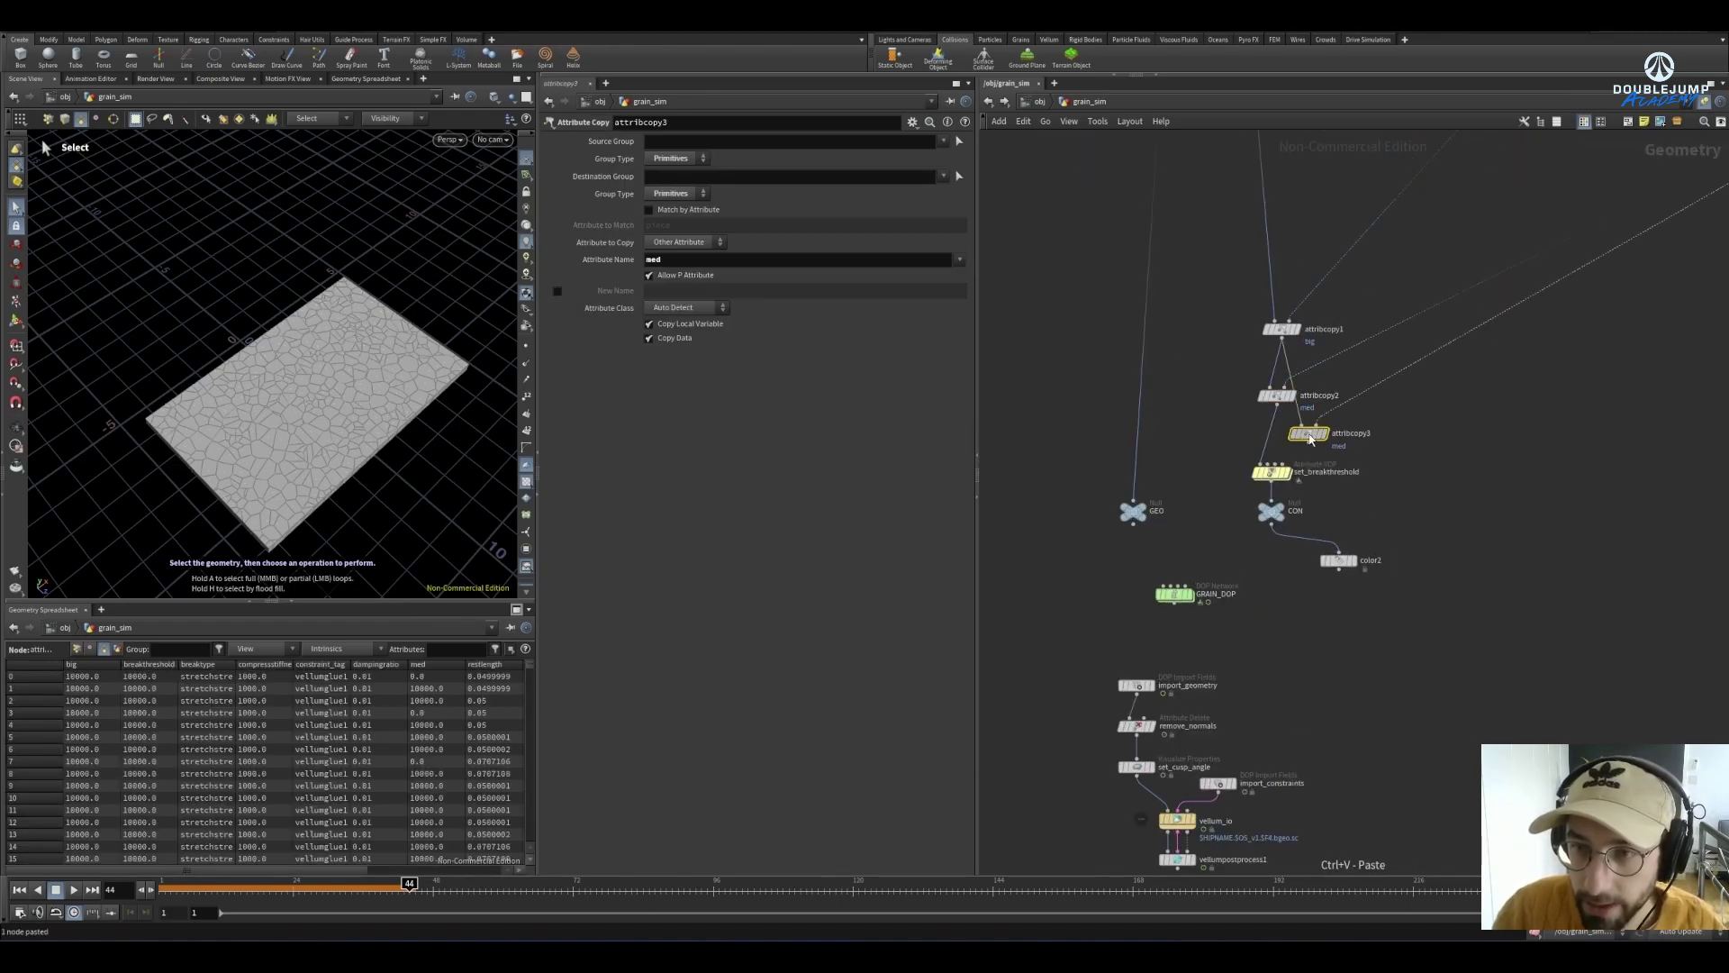
{"action": "scroll", "coordinate": [1366, 459], "scroll_direction": "down", "scroll_amount": 6}
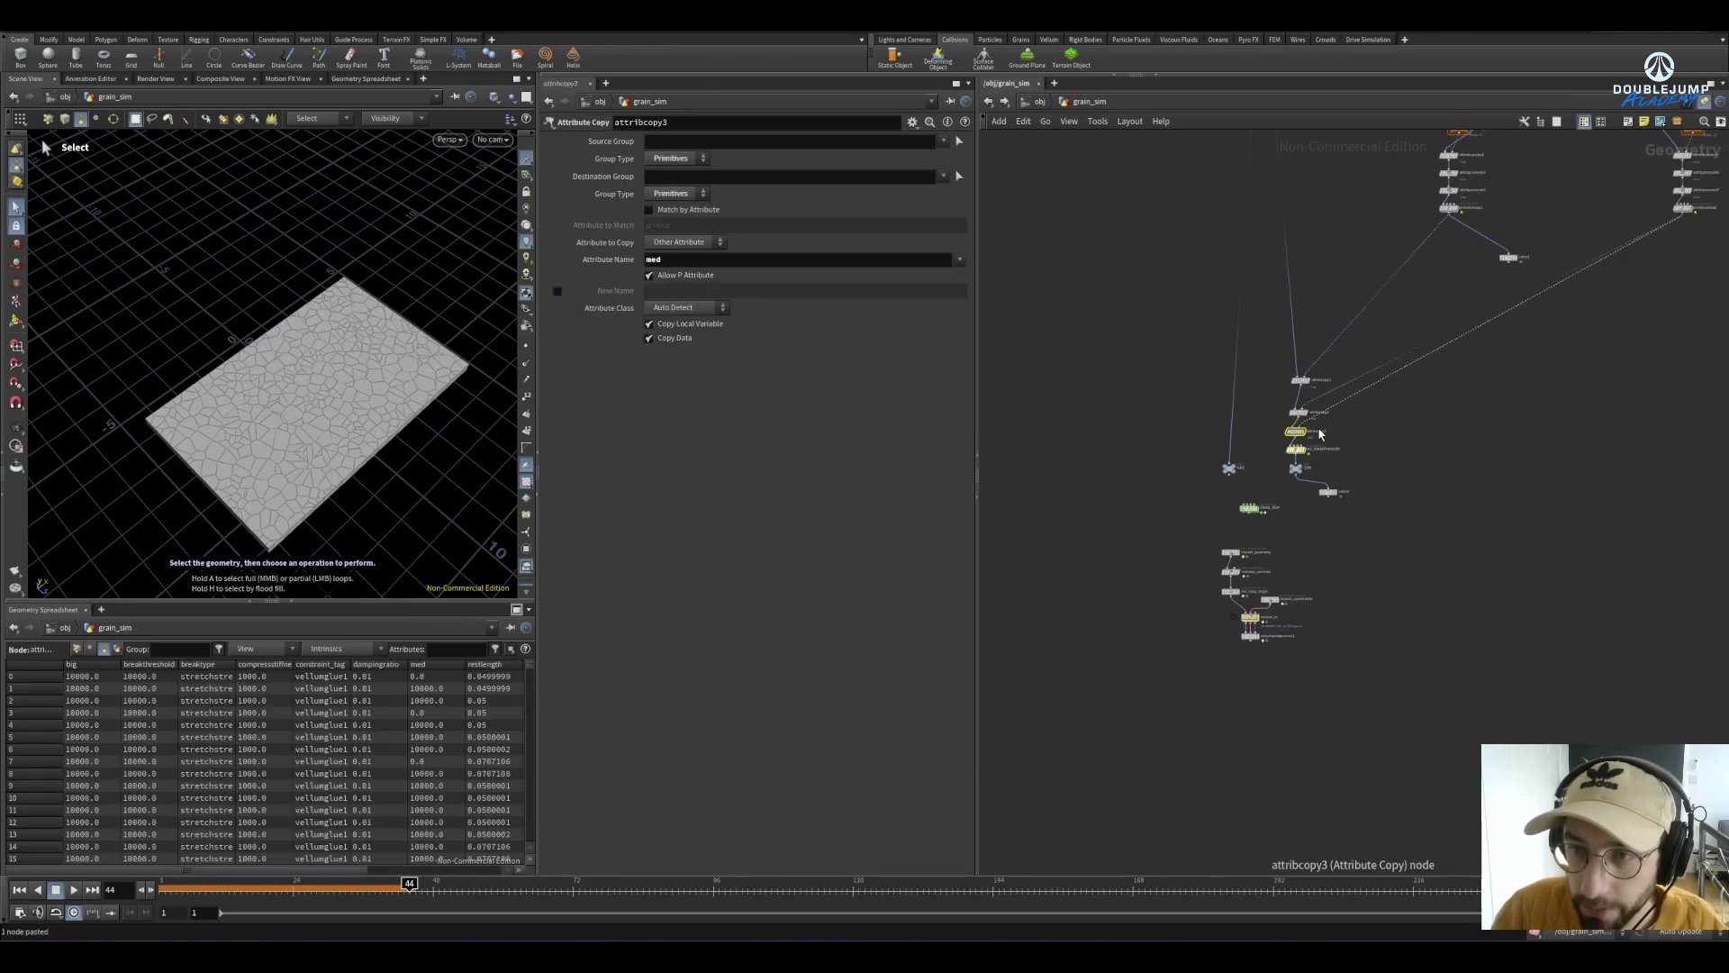
{"action": "middle_click_drag", "start_coordinate": [1449, 402], "coordinate": [1329, 596]}
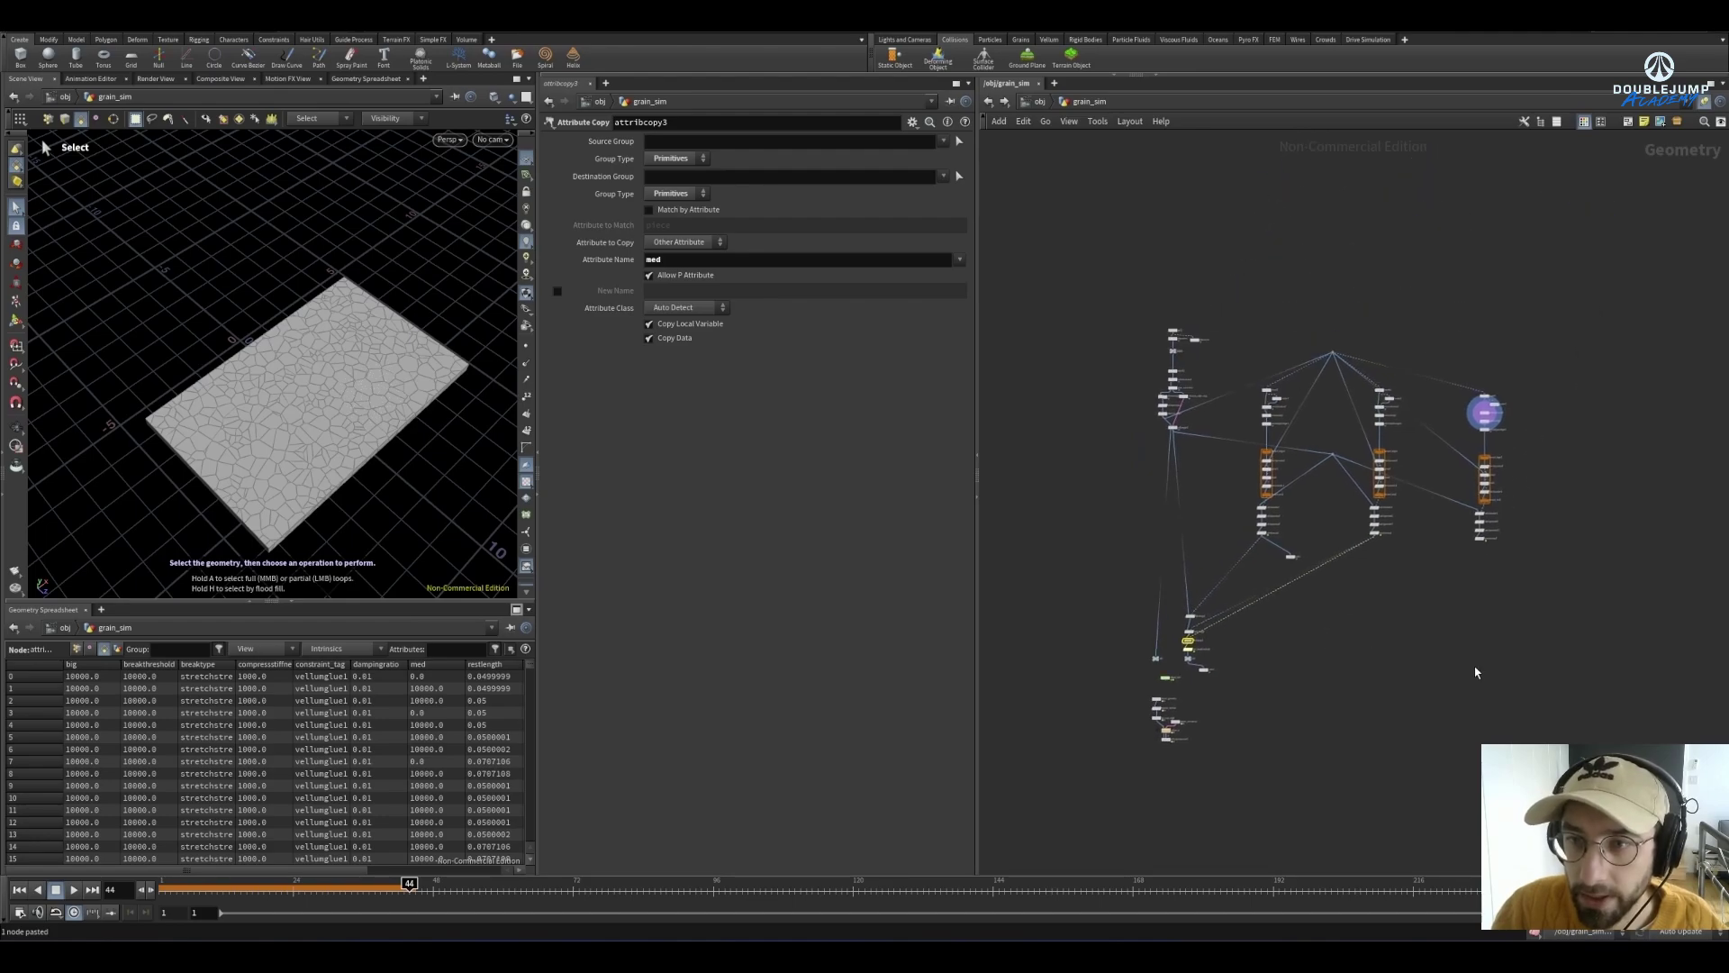
Move all three fracture branches together farther away from the main node chain
{"action": "left_click_drag", "start_coordinate": [1546, 656], "coordinate": [1234, 297]}
{"action": "left_click_drag", "start_coordinate": [1264, 538], "coordinate": [1427, 559]}
{"action": "scroll", "coordinate": [1477, 410], "scroll_direction": "up", "scroll_amount": 4}
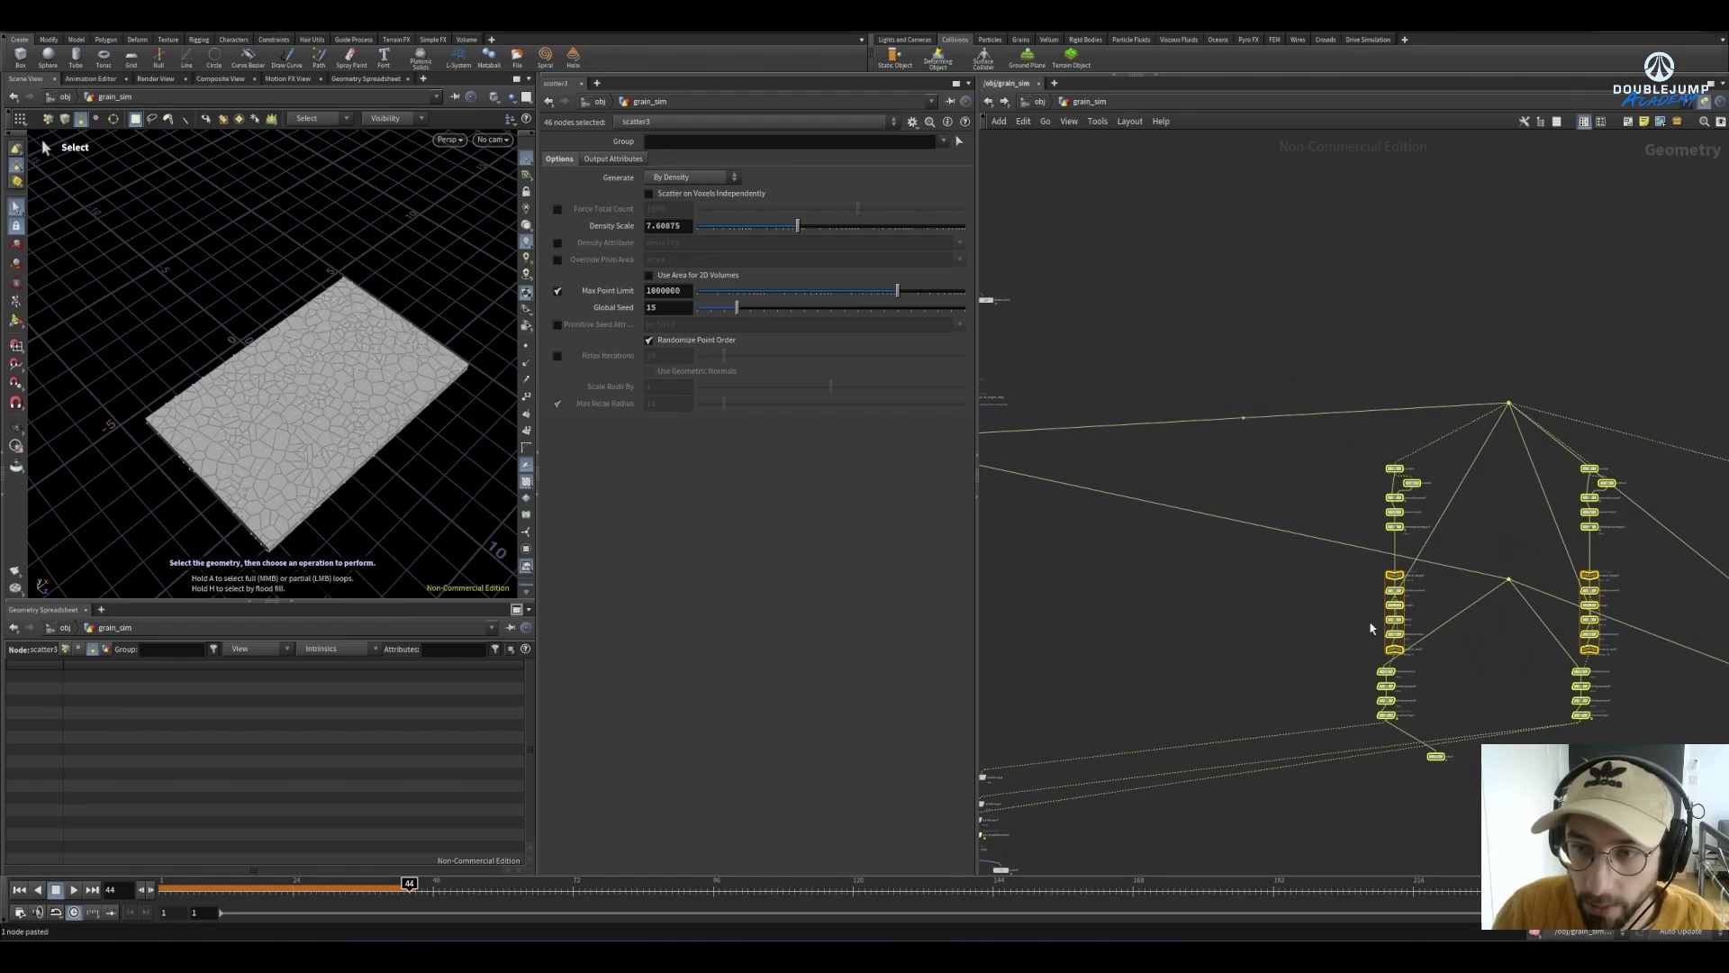
Set the Attribute Name of attribcopy3 to small
{"action": "middle_click_drag", "start_coordinate": [1371, 627], "coordinate": [1610, 427]}
{"action": "scroll", "coordinate": [1207, 604], "scroll_direction": "up", "scroll_amount": 5}
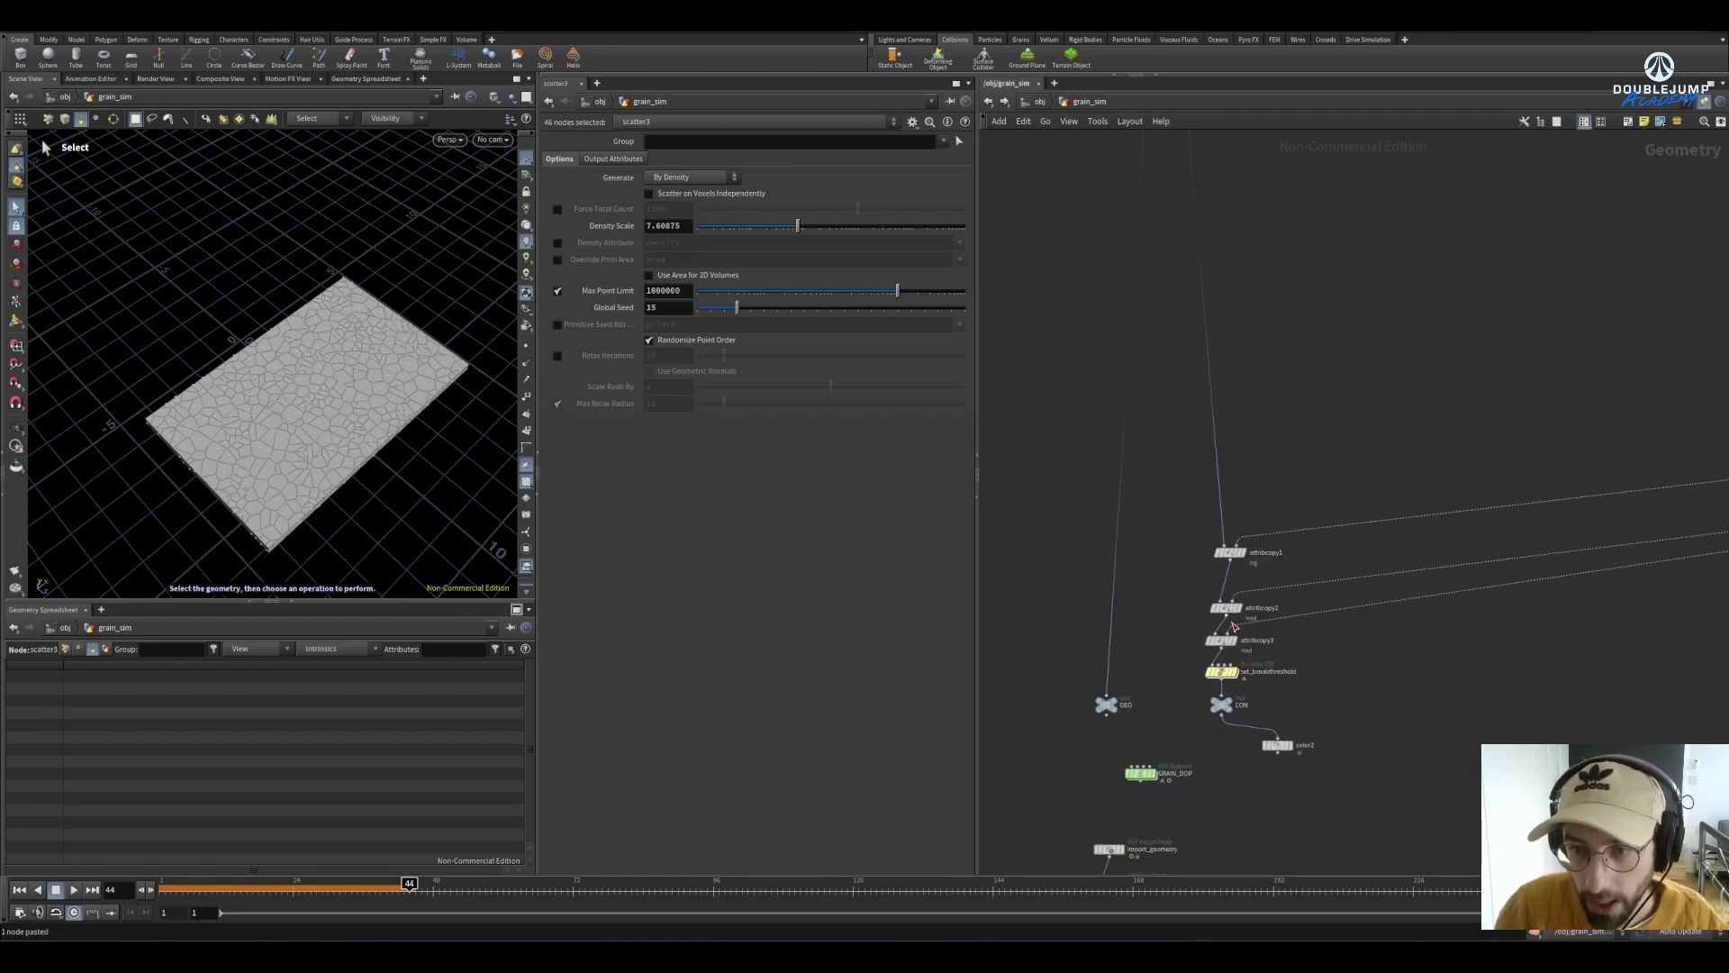
{"action": "scroll", "coordinate": [1332, 350], "scroll_direction": "down", "scroll_amount": 7}
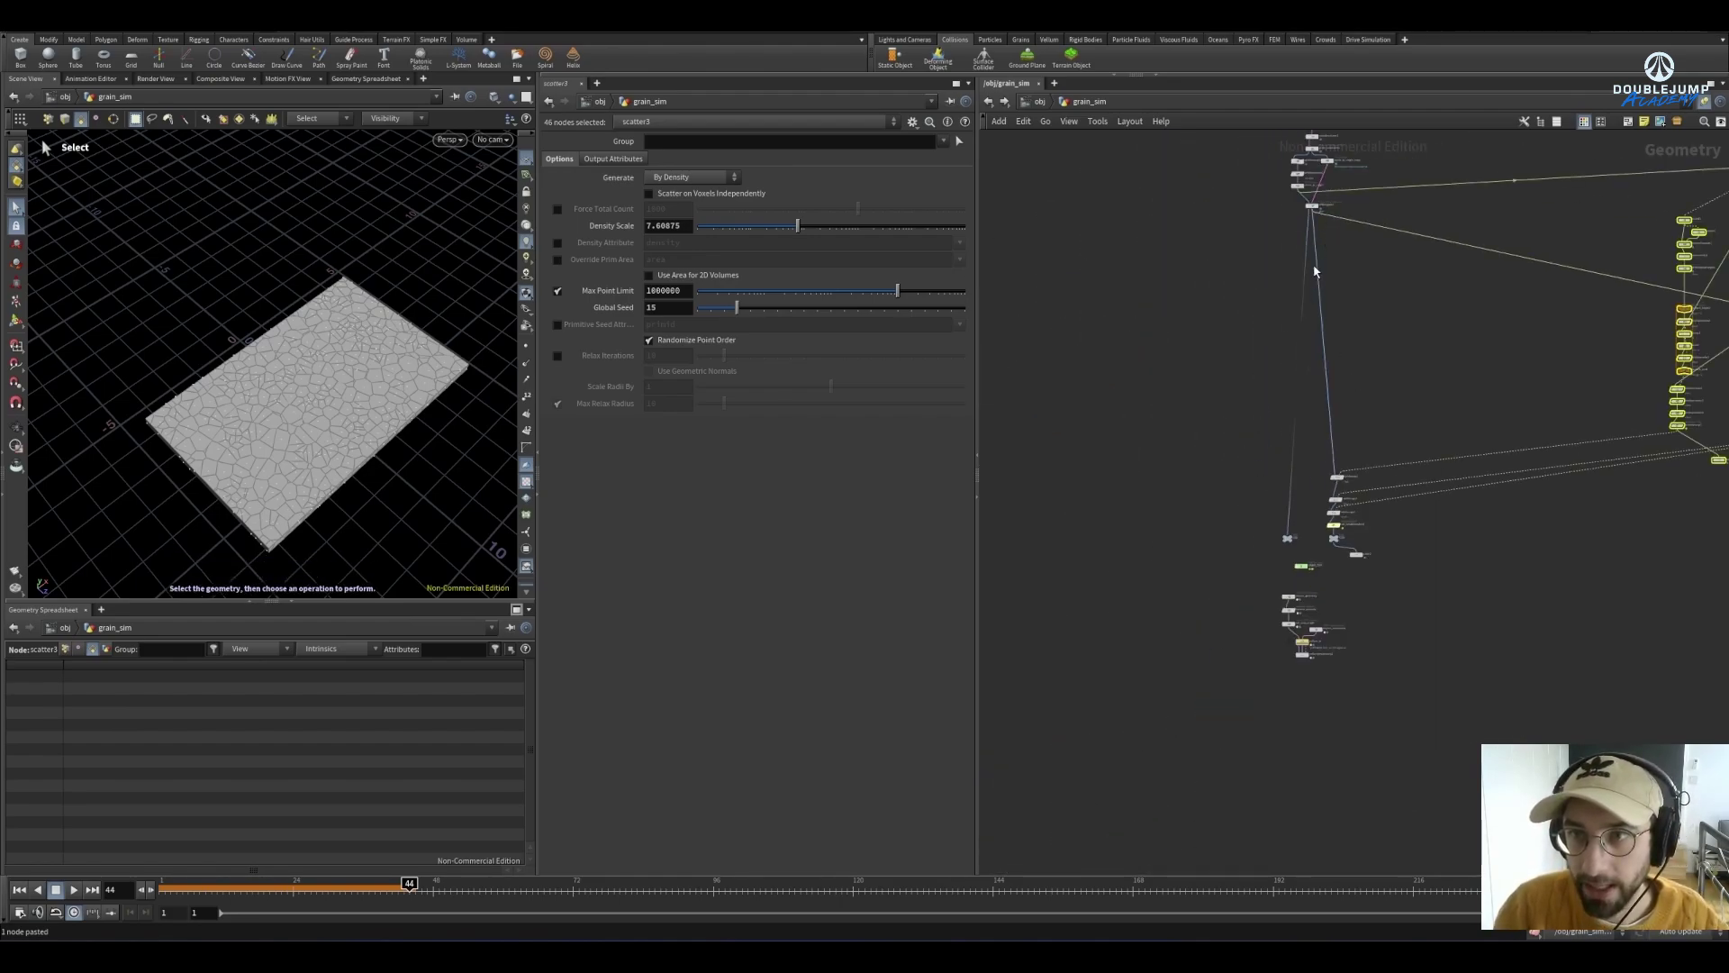
{"action": "middle_click_drag", "start_coordinate": [1538, 643], "coordinate": [1288, 558]}
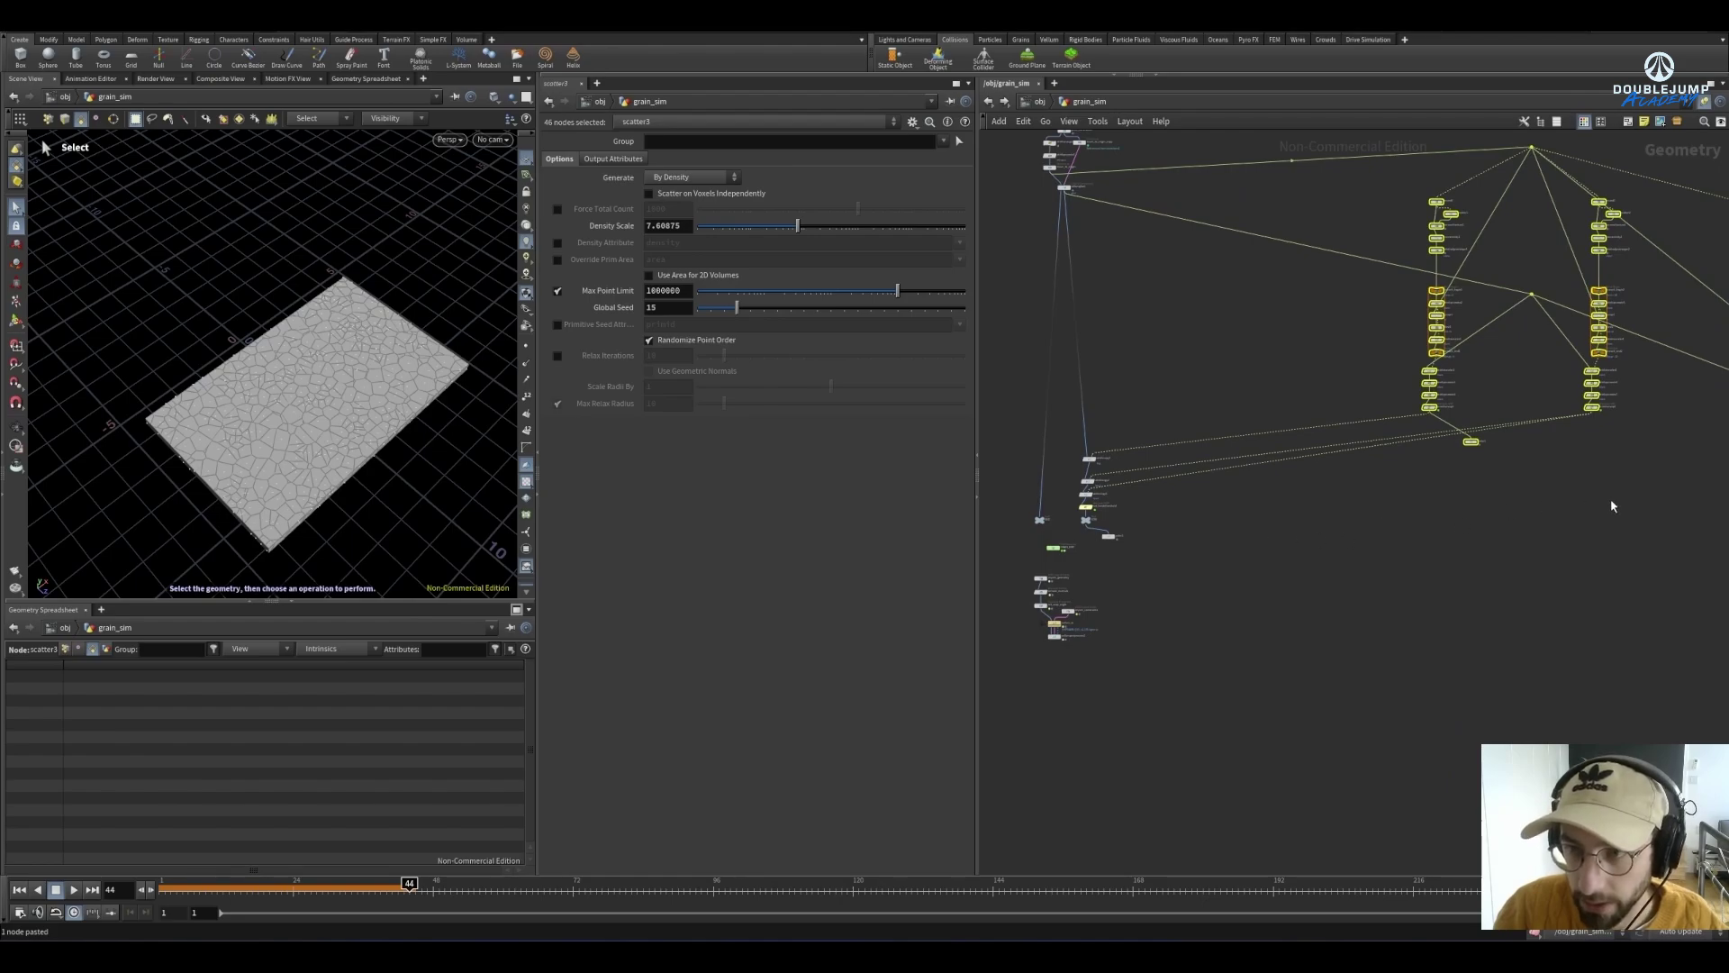
{"action": "scroll", "coordinate": [1116, 504], "scroll_direction": "up", "scroll_amount": 8}
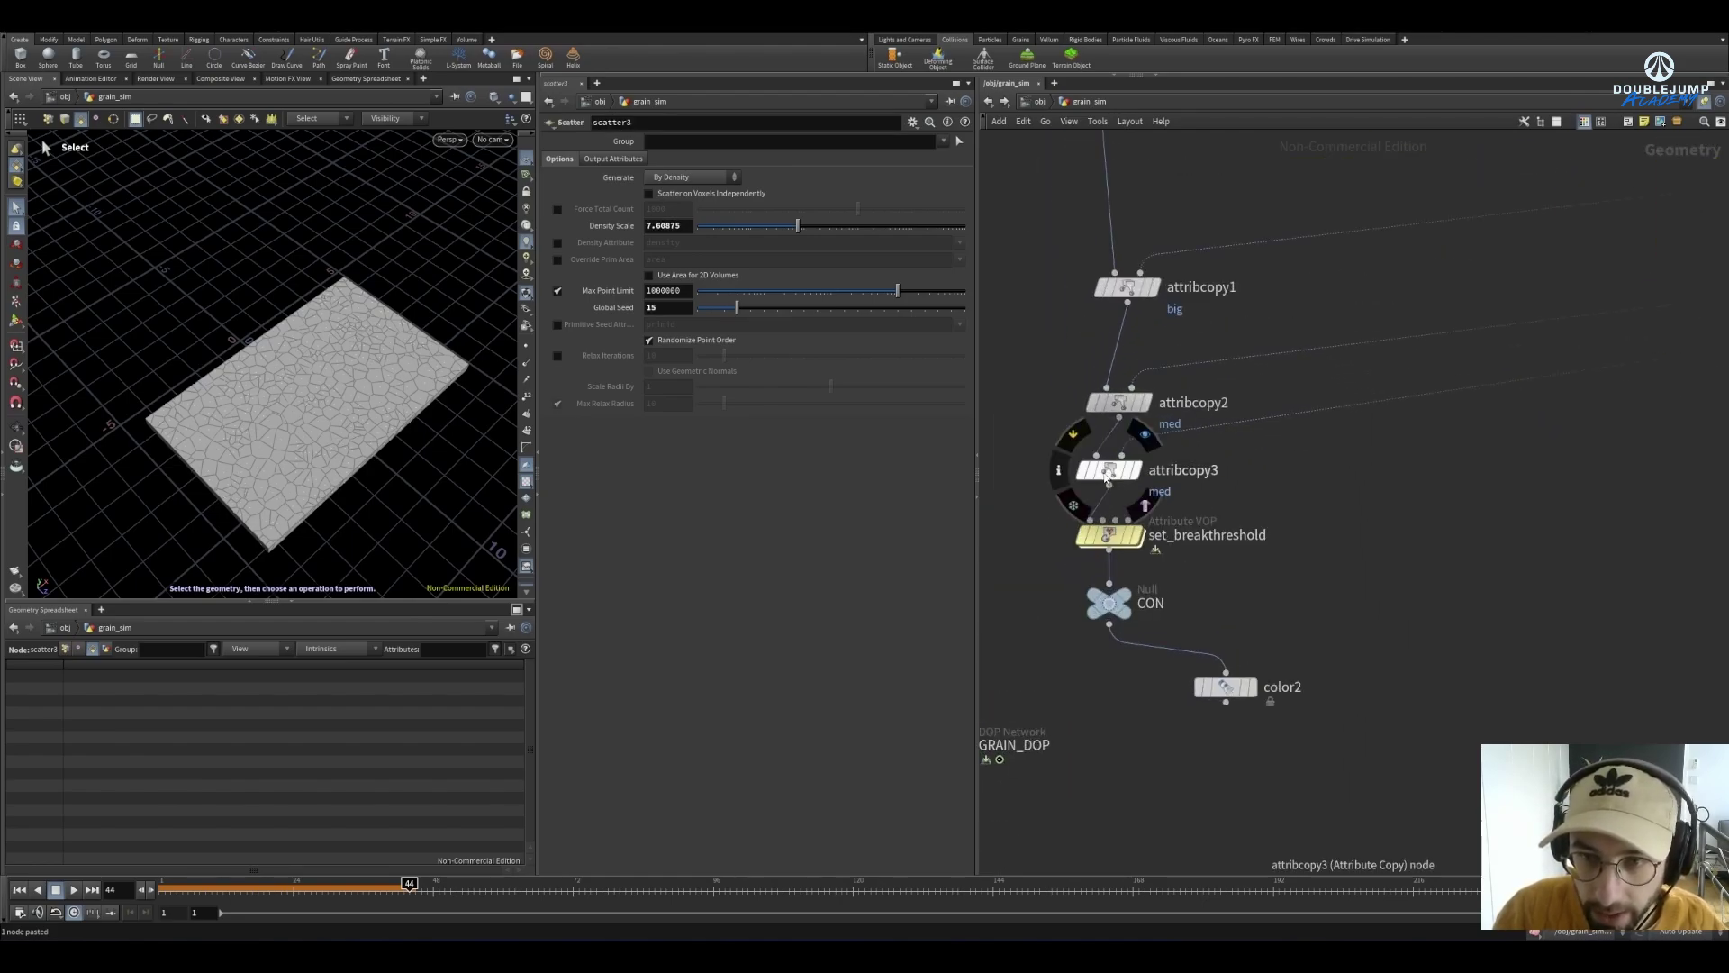
{"action": "left_click", "coordinate": [1108, 480]}
{"action": "double_click", "coordinate": [697, 255]}
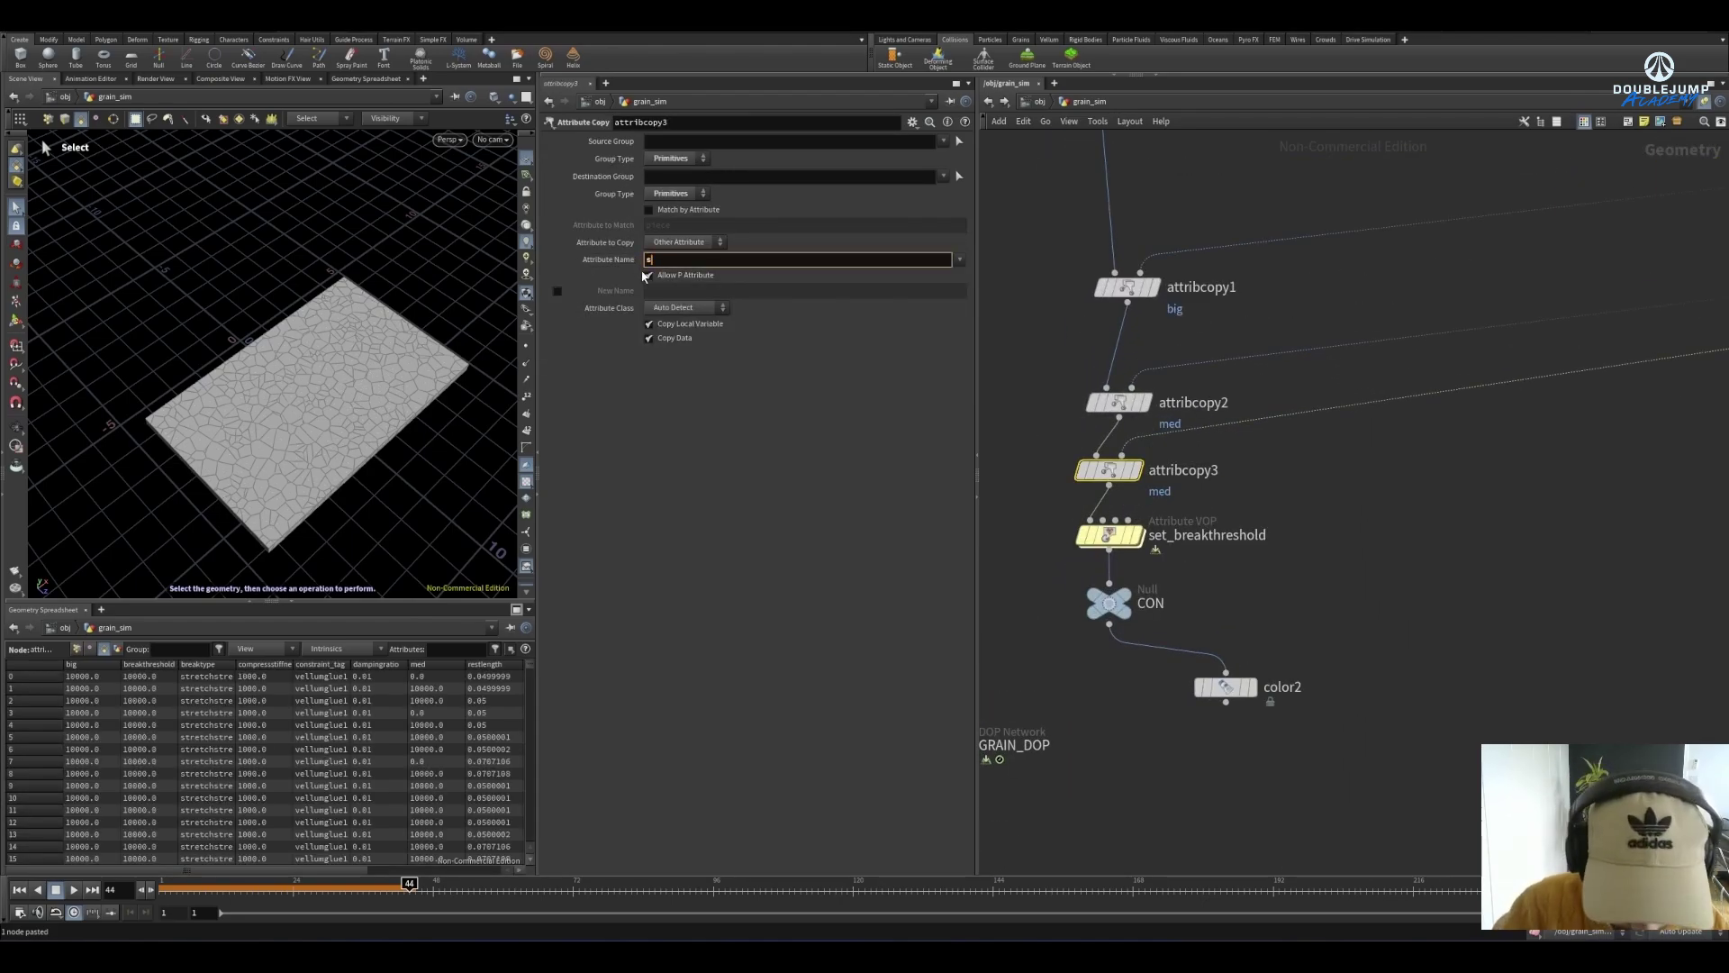
{"action": "key", "text": "Return"}
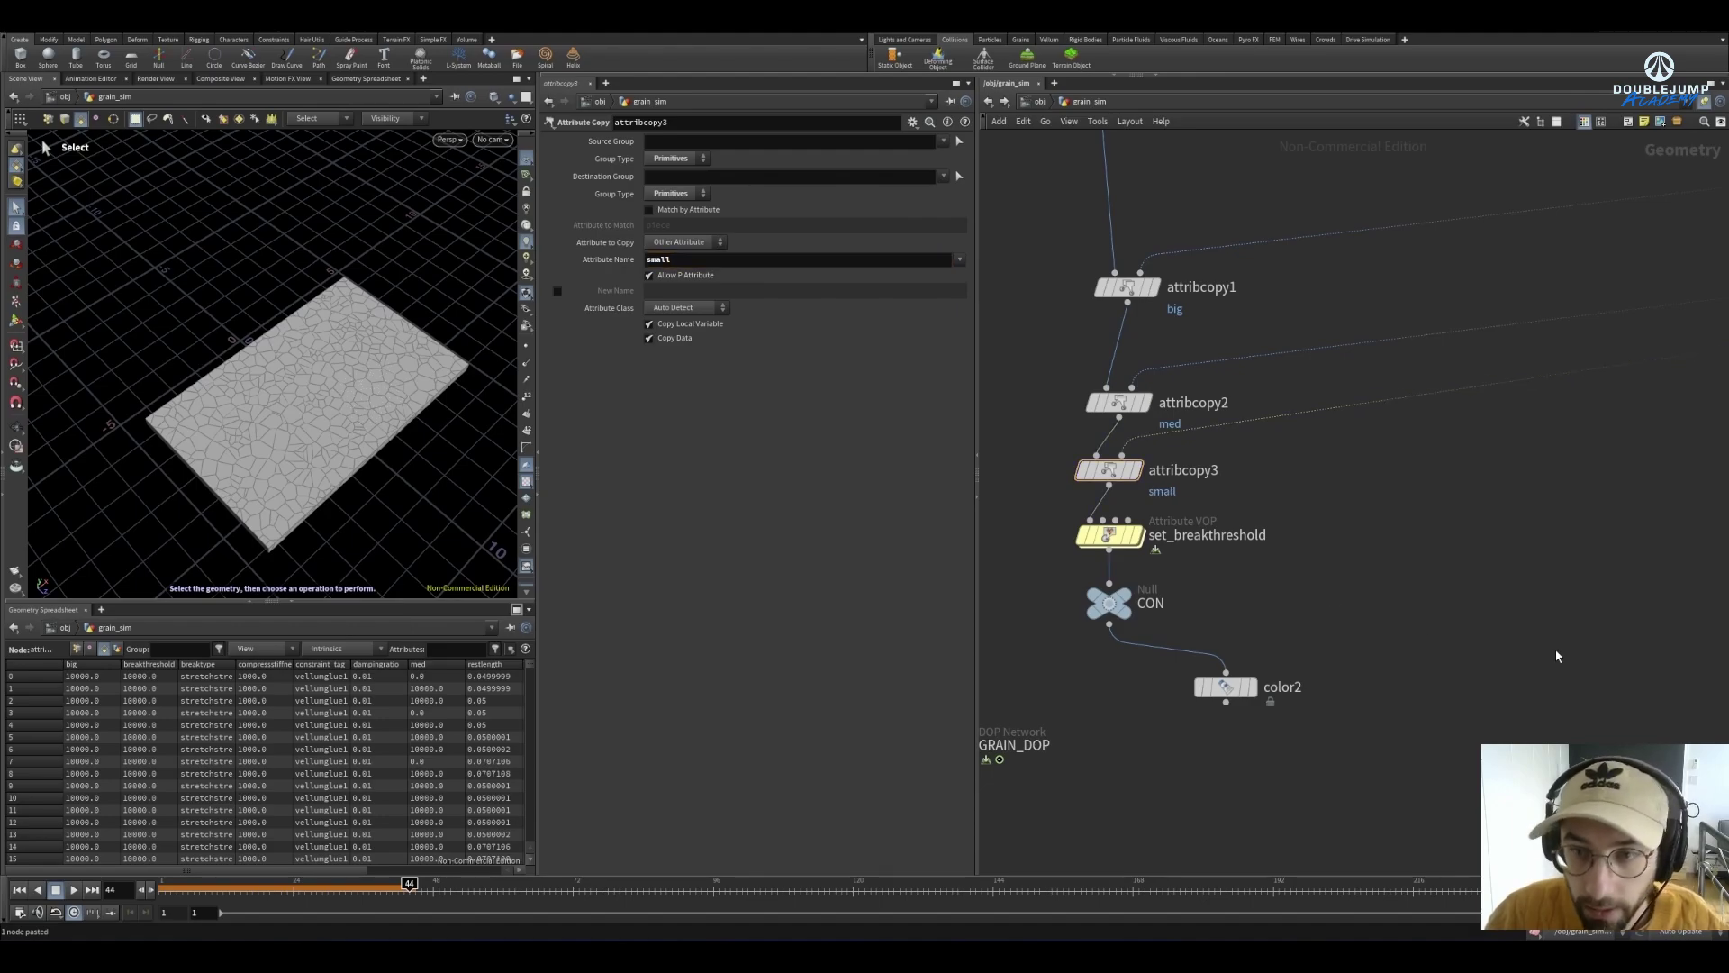
Rewire the second input of attribcopy3 to the final output of the new small fracture branch
{"action": "scroll", "coordinate": [1266, 598], "scroll_direction": "down", "scroll_amount": 10}
{"action": "scroll", "coordinate": [1074, 547], "scroll_direction": "up", "scroll_amount": 3}
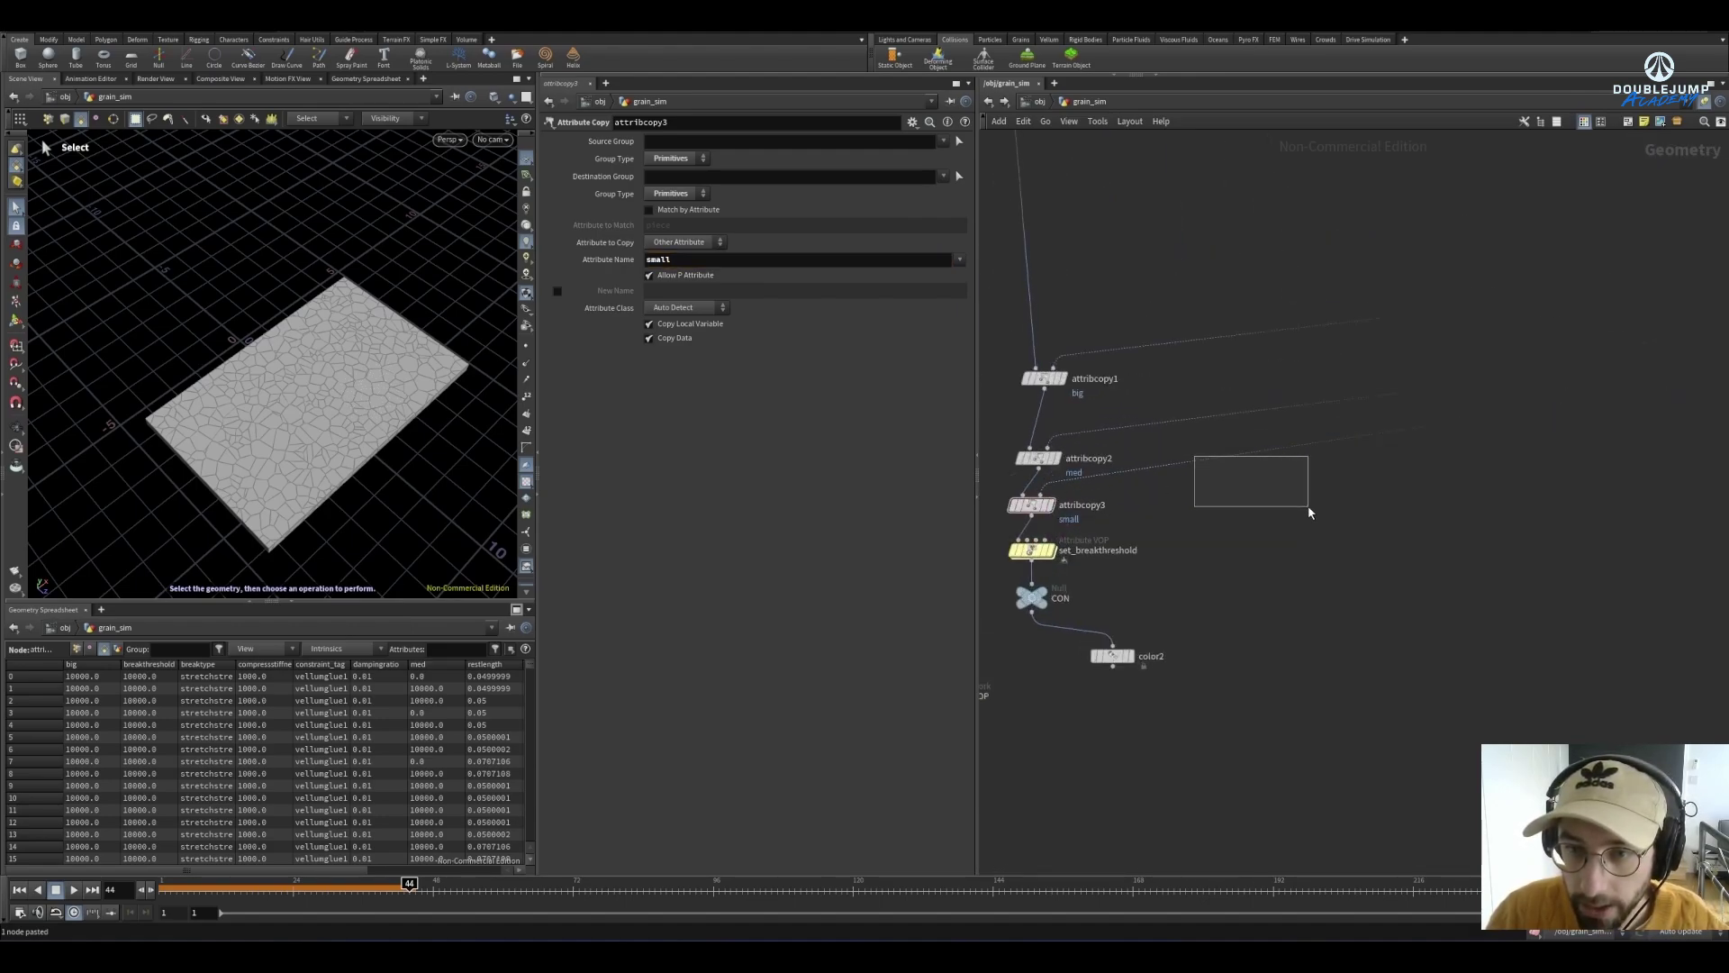
{"action": "left_click", "coordinate": [1219, 460]}
{"action": "scroll", "coordinate": [1365, 551], "scroll_direction": "down", "scroll_amount": 4}
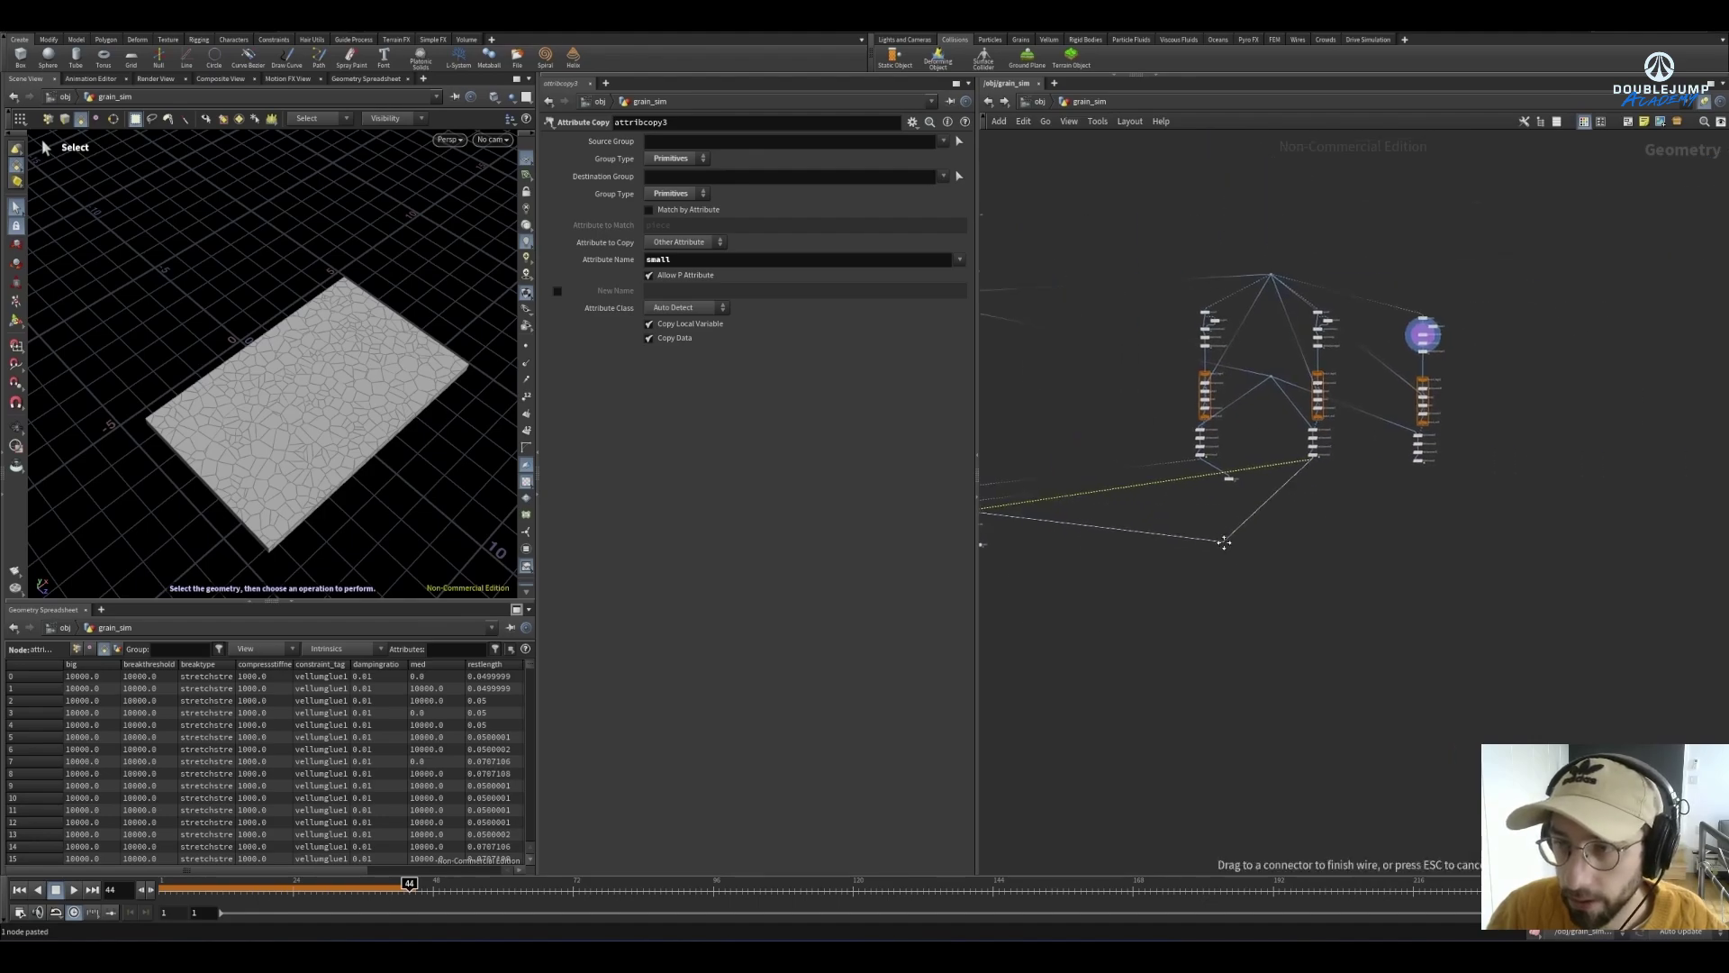
{"action": "scroll", "coordinate": [1441, 487], "scroll_direction": "up", "scroll_amount": 5}
{"action": "scroll", "coordinate": [1371, 435], "scroll_direction": "up", "scroll_amount": 2}
{"action": "left_click", "coordinate": [1339, 432]}
Inside set_breakthreshold, duplicate the med bind node and place the copy just below it
{"action": "middle_click_drag", "start_coordinate": [1116, 564], "coordinate": [1285, 521]}
{"action": "scroll", "coordinate": [1285, 520], "scroll_direction": "down", "scroll_amount": 6}
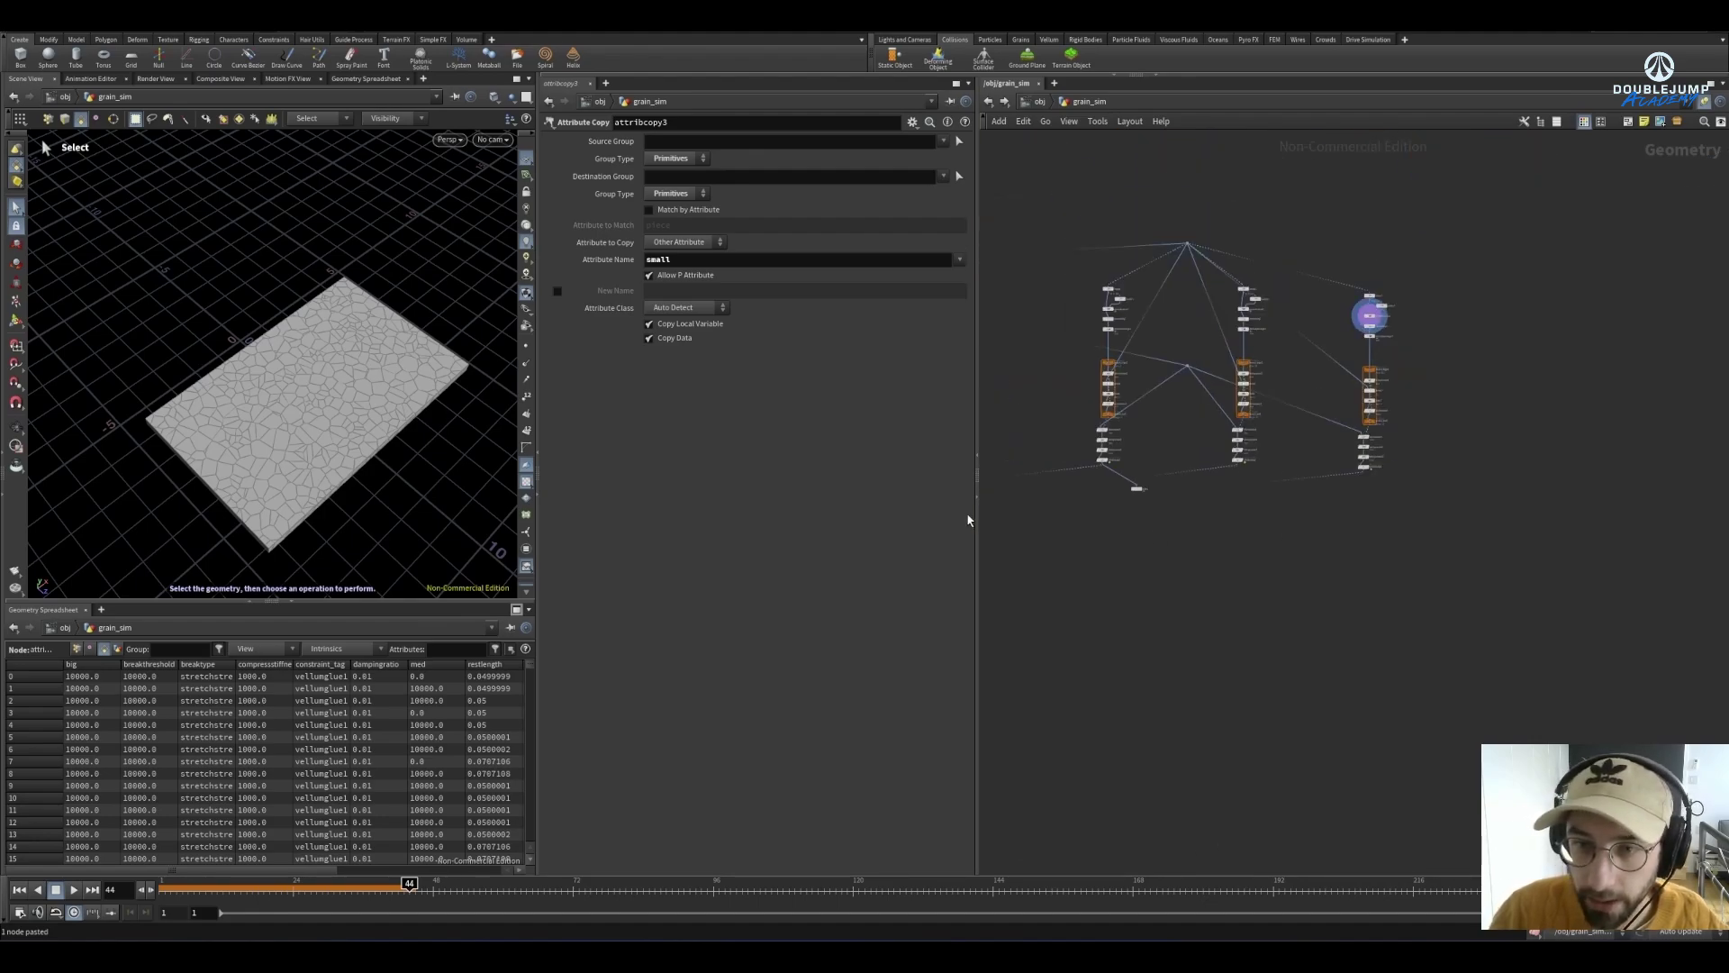
{"action": "middle_click_drag", "start_coordinate": [1153, 586], "coordinate": [1528, 582]}
{"action": "scroll", "coordinate": [1200, 564], "scroll_direction": "up", "scroll_amount": 4}
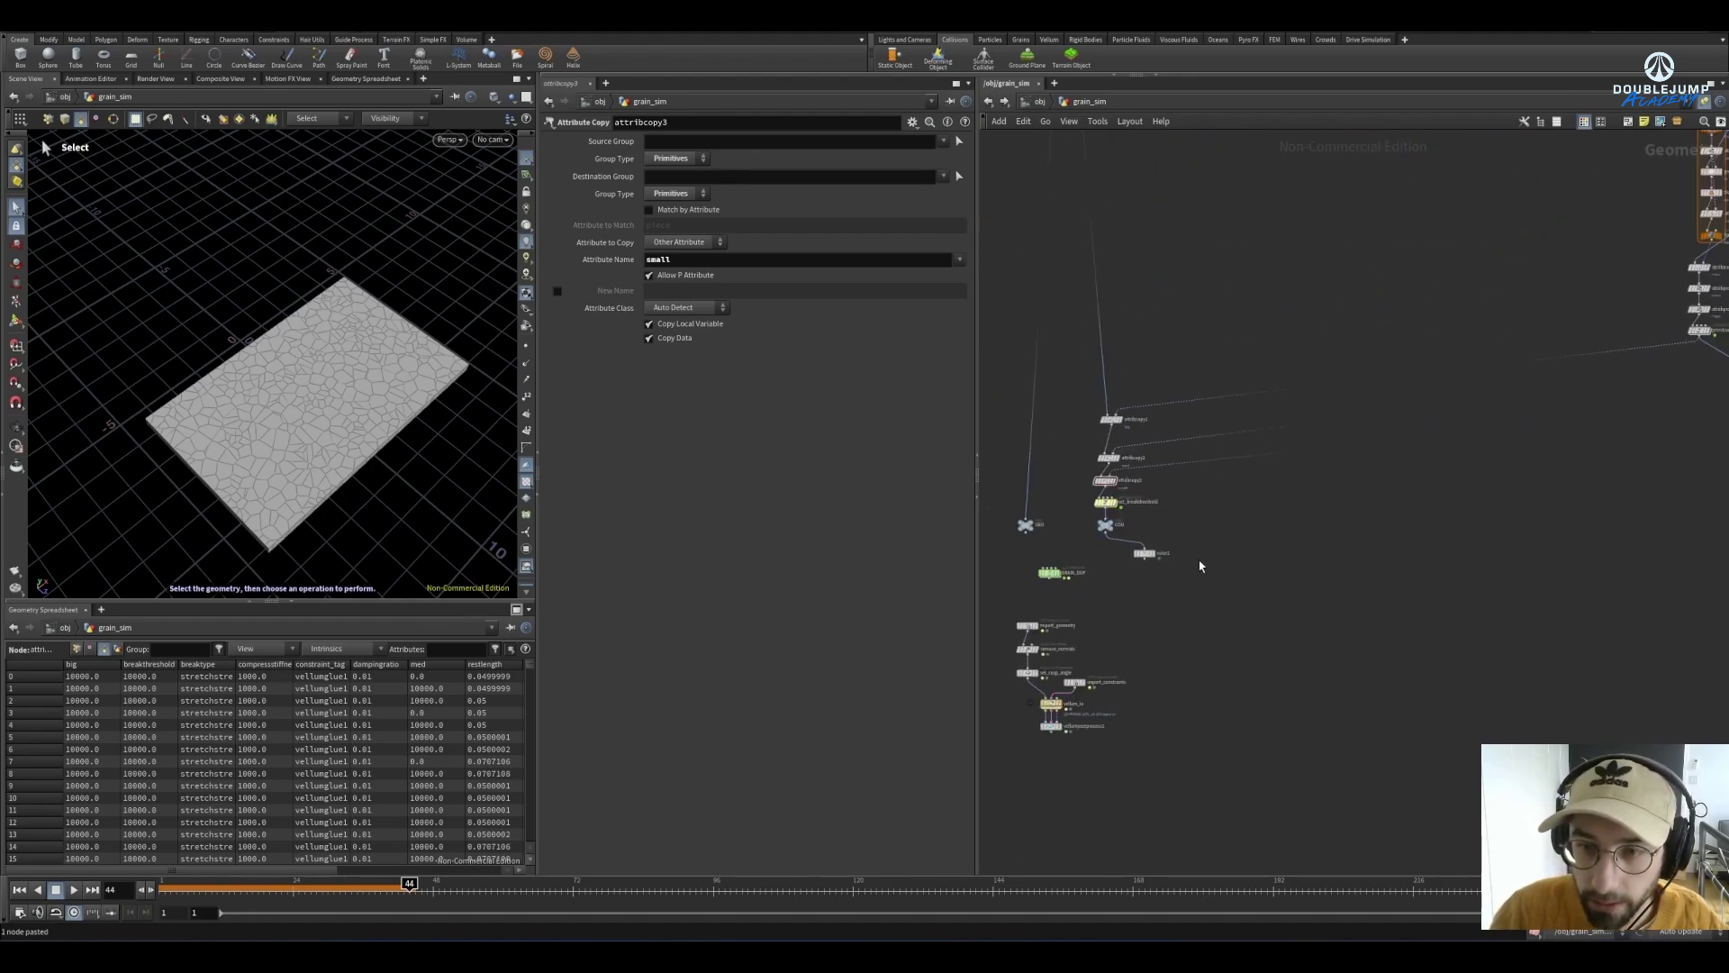
{"action": "double_click", "coordinate": [1113, 491]}
{"action": "left_click", "coordinate": [1293, 689]}
{"action": "key", "text": "ctrl+c"}
{"action": "key", "text": "ctrl+v"}
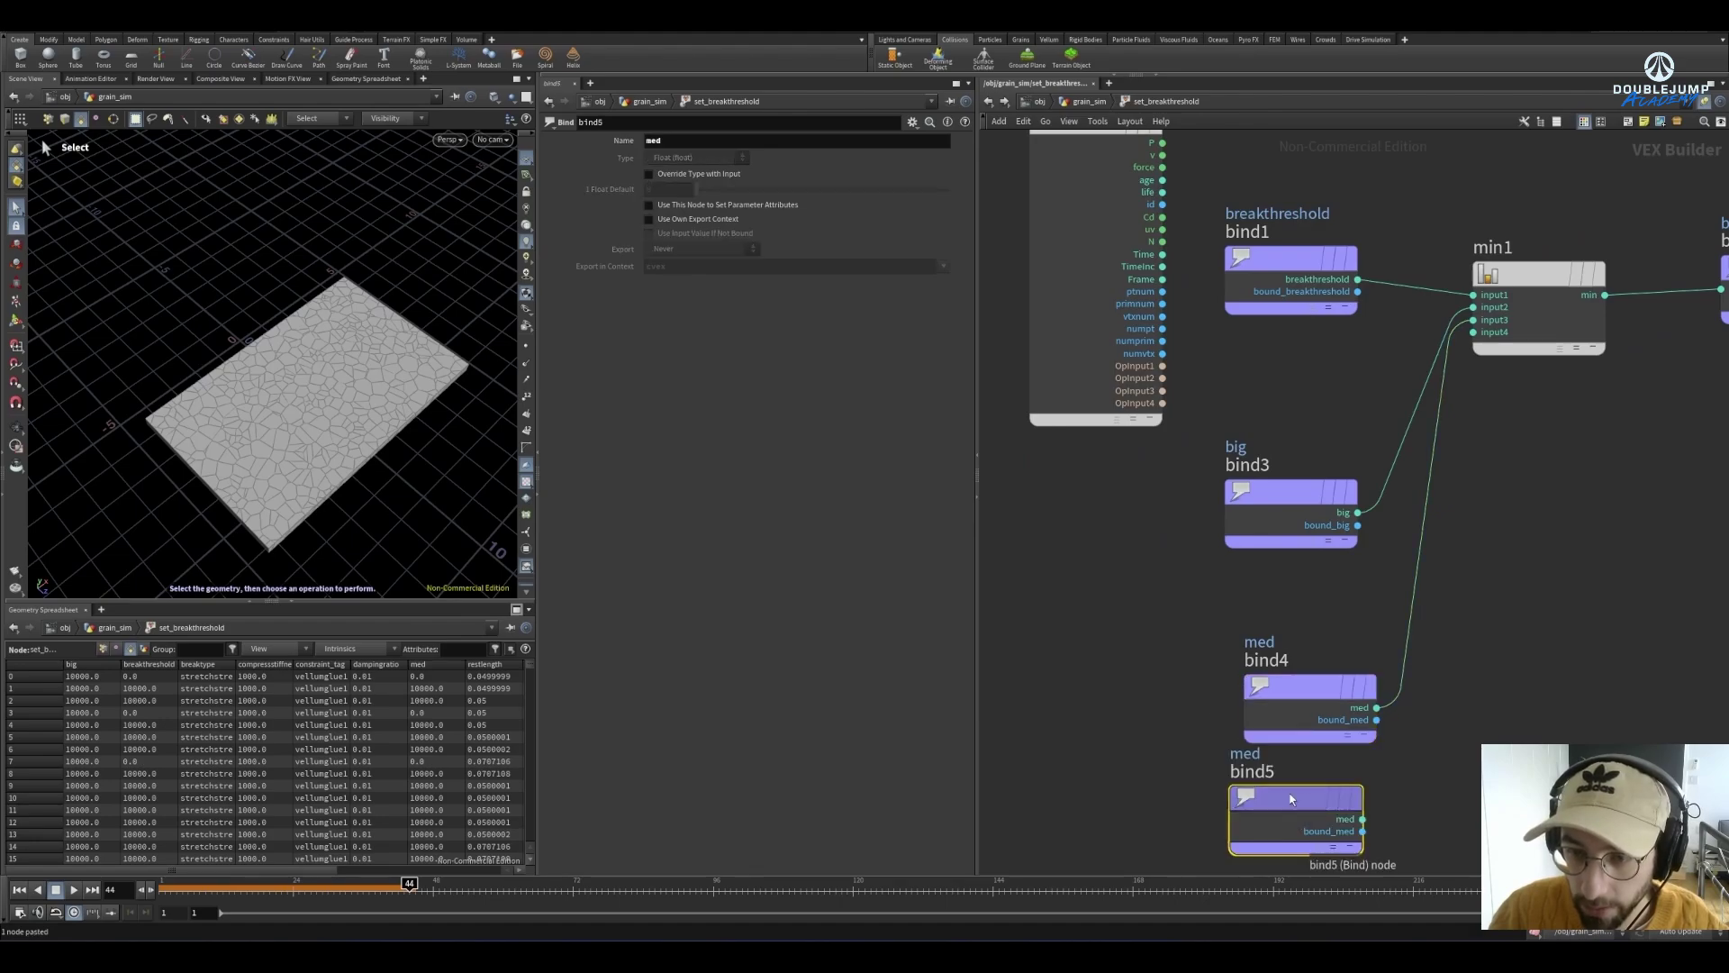
Set the duplicated bind's name to small and connect its output to input4 of min1
{"action": "left_click", "coordinate": [706, 141]}
{"action": "type", "text": "s"}
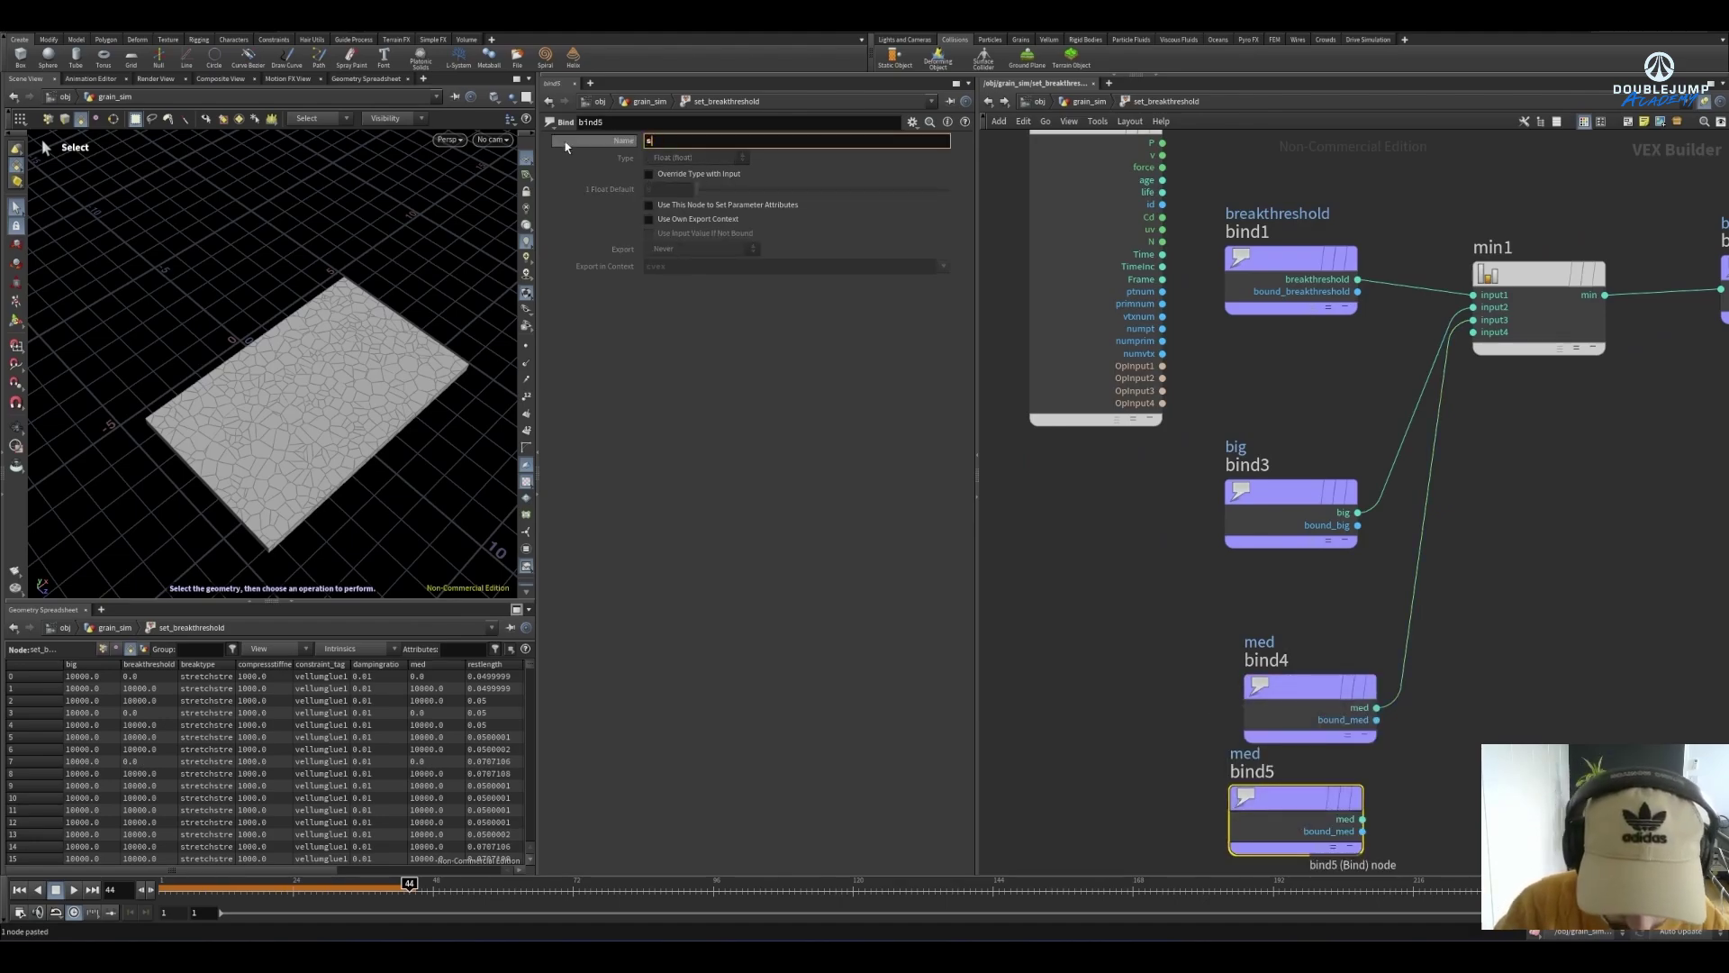
{"action": "type", "text": "mall"}
{"action": "key", "text": "Return"}
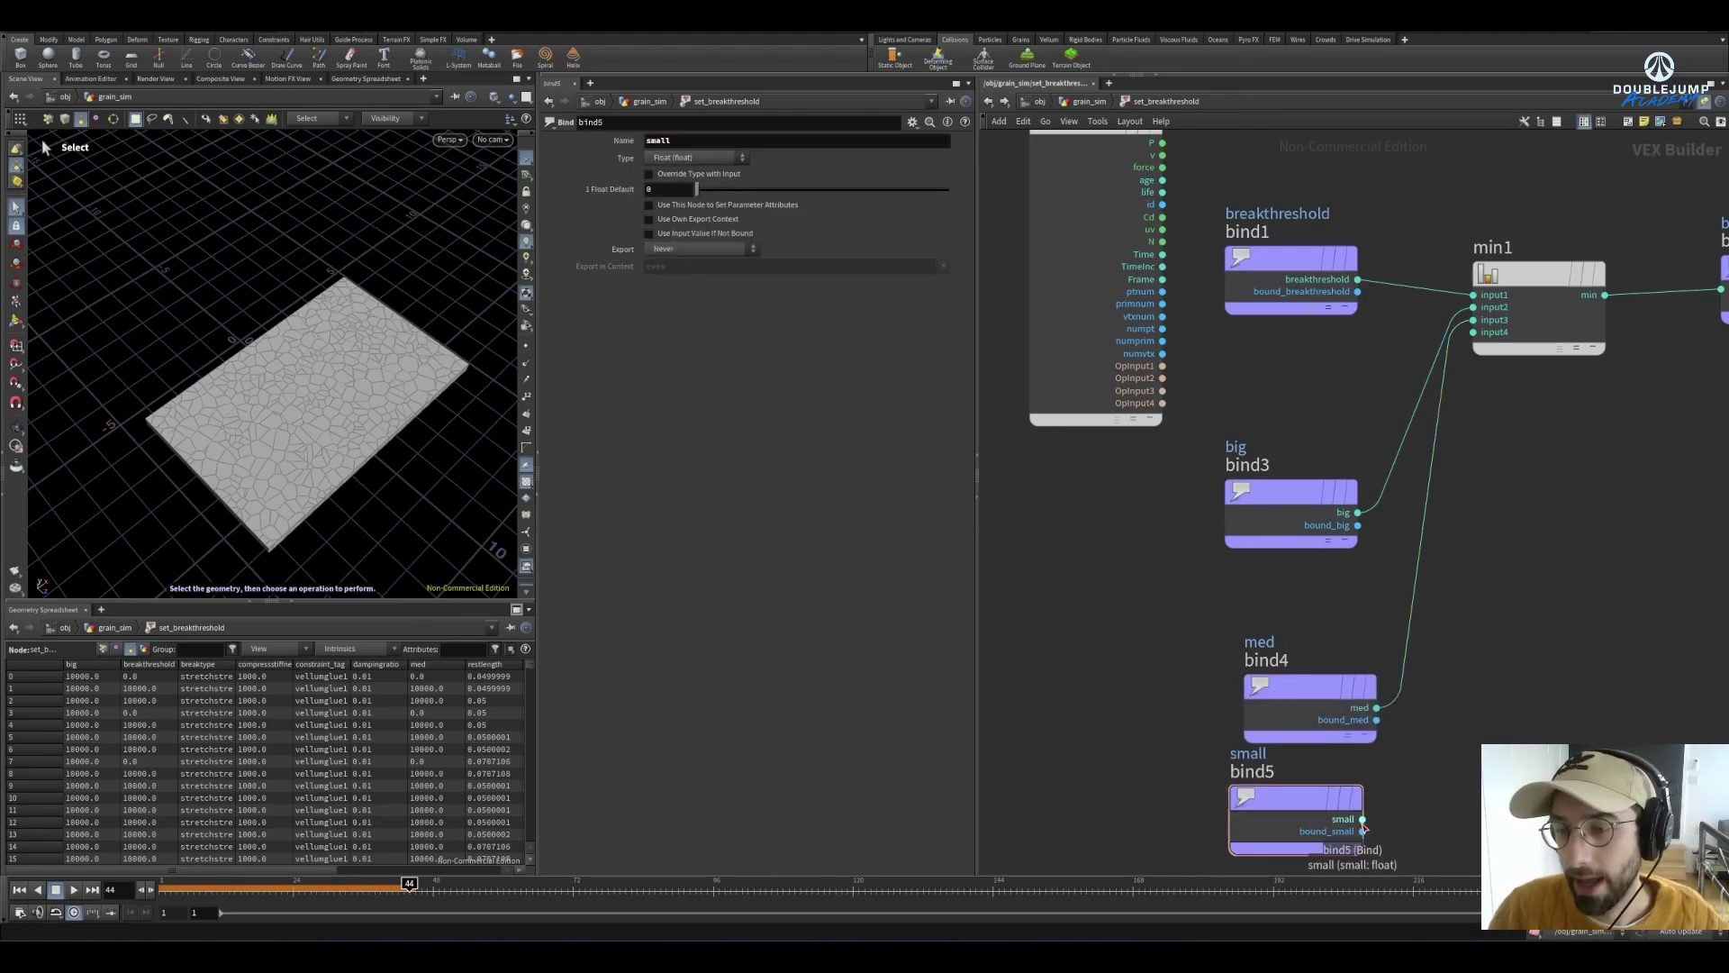
{"action": "left_click_drag", "start_coordinate": [1363, 820], "coordinate": [1474, 333]}
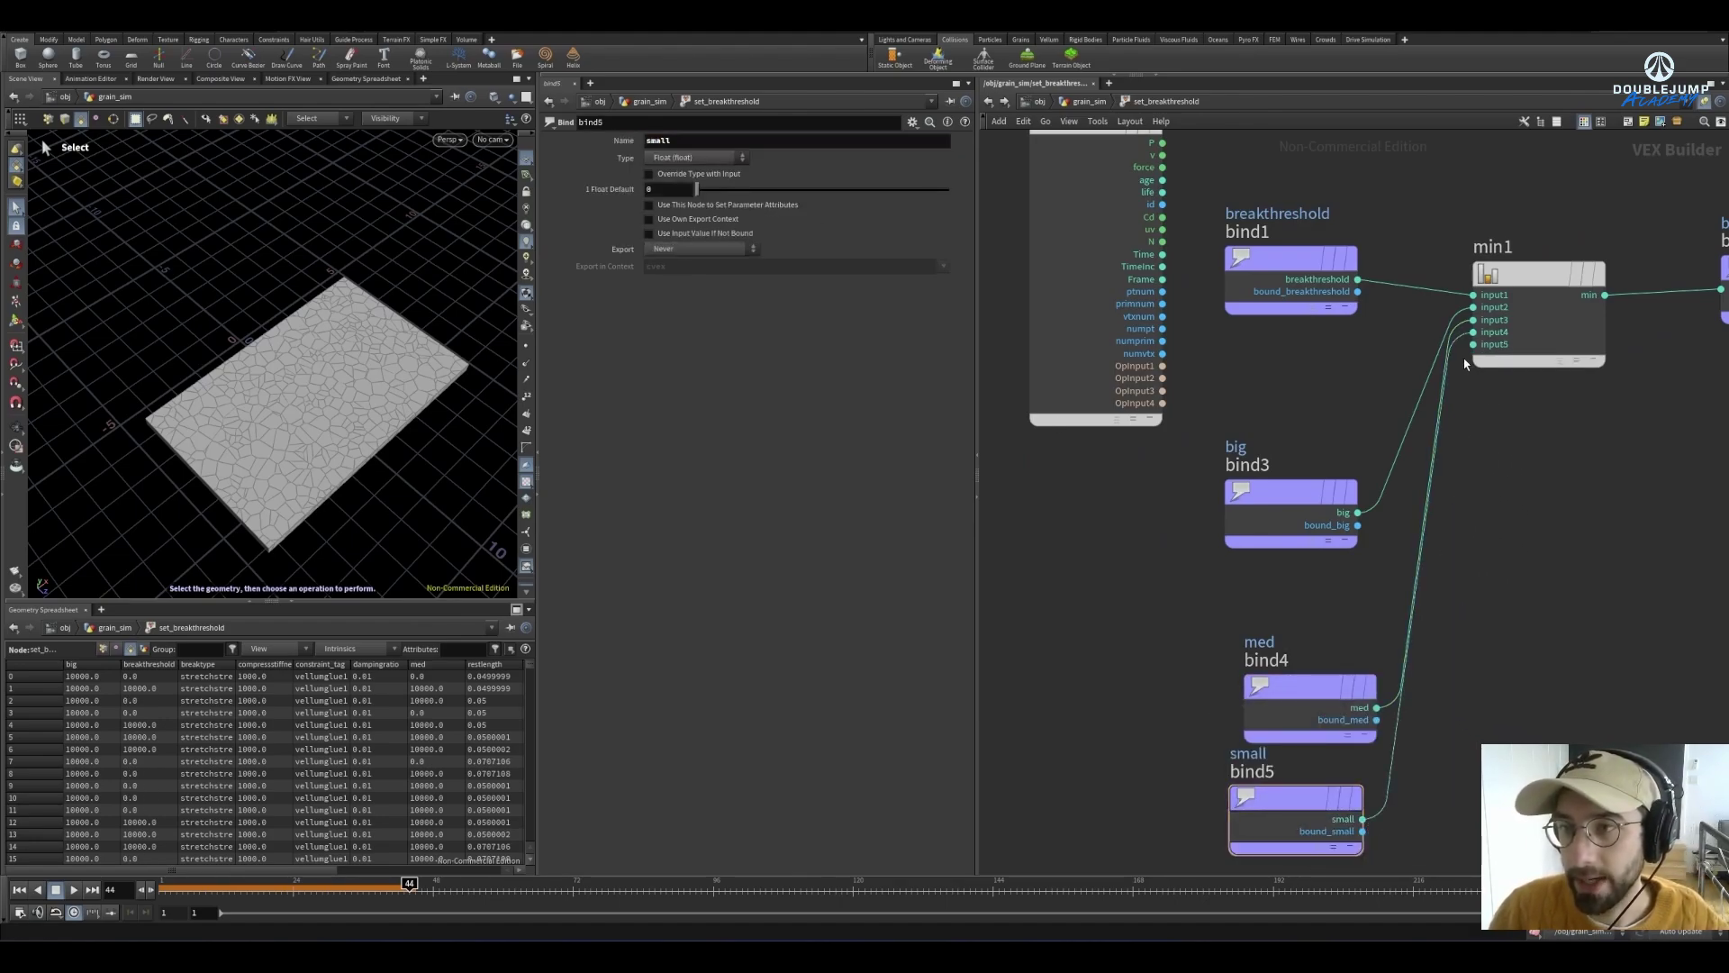
Return to the grain_sim network, display color2 and orbit the sheet to examine the combined breakthreshold fracture lines
{"action": "left_click", "coordinate": [1089, 101]}
{"action": "scroll", "coordinate": [1153, 544], "scroll_direction": "up", "scroll_amount": 3}
{"action": "left_click", "coordinate": [1176, 544]}
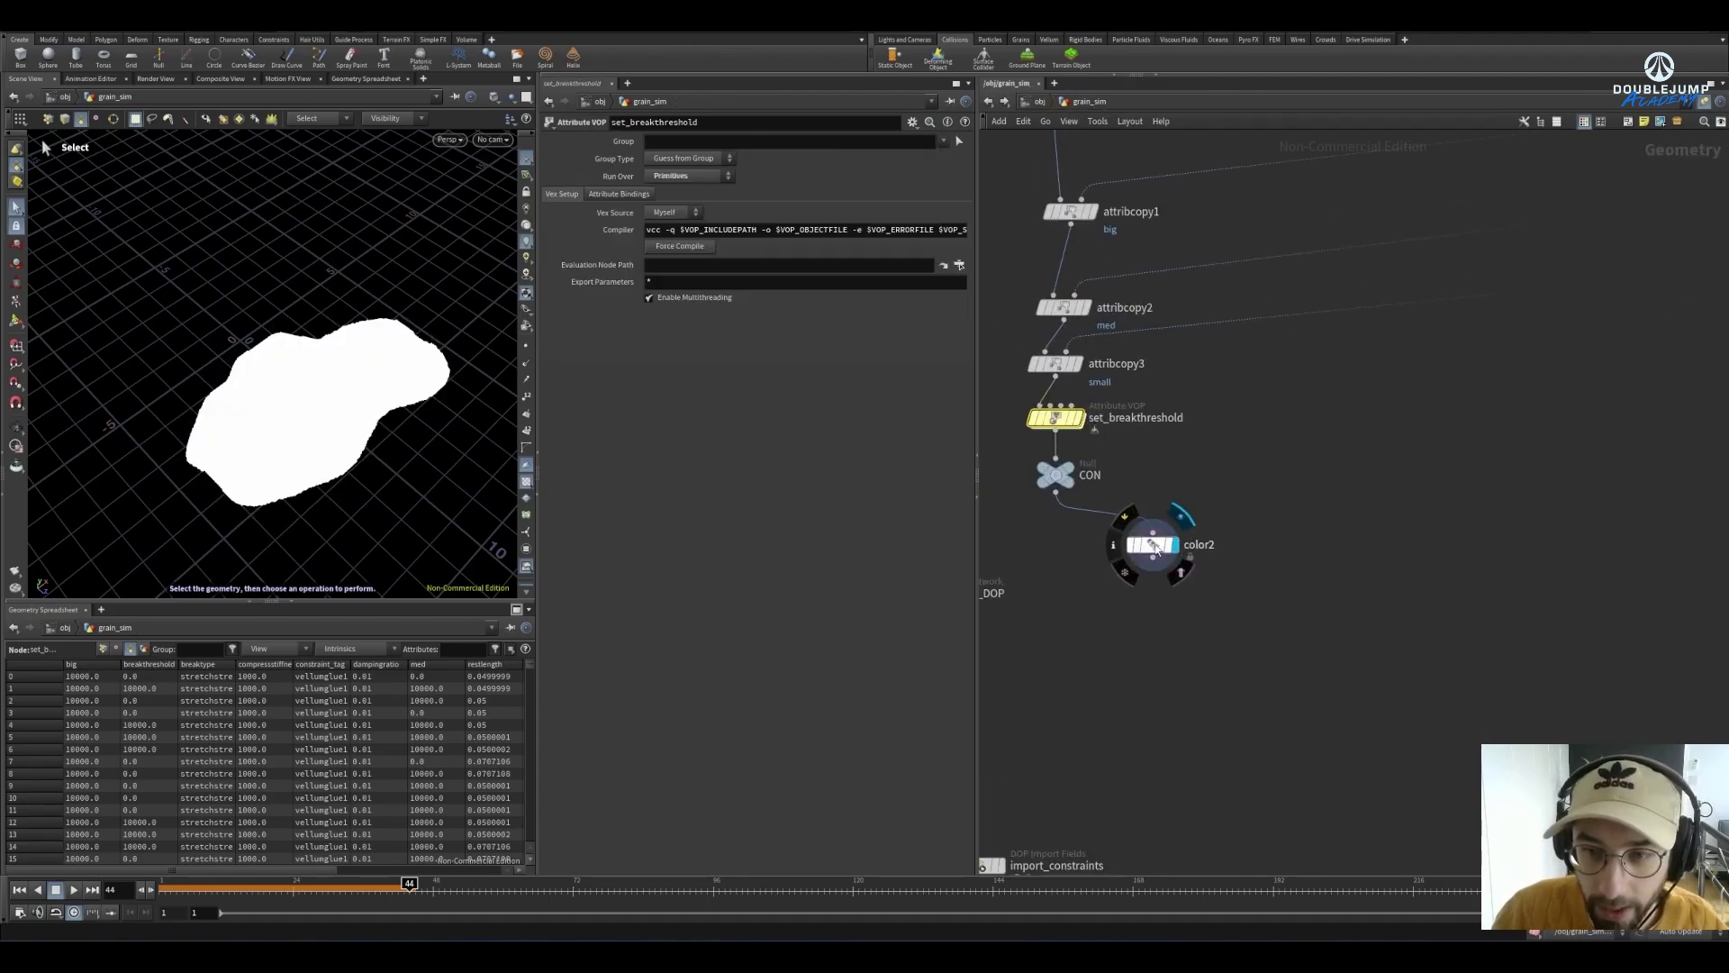
{"action": "left_click", "coordinate": [1152, 544]}
{"action": "scroll", "coordinate": [484, 415], "scroll_direction": "down", "scroll_amount": 5}
{"action": "left_click_drag", "start_coordinate": [485, 415], "coordinate": [451, 459]}
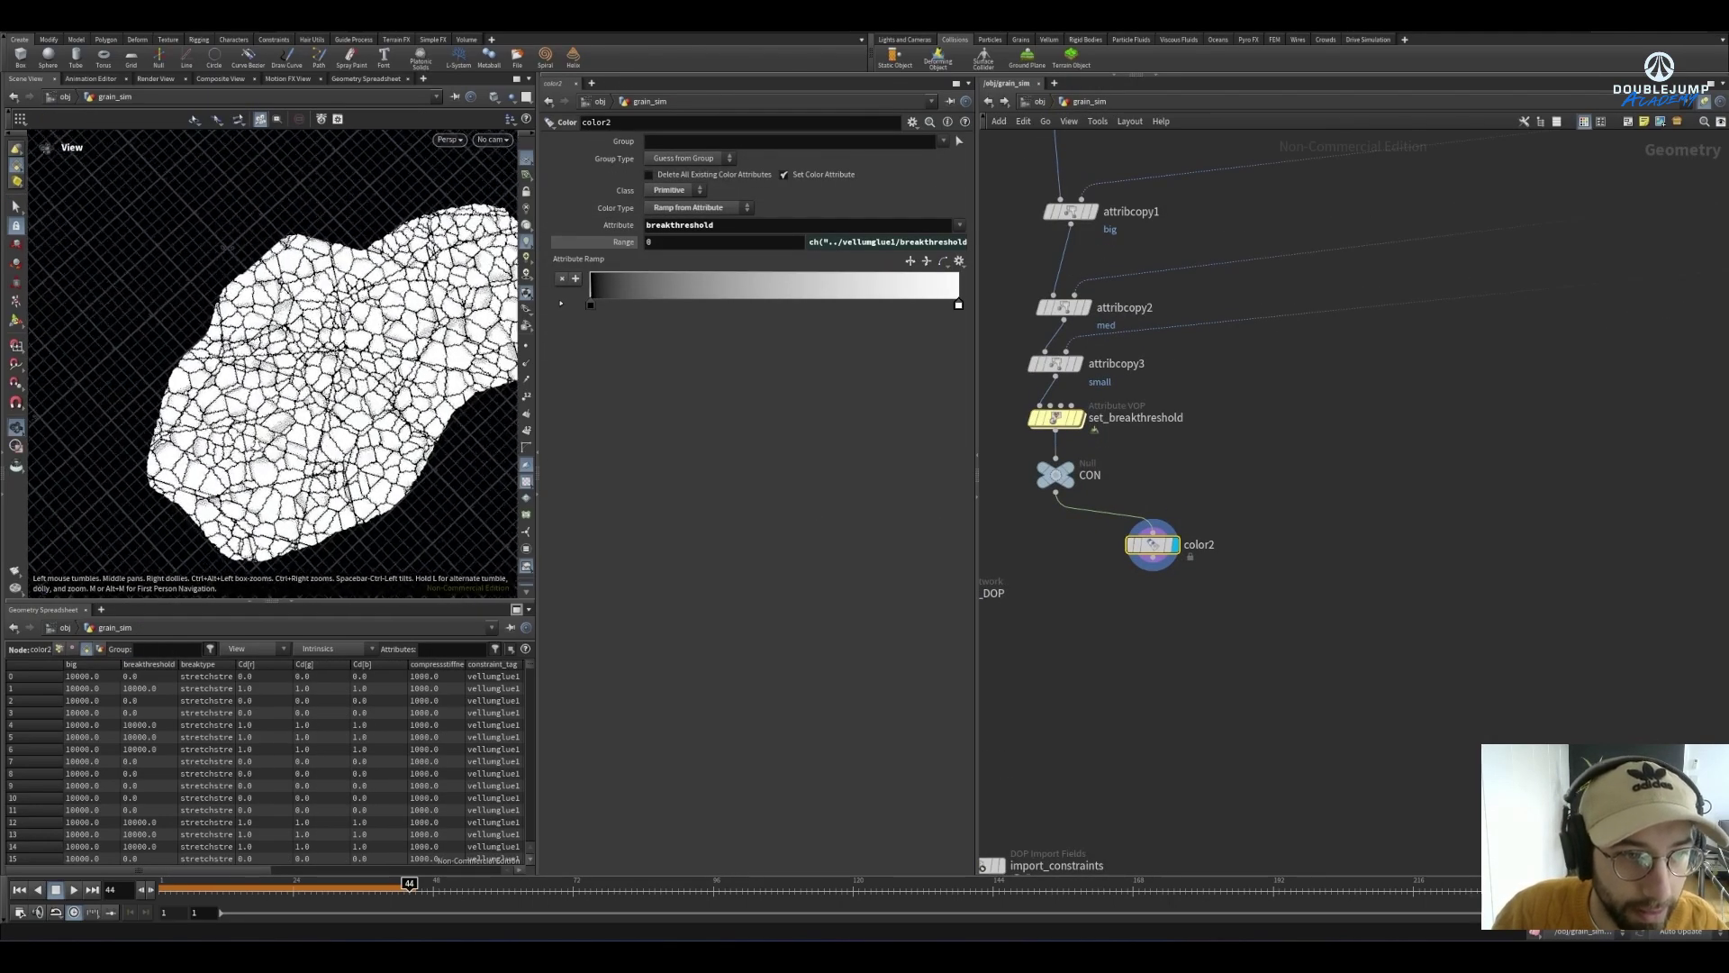
{"action": "scroll", "coordinate": [360, 405], "scroll_direction": "up", "scroll_amount": 8}
{"action": "left_click_drag", "start_coordinate": [361, 405], "coordinate": [567, 432]}
{"action": "scroll", "coordinate": [1324, 483], "scroll_direction": "down", "scroll_amount": 8}
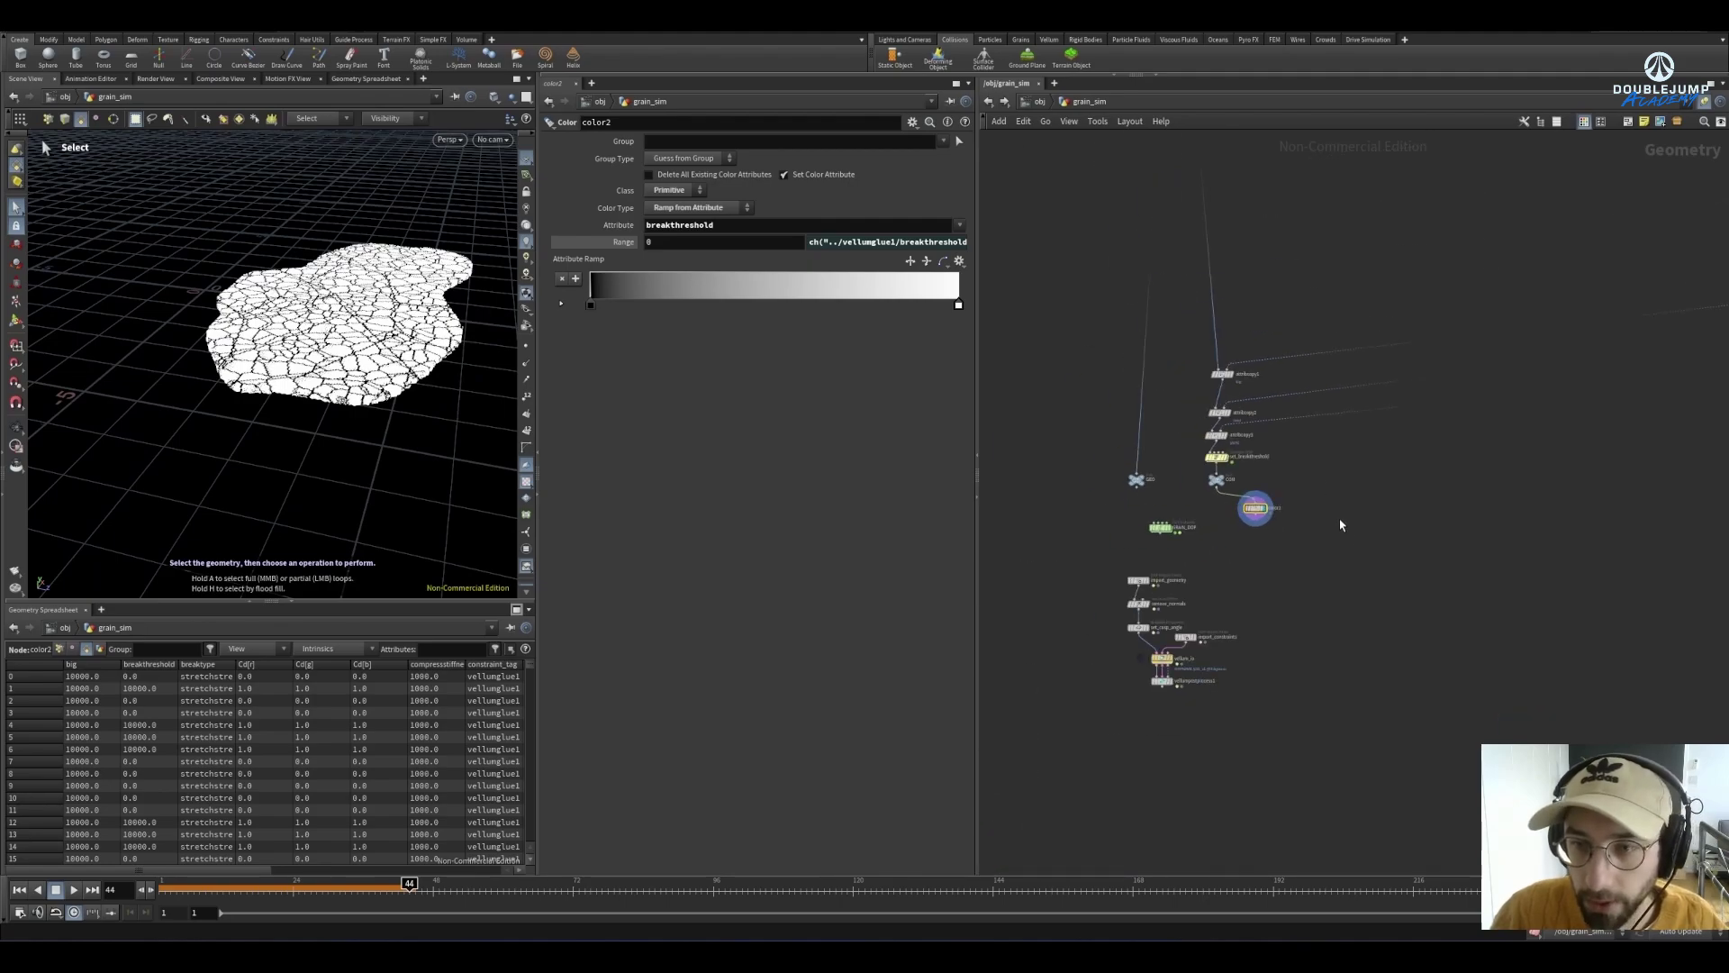
Maximize the network editor and review how move_to_origin and vellumglue1 feed the three fracture branches and attribute copies
{"action": "scroll", "coordinate": [1361, 506], "scroll_direction": "up", "scroll_amount": 5}
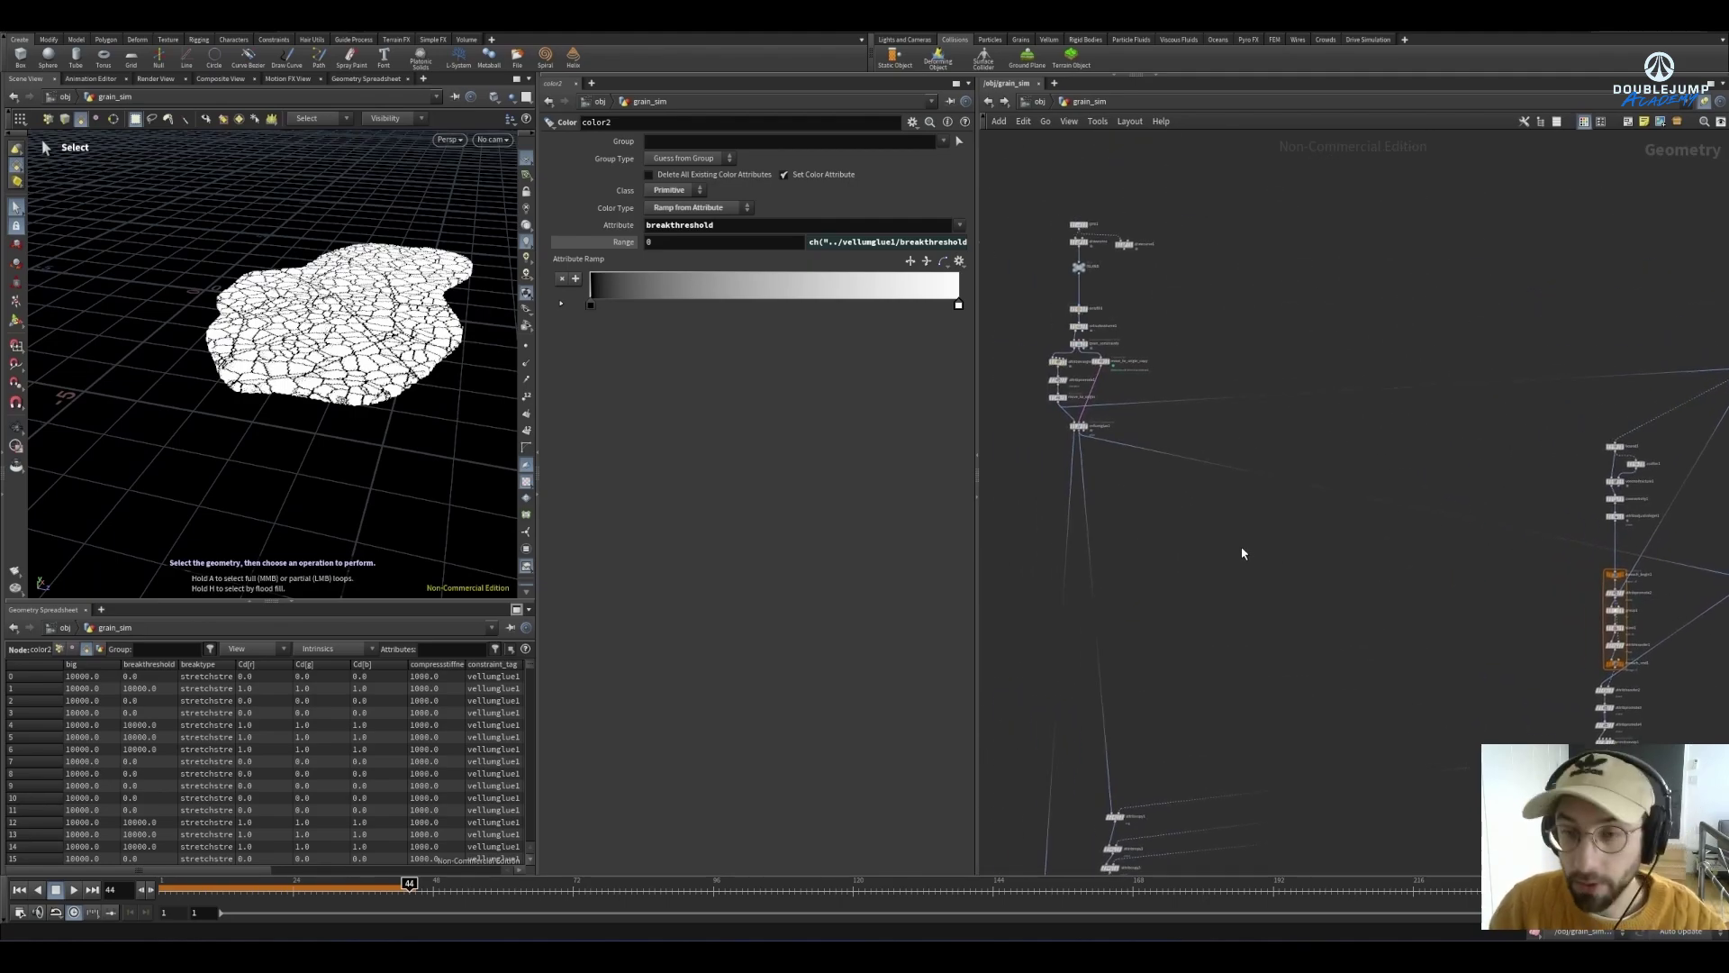
{"action": "key", "text": "ctrl+b"}
{"action": "middle_click_drag", "start_coordinate": [725, 491], "coordinate": [307, 398]}
{"action": "scroll", "coordinate": [210, 361], "scroll_direction": "up", "scroll_amount": 3}
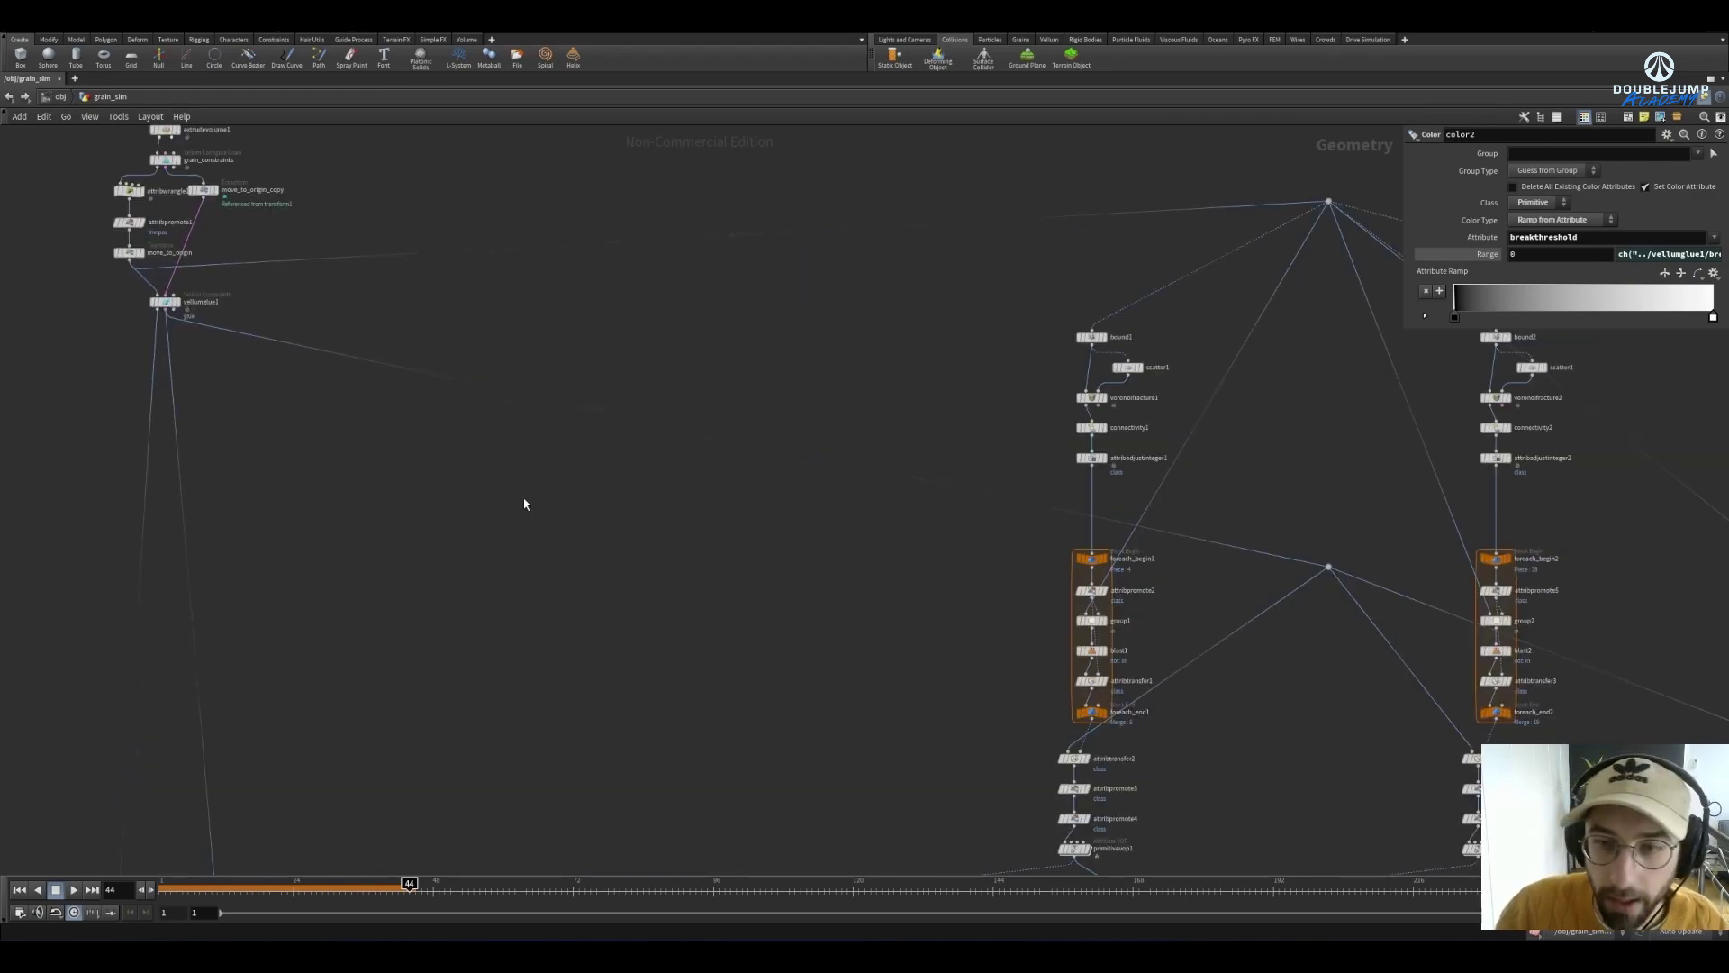
{"action": "scroll", "coordinate": [525, 504], "scroll_direction": "down", "scroll_amount": 5}
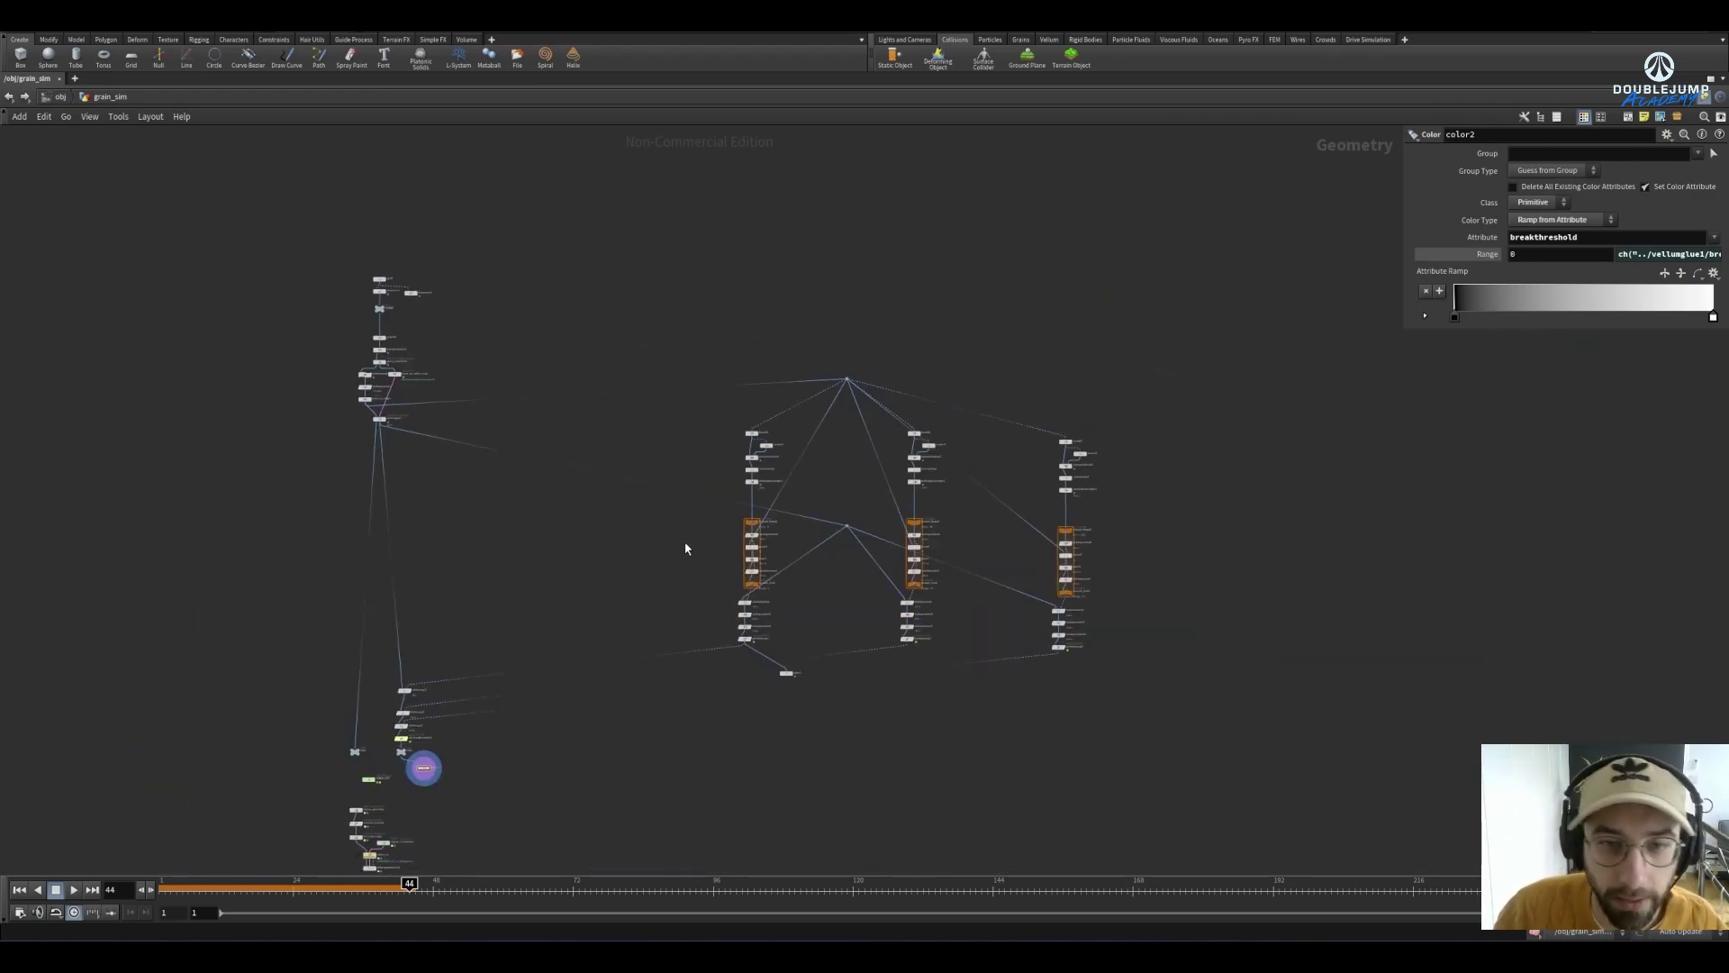
{"action": "scroll", "coordinate": [320, 404], "scroll_direction": "up", "scroll_amount": 4}
{"action": "scroll", "coordinate": [410, 419], "scroll_direction": "down", "scroll_amount": 2}
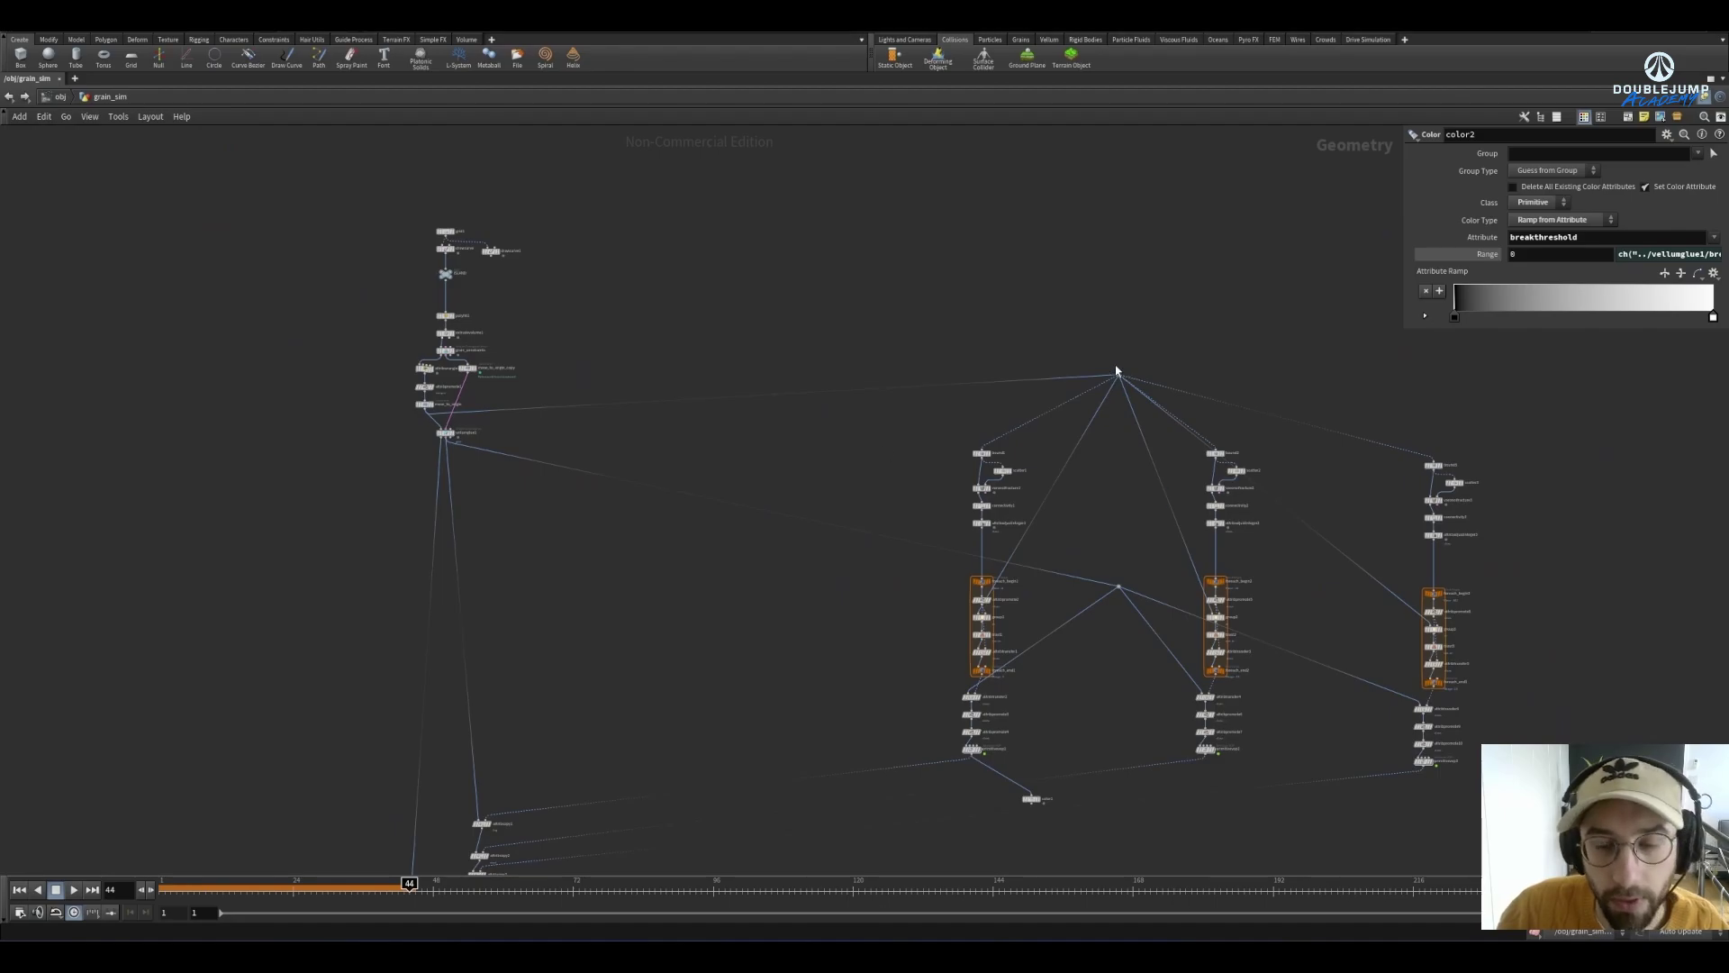
{"action": "scroll", "coordinate": [1117, 371], "scroll_direction": "up", "scroll_amount": 2}
{"action": "scroll", "coordinate": [180, 470], "scroll_direction": "up", "scroll_amount": 5}
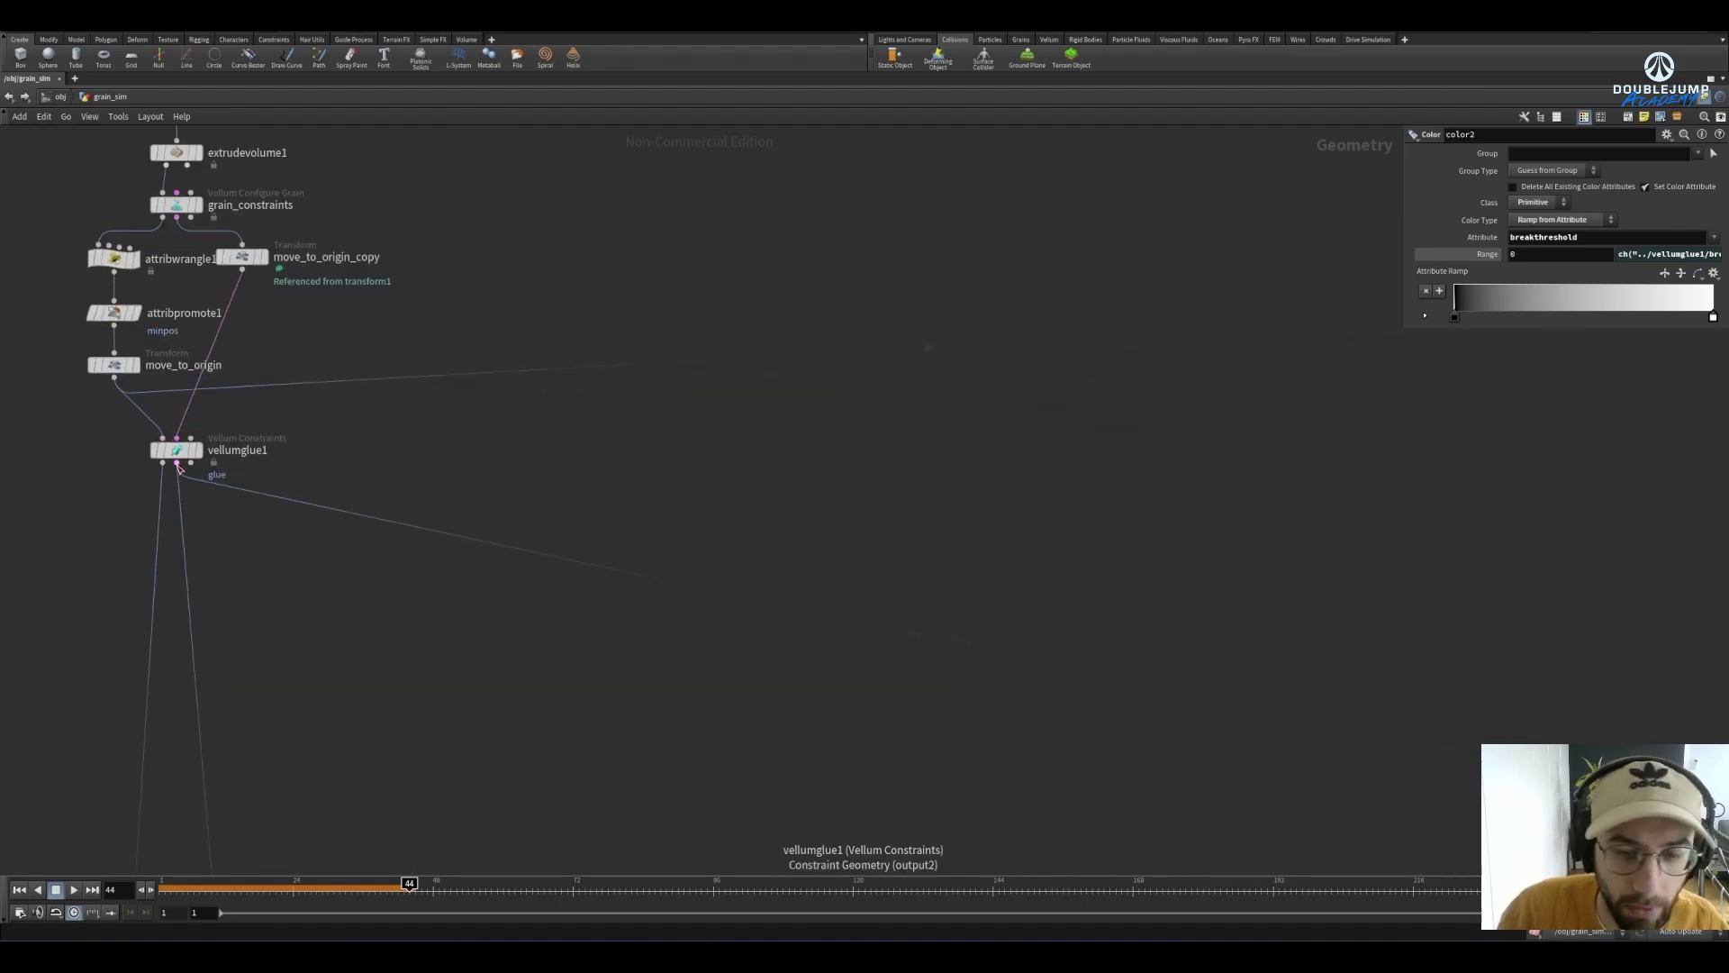
{"action": "scroll", "coordinate": [178, 468], "scroll_direction": "down", "scroll_amount": 5}
{"action": "scroll", "coordinate": [574, 564], "scroll_direction": "up", "scroll_amount": 6}
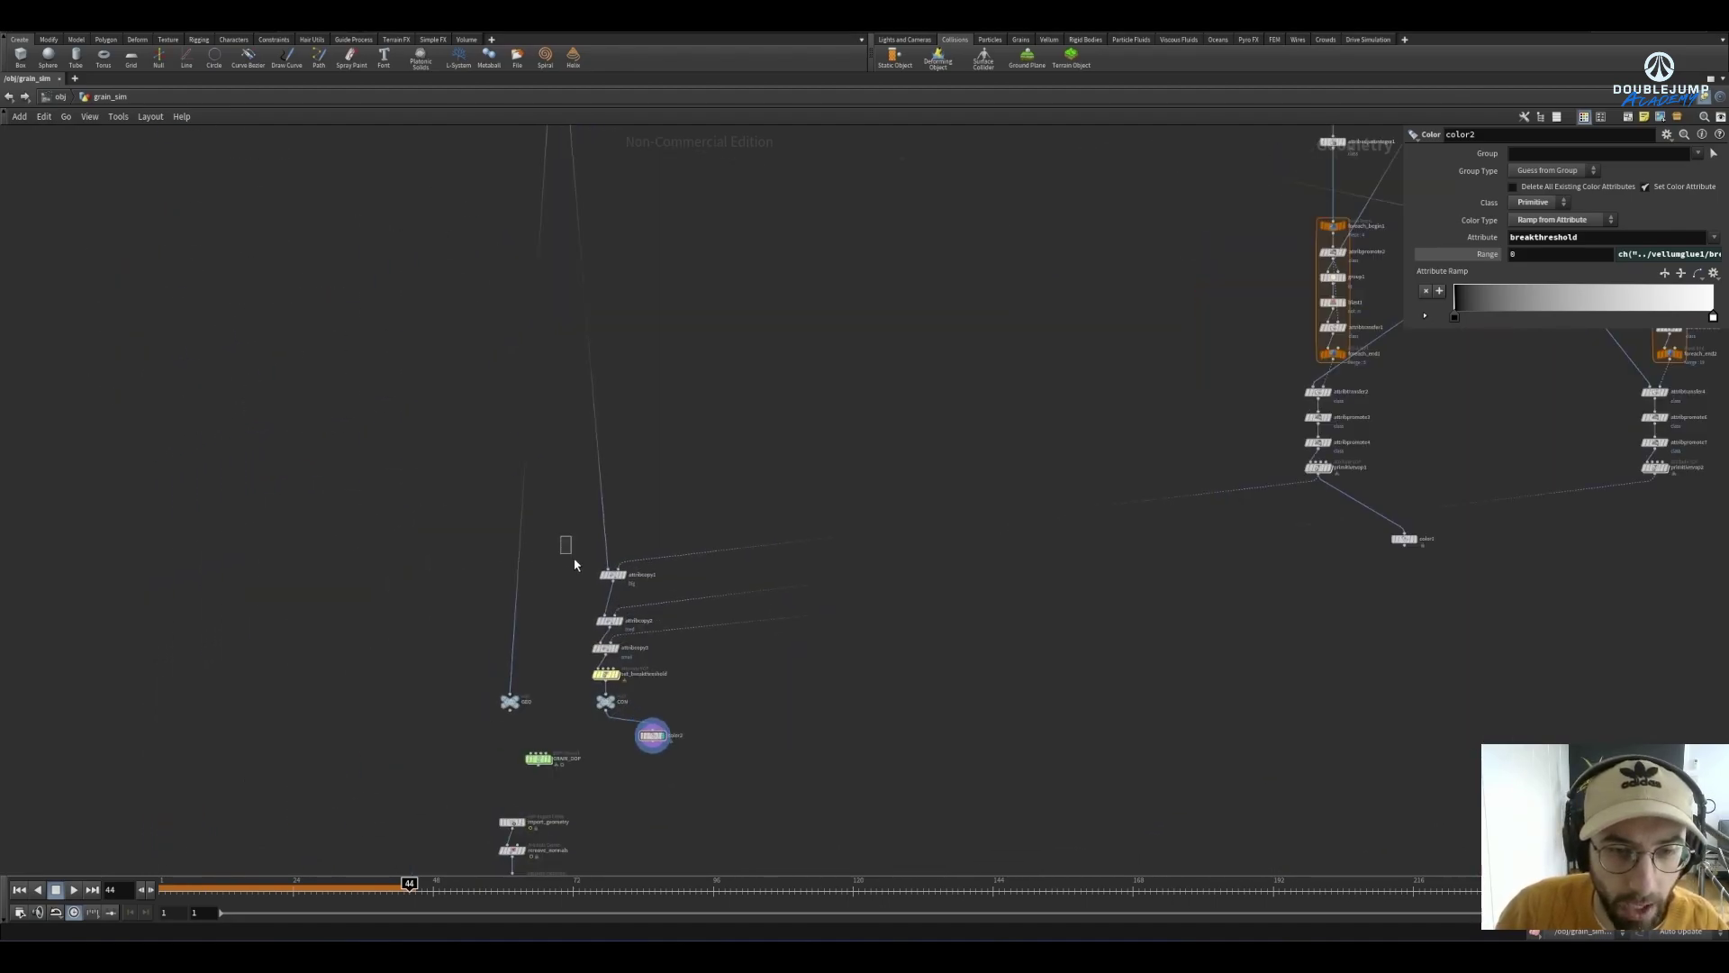
Lay out the three attribute copies, set_breakthreshold and CON in an evenly spaced column
{"action": "left_click_drag", "start_coordinate": [574, 565], "coordinate": [643, 712]}
{"action": "key", "text": "l"}
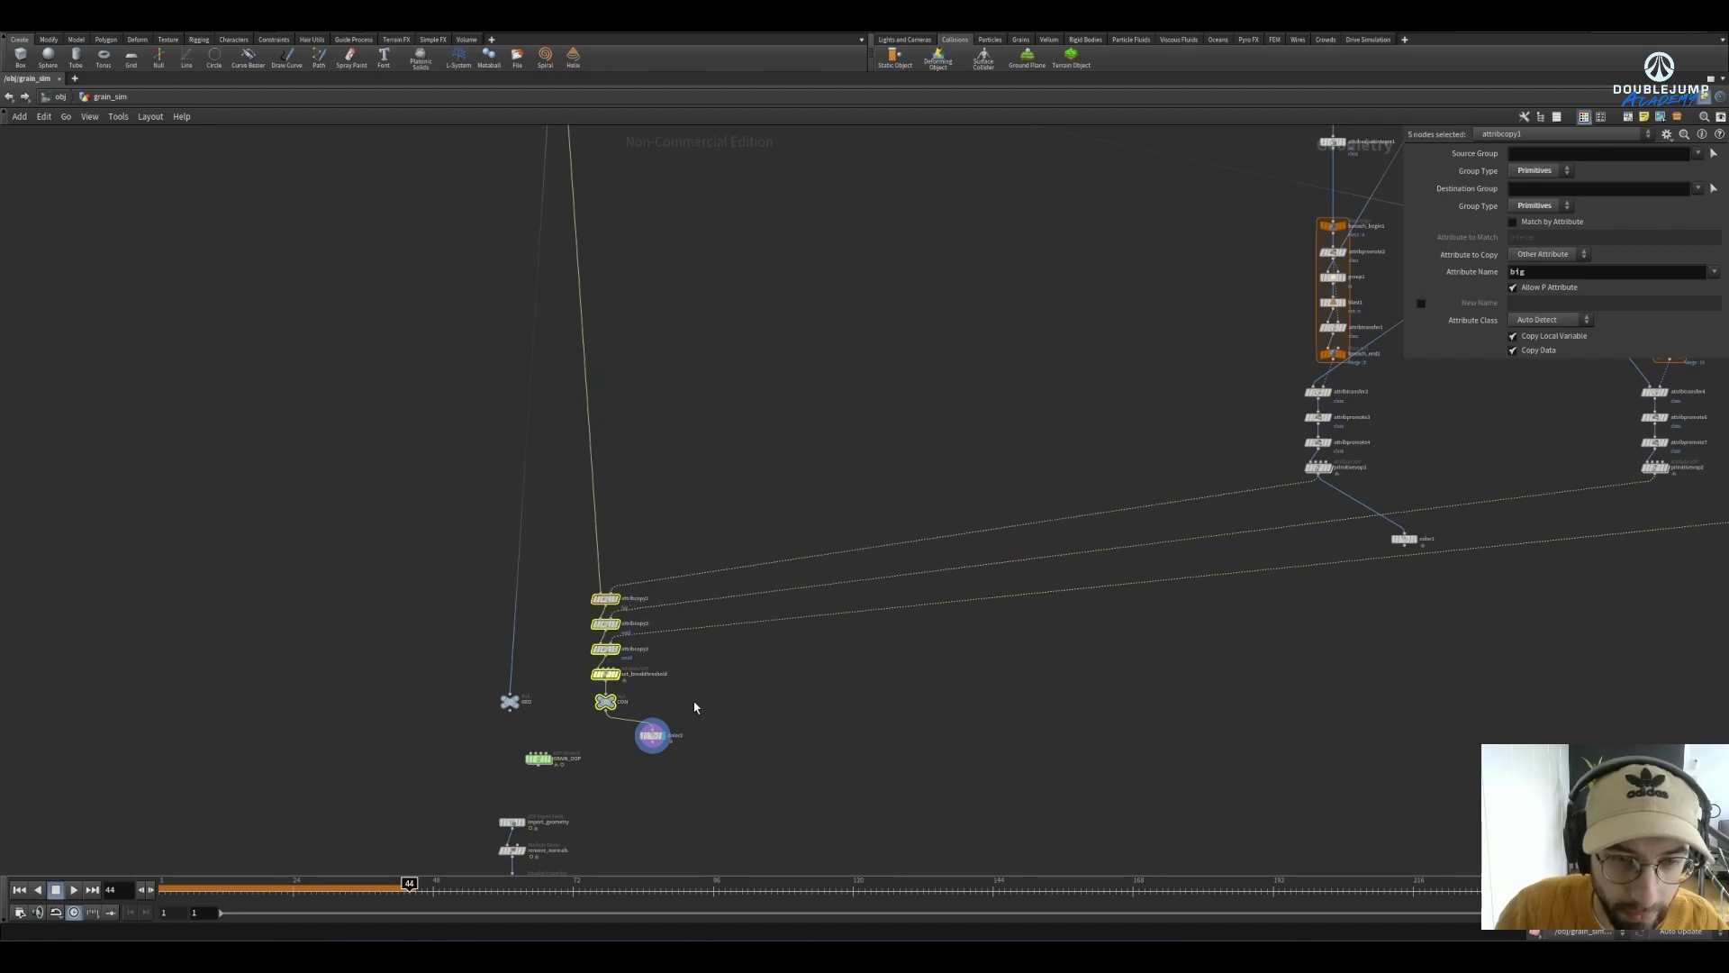
{"action": "key", "text": "h"}
{"action": "left_click", "coordinate": [1385, 667]}
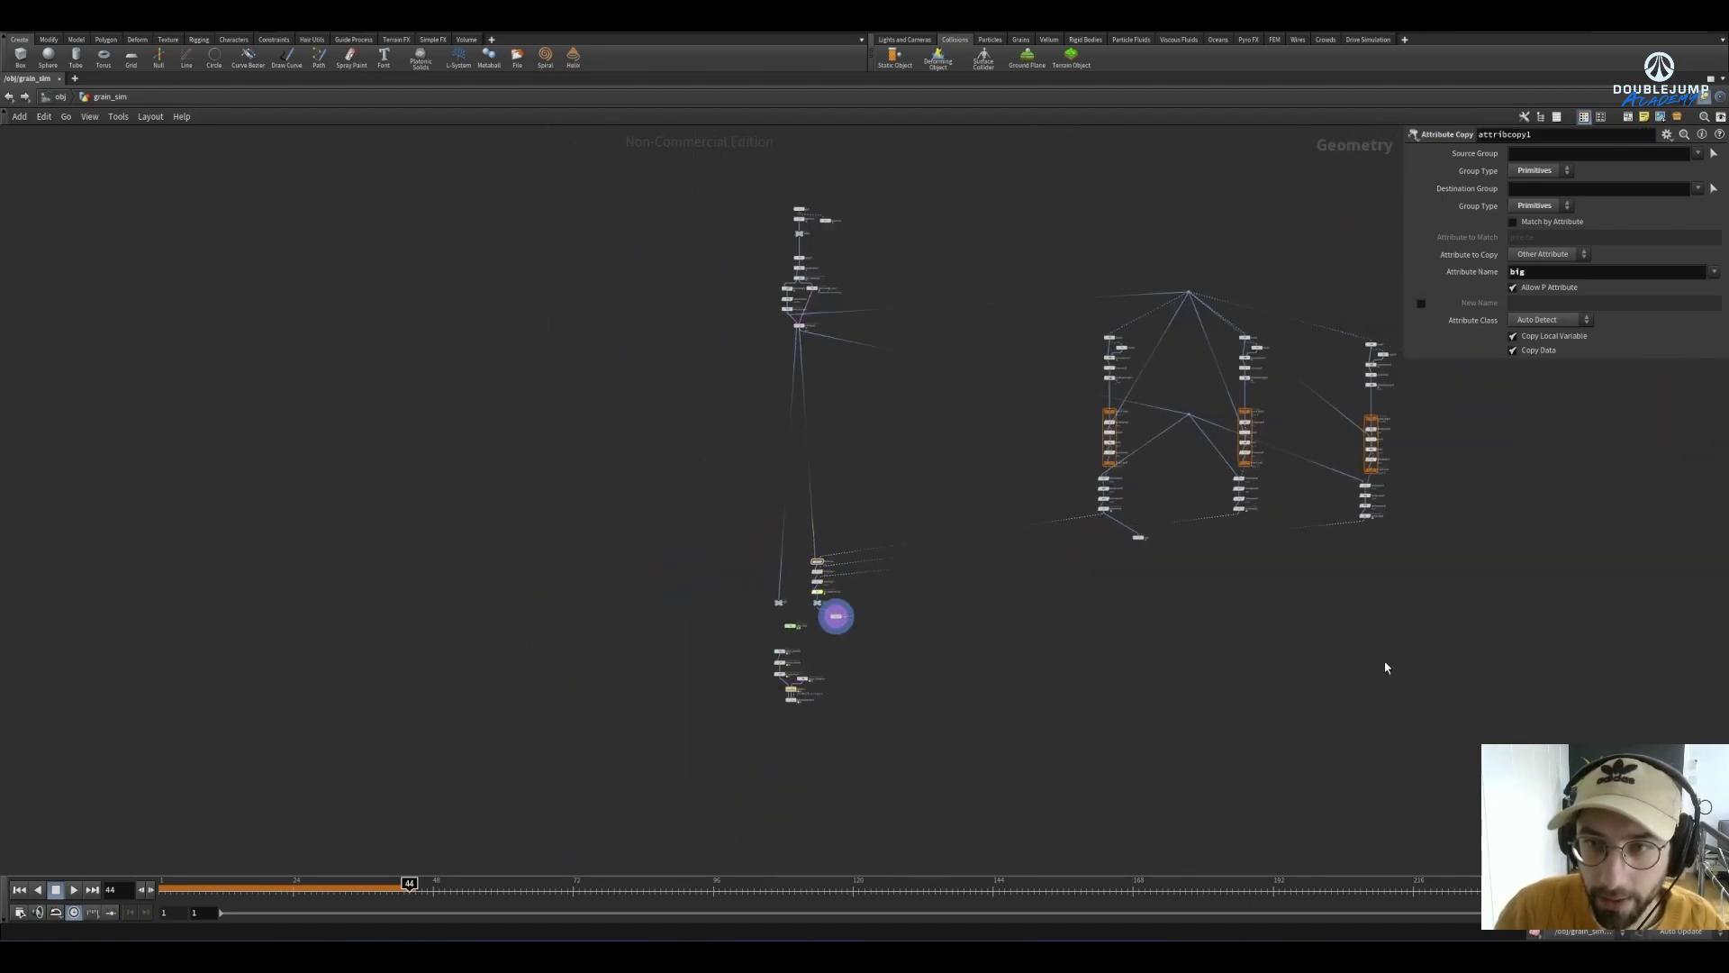
Move GRAIN_DOP and the import and Vellum post-process nodes farther below the GEO and CON nulls
{"action": "scroll", "coordinate": [810, 631], "scroll_direction": "up", "scroll_amount": 3}
{"action": "left_click_drag", "start_coordinate": [867, 684], "coordinate": [790, 605]}
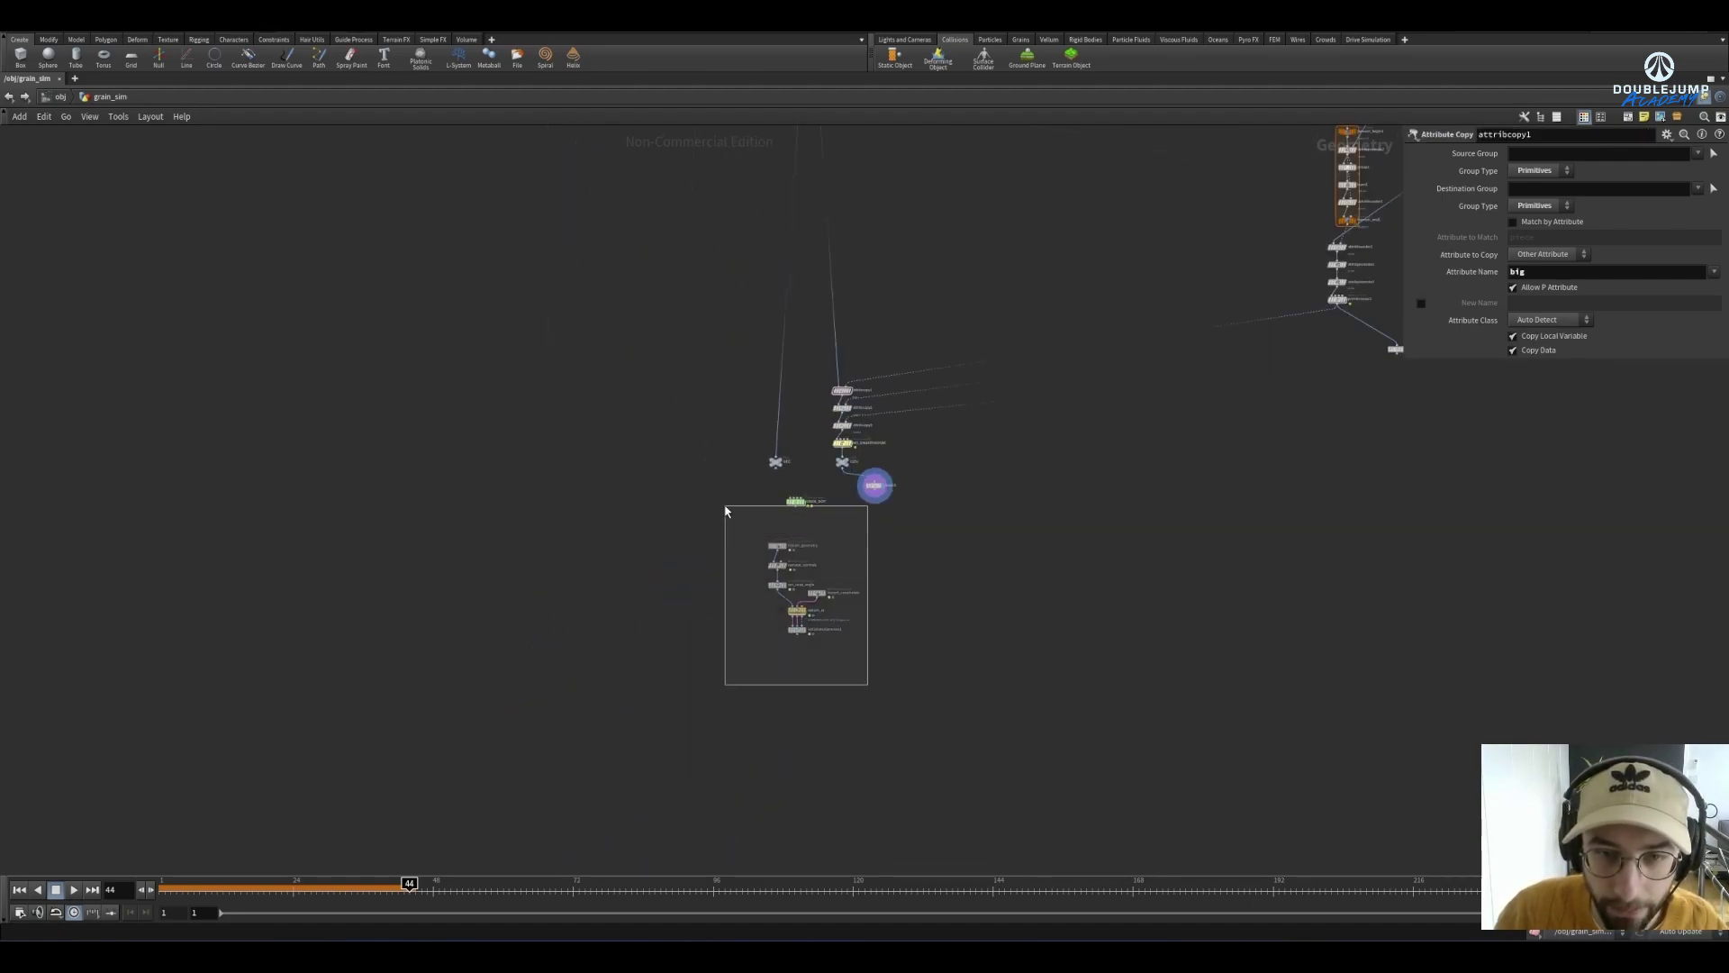
{"action": "left_click_drag", "start_coordinate": [725, 511], "coordinate": [792, 620]}
{"action": "scroll", "coordinate": [989, 587], "scroll_direction": "down", "scroll_amount": 4}
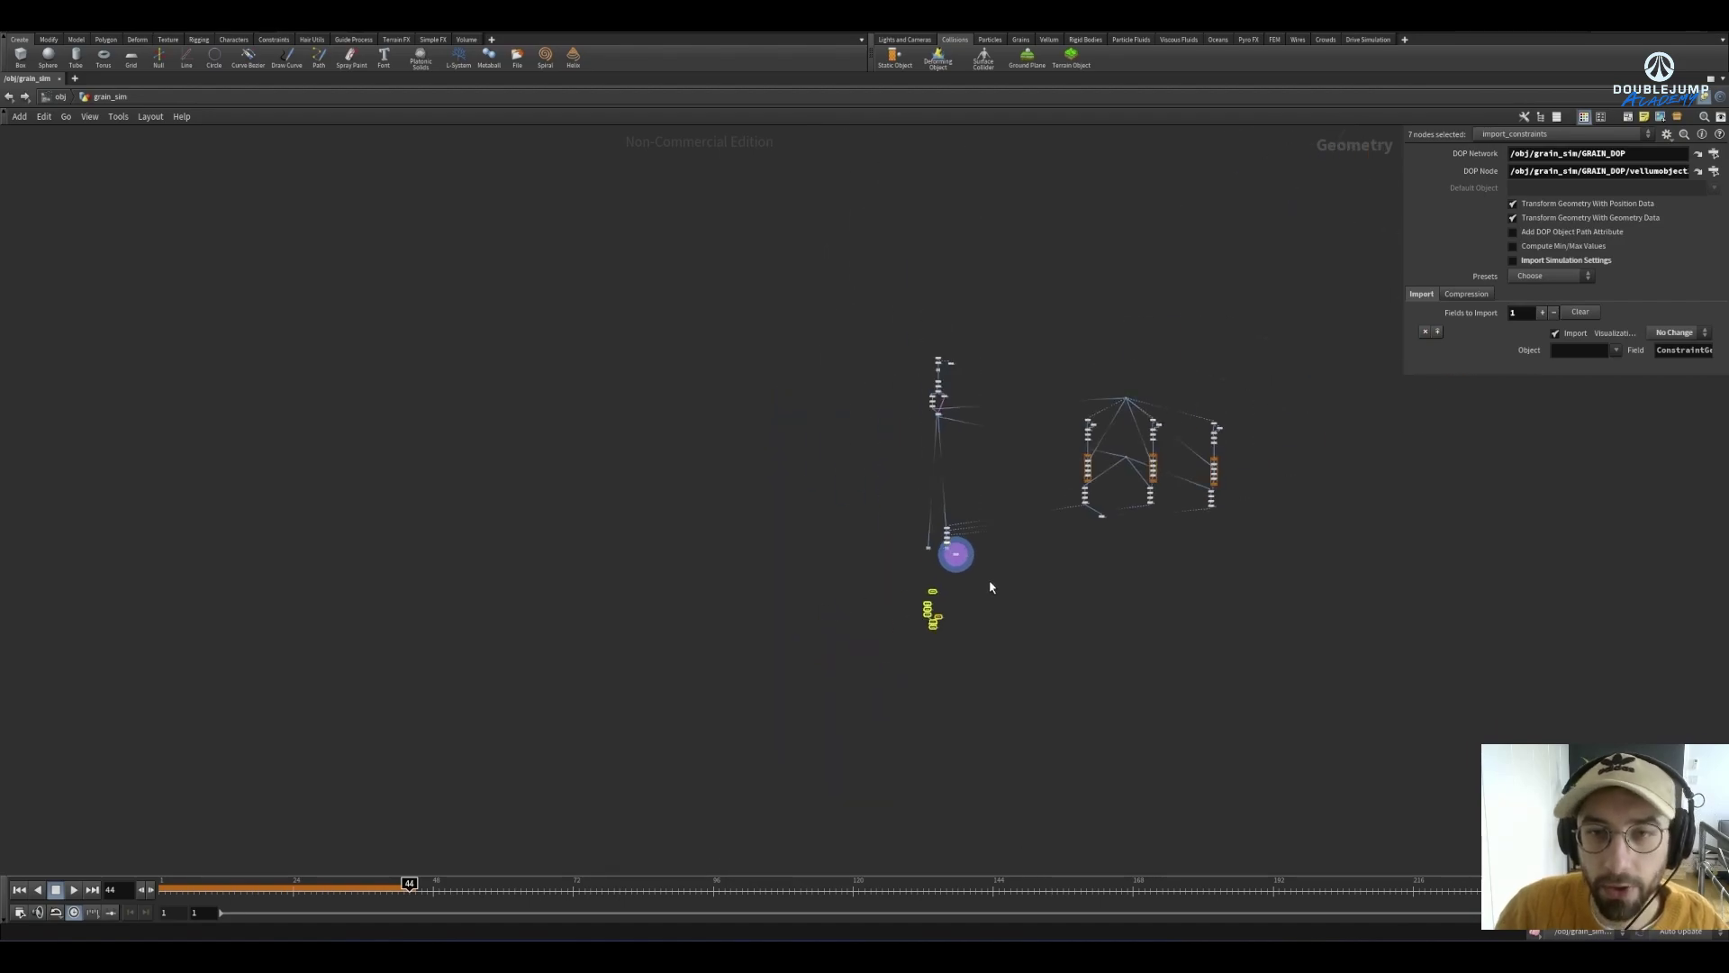
Select the main setup chain and the three fracture branches in turn to review the network's sections
{"action": "scroll", "coordinate": [997, 440], "scroll_direction": "up", "scroll_amount": 3}
{"action": "scroll", "coordinate": [983, 501], "scroll_direction": "up", "scroll_amount": 2}
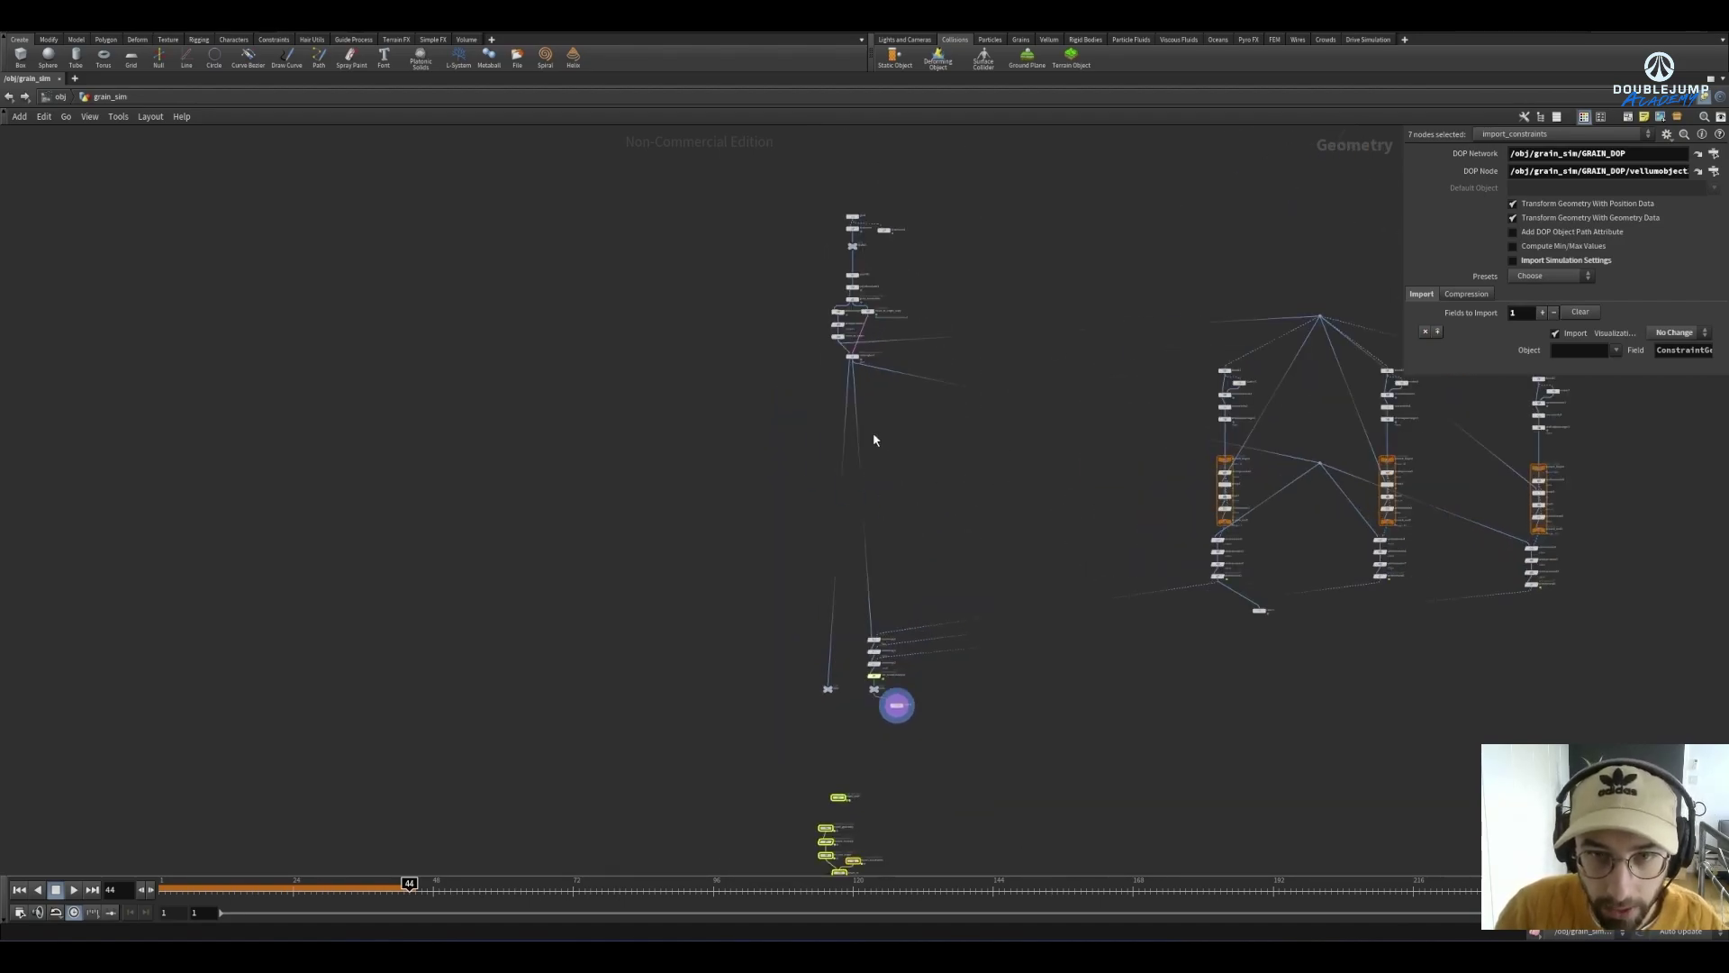
{"action": "left_click_drag", "start_coordinate": [765, 170], "coordinate": [971, 732]}
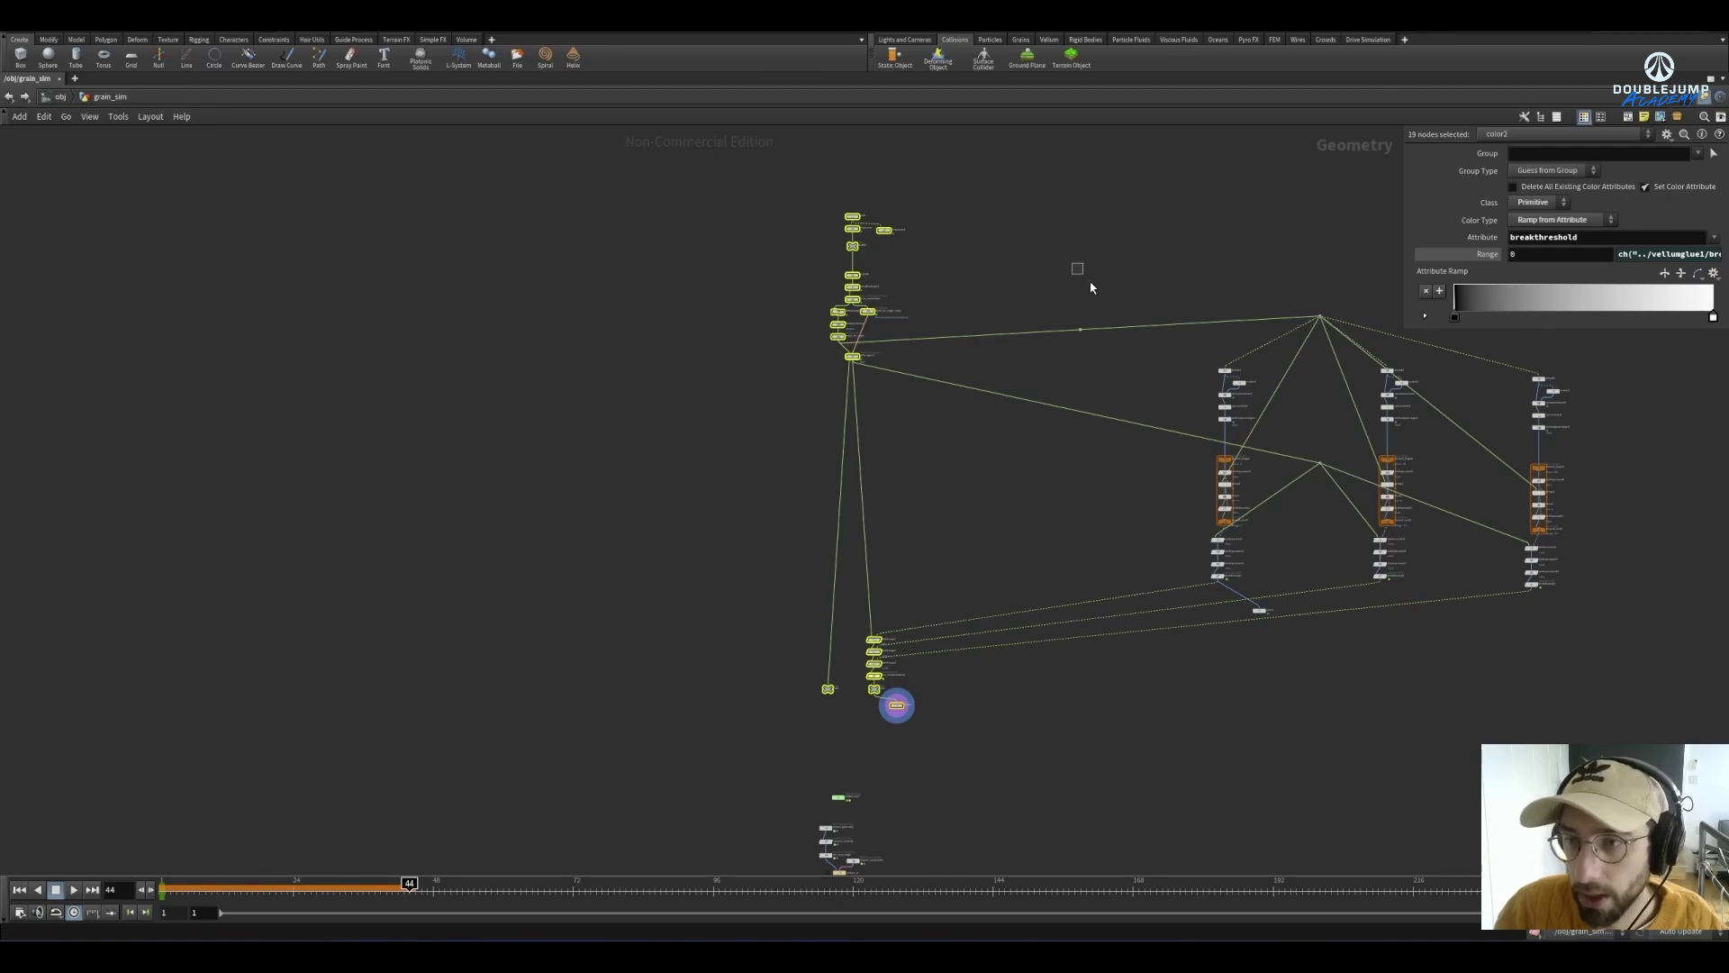
{"action": "left_click_drag", "start_coordinate": [1090, 287], "coordinate": [1643, 792]}
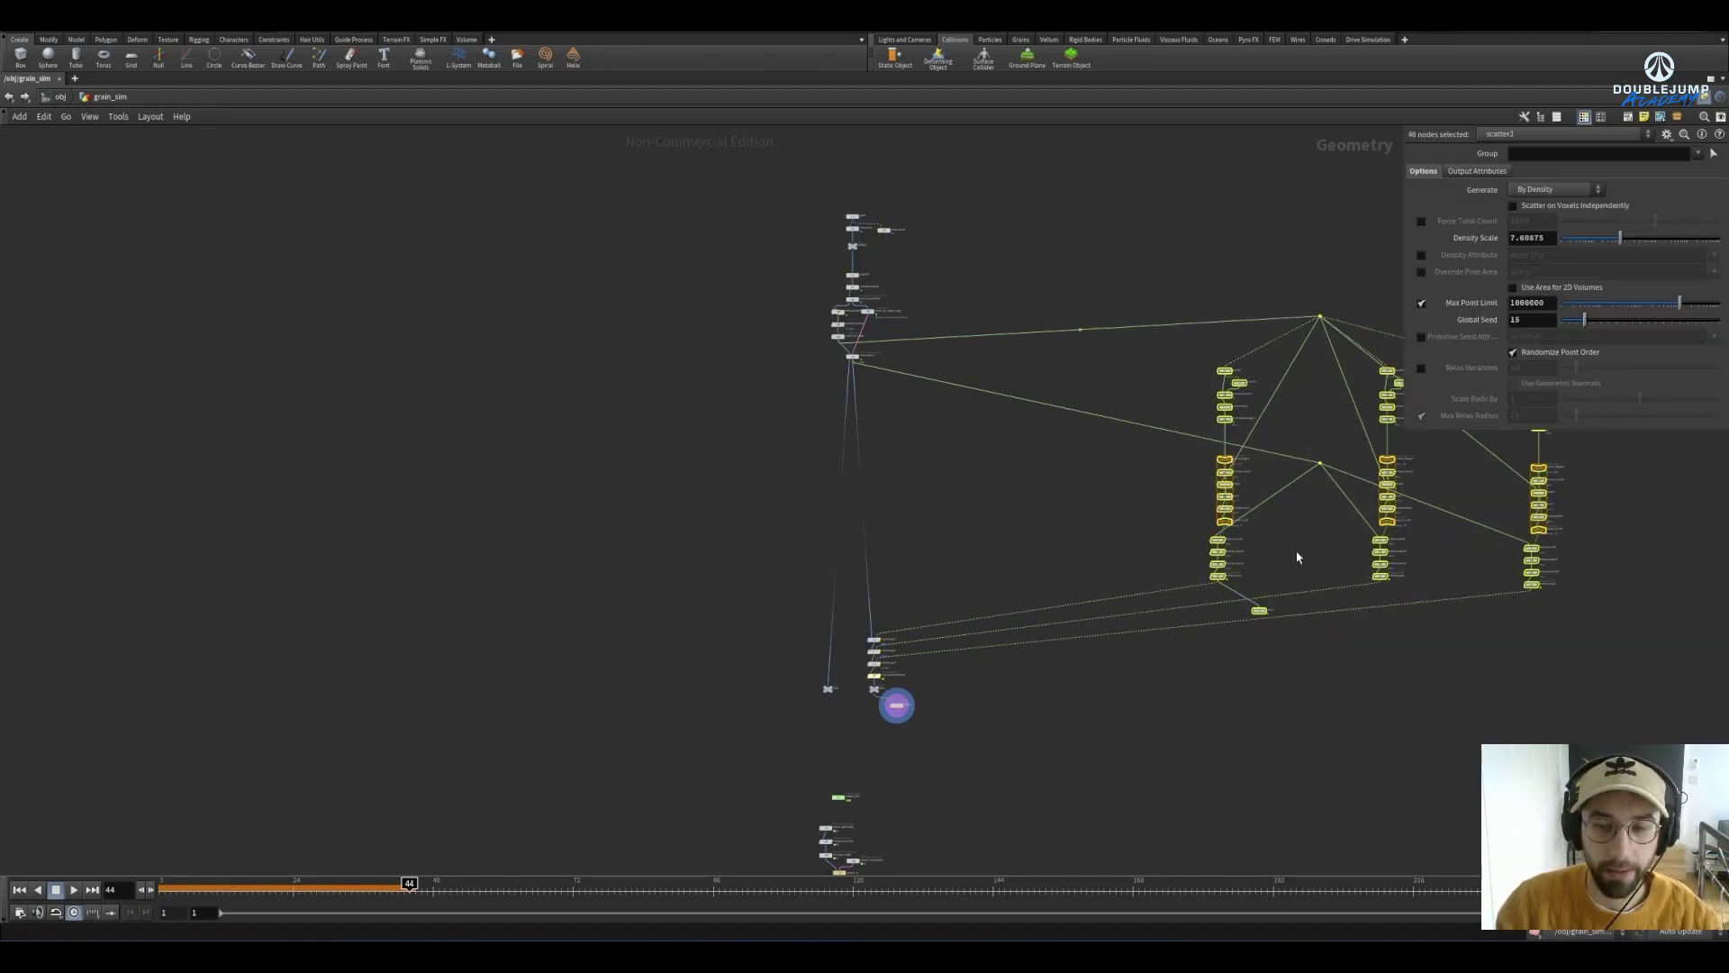
{"action": "scroll", "coordinate": [890, 704], "scroll_direction": "up", "scroll_amount": 8}
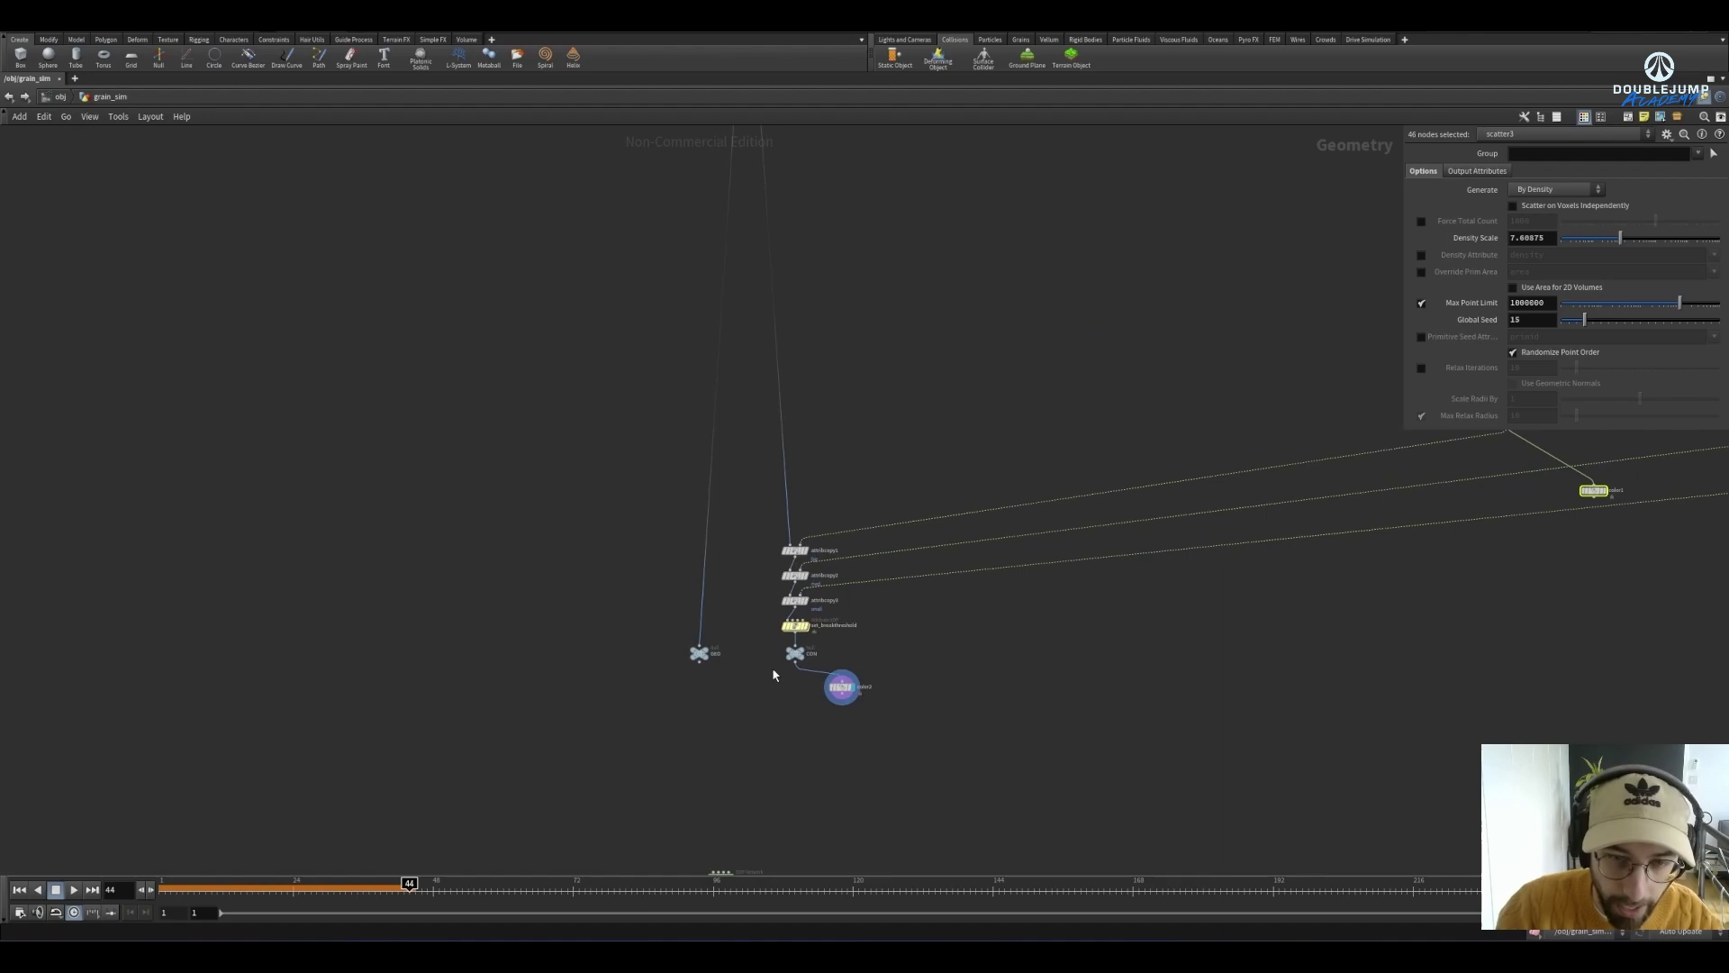
Select the set_breakthreshold node and restore the split layout with viewport, parameters and spreadsheet
{"action": "left_click", "coordinate": [752, 568]}
{"action": "left_click_drag", "start_coordinate": [912, 617], "coordinate": [913, 617]}
{"action": "mouse_move", "coordinate": [822, 596]}
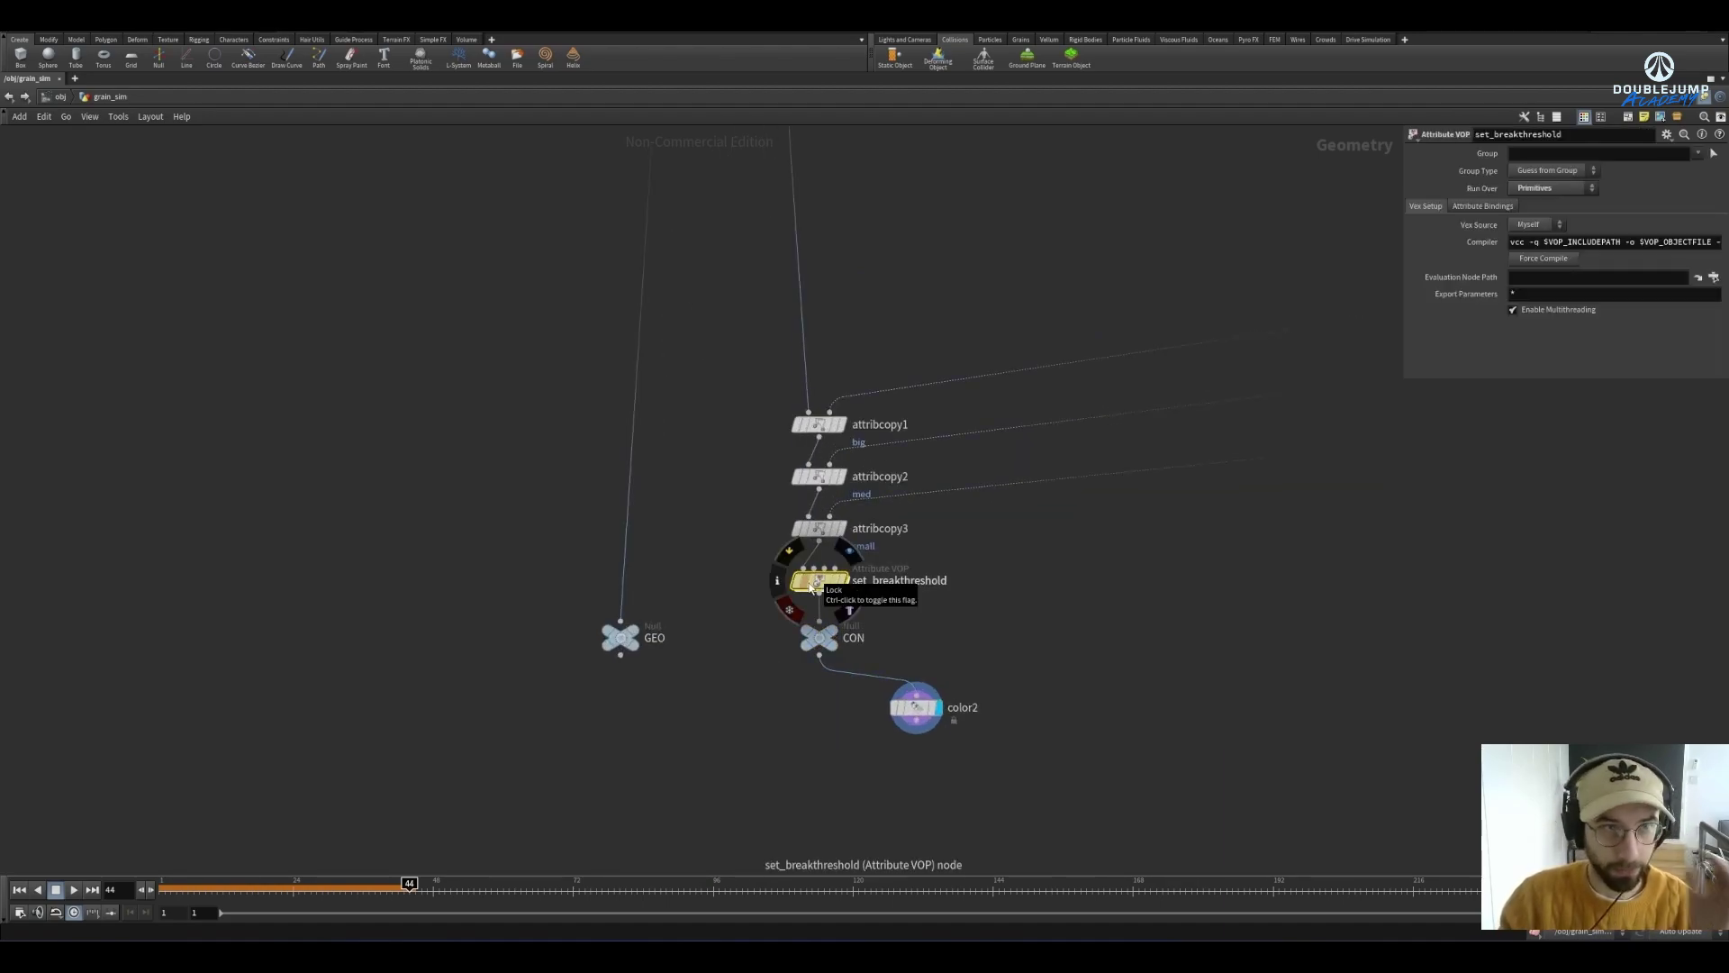
{"action": "key", "text": "ctrl+b"}
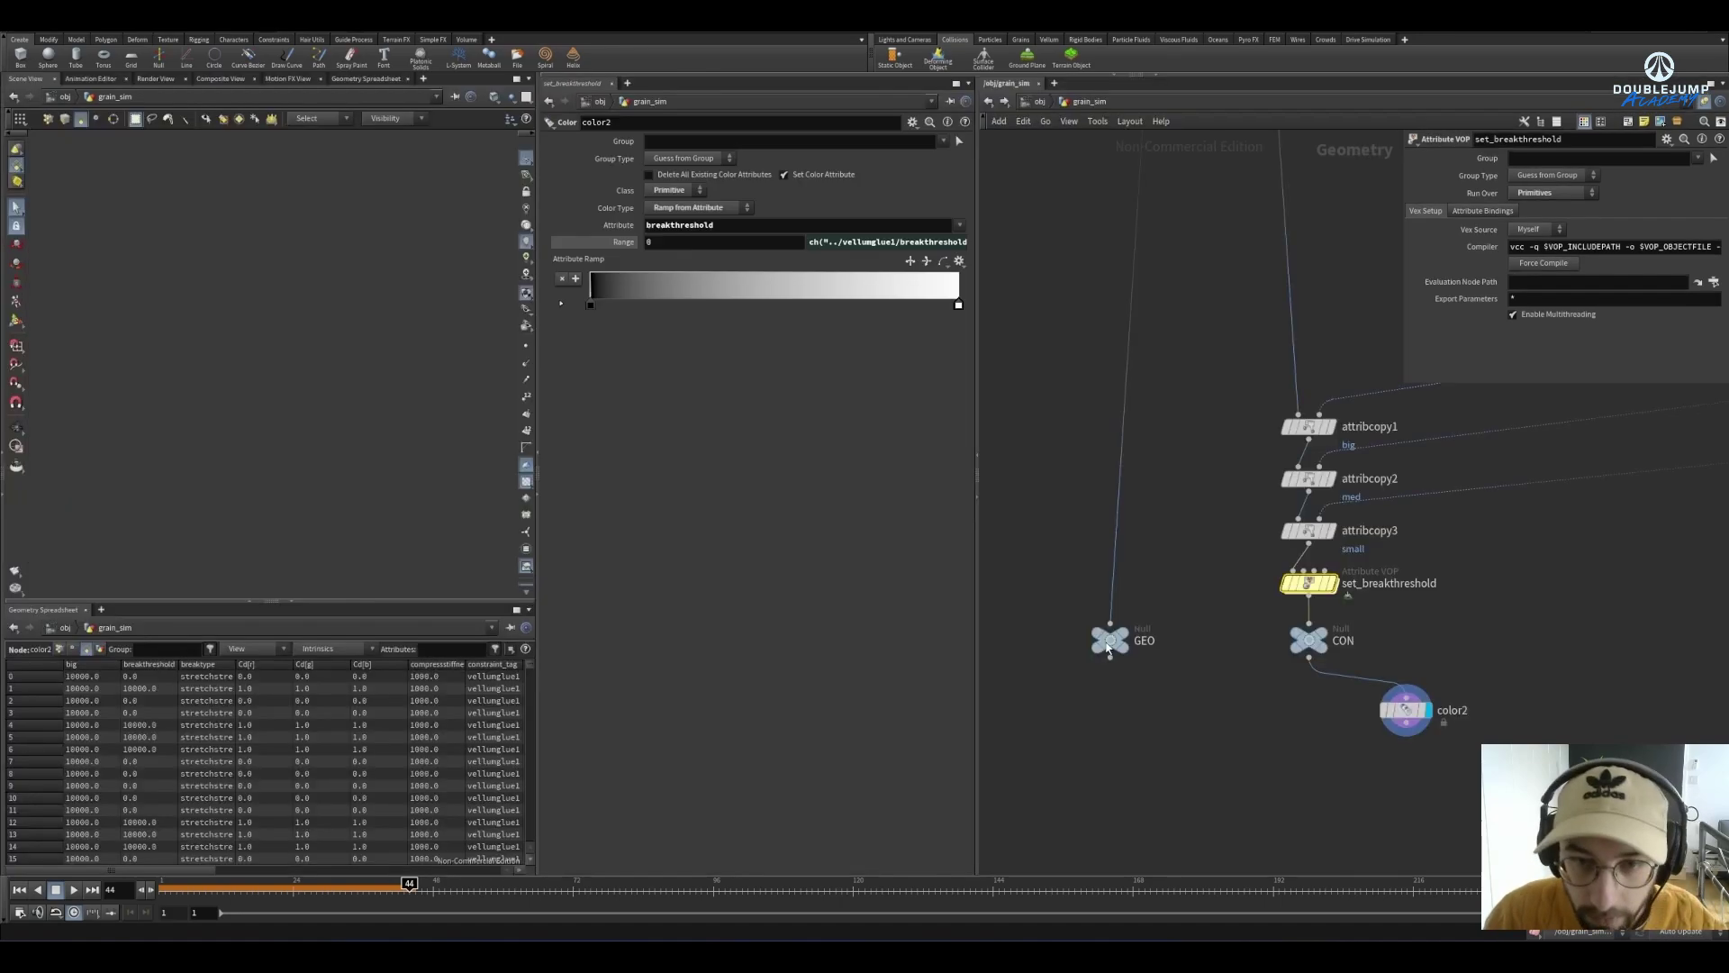
Examine the breakthreshold coloring of the piece borders on the grain sheet up close
{"action": "scroll", "coordinate": [1155, 672], "scroll_direction": "down", "scroll_amount": 3}
{"action": "scroll", "coordinate": [1188, 688], "scroll_direction": "down", "scroll_amount": 3}
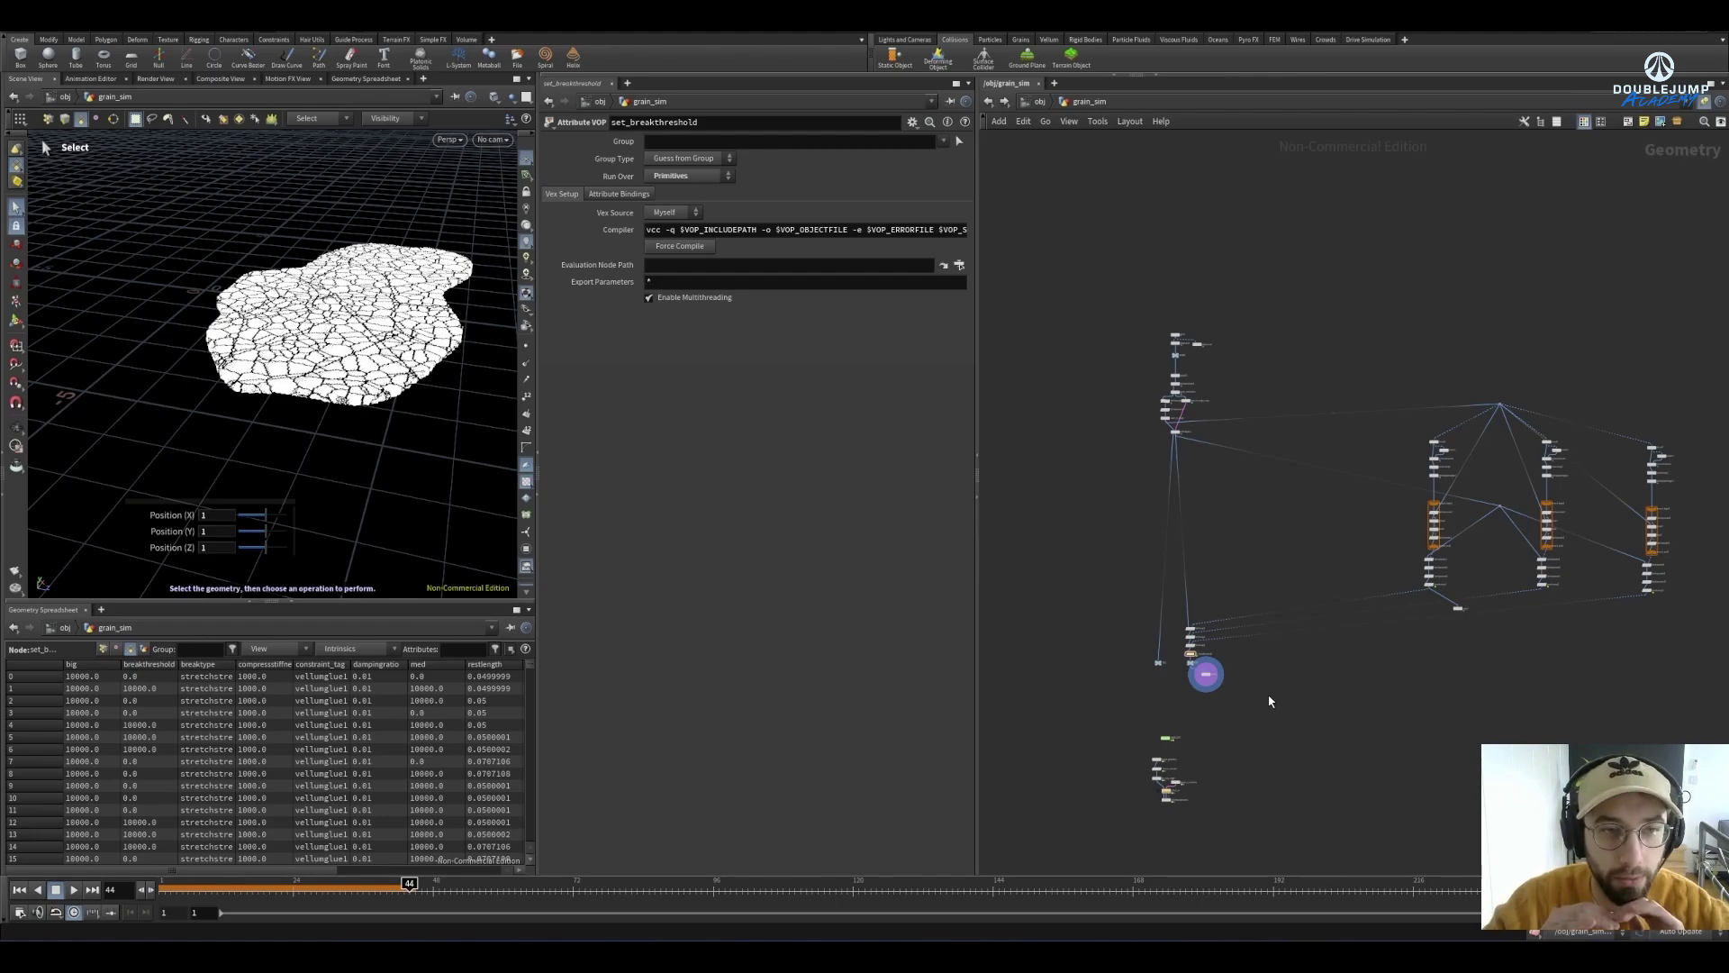
{"action": "scroll", "coordinate": [1266, 706], "scroll_direction": "up", "scroll_amount": 3}
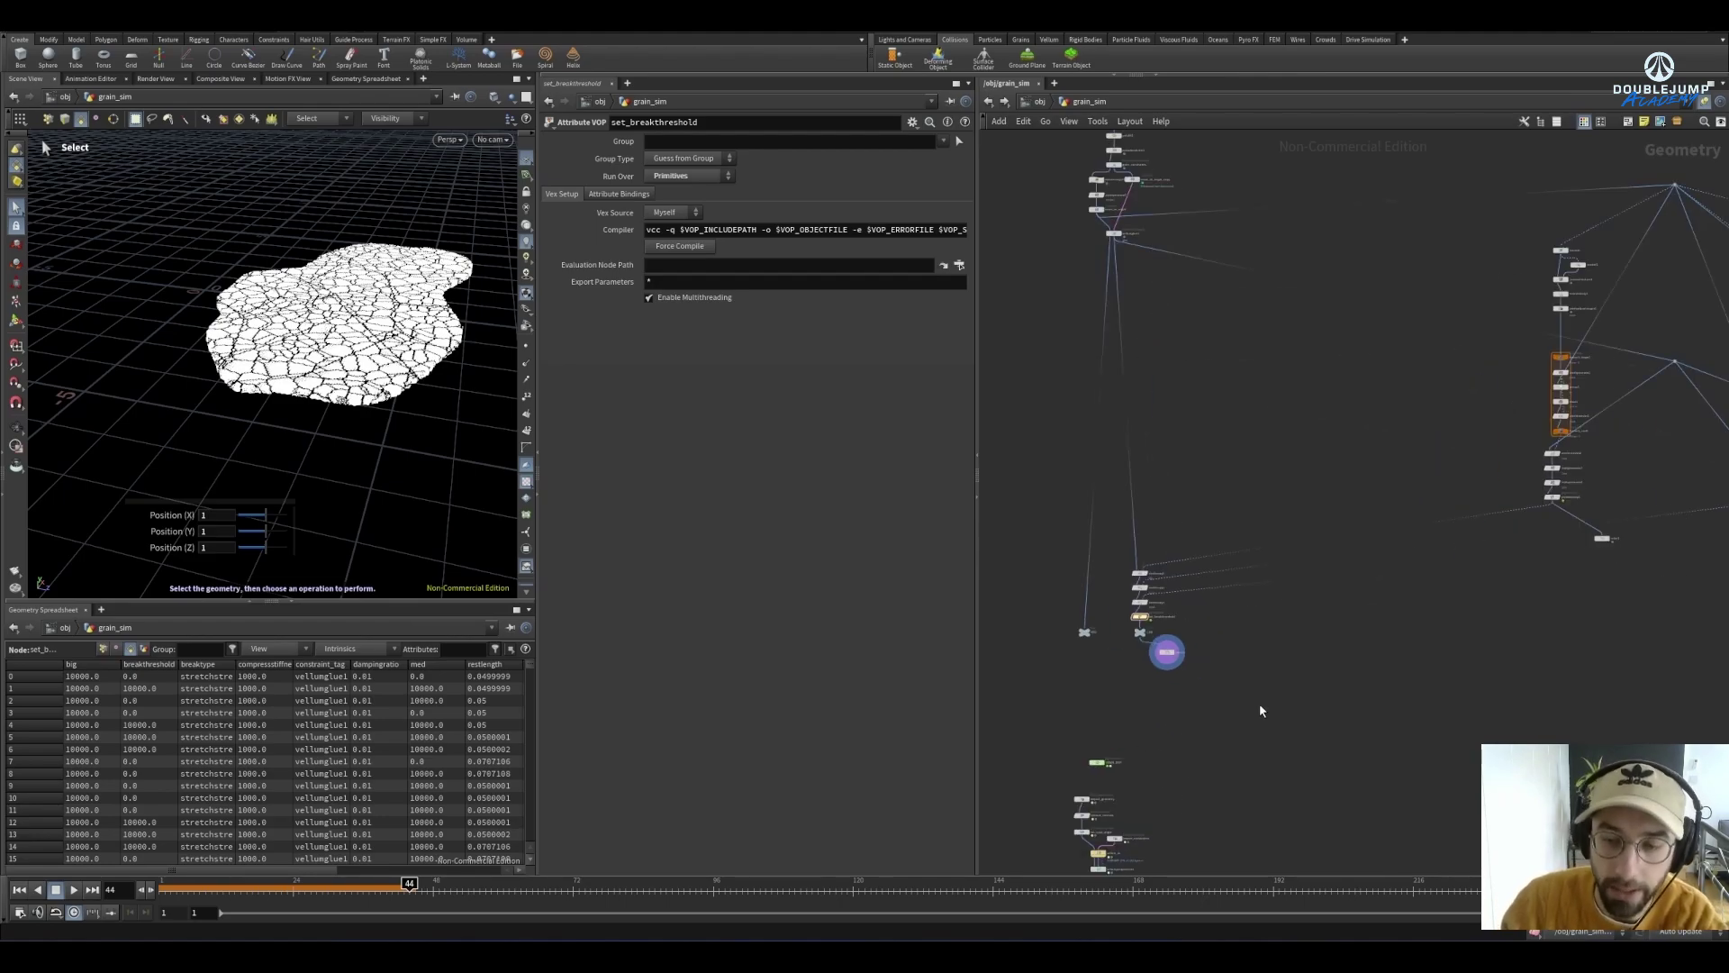
{"action": "scroll", "coordinate": [1262, 727], "scroll_direction": "up", "scroll_amount": 4}
{"action": "key", "text": "Escape"}
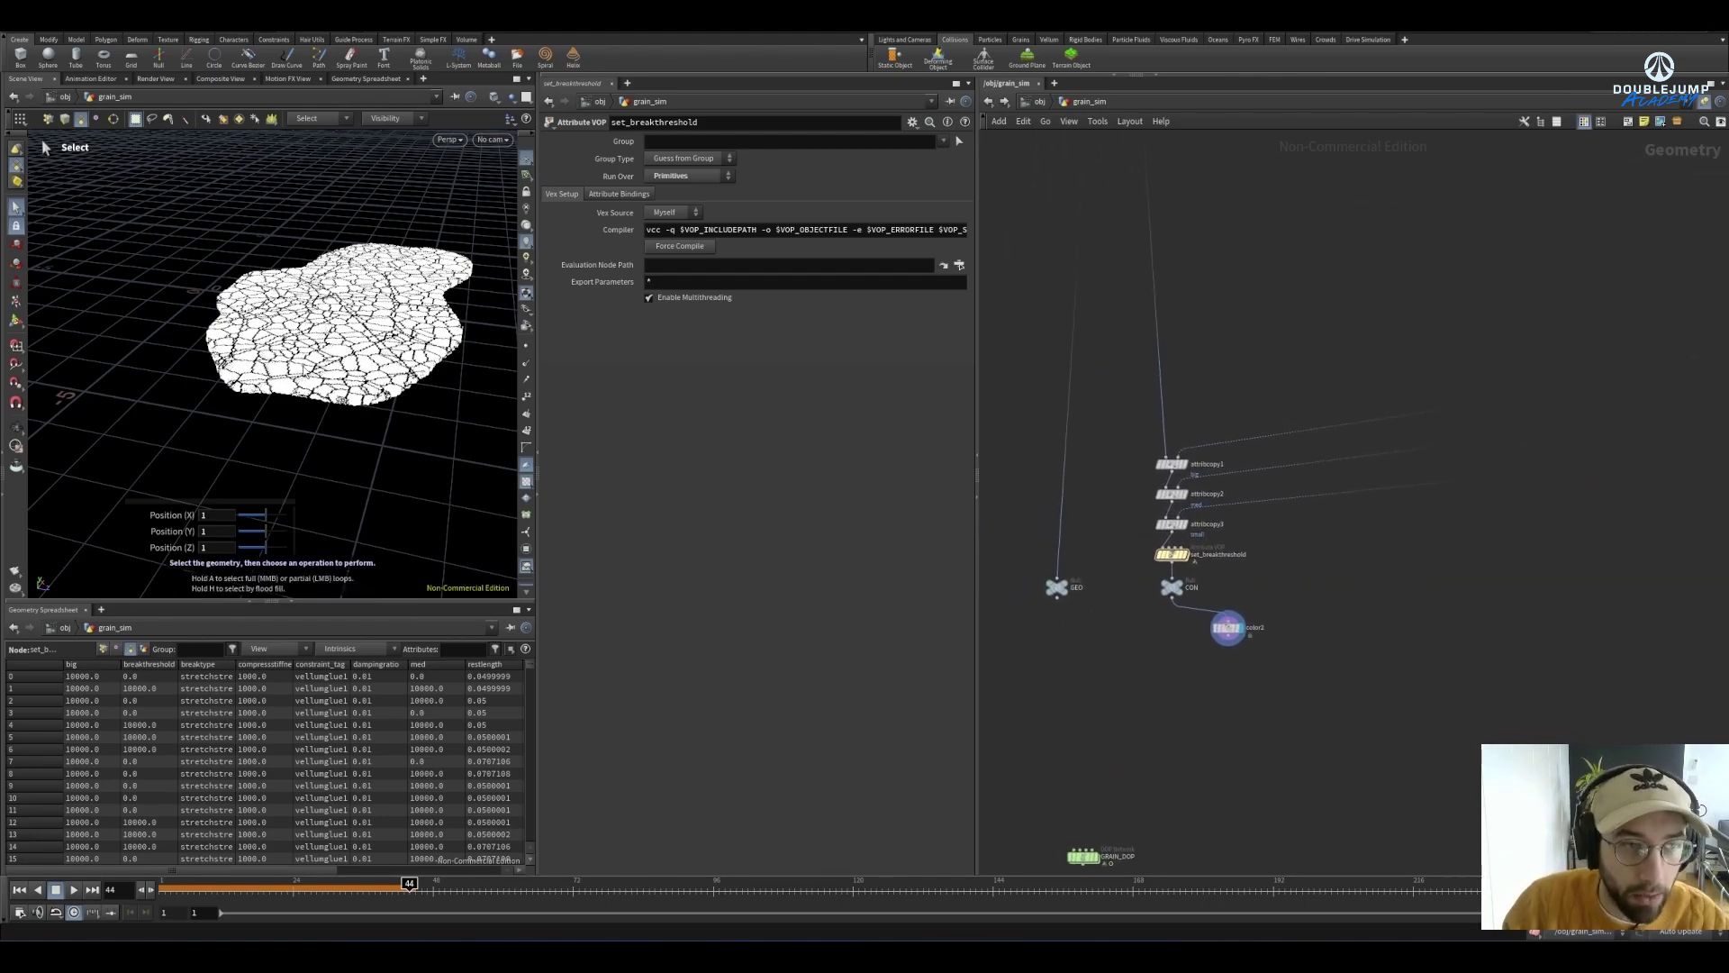
{"action": "scroll", "coordinate": [273, 352], "scroll_direction": "up", "scroll_amount": 3}
{"action": "scroll", "coordinate": [273, 352], "scroll_direction": "up", "scroll_amount": 3}
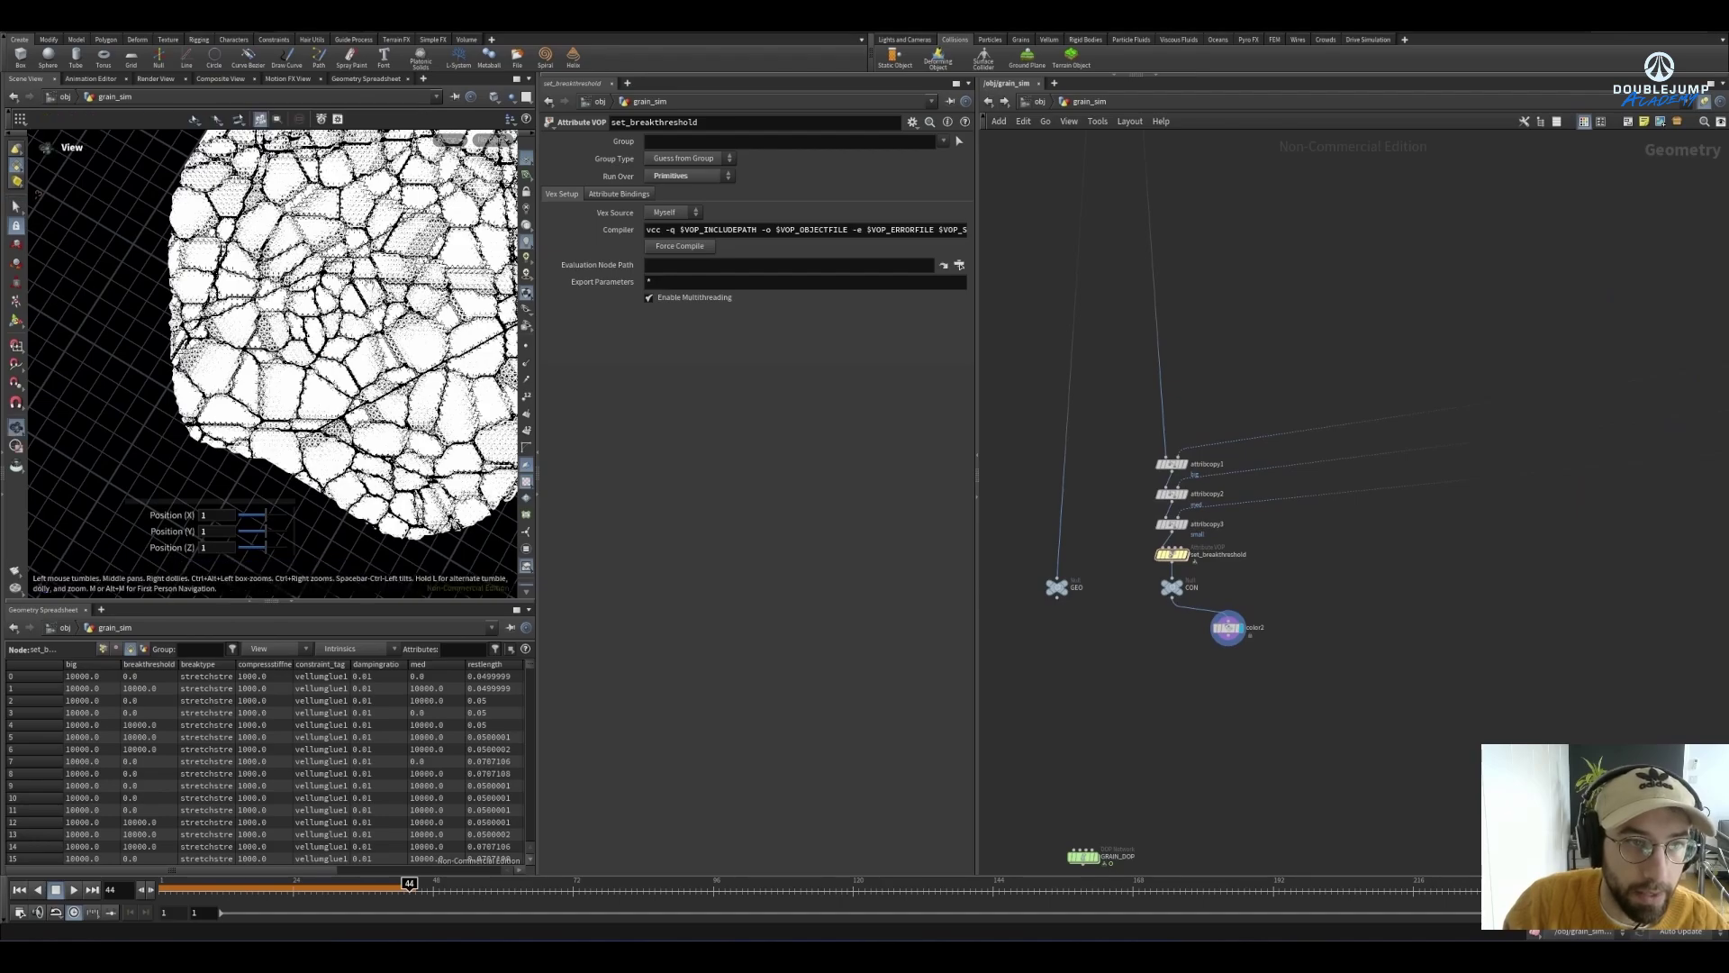
{"action": "scroll", "coordinate": [273, 352], "scroll_direction": "up", "scroll_amount": 2}
{"action": "scroll", "coordinate": [273, 352], "scroll_direction": "up", "scroll_amount": 2}
{"action": "key", "text": "s"}
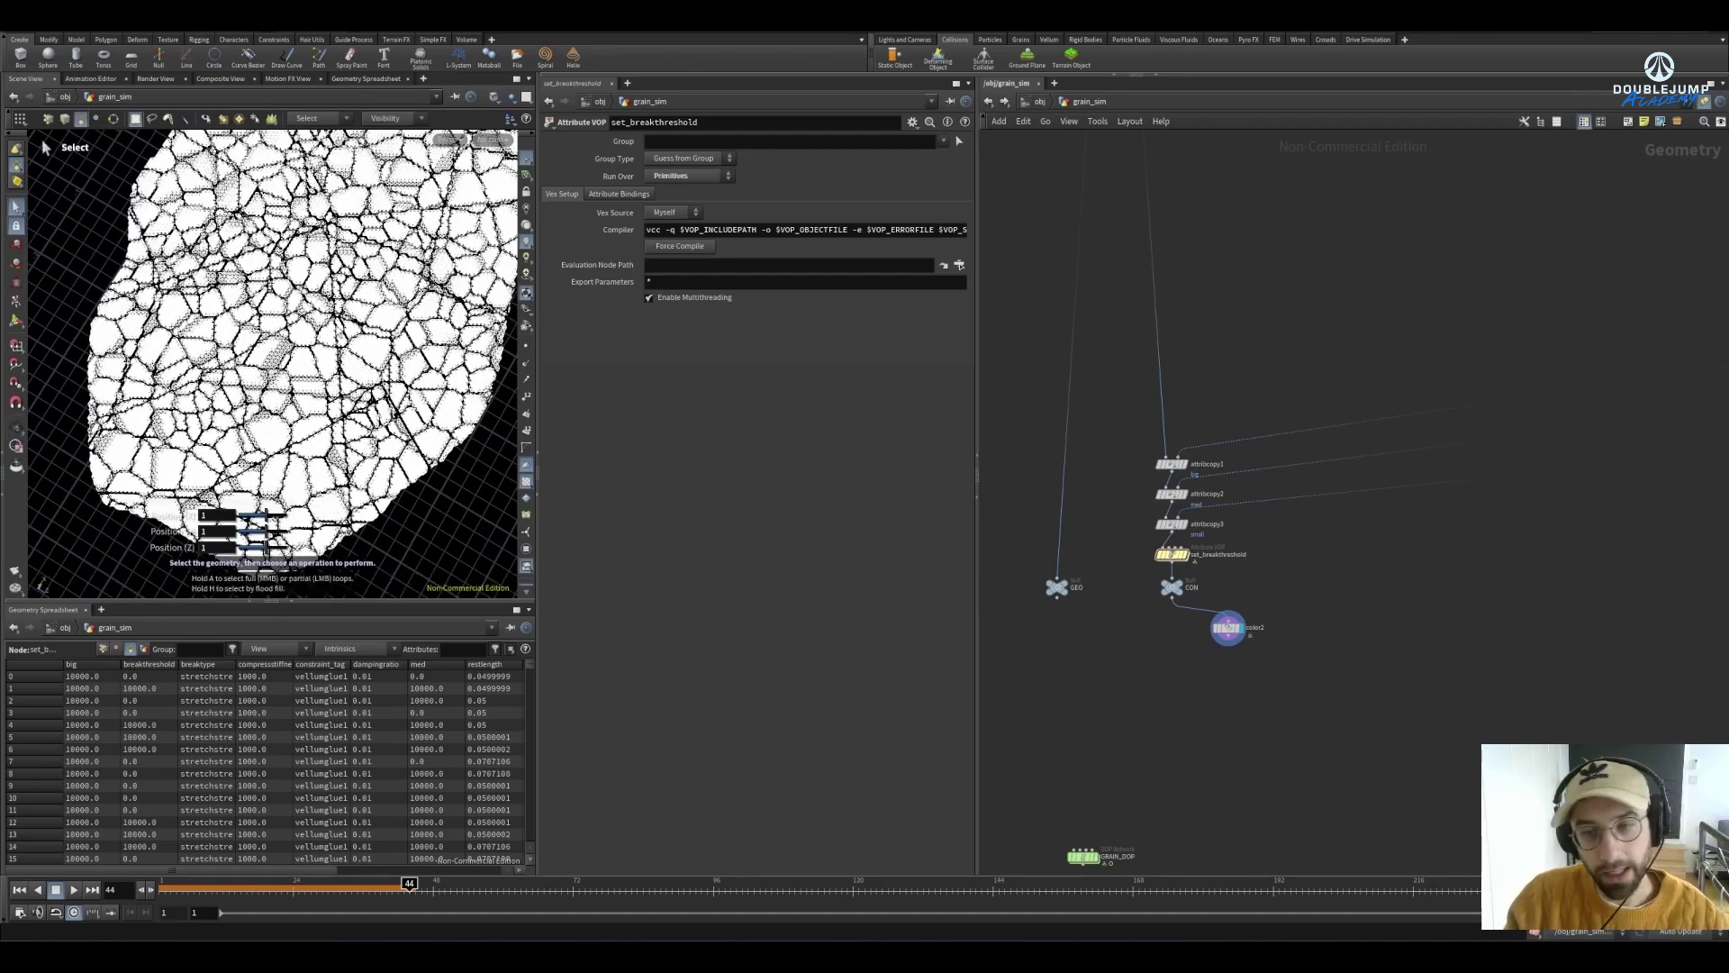
{"action": "middle_click_drag", "start_coordinate": [1100, 703], "coordinate": [1227, 618]}
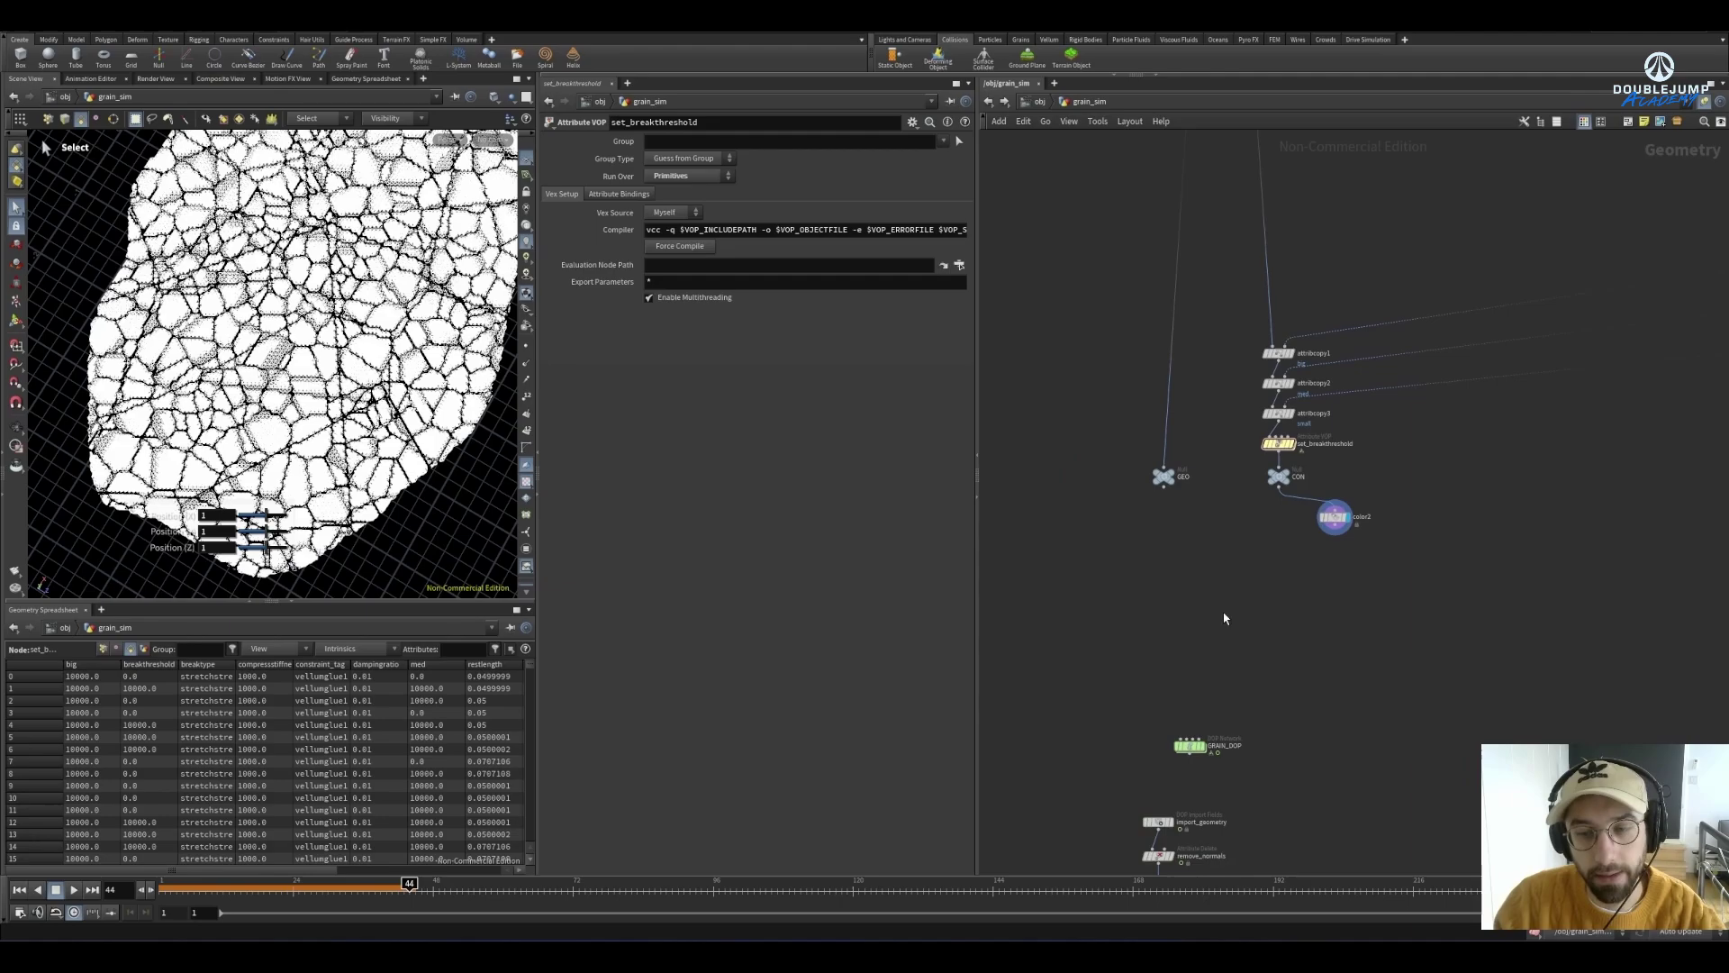
Enter GRAIN_DOP, play the simulation from frame 1 and scrub to frame 15 to examine how the sheet breaks
{"action": "double_click", "coordinate": [1191, 746]}
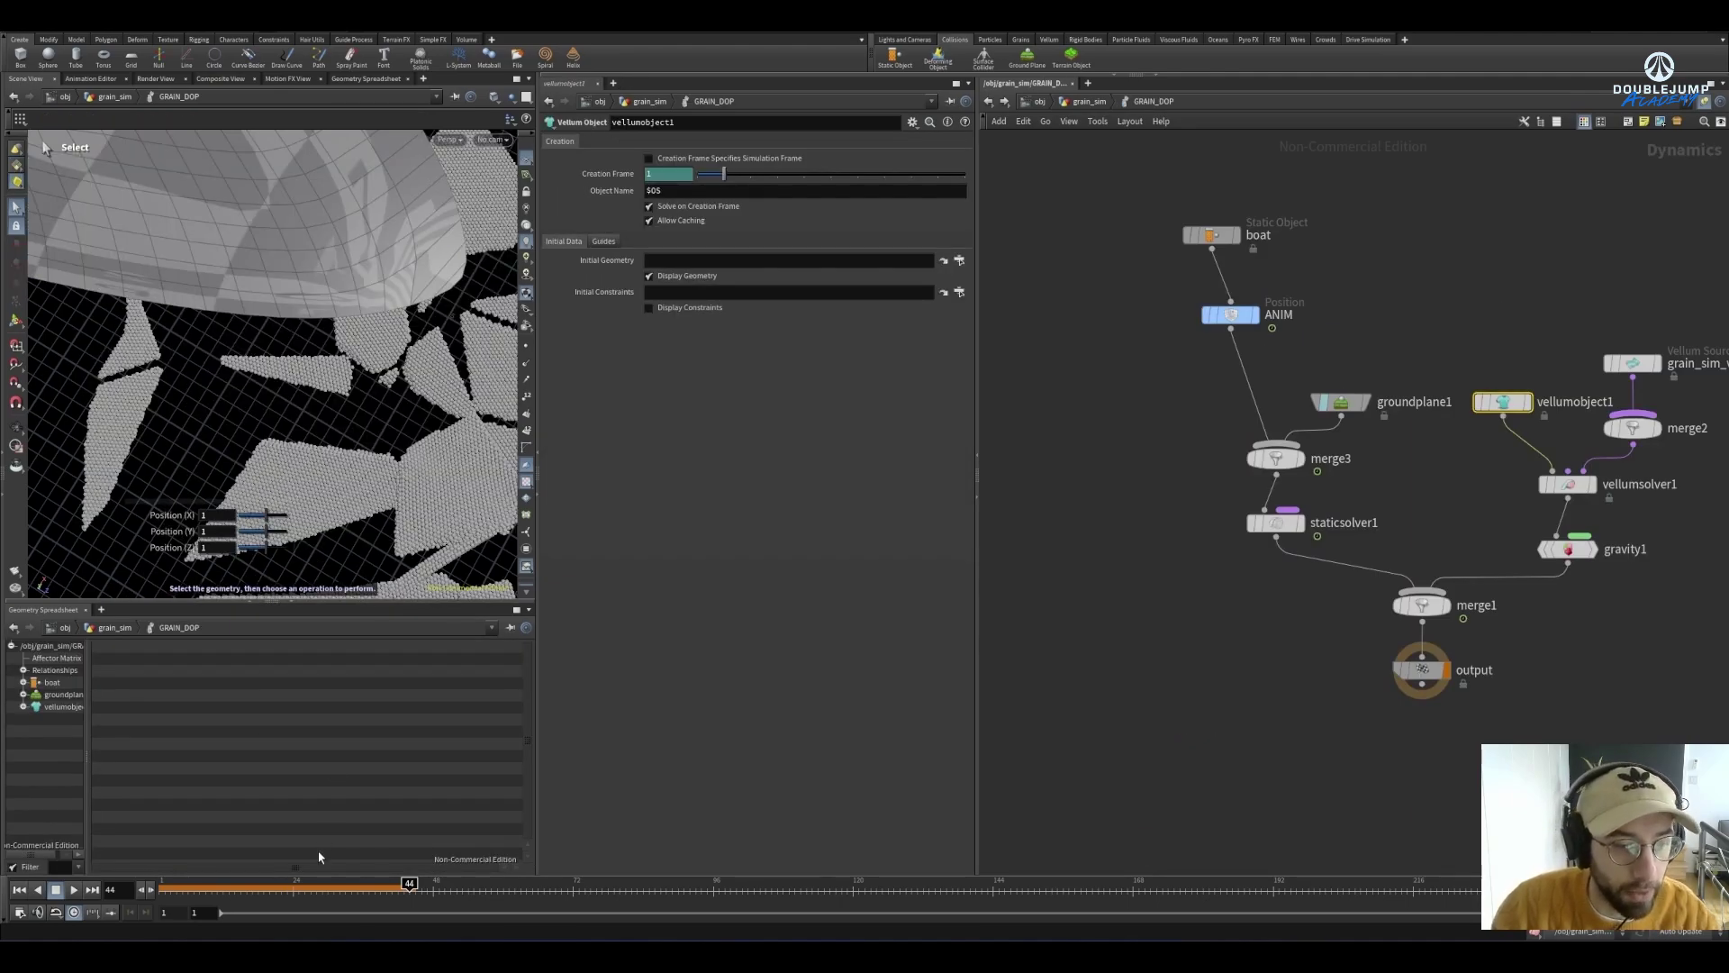
{"action": "key", "text": "ctrl+Up"}
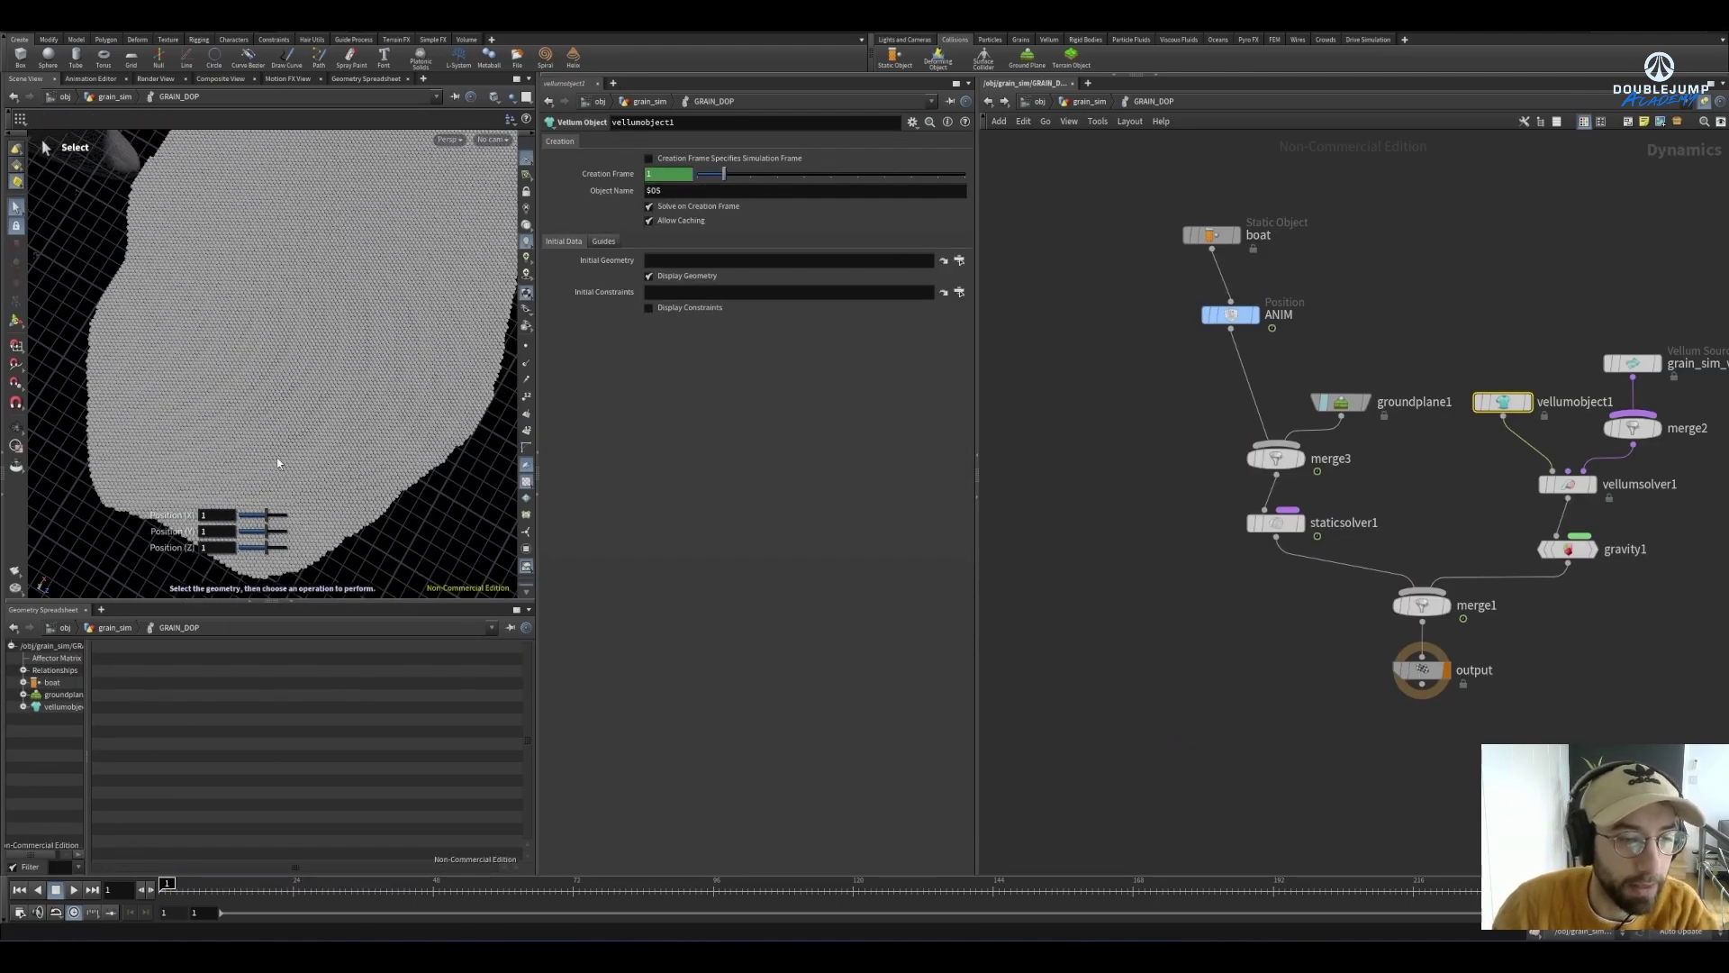
{"action": "key", "text": "Up"}
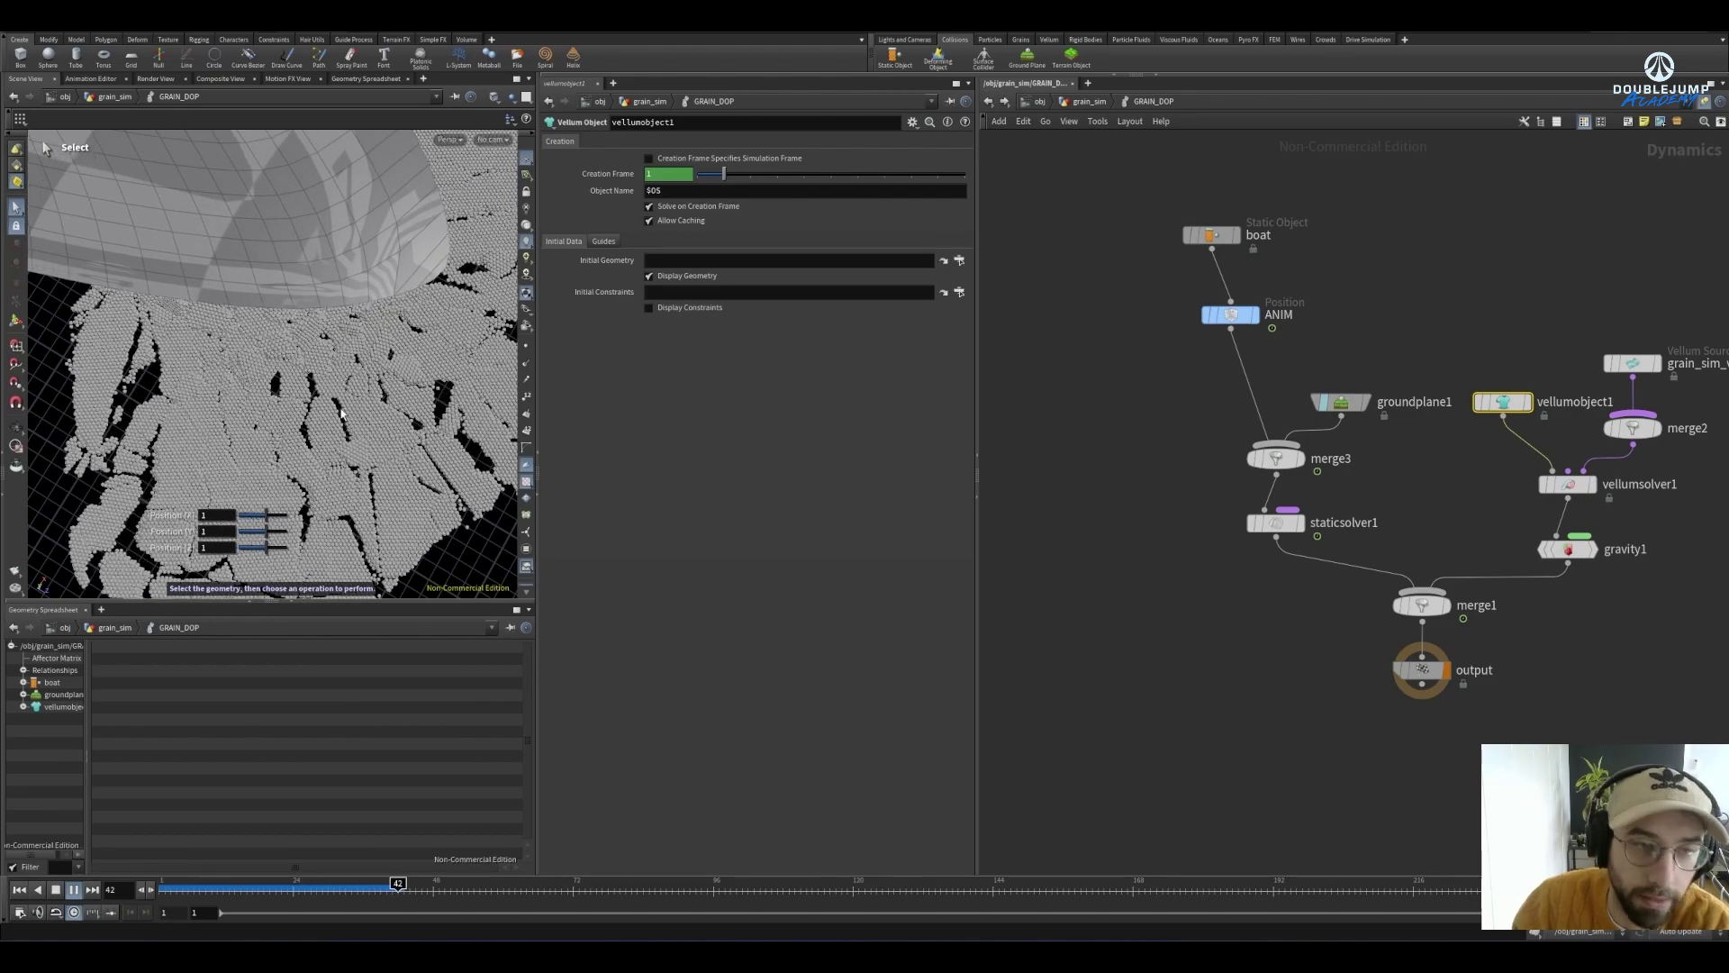
{"action": "key", "text": "Escape"}
{"action": "left_click_drag", "start_coordinate": [340, 413], "coordinate": [396, 311]}
{"action": "left_click", "coordinate": [159, 880]}
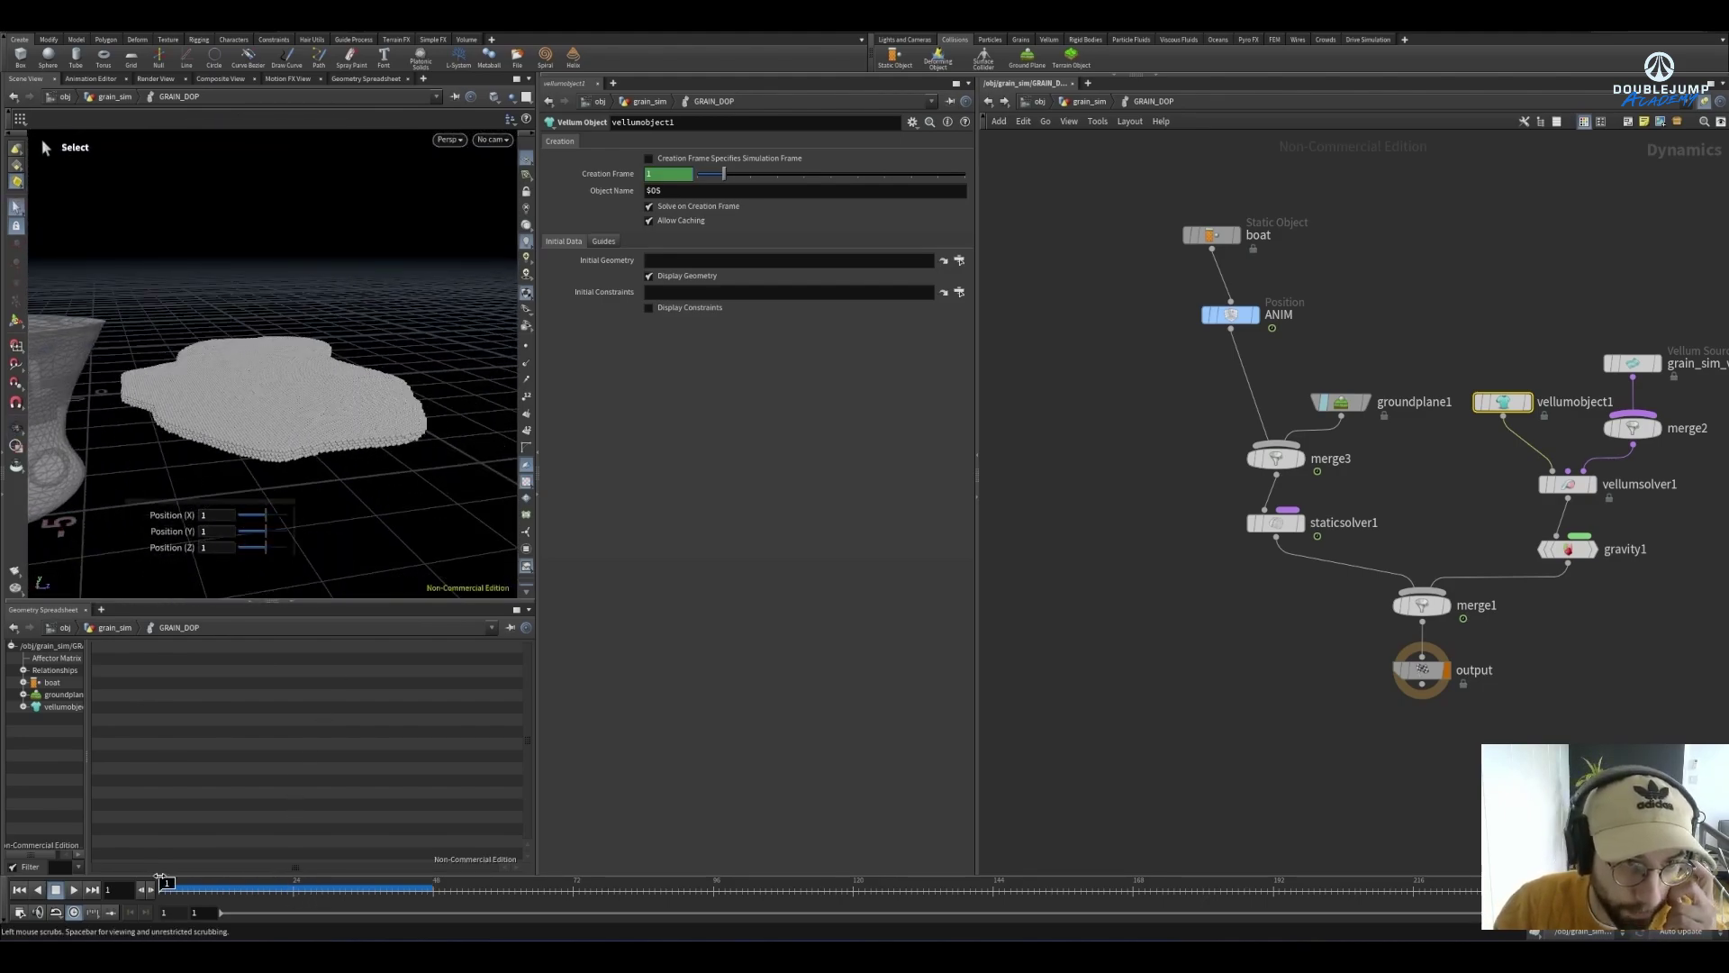
{"action": "left_click_drag", "start_coordinate": [160, 881], "coordinate": [258, 856]}
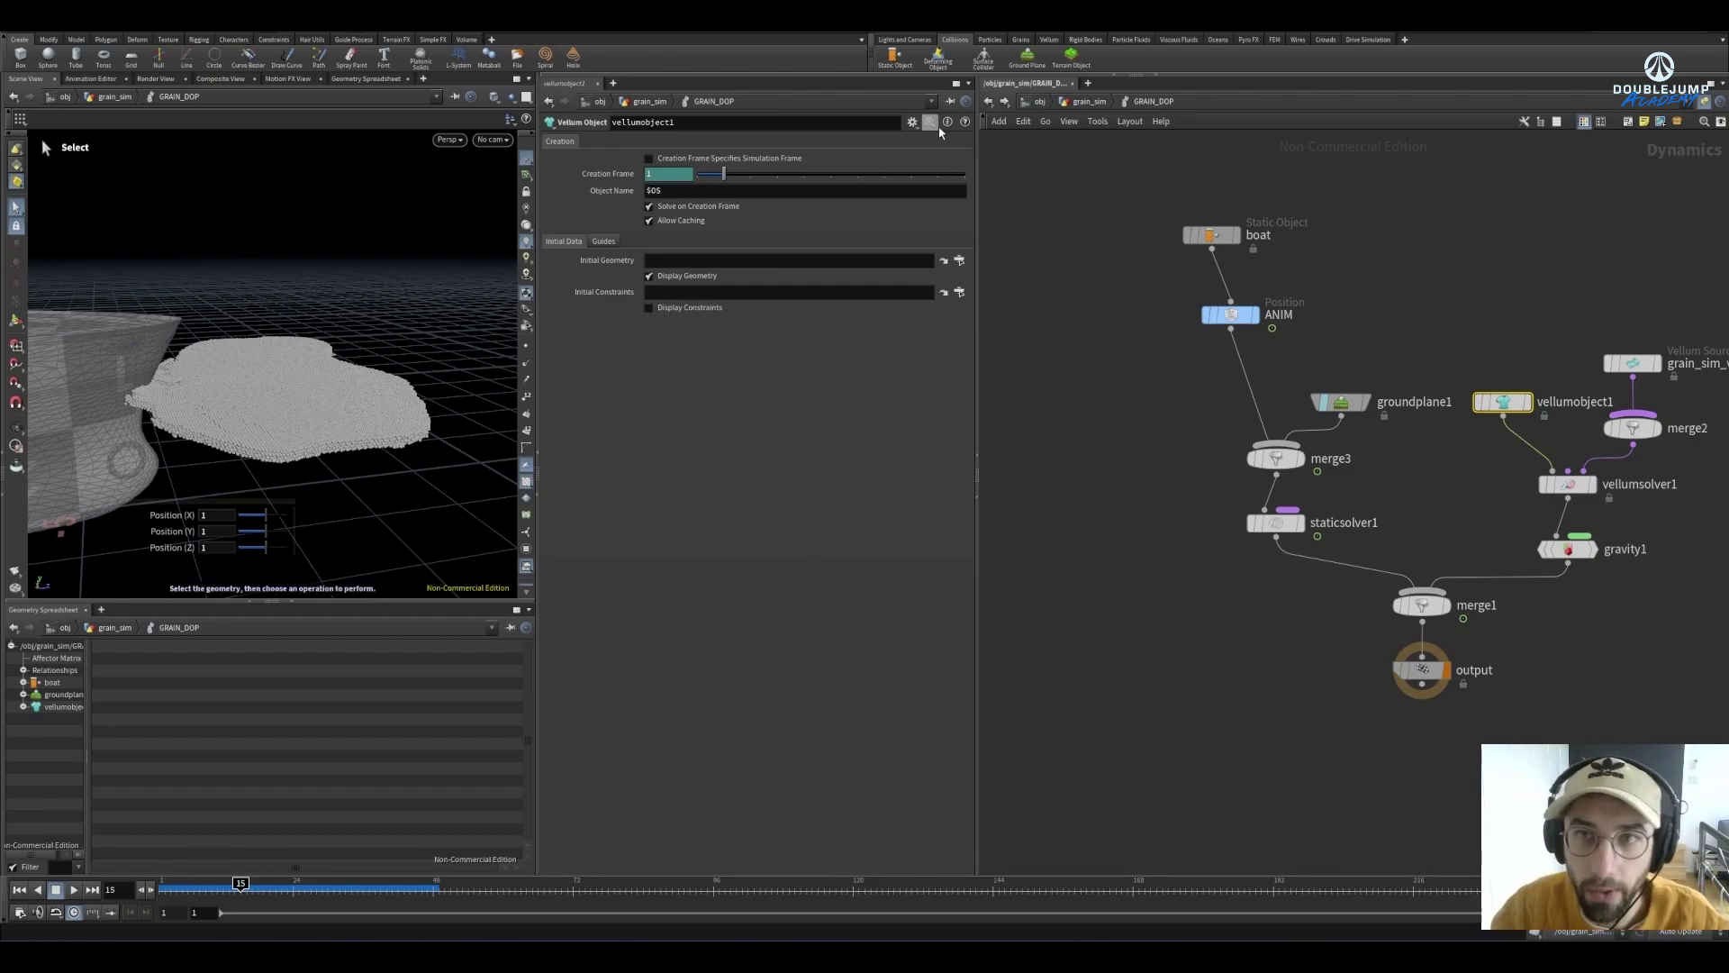
Return to grain_sim, open the set_breakthreshold network and align the med and small bind nodes under the big one
{"action": "left_click", "coordinate": [1086, 102]}
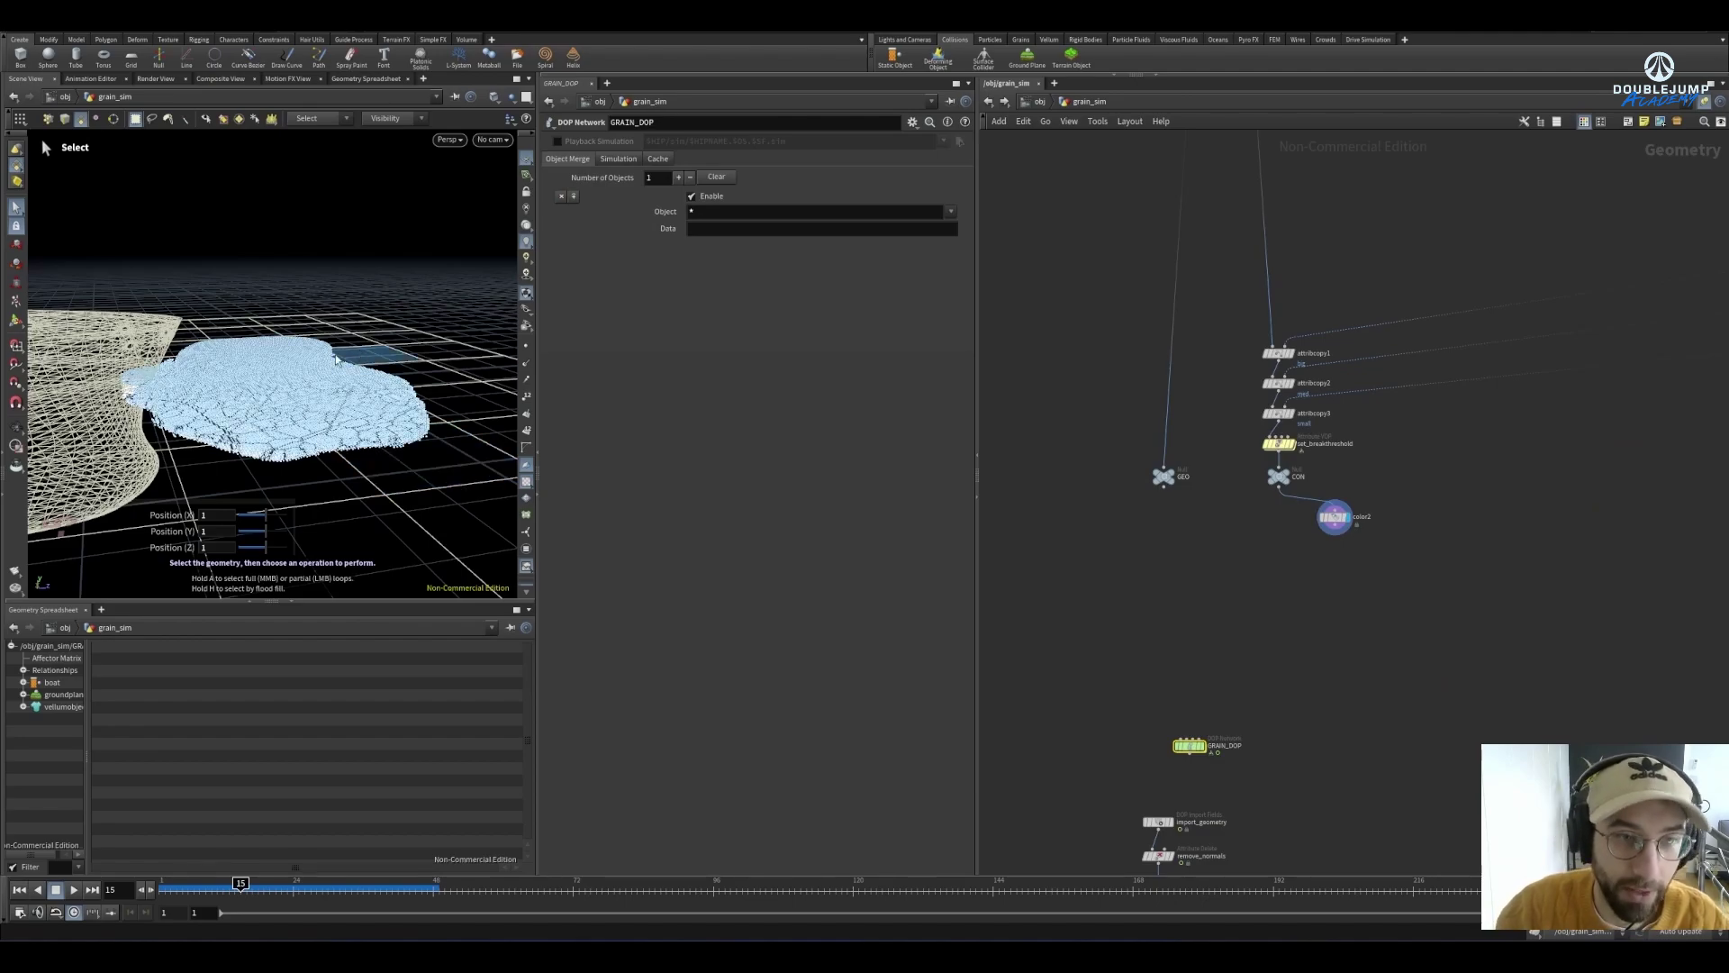
{"action": "scroll", "coordinate": [1280, 447], "scroll_direction": "up", "scroll_amount": 3}
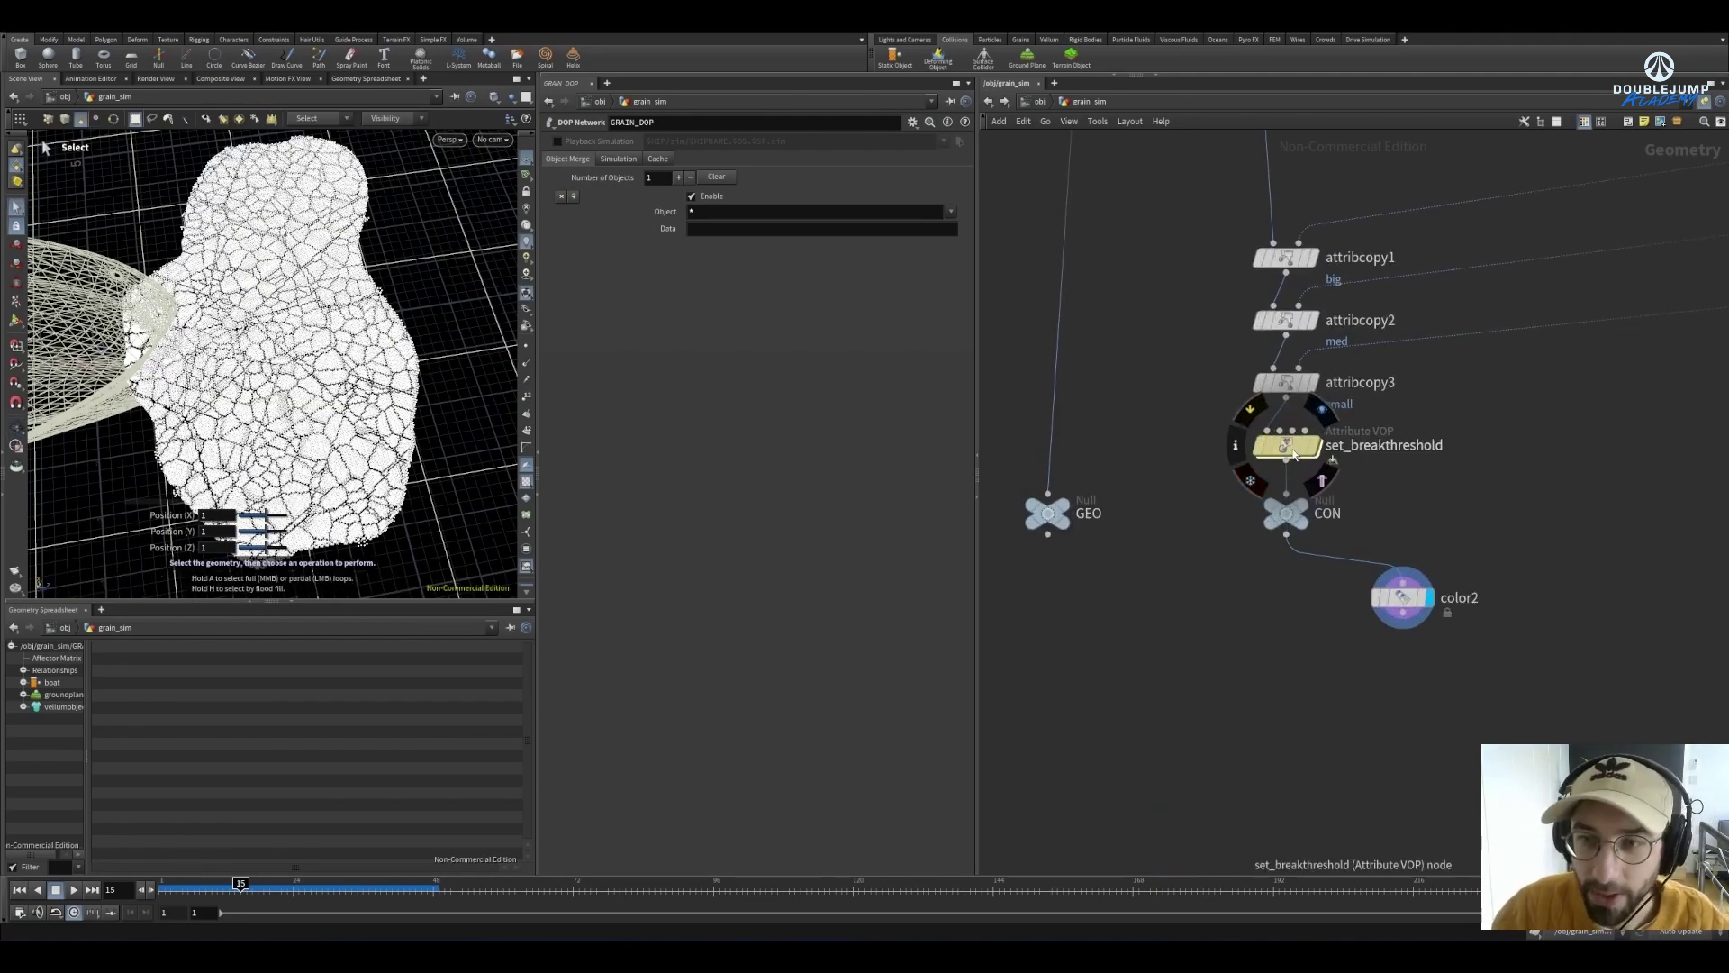
{"action": "double_click", "coordinate": [1288, 447]}
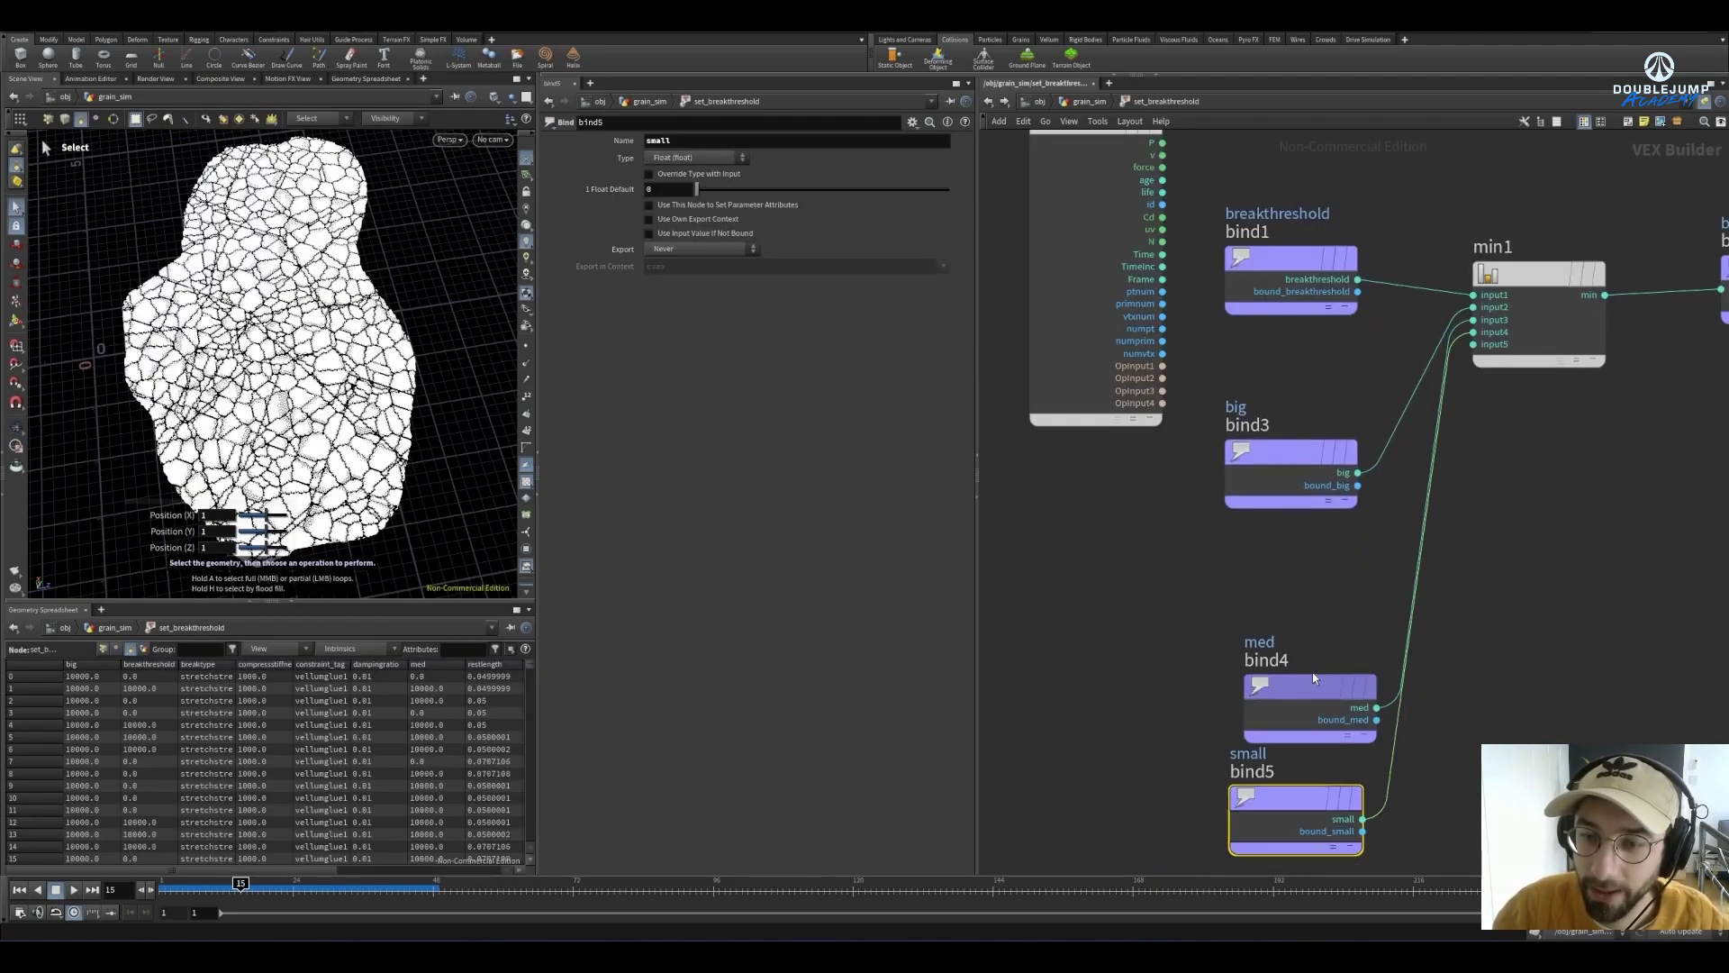
{"action": "left_click_drag", "start_coordinate": [1312, 673], "coordinate": [1293, 608]}
{"action": "left_click_drag", "start_coordinate": [1302, 796], "coordinate": [1297, 775]}
{"action": "left_click", "coordinate": [1440, 736]}
{"action": "middle_click_drag", "start_coordinate": [1475, 731], "coordinate": [1371, 590]}
{"action": "scroll", "coordinate": [1371, 590], "scroll_direction": "down", "scroll_amount": 3}
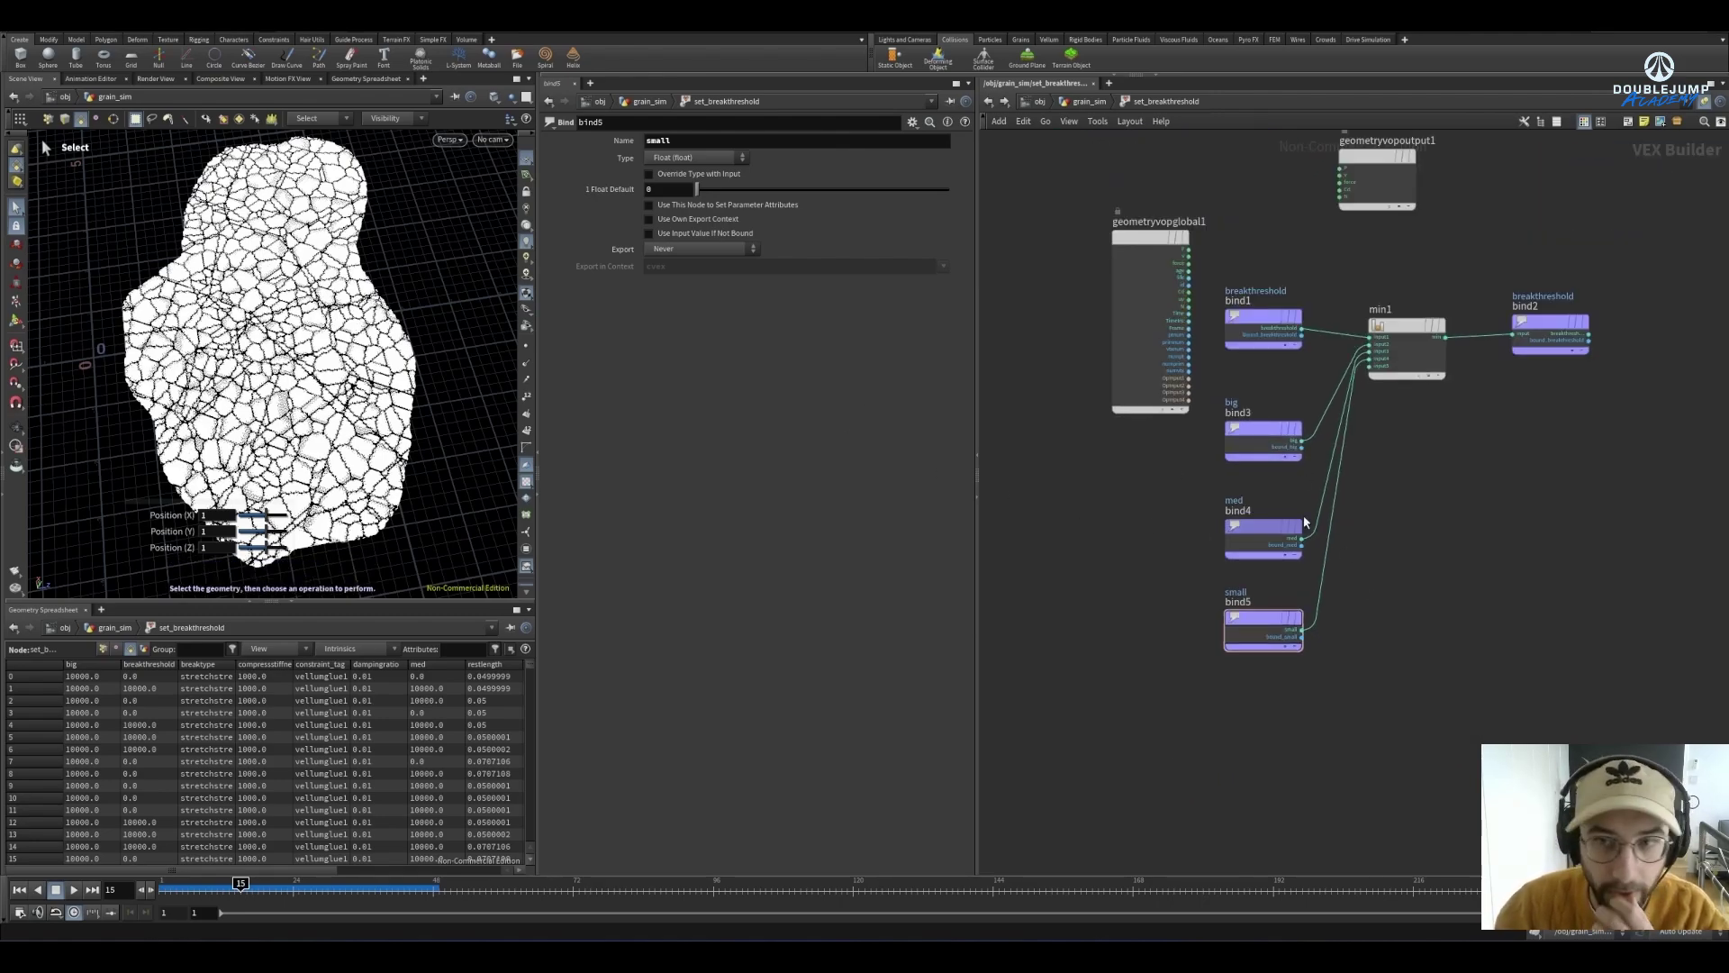
Move the small bind node farther down and insert a Clamp node between it and min1
{"action": "left_click", "coordinate": [1258, 435]}
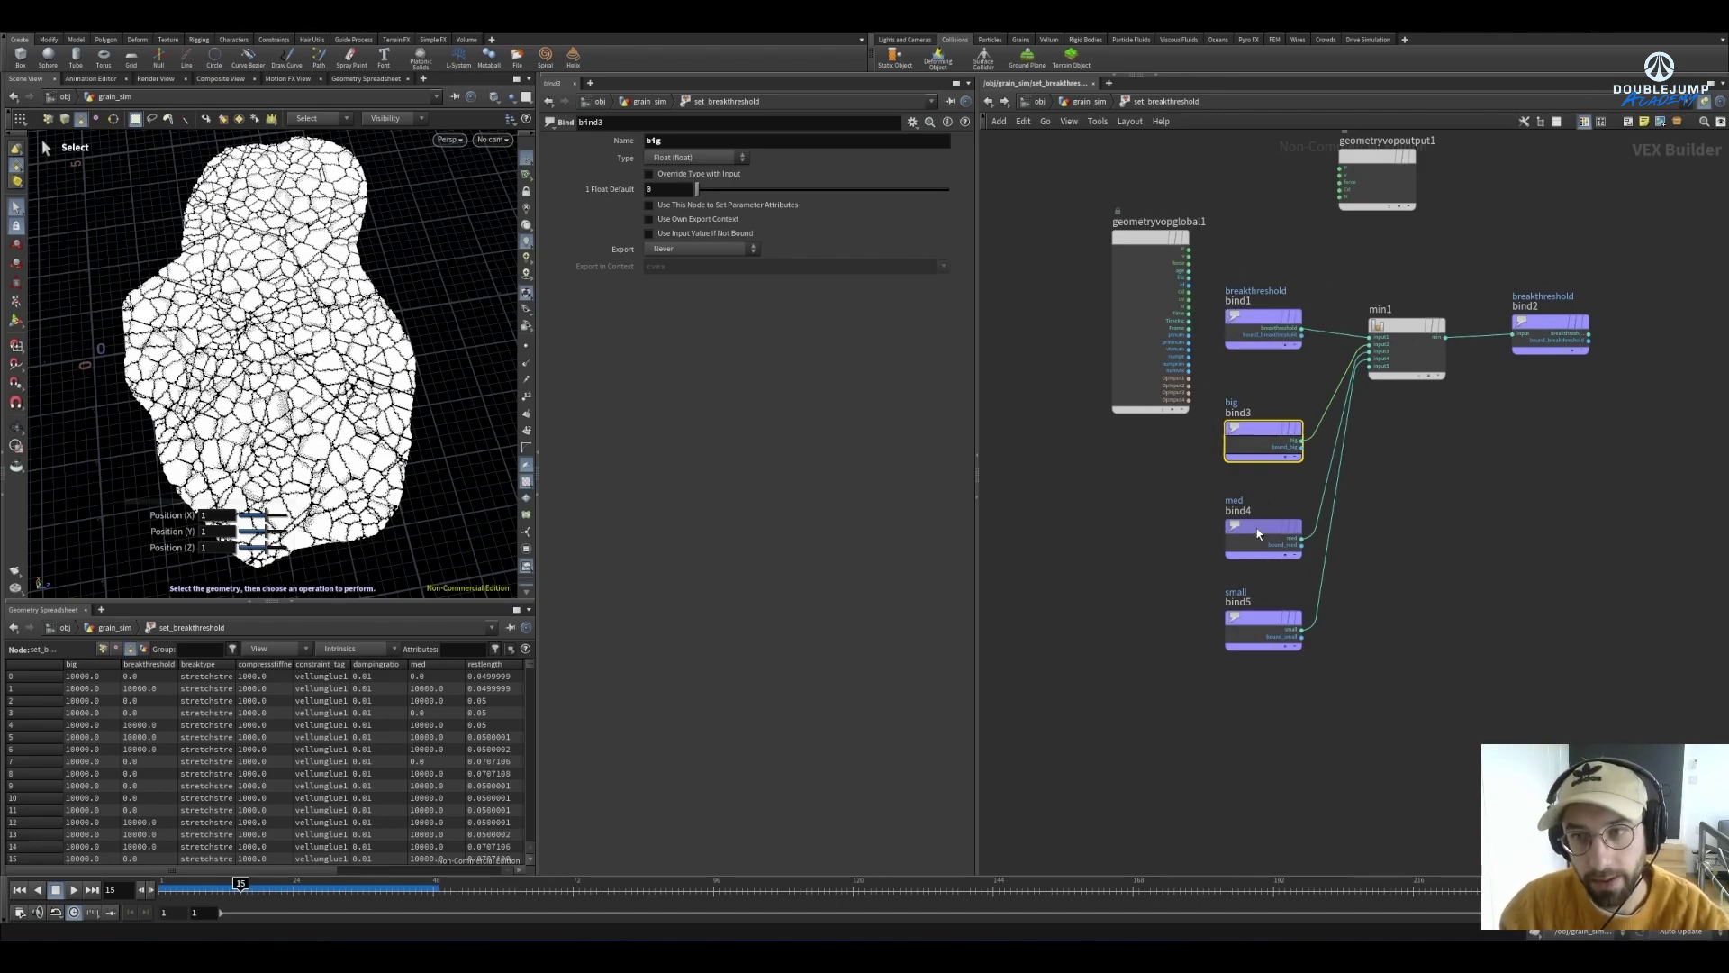
{"action": "mouse_move", "coordinate": [1251, 538]}
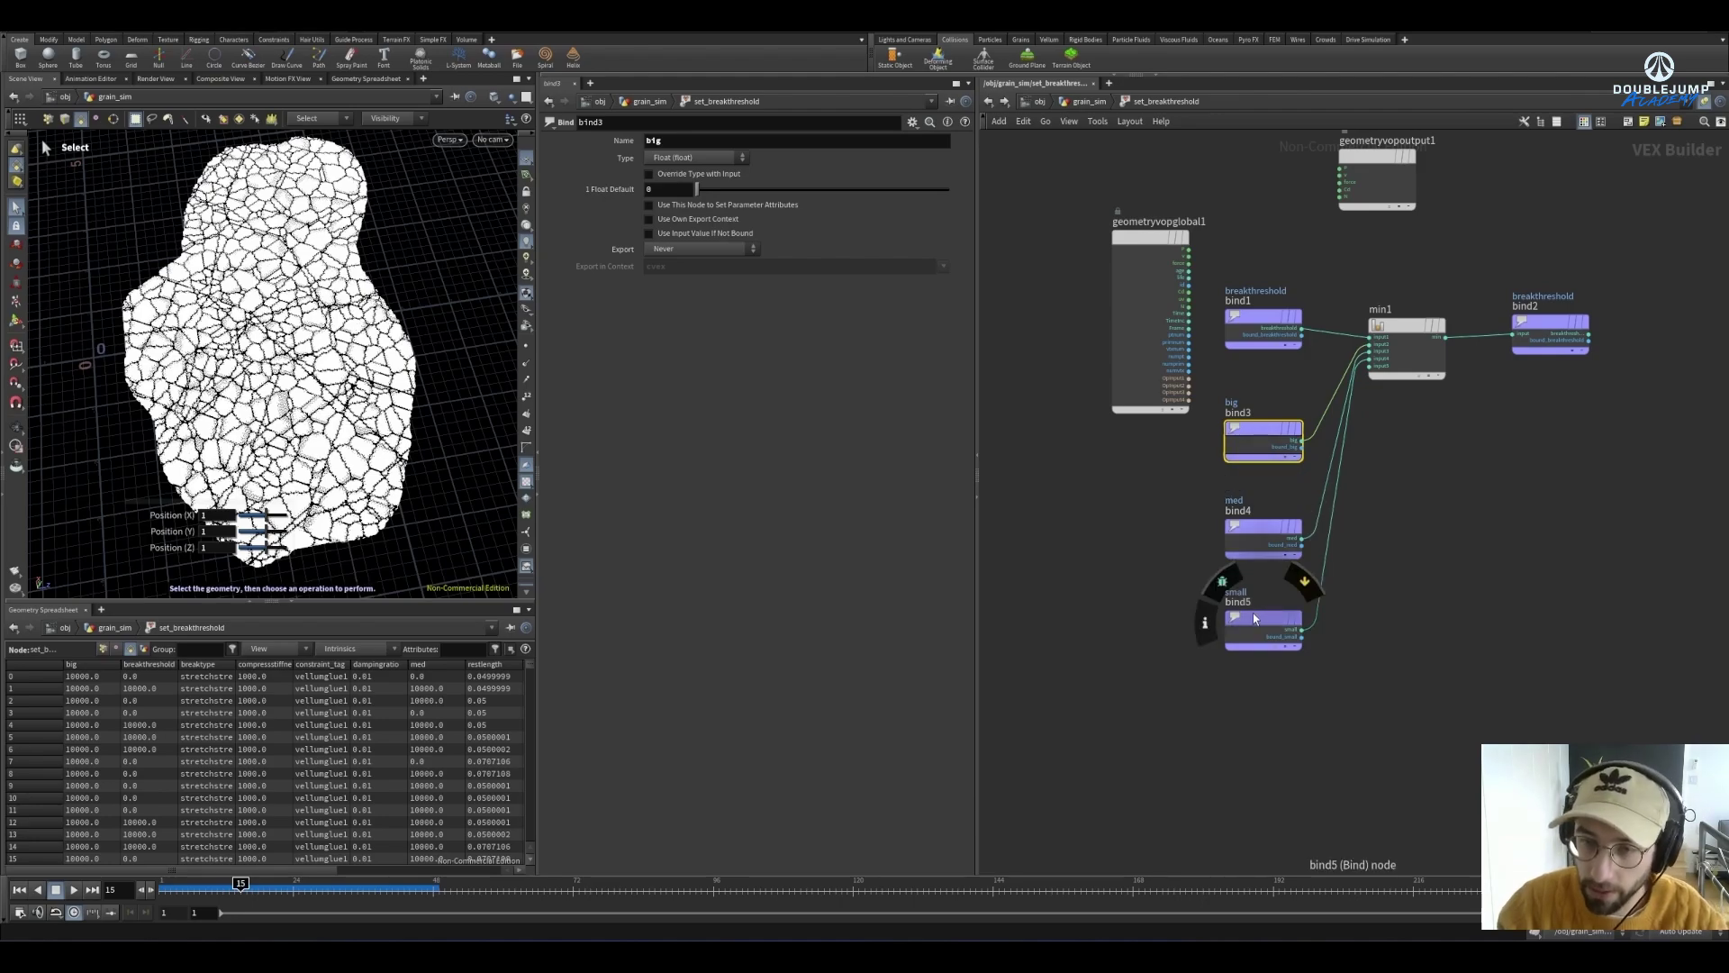
{"action": "left_click_drag", "start_coordinate": [1252, 613], "coordinate": [1260, 654]}
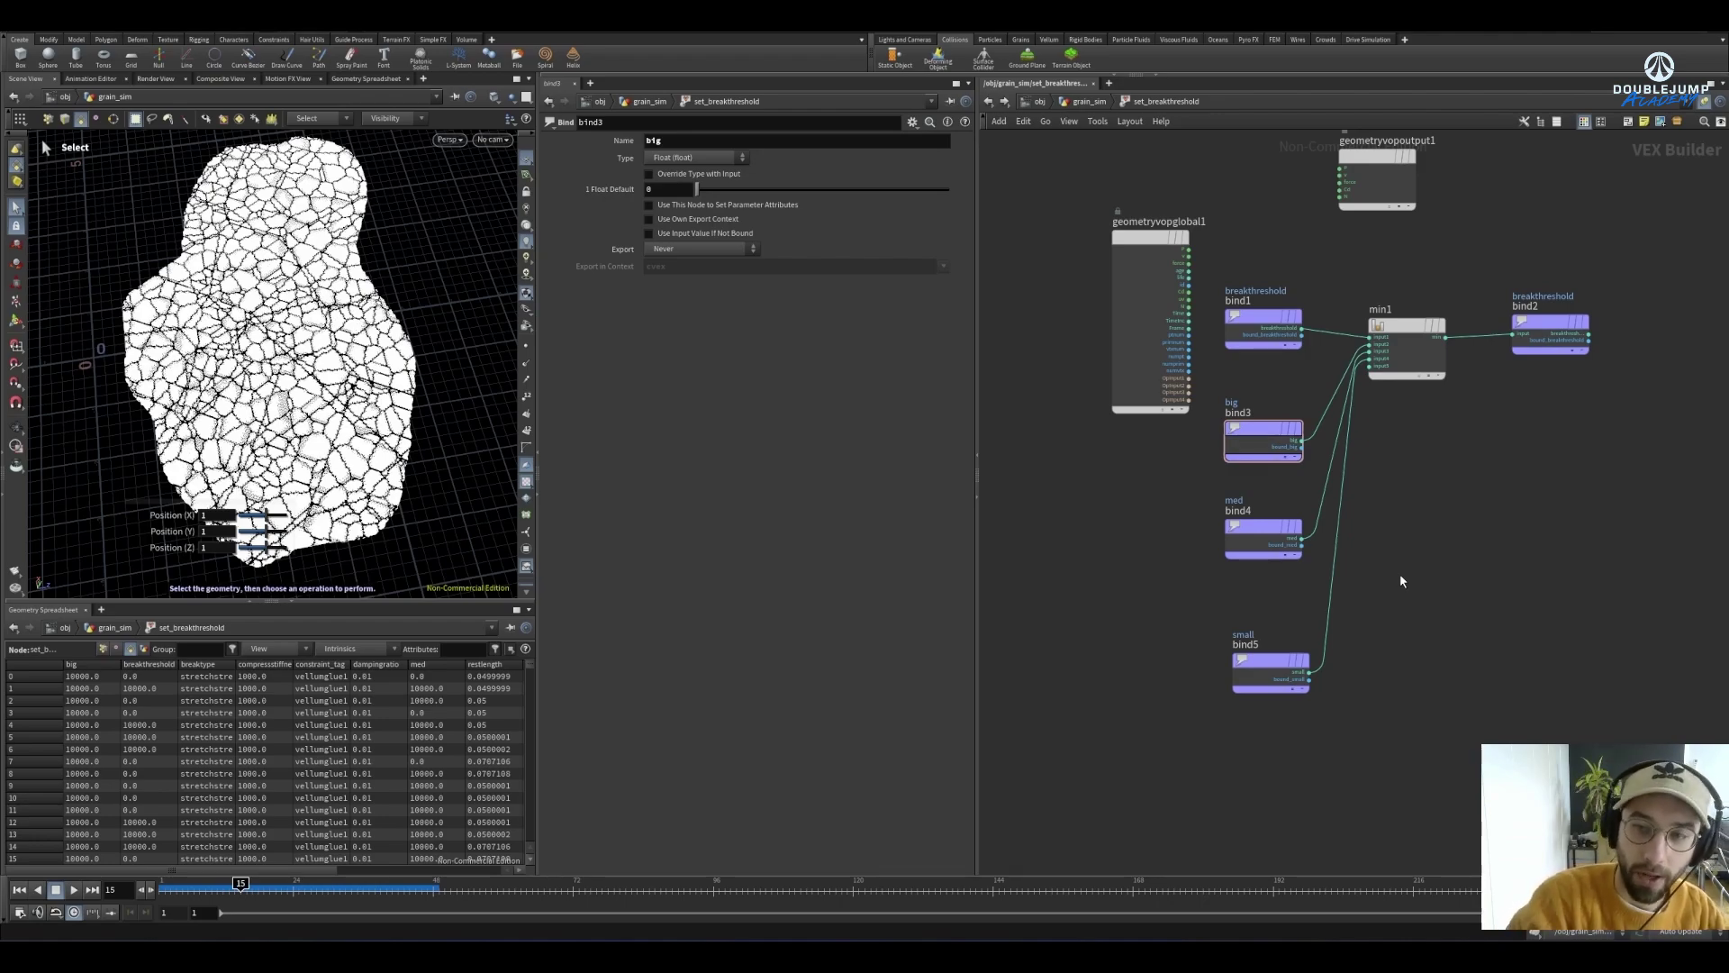
{"action": "key", "text": "Tab"}
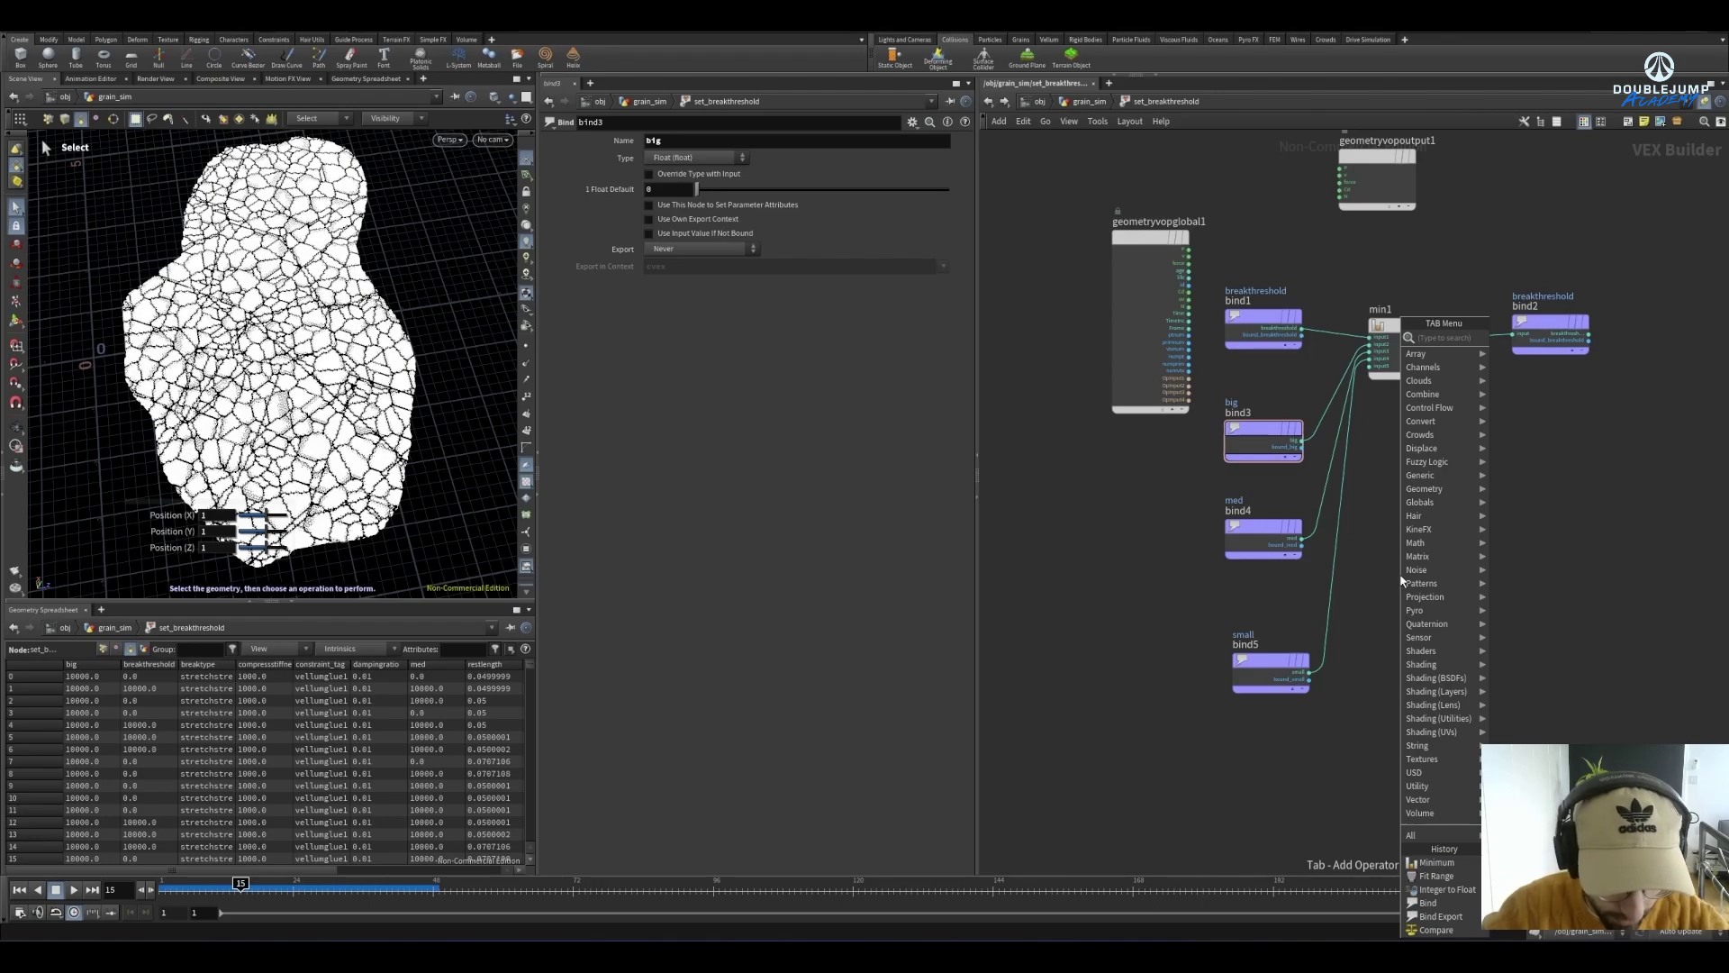
{"action": "type", "text": "clamp"}
{"action": "key", "text": "Return"}
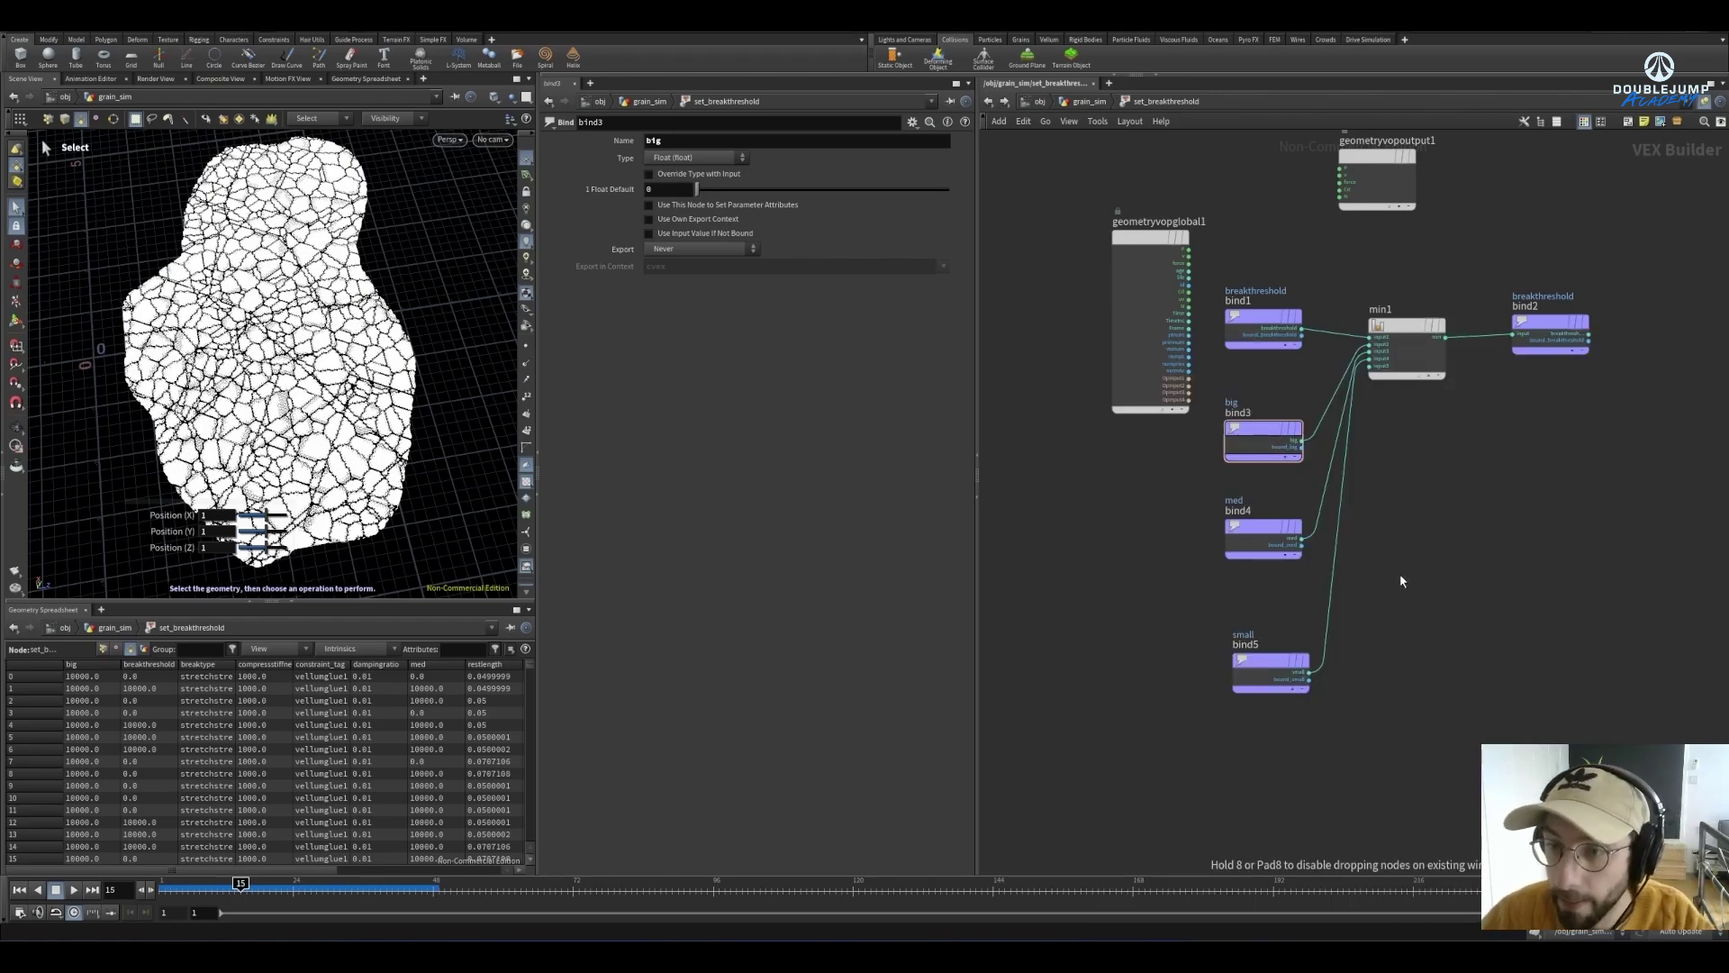
{"action": "left_click", "coordinate": [1416, 608]}
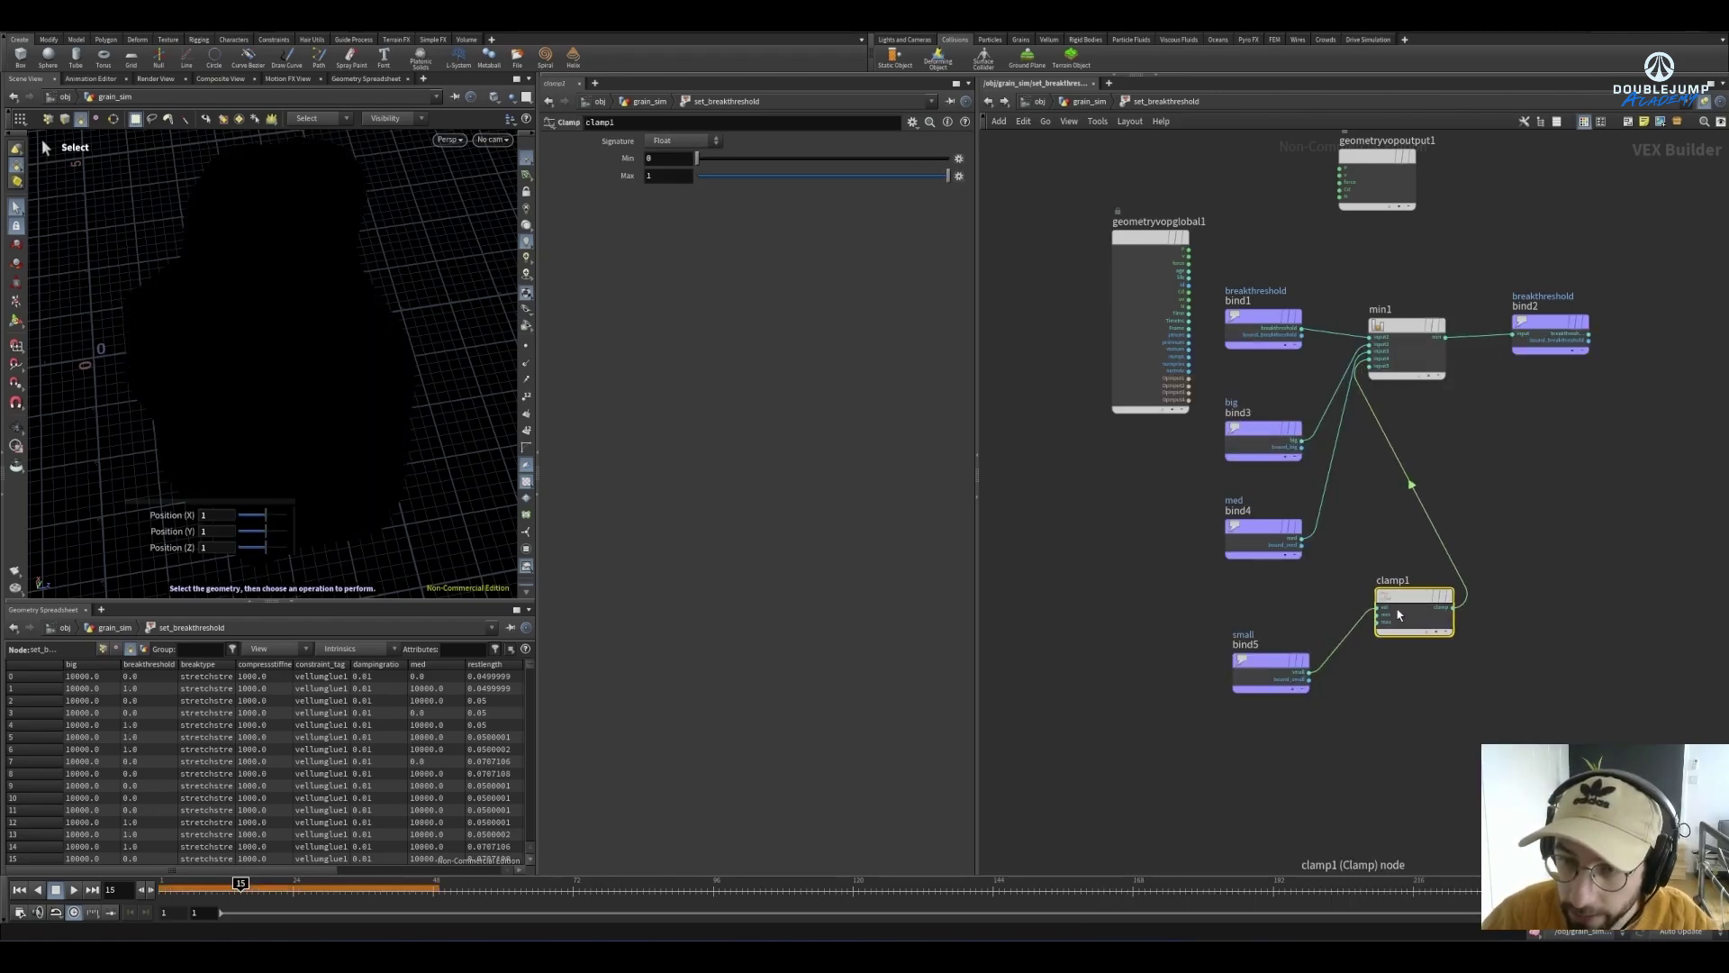
Set the maximum of the small attribute's clamp to 10000
{"action": "left_click", "coordinate": [675, 178]}
{"action": "type", "text": "0000"}
{"action": "key", "text": "Return"}
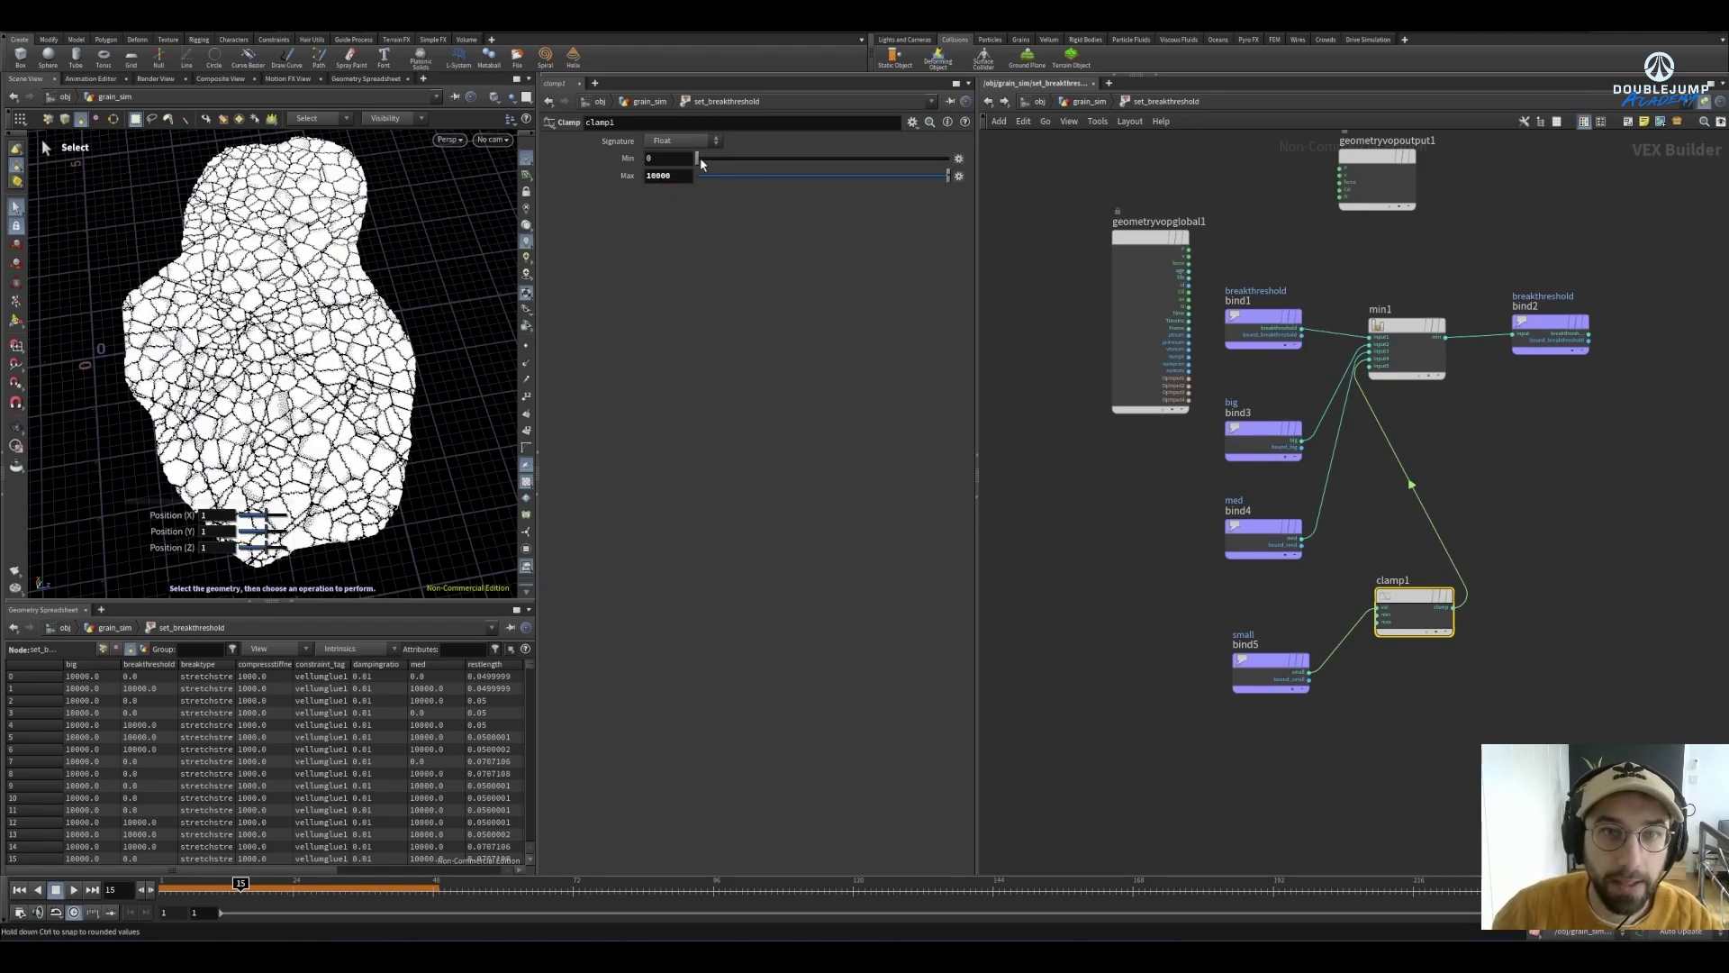
Try clamp minimums of 100 and 1000 on the small attribute
{"action": "left_click_drag", "start_coordinate": [713, 163], "coordinate": [824, 159]}
{"action": "double_click", "coordinate": [689, 158]}
{"action": "type", "text": "100"}
{"action": "key", "text": "Return"}
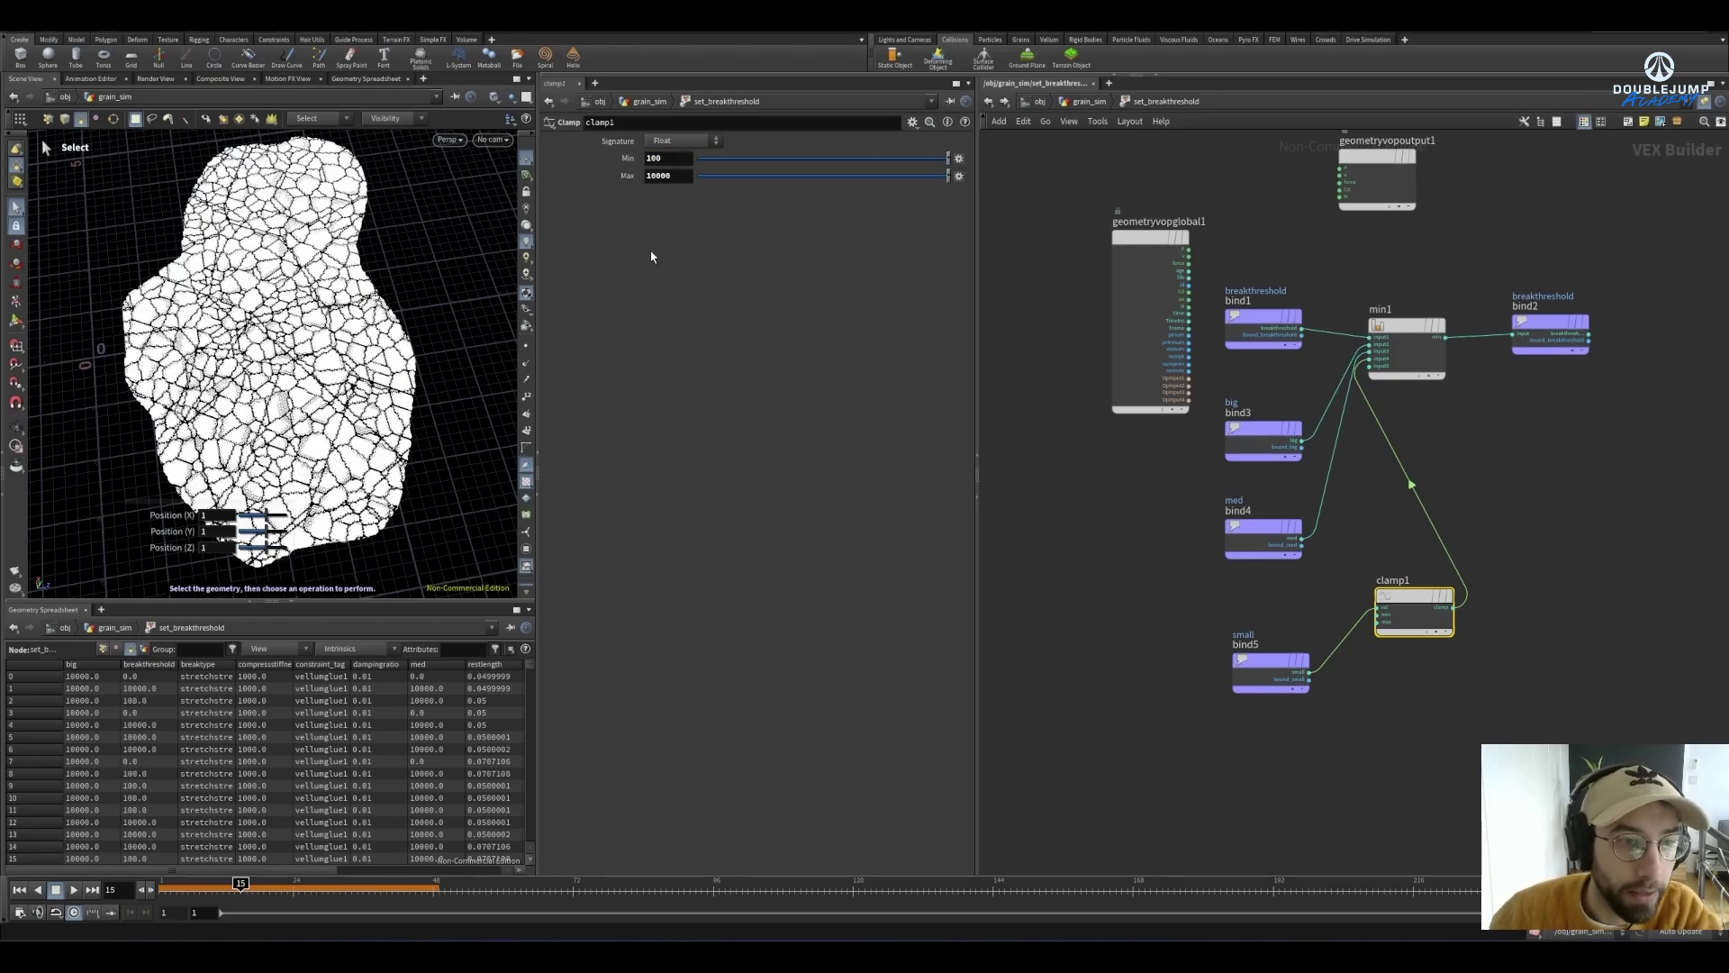
{"action": "left_click", "coordinate": [675, 159]}
{"action": "type", "text": "0"}
{"action": "key", "text": "Return"}
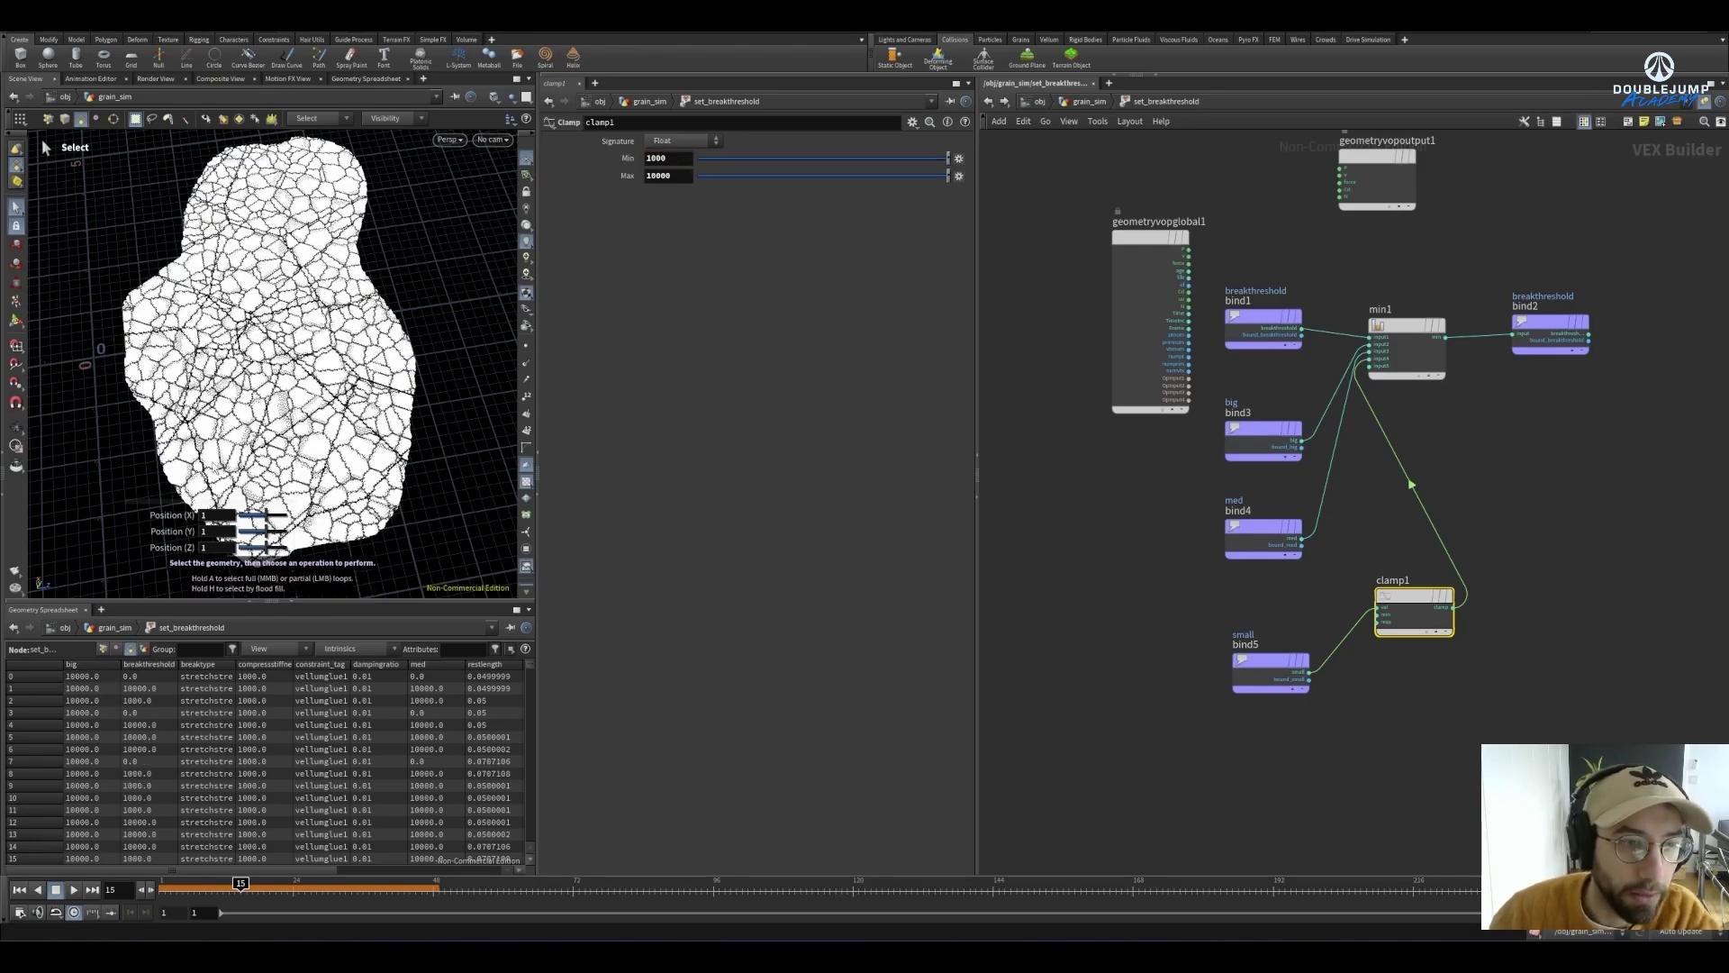
Set the clamp's minimum to 5000 and check the small piece borders on the sheet
{"action": "key", "text": "Escape"}
{"action": "scroll", "coordinate": [270, 360], "scroll_direction": "up", "scroll_amount": 5}
{"action": "scroll", "coordinate": [270, 360], "scroll_direction": "up", "scroll_amount": 3}
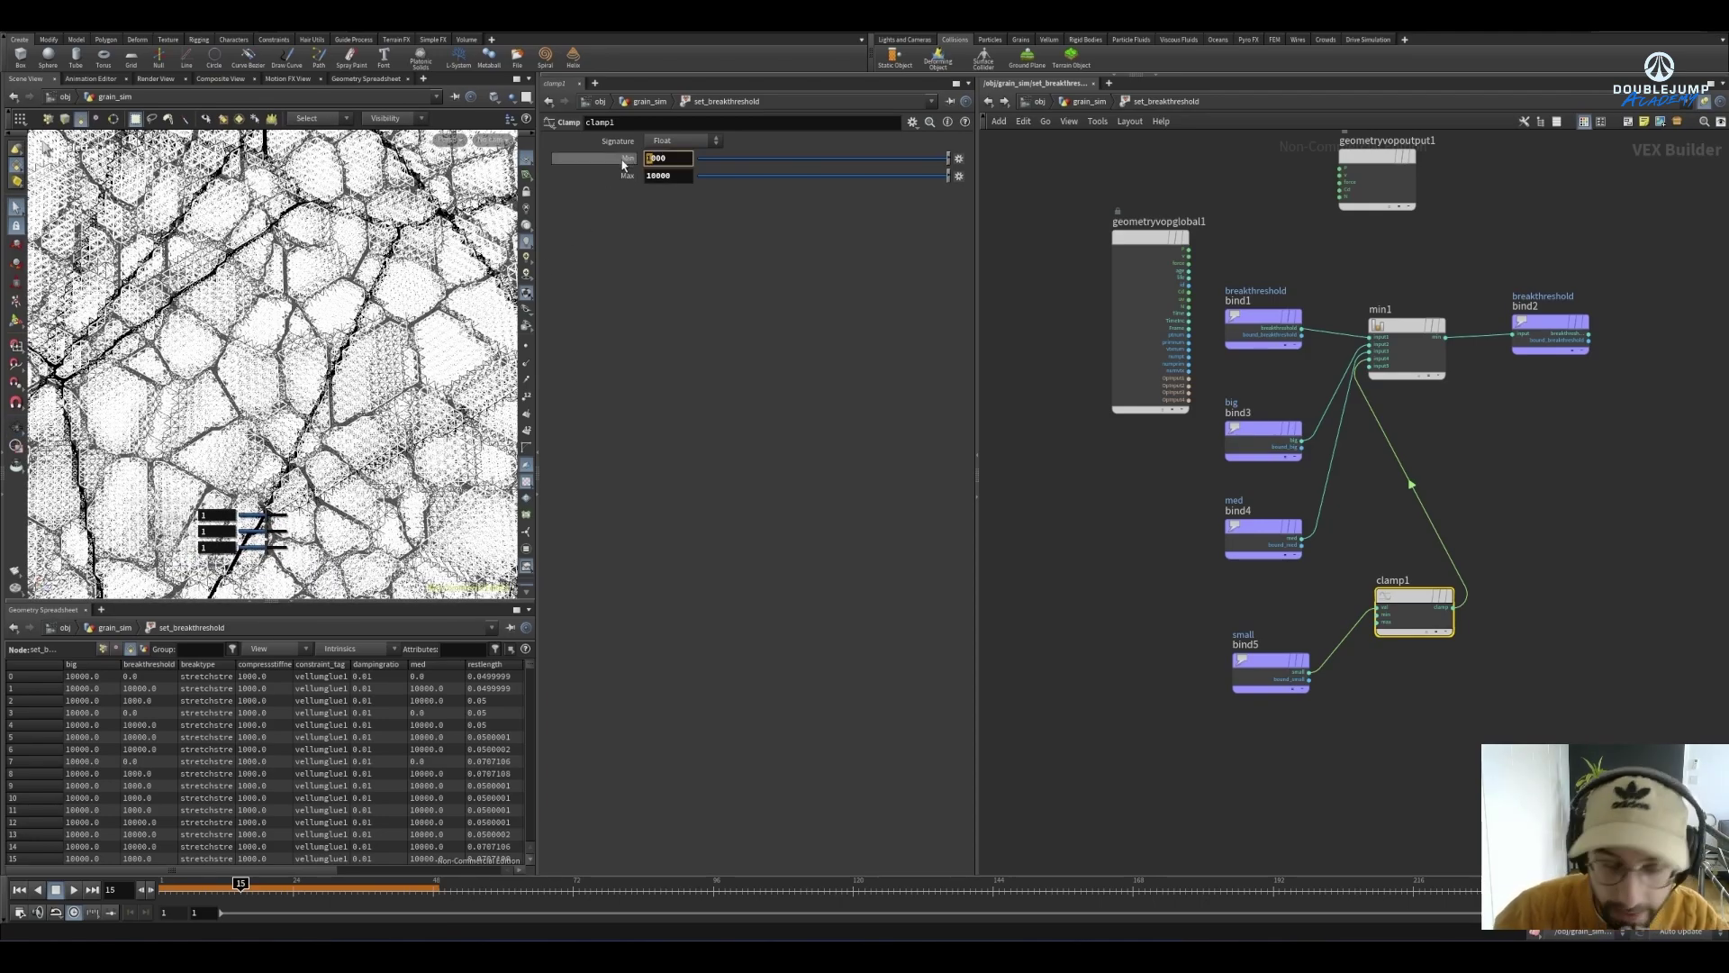
{"action": "type", "text": "5"}
{"action": "key", "text": "Return"}
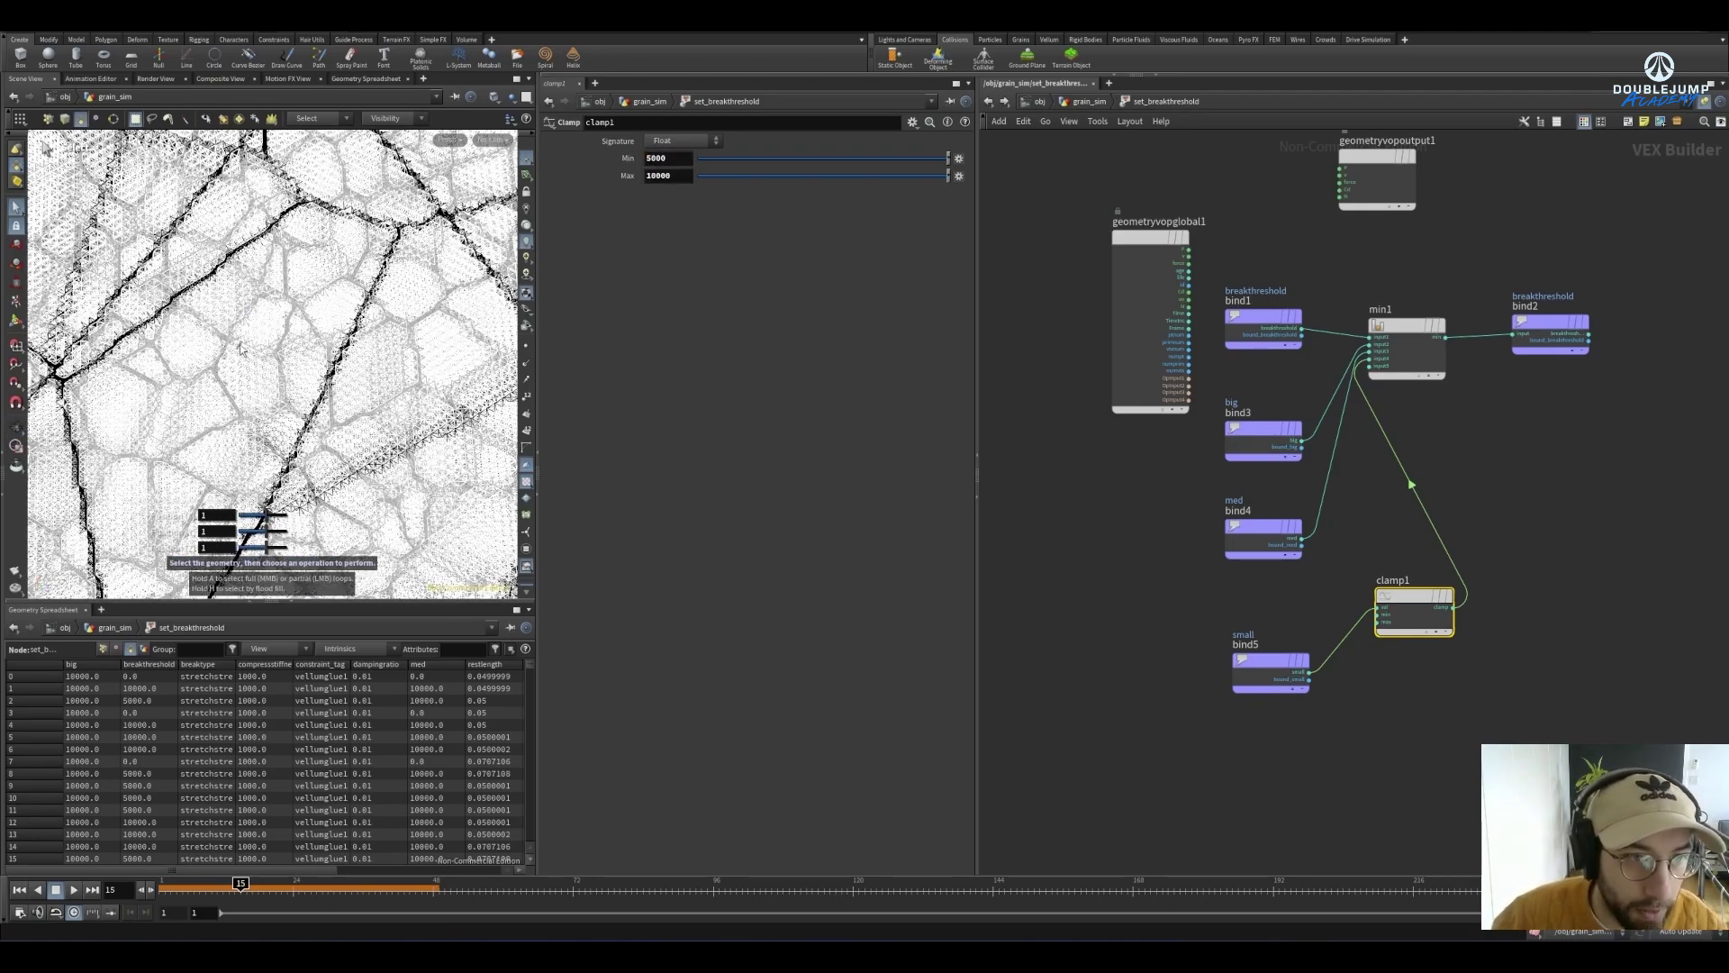
{"action": "scroll", "coordinate": [241, 349], "scroll_direction": "down", "scroll_amount": 3}
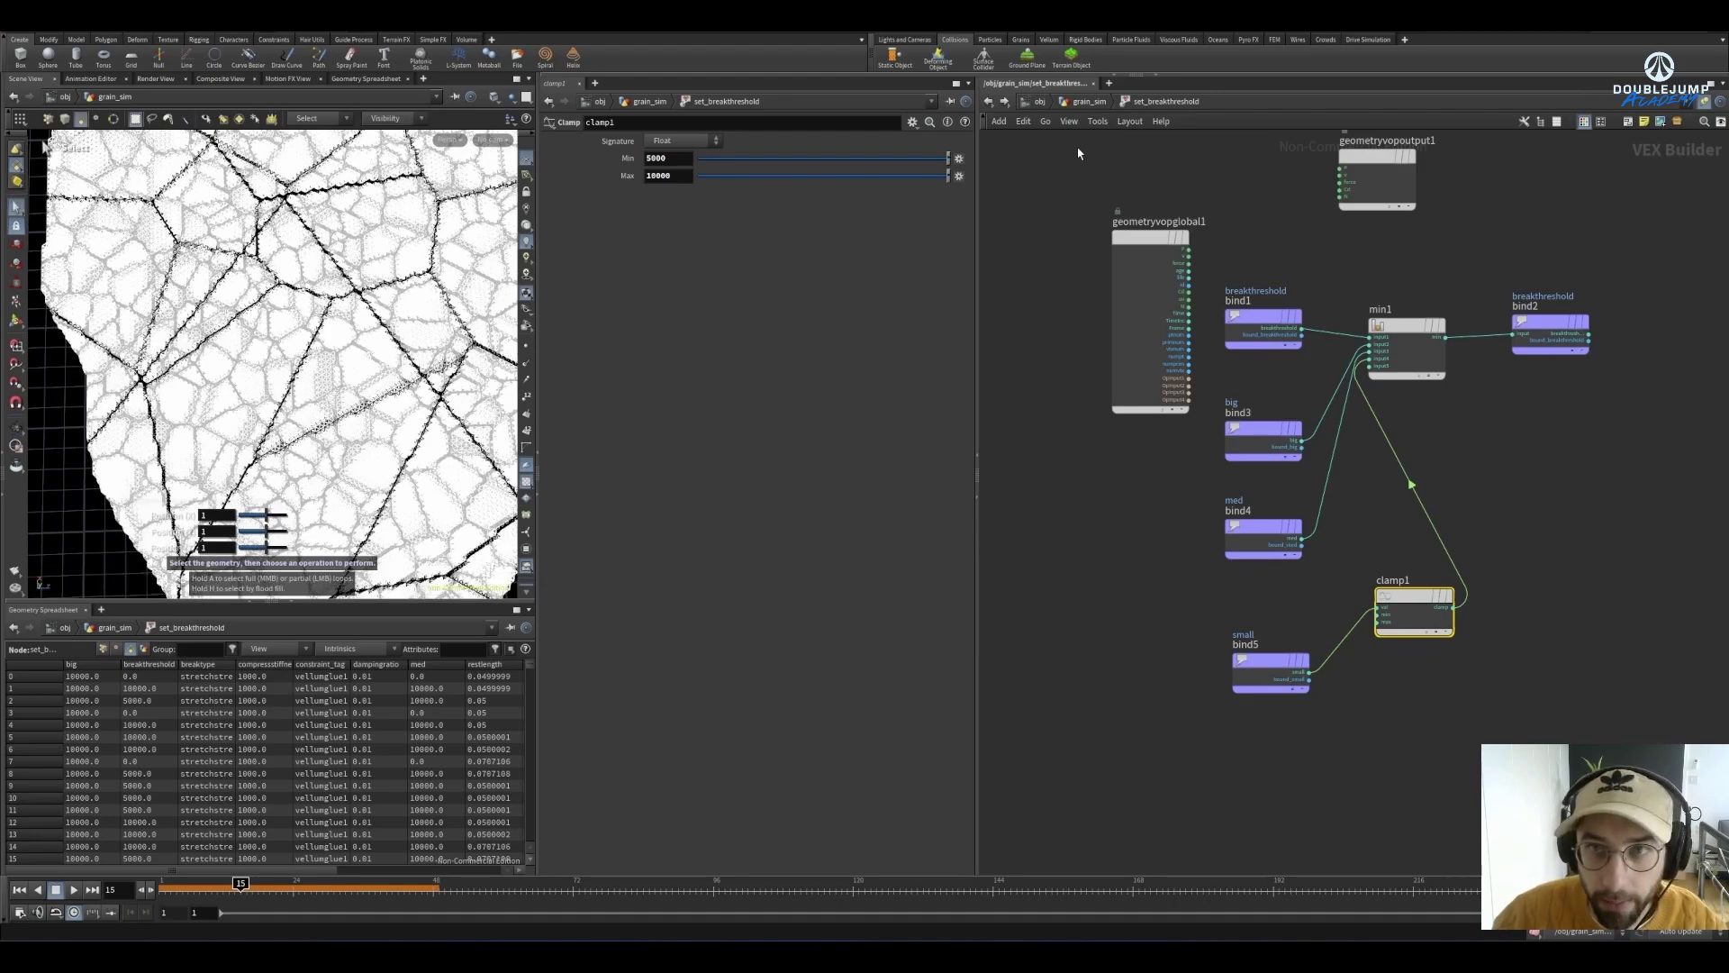
Return to grain_sim and shift the black stop of color2's attribute ramp slightly toward the white end
{"action": "key", "text": "u"}
{"action": "left_click", "coordinate": [1409, 601]}
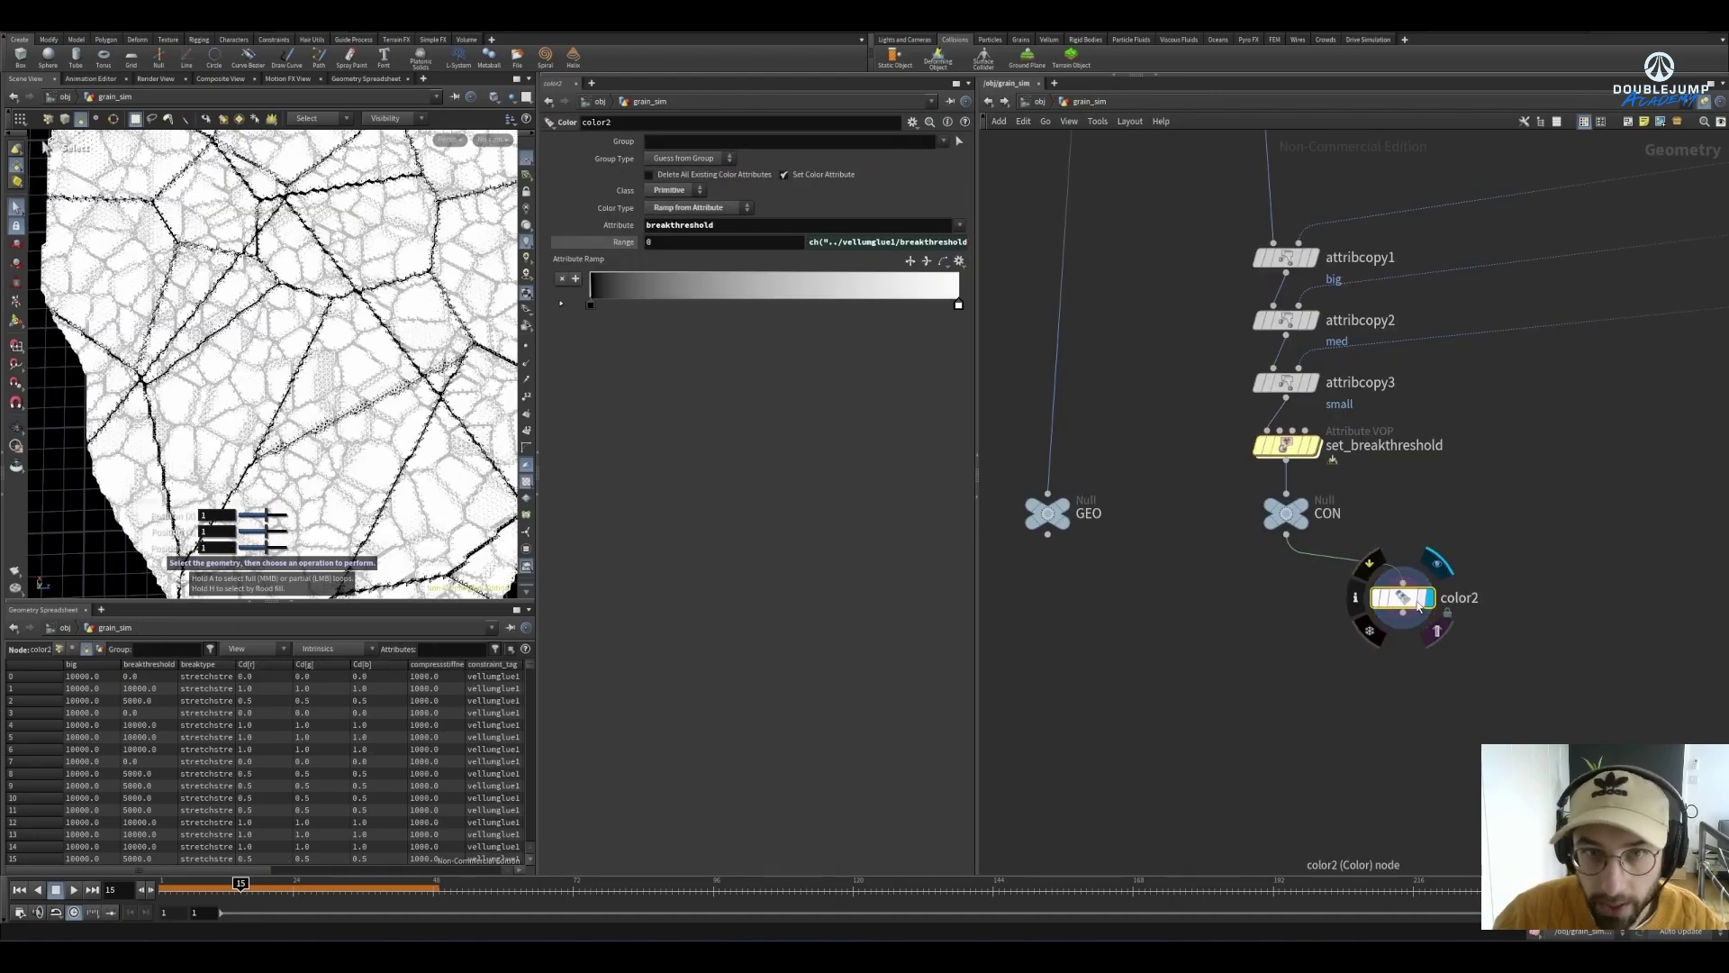
{"action": "left_click", "coordinate": [621, 243]}
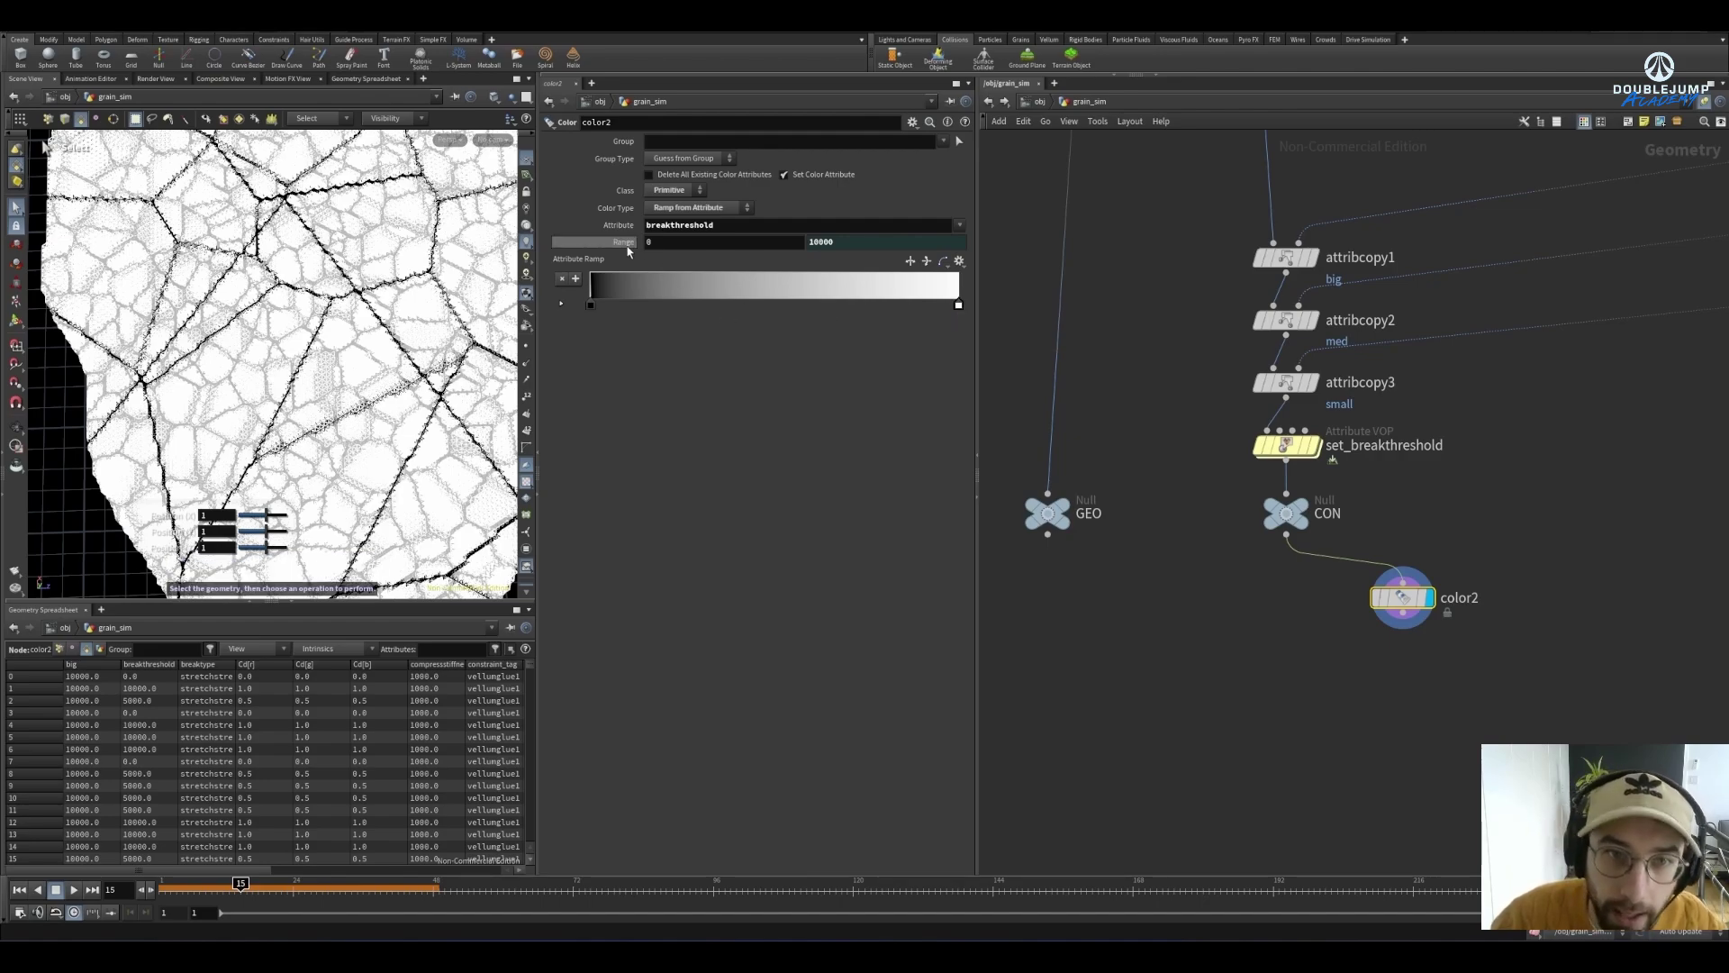
{"action": "mouse_move", "coordinate": [592, 306]}
{"action": "left_mouse_down"}
{"action": "mouse_move", "coordinate": [878, 305]}
{"action": "mouse_move", "coordinate": [598, 290]}
{"action": "mouse_move", "coordinate": [640, 311]}
{"action": "mouse_move", "coordinate": [614, 306]}
{"action": "left_mouse_up"}
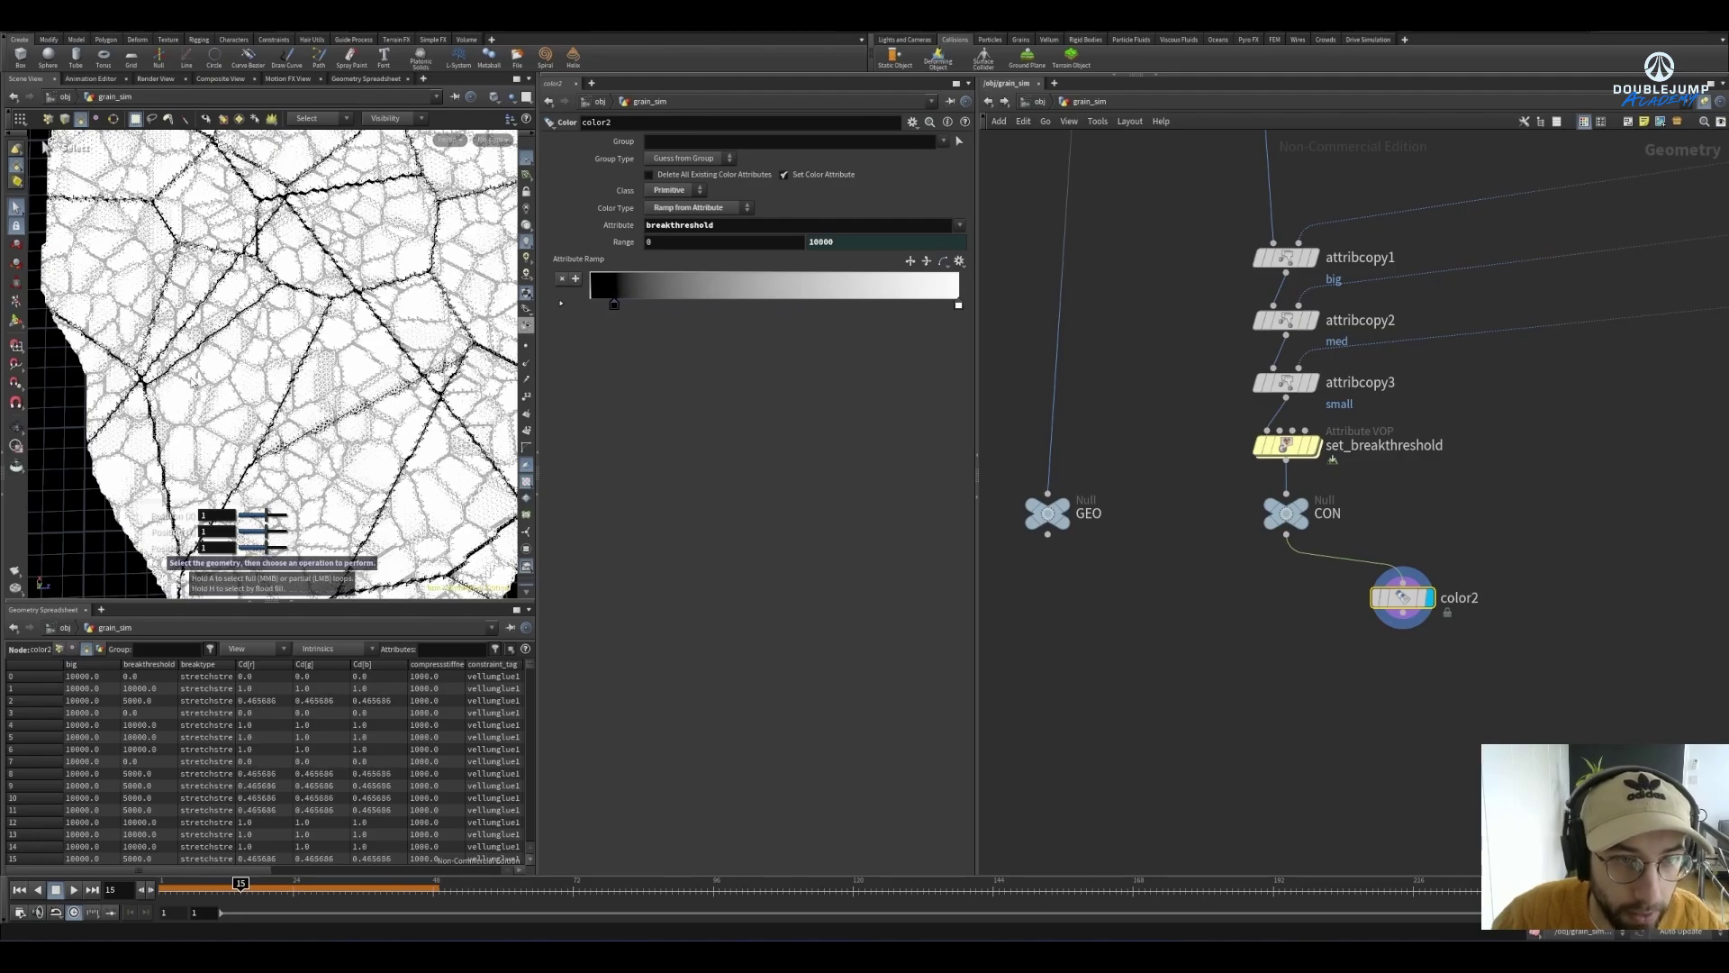
{"action": "key", "text": "h"}
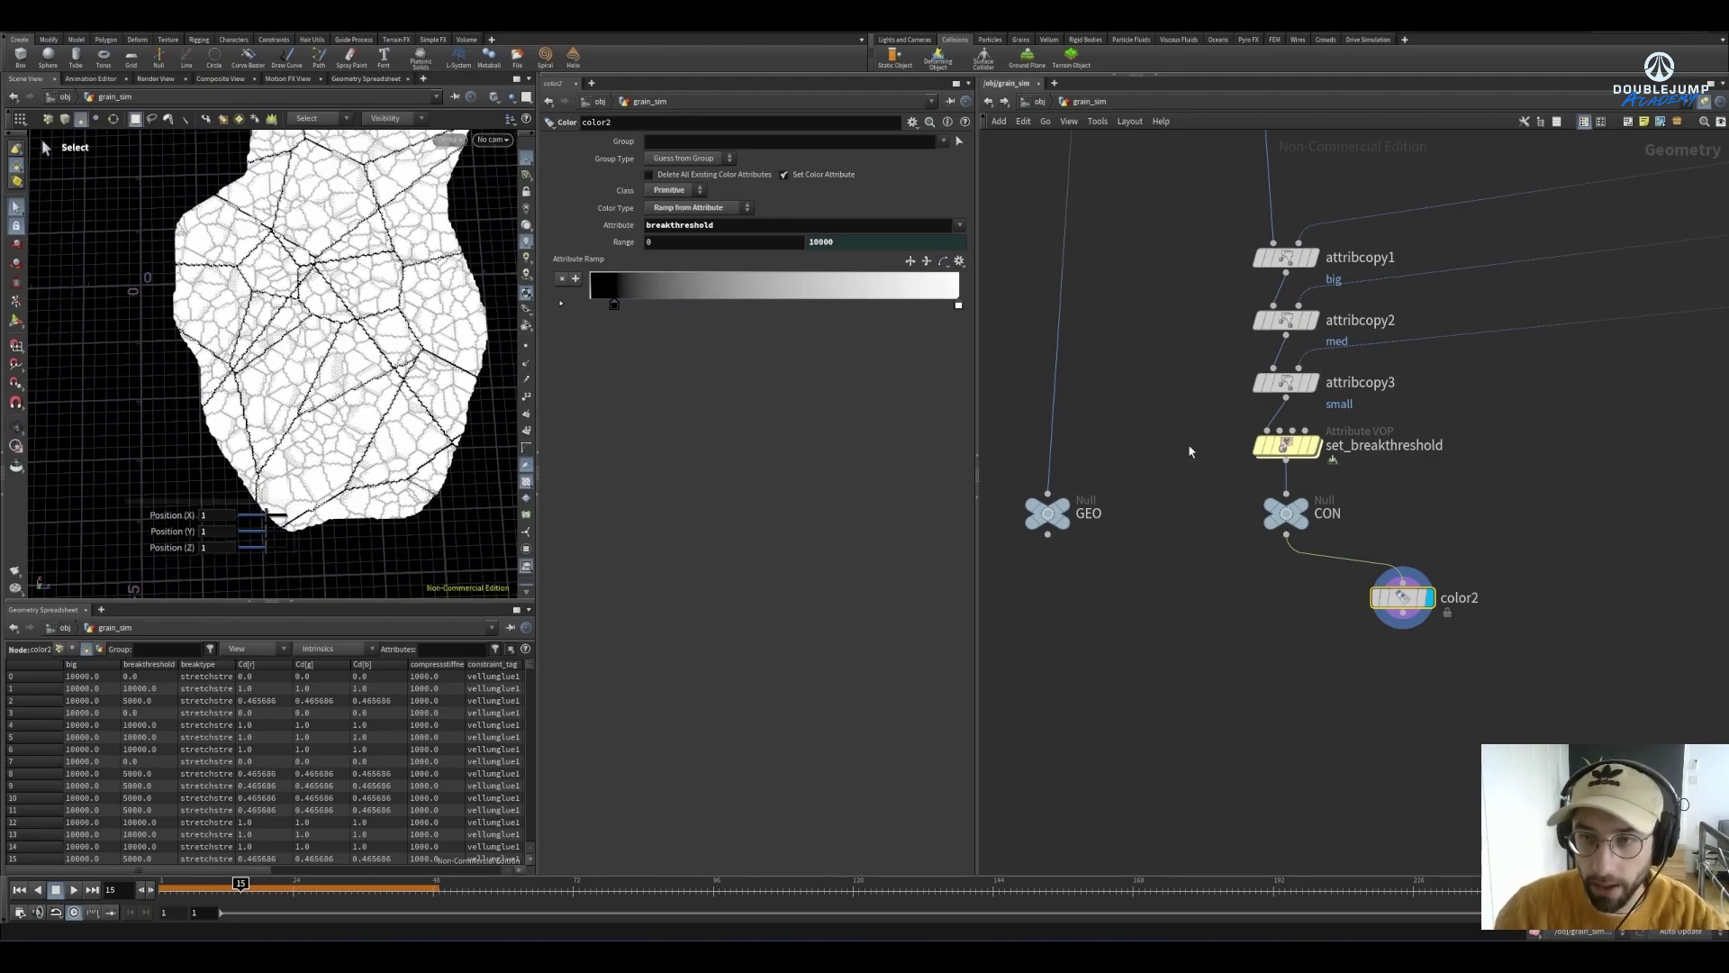
Open set_breakthreshold and set the minimum of the small attribute's clamp to 500
{"action": "double_click", "coordinate": [1287, 445]}
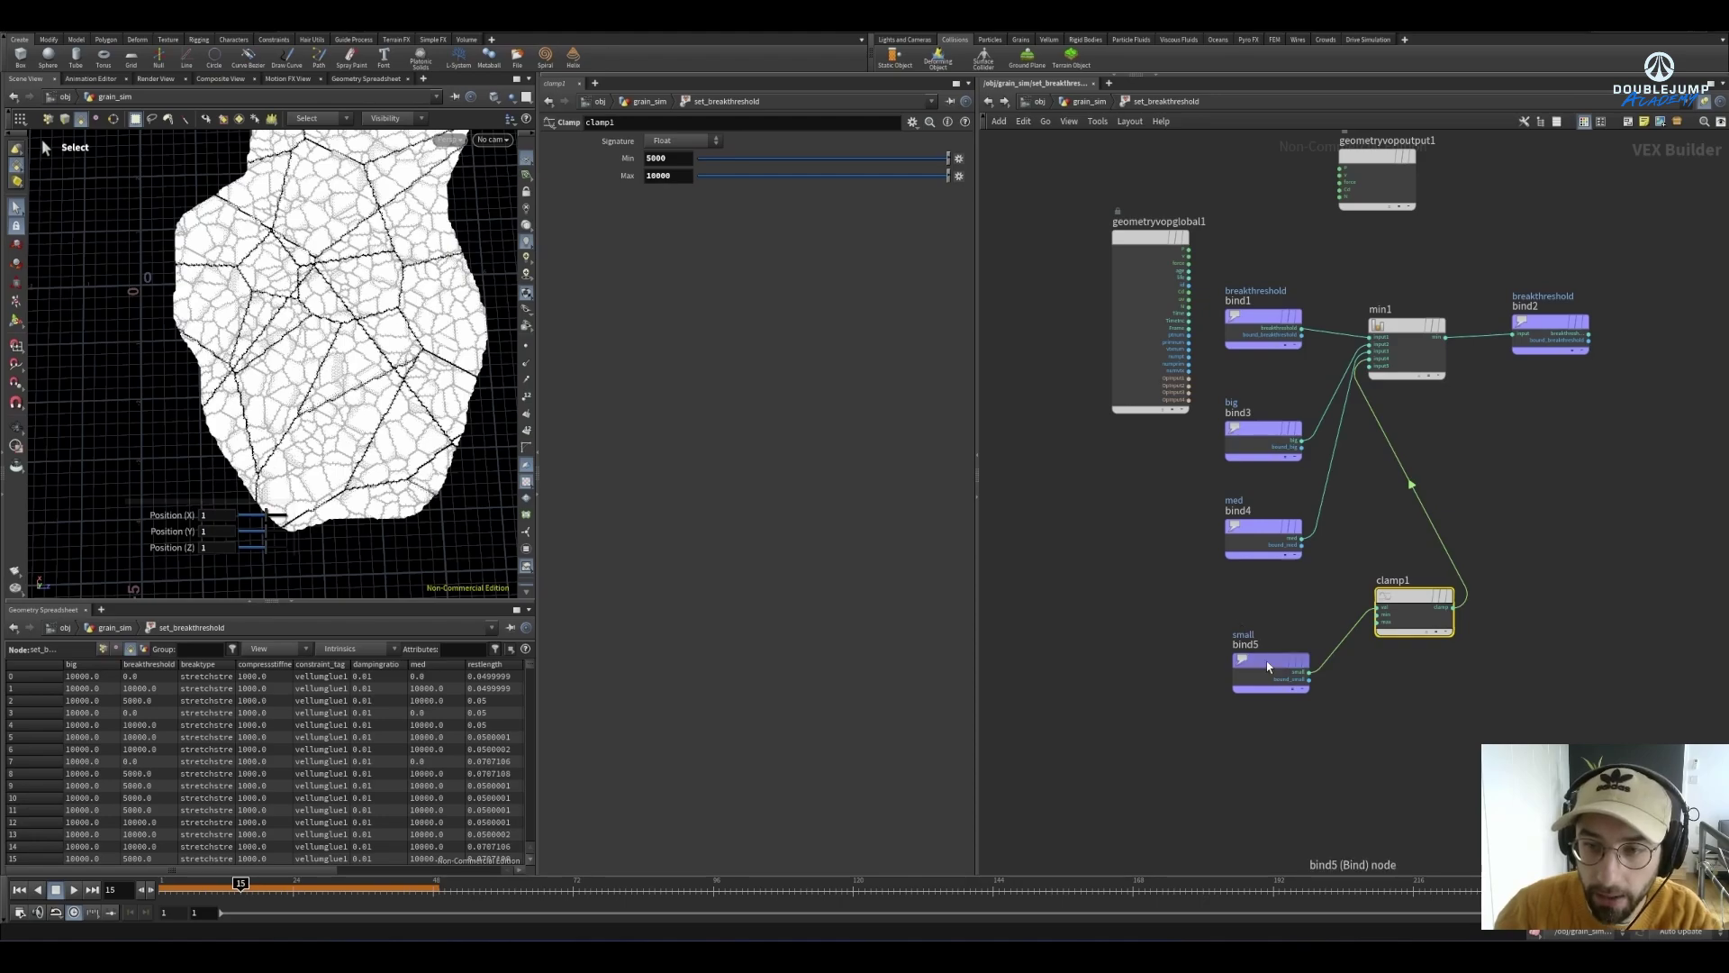
{"action": "key", "text": "shift+Tab"}
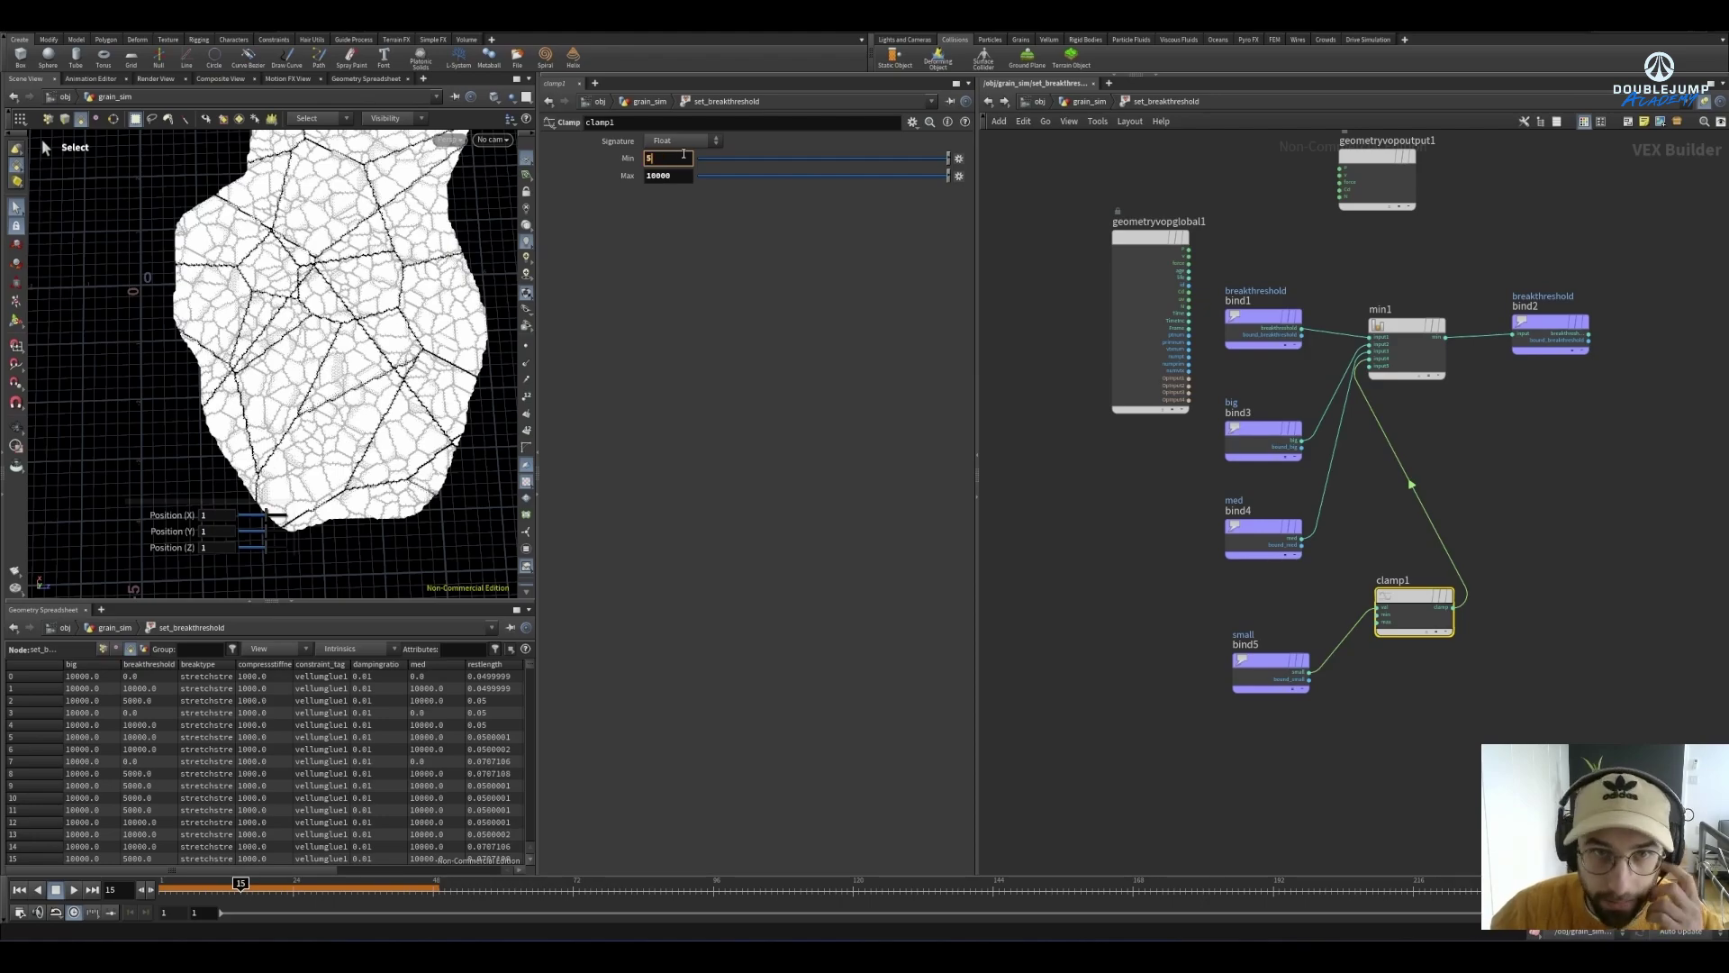
{"action": "key", "text": "Return"}
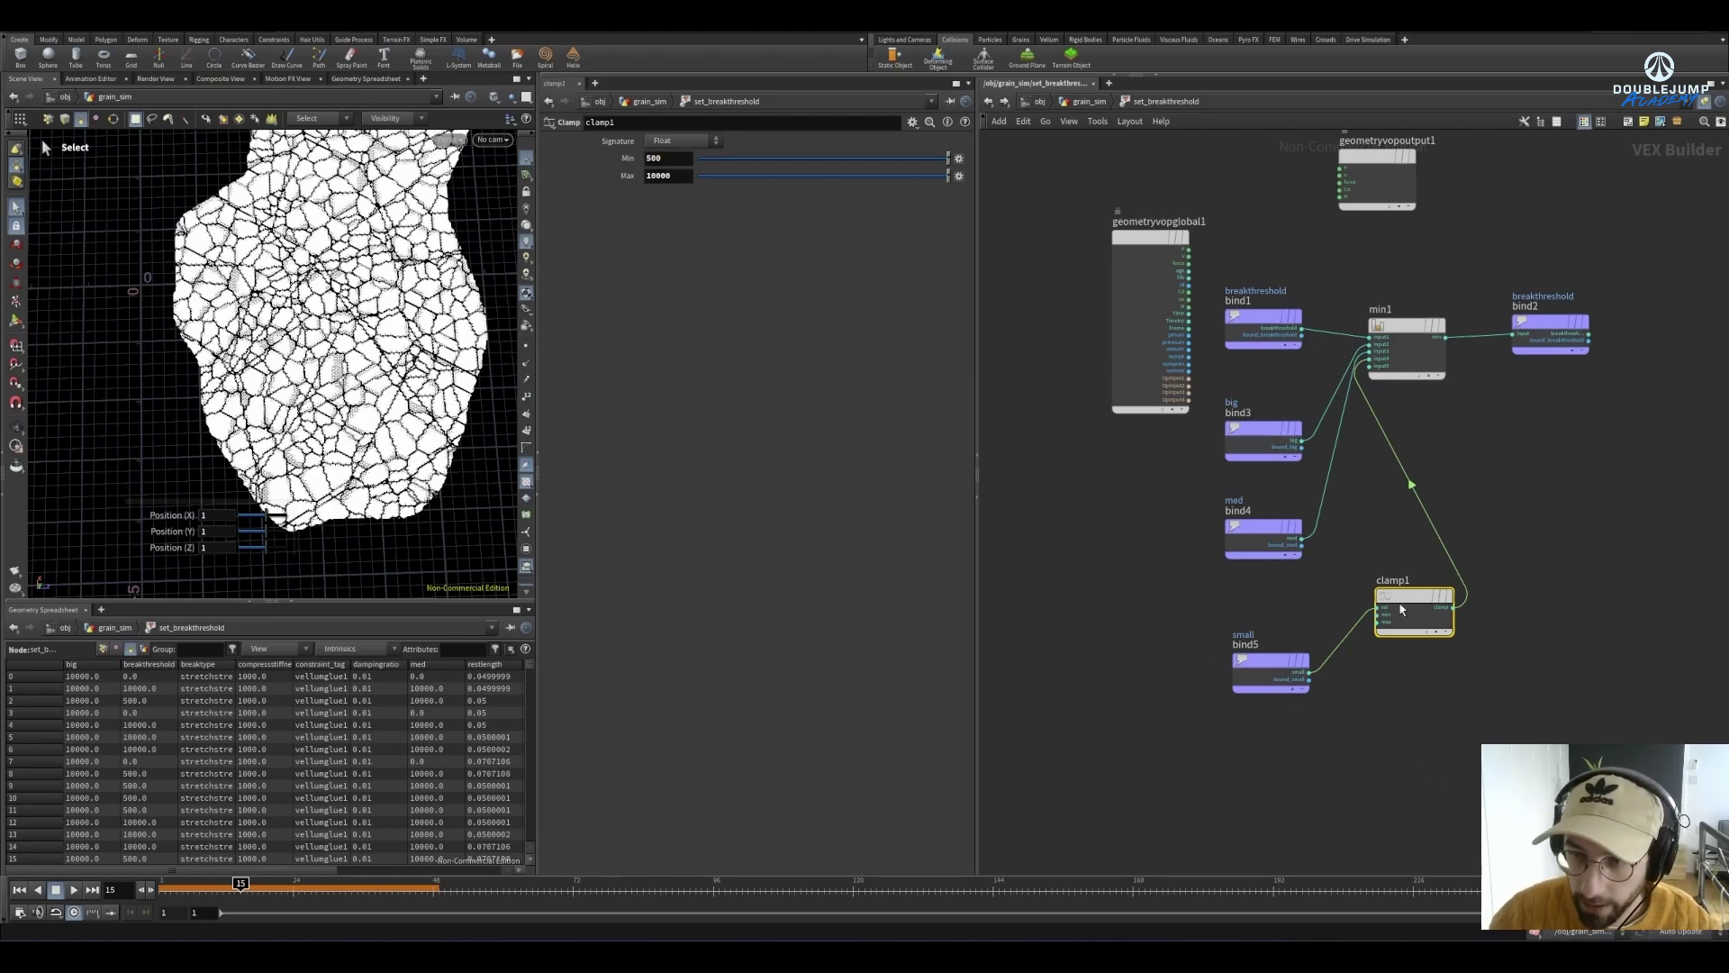
Duplicate the clamp and insert the copy between the med bind and the min node, spacing the nodes apart
{"action": "key", "text": "ctrl+c"}
{"action": "key", "text": "ctrl+v"}
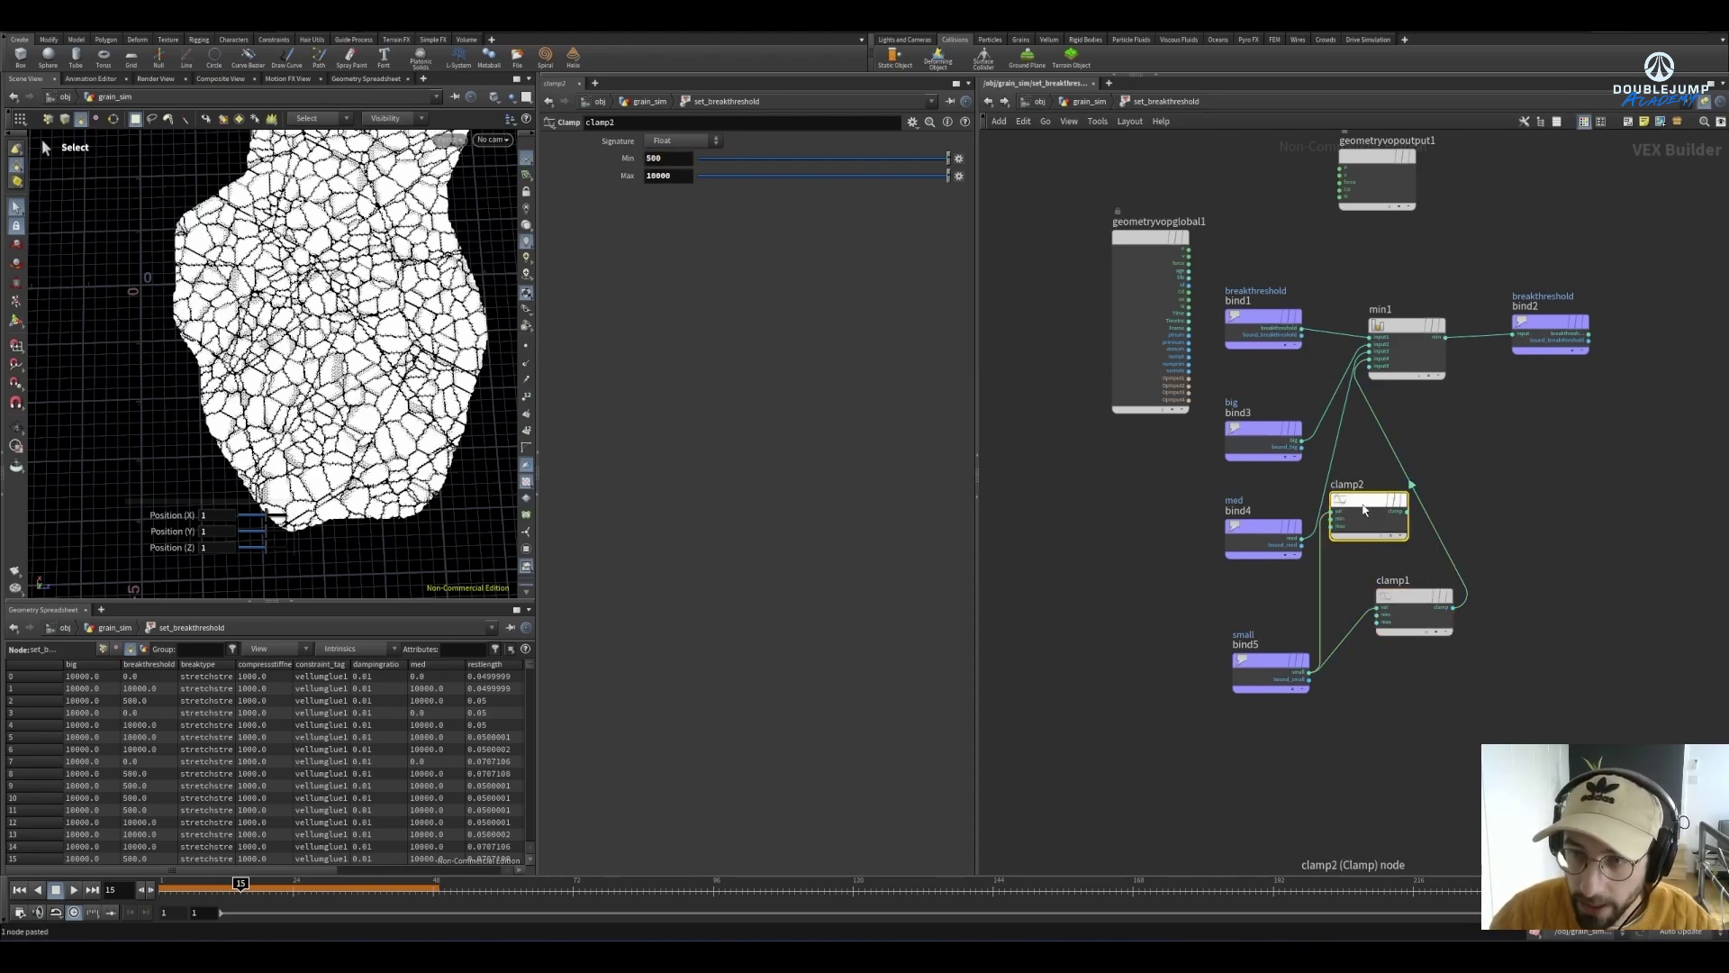
{"action": "left_click_drag", "start_coordinate": [1363, 509], "coordinate": [1394, 492]}
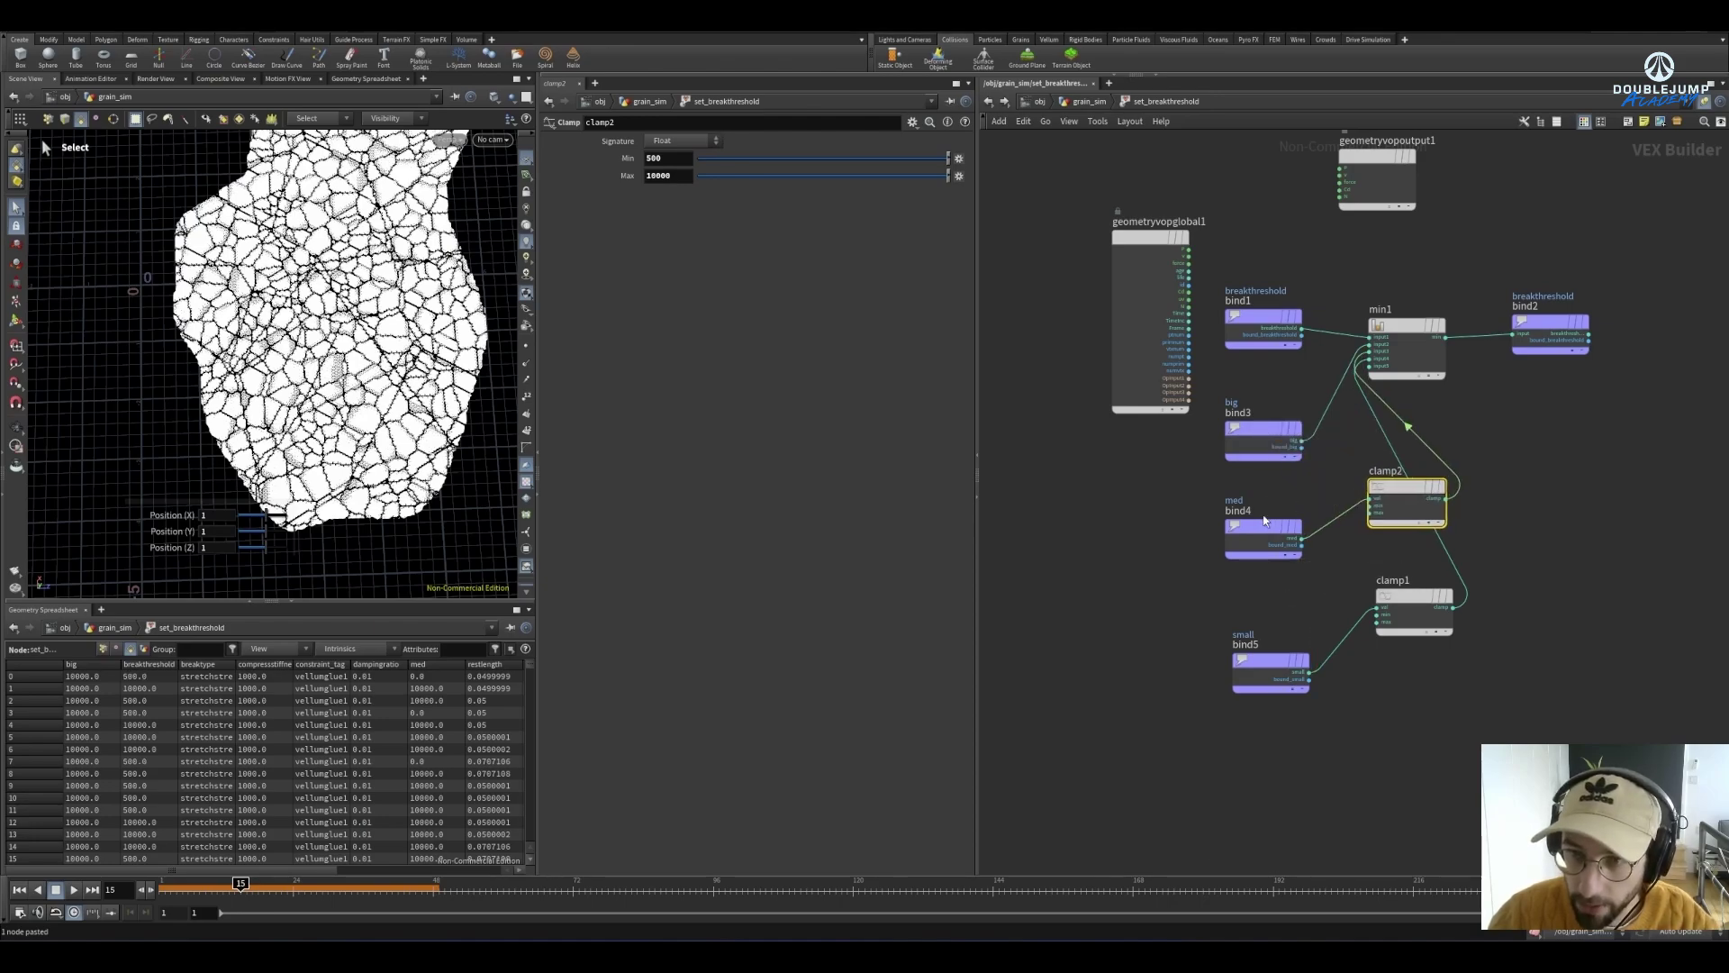
{"action": "left_click_drag", "start_coordinate": [1255, 531], "coordinate": [1181, 541]}
{"action": "left_click_drag", "start_coordinate": [1396, 495], "coordinate": [1340, 516]}
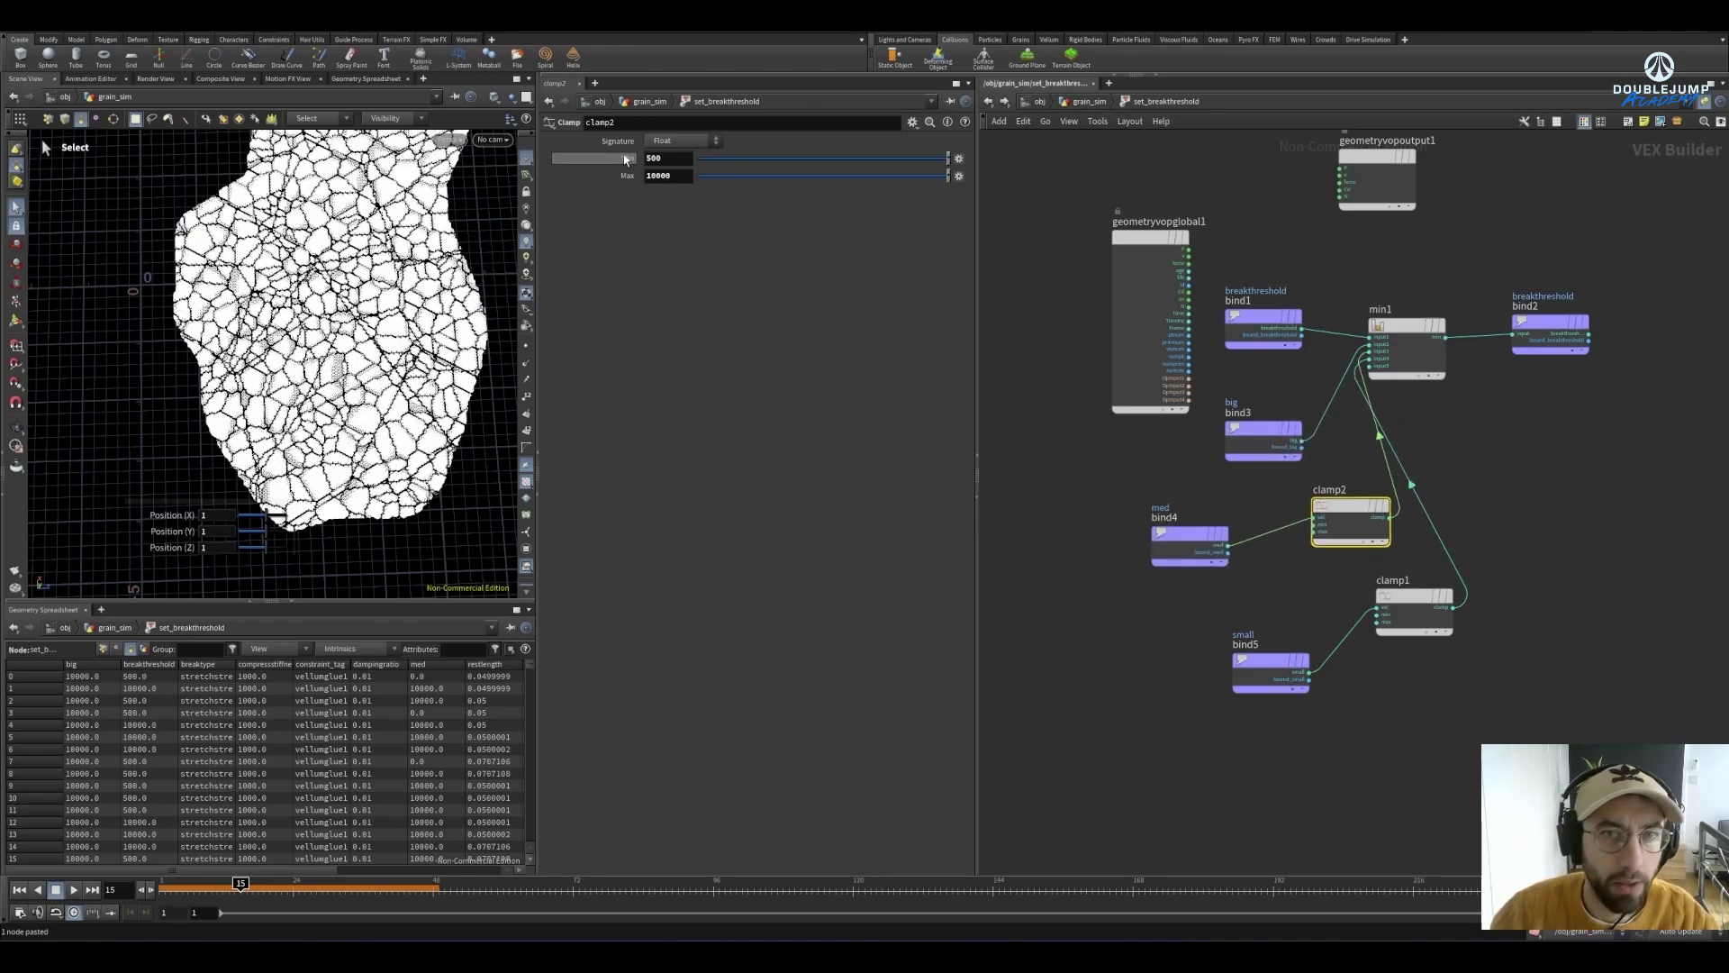
Set the minimum of the med attribute's clamp to 100
{"action": "double_click", "coordinate": [651, 158]}
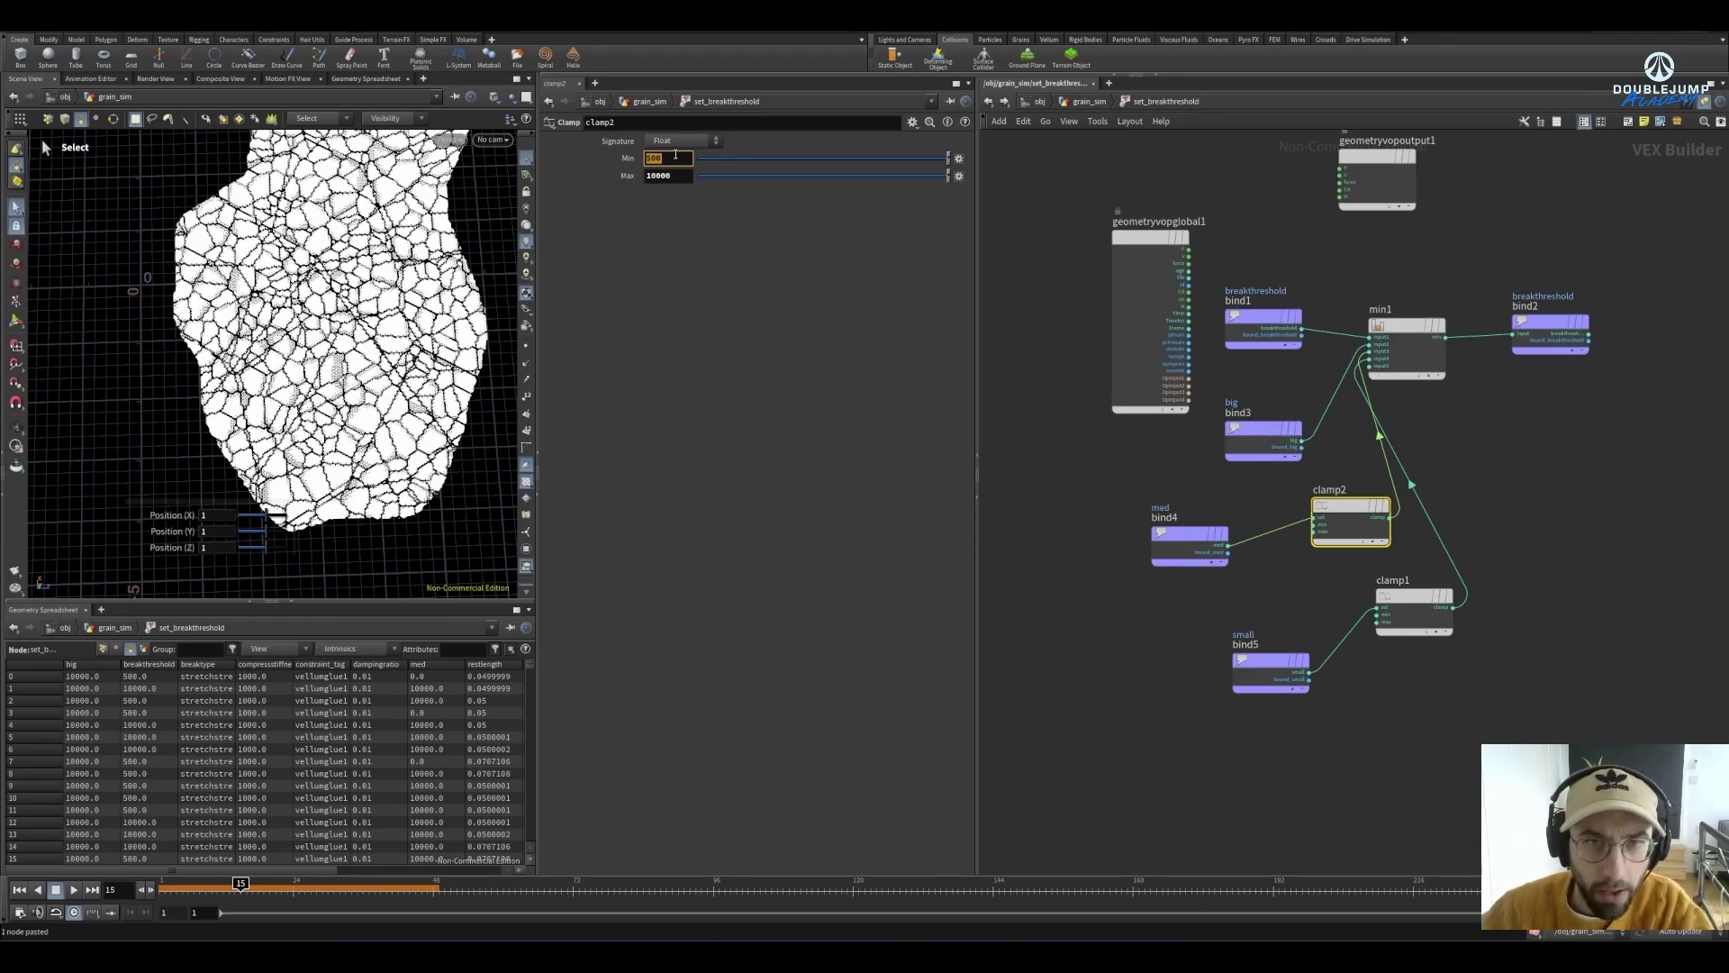
{"action": "type", "text": "100"}
{"action": "key", "text": "Return"}
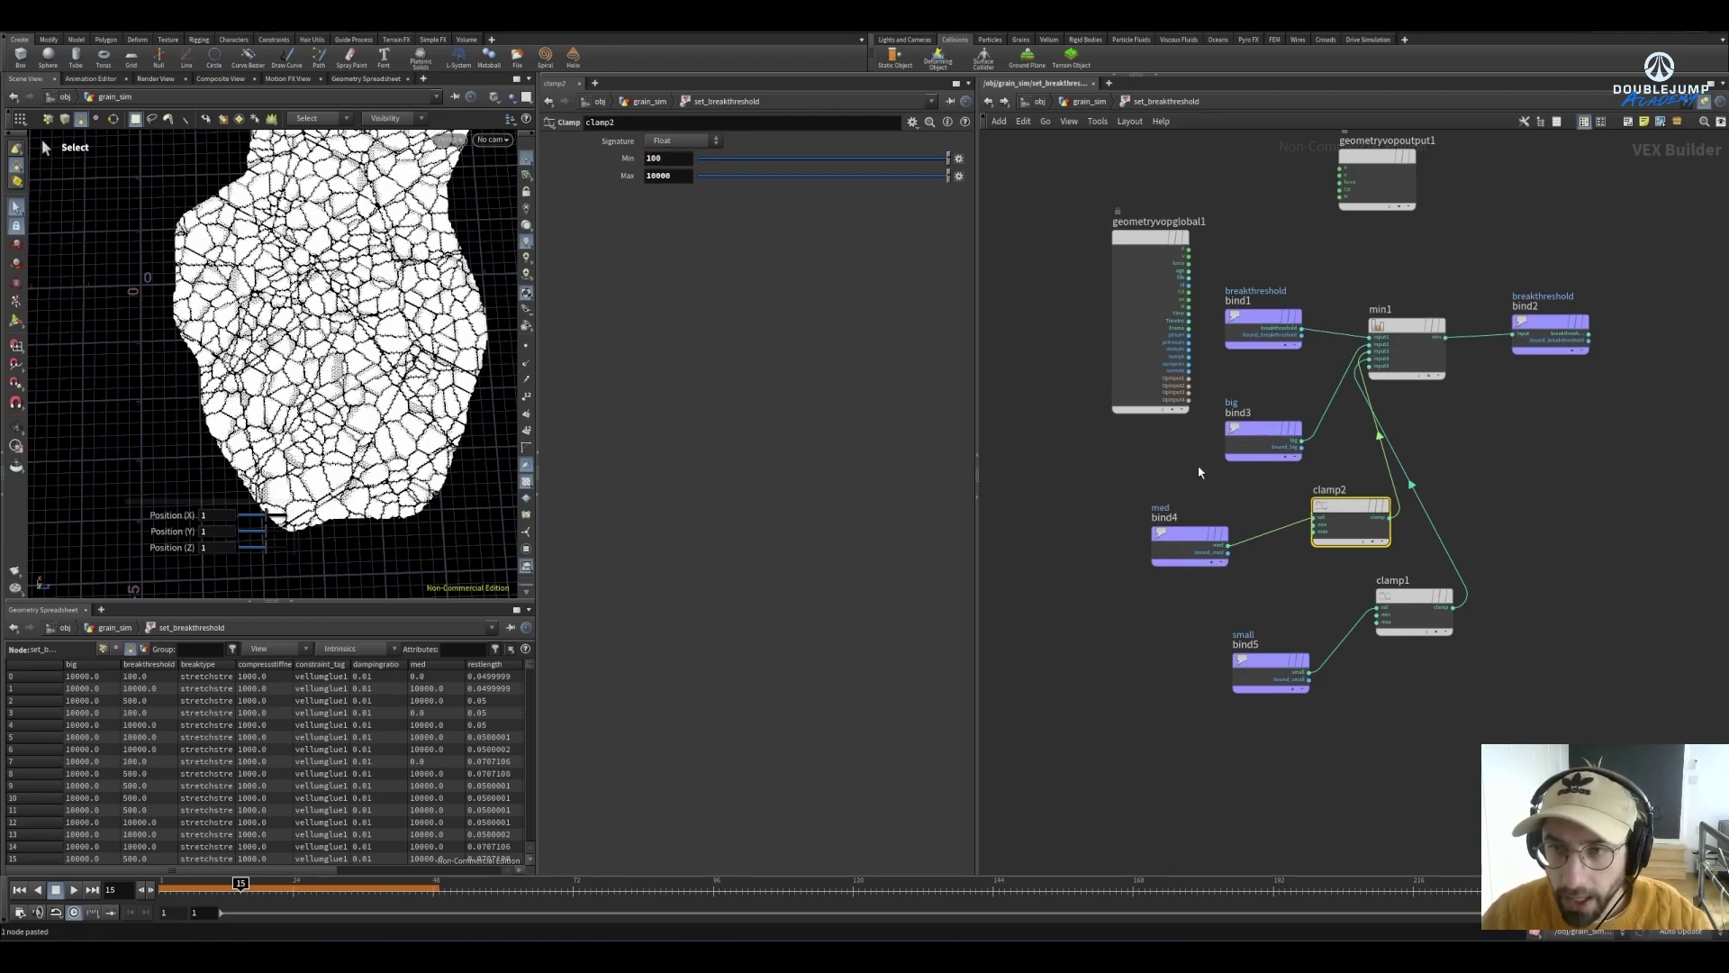
Duplicate the med clamp, set the copy's minimum to 0, and insert it between the big bind and the min node
{"action": "left_click", "coordinate": [1259, 431]}
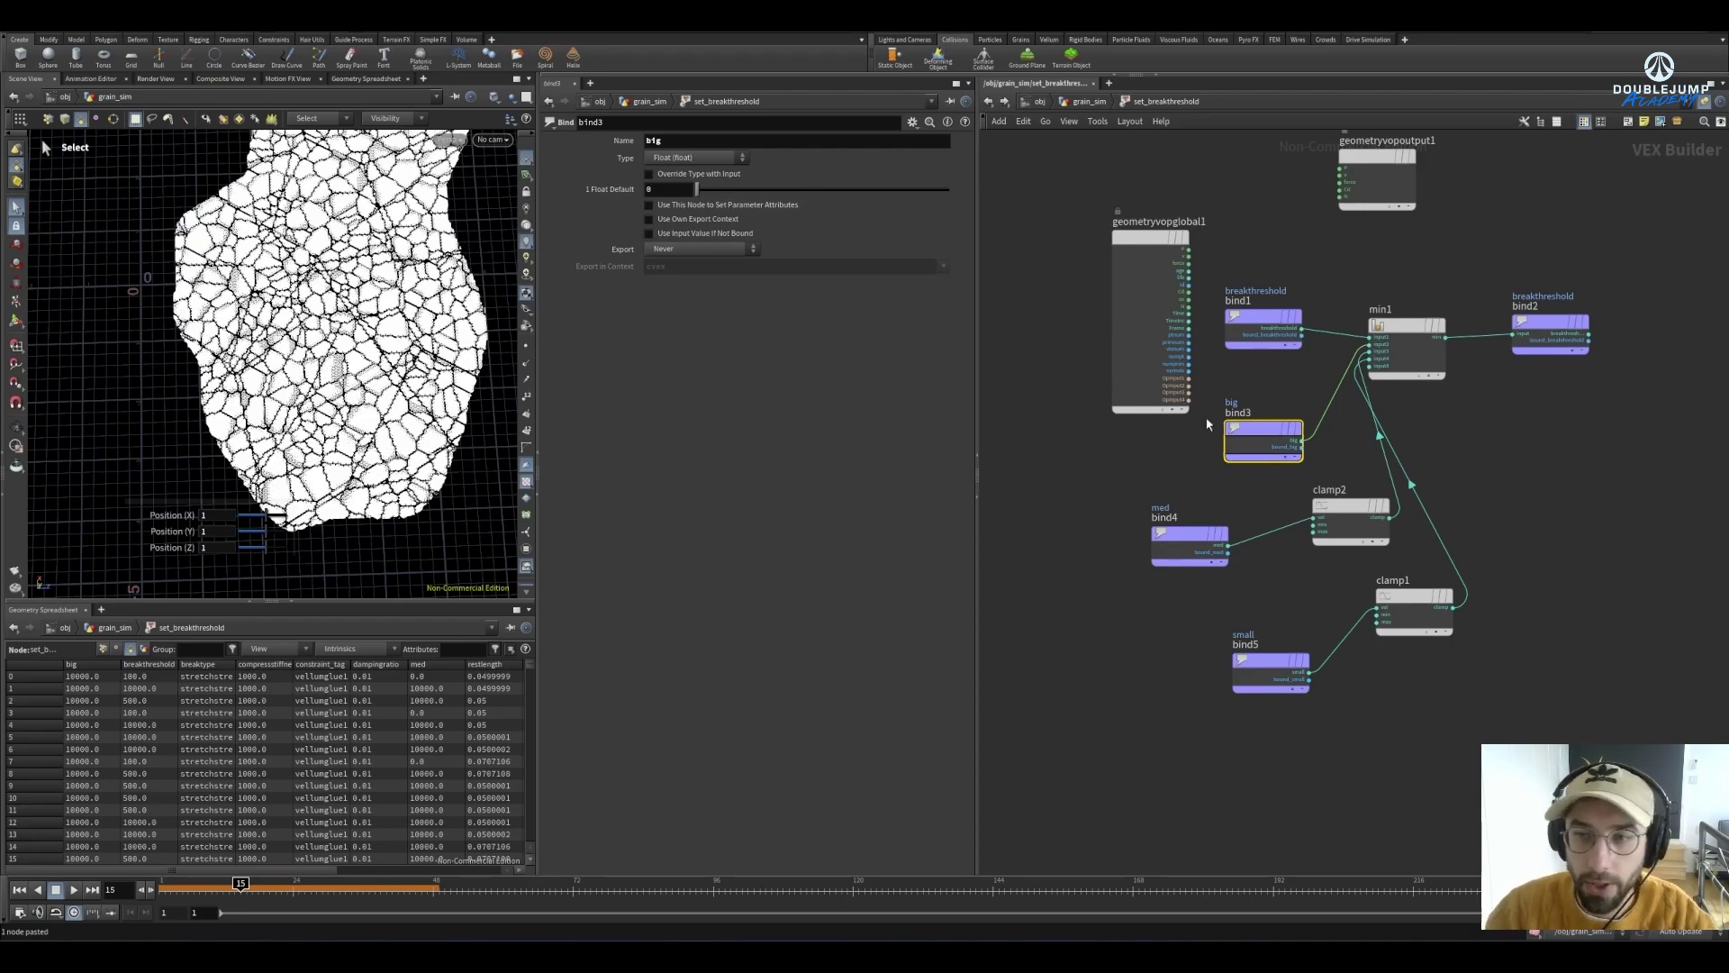
{"action": "left_click", "coordinate": [1348, 515]}
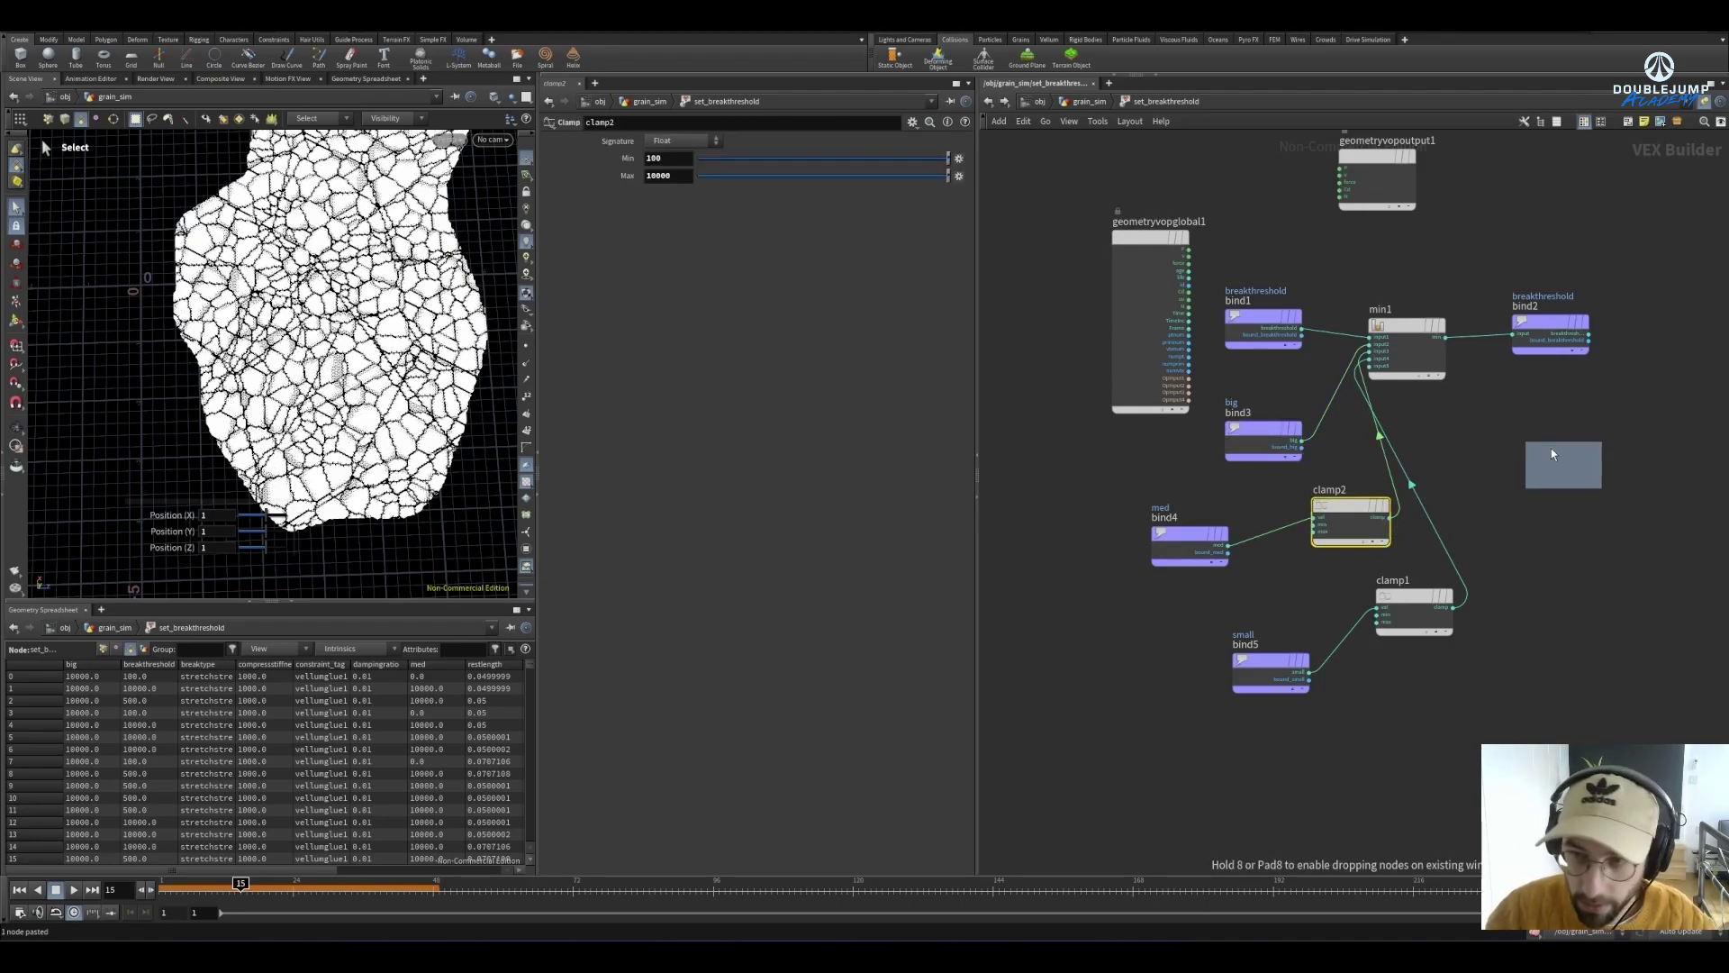
{"action": "left_click", "coordinate": [1551, 453]}
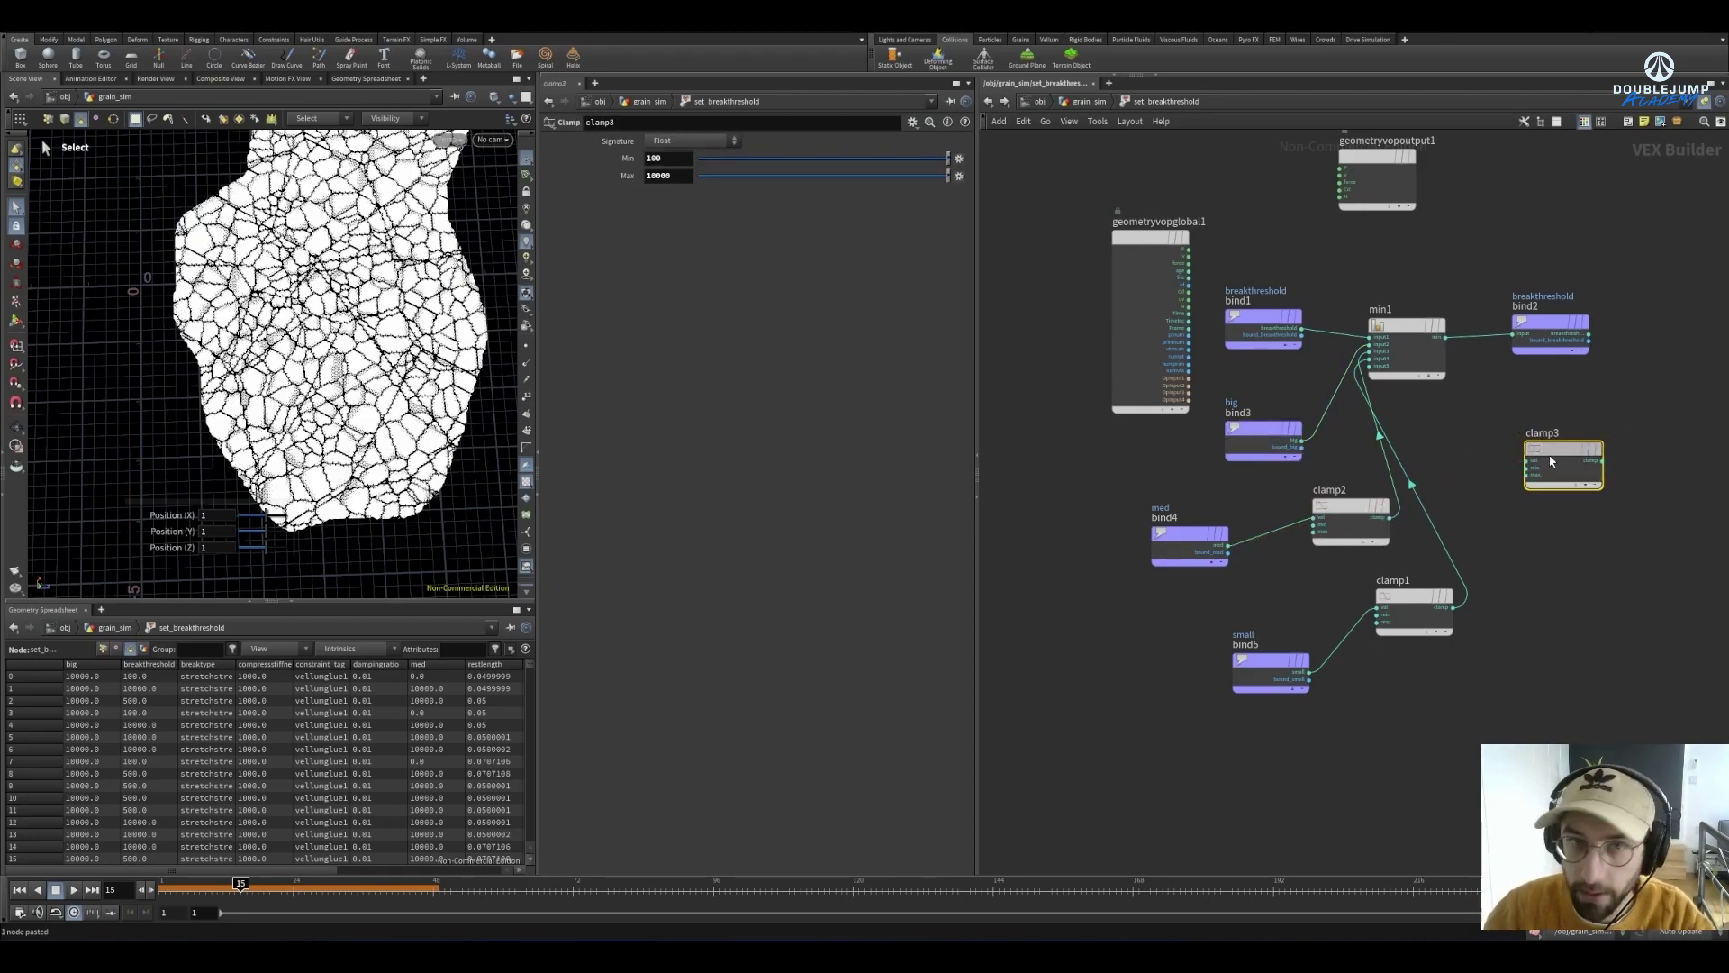
{"action": "left_click_drag", "start_coordinate": [674, 159], "coordinate": [571, 154]}
{"action": "type", "text": "0"}
{"action": "key", "text": "Return"}
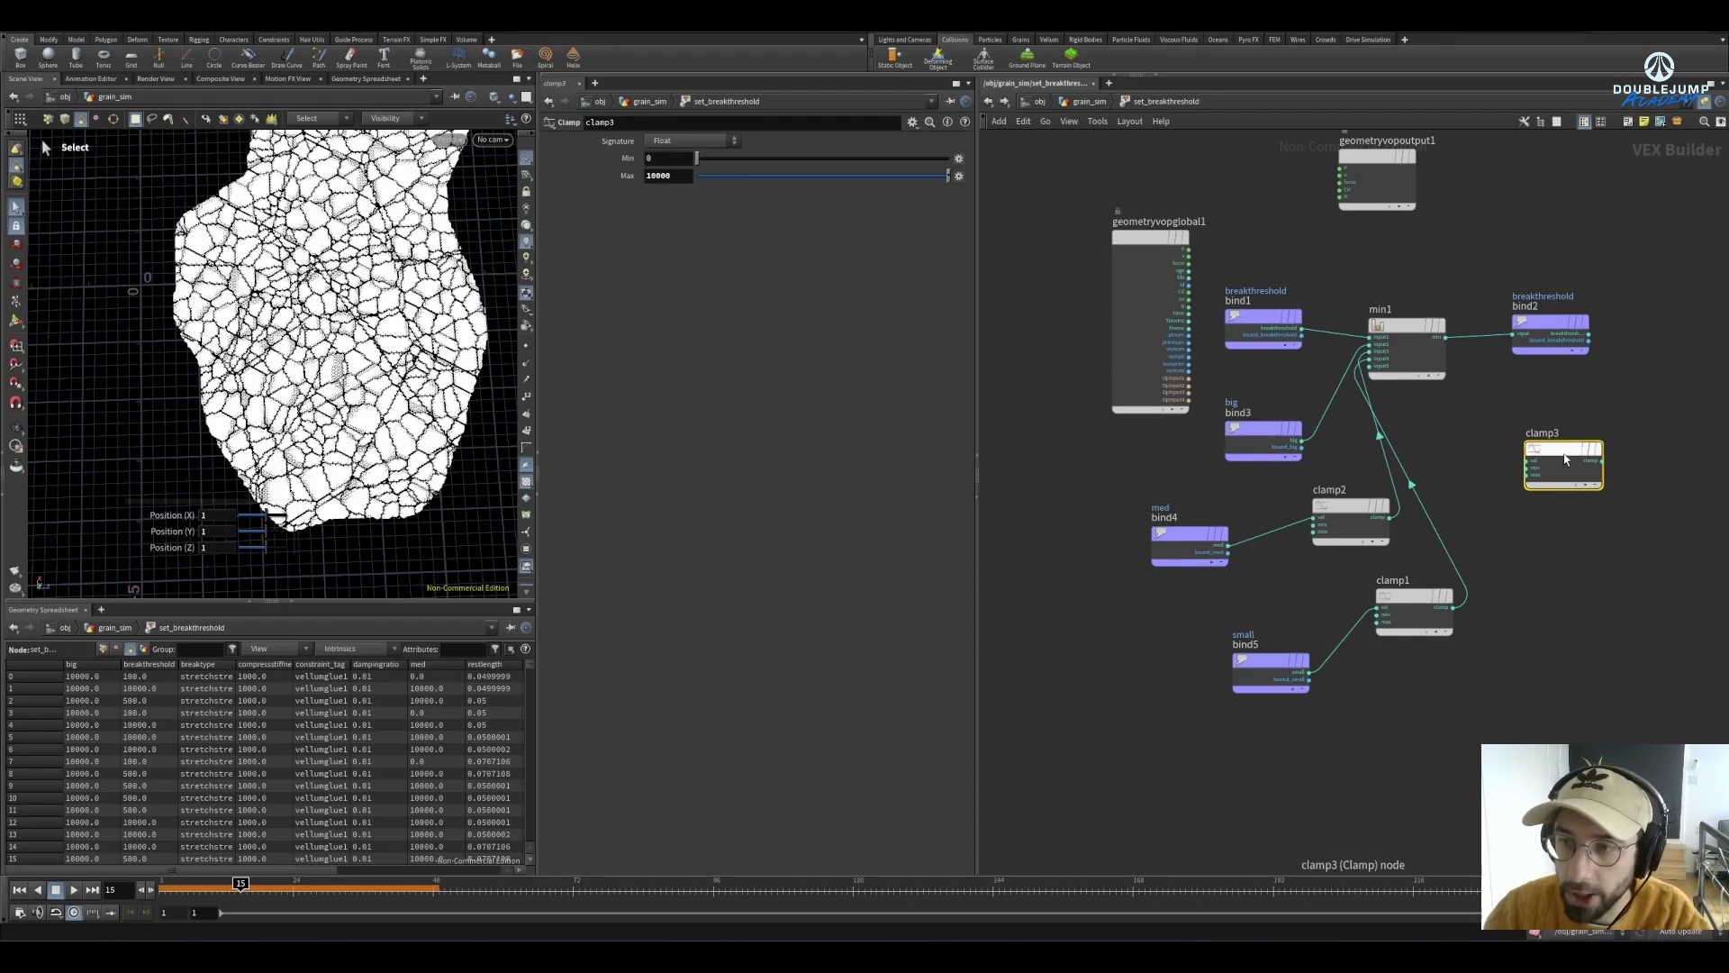
{"action": "left_click_drag", "start_coordinate": [1565, 459], "coordinate": [1406, 408]}
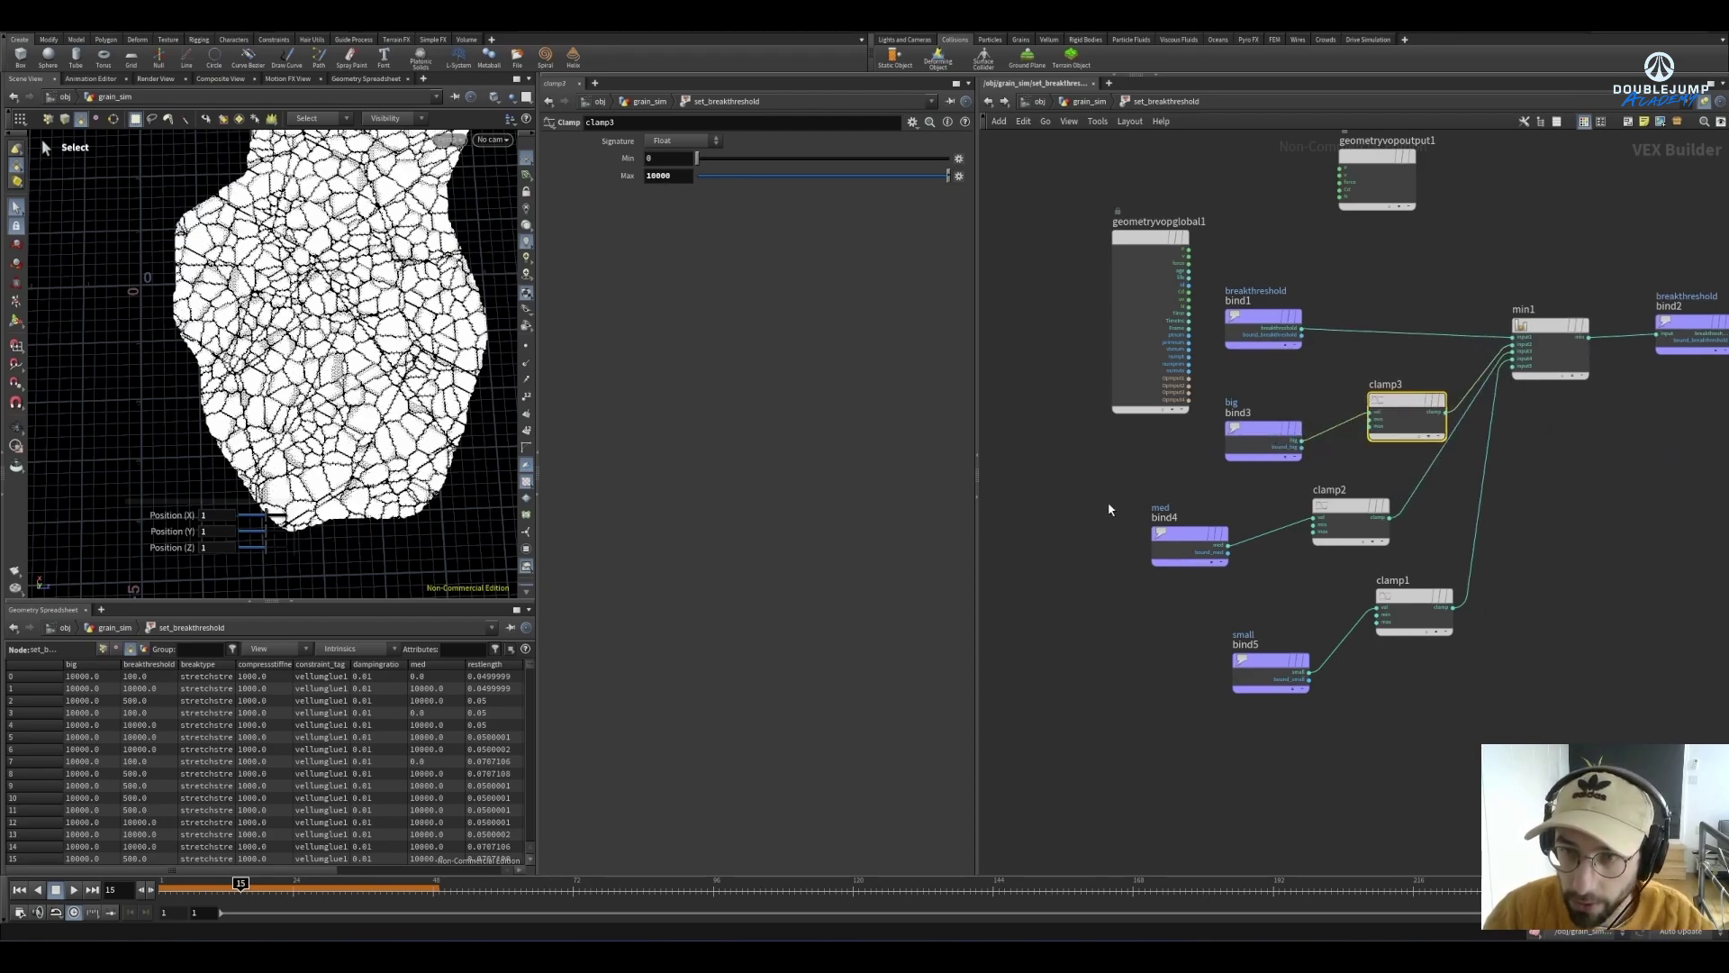
Move the geometry globals node out of the way and automatically lay out the VOP network
{"action": "left_click_drag", "start_coordinate": [1151, 238], "coordinate": [1028, 175]}
{"action": "middle_click_drag", "start_coordinate": [1602, 591], "coordinate": [1540, 575]}
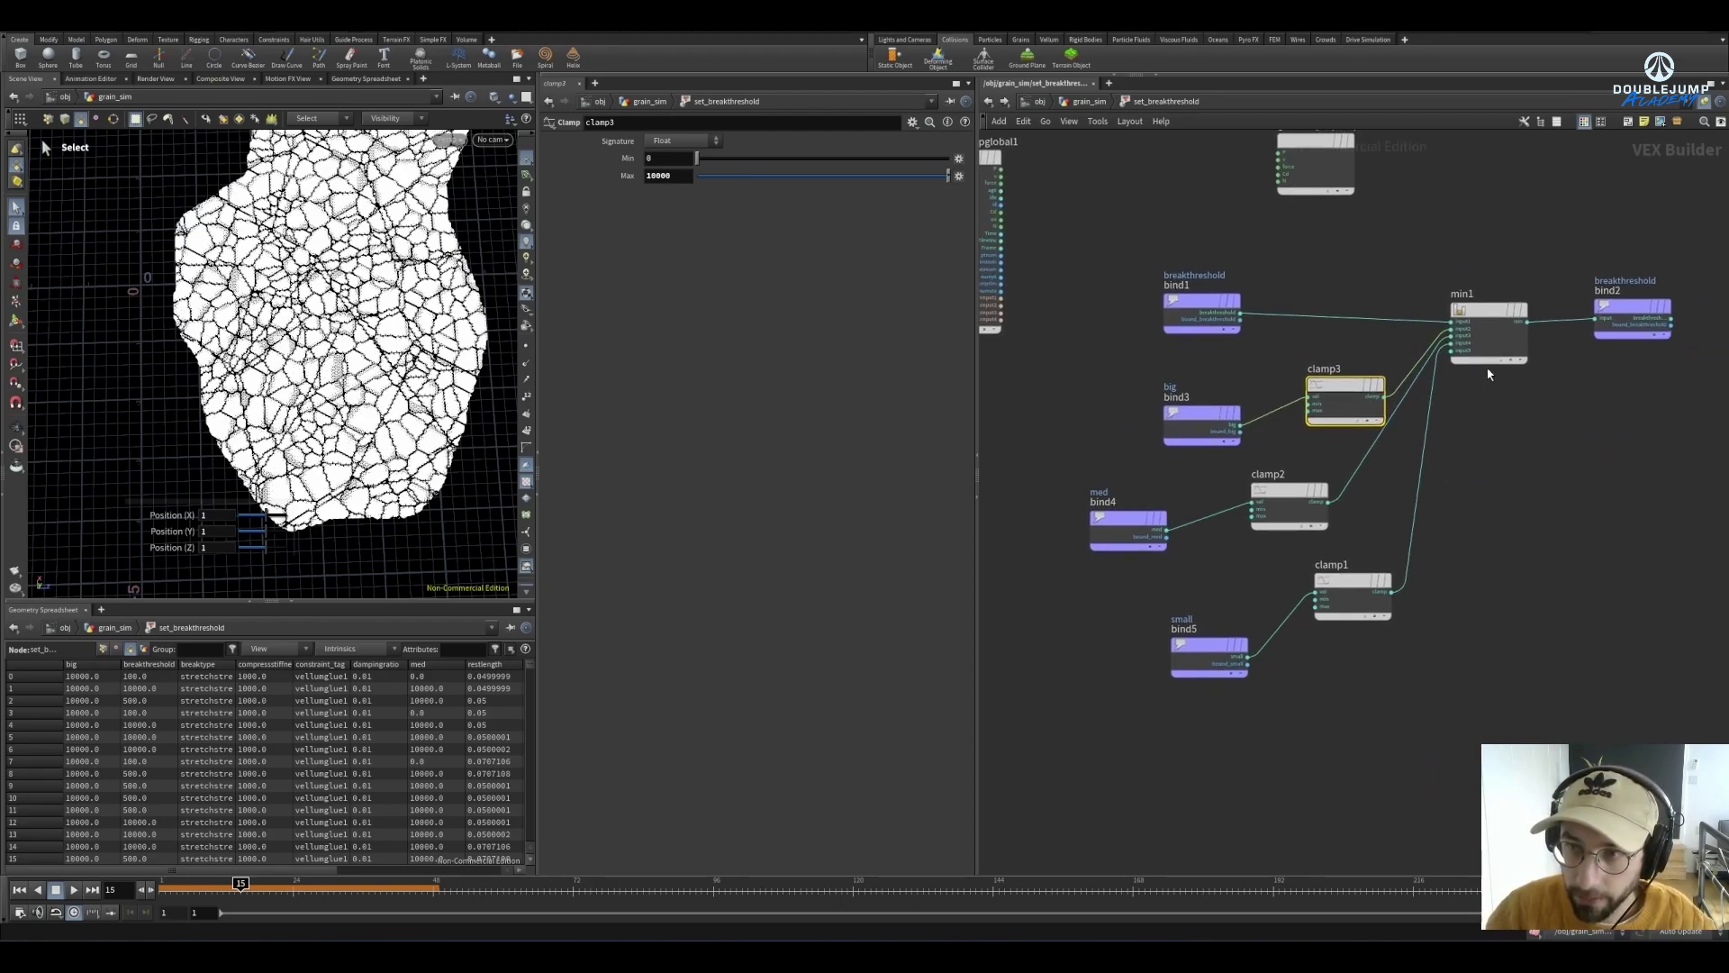
{"action": "key", "text": "l"}
{"action": "key", "text": "l"}
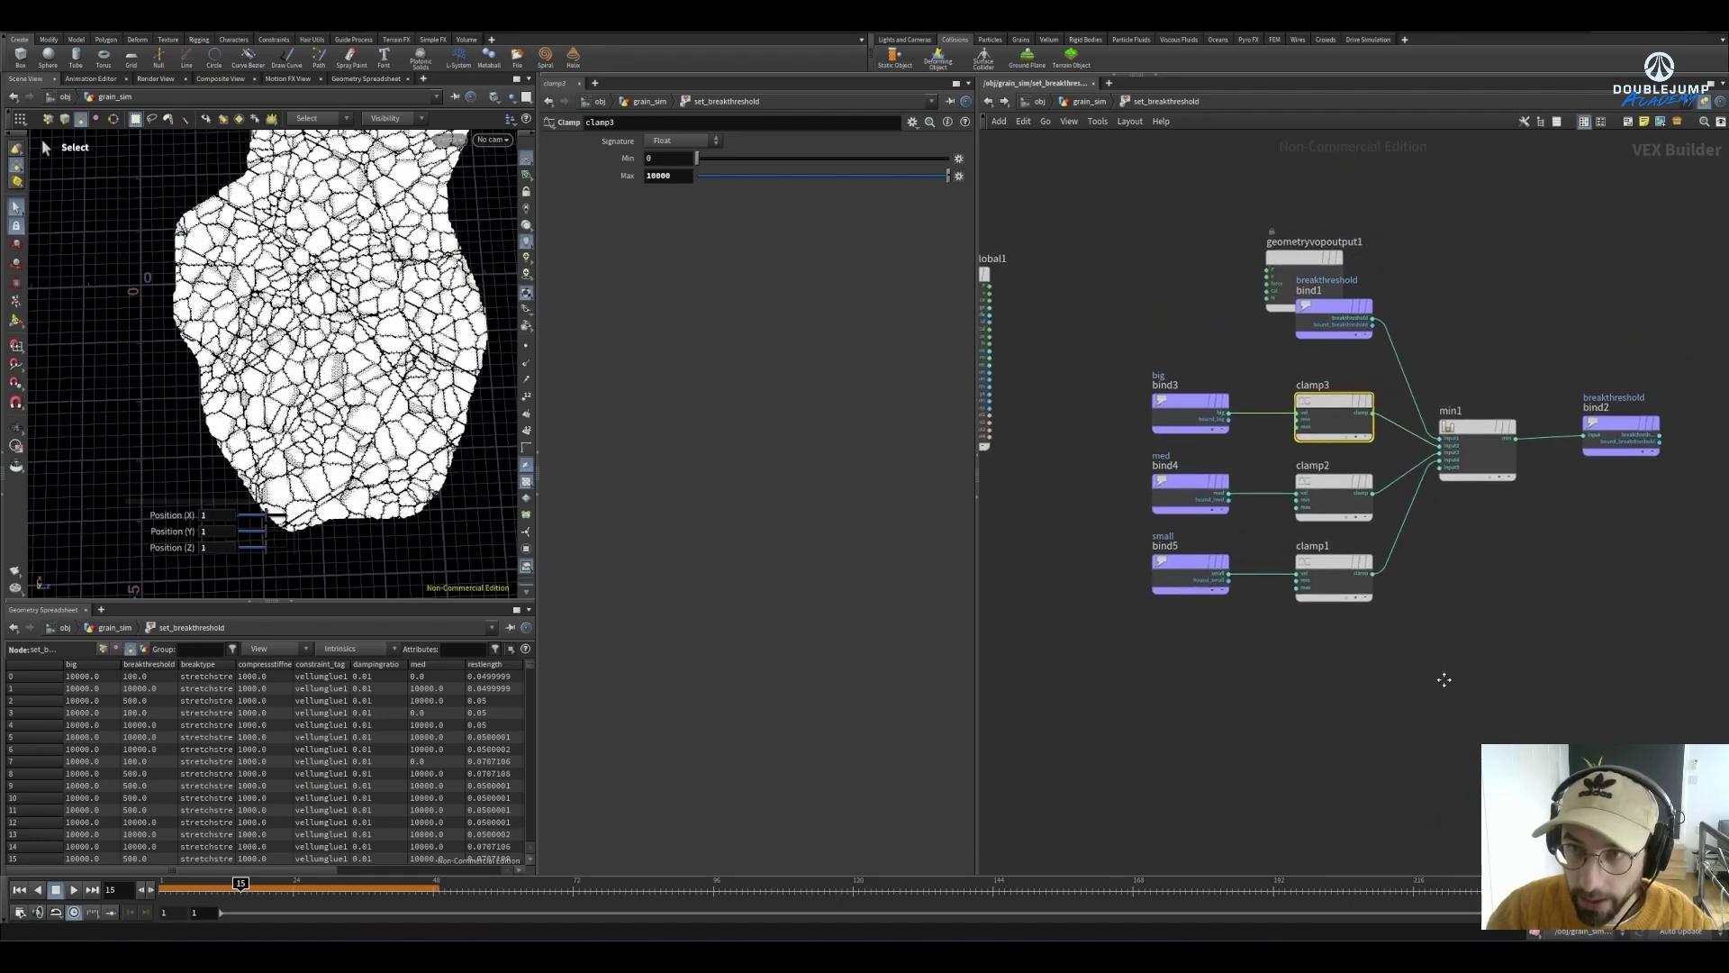
Separate the geometry output node and align the breakthreshold binds with the min node above the big, med and small branches
{"action": "left_click_drag", "start_coordinate": [1312, 256], "coordinate": [1458, 212]}
{"action": "left_click_drag", "start_coordinate": [1097, 243], "coordinate": [1369, 639]}
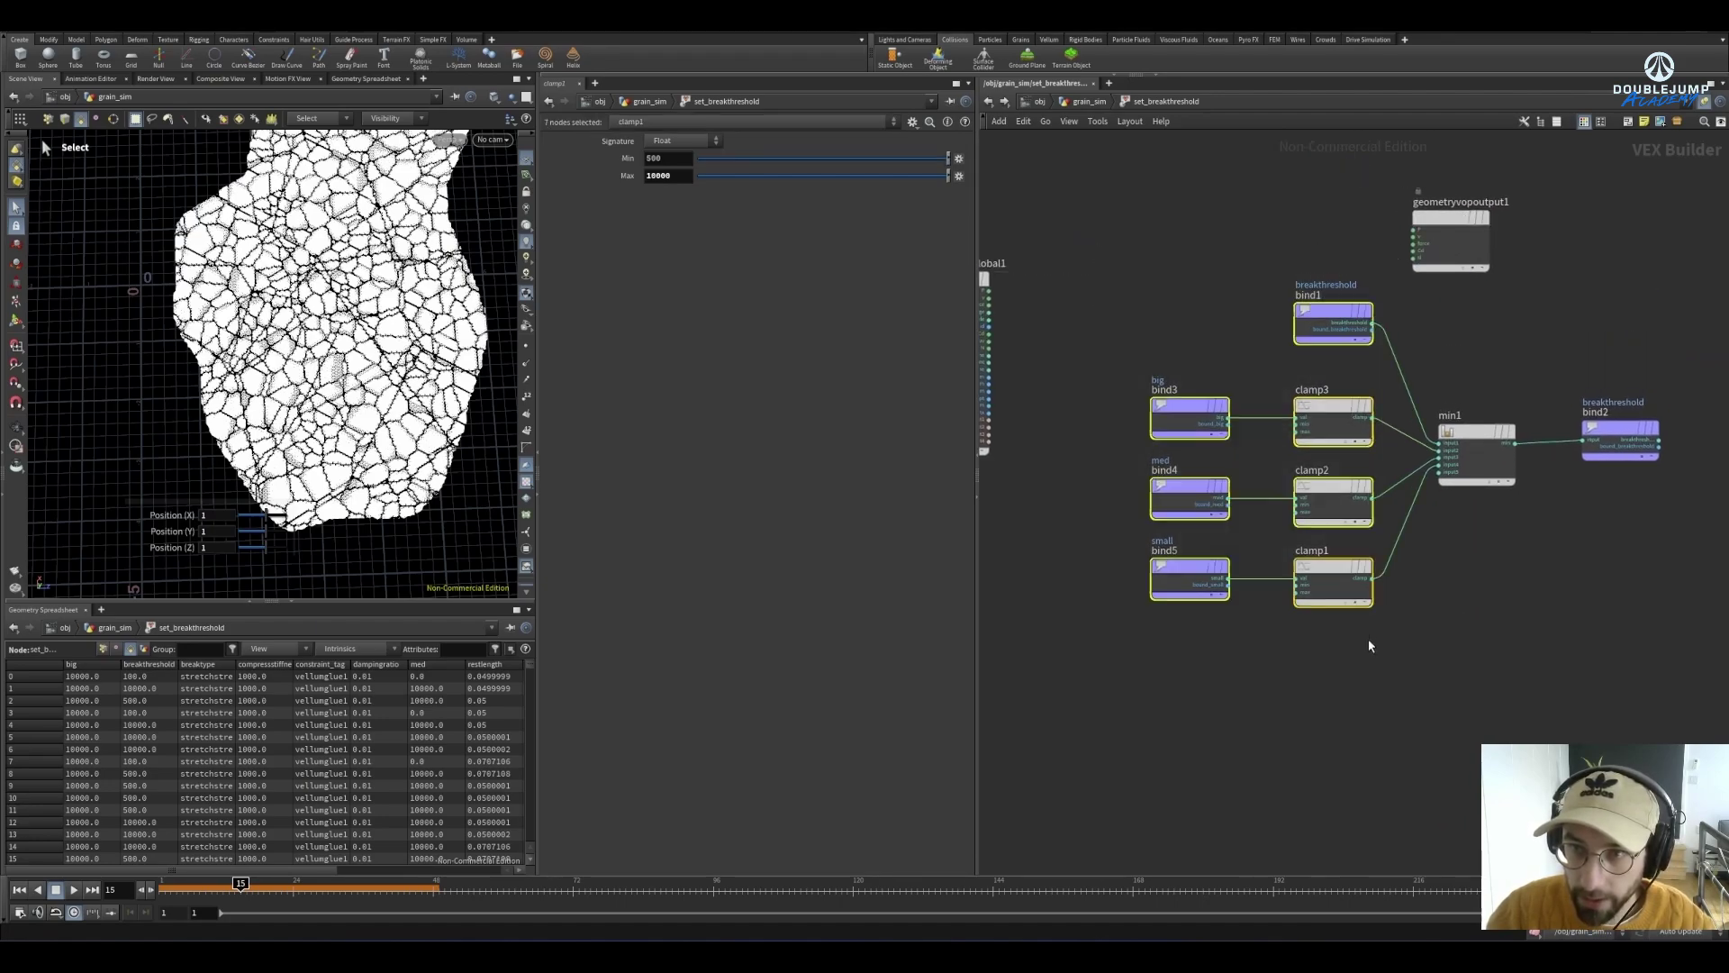
{"action": "left_click", "coordinate": [1318, 315], "text": "shift"}
{"action": "left_click_drag", "start_coordinate": [1318, 315], "coordinate": [1288, 434]}
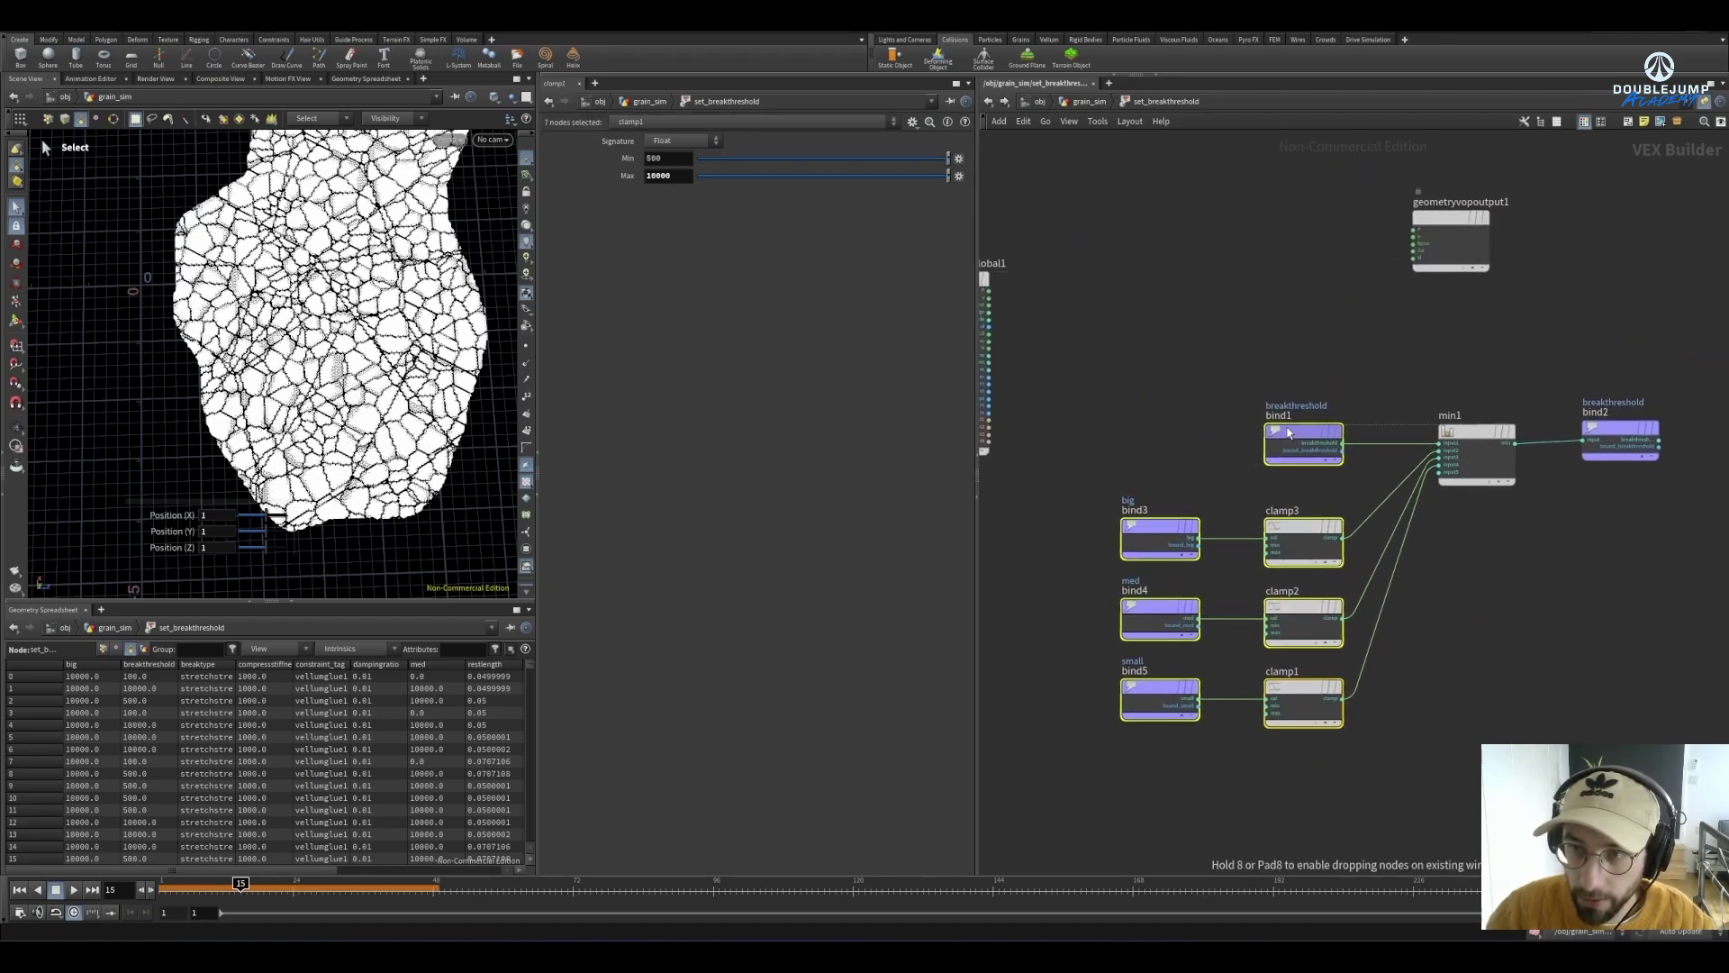
{"action": "left_click", "coordinate": [1601, 472]}
{"action": "left_click_drag", "start_coordinate": [1612, 441], "coordinate": [1623, 445]}
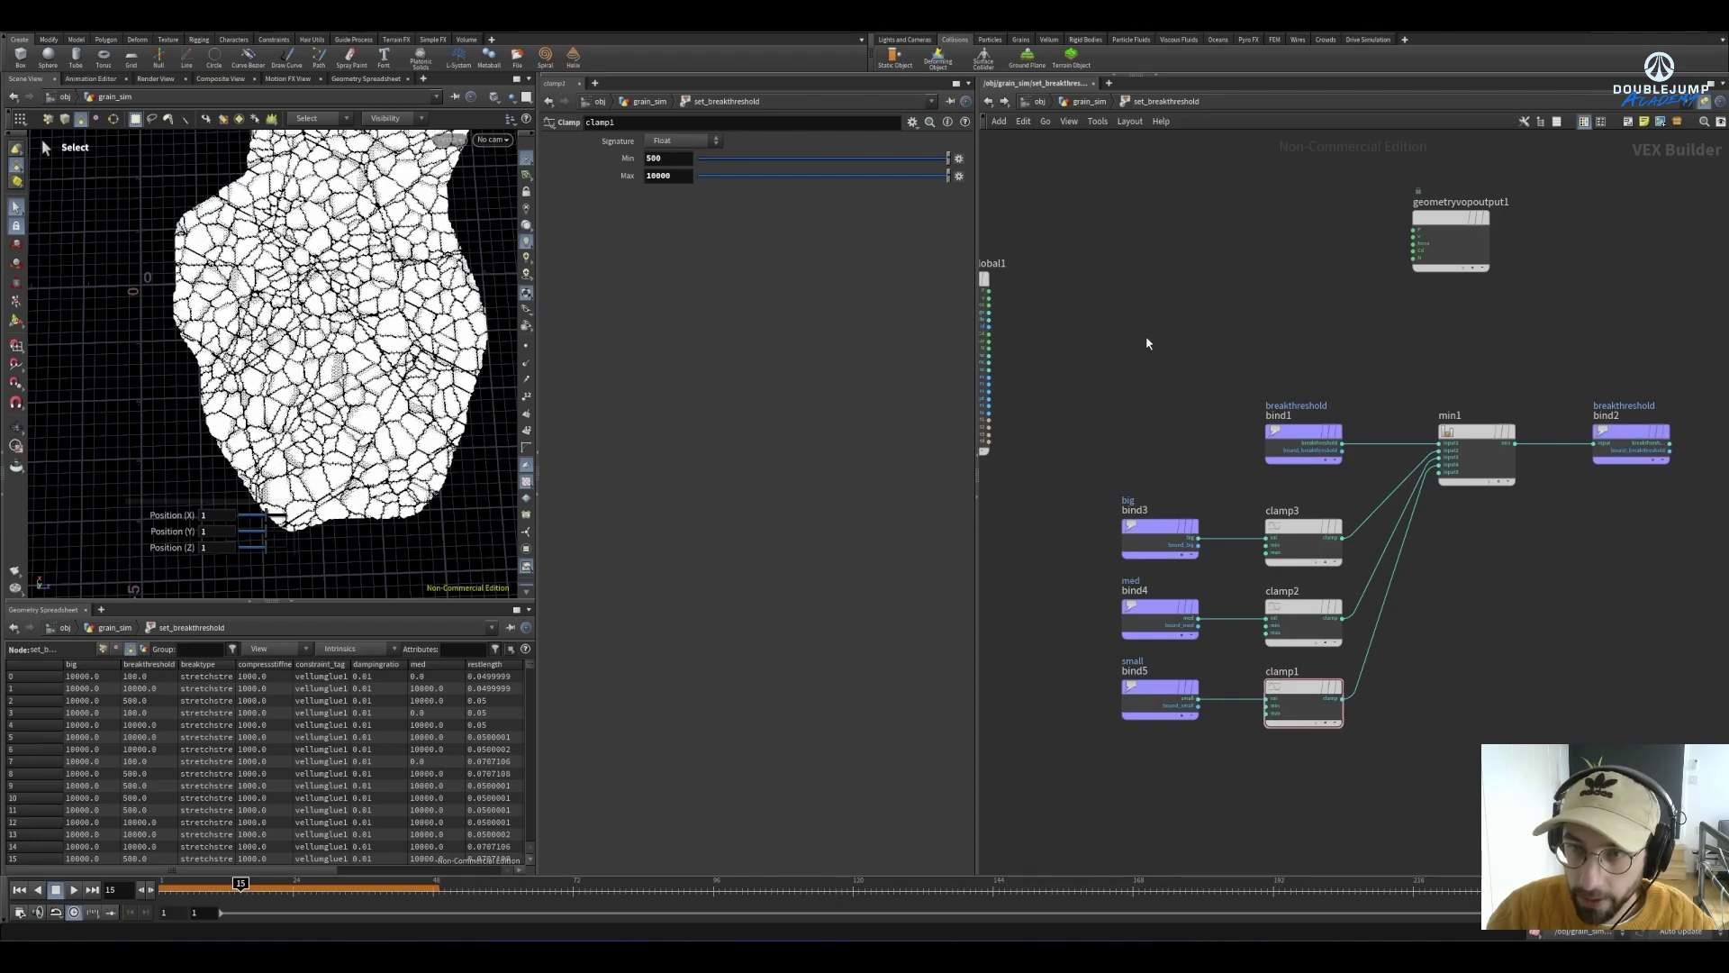
{"action": "mouse_move", "coordinate": [1297, 438]}
{"action": "left_click_drag", "start_coordinate": [1297, 438], "coordinate": [1058, 440]}
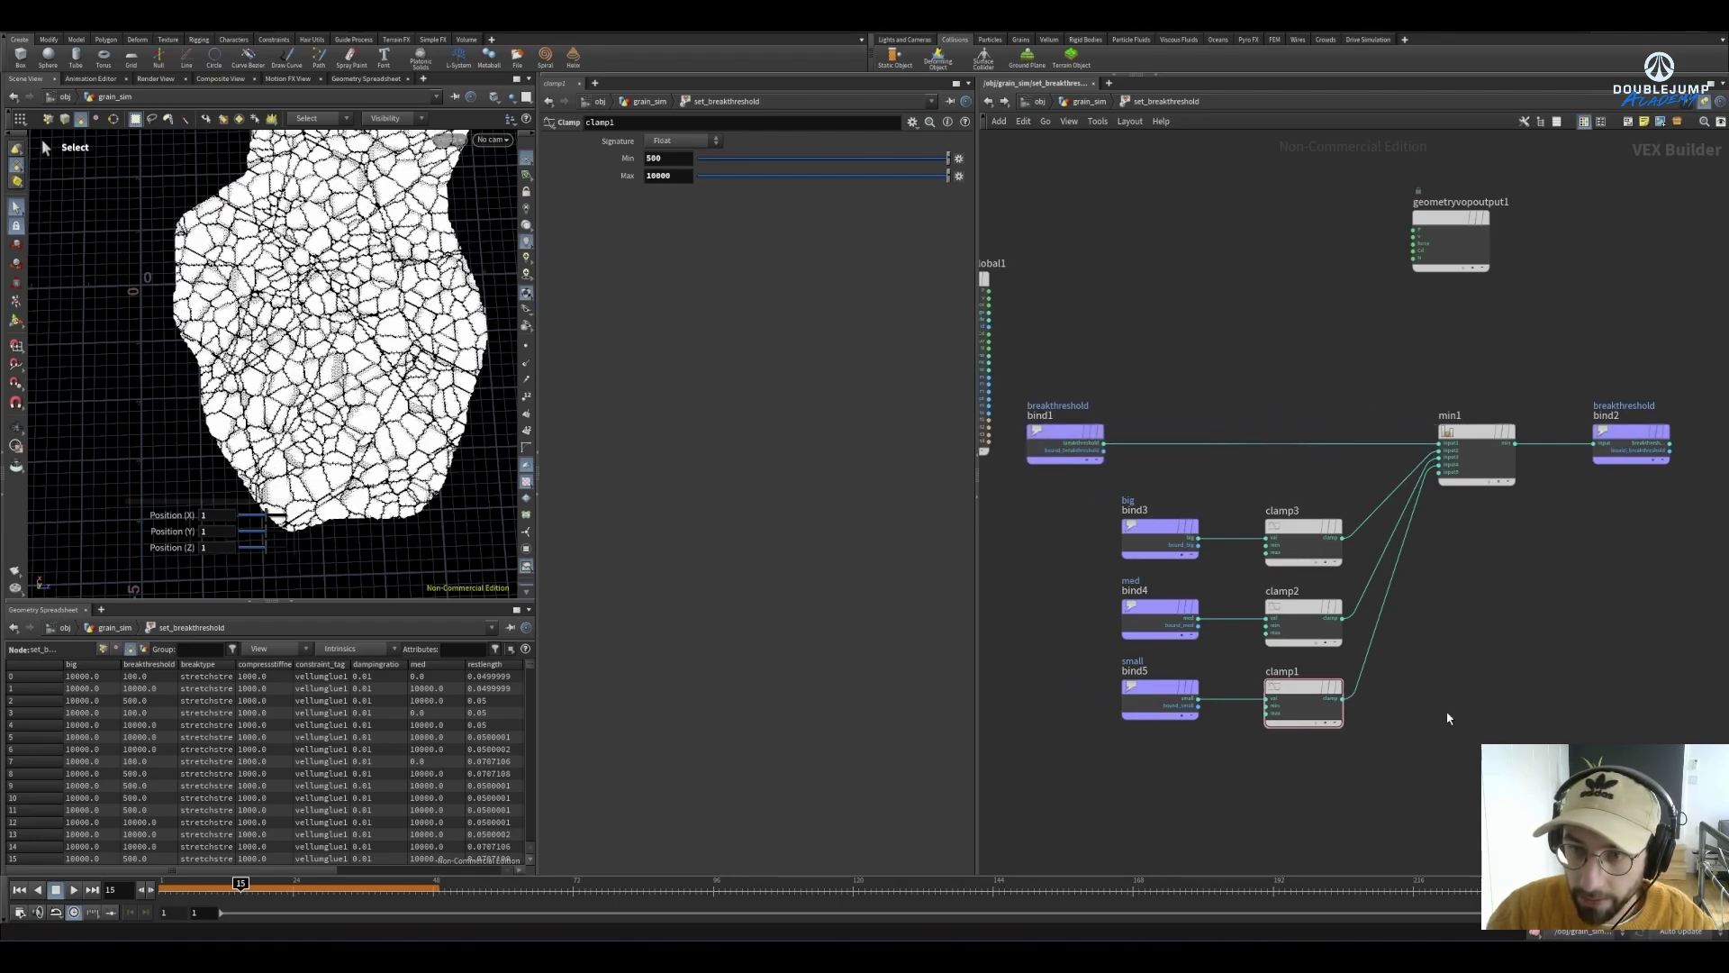
Go into GRAIN_DOP, play the simulation from frame 1, and inspect how the sheet breaks against the boat
{"action": "middle_click_drag", "start_coordinate": [1512, 704], "coordinate": [1532, 632]}
{"action": "left_click", "coordinate": [1085, 101]}
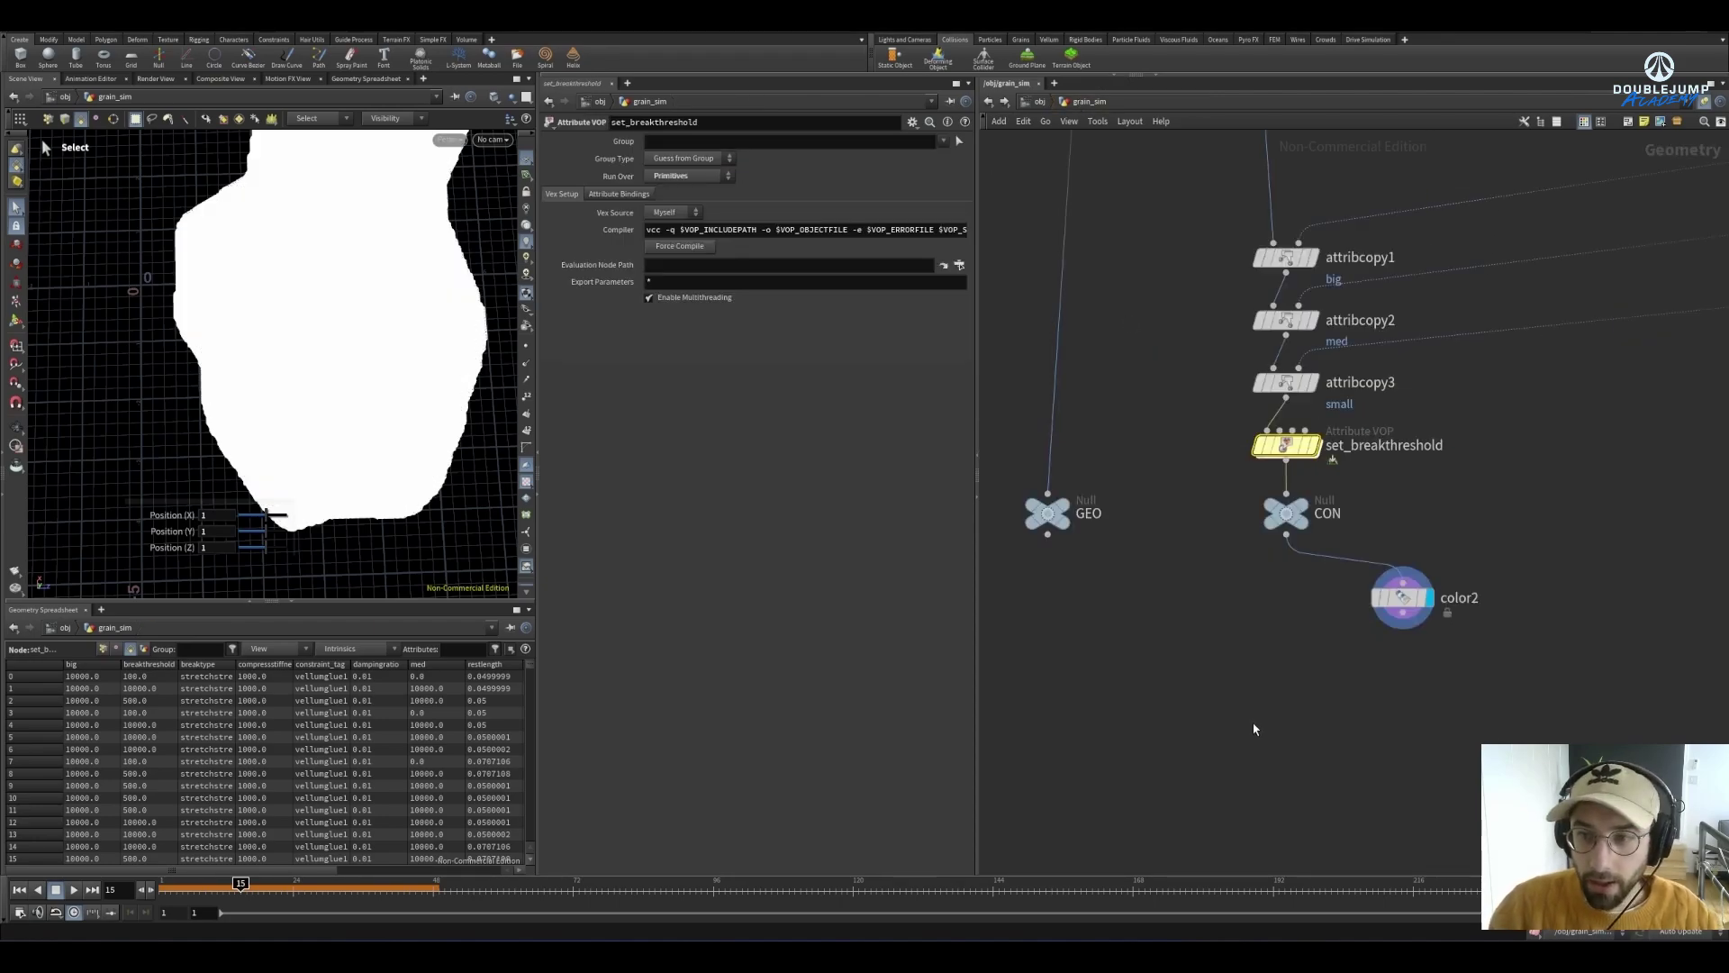
{"action": "scroll", "coordinate": [1253, 728], "scroll_direction": "down", "scroll_amount": 5}
{"action": "scroll", "coordinate": [1274, 731], "scroll_direction": "up", "scroll_amount": 4}
{"action": "double_click", "coordinate": [1273, 700]}
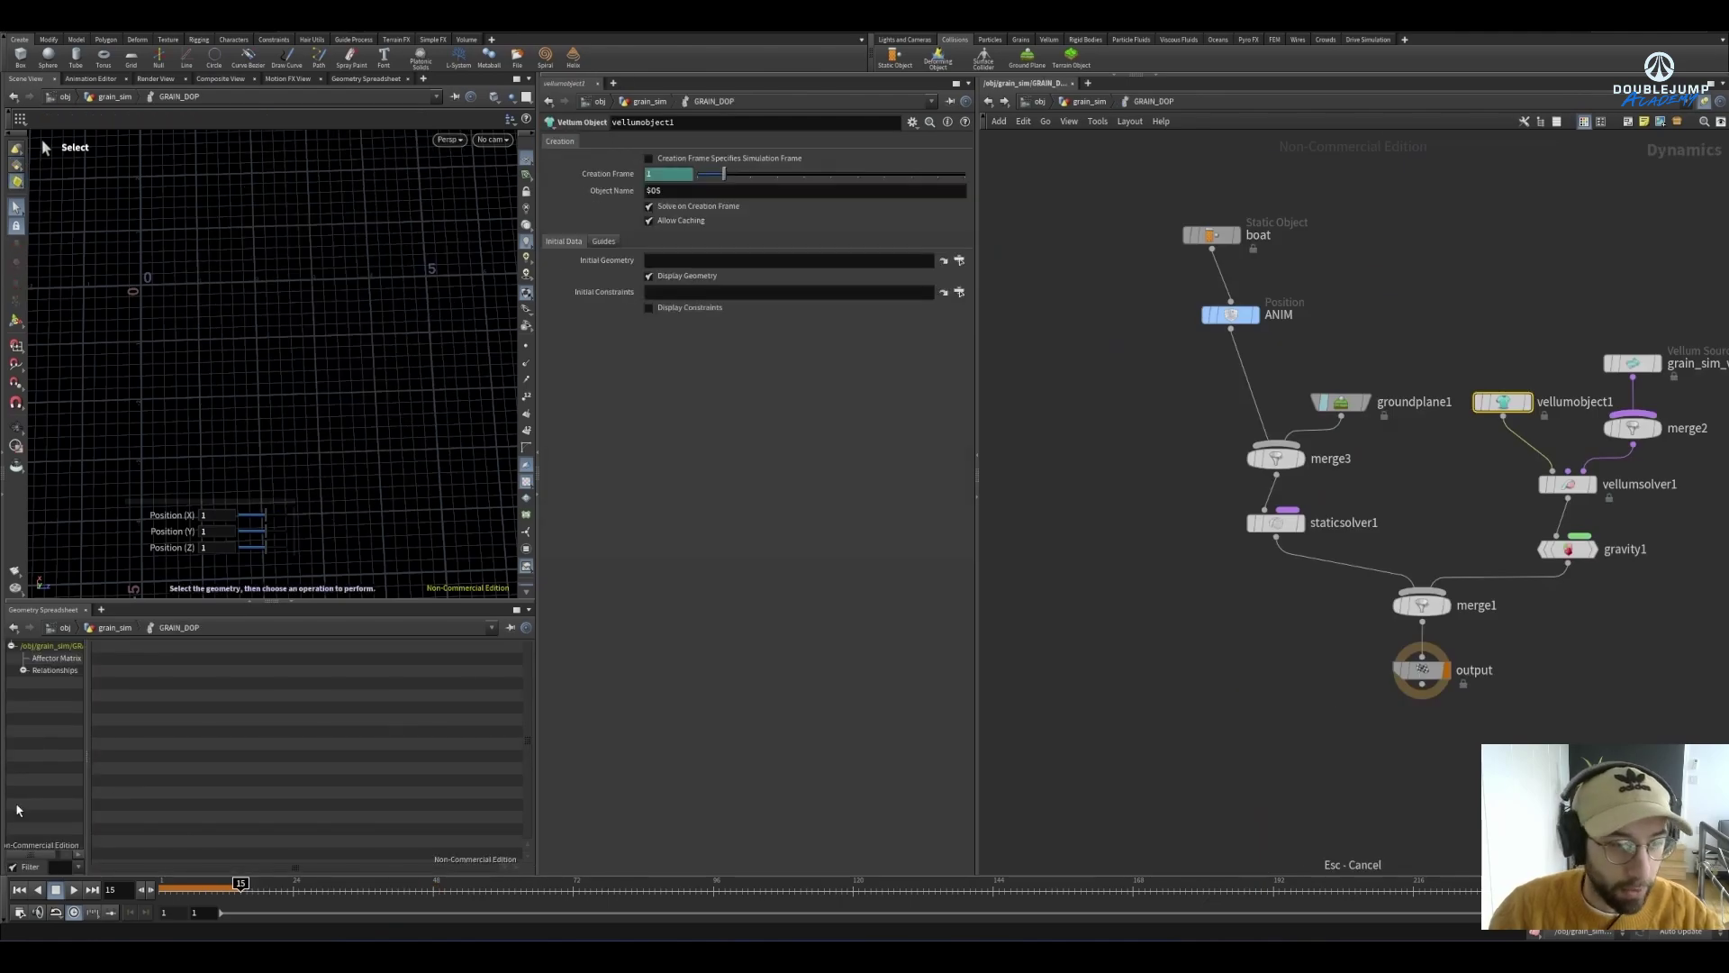
{"action": "left_click", "coordinate": [19, 889]}
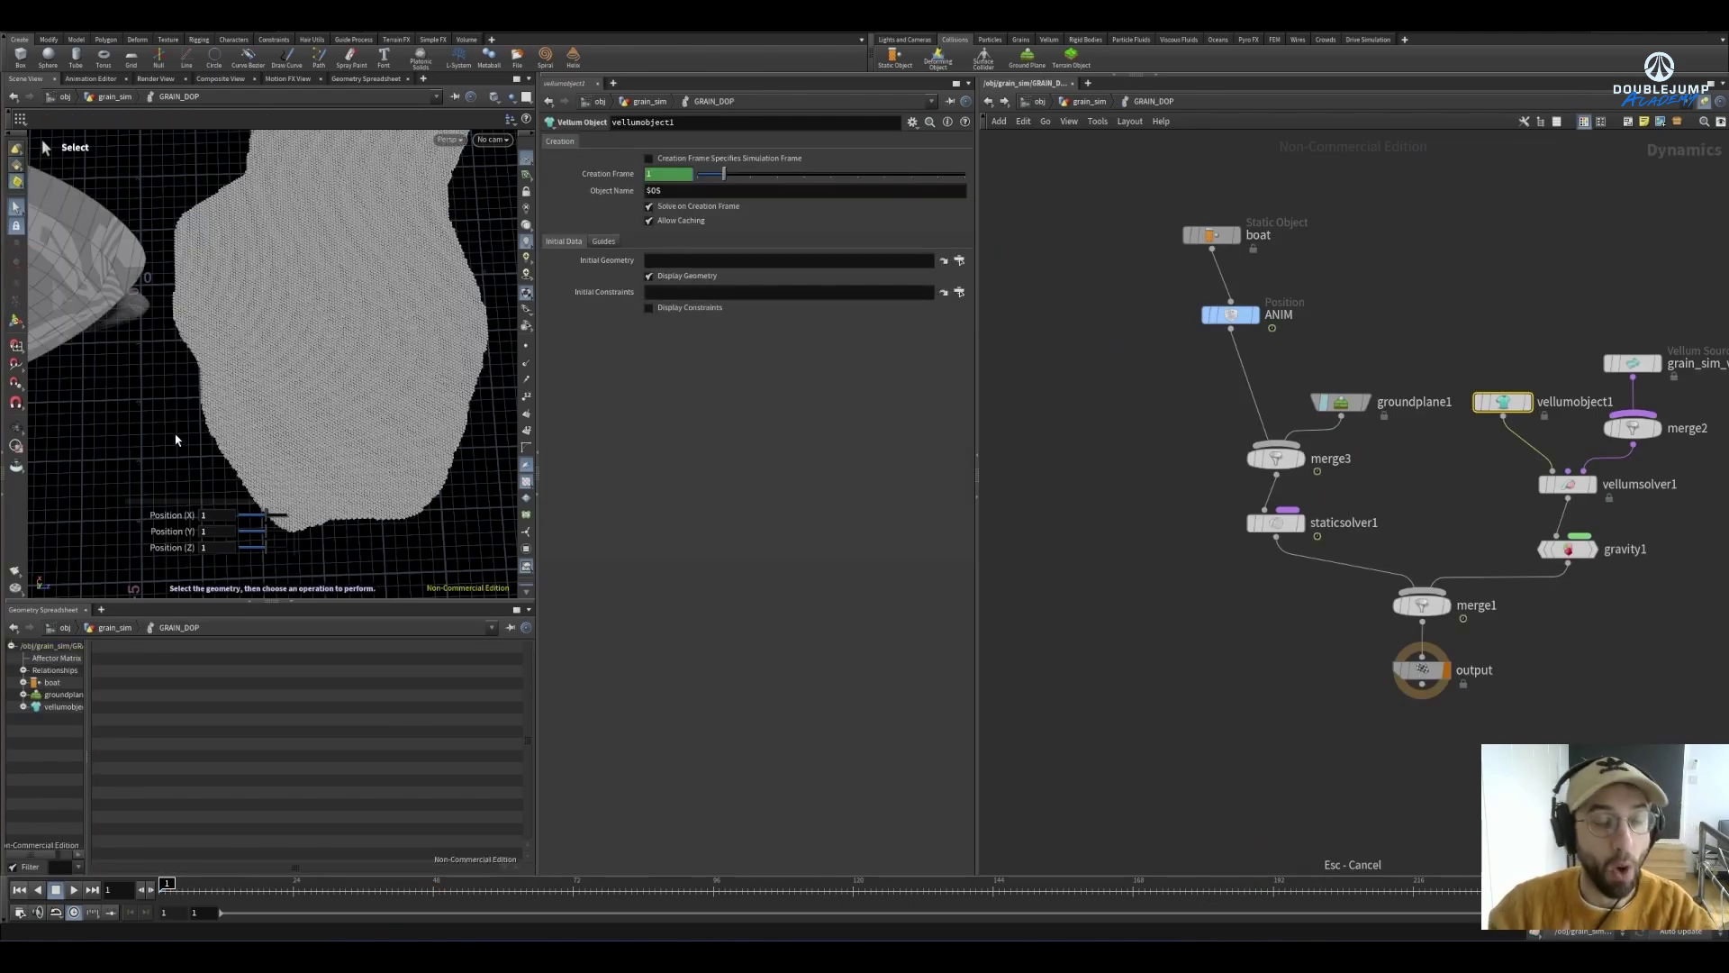
{"action": "key", "text": "Up"}
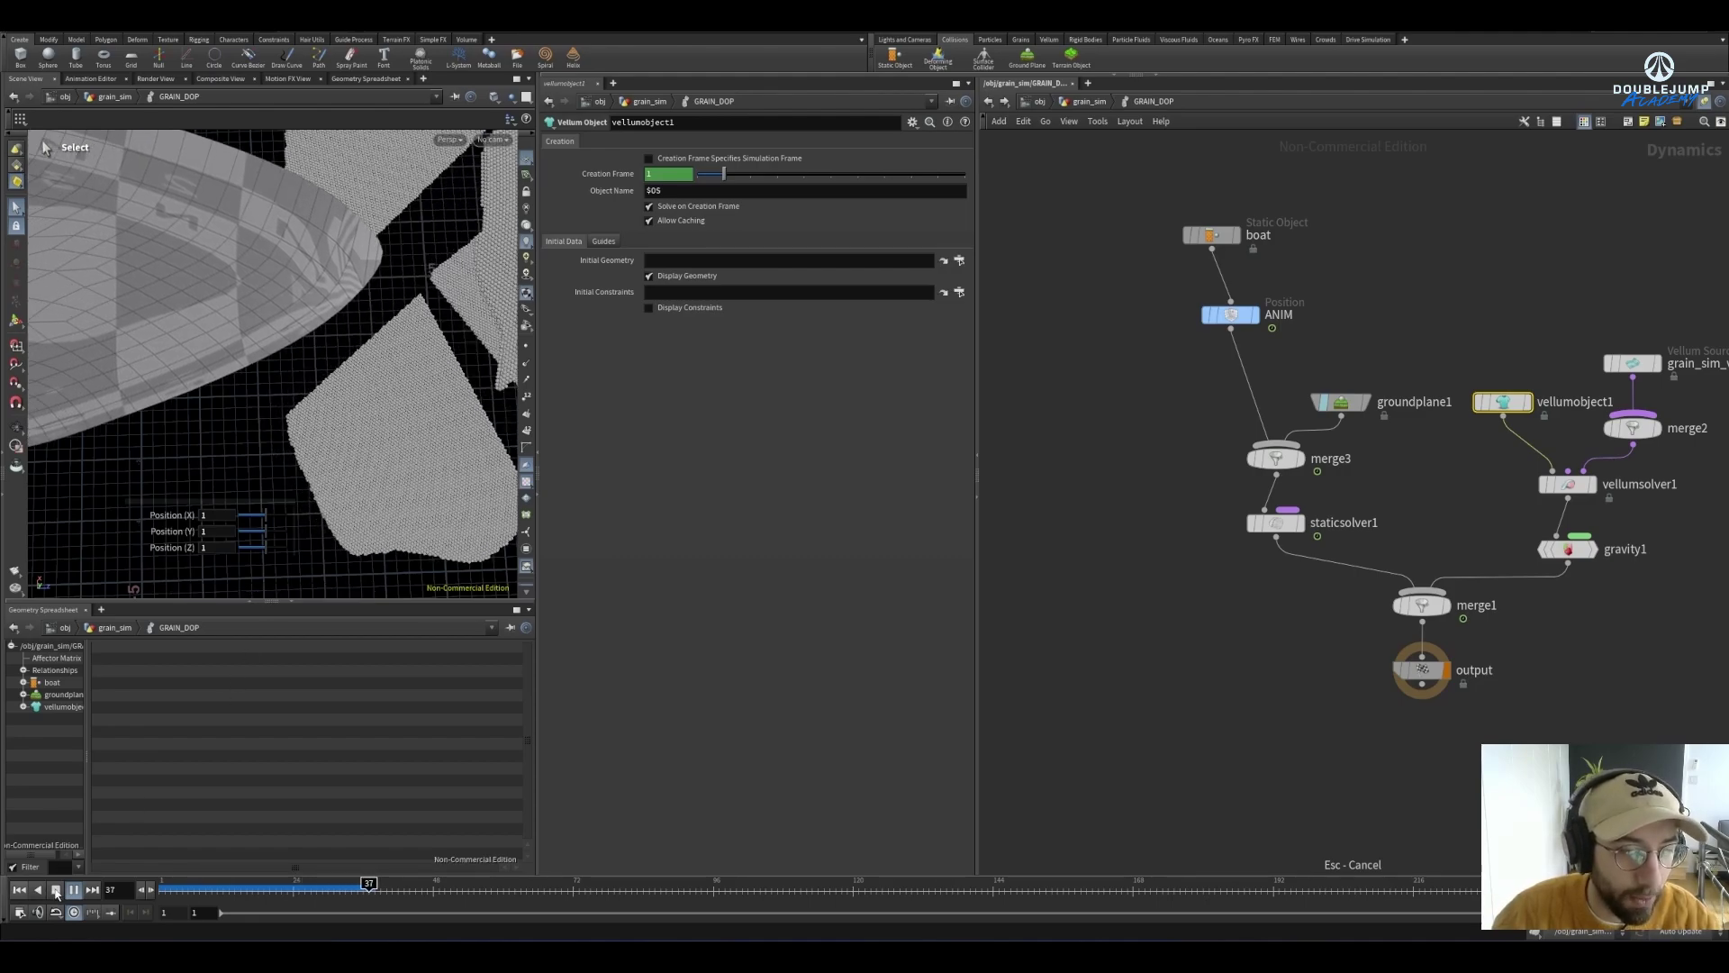
{"action": "key", "text": "Escape"}
{"action": "left_click_drag", "start_coordinate": [355, 339], "coordinate": [176, 310]}
{"action": "key", "text": "s"}
Return to set_breakthreshold and set the minimum of the med attribute's clamp to 10
{"action": "left_click", "coordinate": [1083, 105]}
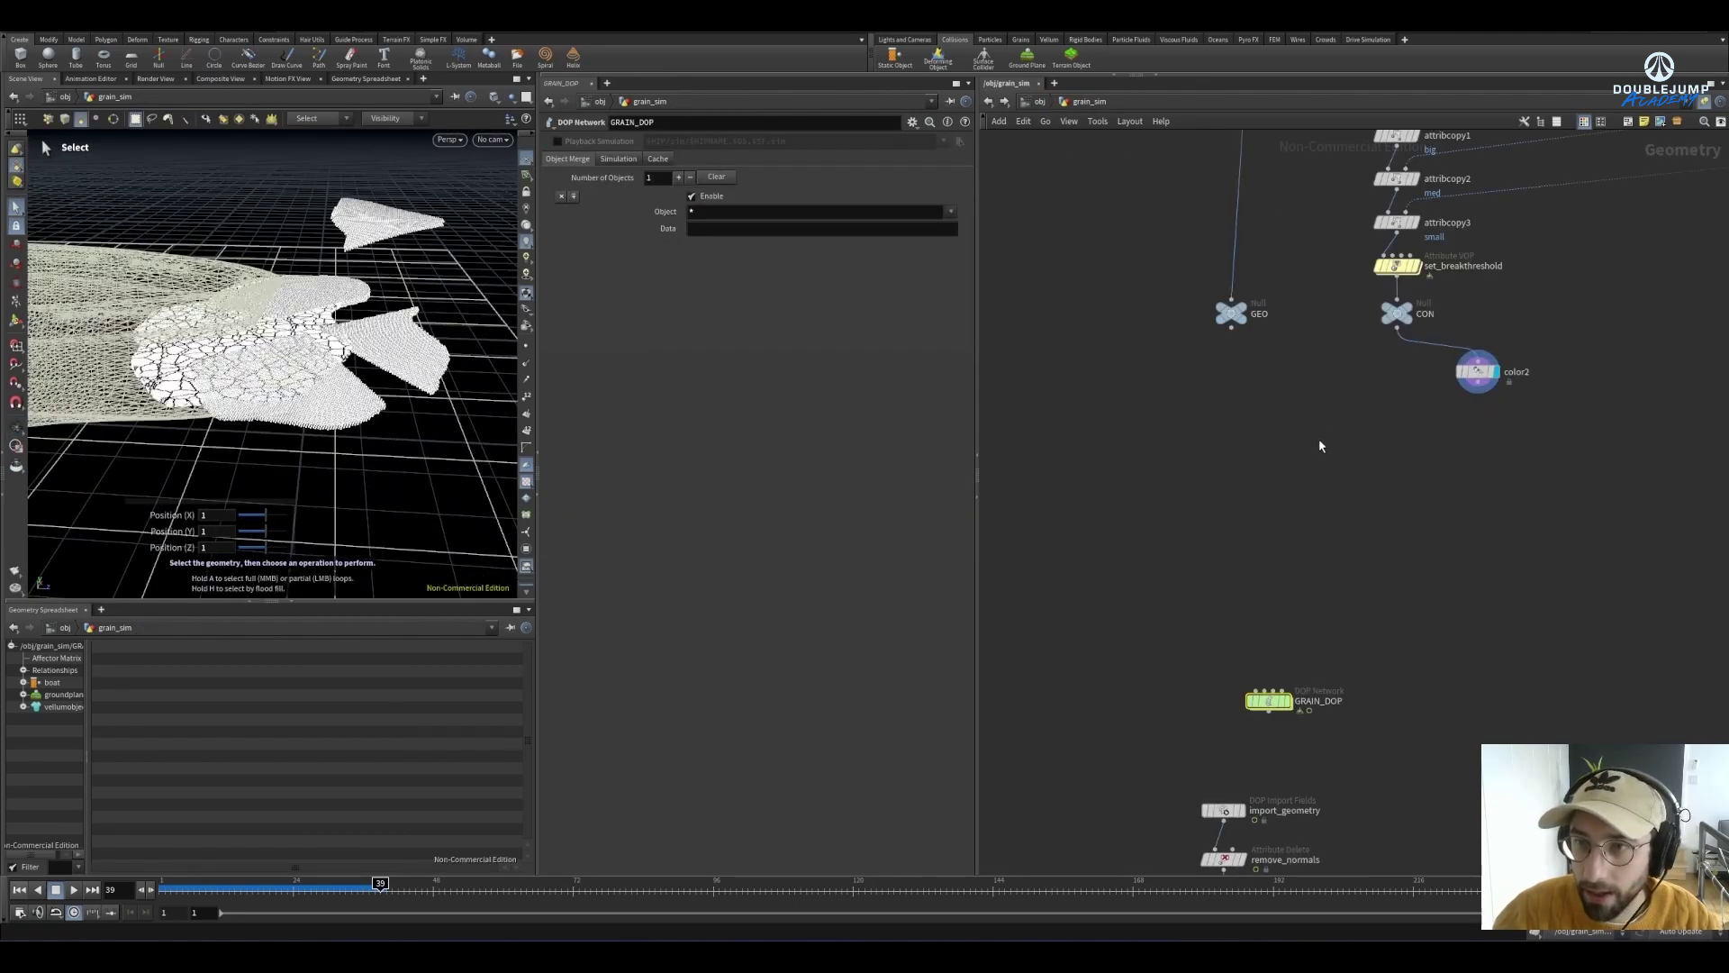
{"action": "double_click", "coordinate": [1328, 438]}
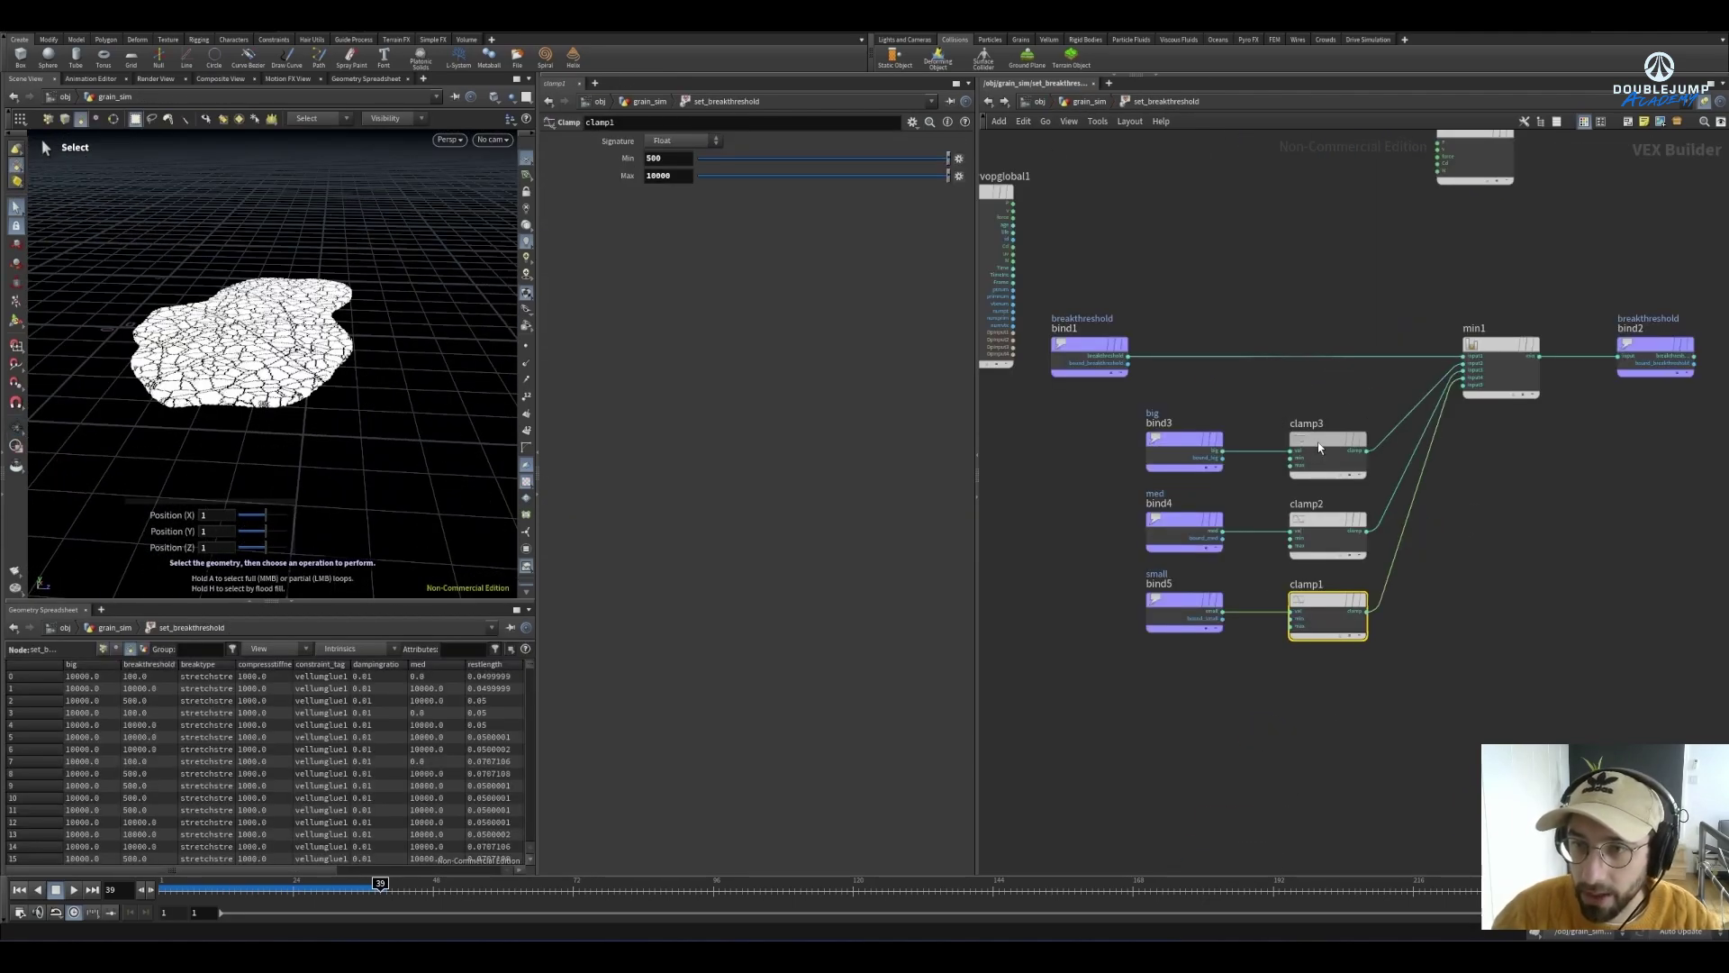
{"action": "left_click", "coordinate": [1326, 455]}
{"action": "left_click", "coordinate": [1328, 534]}
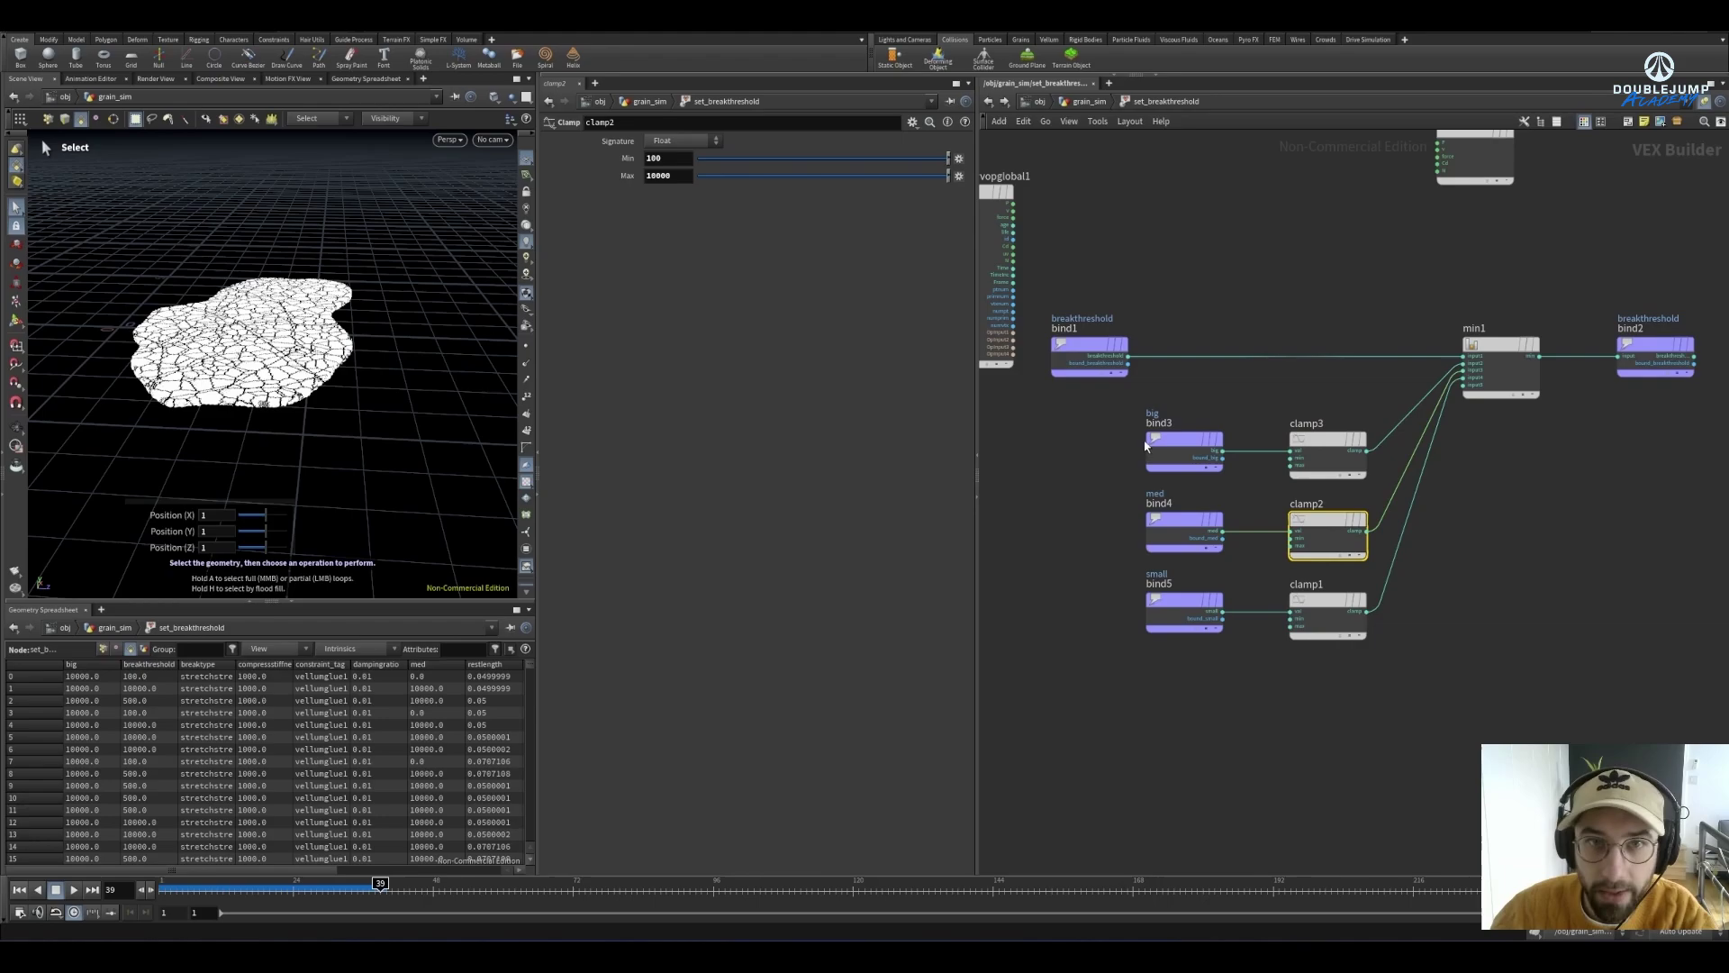
{"action": "left_click", "coordinate": [667, 158]}
{"action": "type", "text": "10"}
Set the minimum of the small attribute's clamp to 50
{"action": "left_click", "coordinate": [1326, 612]}
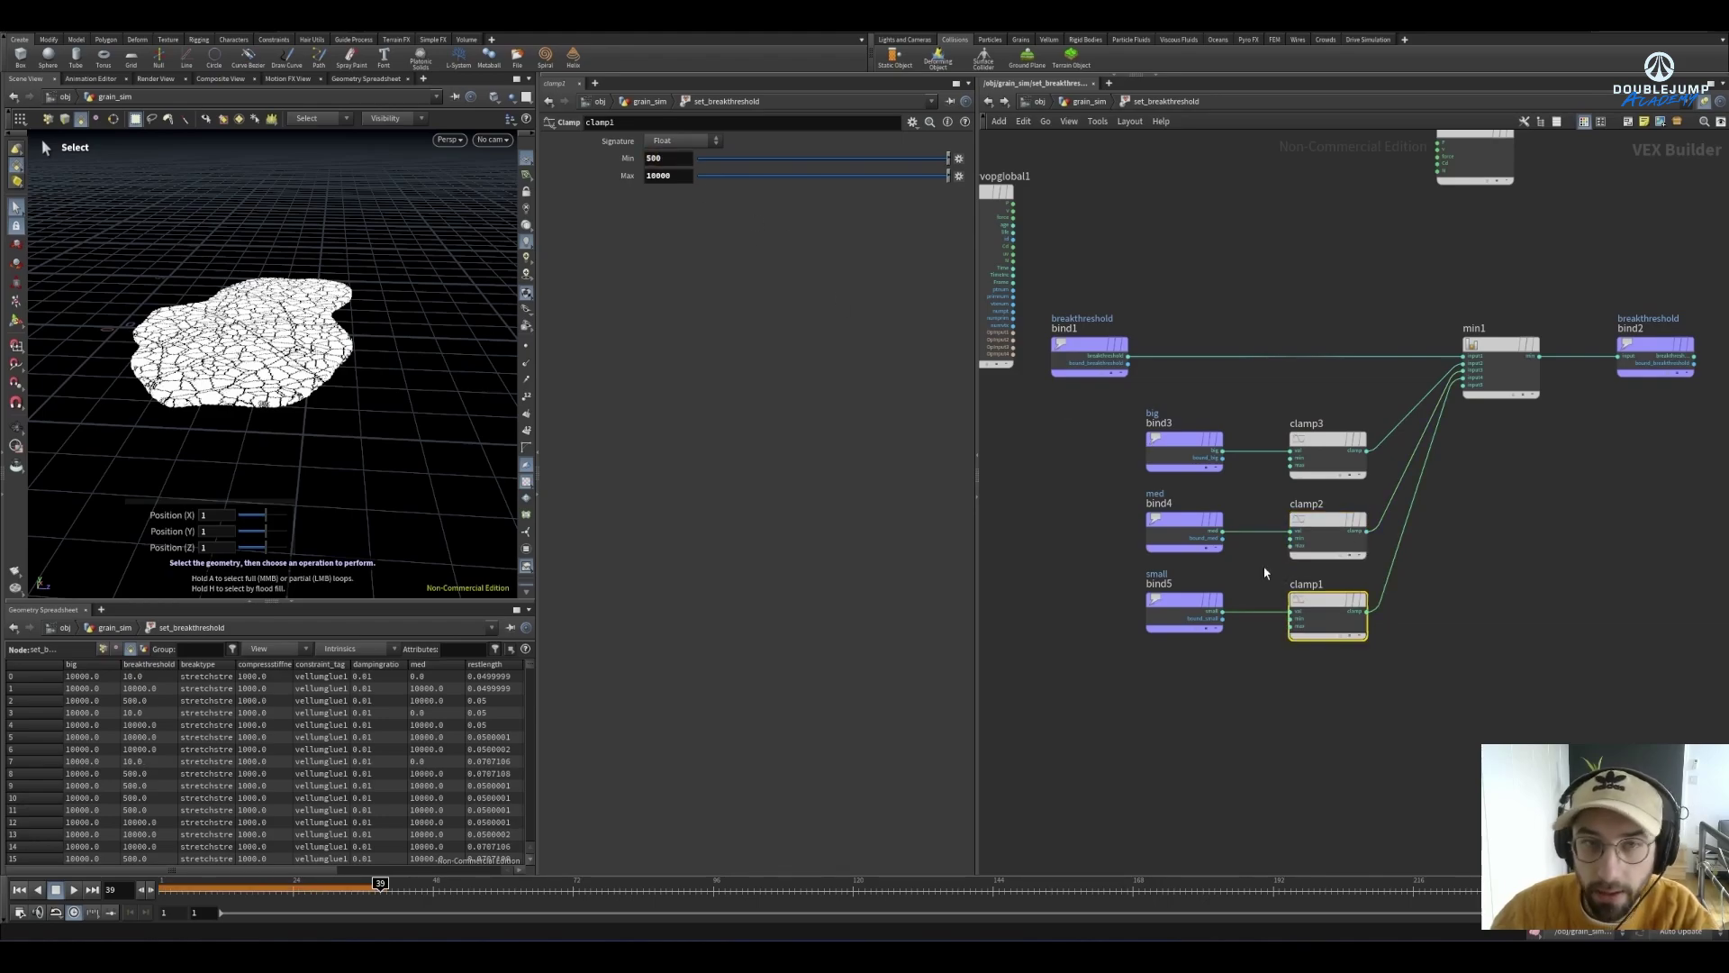
{"action": "left_click", "coordinate": [670, 161]}
{"action": "type", "text": "50"}
Replay the GRAIN_DOP simulation from frame 1 and watch the sheet fracture from several angles before stopping playback
{"action": "left_click", "coordinate": [1282, 254]}
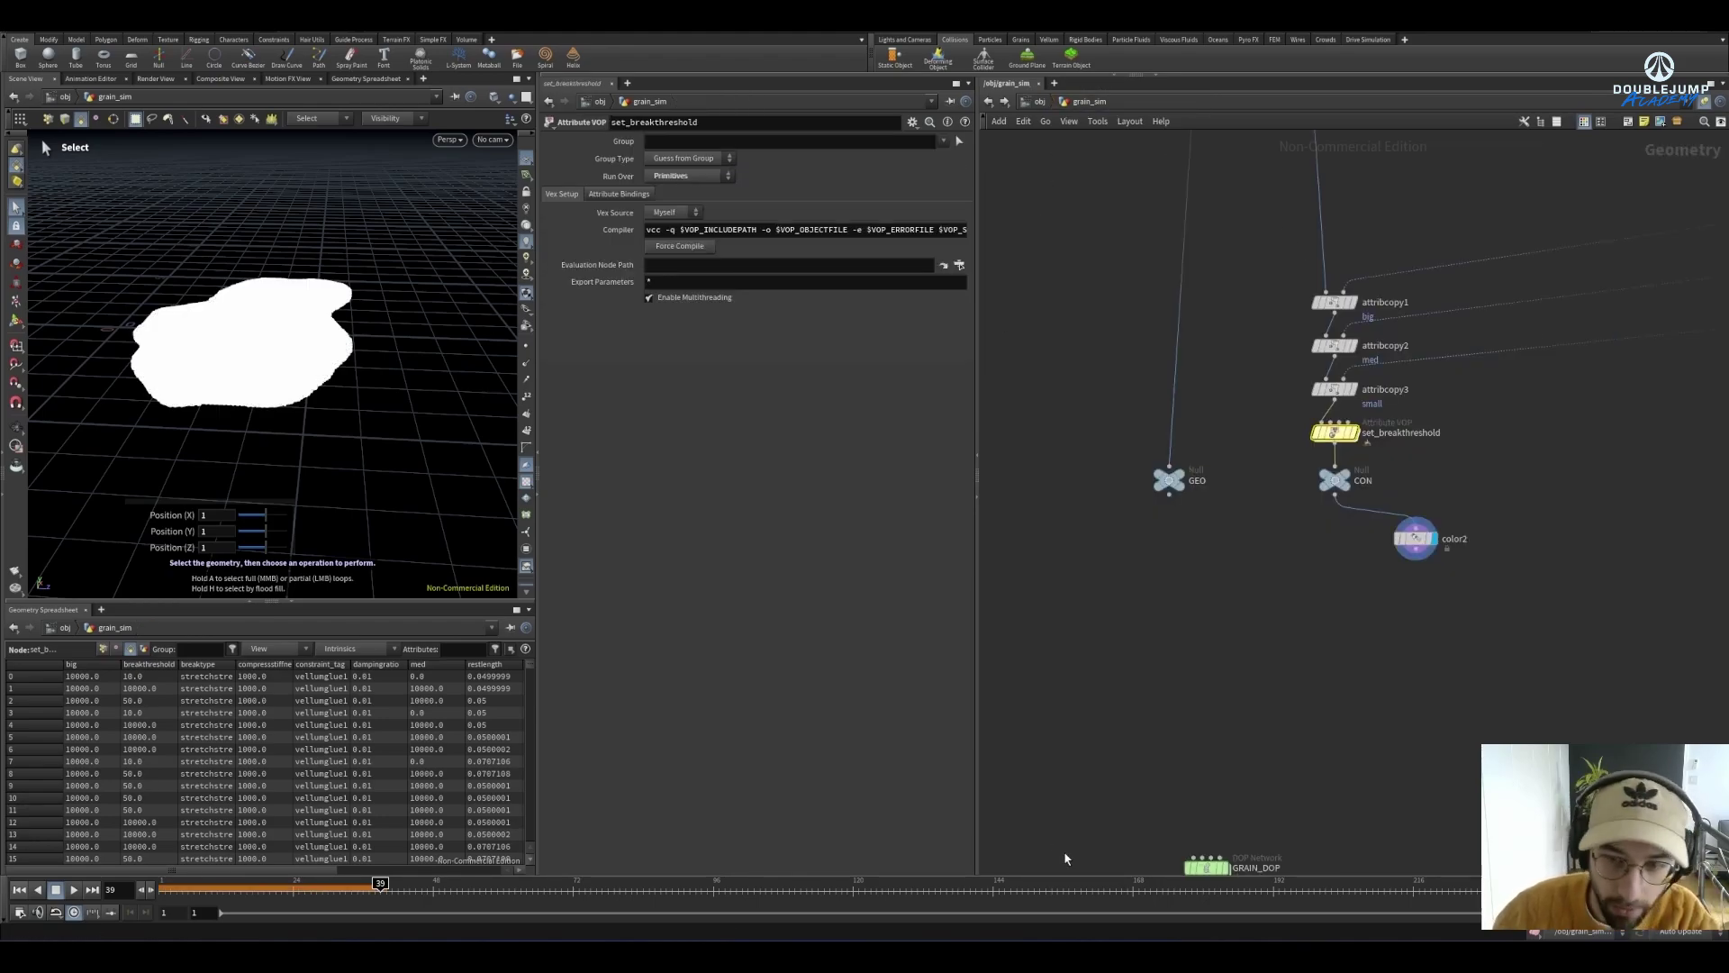
{"action": "middle_click_drag", "start_coordinate": [1065, 856], "coordinate": [1062, 683]}
{"action": "left_click", "coordinate": [19, 890]}
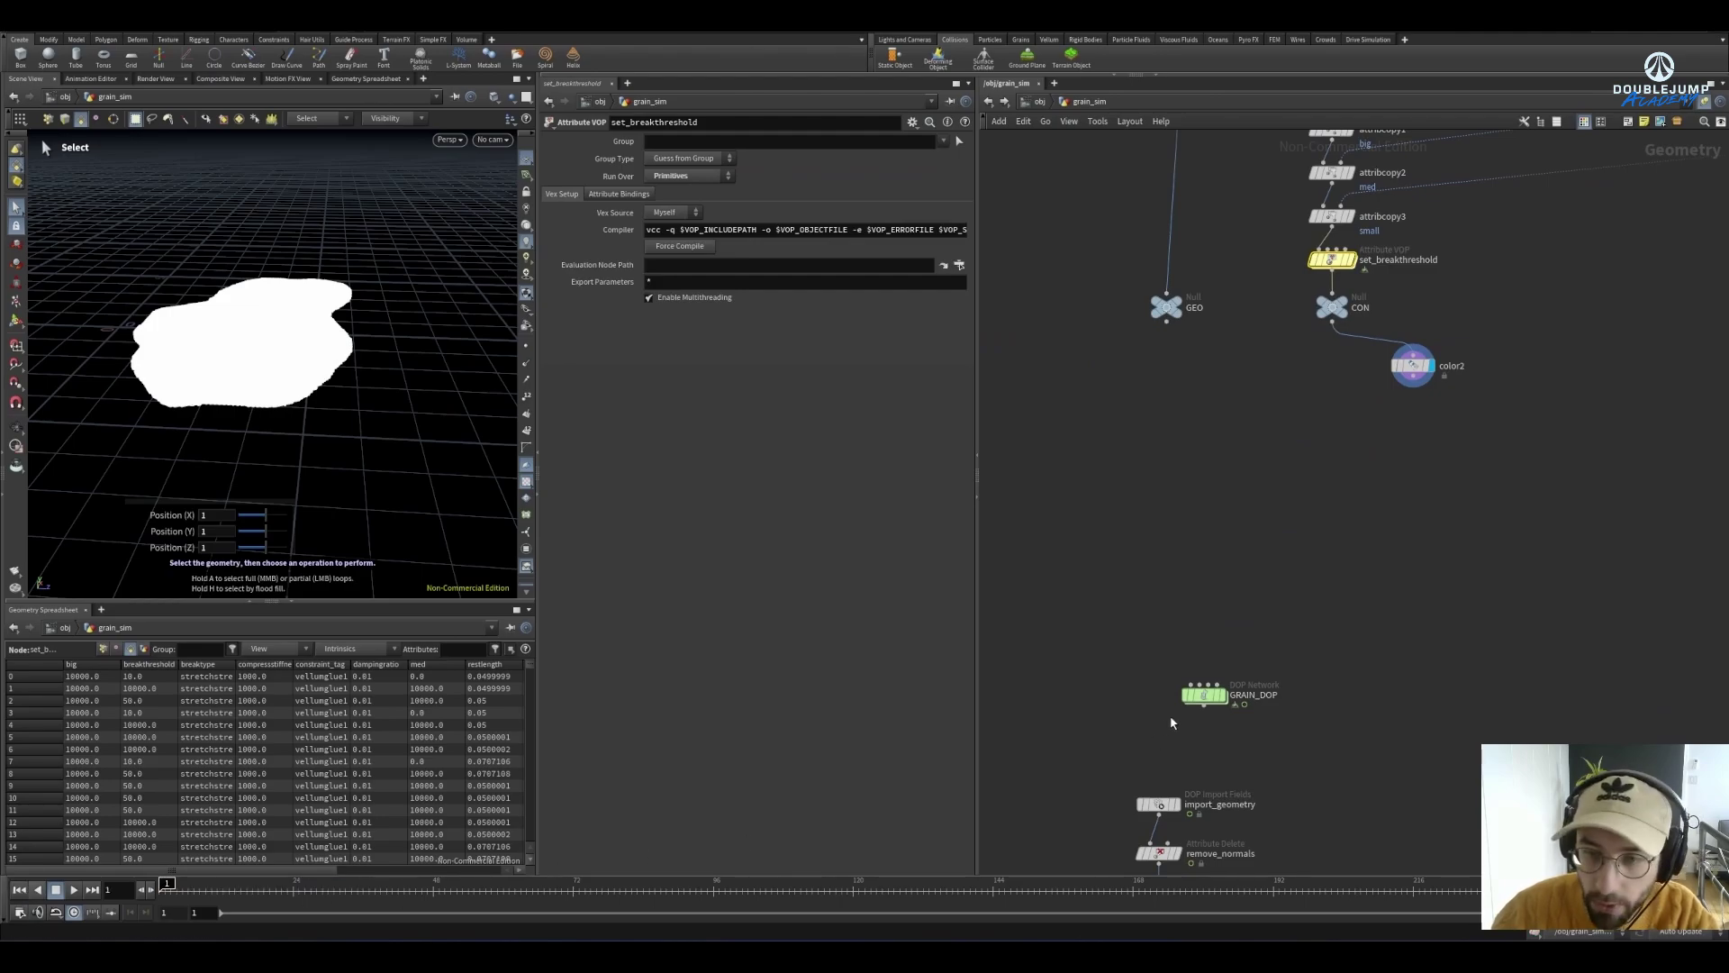
{"action": "double_click", "coordinate": [1205, 694]}
{"action": "key", "text": "Up"}
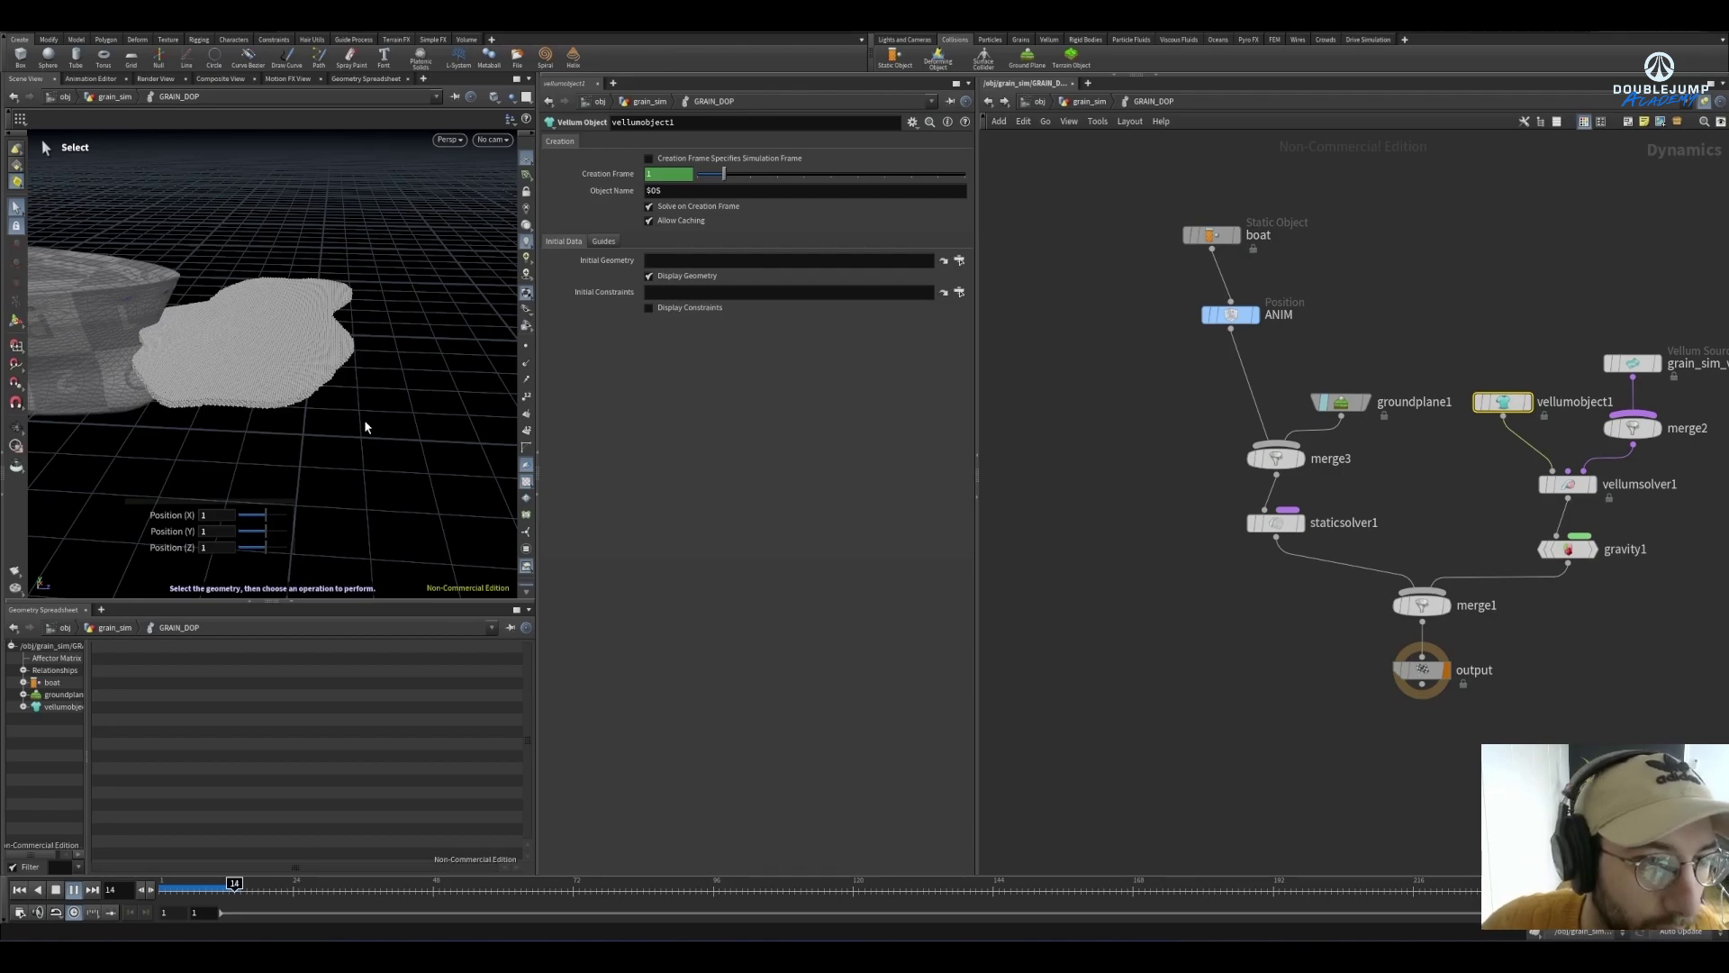
{"action": "key", "text": "Escape"}
{"action": "left_click_drag", "start_coordinate": [292, 449], "coordinate": [286, 503]}
{"action": "key", "text": "s"}
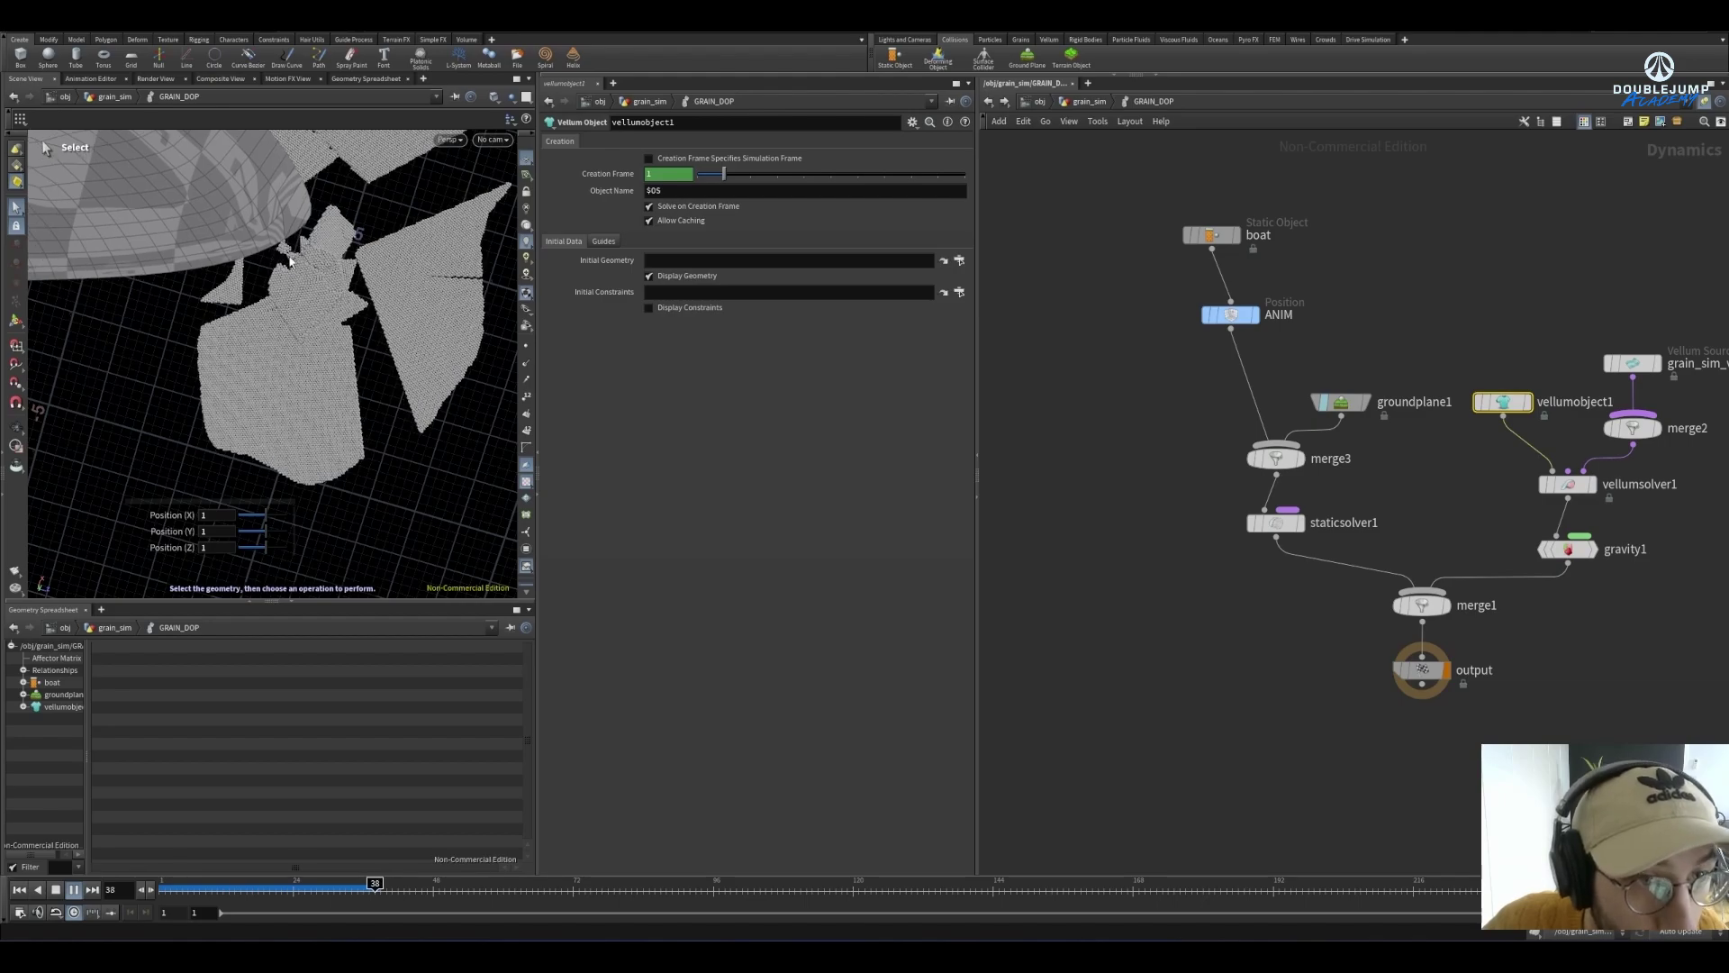
{"action": "key", "text": "Escape"}
{"action": "right_click_drag", "start_coordinate": [214, 461], "coordinate": [215, 540]}
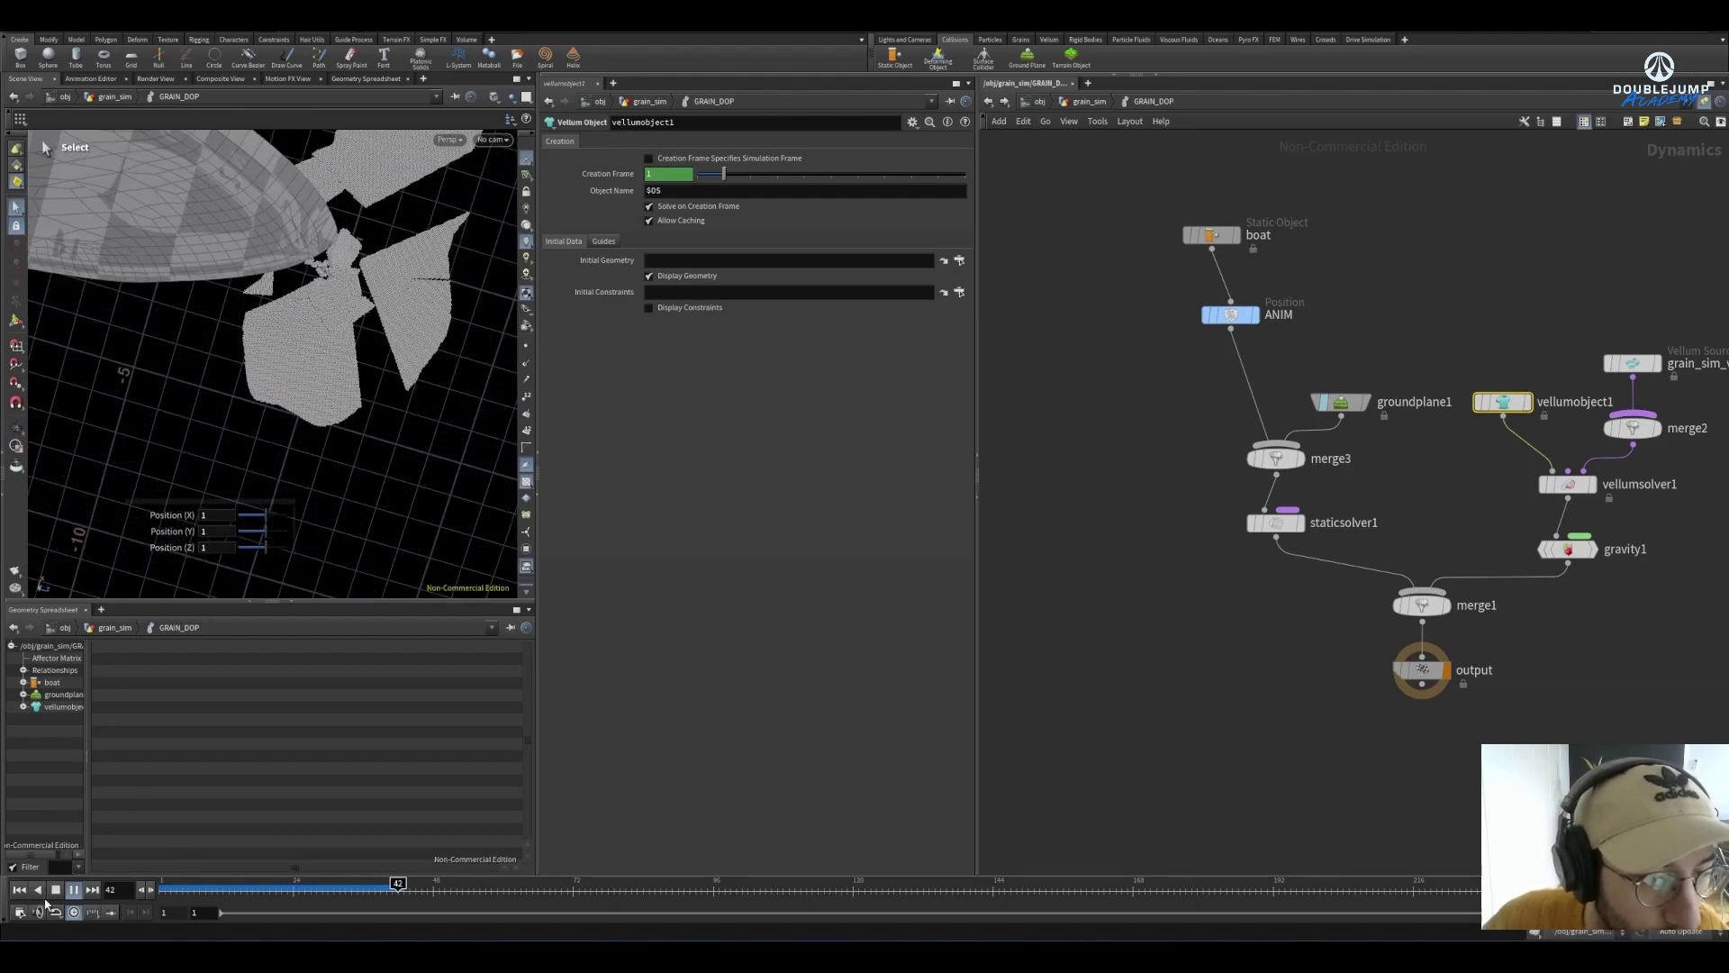
{"action": "left_click", "coordinate": [53, 892]}
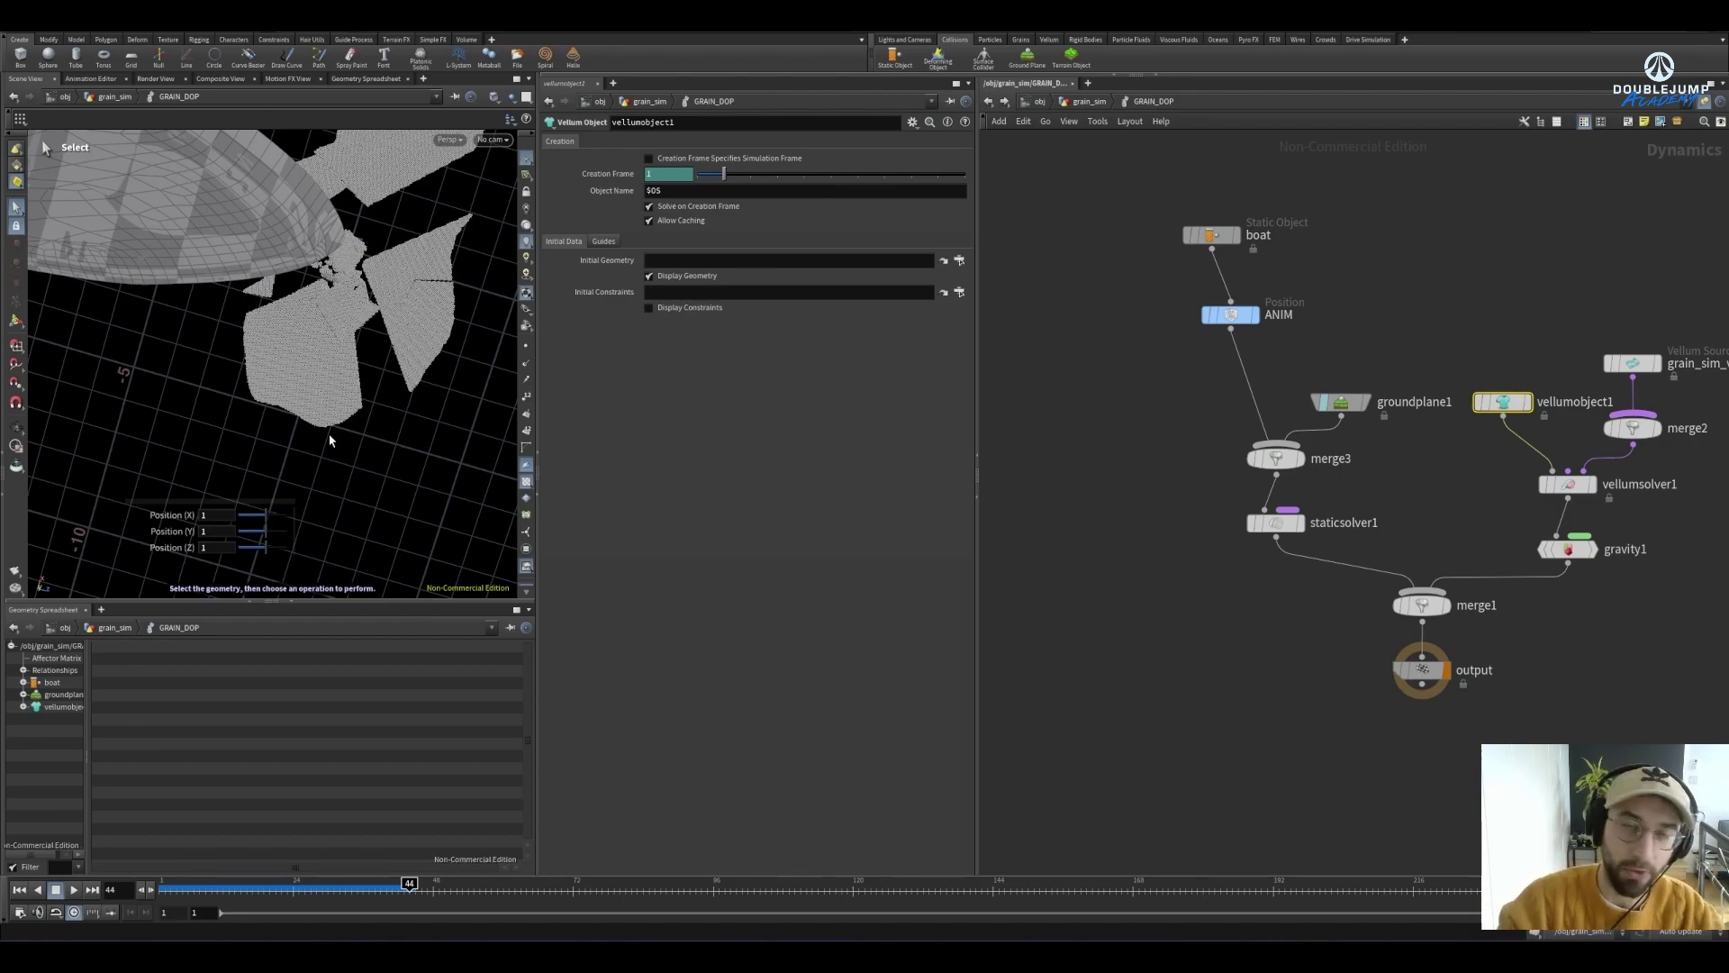
Examine the broken pieces around the boat's bow up close, going back to frame 32
{"action": "key", "text": "Escape"}
{"action": "left_click_drag", "start_coordinate": [330, 440], "coordinate": [315, 294]}
{"action": "key", "text": "s"}
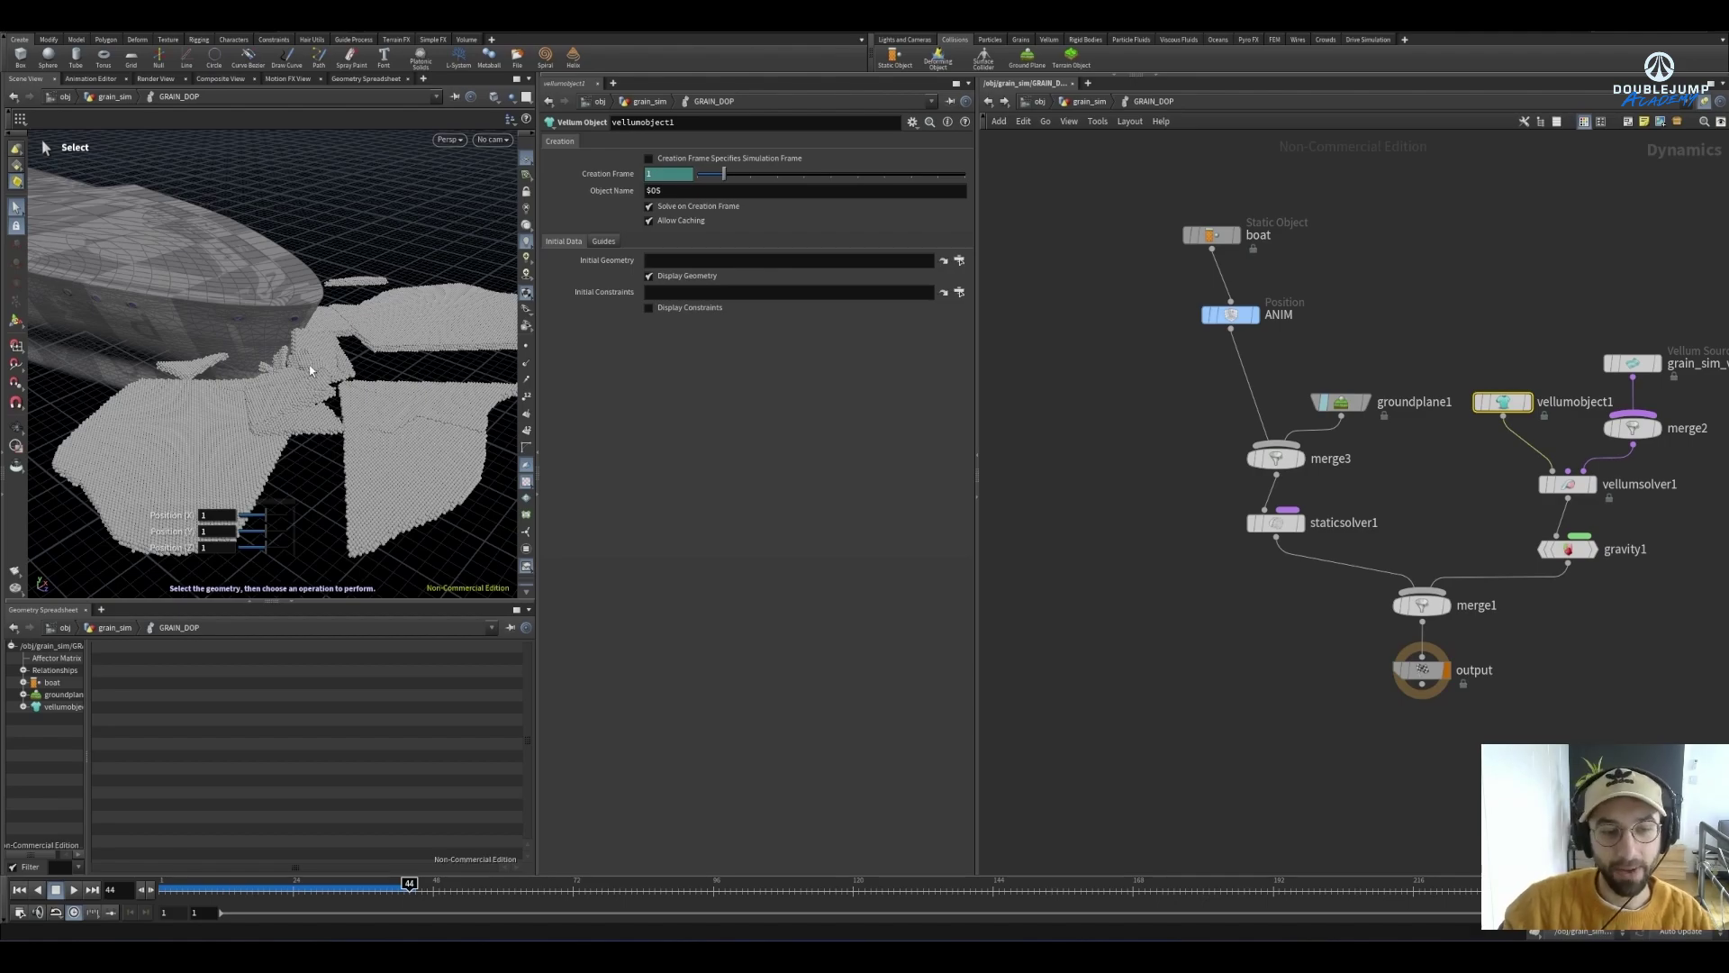
{"action": "left_click_drag", "start_coordinate": [227, 890], "coordinate": [340, 890]}
{"action": "key", "text": "Escape"}
{"action": "left_click_drag", "start_coordinate": [237, 318], "coordinate": [342, 288]}
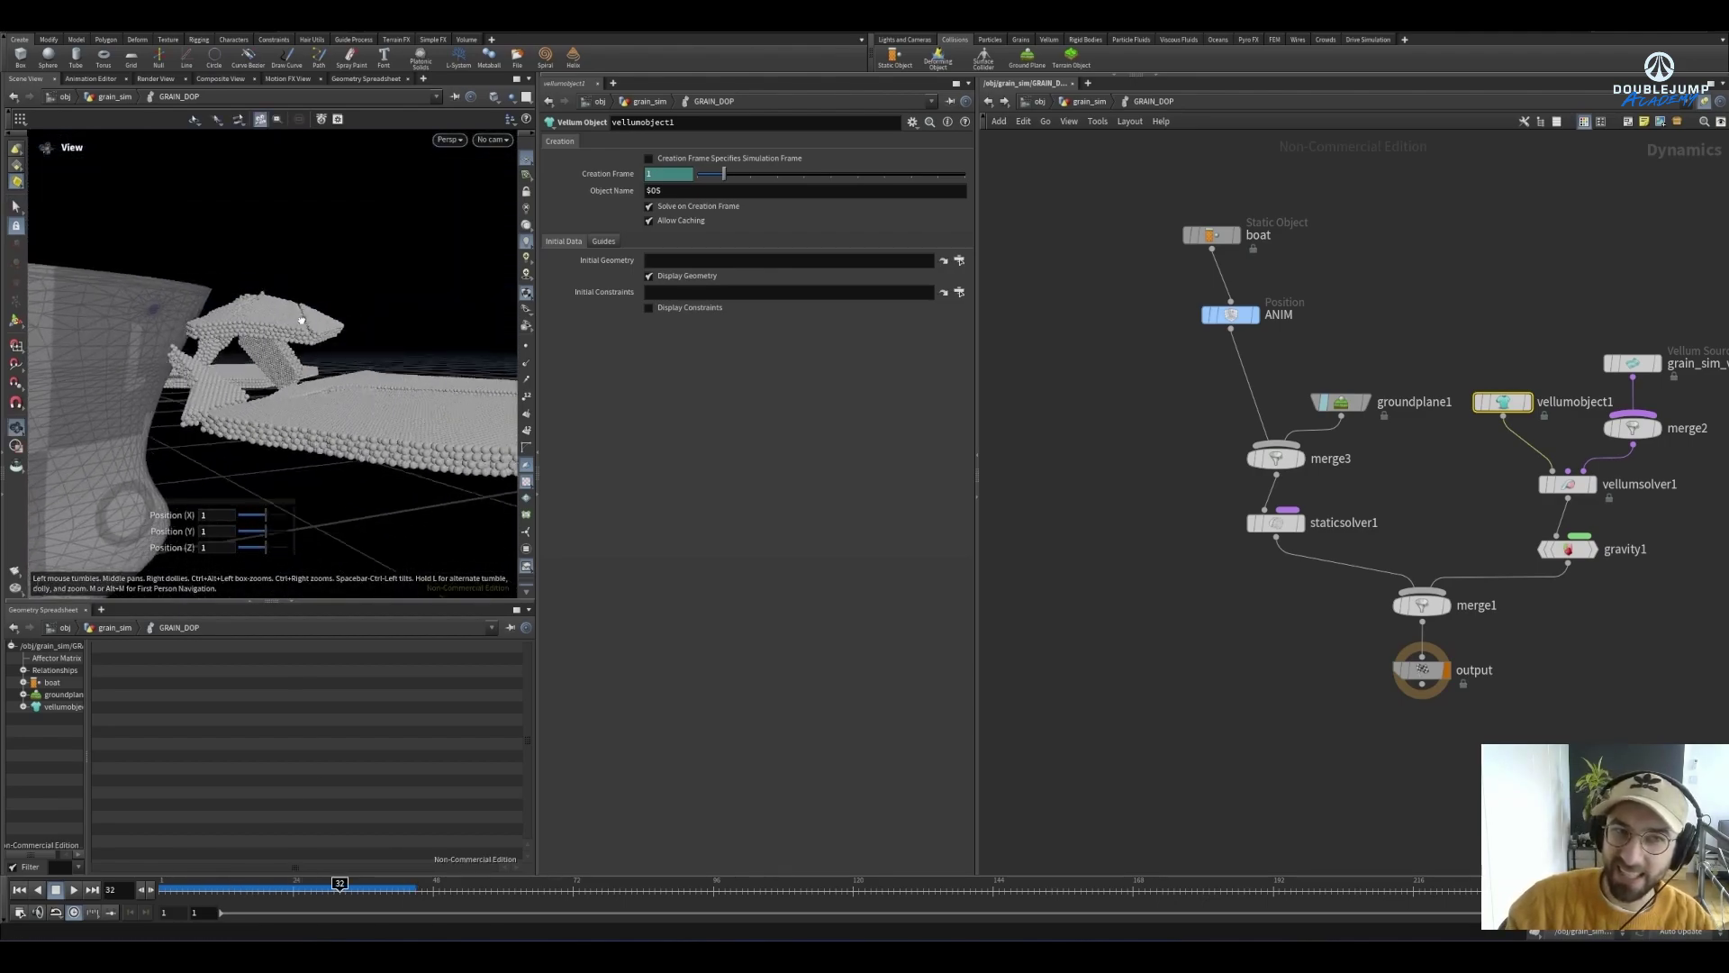
Scrub back through the cached fracture frames, then play the simulation on to frame 52 and view the pieces from above
{"action": "key", "text": "s"}
{"action": "left_click", "coordinate": [293, 890]}
{"action": "left_click_drag", "start_coordinate": [293, 887], "coordinate": [369, 858]}
{"action": "left_click", "coordinate": [404, 887]}
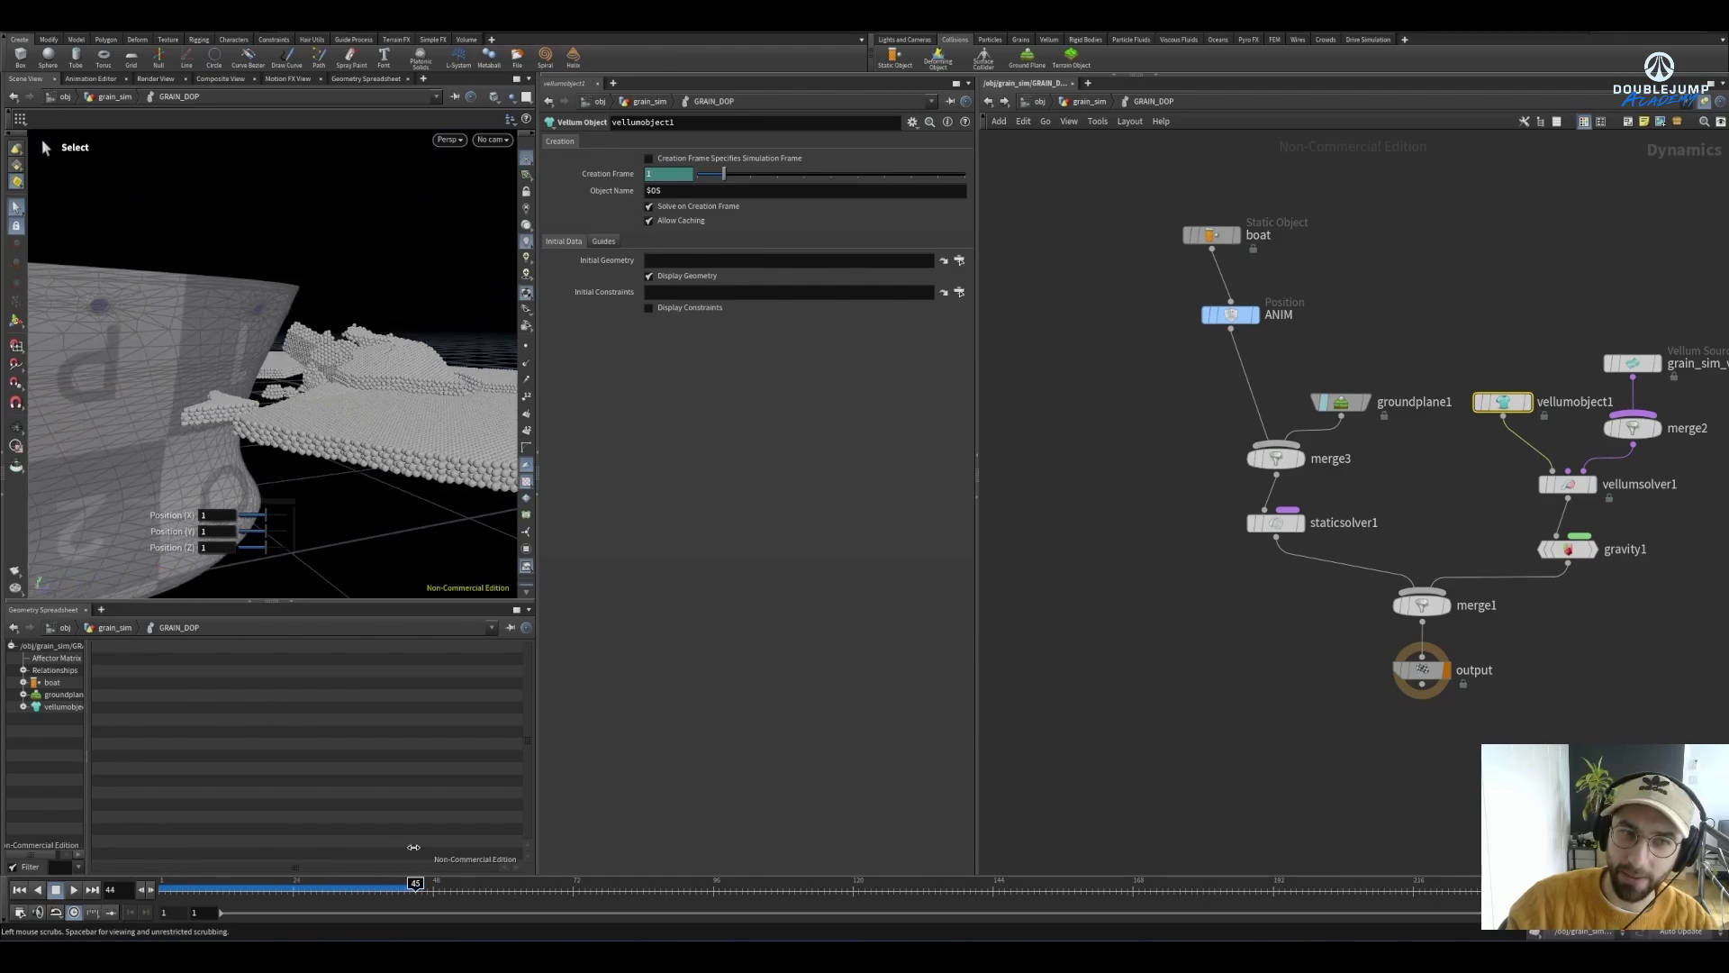
{"action": "key", "text": "Up"}
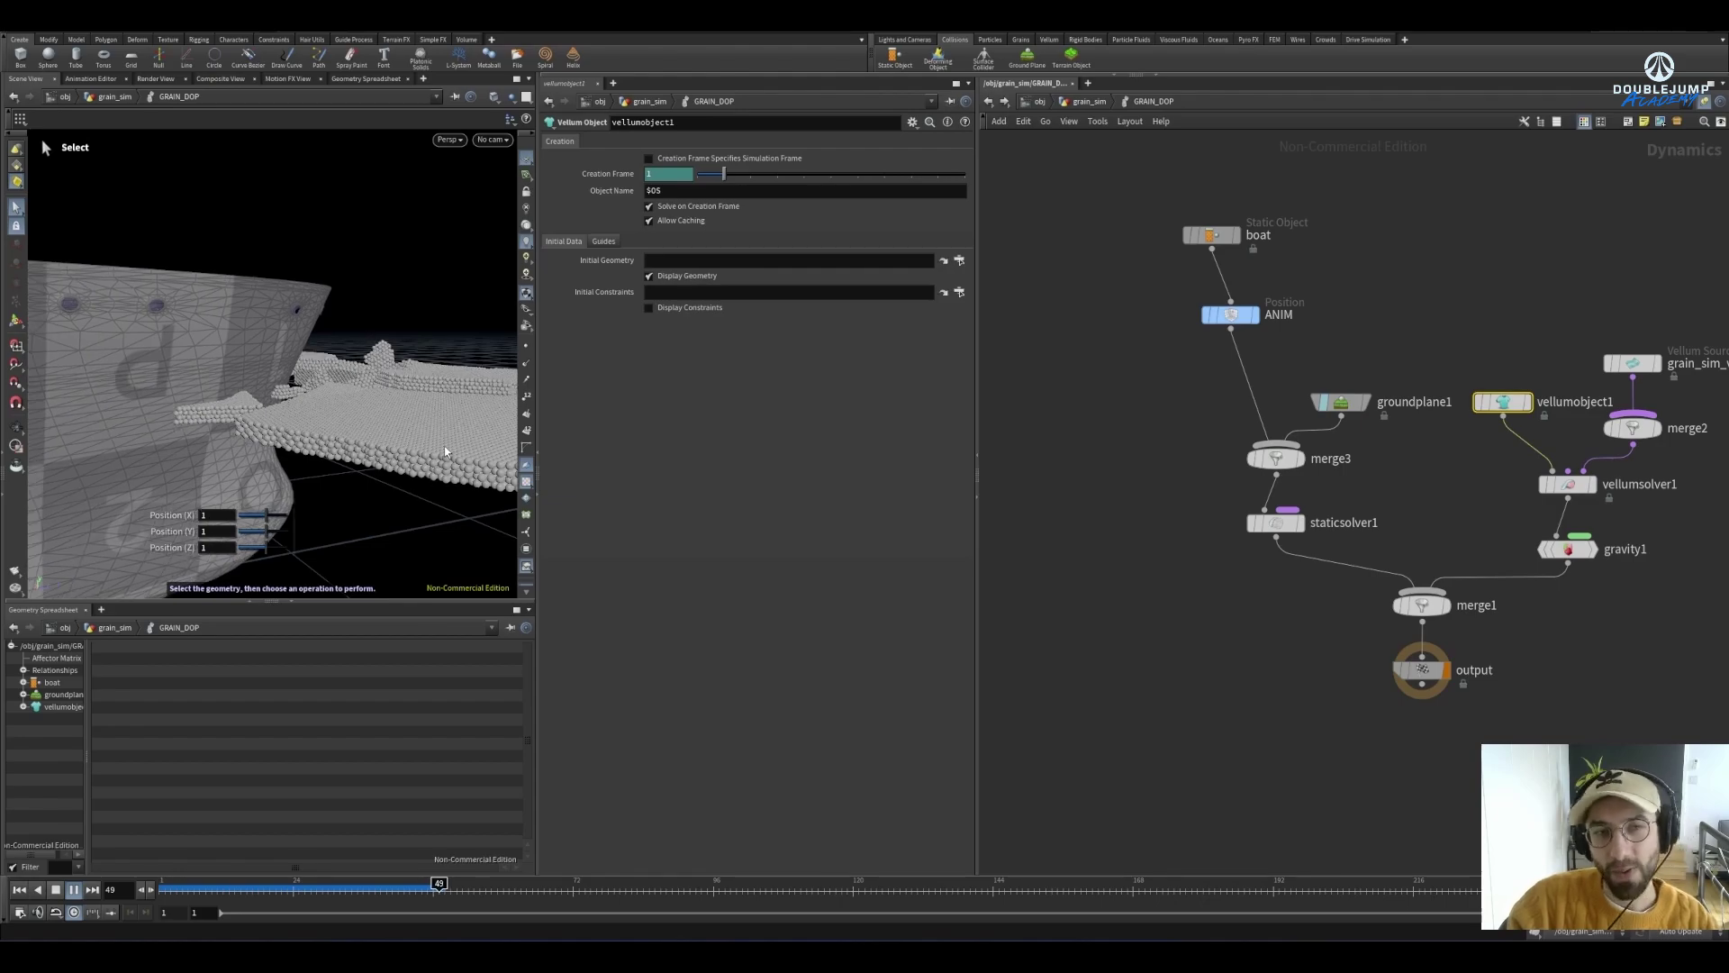
{"action": "key", "text": "Up"}
{"action": "key", "text": "Escape"}
{"action": "left_click_drag", "start_coordinate": [444, 451], "coordinate": [441, 396]}
{"action": "key", "text": "s"}
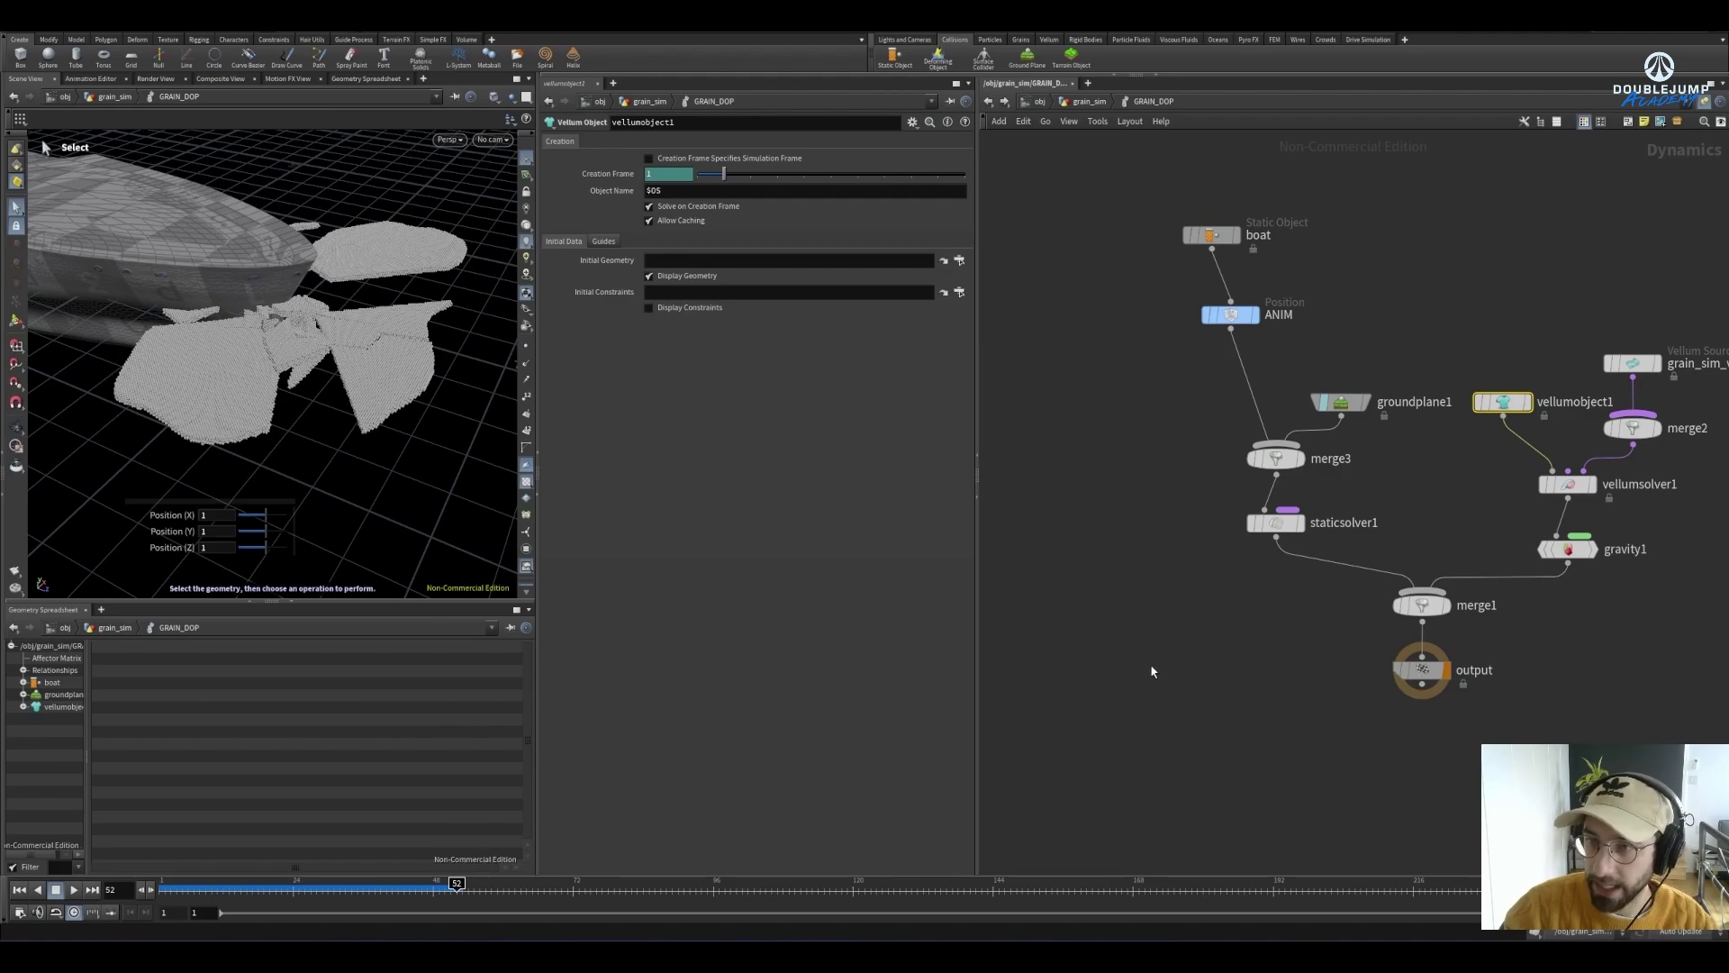
Show the vellumsolver1 settings and review the fracture motion, playing the simulation on to frame 57
{"action": "left_click", "coordinate": [1583, 486]}
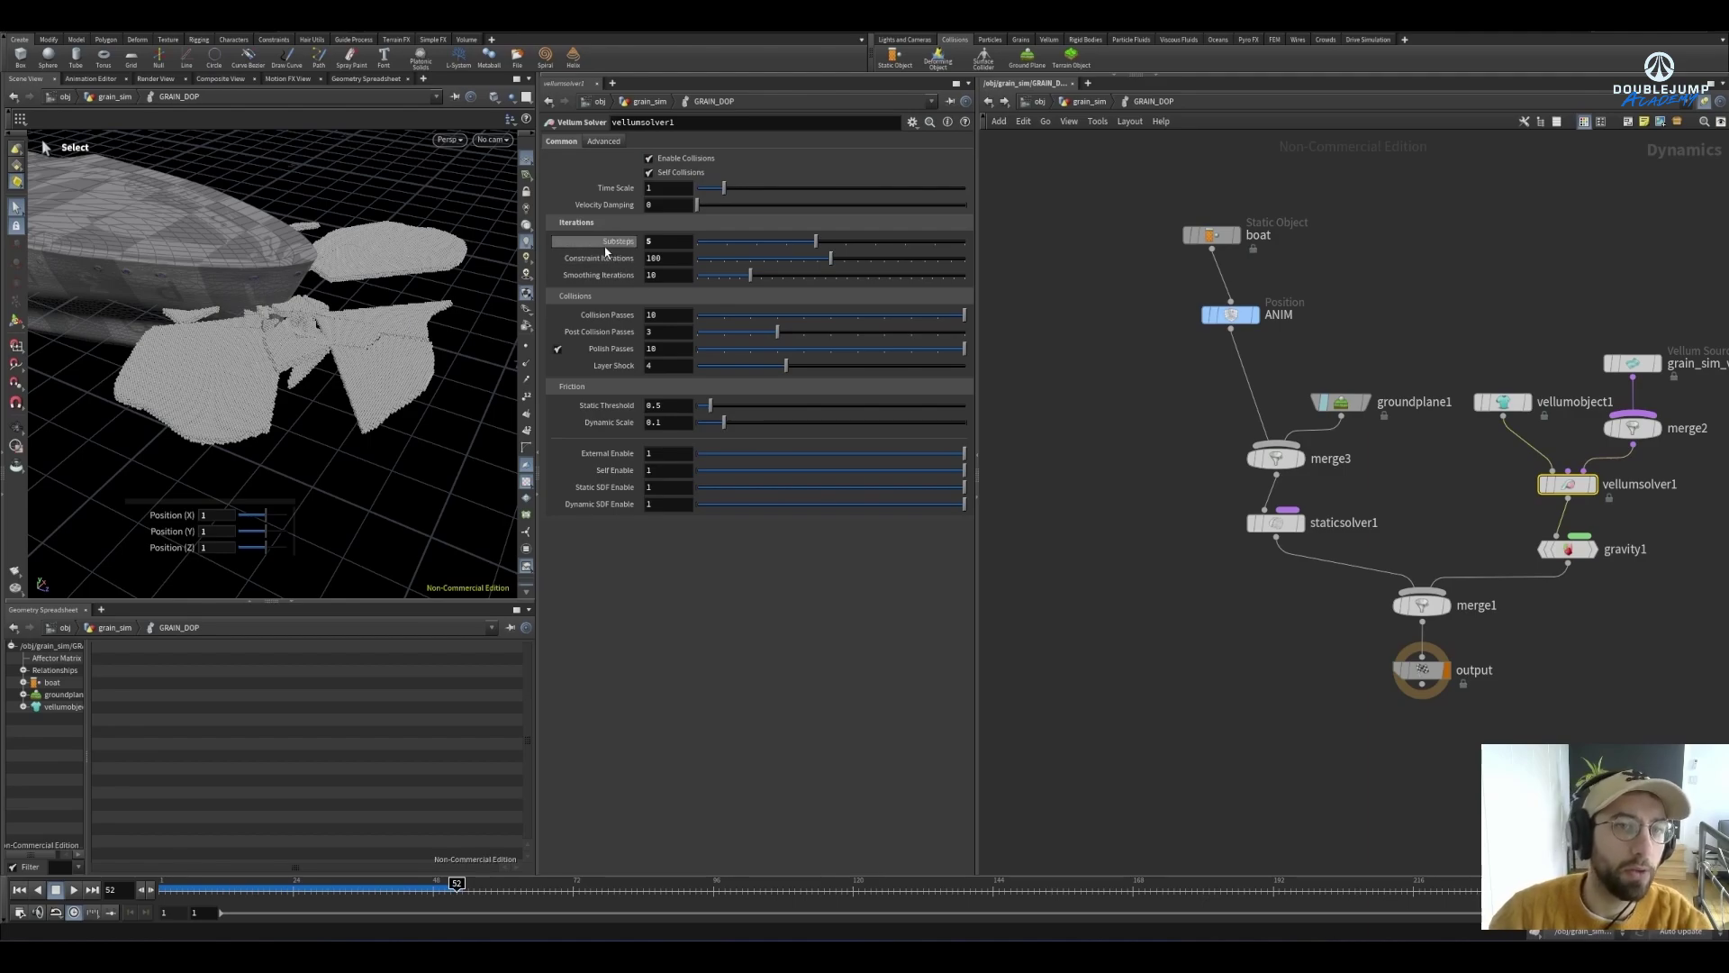
{"action": "mouse_move", "coordinate": [610, 262]}
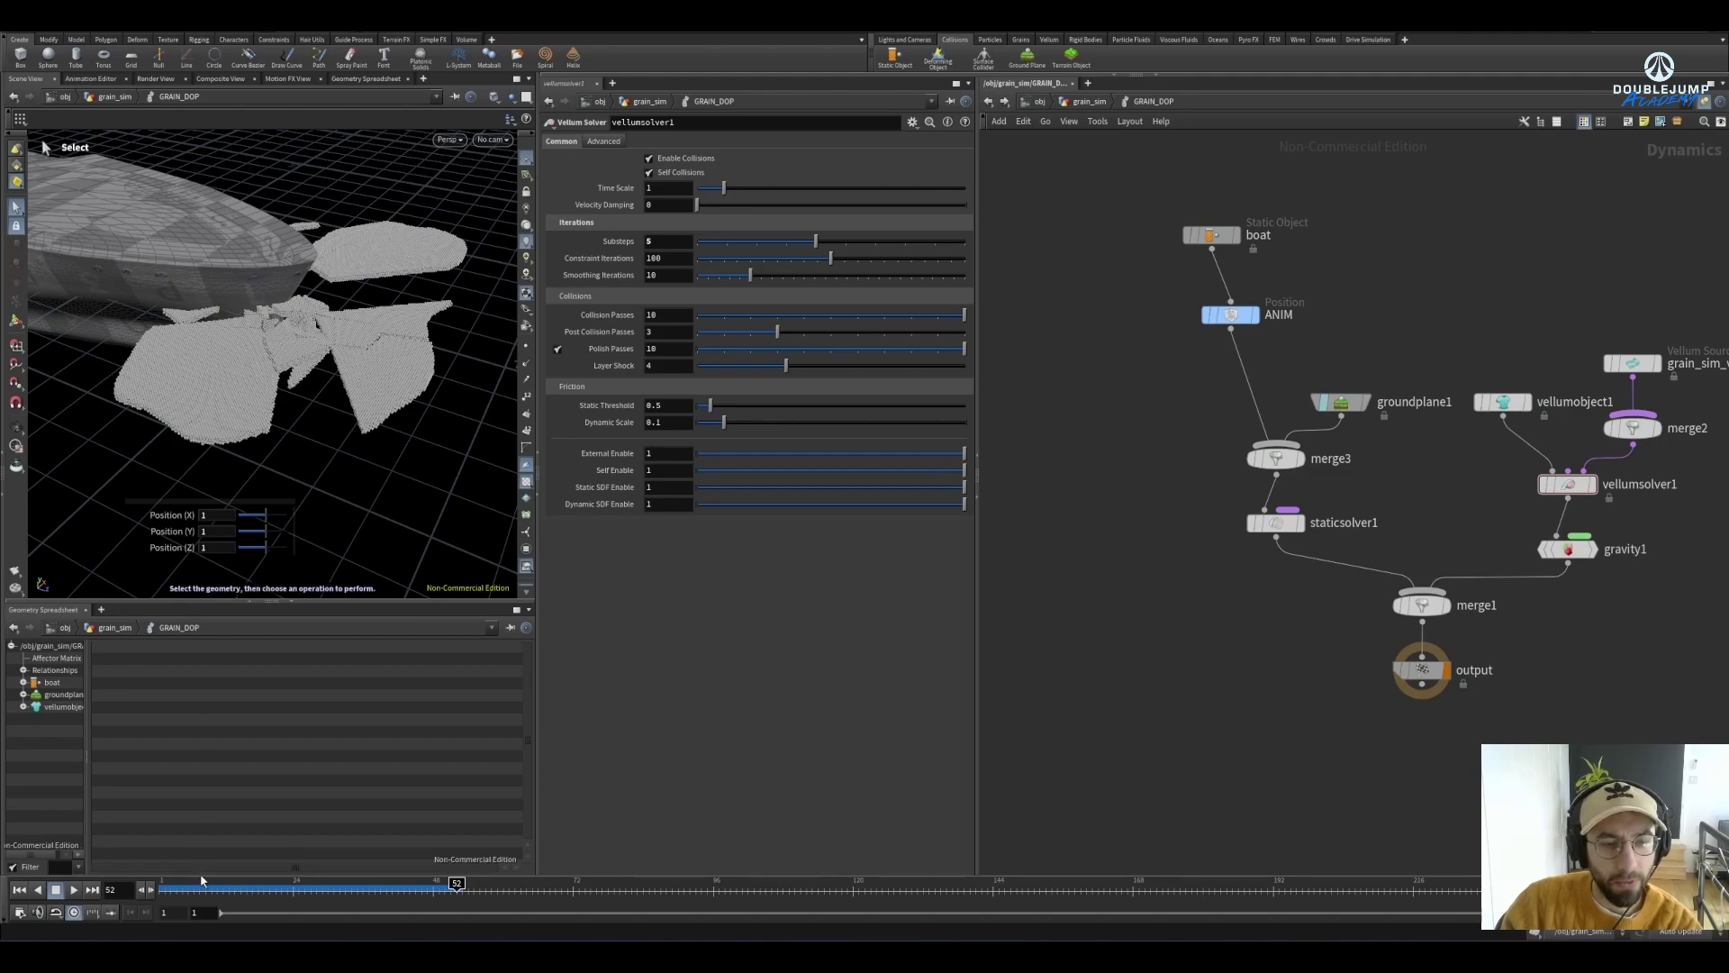
{"action": "left_click_drag", "start_coordinate": [204, 882], "coordinate": [252, 883]}
{"action": "key", "text": "Up"}
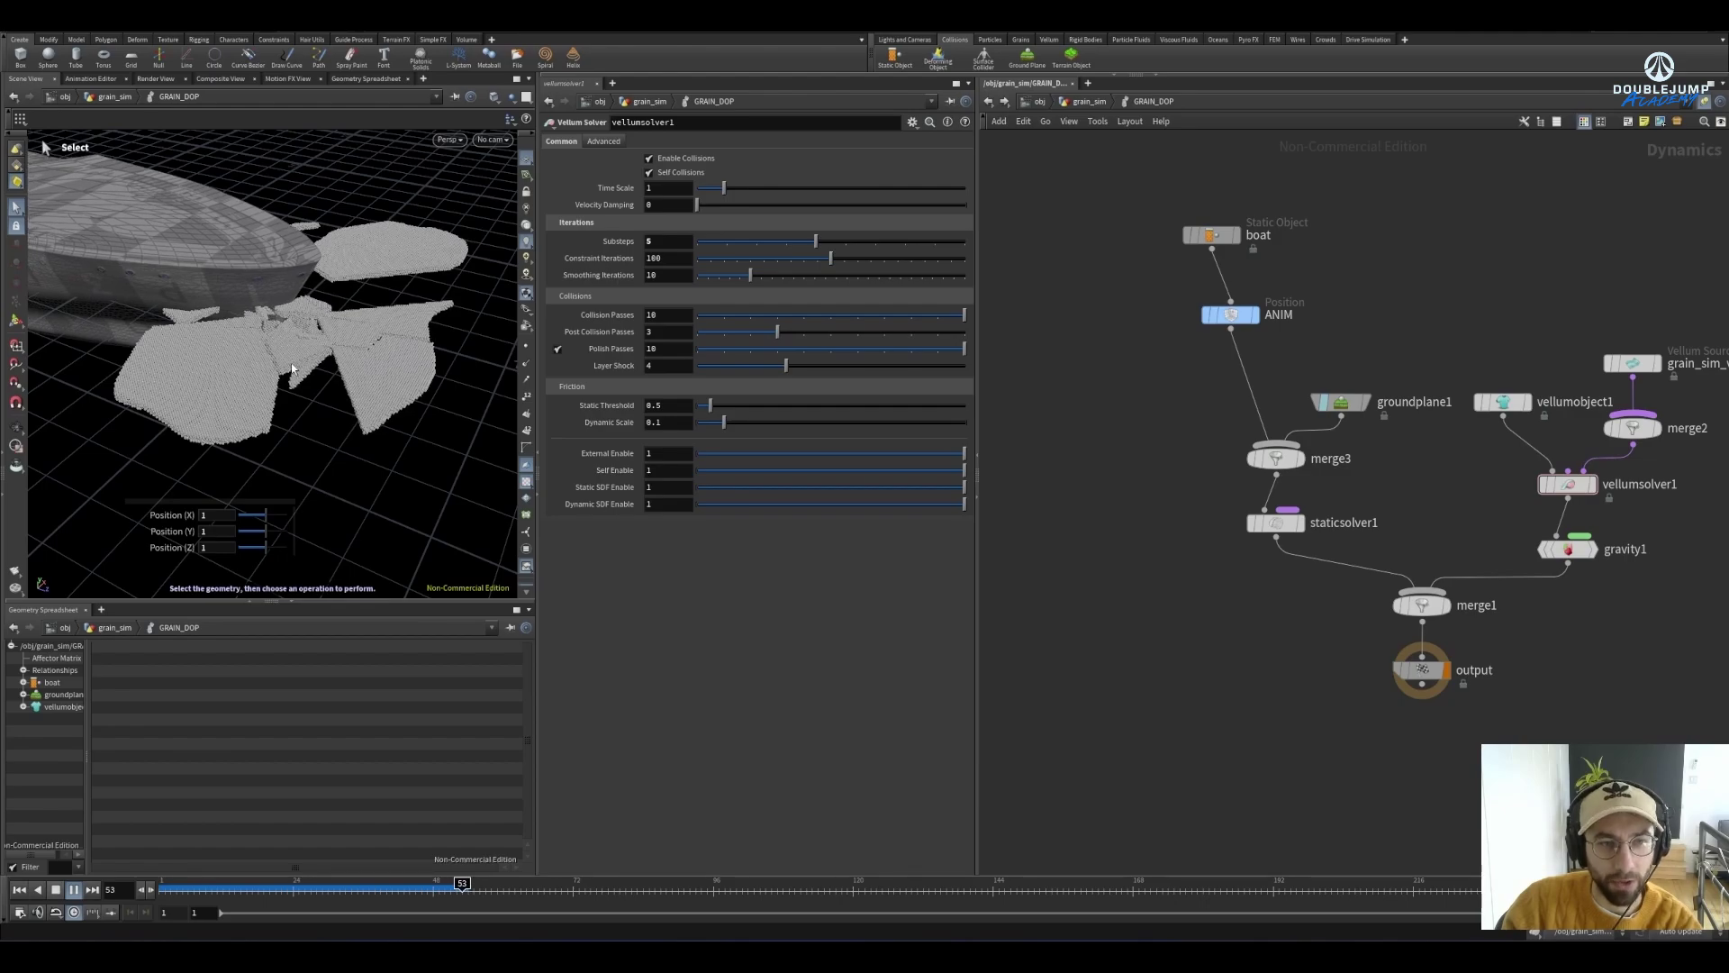
{"action": "key", "text": "Up"}
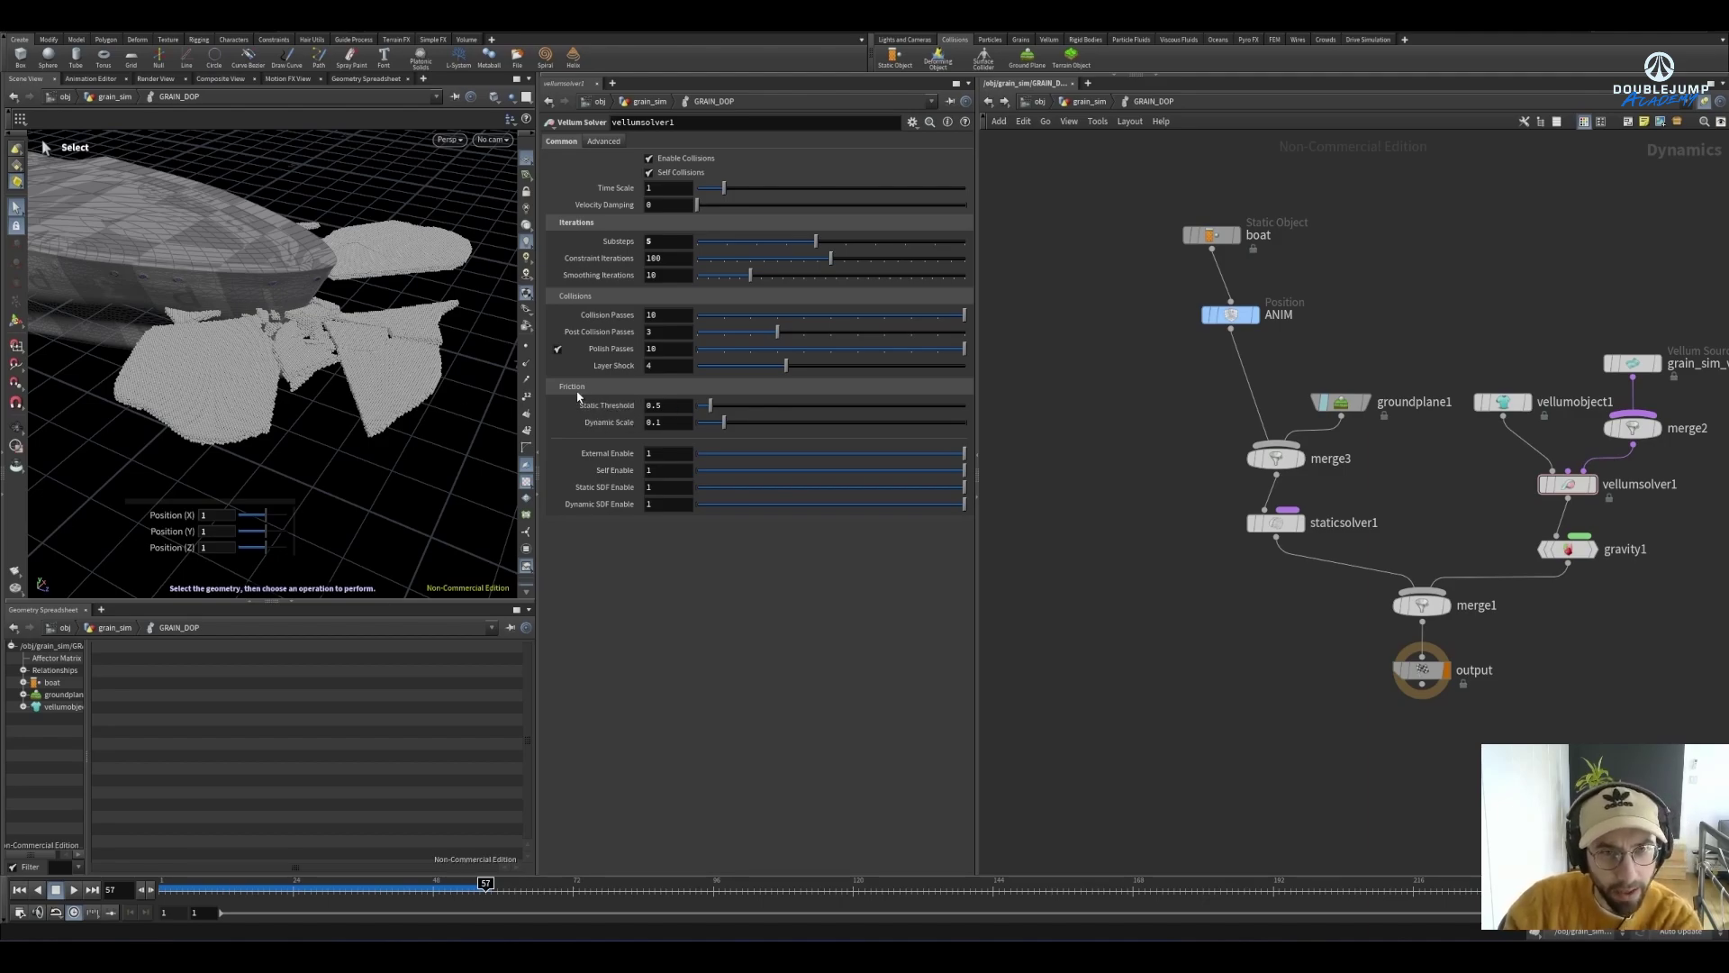
Set vellumsolver1's friction to a Static Threshold of 0.1, a Dynamic Scale of 1 and an External Enable of 0.1
{"action": "double_click", "coordinate": [651, 404]}
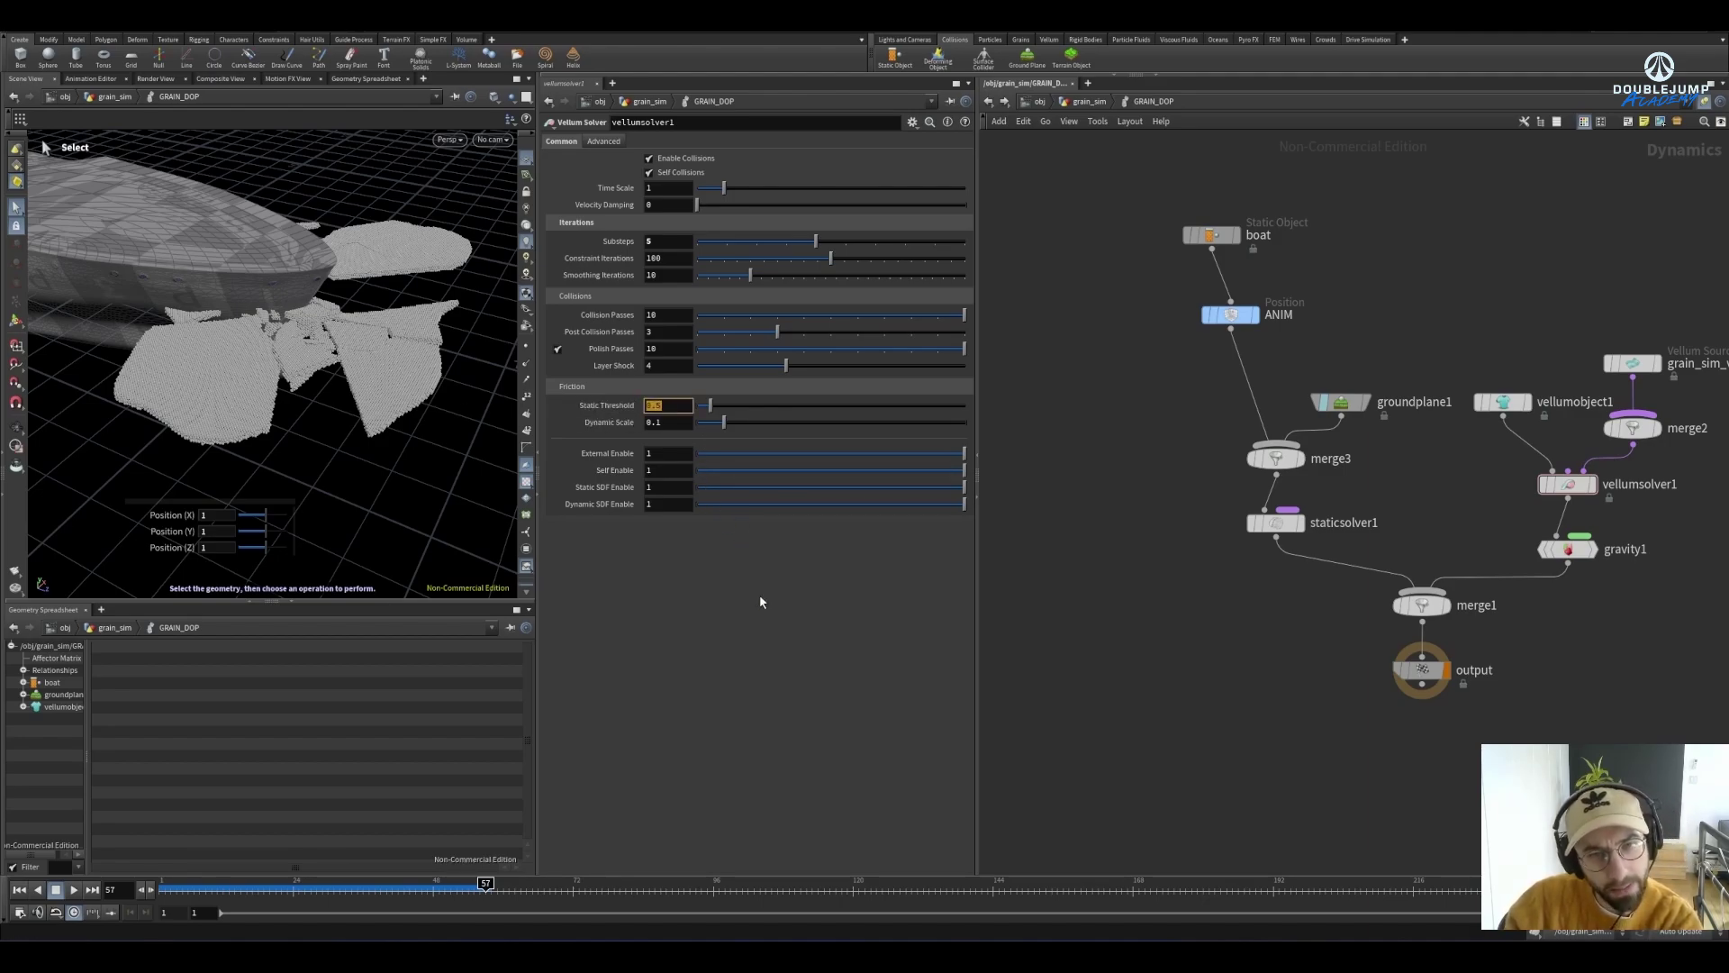
{"action": "type", "text": "0.1"}
{"action": "key", "text": "Return"}
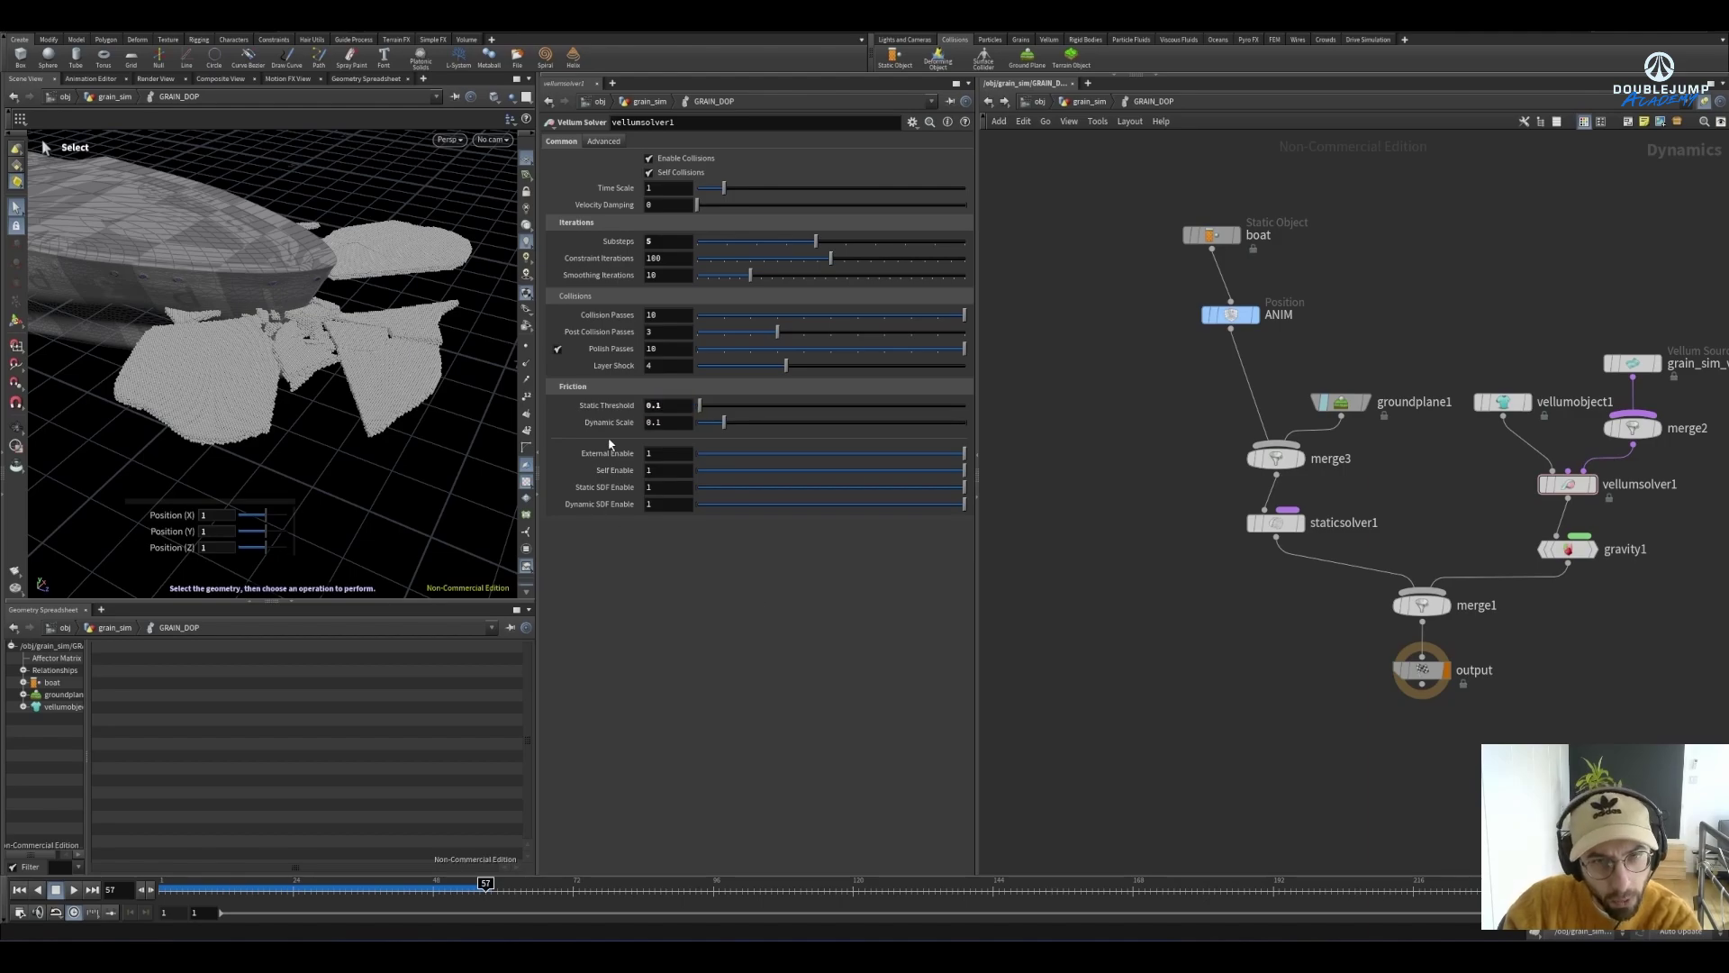
{"action": "double_click", "coordinate": [667, 422]}
{"action": "type", "text": "1"}
{"action": "key", "text": "Return"}
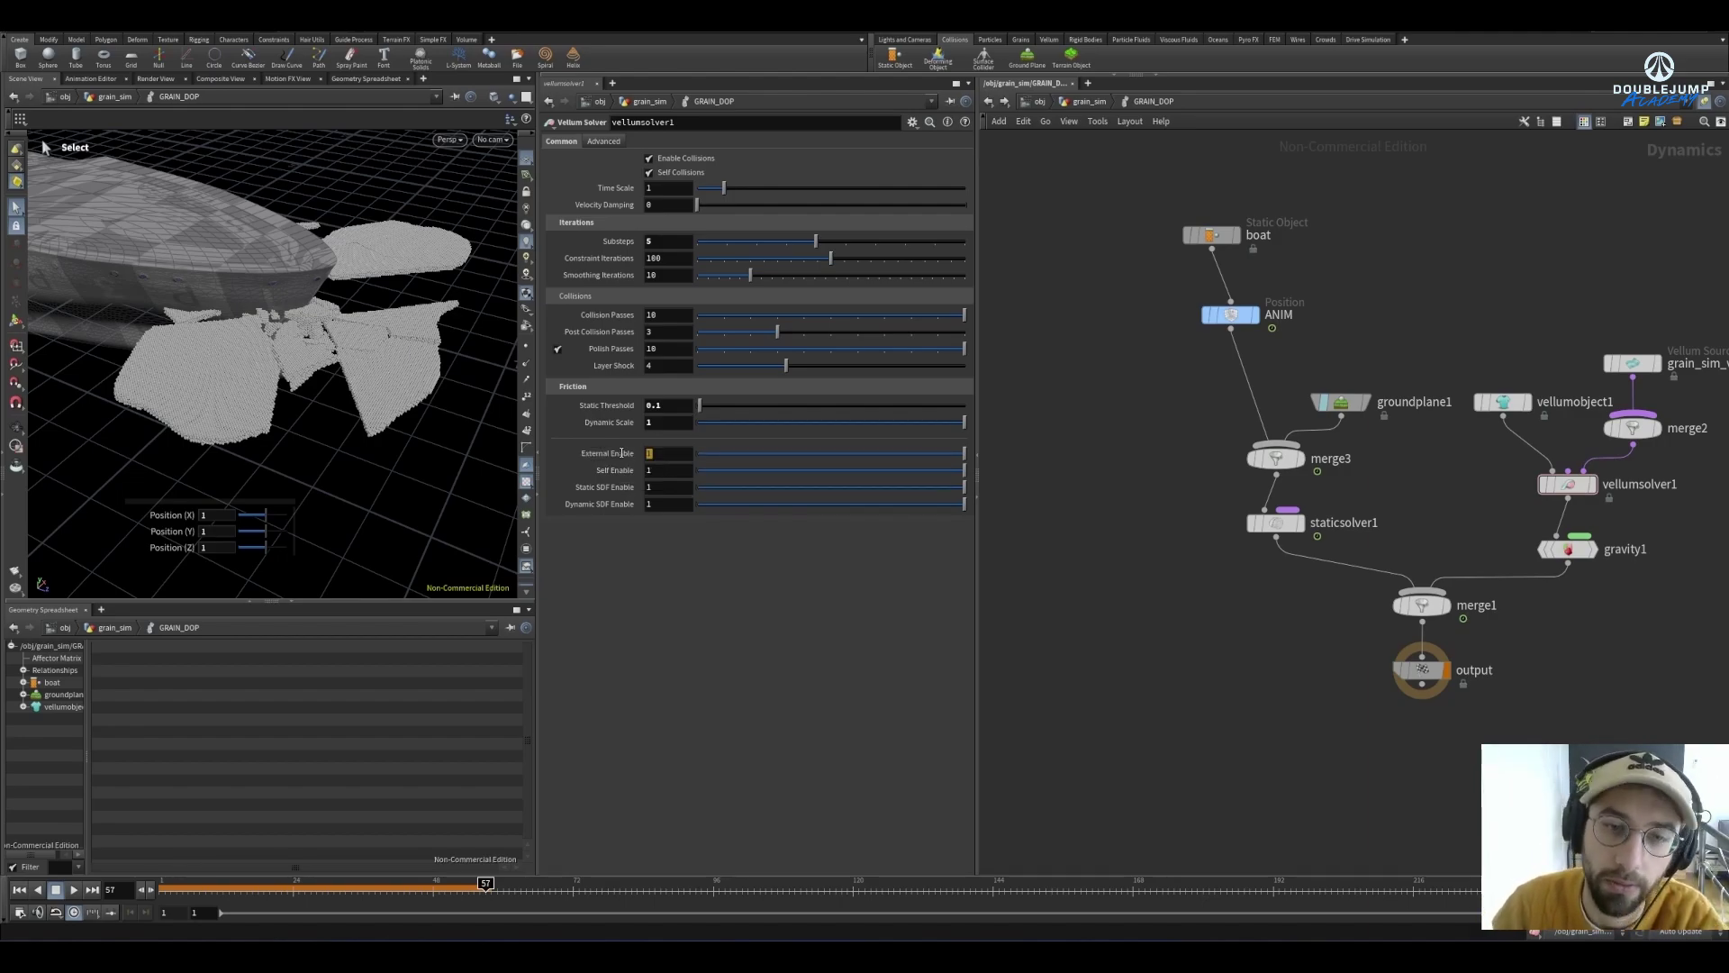
{"action": "type", "text": "0.1"}
{"action": "key", "text": "Return"}
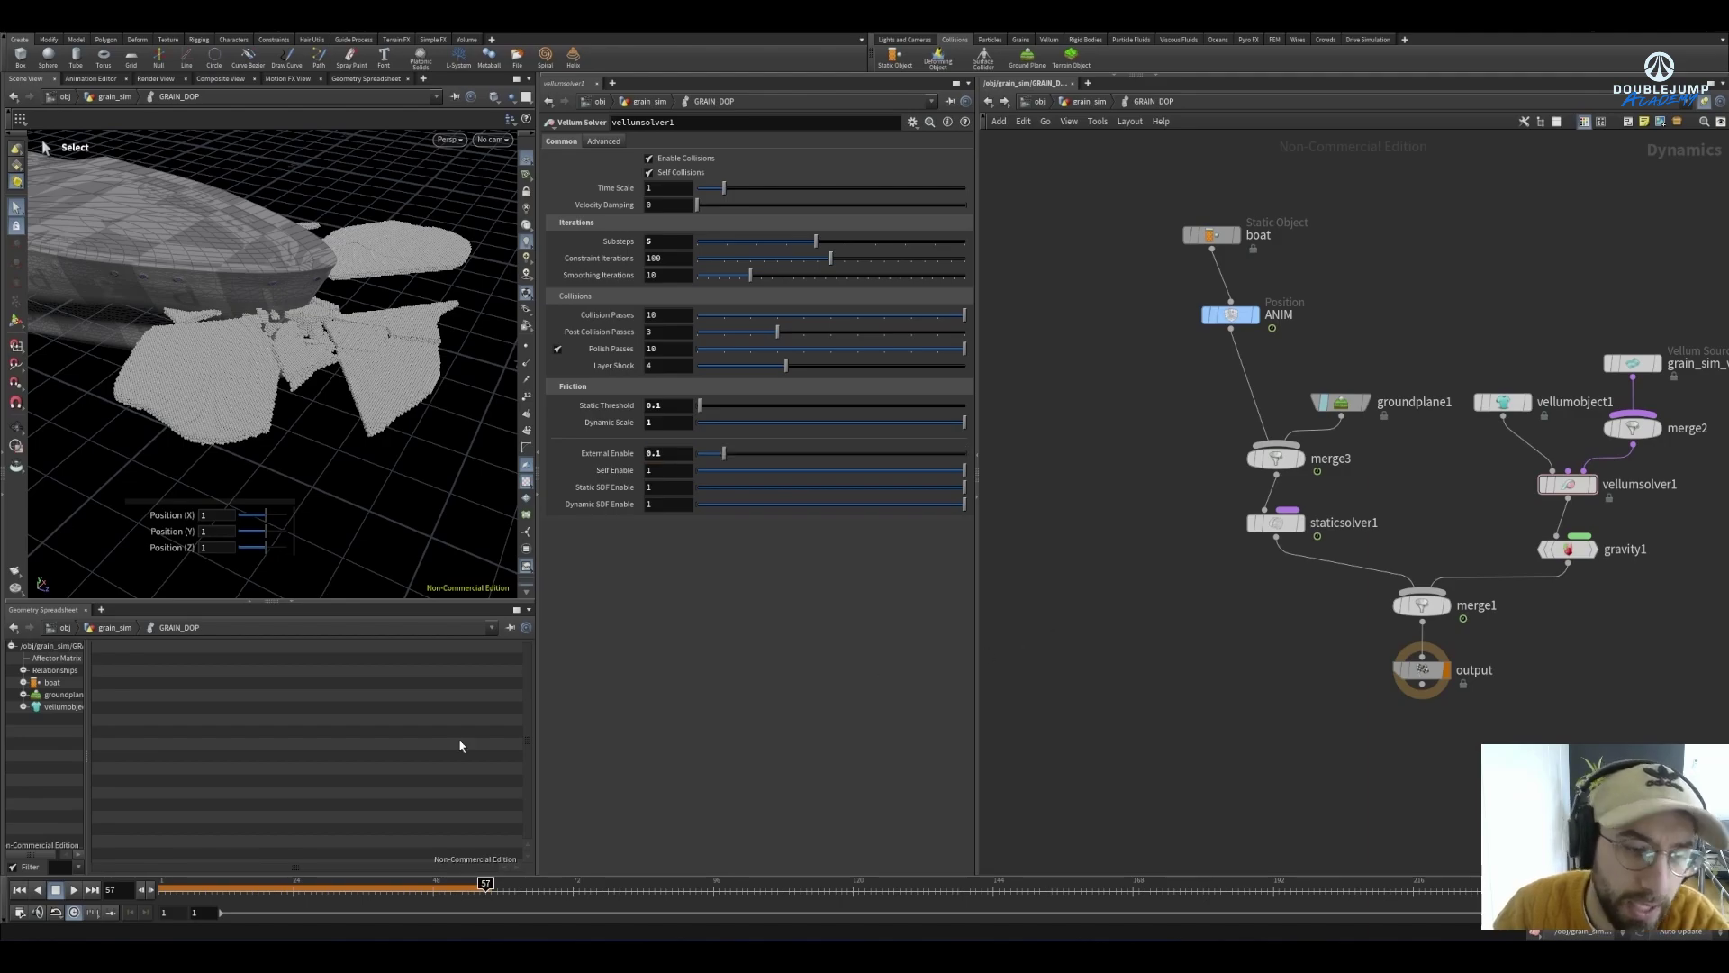
Replay the simulation from the start and examine from above how the pieces slide away from the boat
{"action": "key", "text": "Up"}
{"action": "key", "text": "ctrl+Up"}
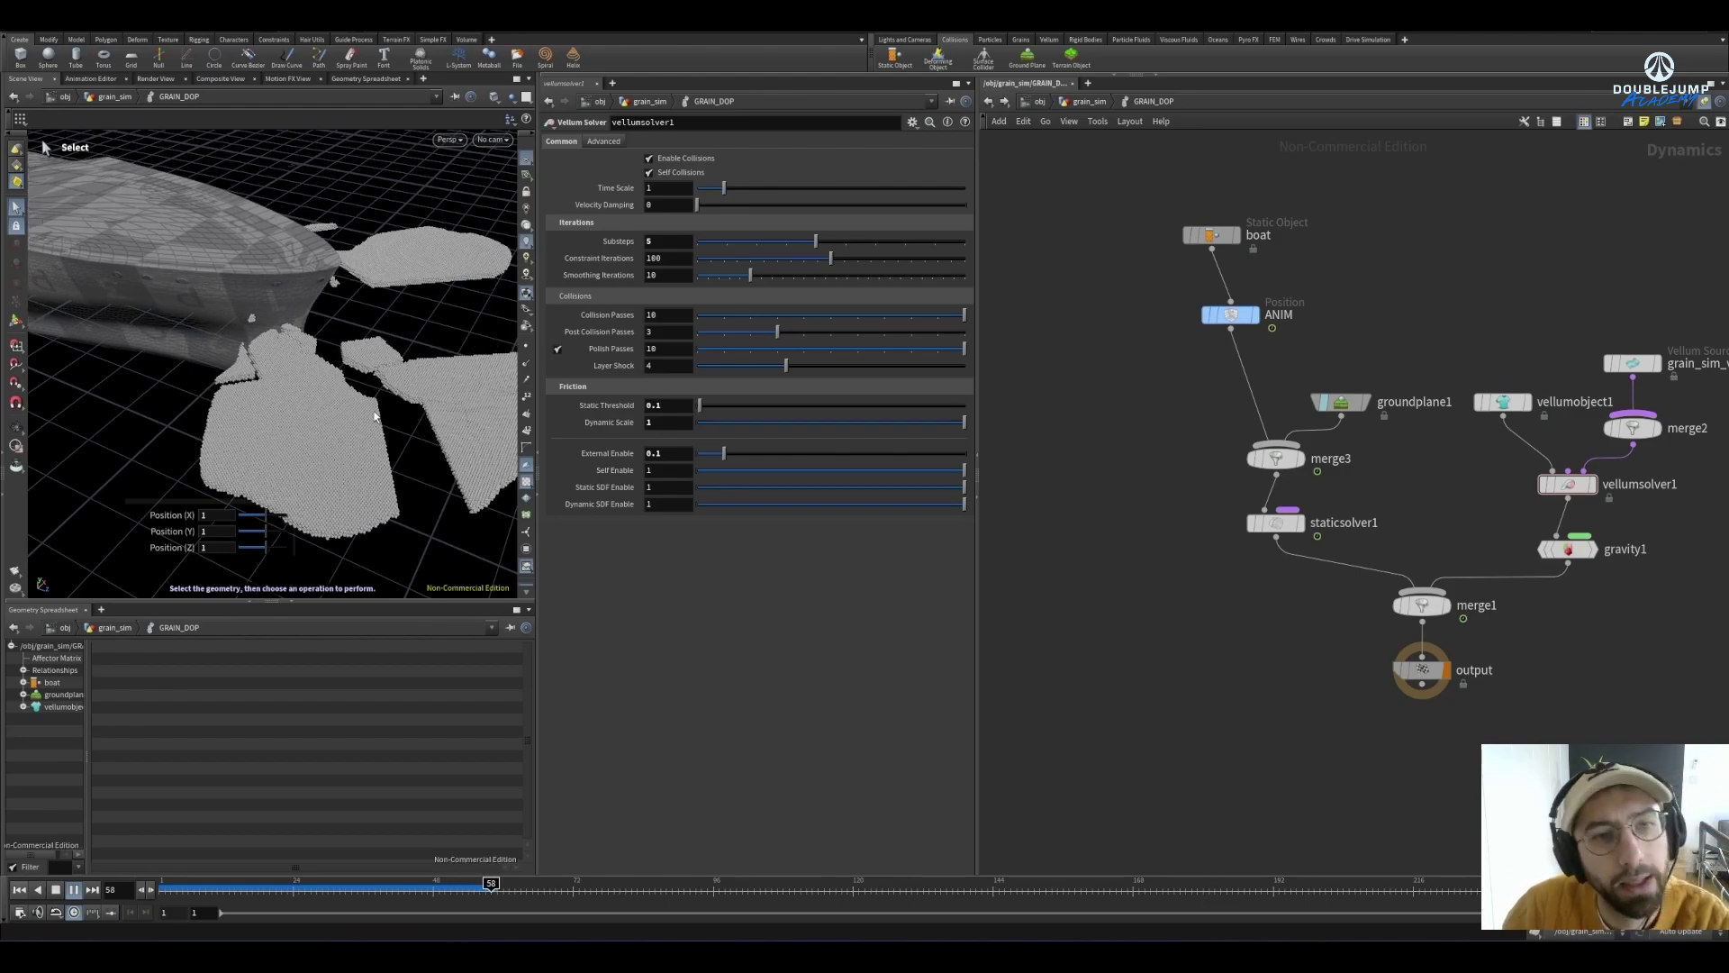
{"action": "key", "text": "Escape"}
{"action": "left_click_drag", "start_coordinate": [377, 411], "coordinate": [162, 386]}
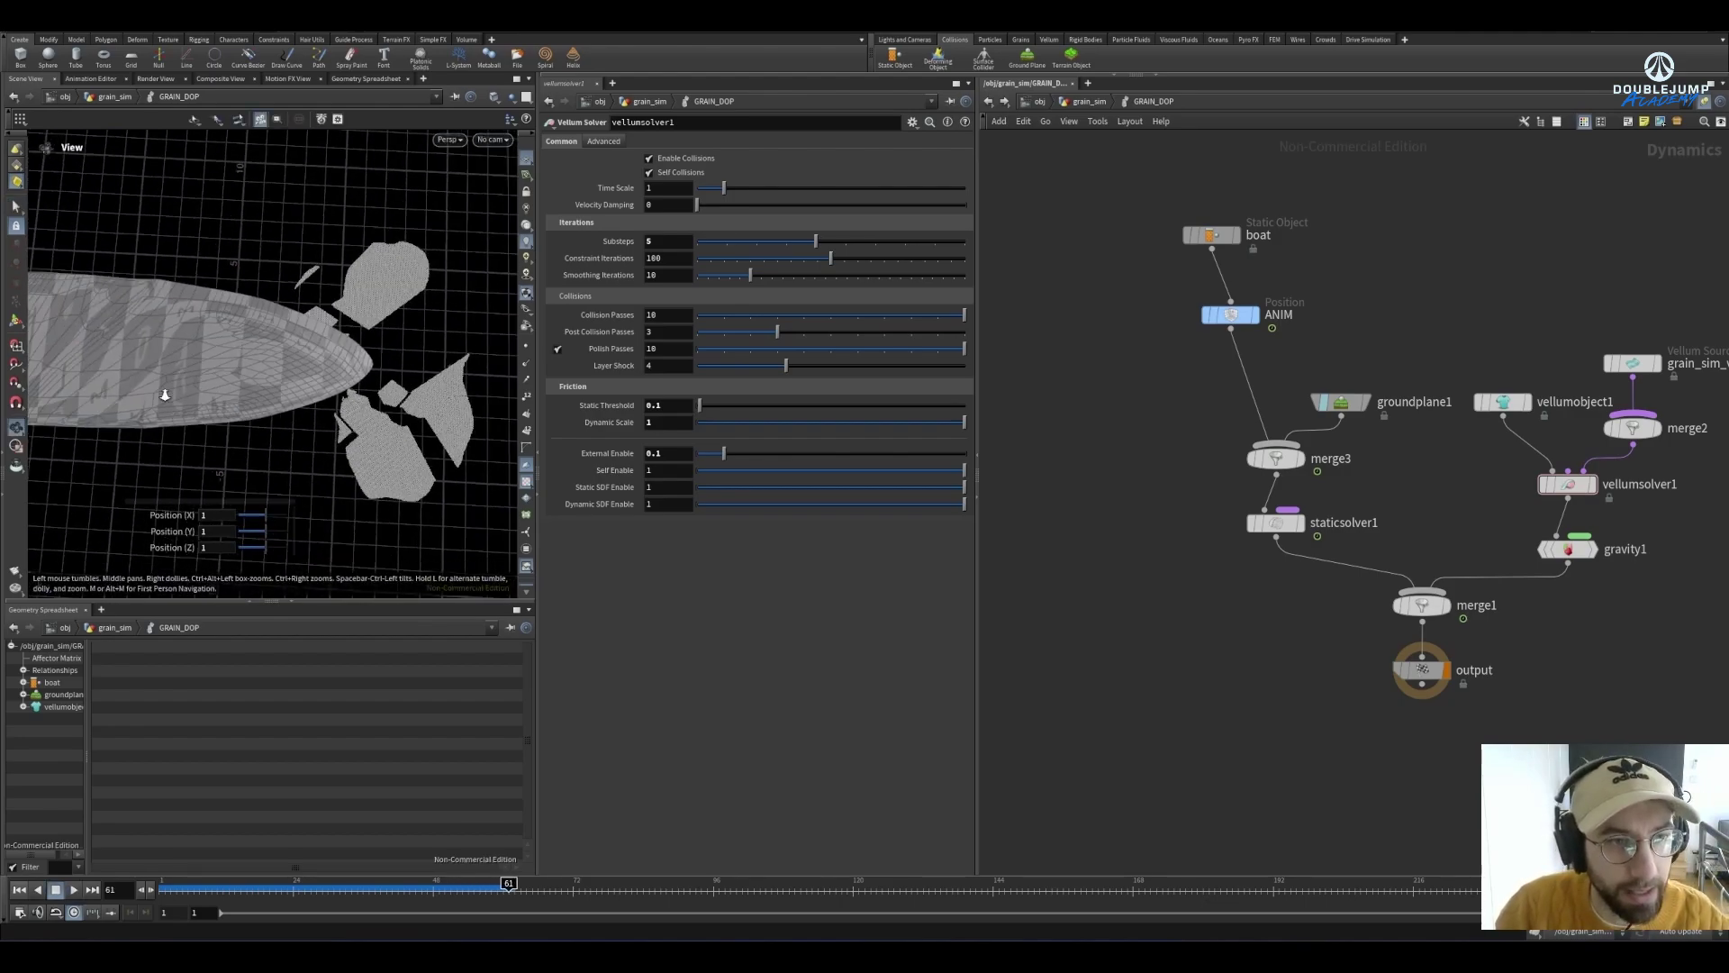
{"action": "key", "text": "s"}
{"action": "left_click_drag", "start_coordinate": [249, 883], "coordinate": [398, 884]}
{"action": "key", "text": "Up"}
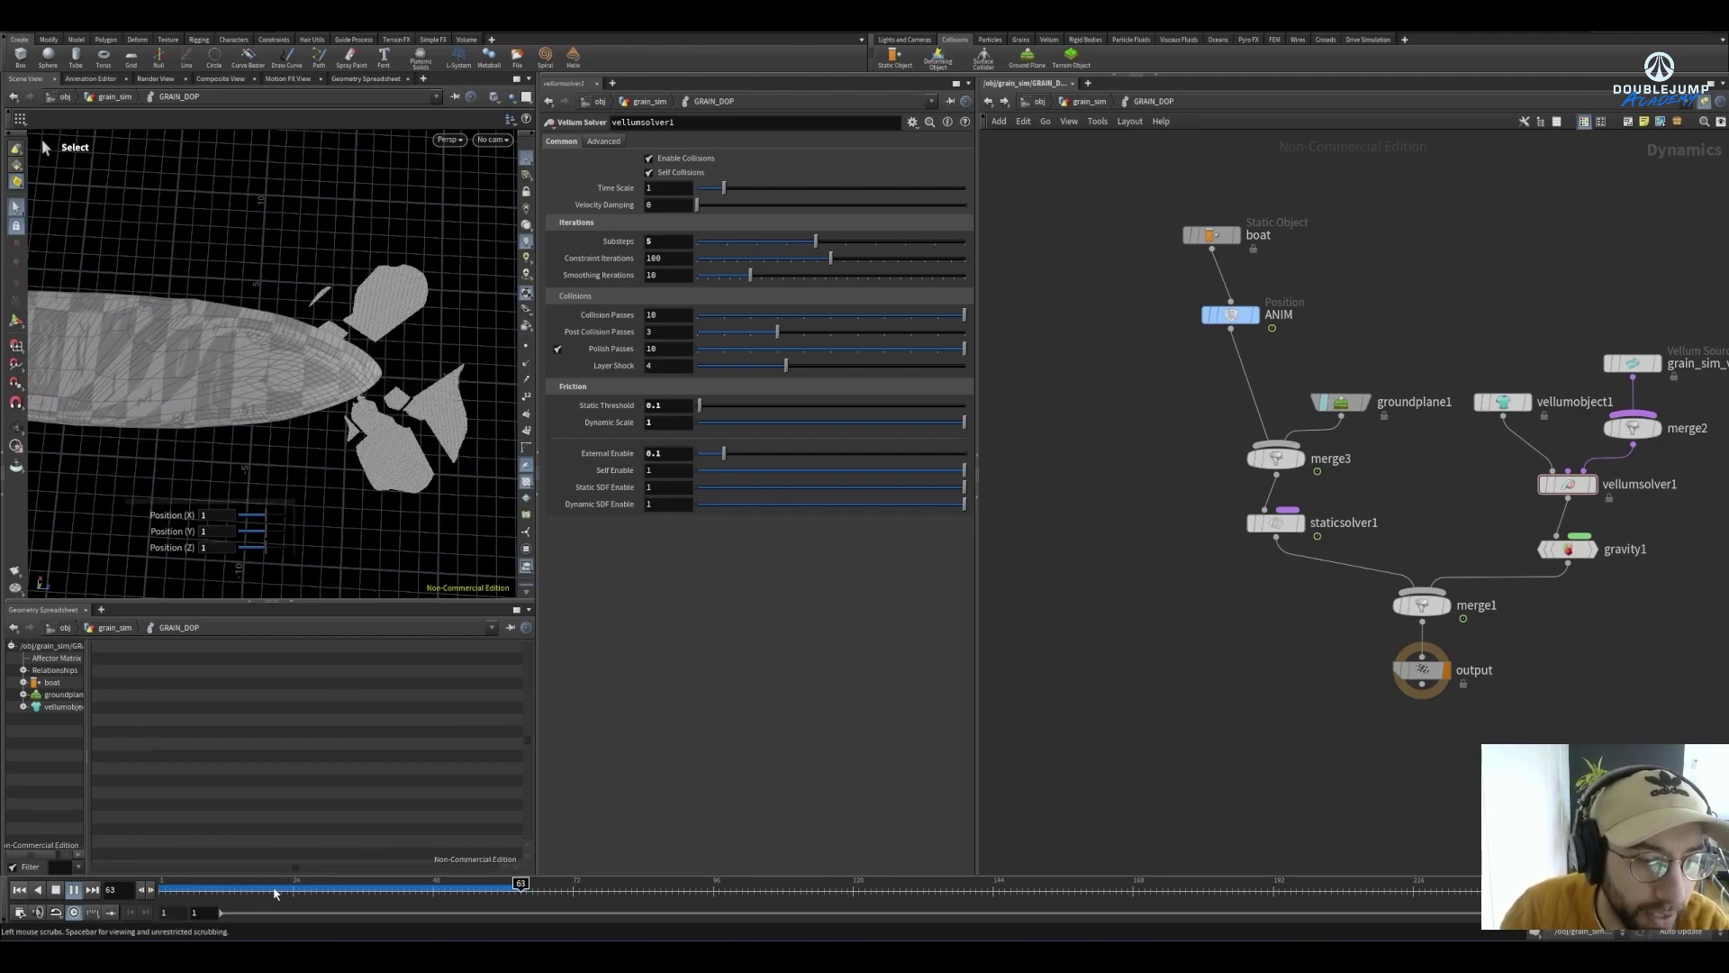
{"action": "left_click_drag", "start_coordinate": [273, 883], "coordinate": [420, 845]}
{"action": "key", "text": "s"}
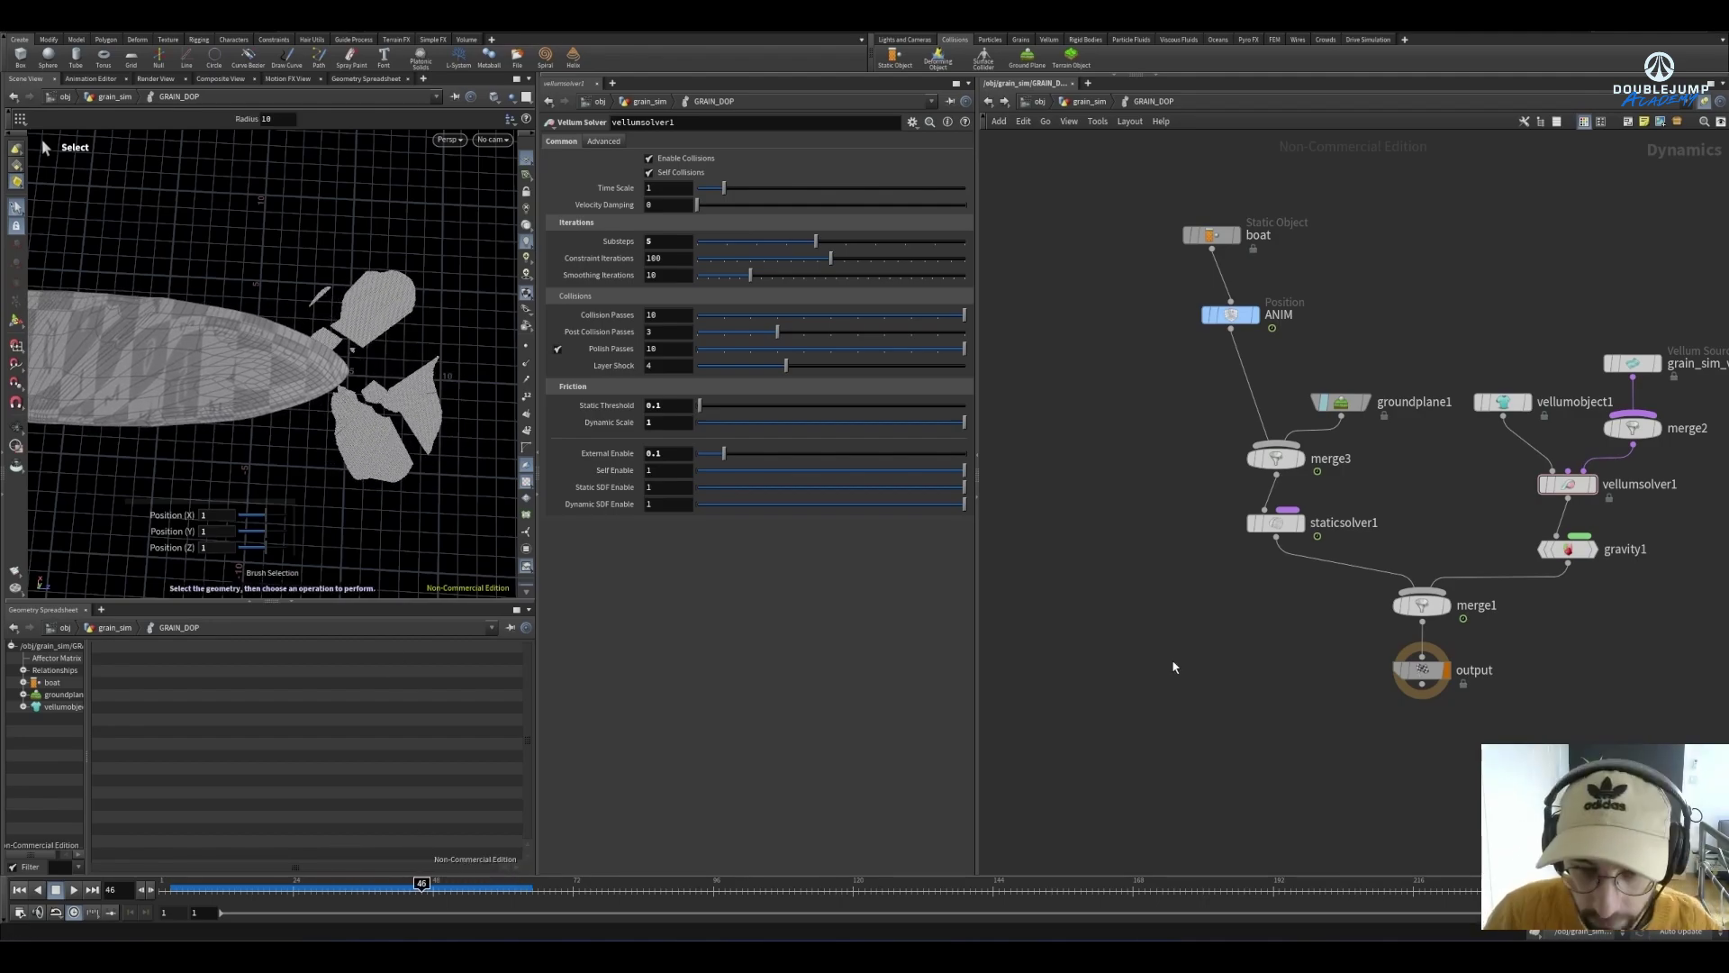
Add a POP Drag node to the DOP network and connect it to vellumsolver1's middle input
{"action": "key", "text": "Tab"}
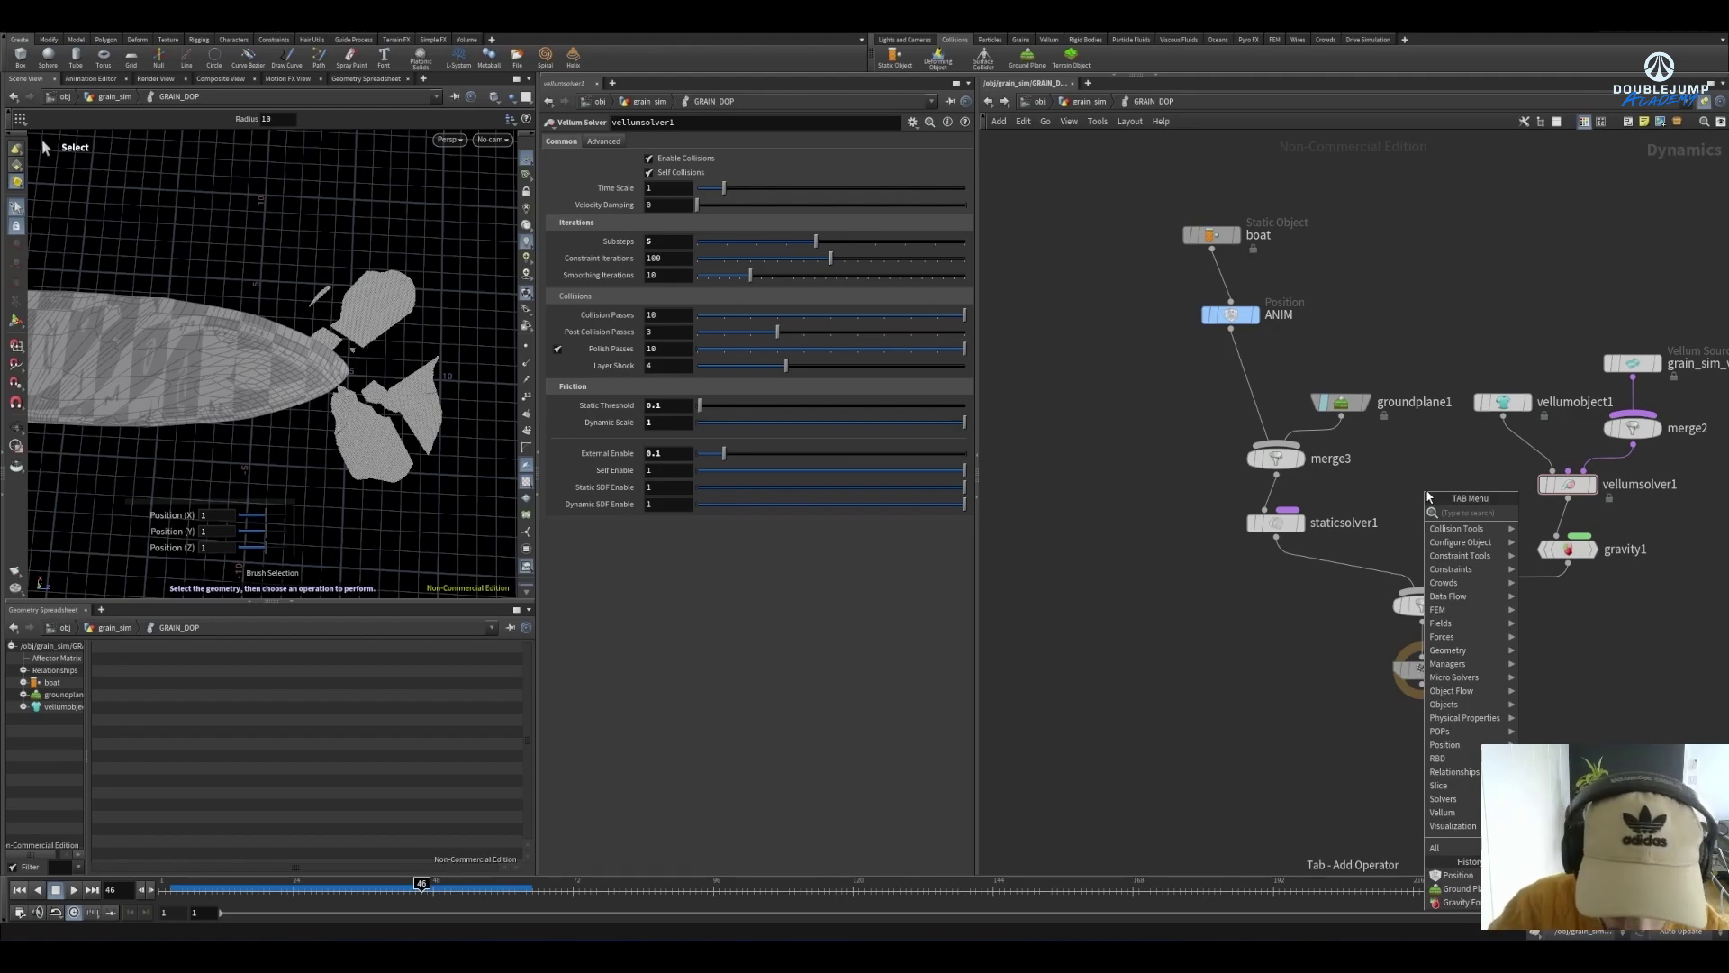
{"action": "type", "text": "pop drag"}
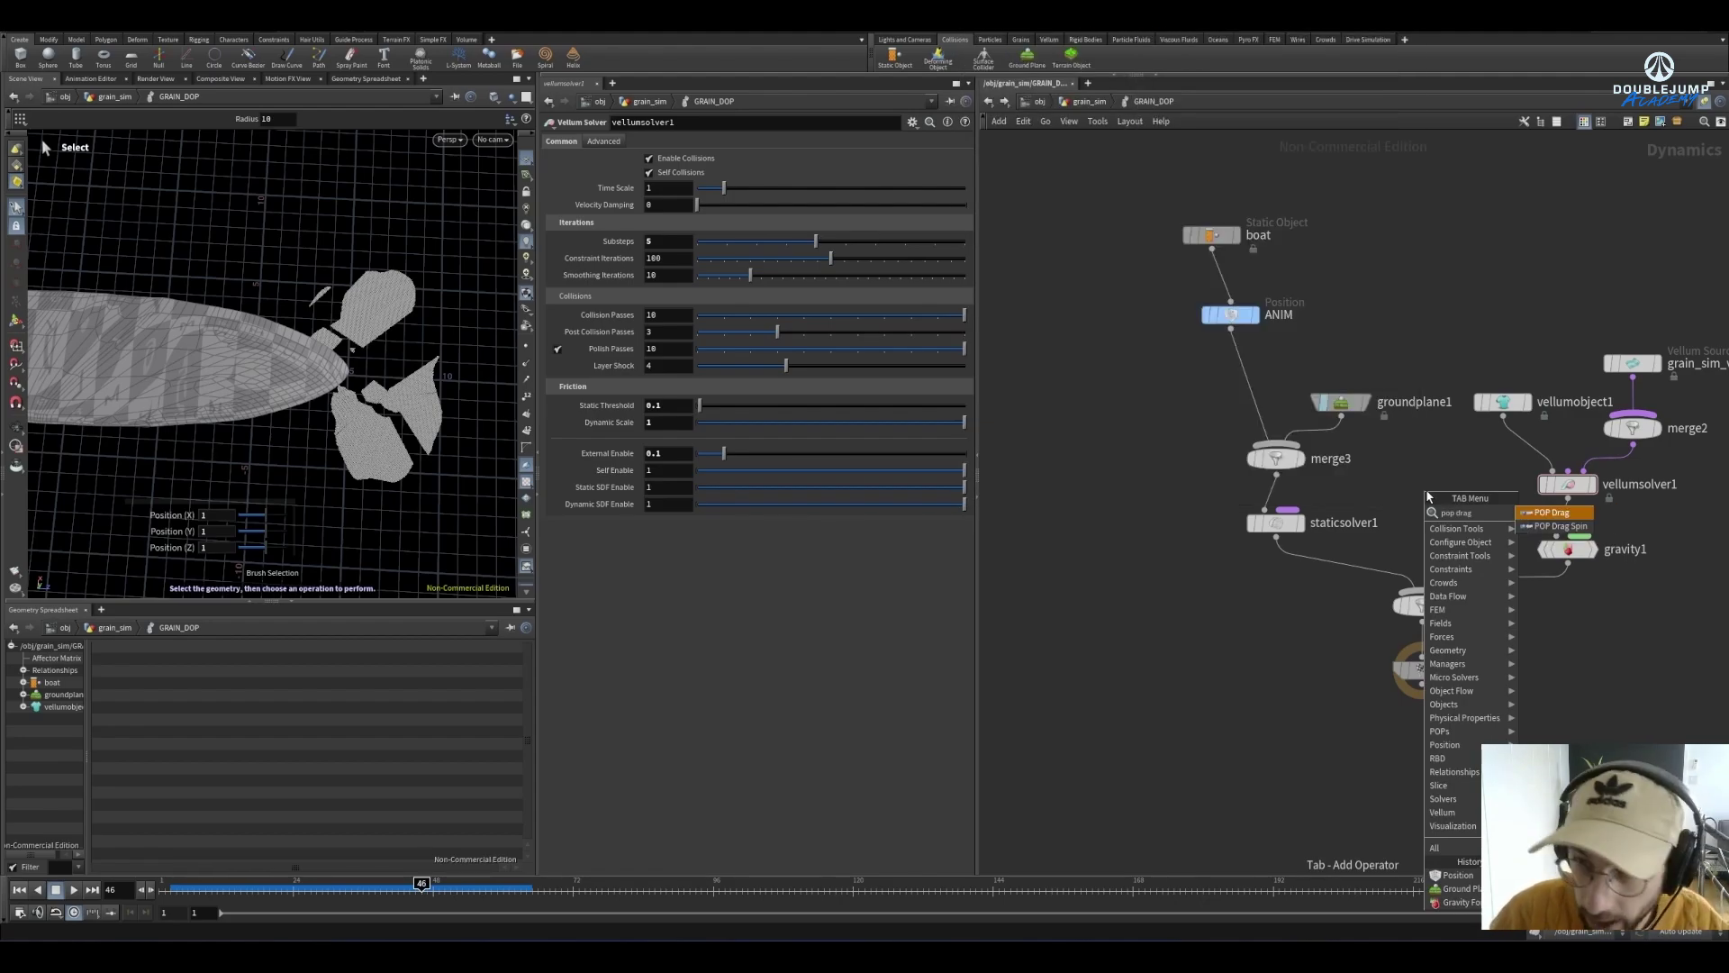
{"action": "key", "text": "Return"}
{"action": "left_click", "coordinate": [1596, 249]}
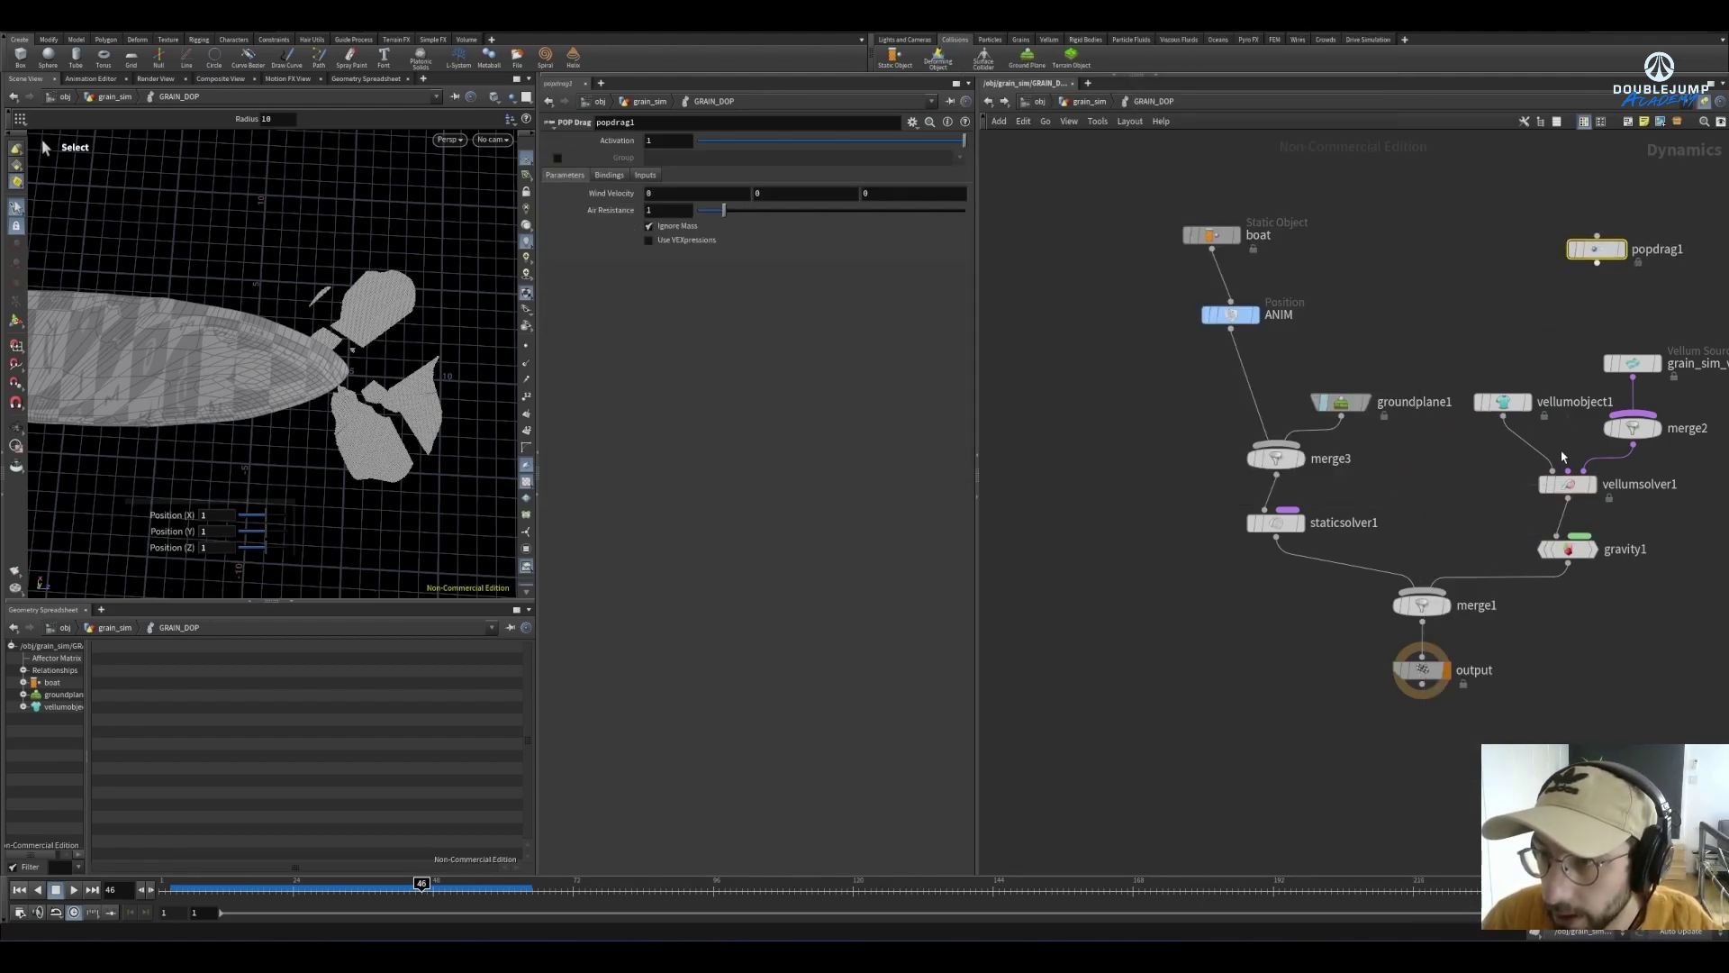
{"action": "left_click", "coordinate": [1568, 471]}
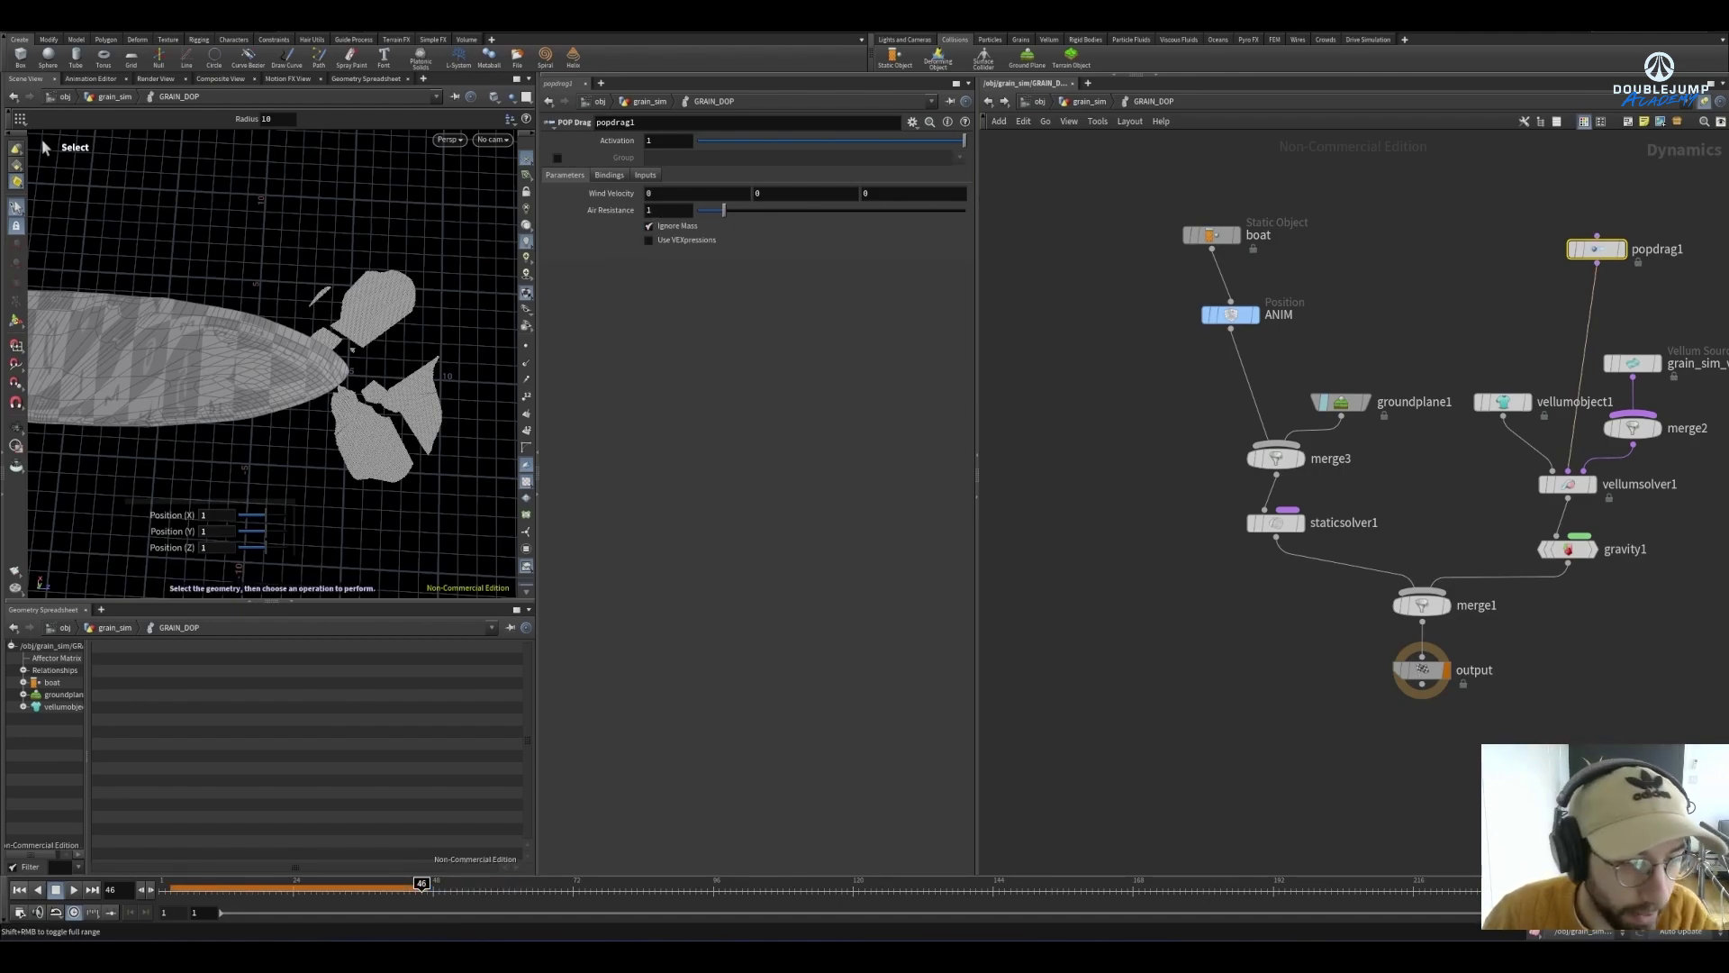
Replay the simulation from frame 1 with the drag force, temporarily hiding the boat, and scrub through the resulting frames
{"action": "left_click", "coordinate": [19, 889]}
{"action": "left_click", "coordinate": [74, 889]}
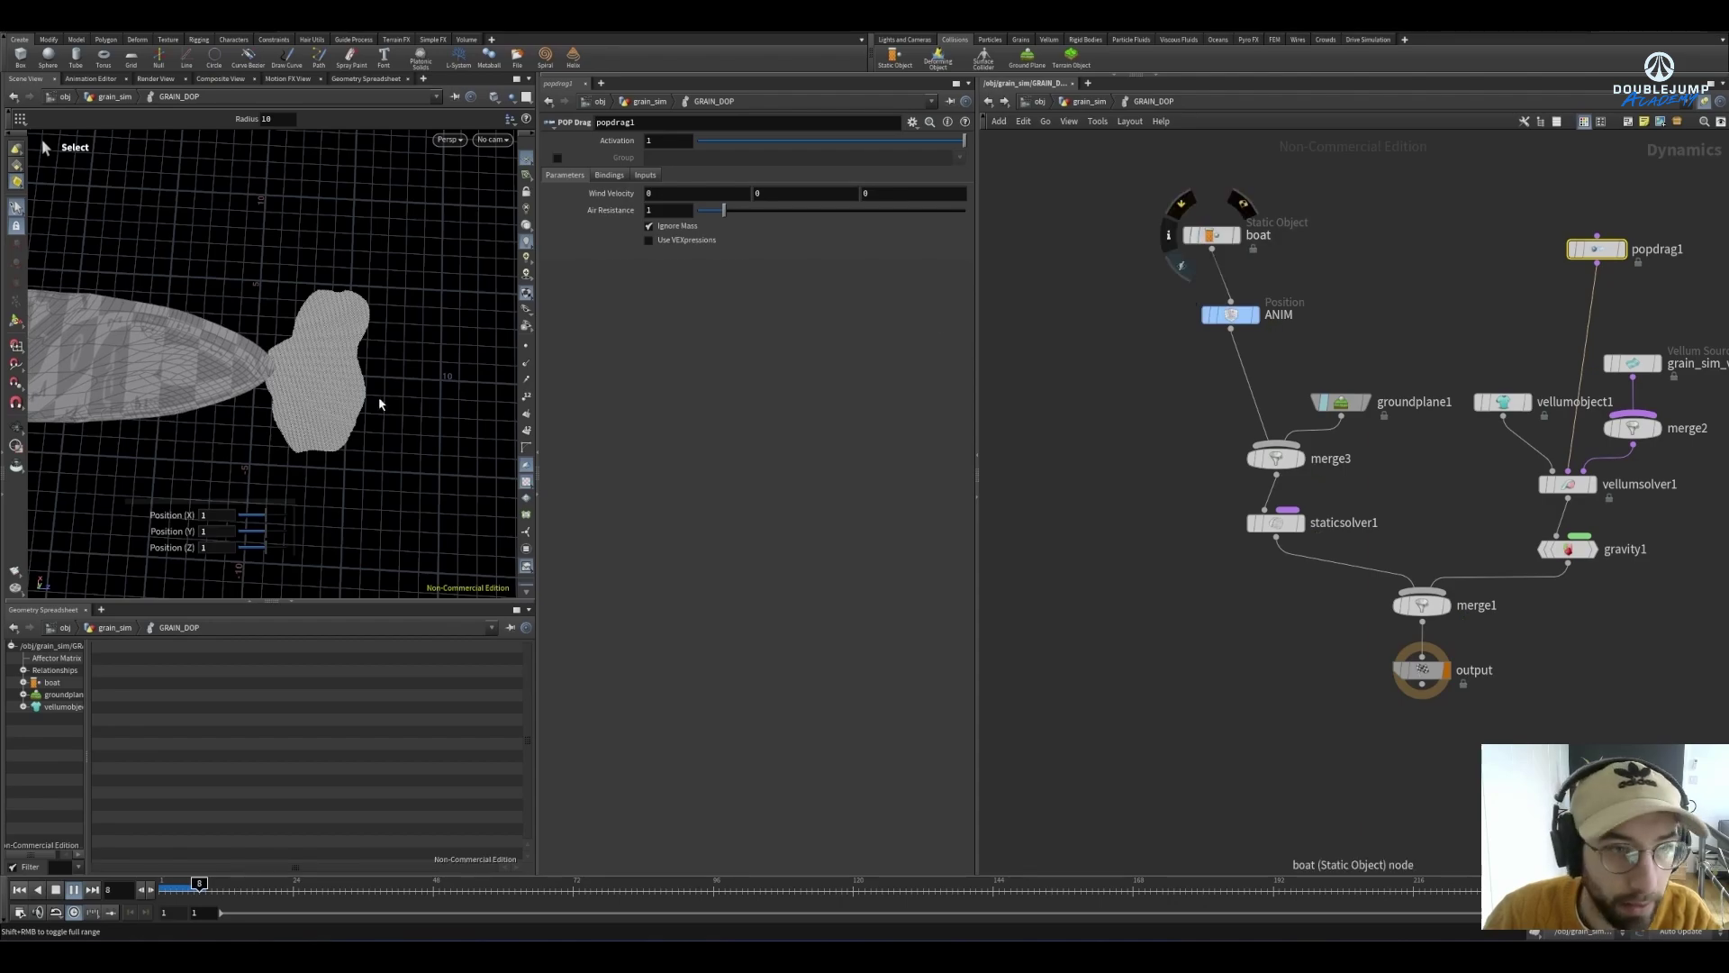
{"action": "left_click", "coordinate": [1193, 238]}
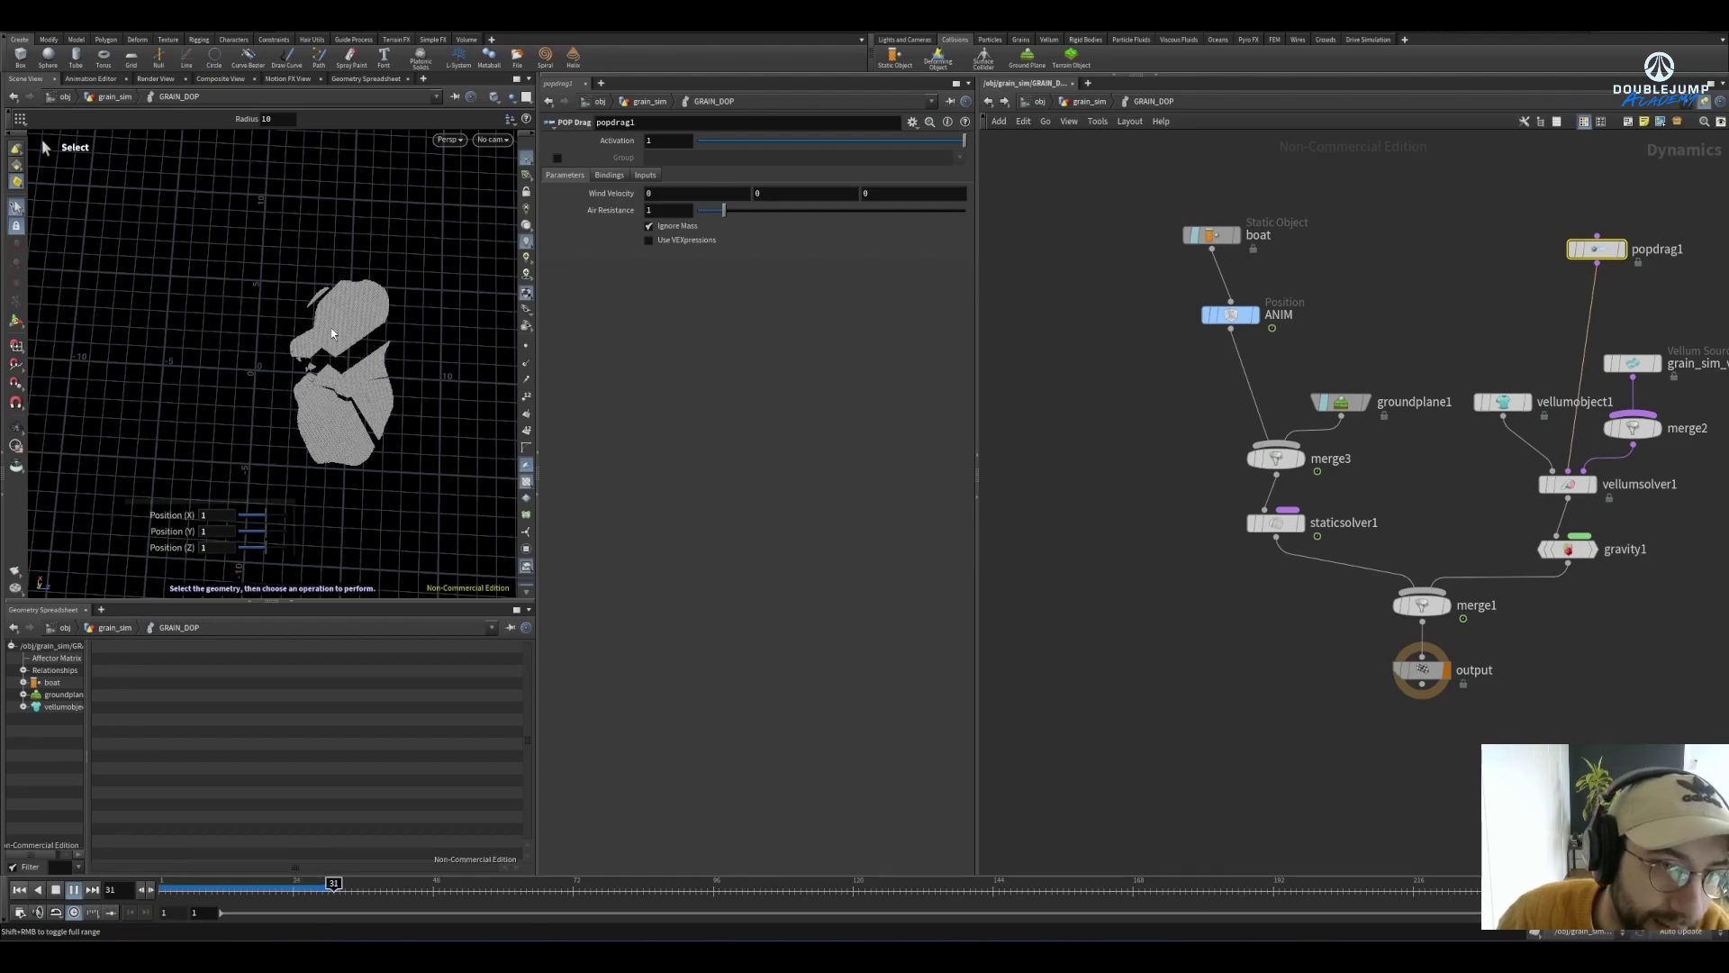
{"action": "left_click", "coordinate": [1191, 236]}
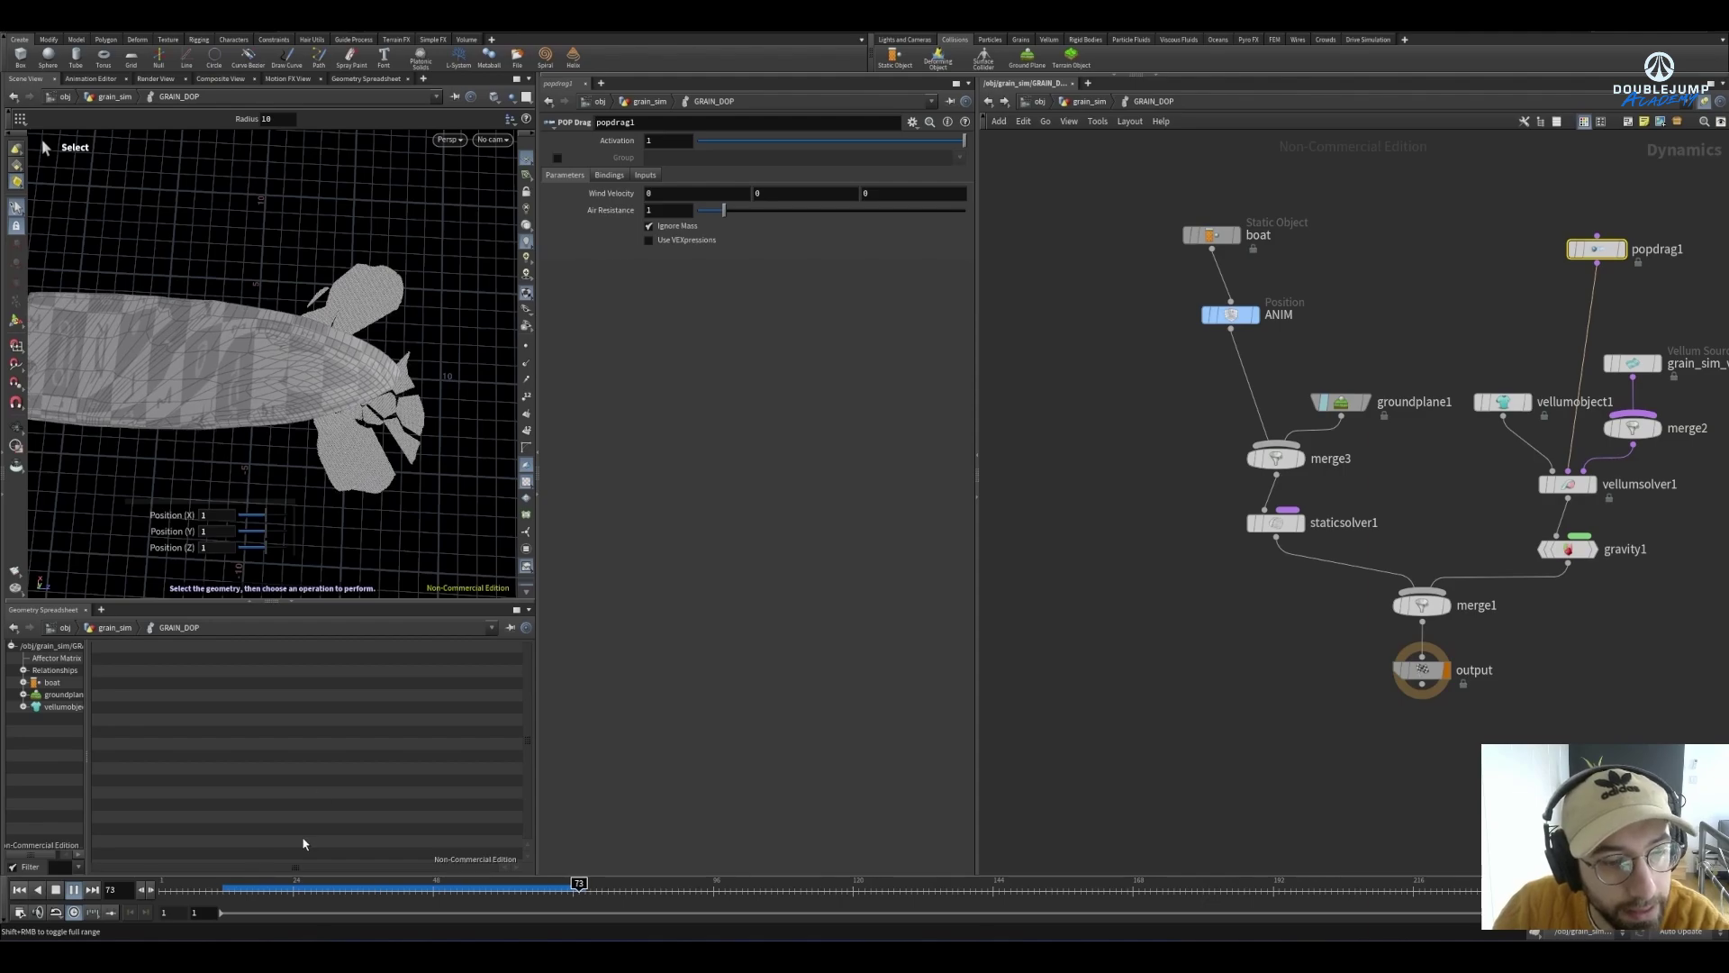
{"action": "left_click", "coordinate": [260, 895]}
{"action": "left_click_drag", "start_coordinate": [261, 898], "coordinate": [491, 885]}
{"action": "left_click", "coordinate": [1089, 699]}
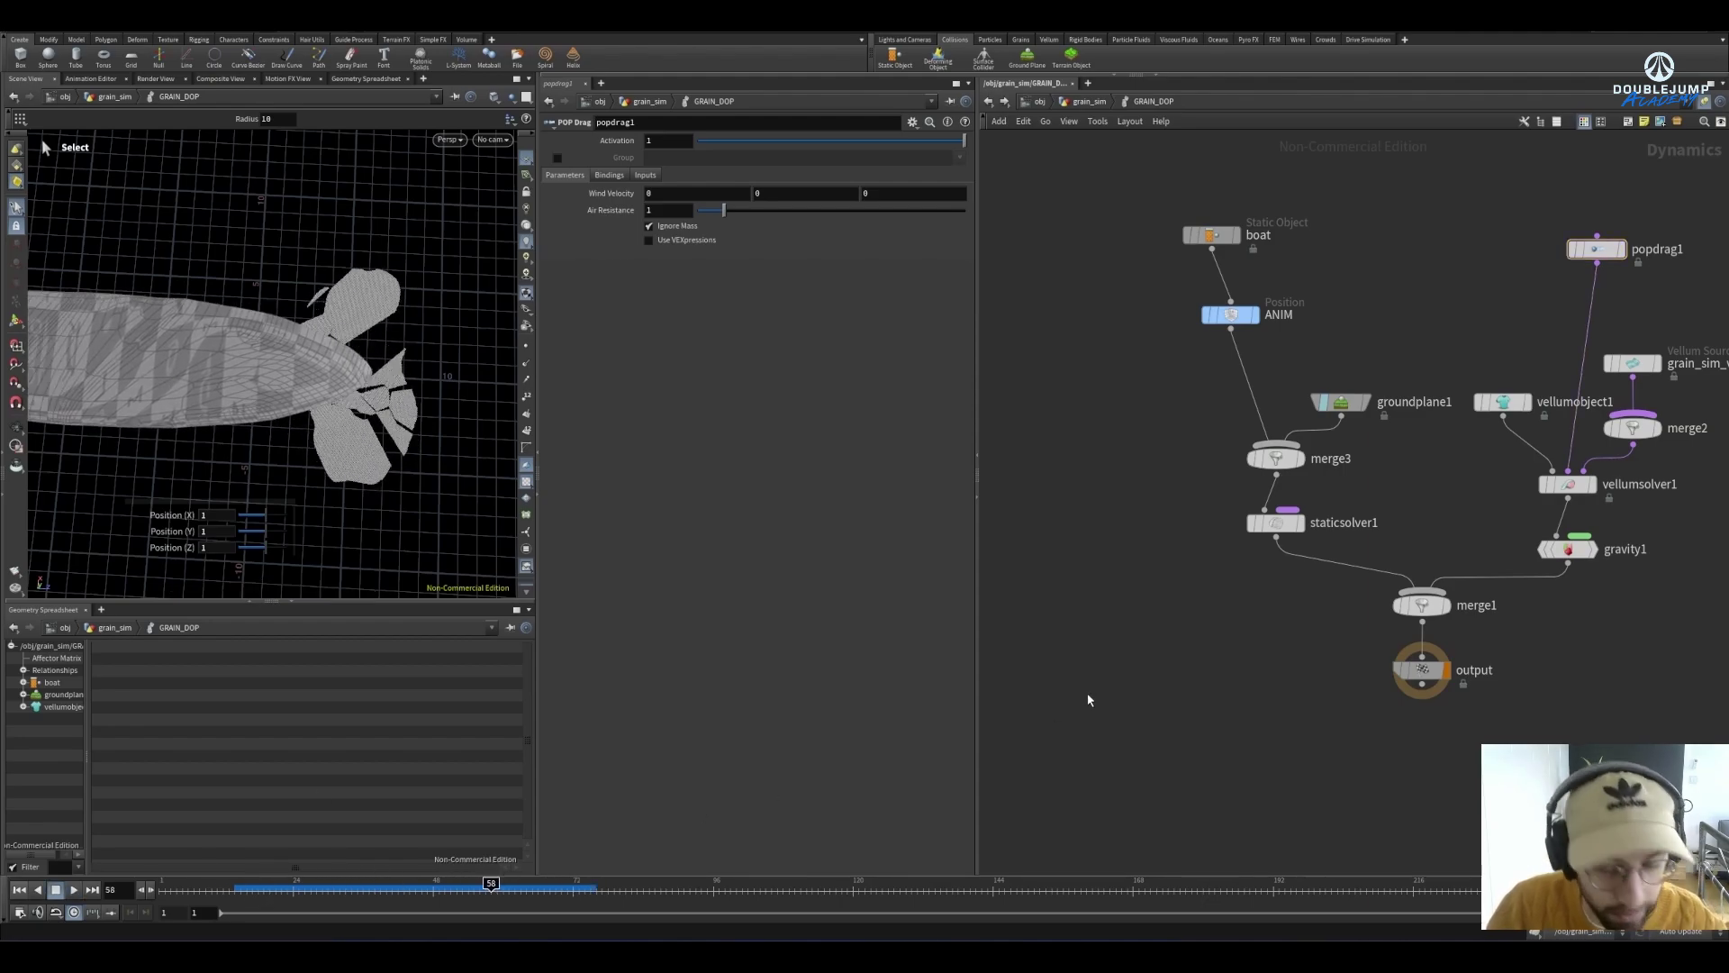
{"action": "left_click_drag", "start_coordinate": [252, 886], "coordinate": [288, 883]}
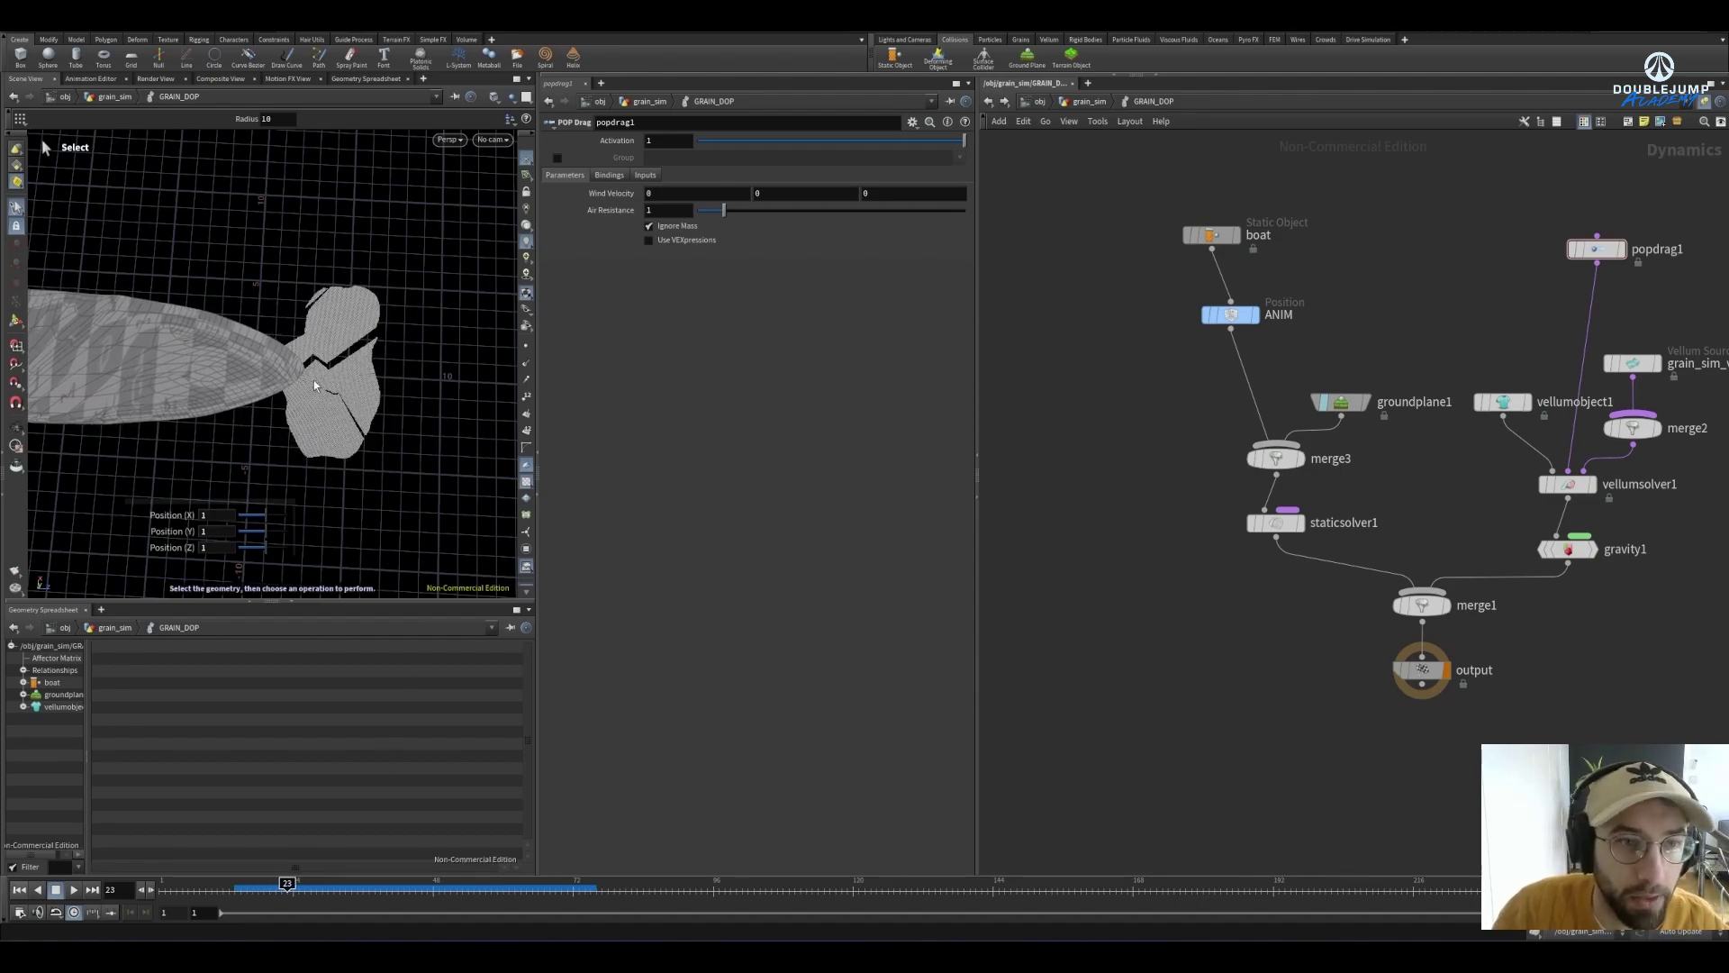
Create a camera from the current top view, tilt it slightly, and unlock the camera from the view
{"action": "left_click", "coordinate": [904, 40]}
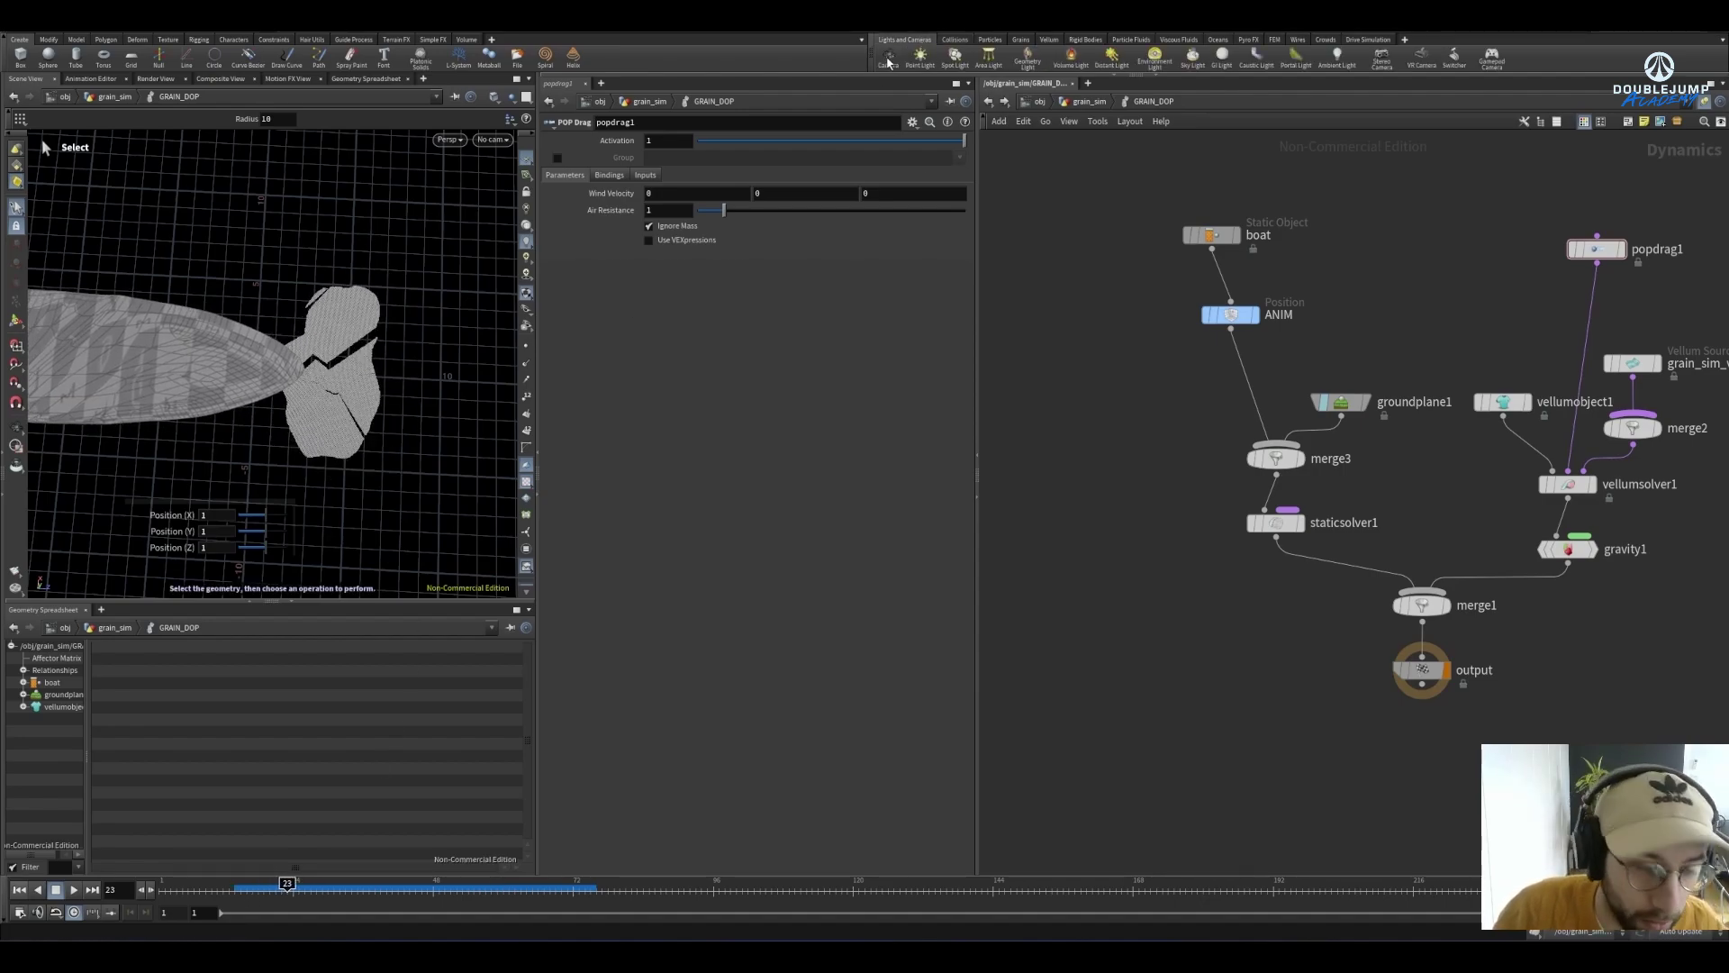
{"action": "left_click", "coordinate": [888, 61], "text": "ctrl"}
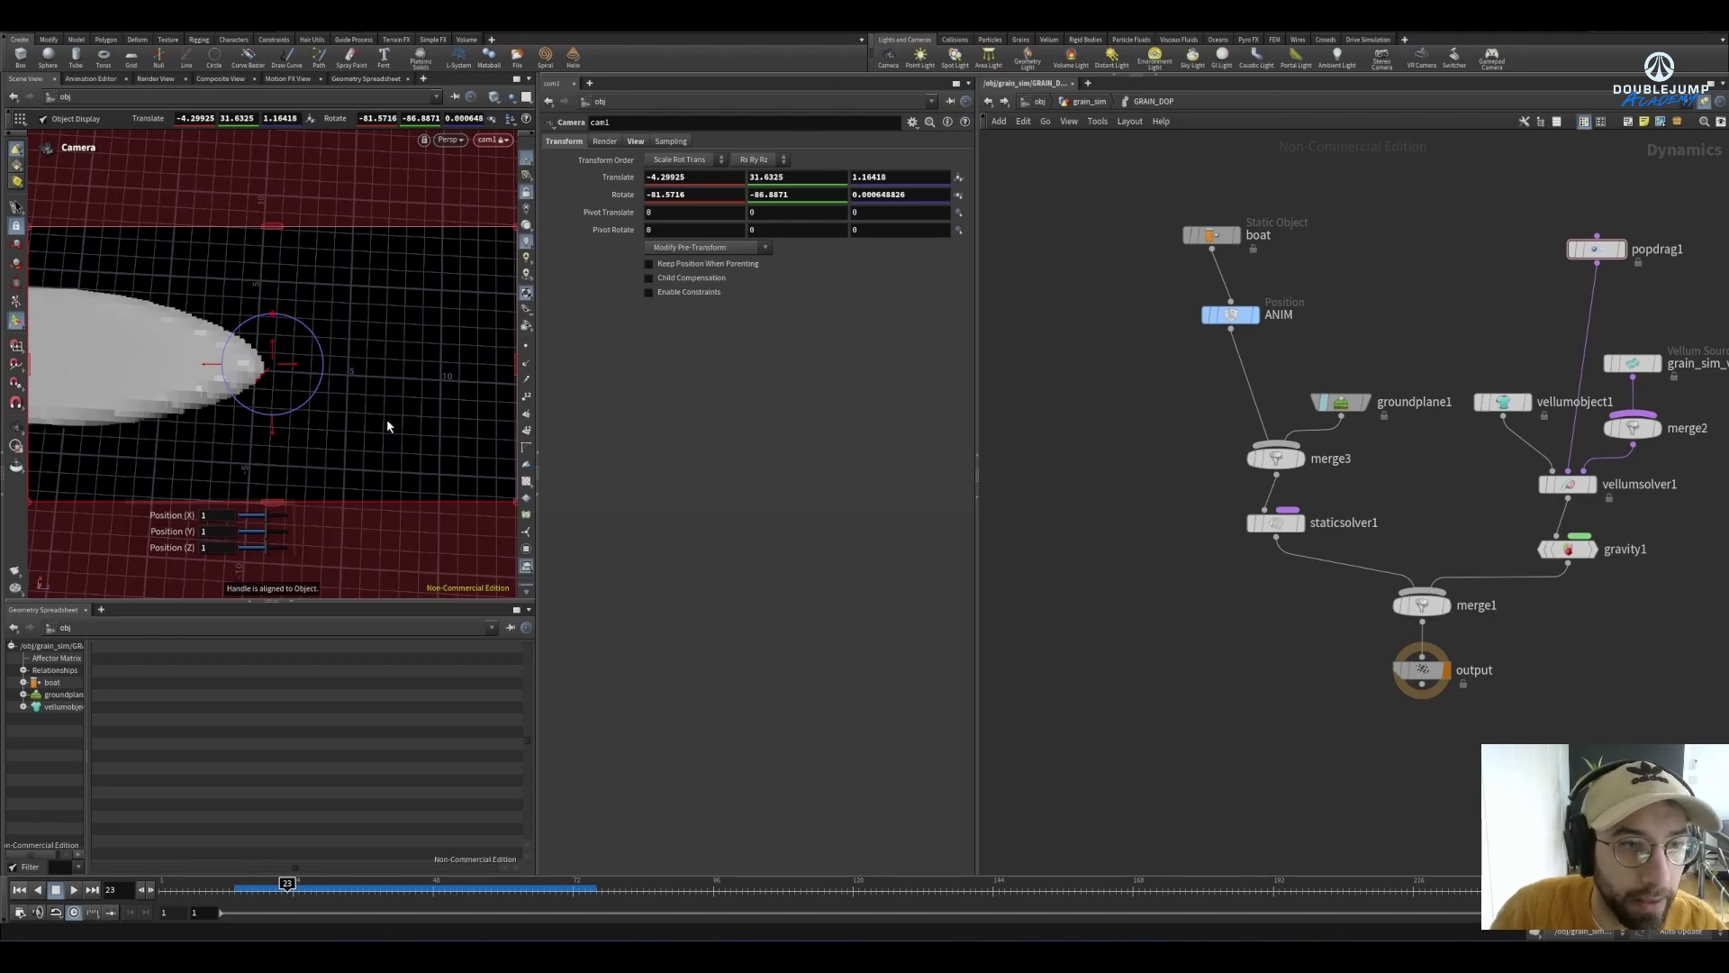
{"action": "left_click_drag", "start_coordinate": [281, 396], "coordinate": [273, 324], "text": "alt"}
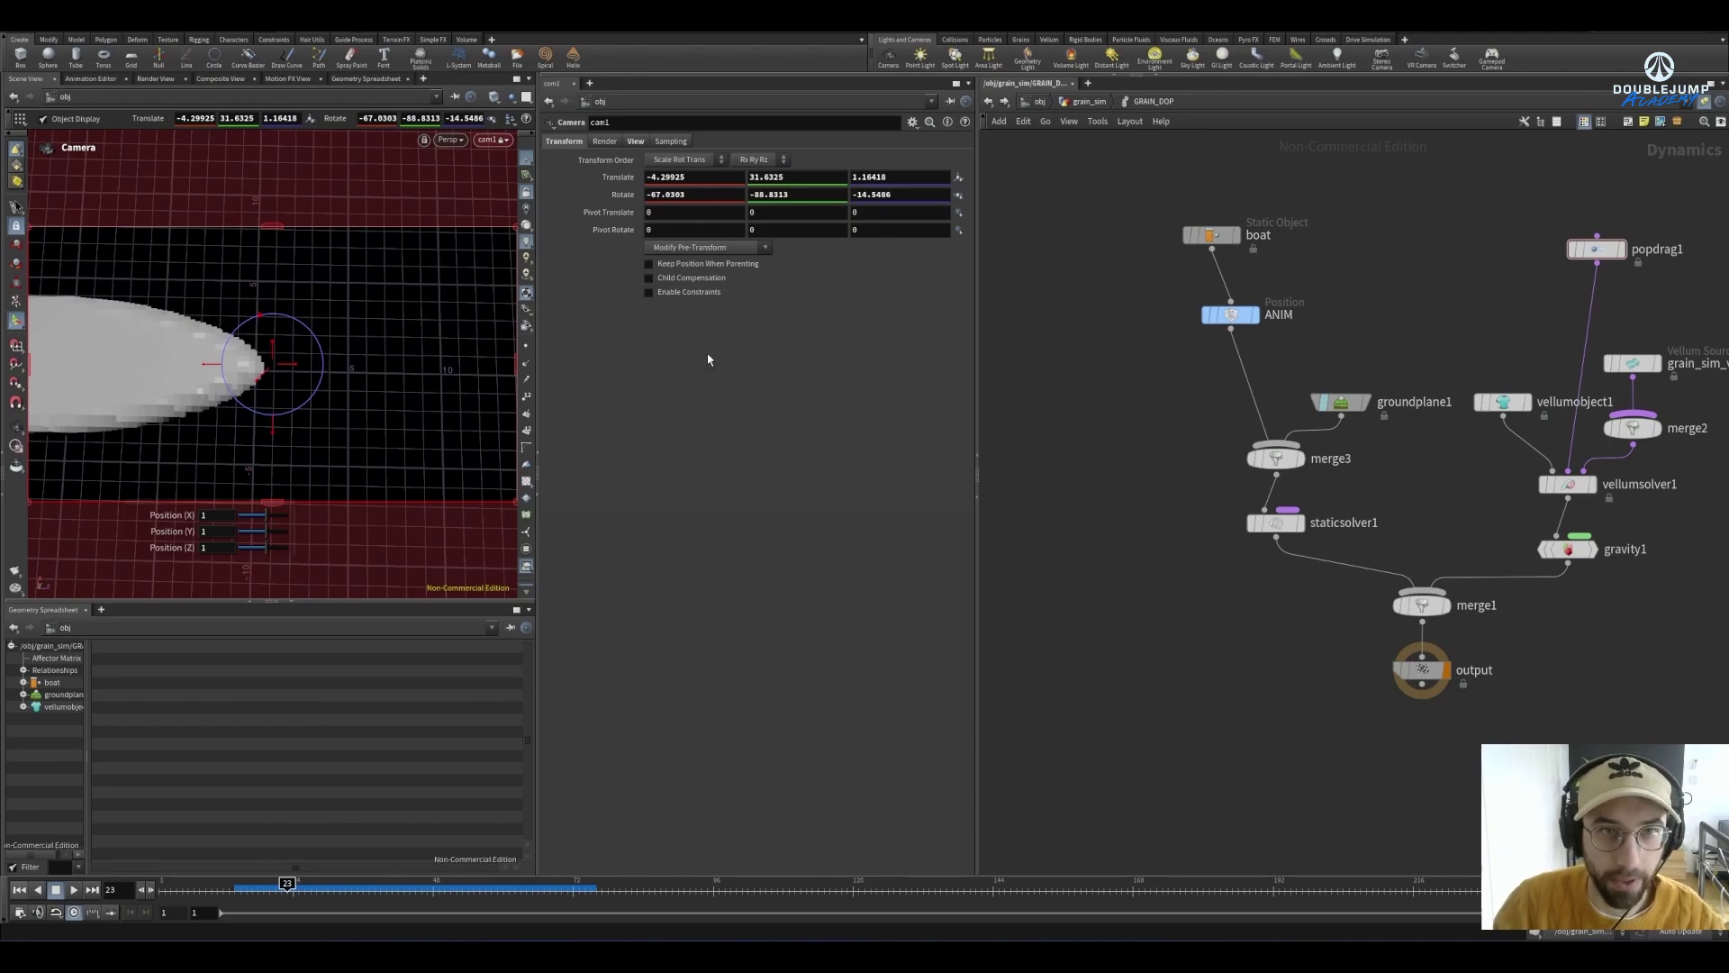
{"action": "left_click", "coordinate": [527, 193]}
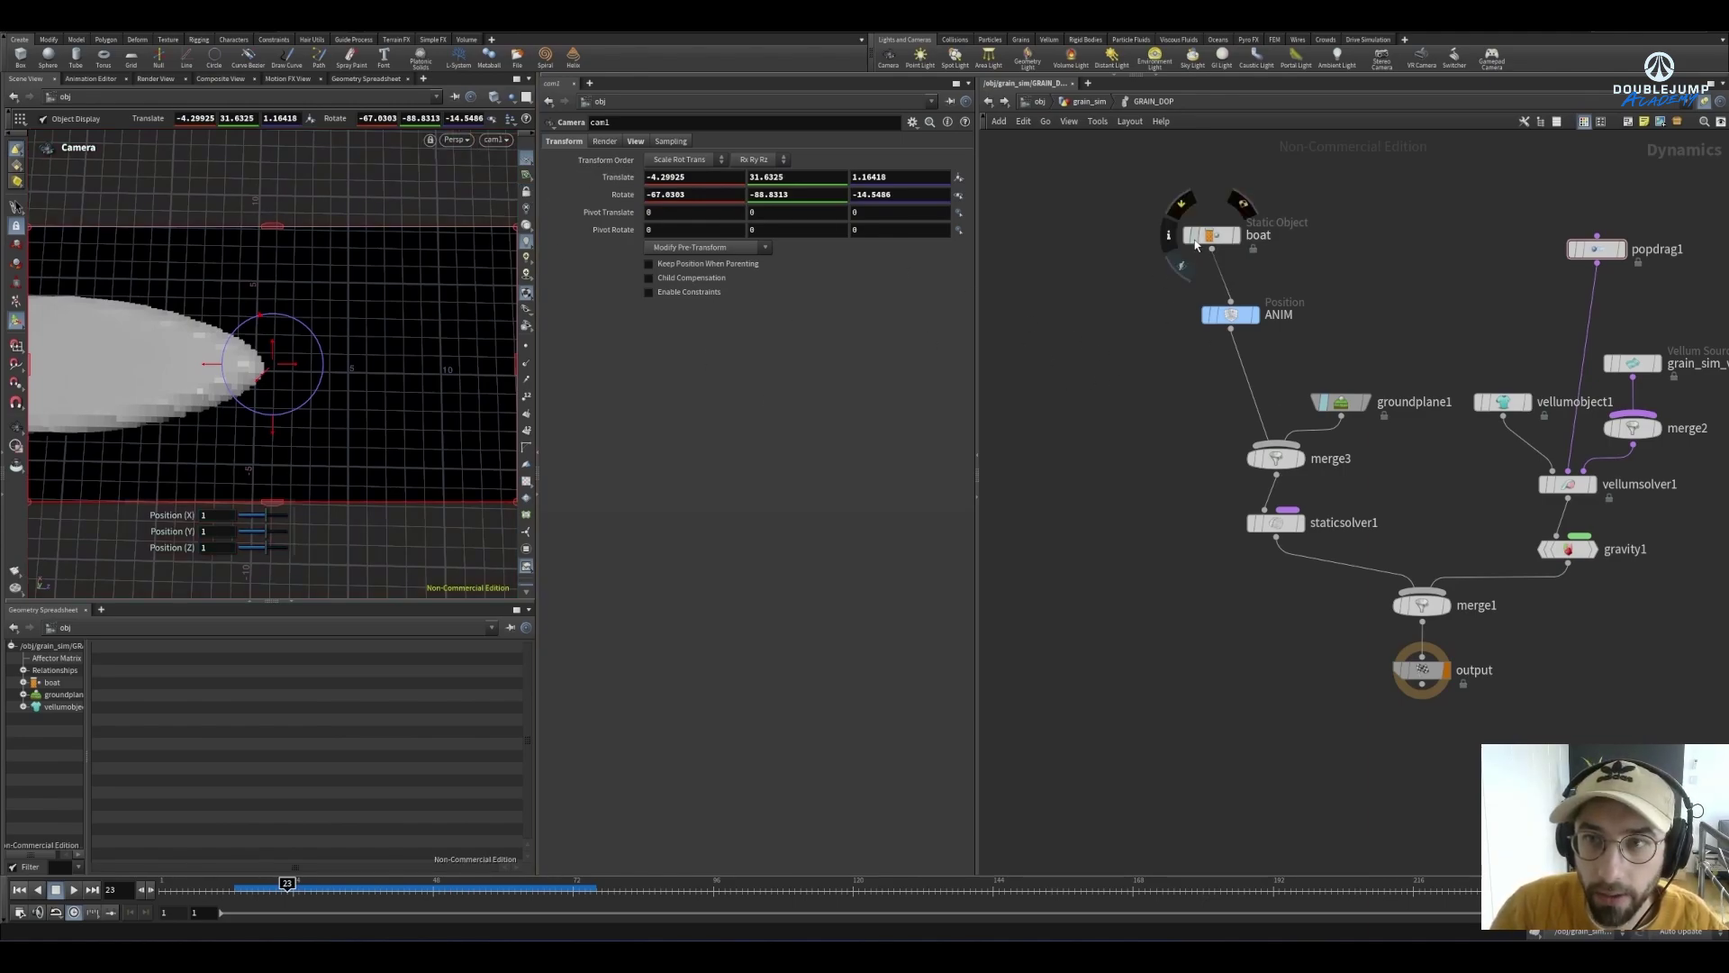
Rewind to frame 1 and go back into the GRAIN_DOP network through grain_sim, so the sheet shows in the camera view
{"action": "left_click", "coordinate": [17, 892]}
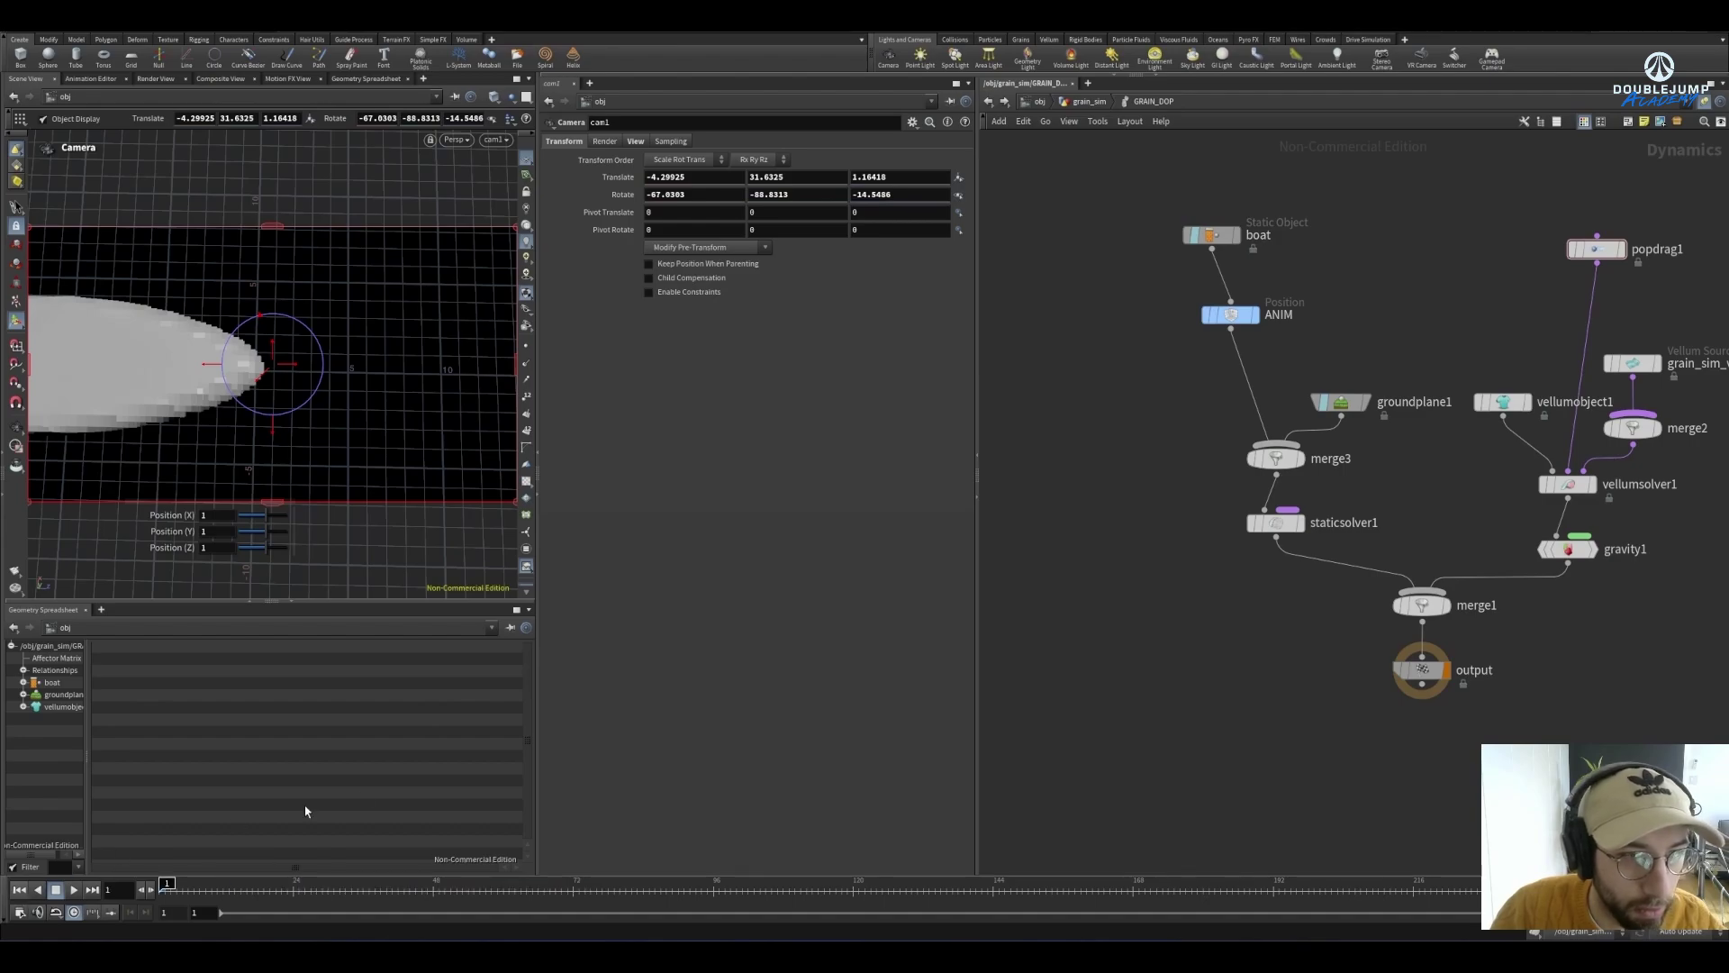
{"action": "left_click", "coordinate": [1073, 101]}
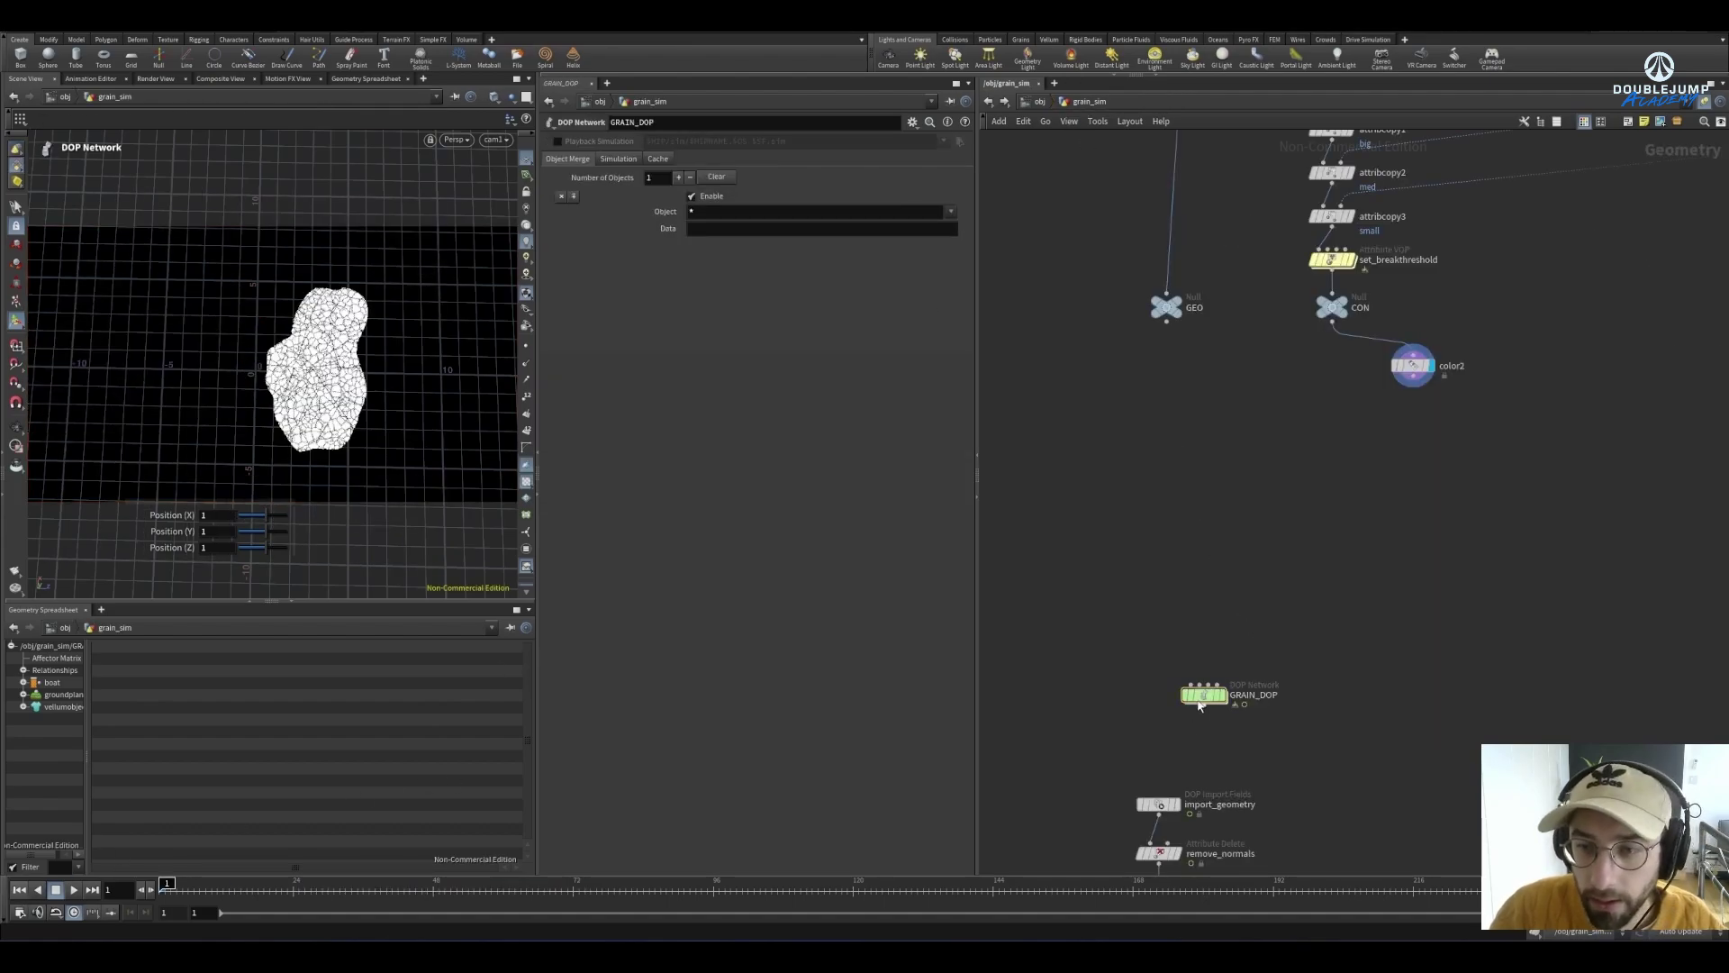
{"action": "double_click", "coordinate": [1205, 696]}
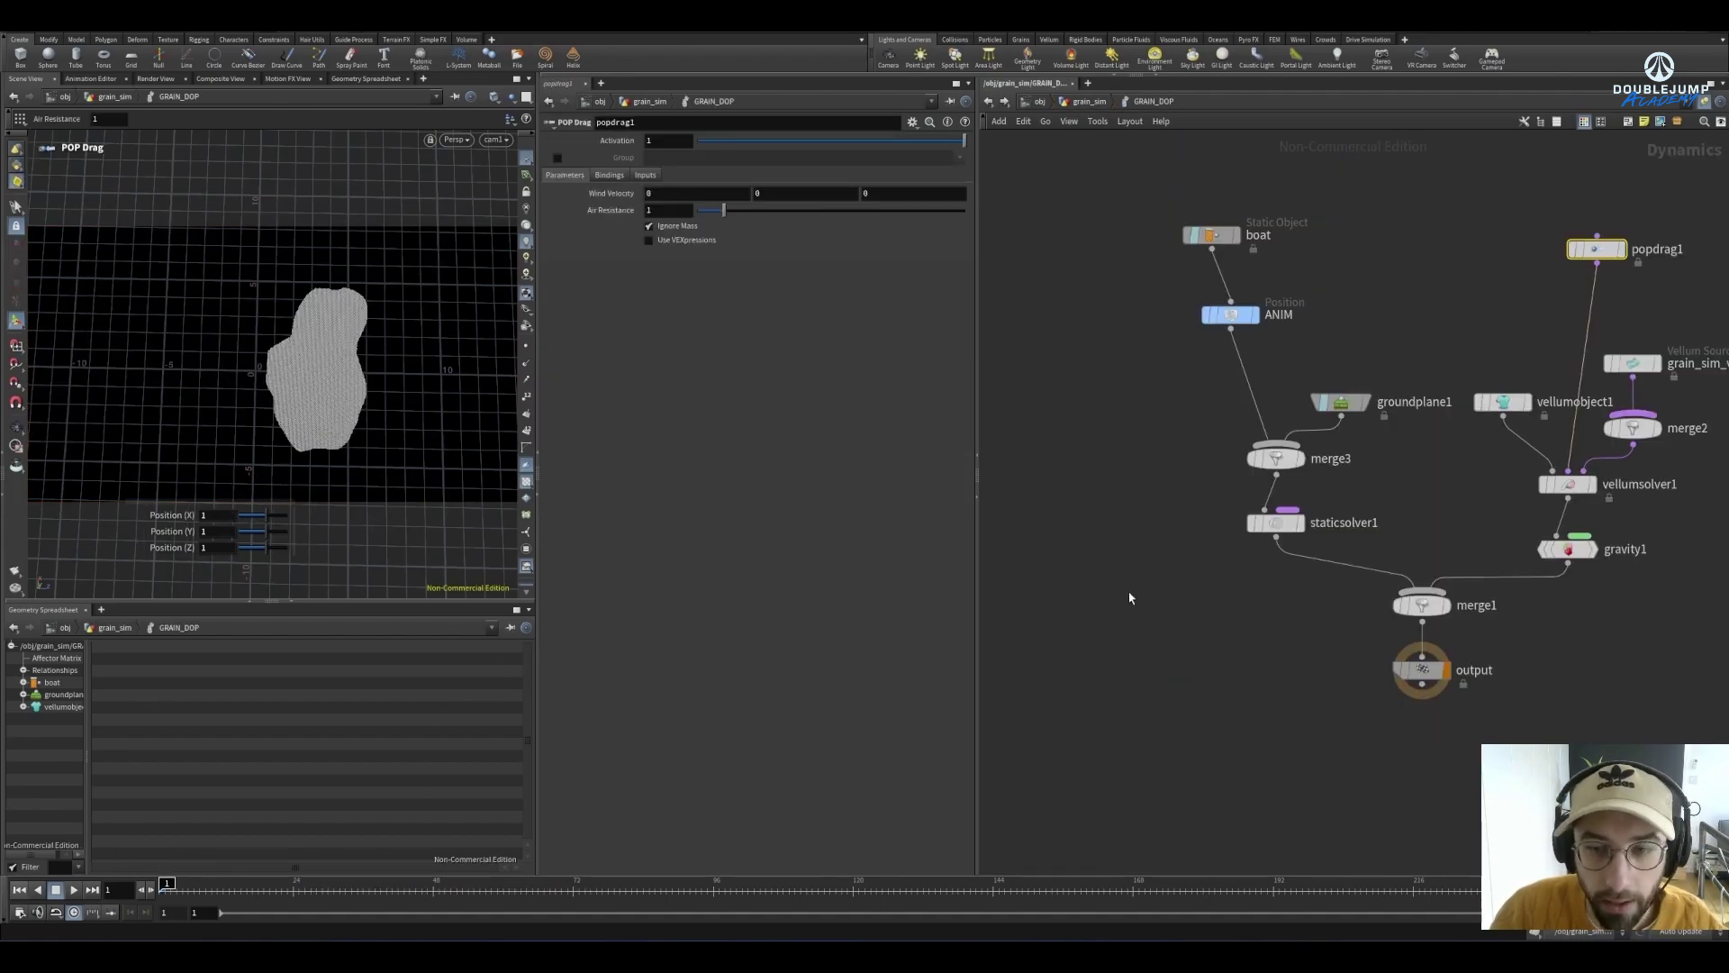
Render a flipbook of the simulation at viewport size with the Resolution override off, allowing mplay.exe through the firewall
{"action": "left_click", "coordinate": [15, 586]}
{"action": "left_click", "coordinate": [127, 492]}
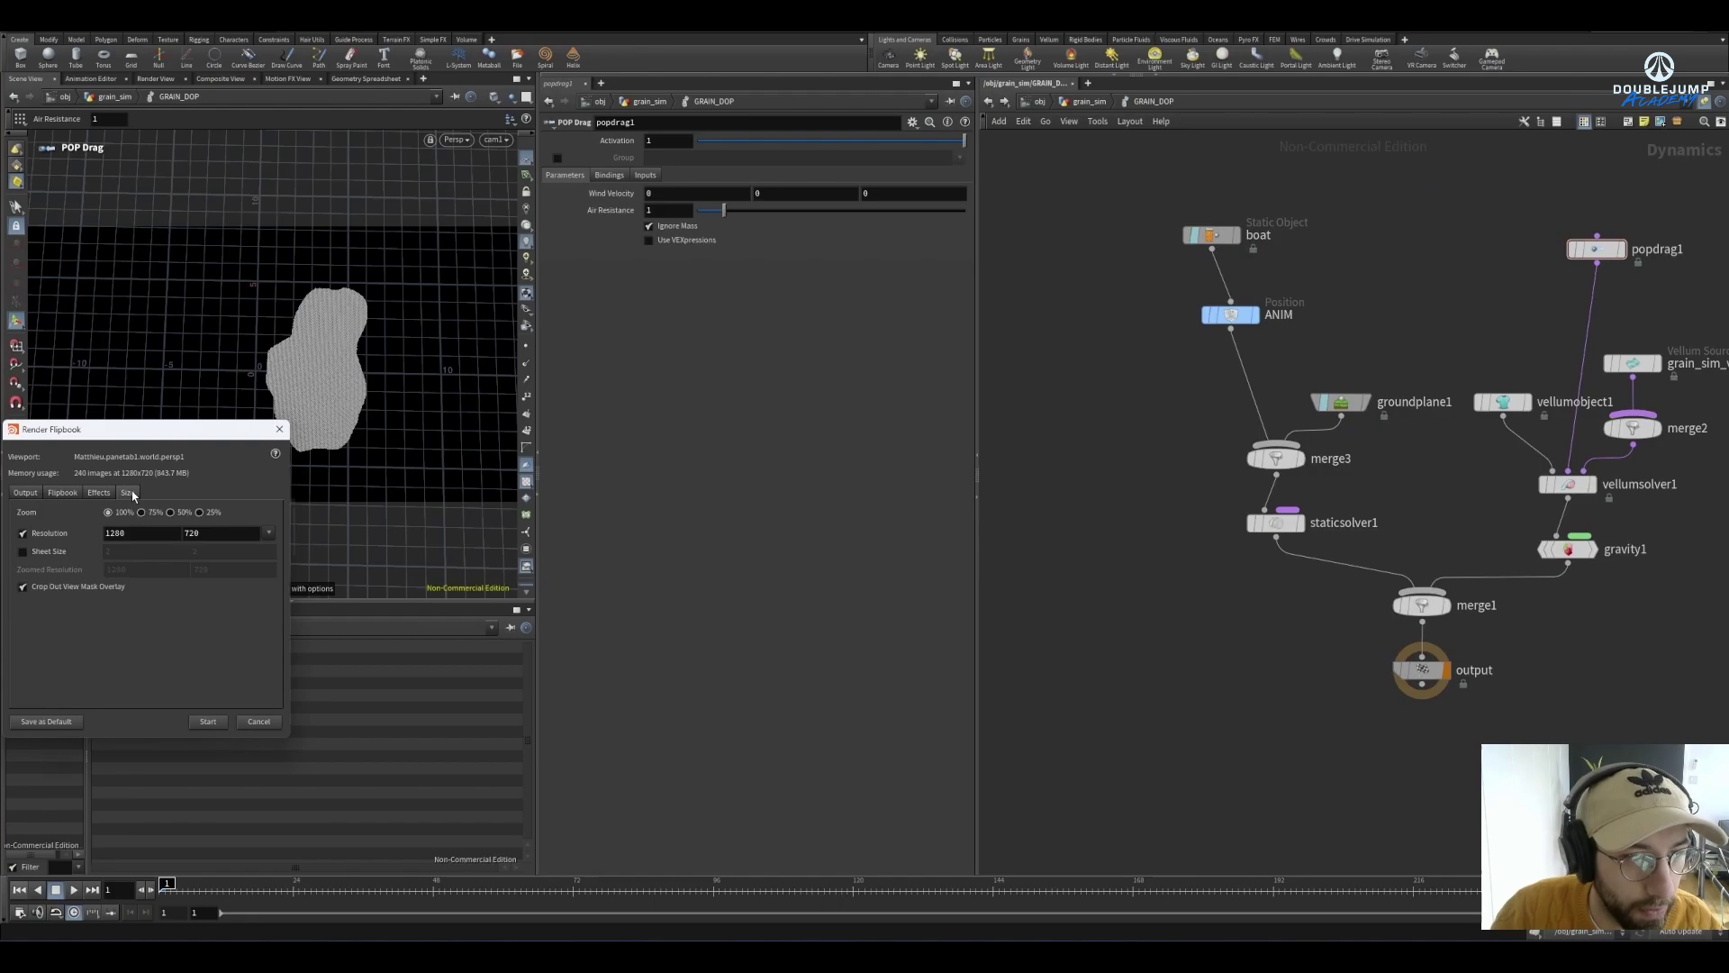
{"action": "left_click", "coordinate": [21, 533]}
{"action": "left_click_drag", "start_coordinate": [90, 429], "coordinate": [376, 364]}
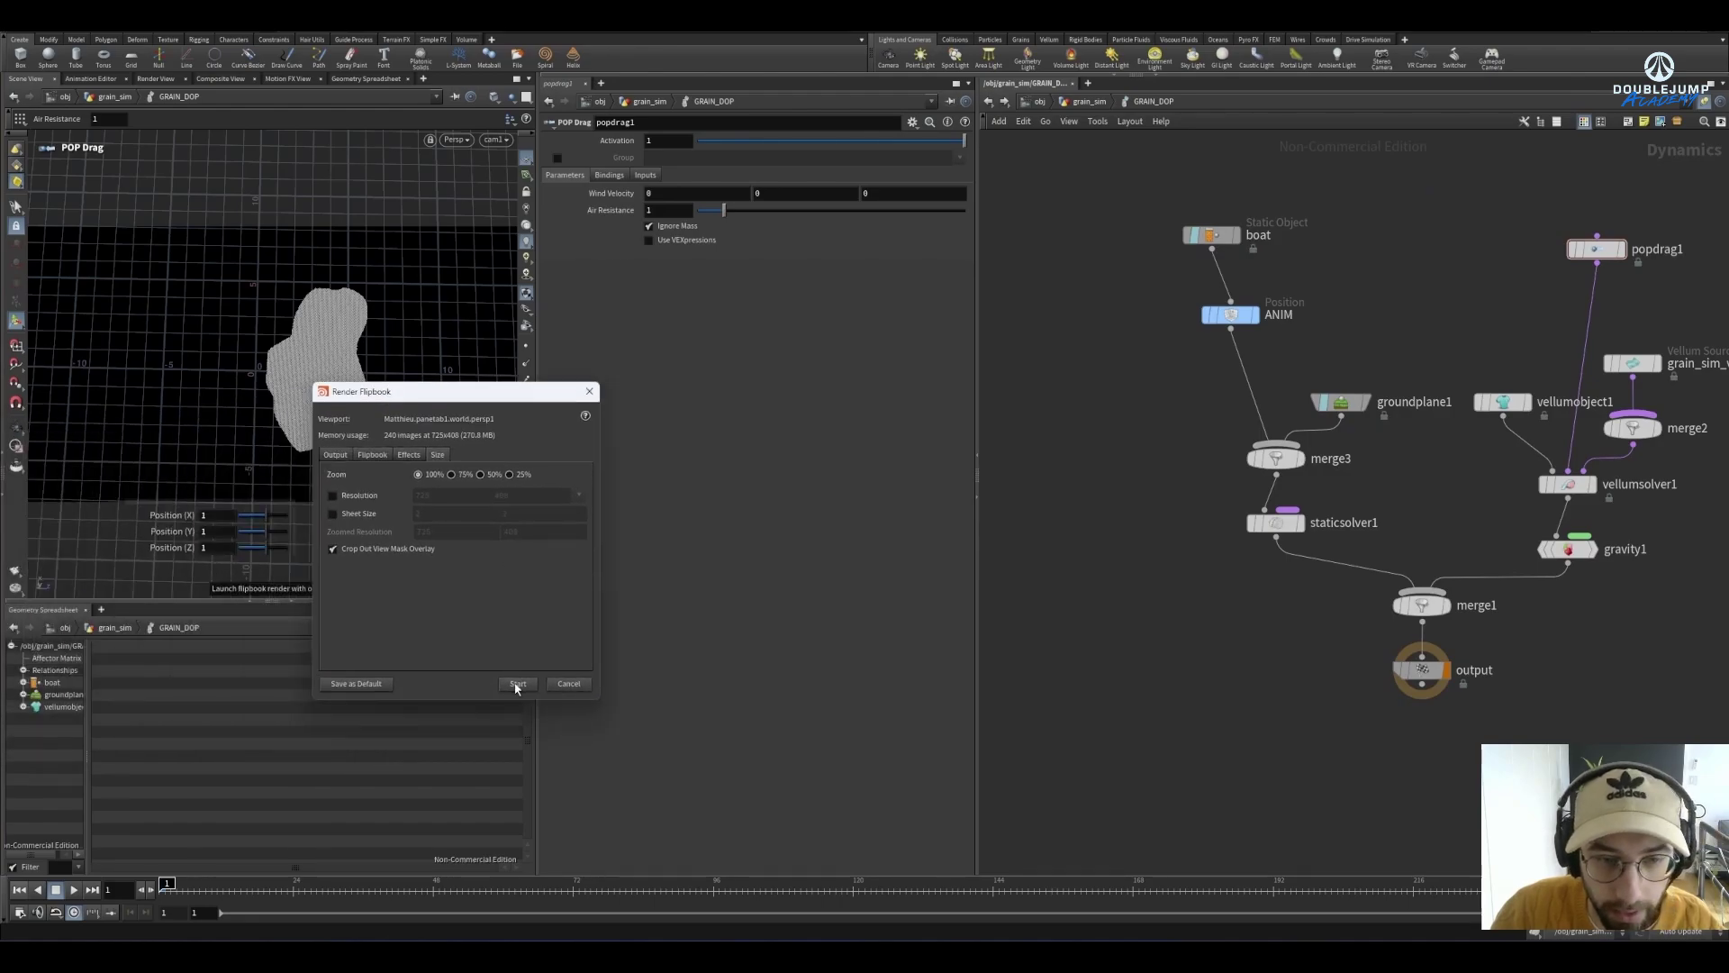
{"action": "left_click", "coordinate": [479, 634]}
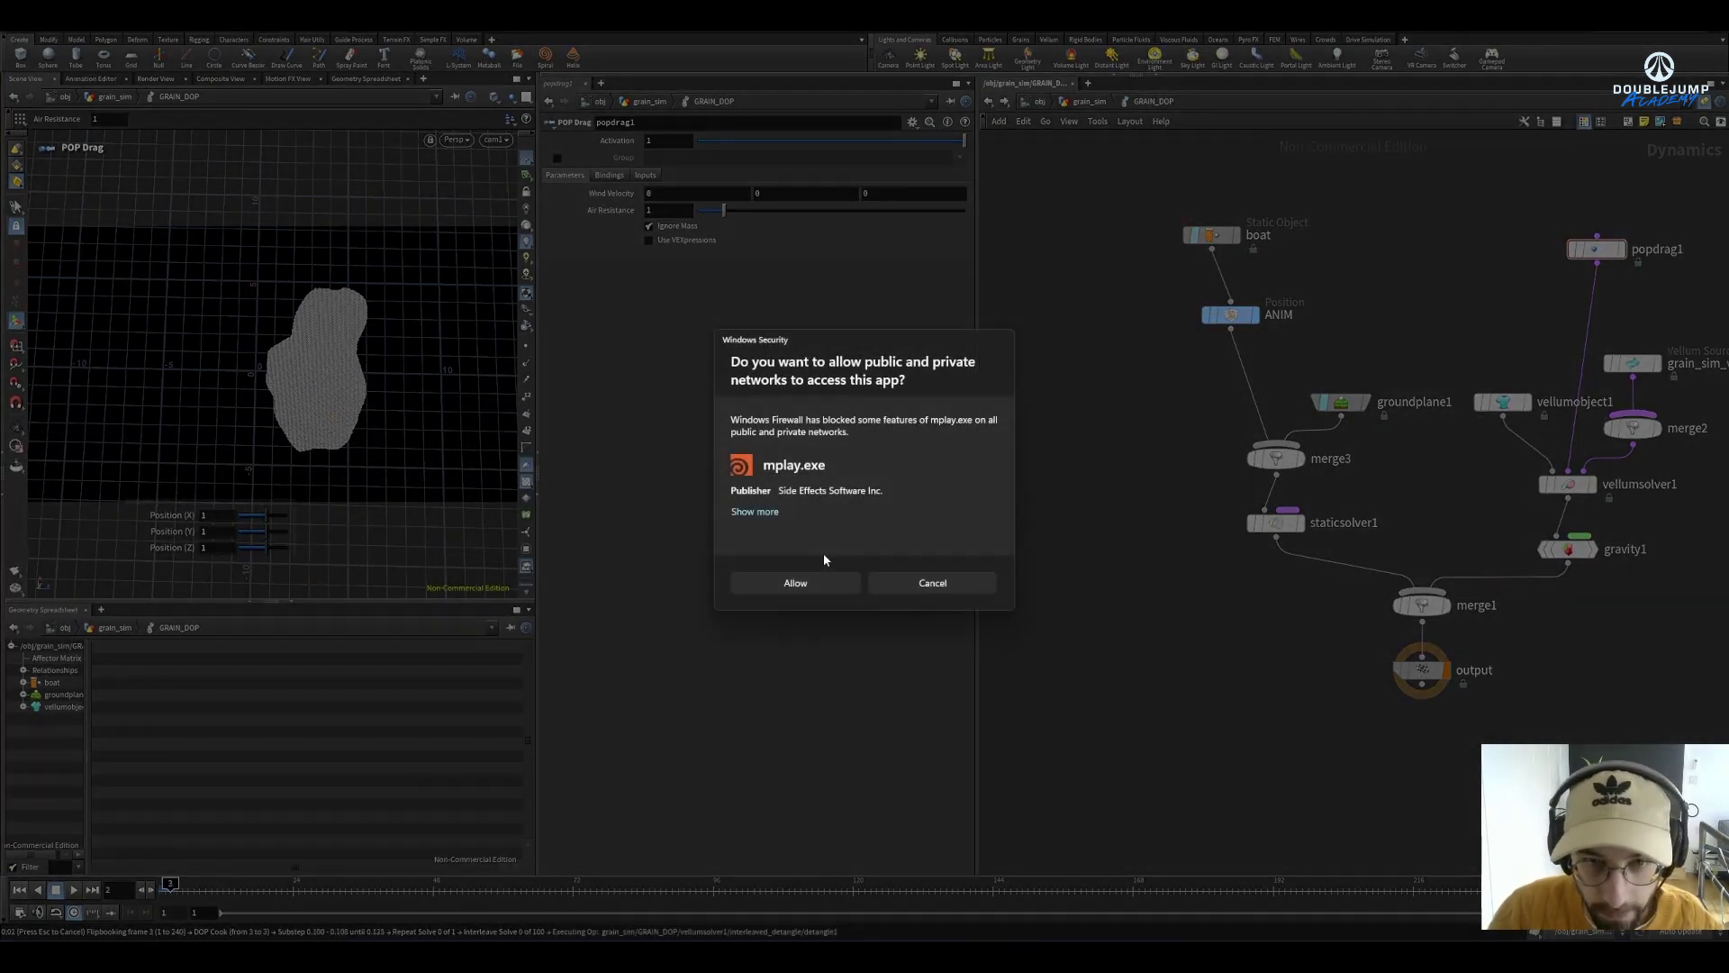
{"action": "left_click", "coordinate": [796, 583]}
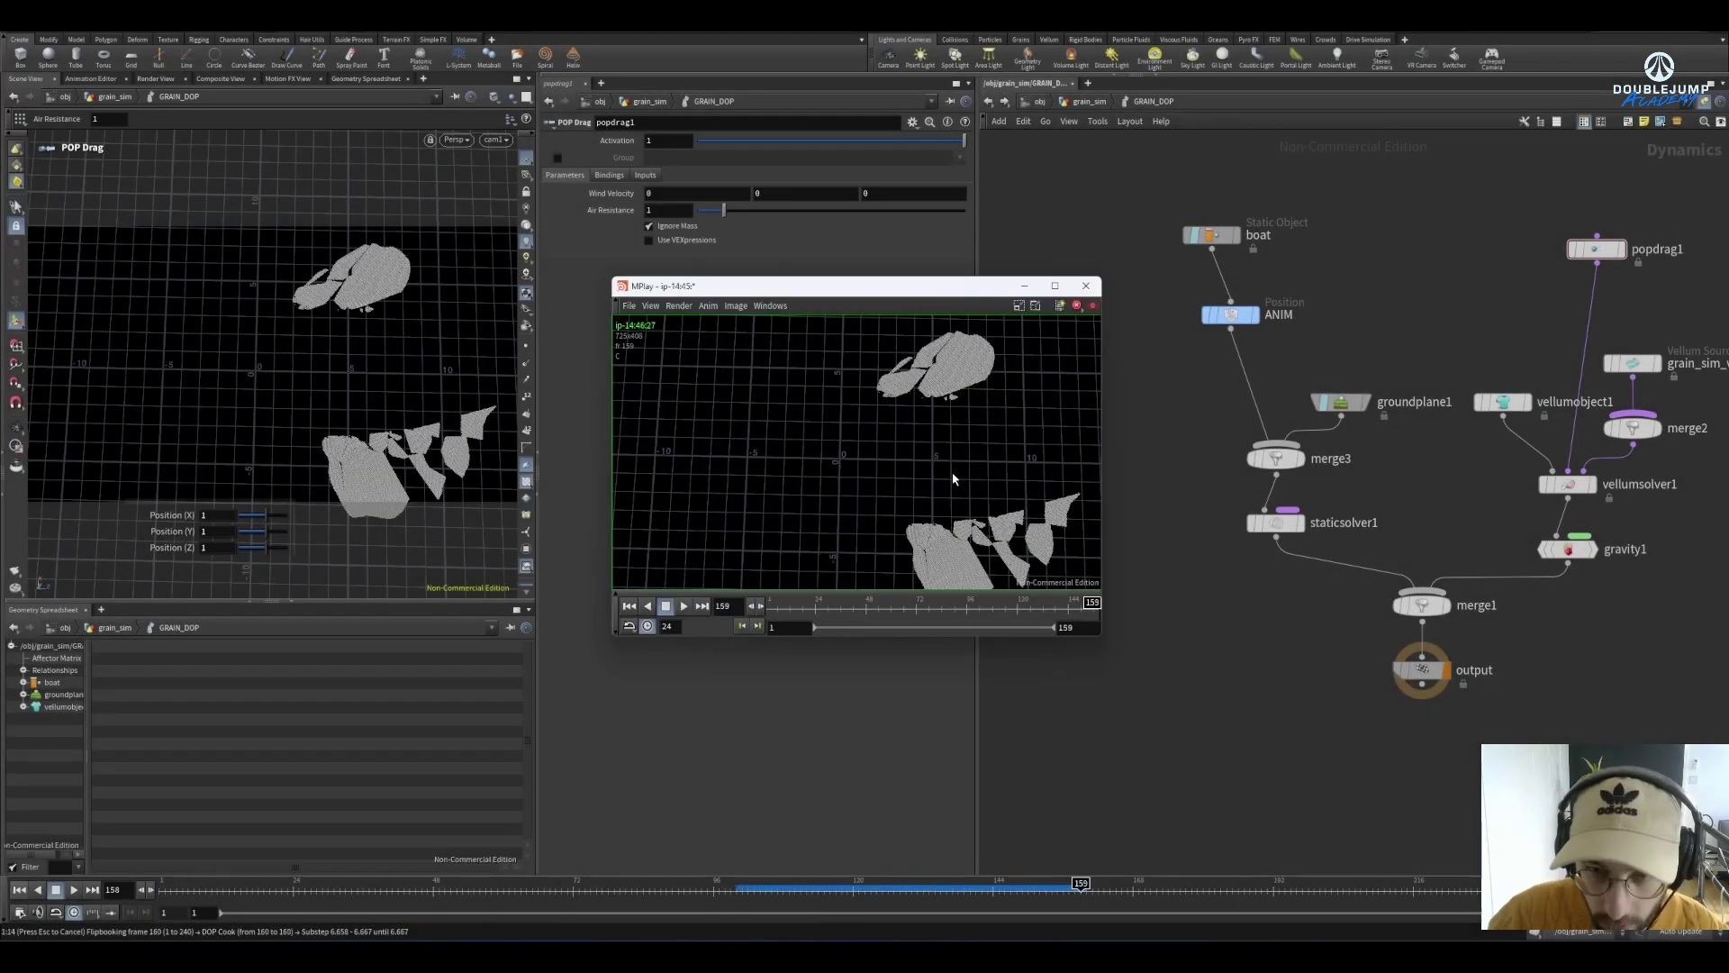
Stop the flipbook render, play the rendered frames in MPlay, and scrub through a close-up of the small fragments between the larger pieces
{"action": "key", "text": "Escape"}
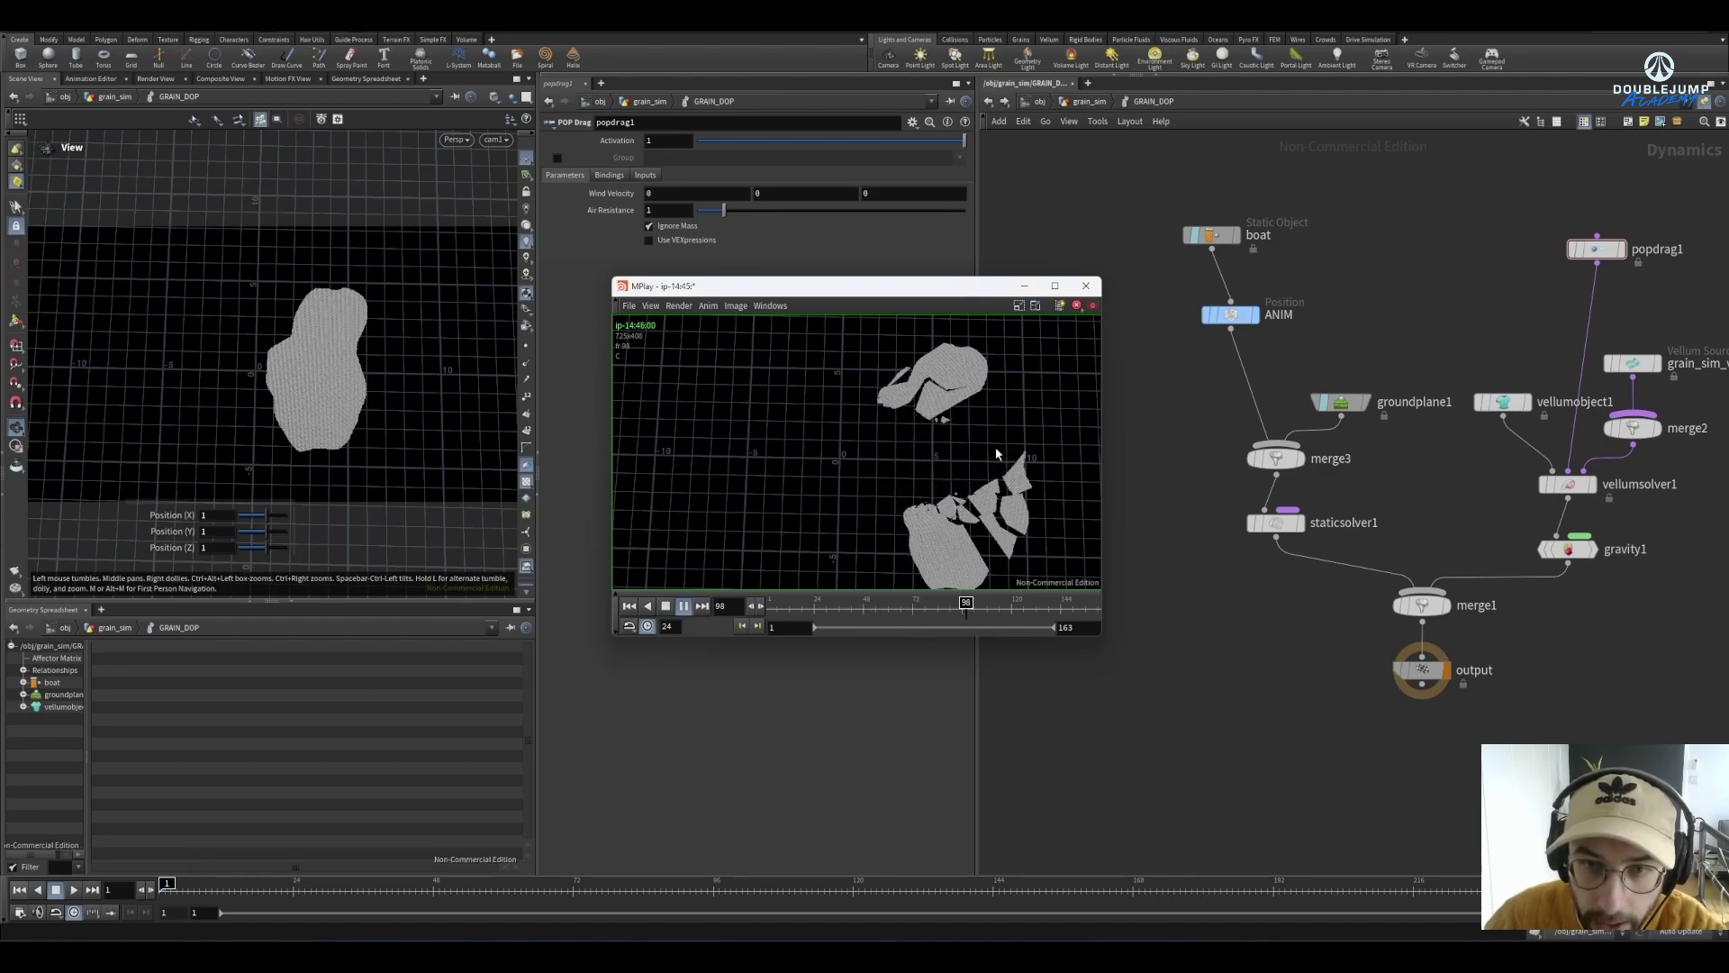
{"action": "key", "text": "Up"}
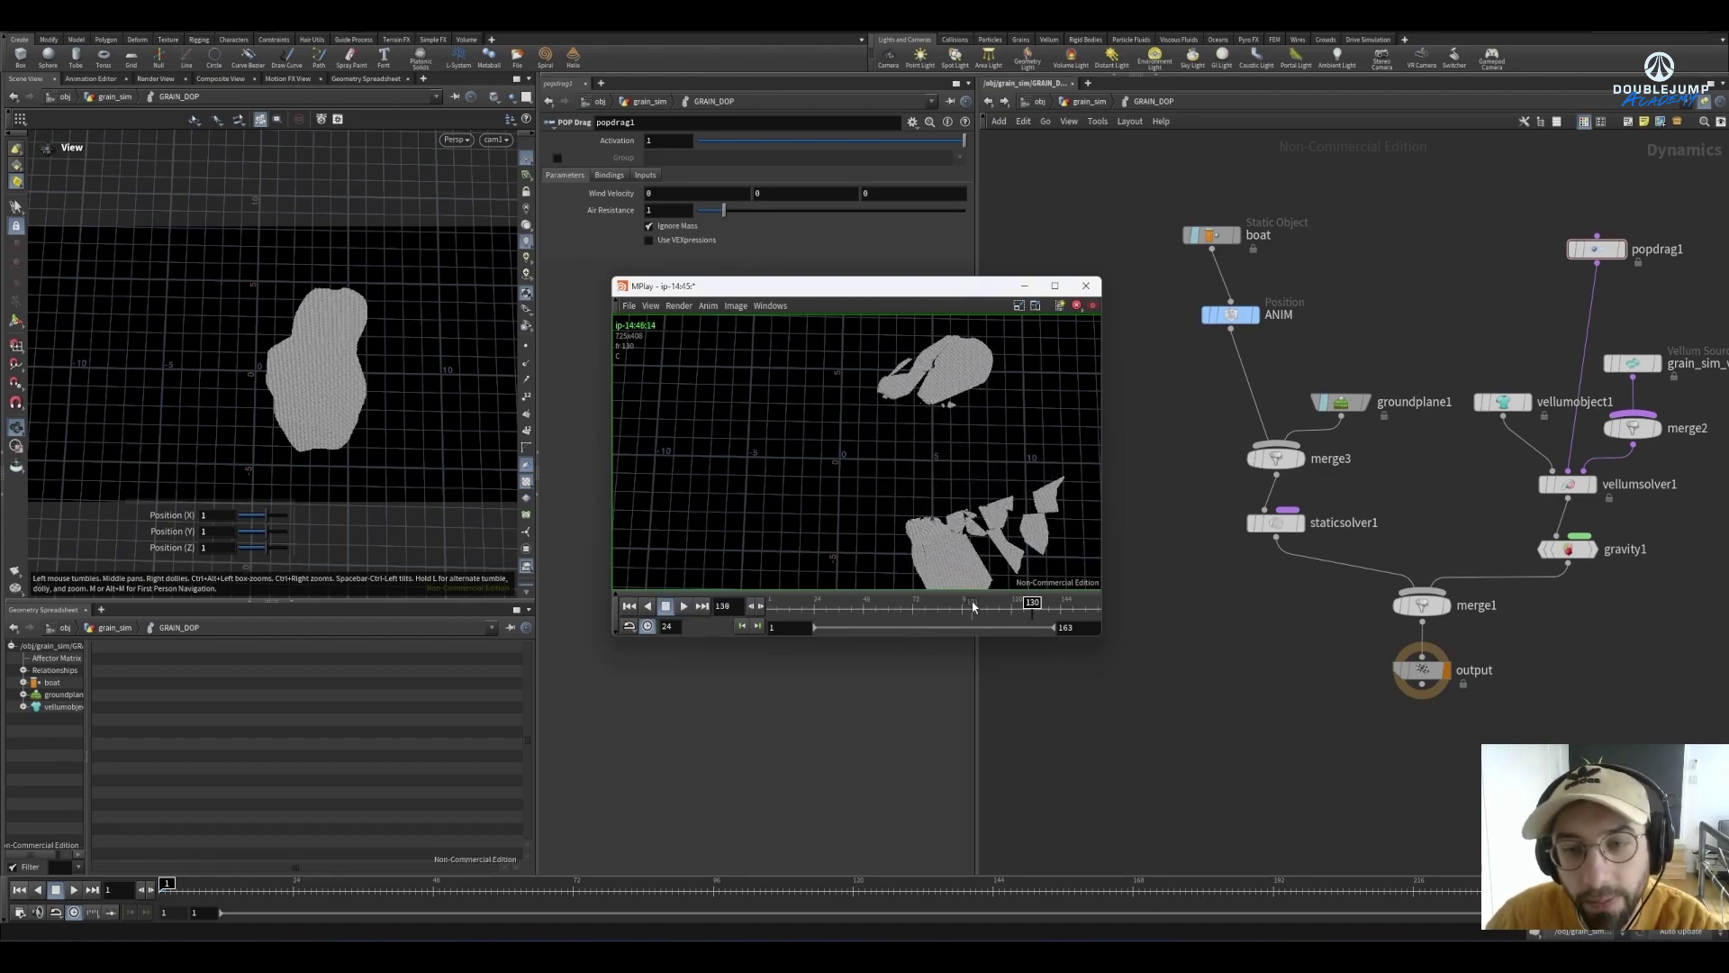
{"action": "left_click_drag", "start_coordinate": [973, 606], "coordinate": [907, 603]}
{"action": "scroll", "coordinate": [955, 429], "scroll_direction": "up", "scroll_amount": 4}
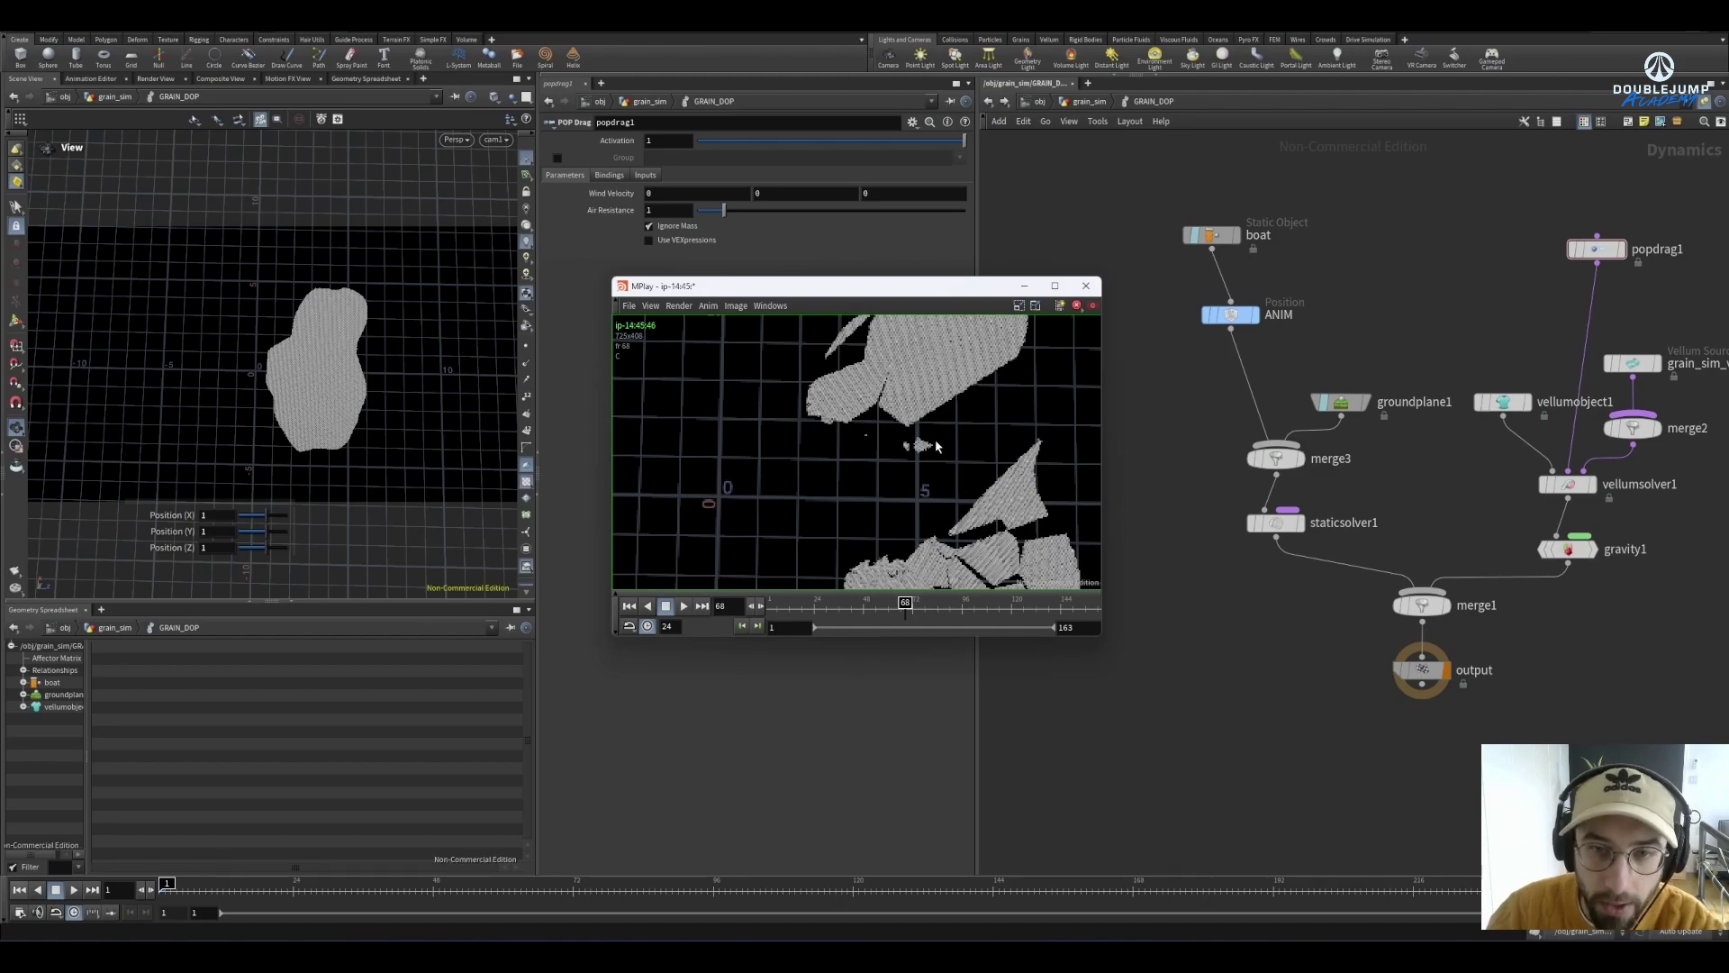
{"action": "left_click_drag", "start_coordinate": [864, 605], "coordinate": [933, 612]}
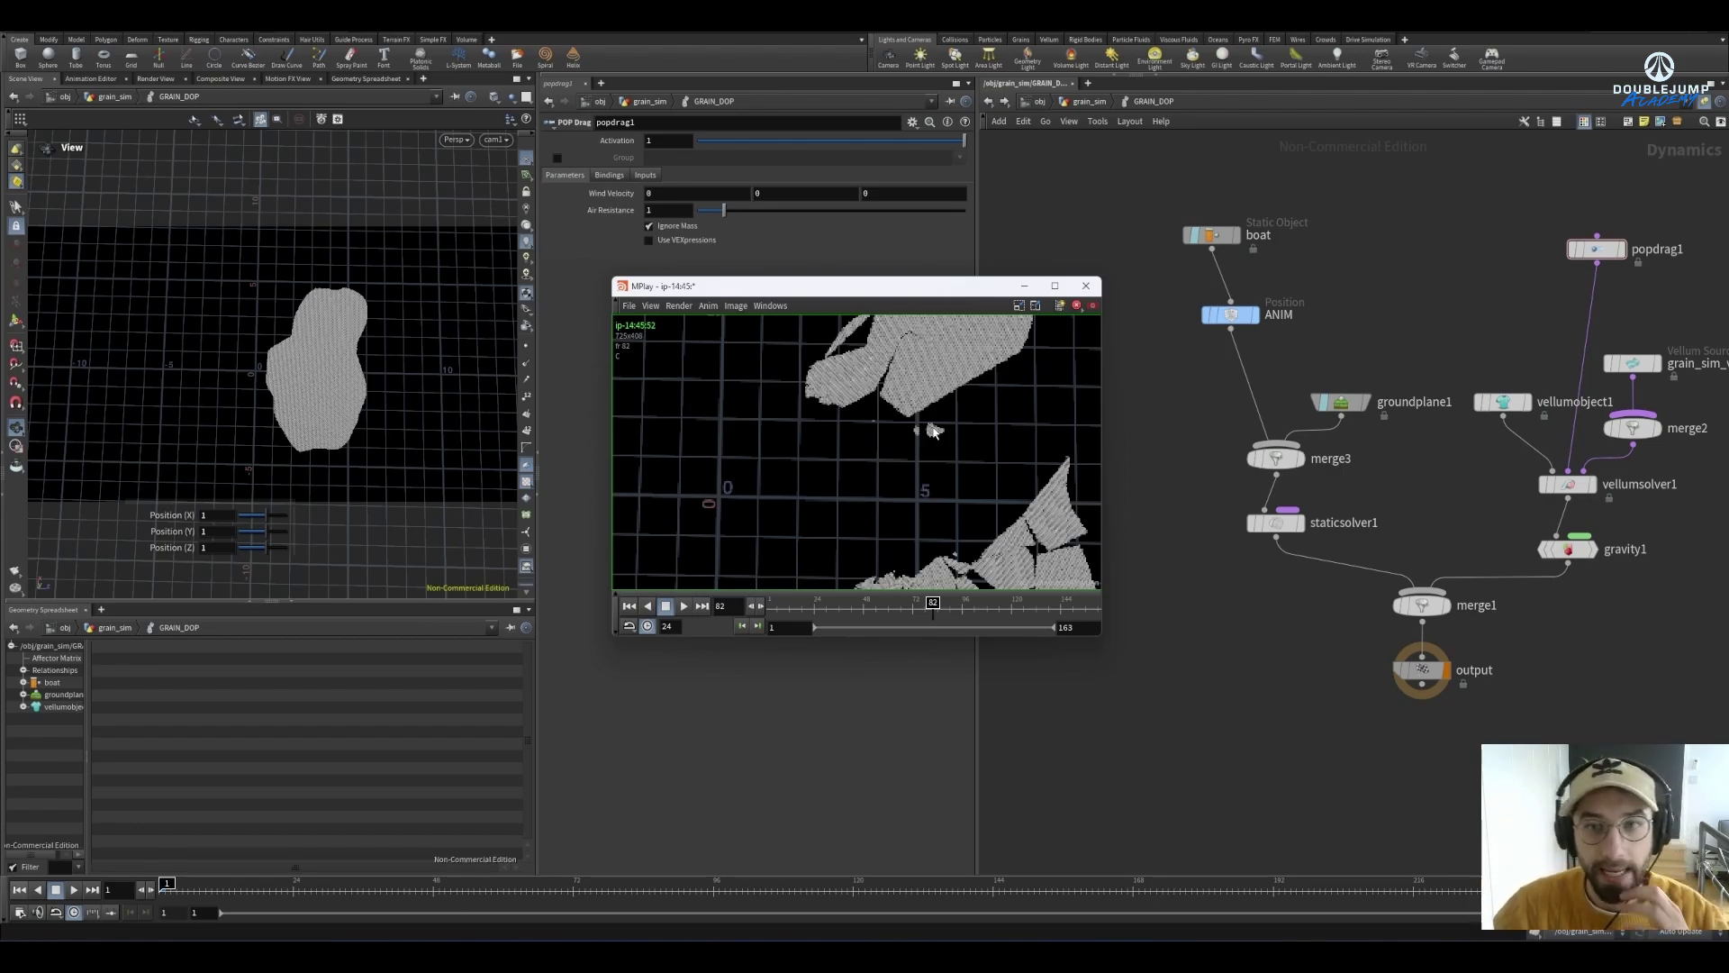
In vellumsolver1's advanced settings, expand Motion and Grain Collisions, set Max Acceleration to 0.3 and enable Limit Displacement on Collision
{"action": "left_click", "coordinate": [1259, 629]}
{"action": "left_click", "coordinate": [1568, 484]}
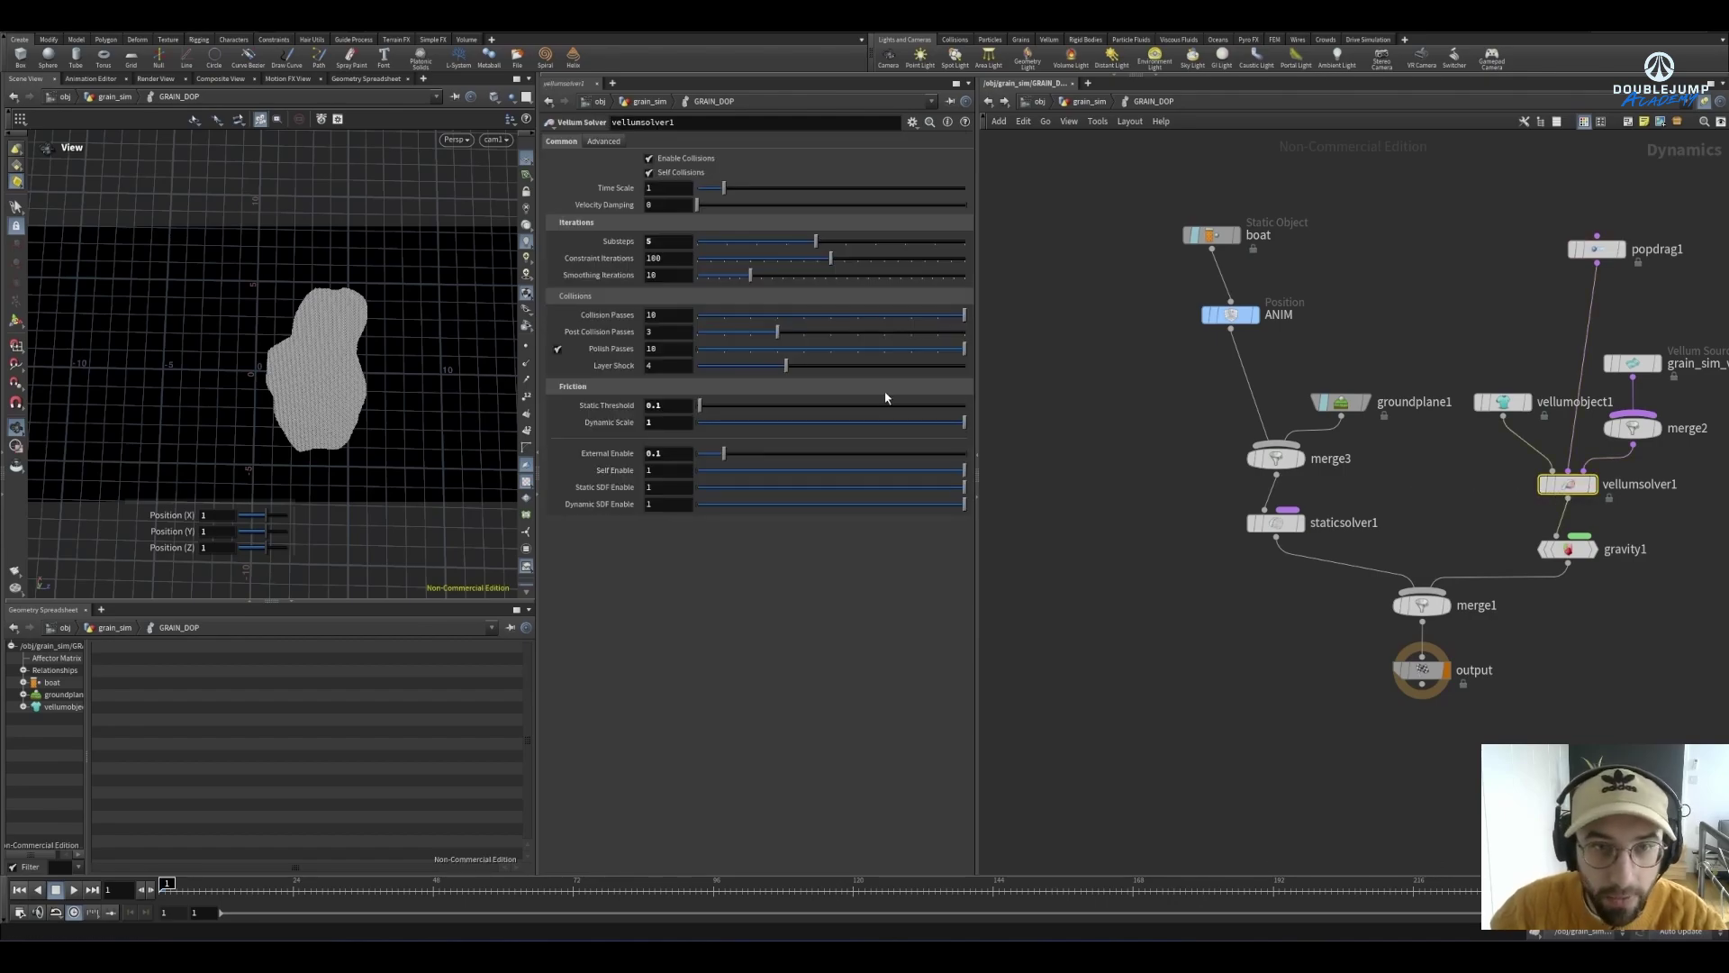
{"action": "left_click", "coordinate": [604, 142]}
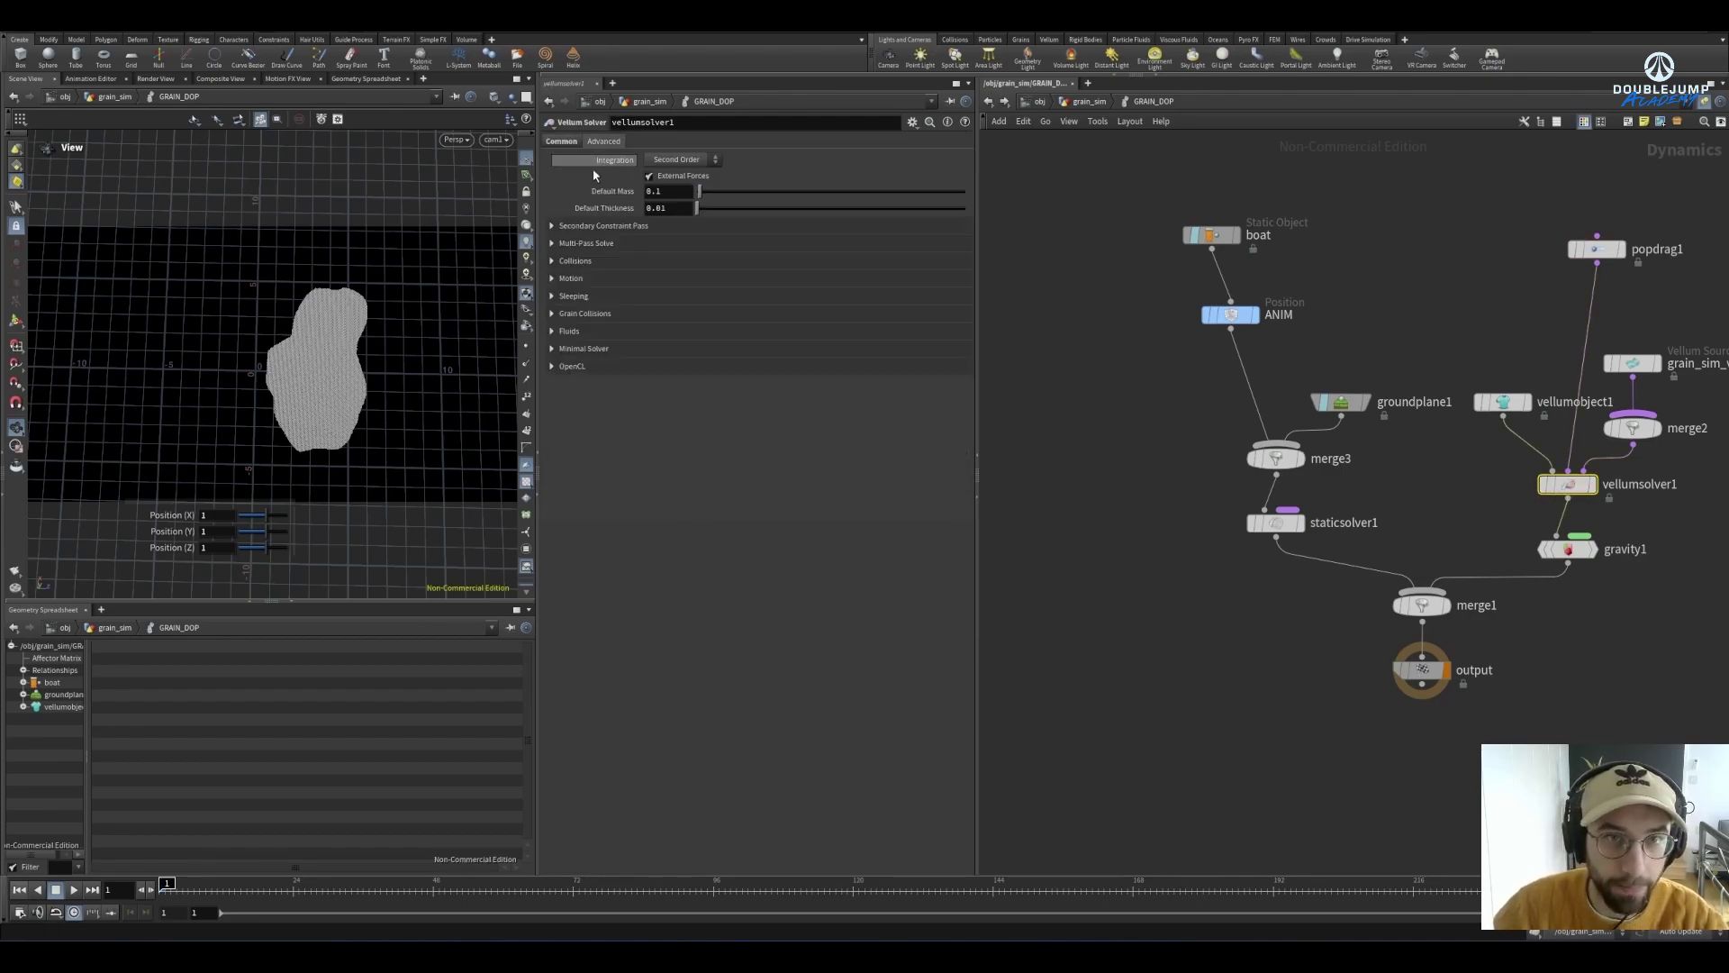
{"action": "left_click", "coordinate": [556, 279]}
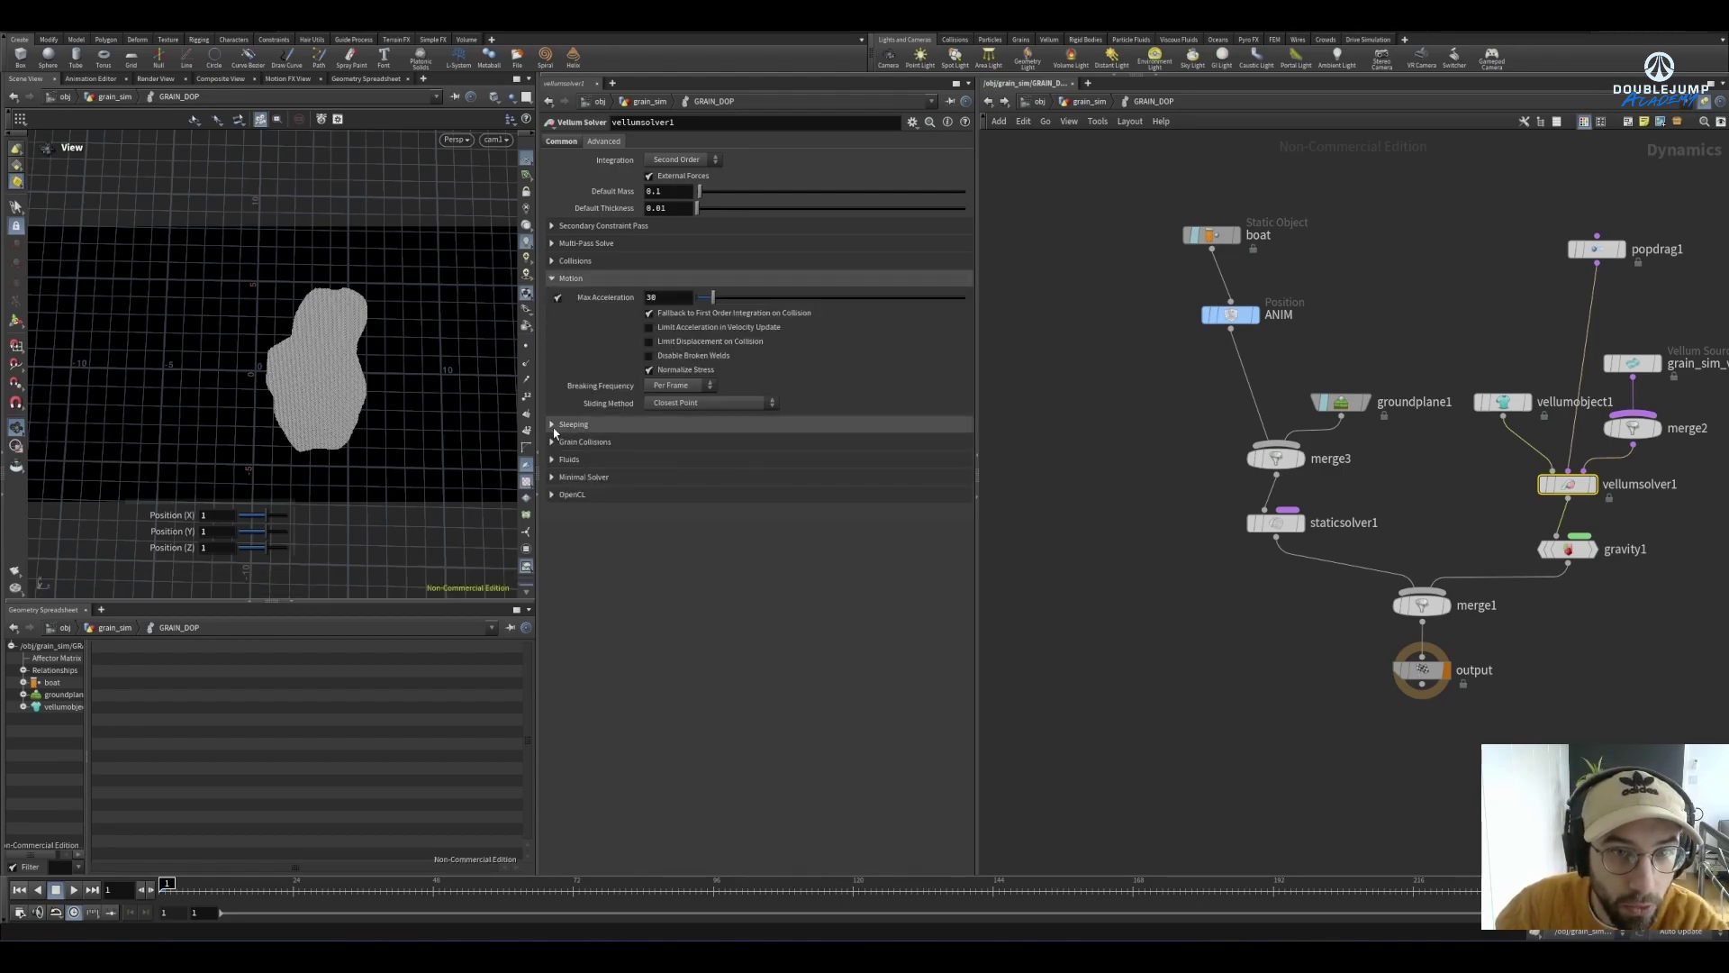
{"action": "left_click", "coordinate": [581, 441]}
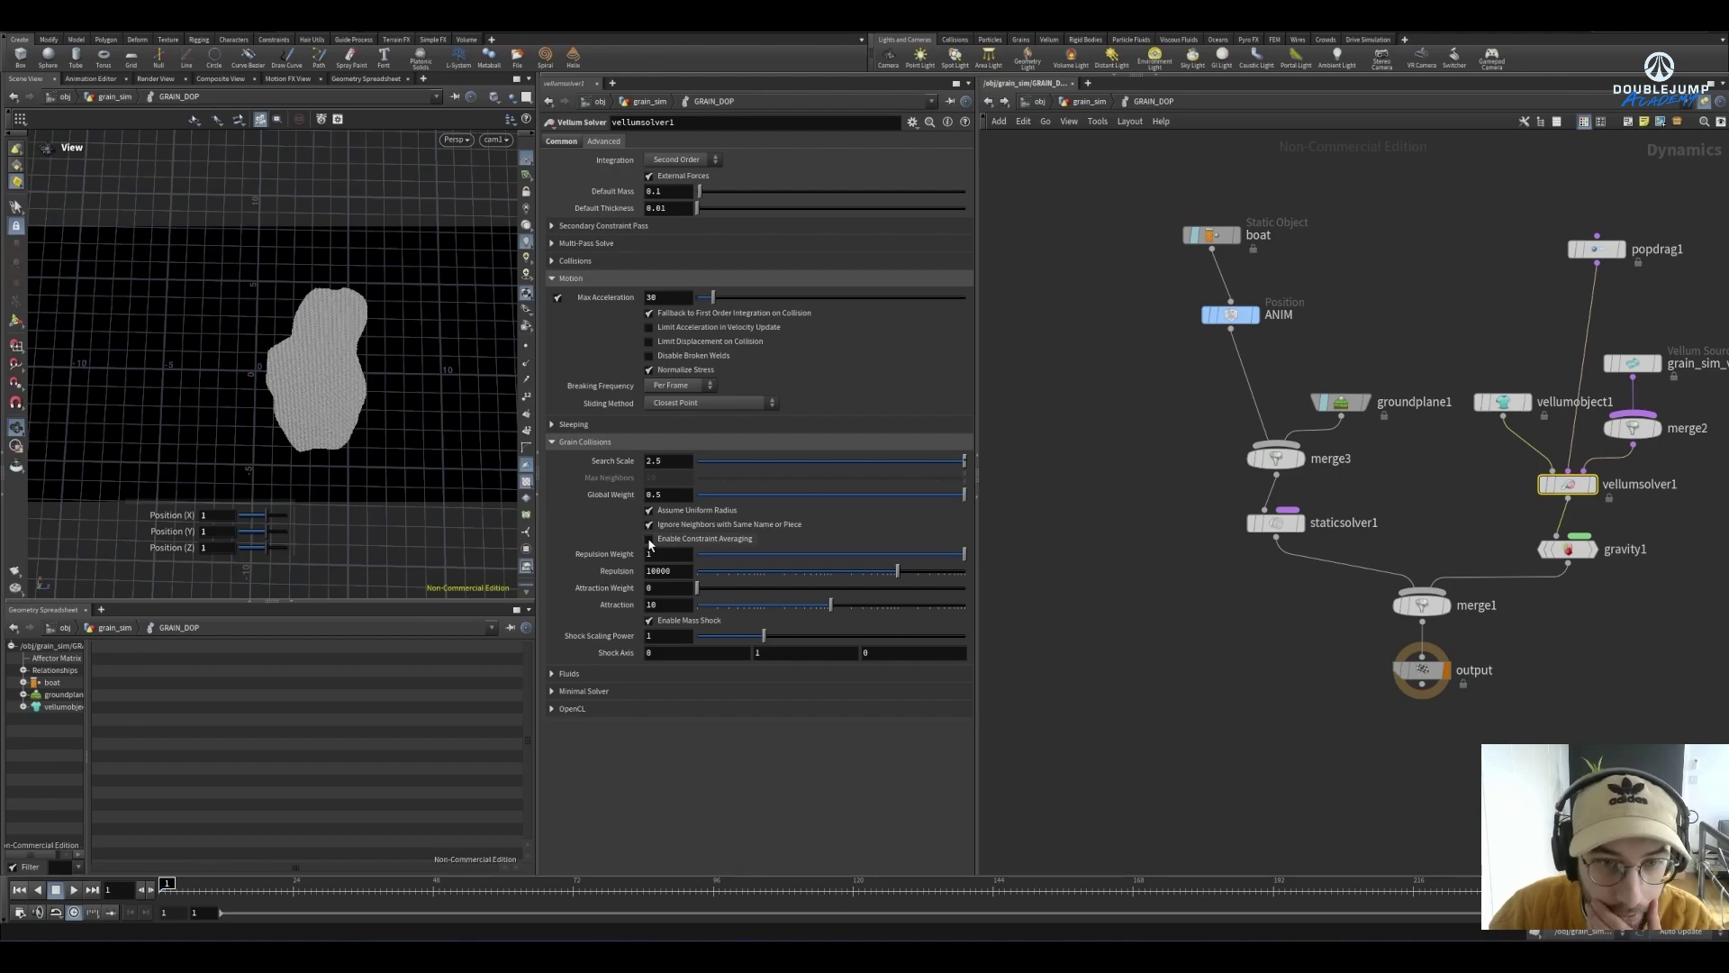
{"action": "mouse_move", "coordinate": [651, 544]}
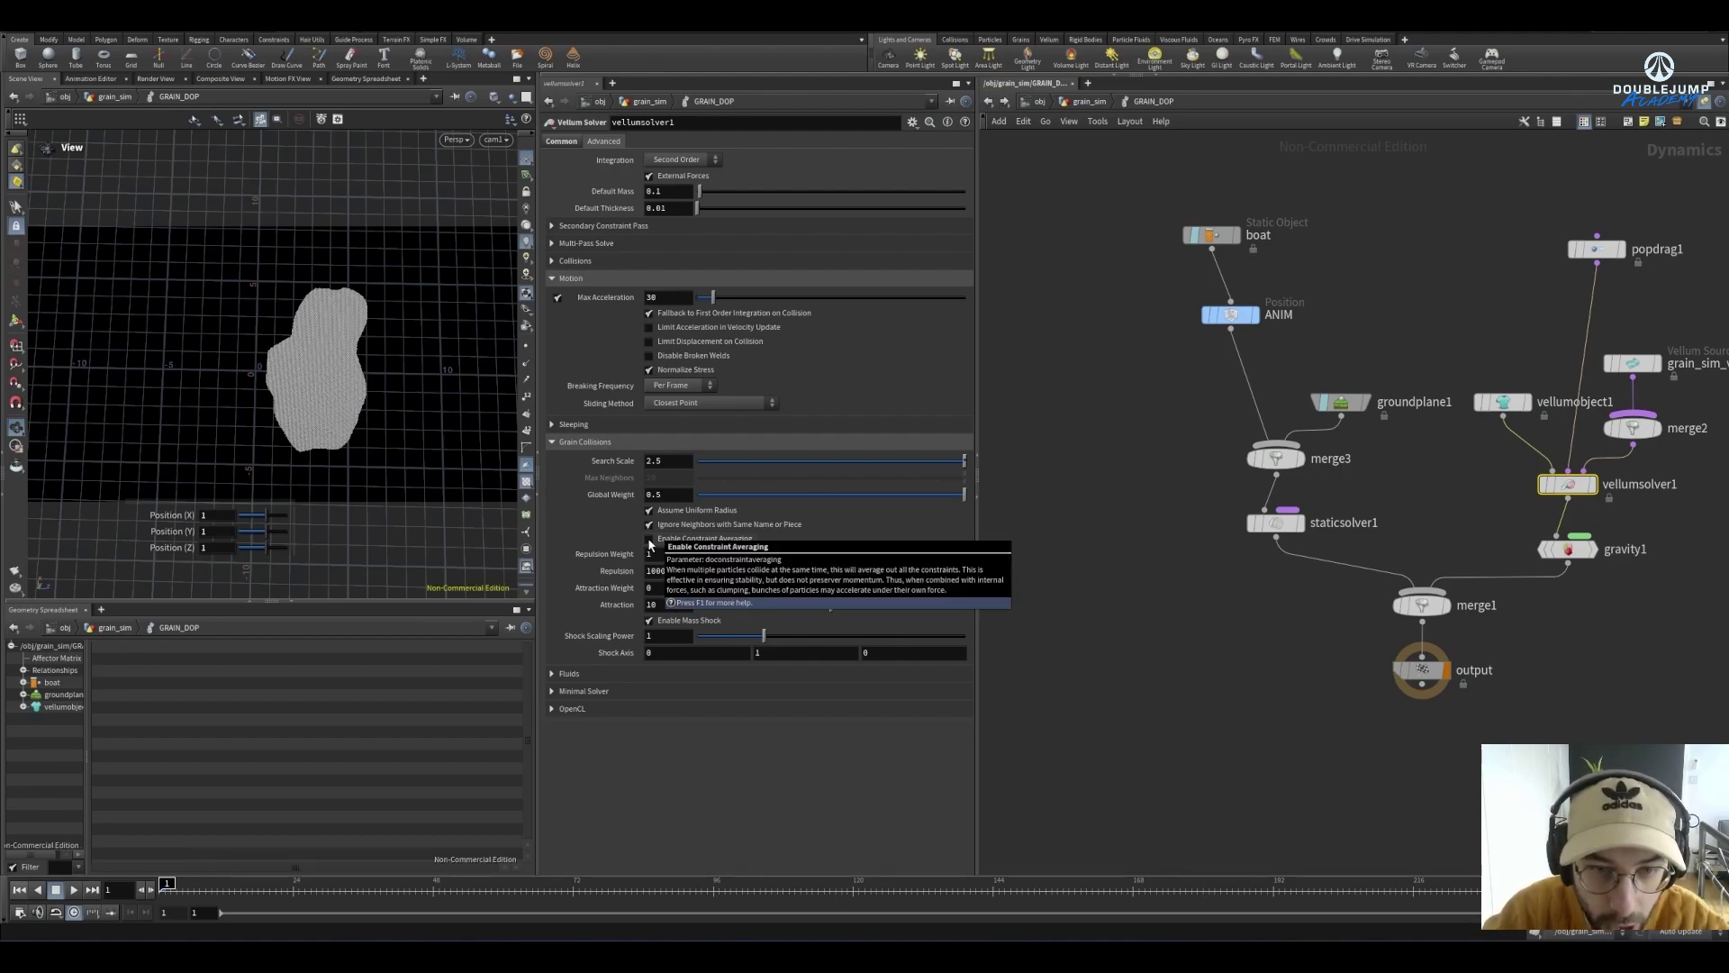
{"action": "key", "text": "ctrl+z"}
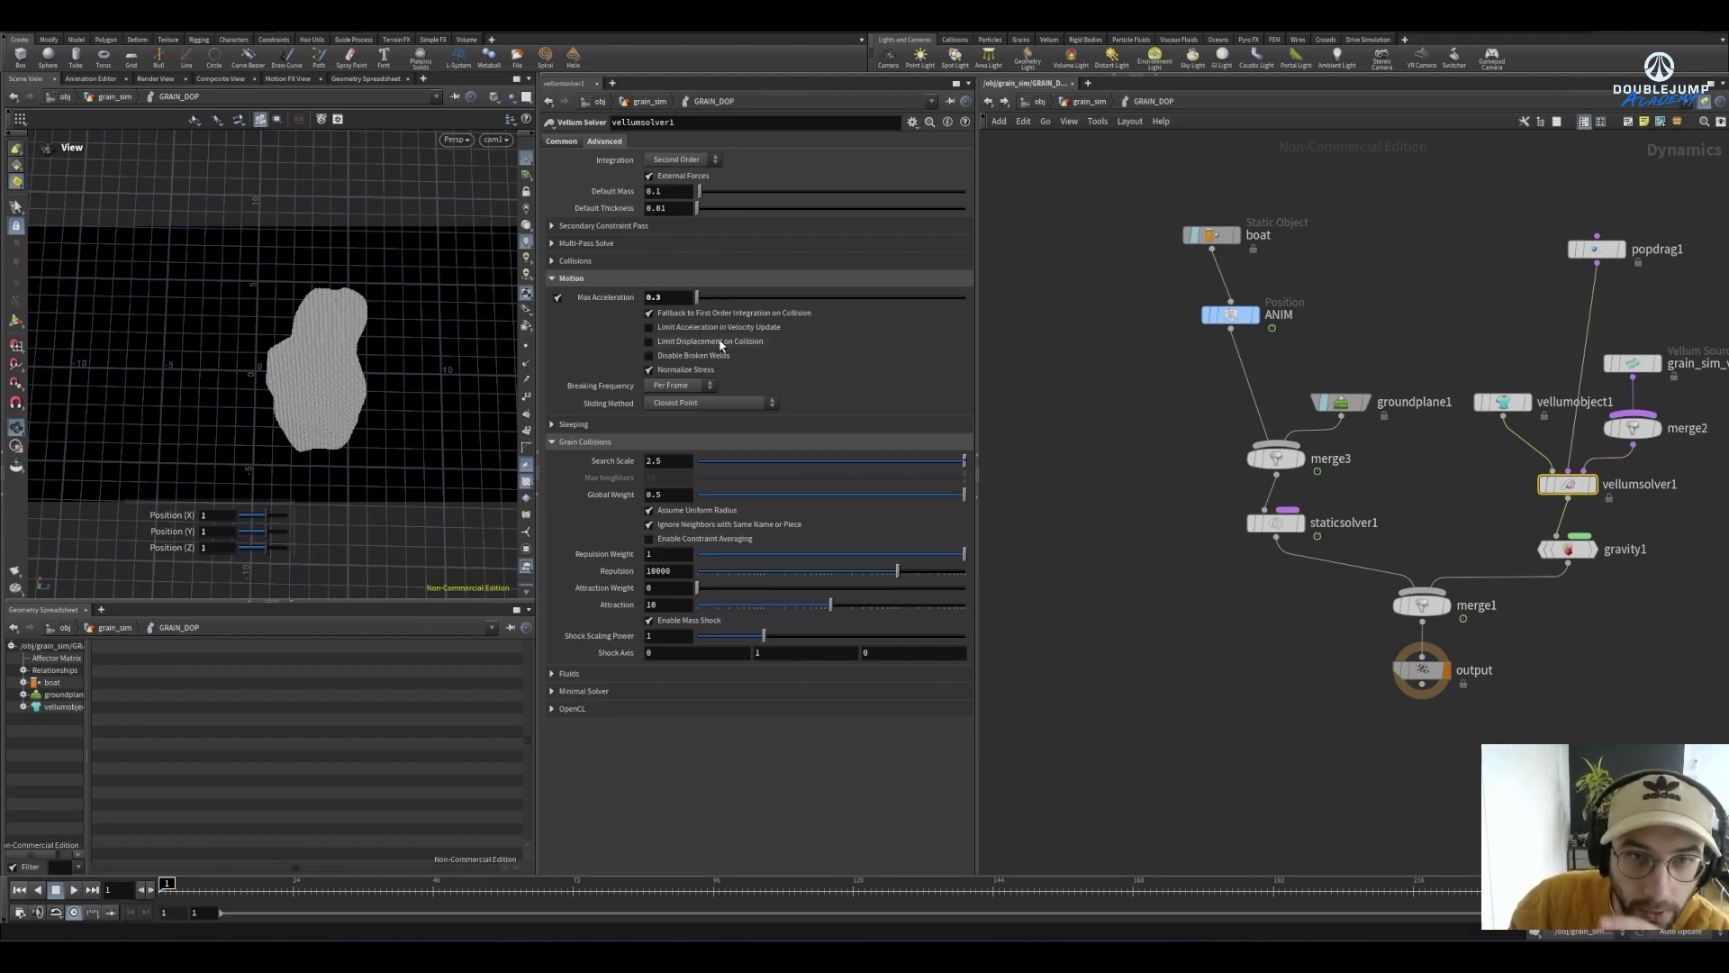
{"action": "mouse_move", "coordinate": [721, 343]}
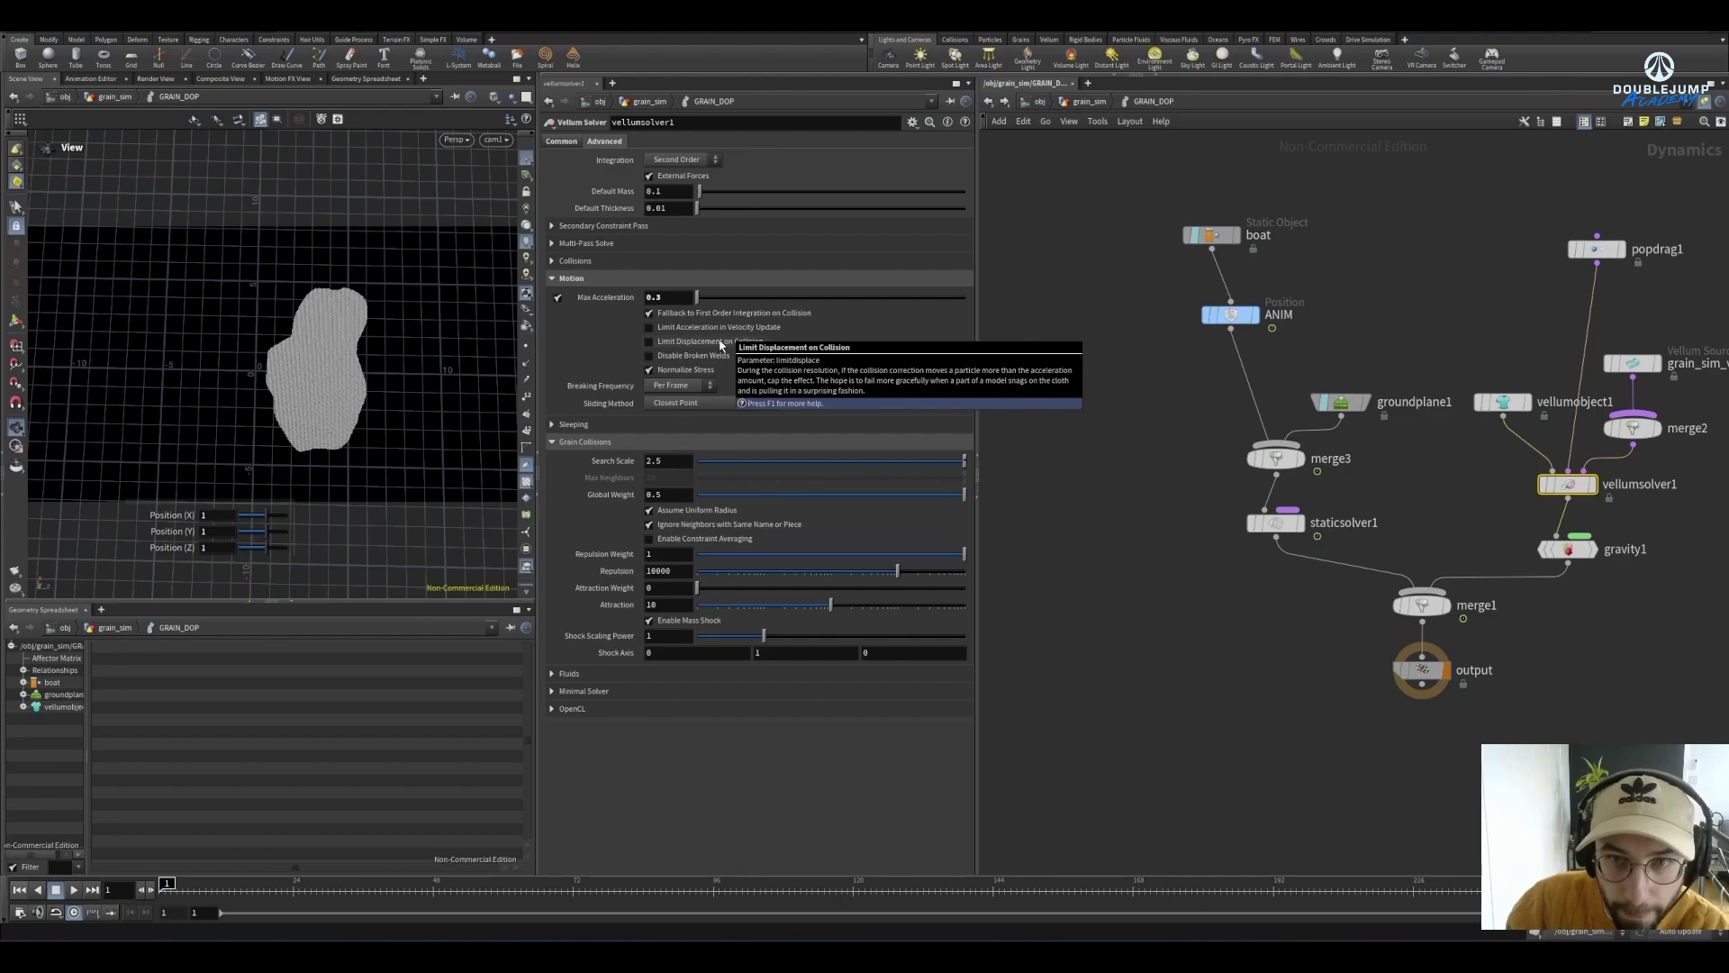
{"action": "left_click", "coordinate": [659, 344]}
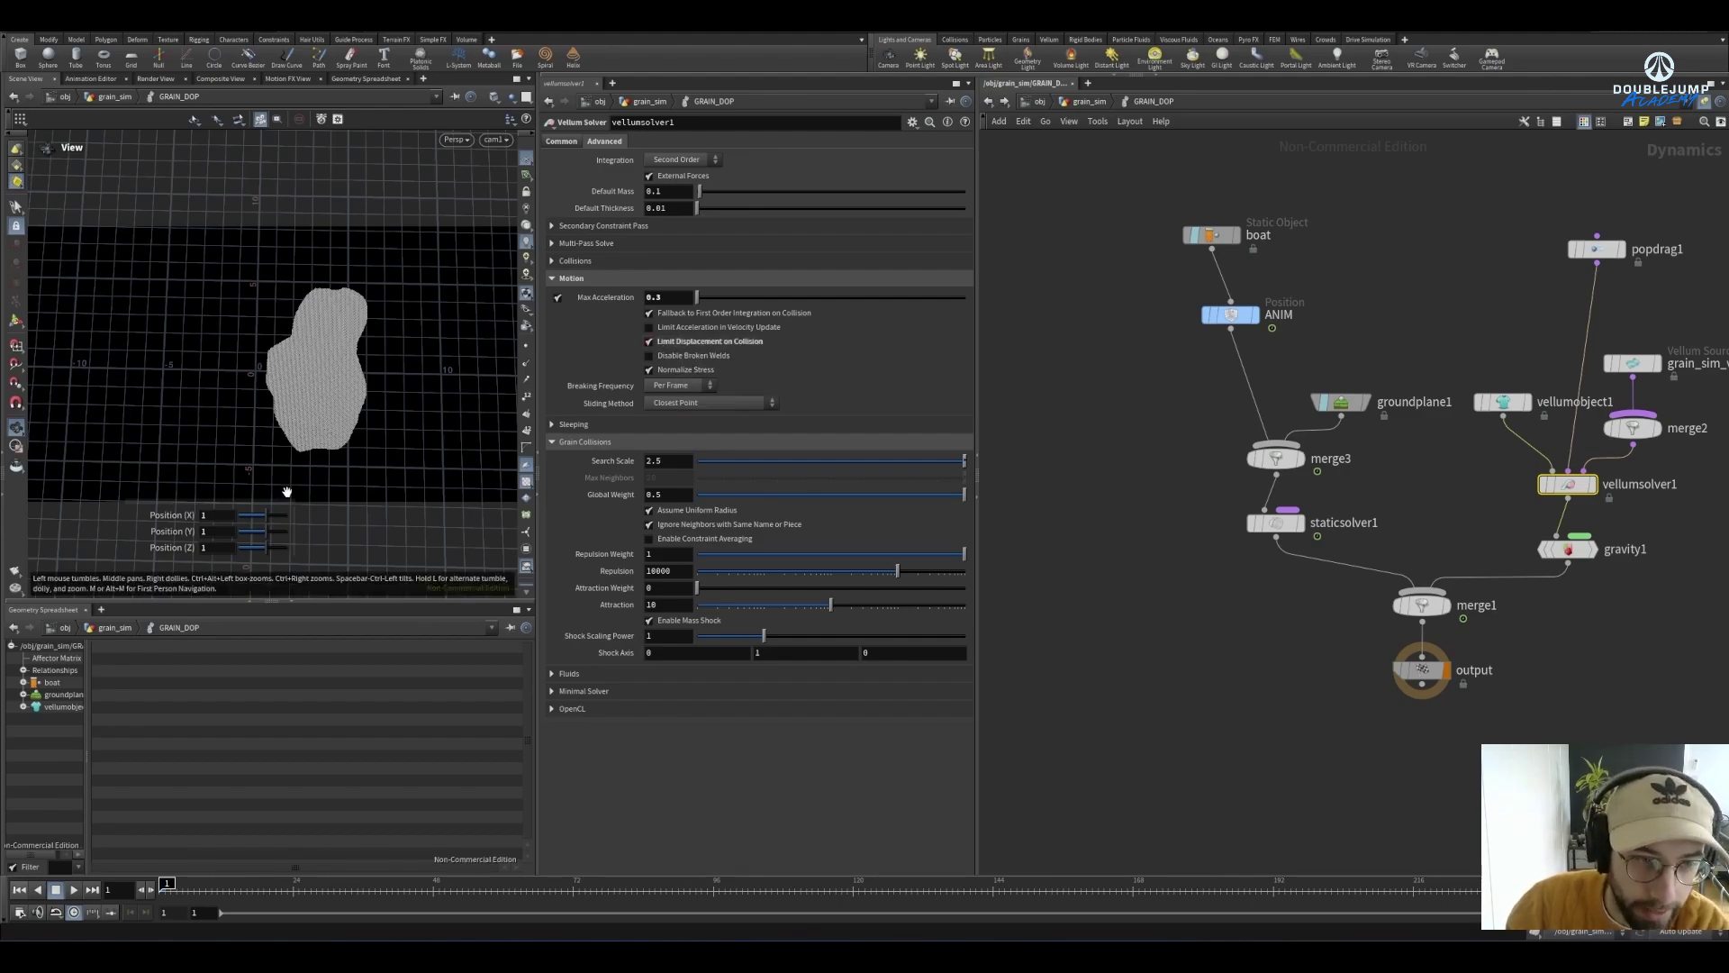
Render a flipbook with the limited displacement, stop it early, scrub through the computed frames and return to frame 1
{"action": "key", "text": "alt+Tab"}
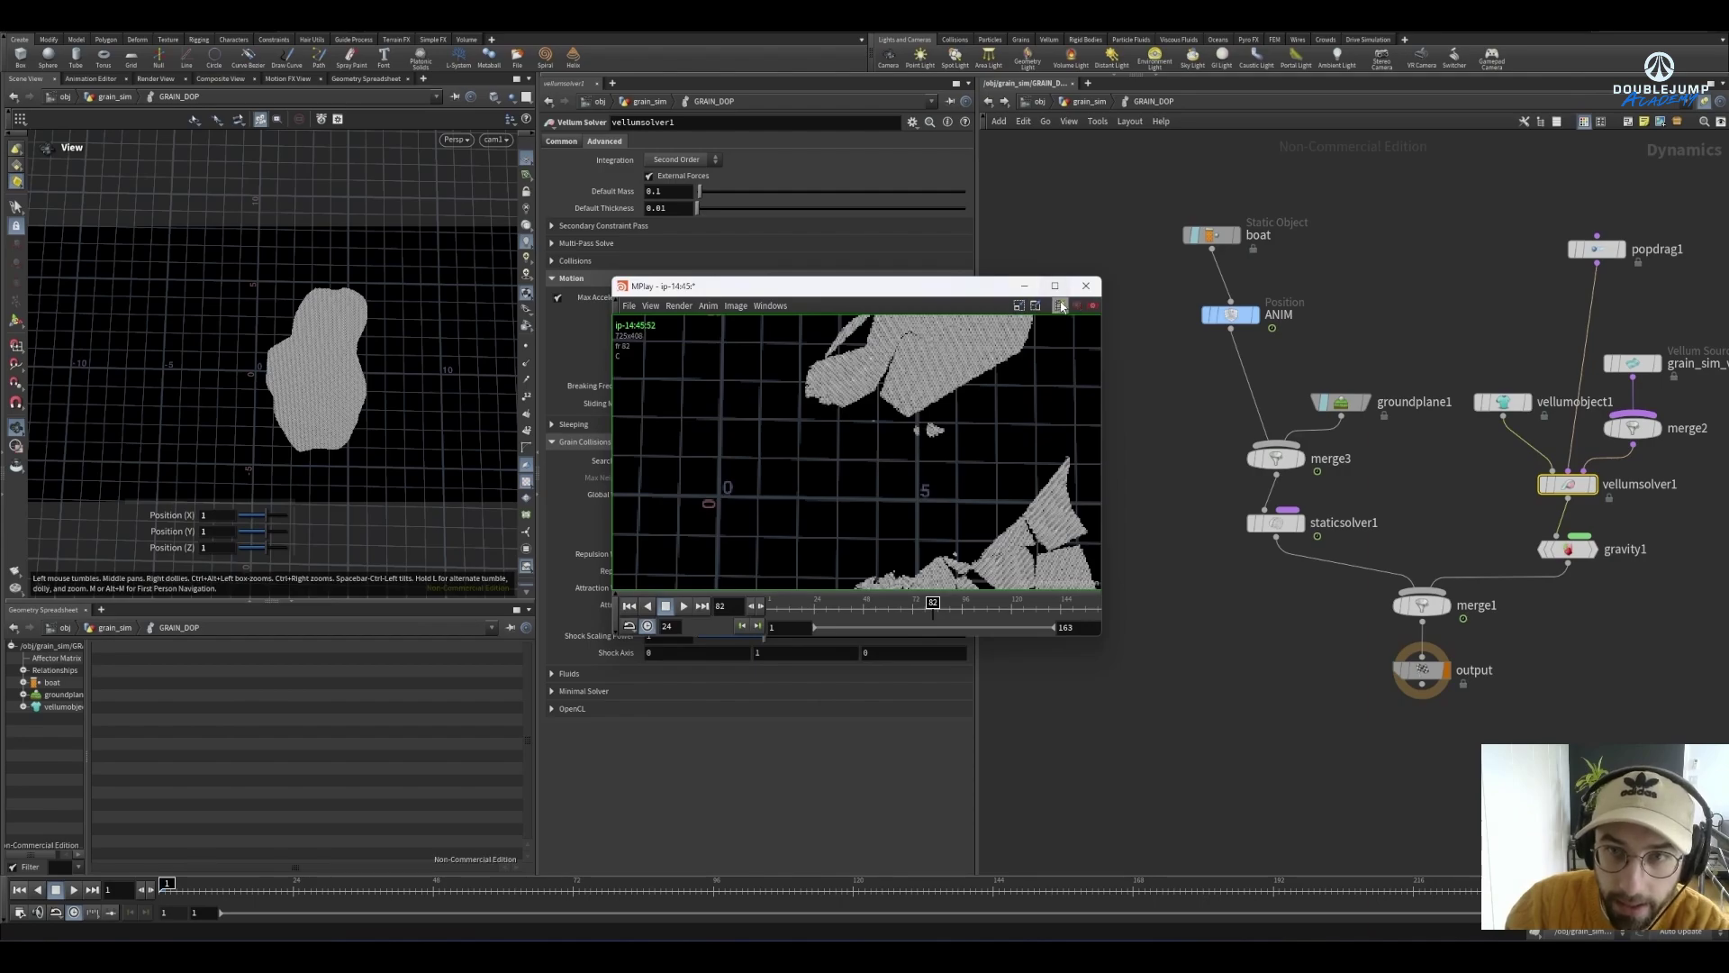
{"action": "left_click", "coordinate": [1213, 669]}
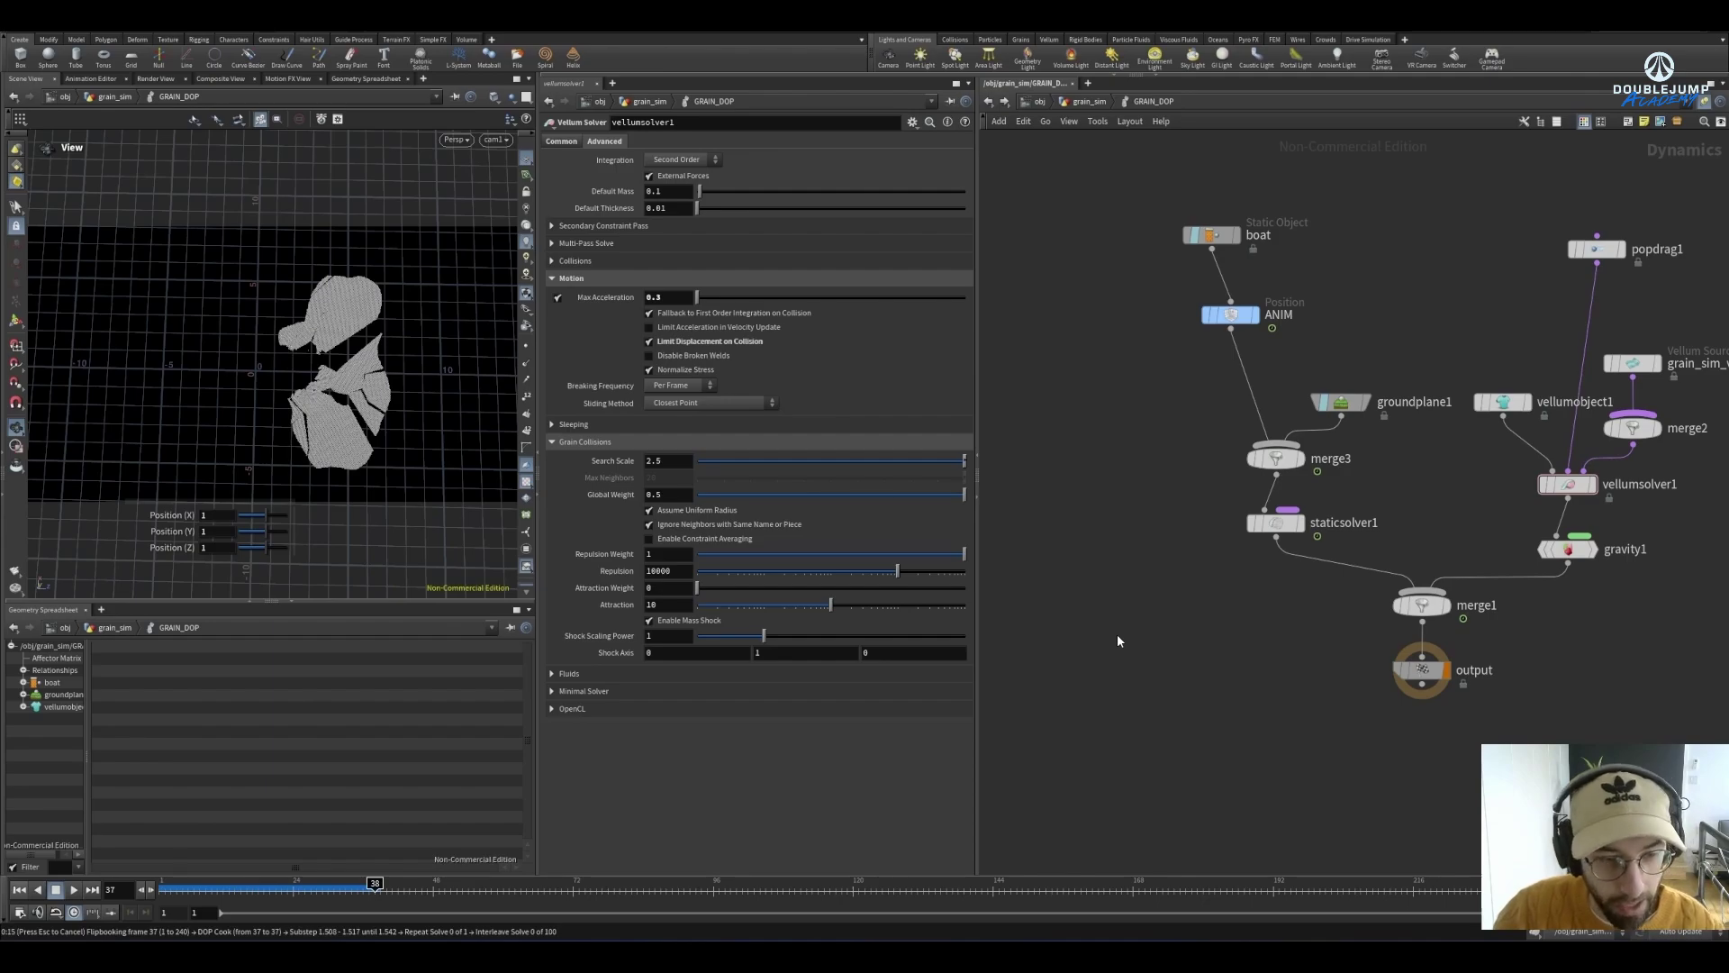
{"action": "mouse_move", "coordinate": [240, 889]}
{"action": "left_mouse_down"}
{"action": "mouse_move", "coordinate": [293, 889]}
{"action": "mouse_move", "coordinate": [225, 889]}
{"action": "mouse_move", "coordinate": [336, 857]}
{"action": "mouse_move", "coordinate": [216, 873]}
{"action": "mouse_move", "coordinate": [258, 873]}
{"action": "left_mouse_up"}
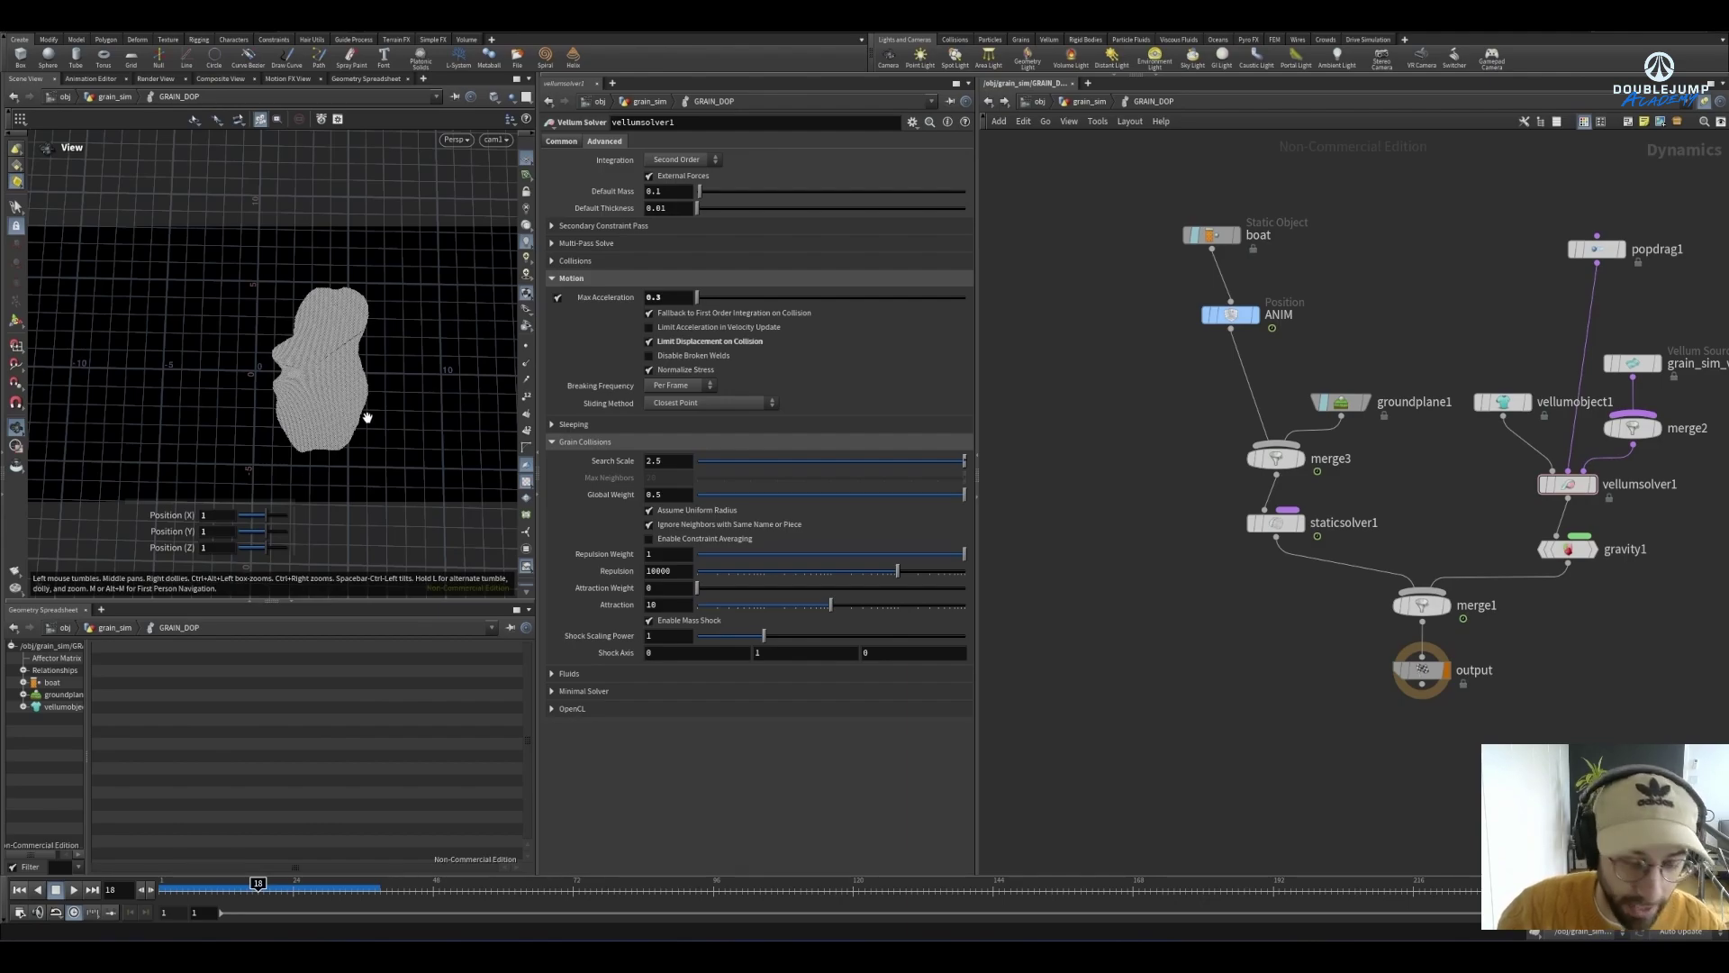
{"action": "left_click_drag", "start_coordinate": [258, 882], "coordinate": [165, 885]}
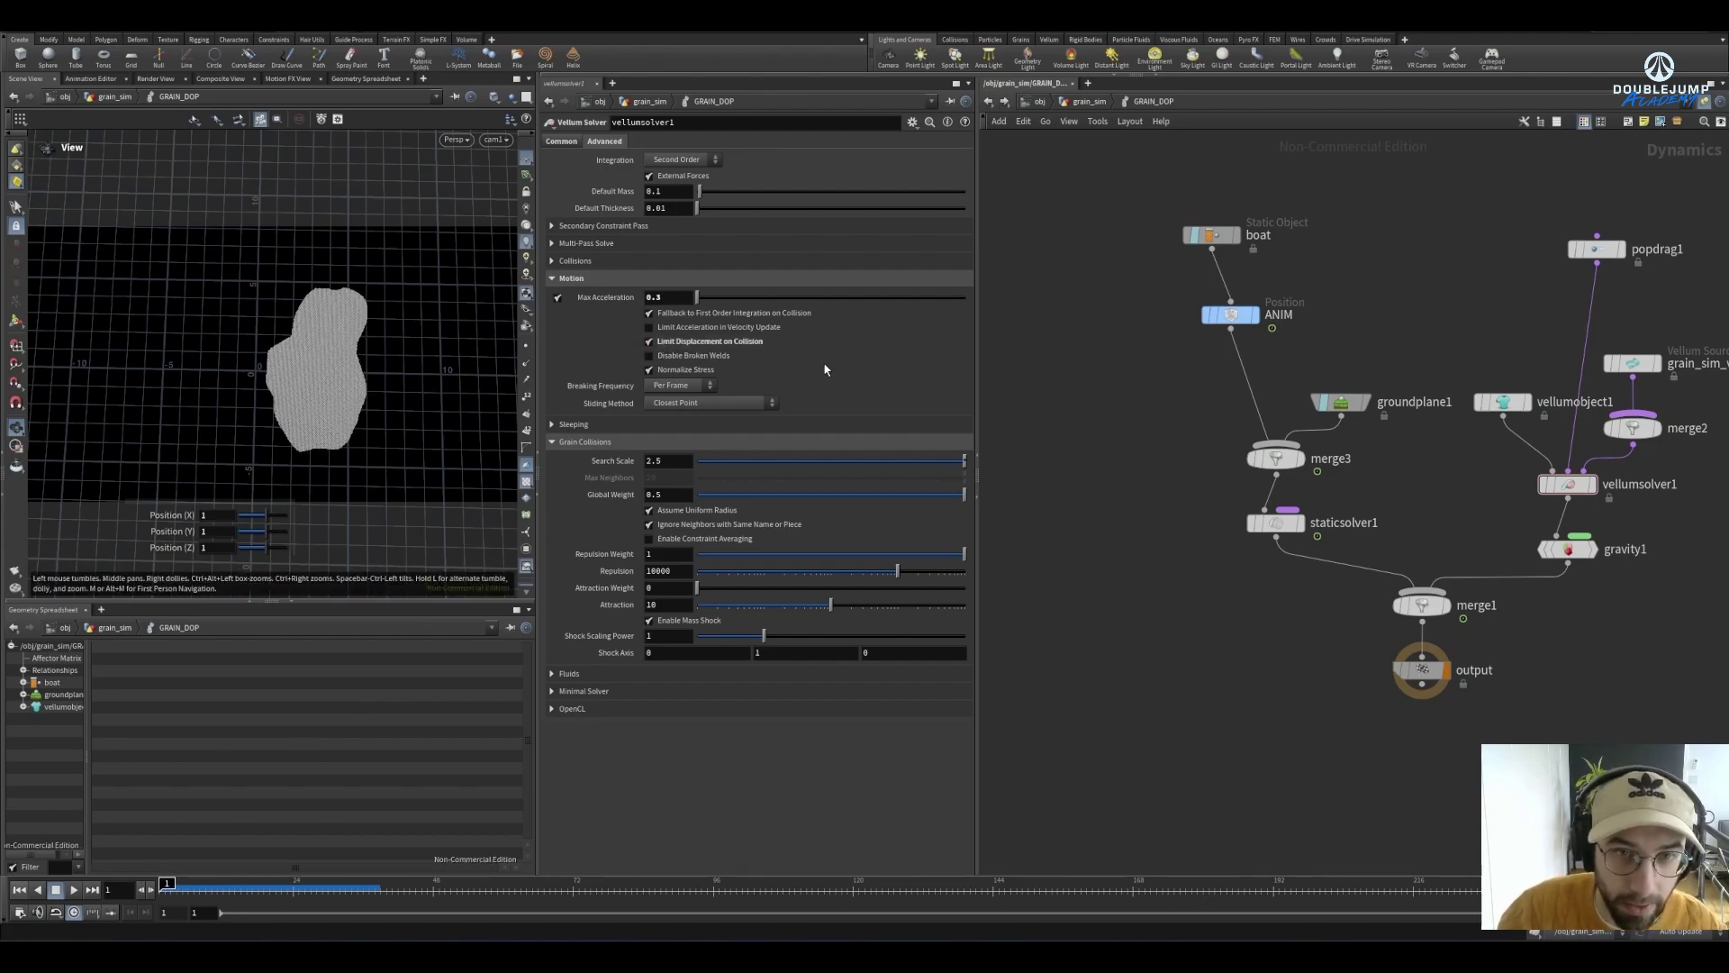
Try to render another flipbook and open its sequence list in MPlay, dismiss the dialogs and rewind the scene to frame 1
{"action": "key", "text": "Up"}
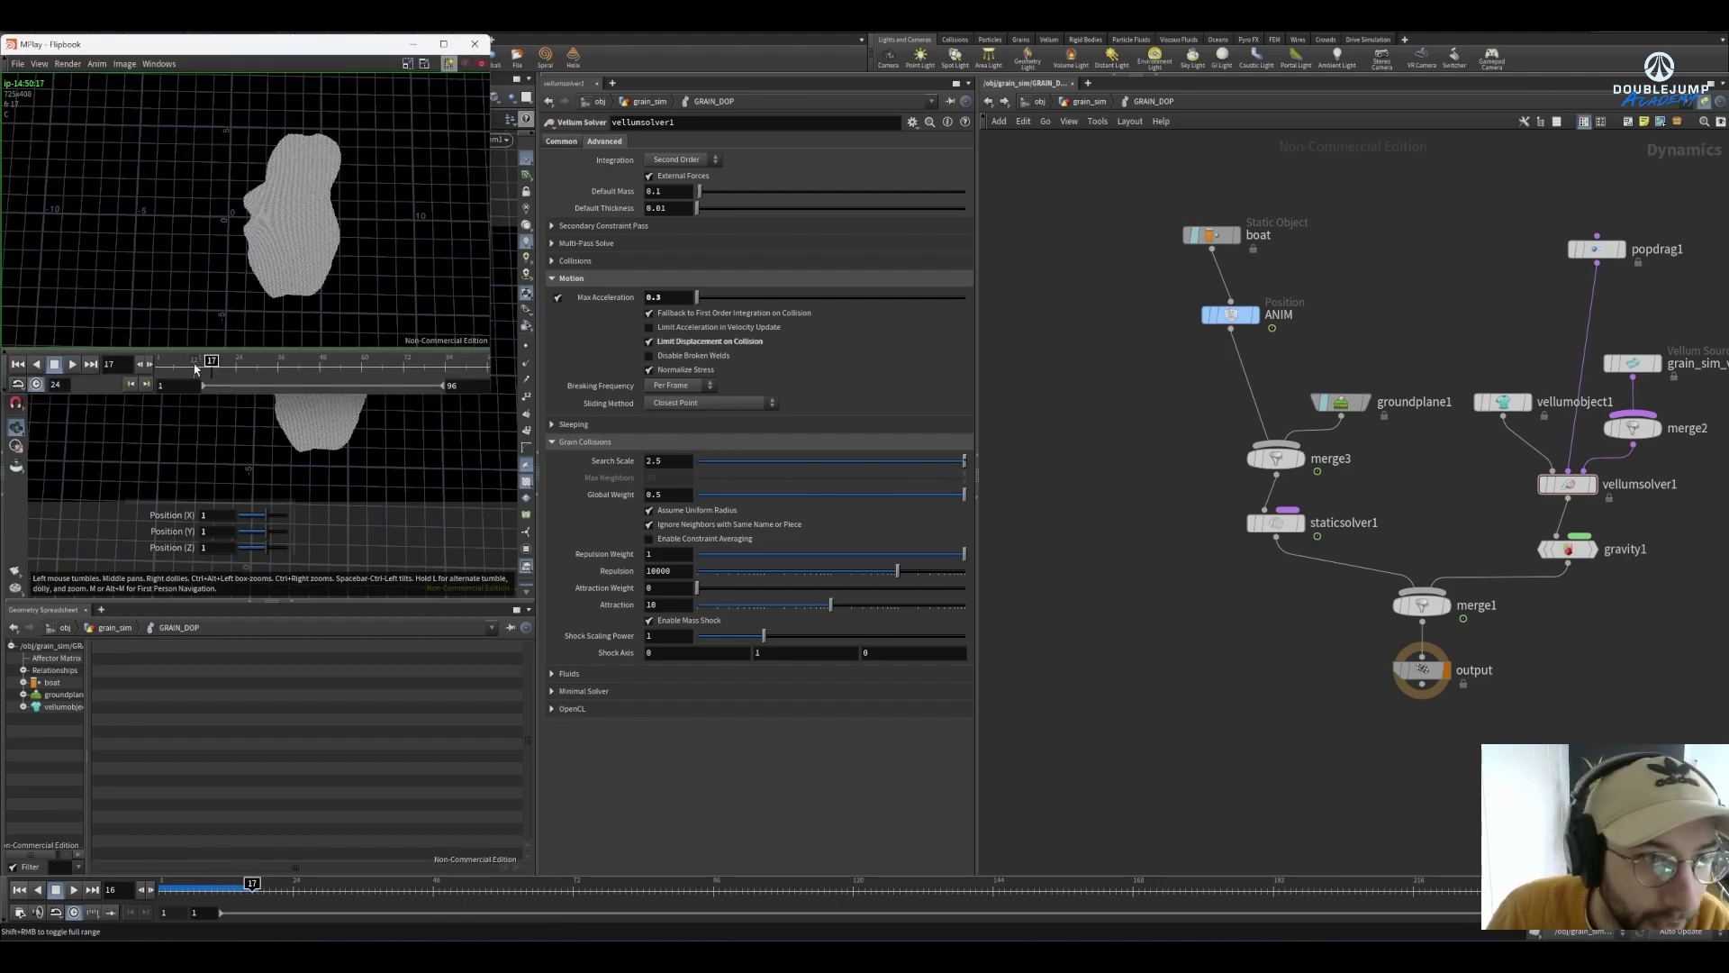
{"action": "left_click", "coordinate": [160, 63]}
{"action": "left_click", "coordinate": [170, 118]}
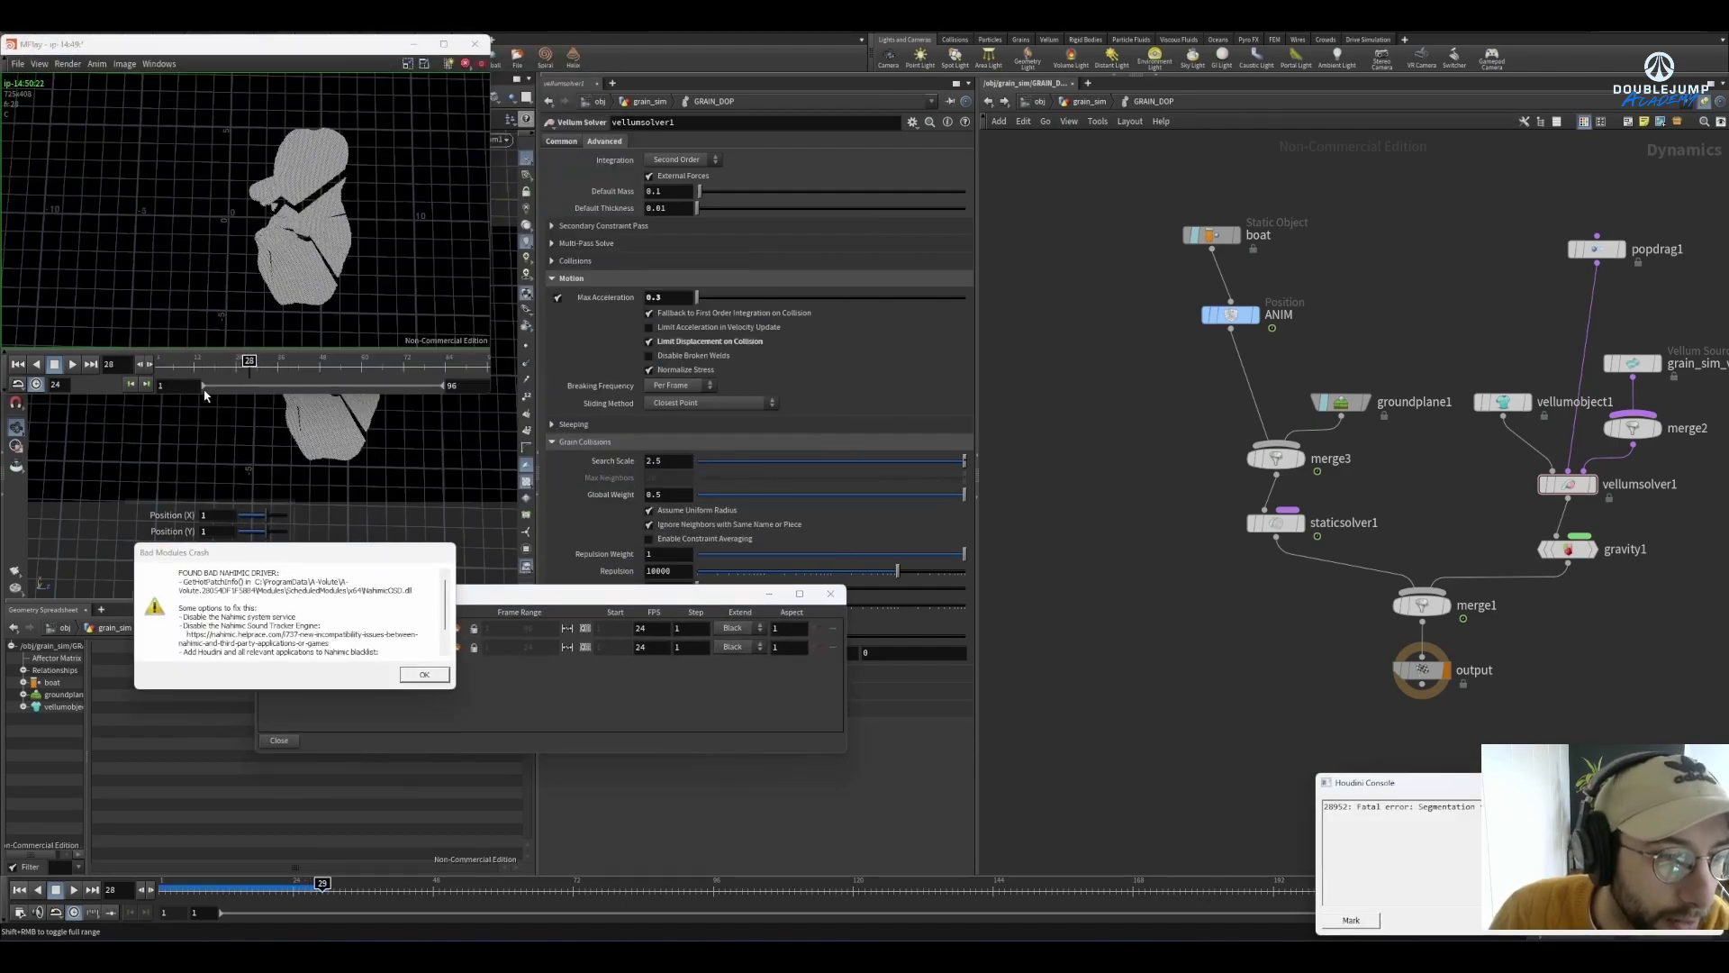
{"action": "left_click", "coordinate": [421, 675]}
{"action": "left_click", "coordinate": [528, 726]}
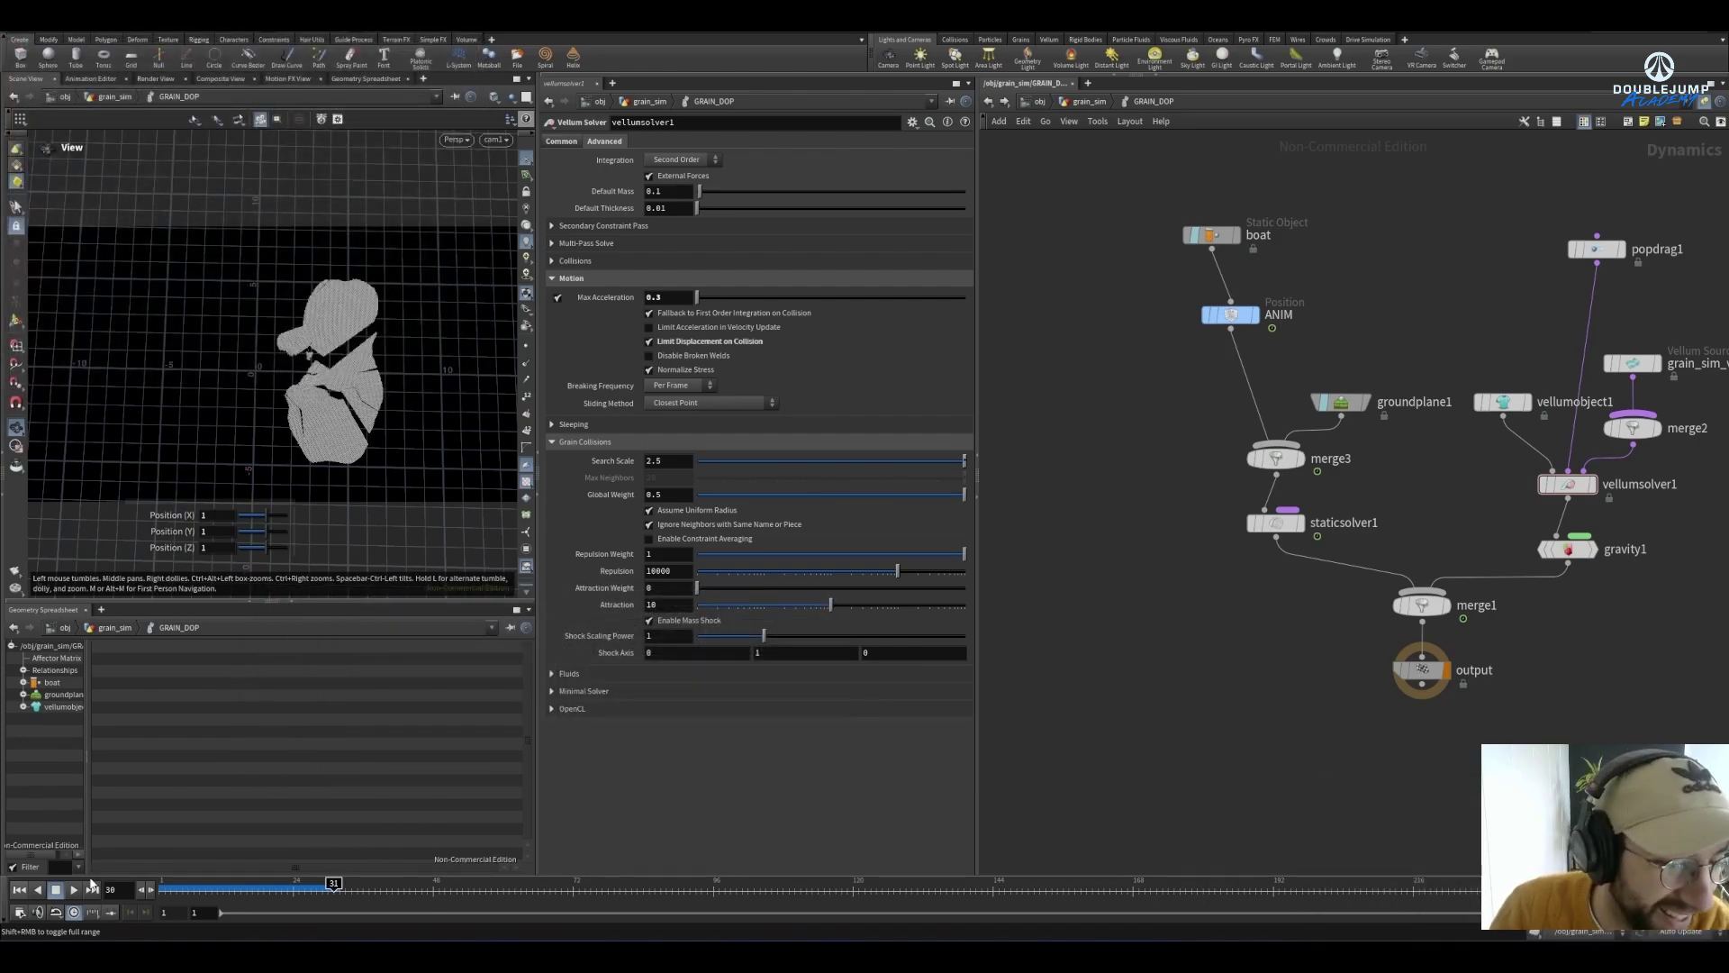
{"action": "left_click", "coordinate": [20, 891]}
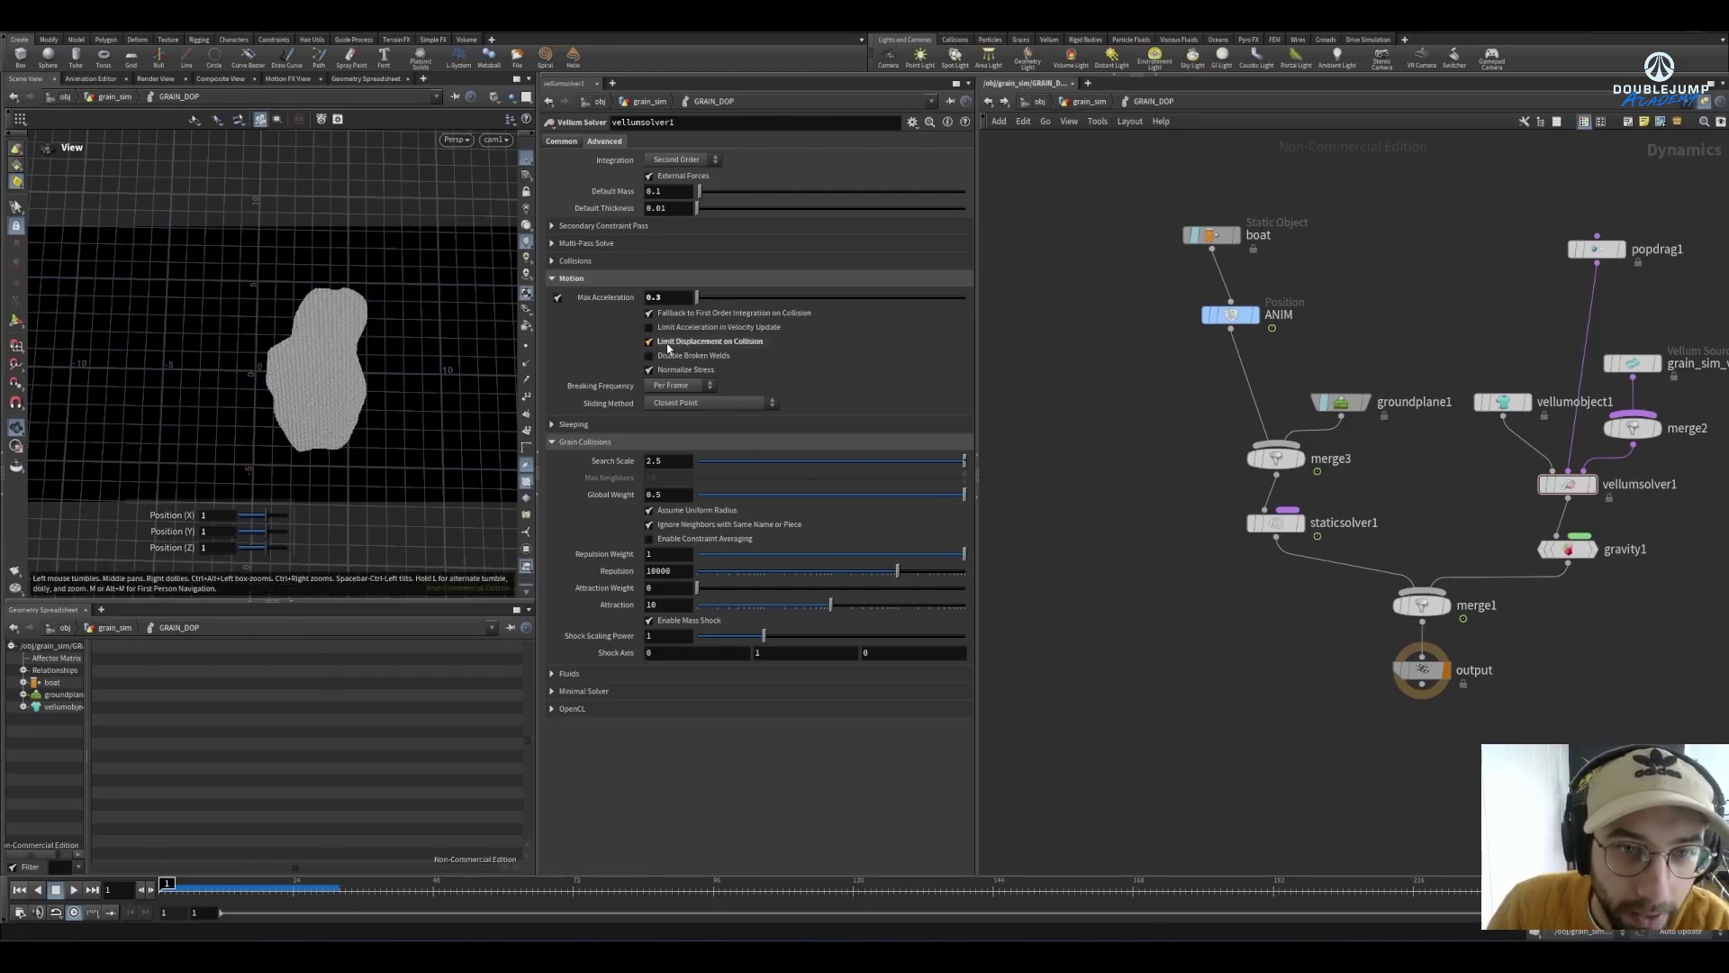
Disable Limit Displacement on Collision on vellumsolver1 and set Max Acceleration back to 30
{"action": "left_click", "coordinate": [649, 341]}
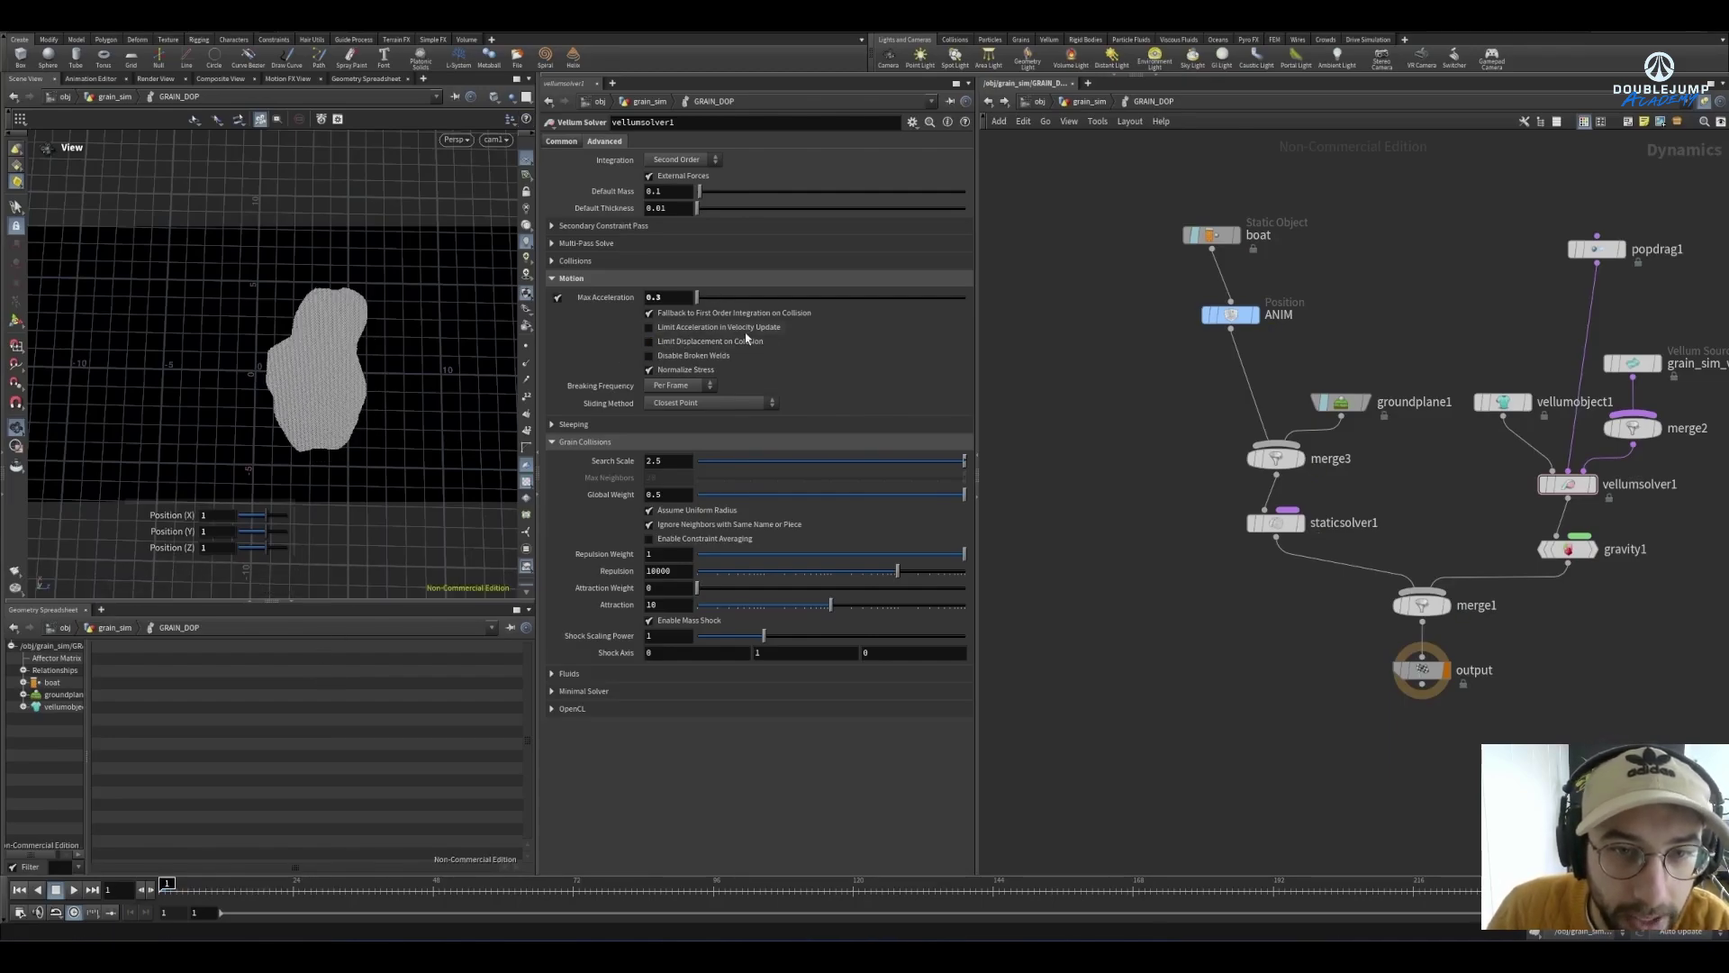
{"action": "left_click", "coordinate": [684, 298]}
{"action": "type", "text": "30"}
{"action": "key", "text": "Return"}
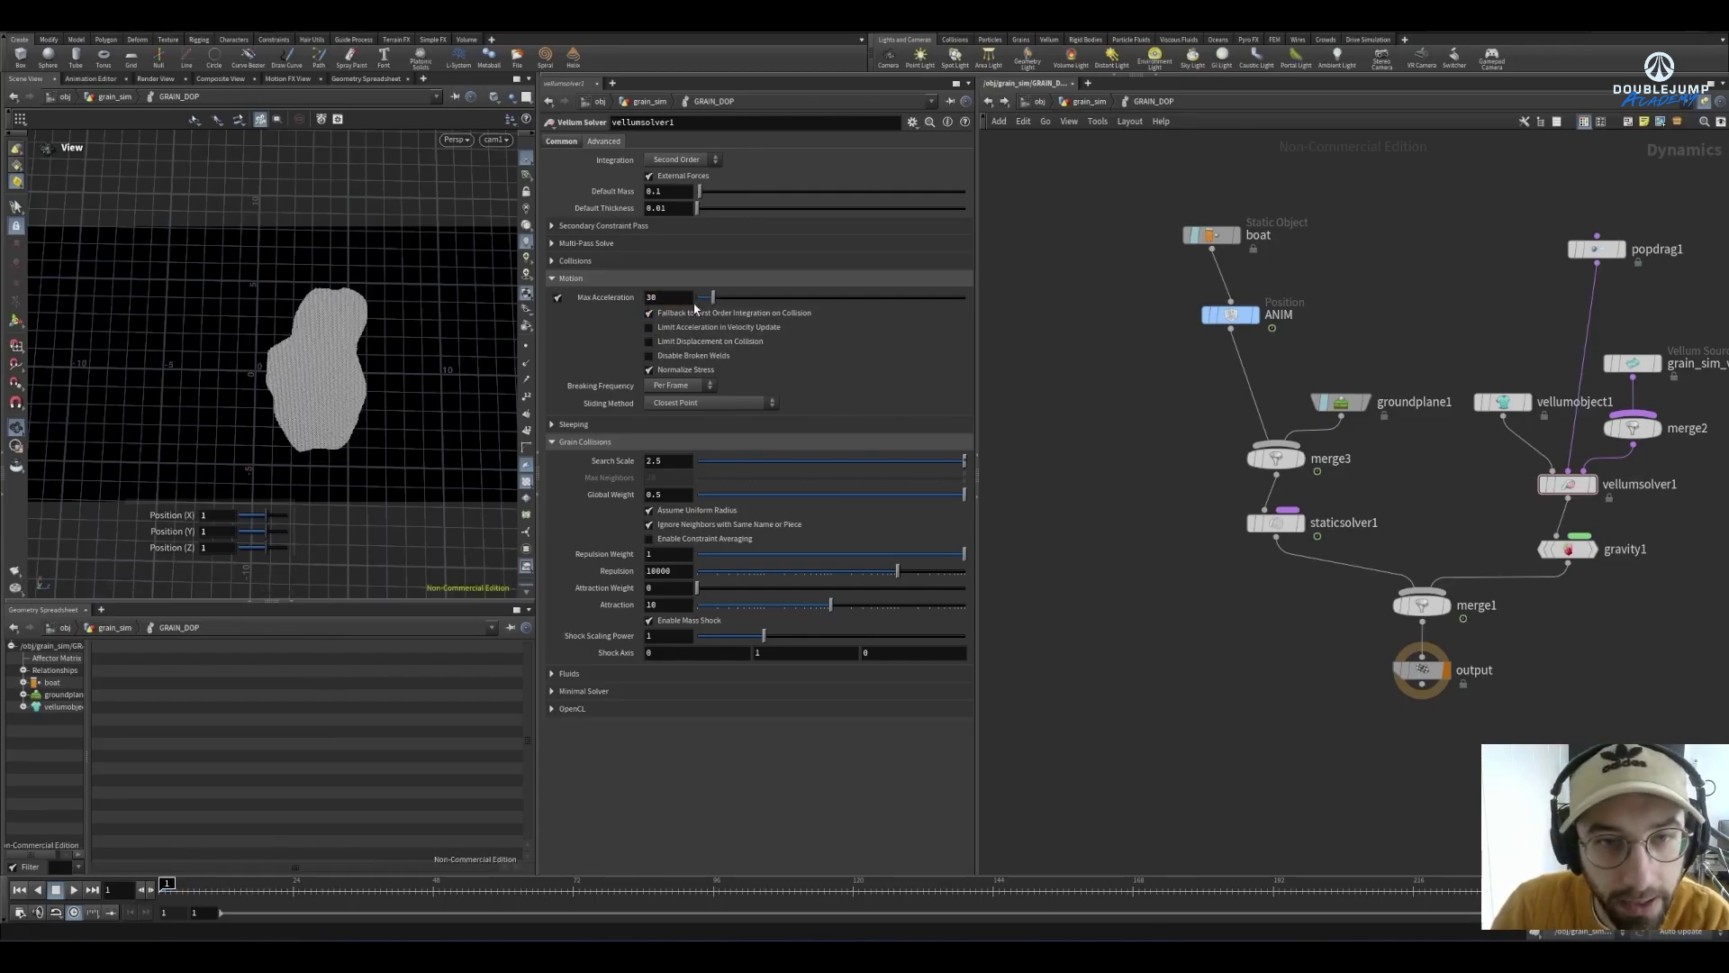
Play the simulation without the displacement limit to compare how the sheet breaks, stop it and rewind to frame 1
{"action": "key", "text": "Up"}
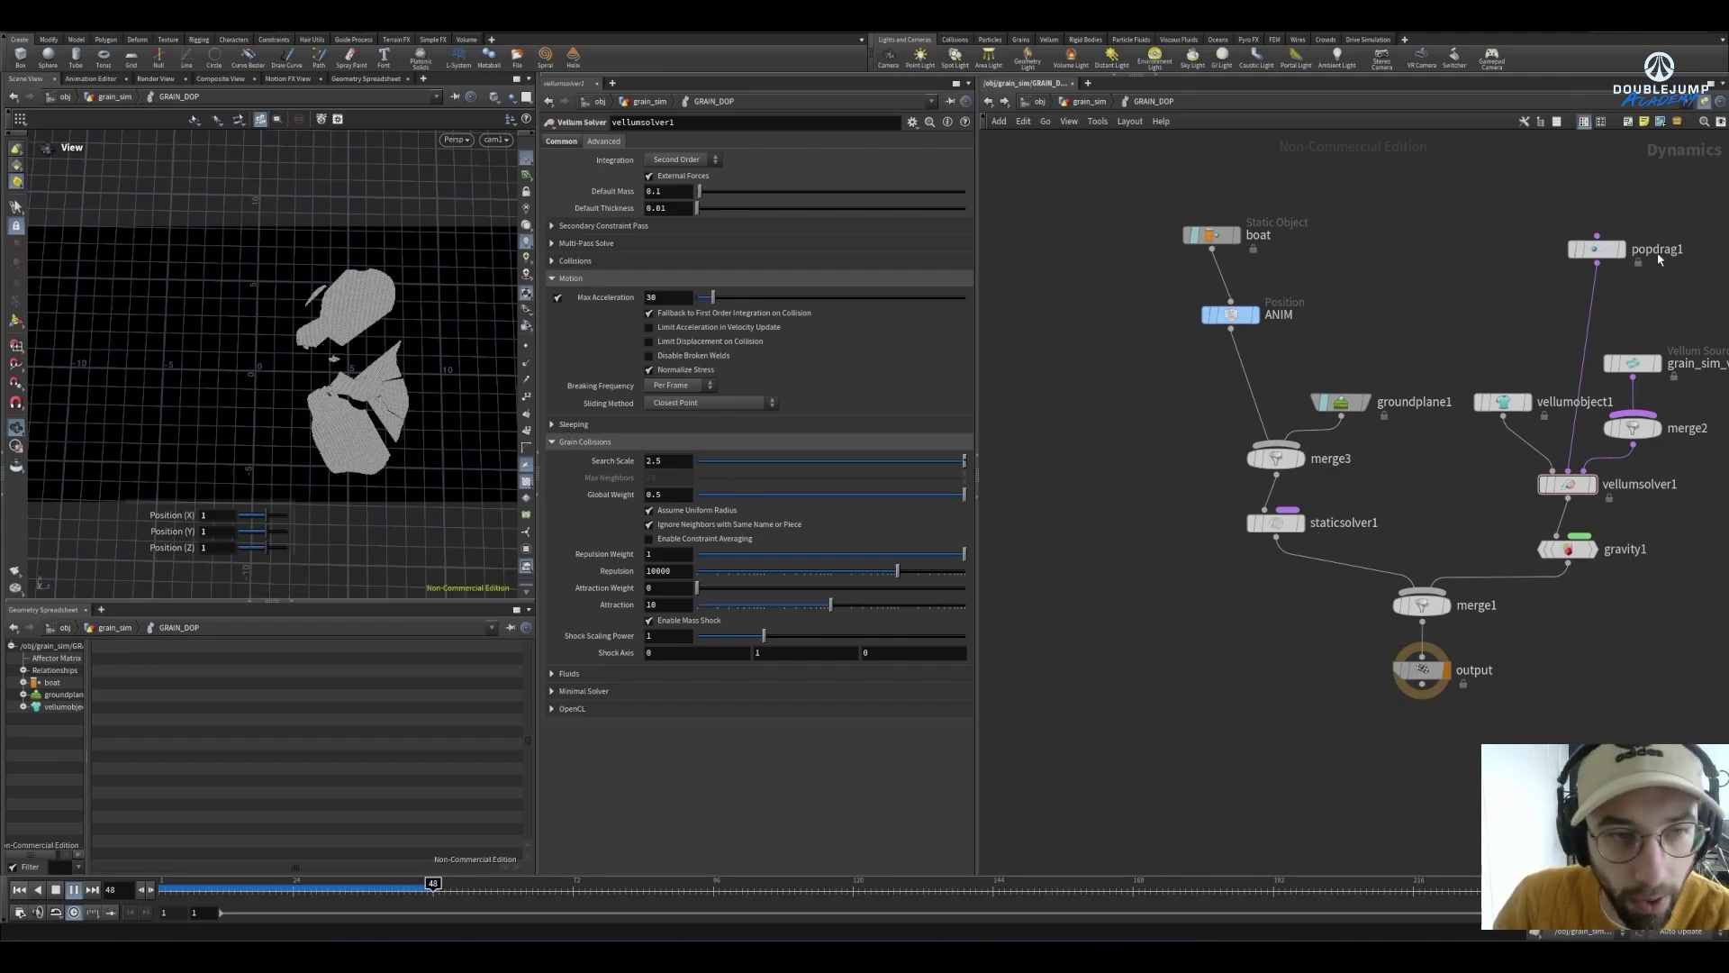
{"action": "left_click", "coordinate": [56, 889]}
{"action": "left_click_drag", "start_coordinate": [193, 887], "coordinate": [166, 883]}
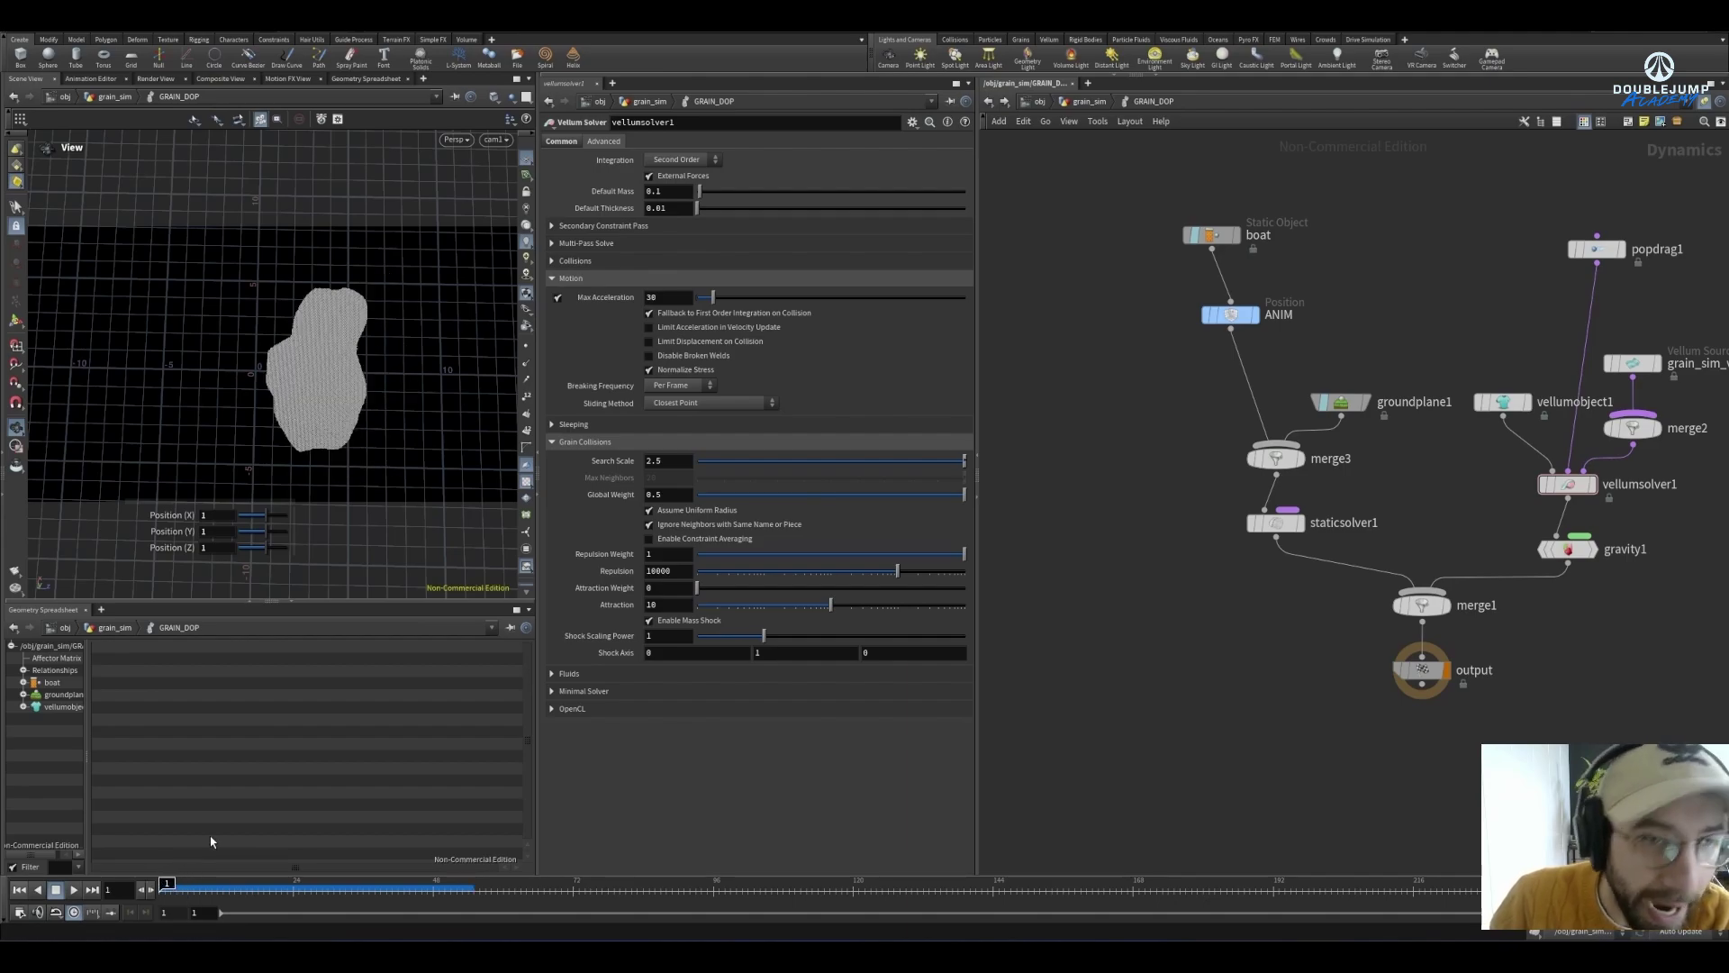
Re-enable Limit Displacement on Collision on vellumsolver1 and set Max Acceleration to 0.3 again
{"action": "left_click", "coordinate": [650, 341]}
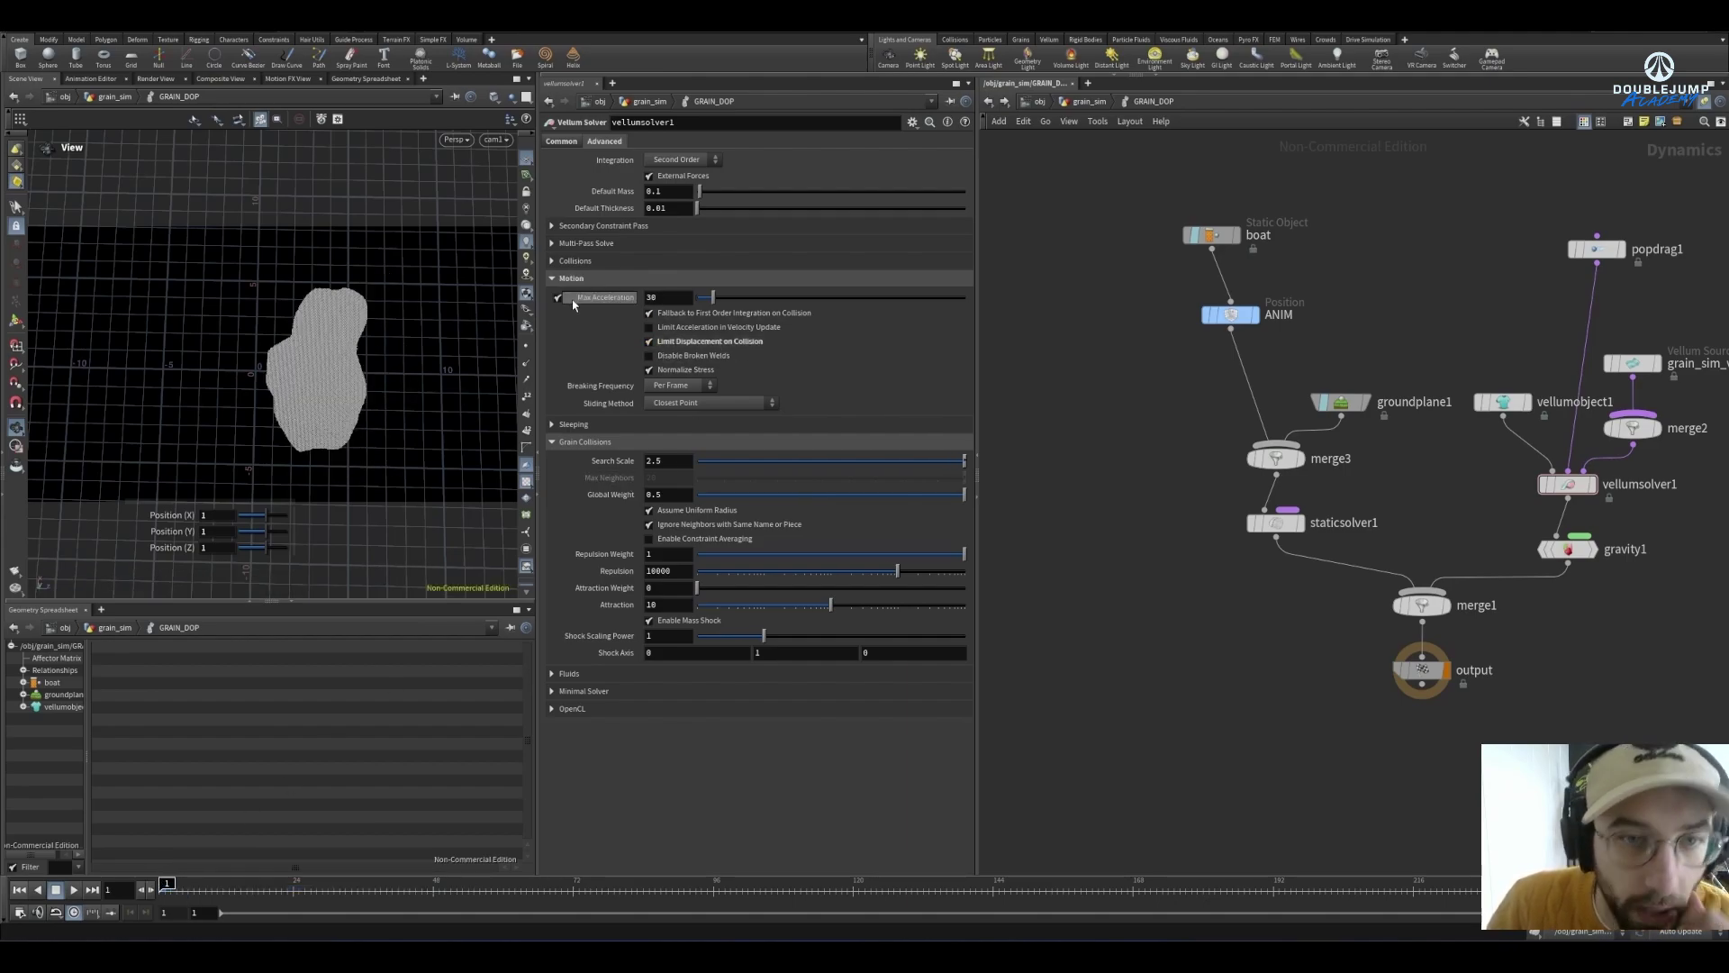
{"action": "left_click", "coordinate": [664, 300]}
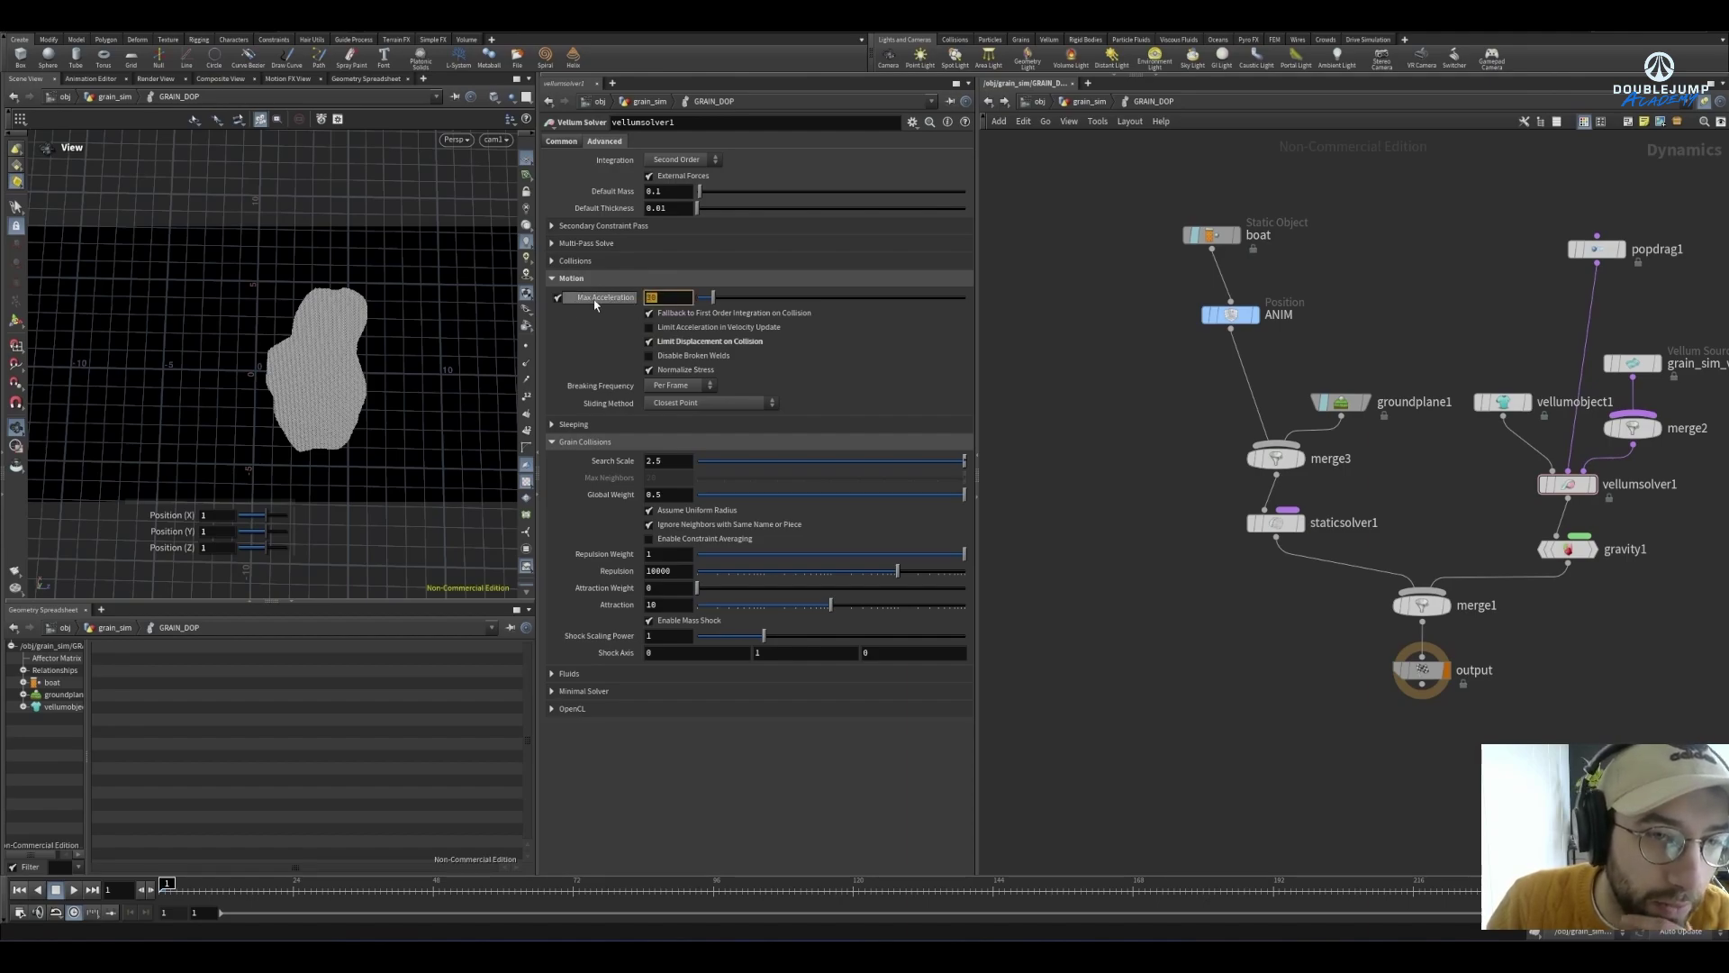
{"action": "type", "text": "0.3"}
{"action": "key", "text": "Return"}
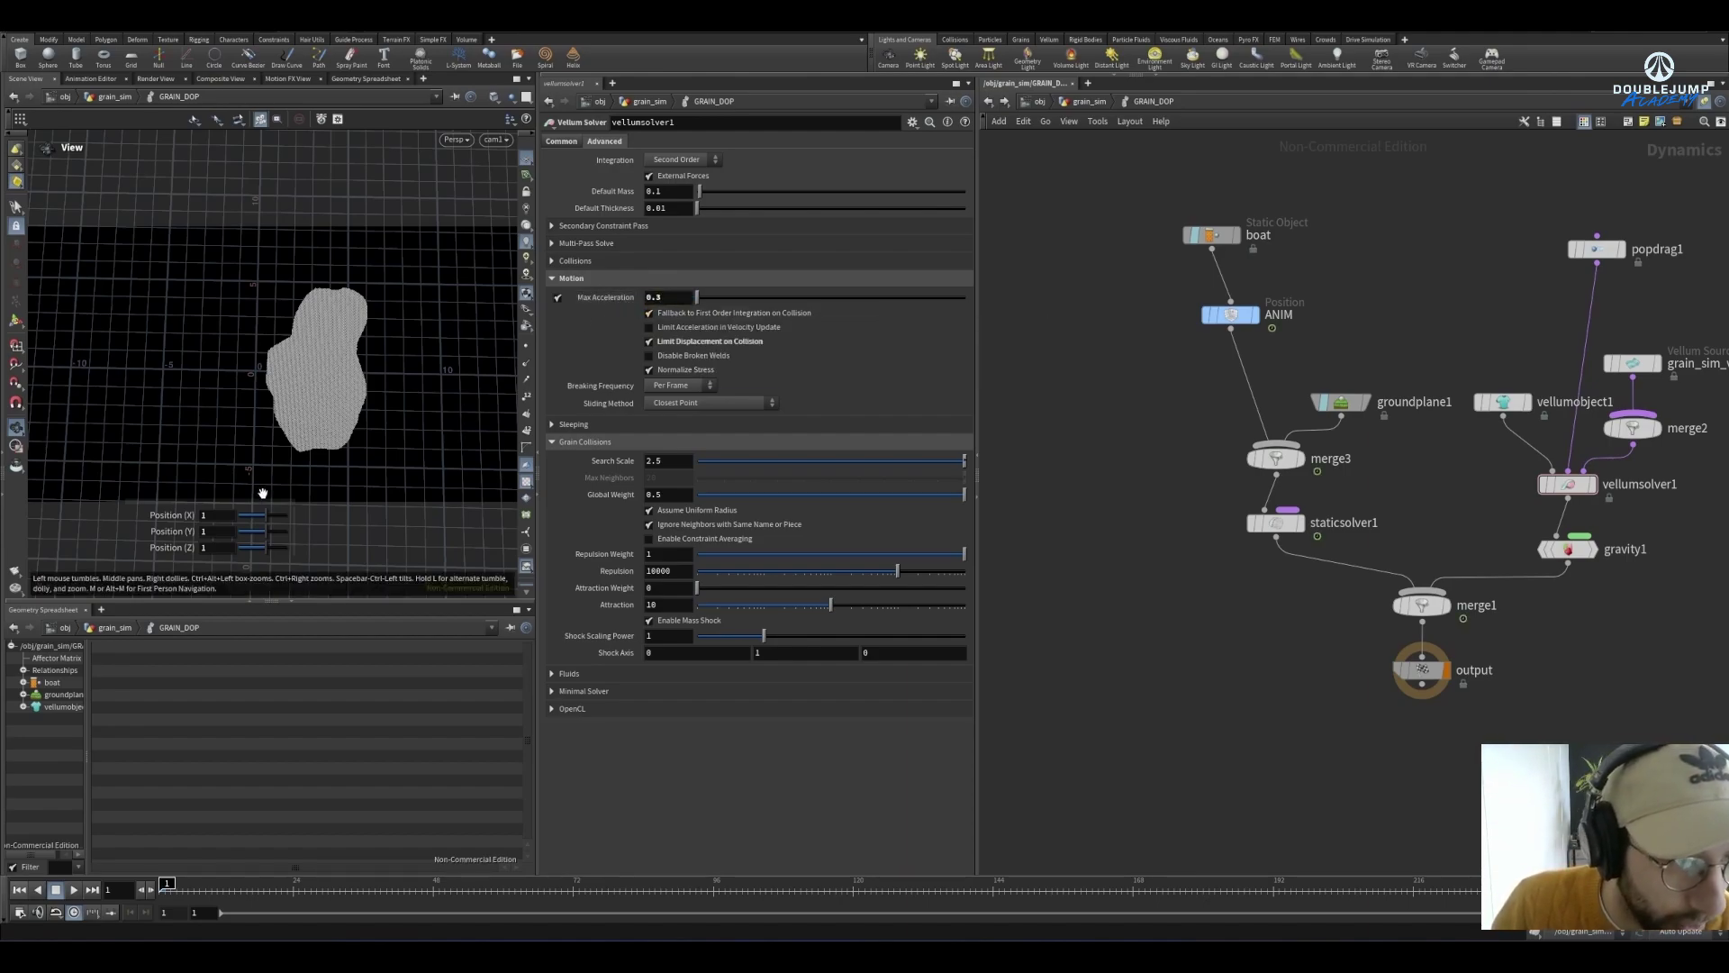
Replay the limited simulation up to frame 53 and inspect the broken pieces and their crushed edges from several angles
{"action": "key", "text": "Up"}
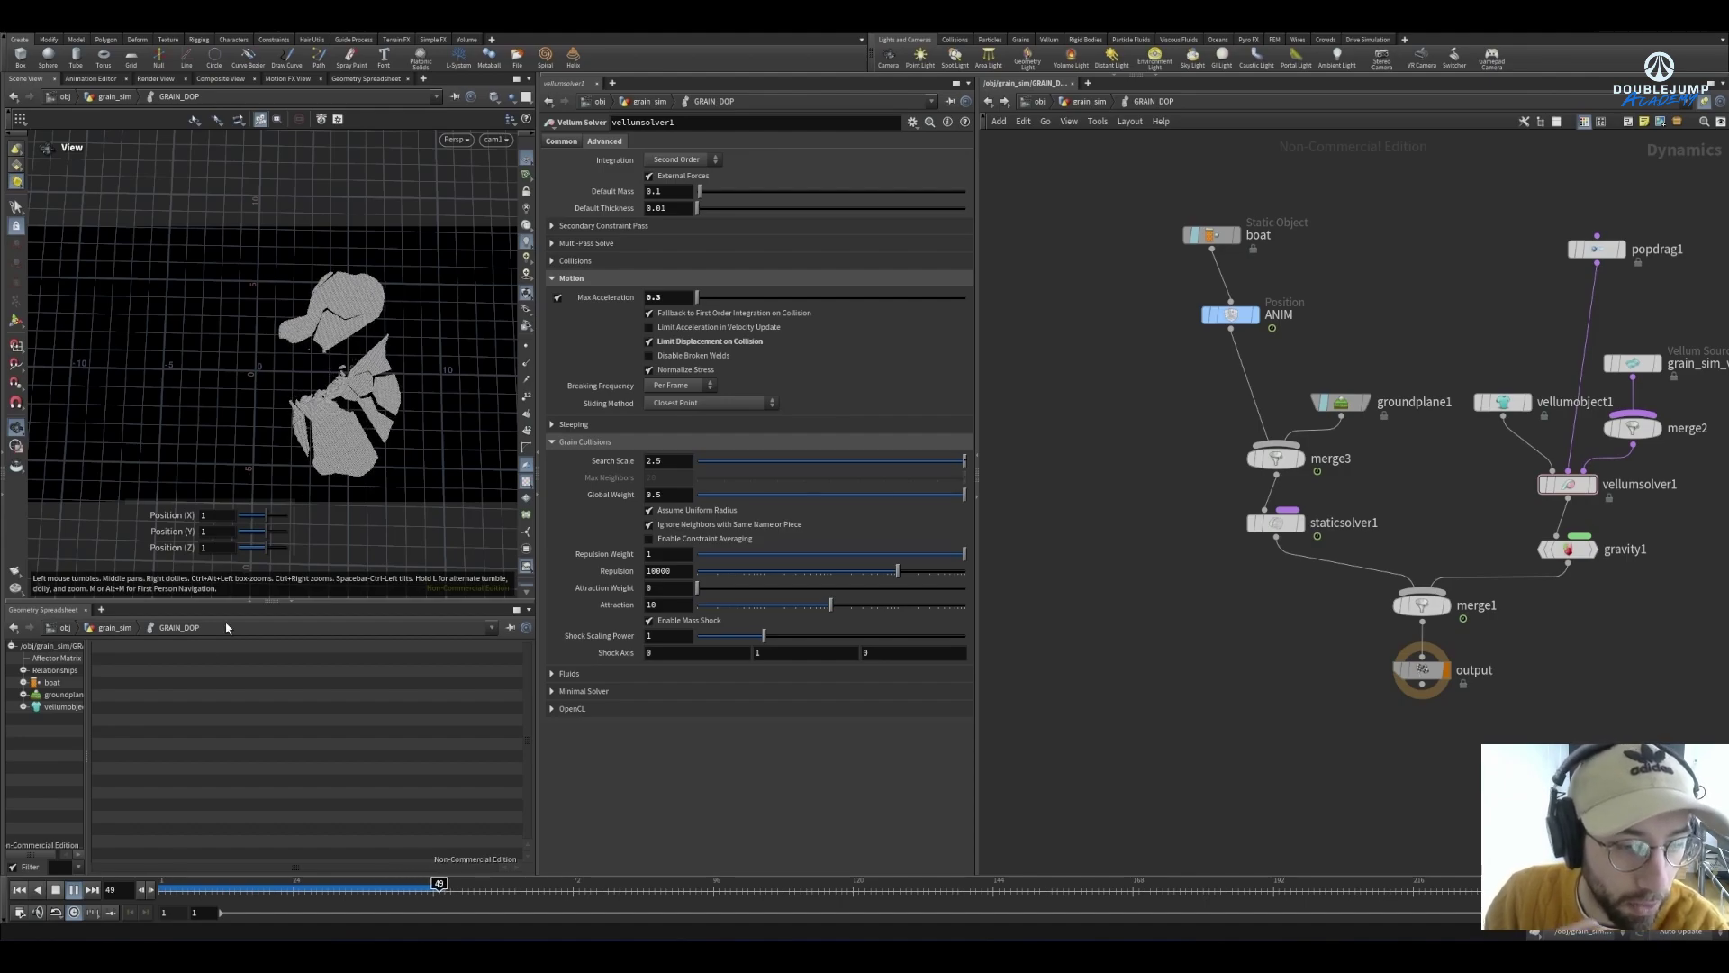
{"action": "key", "text": "Escape"}
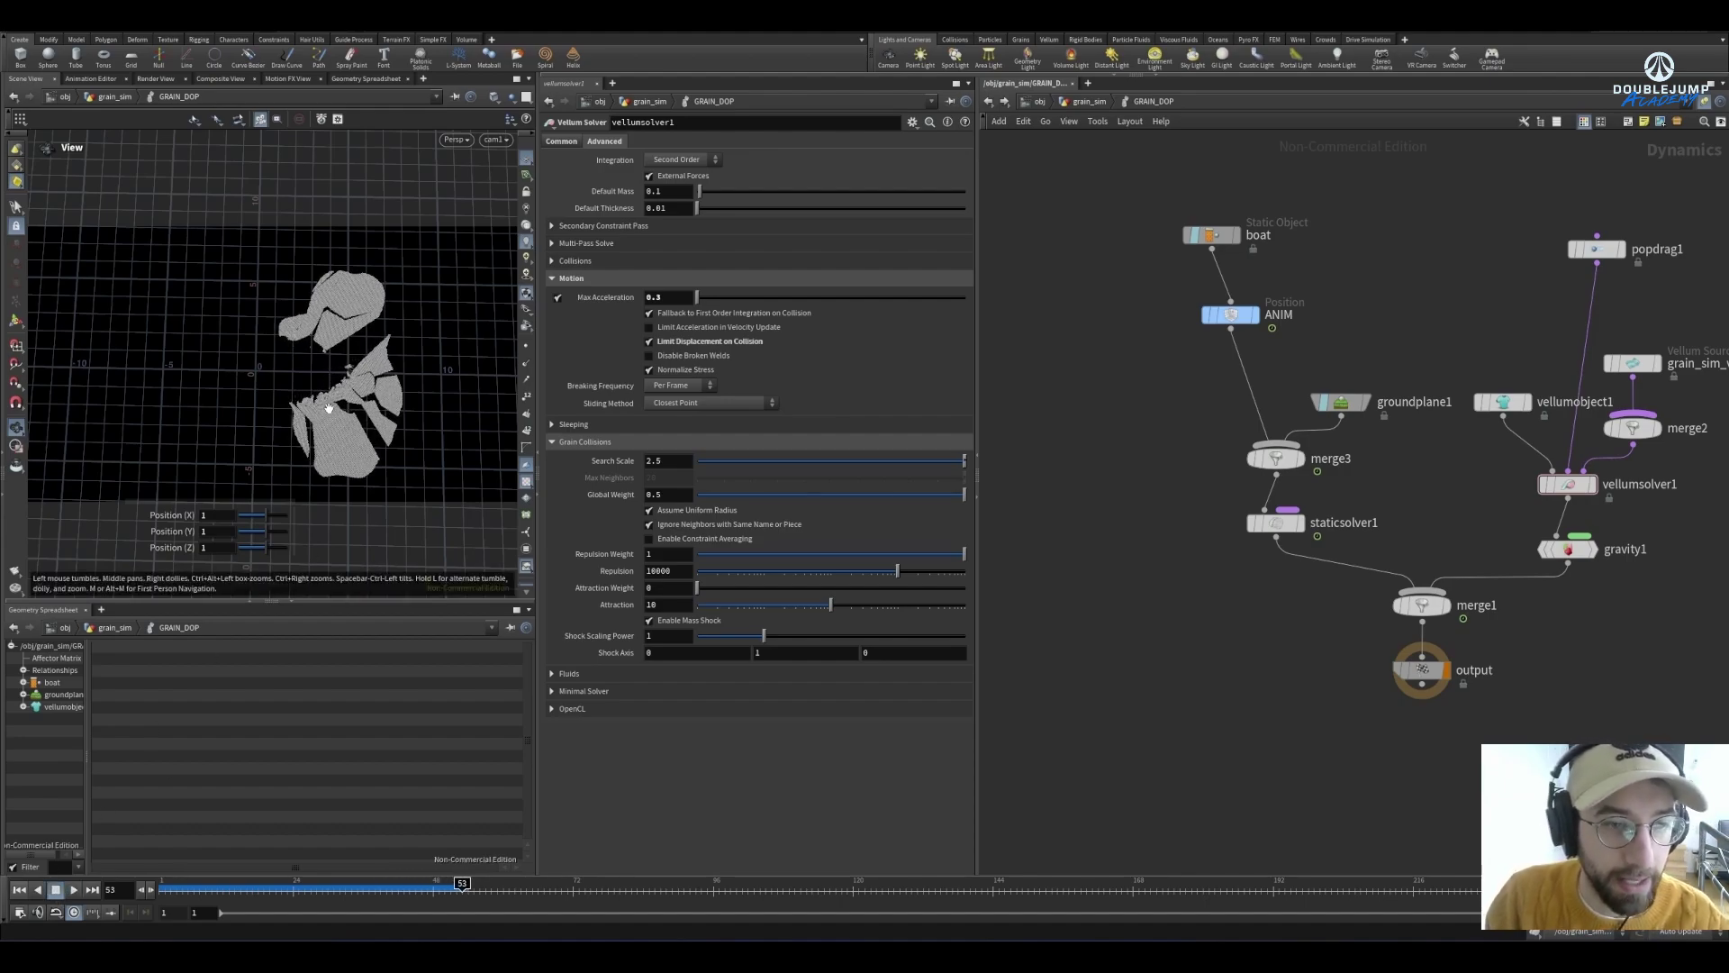
{"action": "left_click_drag", "start_coordinate": [326, 405], "coordinate": [241, 397]}
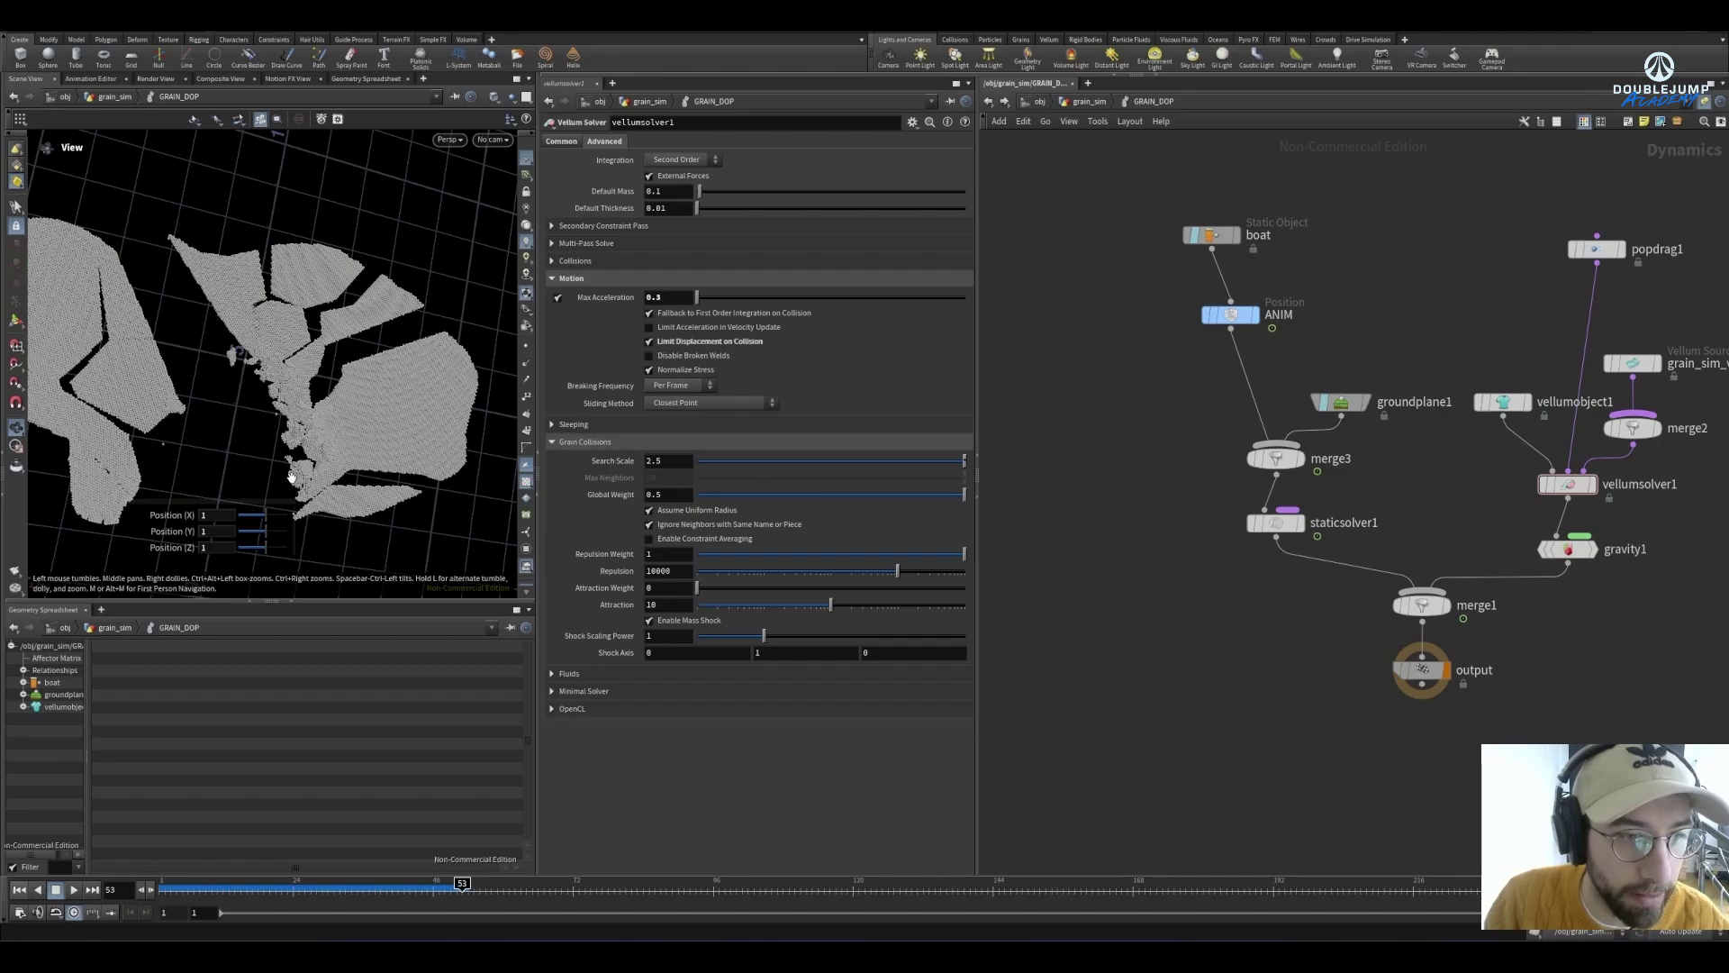
{"action": "left_click_drag", "start_coordinate": [262, 396], "coordinate": [66, 299]}
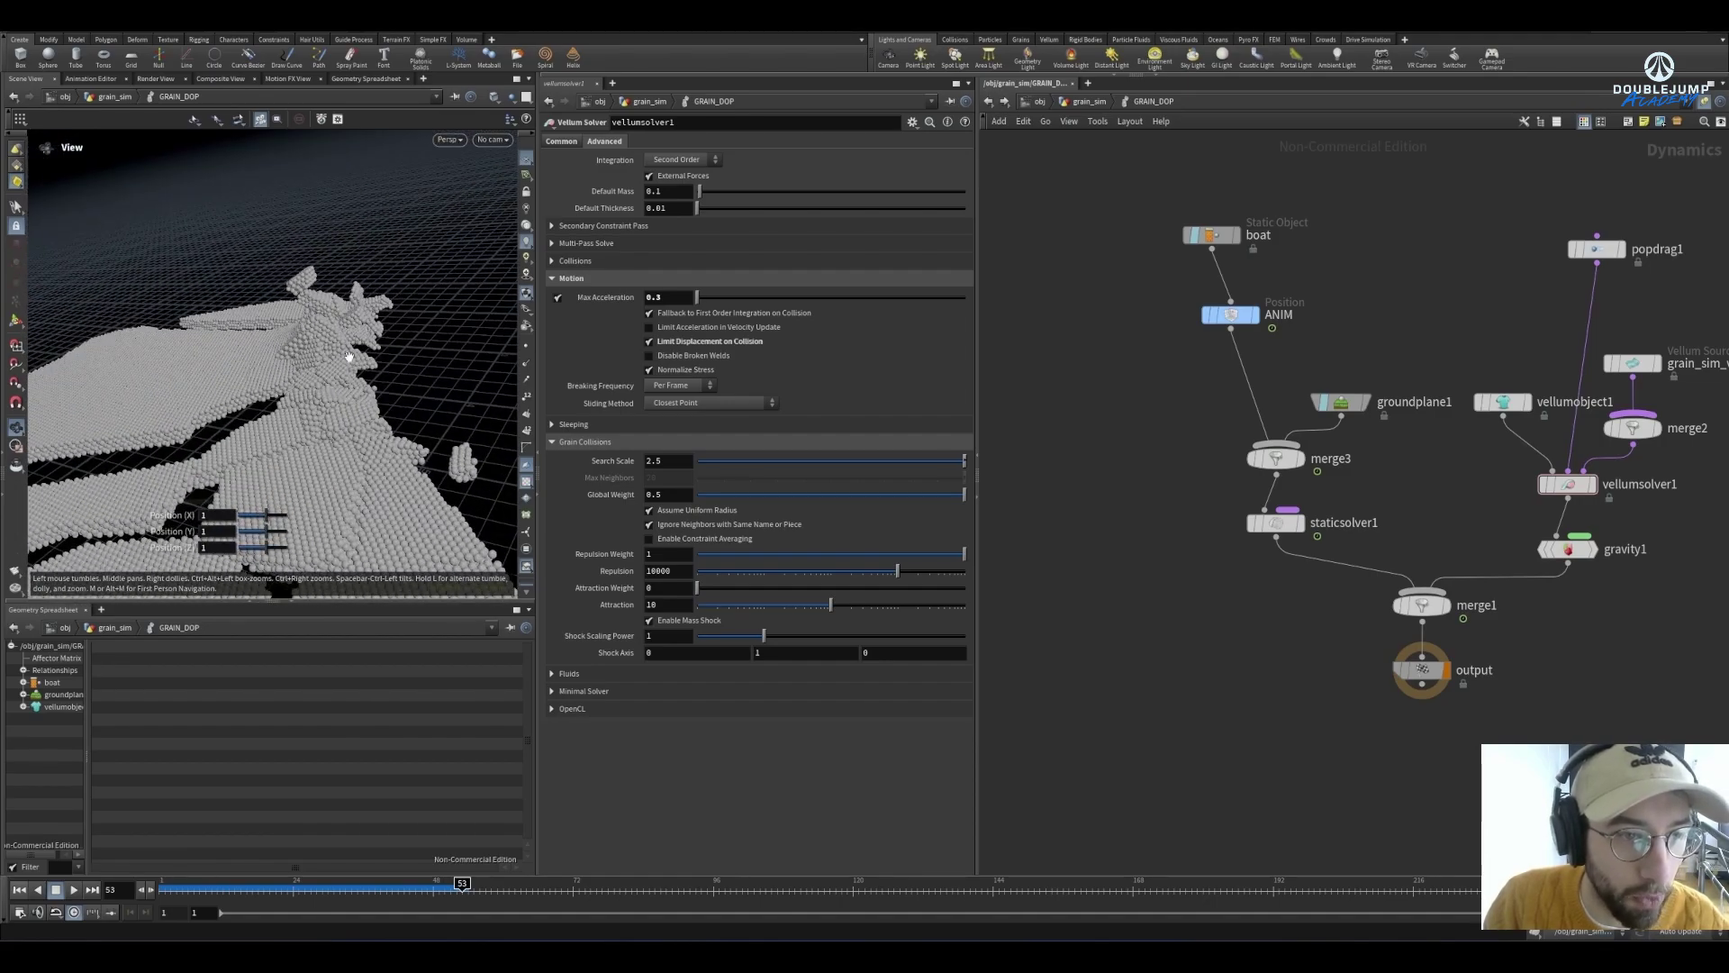
{"action": "left_click_drag", "start_coordinate": [349, 369], "coordinate": [241, 420]}
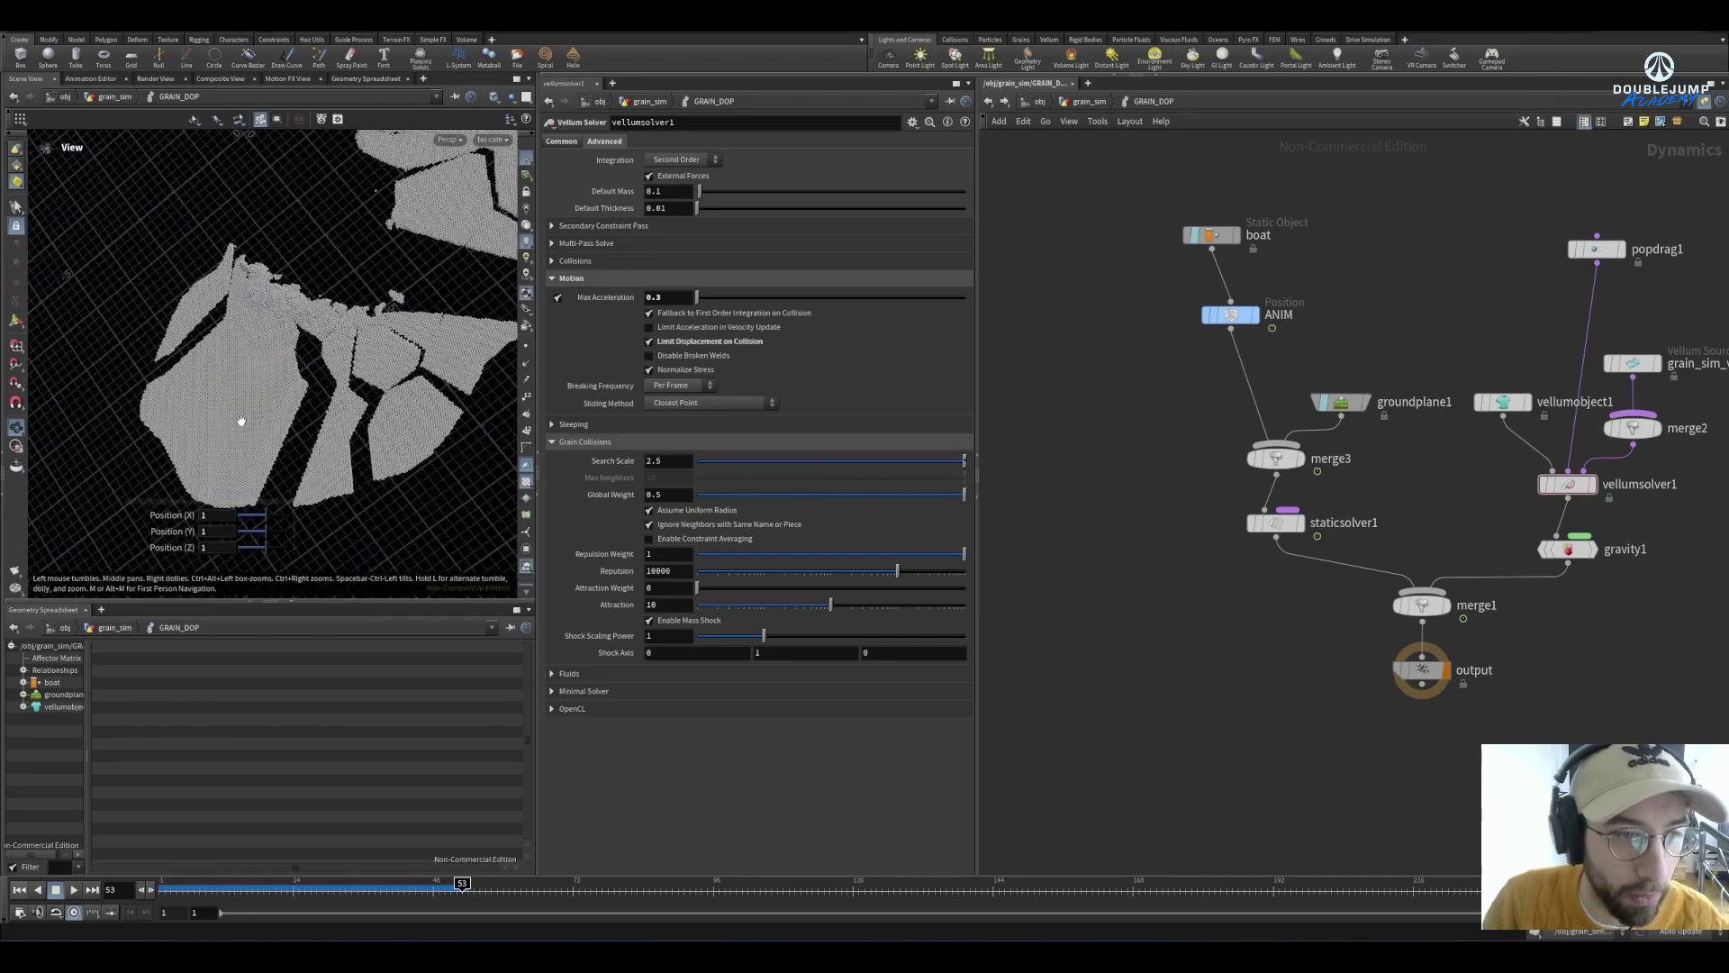
{"action": "right_click_drag", "start_coordinate": [244, 418], "coordinate": [124, 404]}
{"action": "left_click_drag", "start_coordinate": [303, 417], "coordinate": [363, 369]}
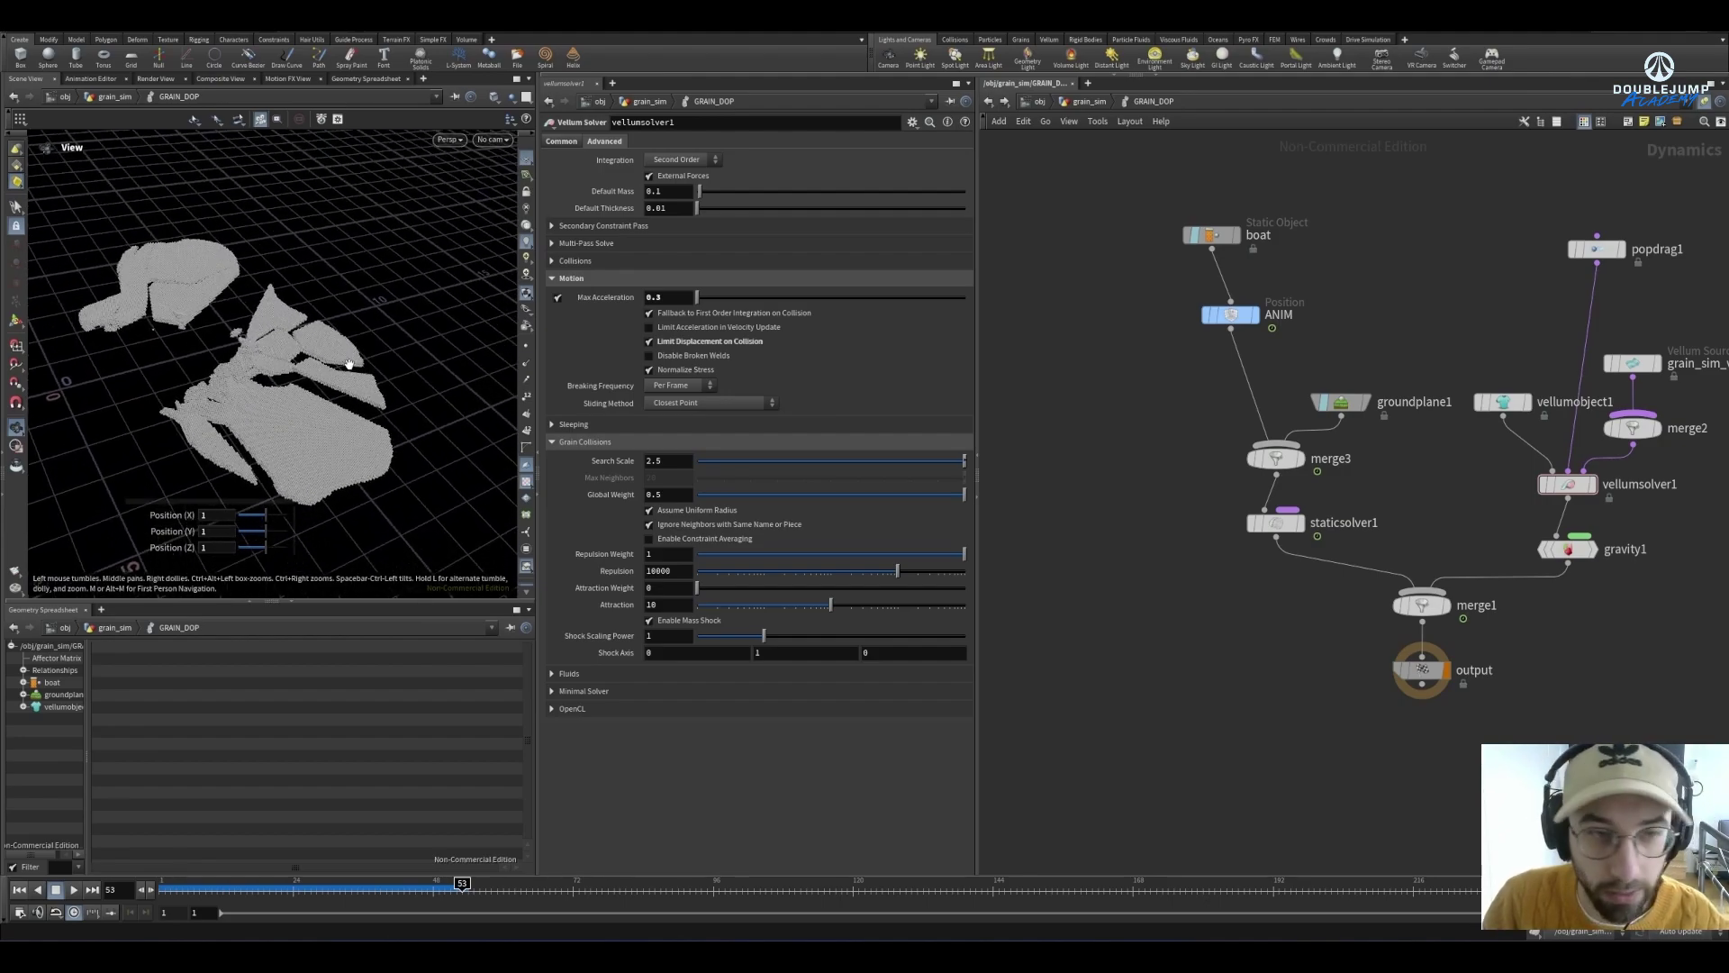
{"action": "scroll", "coordinate": [342, 370], "scroll_direction": "down", "scroll_amount": 3}
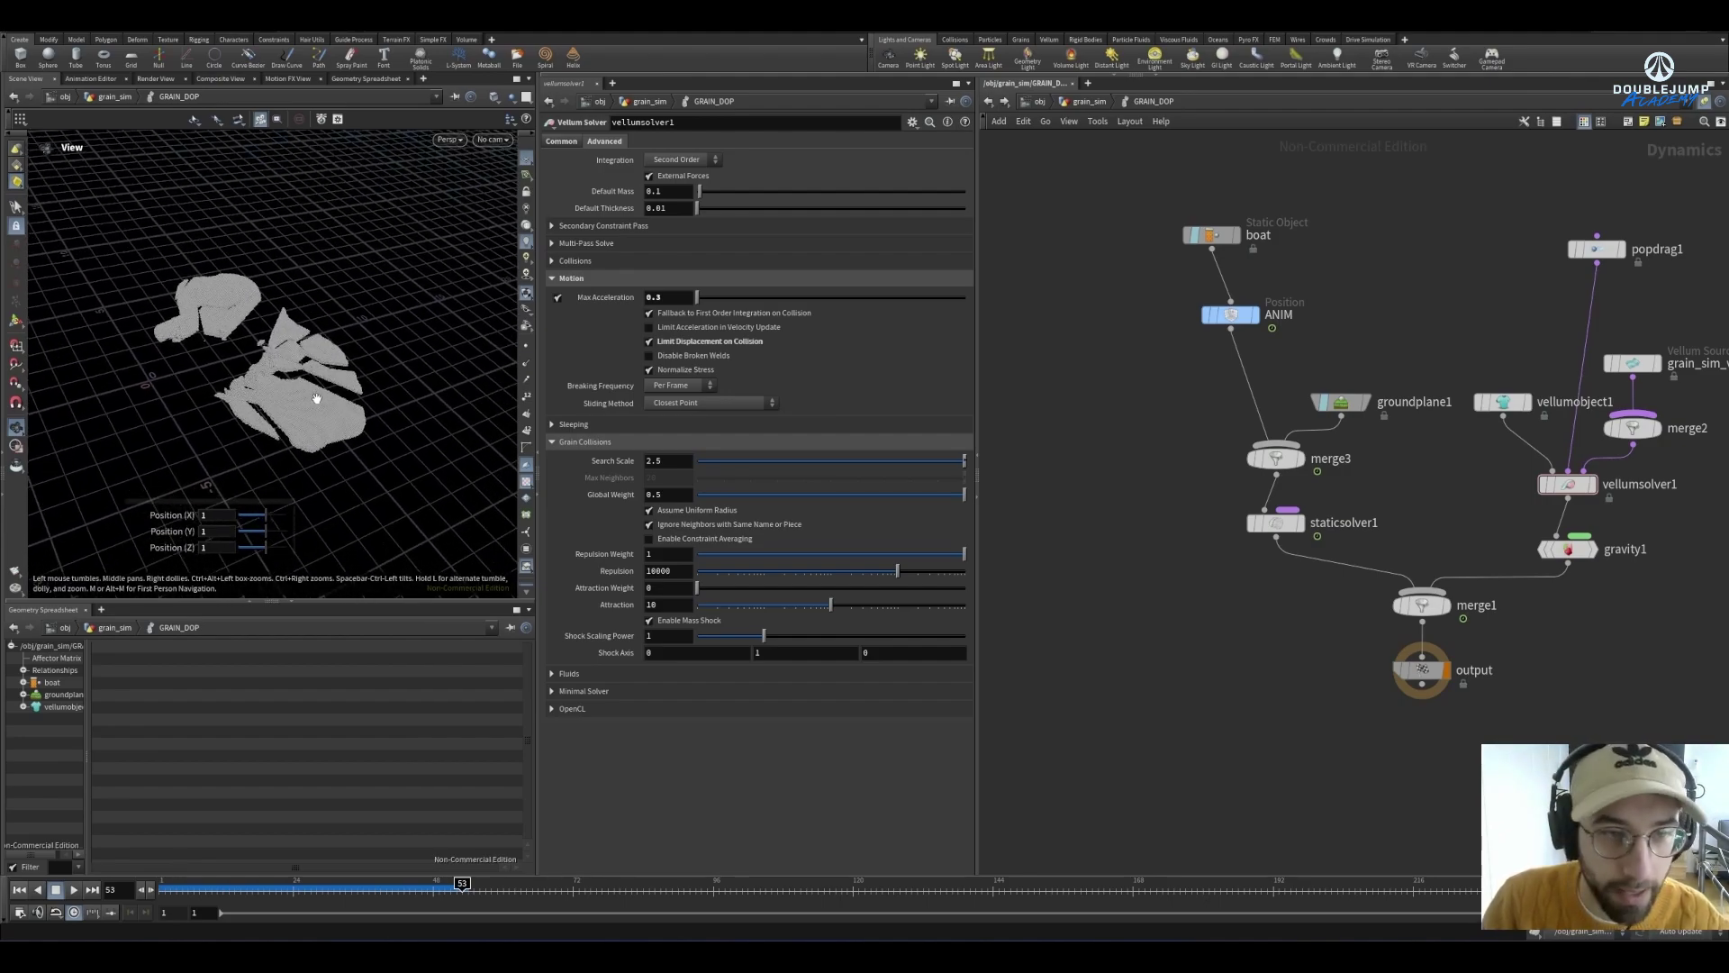
{"action": "left_click_drag", "start_coordinate": [309, 385], "coordinate": [344, 411]}
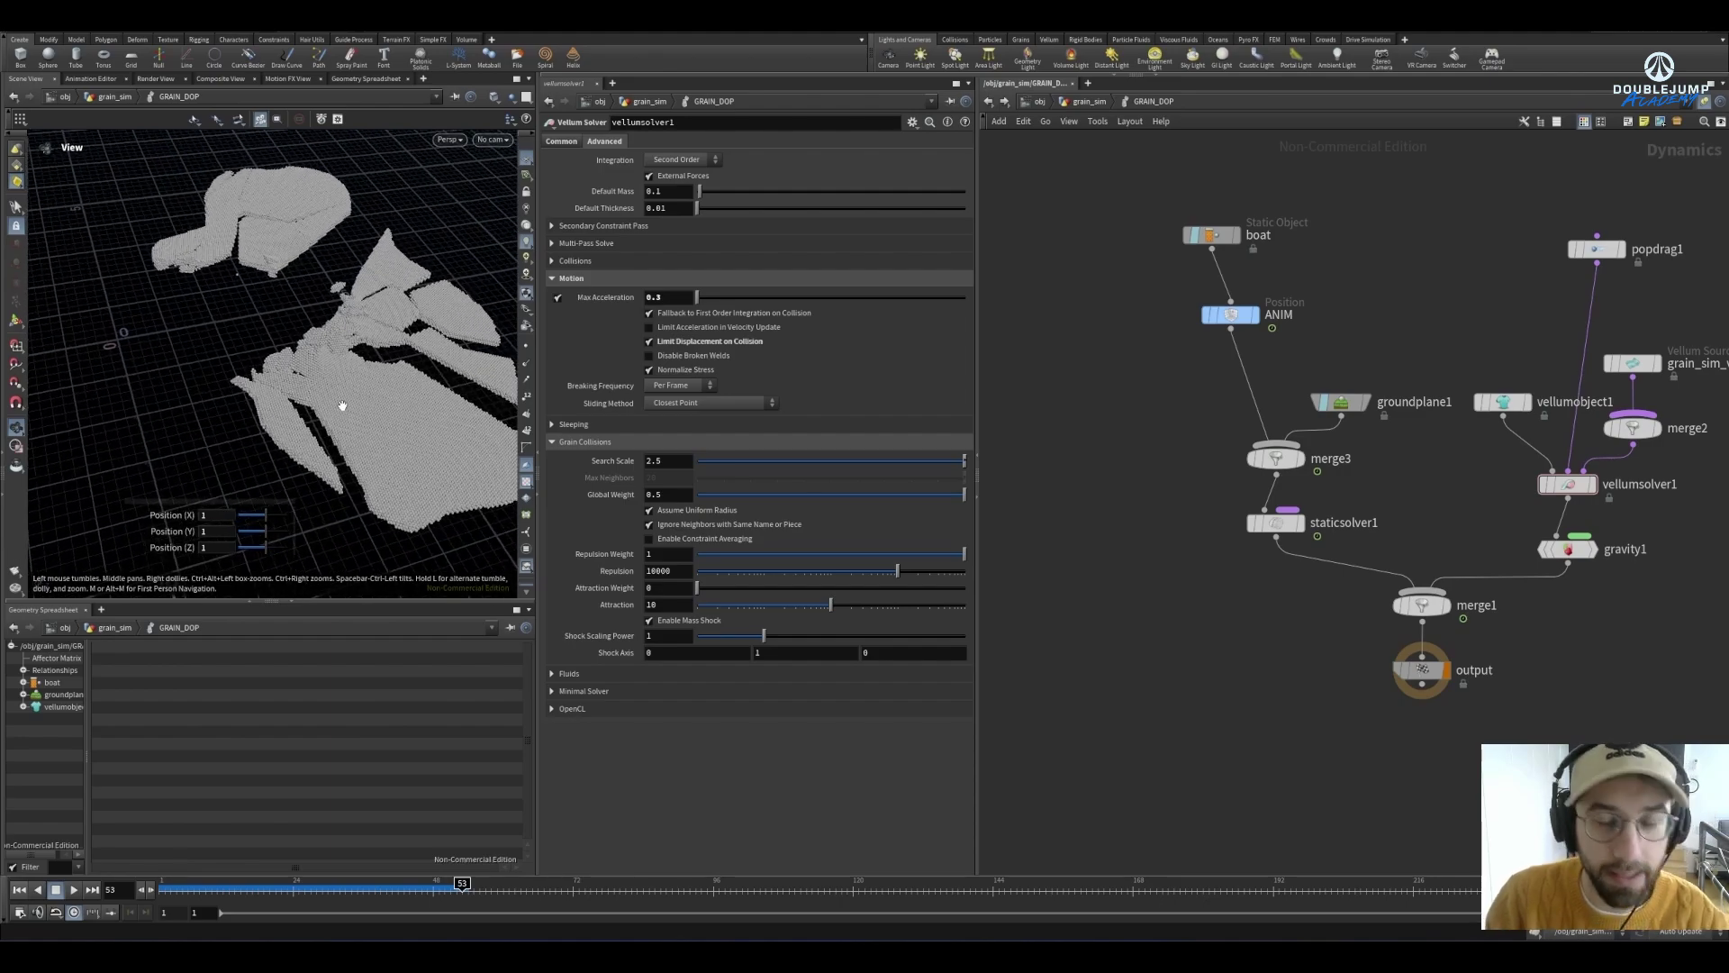